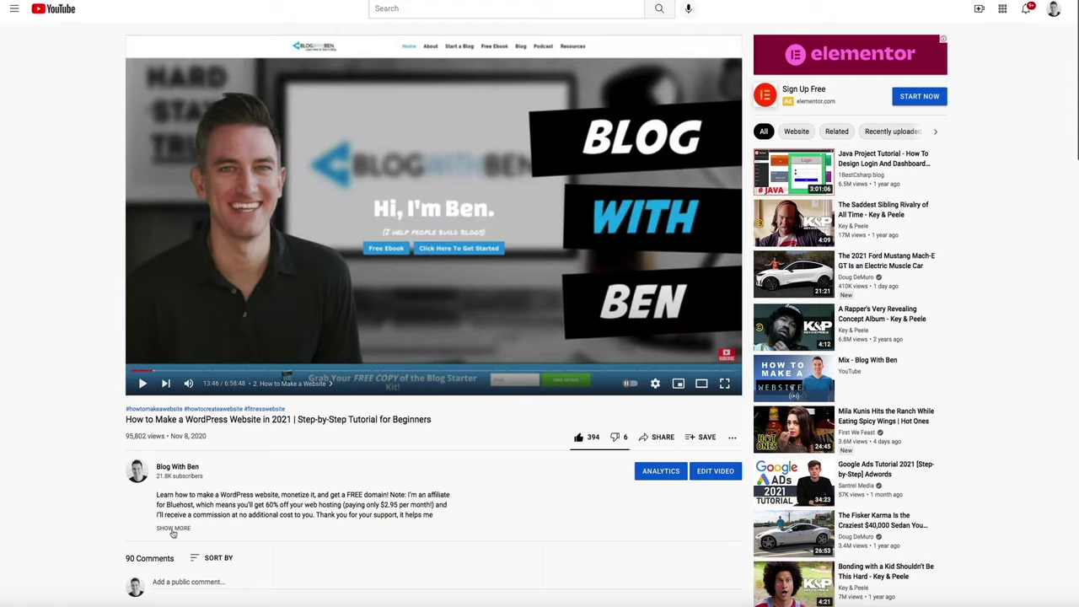
# - Expand the video description and follow its link to the Blog With Ben Resources page
pyautogui.click(173, 531)
pyautogui.scroll(-3, 32, 535)
pyautogui.scroll(-2, 34, 536)
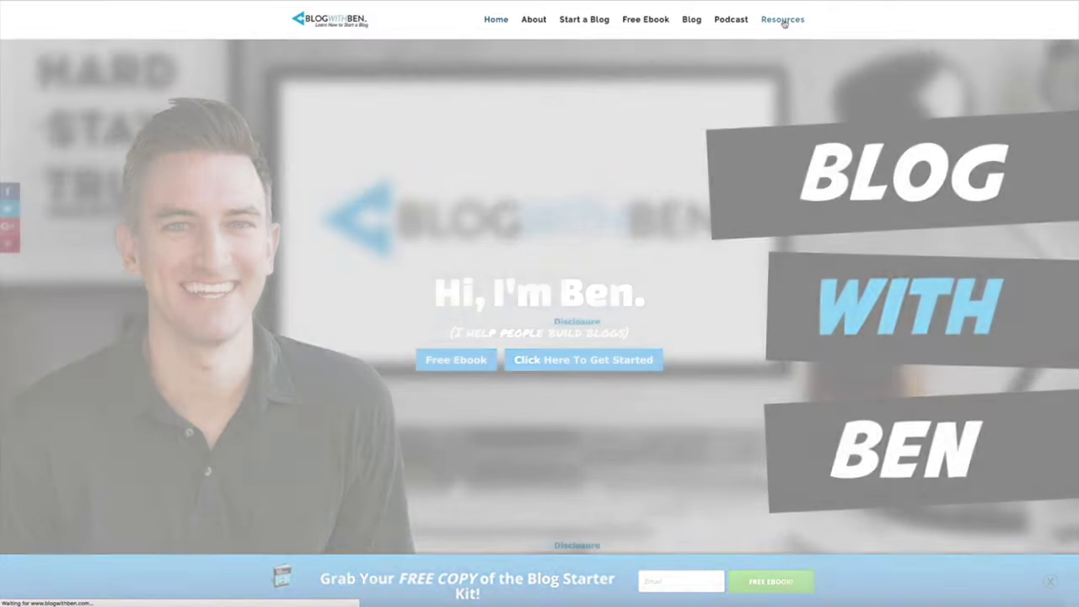
pyautogui.click(783, 26)
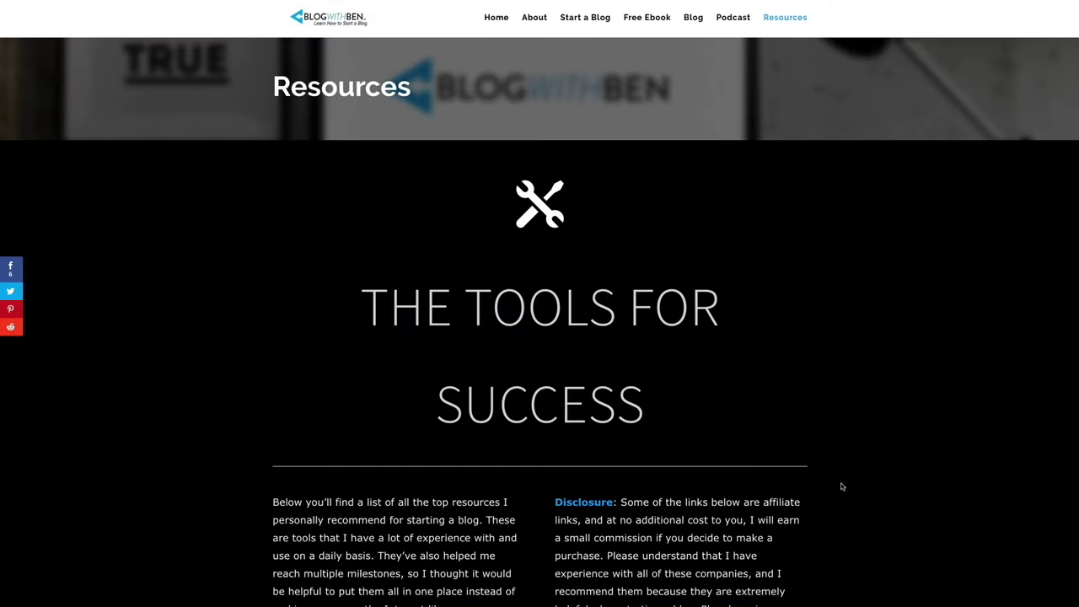
# - Scroll the Resources page to the Web Hosting section and open the Bluehost $2.95/mo offer
pyautogui.scroll(-3, 845, 487)
pyautogui.scroll(-10, 845, 489)
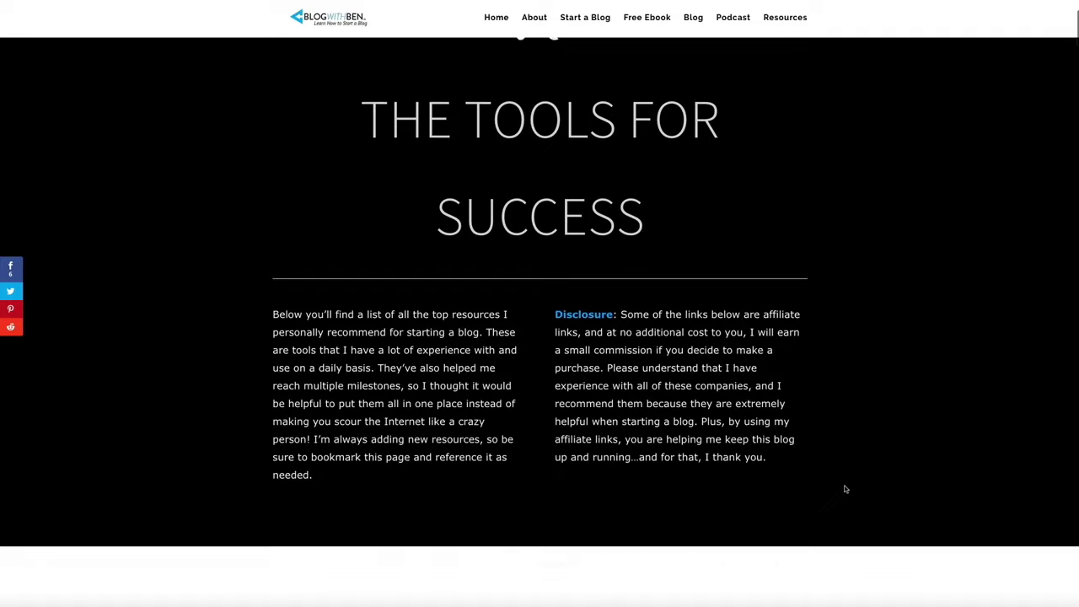
pyautogui.scroll(-10, 845, 489)
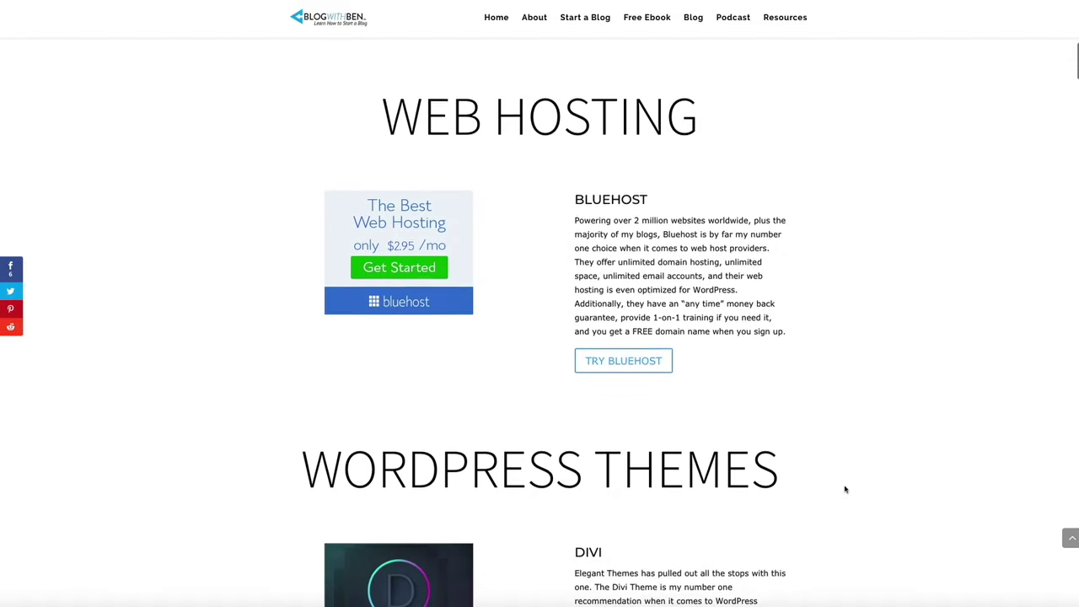
pyautogui.scroll(-11, 845, 489)
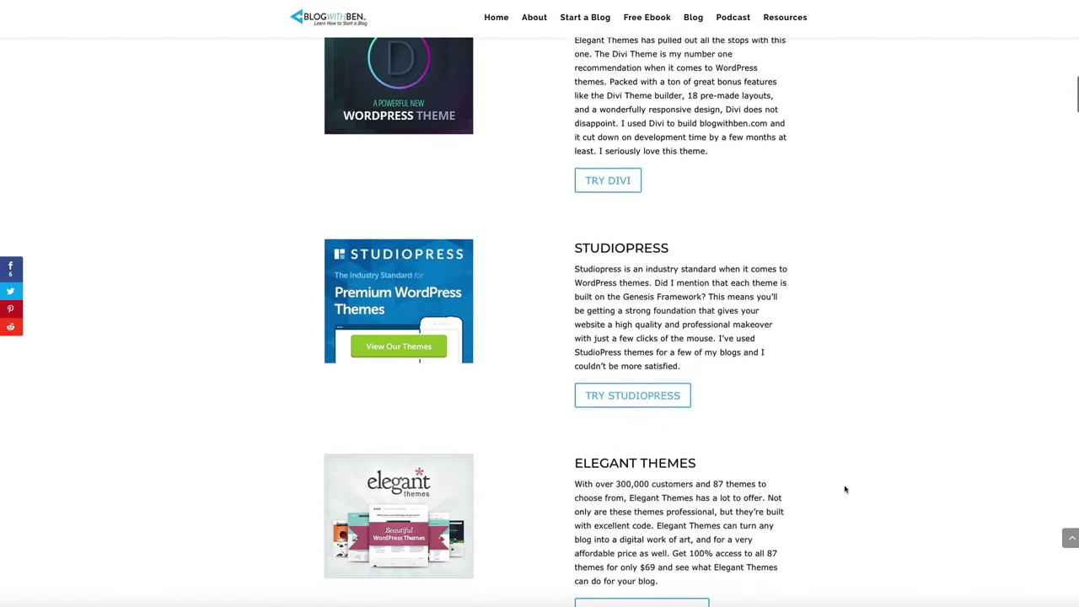
pyautogui.scroll(-12, 844, 489)
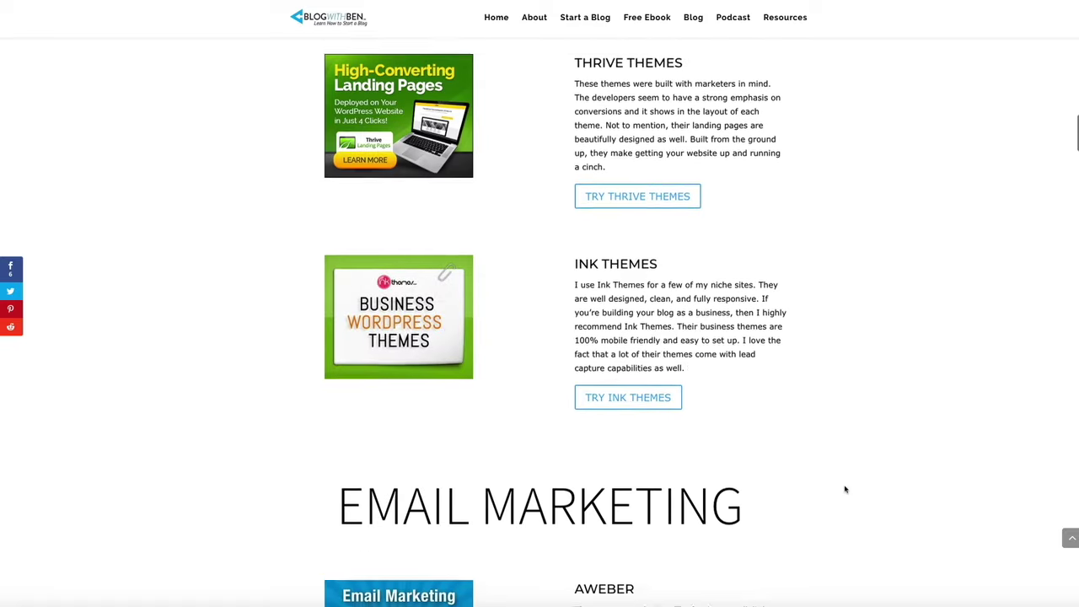
pyautogui.scroll(-5, 845, 489)
pyautogui.scroll(20, 845, 489)
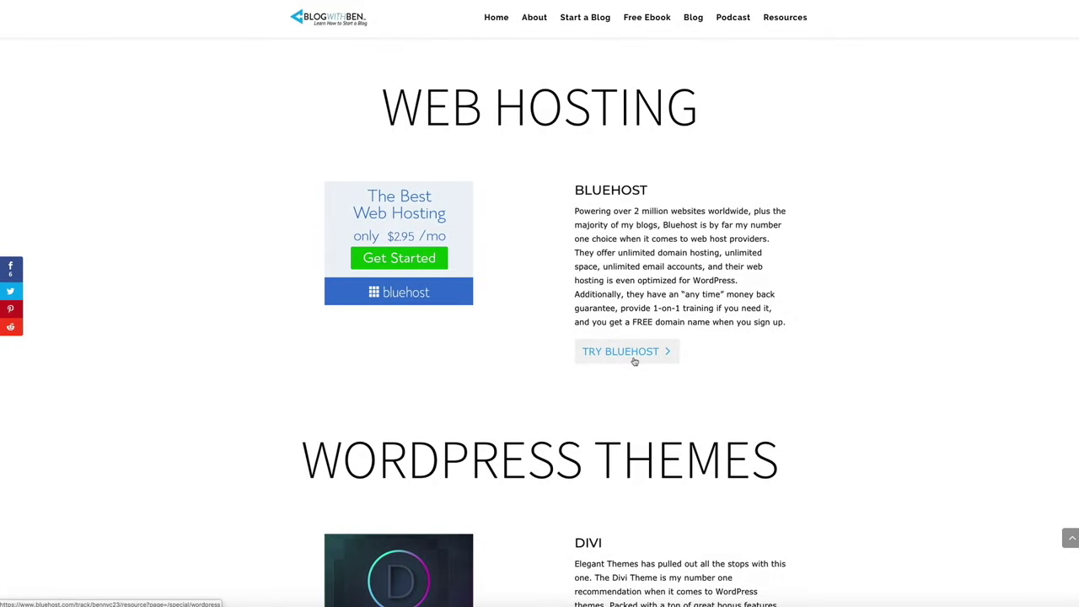
pyautogui.click(635, 361)
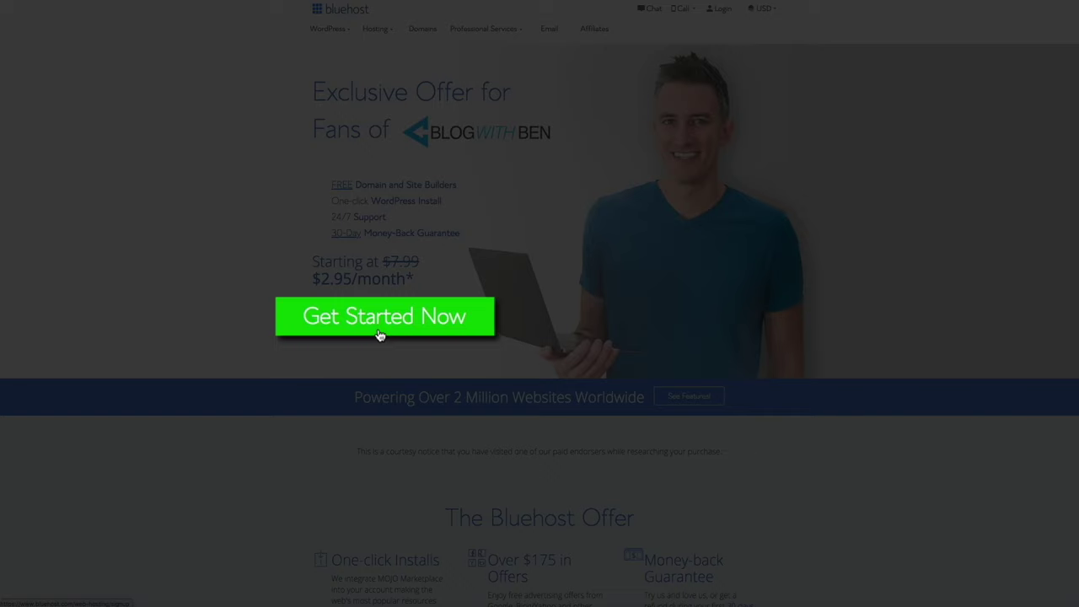
# - Start the Bluehost sign-up and select the Basic hosting plan
pyautogui.click(380, 335)
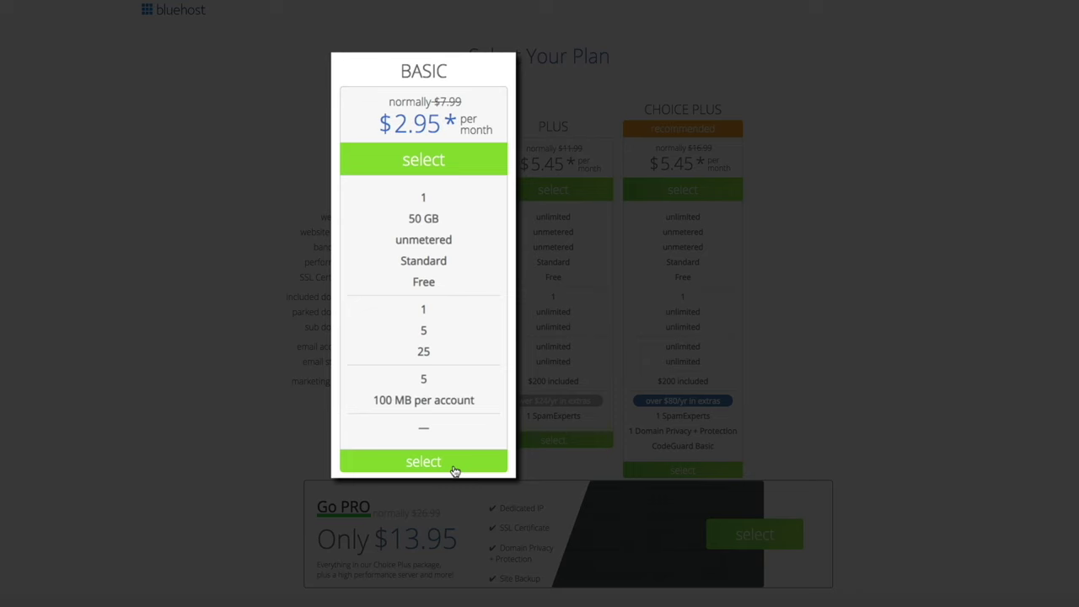
pyautogui.click(454, 471)
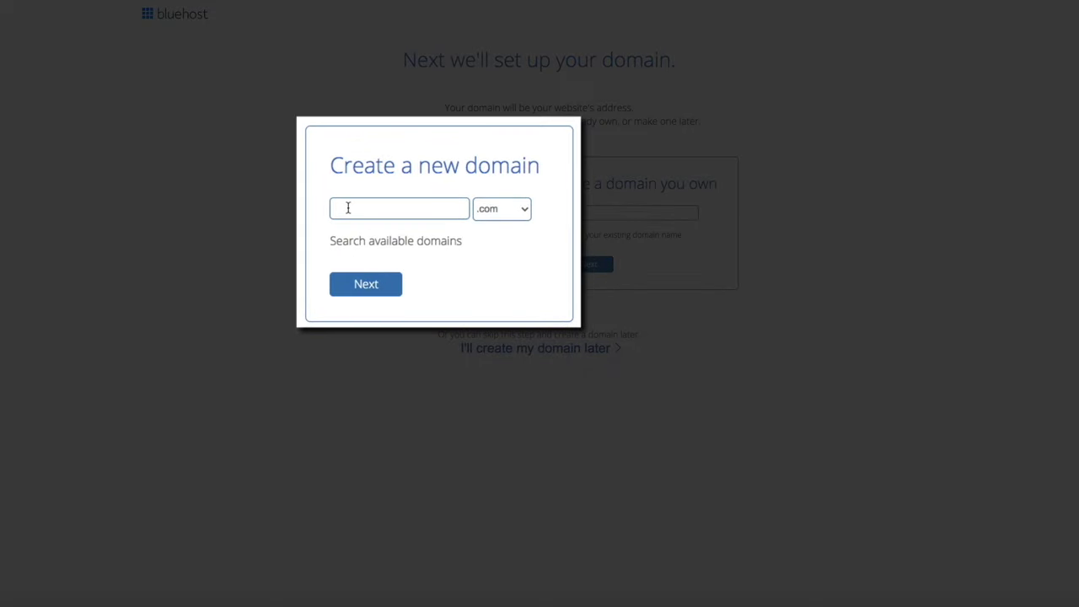
# - Put the cursor in the Create a new domain field on the domain setup page
pyautogui.click(347, 208)
# - Enter bensdemoblog as the new .com domain and continue to account creation
pyautogui.write('bensdemoblog')
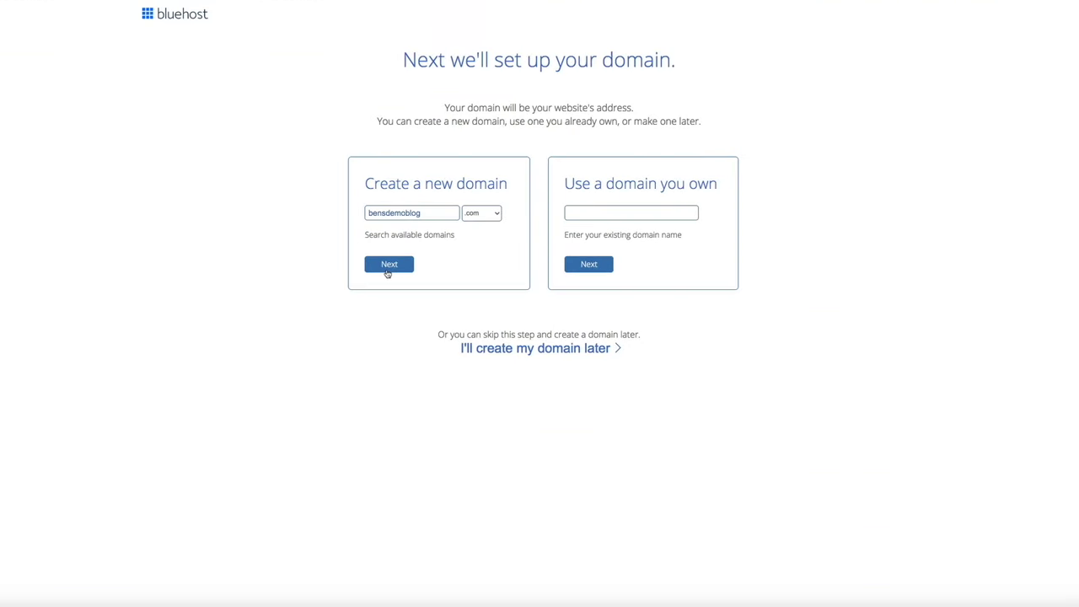
pyautogui.click(387, 271)
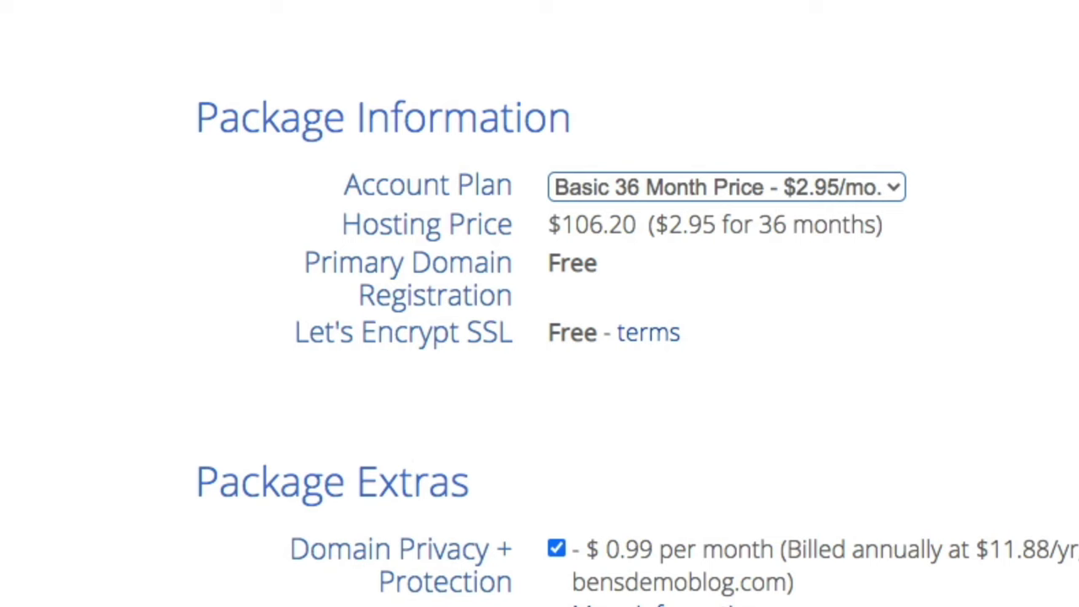
# - Change the account plan to Basic 12 Month at $4.95/mo
pyautogui.click(887, 188)
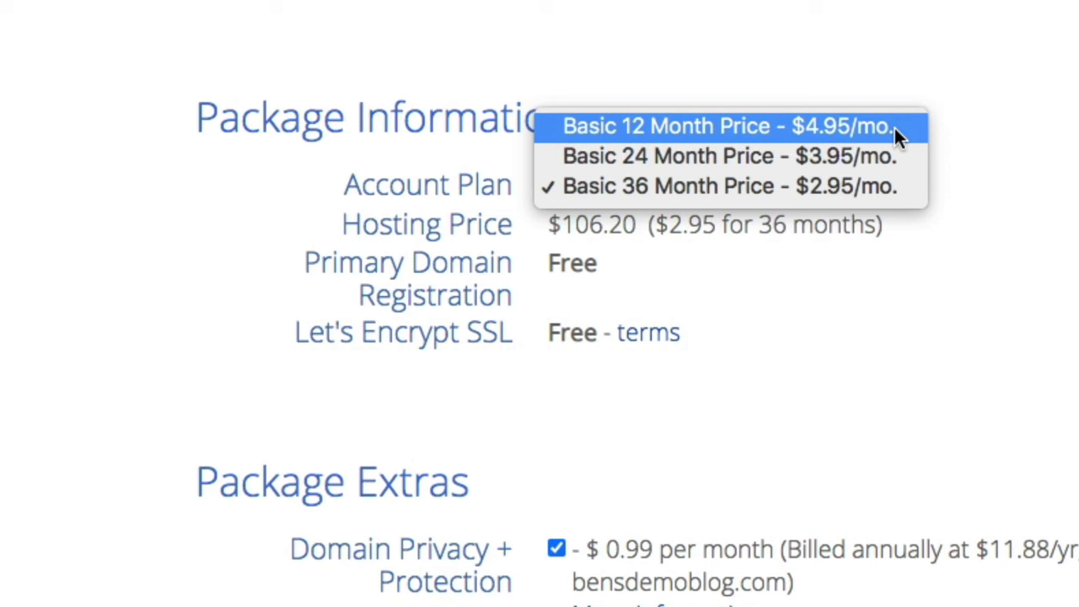
pyautogui.click(895, 128)
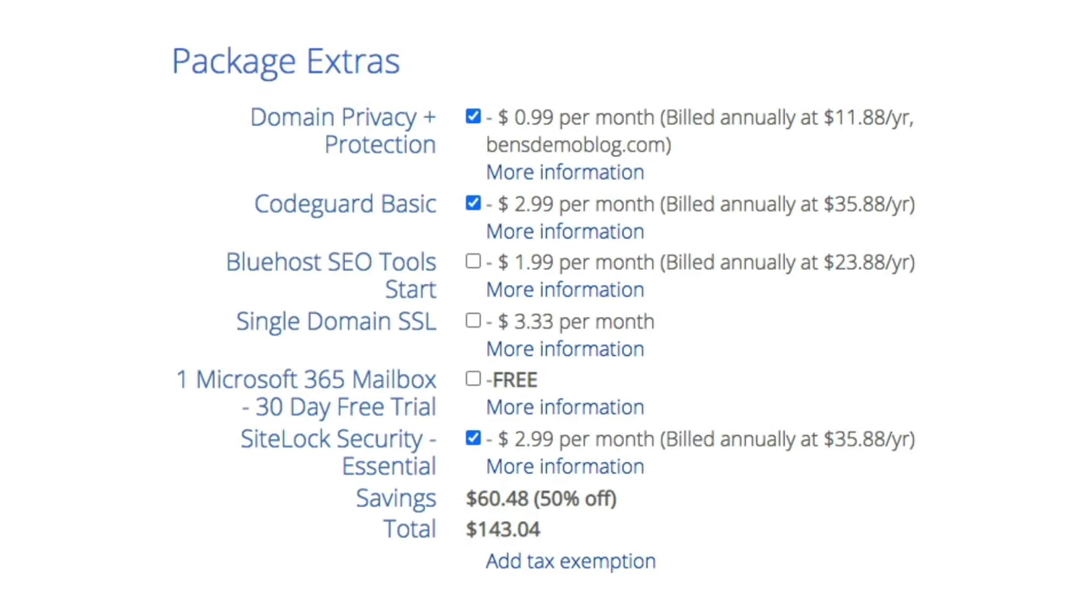
# - Remove SiteLock Security and Codeguard Basic, keeping only Domain Privacy for a $71.28 total
pyautogui.click(474, 438)
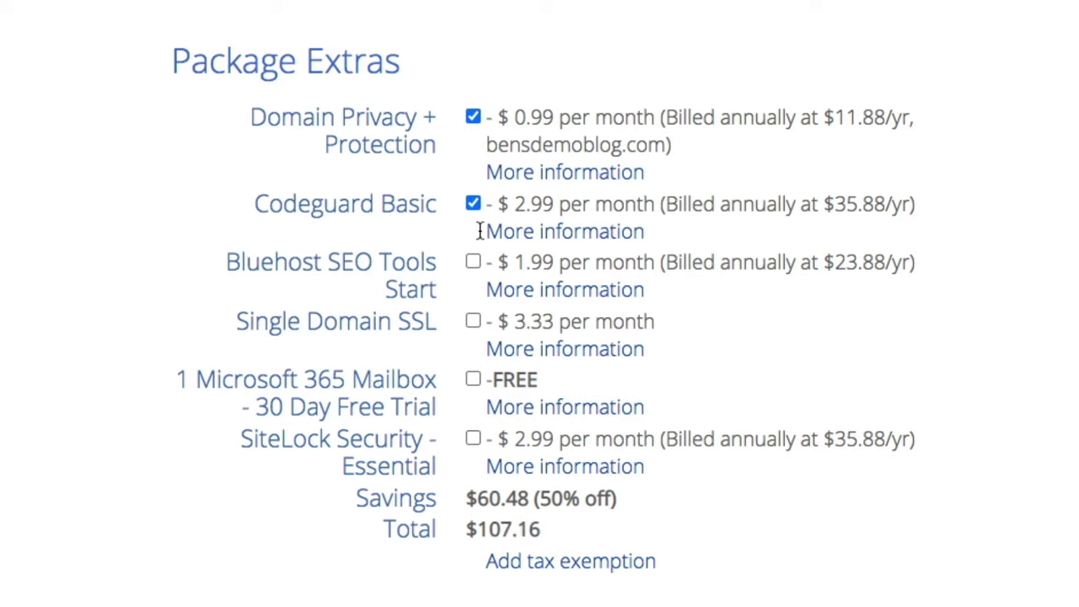
pyautogui.click(474, 204)
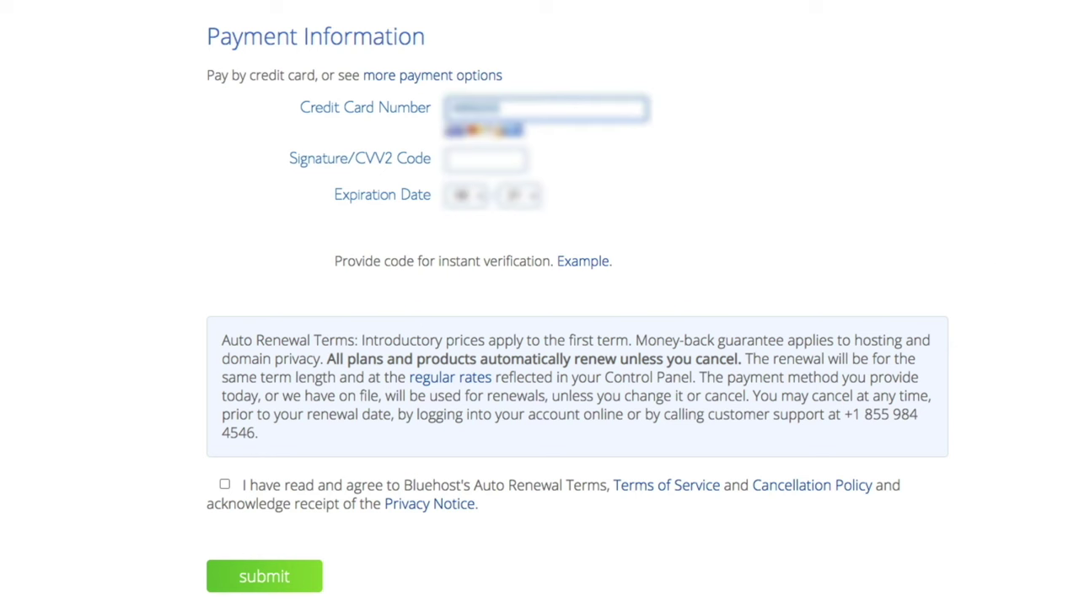
# - Enter the card's CVV2 security code and choose the card's expiration year
pyautogui.click(485, 154)
pyautogui.write('123')
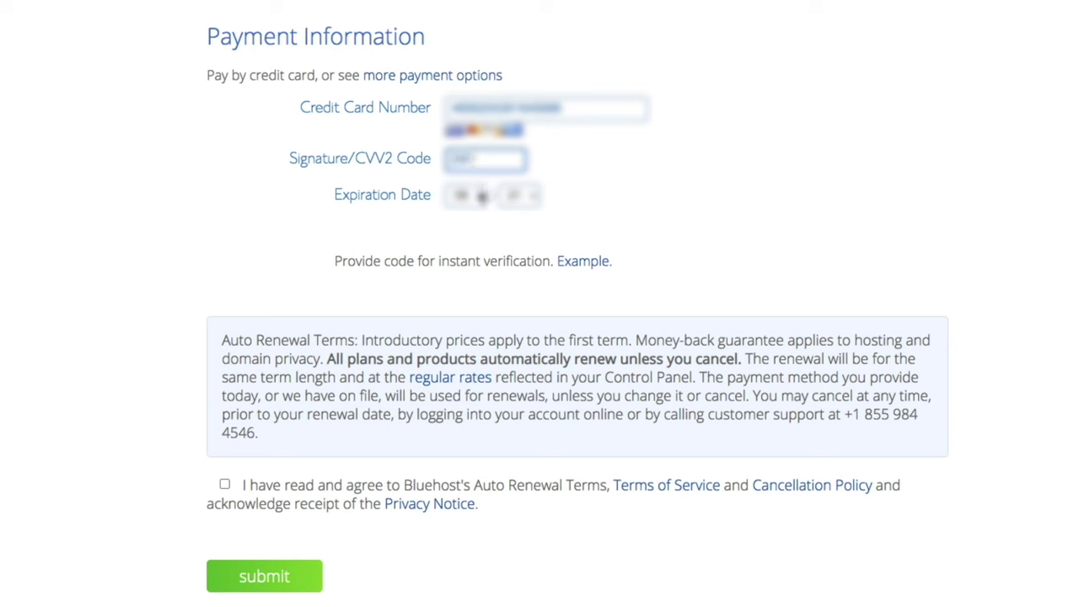
pyautogui.click(521, 196)
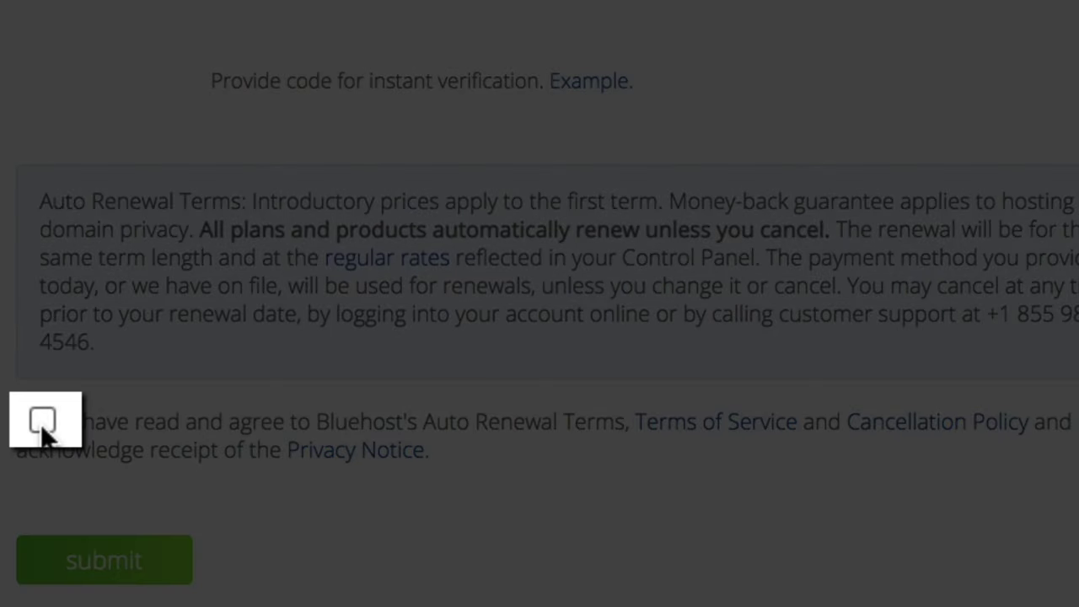
# - Accept the auto-renewal terms and submit the $71.28 order for bensdemoblog.com
pyautogui.click(42, 422)
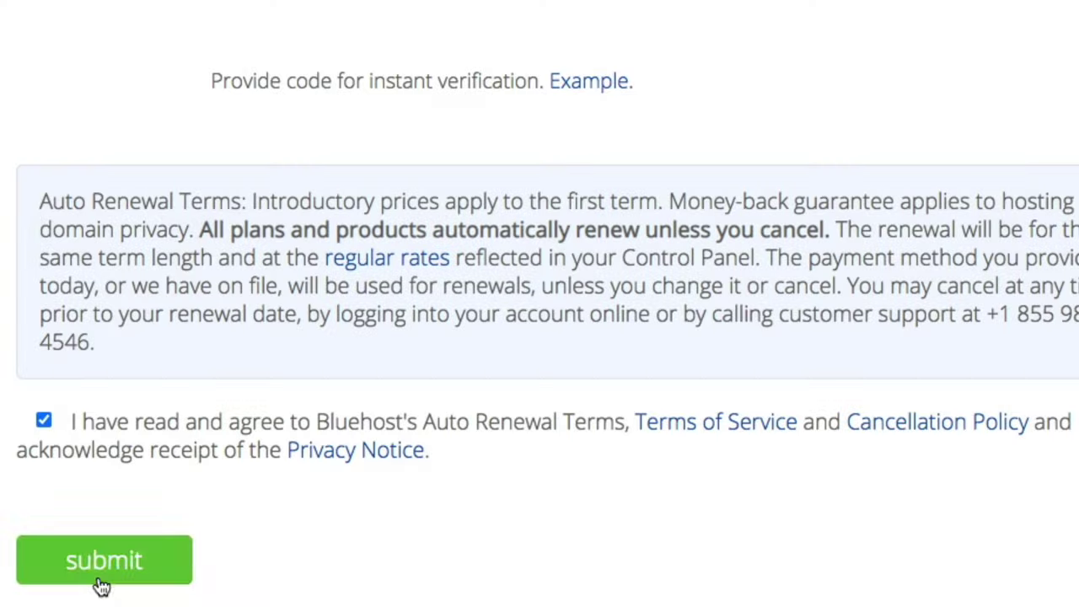
pyautogui.click(100, 584)
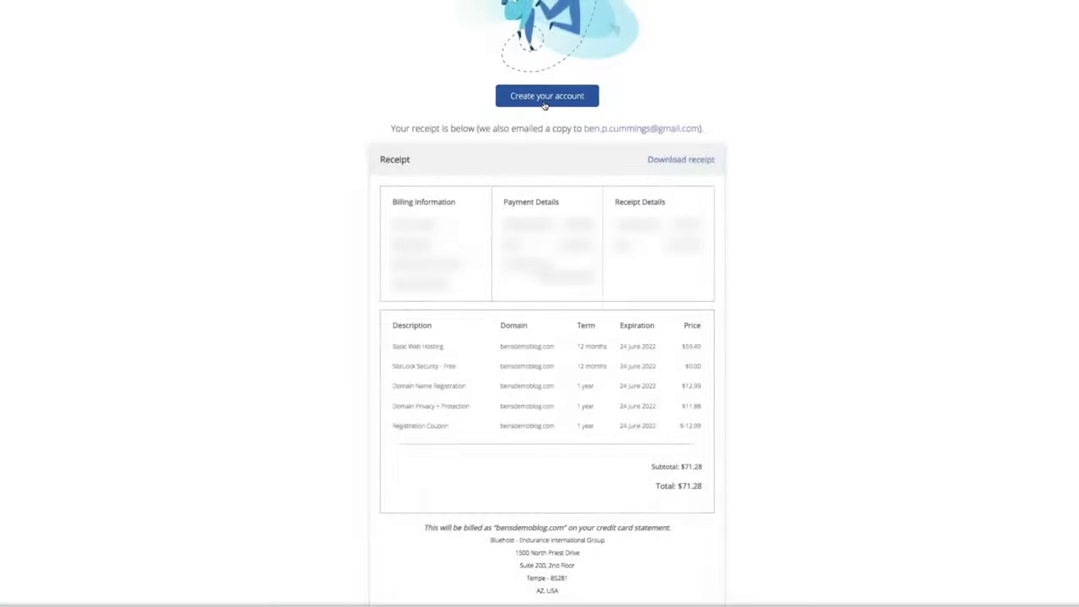
# - Create the hosting account with a new password, retyped, and the privacy policy and terms accepted
pyautogui.click(545, 105)
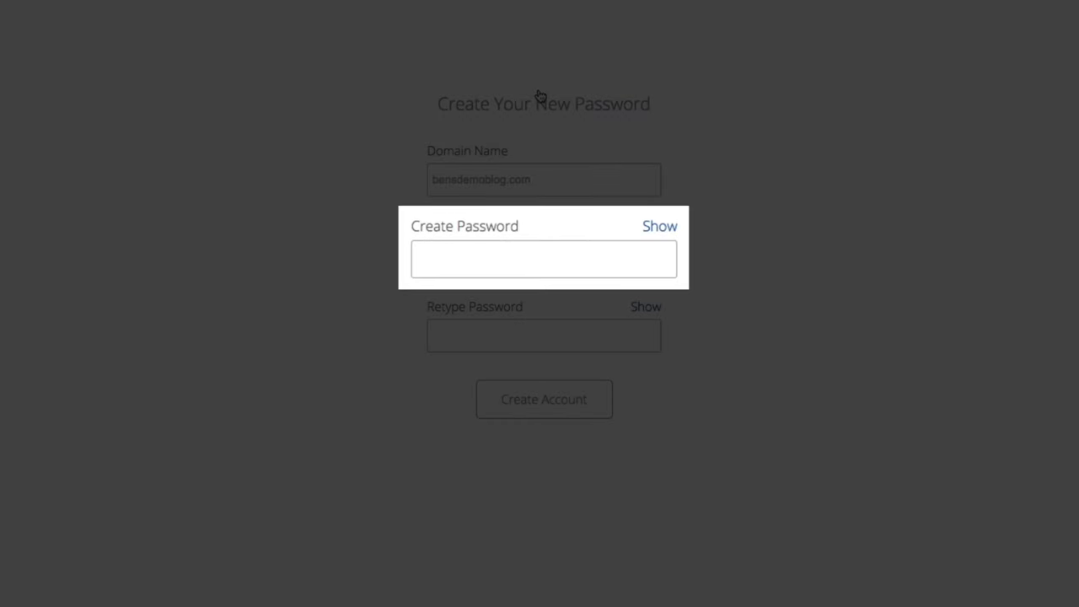
pyautogui.click(427, 262)
pyautogui.hotkey('ctrl', 'v')
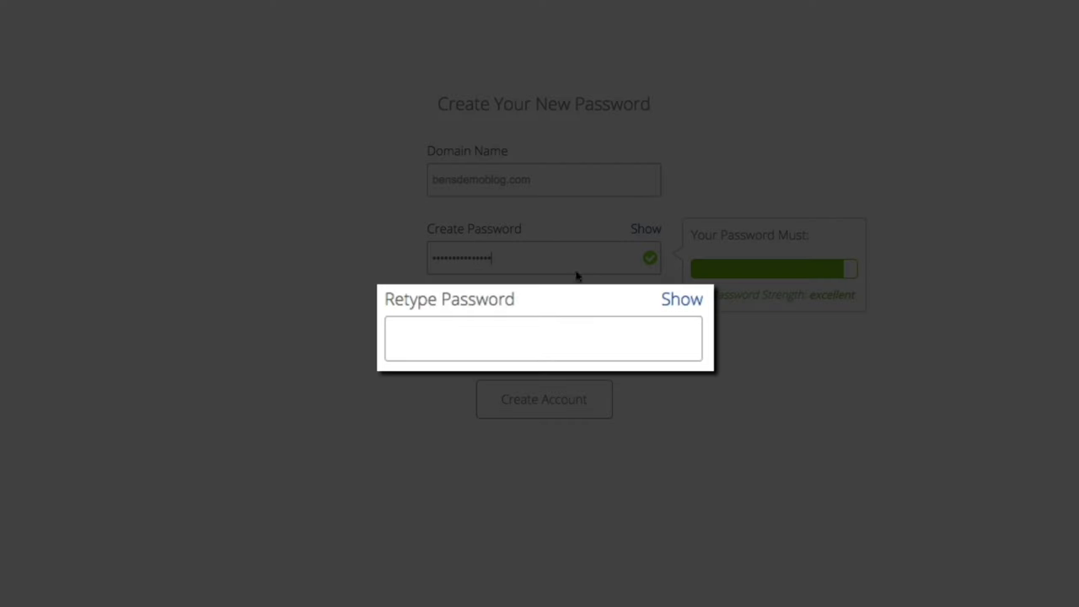
pyautogui.write('•••••••••••••••')
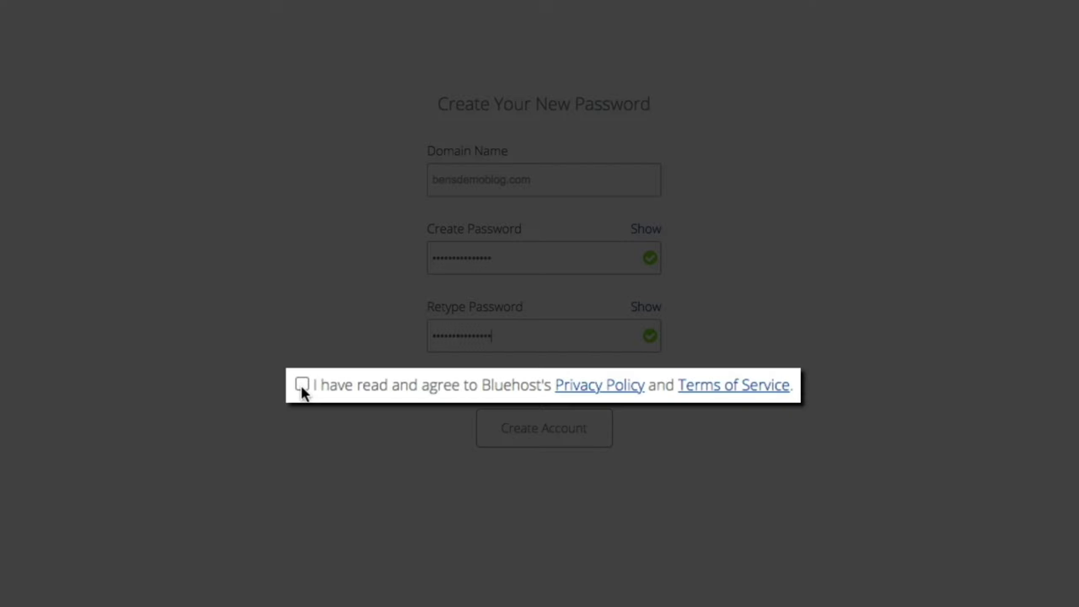
pyautogui.click(302, 386)
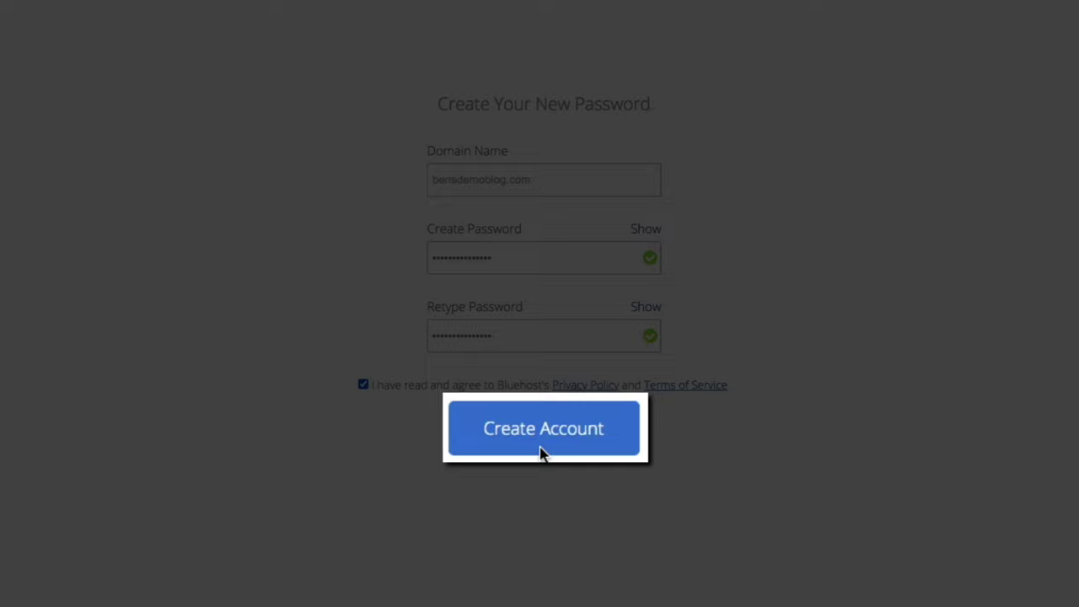
pyautogui.click(542, 453)
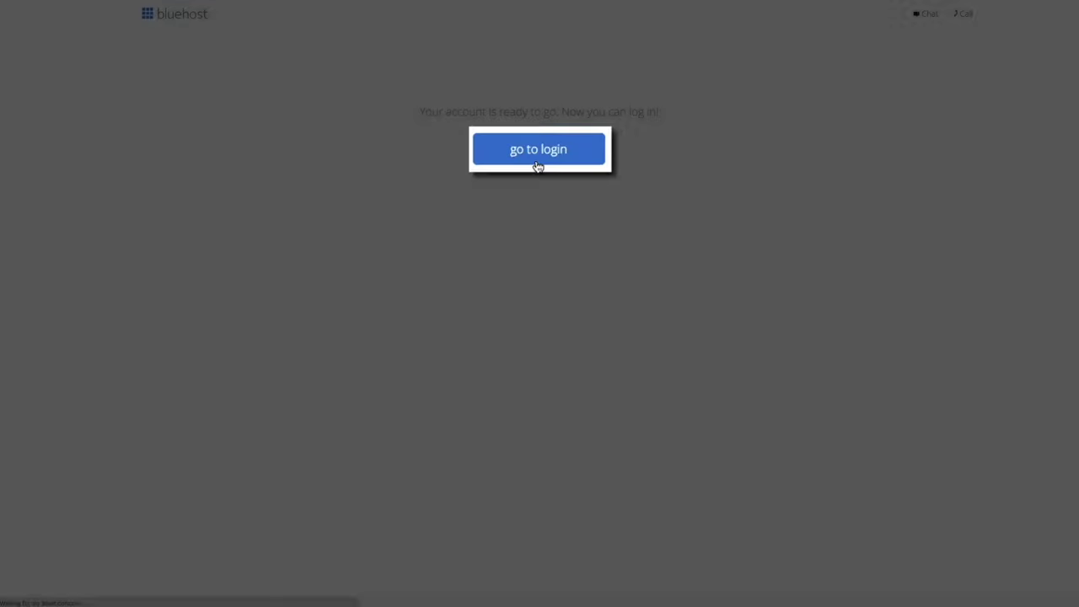
# - Log into the Bluehost hosting account with the account password
pyautogui.click(539, 158)
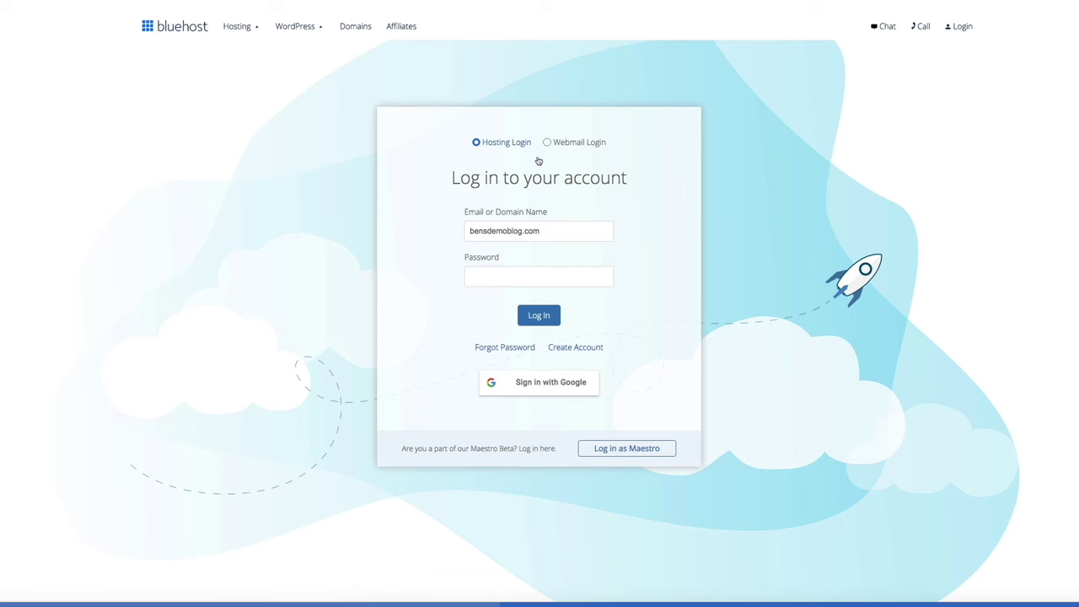
pyautogui.click(479, 277)
pyautogui.write('••••••')
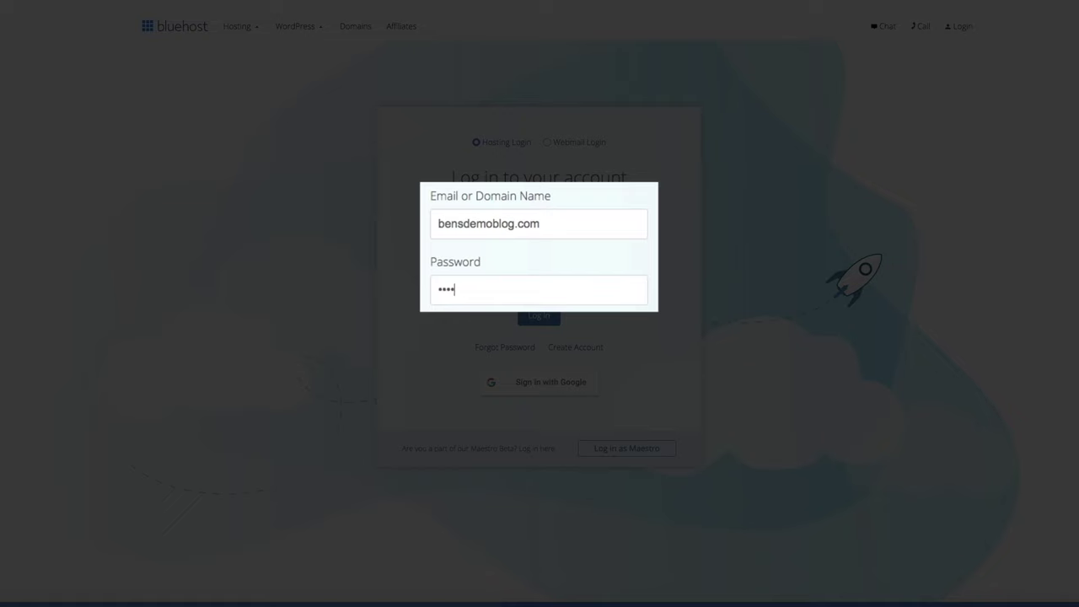
pyautogui.write('••••••••')
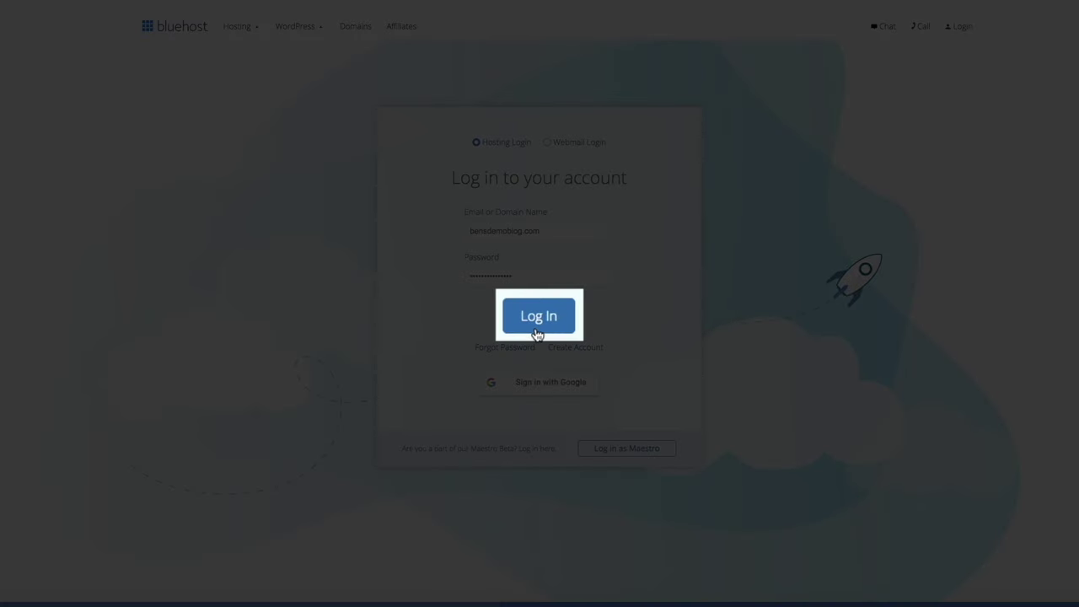
pyautogui.click(538, 328)
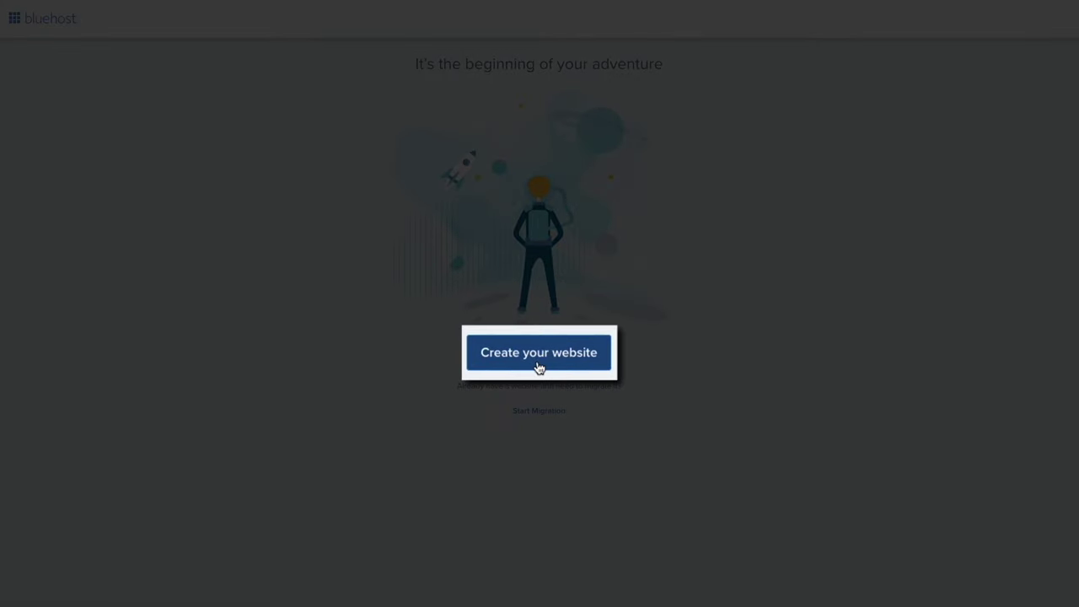
# - Start a new website, skip the help question, and answer Blog with 'Very' comfortable
pyautogui.click(539, 352)
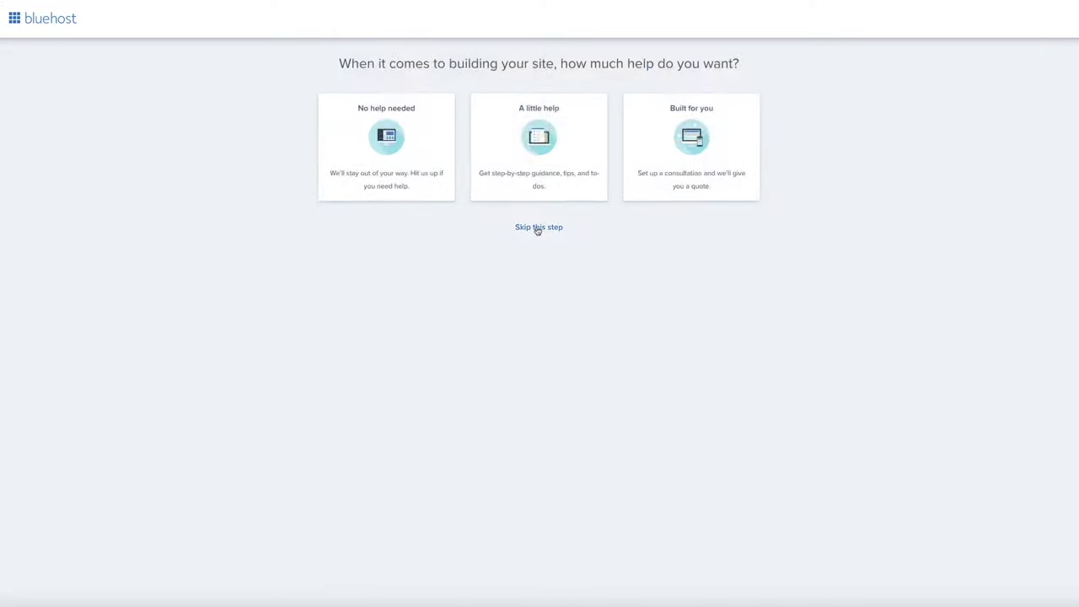
pyautogui.click(538, 230)
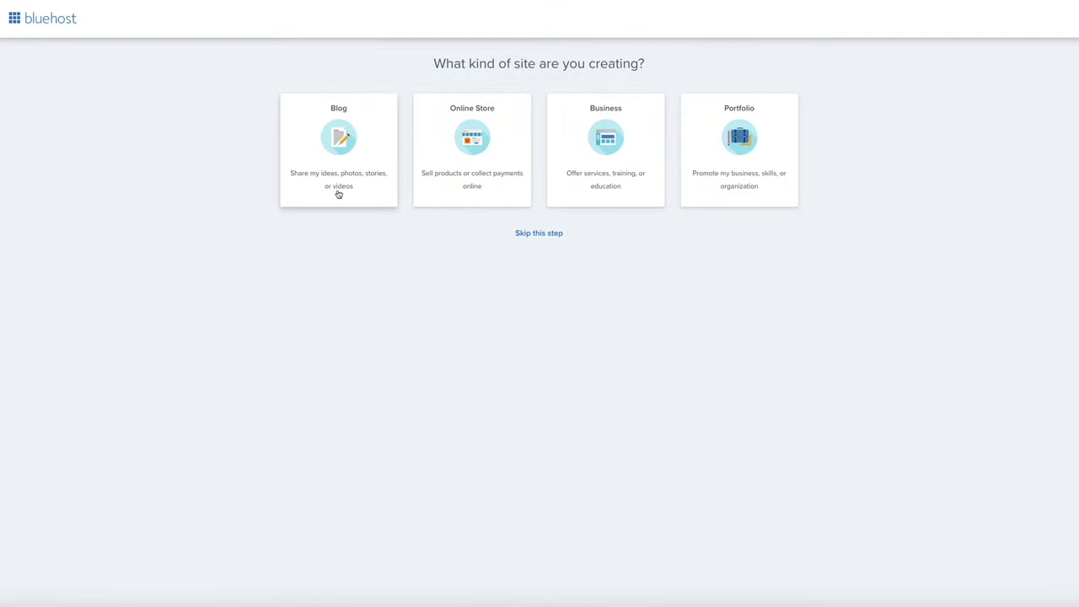
pyautogui.click(338, 194)
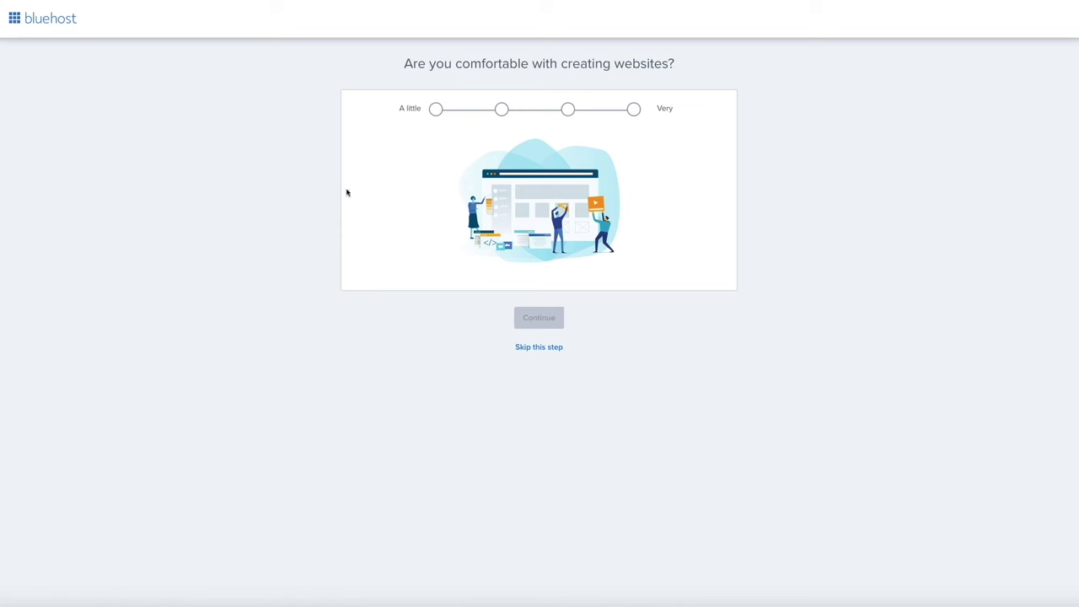
pyautogui.click(636, 115)
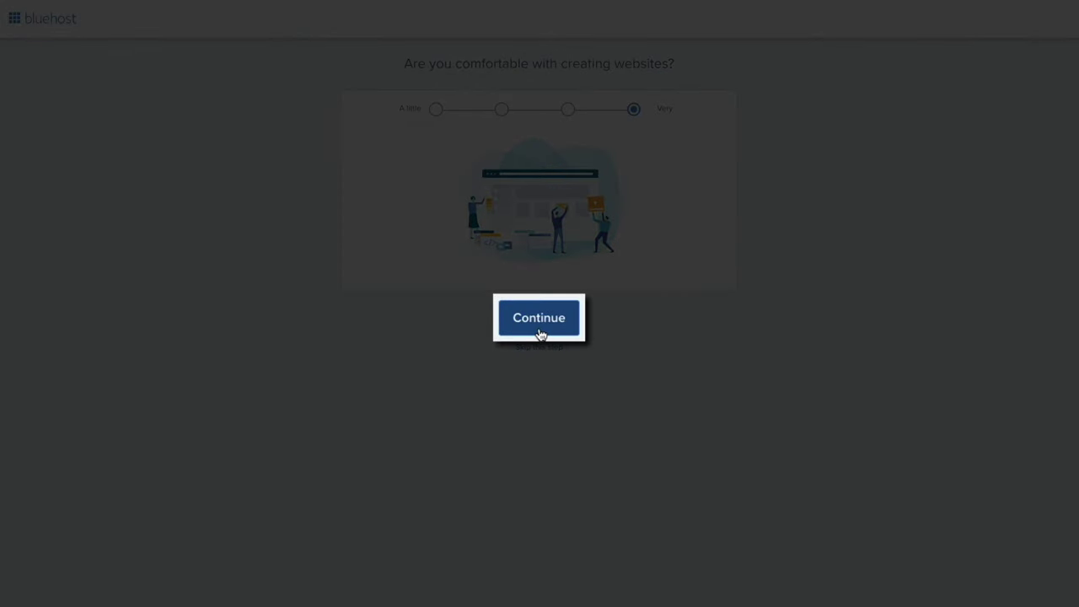
pyautogui.click(540, 319)
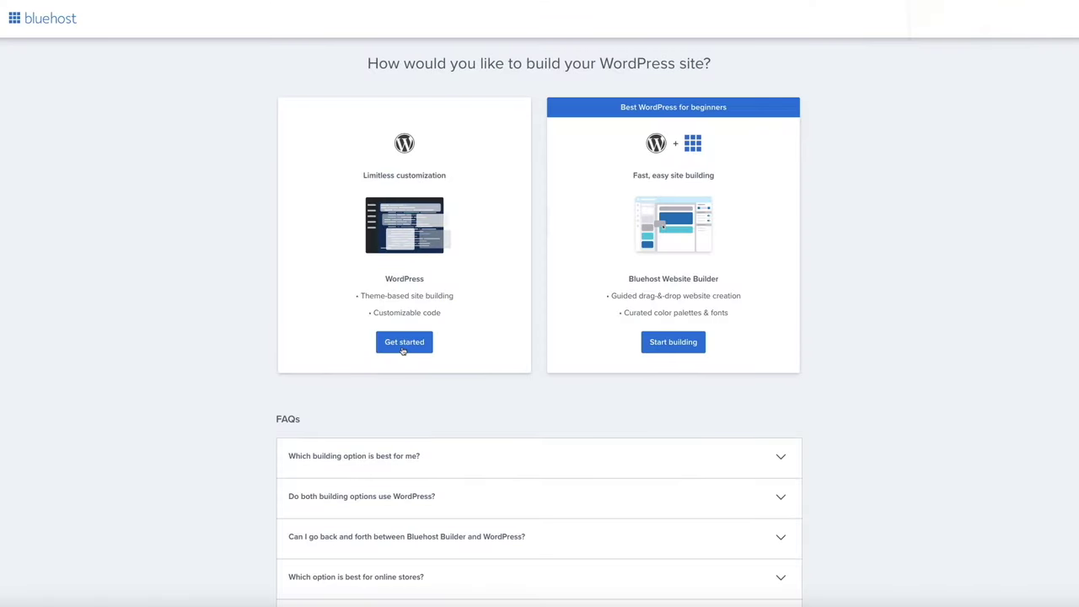
# - Choose WordPress (Limitless customization) as the way to build the site
pyautogui.click(404, 344)
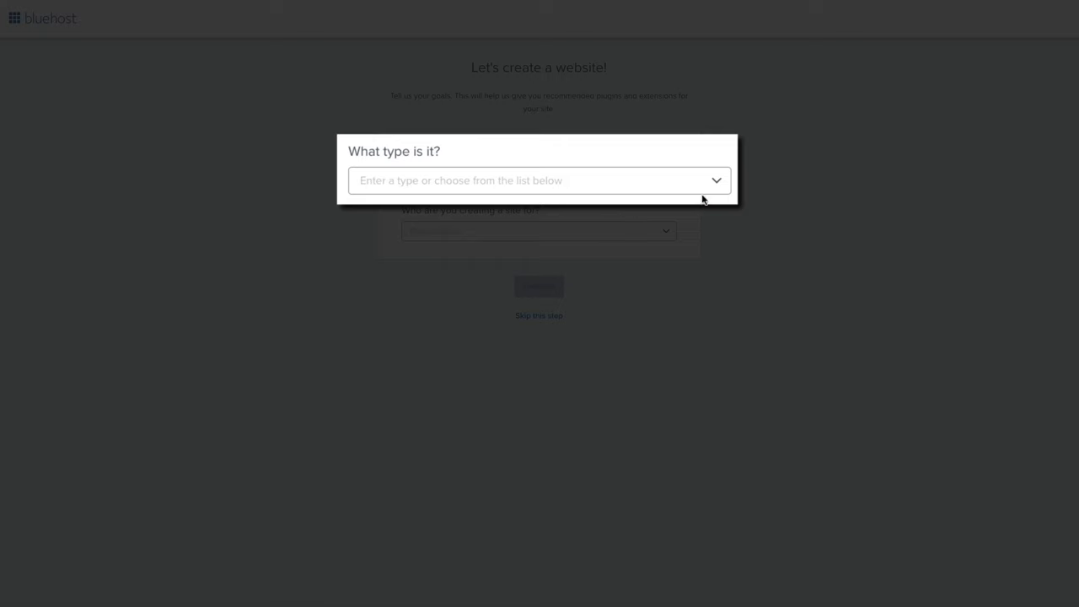
# - Set the site type to Food & Drinks and the audience to Myself
pyautogui.click(715, 182)
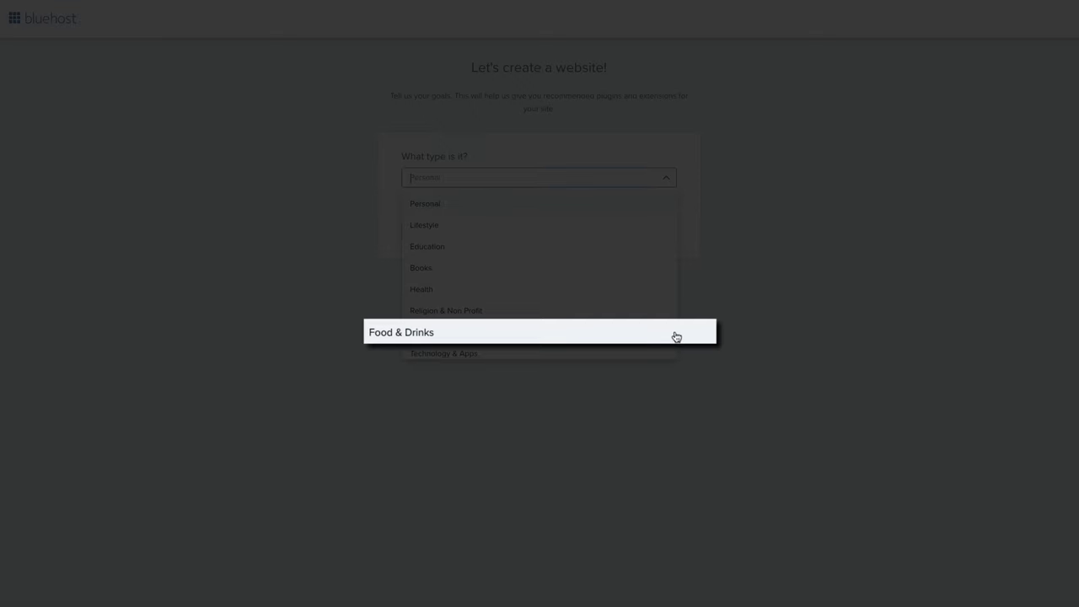
pyautogui.click(677, 337)
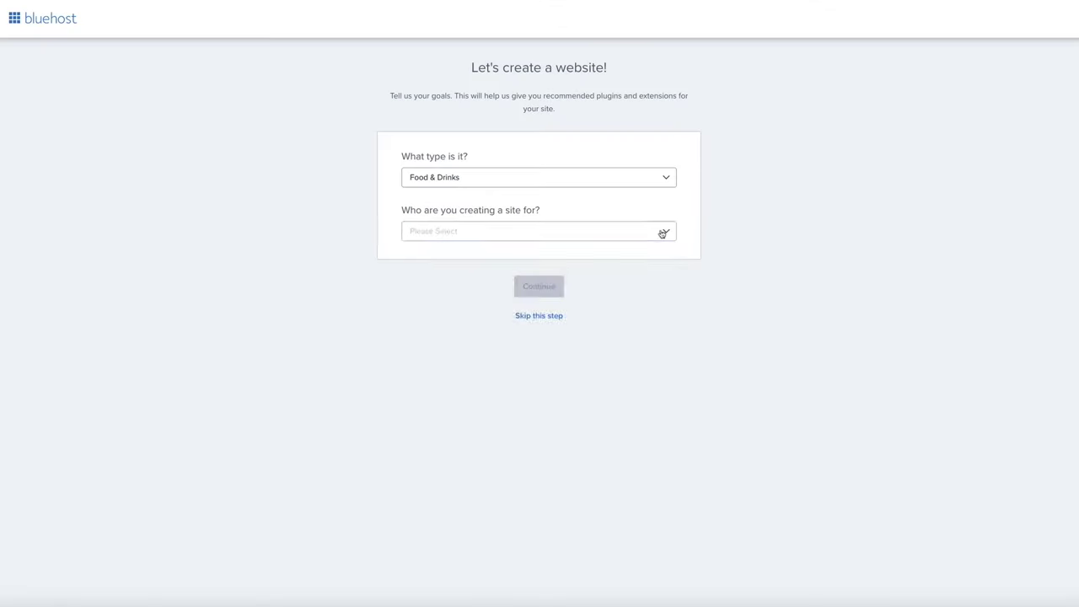
pyautogui.click(663, 231)
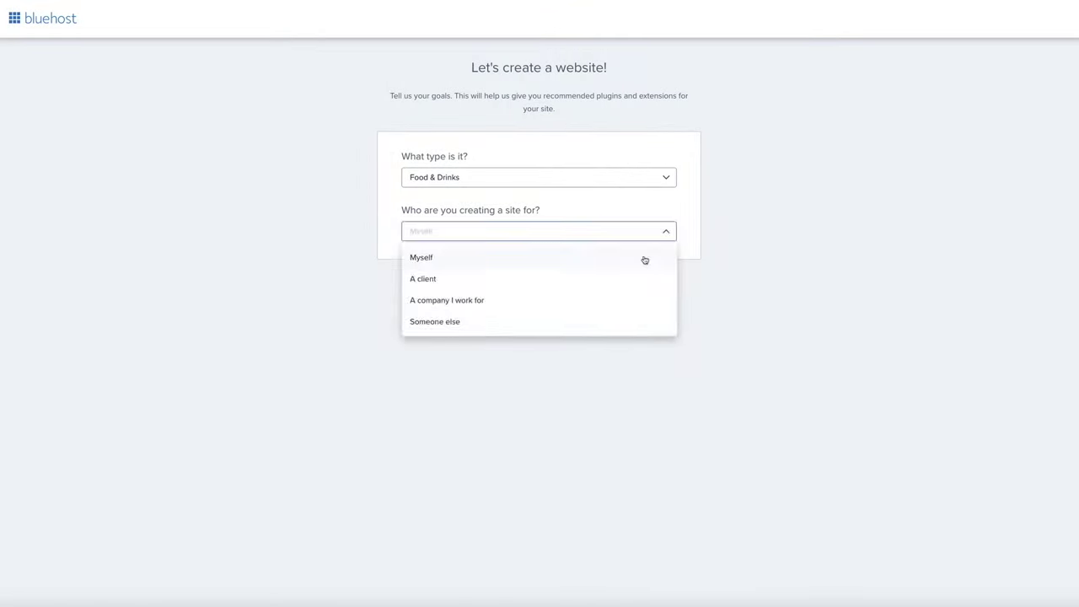
pyautogui.click(645, 258)
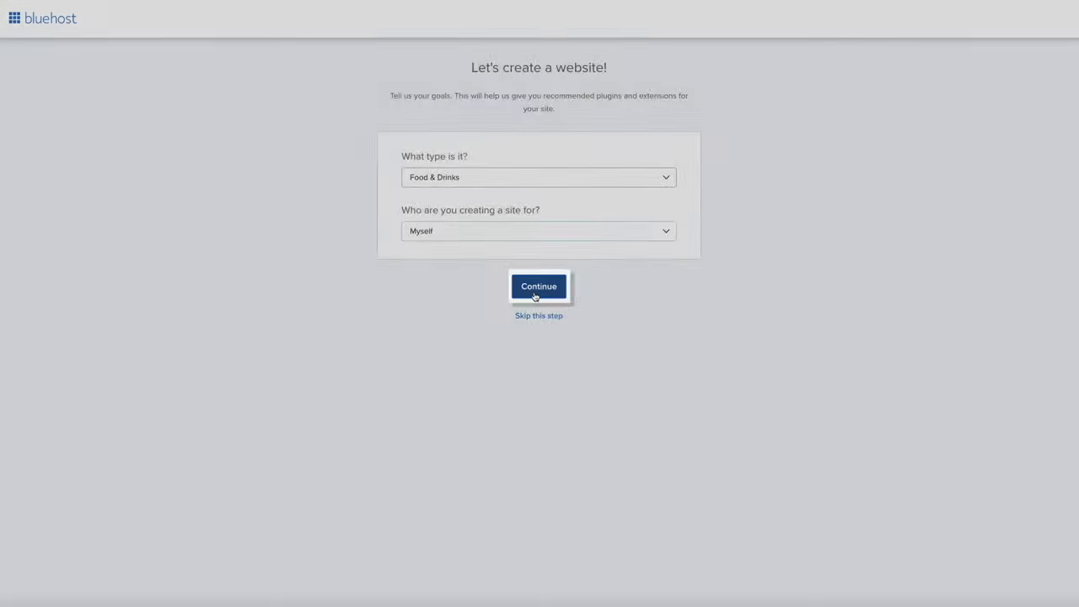
pyautogui.click(534, 291)
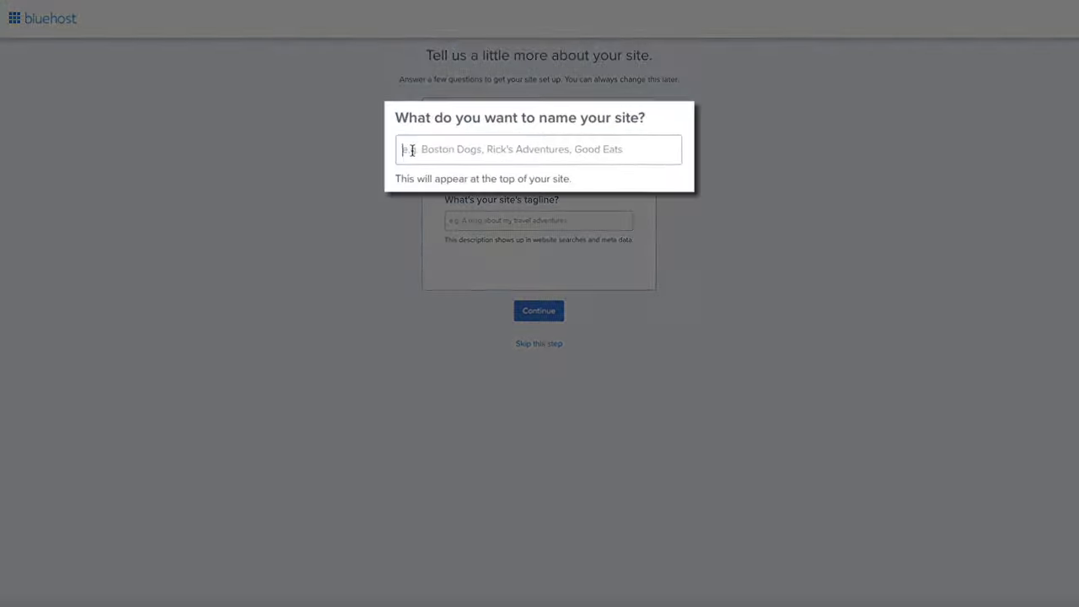
# - Enter site name 'Kale and Croutons' and tagline 'Best of Both Worlds', then continue
pyautogui.click(455, 148)
pyautogui.write('Kale and ')
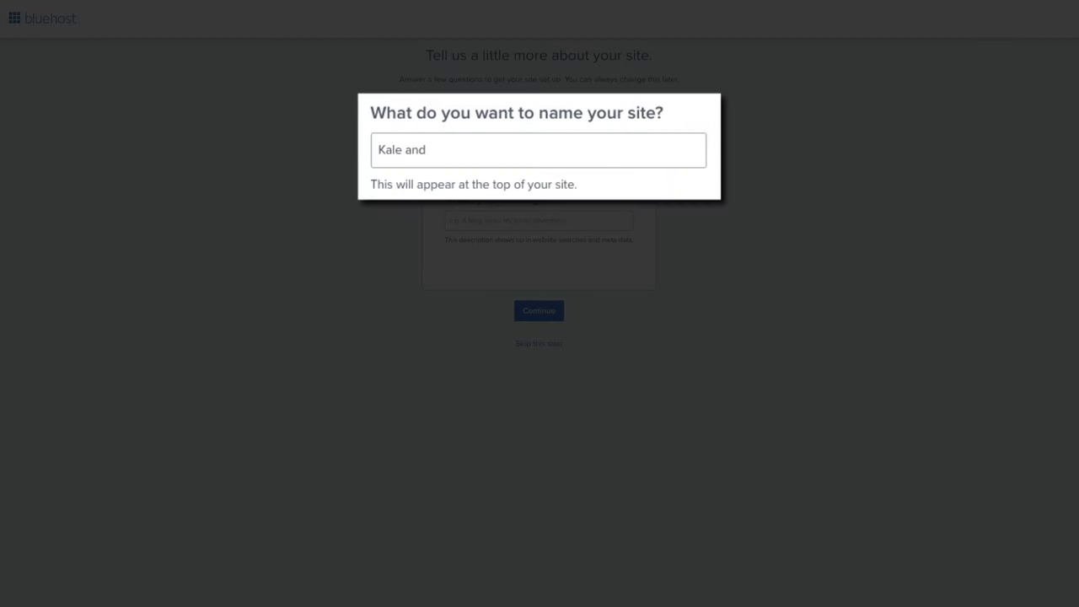
pyautogui.write('Croutons')
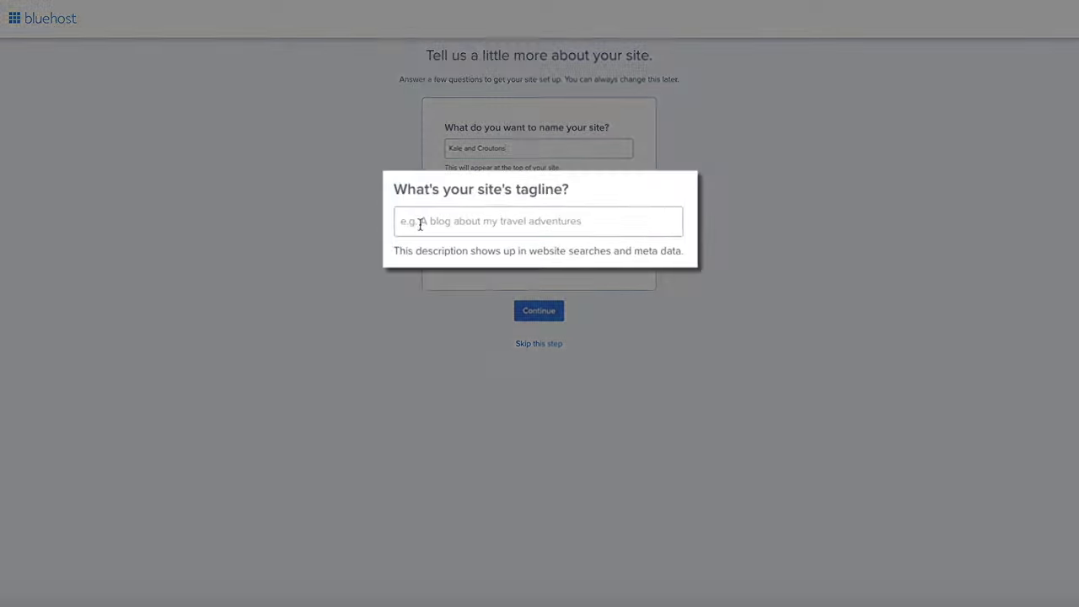
pyautogui.click(462, 221)
pyautogui.write('Best of Both Worlds')
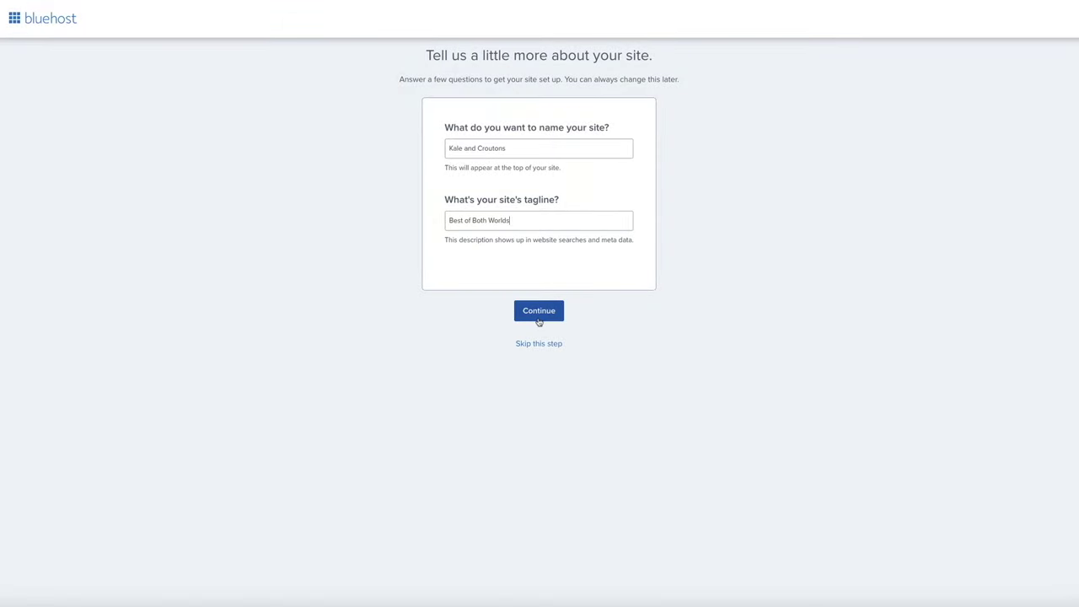
pyautogui.click(539, 312)
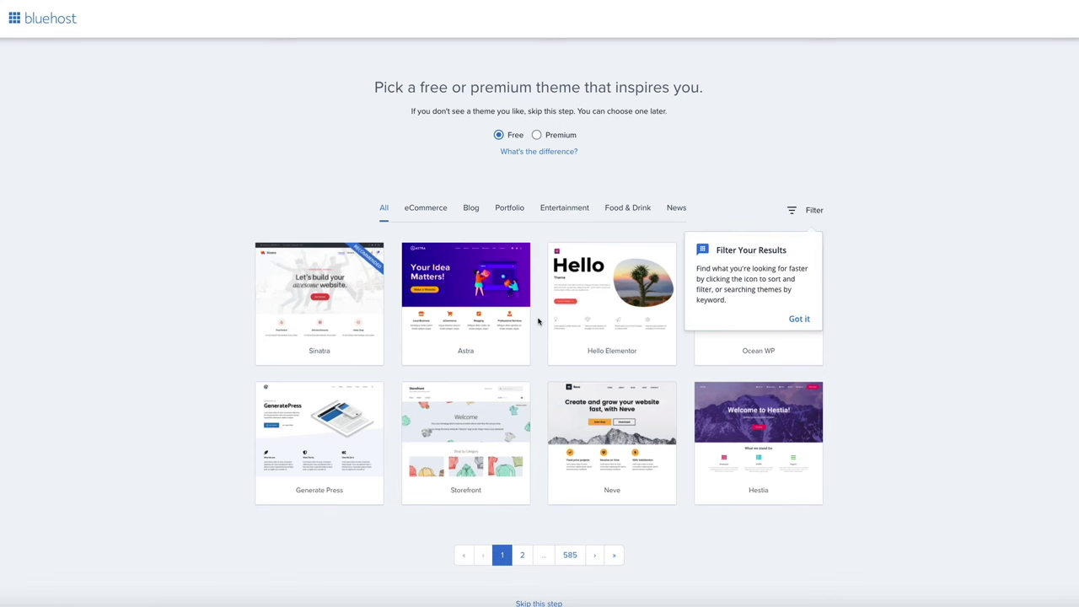
# - Skip the theme gallery so WordPress installs without a chosen theme
pyautogui.scroll(-1, 538, 321)
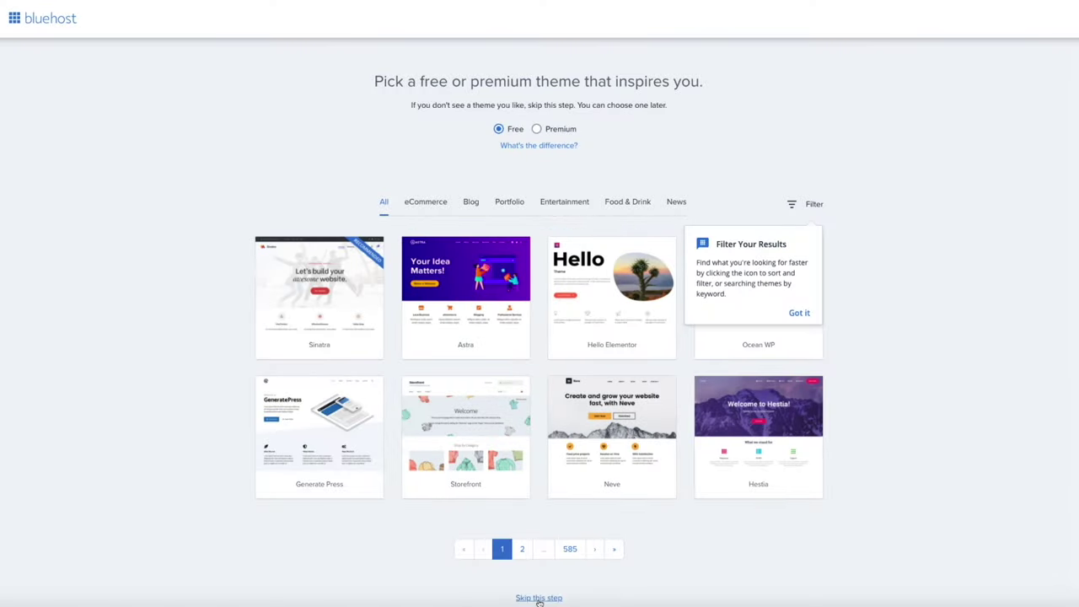
pyautogui.click(539, 593)
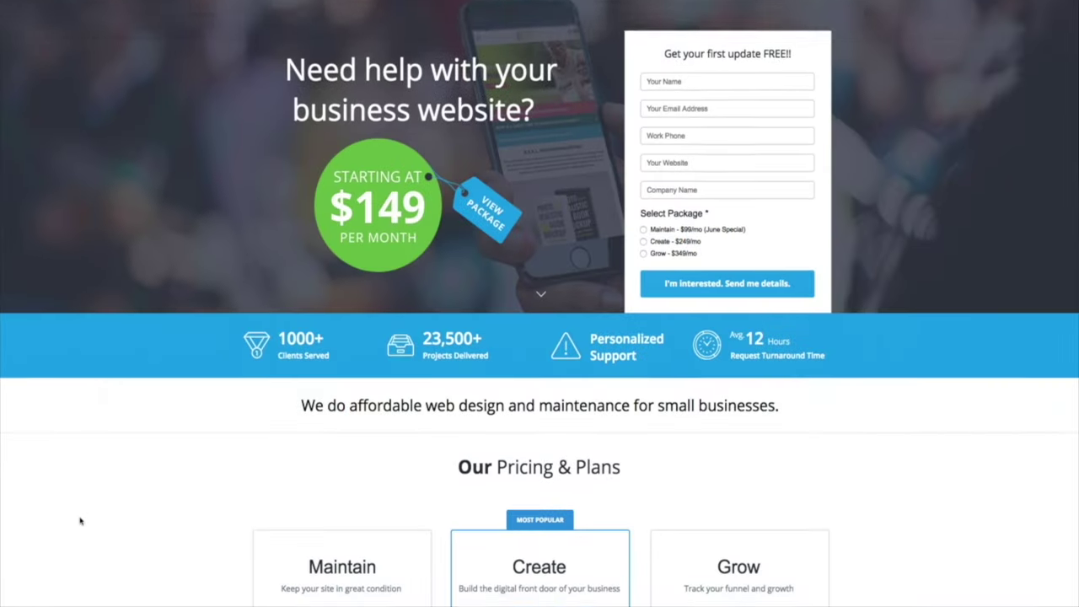
# - Scroll Gmail to reach the WHOIS verification email for bensdemoblog.com
pyautogui.scroll(-2, 79, 520)
pyautogui.scroll(-5, 80, 521)
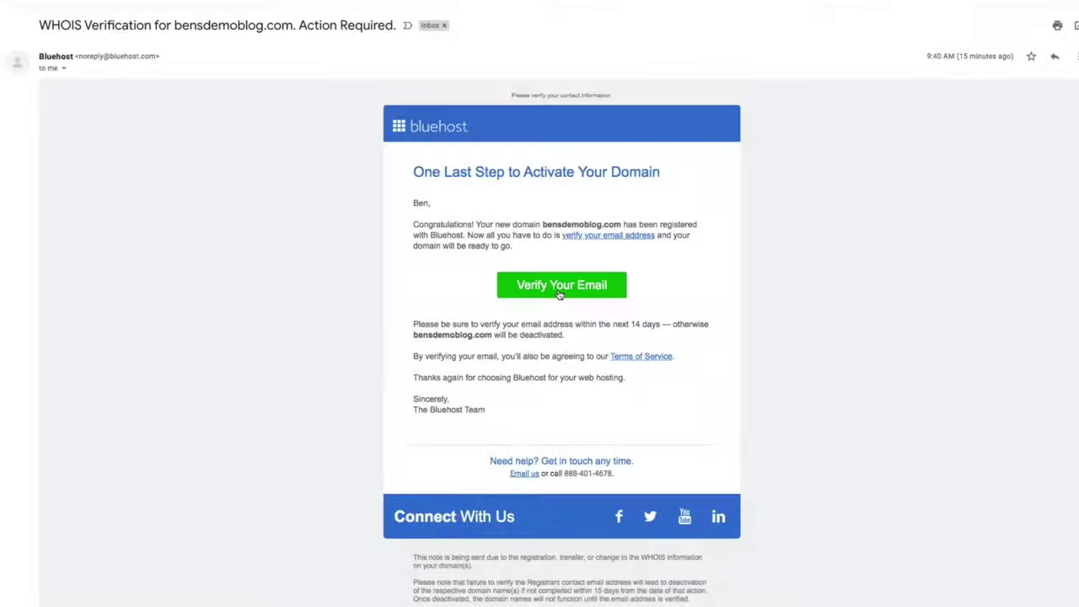
# - Verify the domain's email from the Bluehost message, then choose Log into WordPress
pyautogui.click(560, 287)
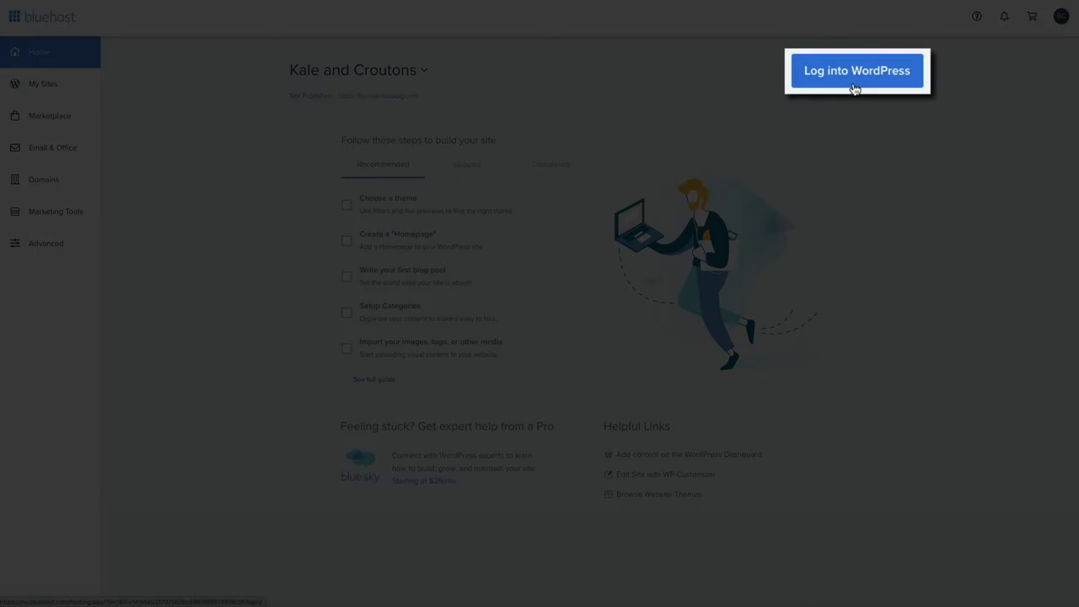
pyautogui.click(855, 87)
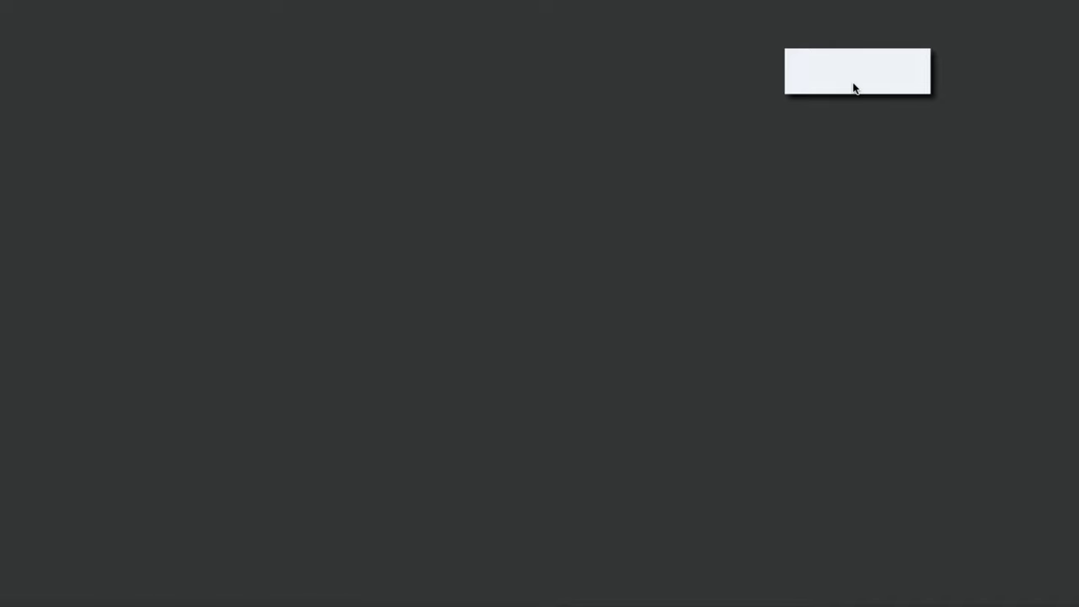
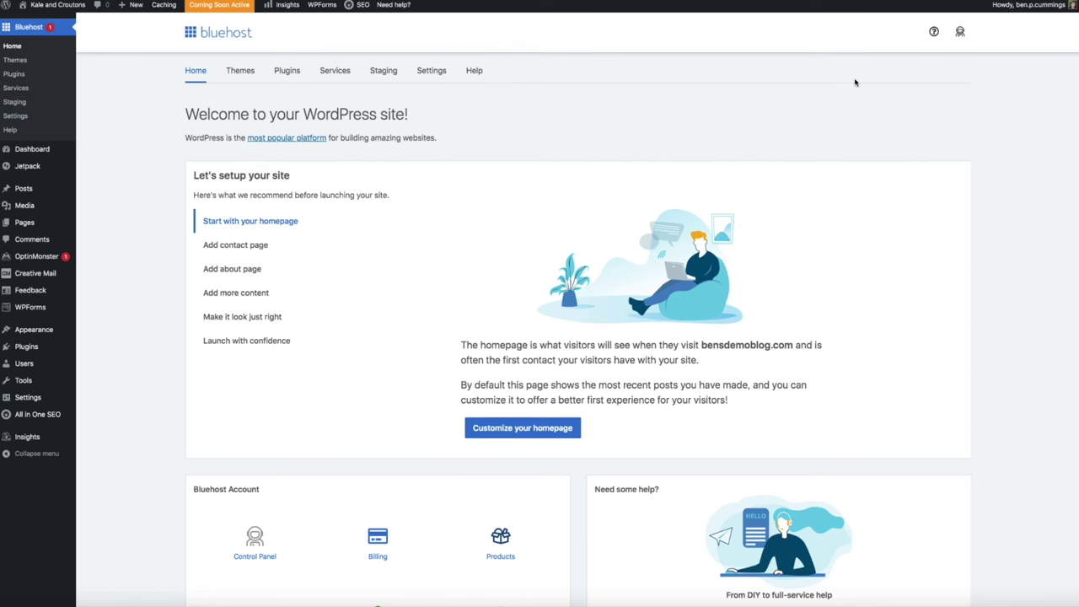
pyautogui.scroll(-3, 1022, 450)
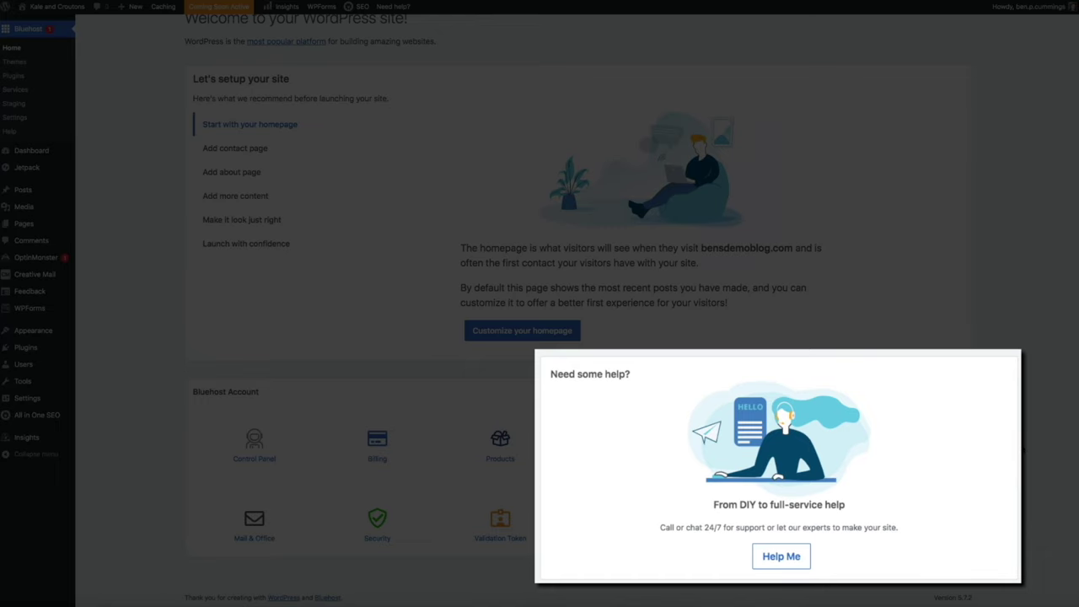
pyautogui.scroll(3, 1023, 449)
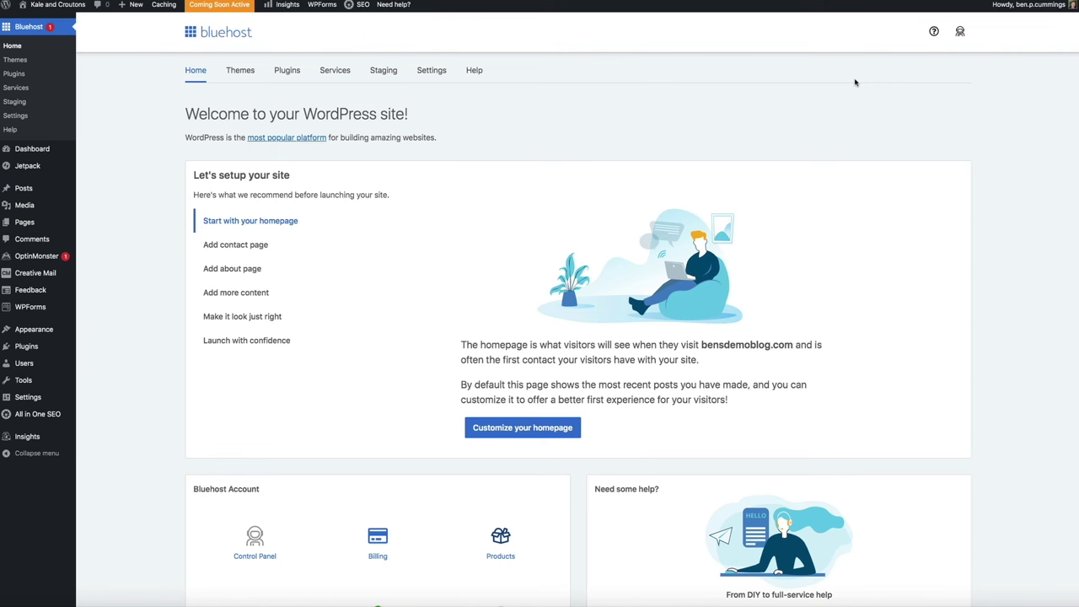
# - Go to Dashboard Home and browse the Jetpack prompt, Welcome panel, Quick Draft and events widgets
pyautogui.moveTo(51, 149)
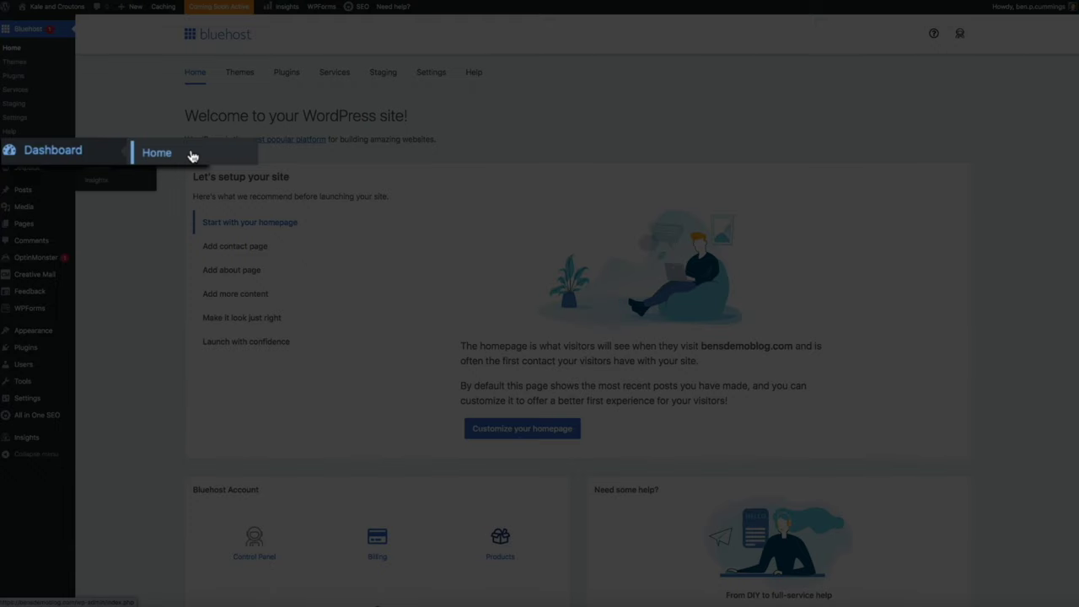
pyautogui.click(115, 153)
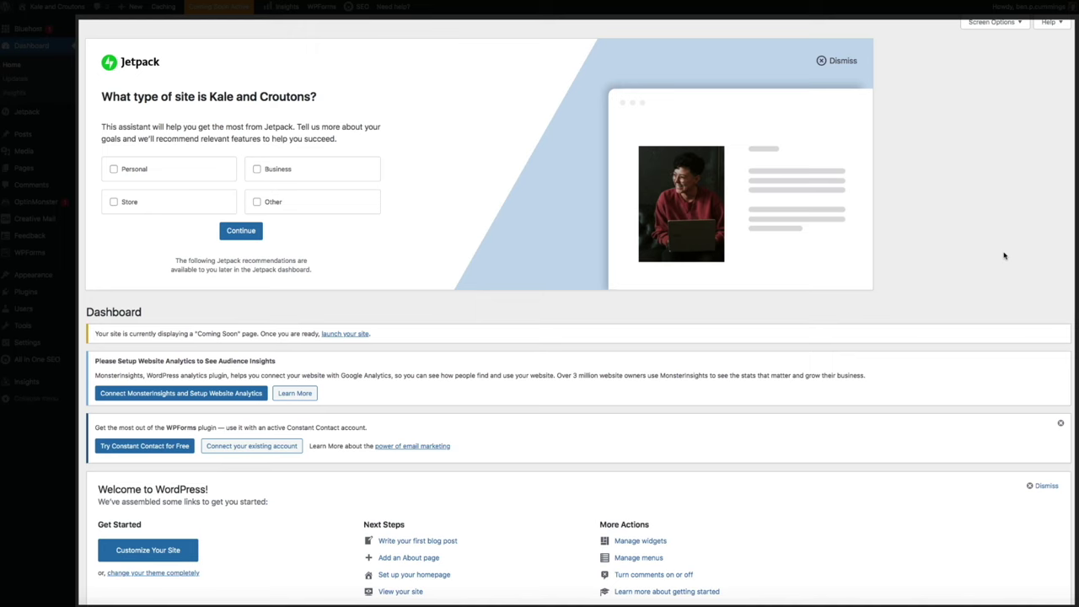
pyautogui.scroll(-3, 1004, 255)
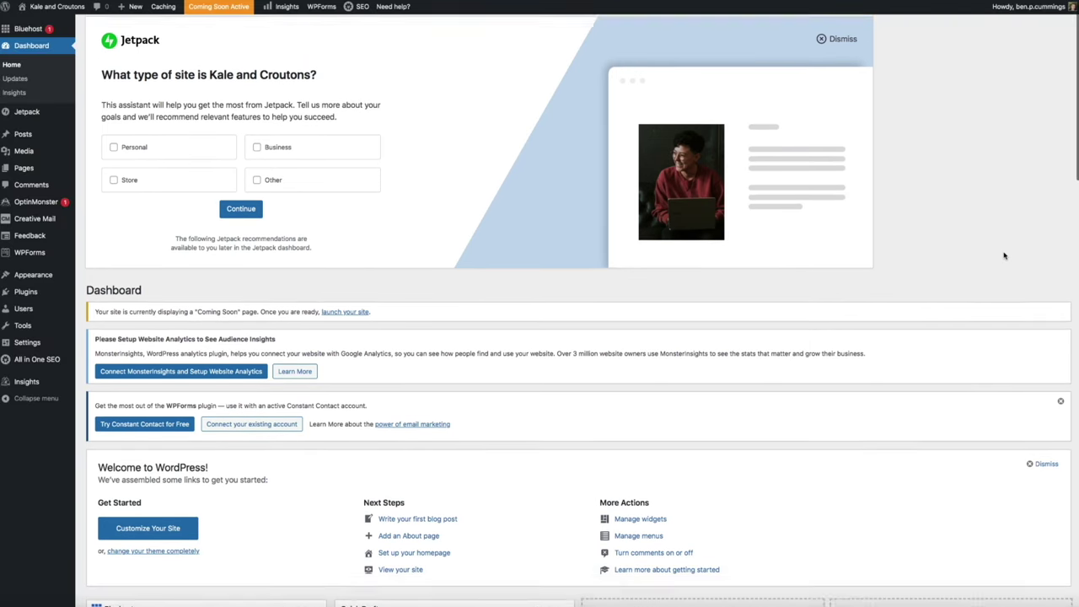
pyautogui.scroll(-6, 1004, 255)
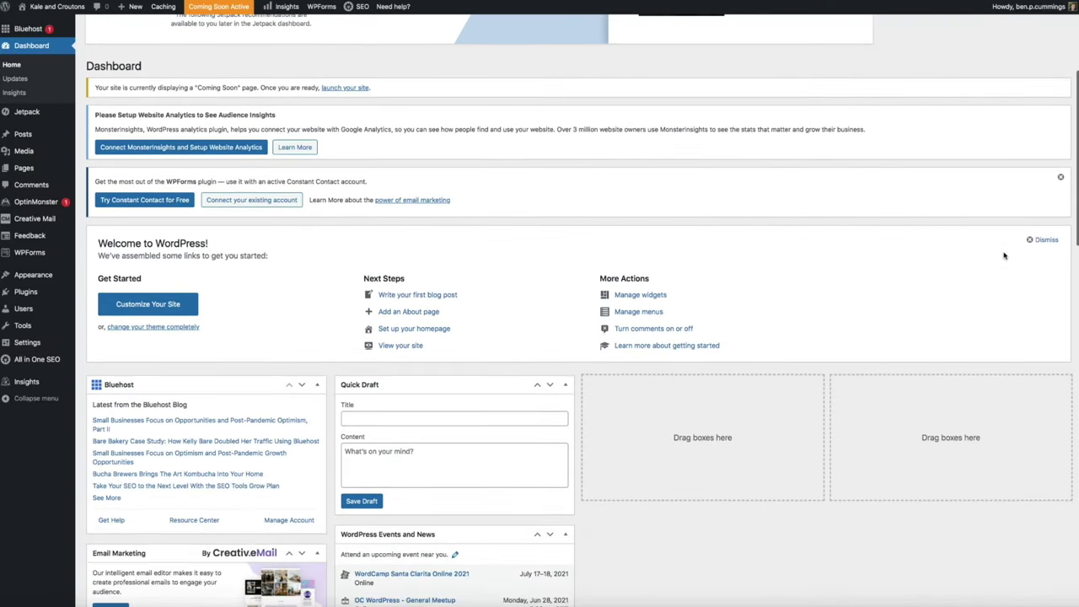
pyautogui.scroll(-3, 1005, 255)
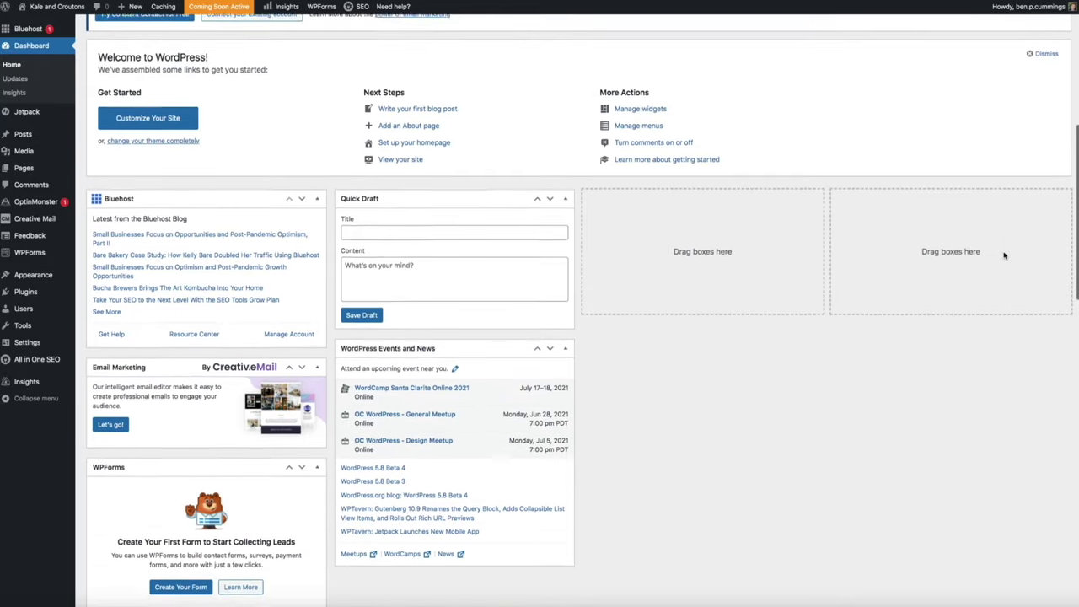
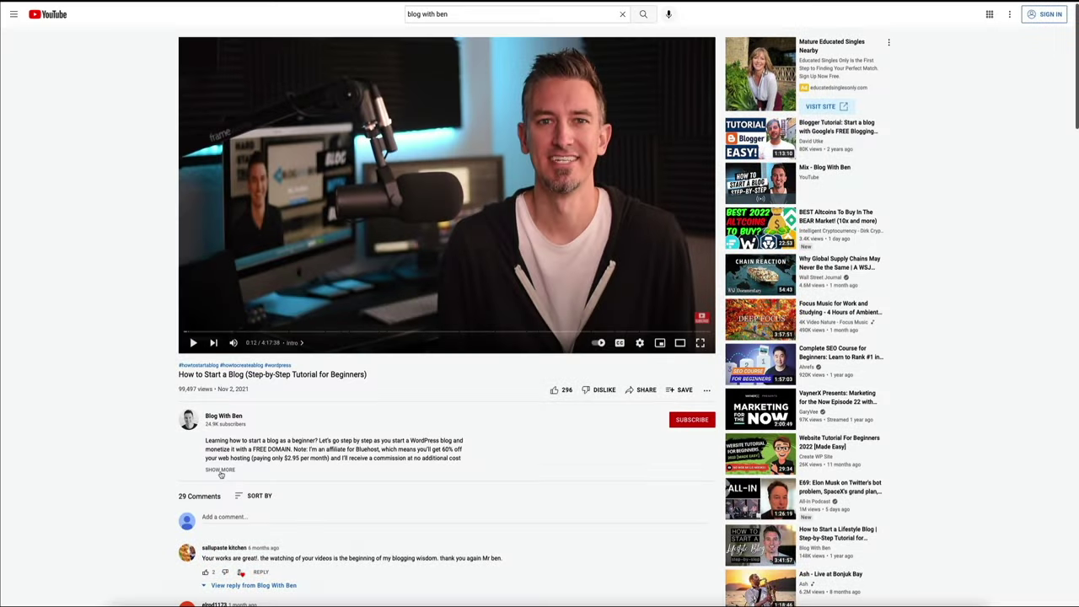
# - Expand the video description and open the 'Important Links - Blog With Ben - Blogstream Tutorial' document
pyautogui.click(220, 472)
pyautogui.scroll(-4, 666, 517)
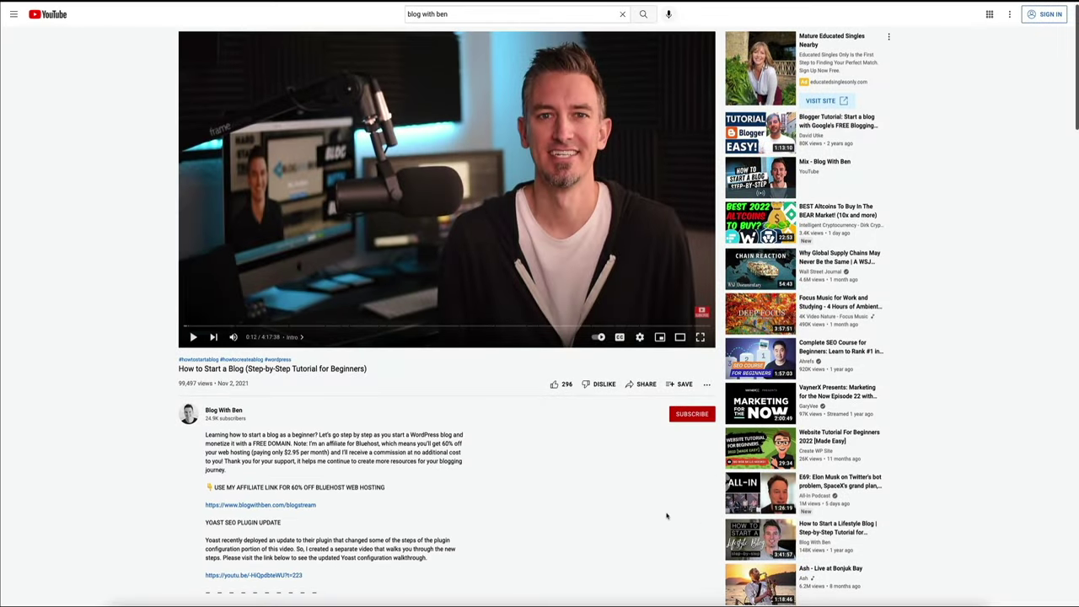
pyautogui.scroll(-2, 666, 517)
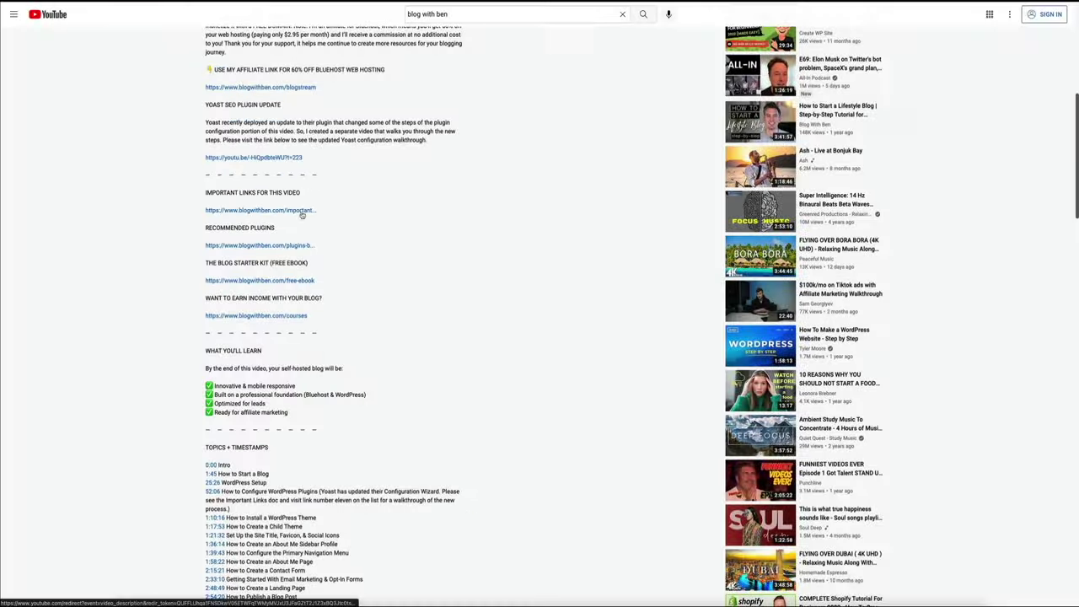
pyautogui.click(301, 212)
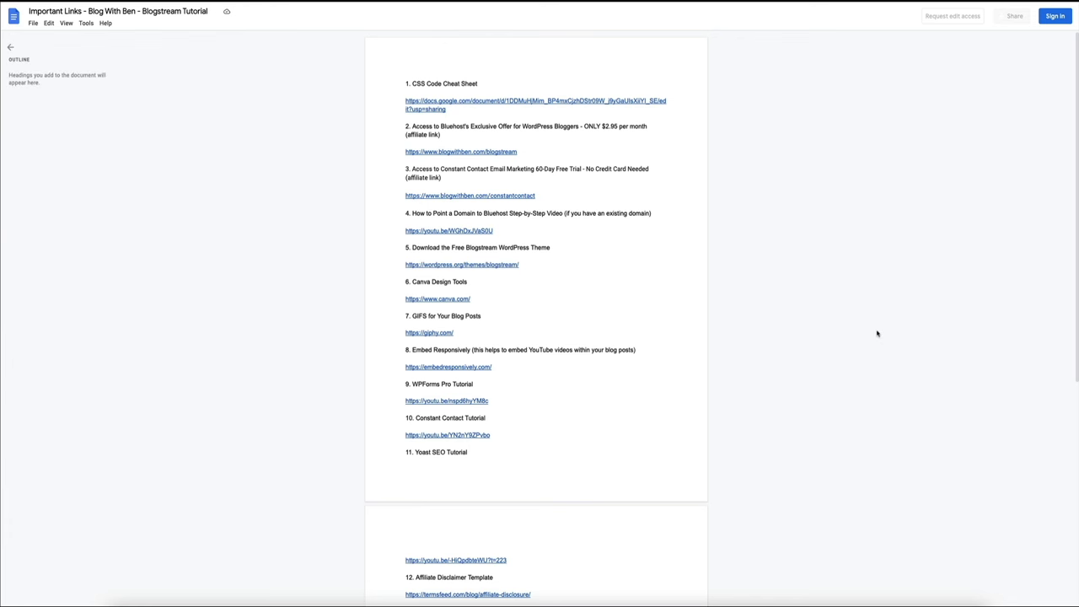
# - Scroll through the numbered resources in the Important Links document
pyautogui.scroll(-3, 877, 334)
pyautogui.scroll(-5, 877, 334)
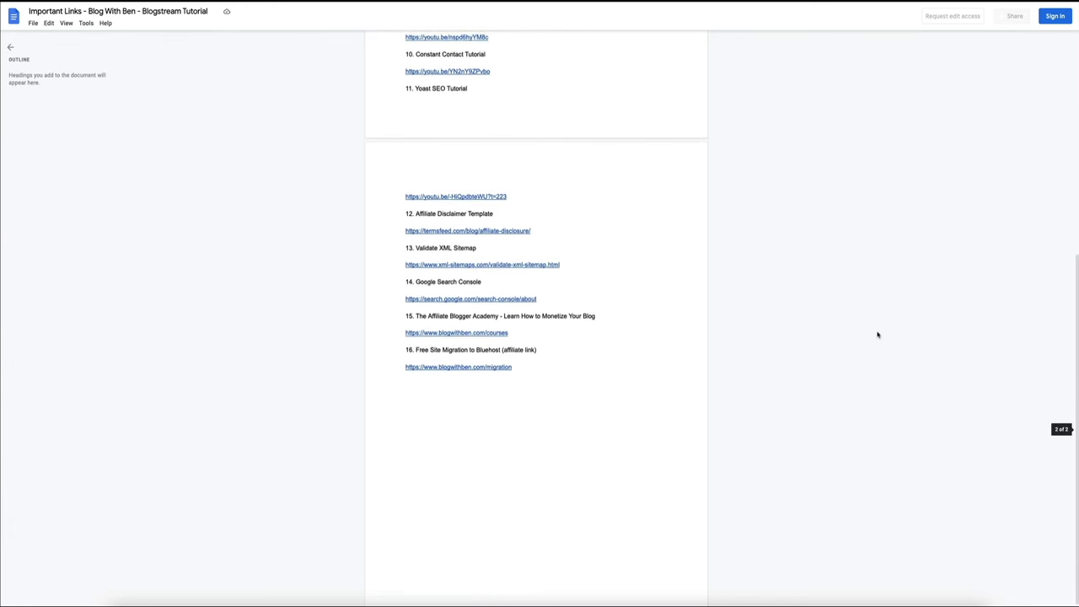
pyautogui.scroll(8, 877, 335)
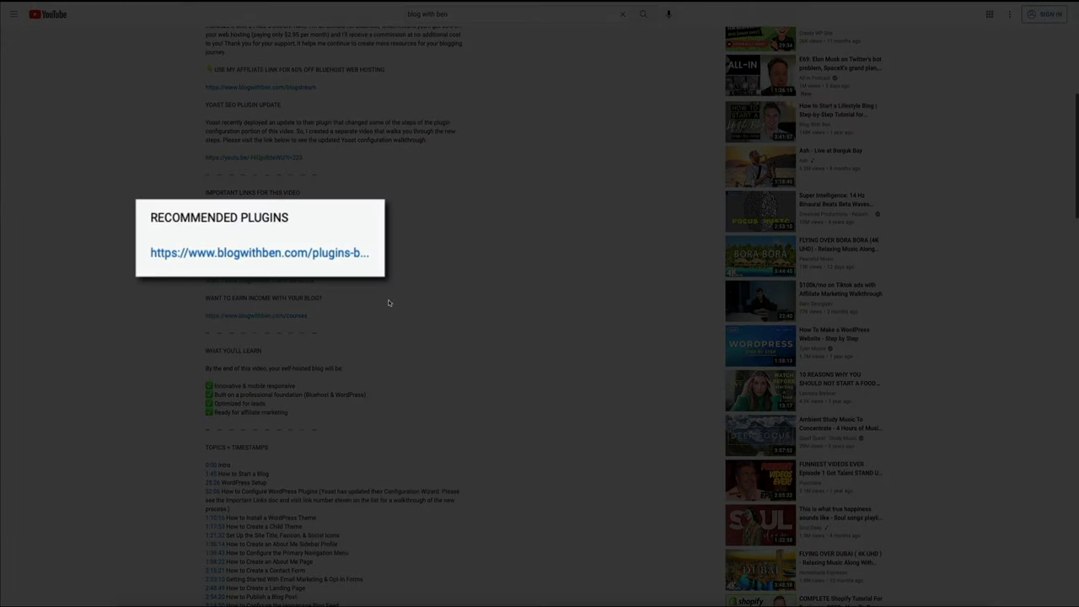
# - Follow the description's Recommended Plugins link to blogwithben.com
pyautogui.click(279, 262)
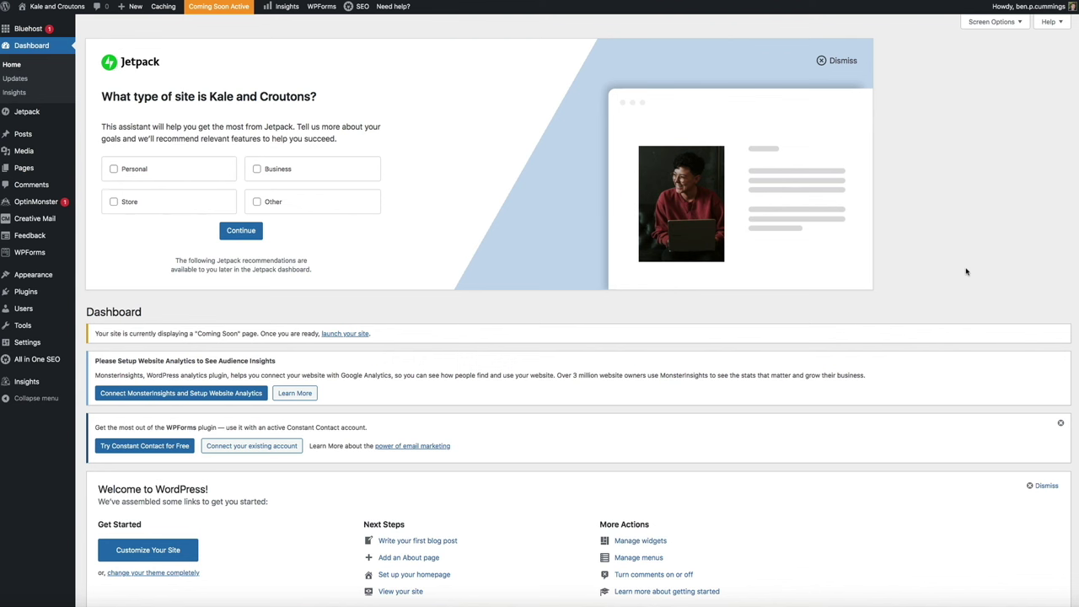
# - From Posts > All Posts, open 'Hello world!' in the block editor
pyautogui.moveTo(33, 137)
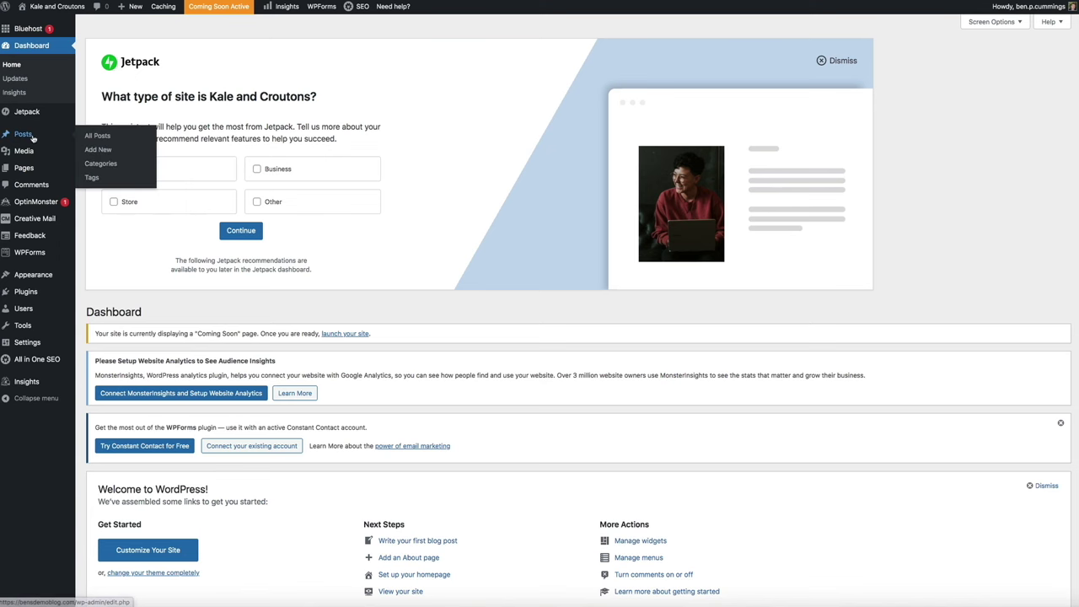
pyautogui.click(111, 137)
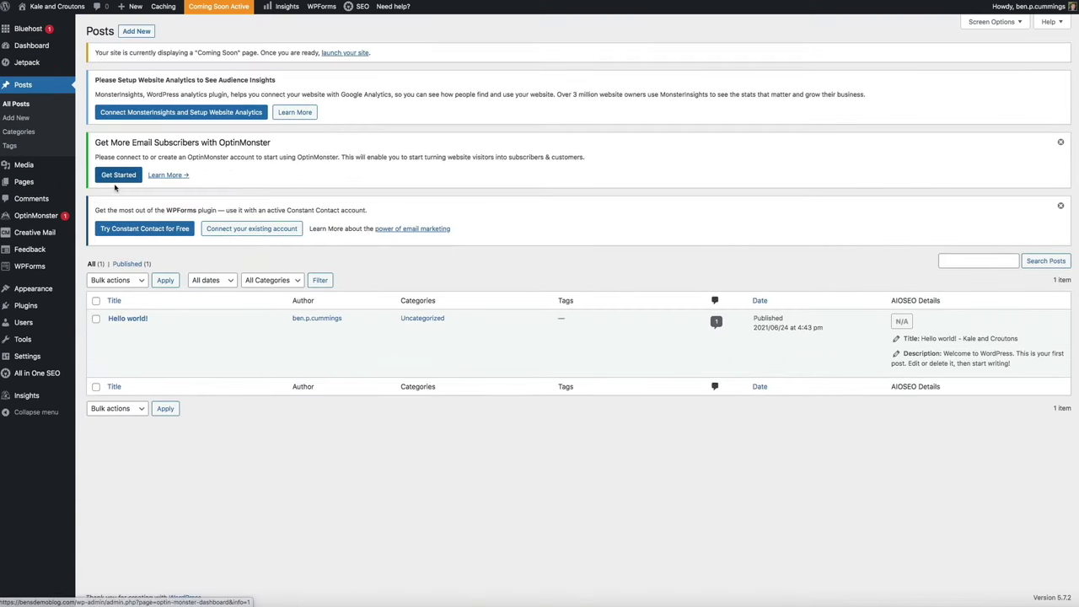
pyautogui.click(127, 321)
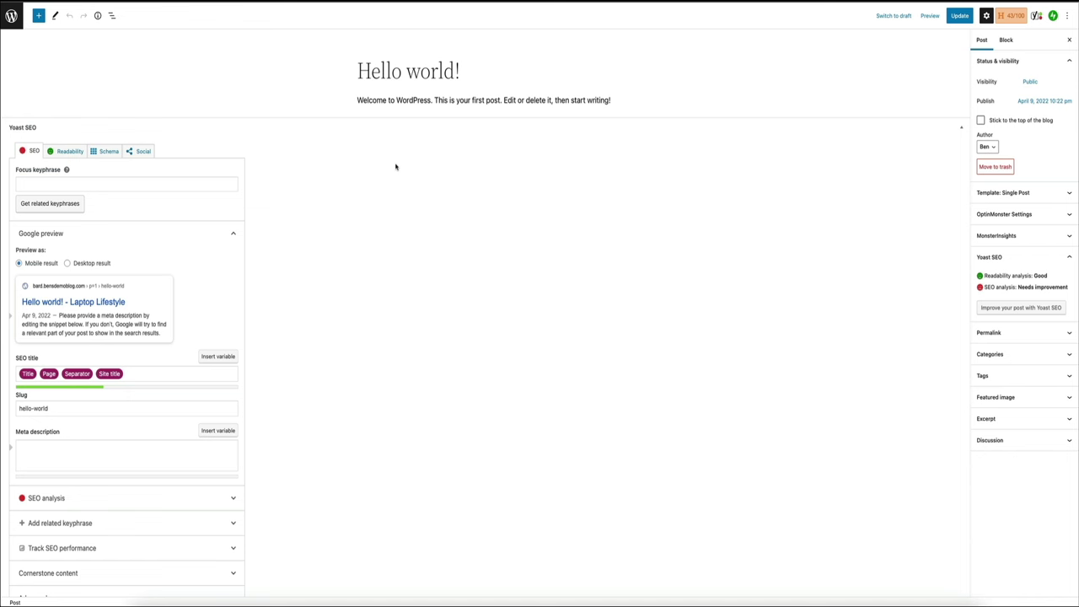
# - Expand the Permalink panel in the Hello world! post's sidebar
pyautogui.click(1060, 336)
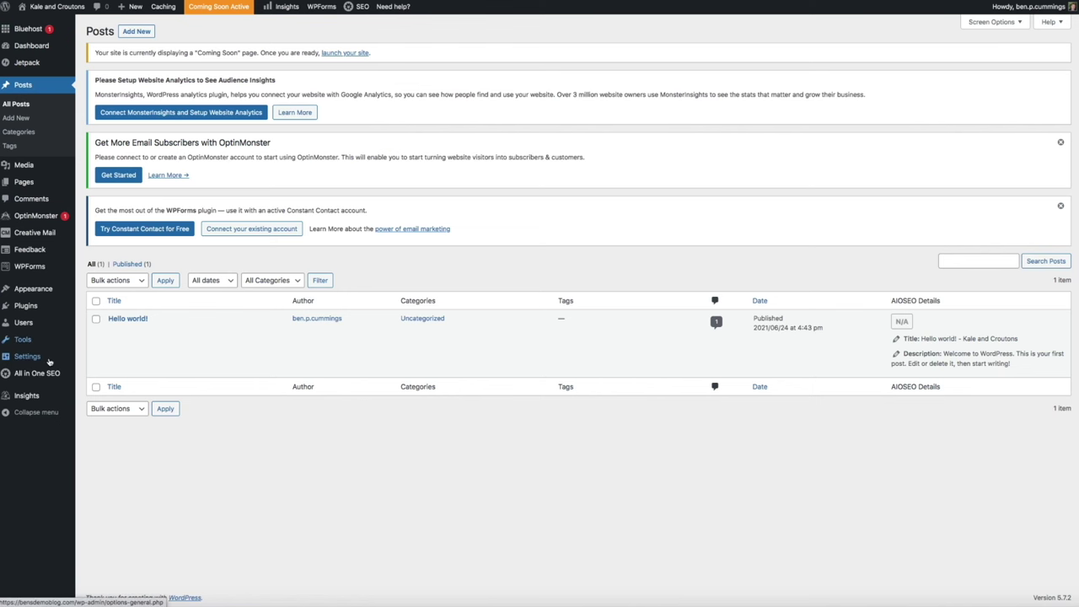
# - Switch the permalink structure to Post name under Settings > Permalinks and save
pyautogui.moveTo(48, 362)
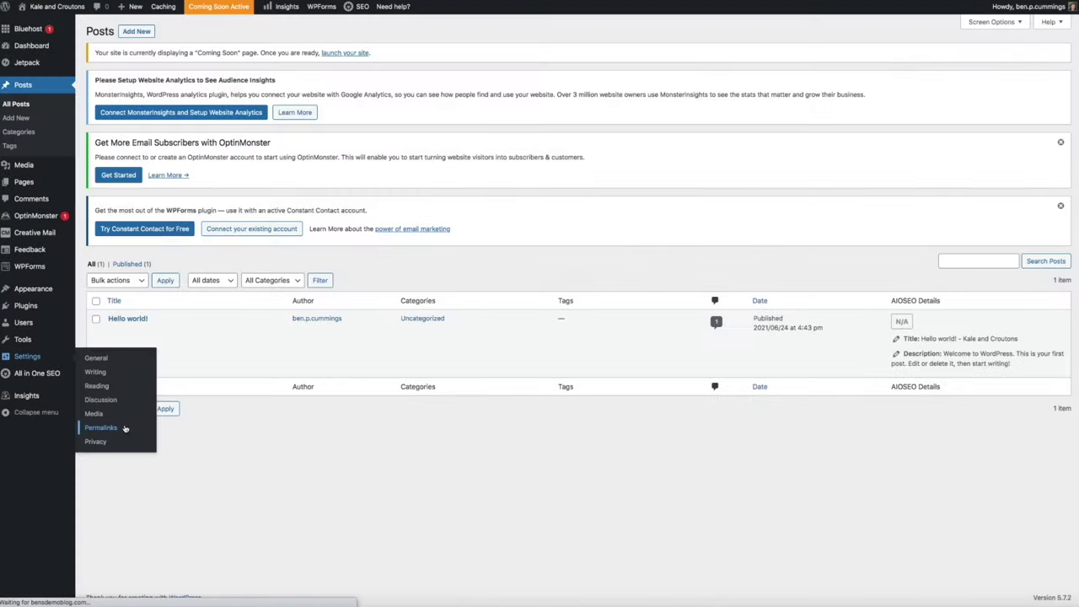
pyautogui.click(127, 428)
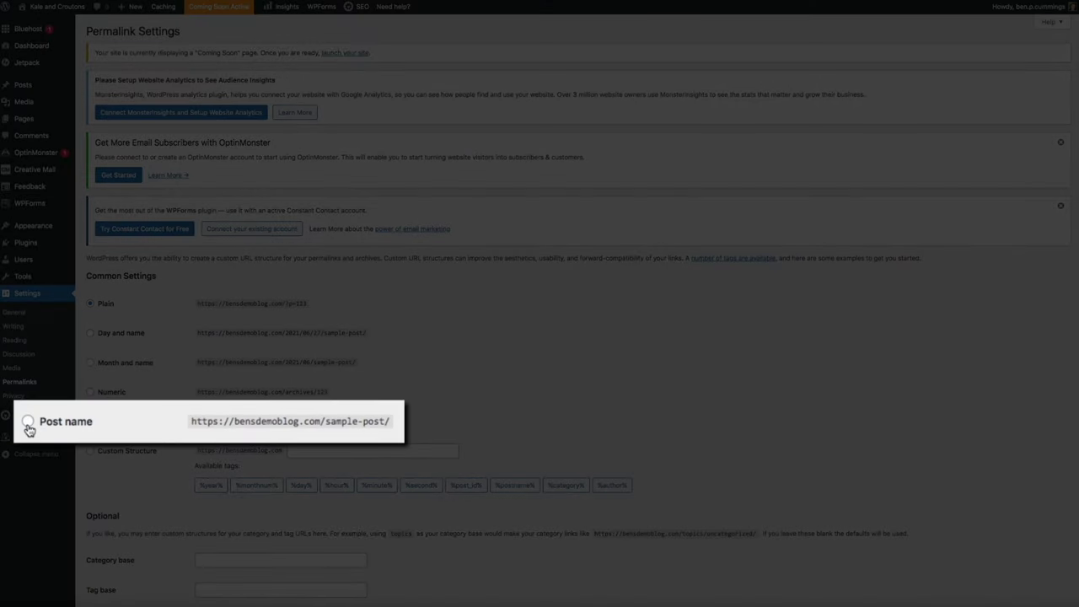
pyautogui.click(28, 422)
pyautogui.scroll(-2, 187, 447)
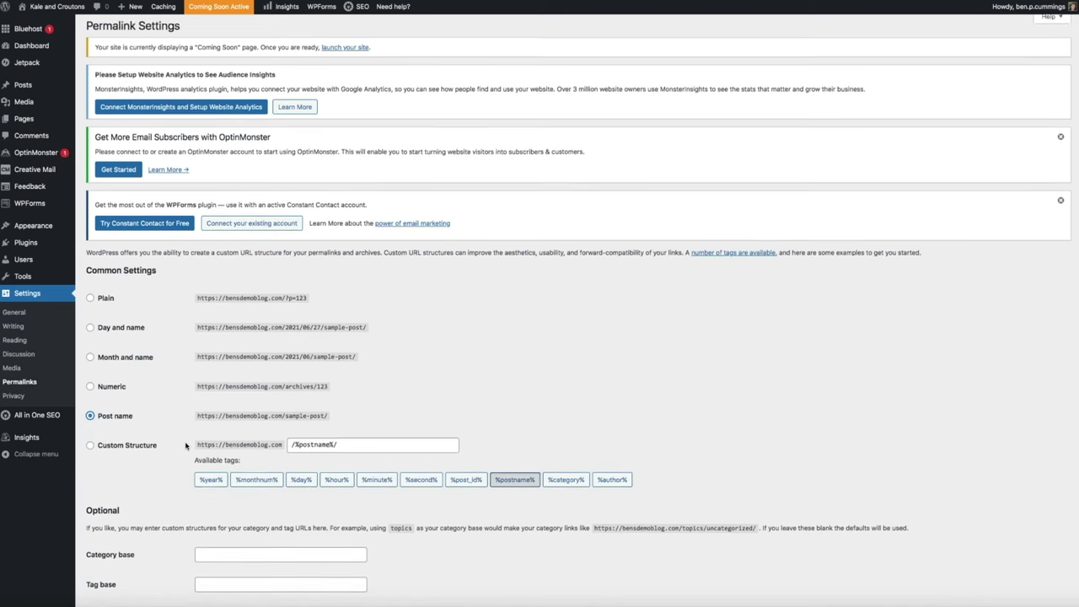
pyautogui.click(110, 558)
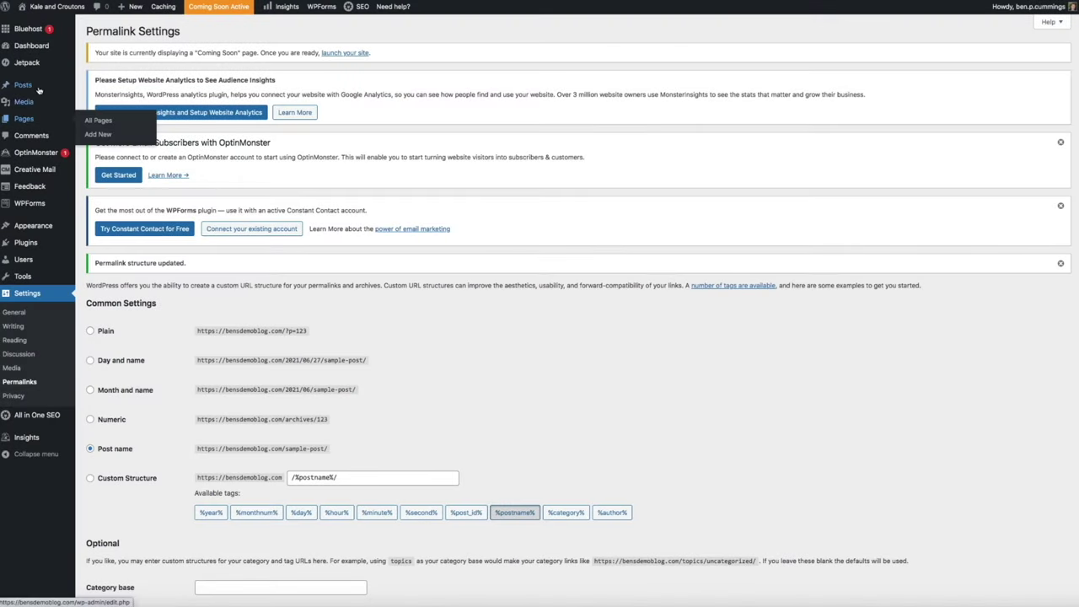
# - Open 'Hello world!' for editing from the All Posts list
pyautogui.moveTo(51, 87)
pyautogui.click(119, 88)
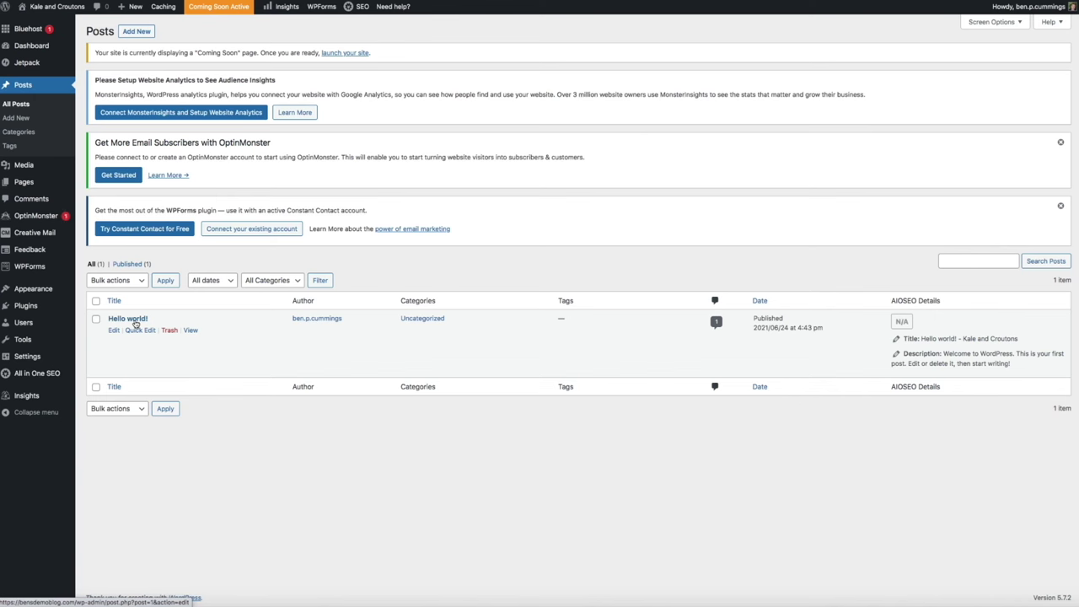
pyautogui.click(135, 319)
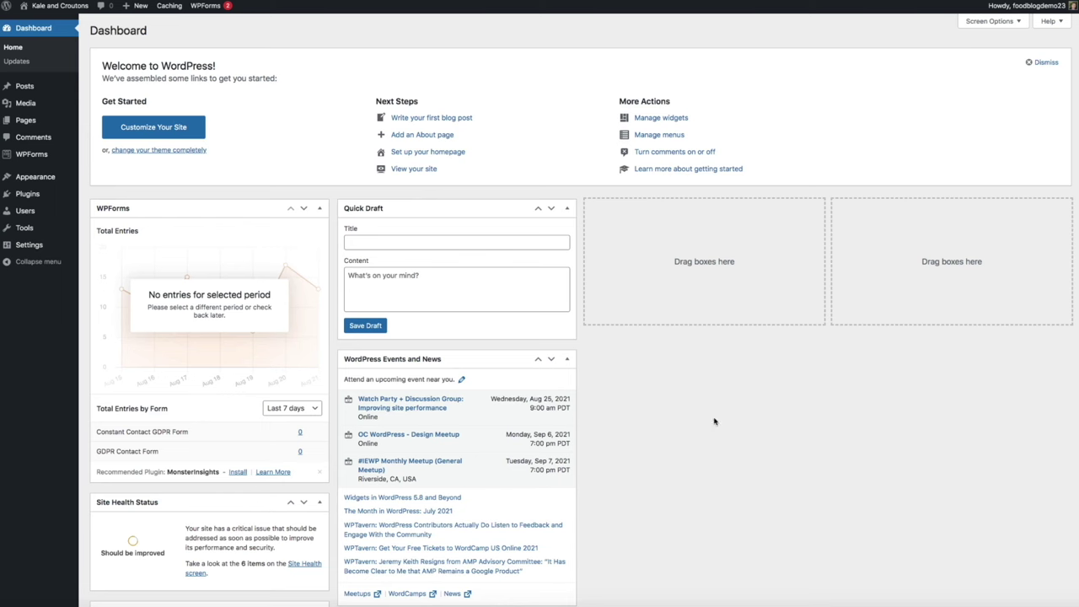
# - Go to Users > Profile and scroll down to the Profile Picture section
pyautogui.moveTo(49, 212)
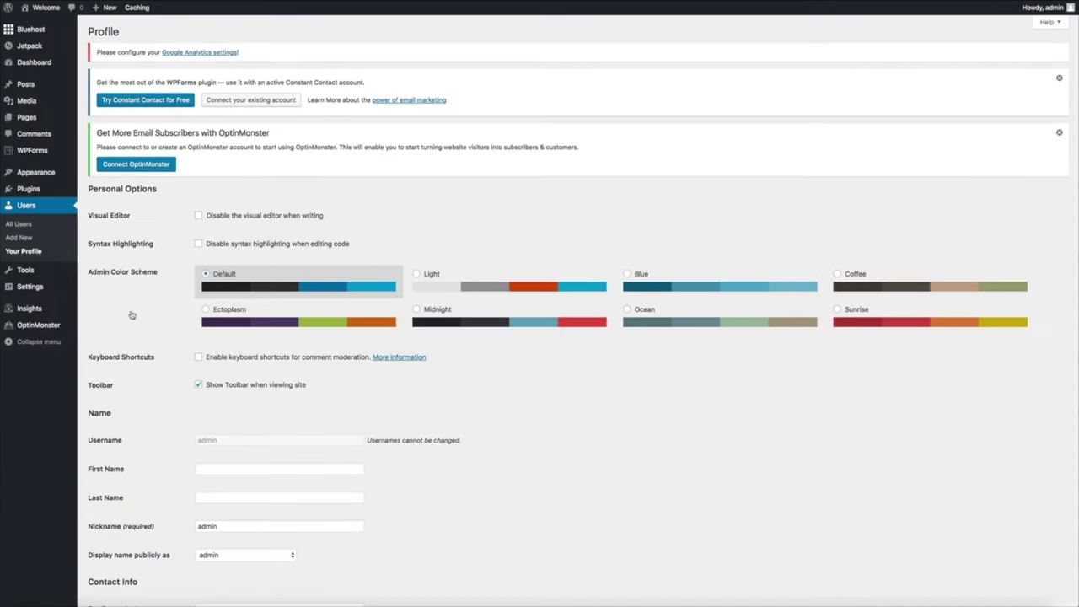
pyautogui.scroll(-5, 130, 314)
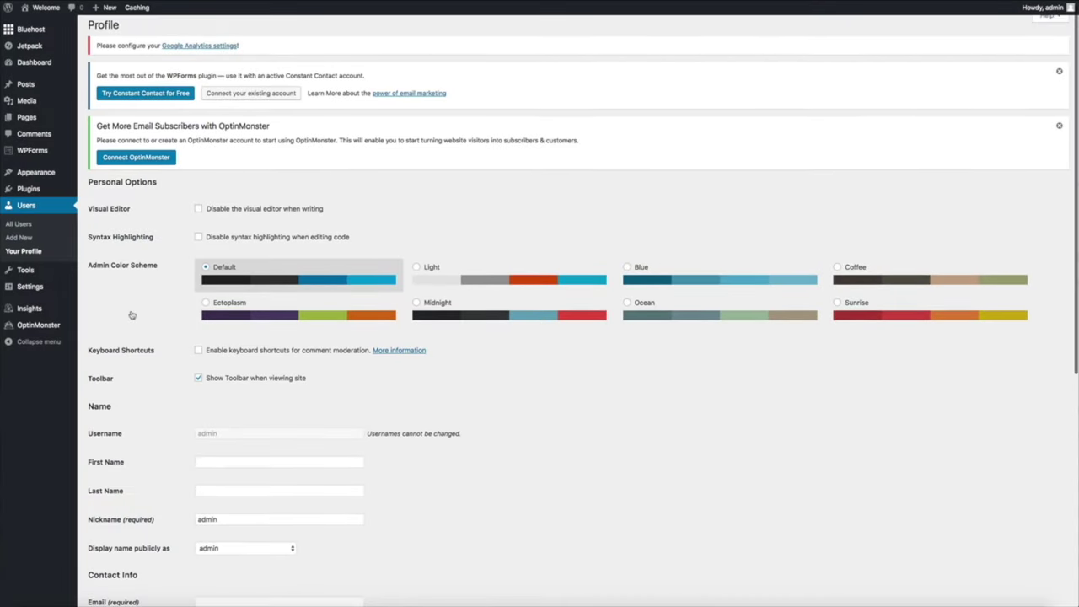
pyautogui.scroll(-5, 131, 314)
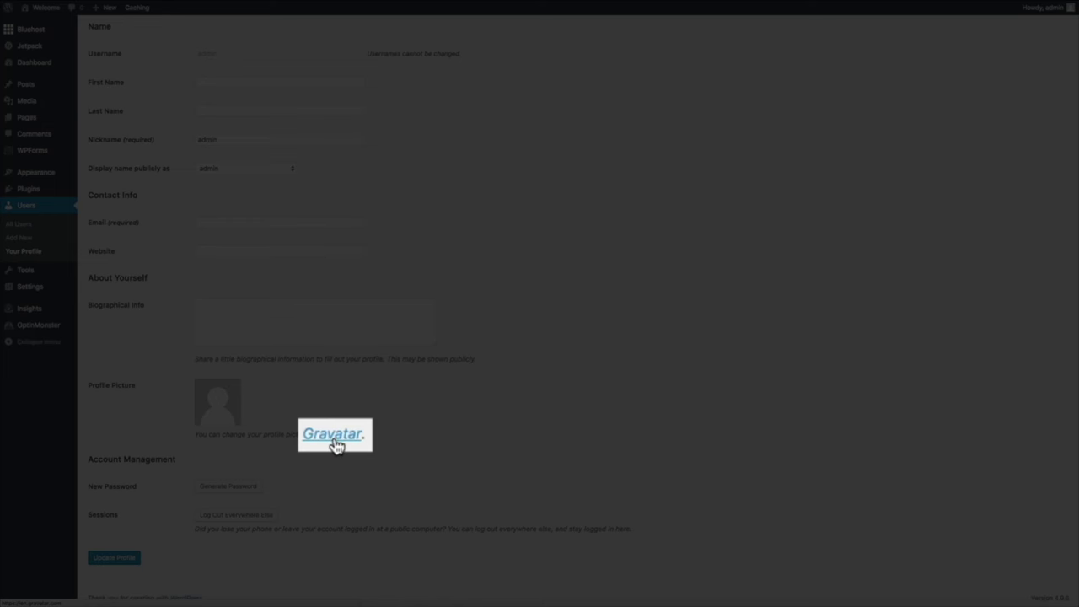
# - Follow the Gravatar link, choose Create your Gravatar, and submit the WordPress.com sign-up form
pyautogui.click(335, 435)
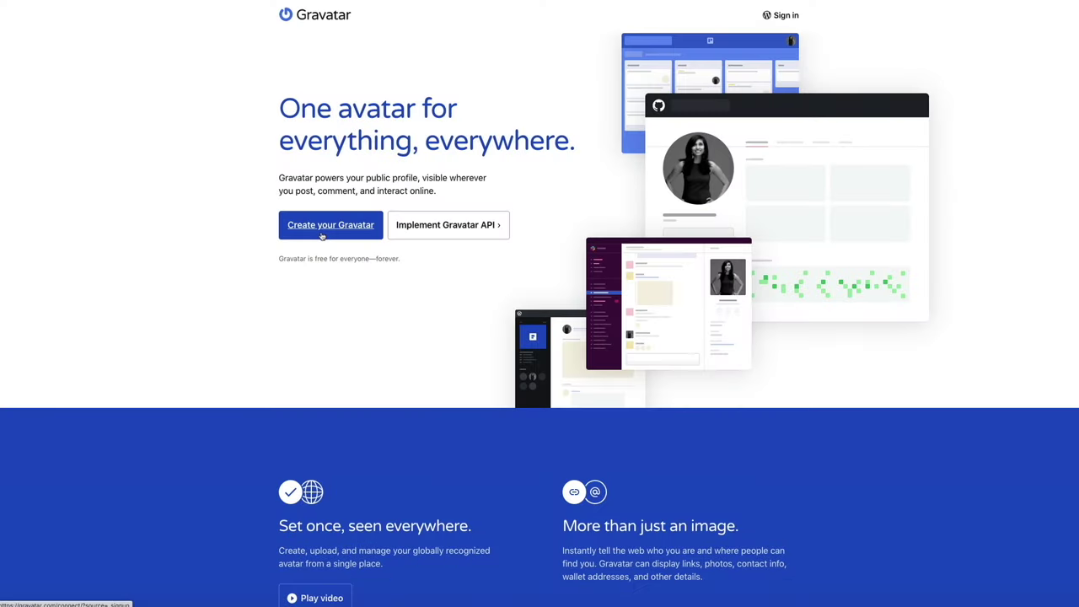
pyautogui.click(319, 239)
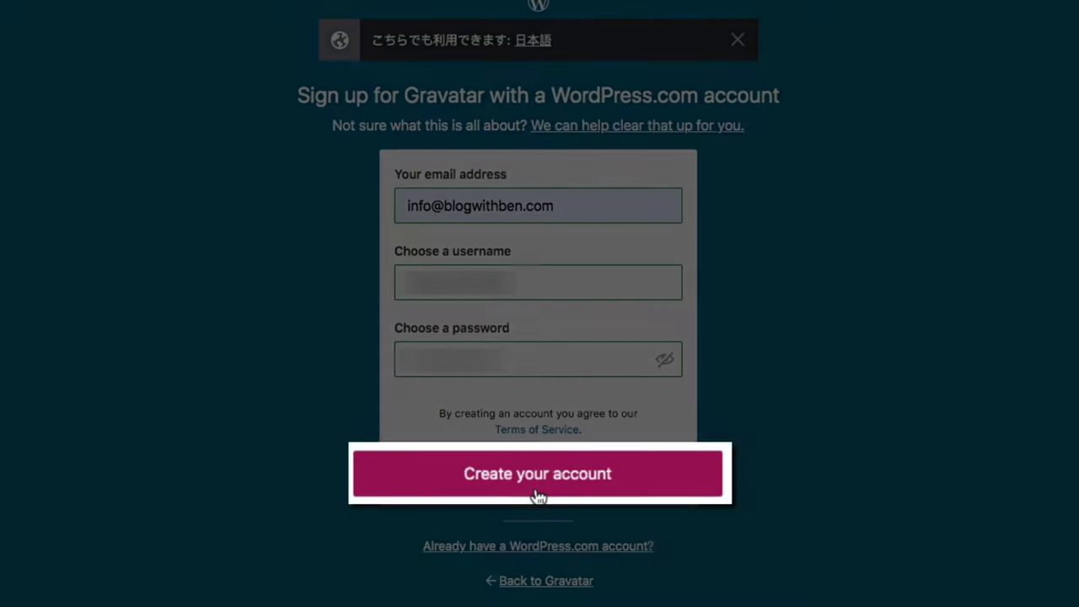
pyautogui.click(536, 494)
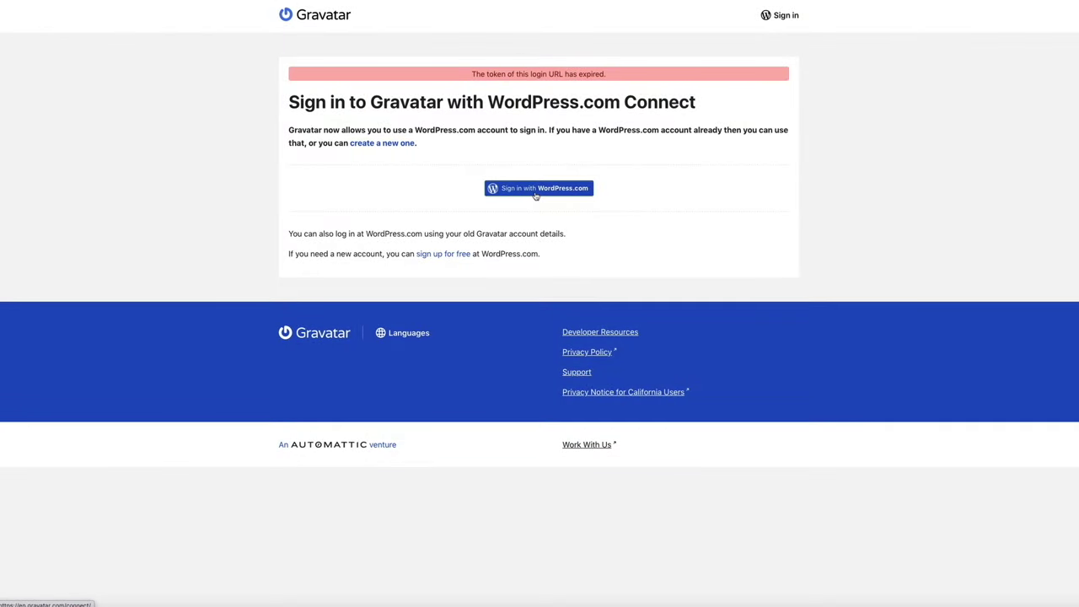
# - Request a fresh sign-in confirmation email via 'Sign in with WordPress.com'
pyautogui.click(535, 188)
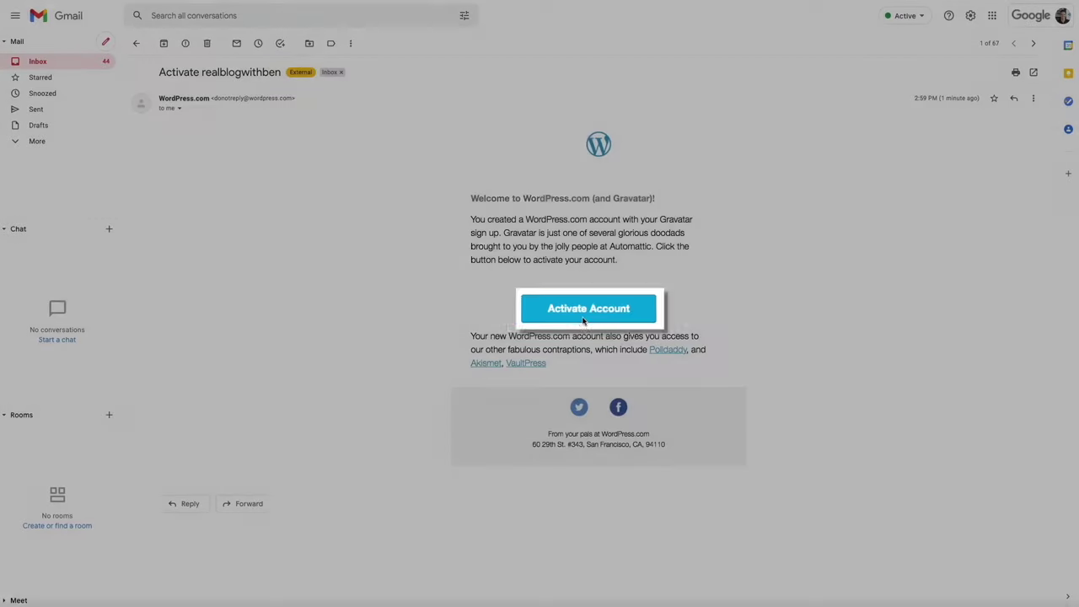
# - Activate the new WordPress.com account using the button in the 'Activate' welcome email
pyautogui.click(582, 325)
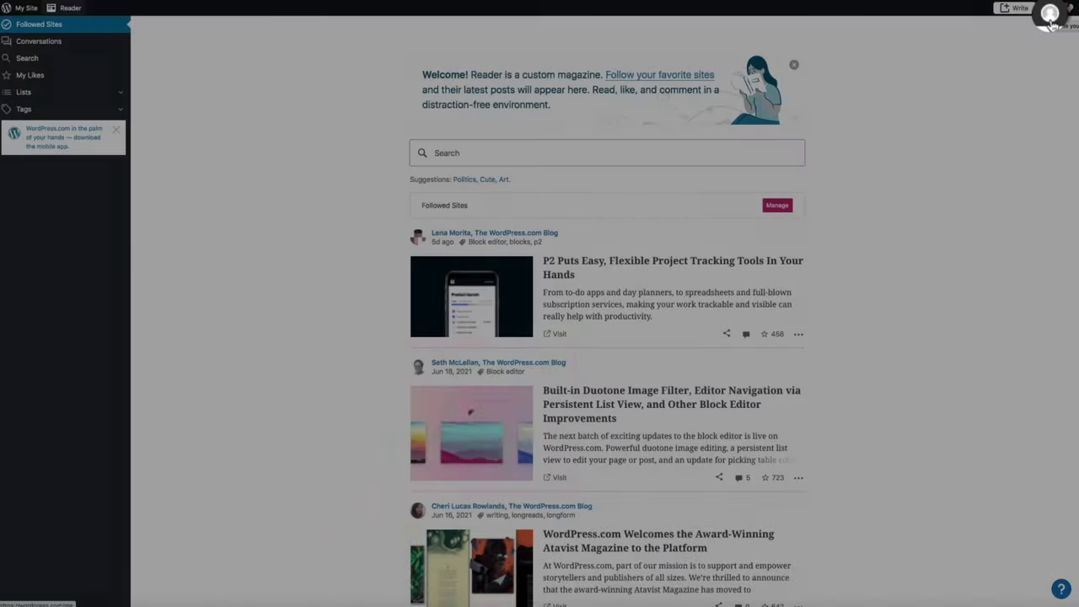
# - Enter the About me bio 'Blogger, entrepreneur, YouTuber, business owner, and teacher.' and save profile details
pyautogui.click(1050, 10)
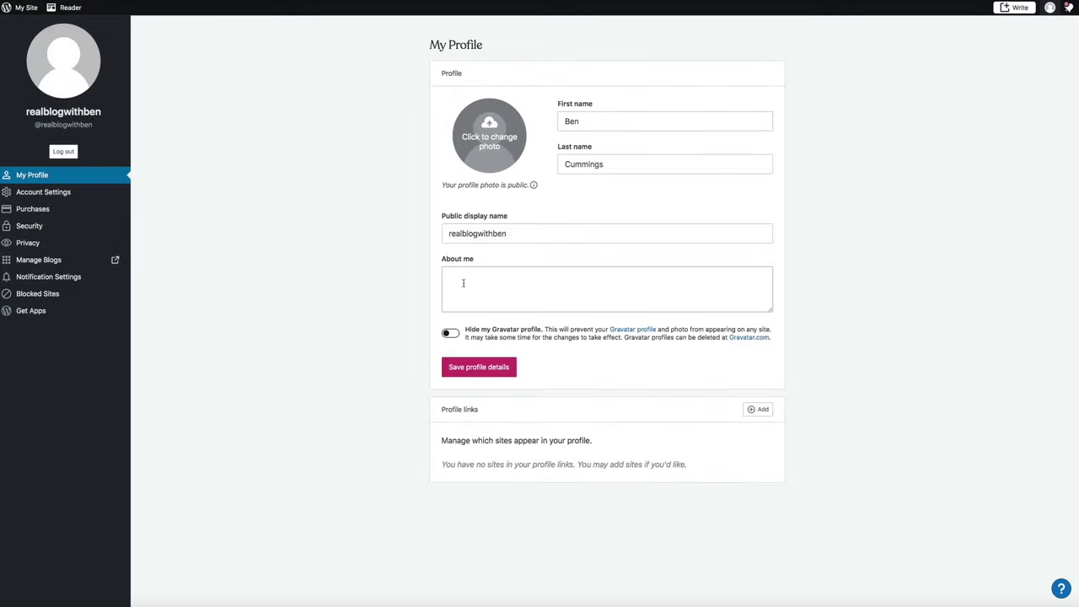
pyautogui.click(464, 282)
pyautogui.write('B')
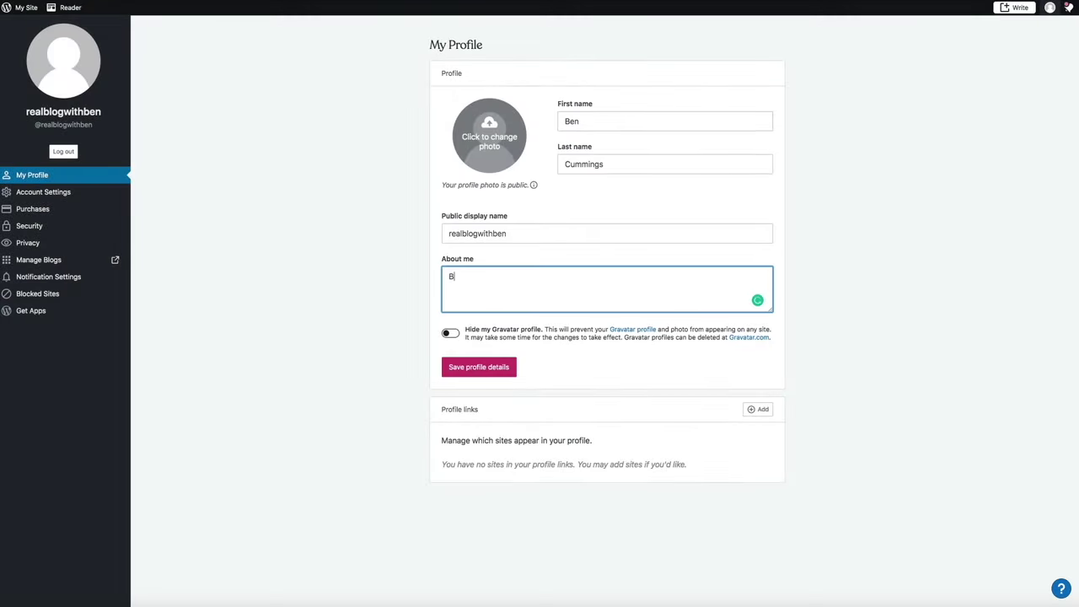
pyautogui.write('logger, Ed')
pyautogui.press('BackSpace')
pyautogui.press('BackSpace')
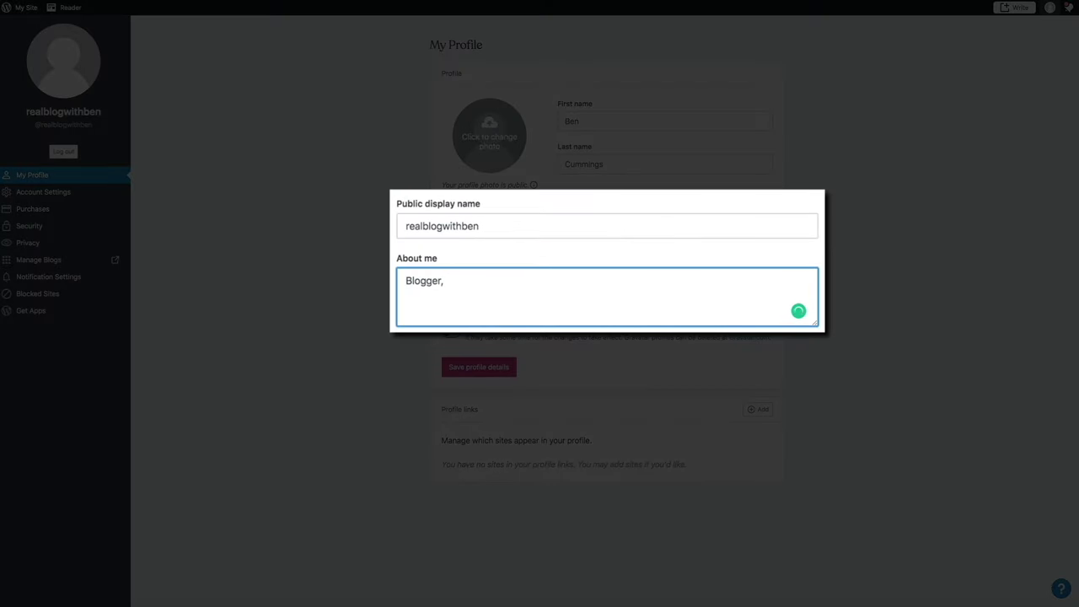
pyautogui.write('entreprener')
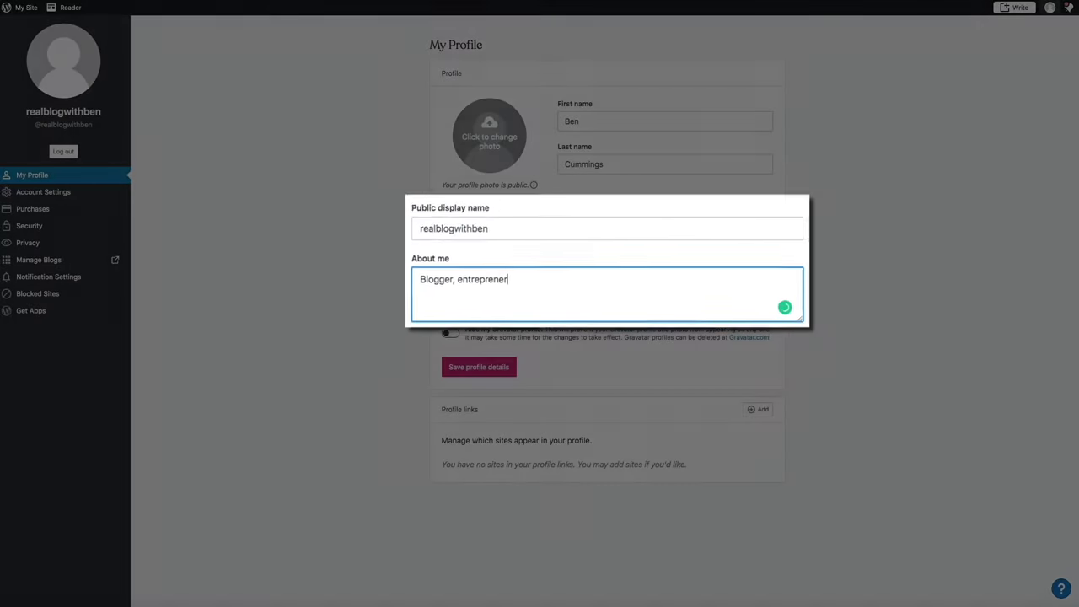
pyautogui.press('BackSpace')
pyautogui.write('ur,')
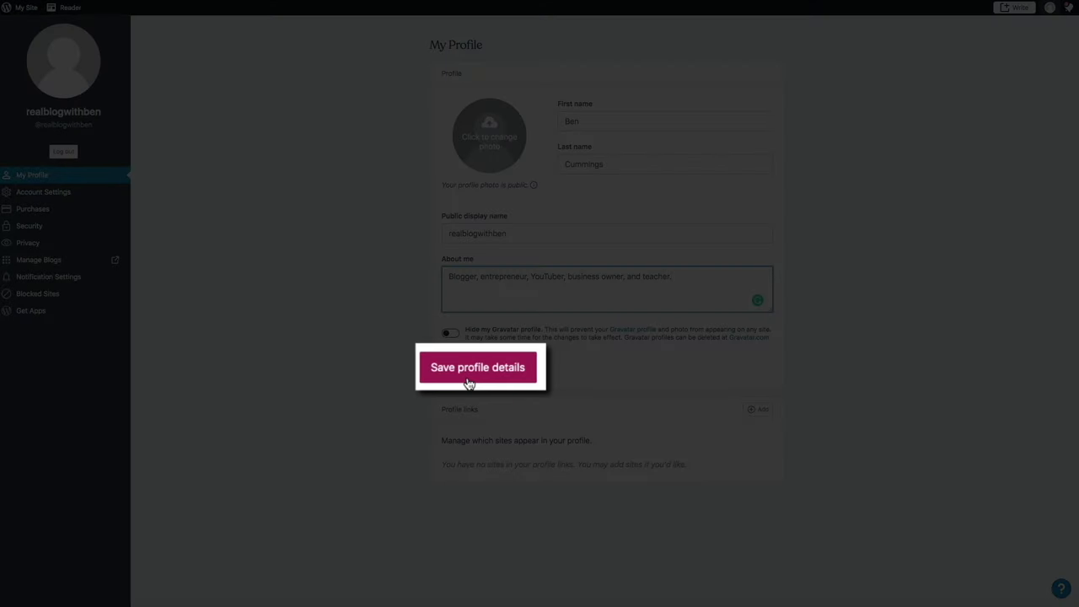
pyautogui.click(472, 371)
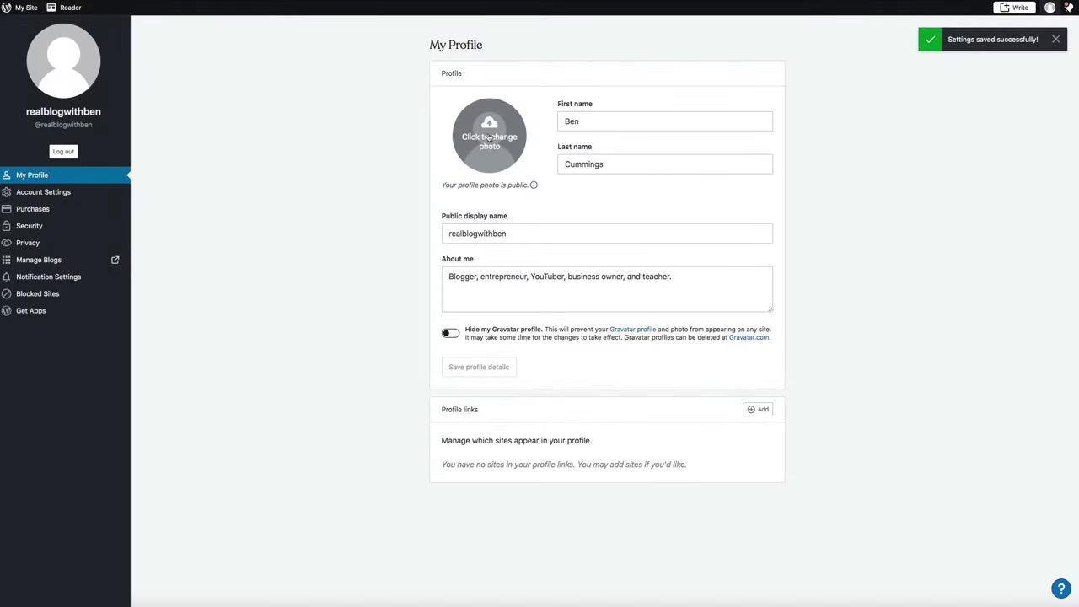
# - Upload the Desktop portrait screenshot, crop it, and apply it as the profile photo
pyautogui.click(489, 137)
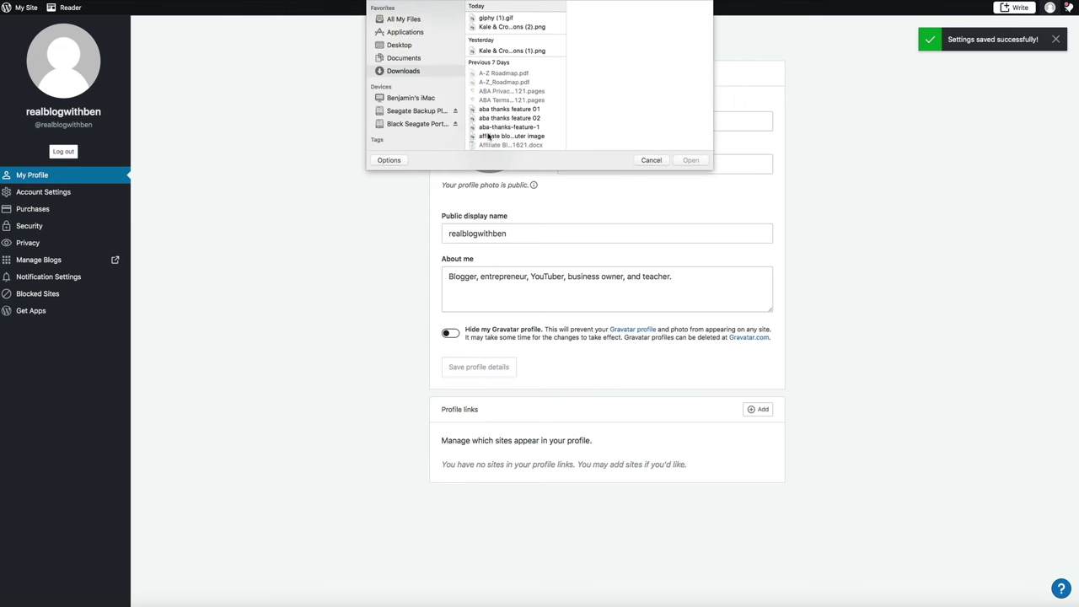
pyautogui.click(400, 44)
pyautogui.click(594, 108)
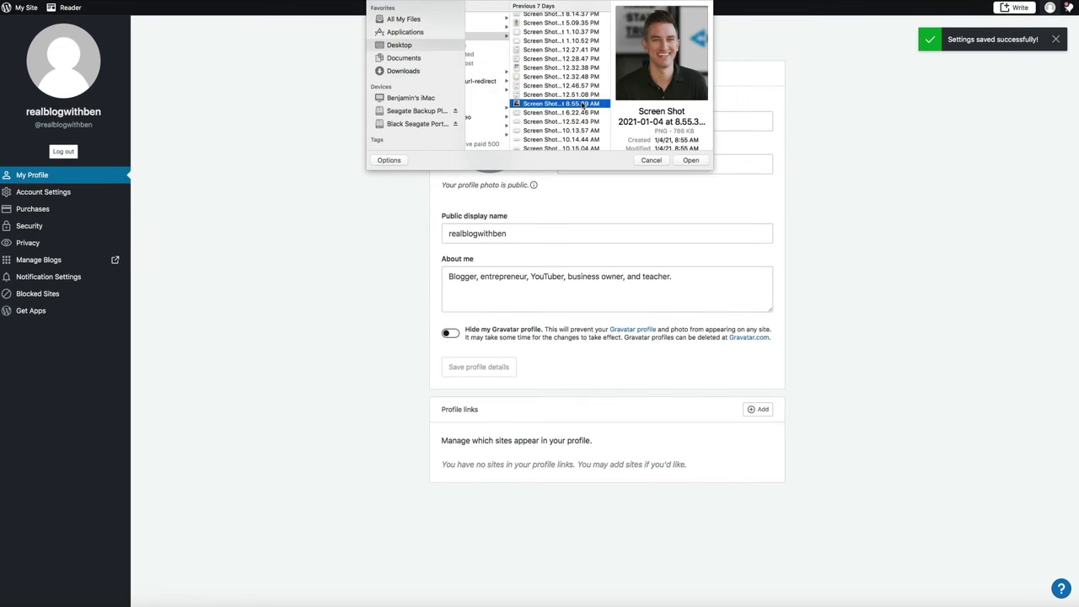
pyautogui.click(691, 160)
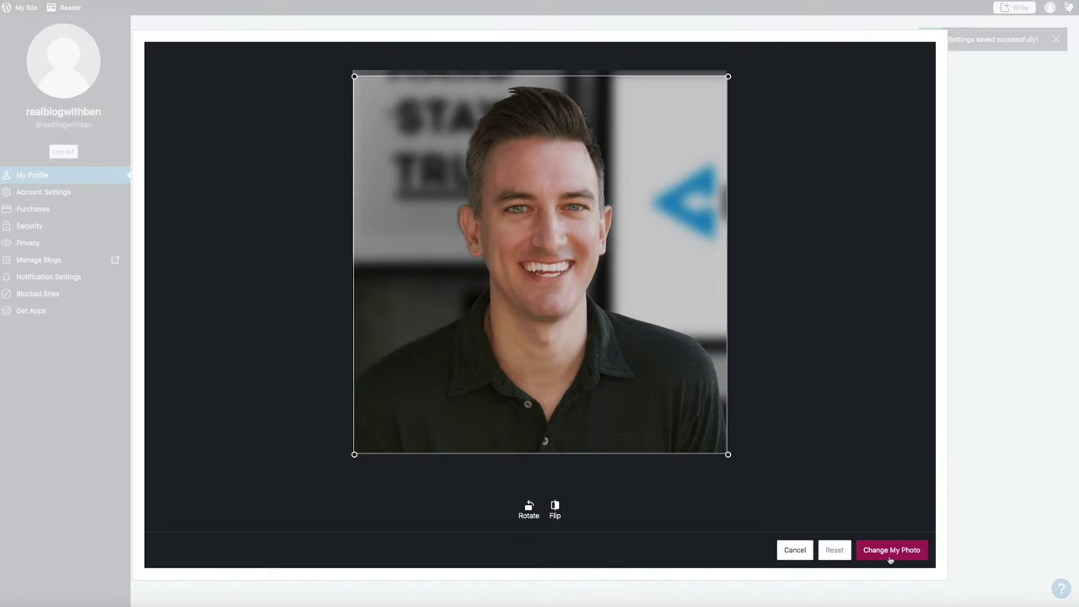
pyautogui.click(889, 556)
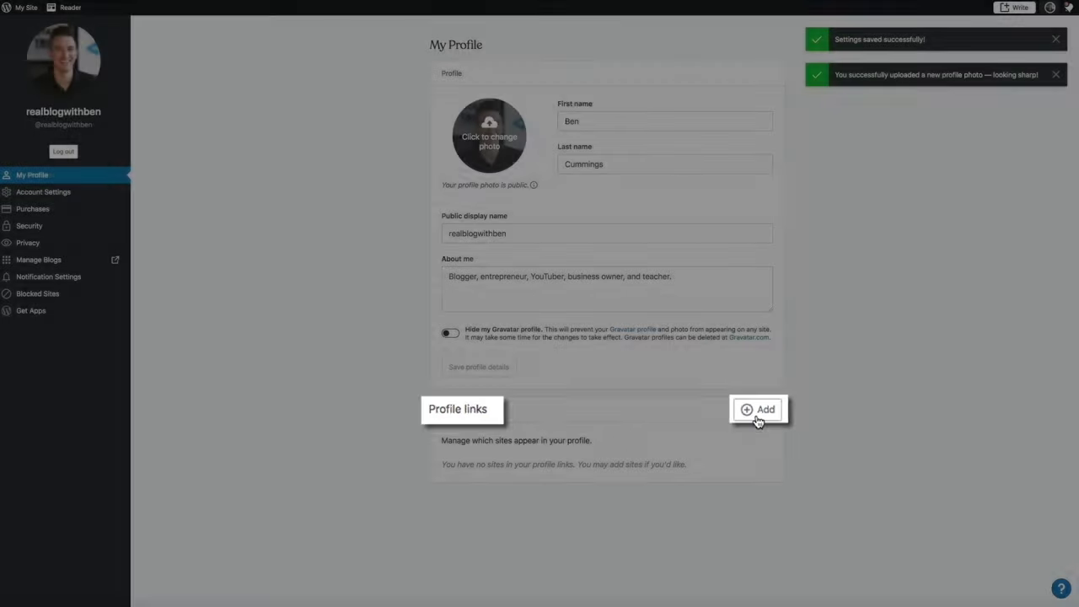
pyautogui.click(758, 413)
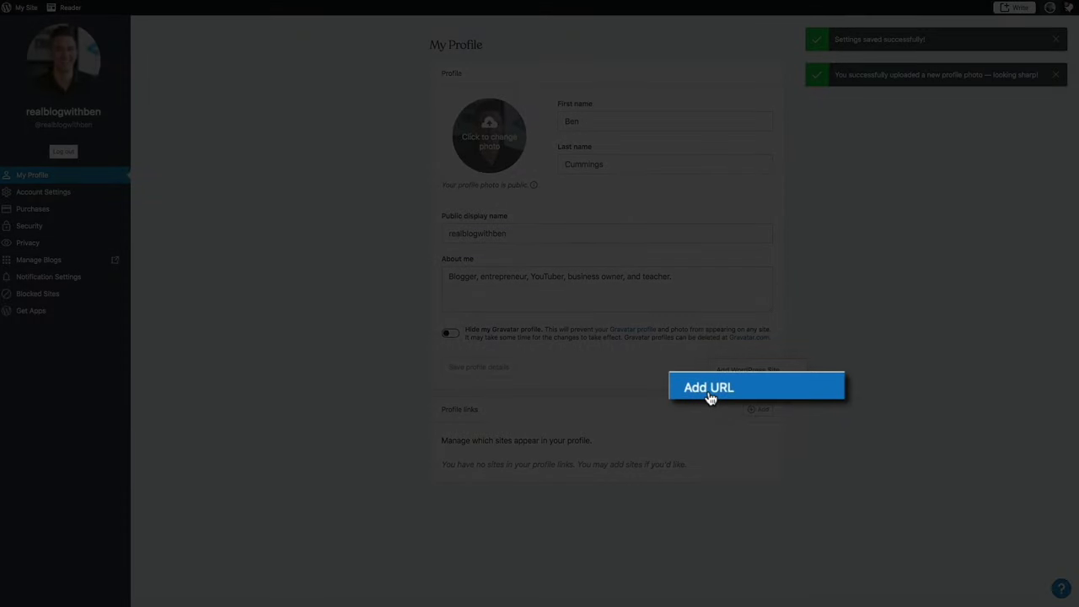
pyautogui.click(730, 390)
pyautogui.click(454, 468)
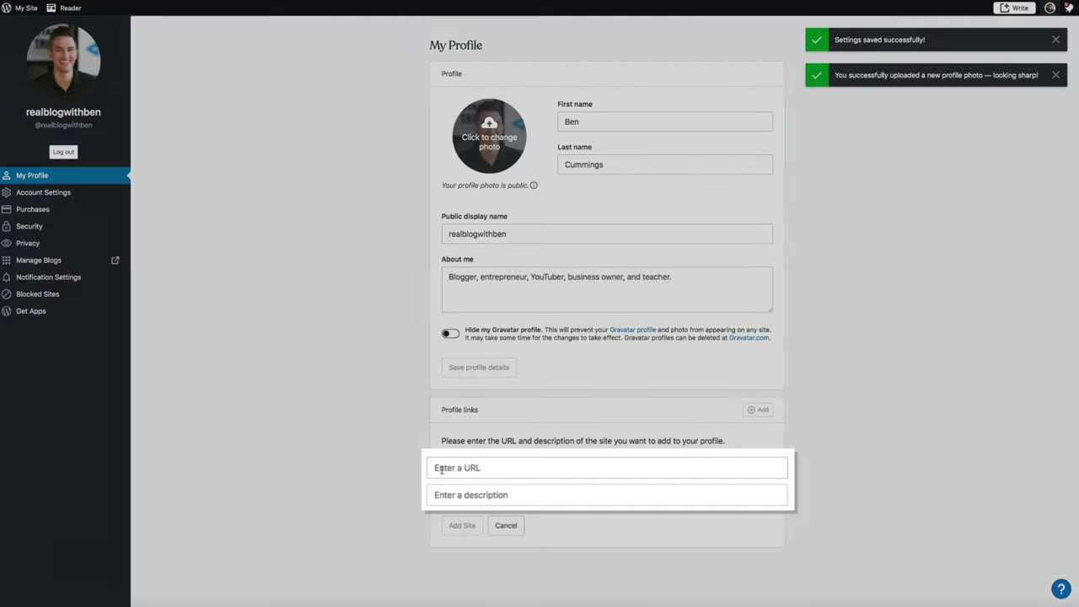
pyautogui.write('https')
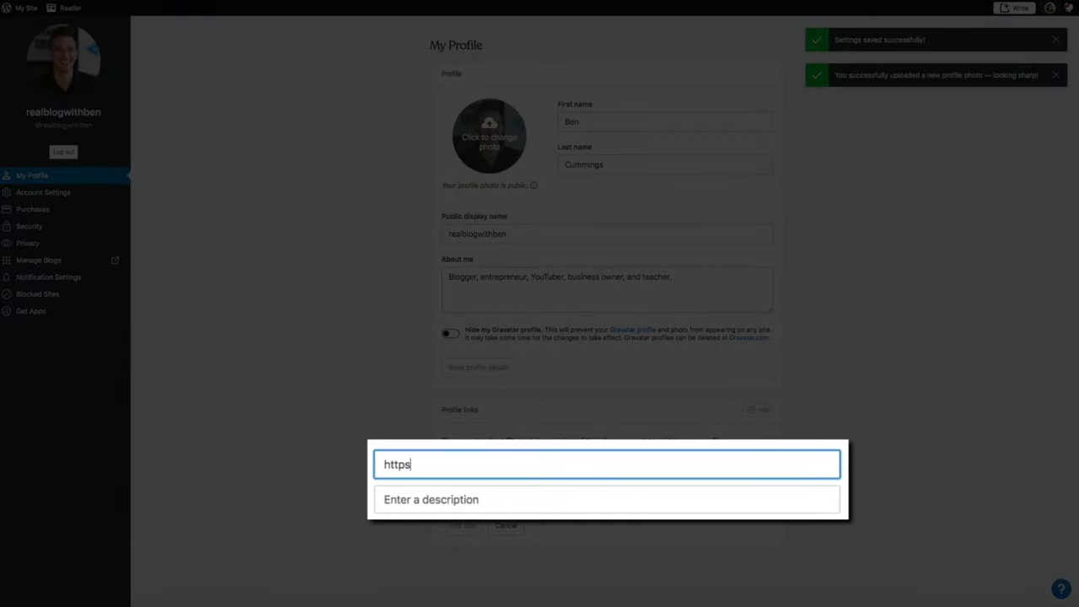
pyautogui.write('://bensdemoblog.com')
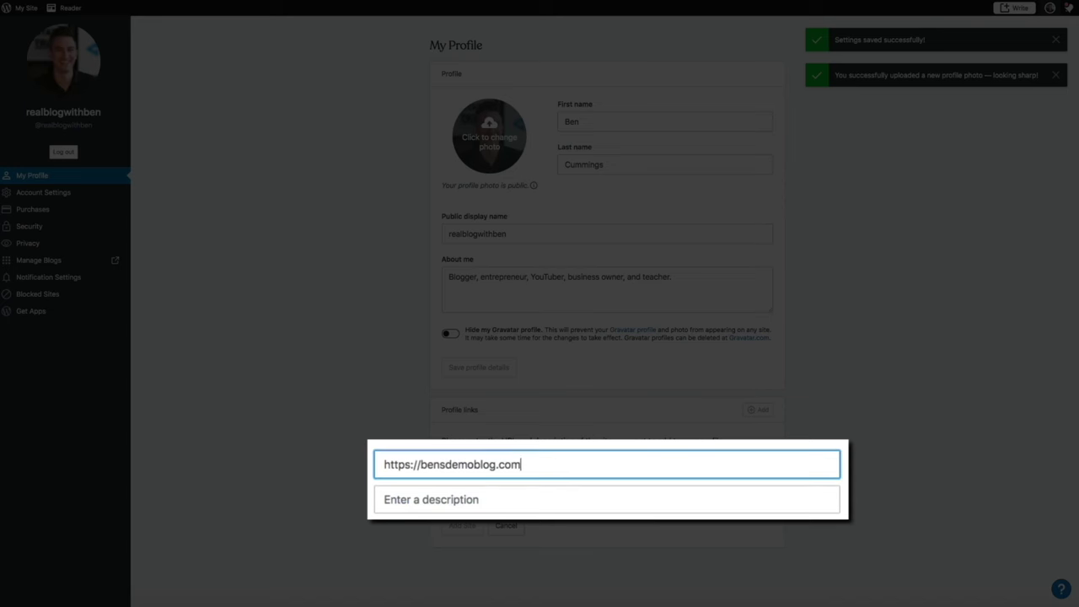
pyautogui.click(374, 499)
pyautogui.write("Ben's Fina")
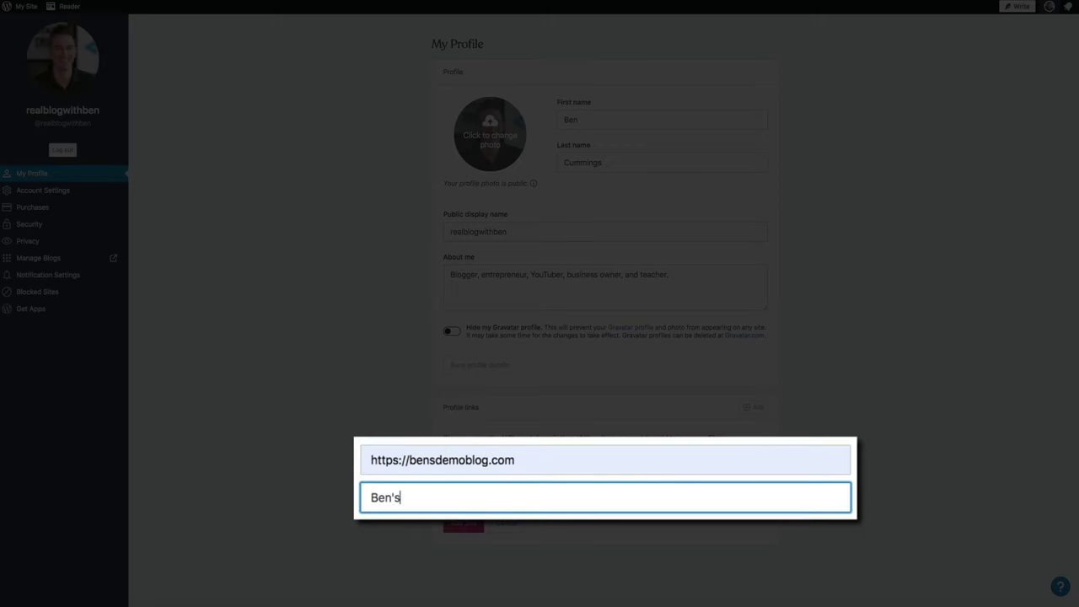
pyautogui.write('nce Blog')
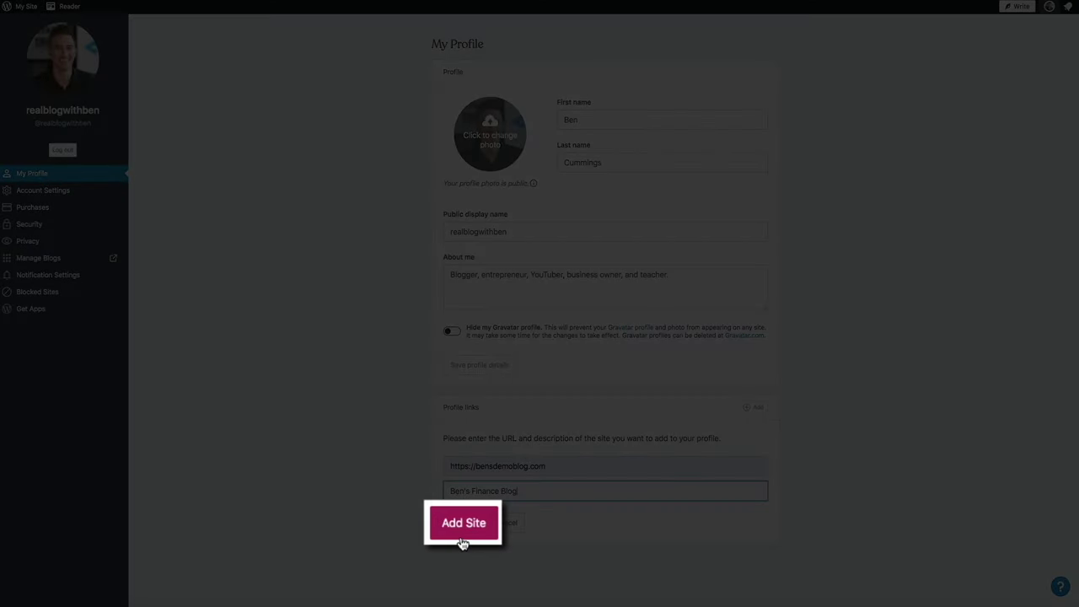
pyautogui.click(462, 531)
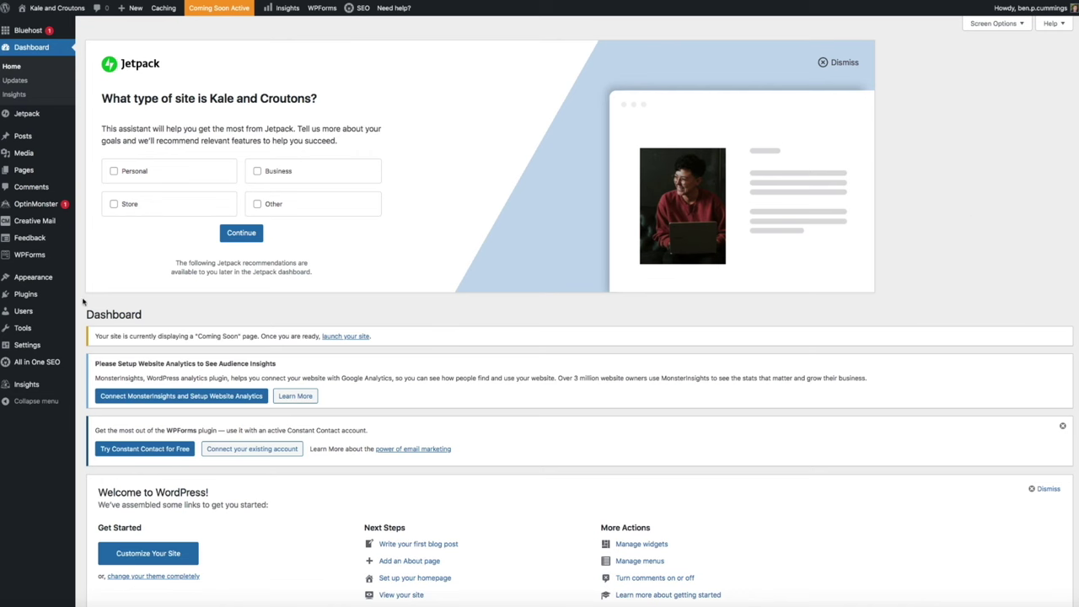
# - Go to Users > Profile in the admin sidebar and dismiss the OptinMonster notice
pyautogui.moveTo(37, 314)
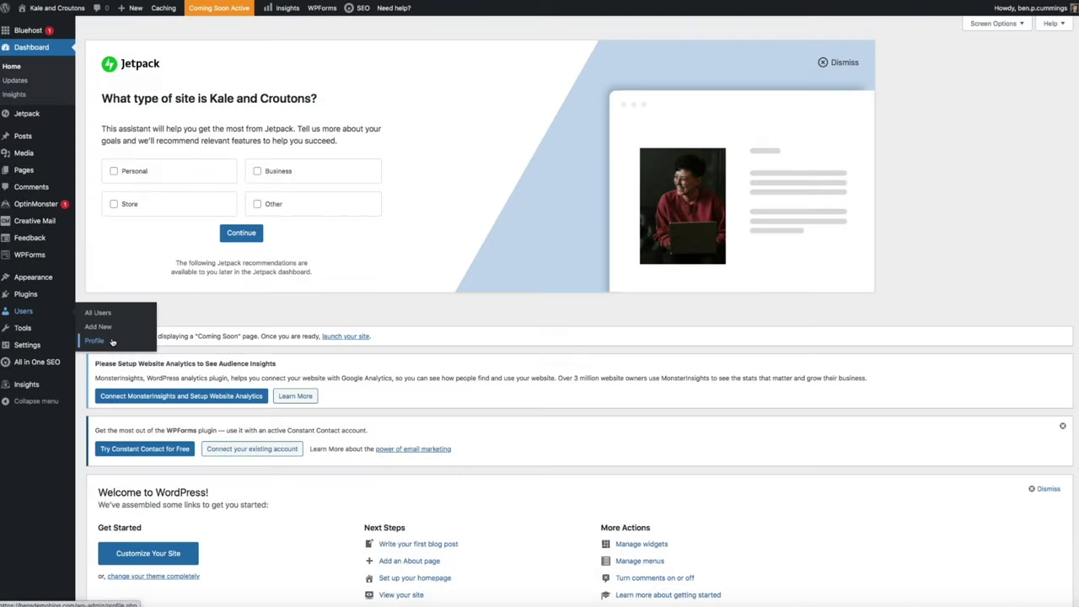
pyautogui.click(112, 342)
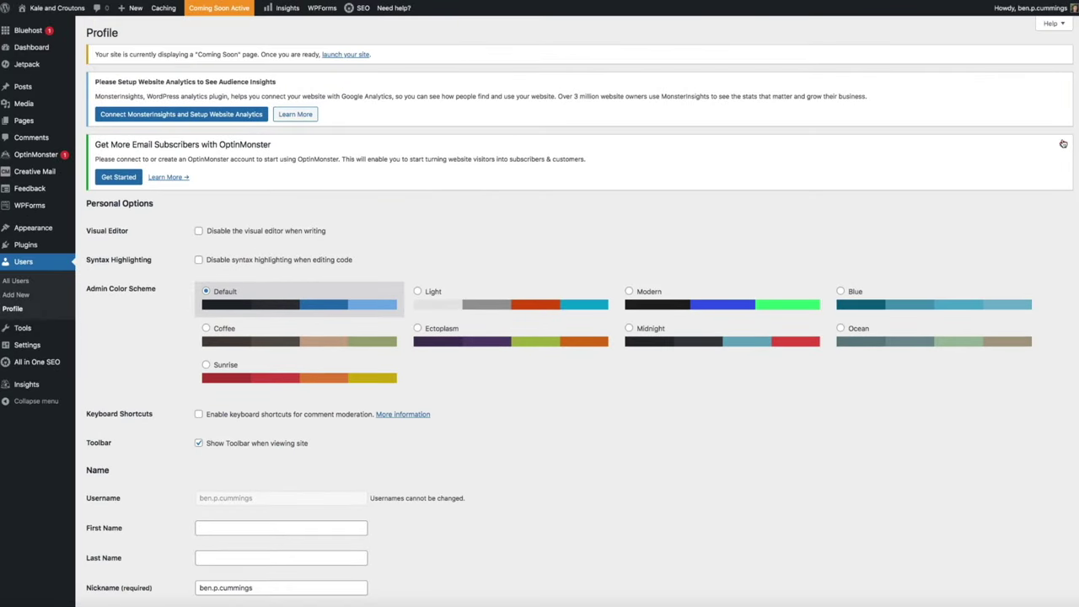
pyautogui.click(1063, 145)
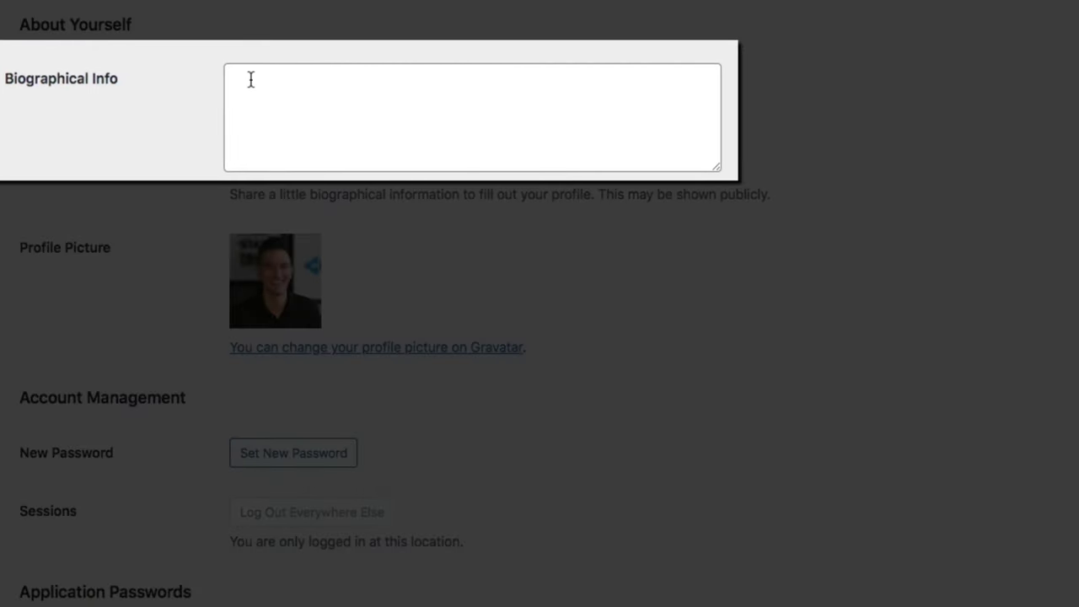
# - Paste the prepared bio paragraph into Biographical Info and update the profile
pyautogui.click(255, 81)
pyautogui.write('Professional blogger, YouTuber, business owner, investor, husband, and father. I love a good IPA and love college basketball!')
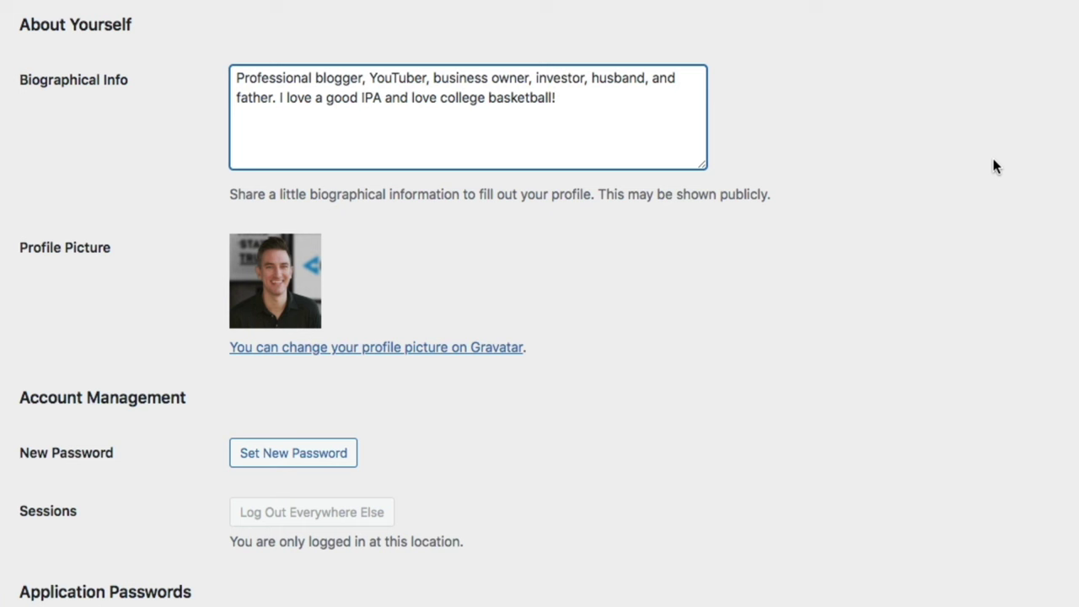
pyautogui.scroll(-3, 932, 124)
pyautogui.scroll(-5, 931, 124)
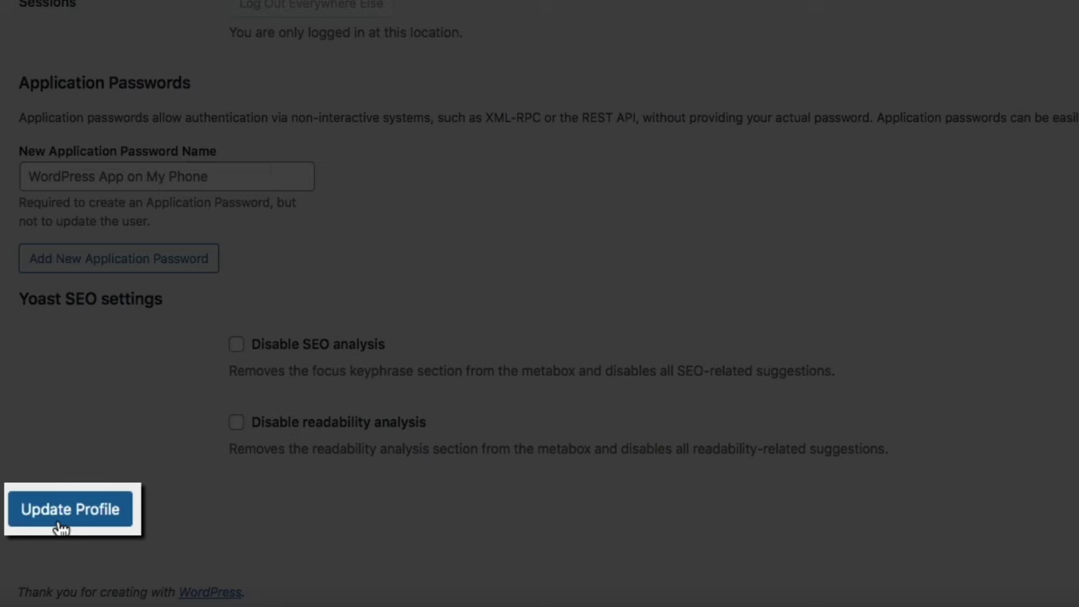
pyautogui.click(61, 524)
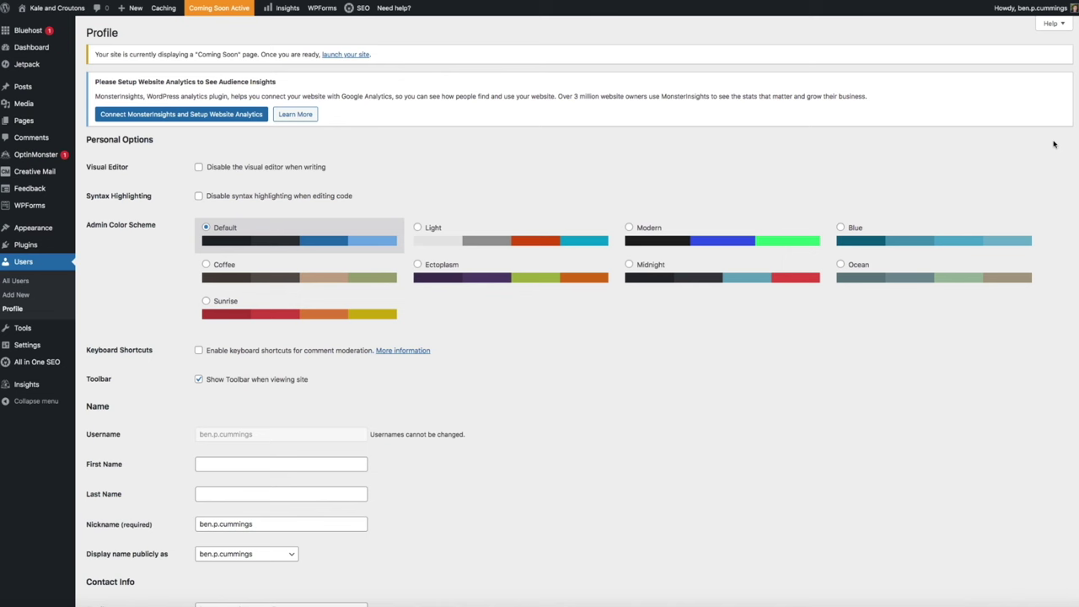
# - Change the Nickname and public display name to the user's first name, then update the profile
pyautogui.scroll(-1, 1054, 144)
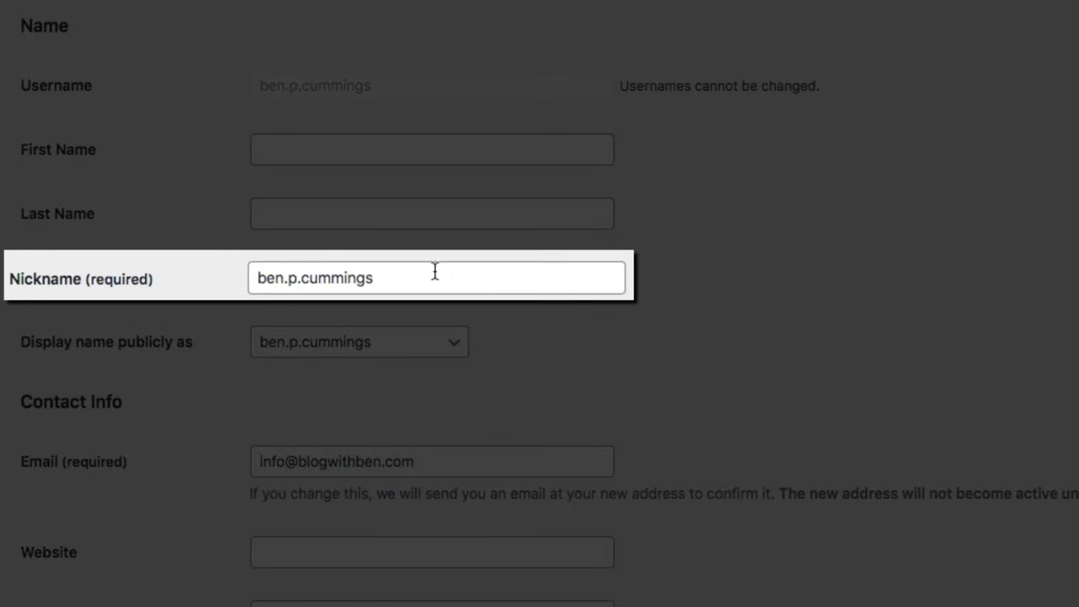
pyautogui.moveTo(426, 276); pyautogui.dragTo(244, 278)
pyautogui.write('Ben')
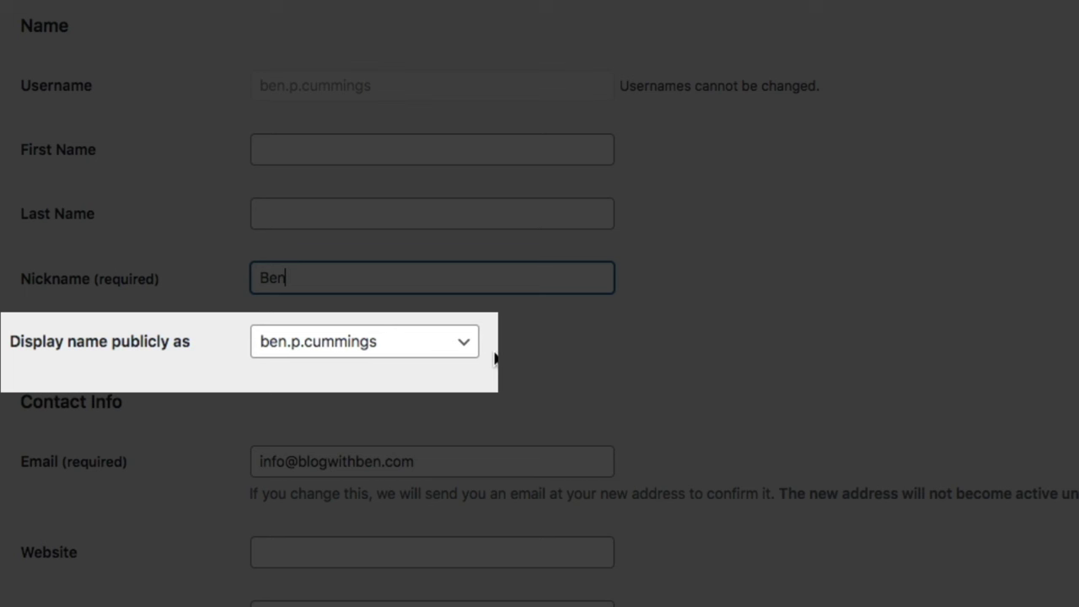
pyautogui.click(466, 352)
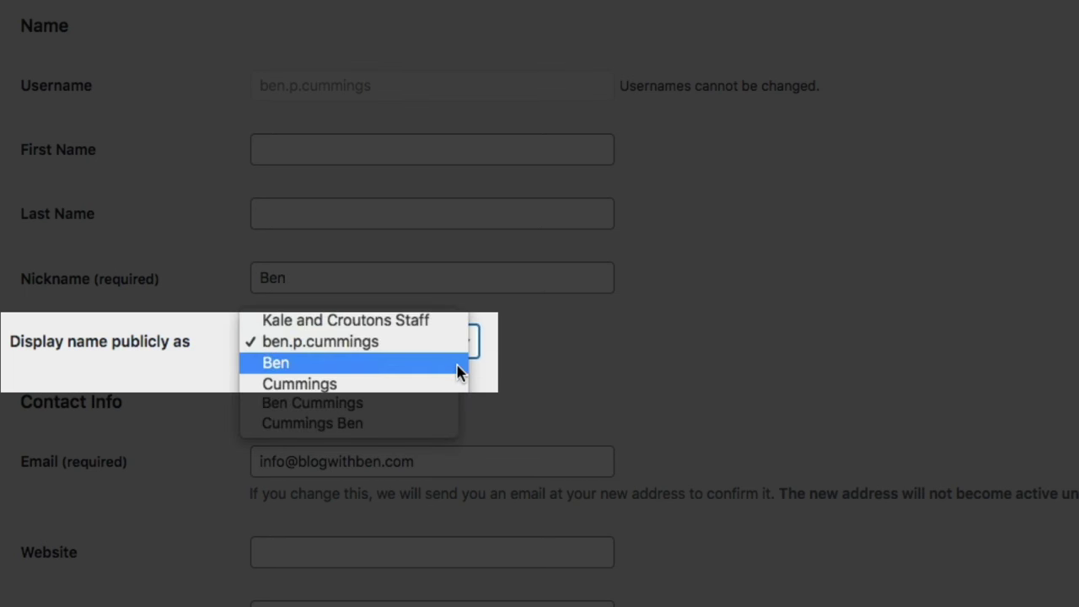
pyautogui.click(457, 363)
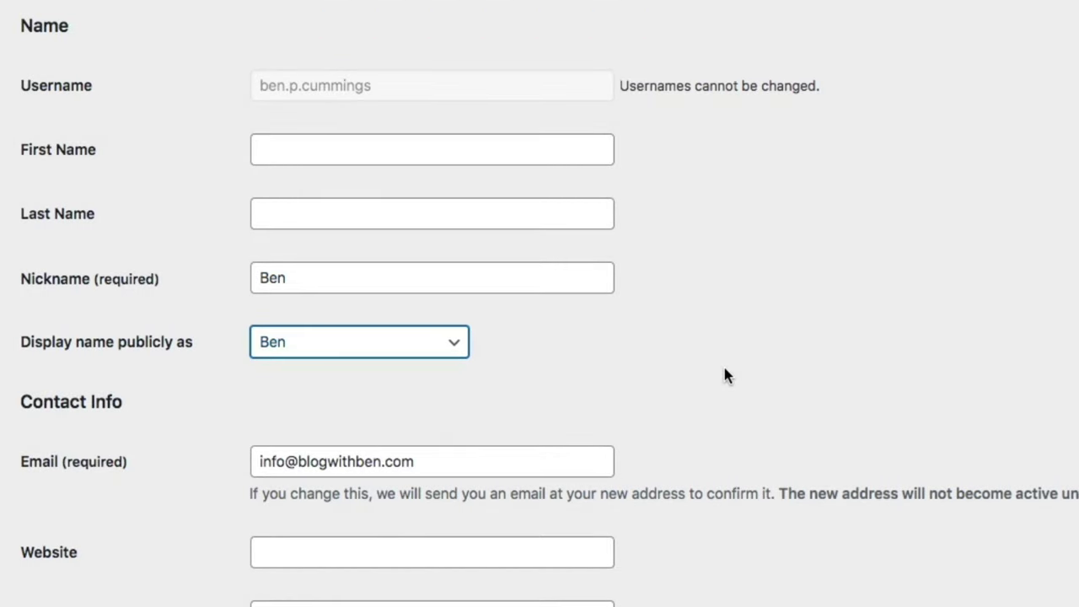
pyautogui.scroll(-10, 872, 318)
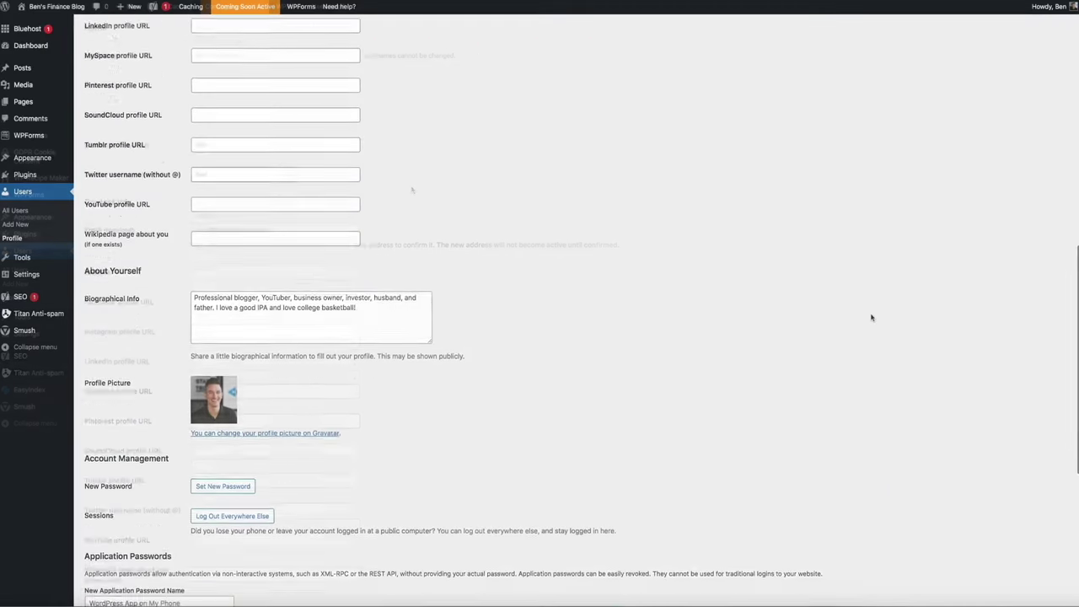
pyautogui.scroll(-3, 872, 318)
pyautogui.scroll(-3, 872, 317)
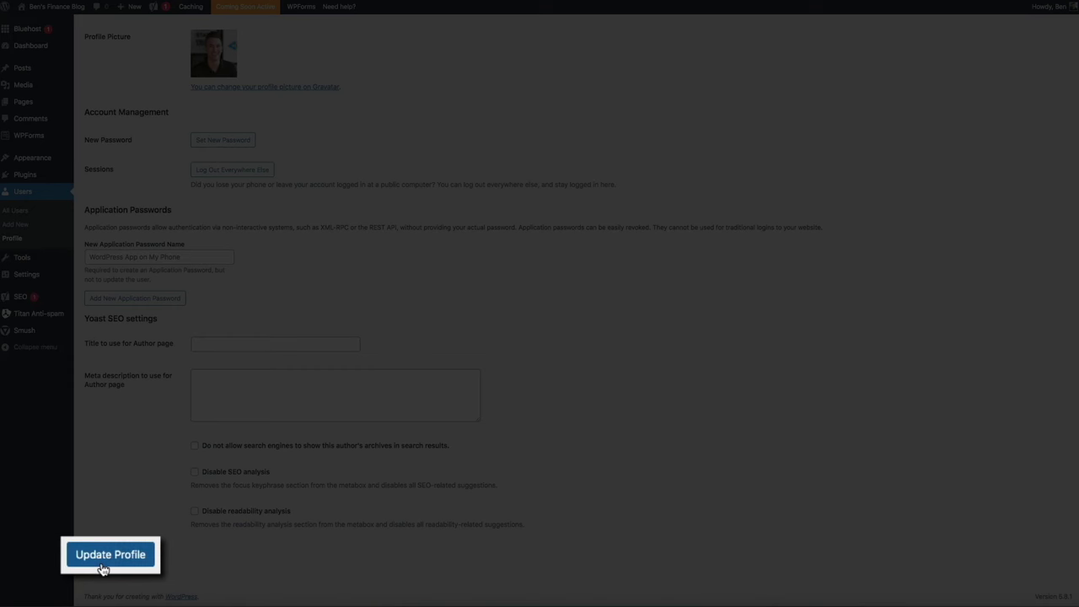
pyautogui.click(102, 569)
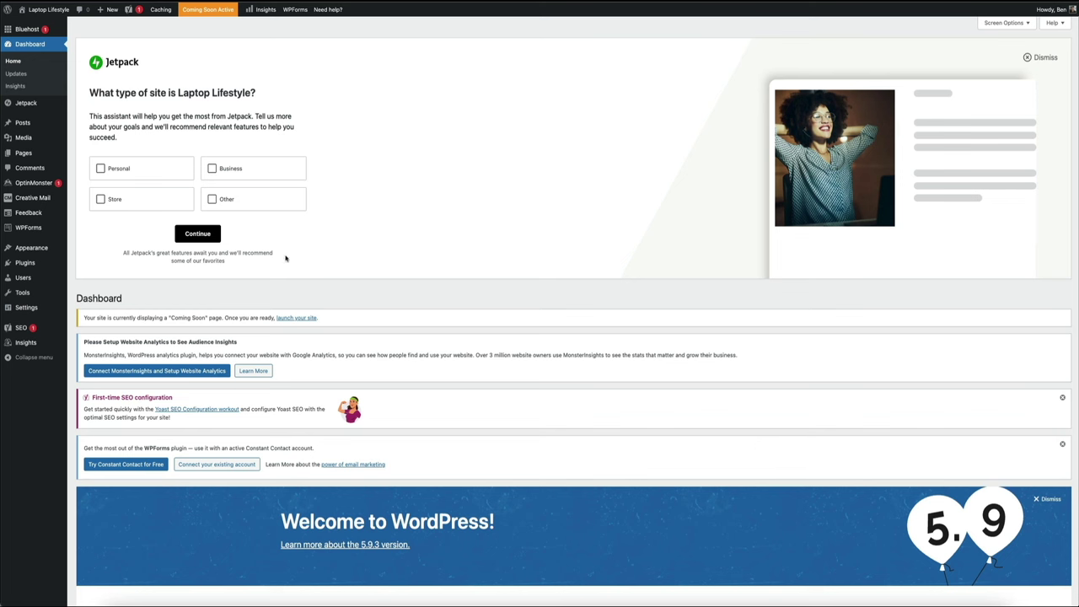
# - Reveal the Plugins submenu in the Laptop Lifestyle dashboard sidebar
pyautogui.moveTo(32, 263)
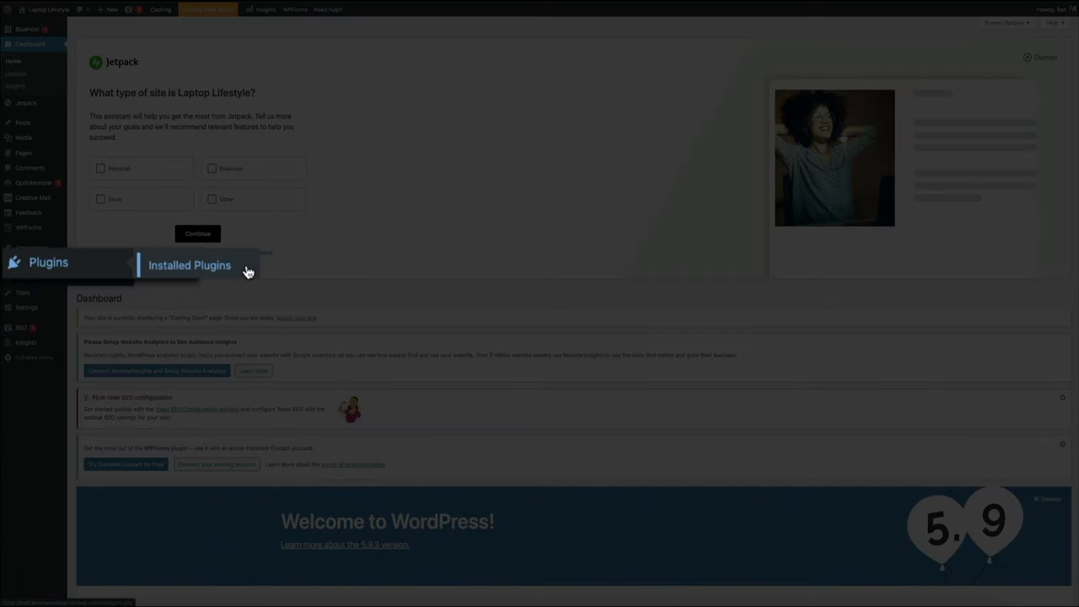
# - Go to Plugins > Installed Plugins and scroll down to the plugins table
pyautogui.click(248, 272)
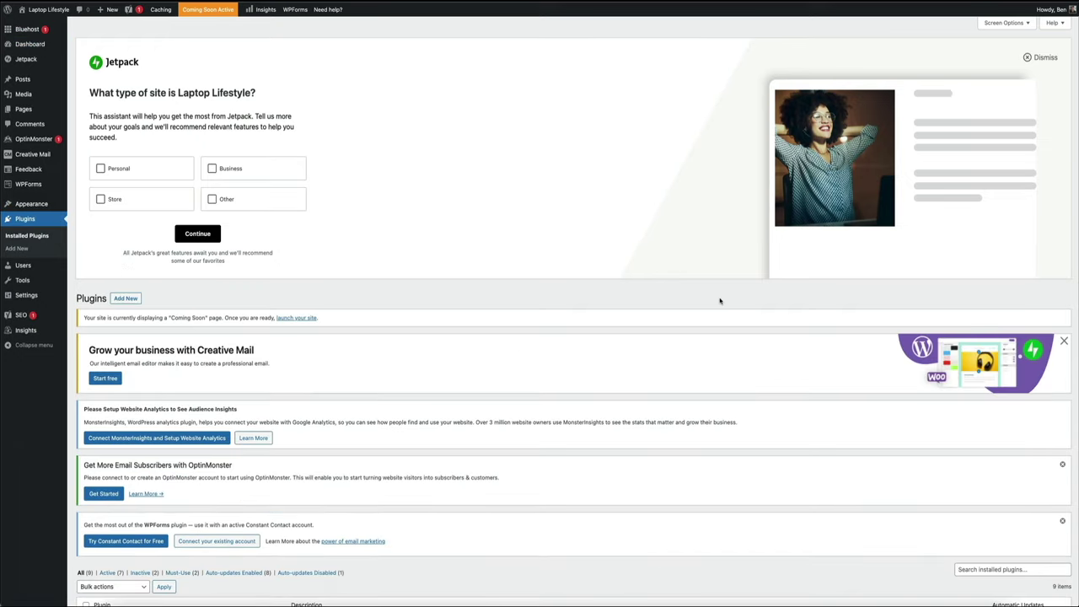
pyautogui.scroll(-5, 720, 301)
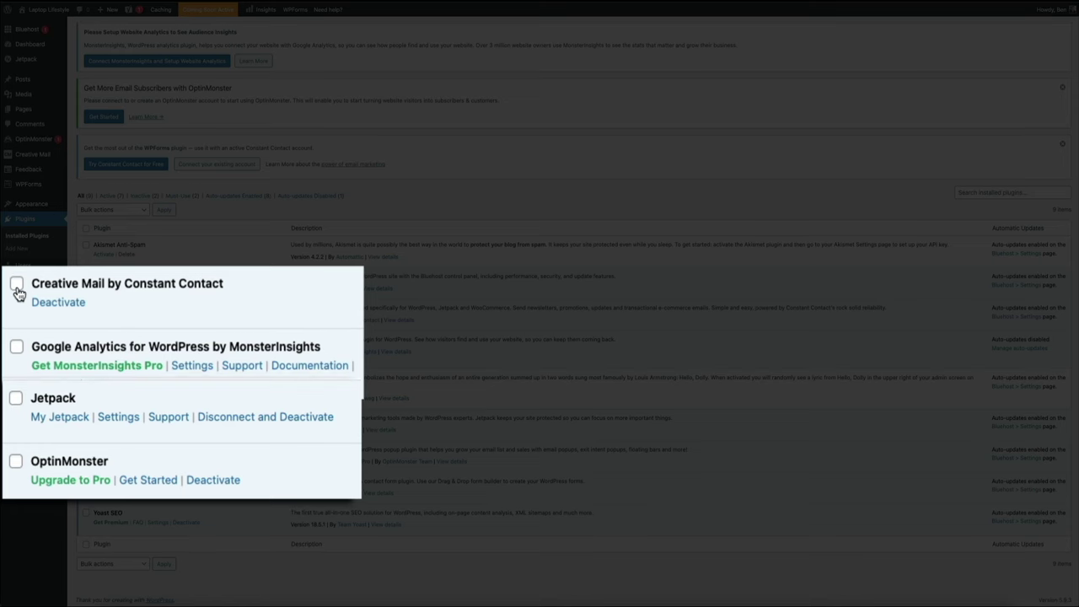
# - Tick Creative Mail, MonsterInsights, Jetpack and OptinMonster, then apply Bulk actions > Deactivate
pyautogui.click(16, 285)
pyautogui.click(17, 349)
pyautogui.click(16, 402)
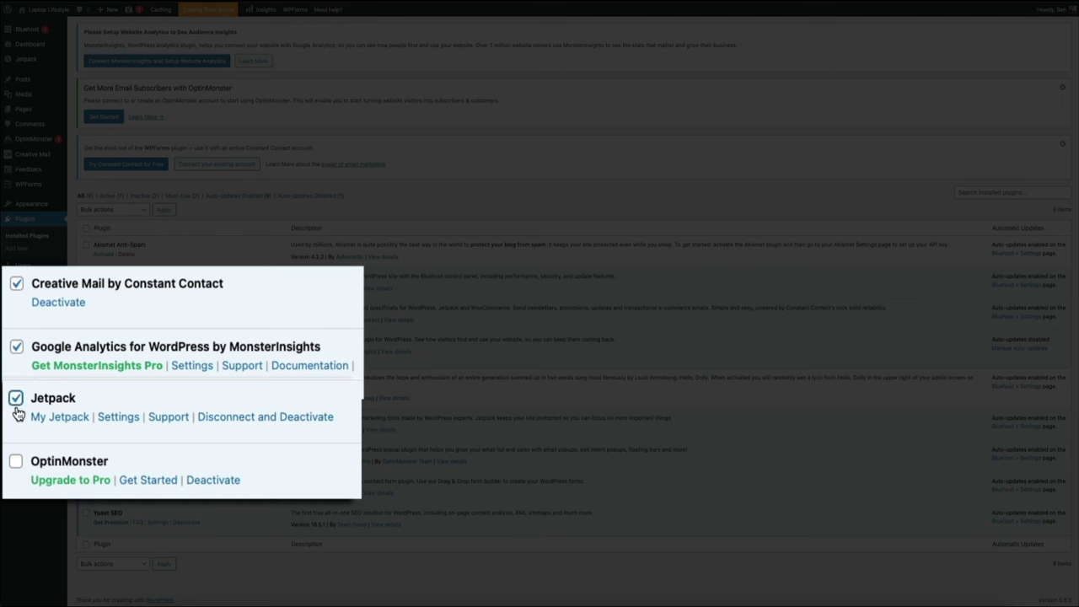
pyautogui.click(17, 465)
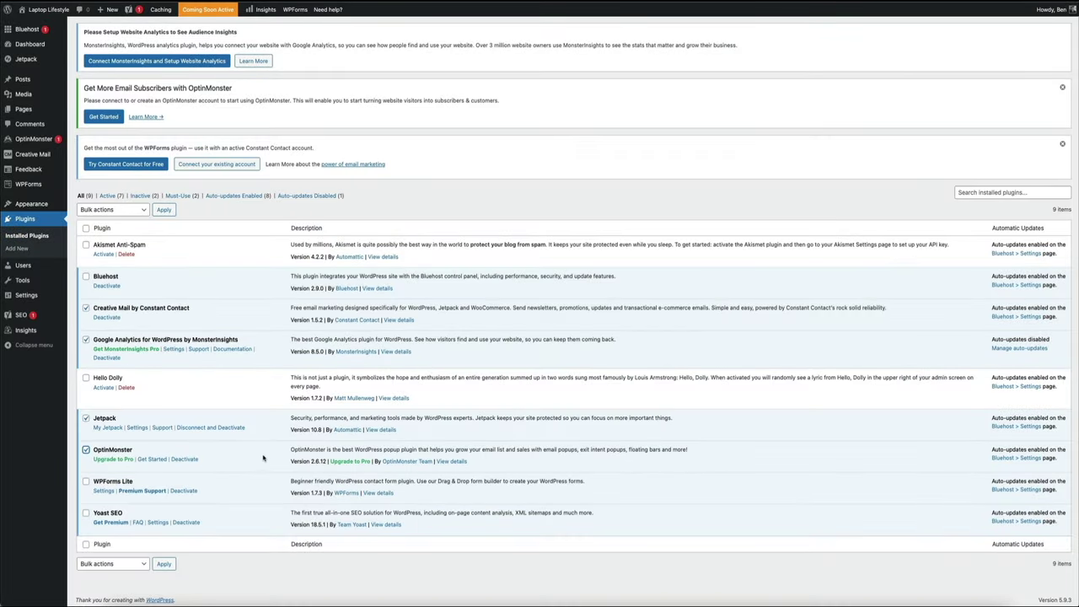
pyautogui.click(146, 211)
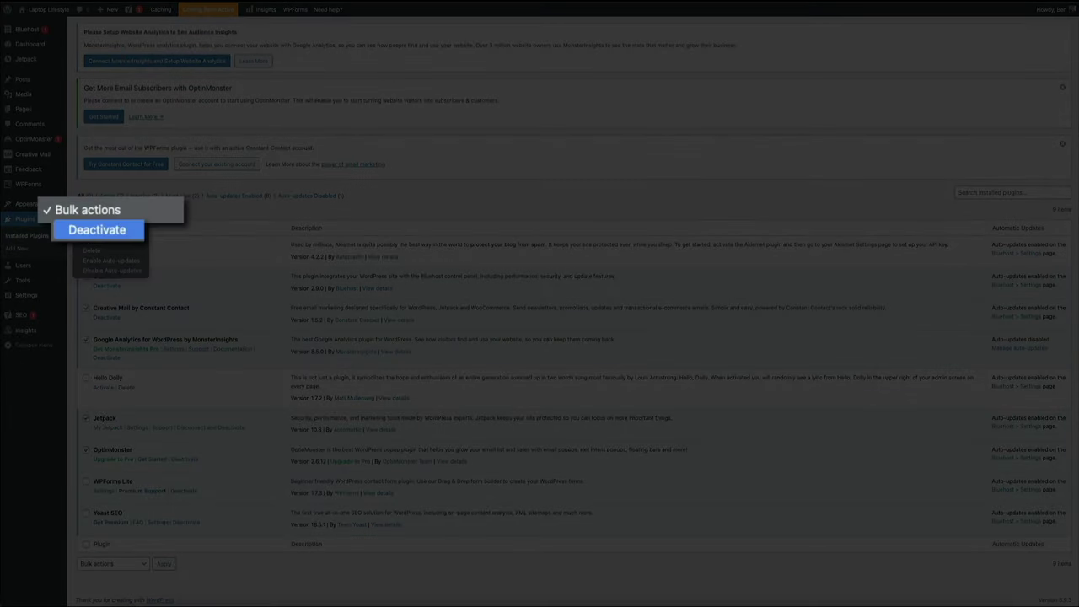
pyautogui.click(140, 231)
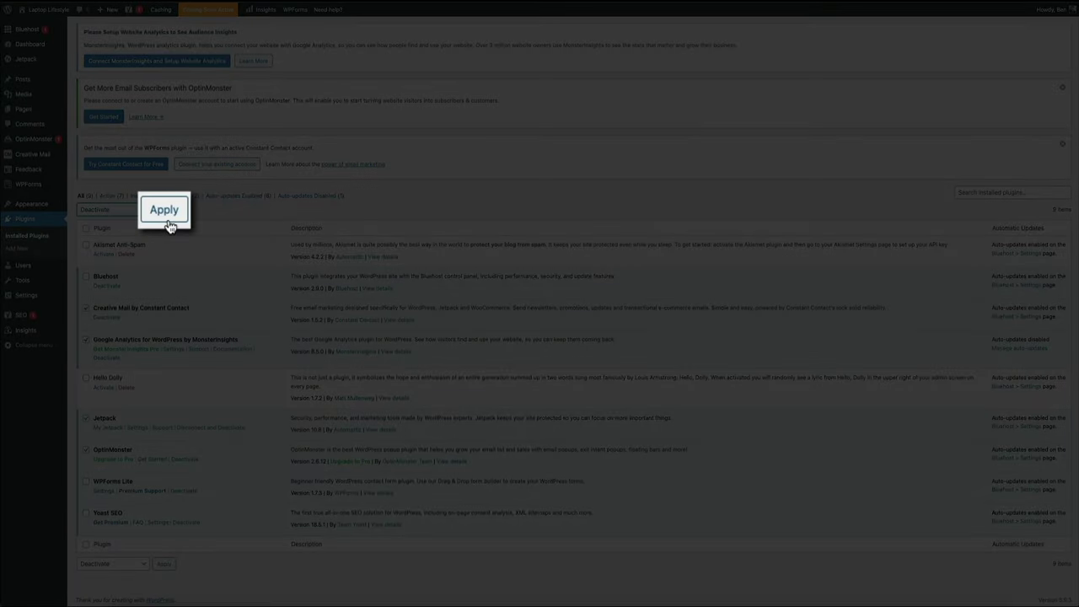
pyautogui.click(164, 210)
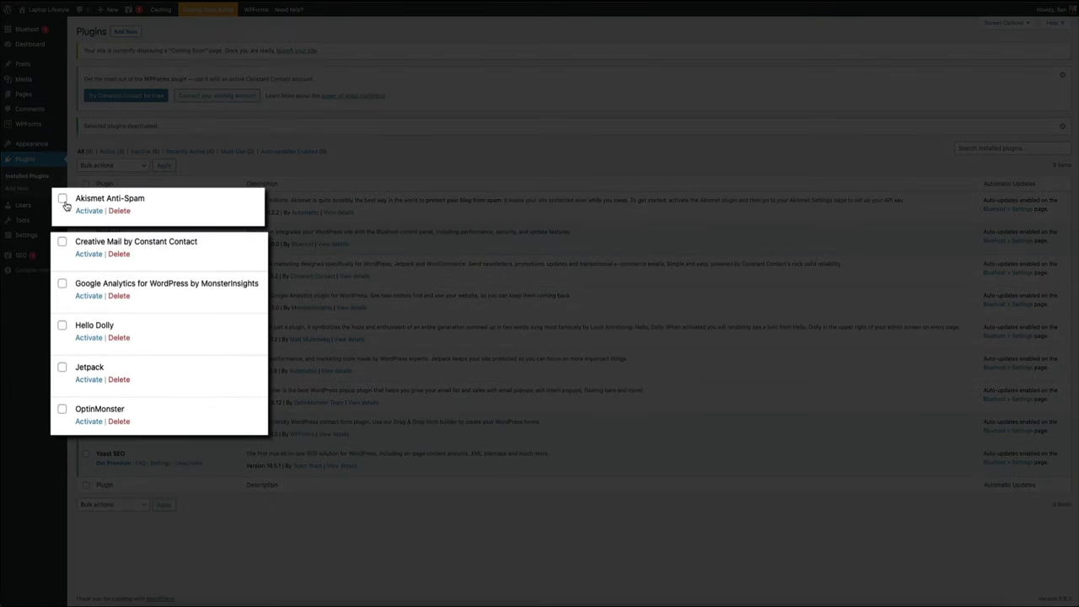
# - Check Akismet, Creative Mail, Google Analytics, Hello Dolly, Jetpack and OptinMonster in the plugins list
pyautogui.click(86, 200)
pyautogui.click(62, 243)
pyautogui.click(63, 284)
pyautogui.click(62, 325)
pyautogui.click(62, 368)
pyautogui.click(62, 410)
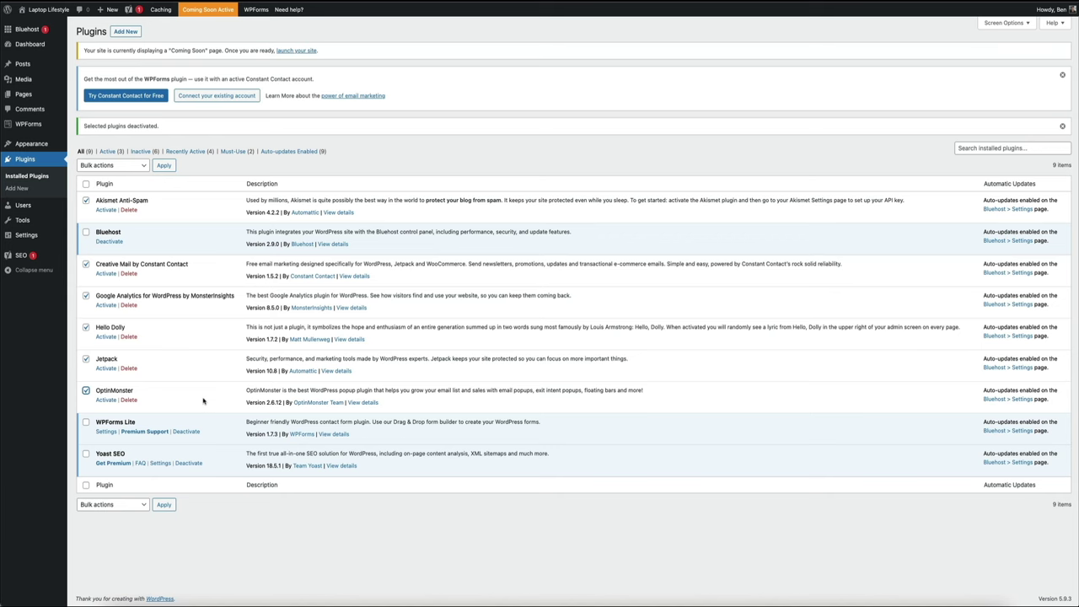
# - Bulk-delete the checked plugins with the Delete action and confirm the deletion
pyautogui.click(145, 166)
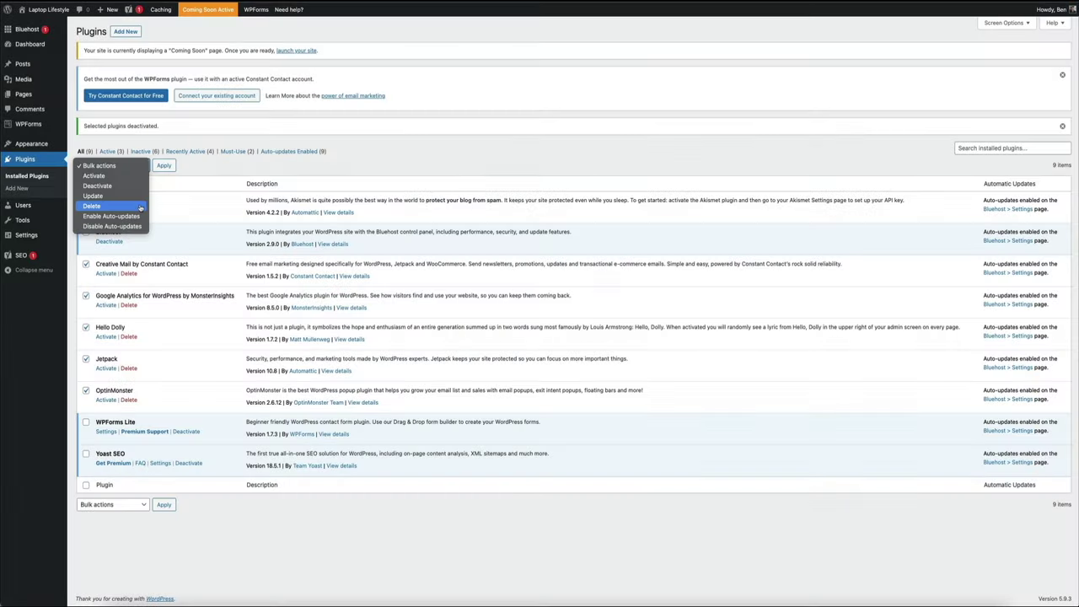
pyautogui.click(135, 207)
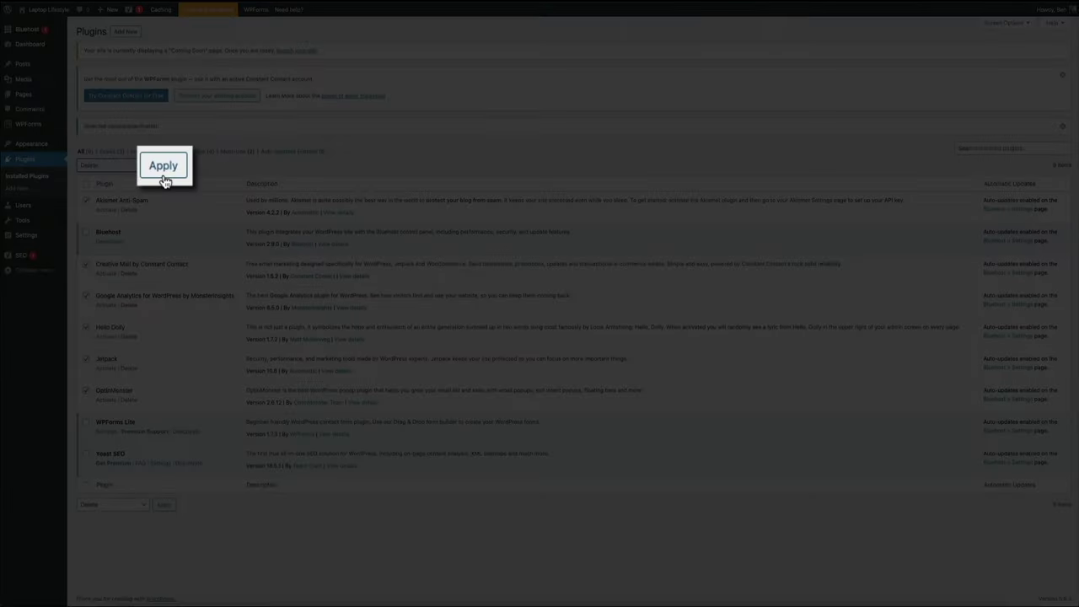
pyautogui.click(164, 173)
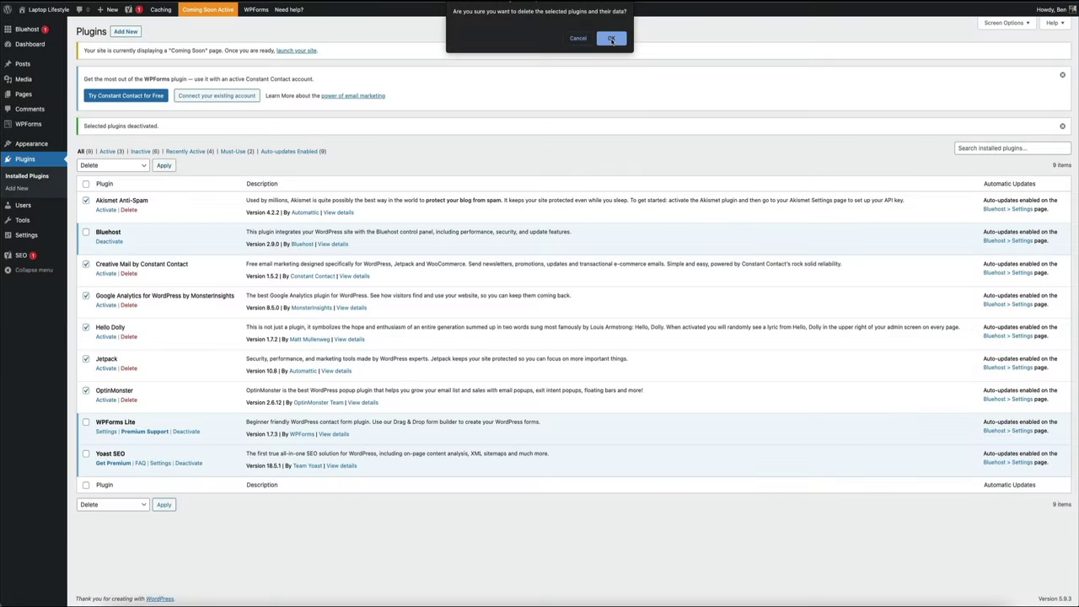
pyautogui.click(611, 39)
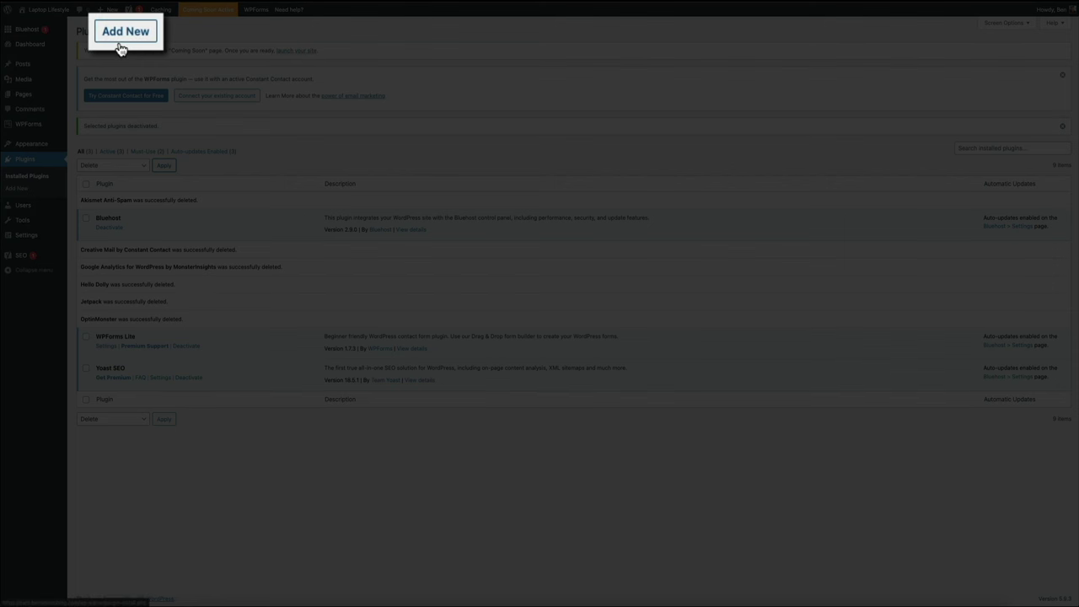
# - Search for 'titan anti spam', then install and activate Titan Anti-spam & Security
pyautogui.click(123, 39)
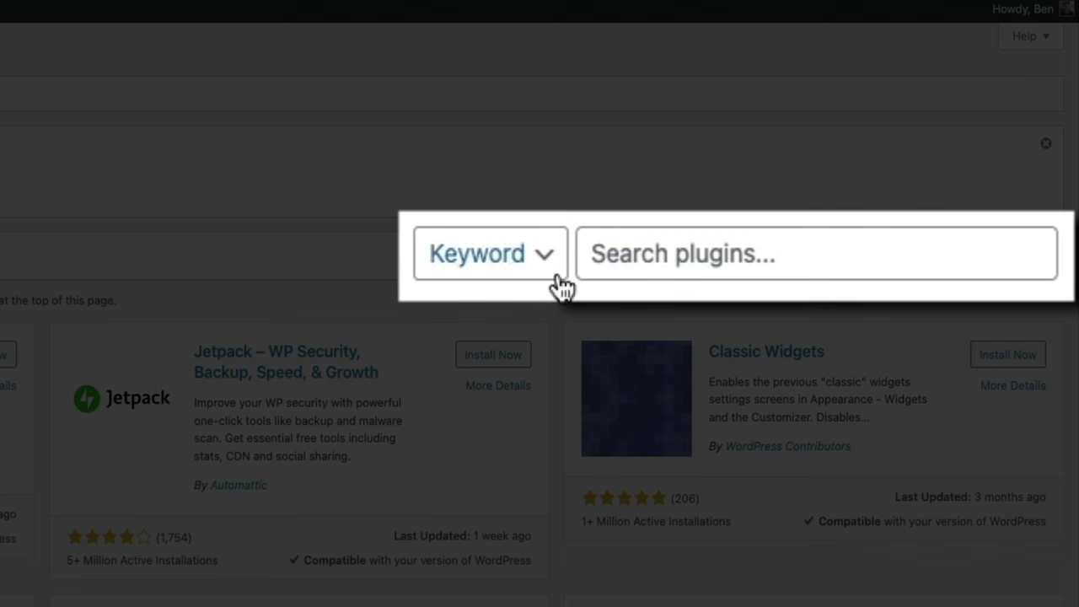
pyautogui.click(620, 261)
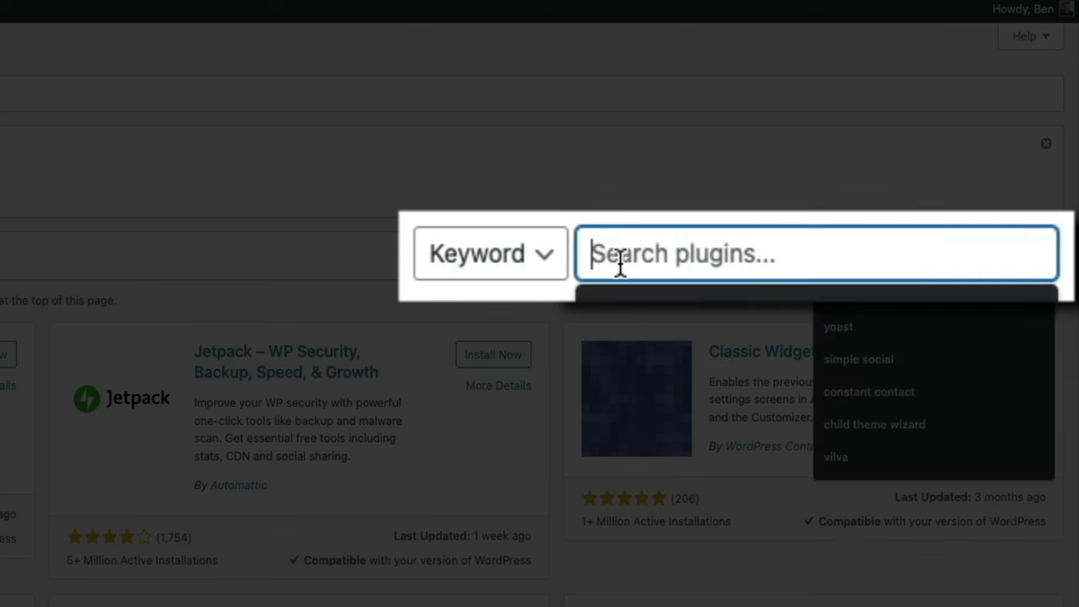
pyautogui.write('titan anti spam')
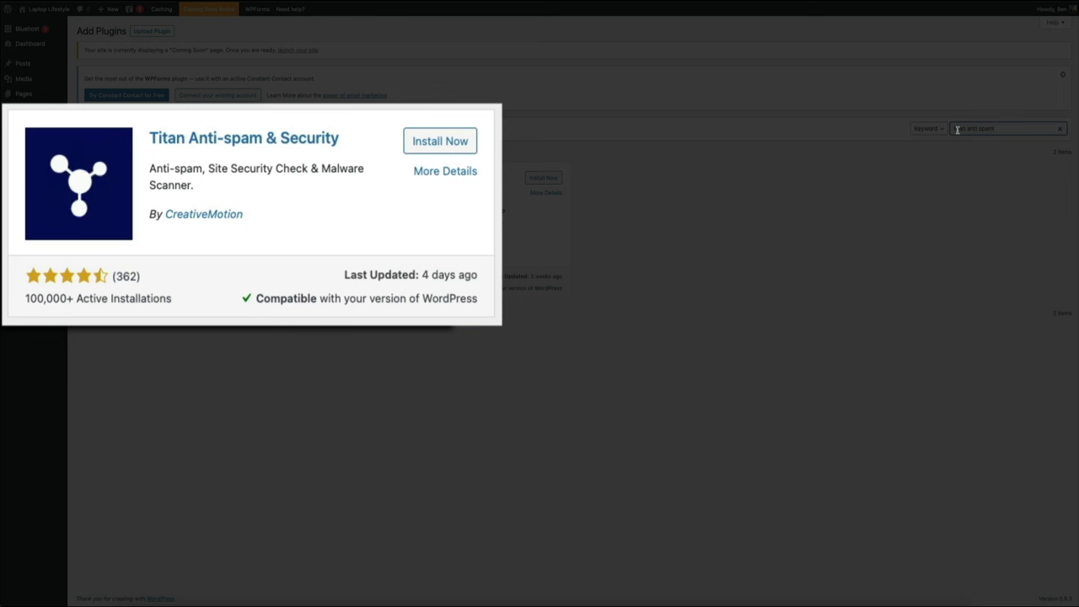
pyautogui.click(434, 144)
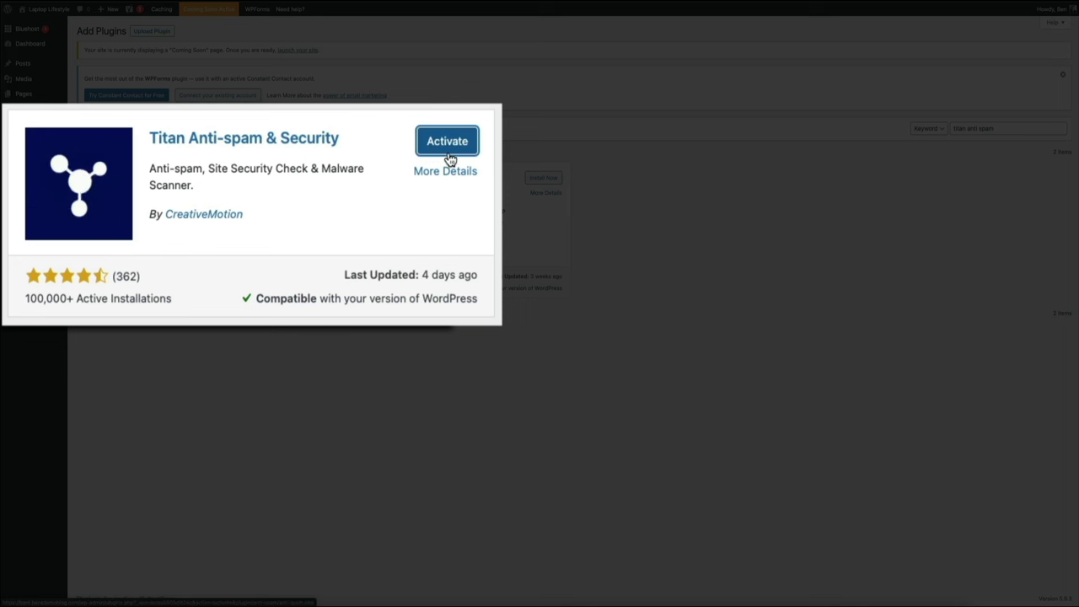
pyautogui.click(449, 160)
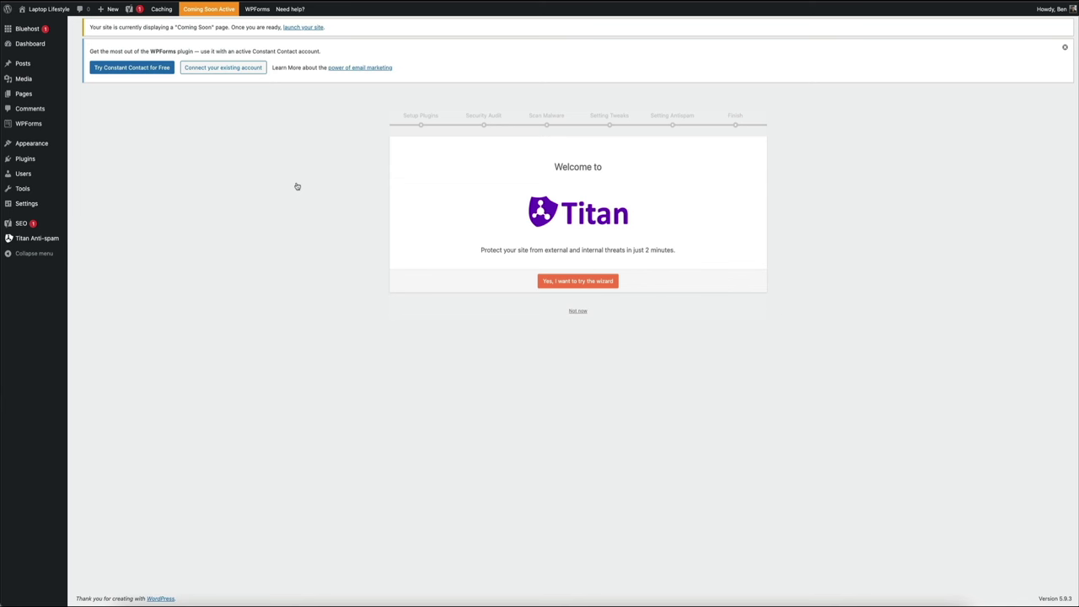
pyautogui.moveTo(48, 161)
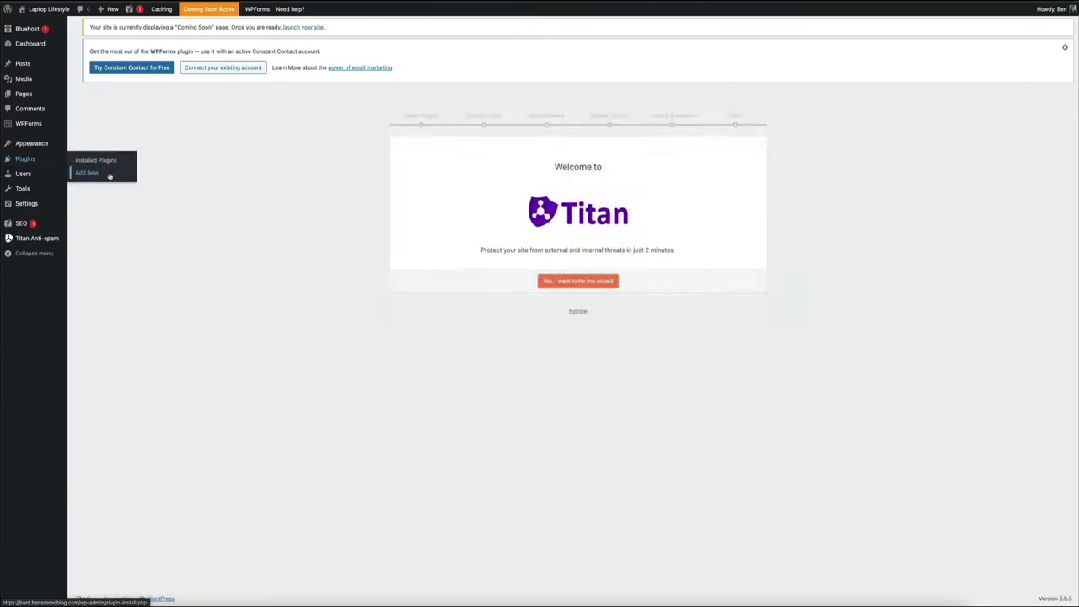
# - Search for 'wdv about me', then install and activate WDV About Me Widget
pyautogui.click(100, 174)
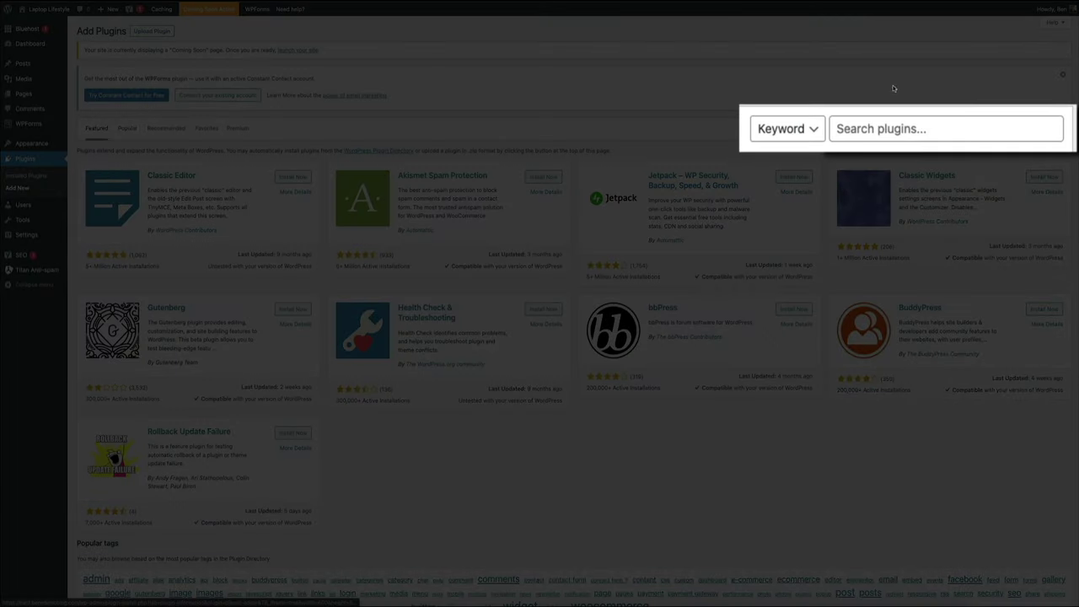
pyautogui.click(884, 139)
pyautogui.write('wdv')
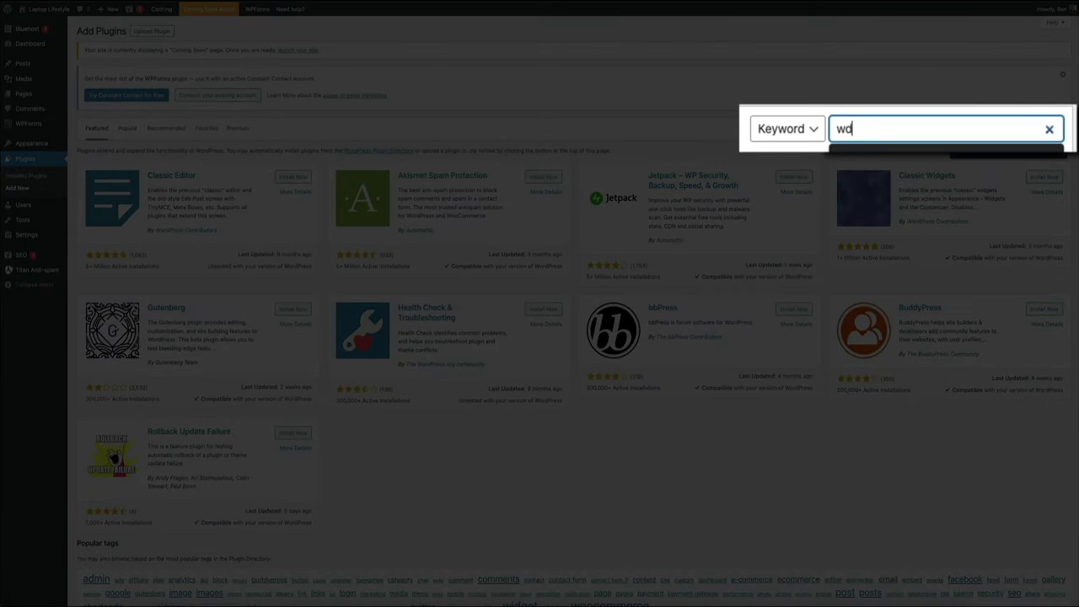
pyautogui.write(' about me')
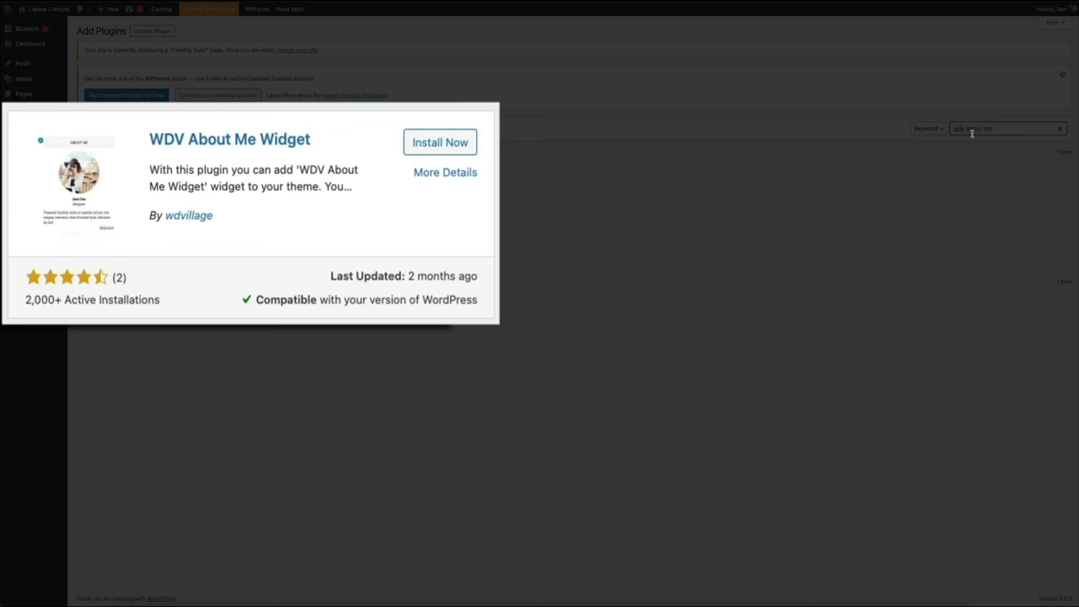
pyautogui.click(440, 160)
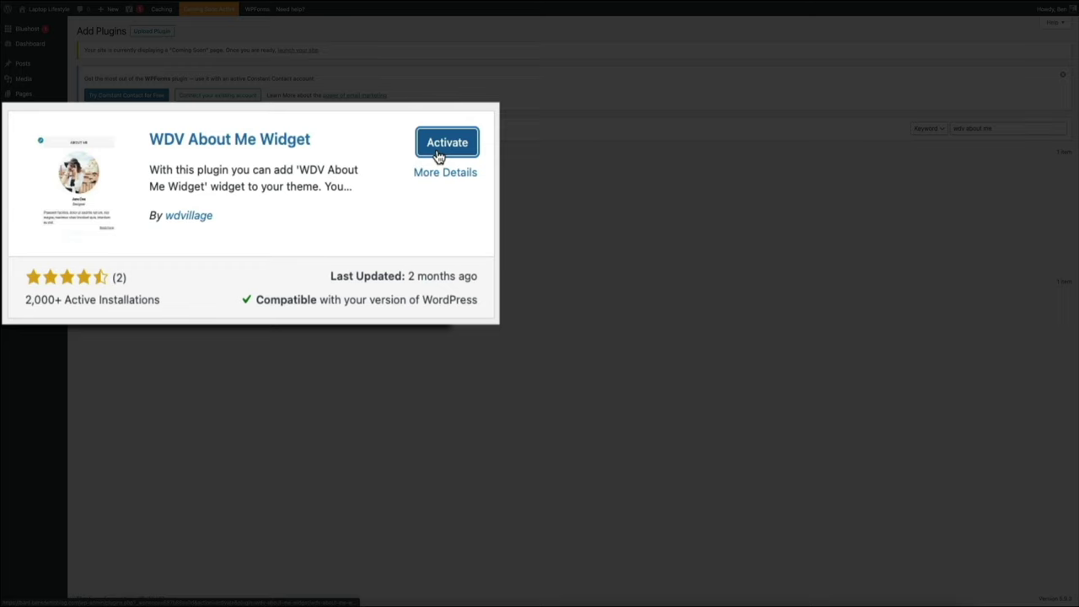
pyautogui.click(445, 142)
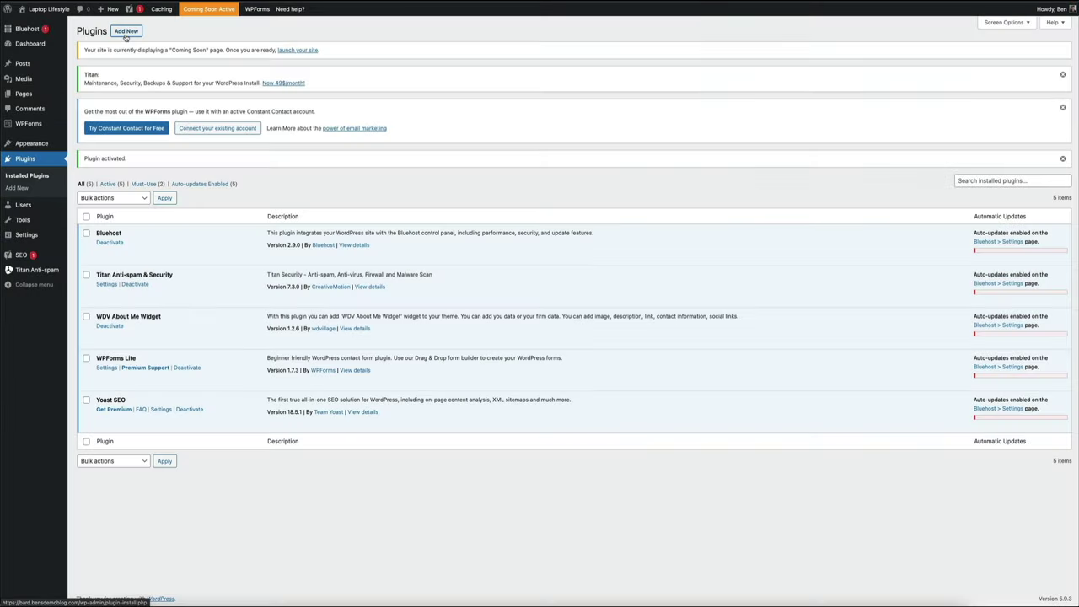
# - Search for 'simple social', then install and activate Simple Social Media Share Buttons
pyautogui.click(125, 35)
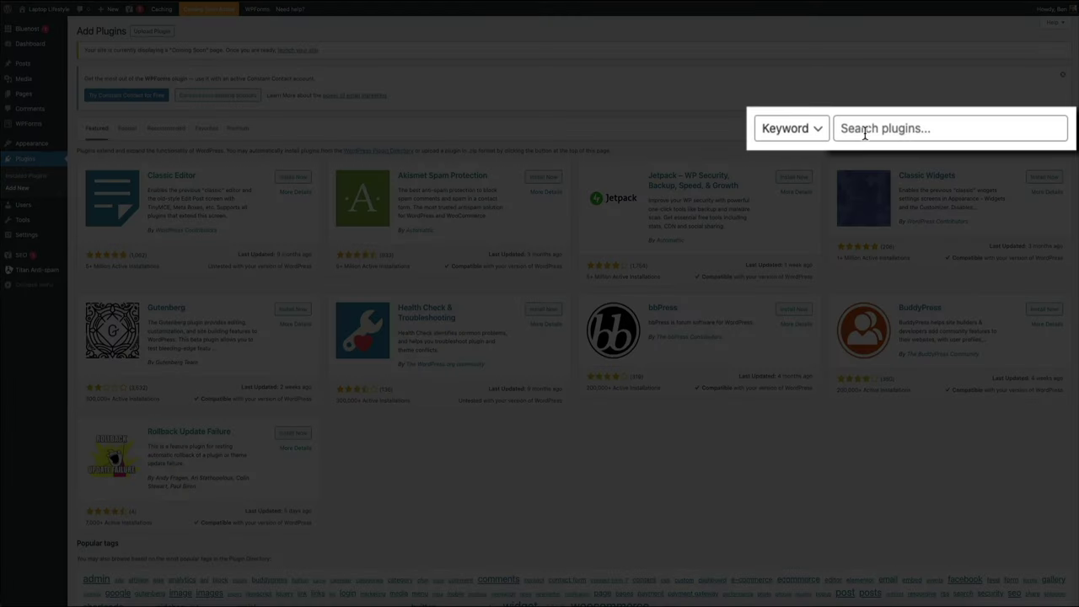
pyautogui.click(864, 131)
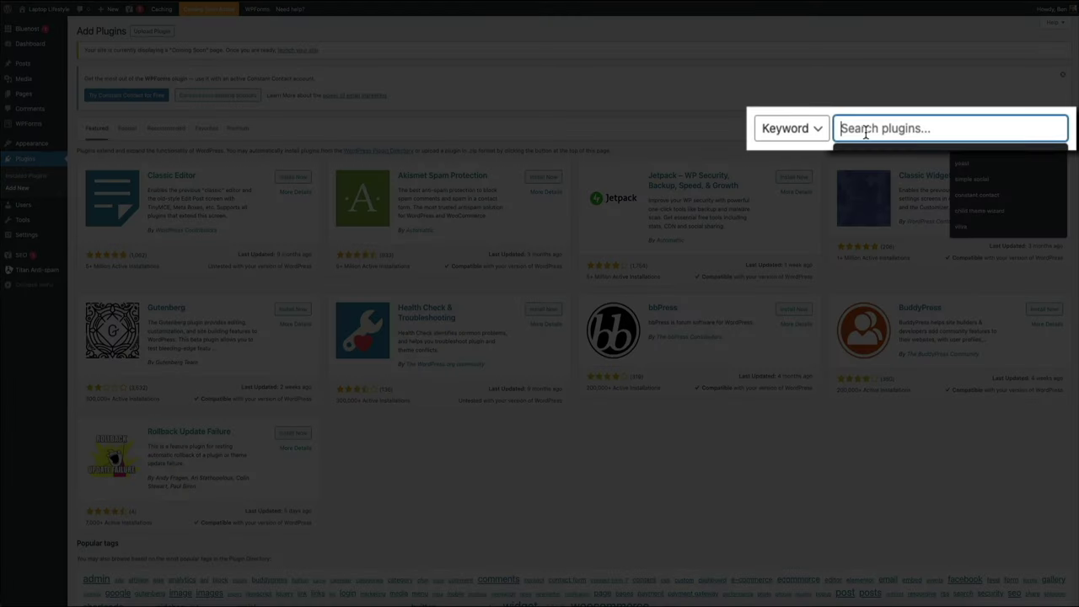
pyautogui.write('siml')
pyautogui.press('BackSpace')
pyautogui.write('ple social')
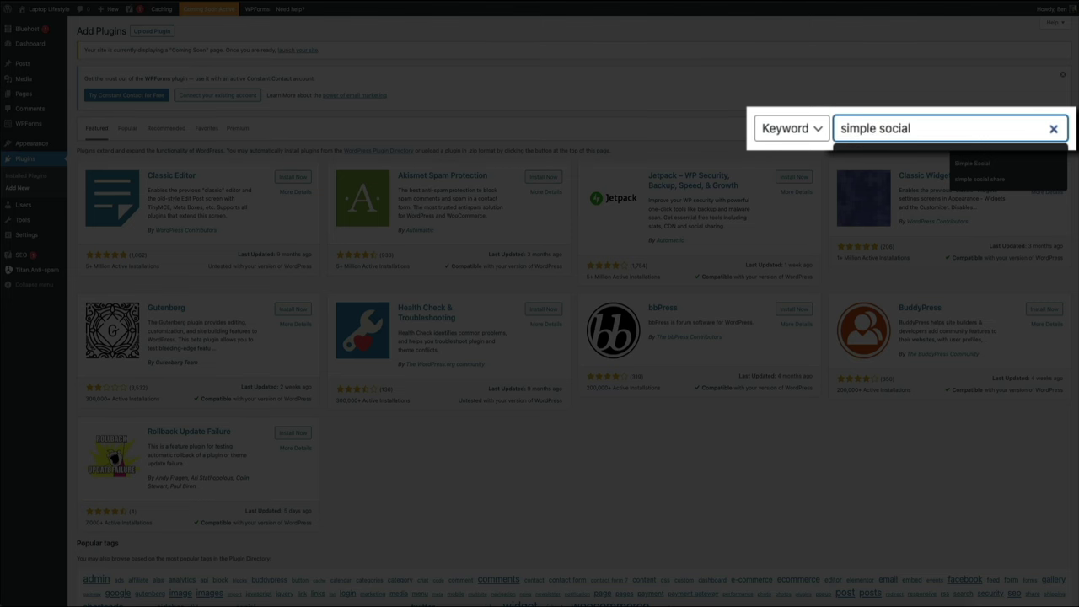
pyautogui.press('Return')
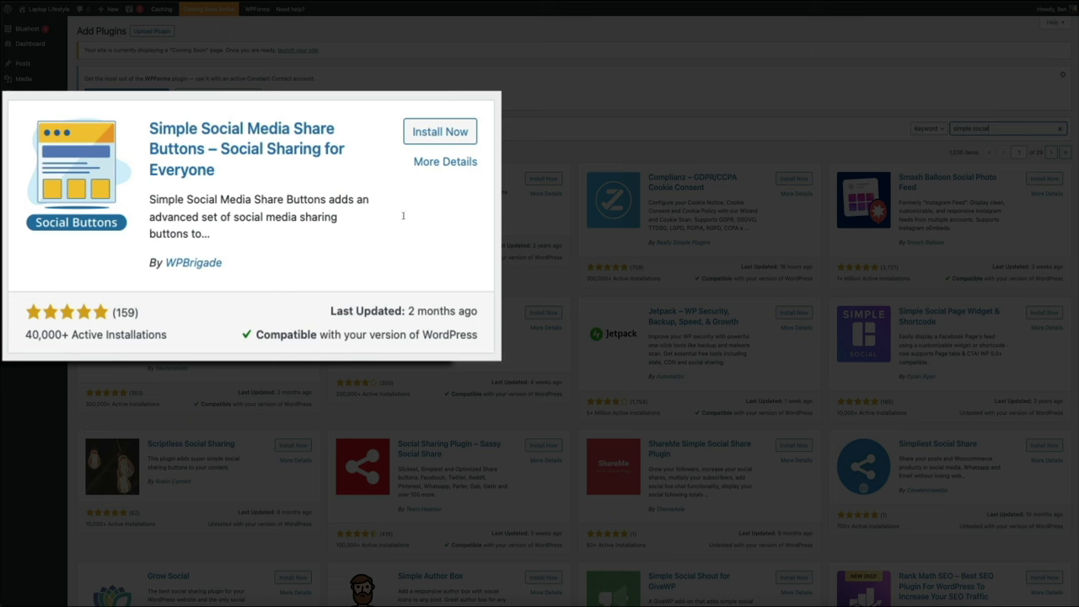
pyautogui.click(439, 135)
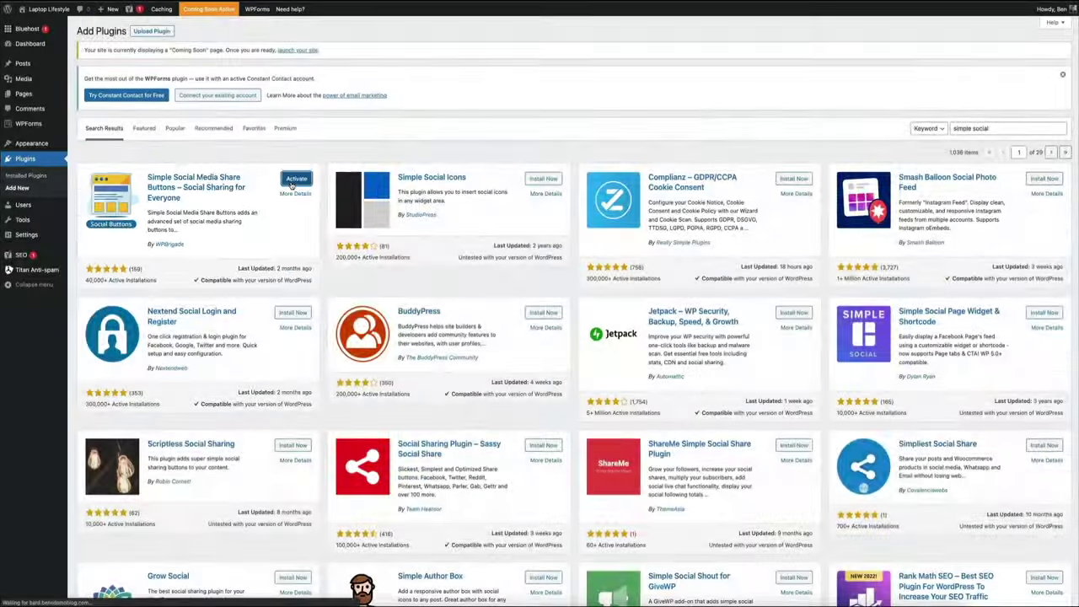
pyautogui.click(285, 179)
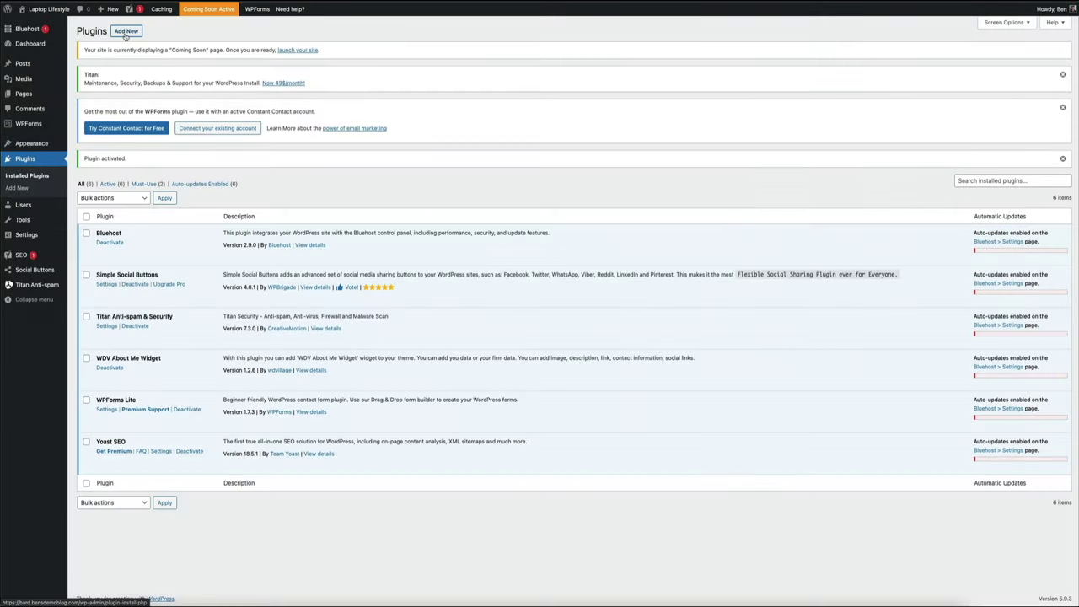
# - Search for 'smush' and install the Smush image optimization plugin
pyautogui.click(125, 31)
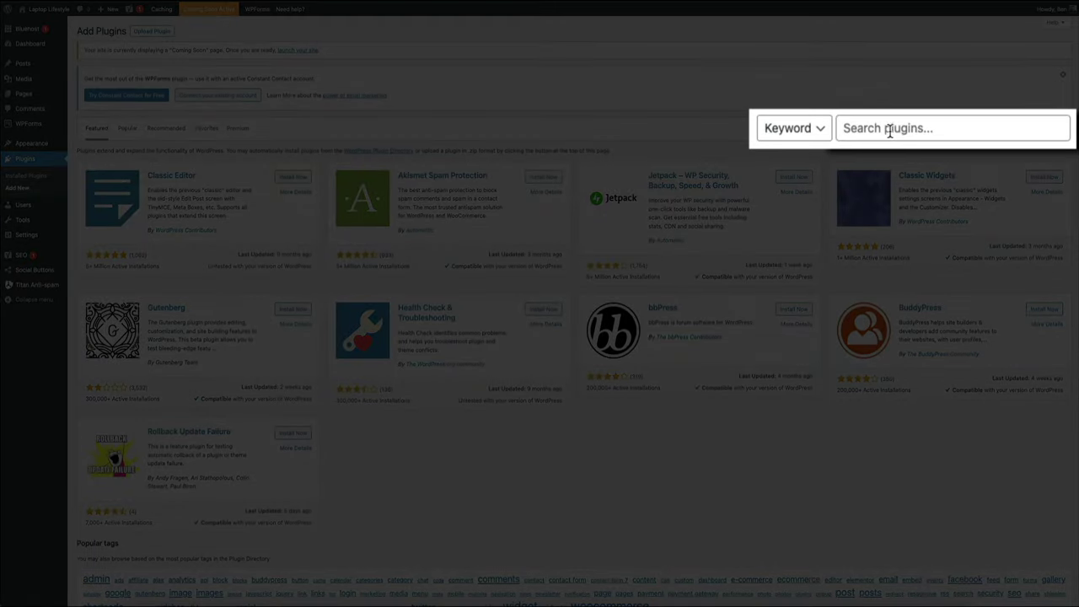
pyautogui.click(888, 129)
pyautogui.write('smush')
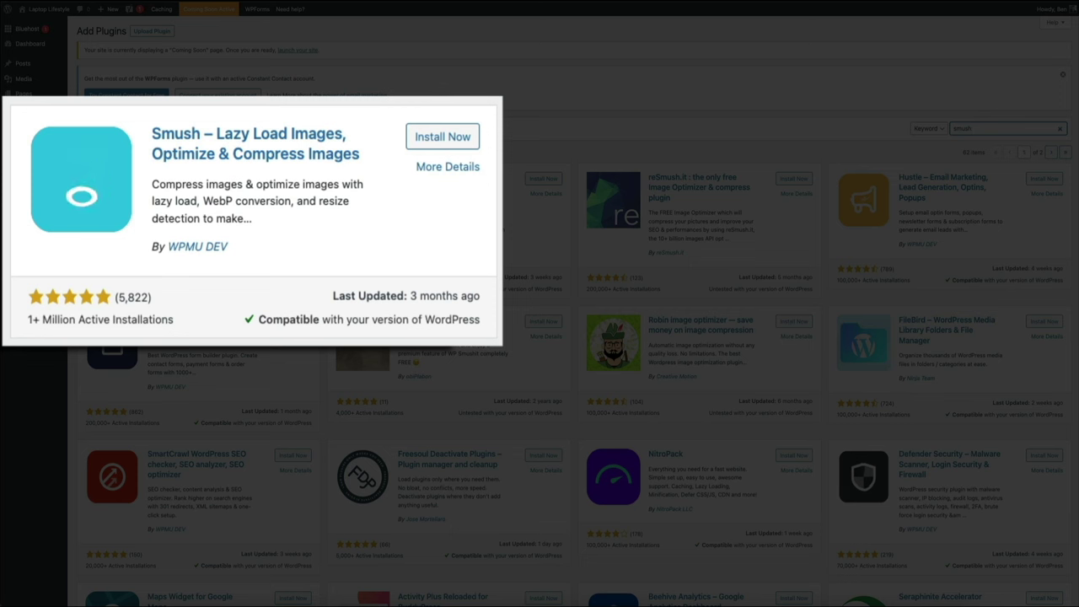
pyautogui.click(436, 139)
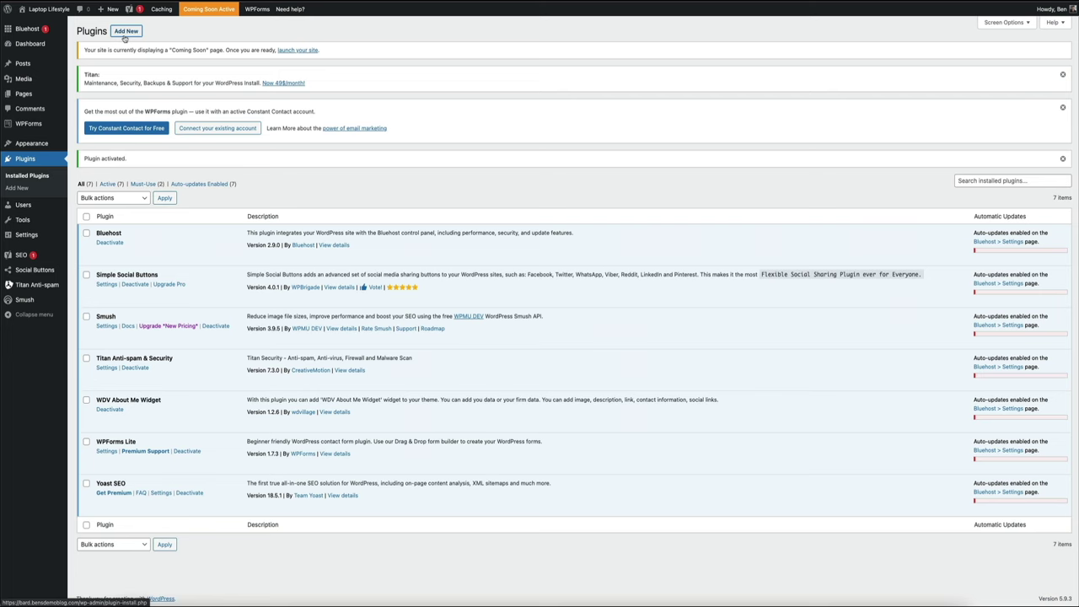
pyautogui.click(124, 34)
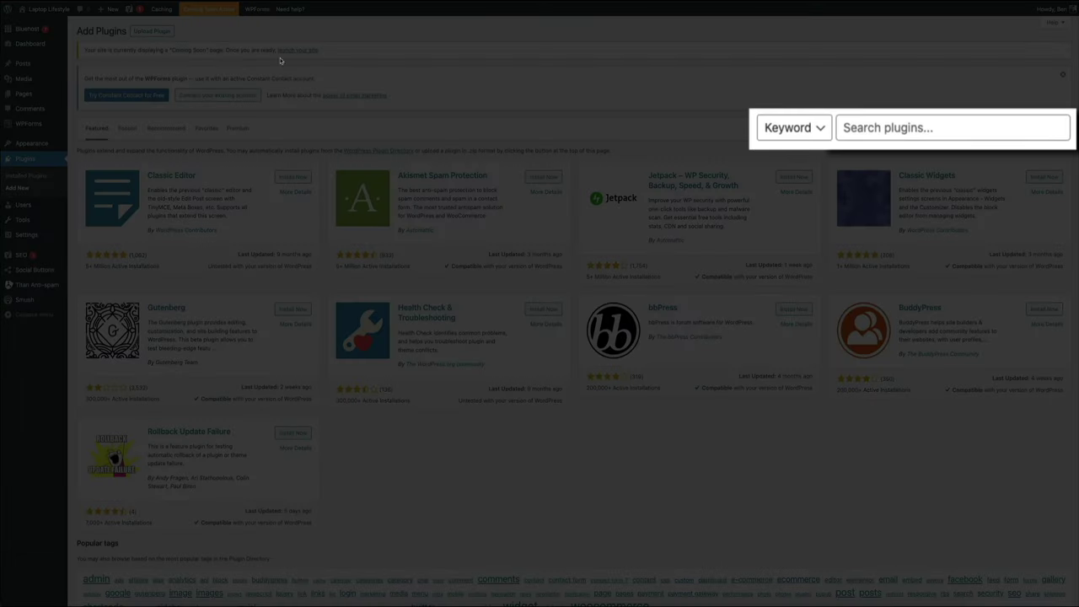
# - Search for 'child theme wizard', then install and activate Child Theme Wizard
pyautogui.click(865, 136)
pyautogui.write('child theme wi')
pyautogui.write('zard')
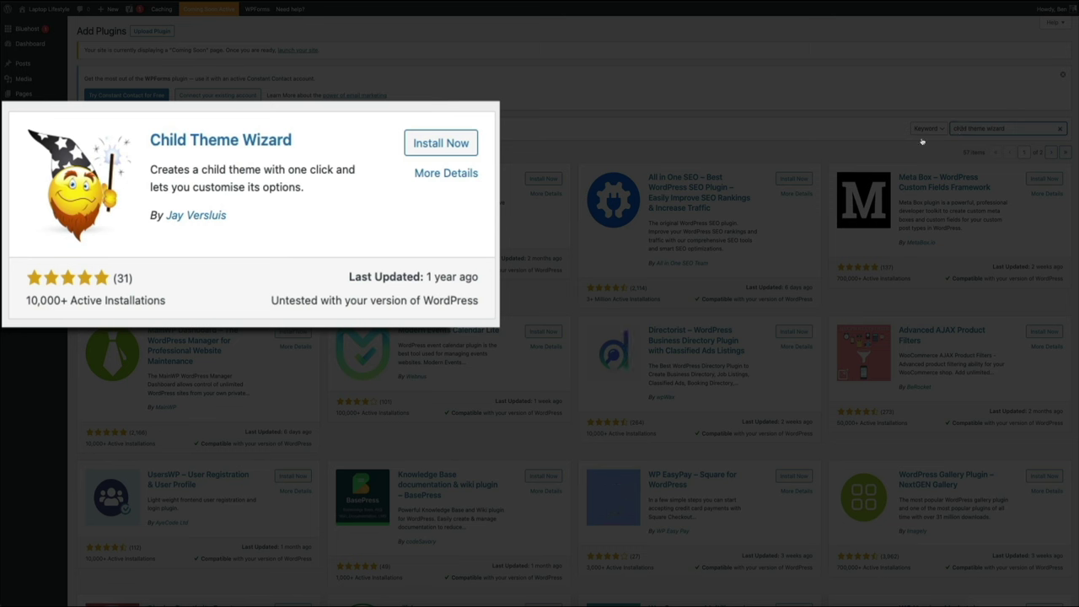
pyautogui.click(442, 155)
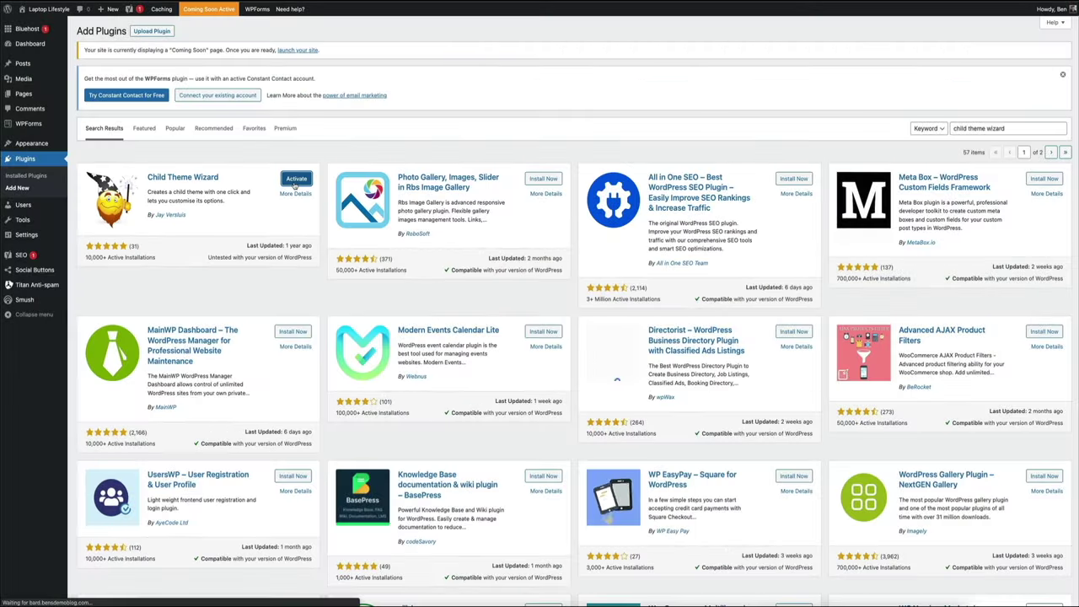
pyautogui.click(294, 178)
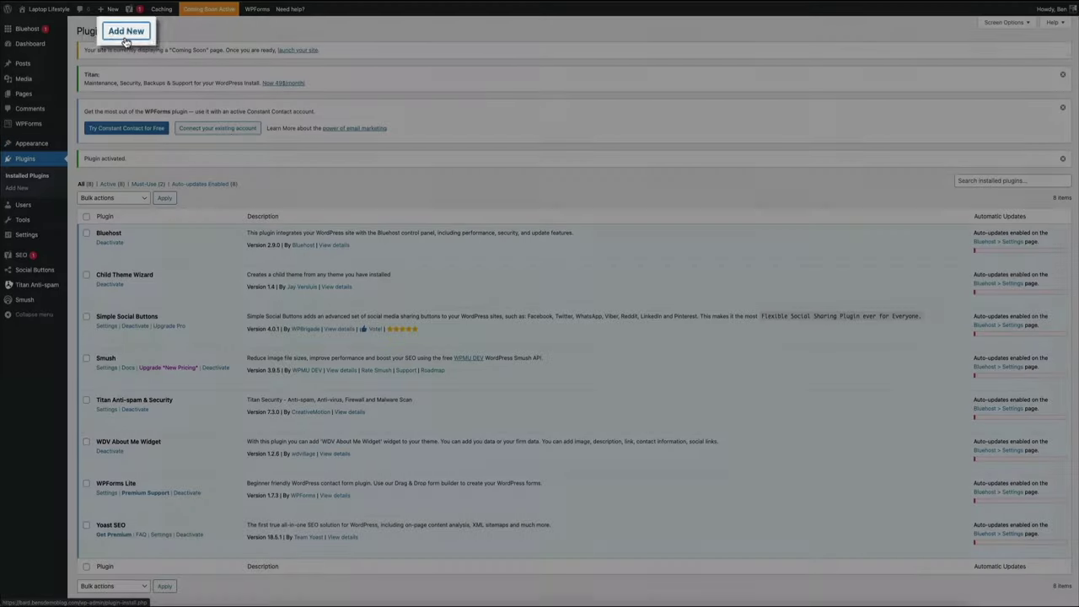
# - Search for 'cookie yes', then install and activate CookieYes GDPR Cookie Consent
pyautogui.click(124, 36)
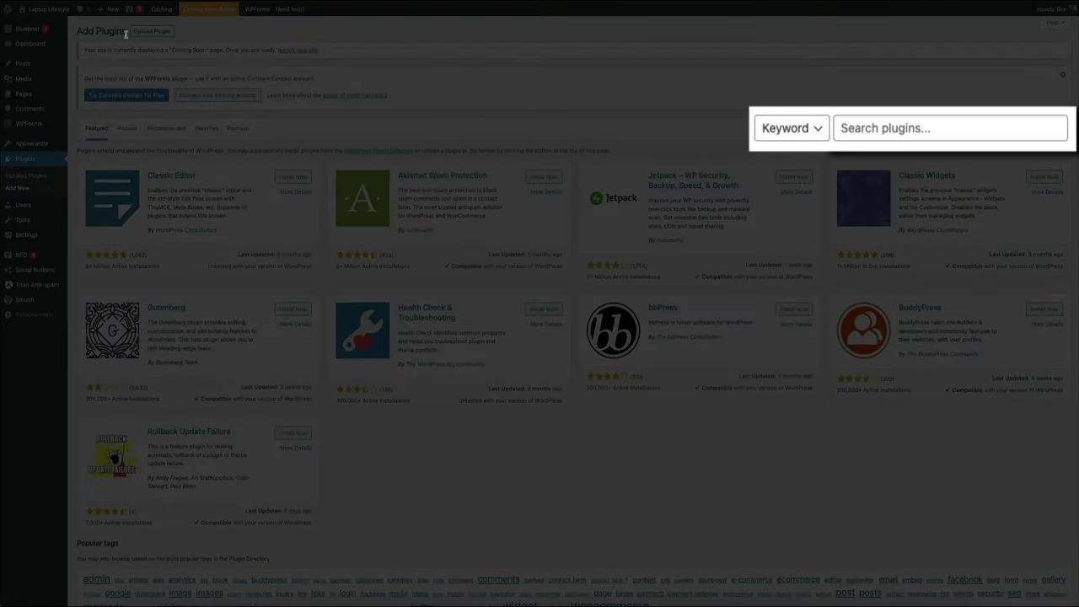
pyautogui.click(883, 131)
pyautogui.write('cookie yes')
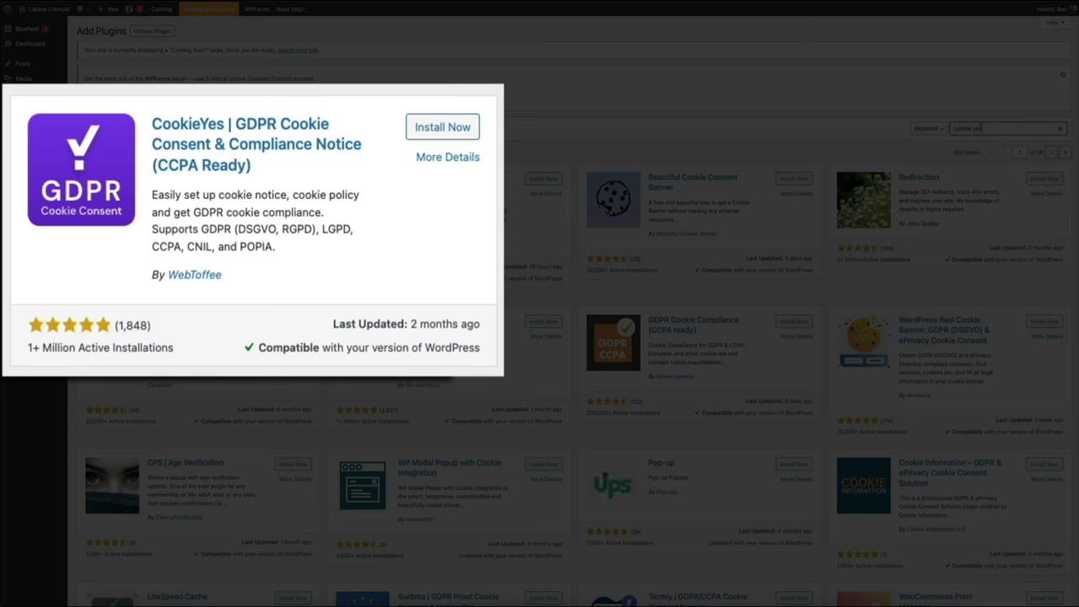
pyautogui.click(442, 128)
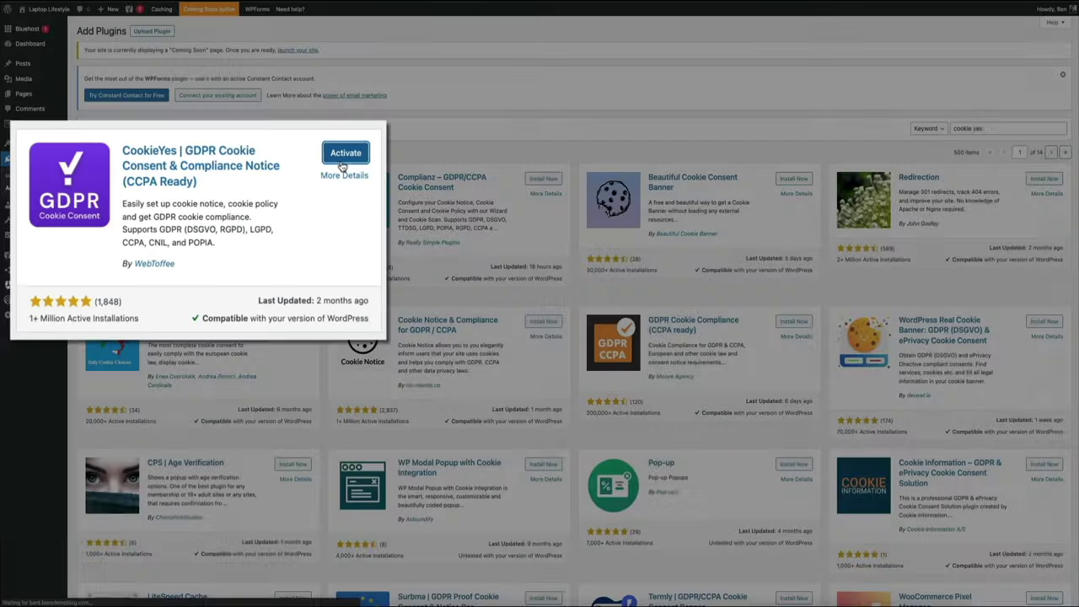
pyautogui.click(295, 179)
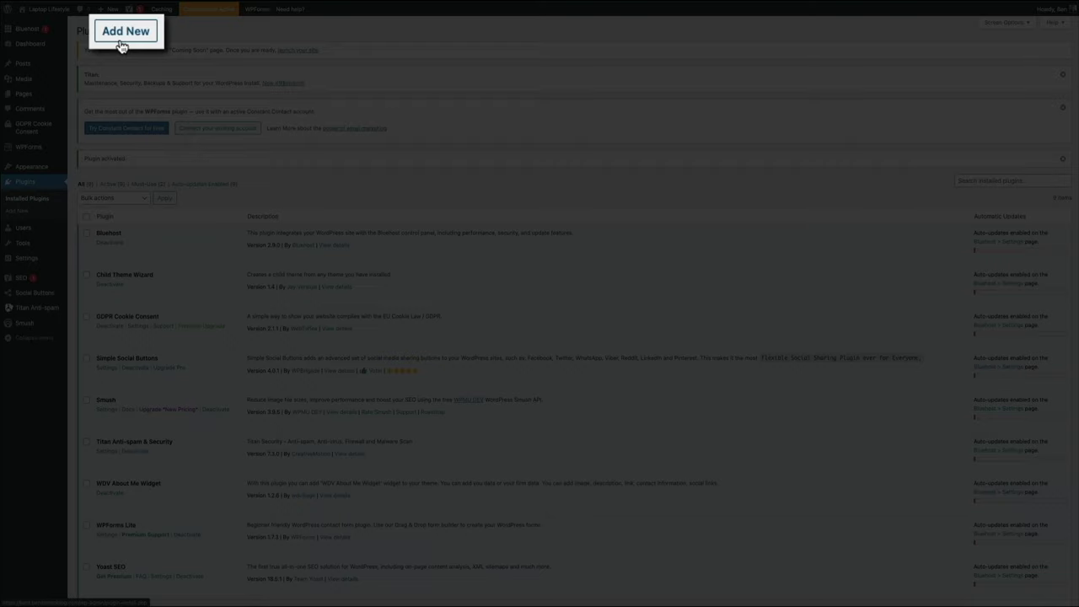
pyautogui.click(120, 47)
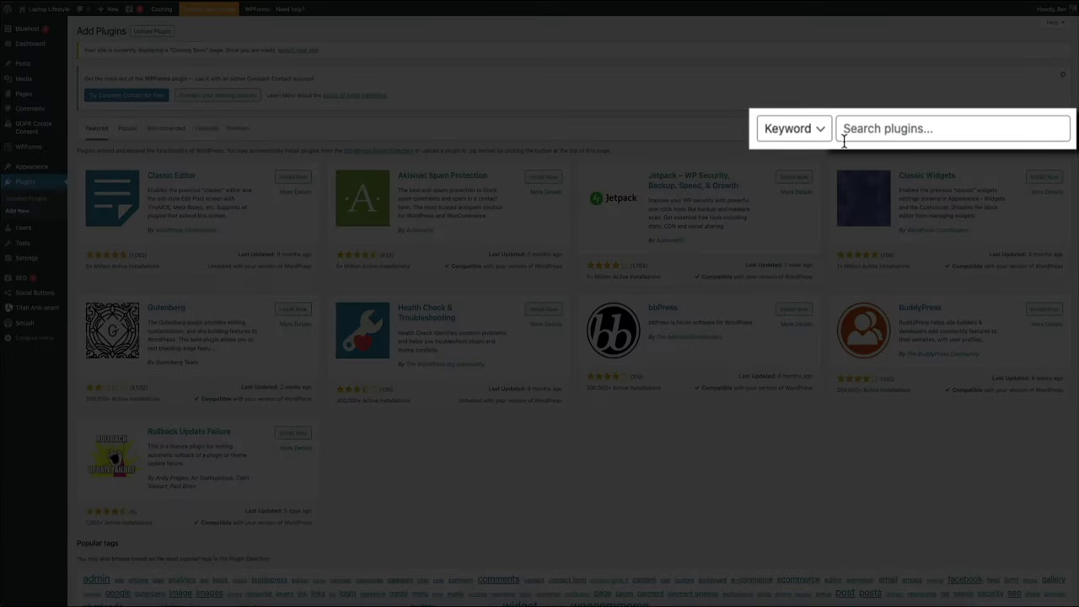
# - Search for 'instagram feed' and install Smash Balloon Social Photo Feed
pyautogui.click(864, 135)
pyautogui.write('instagram feed')
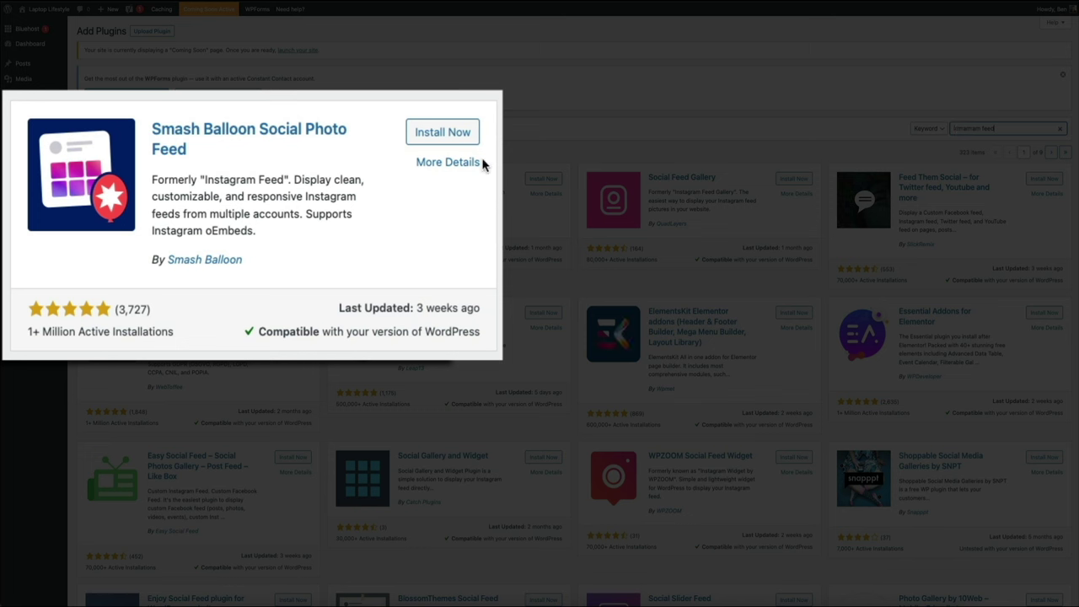
pyautogui.click(443, 135)
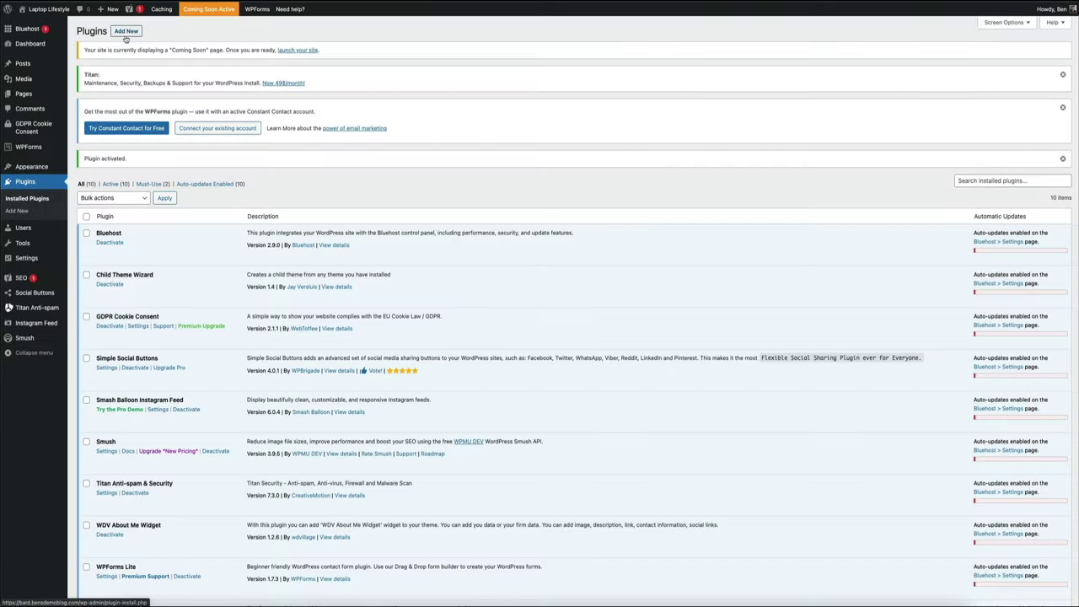
pyautogui.click(125, 33)
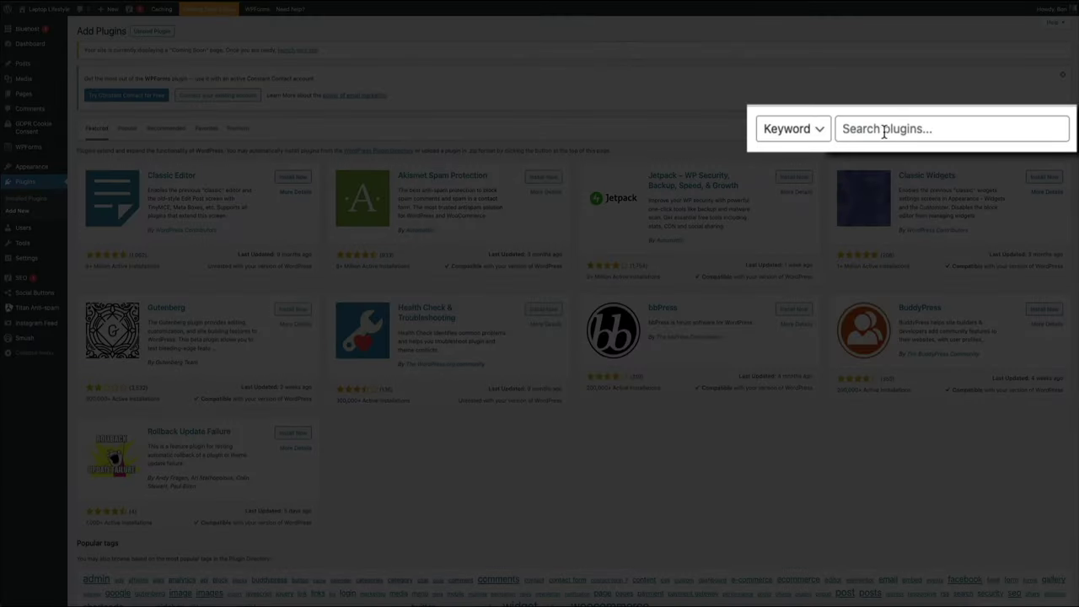
# - Search for 'recent post with thumbnail', then install and activate Recent Posts Widget With Thumbnails
pyautogui.click(881, 126)
pyautogui.write('recent post with thumbnail')
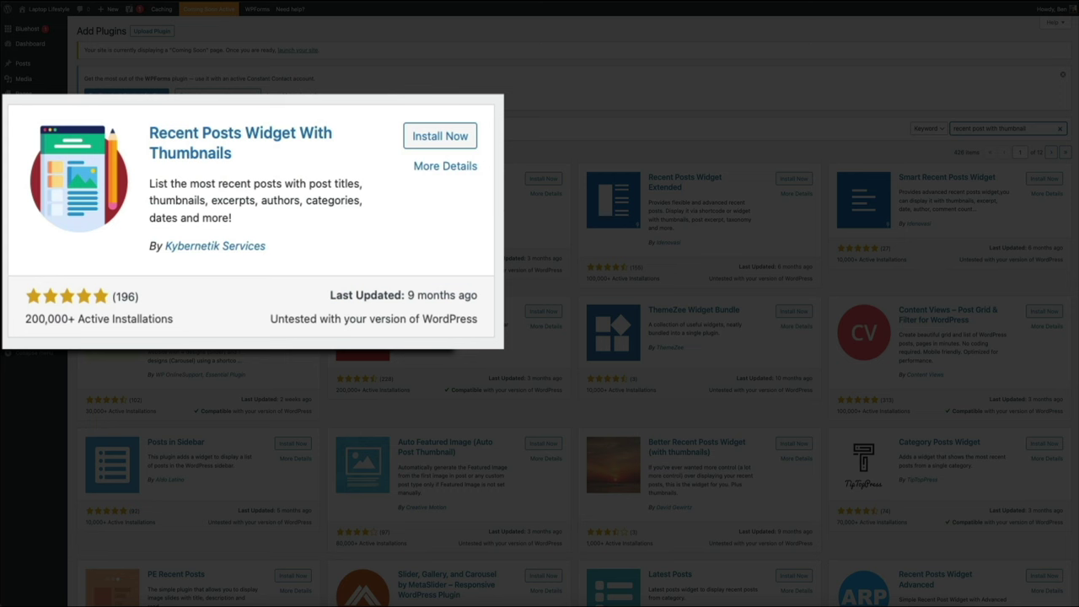
pyautogui.click(445, 150)
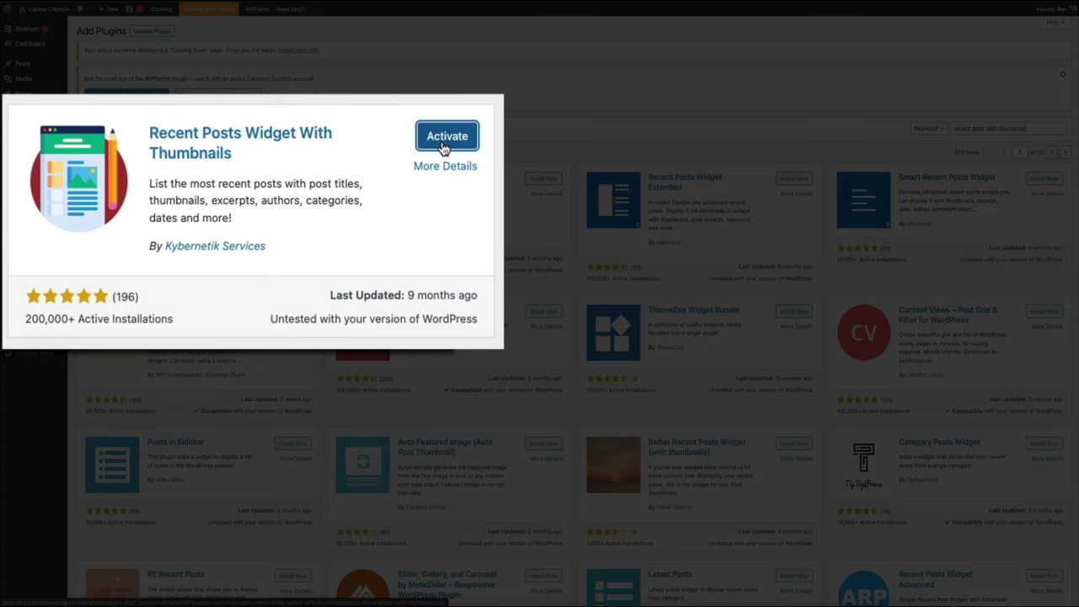
pyautogui.click(445, 145)
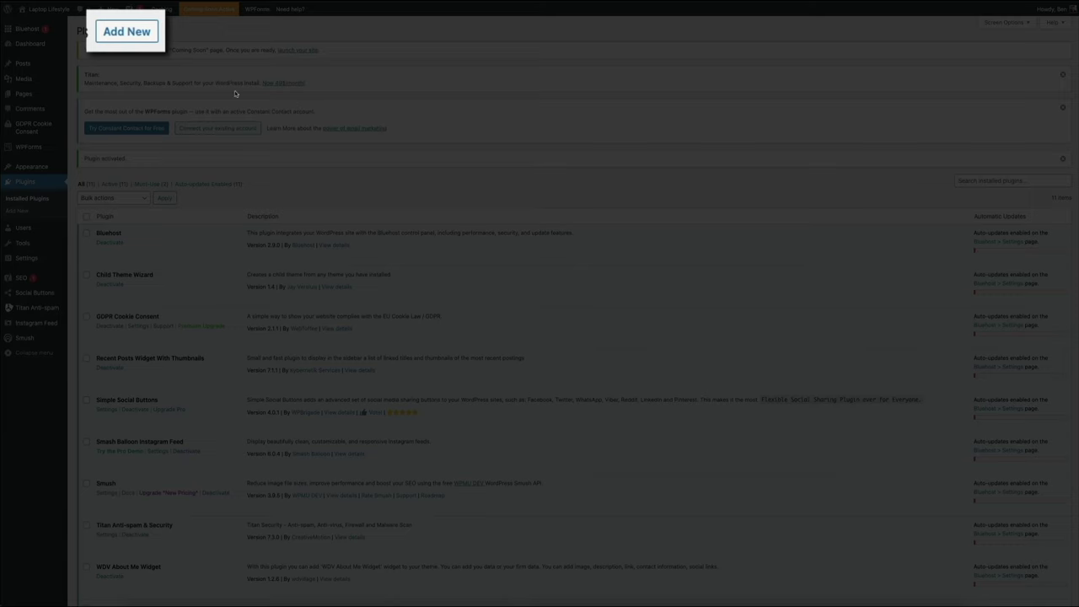
# - Install Classic Widgets from the Featured list on the Add Plugins page
pyautogui.click(128, 45)
pyautogui.click(127, 31)
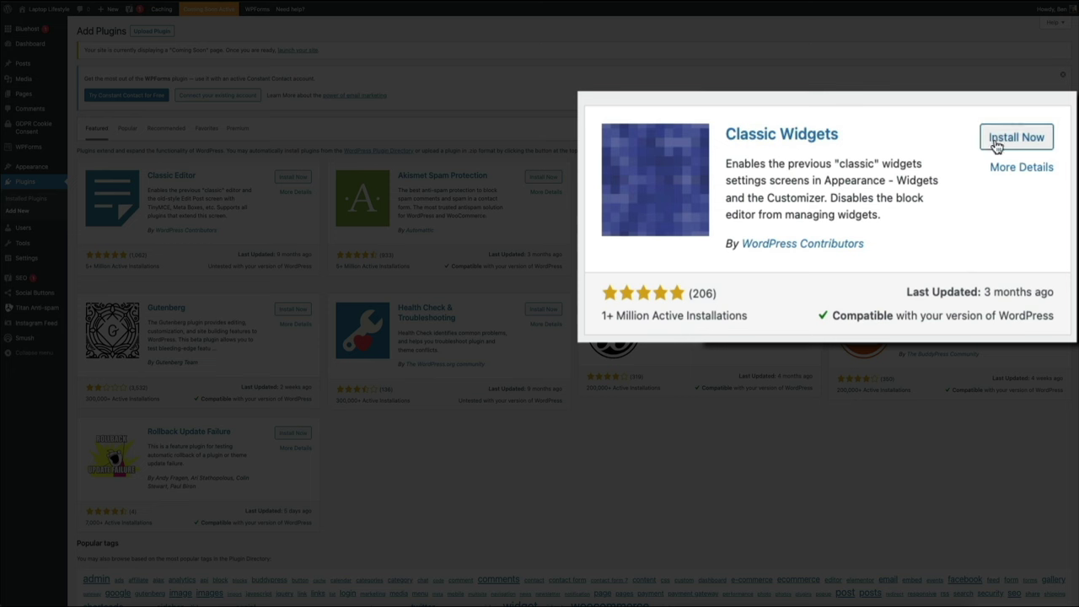
pyautogui.click(1021, 150)
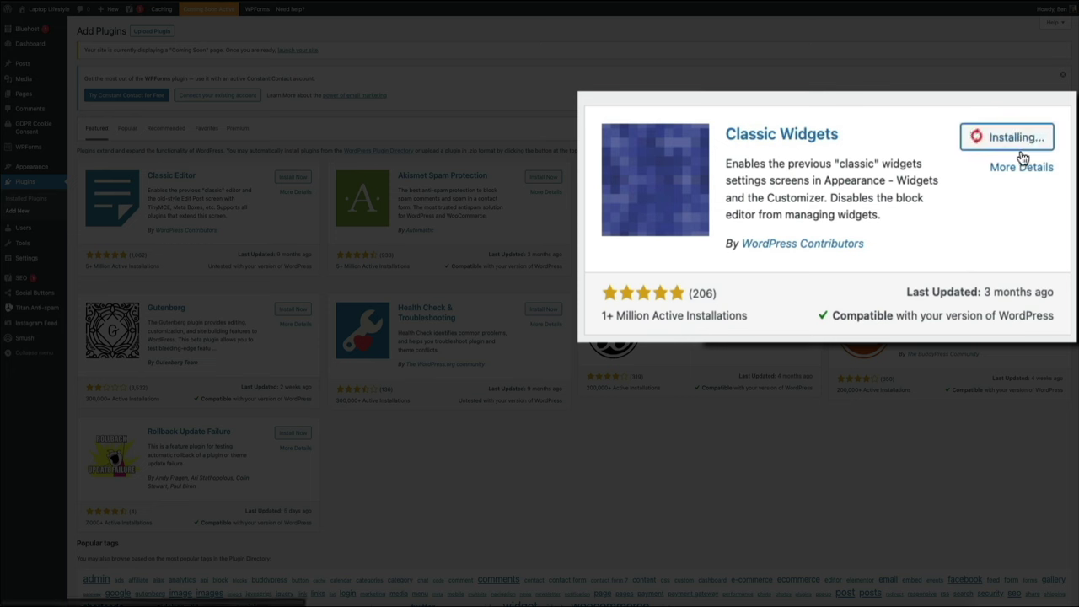
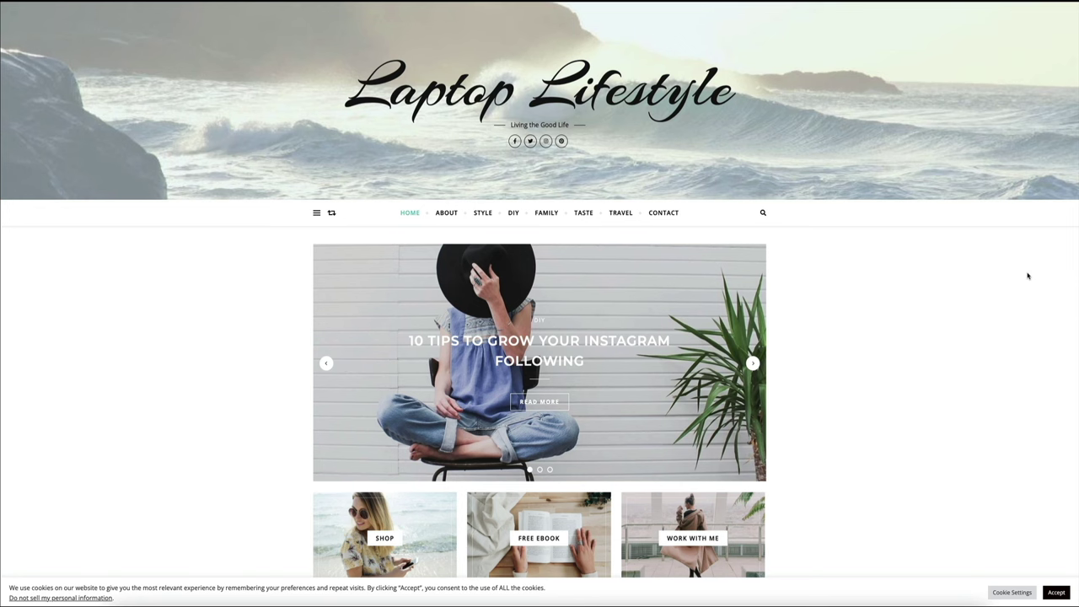
# - Preview the cookie preference options from the live site's cookie banner
pyautogui.click(1012, 596)
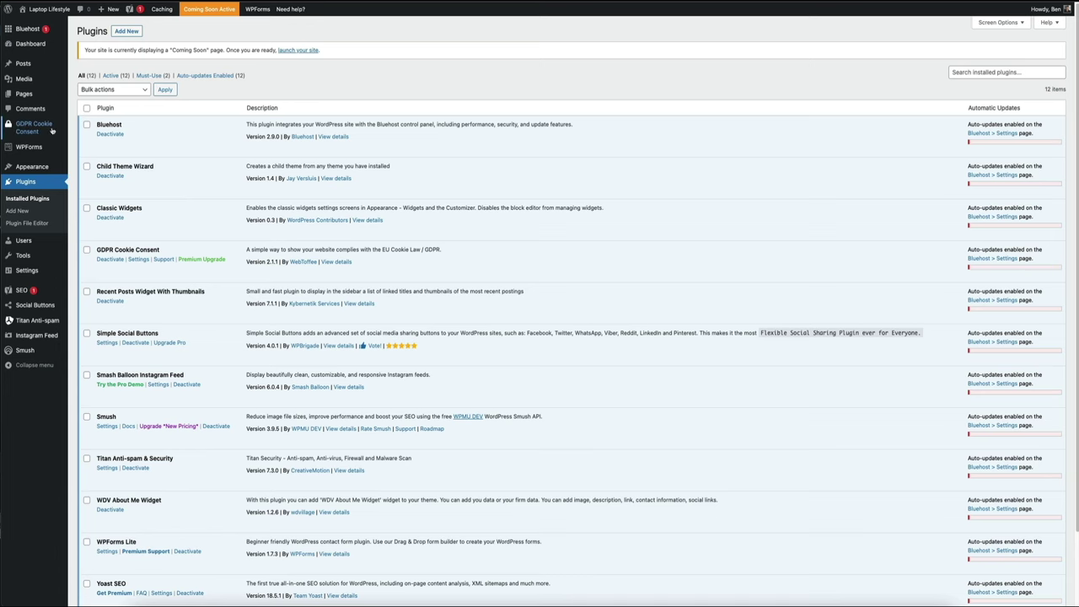
# - Open GDPR Cookie Consent's Settings page from the admin sidebar
pyautogui.moveTo(34, 127)
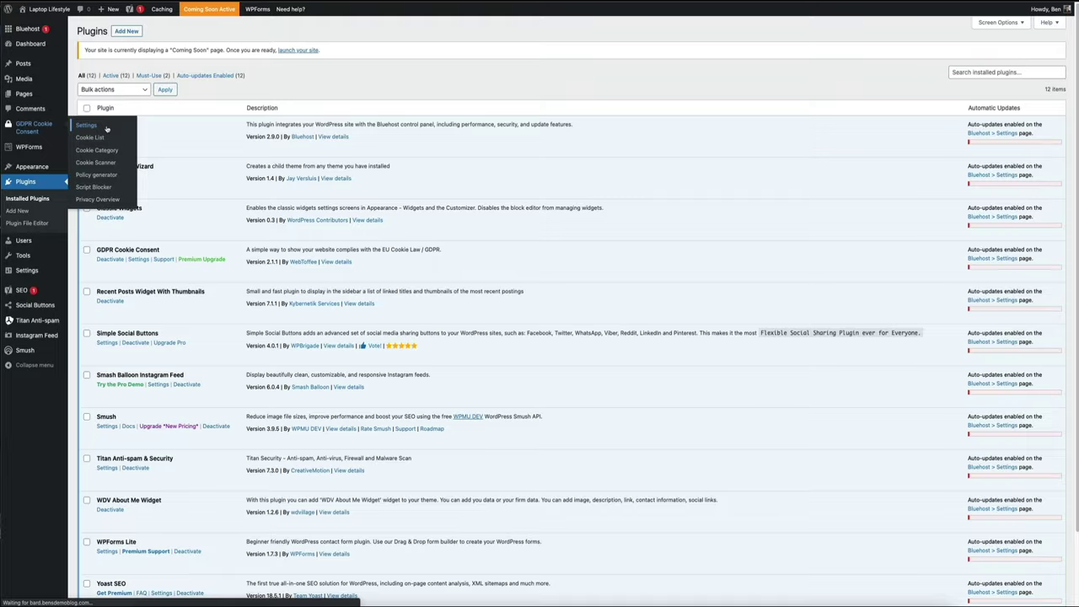
pyautogui.click(106, 128)
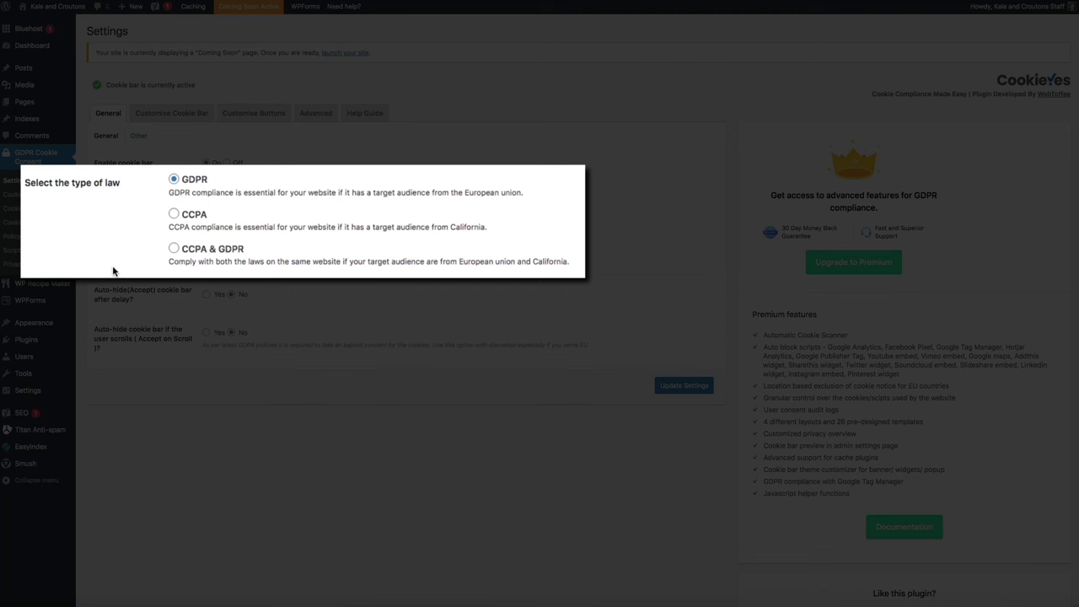
# - Choose CCPA & GDPR as the cookie law and enable Show CCPA notice
pyautogui.click(173, 252)
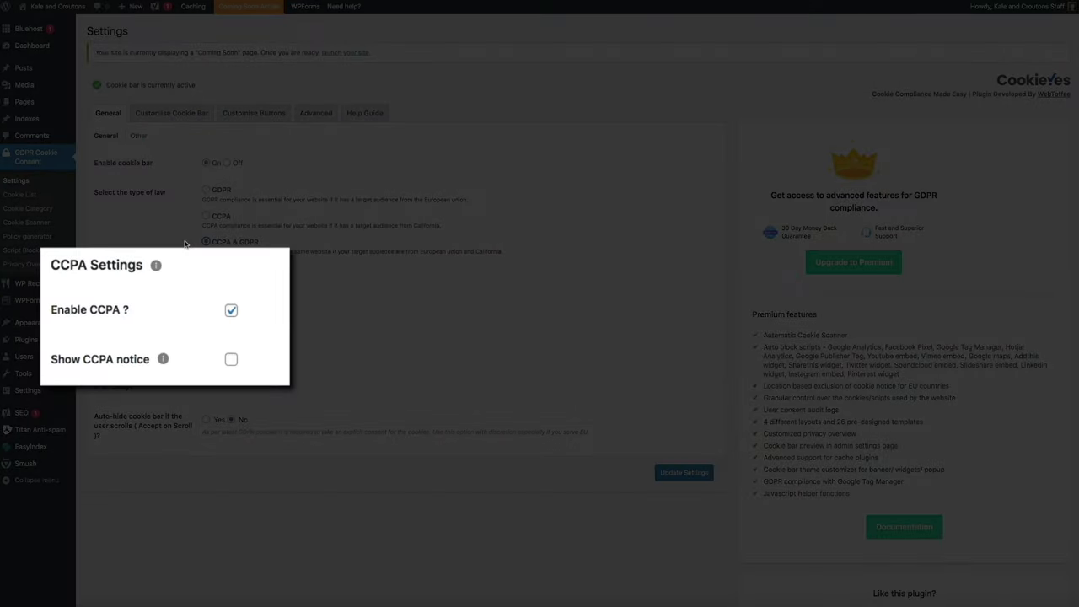
pyautogui.click(232, 361)
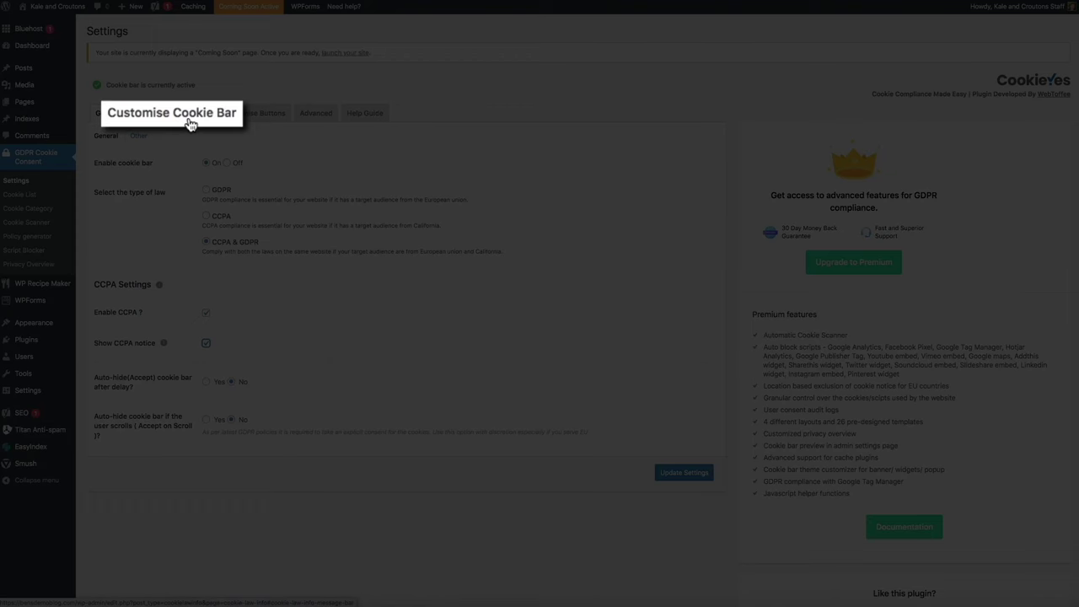
# - Show the Customise Cookie Bar options for message, colours, font and position
pyautogui.click(189, 122)
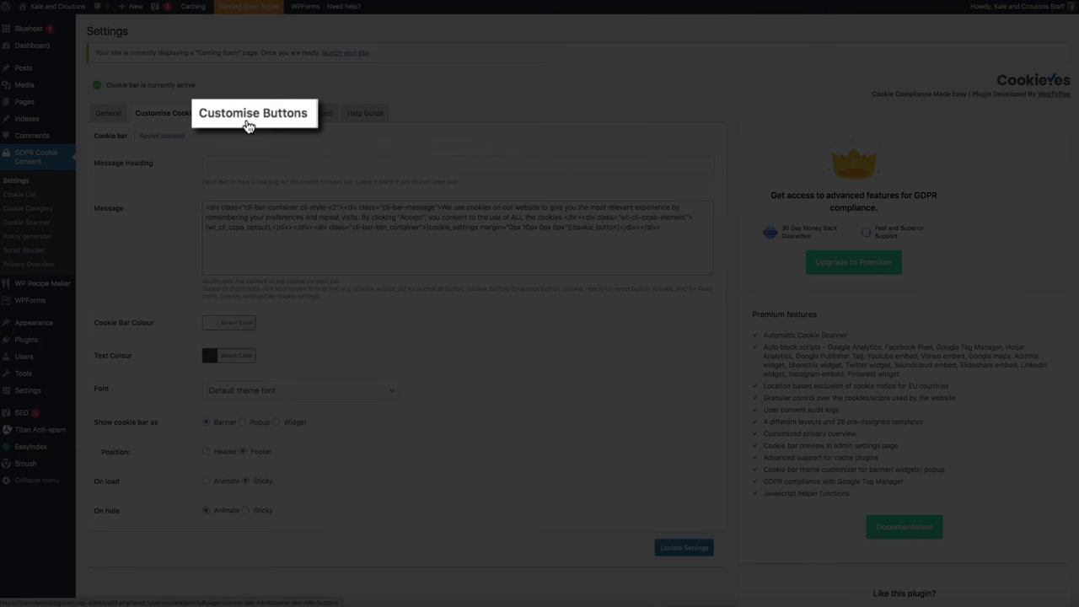
# - Make the Accept All button background black under Customise Buttons and update the settings
pyautogui.click(248, 117)
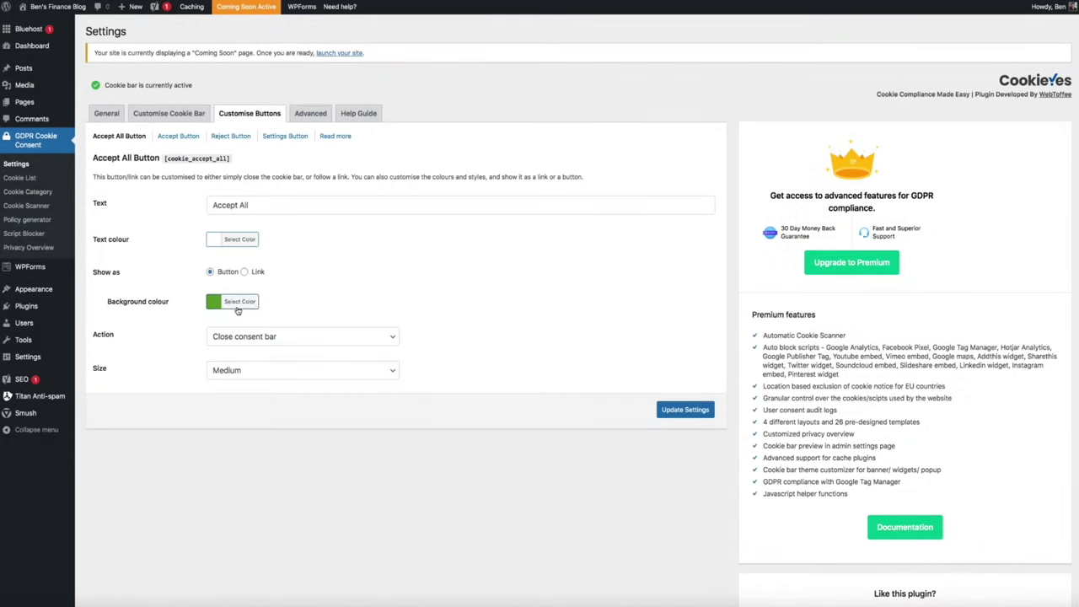
pyautogui.click(237, 302)
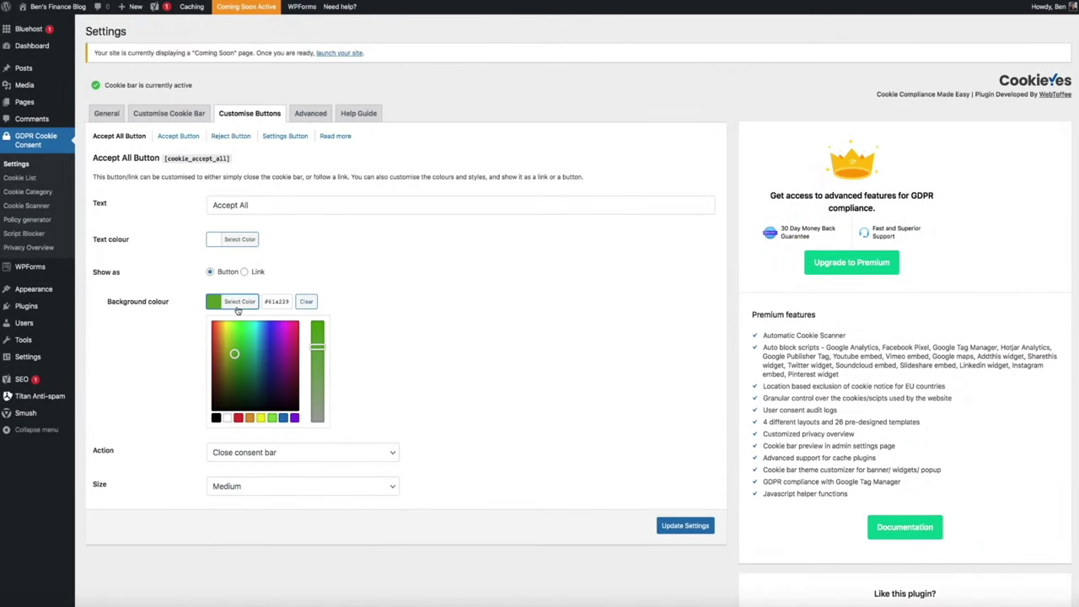
pyautogui.click(216, 418)
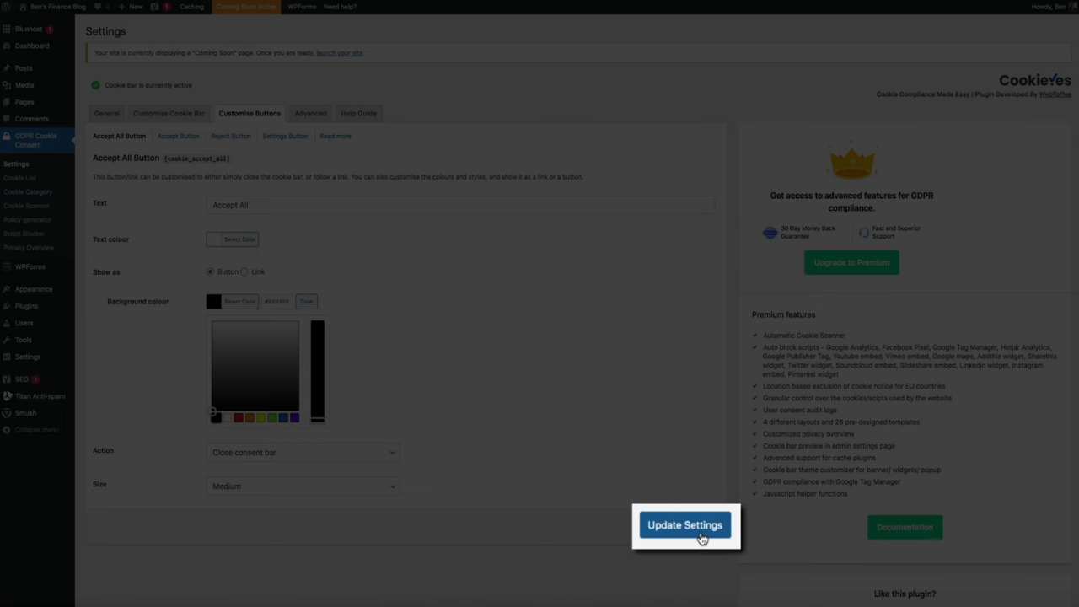
pyautogui.click(701, 538)
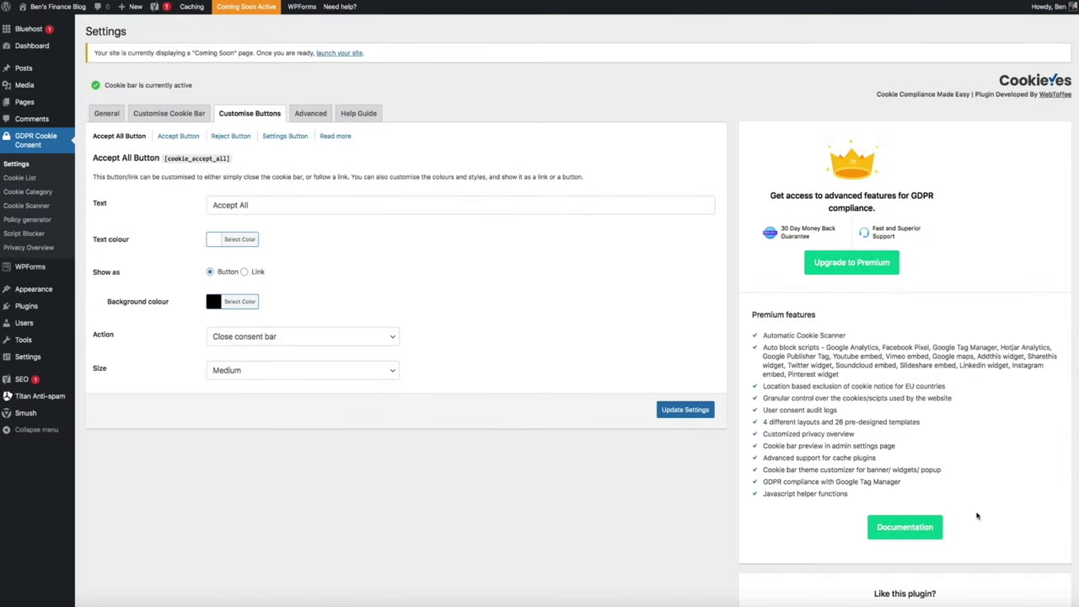
pyautogui.moveTo(57, 7)
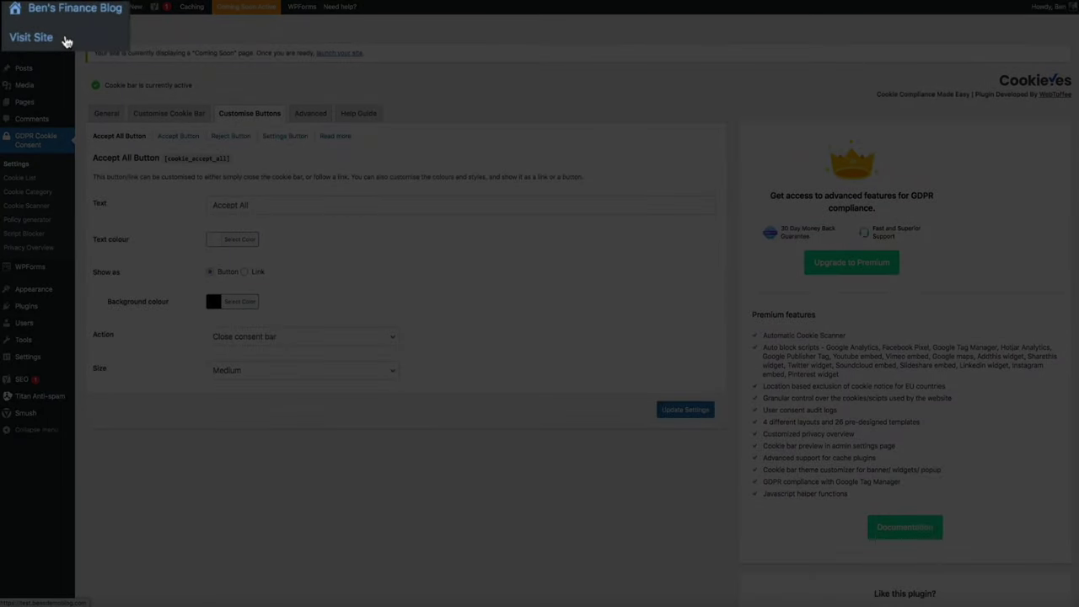
# - Check the live site's cookie banner and Privacy Overview for the black Accept button
pyautogui.click(67, 41)
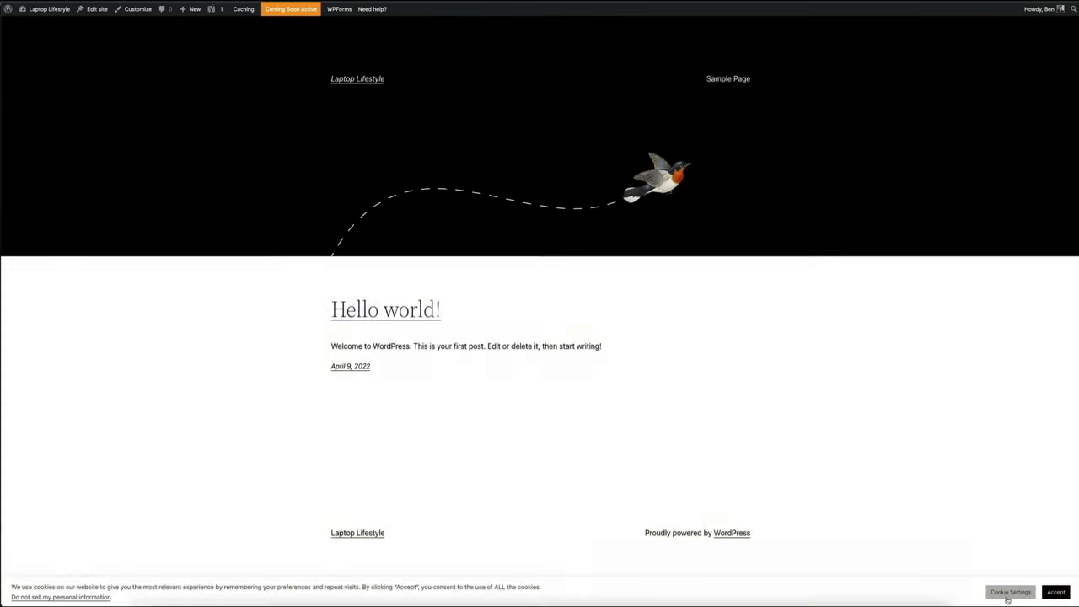
pyautogui.click(1007, 595)
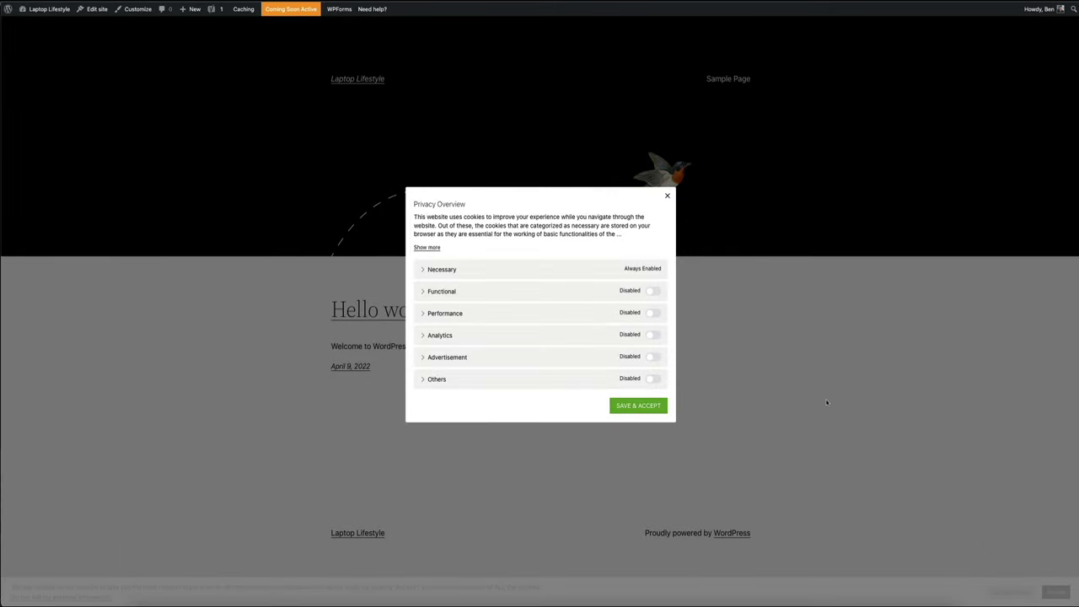
pyautogui.click(666, 197)
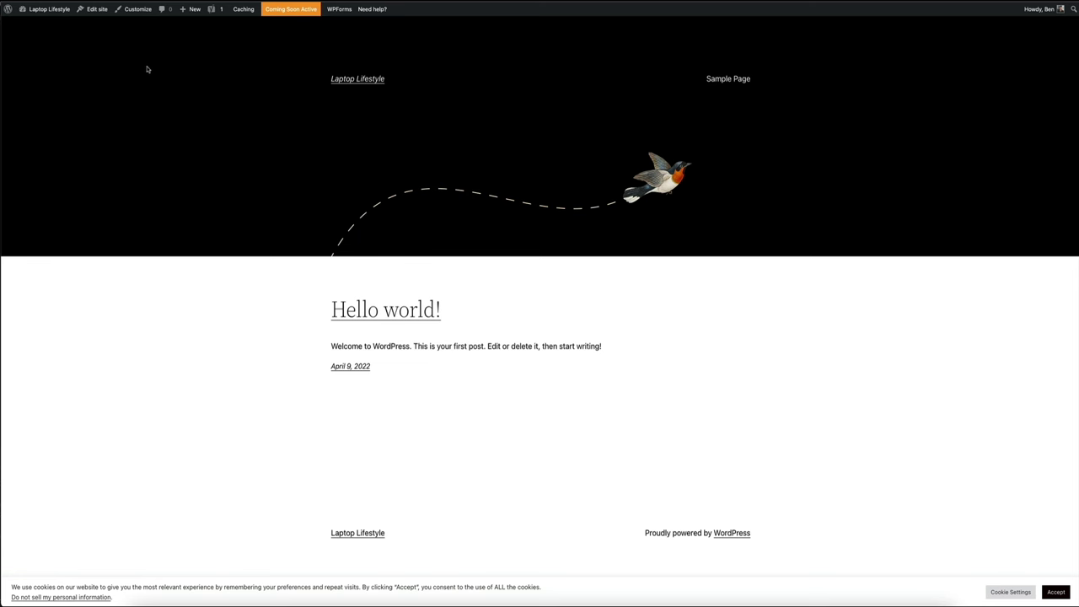
pyautogui.moveTo(53, 13)
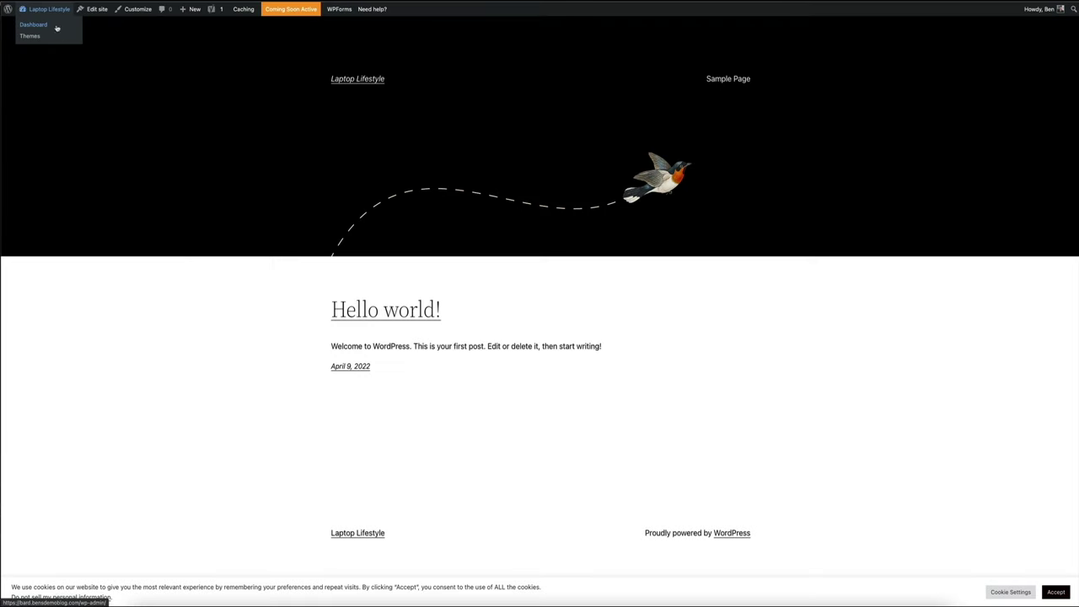
# - Return to the dashboard and open Smush's settings from the Installed Plugins list
pyautogui.click(56, 29)
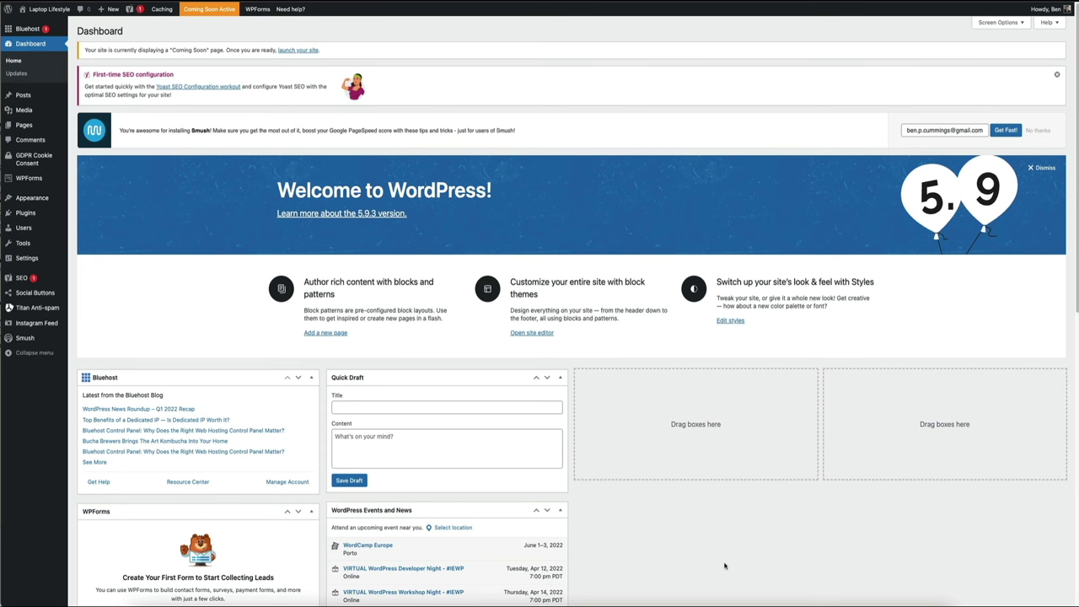
pyautogui.moveTo(42, 216)
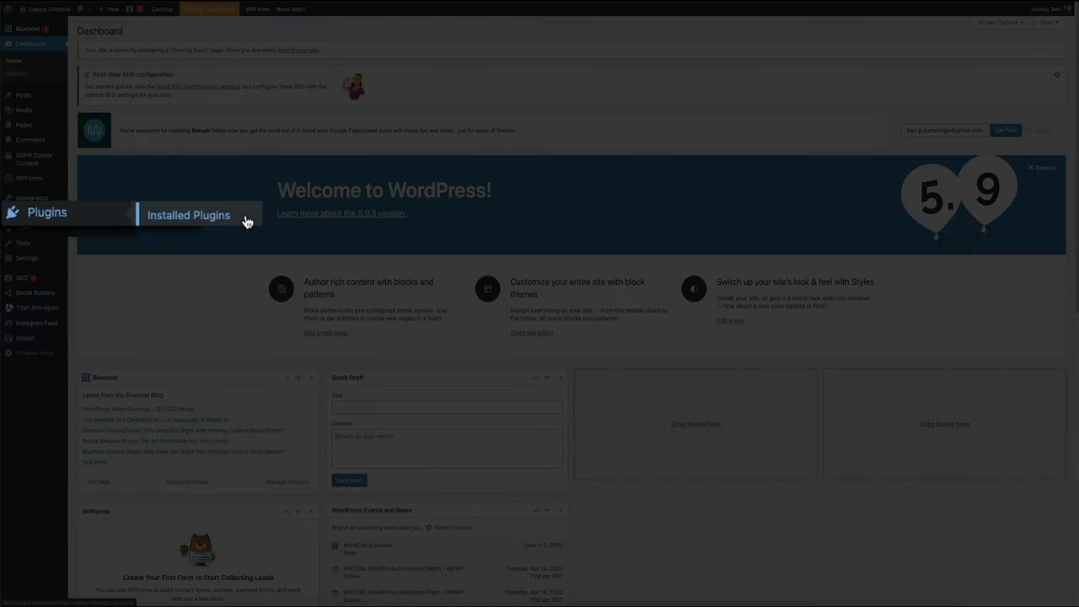
pyautogui.click(248, 221)
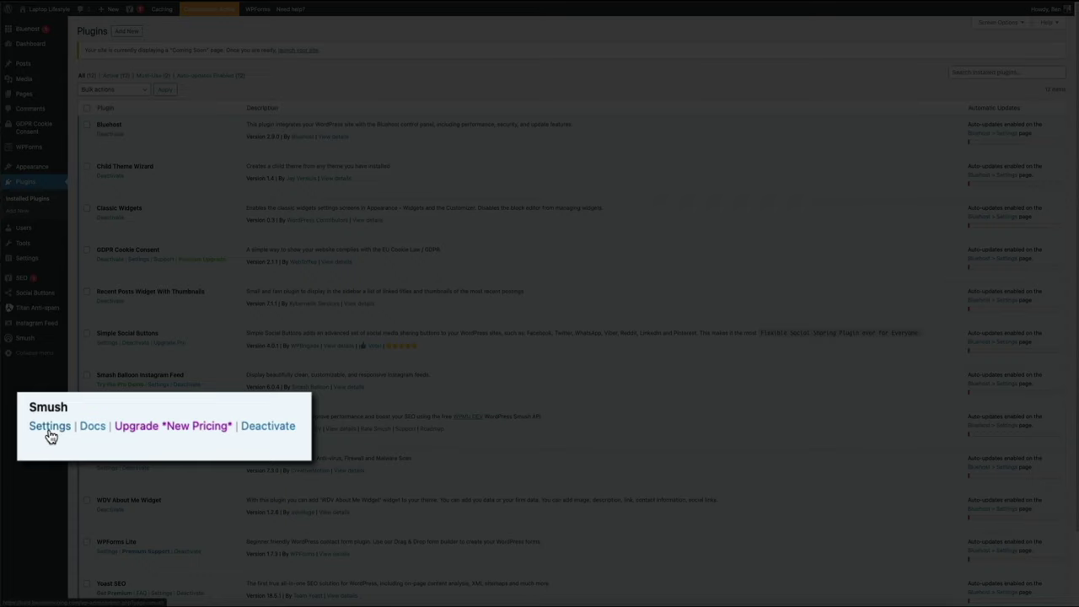
pyautogui.click(107, 427)
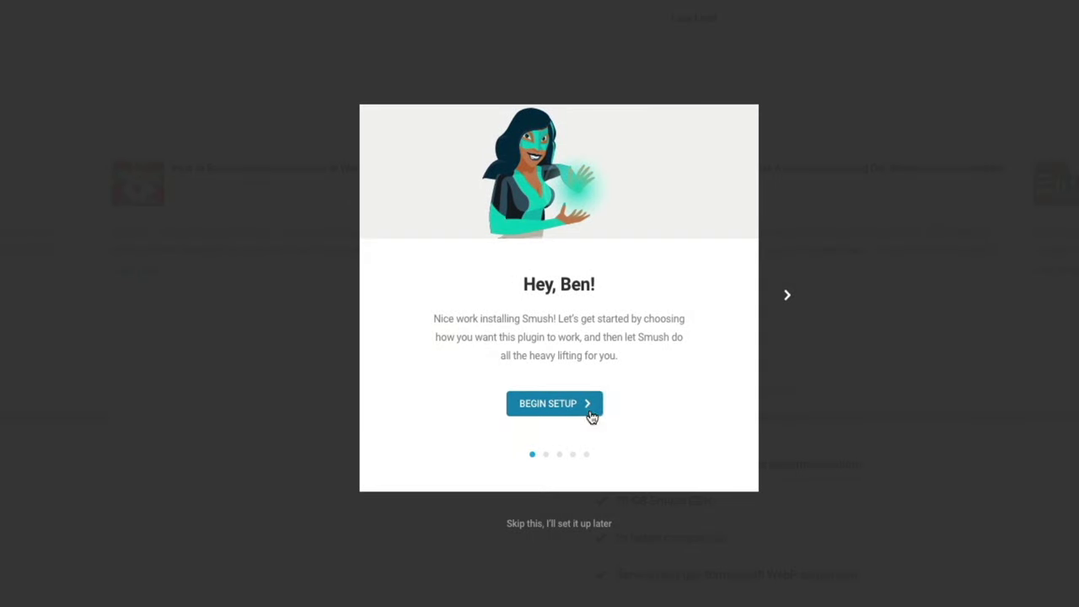
# - Begin Smush setup, keeping automatic compression and EXIF metadata stripping enabled
pyautogui.click(590, 411)
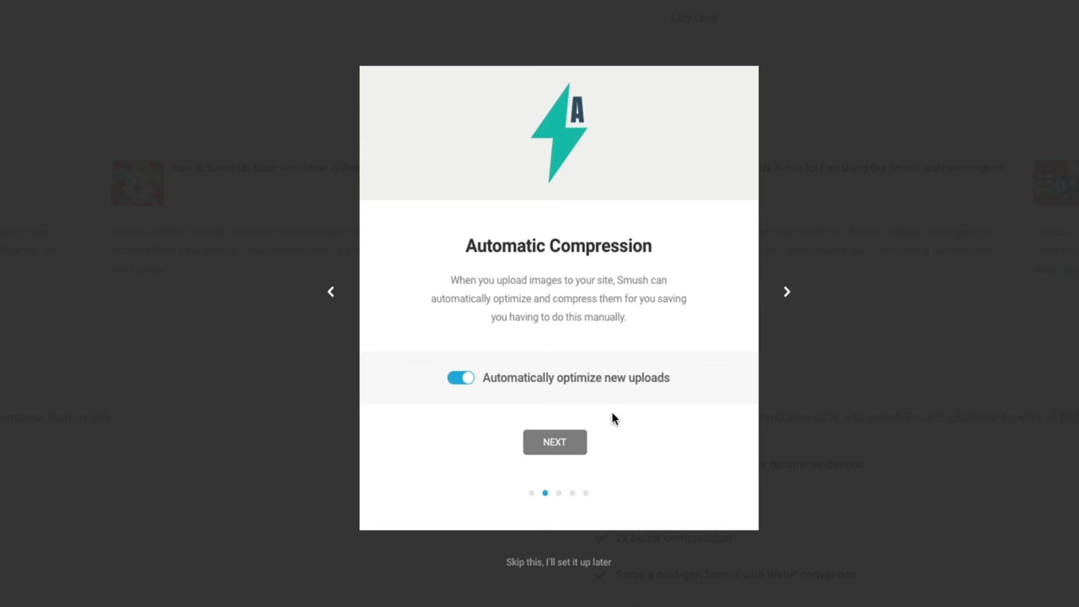
pyautogui.click(555, 444)
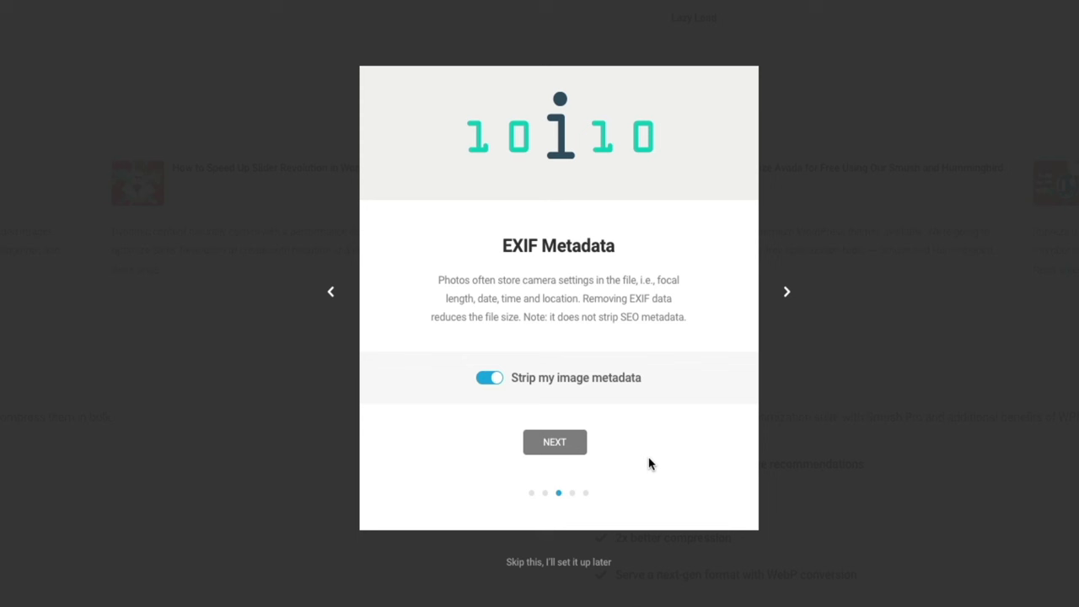
pyautogui.click(552, 455)
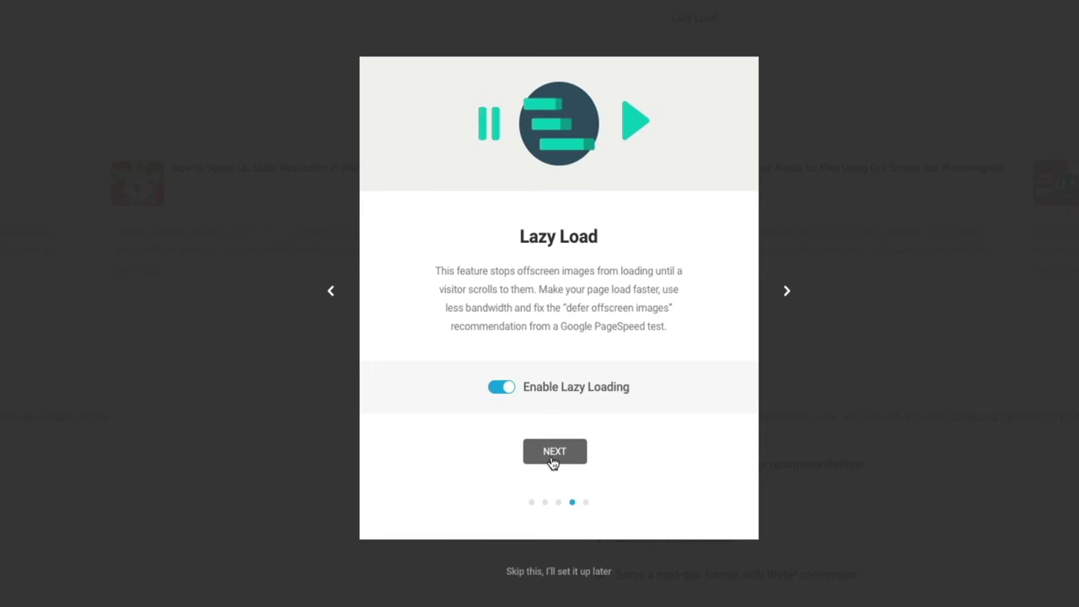
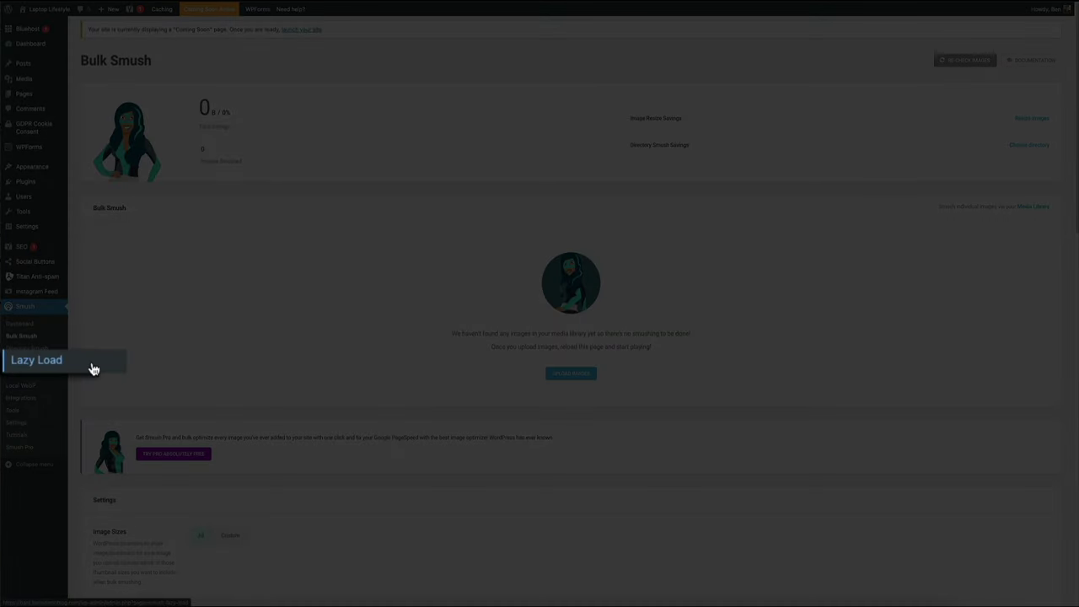
# - Open Smush's Lazy Load settings and scroll through its options
pyautogui.click(47, 362)
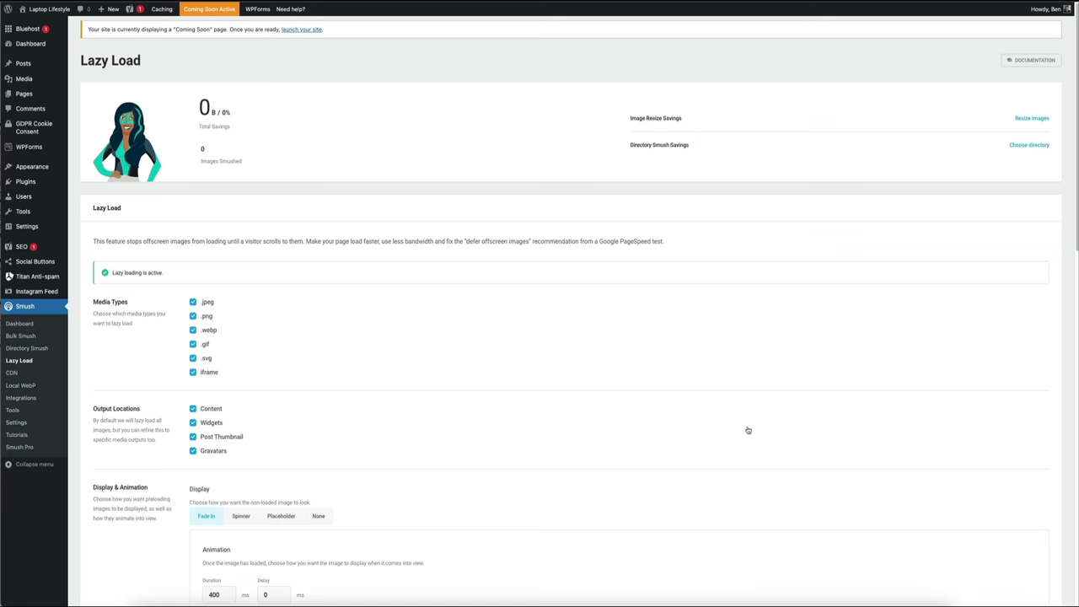
pyautogui.scroll(-7, 748, 430)
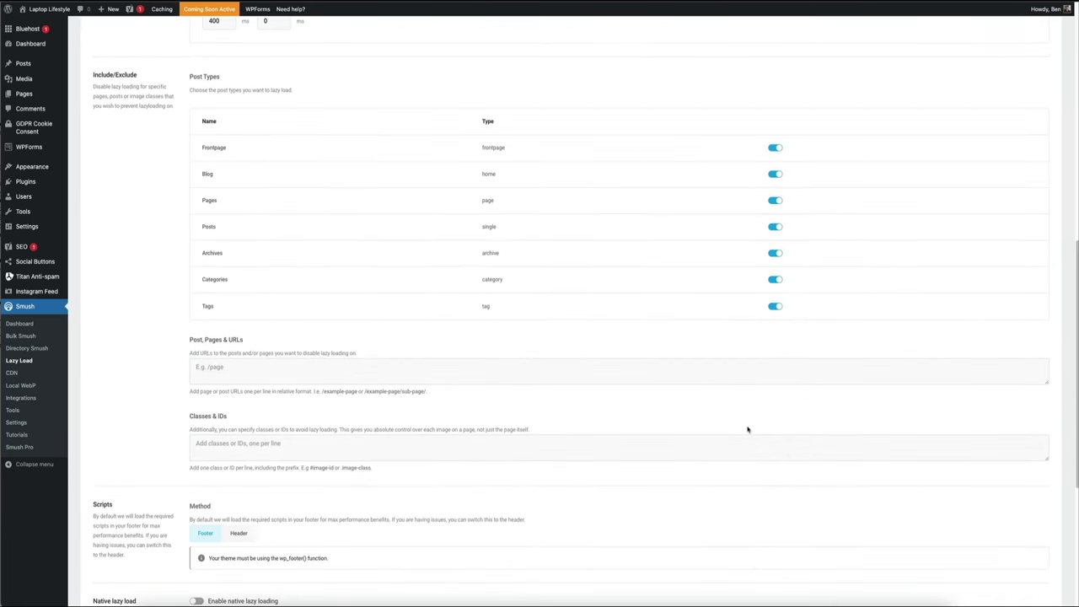
pyautogui.scroll(-3, 748, 430)
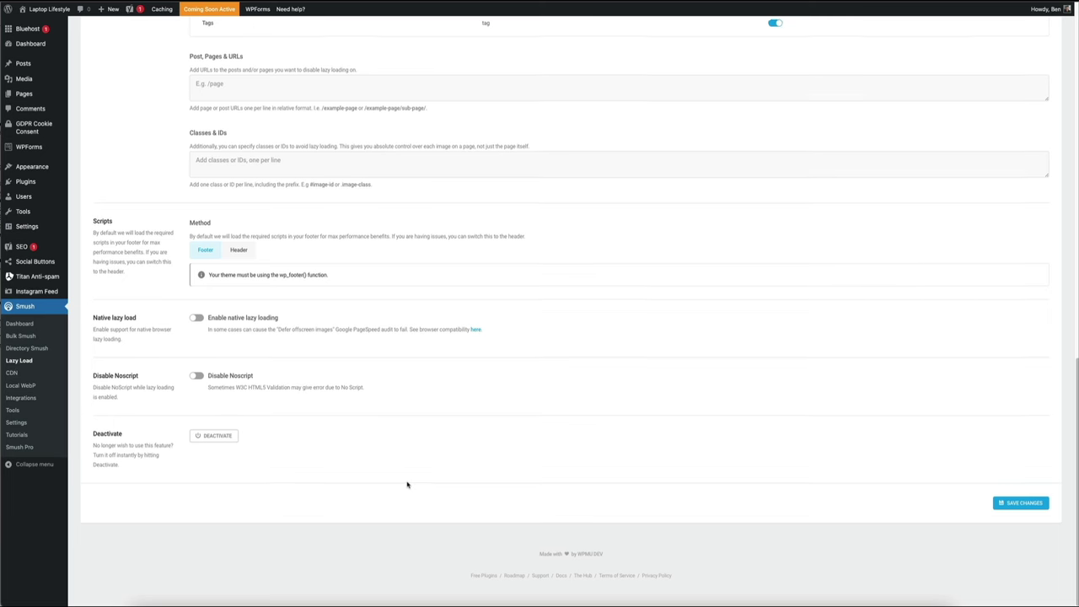
pyautogui.scroll(20, 407, 485)
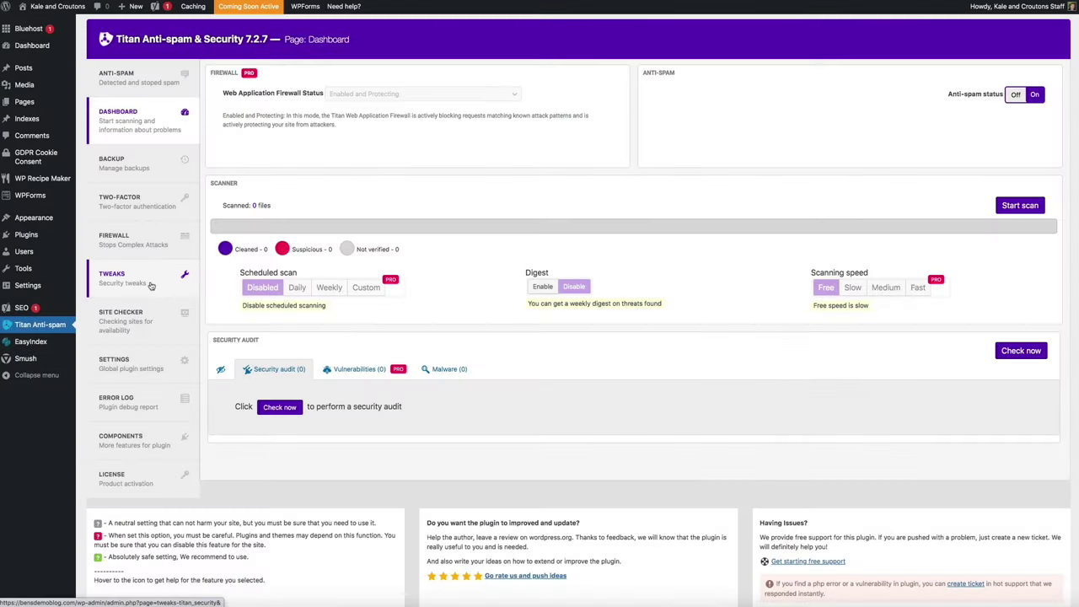
# - On Titan's Tweaks page, turn on Hide author login, Hide errors, Remove meta generator and both Remove Version options
pyautogui.click(151, 286)
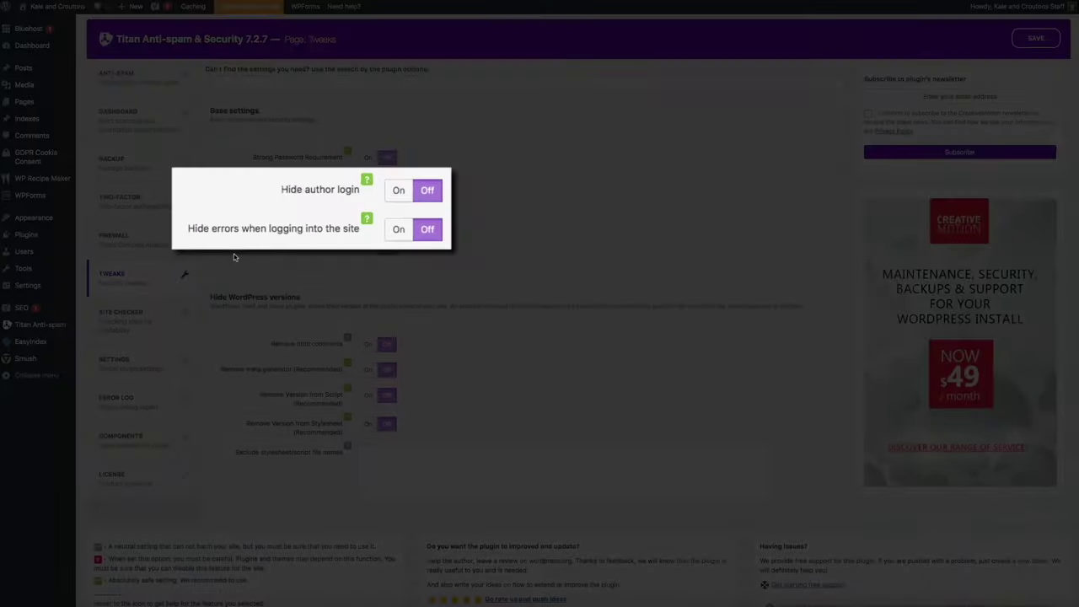
pyautogui.click(399, 192)
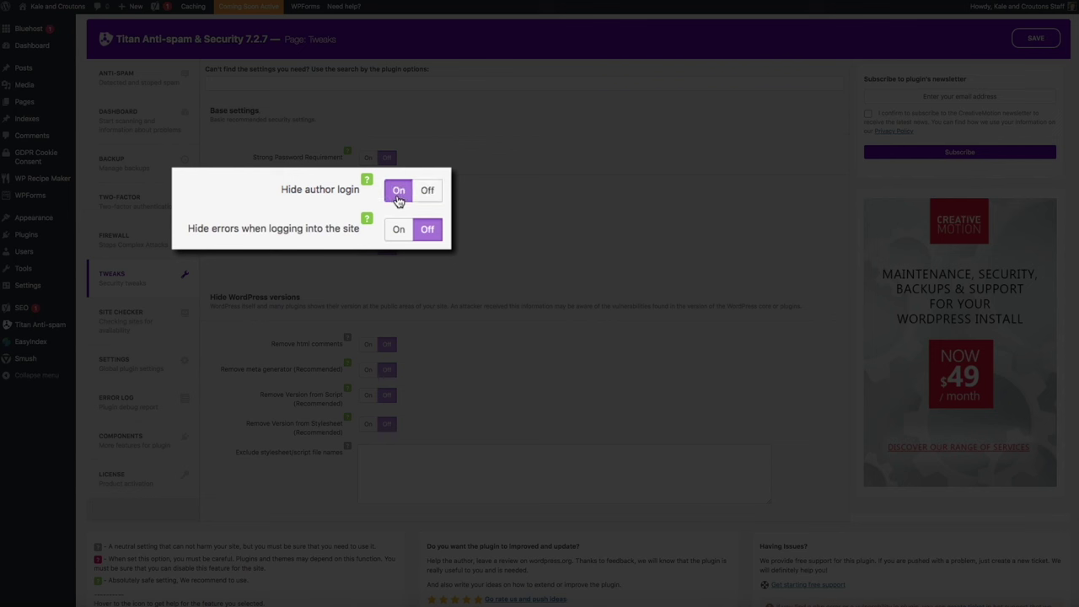
pyautogui.click(399, 239)
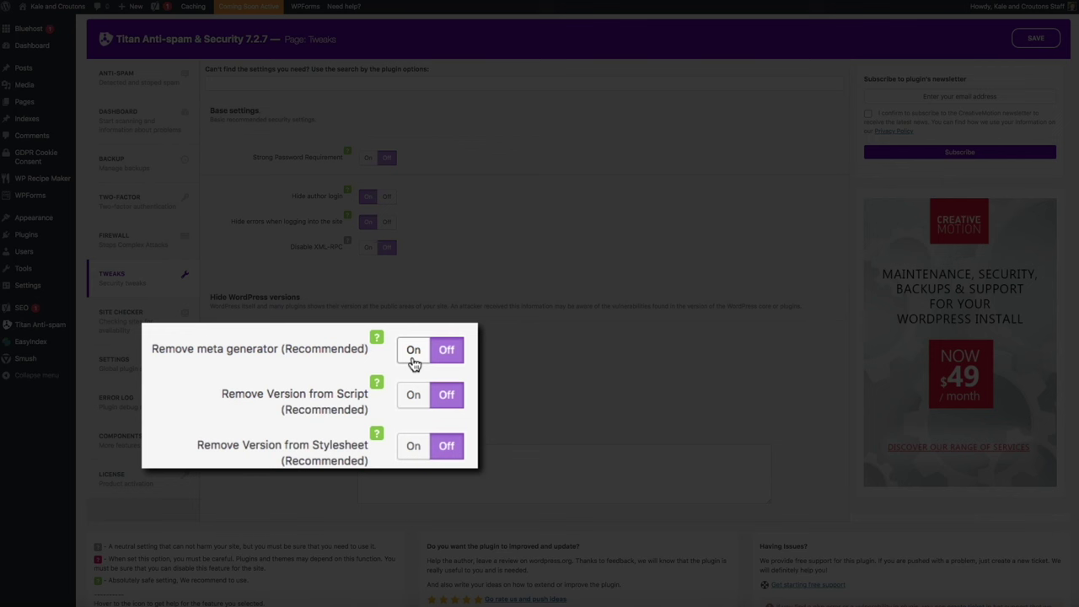
pyautogui.click(412, 360)
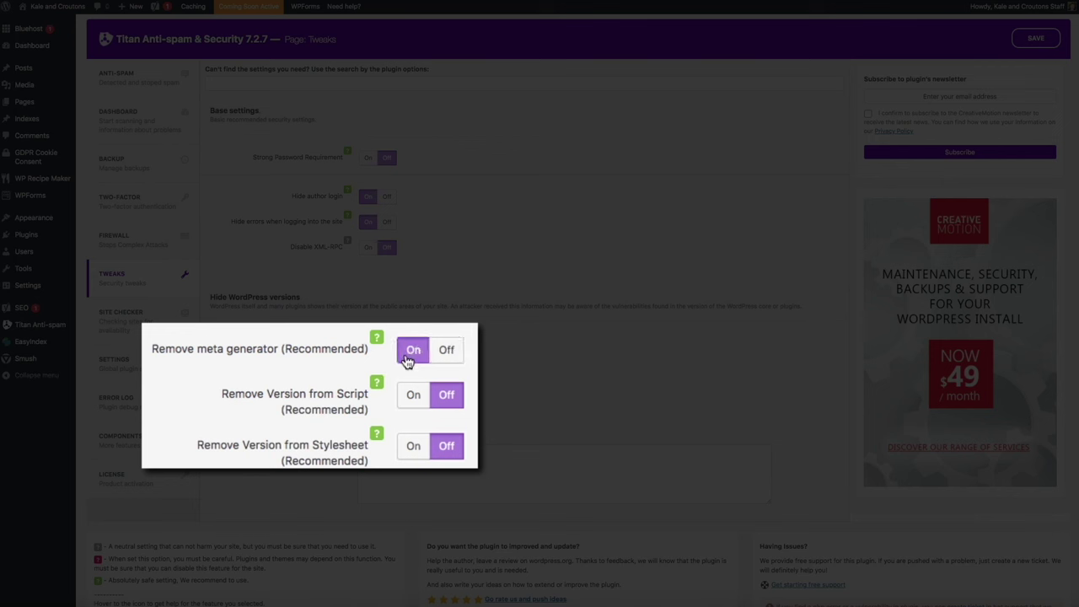
pyautogui.click(411, 396)
pyautogui.click(412, 456)
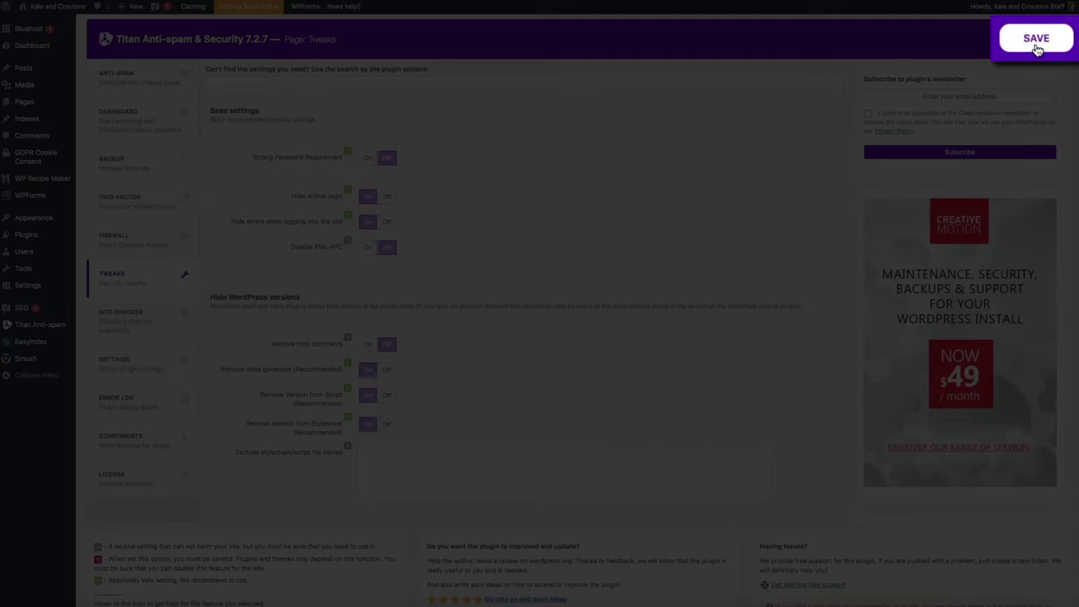
# - Save the Titan security tweaks with the SAVE button
pyautogui.click(1037, 44)
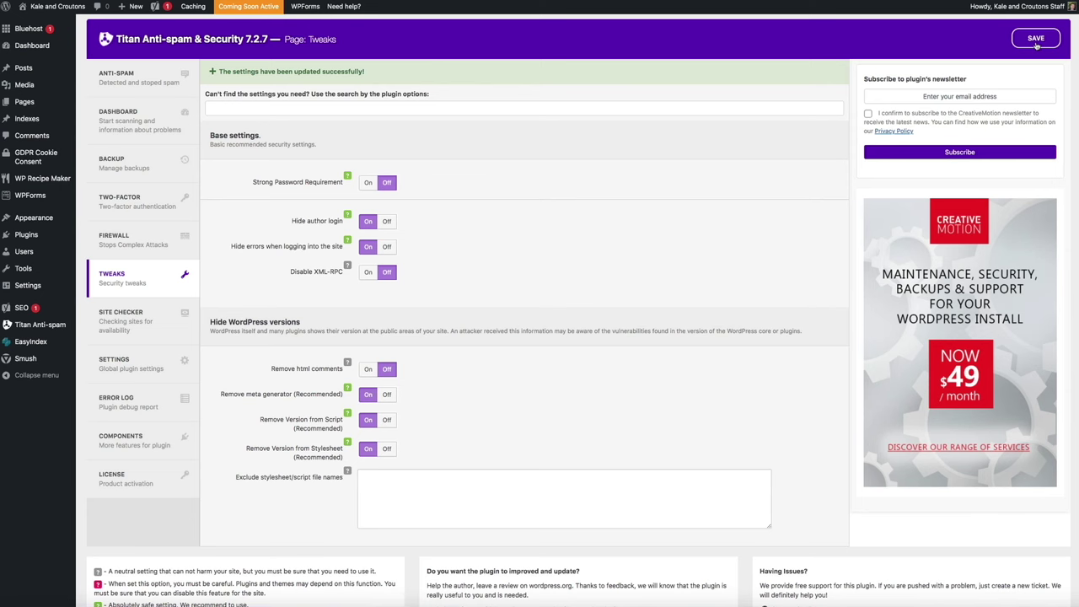
pyautogui.moveTo(55, 238)
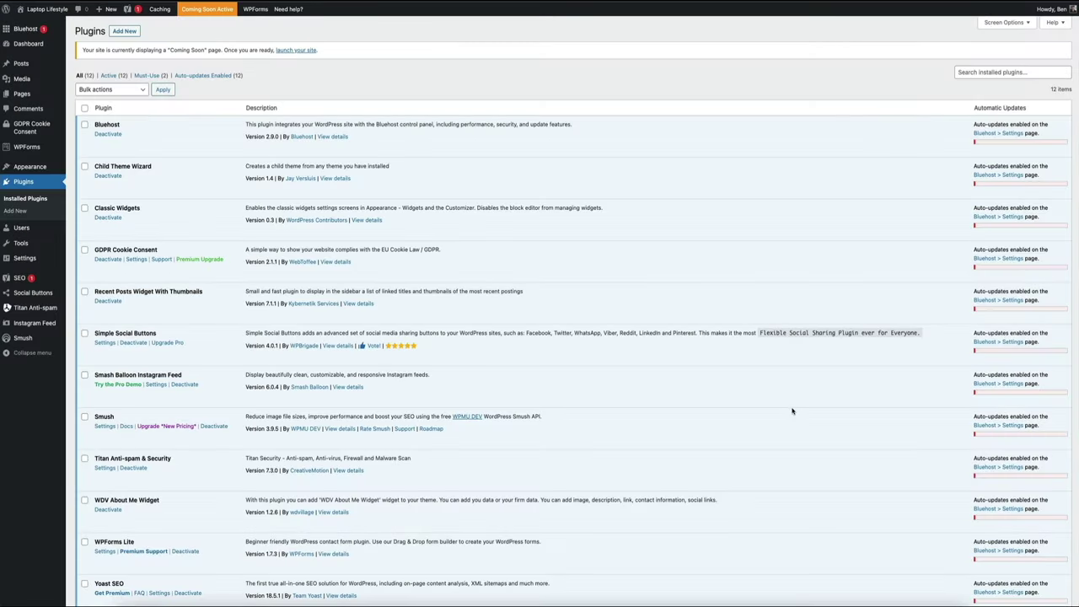
# - Scroll the plugins list down to Yoast SEO and open its Settings link
pyautogui.scroll(-2, 792, 410)
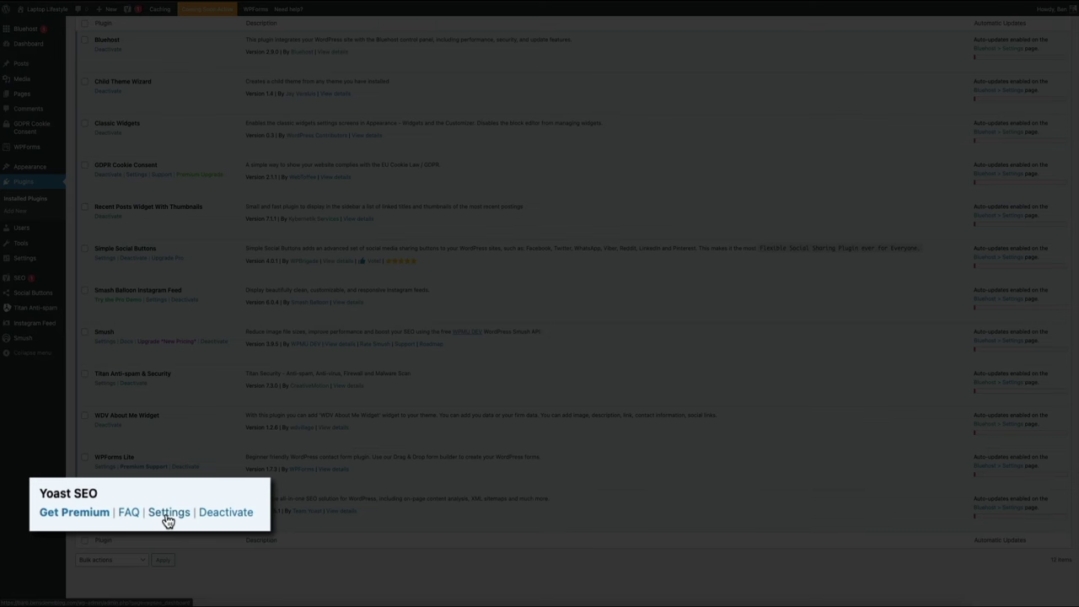
pyautogui.click(168, 516)
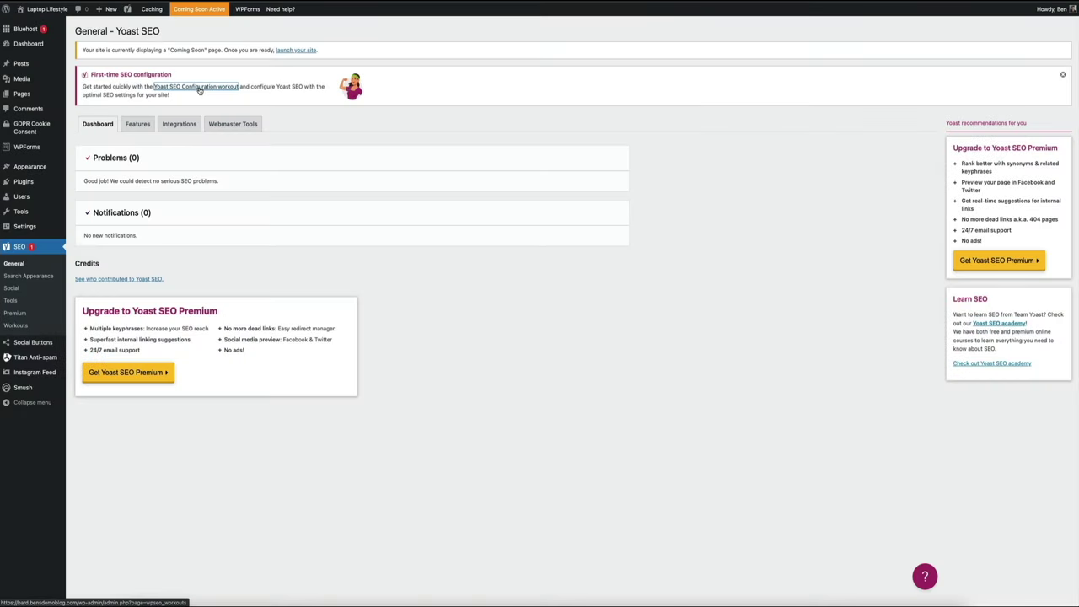
# - Start the Yoast configuration workout, run SEO data optimization, and continue to Site representation
pyautogui.click(200, 88)
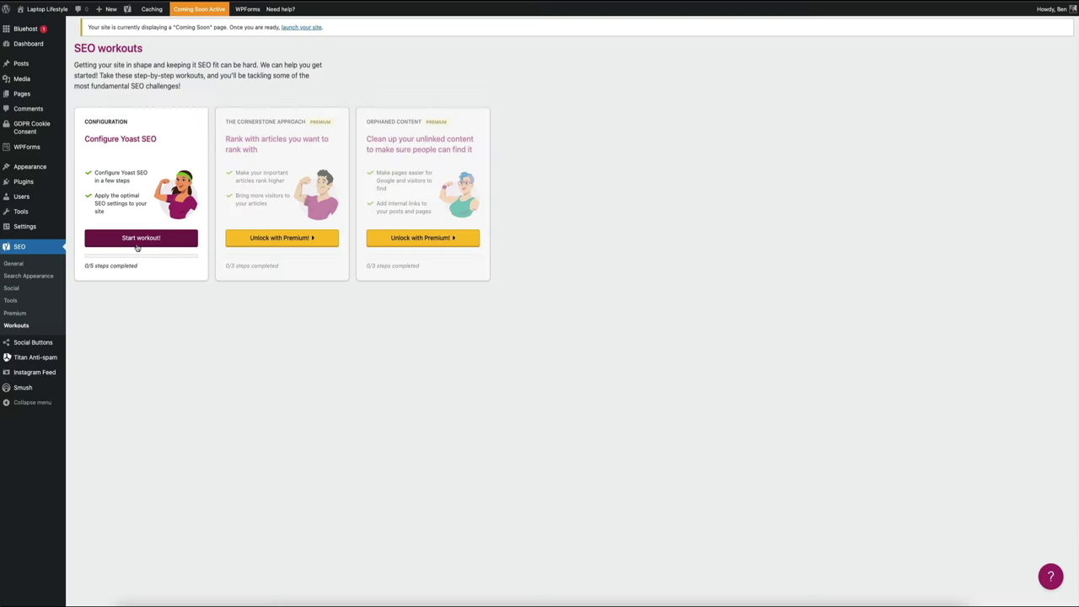
pyautogui.click(137, 246)
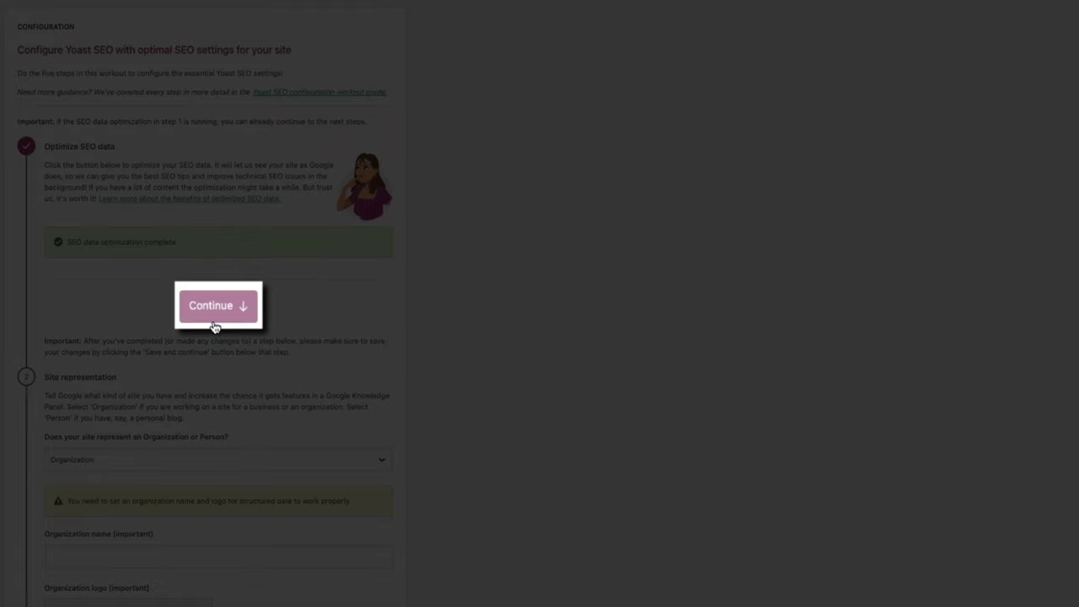
pyautogui.click(214, 327)
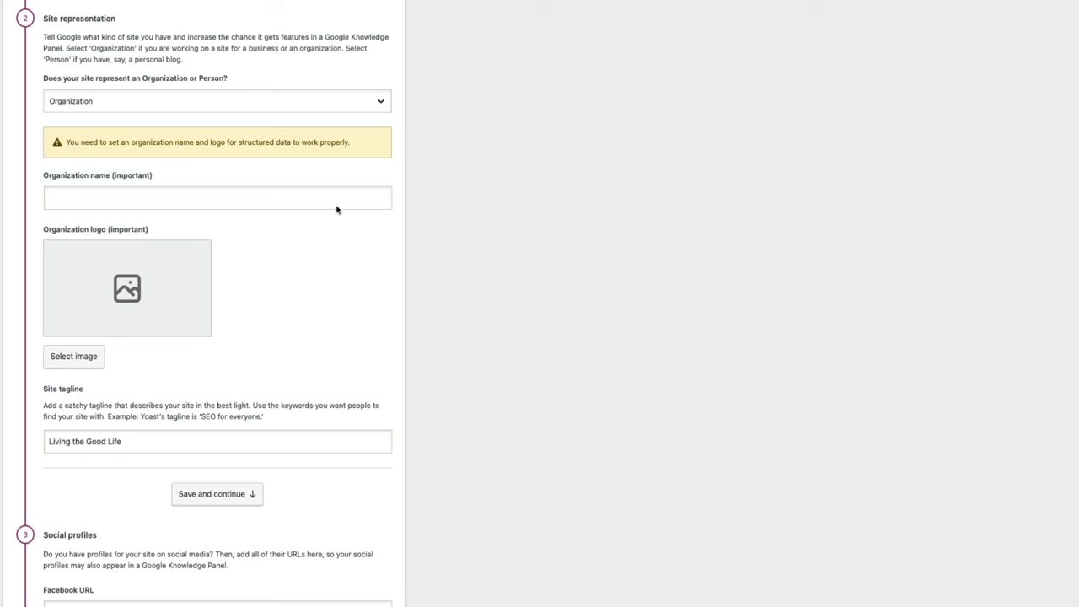
# - Set the site to represent a Person, keep the tagline 'Living the Good Life', and save
pyautogui.click(381, 103)
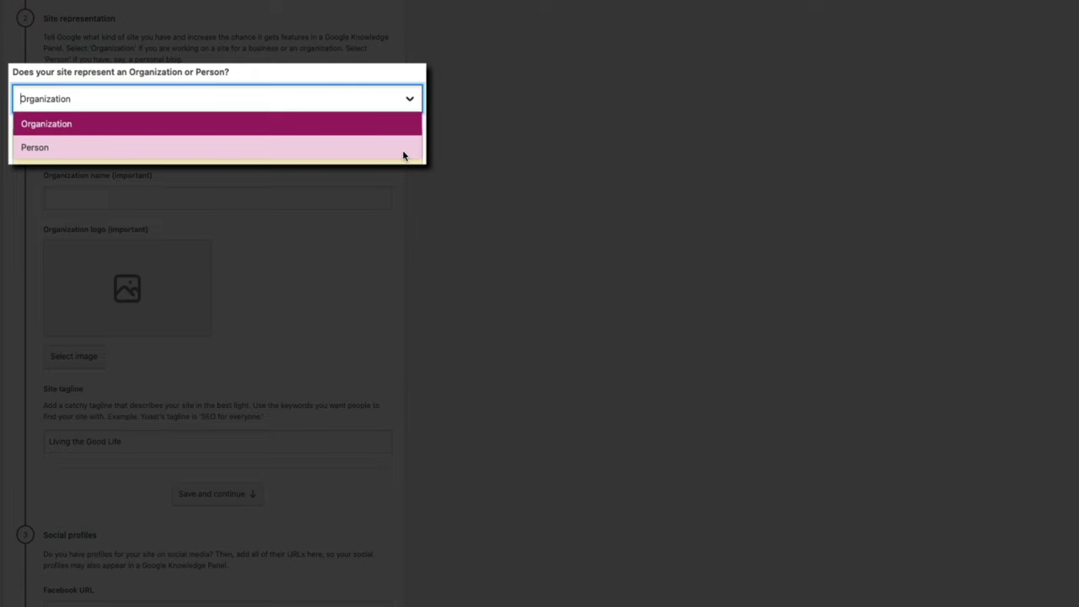
pyautogui.click(402, 149)
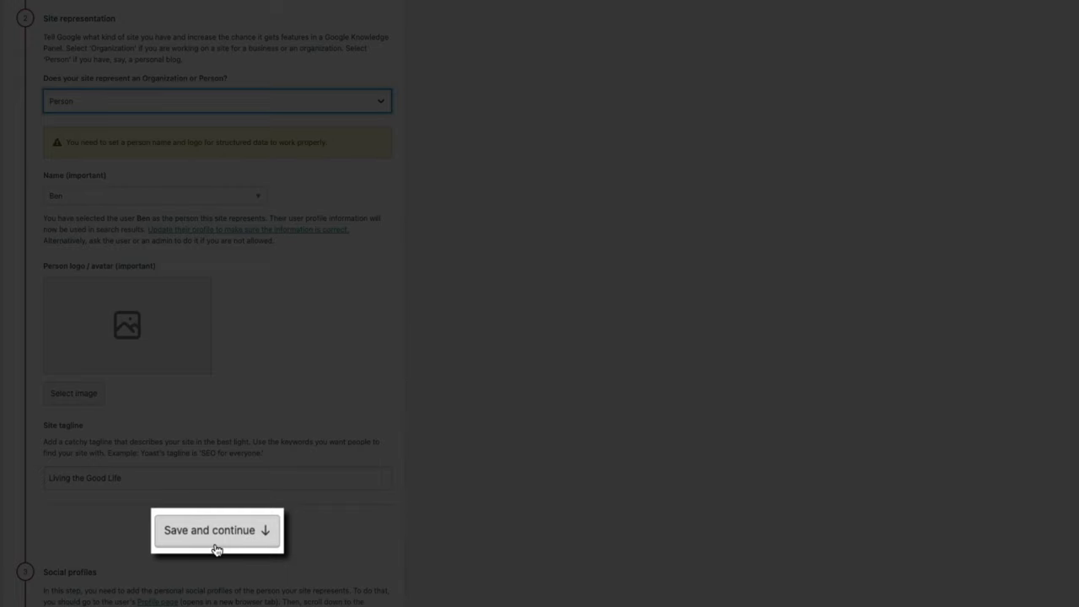
pyautogui.click(215, 544)
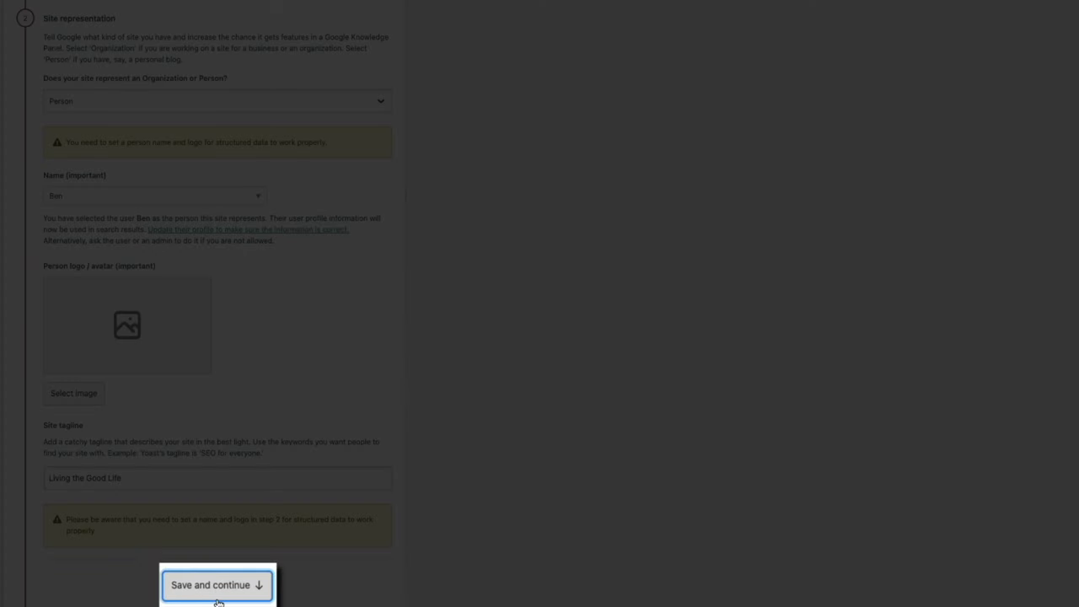
pyautogui.click(217, 590)
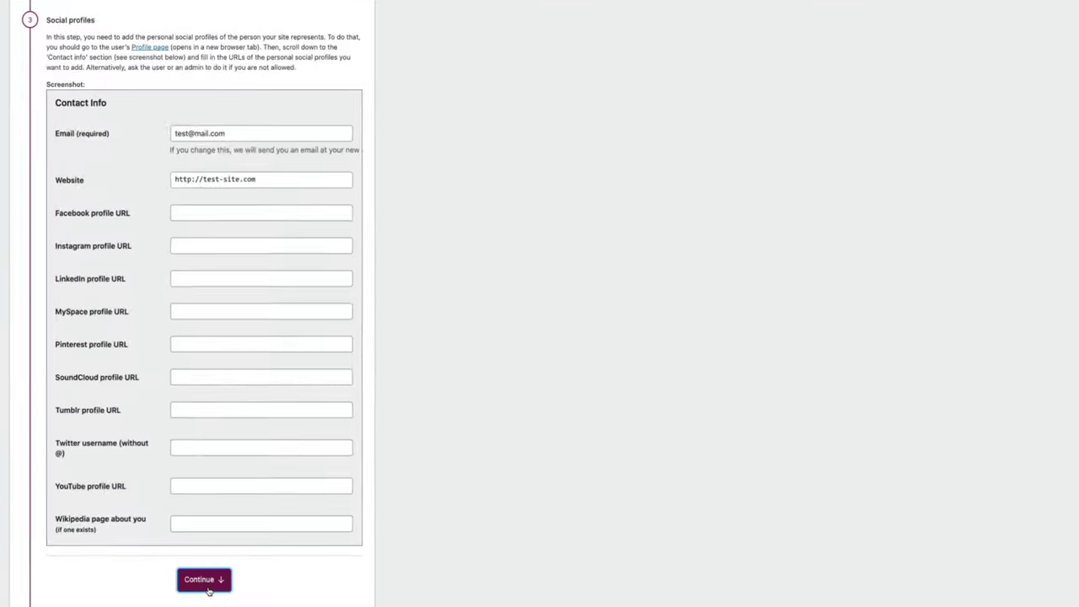
# - Continue past the Social profiles step without adding profiles
pyautogui.click(203, 597)
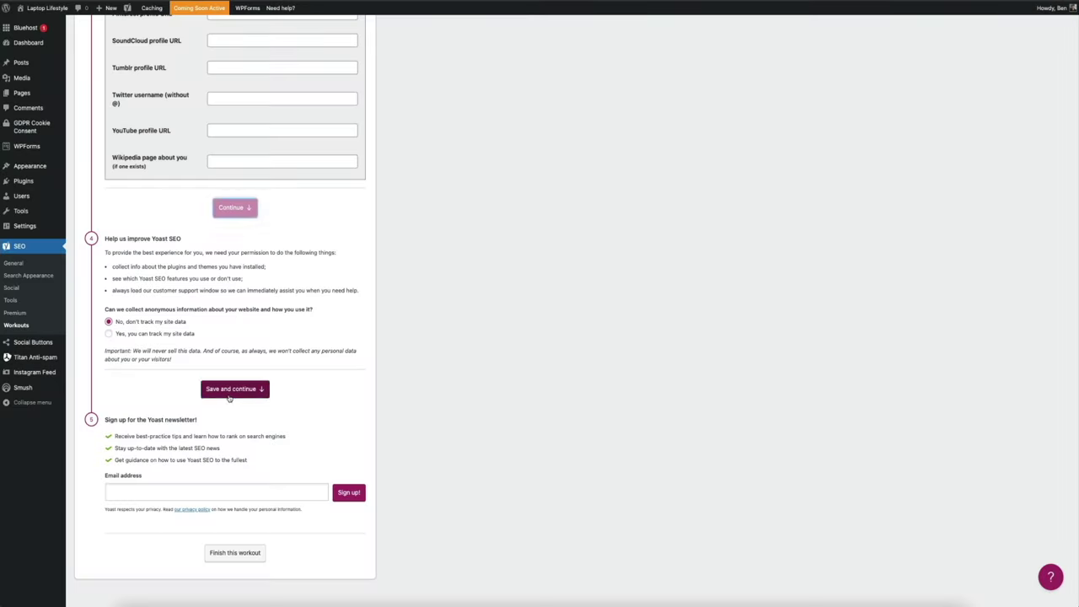
# - Save the 'No, don't track my site data' choice and continue
pyautogui.click(228, 393)
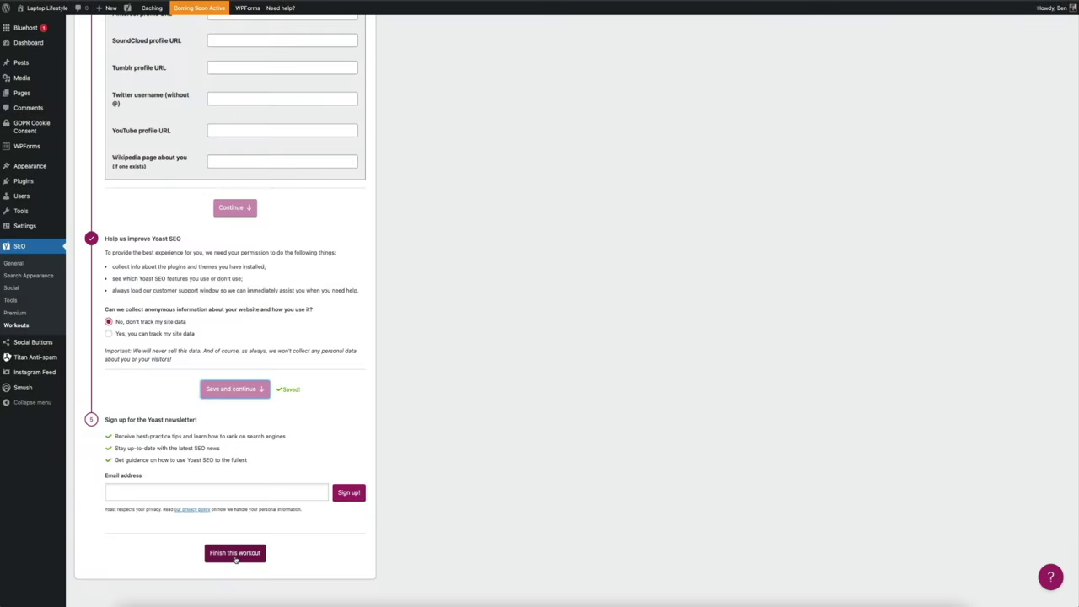
# - Finish the Yoast workout and scroll back up to review the completed steps
pyautogui.click(235, 553)
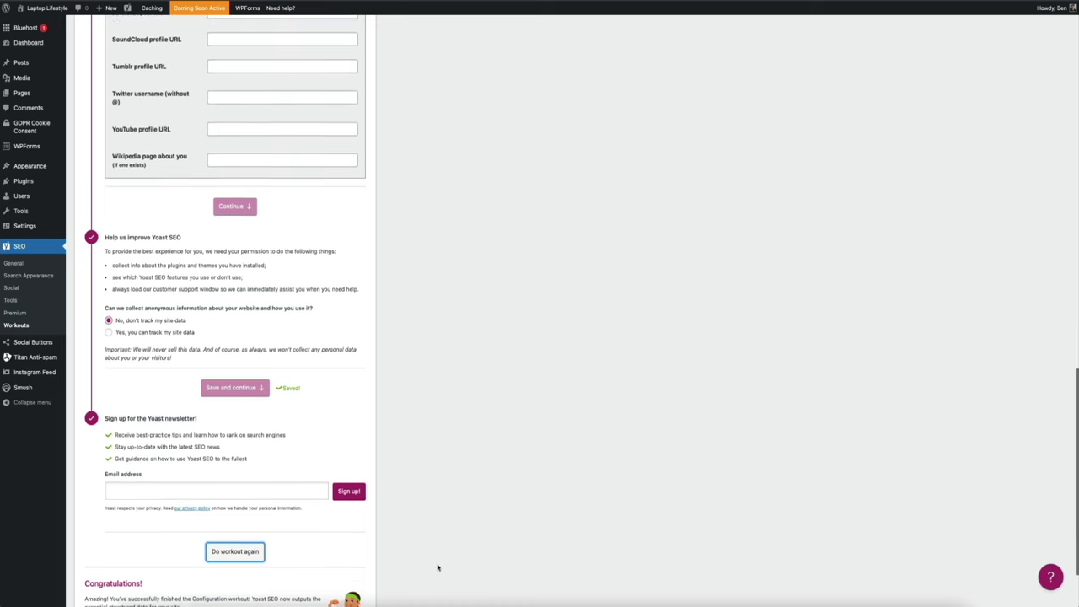
pyautogui.scroll(-2, 438, 567)
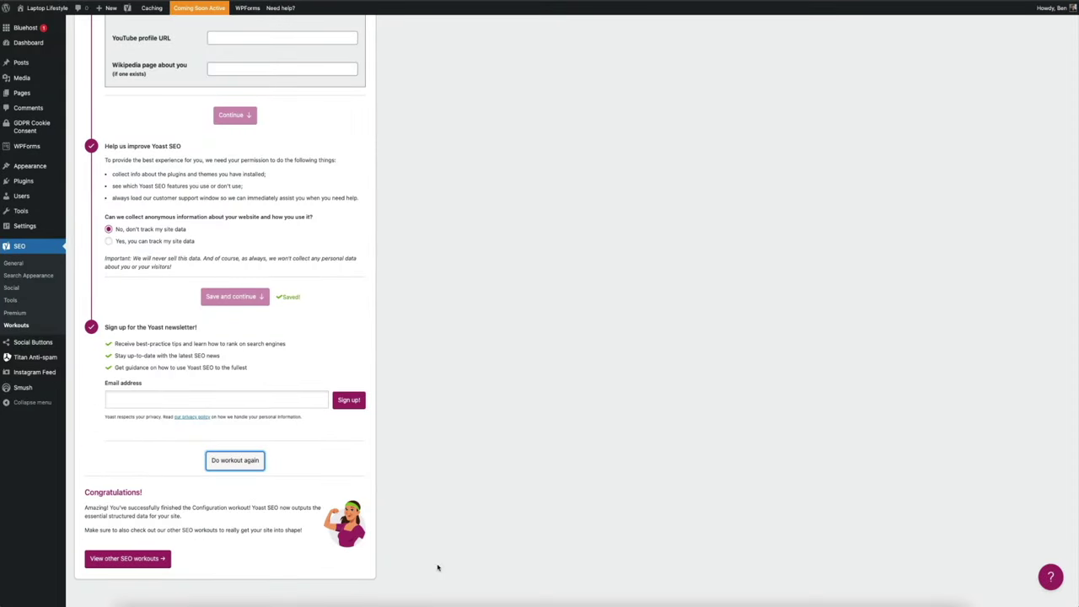
pyautogui.scroll(5, 439, 329)
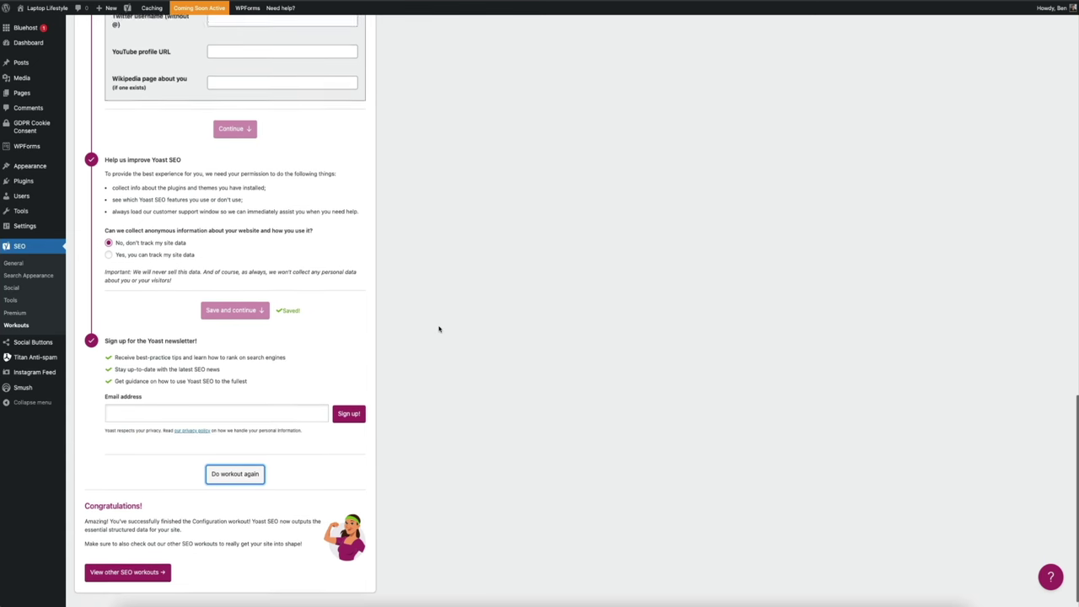
pyautogui.scroll(3, 440, 329)
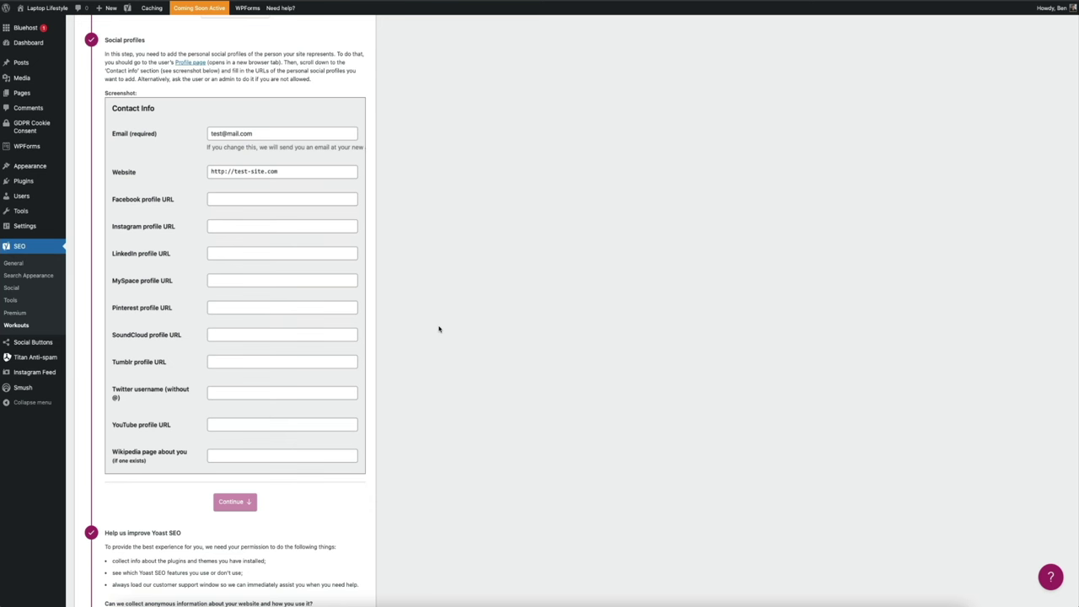
pyautogui.moveTo(42, 199)
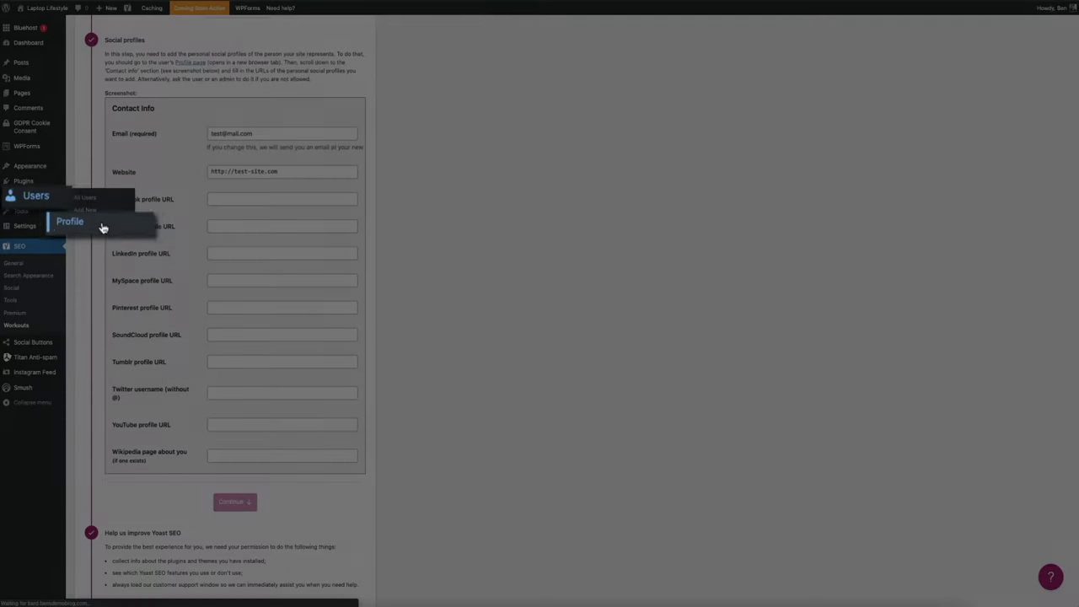
# - Open the user Profile page and scroll through Contact Info to the Yoast SEO fields
pyautogui.click(104, 225)
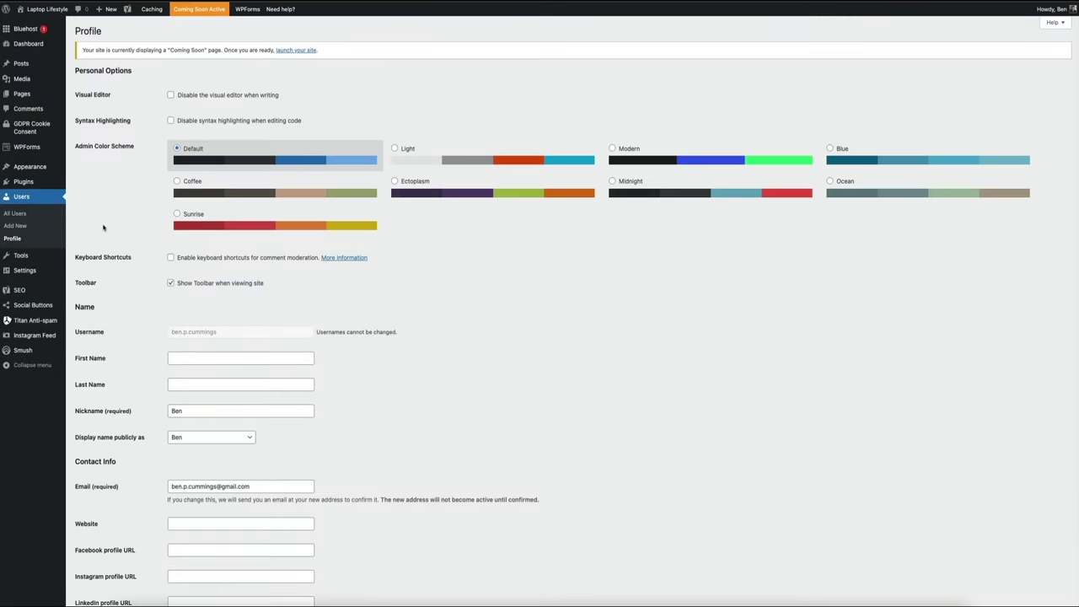
pyautogui.scroll(-5, 592, 428)
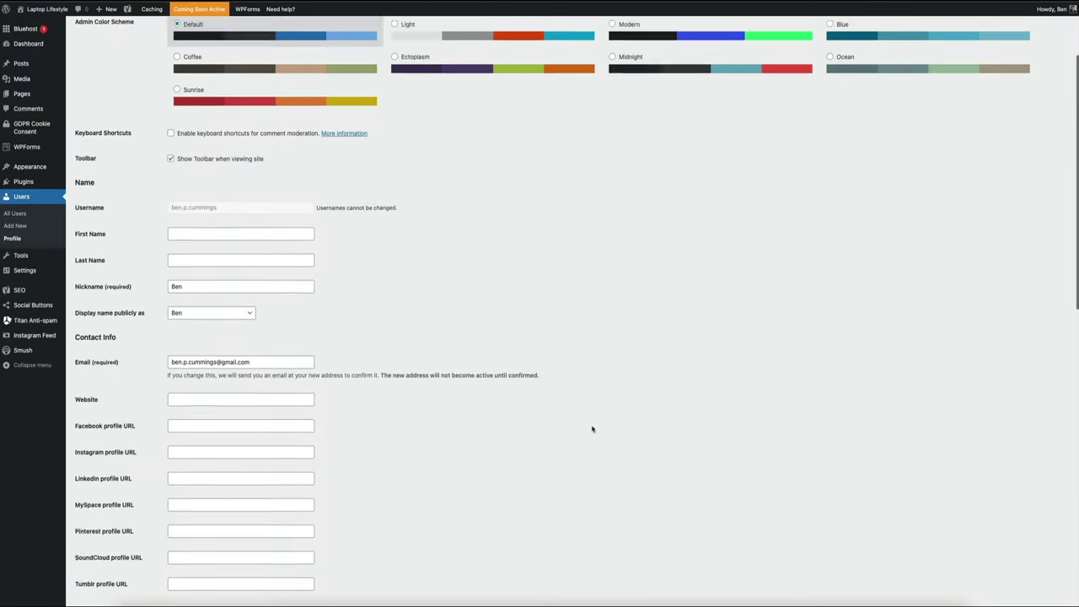
pyautogui.scroll(-3, 592, 429)
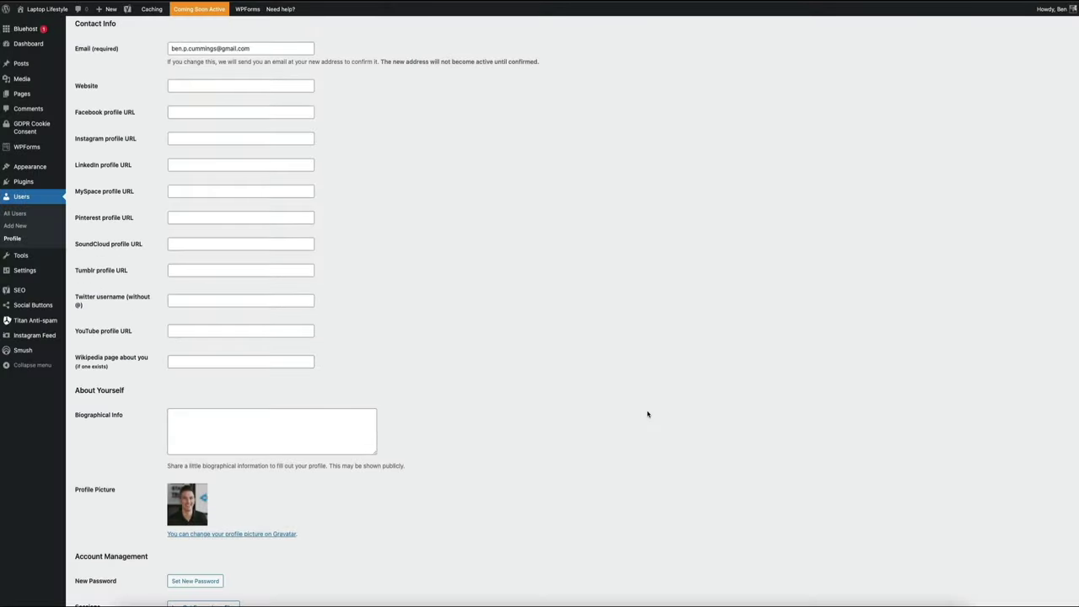
pyautogui.scroll(-5, 648, 416)
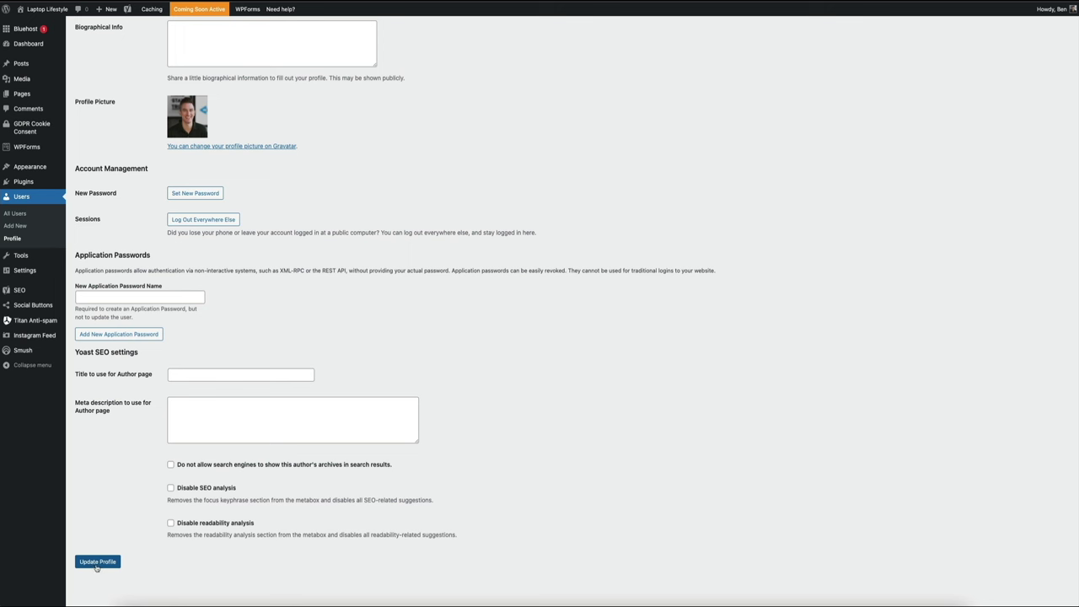
# - Save the changes on the Profile page with Update Profile
pyautogui.click(97, 564)
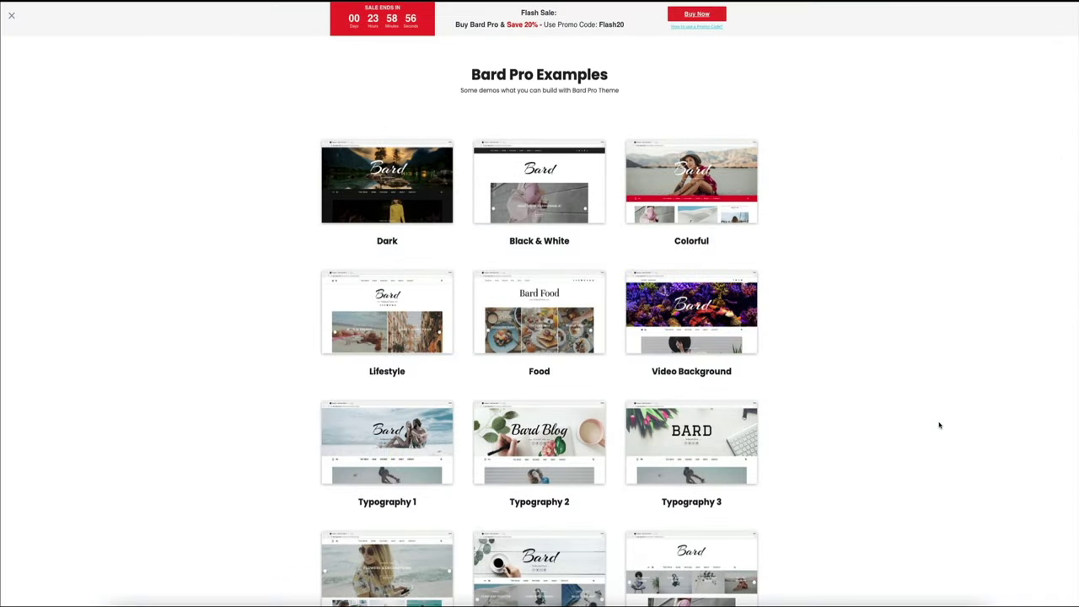
# - Scroll through the Bard Pro demo designs, including Dark, Lifestyle, Food and Typography
pyautogui.scroll(-1, 940, 425)
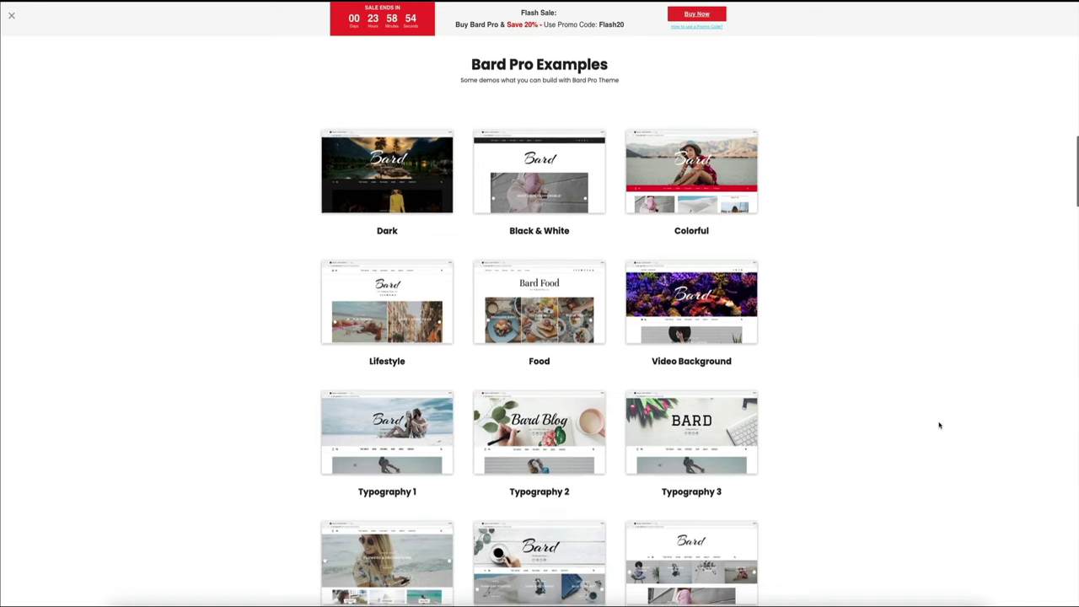
pyautogui.scroll(-2, 940, 425)
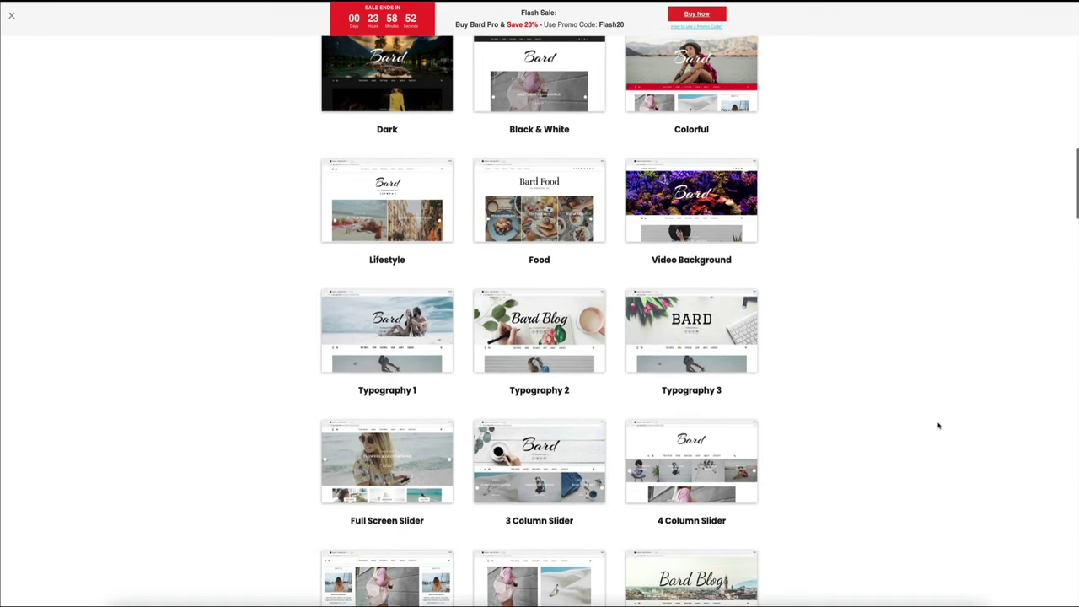
pyautogui.scroll(-4, 939, 426)
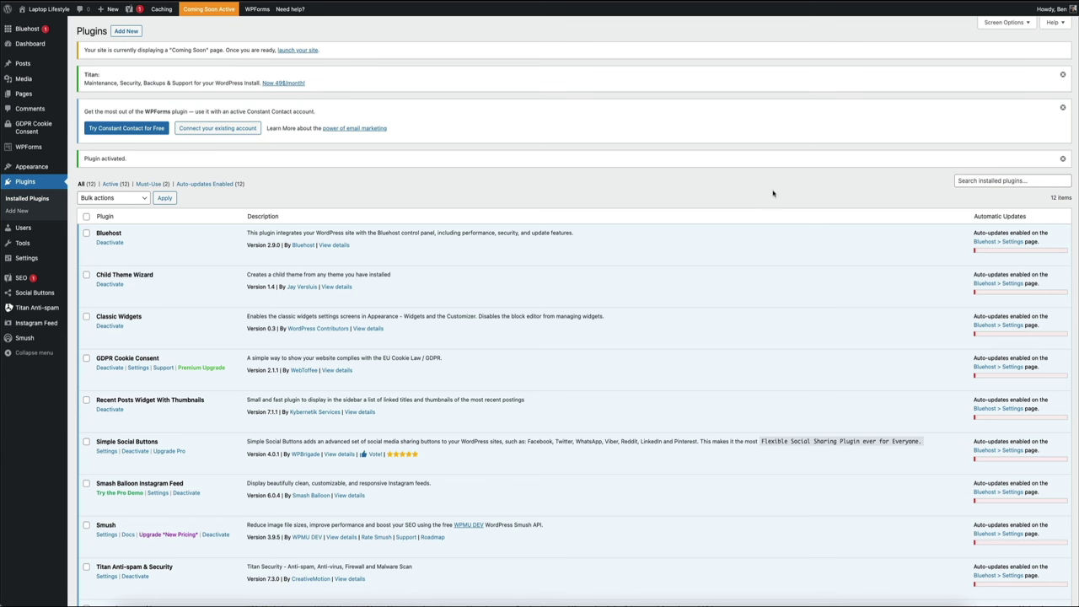
# - Go to Appearance > Themes and dismiss the WPForms and Titan maintenance notices
pyautogui.moveTo(37, 168)
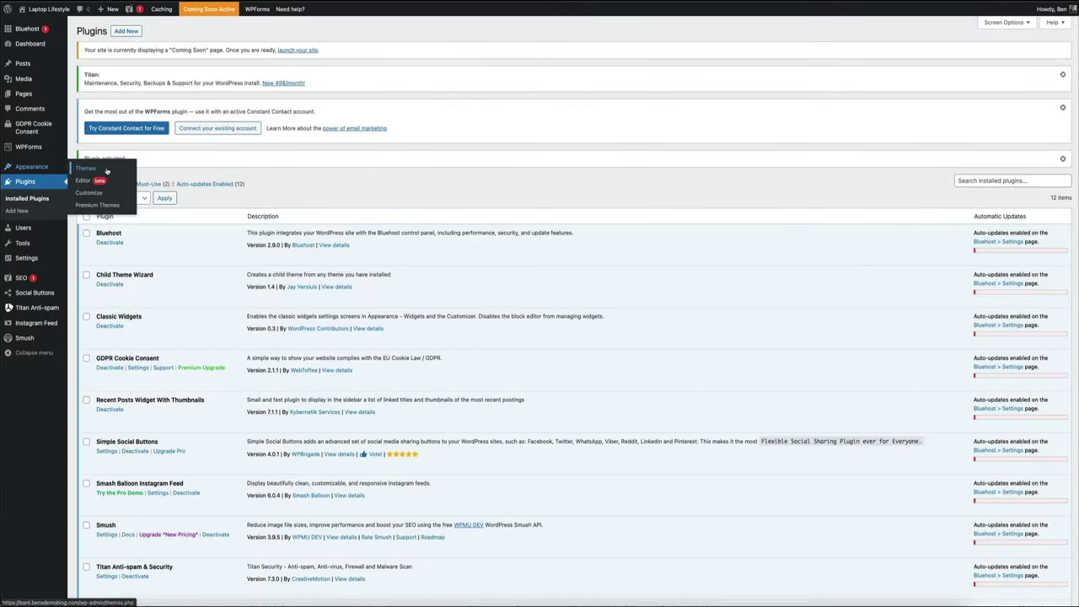
pyautogui.click(88, 166)
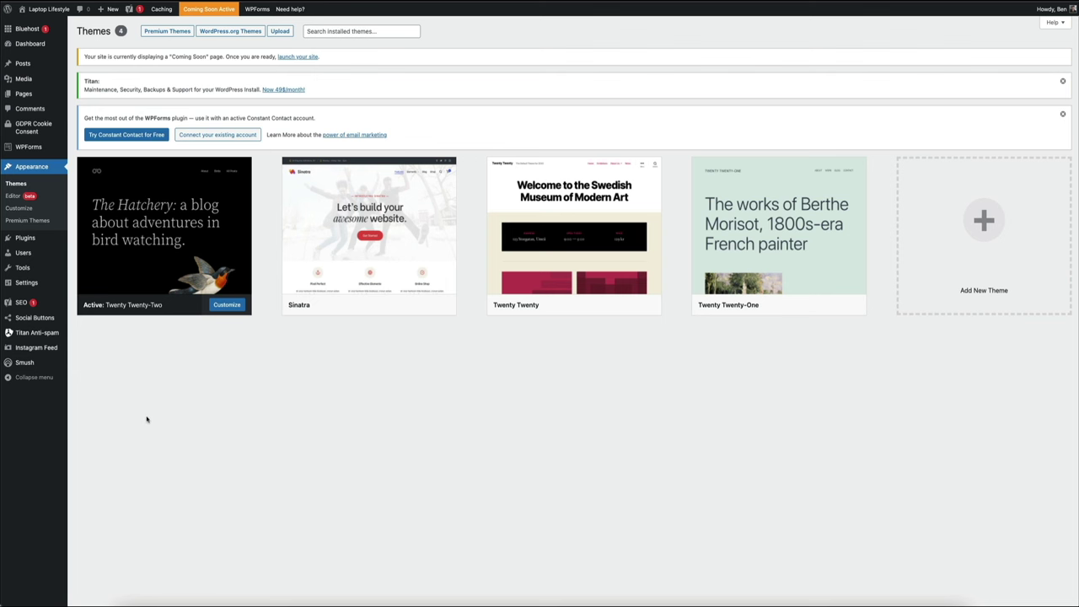
pyautogui.click(1062, 114)
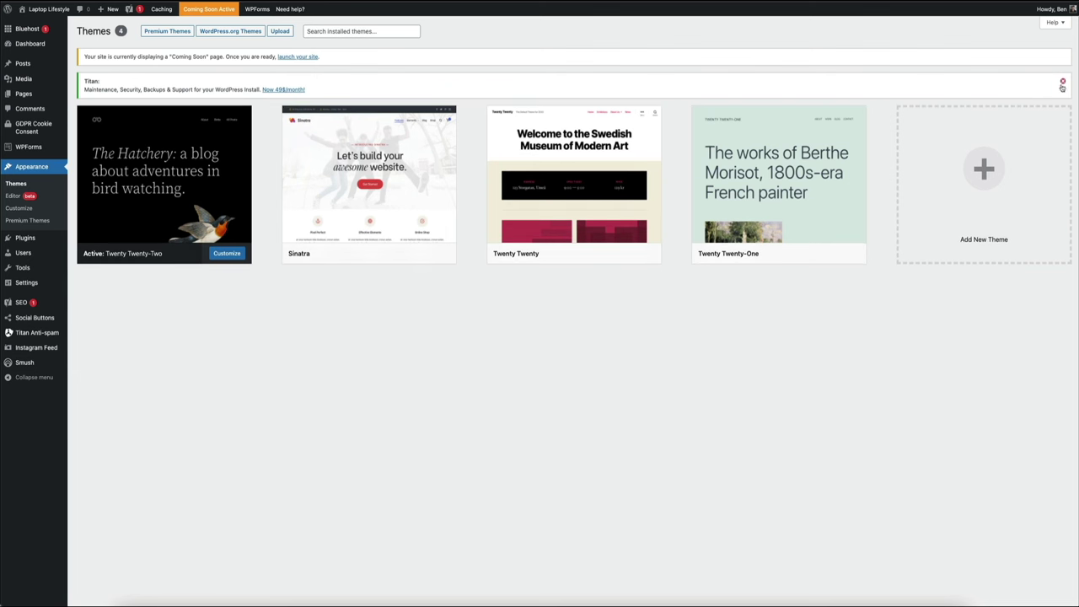
pyautogui.click(1062, 82)
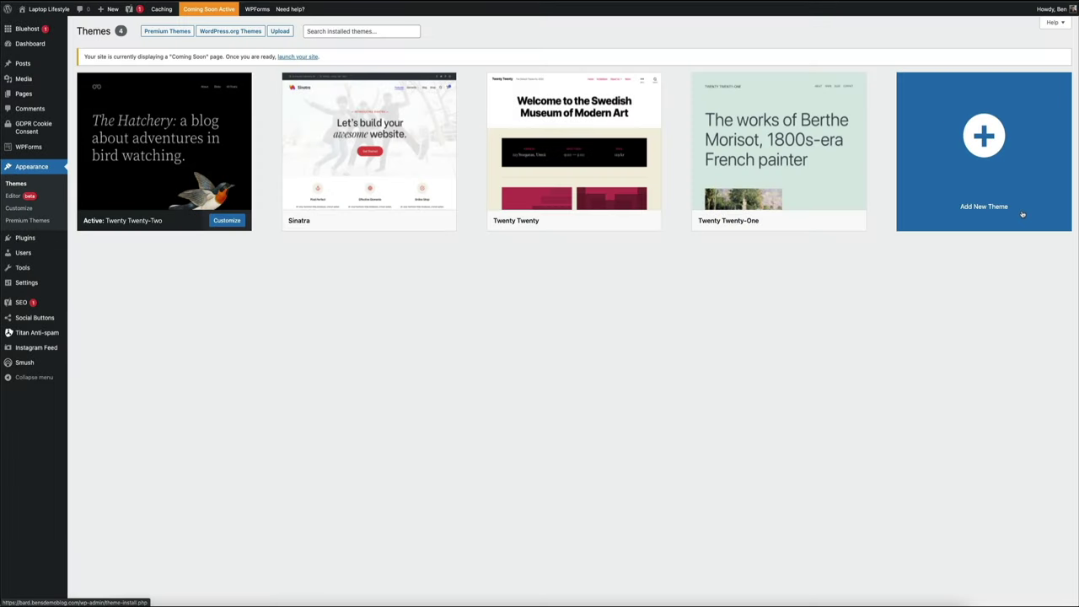
# - Search the theme directory for 'bard' and open the Bard theme's details and preview
pyautogui.click(1023, 215)
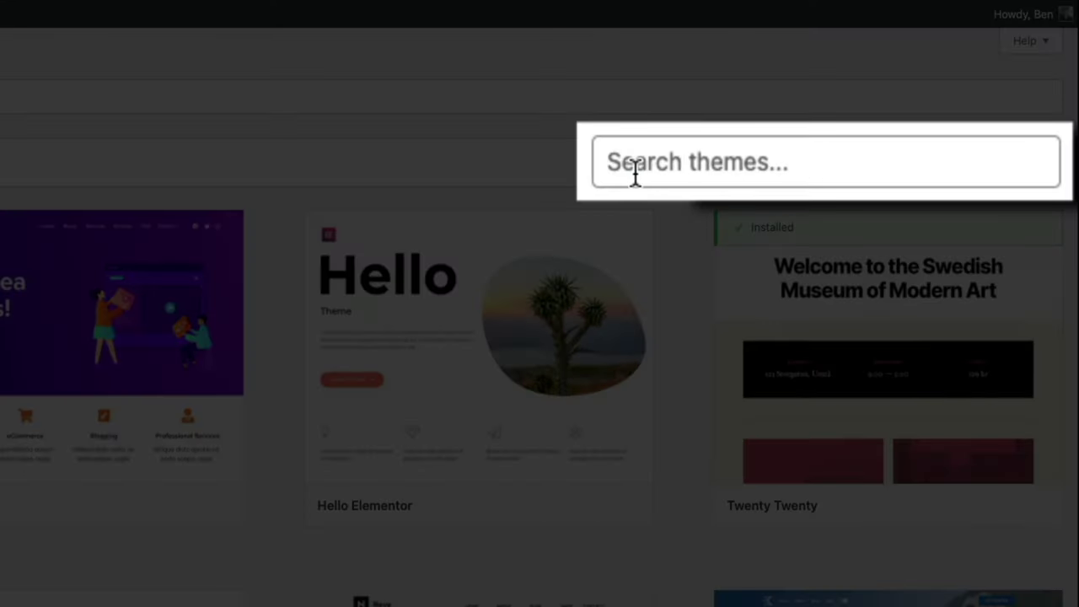
pyautogui.click(842, 163)
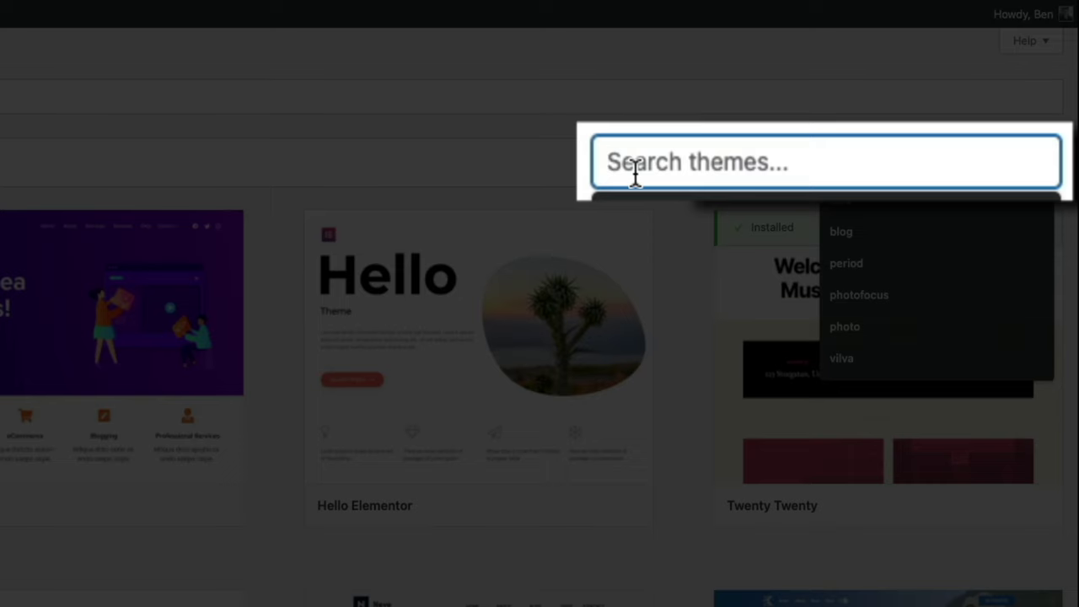
pyautogui.write('bard')
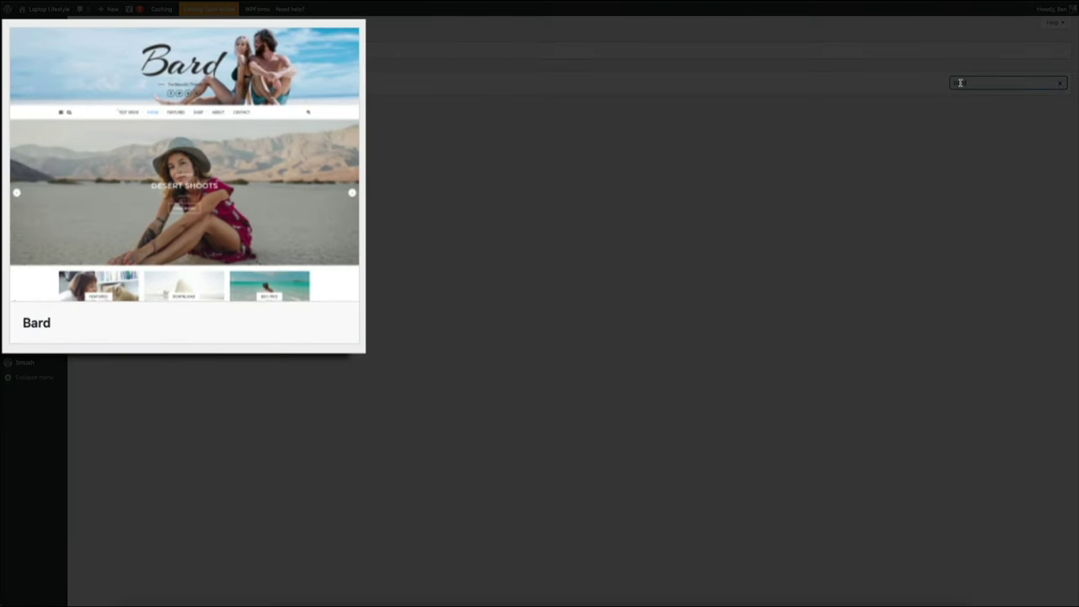
pyautogui.moveTo(275, 176)
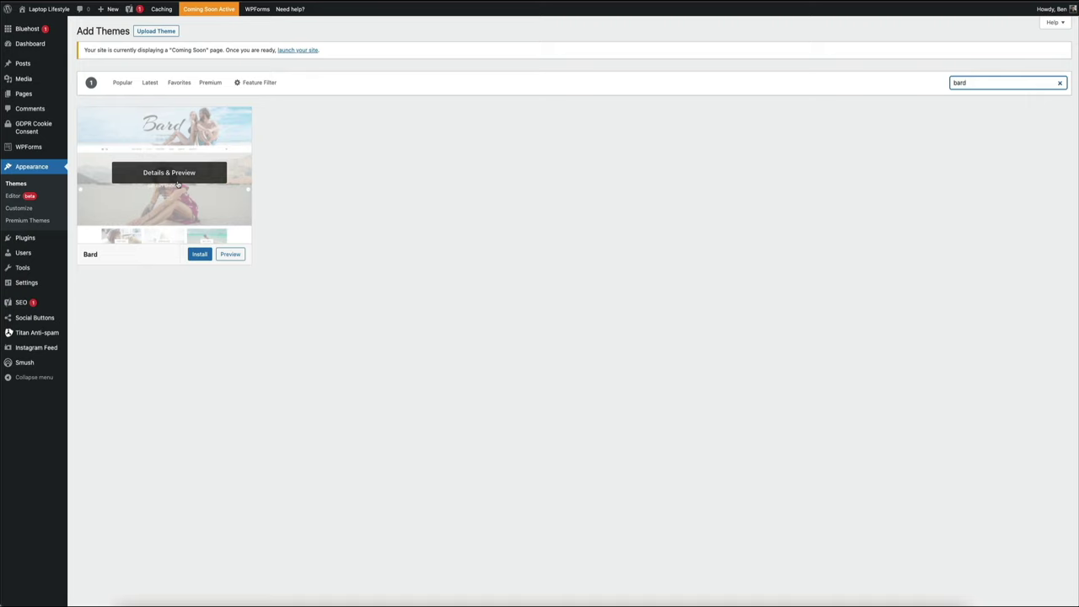
pyautogui.click(177, 184)
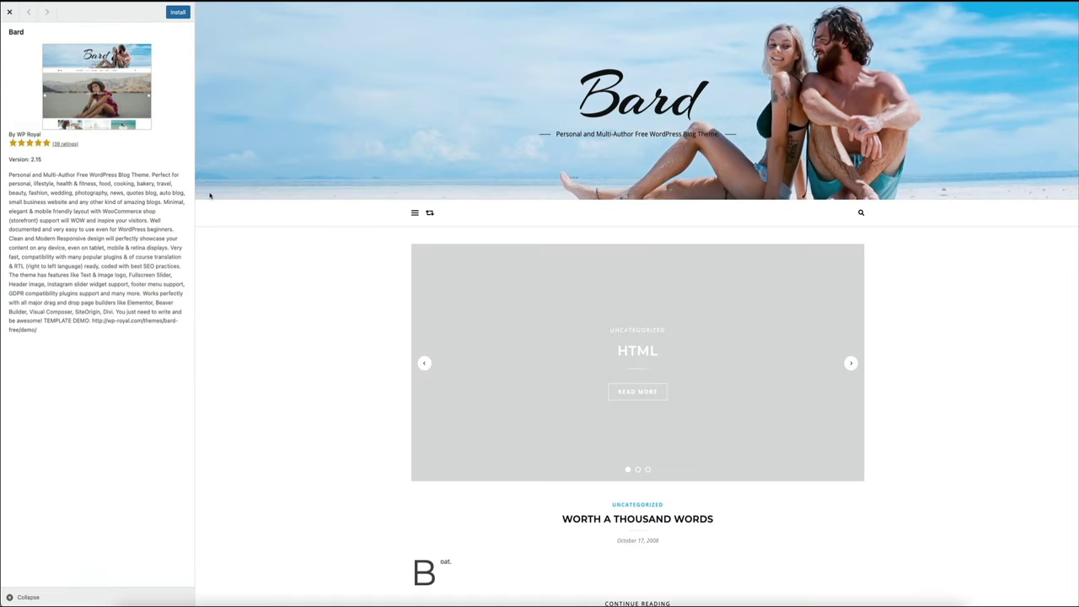
# - Scroll the Bard 2.15 demo past its post slider and sample posts, then back up
pyautogui.scroll(-5, 215, 226)
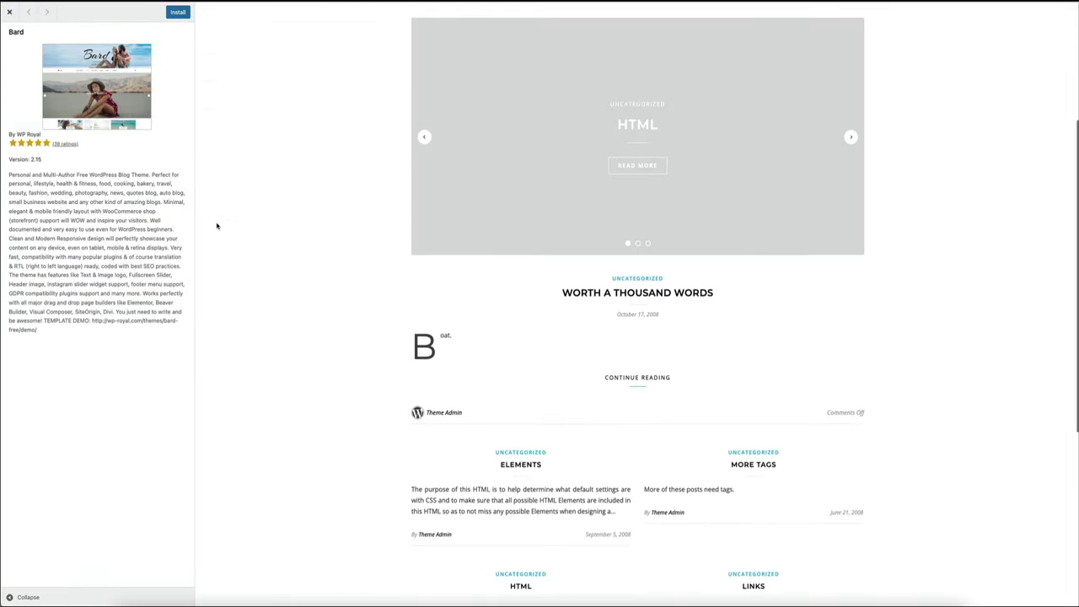
pyautogui.scroll(-3, 215, 226)
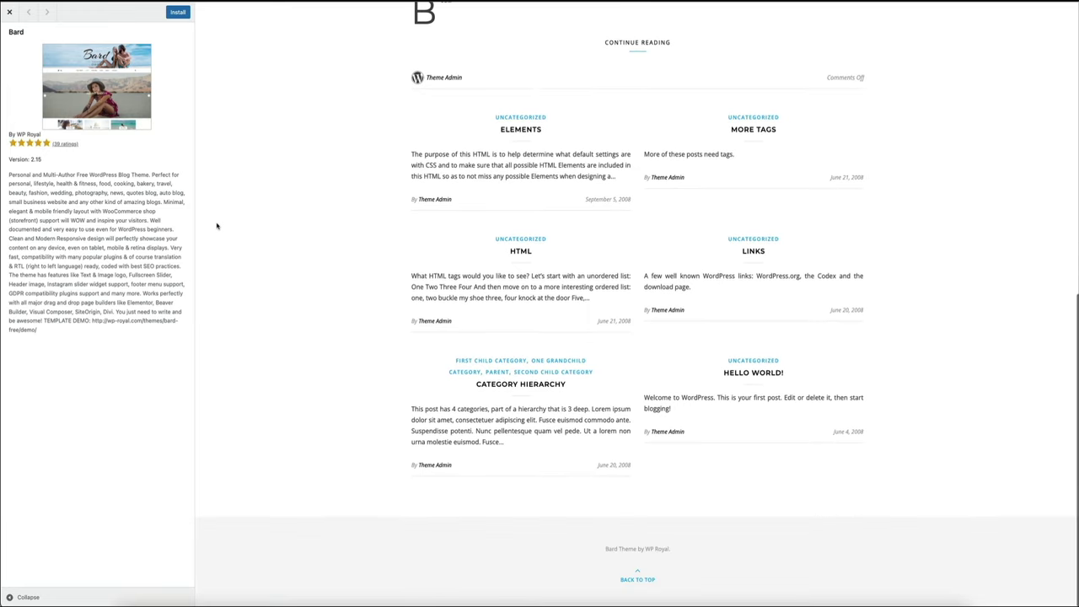
pyautogui.scroll(8, 216, 226)
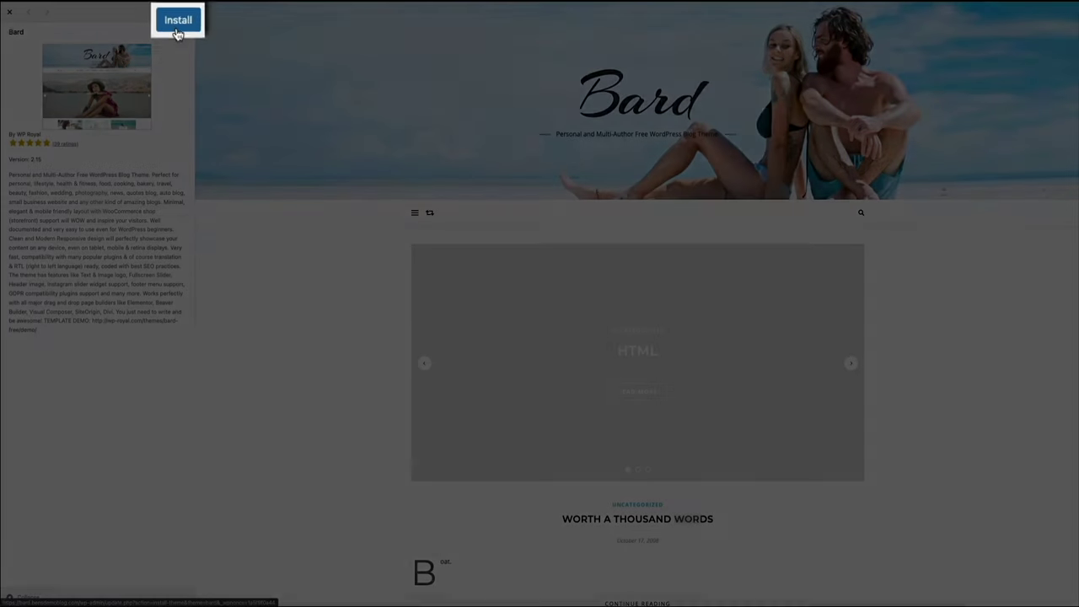
# - Install the Bard theme and activate it as the site's theme
pyautogui.click(176, 16)
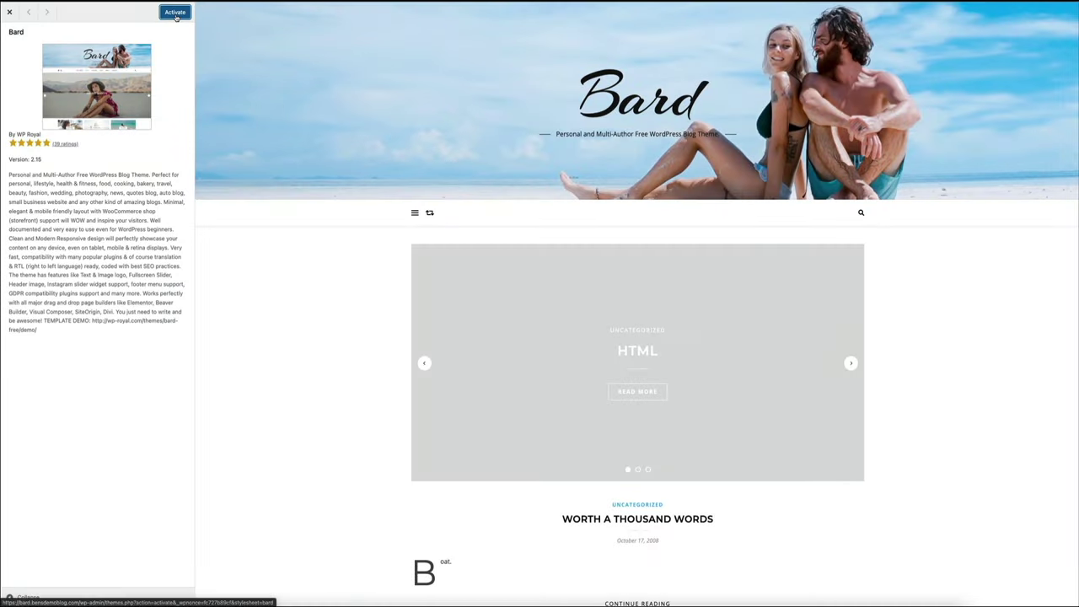
pyautogui.click(176, 14)
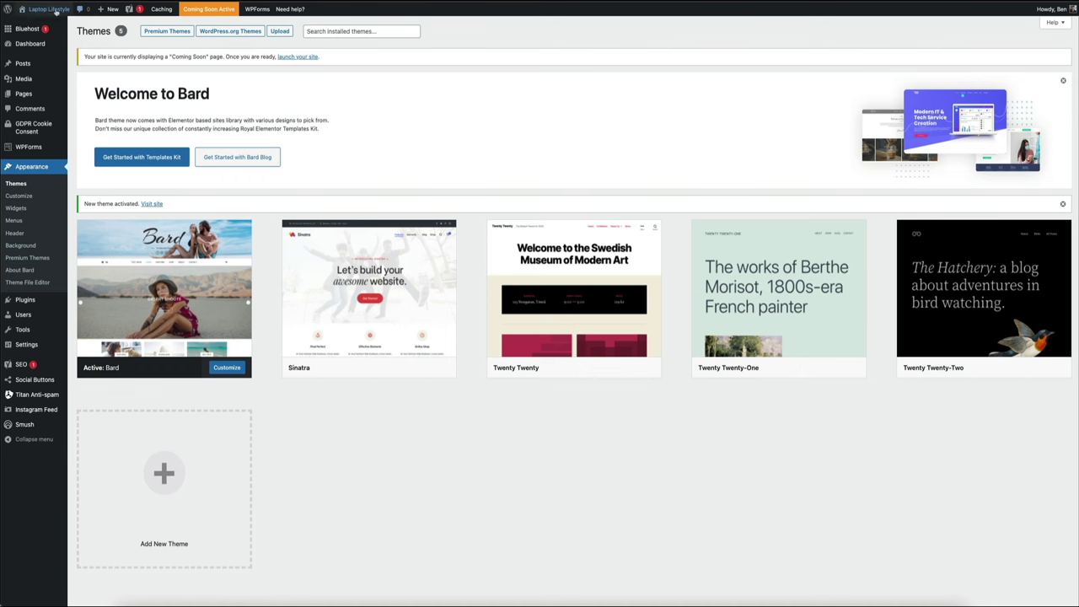
# - Browse the live Laptop Lifestyle front page in Bard's design, then return to the Dashboard
pyautogui.moveTo(47, 8)
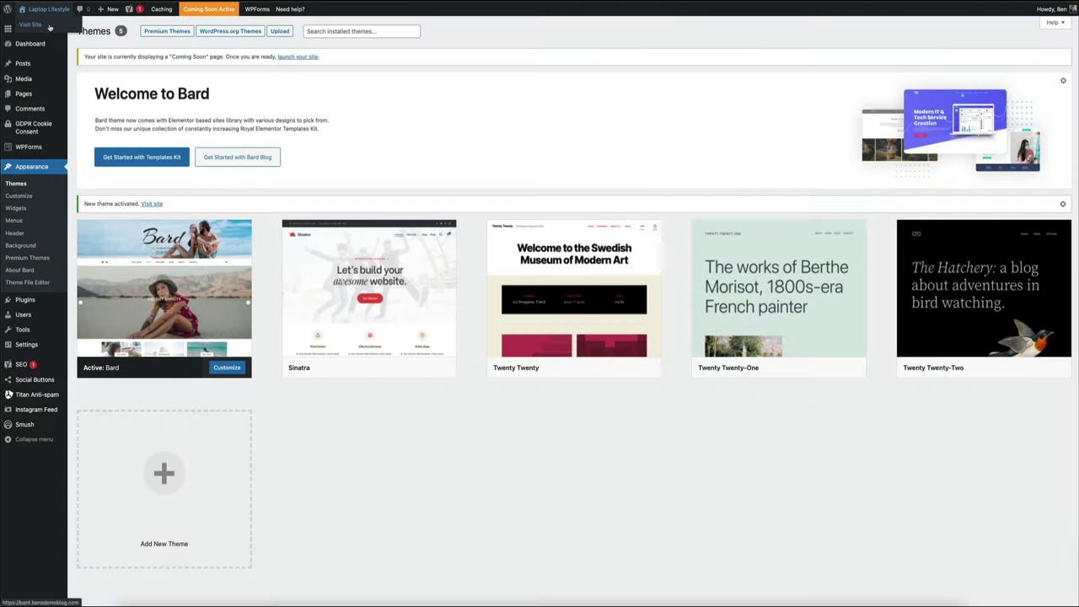
pyautogui.click(48, 27)
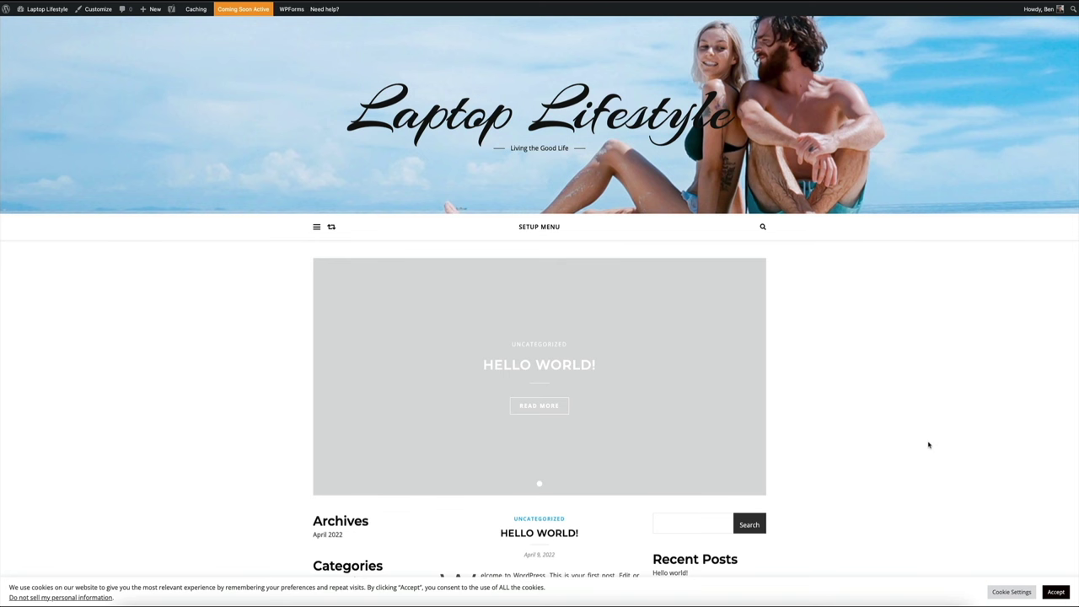
pyautogui.scroll(-3, 929, 444)
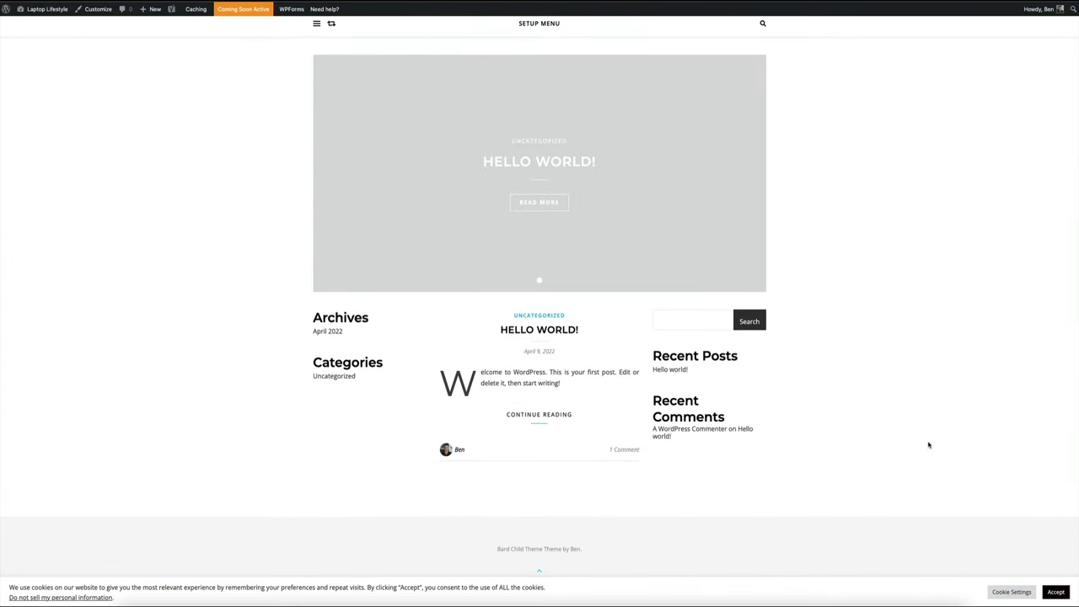
pyautogui.scroll(3, 929, 445)
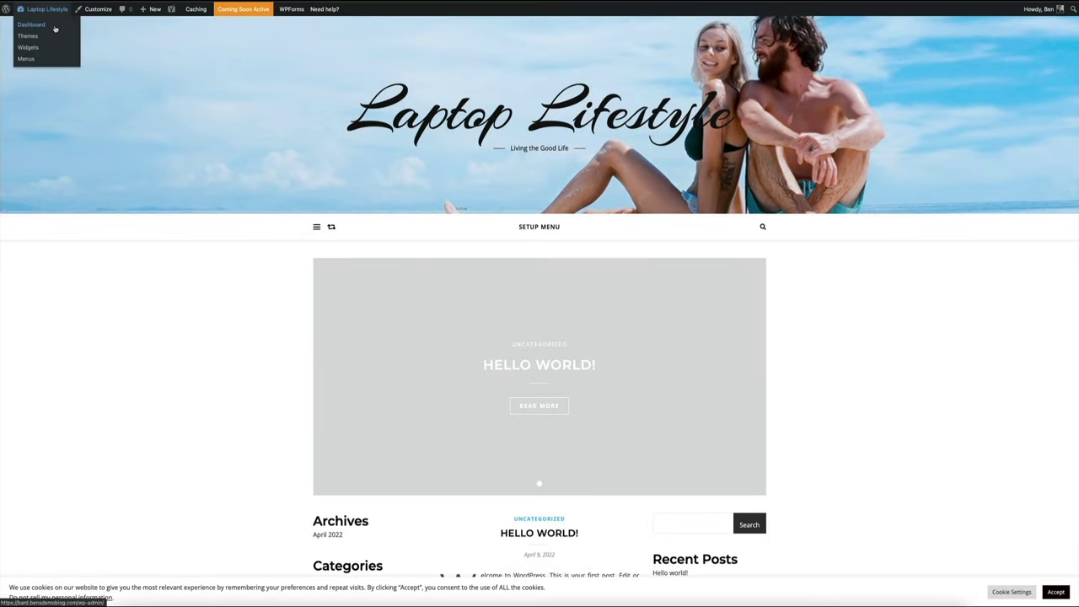
pyautogui.click(55, 27)
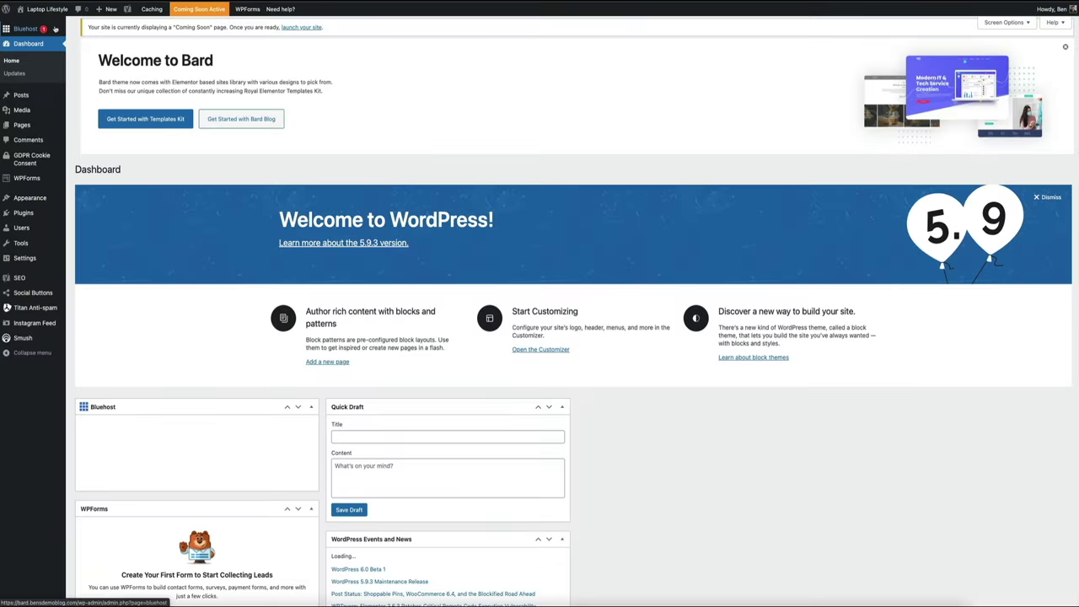
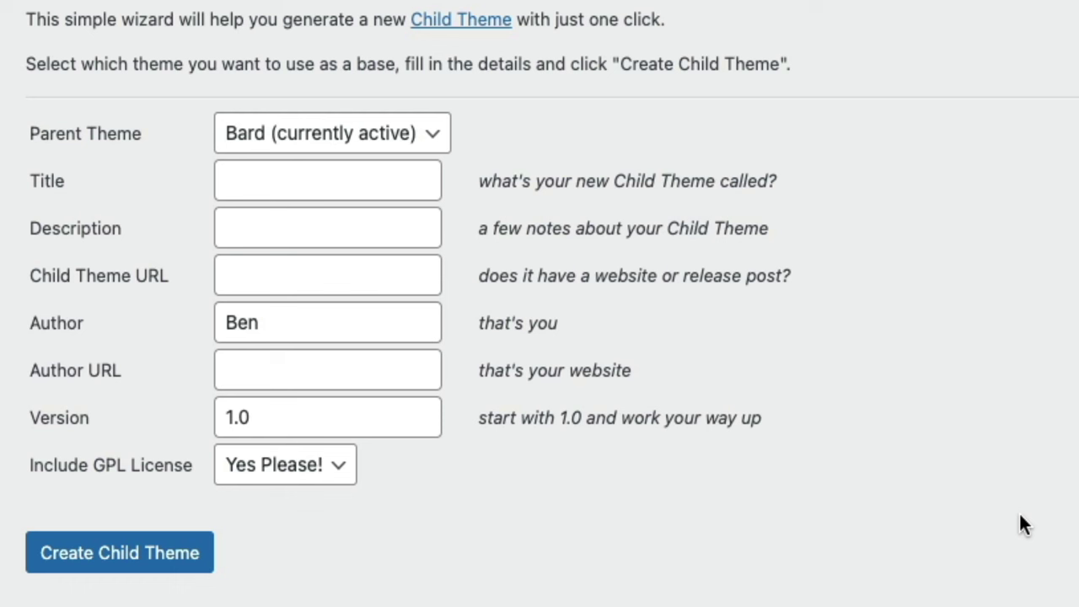
# - Create the child theme with title 'Bard Child Theme' and description 'This is my first child theme.'
pyautogui.click(267, 179)
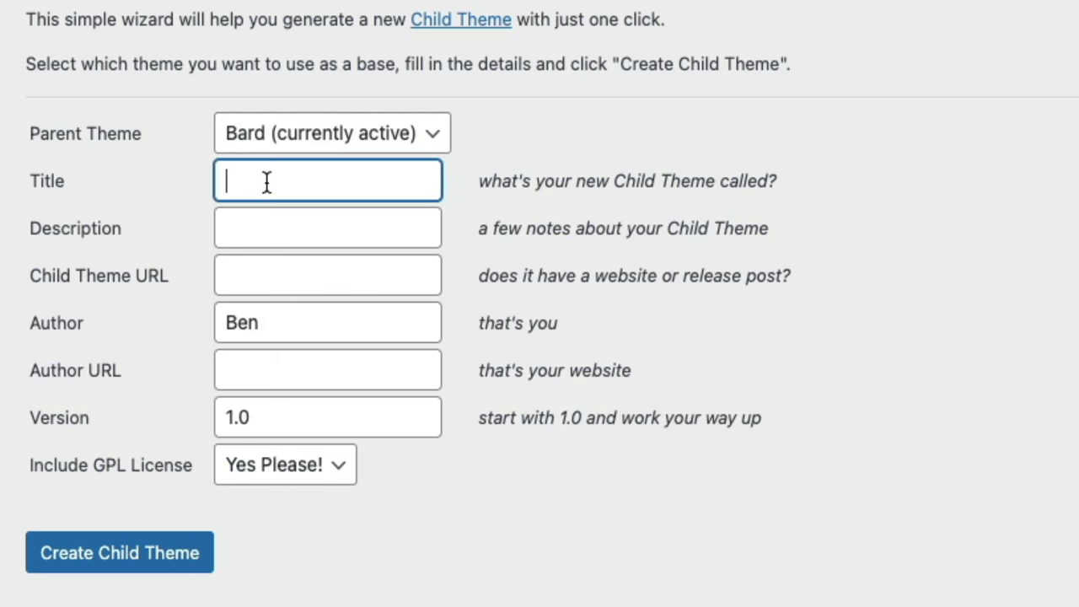
pyautogui.write('Bard Chil')
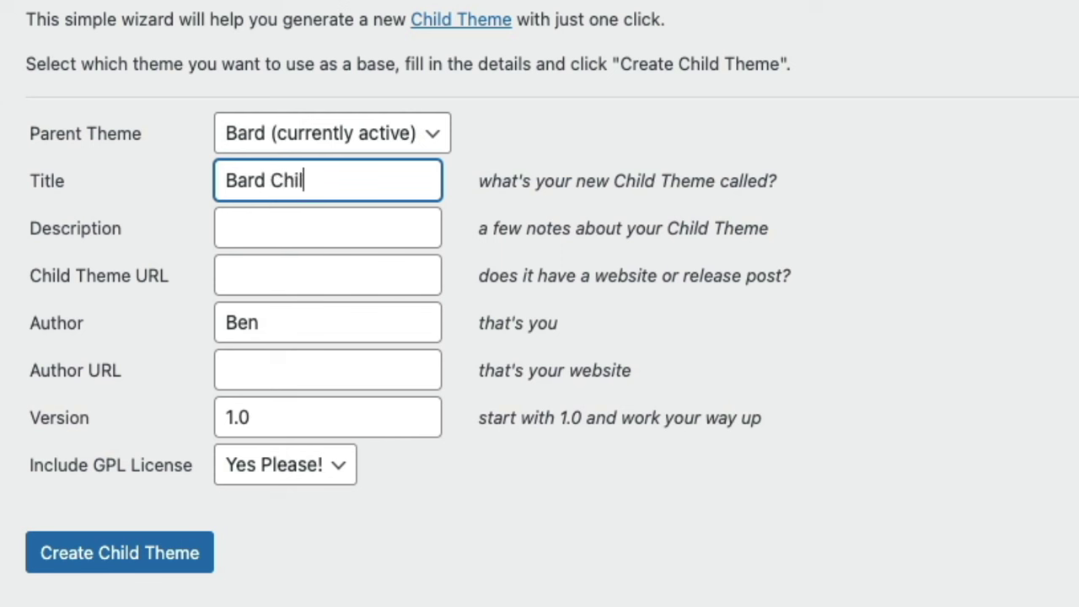
pyautogui.write('d Theme')
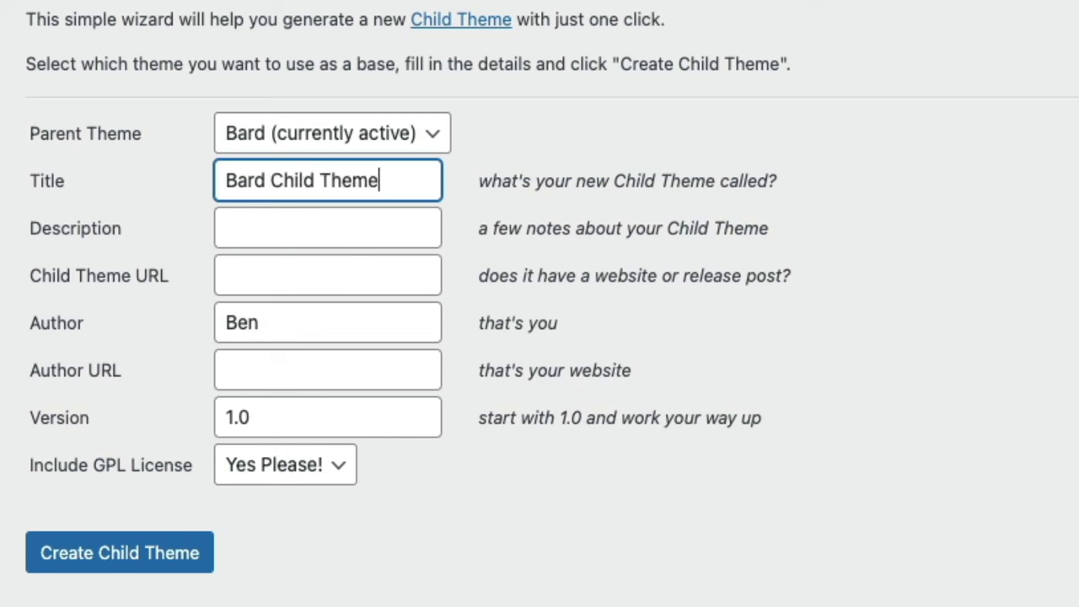
pyautogui.click(248, 233)
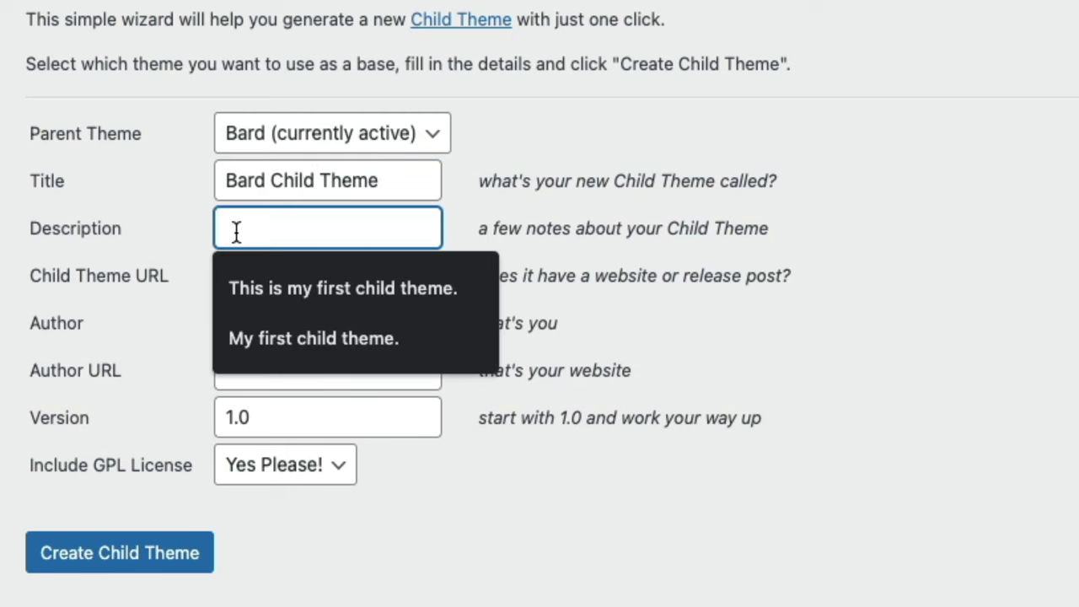
pyautogui.click(272, 272)
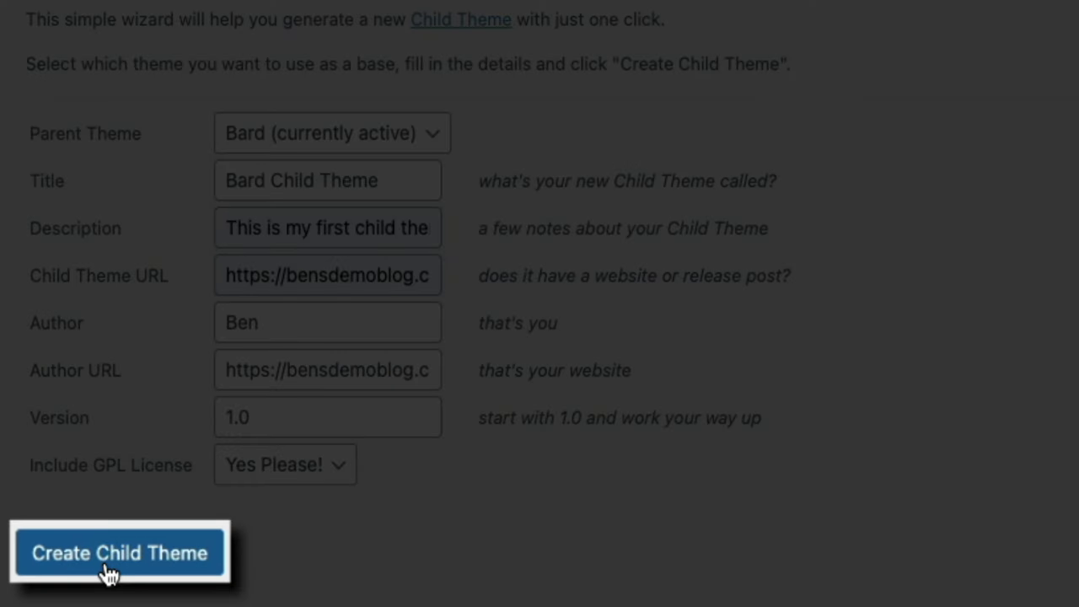
pyautogui.click(110, 572)
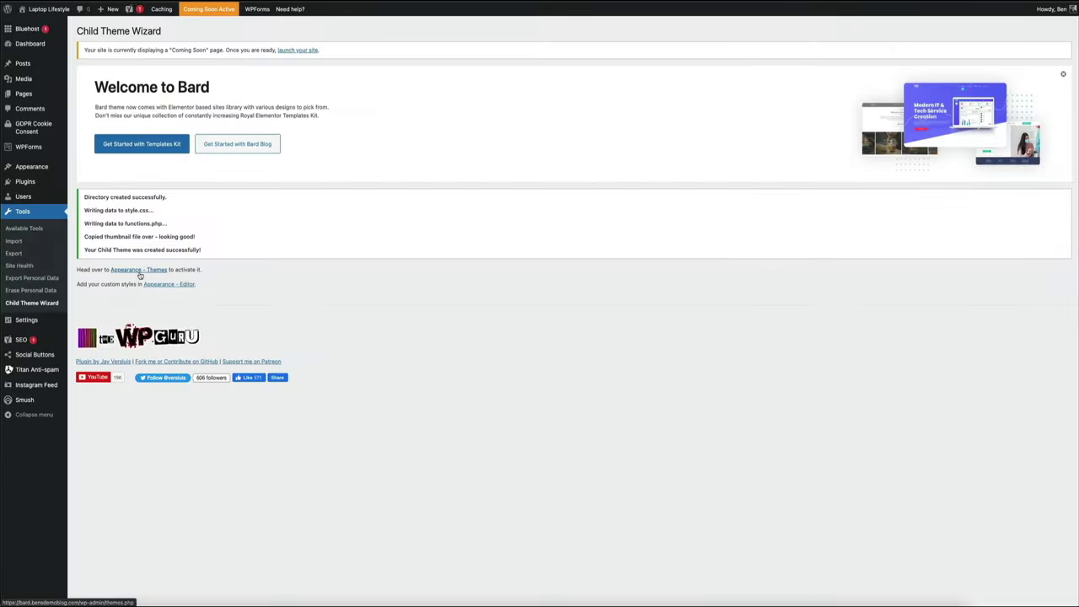
# - Activate the Bard Child Theme card on the Appearance > Themes page
pyautogui.click(141, 271)
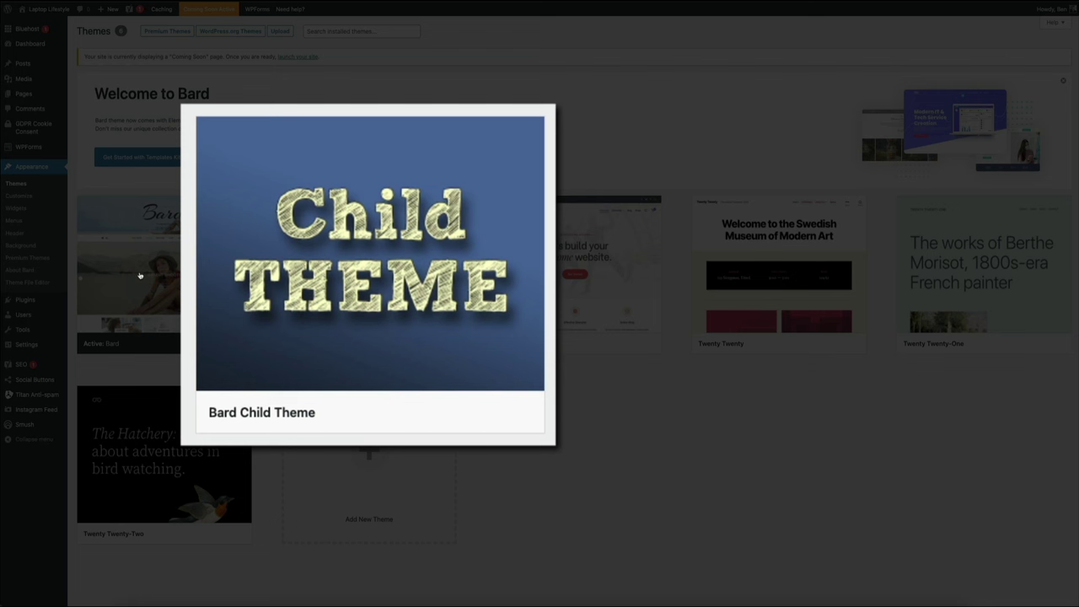
pyautogui.moveTo(381, 260)
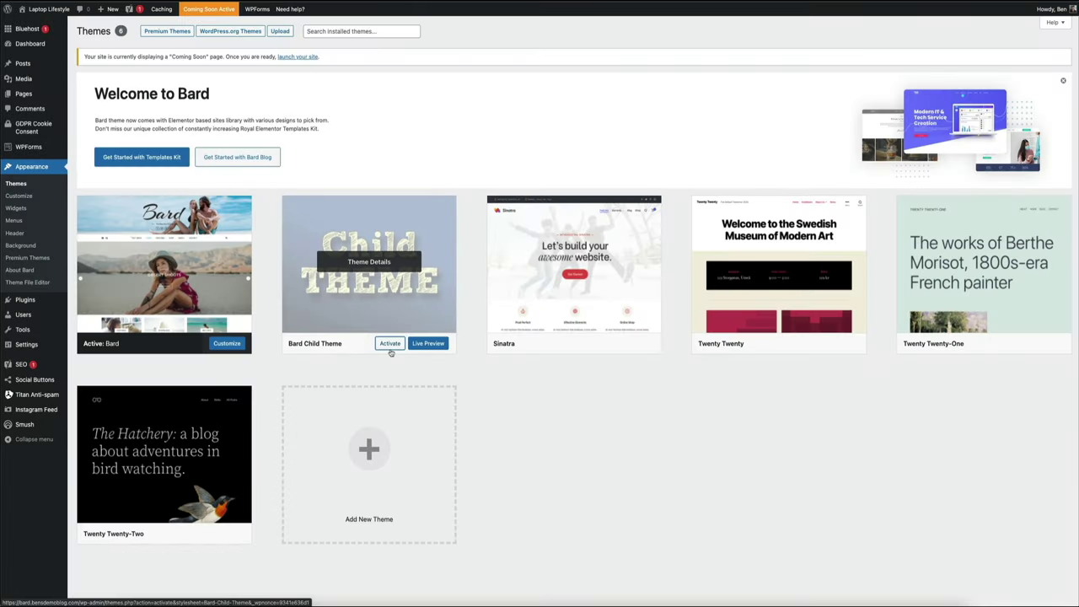
pyautogui.click(390, 348)
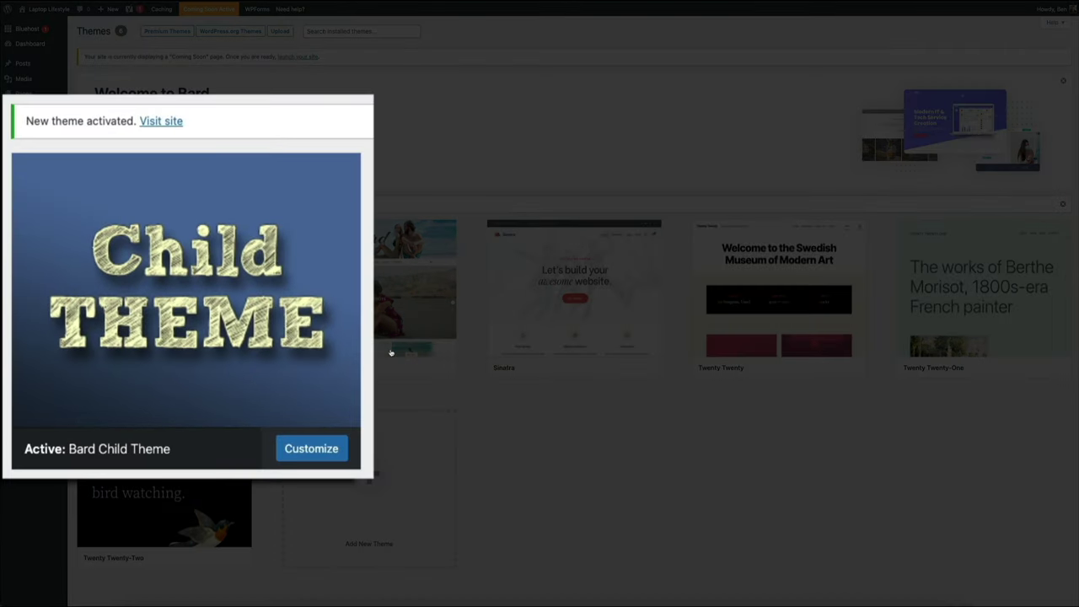
pyautogui.moveTo(391, 353)
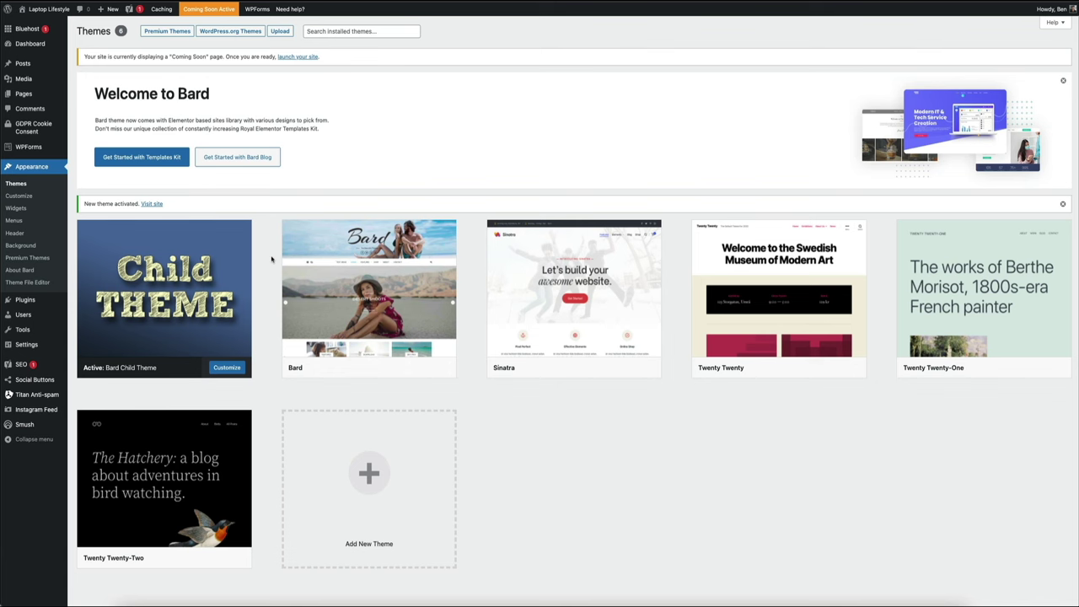
pyautogui.moveTo(47, 16)
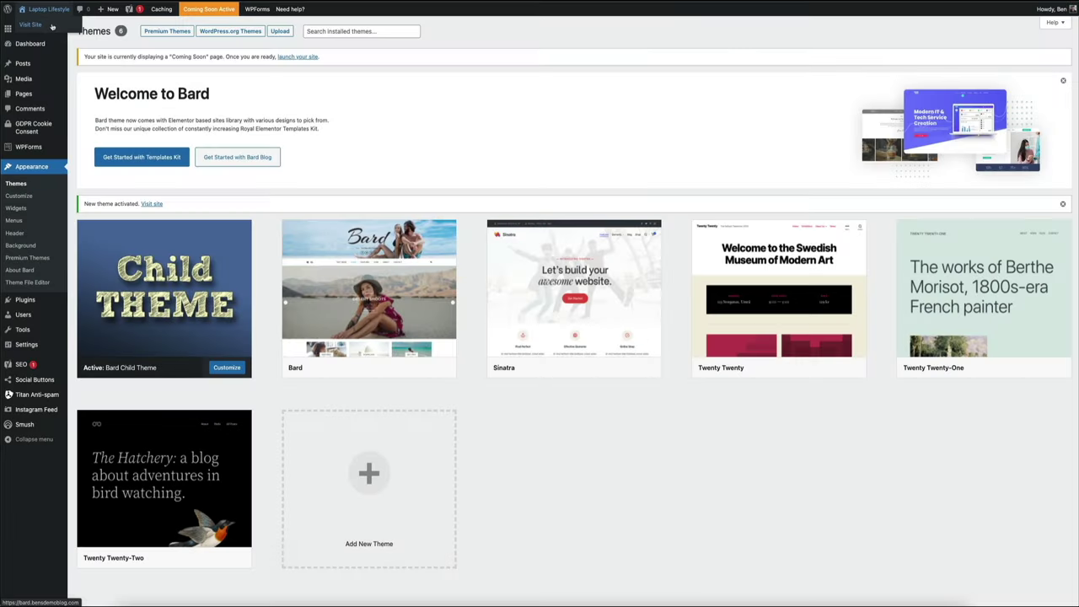
# - Visit the live Laptop Lifestyle front page and scroll through it under the child theme
pyautogui.click(51, 27)
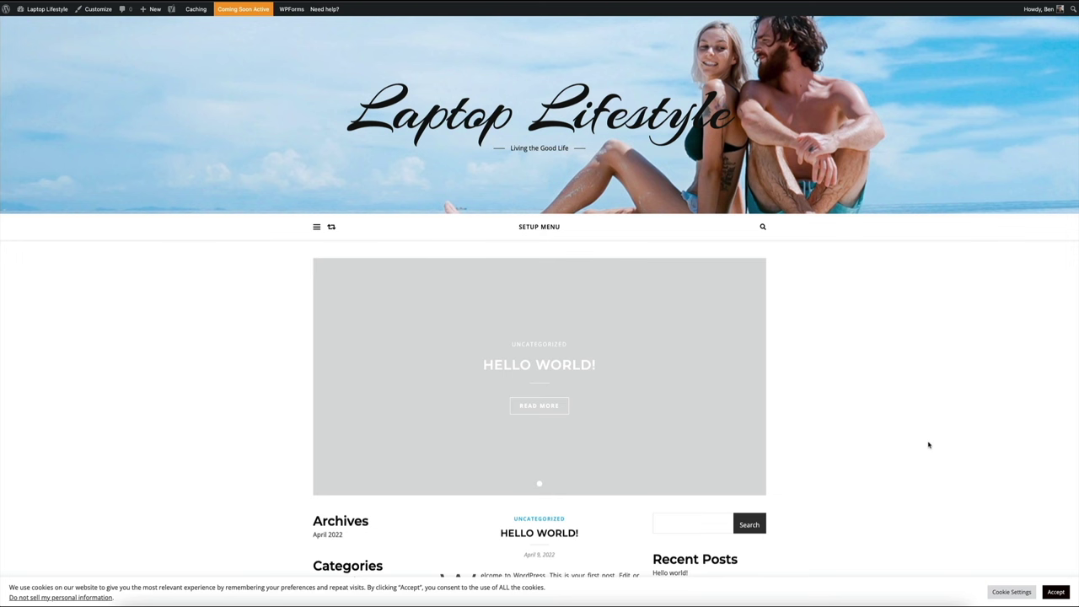
pyautogui.scroll(-5, 930, 445)
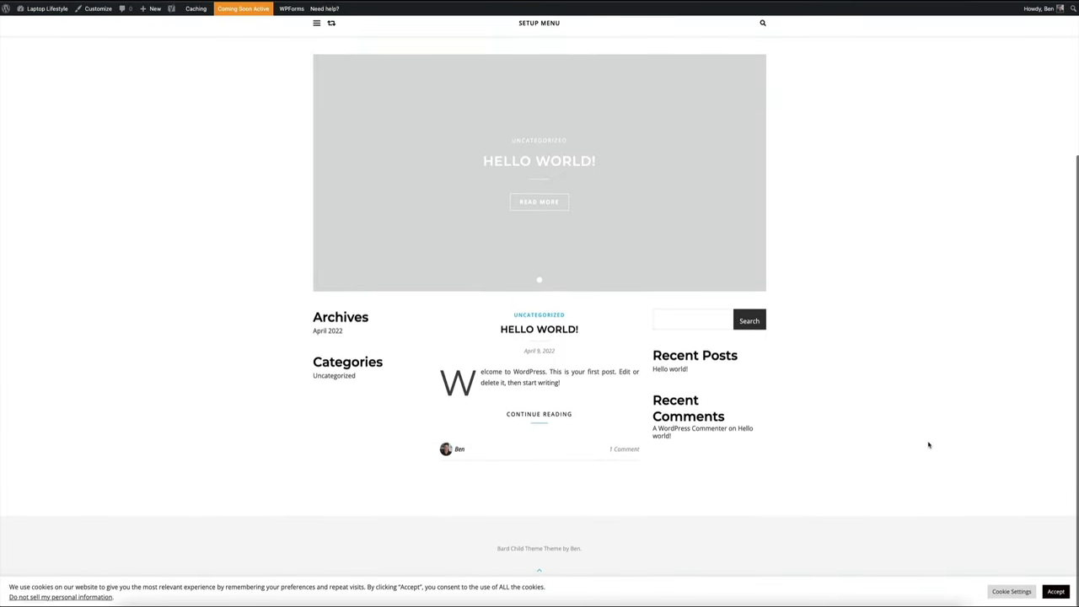
pyautogui.scroll(5, 930, 445)
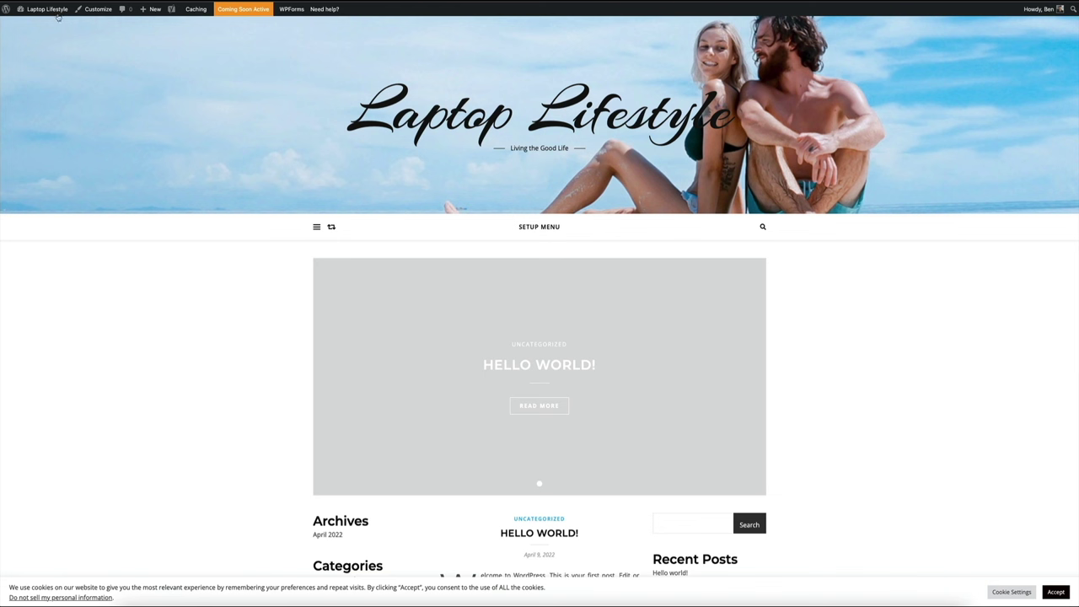
pyautogui.moveTo(55, 11)
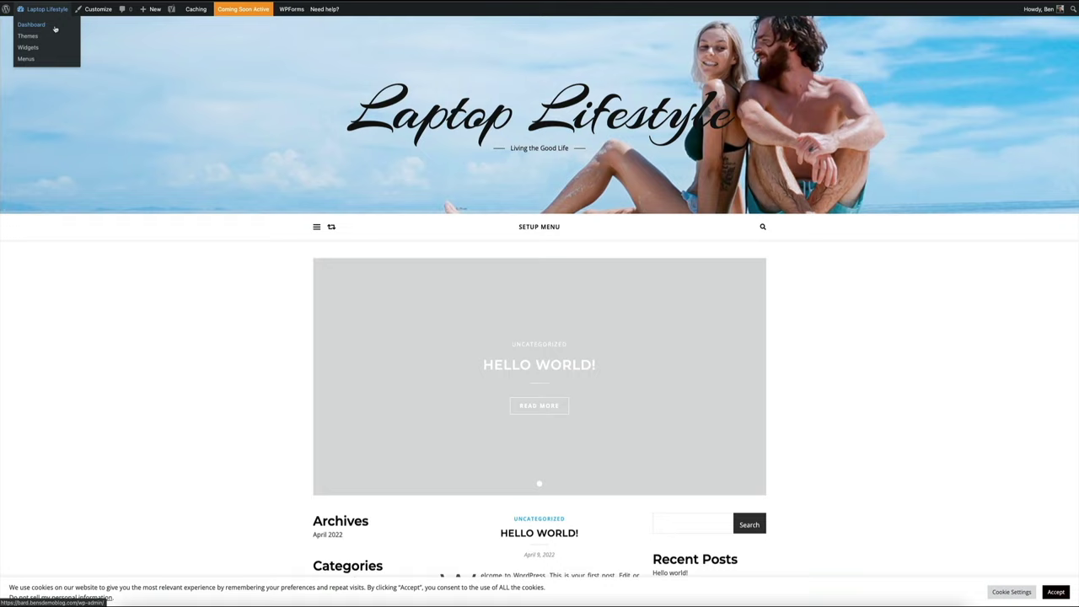
pyautogui.click(53, 28)
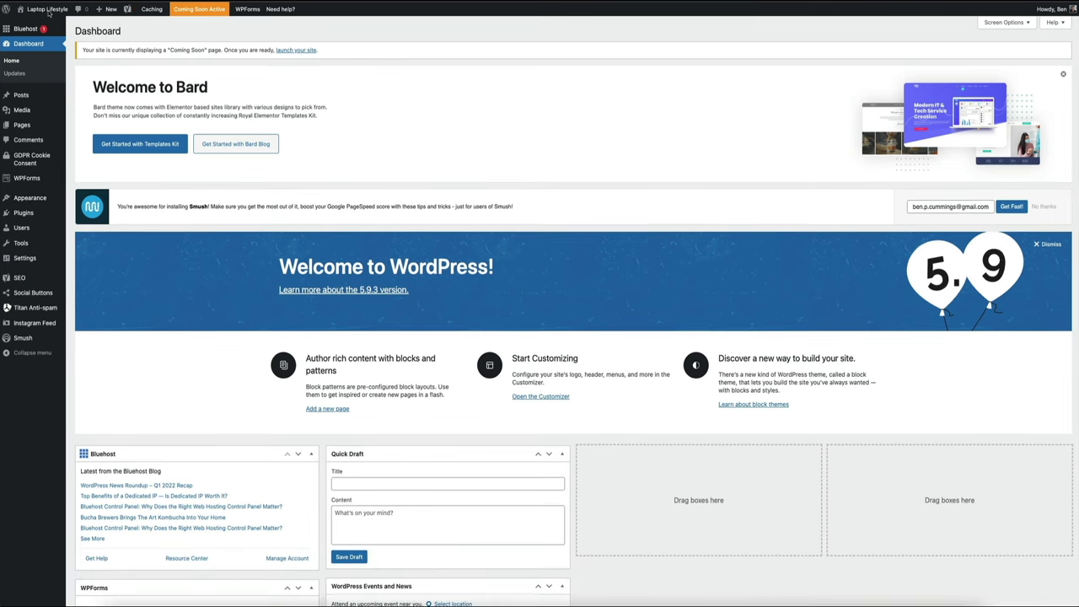
pyautogui.moveTo(47, 10)
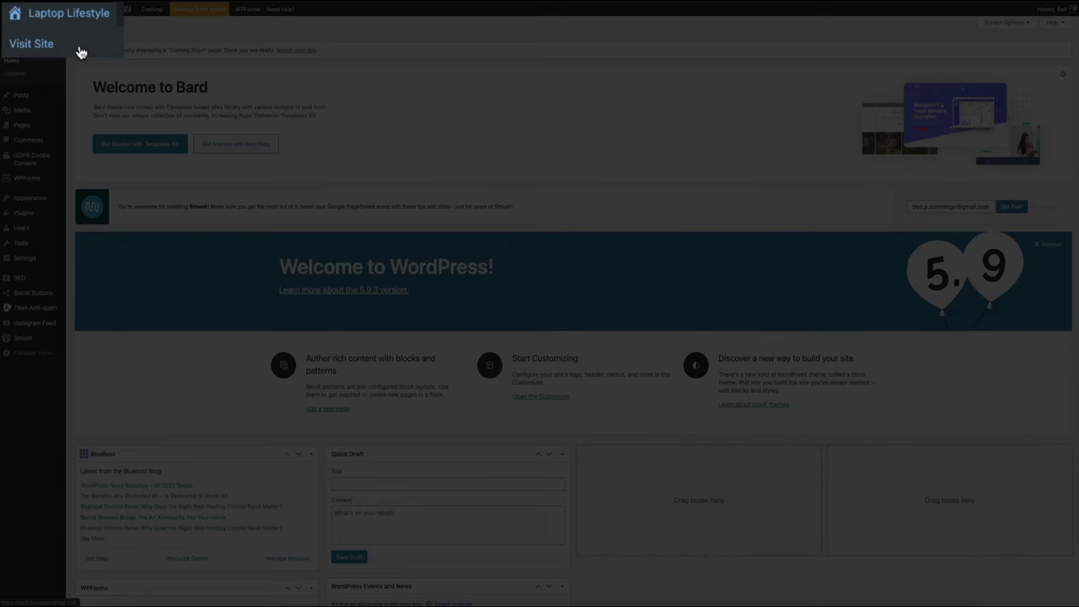
pyautogui.click(50, 27)
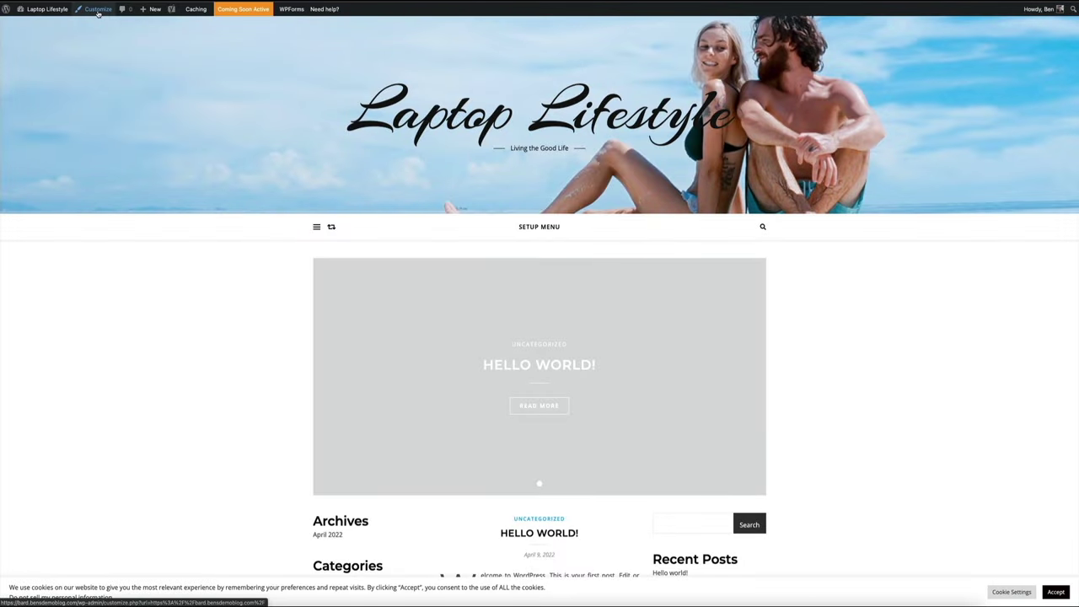
# - Open the Customizer from the admin bar and go to its Site Identity panel
pyautogui.click(98, 12)
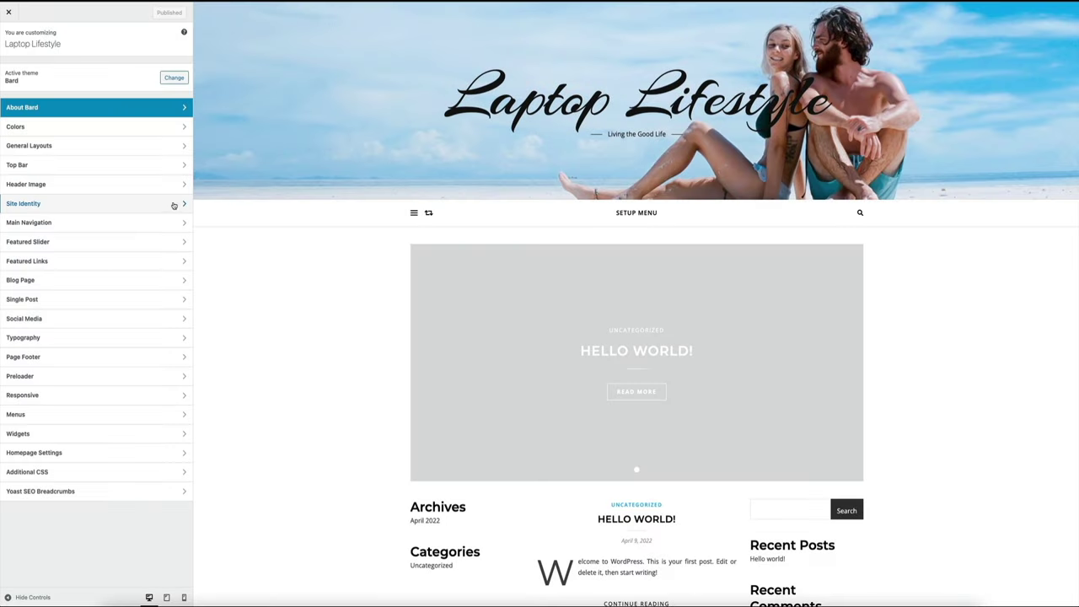
pyautogui.click(174, 208)
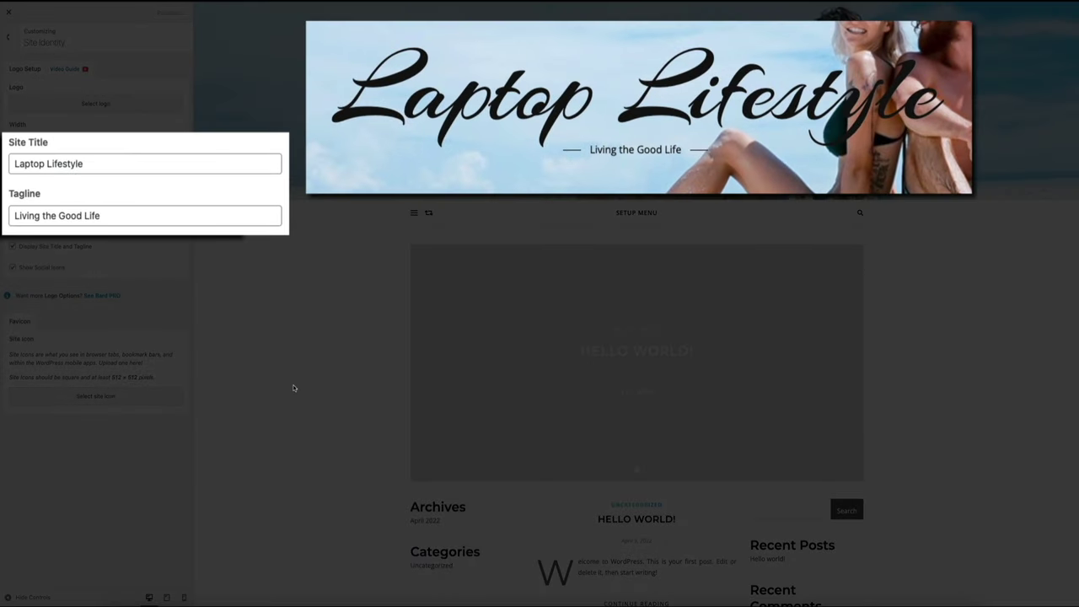
# - Try Remote, Foodie and Lipstick as the title's first word, settling on 'Laptop Lifestyle'
pyautogui.doubleClick(26, 164)
pyautogui.write('Remote')
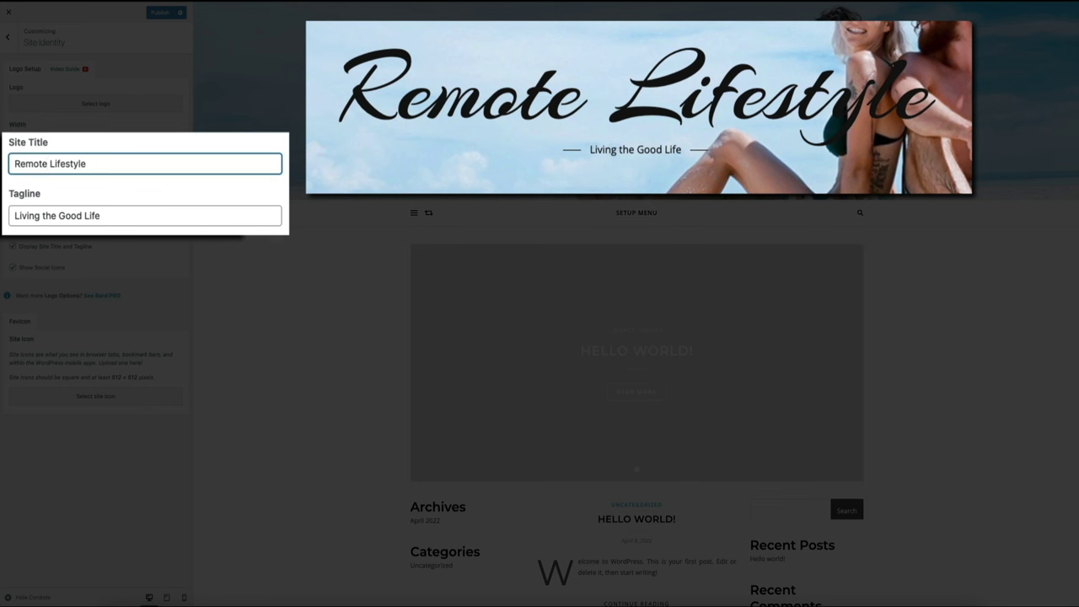
pyautogui.doubleClick(27, 164)
pyautogui.write('Foodie')
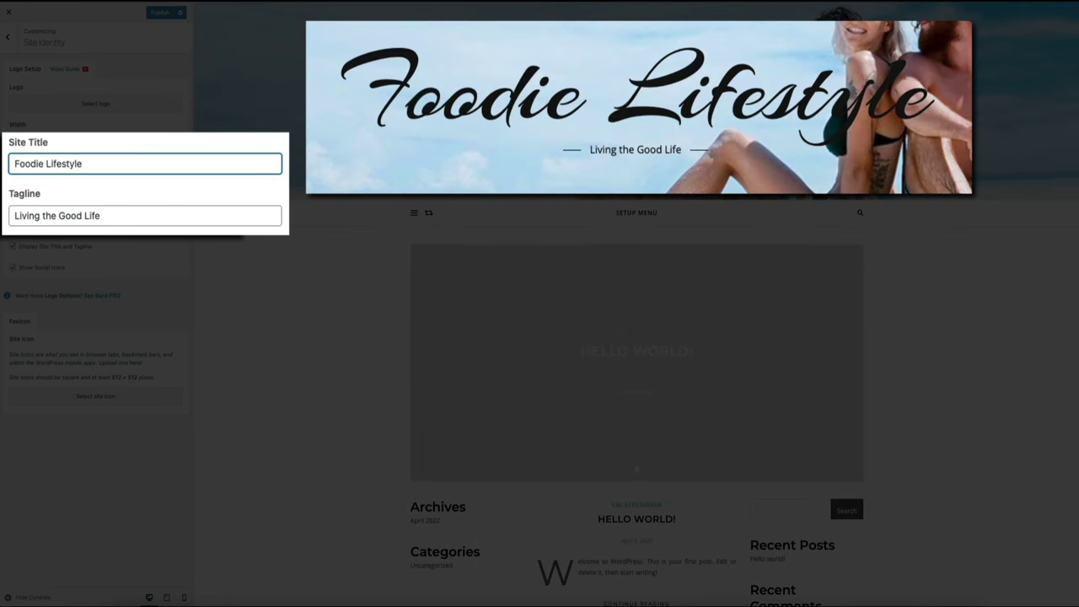
pyautogui.doubleClick(28, 165)
pyautogui.write('Lipstick')
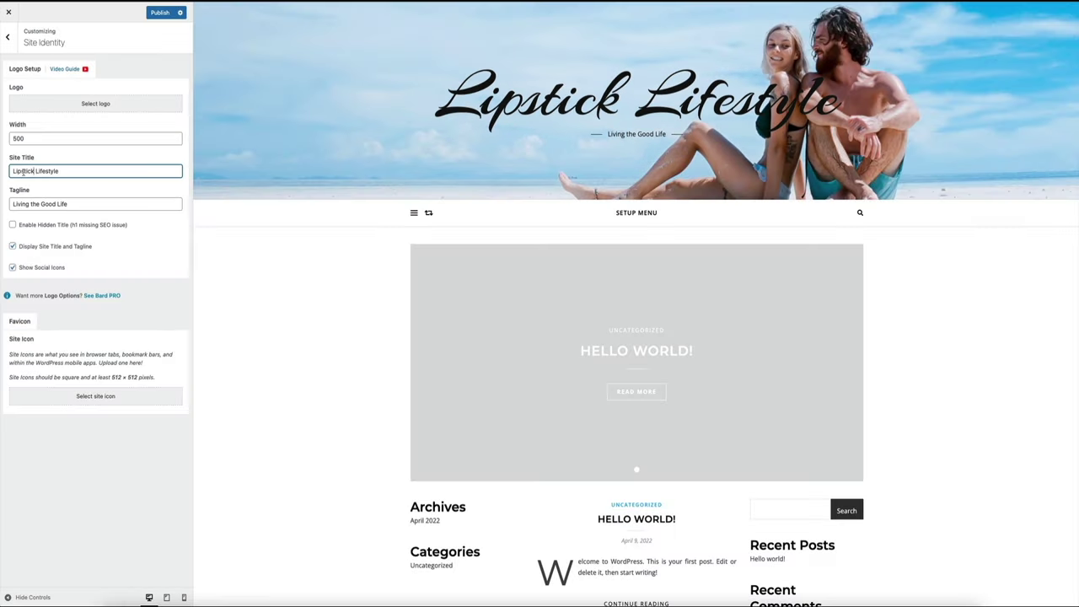
pyautogui.doubleClick(24, 172)
pyautogui.write('Laptop')
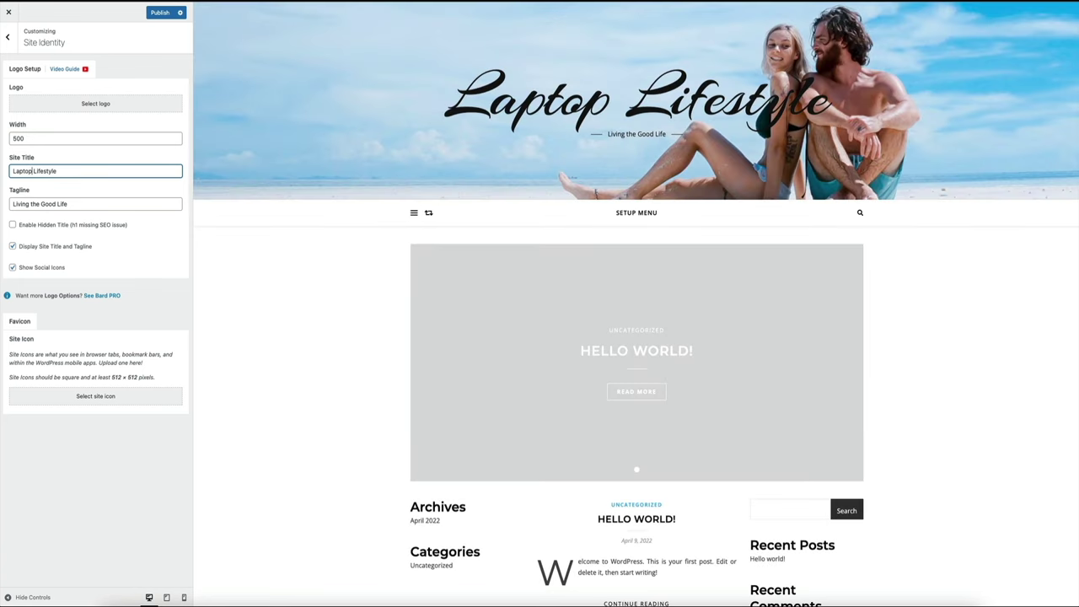
pyautogui.click(292, 301)
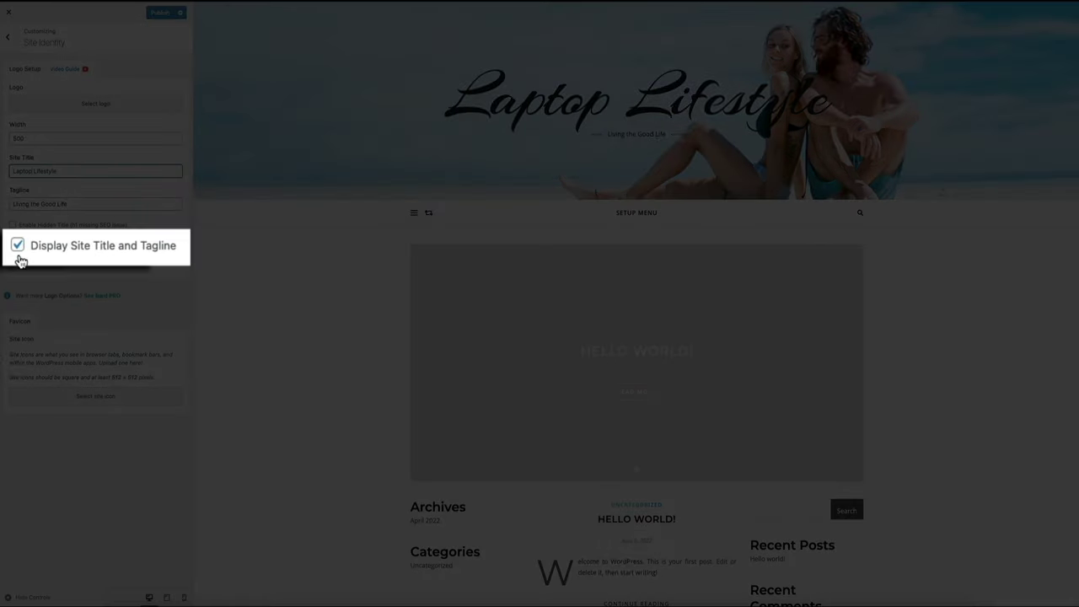
# - Toggle Display Site Title and Tagline off and back on so it stays enabled
pyautogui.click(13, 247)
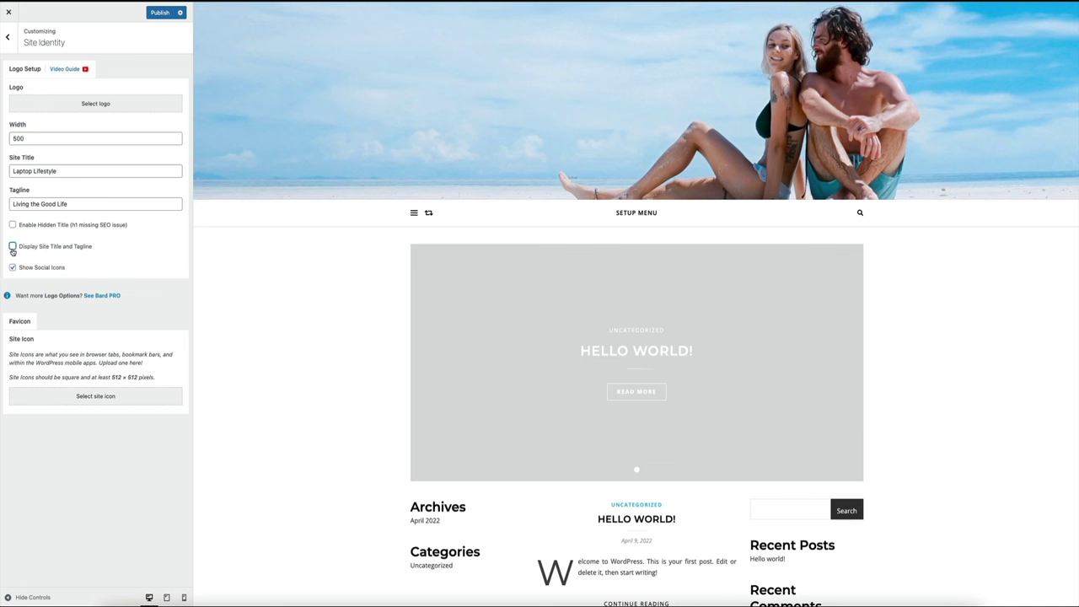
pyautogui.click(12, 247)
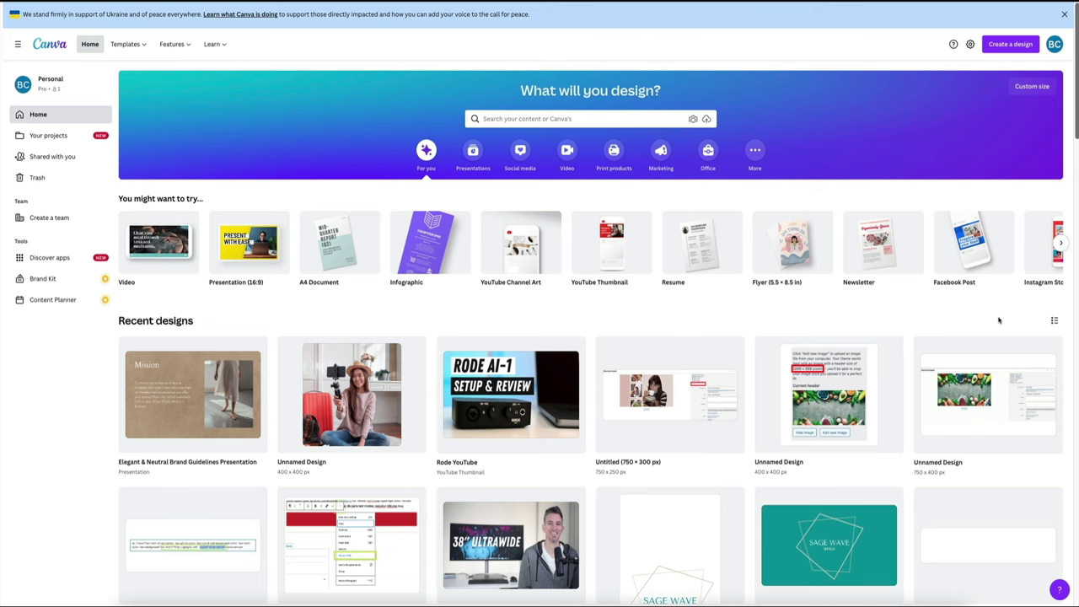
pyautogui.scroll(-2, 999, 321)
pyautogui.scroll(-5, 996, 322)
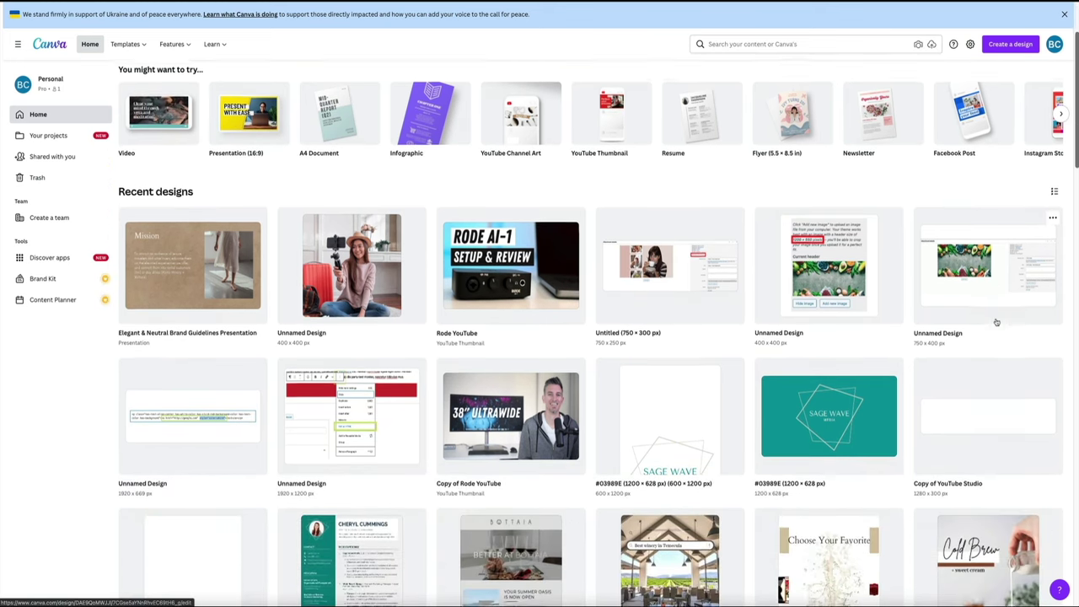
pyautogui.scroll(-6, 997, 322)
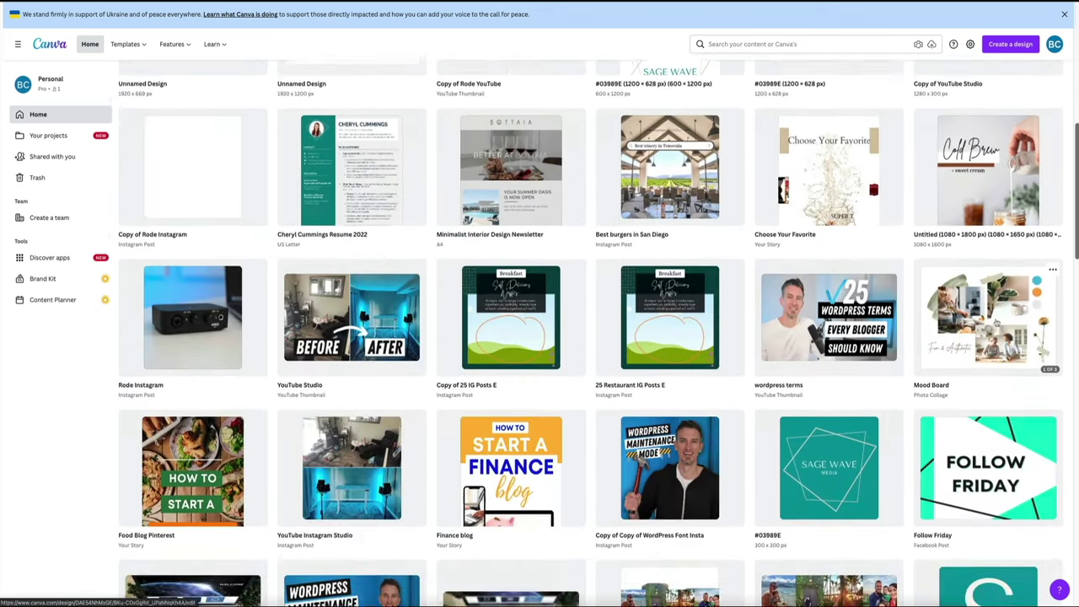
pyautogui.scroll(-4, 997, 323)
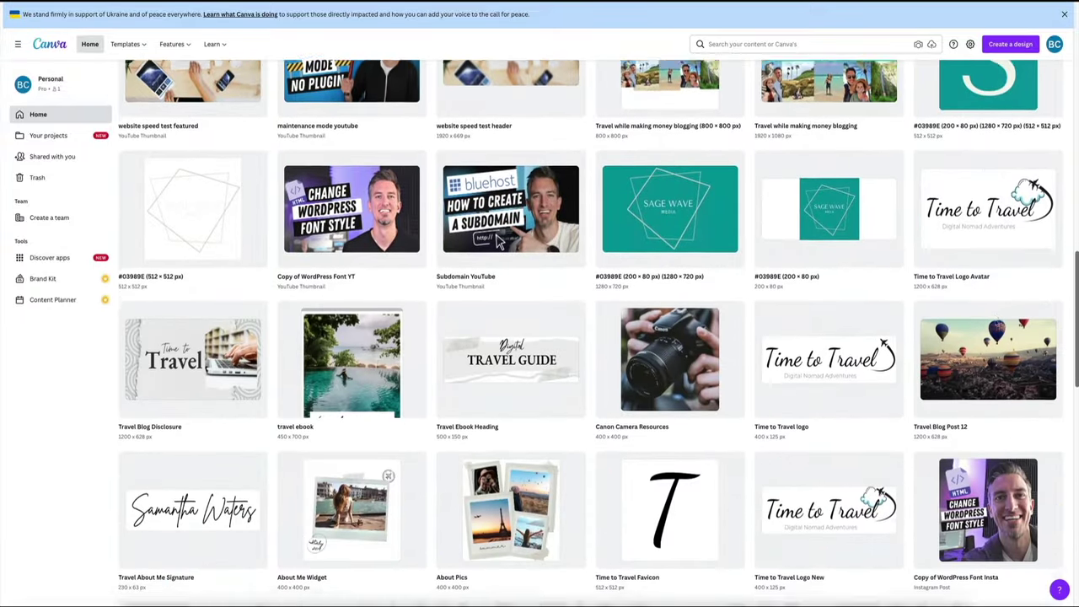
pyautogui.scroll(5, 998, 322)
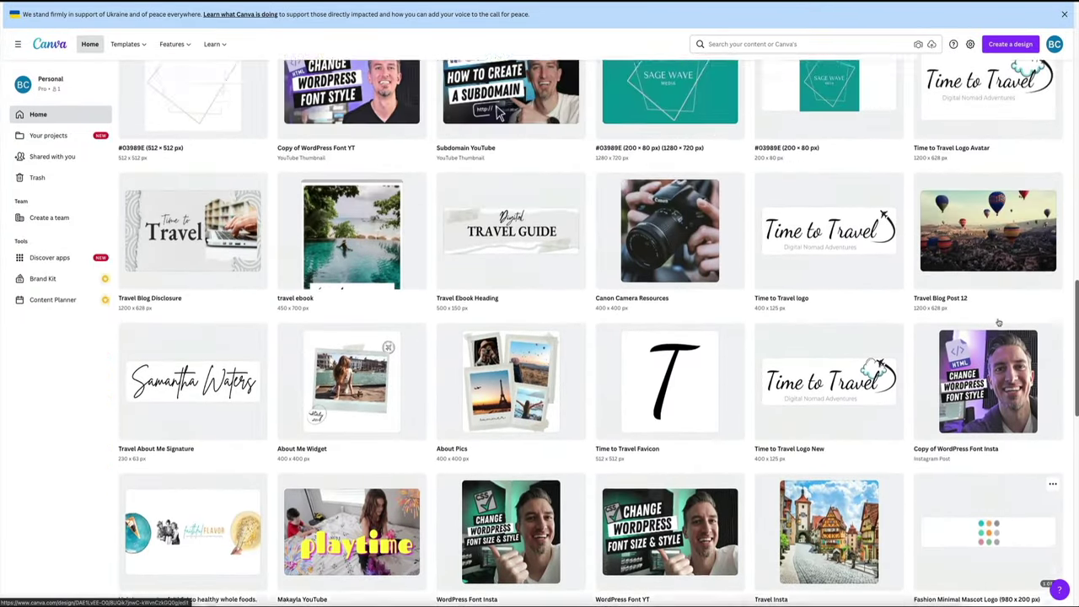
pyautogui.scroll(15, 998, 321)
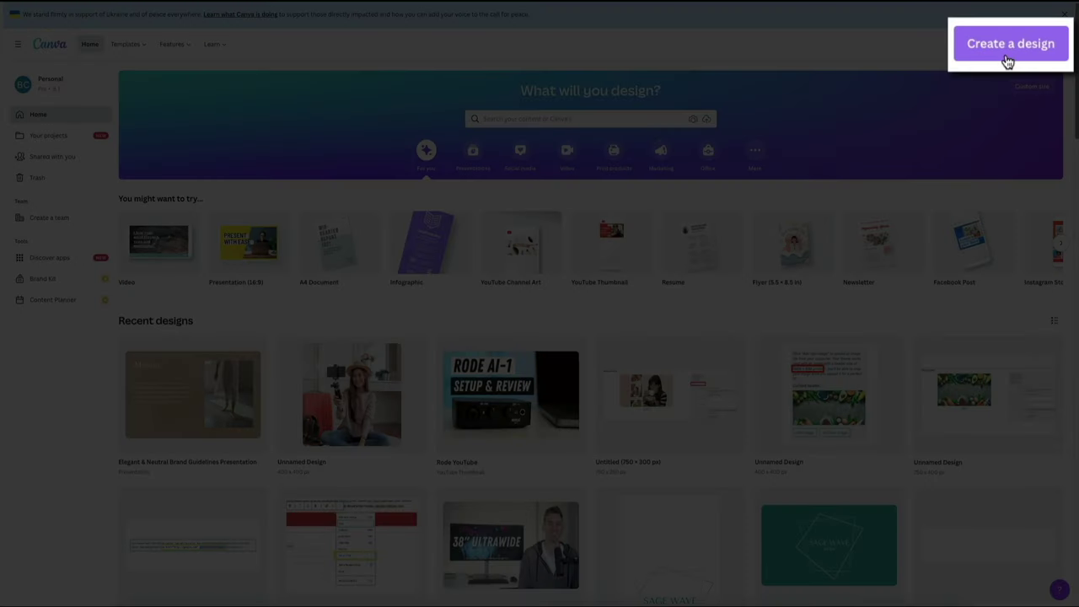
# - Create a new custom-size Canva design of 450 × 200 px
pyautogui.click(1008, 49)
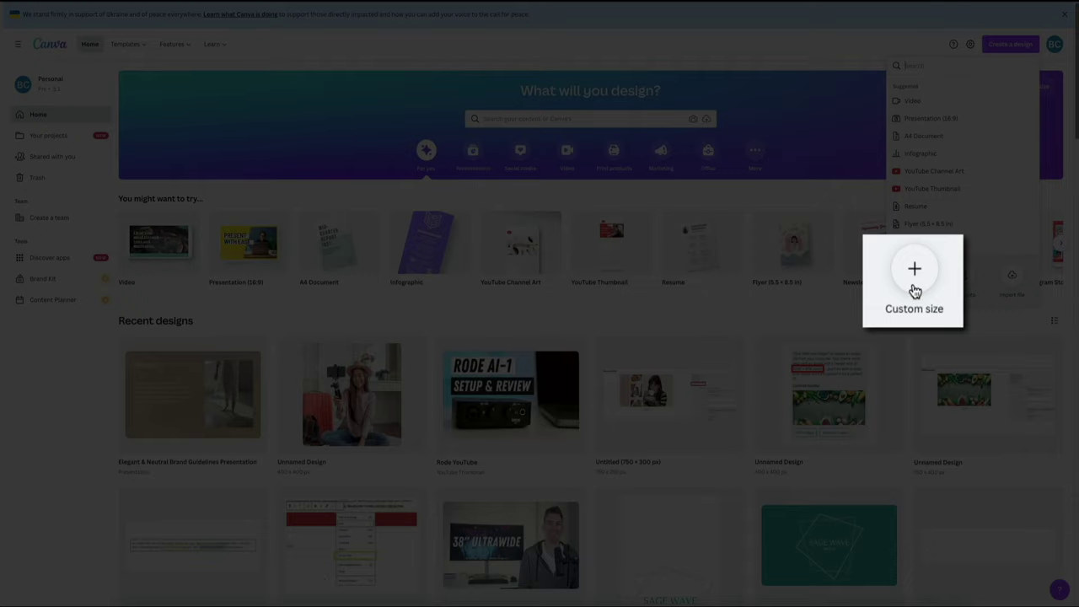
pyautogui.click(915, 290)
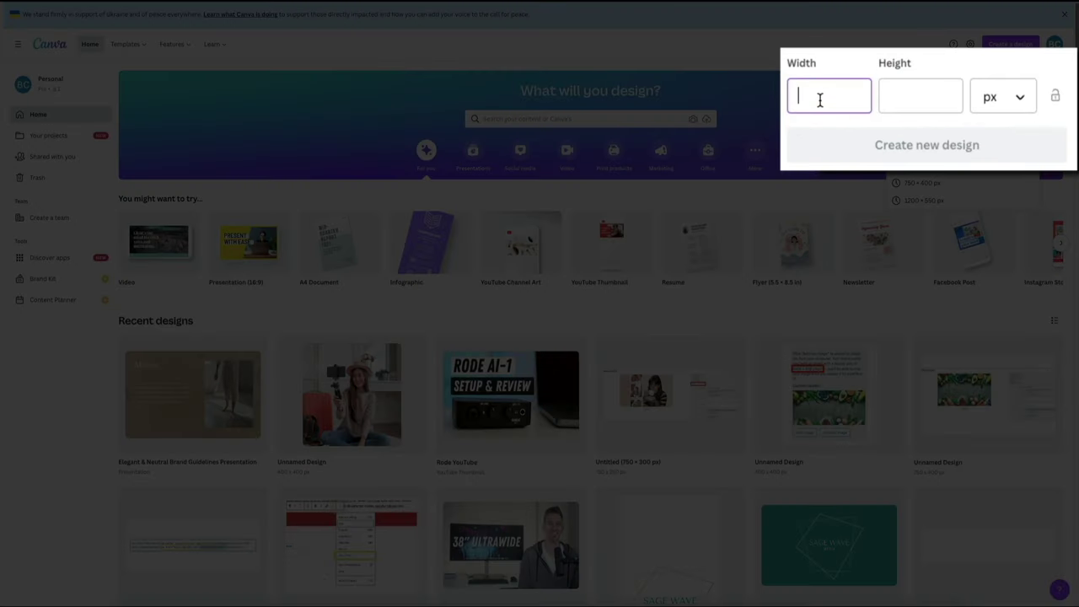
pyautogui.write('450')
pyautogui.press('Tab')
pyautogui.write('200')
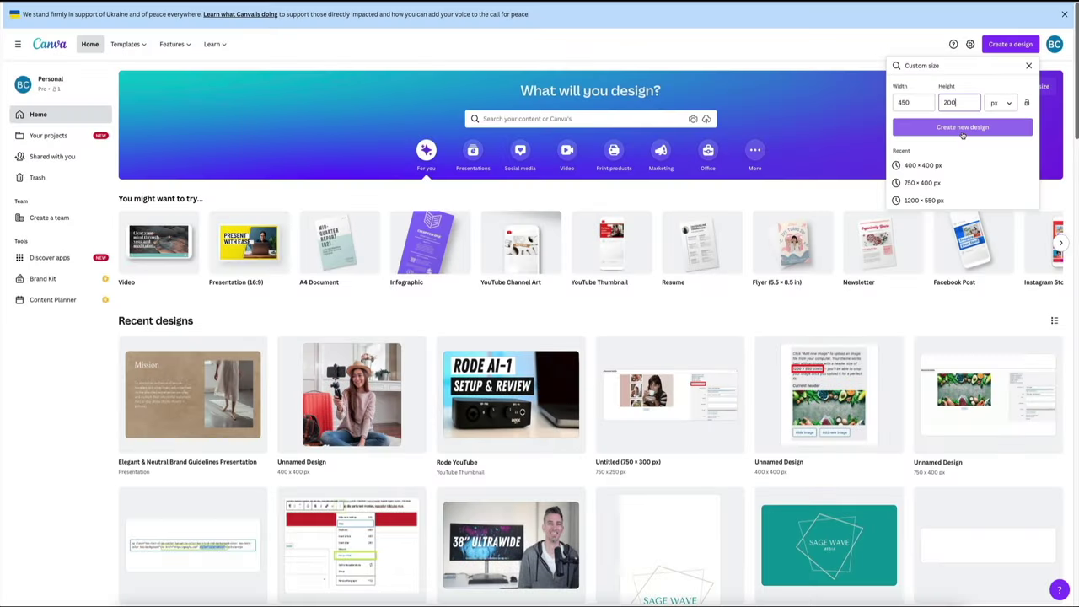
pyautogui.click(927, 160)
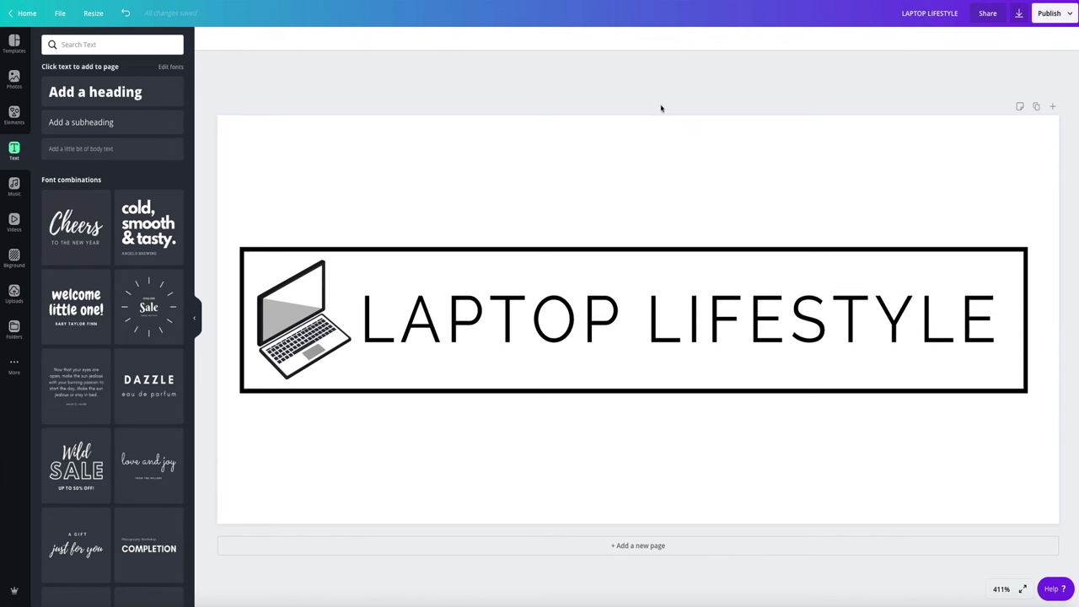
# - Change the banner word LAPTOP to LIPSTICK, then revert it to LAPTOP
pyautogui.click(801, 325)
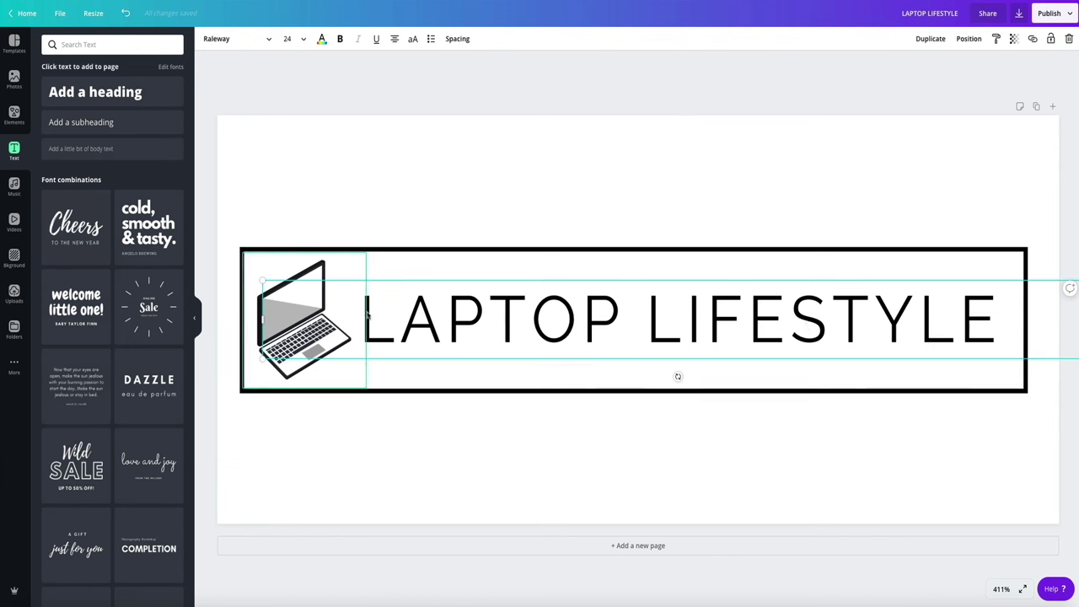
pyautogui.doubleClick(477, 315)
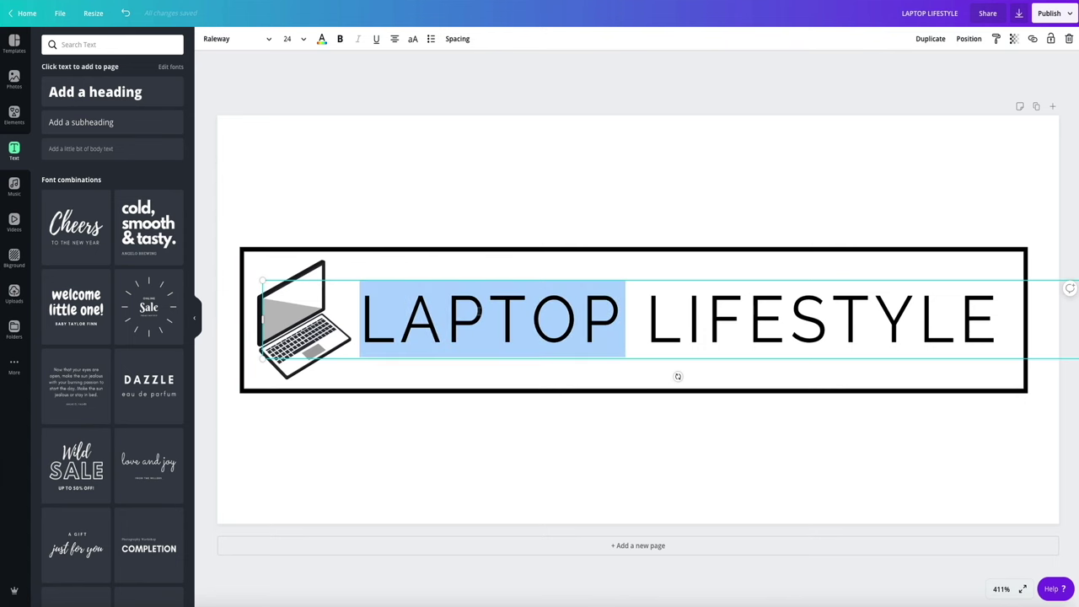
pyautogui.write('LIP')
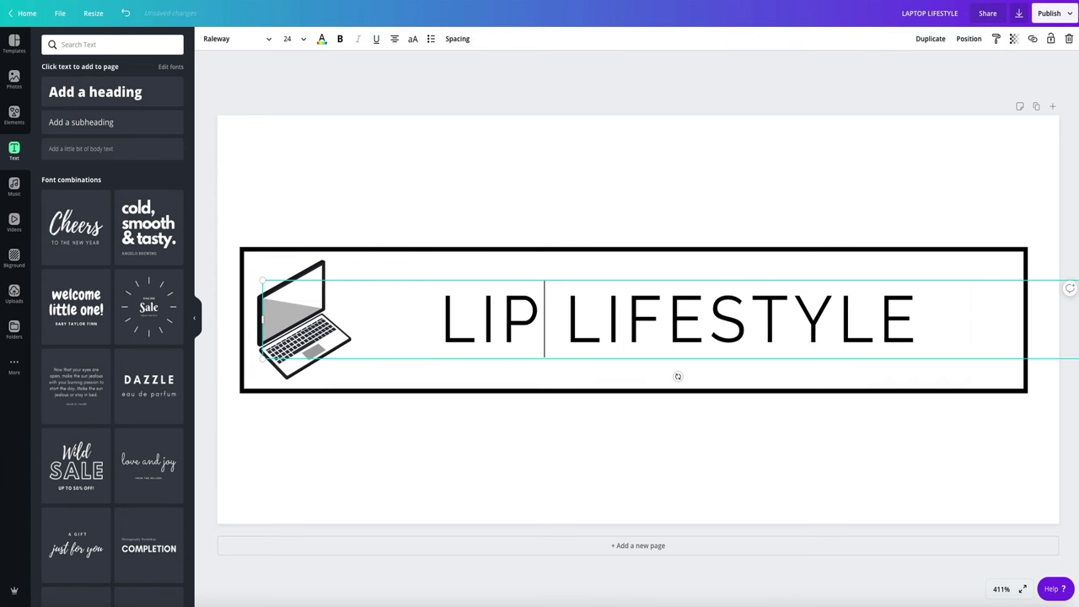
pyautogui.write('STICK')
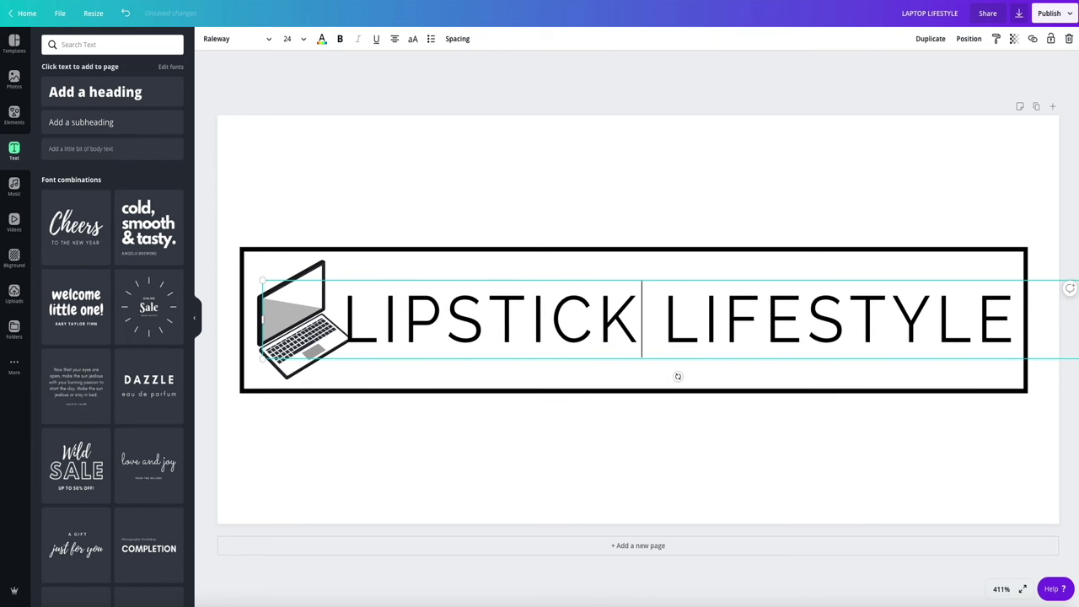
pyautogui.doubleClick(439, 307)
pyautogui.write('LAPTOP')
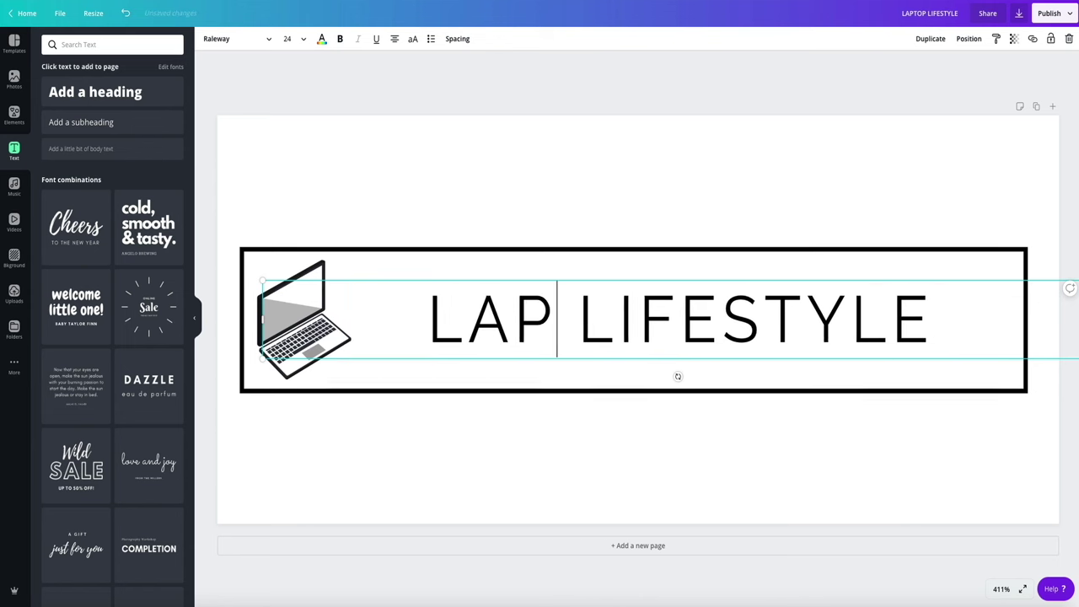
pyautogui.click(449, 201)
# - Select the logo group, glance at its colour choices, then browse Elements and deselect
pyautogui.click(365, 251)
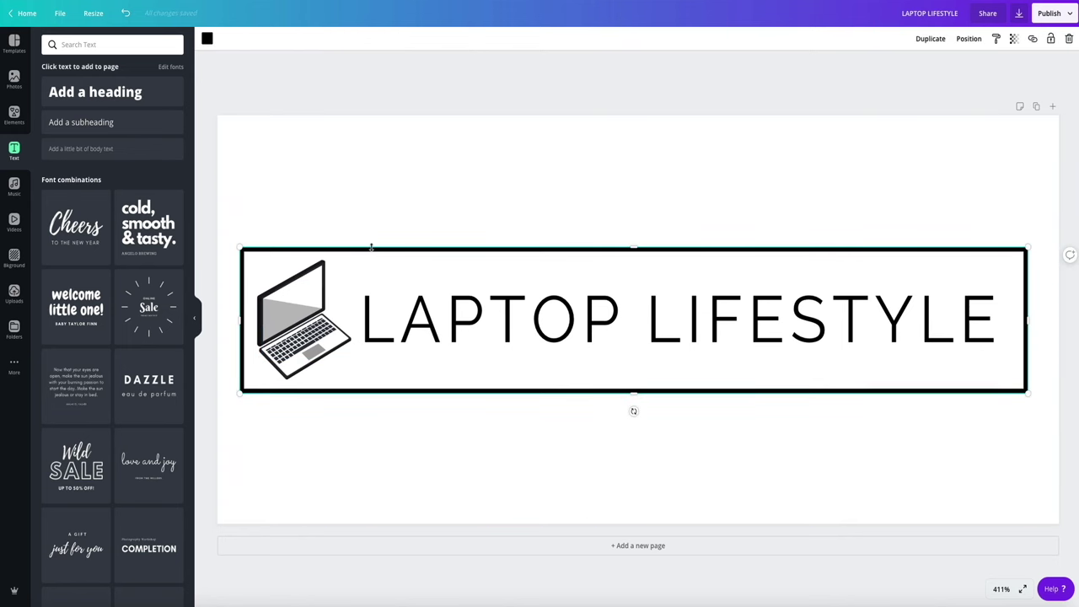
pyautogui.click(207, 38)
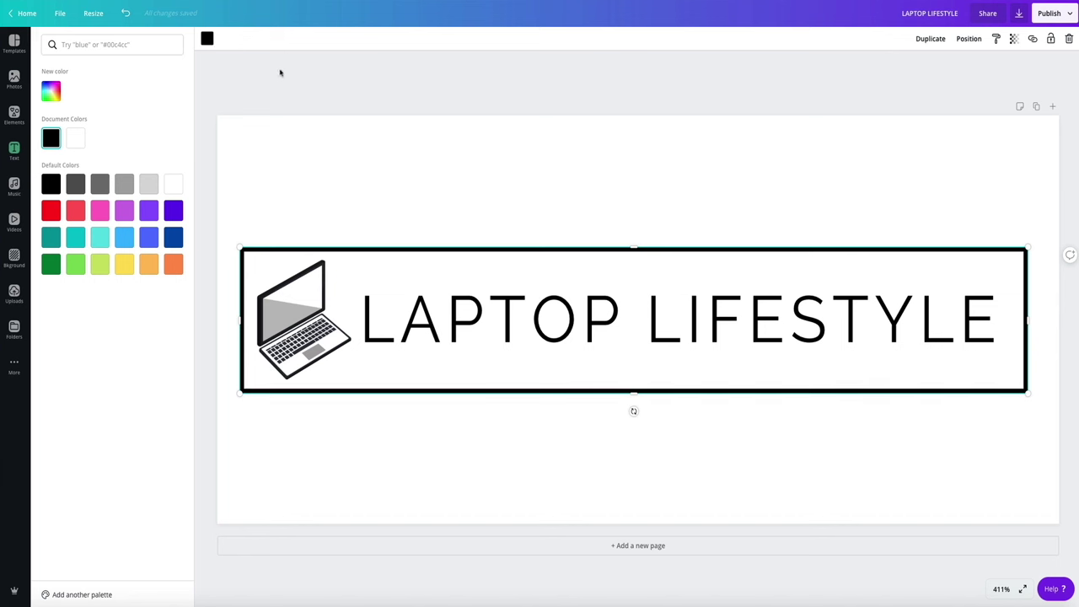
pyautogui.press('Escape')
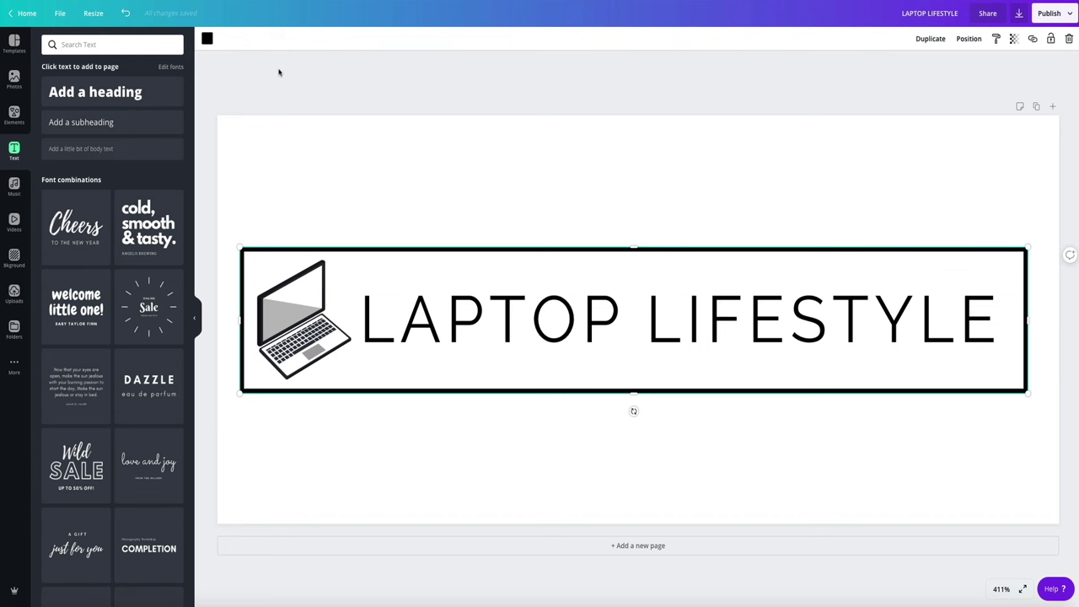
pyautogui.click(13, 116)
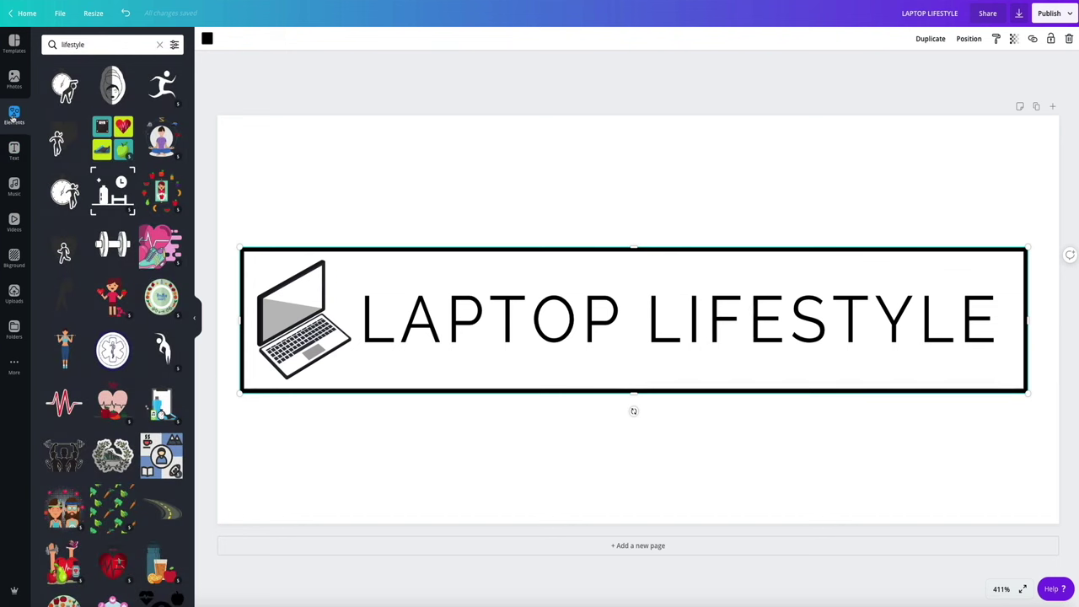
pyautogui.click(329, 88)
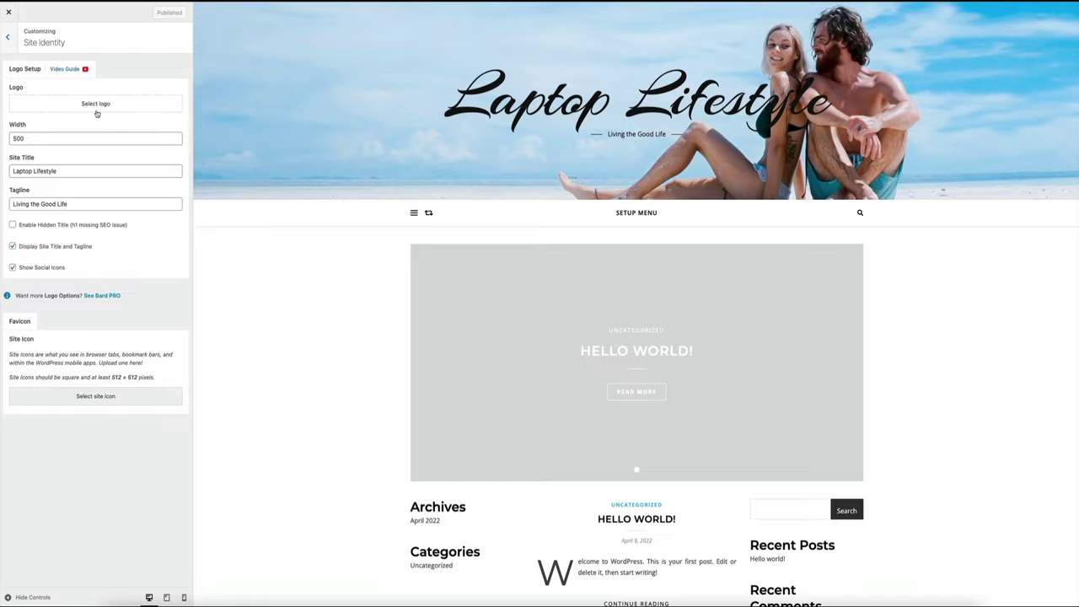
# - Upload LAPTOP LIFESTYLE.png from Downloads through the Select logo dialog
pyautogui.click(95, 109)
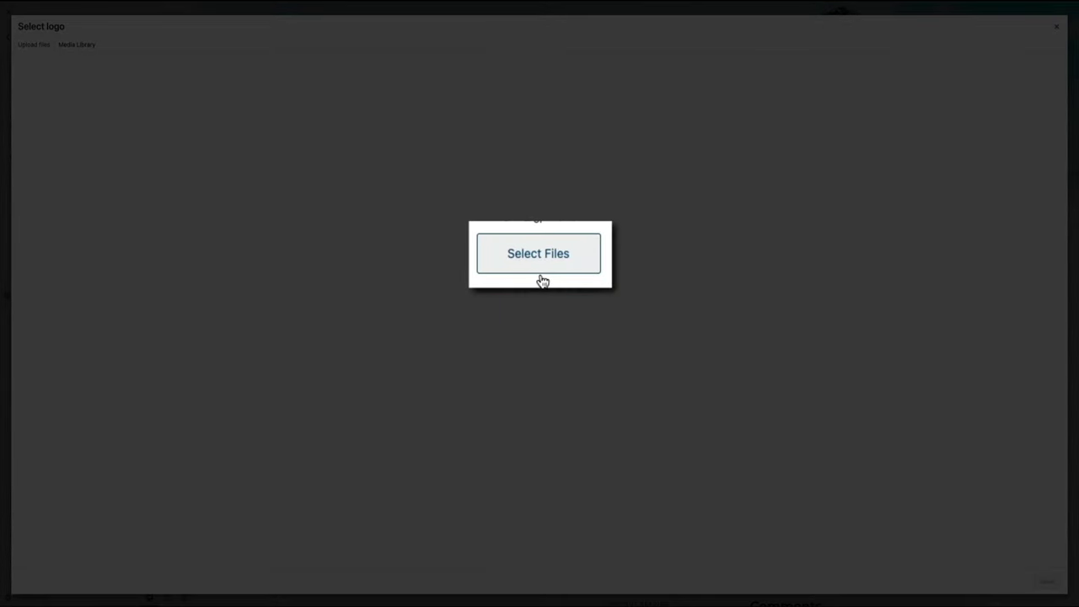
pyautogui.click(542, 278)
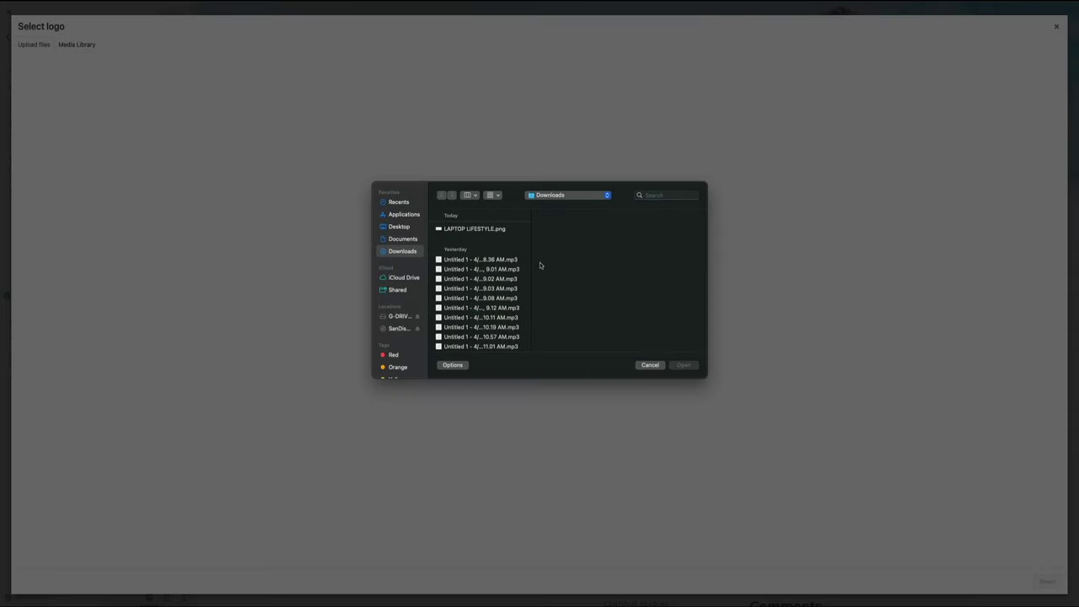
pyautogui.click(473, 232)
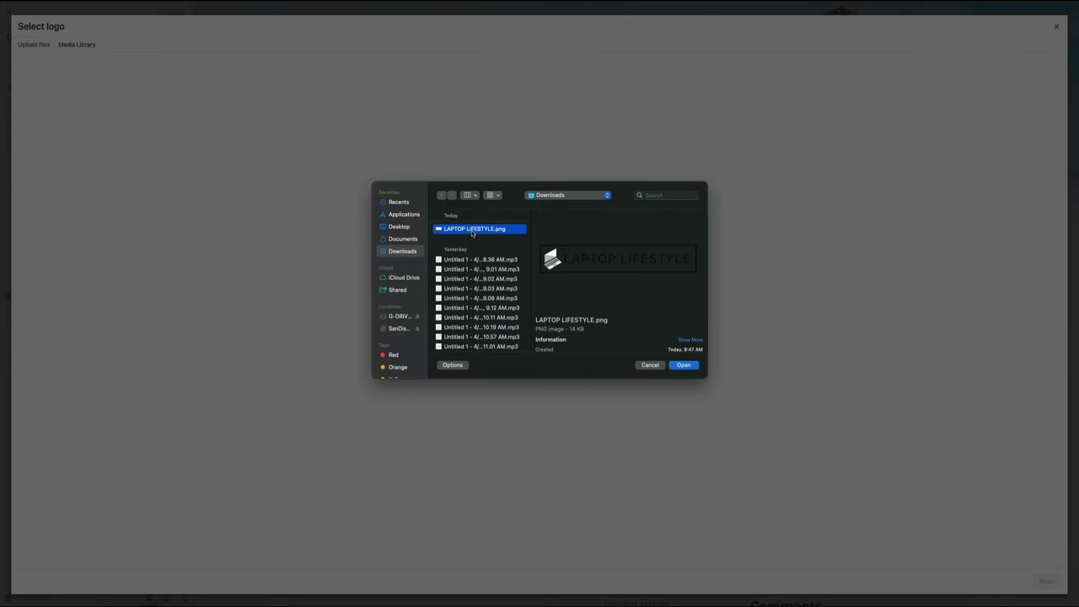
pyautogui.click(683, 365)
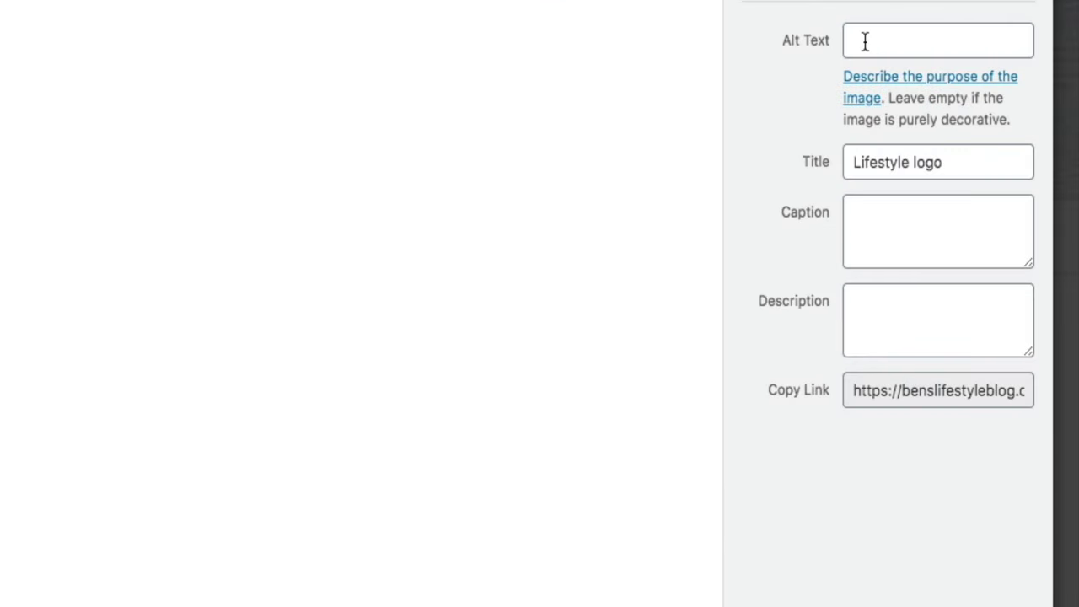
# - Enter alt text 'laptop lifestyle logo' and retitle the image 'Laptop Lifestyle - Living the Good Life'
pyautogui.click(865, 42)
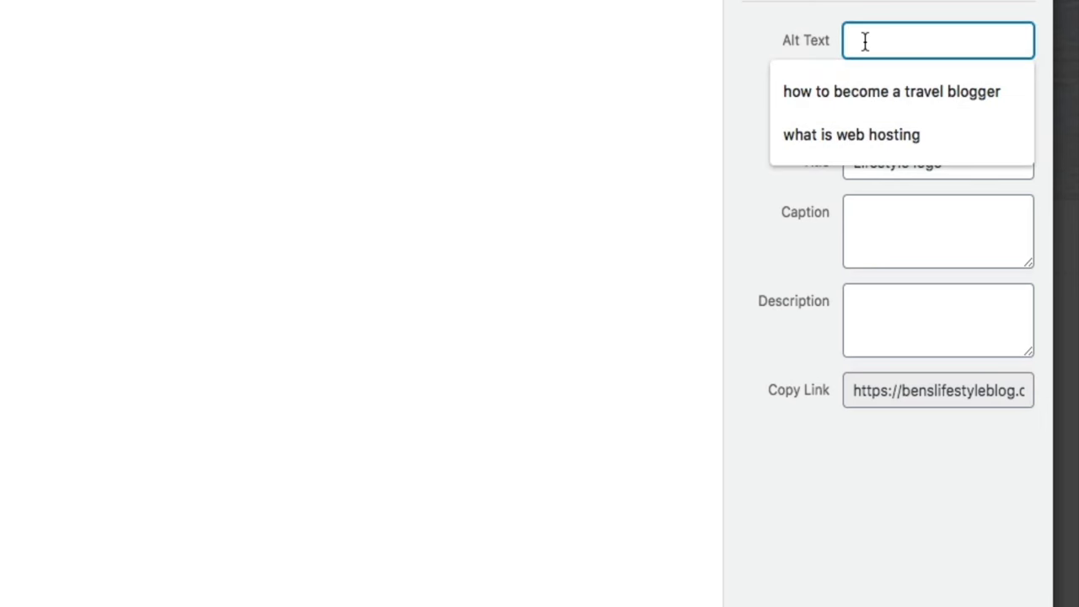
pyautogui.write('lap')
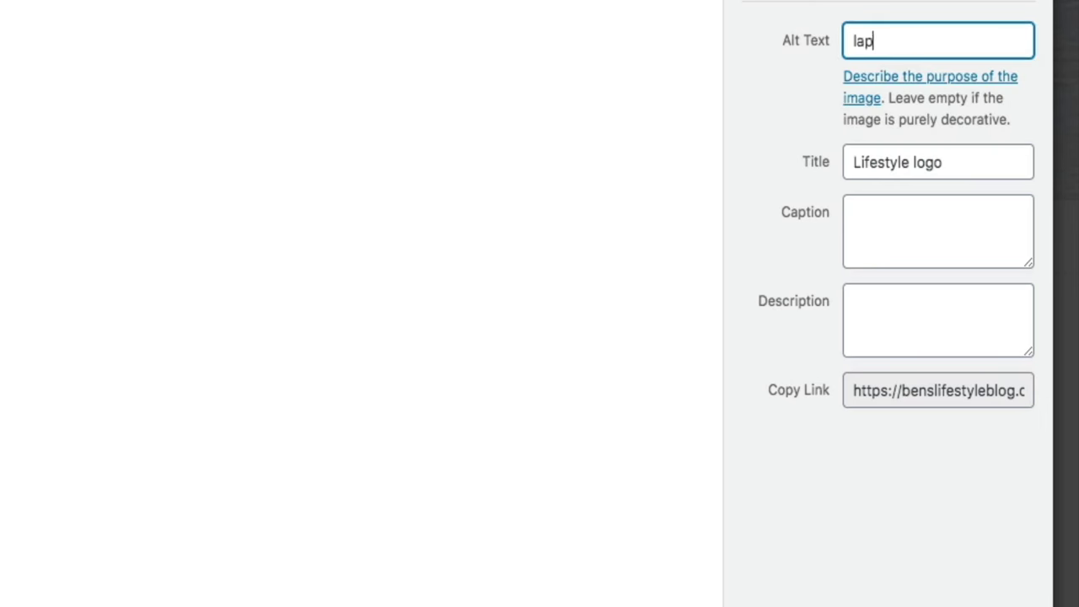
pyautogui.write('top lifesty')
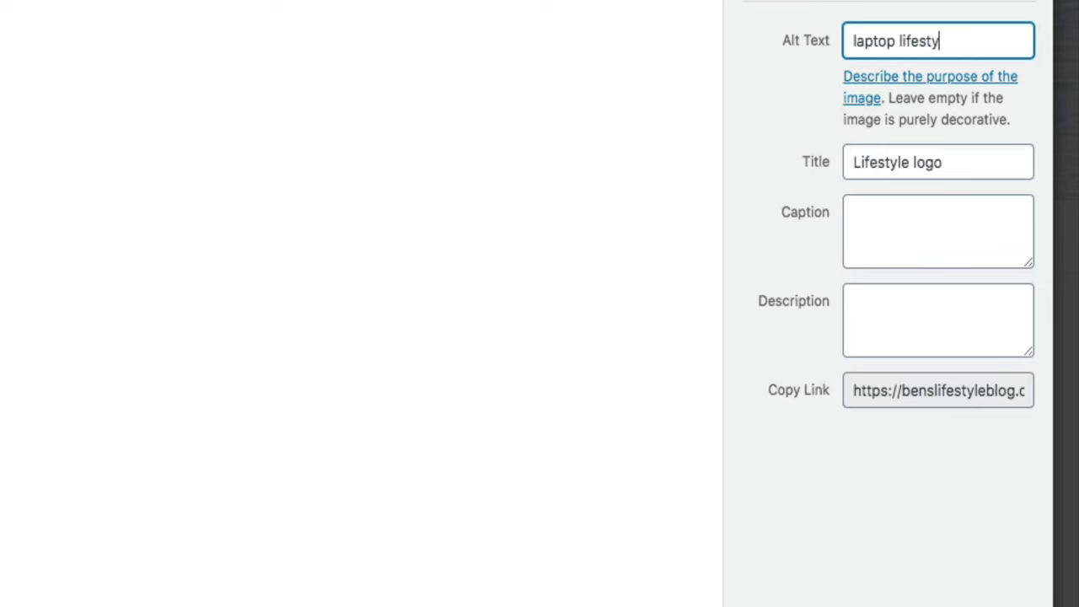
pyautogui.write('le logo')
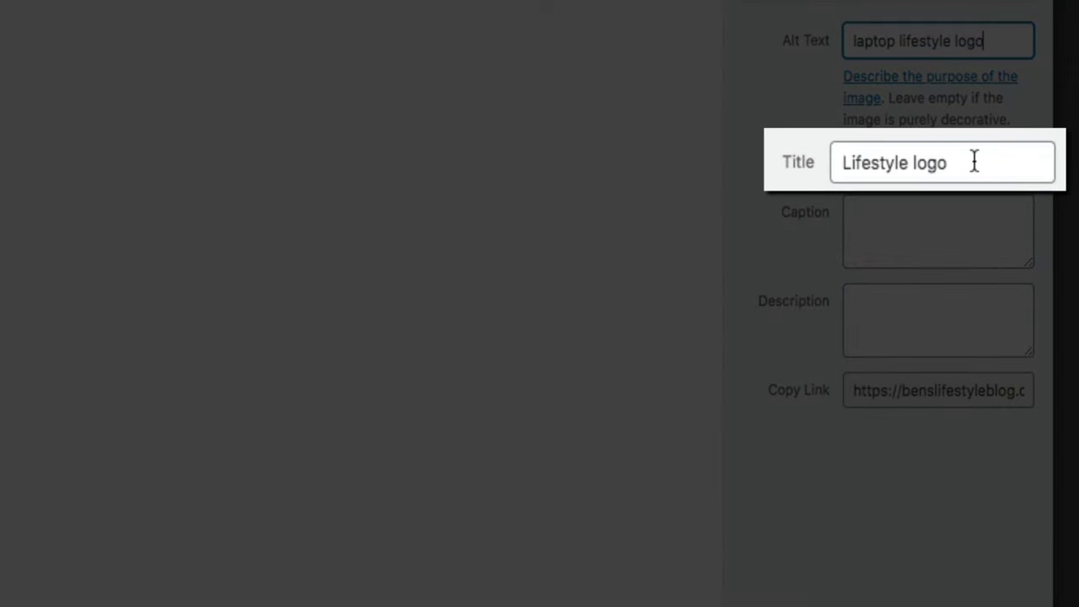
pyautogui.click(974, 162)
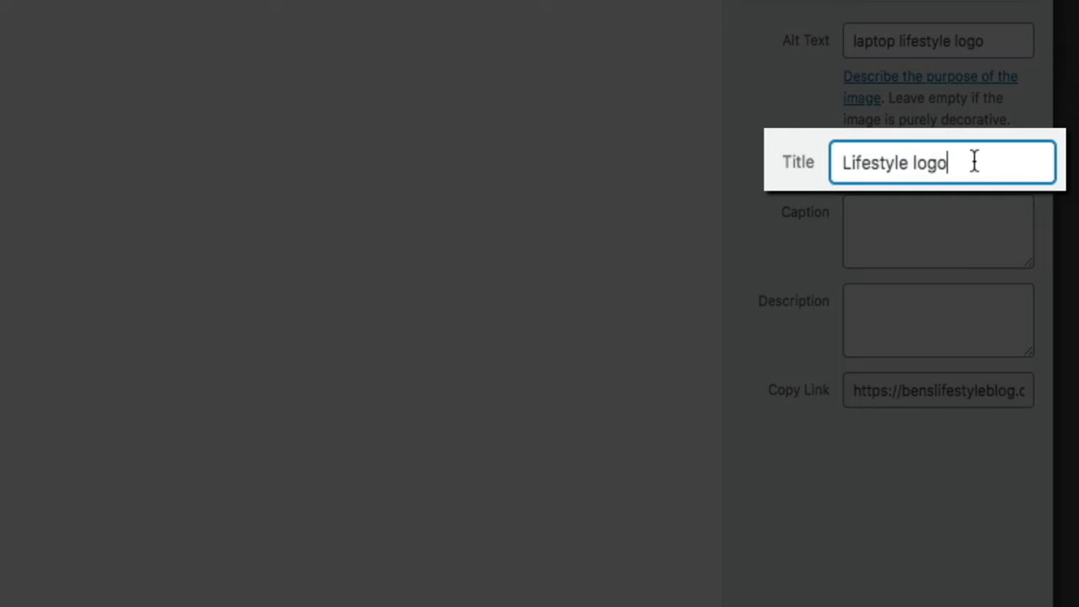
pyautogui.hotkey('alt', 'shift', 'Left')
pyautogui.hotkey('alt', 'shift', 'Left')
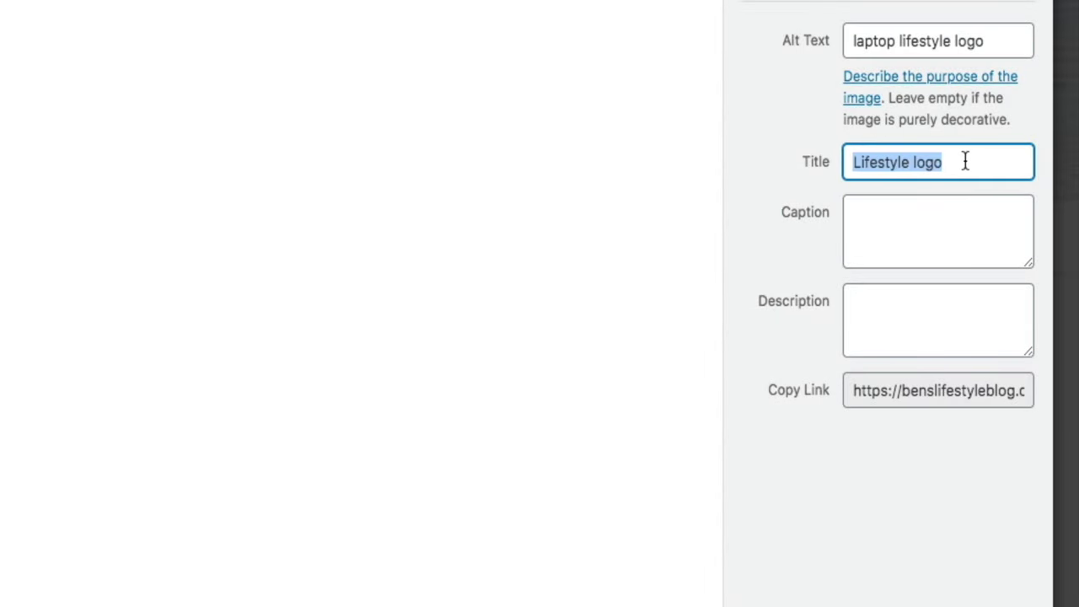
pyautogui.write('Lap')
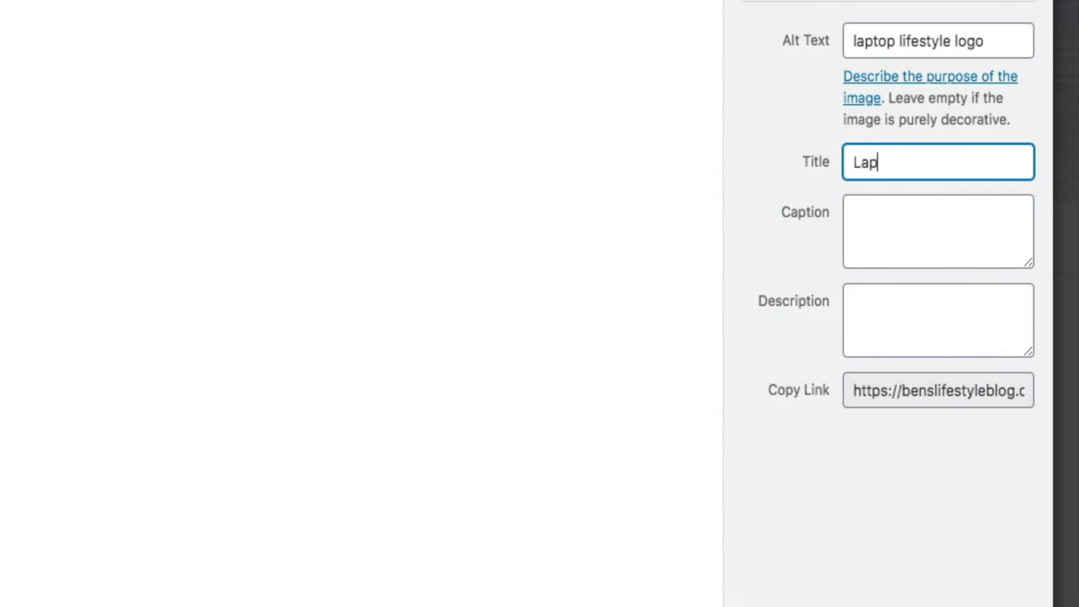
pyautogui.write('top Lifestyle')
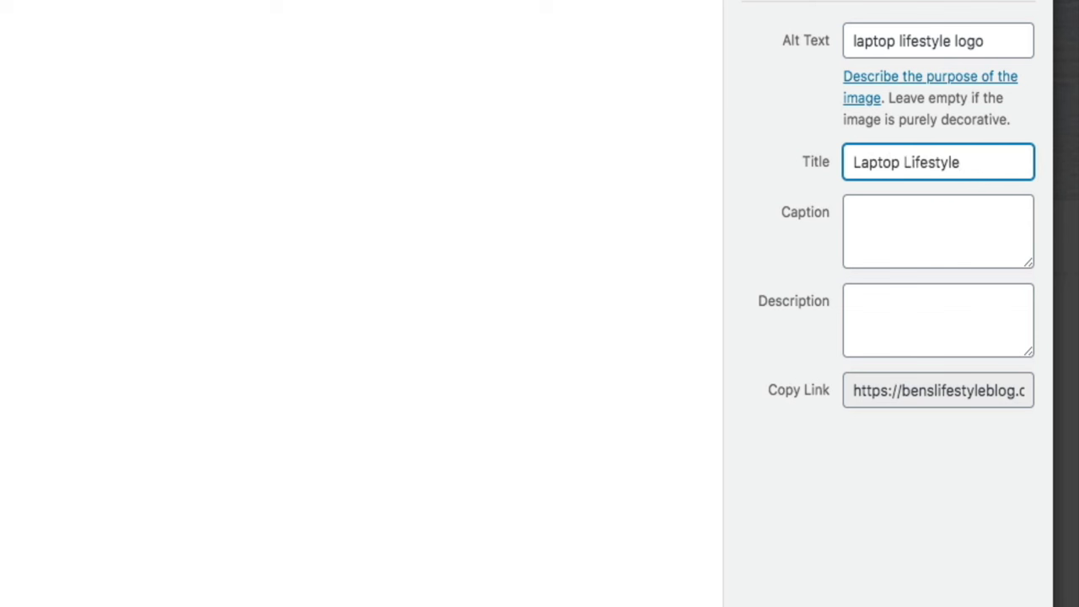
pyautogui.write(' - Living the Good Life')
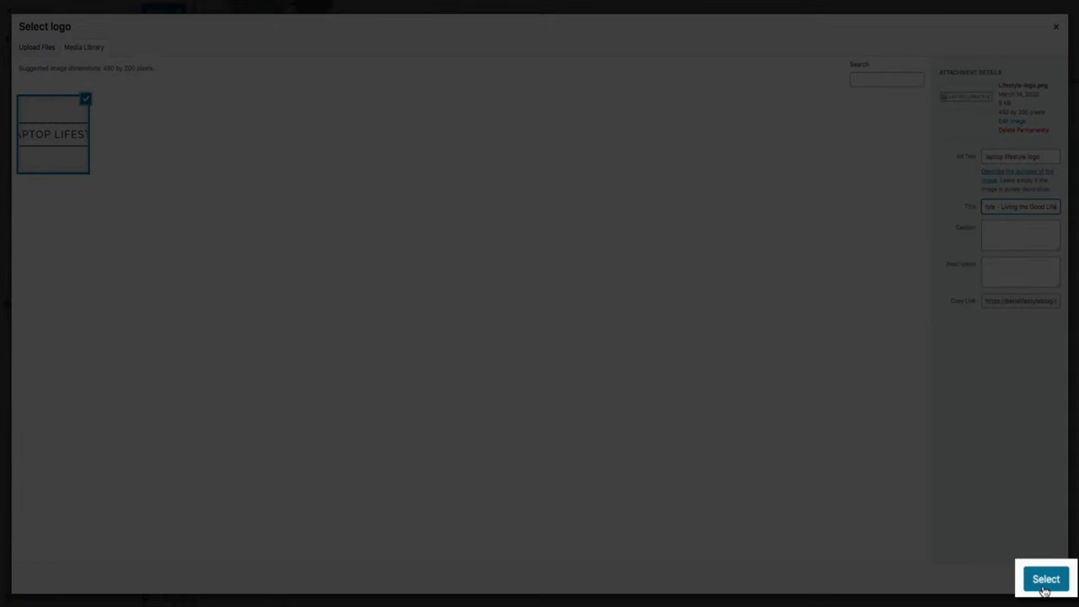
# - Set the uploaded Laptop Lifestyle image as the site logo, skipping cropping
pyautogui.click(1043, 588)
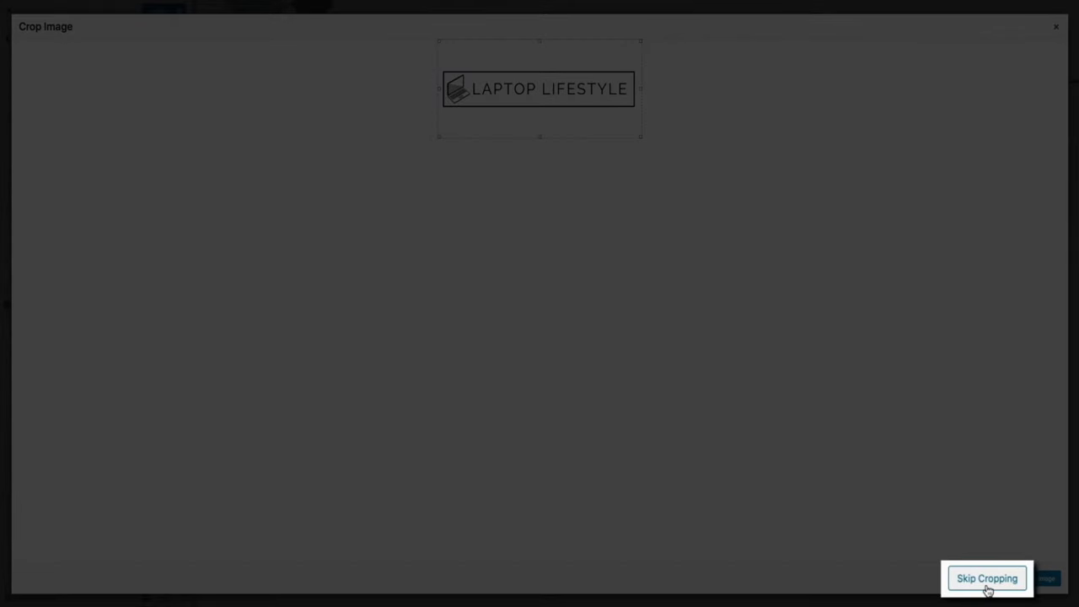
pyautogui.click(987, 585)
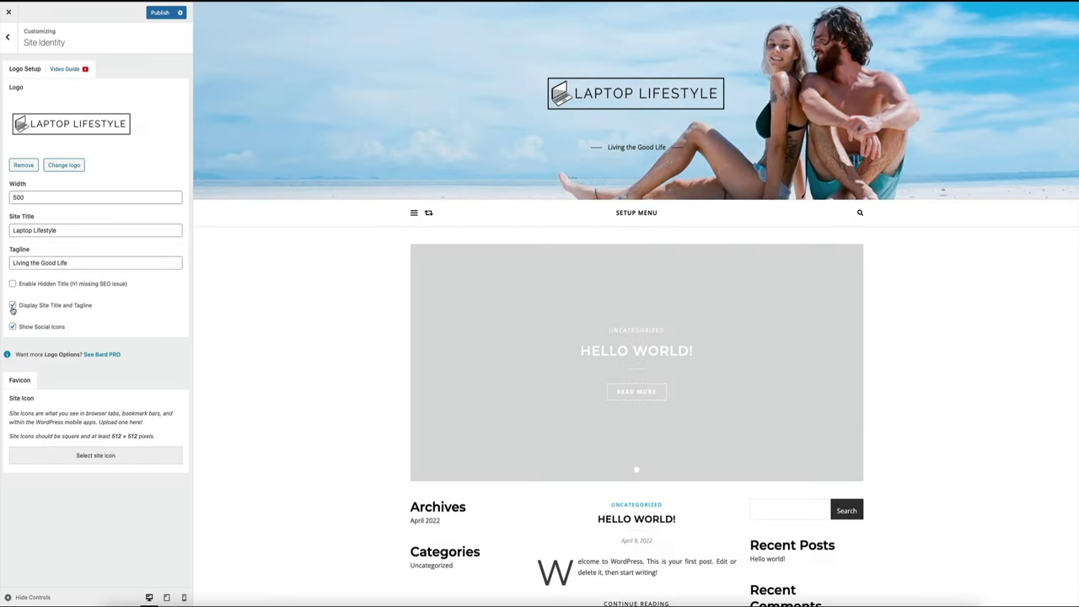
# - Turn off Display Site Title and Tagline, leaving Enable Hidden Title unchecked after toggling it
pyautogui.click(12, 305)
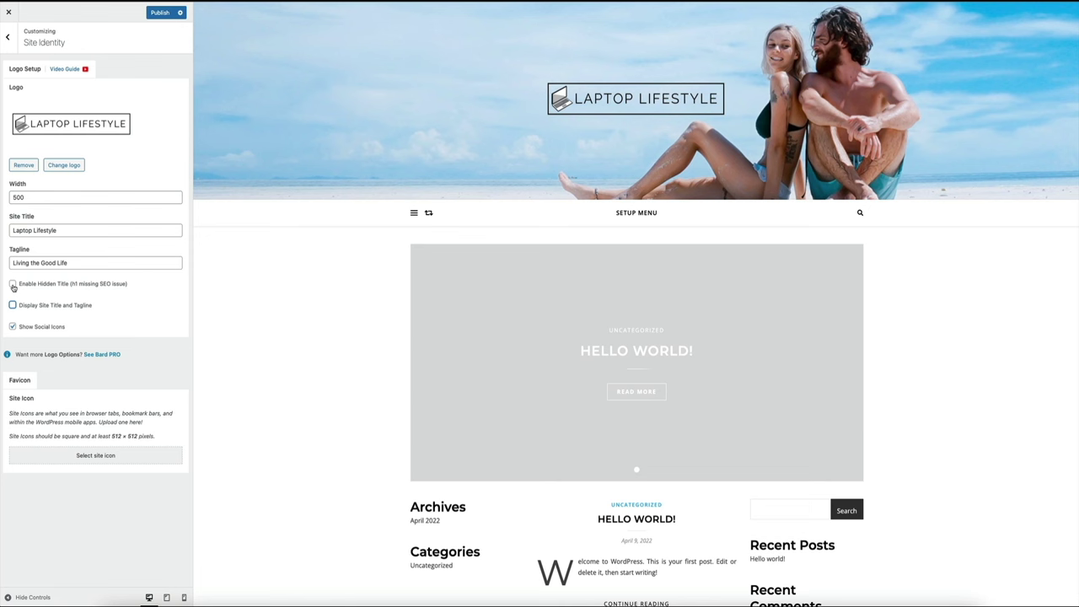
pyautogui.click(12, 285)
pyautogui.click(13, 284)
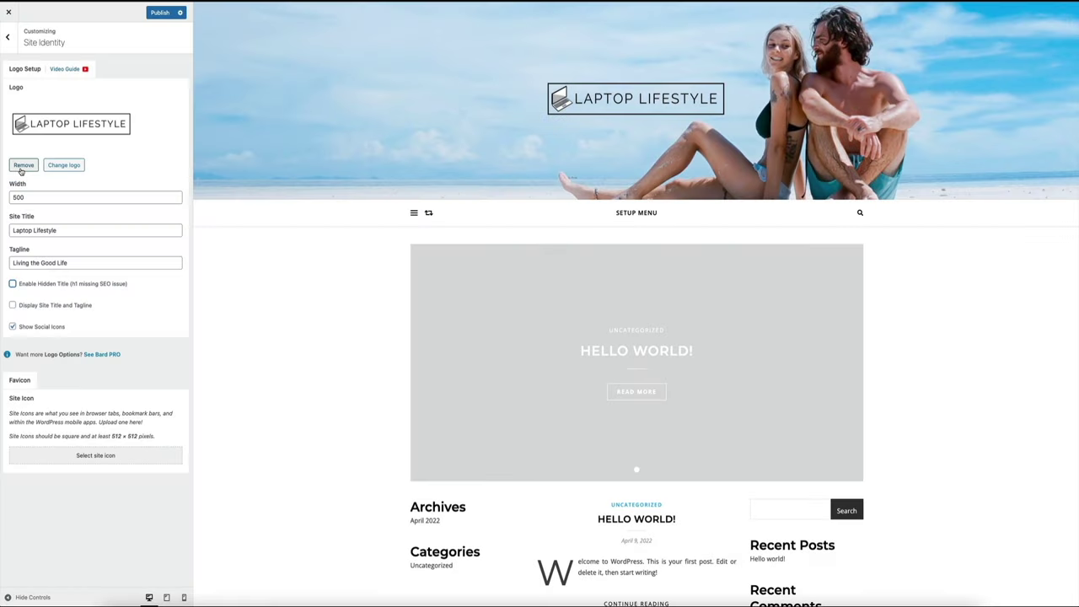
# - Remove the logo and show the Laptop Lifestyle title and Living the Good Life tagline
pyautogui.click(21, 167)
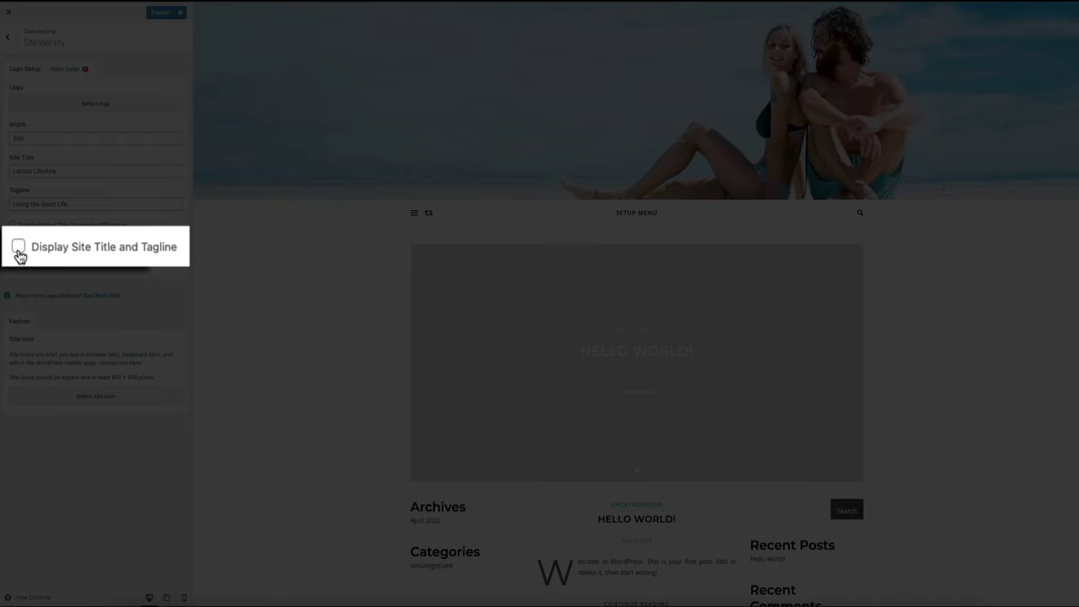
pyautogui.click(12, 247)
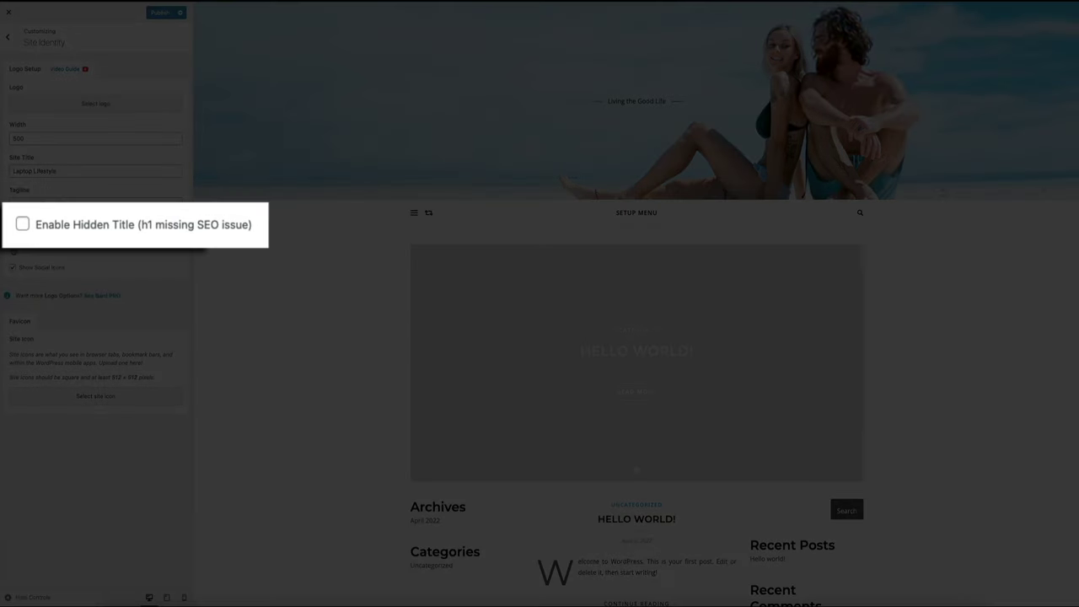
pyautogui.click(21, 226)
pyautogui.click(13, 225)
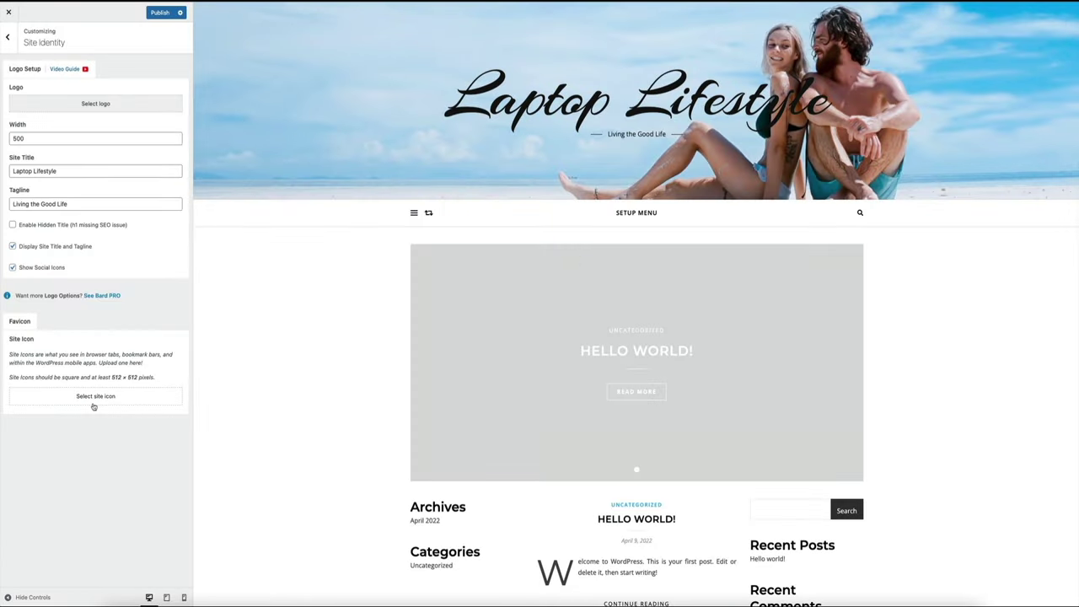
# - Open the site icon uploader and browse the Downloads folder's PNG images
pyautogui.click(94, 398)
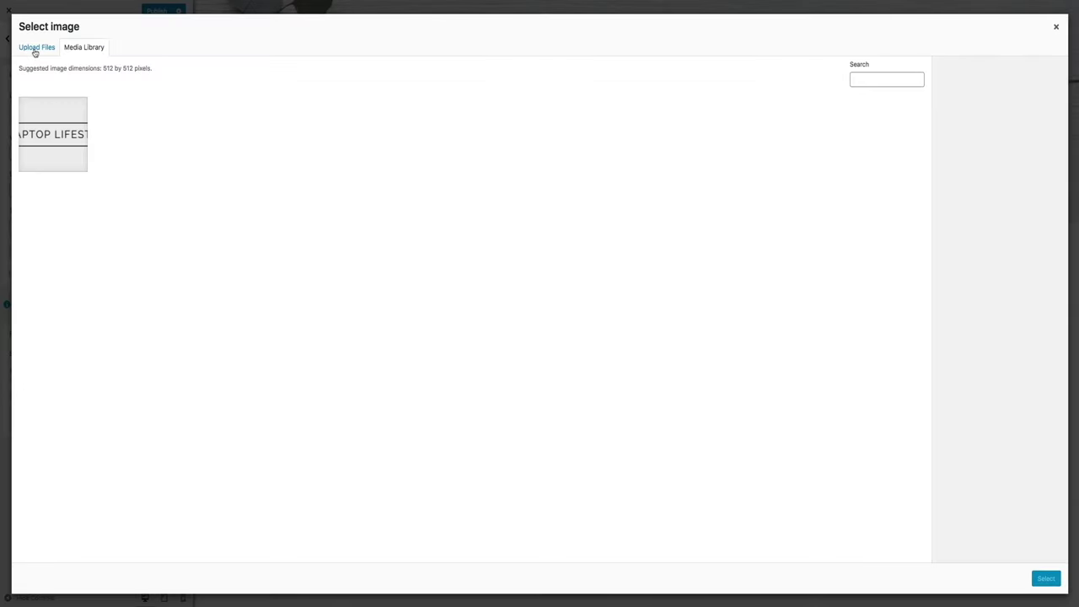
pyautogui.click(36, 49)
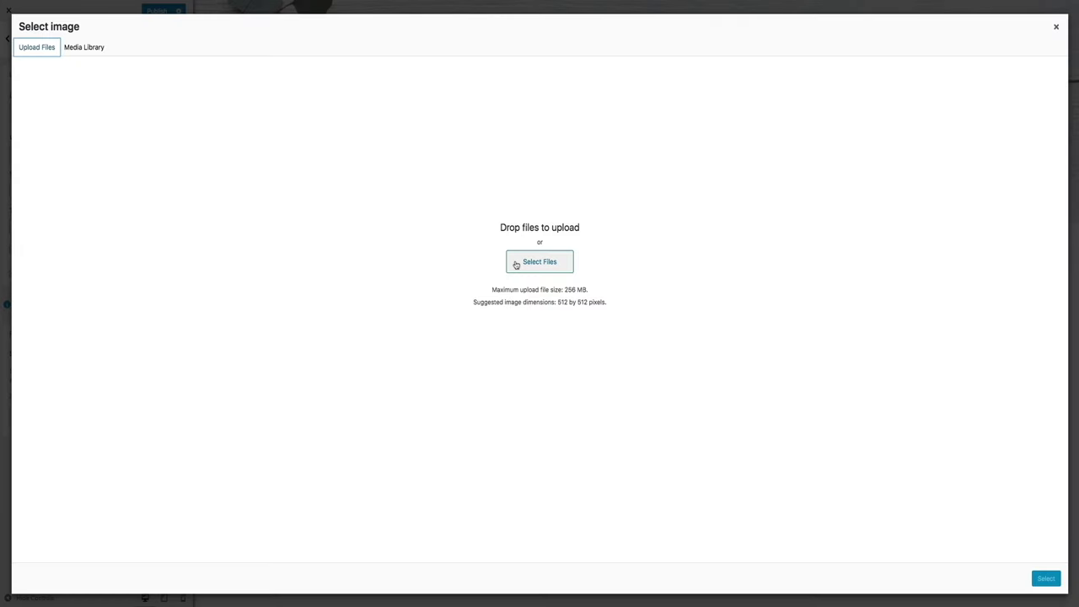
pyautogui.click(516, 265)
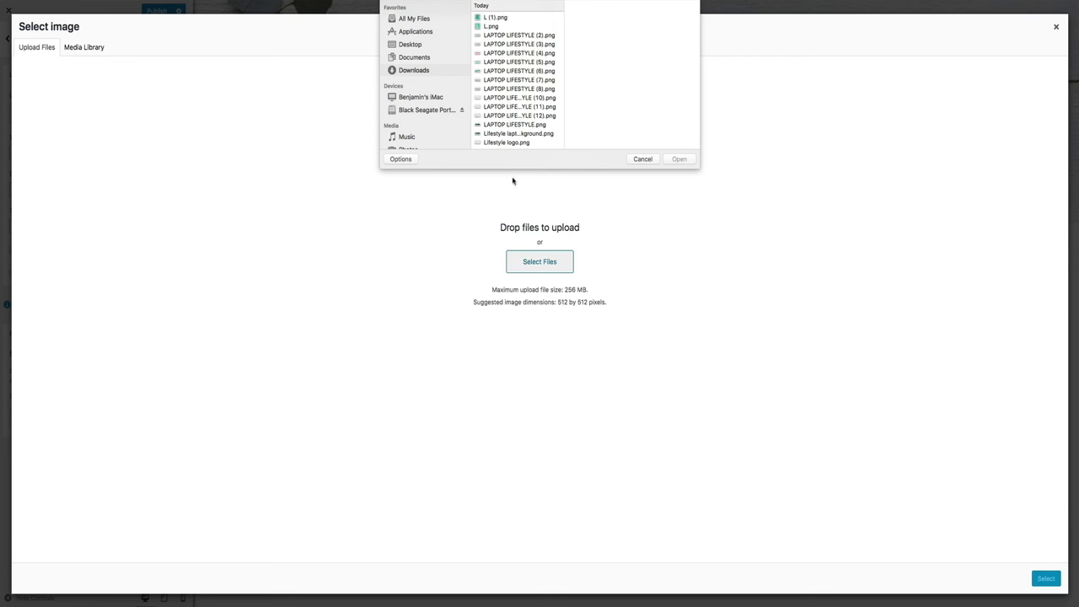
pyautogui.scroll(-3, 507, 131)
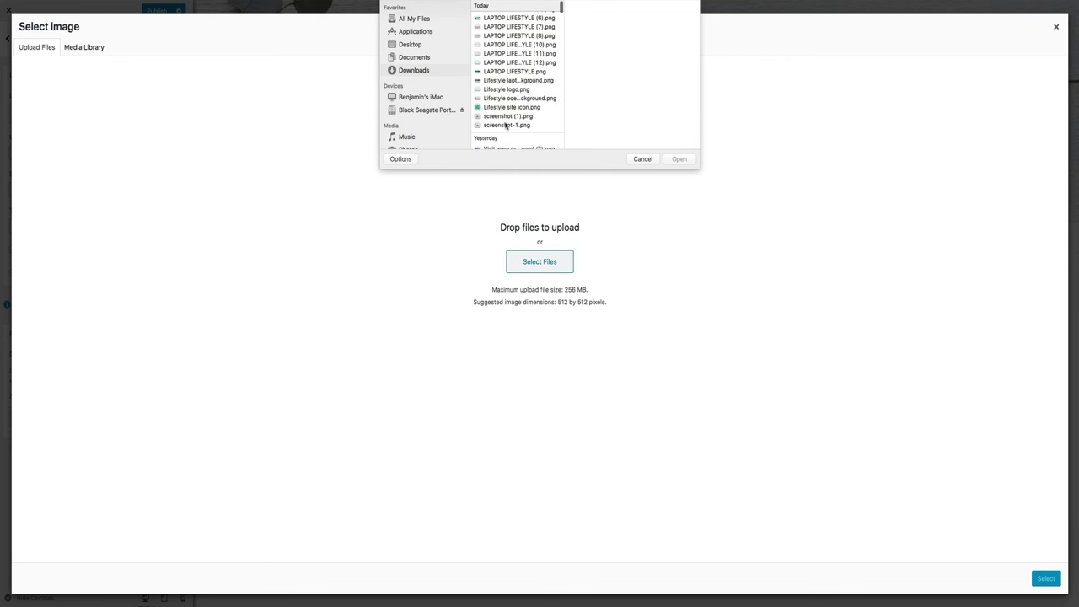
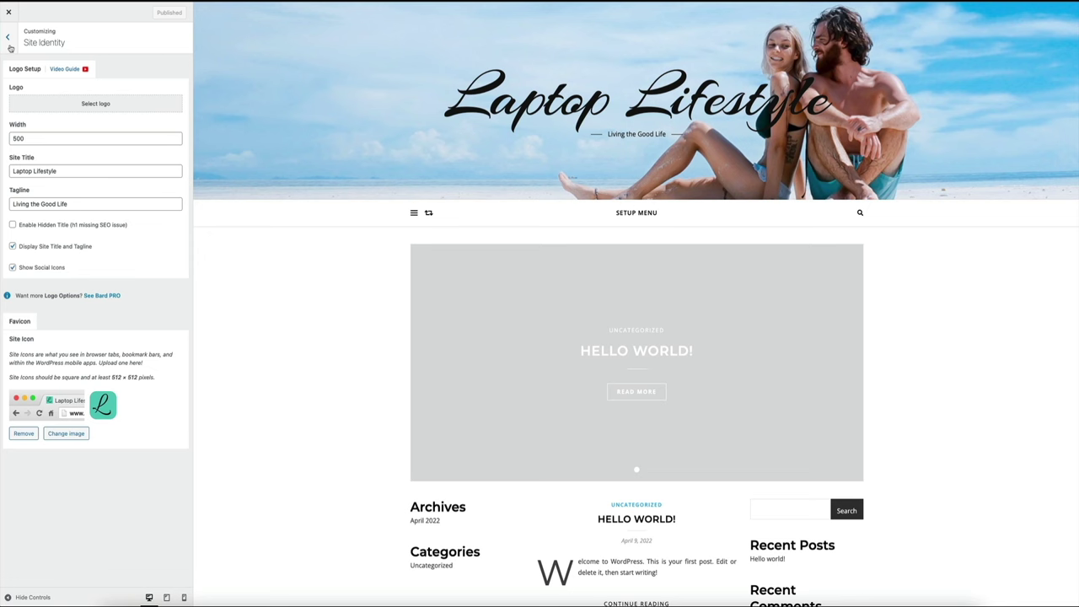
# - Leave Site Identity and go to the Header Image section
pyautogui.click(8, 38)
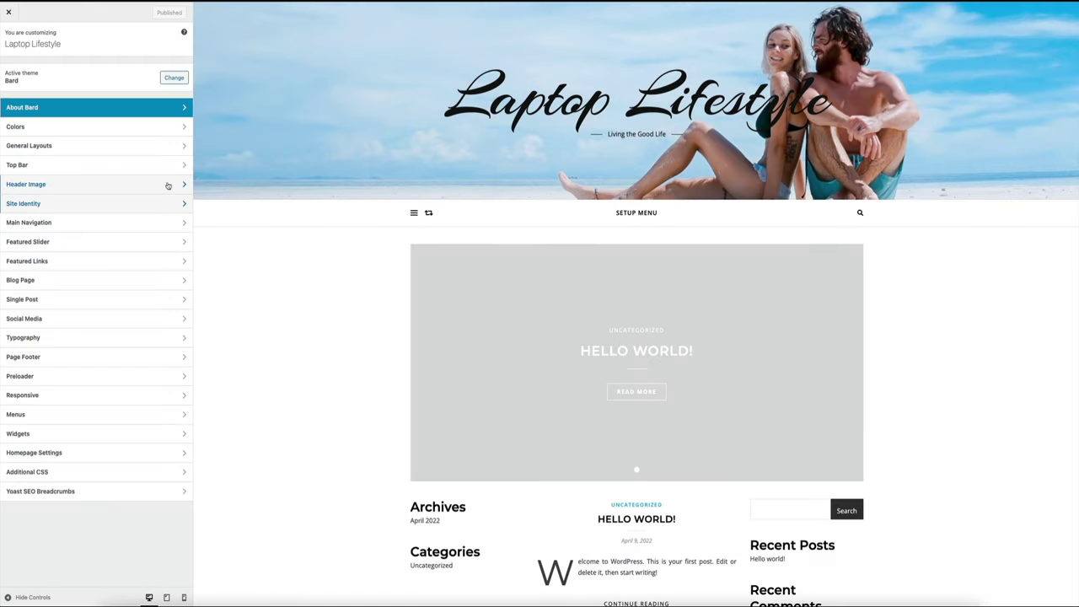
pyautogui.click(168, 185)
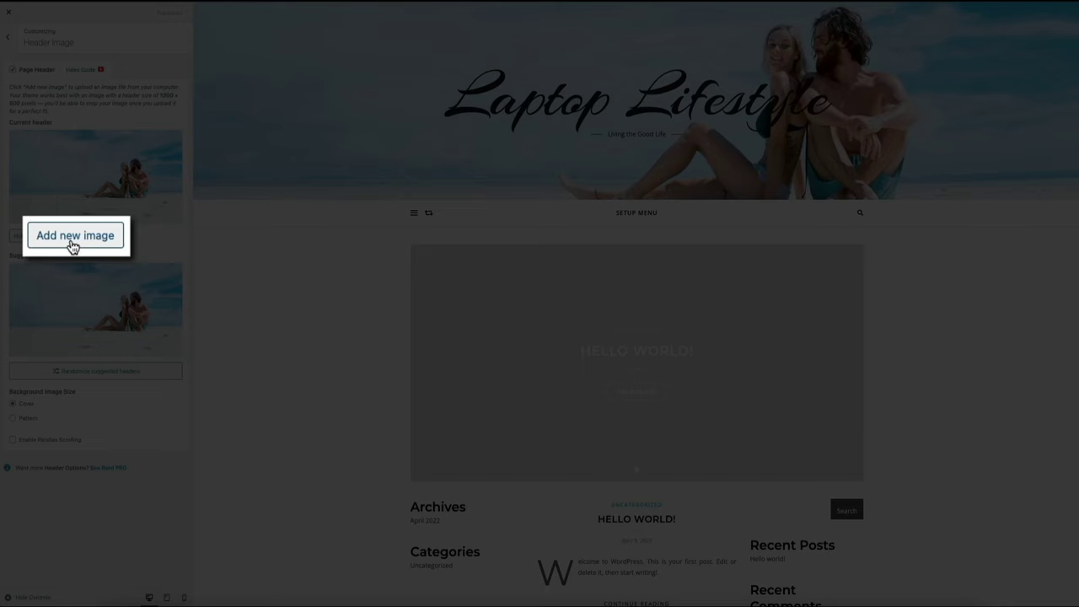
# - Upload LAPTOP LIFESTYLE HEADER.jpg from Downloads as a new header image
pyautogui.click(73, 245)
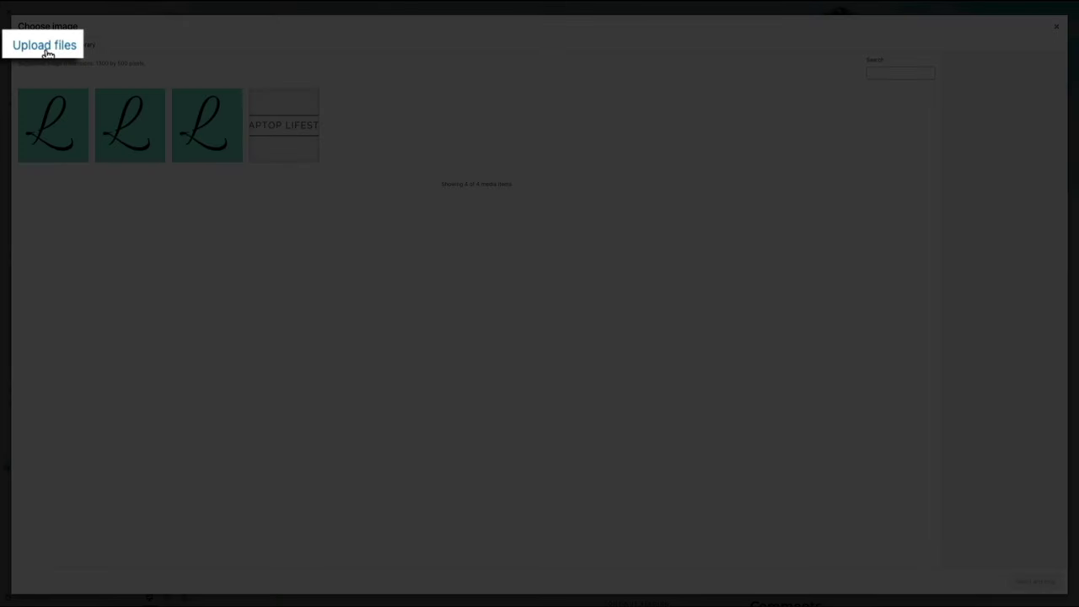
pyautogui.click(46, 49)
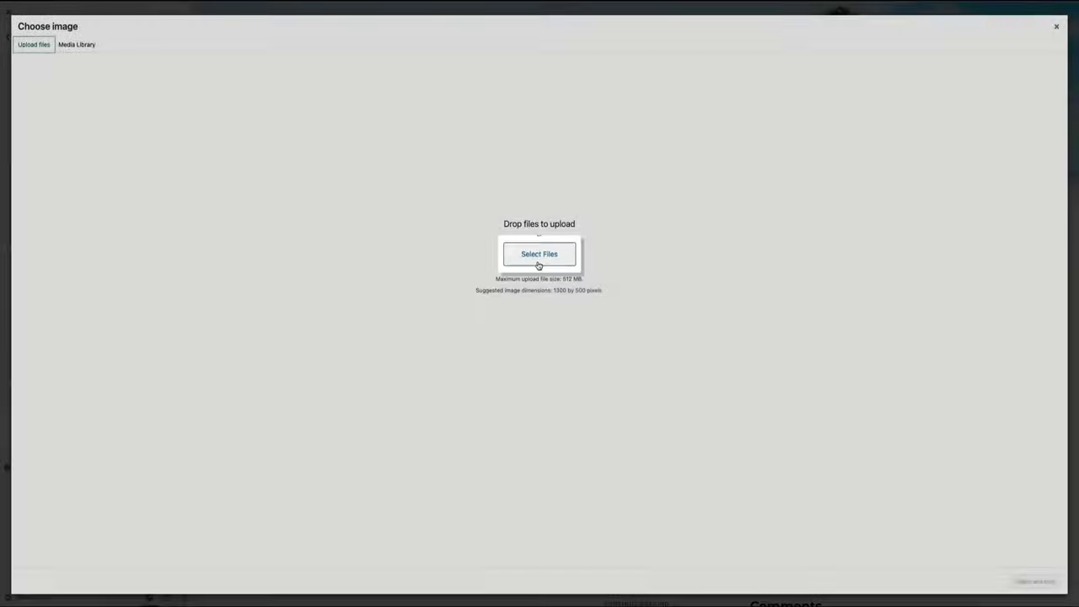
pyautogui.click(538, 263)
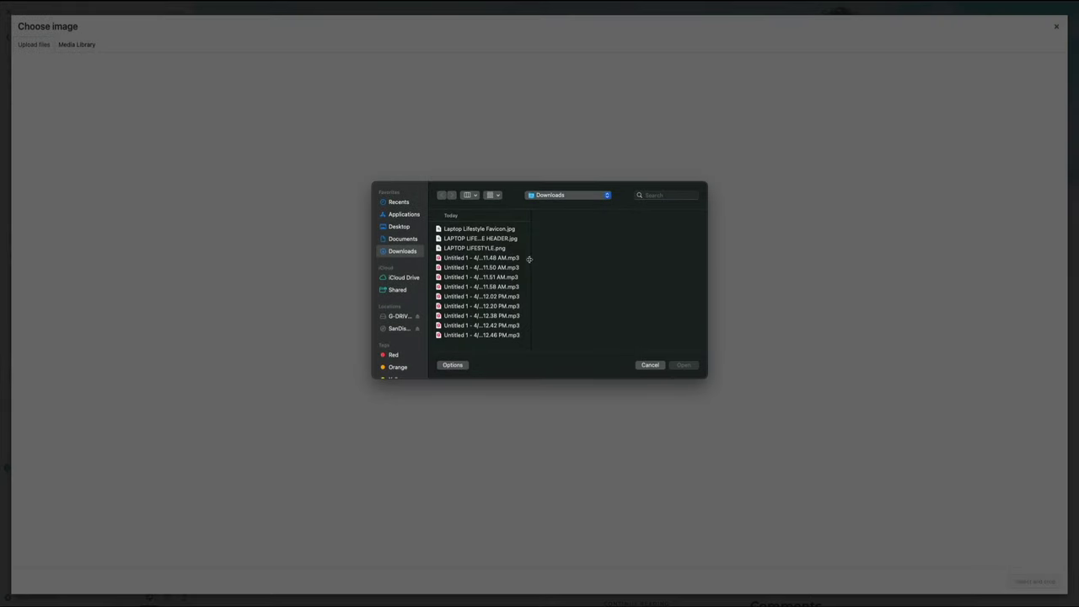
pyautogui.click(494, 239)
pyautogui.click(683, 364)
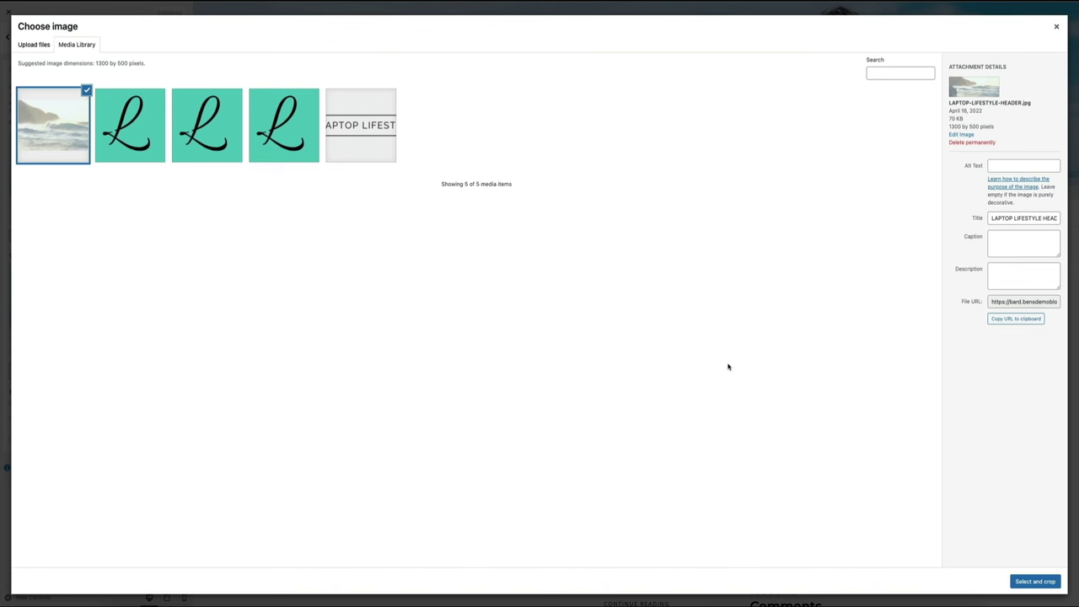
# - Give the photo alt text 'laptop lifestyle header image' and title 'Laptop Lifestyle - Living the Good Life'
pyautogui.click(1013, 164)
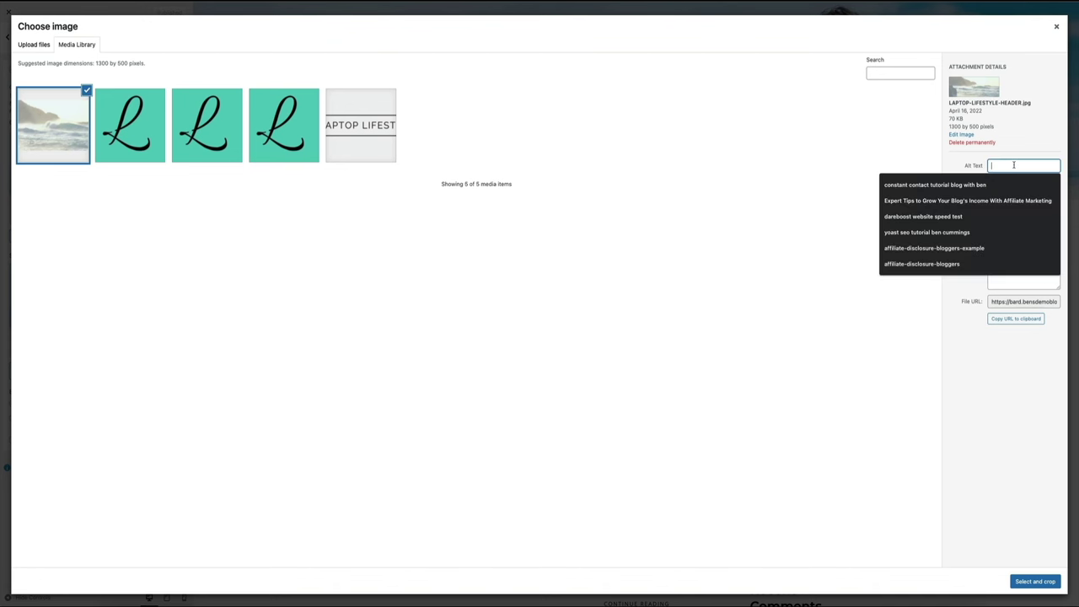
pyautogui.write('laptop ')
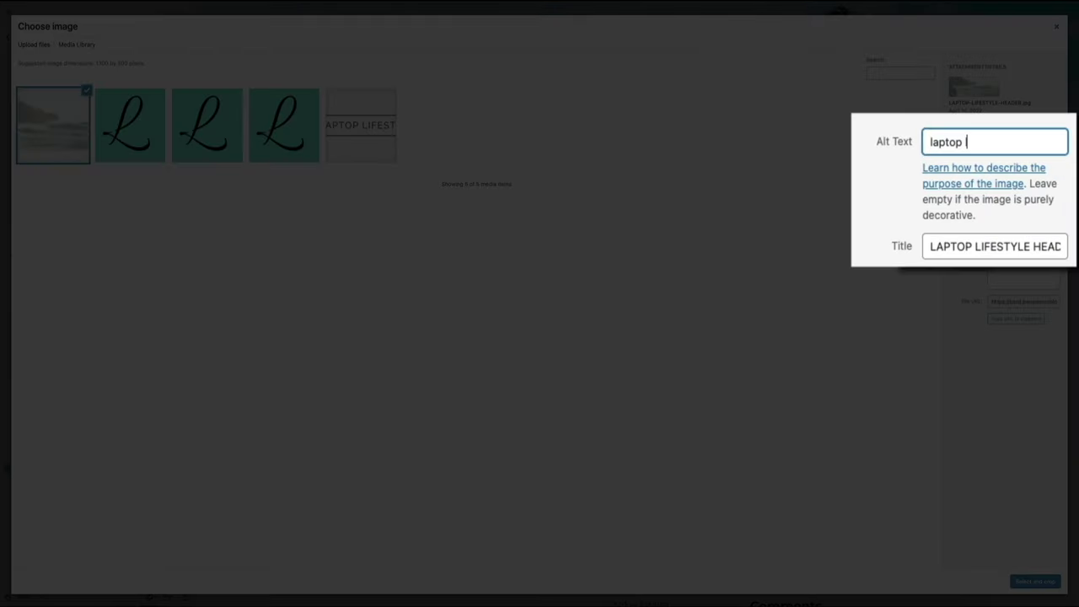
pyautogui.write('lifestyle header')
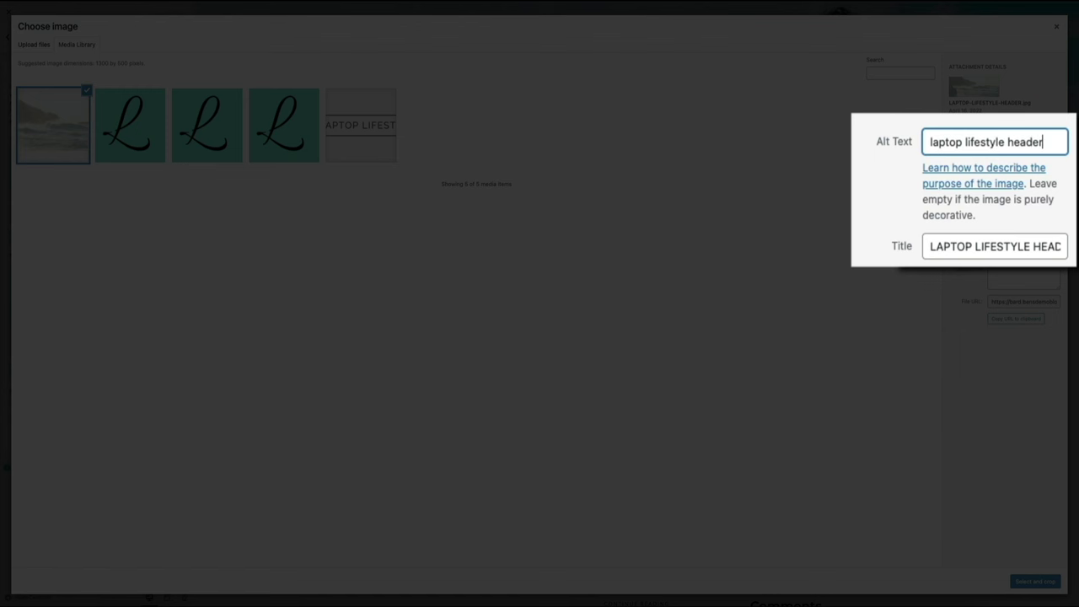
pyautogui.write(' image')
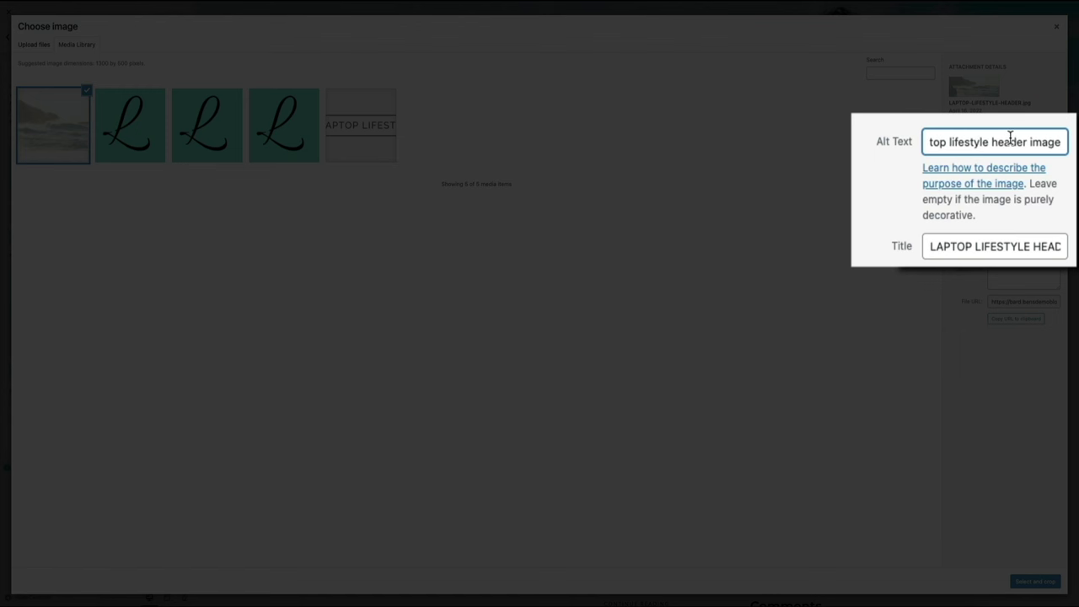
pyautogui.moveTo(1059, 246); pyautogui.dragTo(927, 246)
pyautogui.write('Lap')
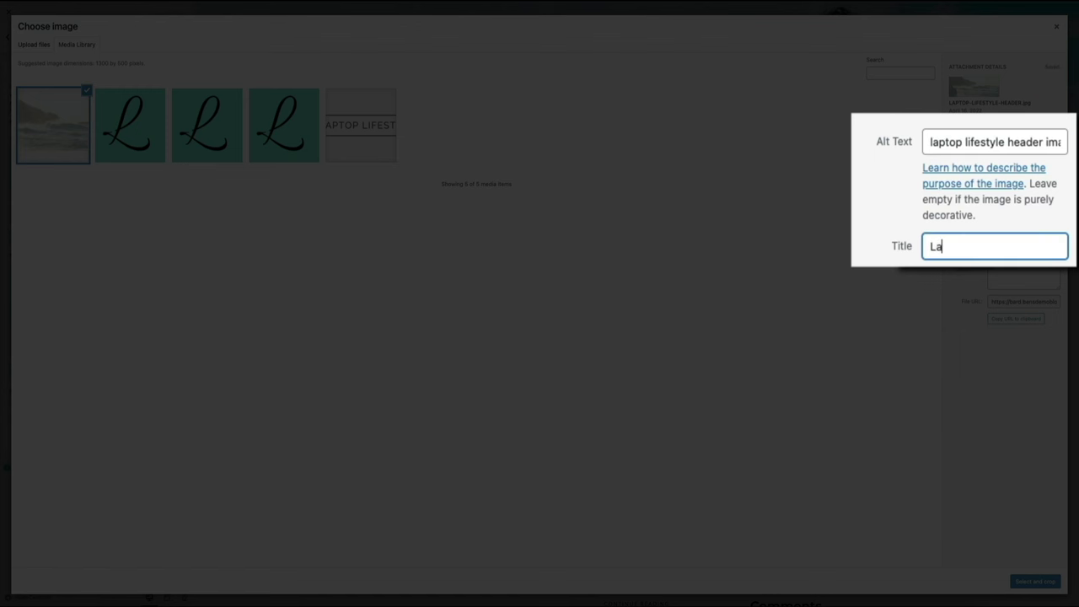
pyautogui.write('top Lifestyle')
pyautogui.write(' - Living the Good Life')
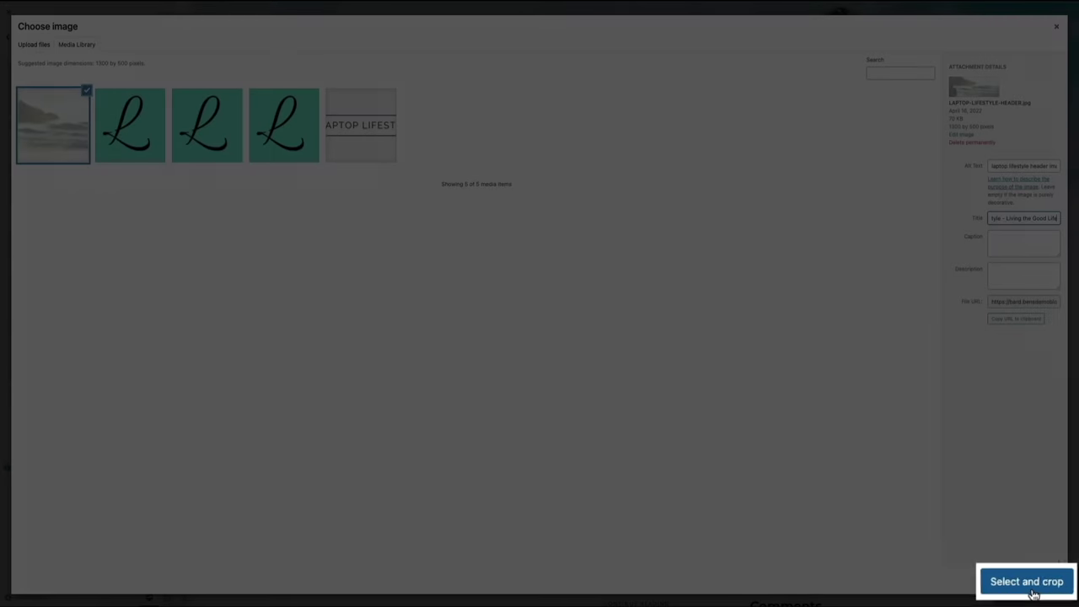
# - Apply the uploaded ocean-wave photo as the header without cropping
pyautogui.click(1029, 594)
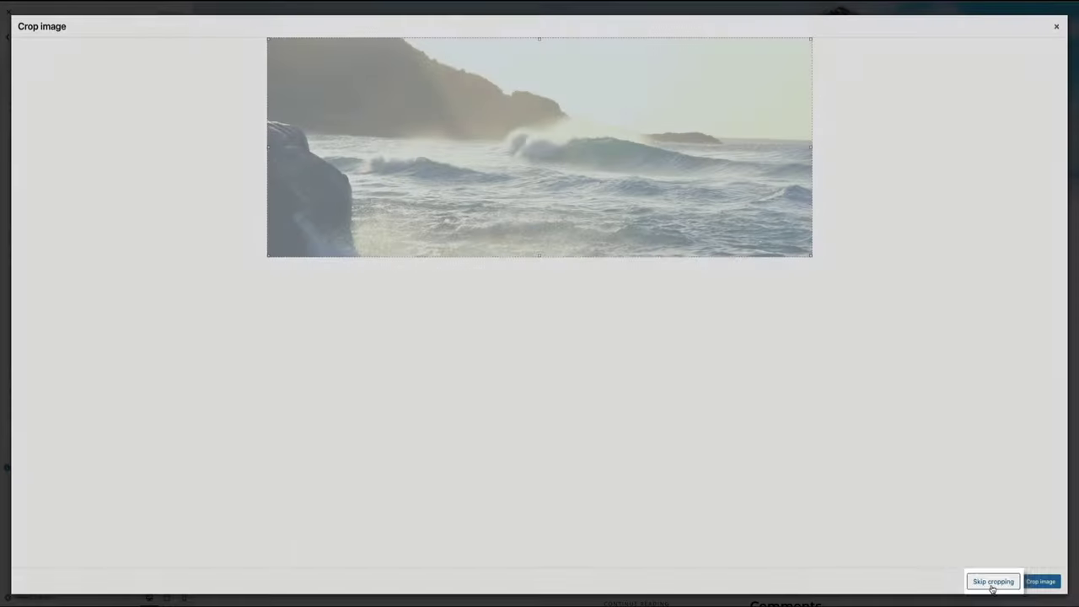
pyautogui.click(992, 584)
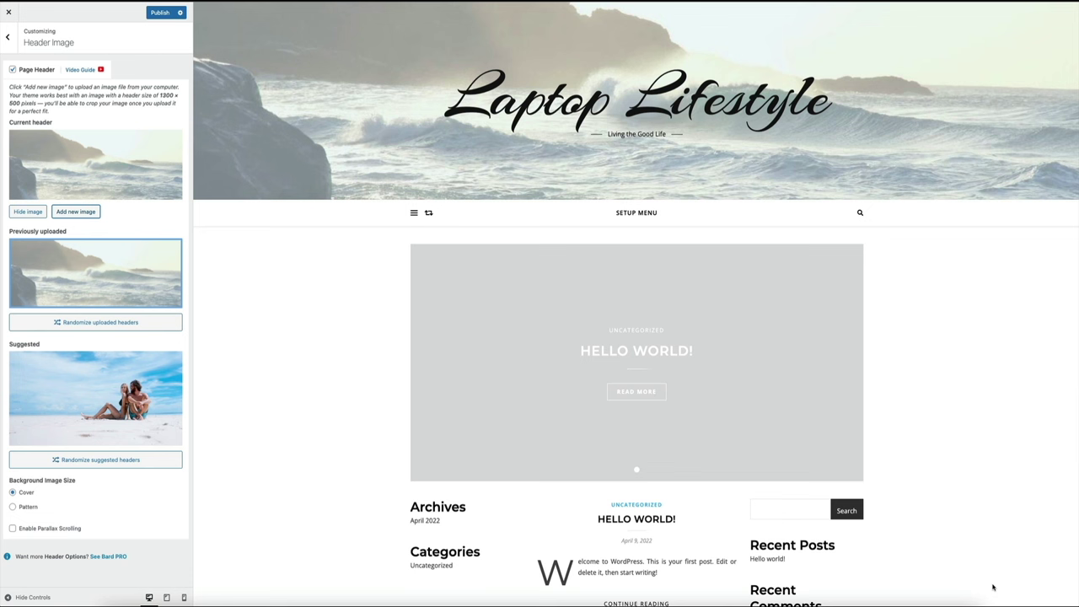
# - Turn on parallax scrolling for the ocean-wave header image
pyautogui.scroll(-5, 993, 588)
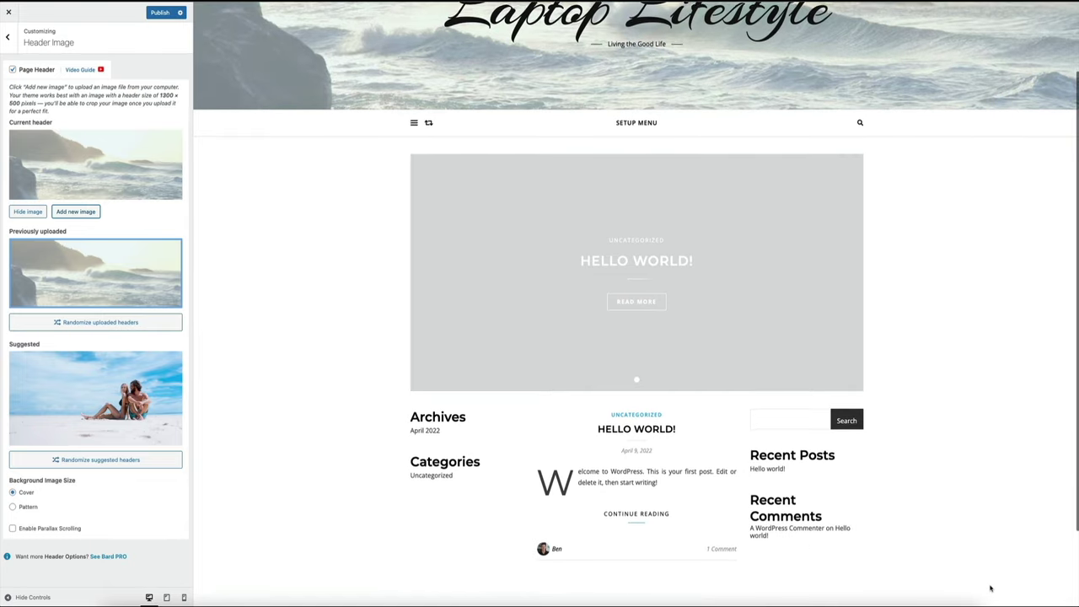
pyautogui.scroll(5, 994, 588)
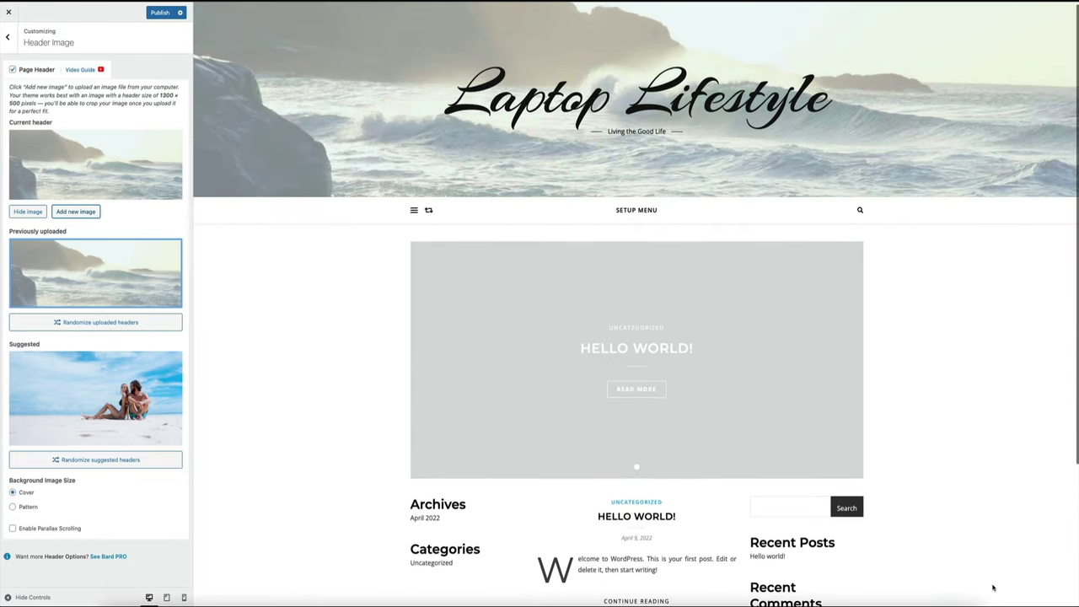
pyautogui.scroll(-3, 993, 587)
pyautogui.scroll(3, 993, 588)
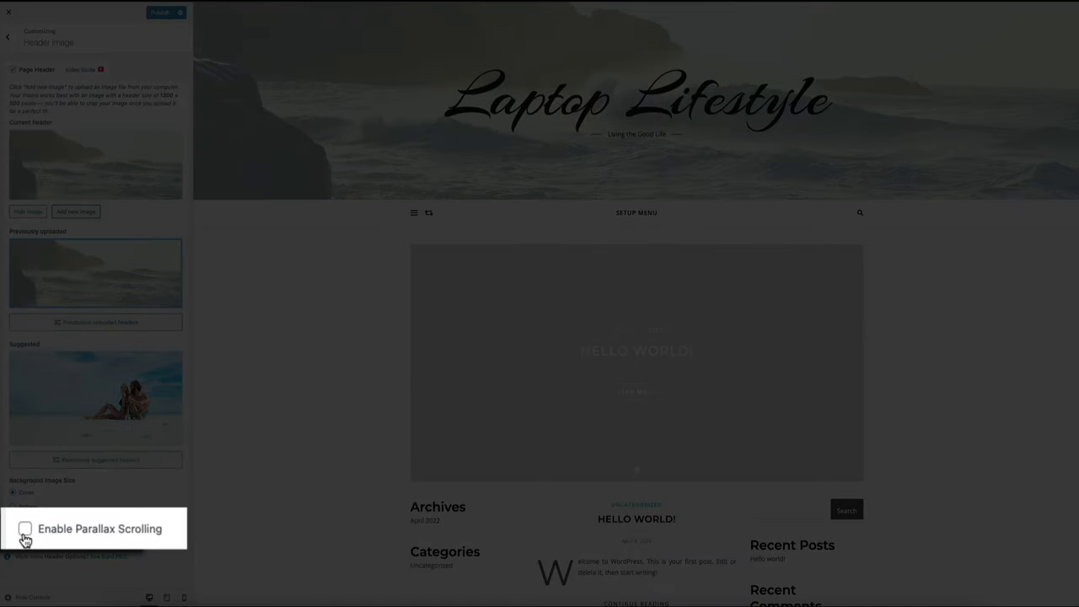
pyautogui.click(25, 530)
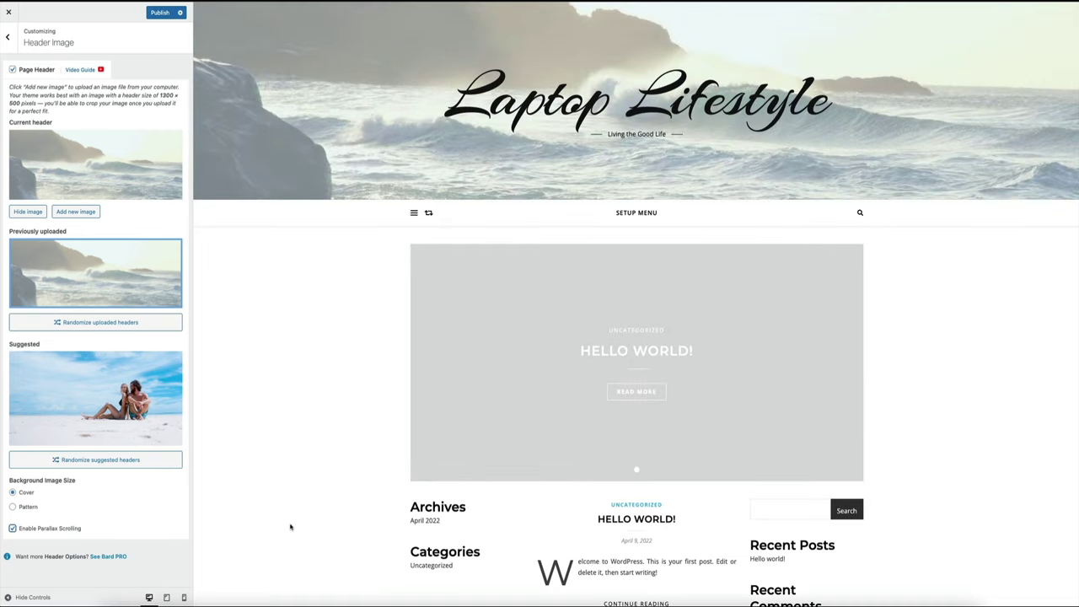
# - Switch header parallax scrolling back off, keeping the Cover-sized ocean-wave header
pyautogui.scroll(-3, 297, 521)
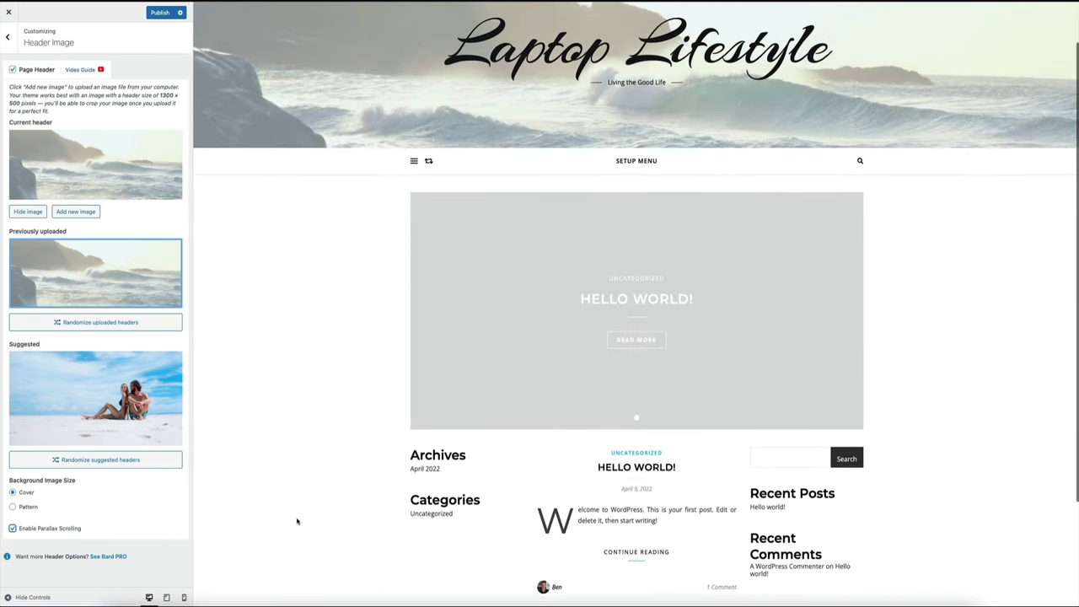
pyautogui.scroll(3, 297, 522)
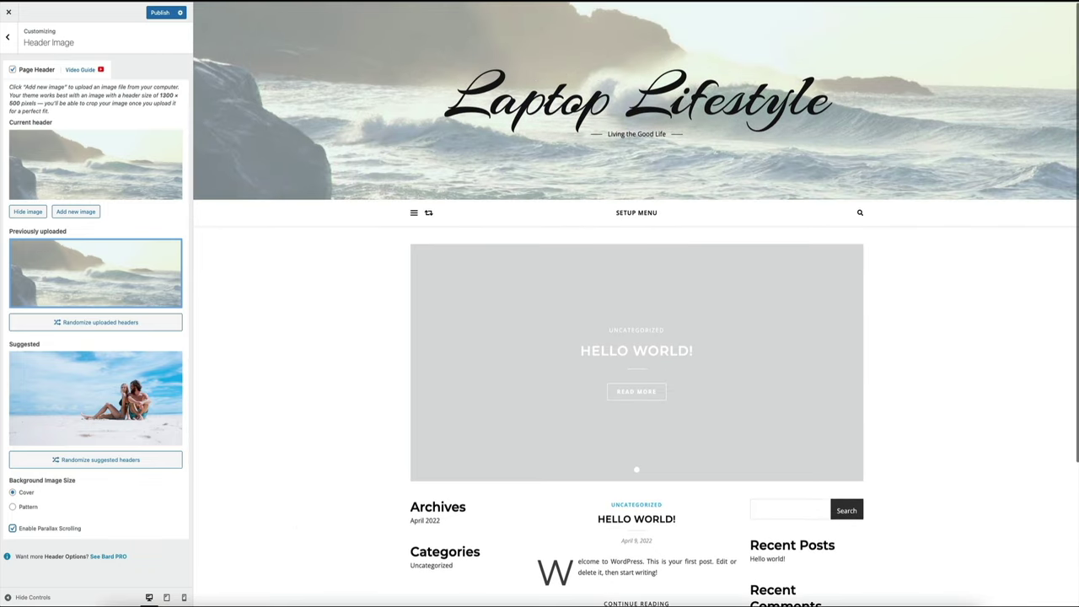
pyautogui.scroll(-2, 297, 523)
pyautogui.scroll(-2, 297, 524)
pyautogui.scroll(4, 297, 526)
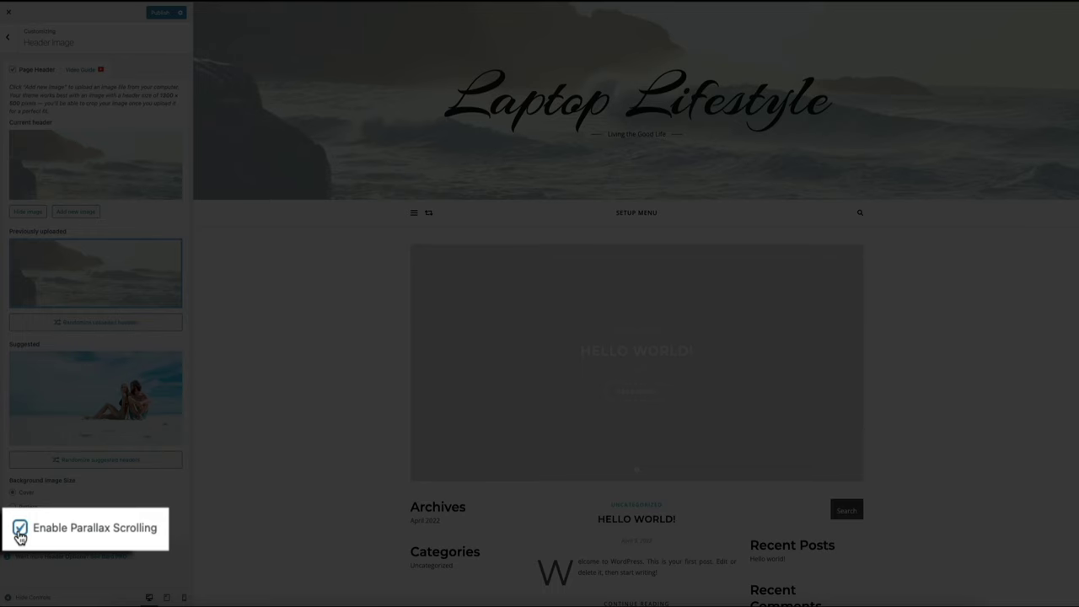
pyautogui.click(18, 533)
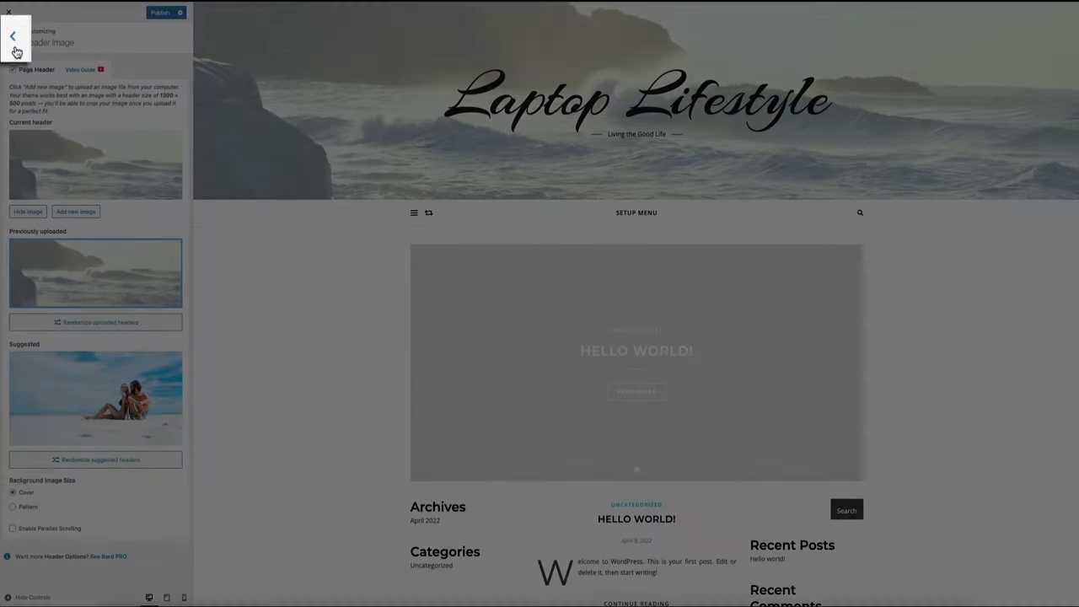
# - In Site Identity, hide the site title and tagline and enable the hidden SEO title
pyautogui.click(16, 46)
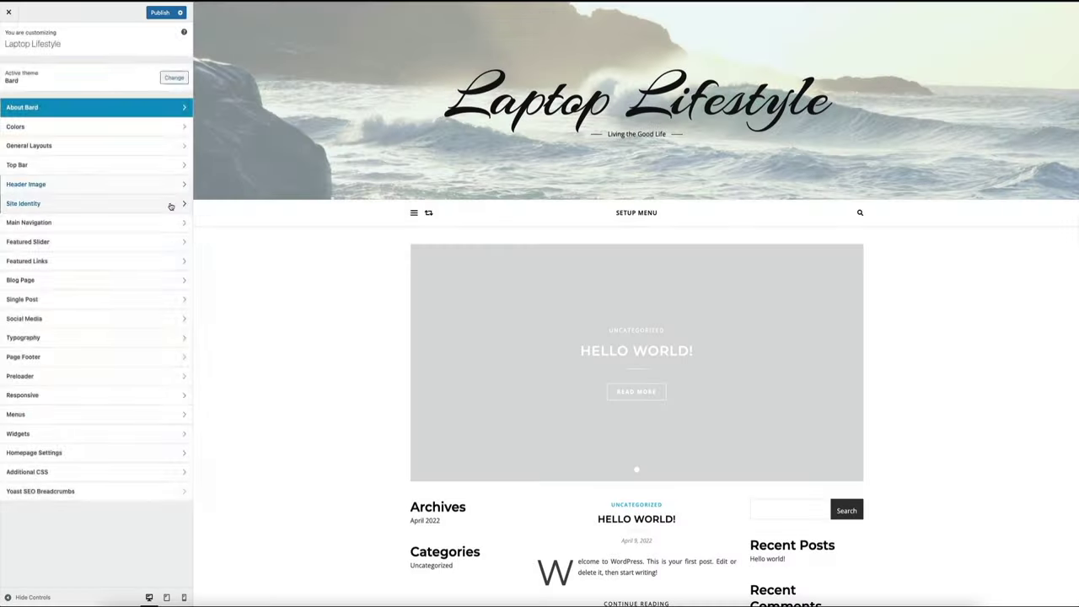
pyautogui.click(171, 205)
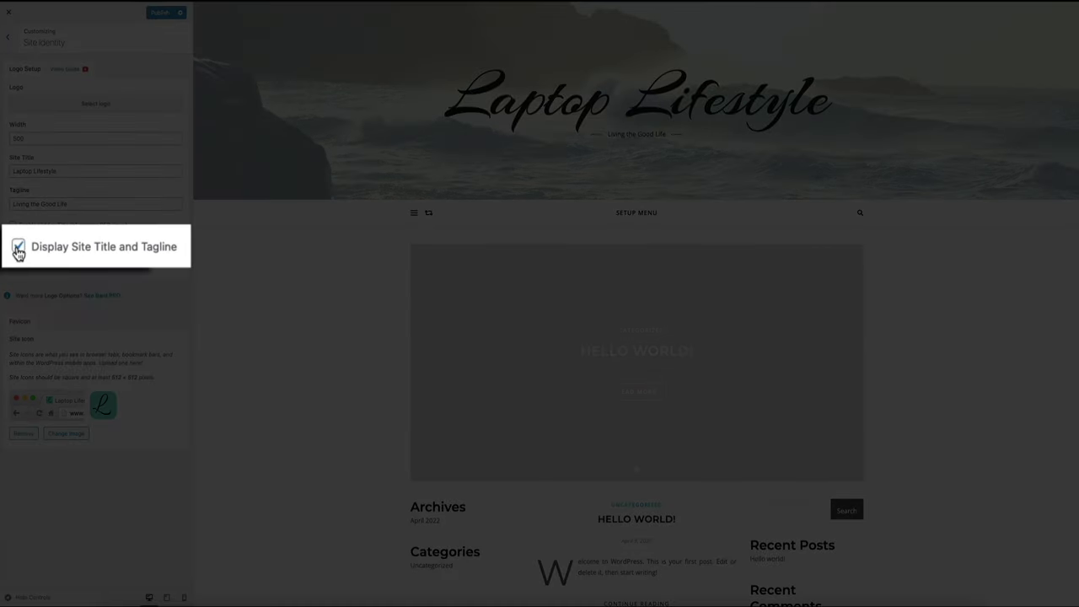
pyautogui.click(18, 249)
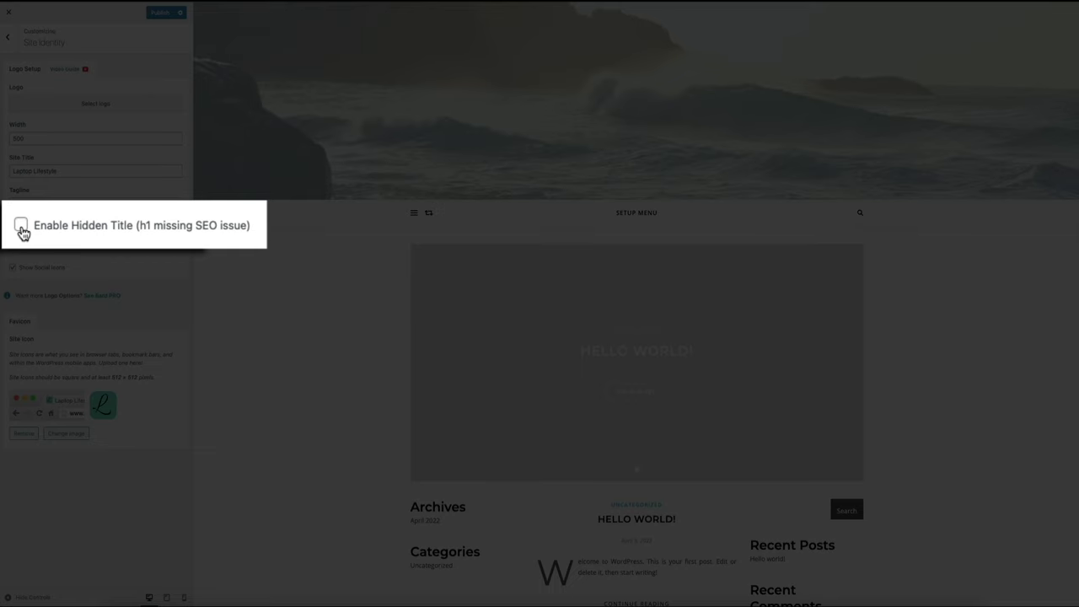
pyautogui.click(12, 226)
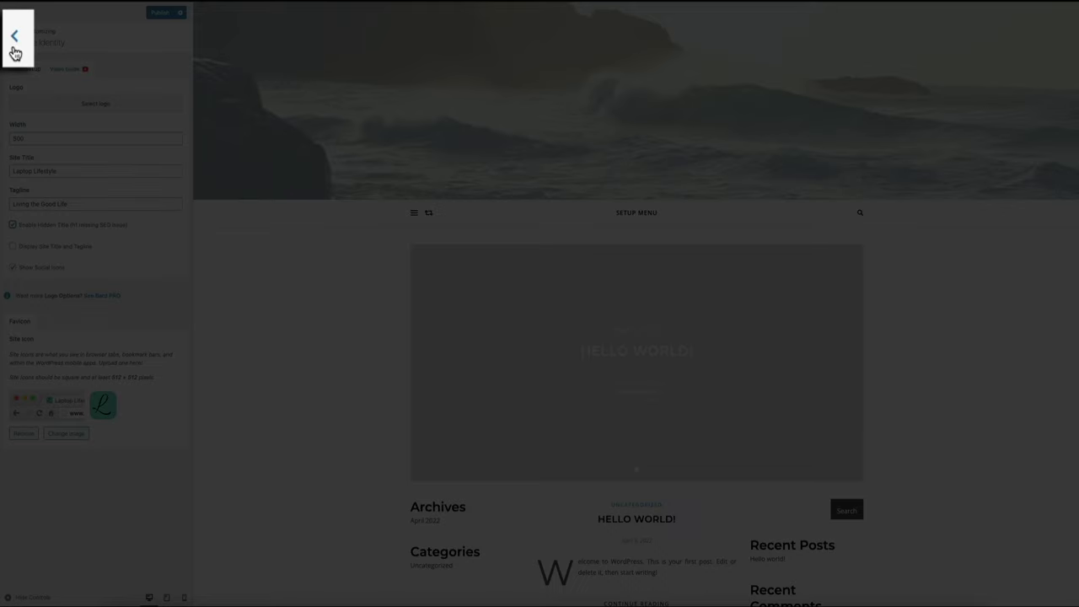
pyautogui.click(14, 49)
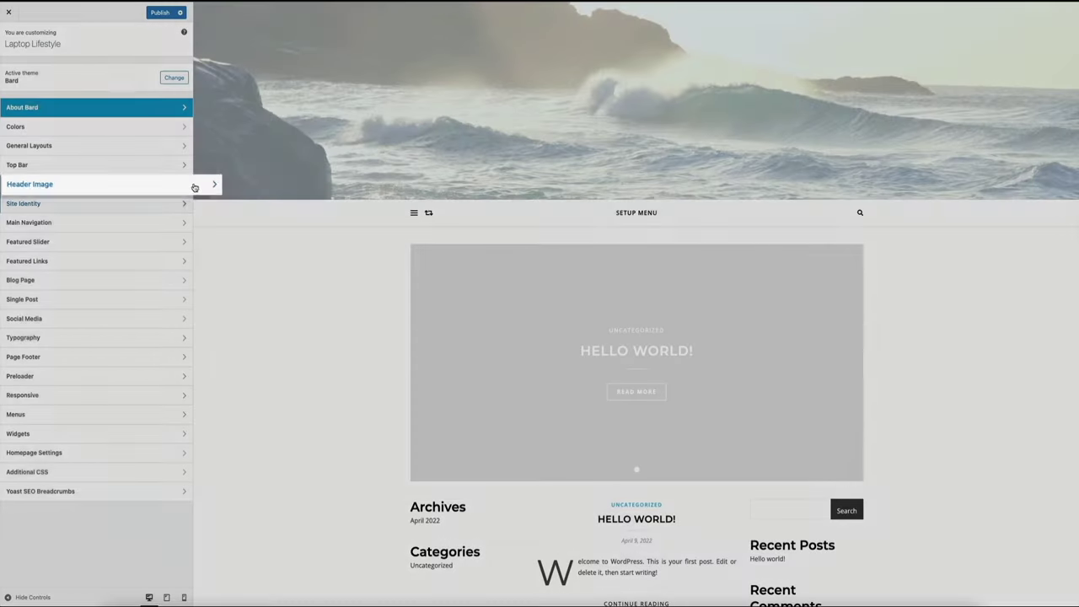
# - Open the Header Image section of the Customizer
pyautogui.click(189, 184)
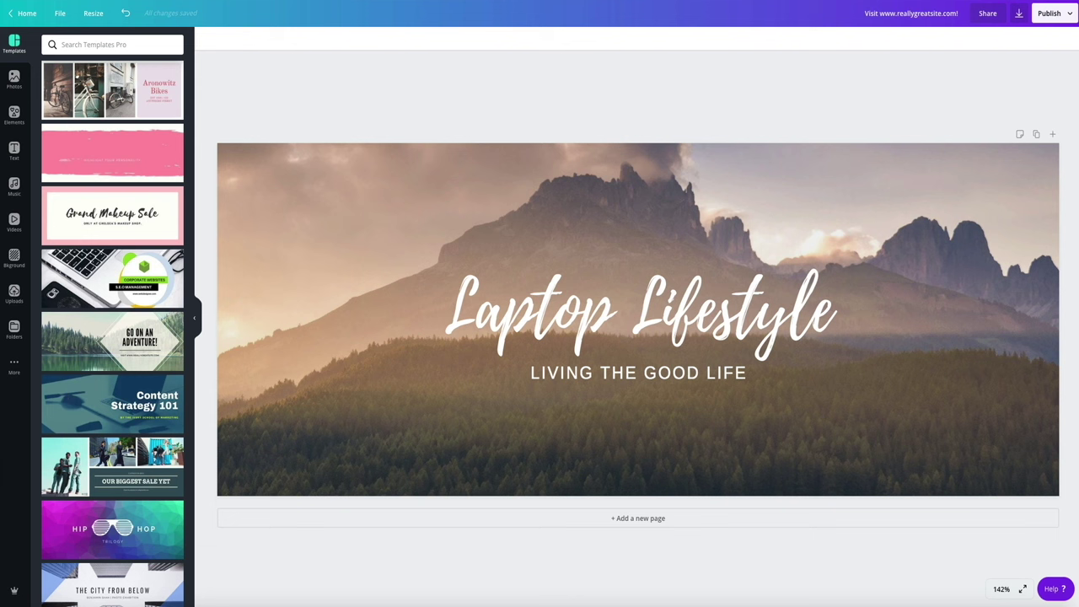
# - Scroll through Canva's Templates panel to browse header designs
pyautogui.scroll(-3, 89, 364)
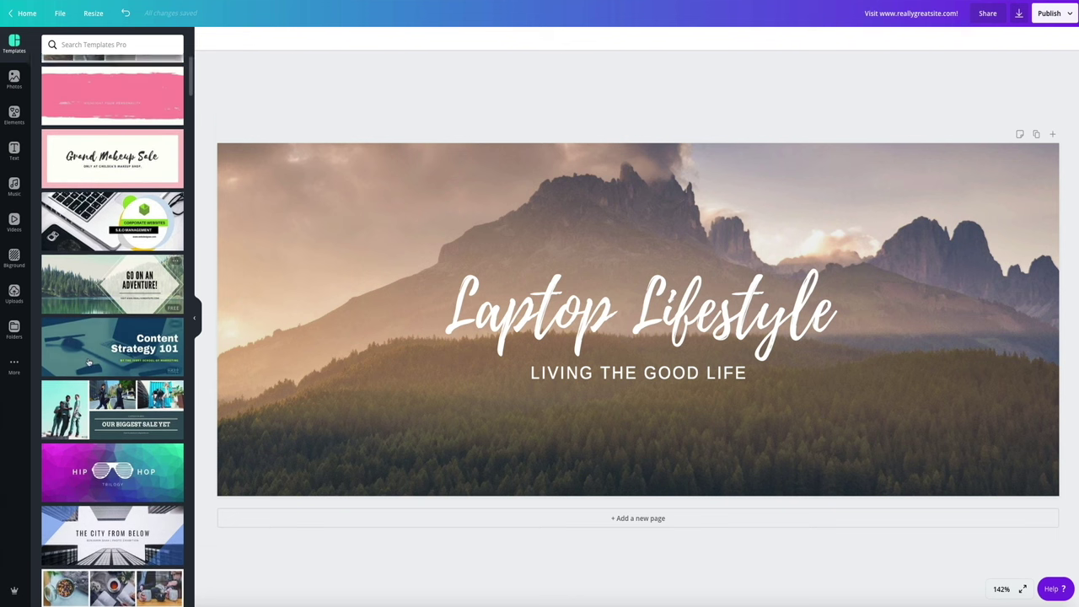
pyautogui.scroll(-4, 89, 365)
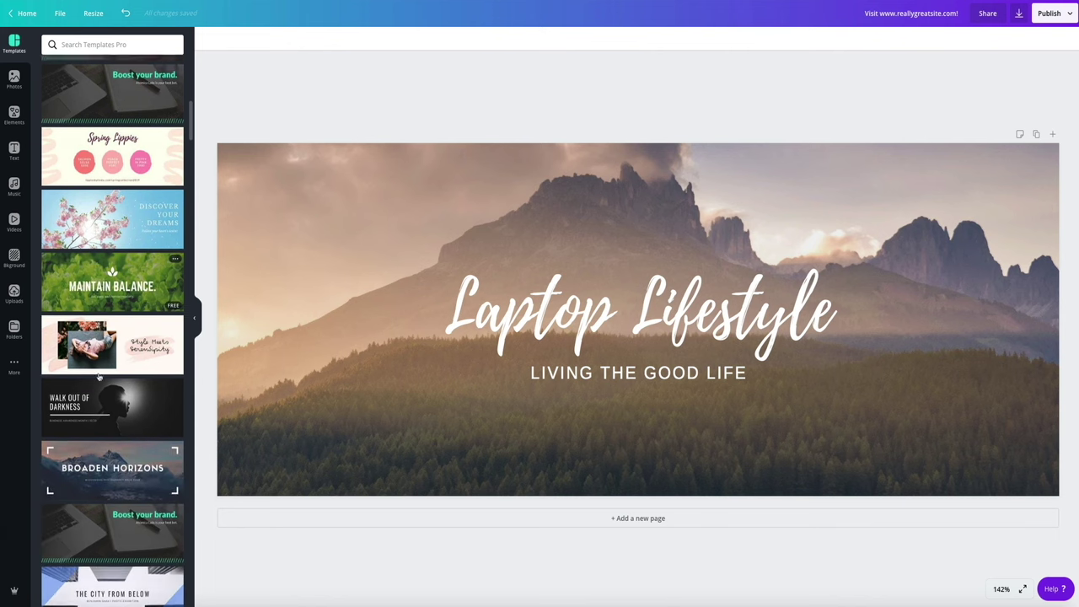
pyautogui.scroll(-7, 98, 377)
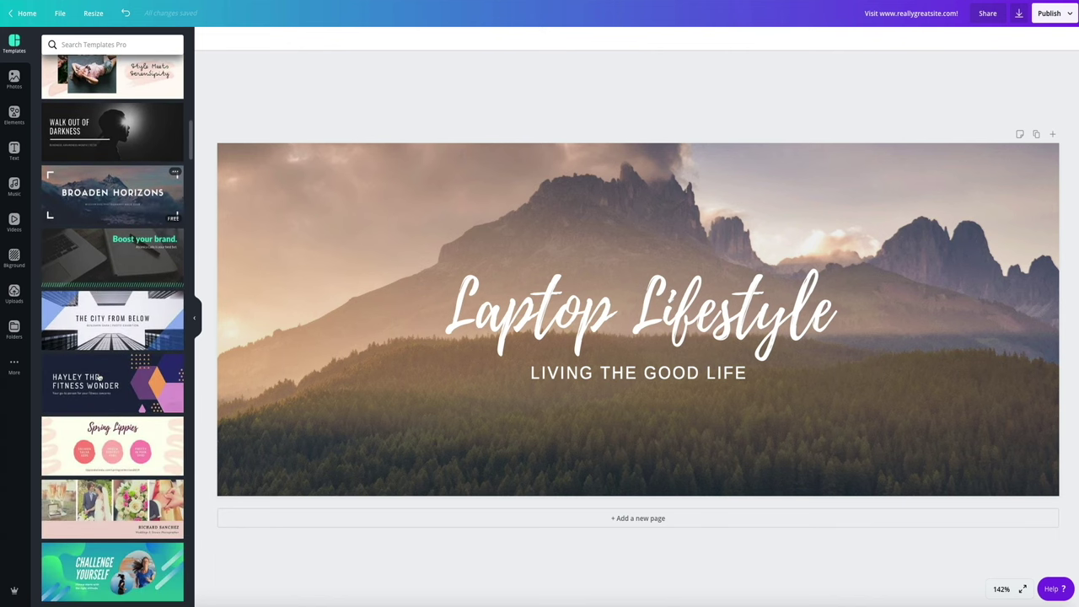
pyautogui.scroll(-5, 98, 377)
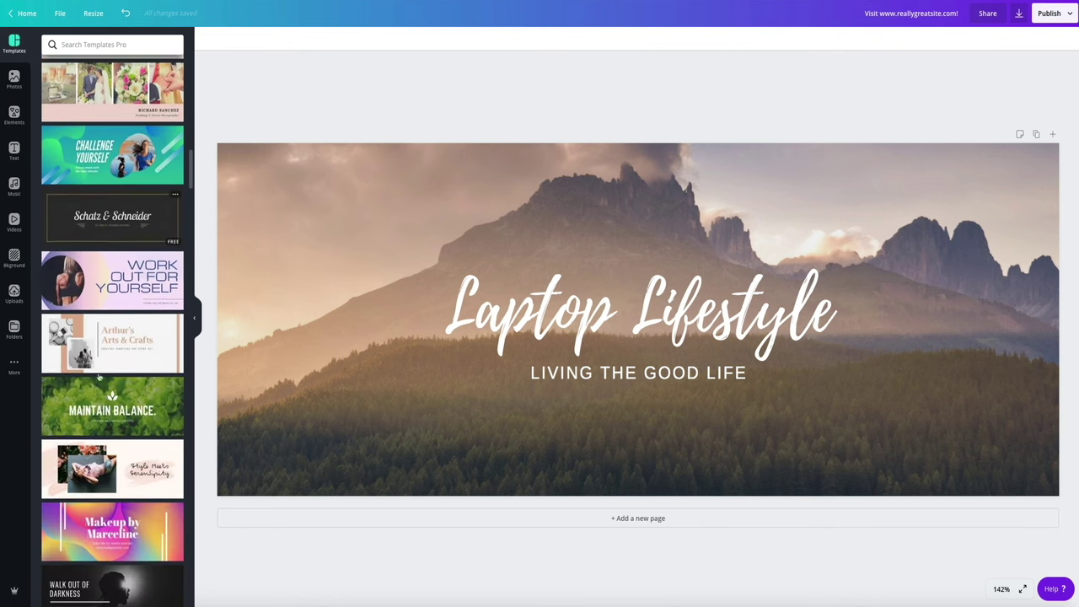
pyautogui.scroll(-6, 98, 378)
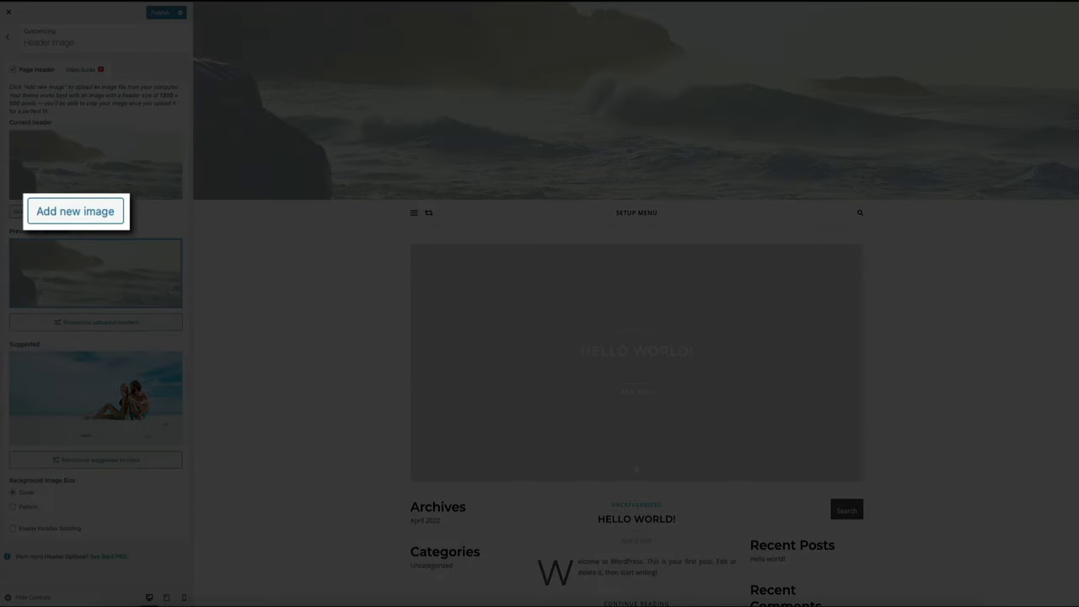
# - Upload Laptop Lifestyle Updated Header.jpg and set it as the uncropped header image
pyautogui.click(73, 212)
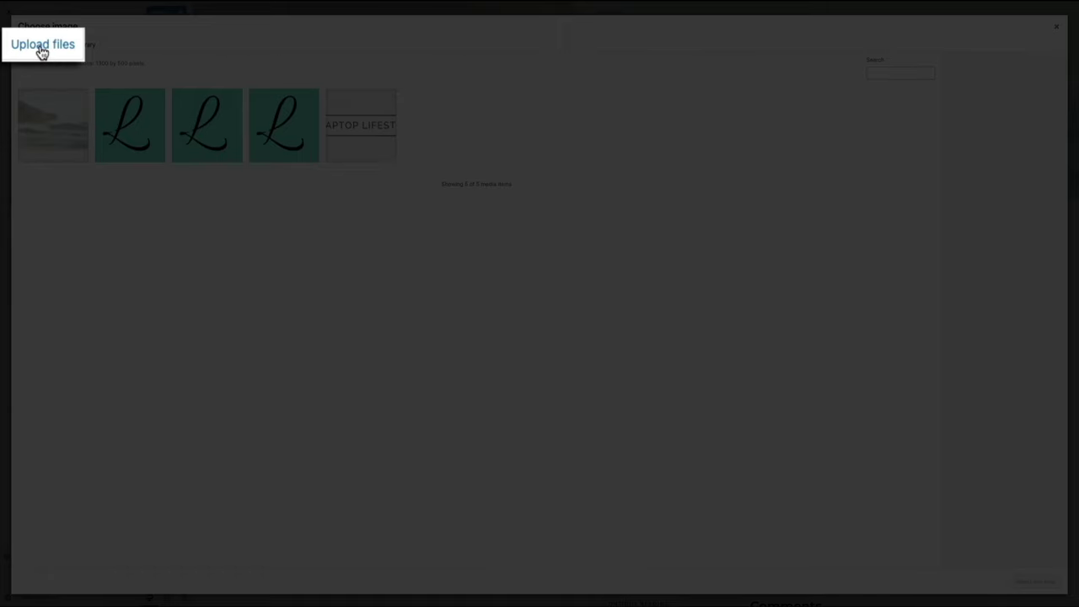
pyautogui.click(41, 51)
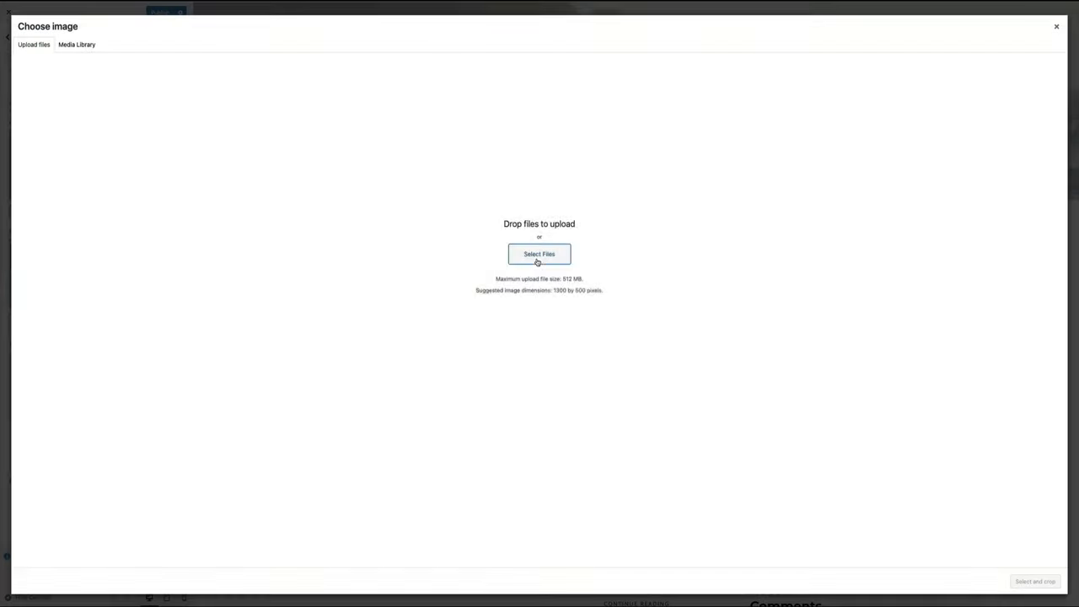
pyautogui.click(536, 258)
pyautogui.click(481, 248)
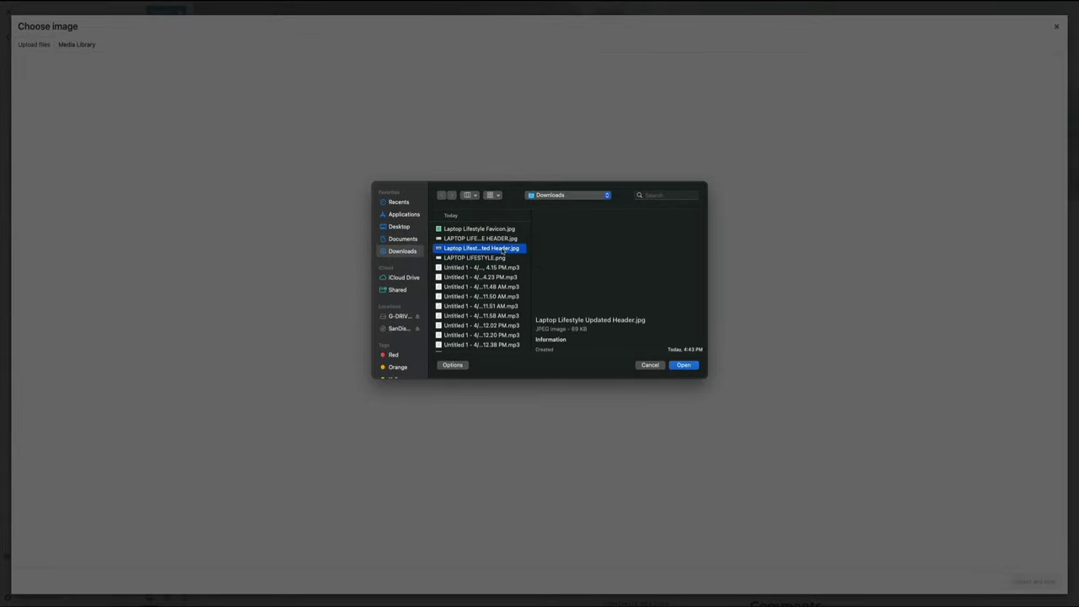
pyautogui.click(684, 365)
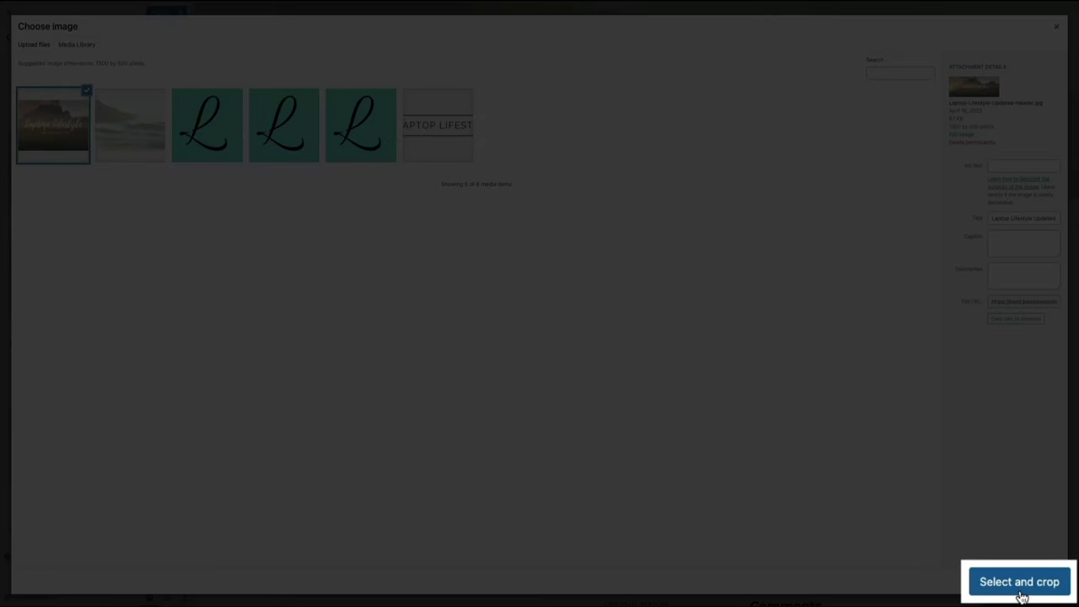
pyautogui.click(1034, 587)
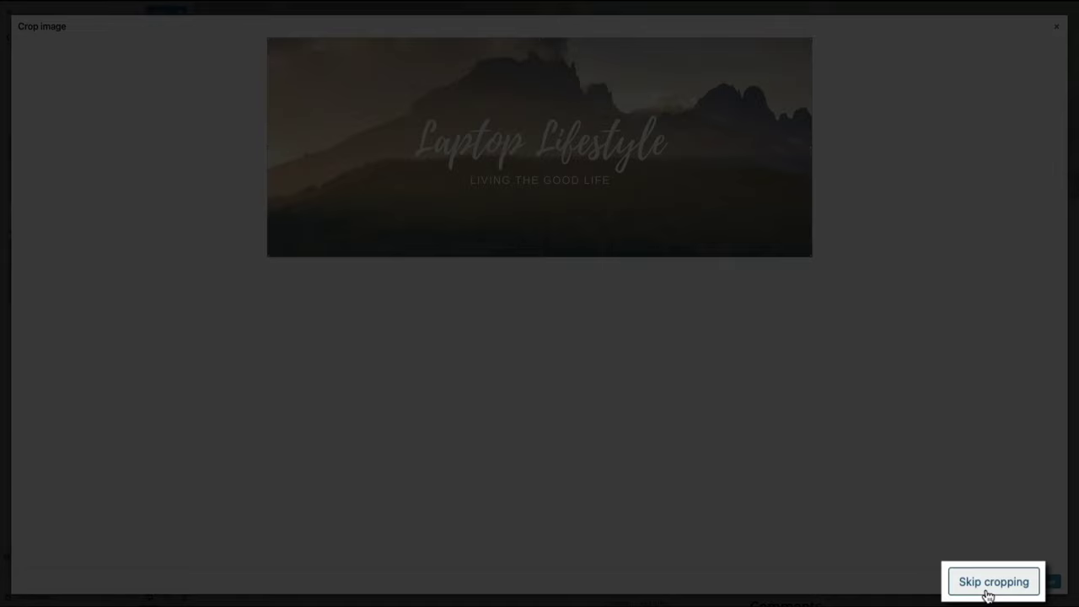
pyautogui.click(989, 590)
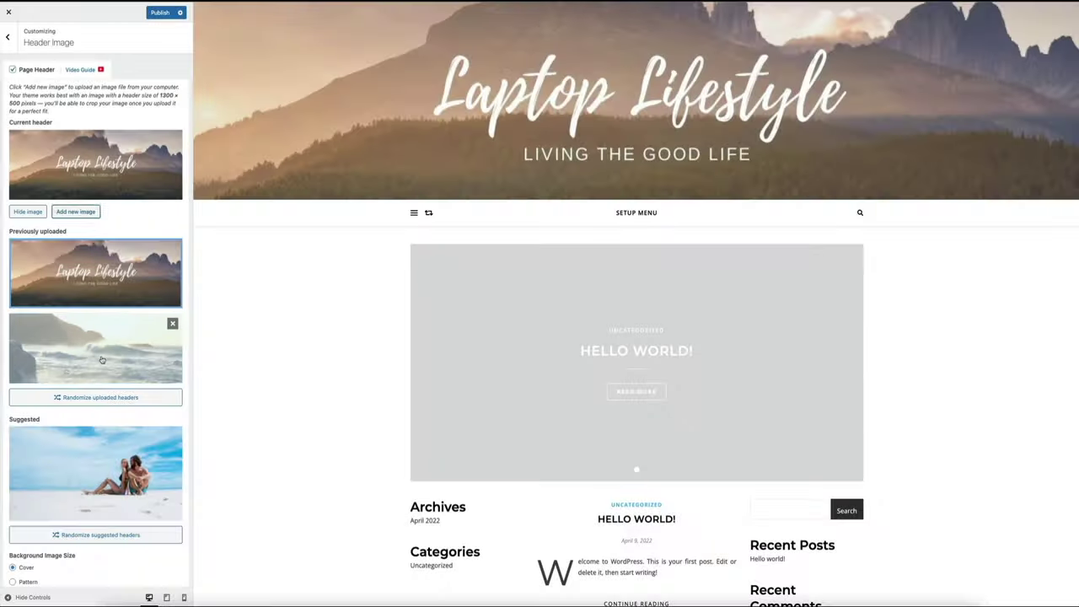
# - Restore the ocean-wave header, show title and tagline, disable hidden title, then publish
pyautogui.click(101, 360)
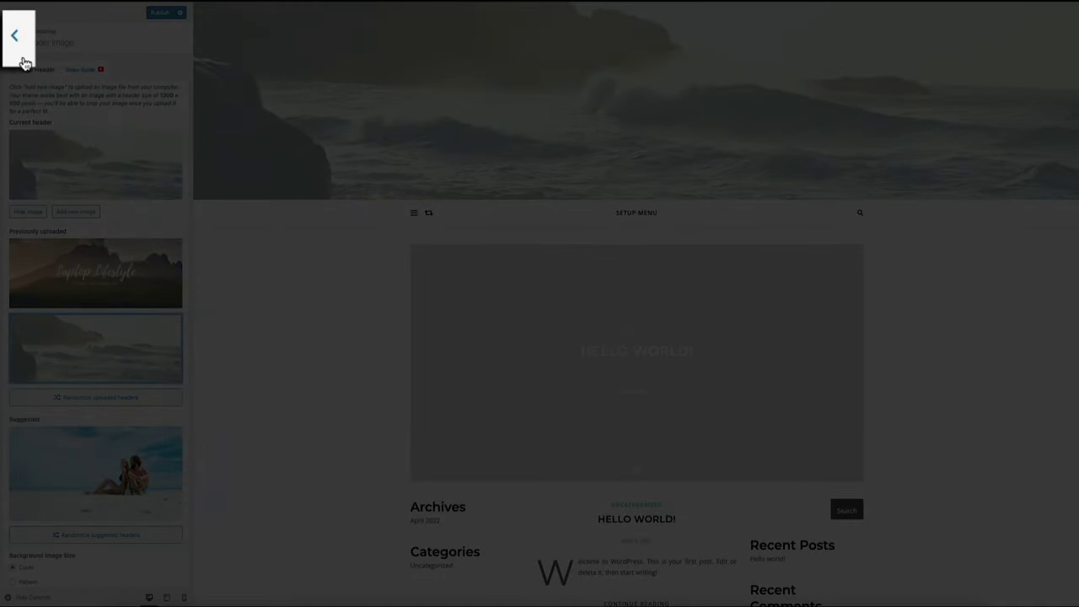
pyautogui.click(20, 56)
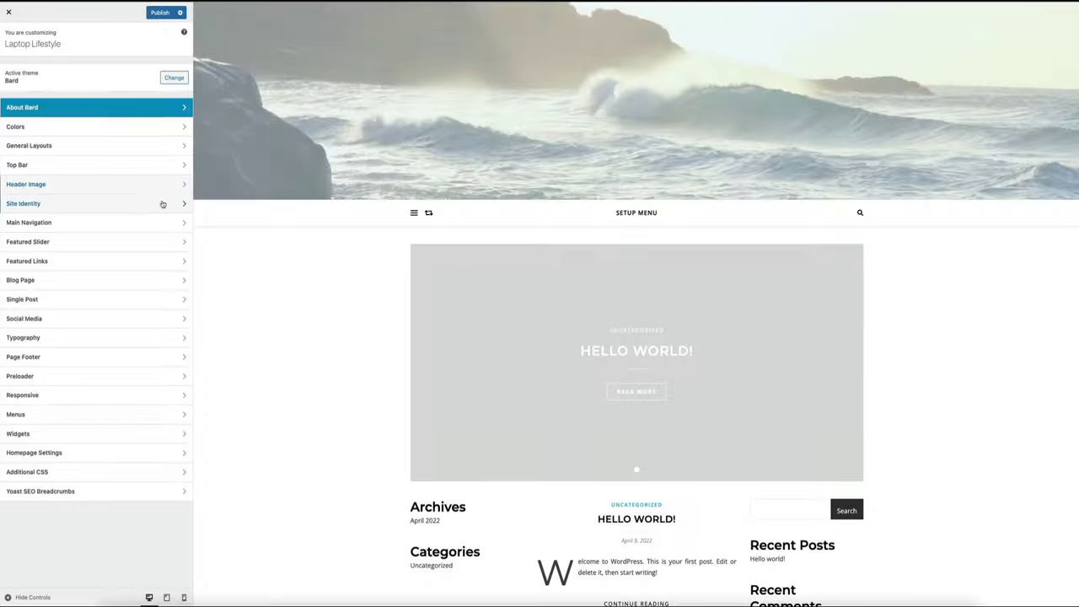
pyautogui.click(161, 202)
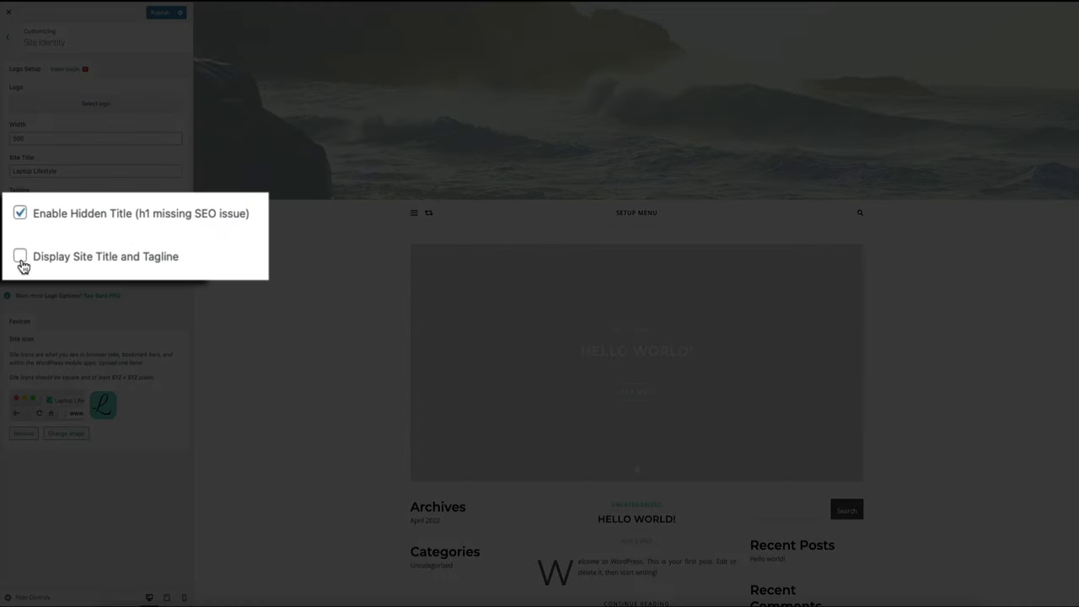
pyautogui.click(20, 258)
pyautogui.click(20, 215)
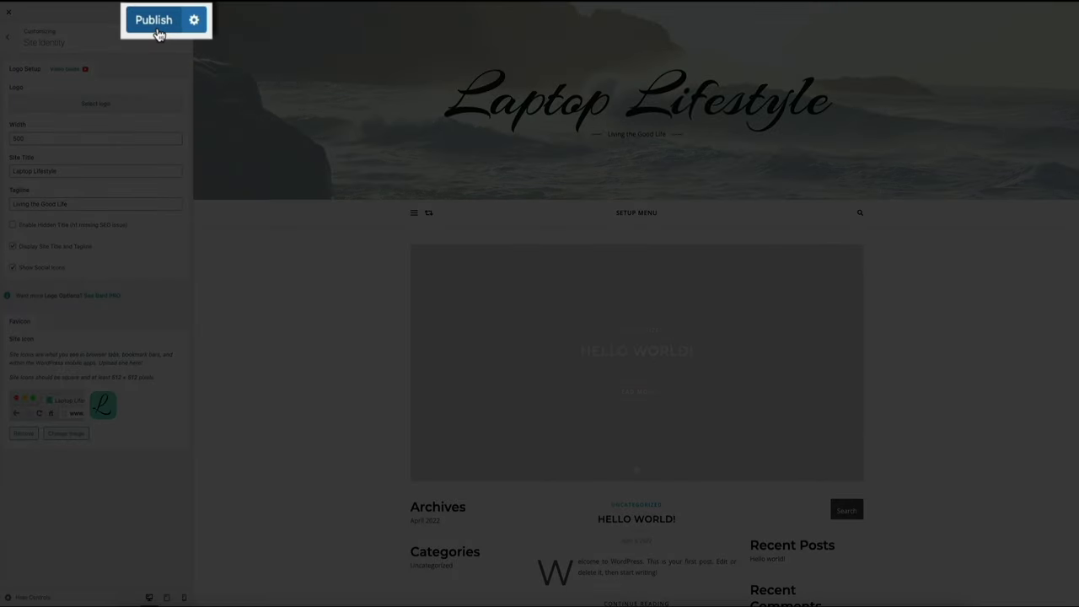
pyautogui.click(157, 31)
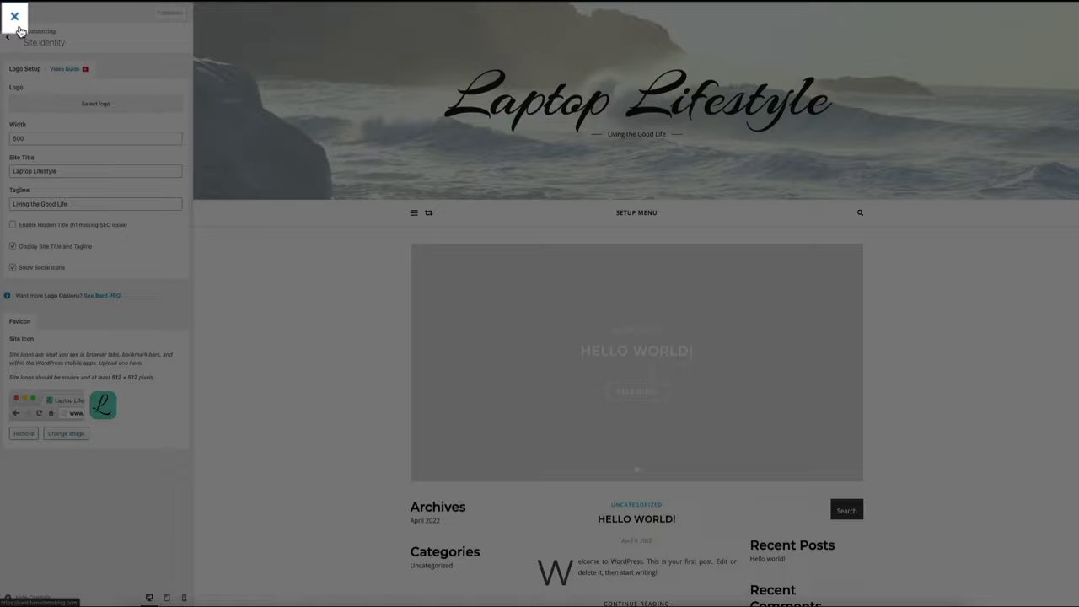
# - Exit the Customizer to view the finished Laptop Lifestyle example site
pyautogui.click(9, 13)
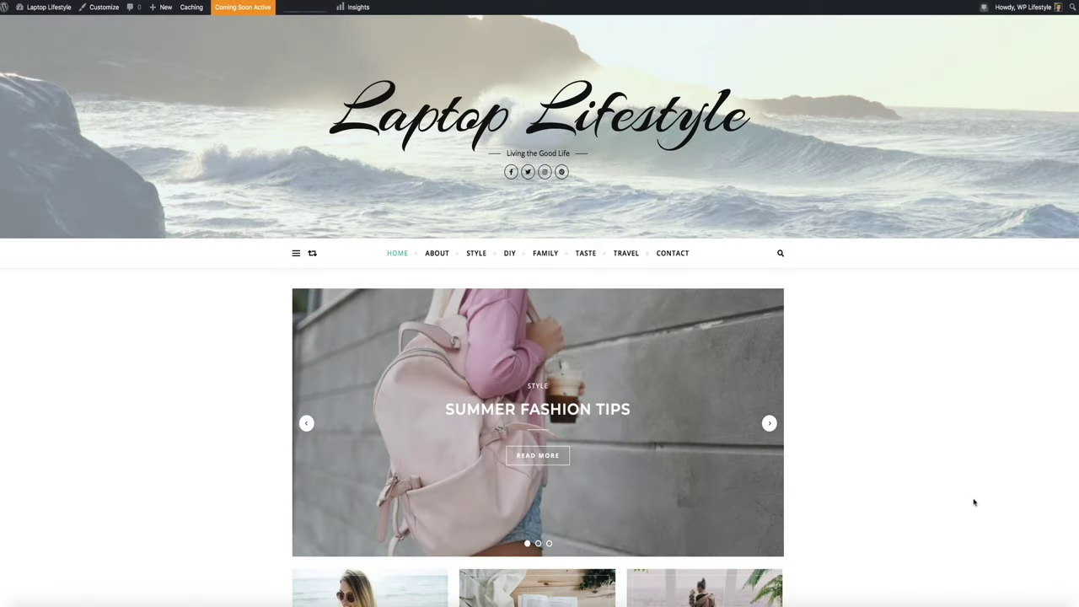
# - Scroll down through the example homepage's posts and widgets
pyautogui.scroll(-3, 974, 502)
pyautogui.scroll(-8, 974, 501)
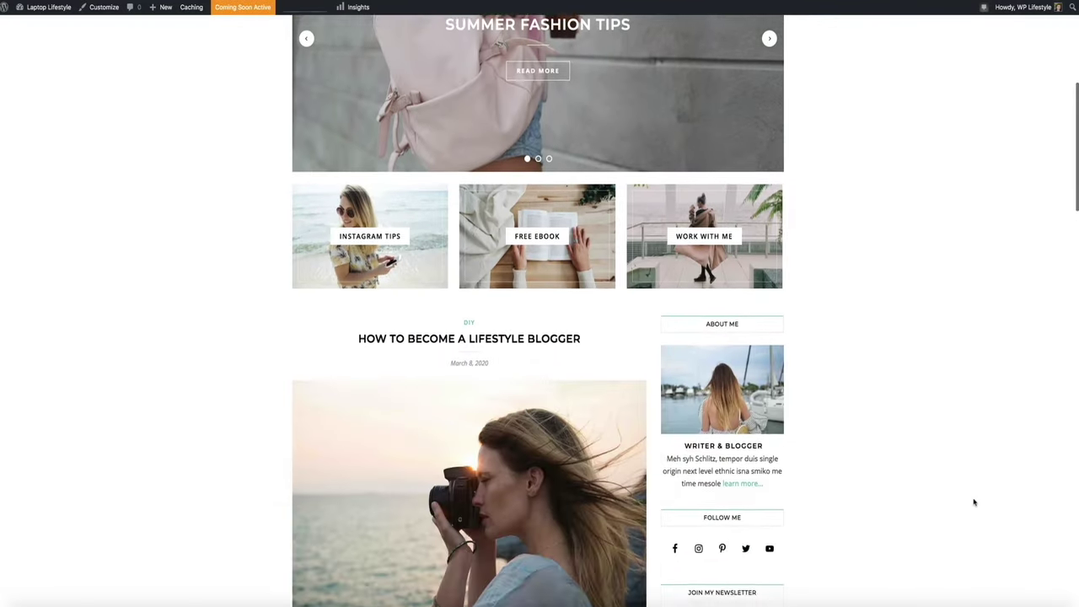
pyautogui.scroll(-7, 974, 502)
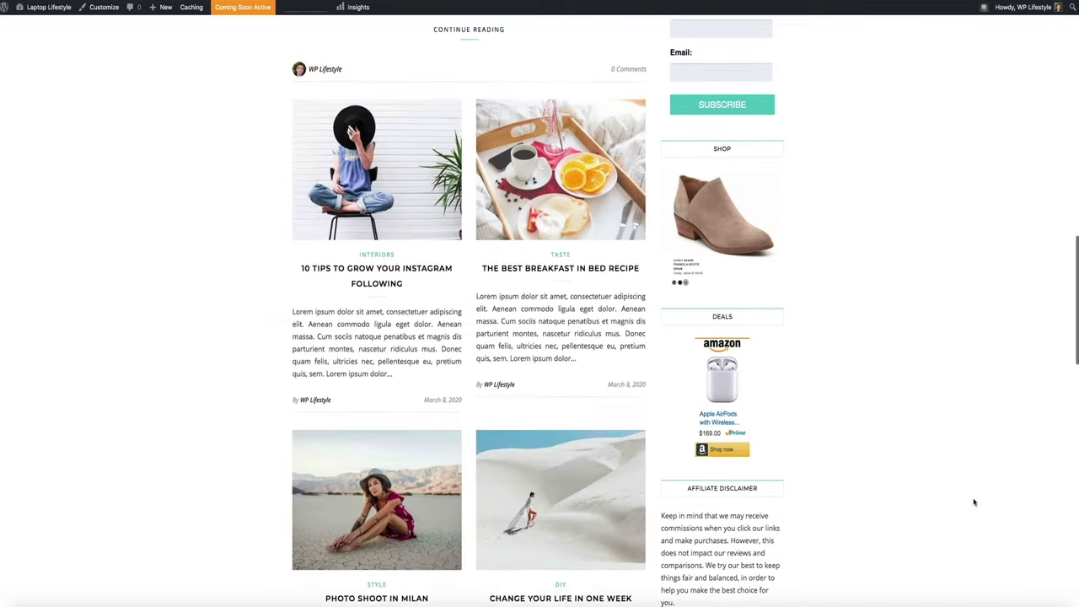
pyautogui.scroll(-9, 974, 503)
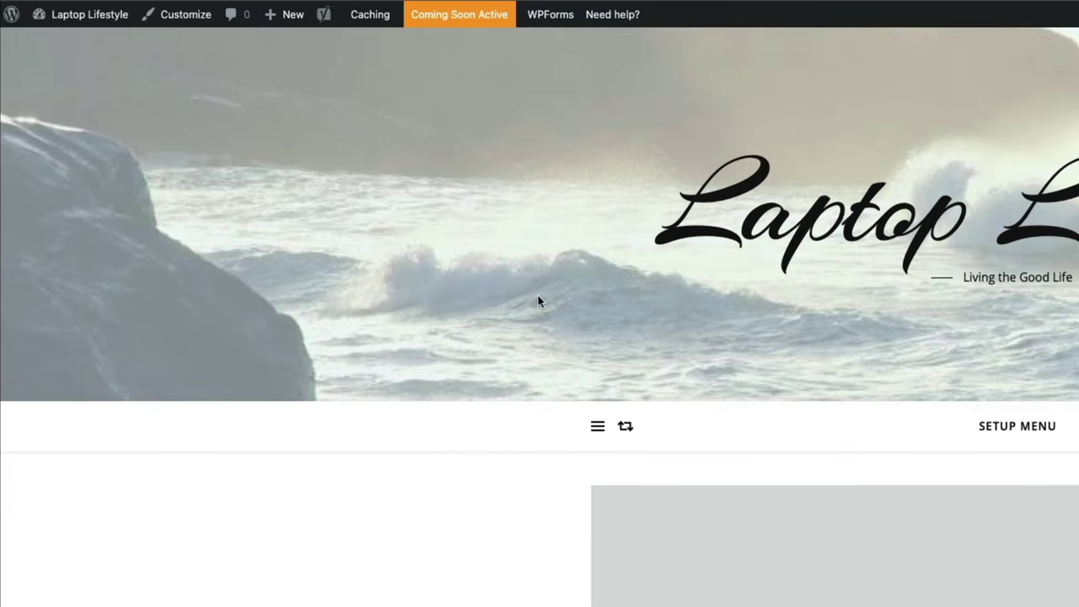
# - Create a new blank page from the + New admin bar menu
pyautogui.moveTo(289, 25)
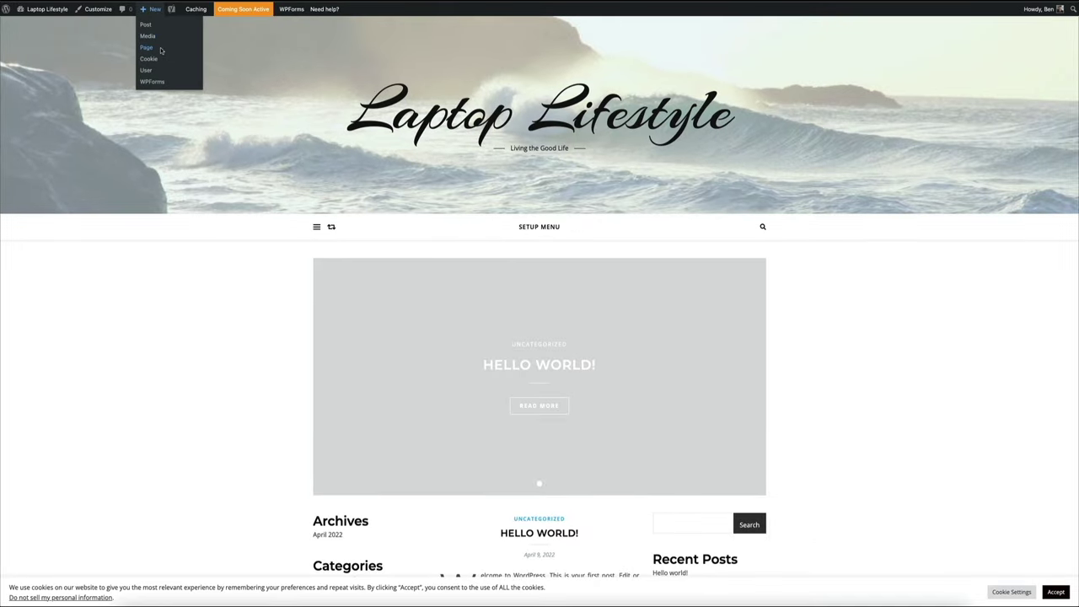
pyautogui.click(146, 47)
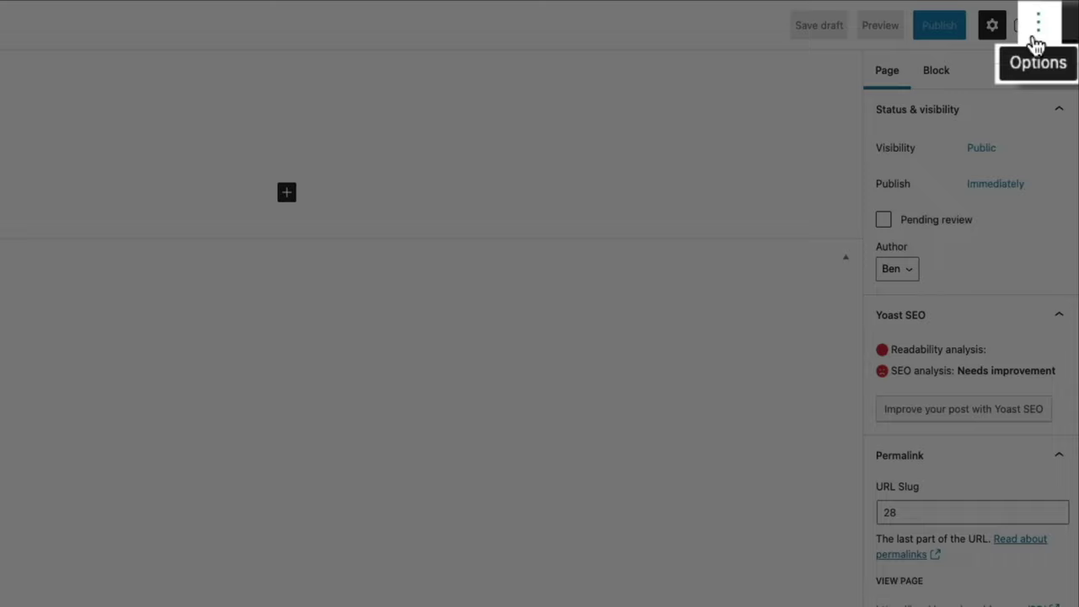
# - Enable the Top toolbar and turn off Fullscreen mode in the editor options
pyautogui.click(1052, 33)
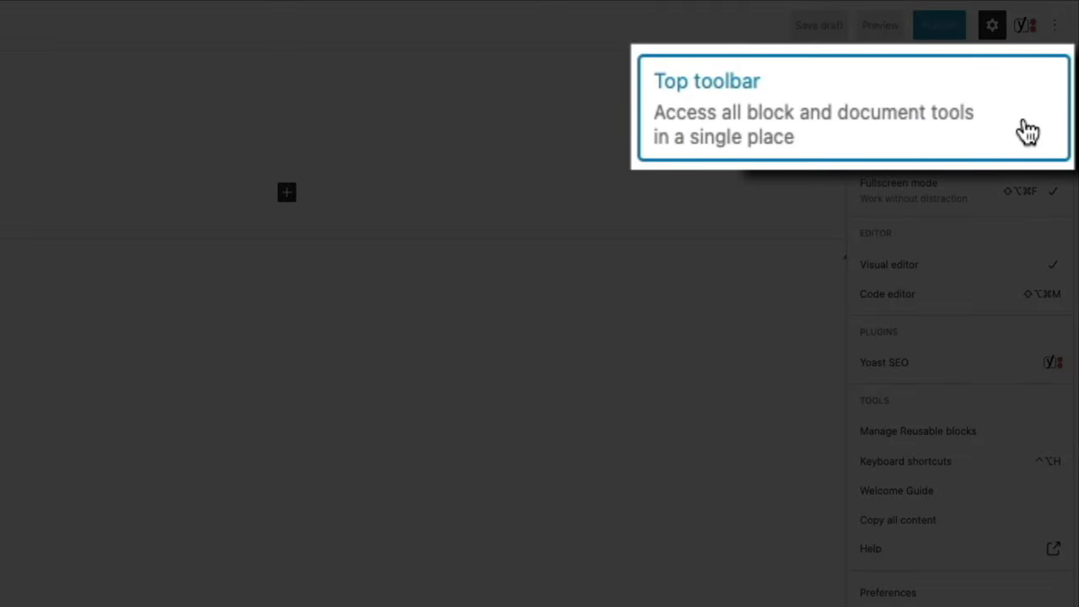
pyautogui.click(1043, 119)
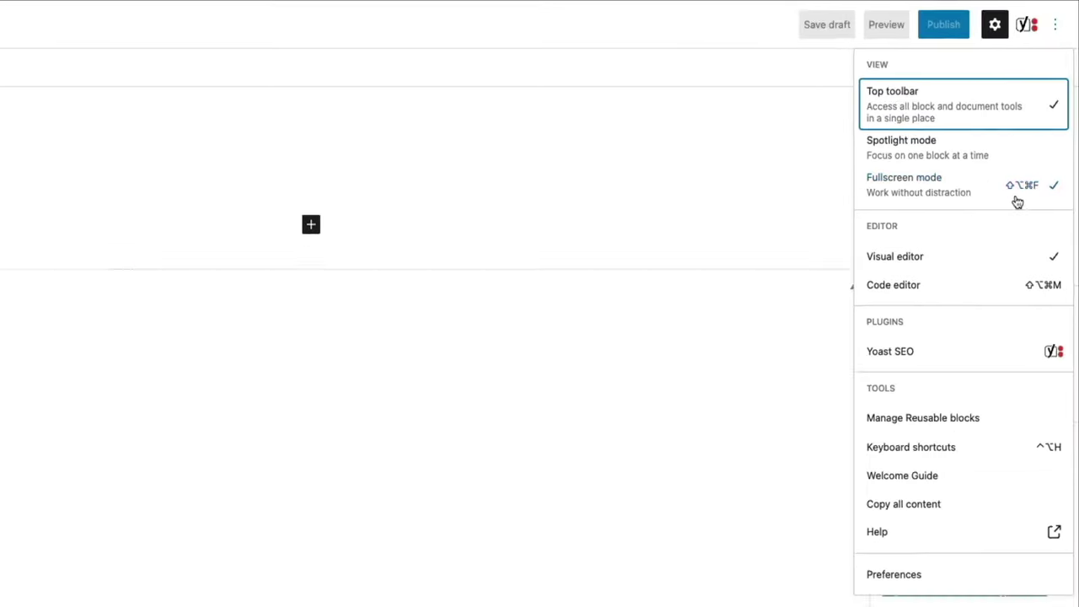
pyautogui.click(1014, 202)
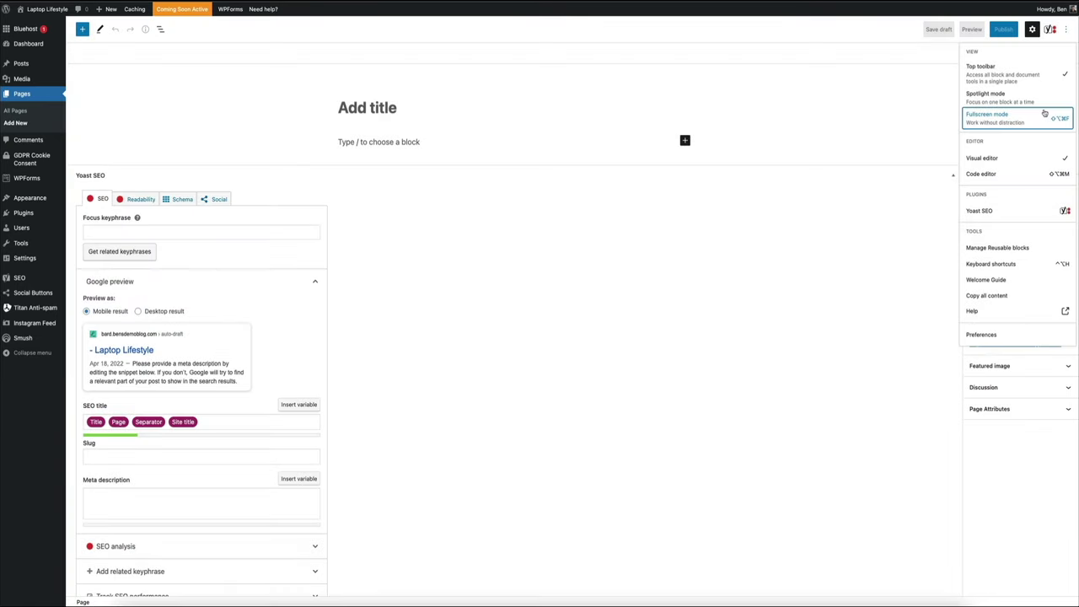
pyautogui.click(912, 132)
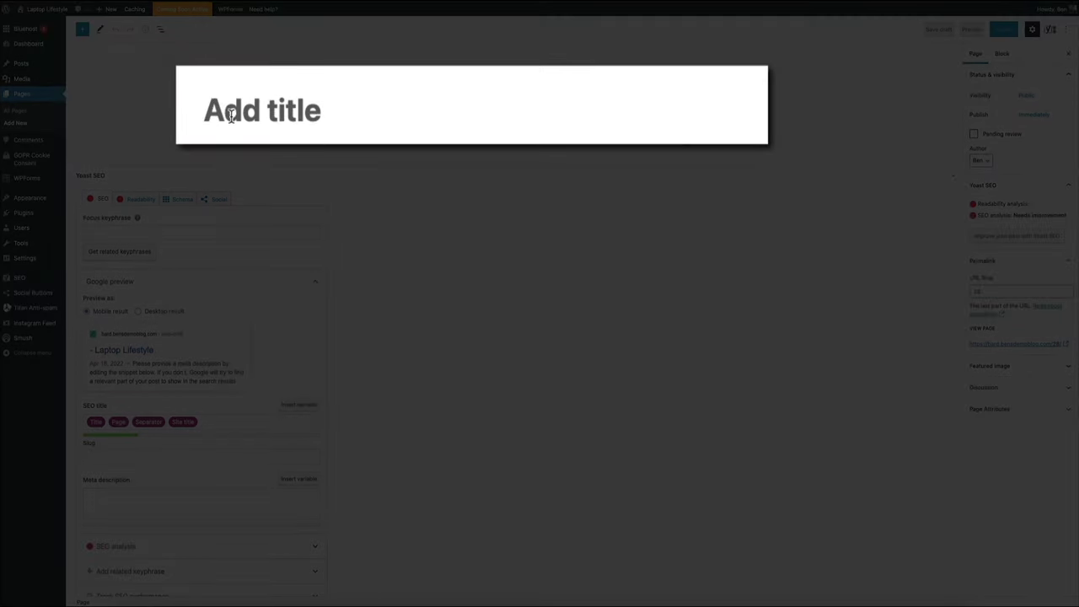
# - Title the new page 'About' and publish it
pyautogui.click(352, 108)
pyautogui.write('About')
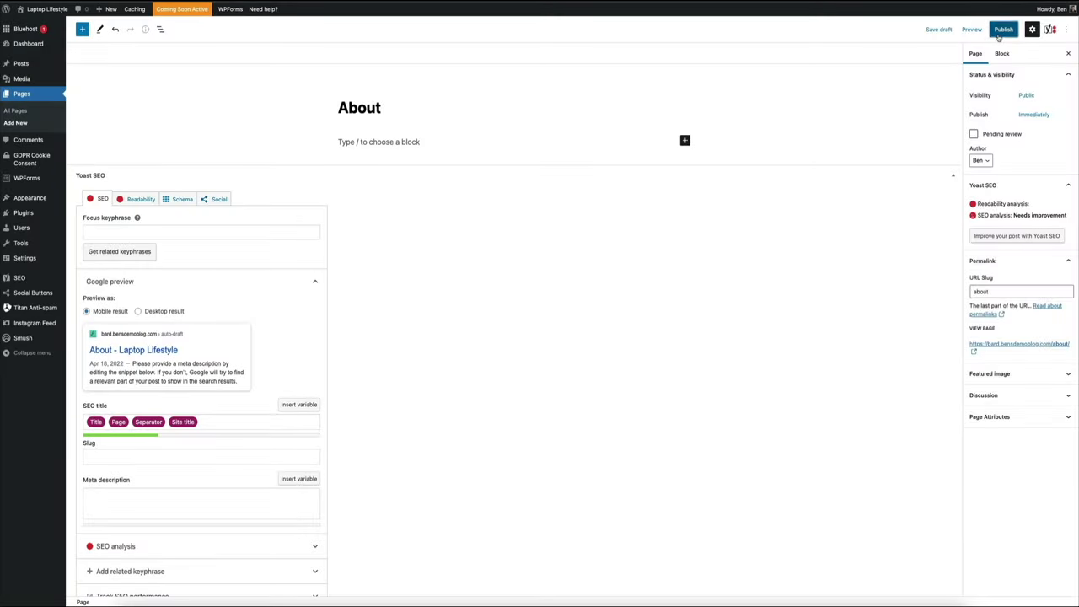
pyautogui.click(996, 31)
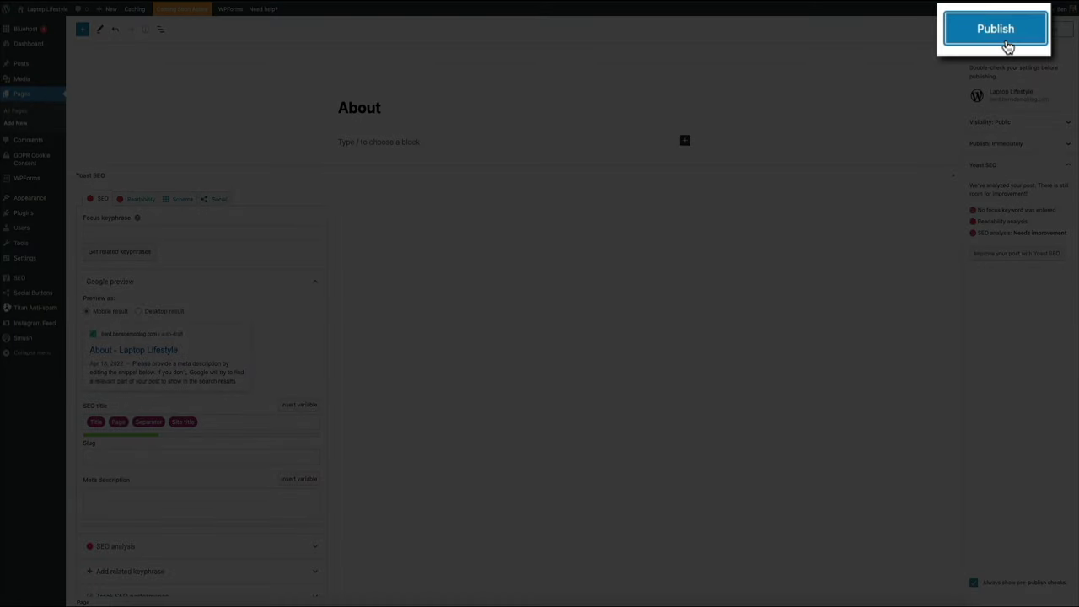
pyautogui.click(1007, 42)
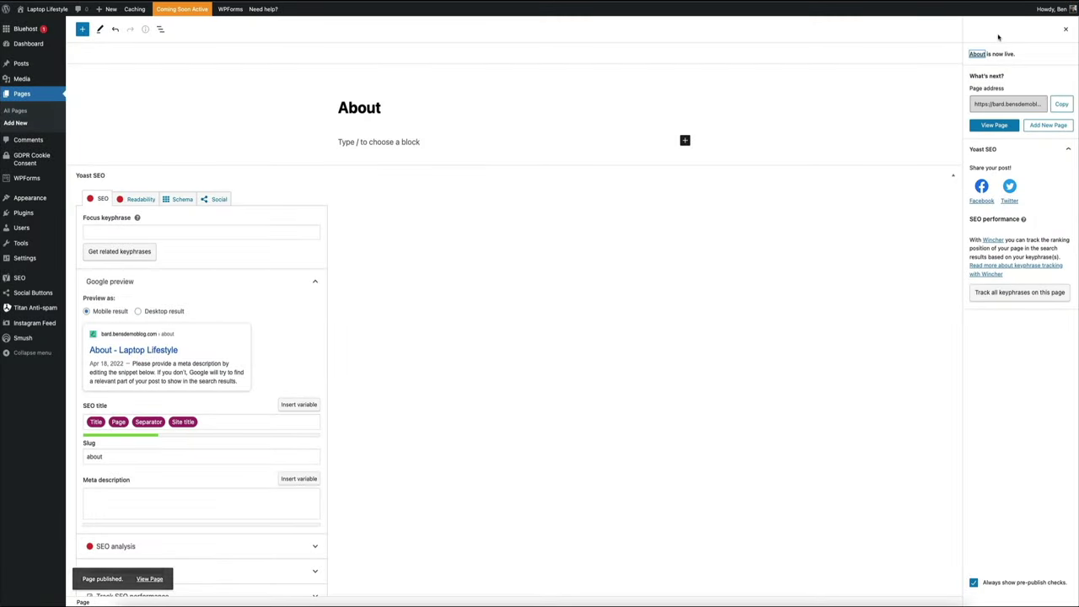
pyautogui.moveTo(112, 10)
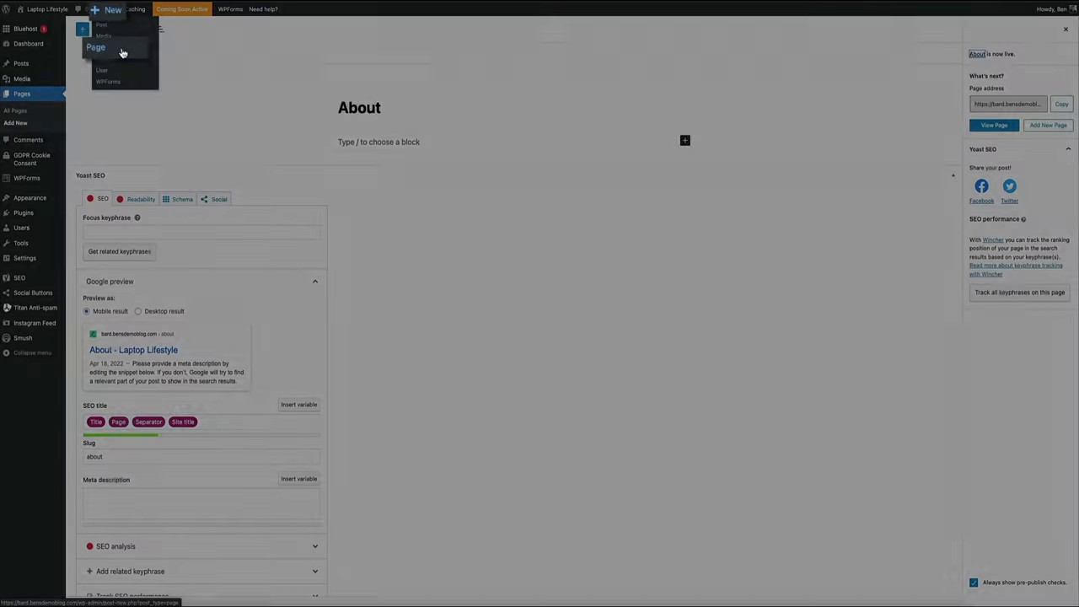
# - Create another page titled 'Contact' and publish it
pyautogui.click(120, 51)
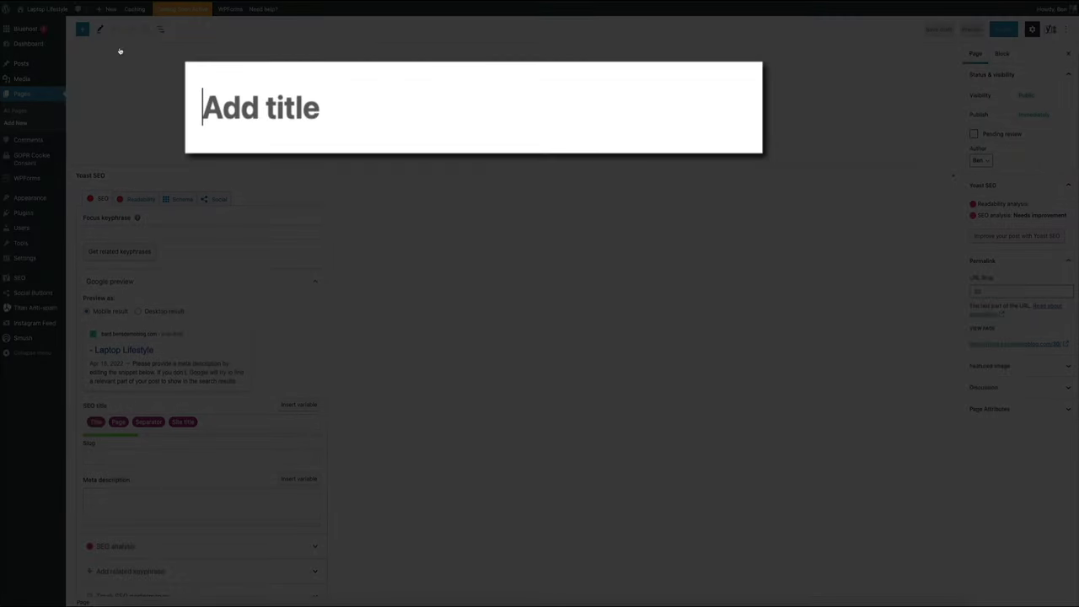
pyautogui.write('Contact')
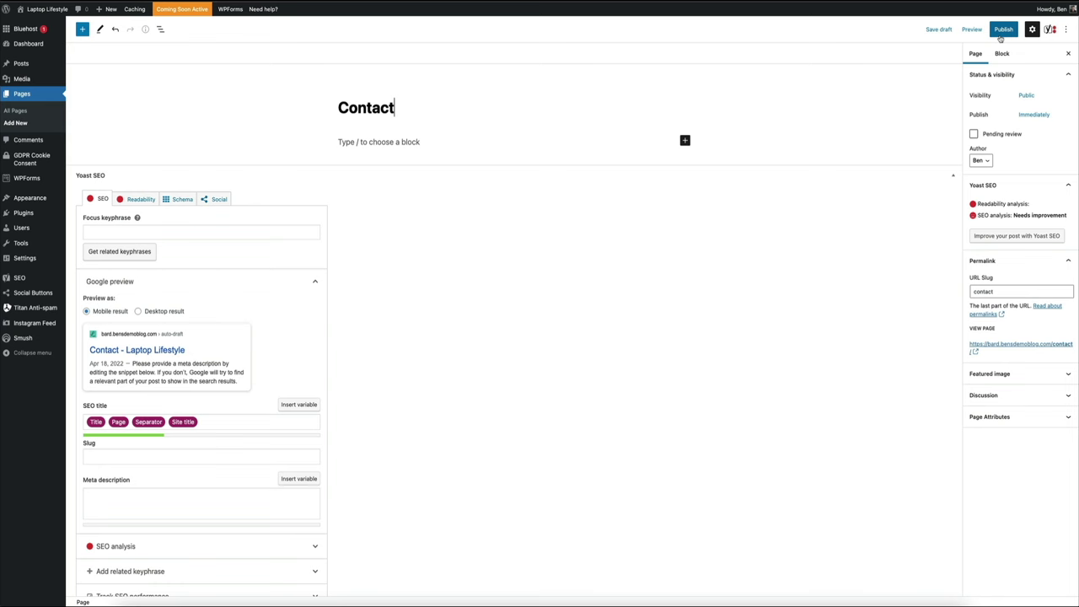
pyautogui.click(1000, 35)
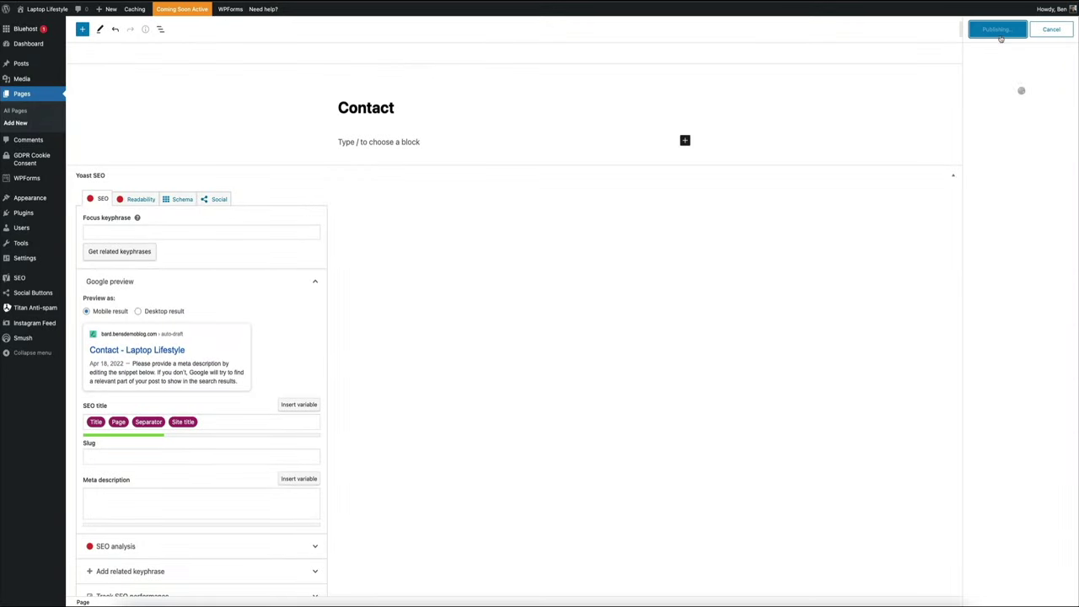
pyautogui.click(1000, 32)
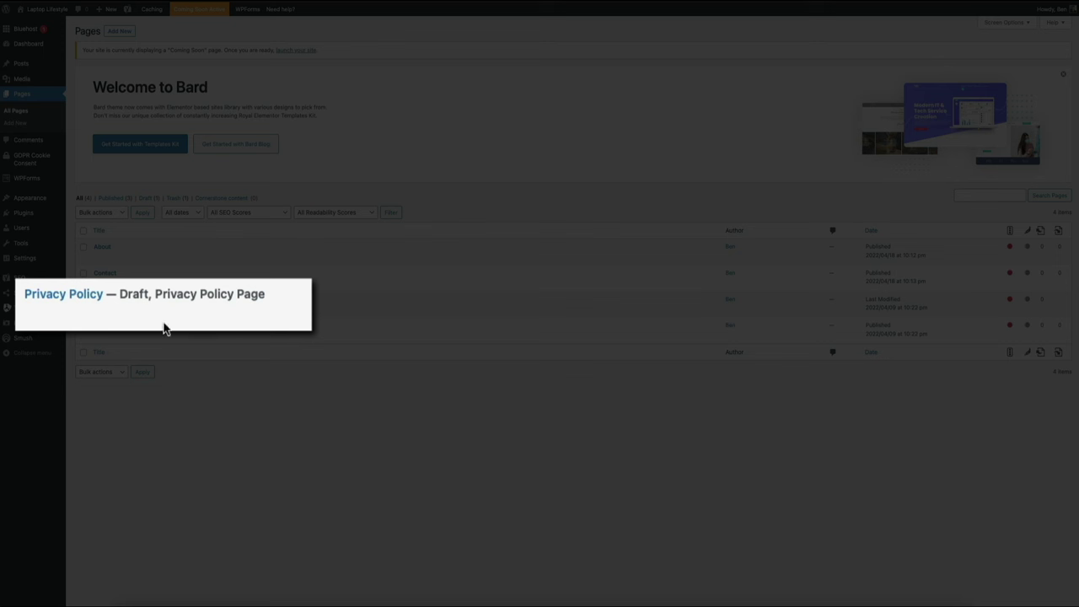
# - Open the Privacy Policy draft and scroll through its full text
pyautogui.moveTo(26, 329)
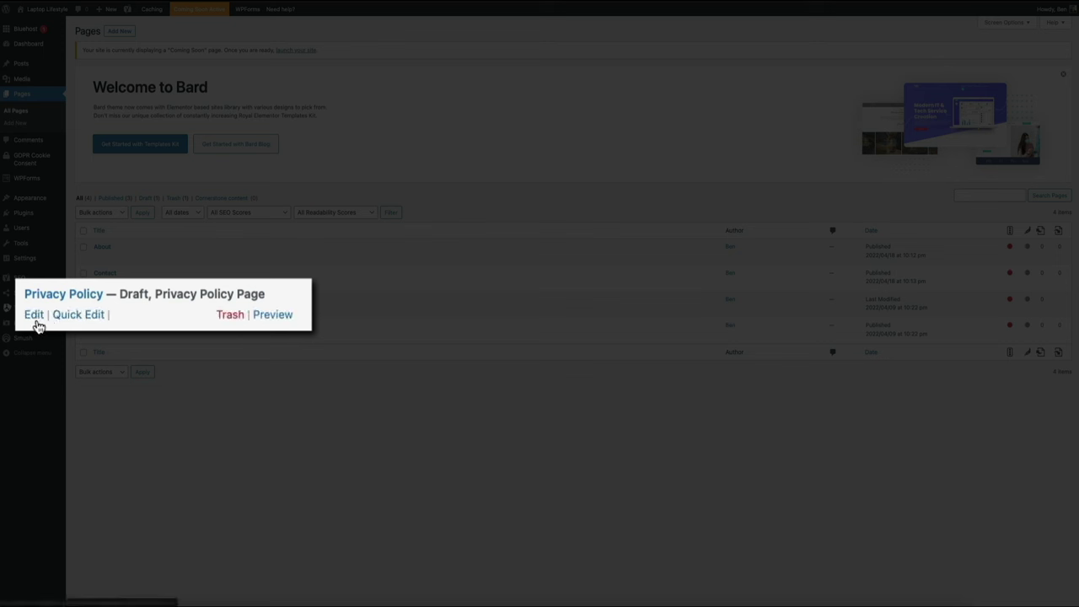
pyautogui.click(35, 321)
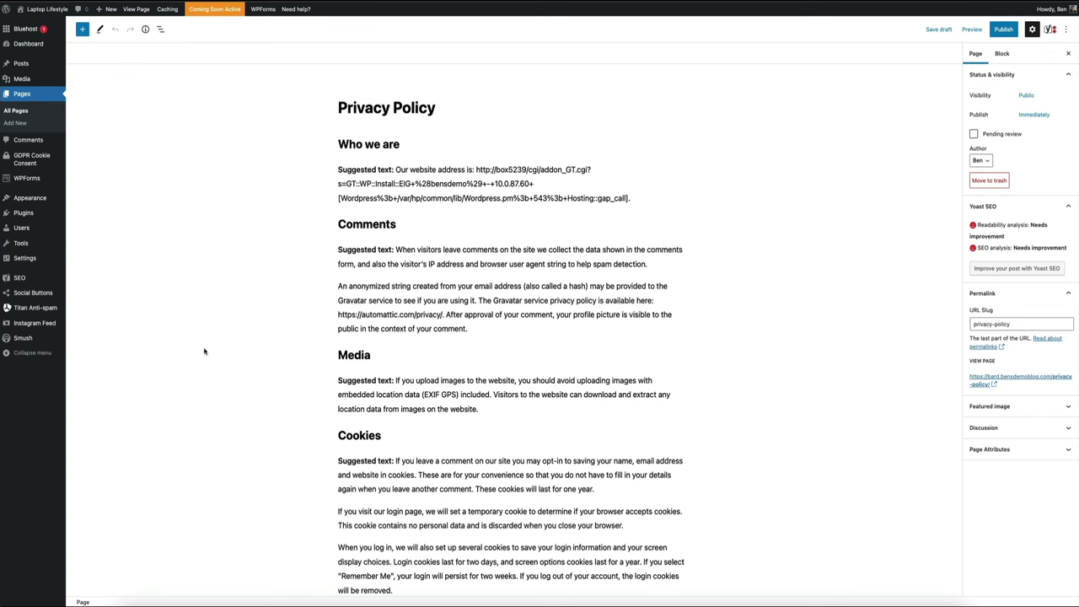
pyautogui.scroll(-5, 204, 351)
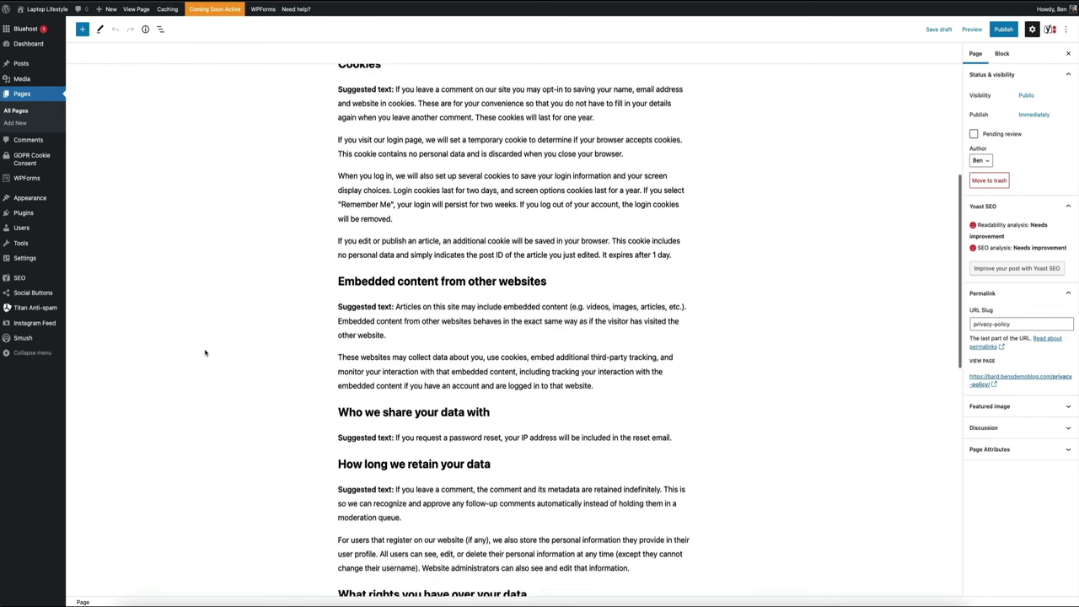
pyautogui.scroll(-4, 204, 352)
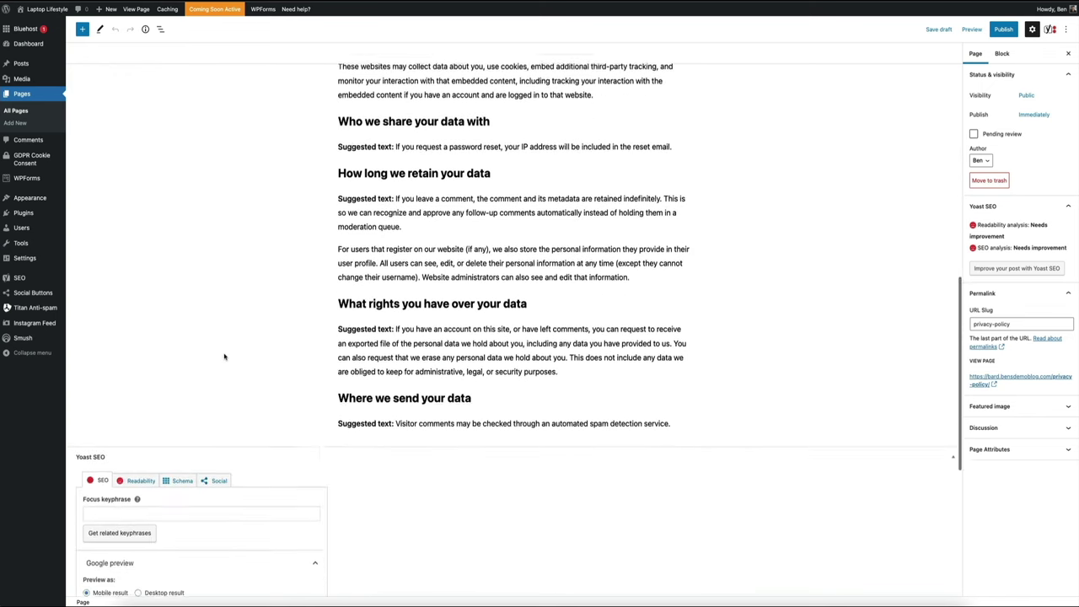
pyautogui.scroll(-4, 224, 357)
pyautogui.scroll(-1, 349, 396)
pyautogui.scroll(6, 350, 396)
pyautogui.scroll(2, 350, 396)
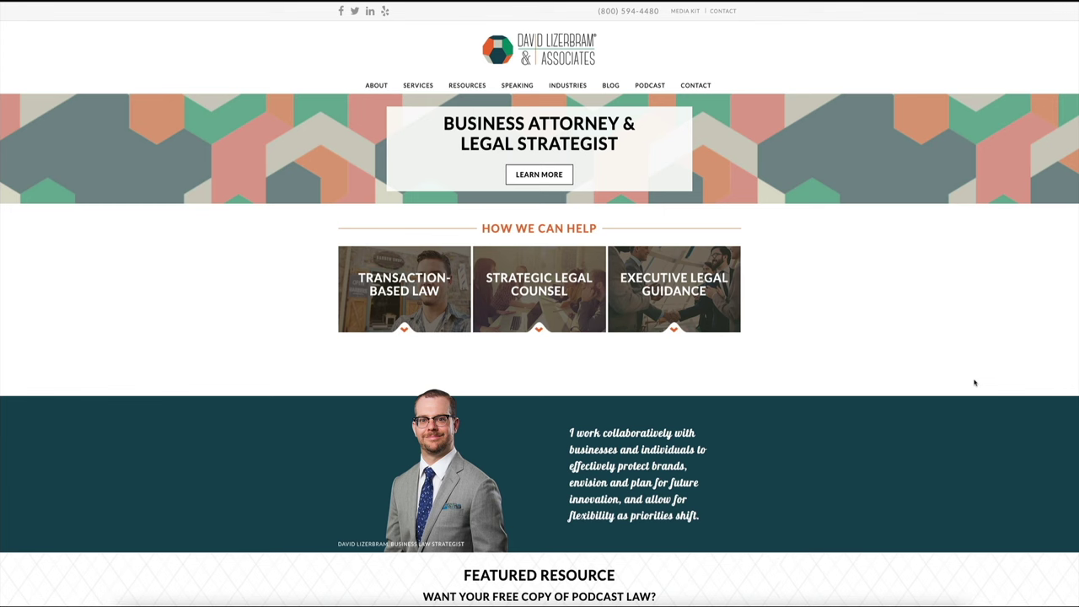
# - Scroll to the attorney site's footer privacy links and back up
pyautogui.scroll(-5, 973, 382)
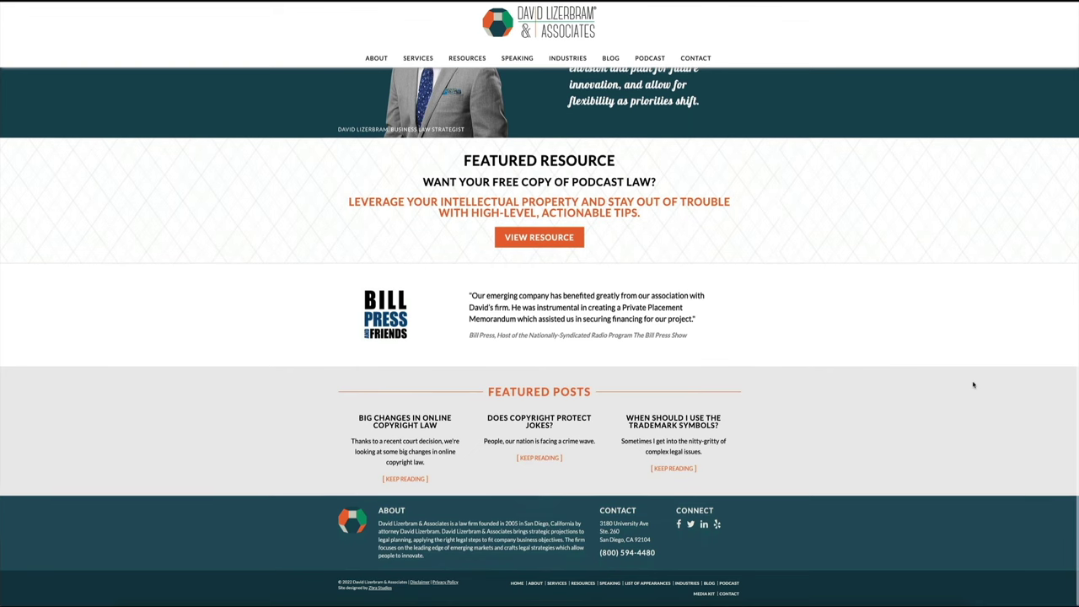
pyautogui.scroll(5, 974, 385)
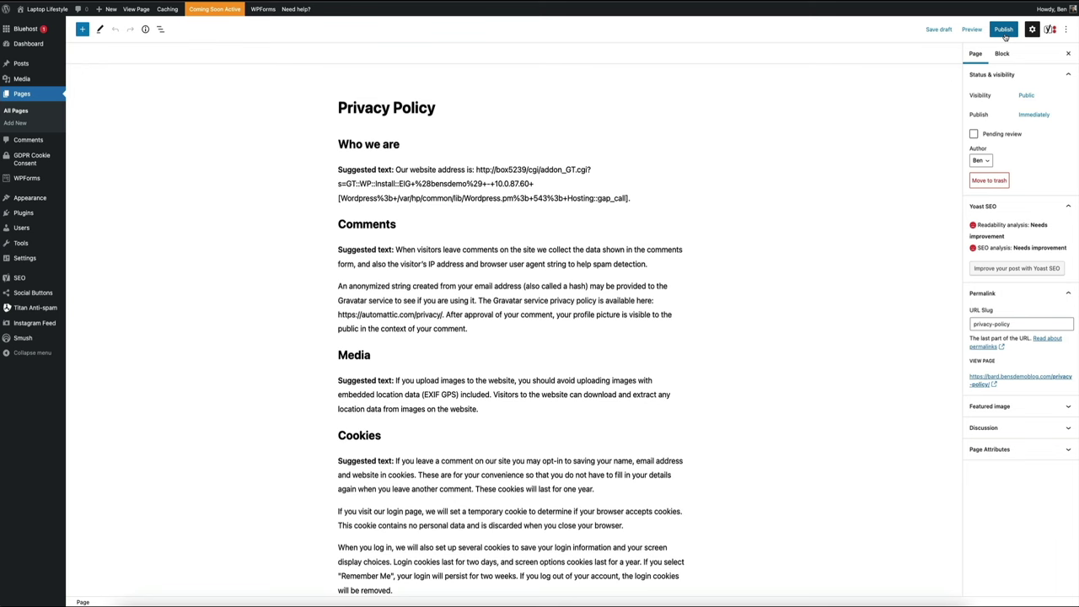
# - Publish the Privacy Policy page, confirming in the pre-publish panel
pyautogui.click(1003, 30)
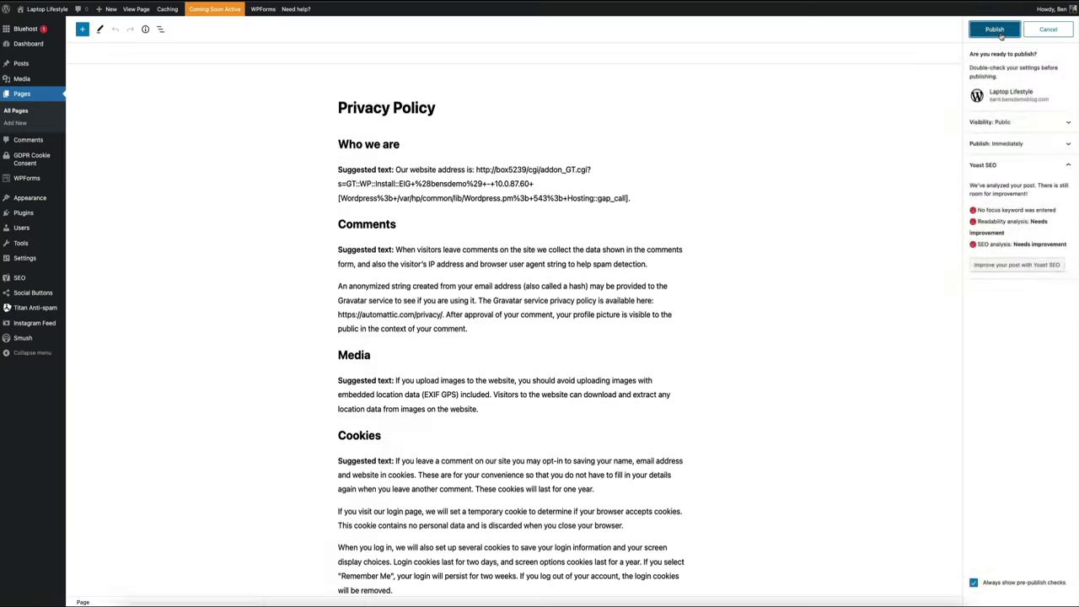
pyautogui.click(1001, 32)
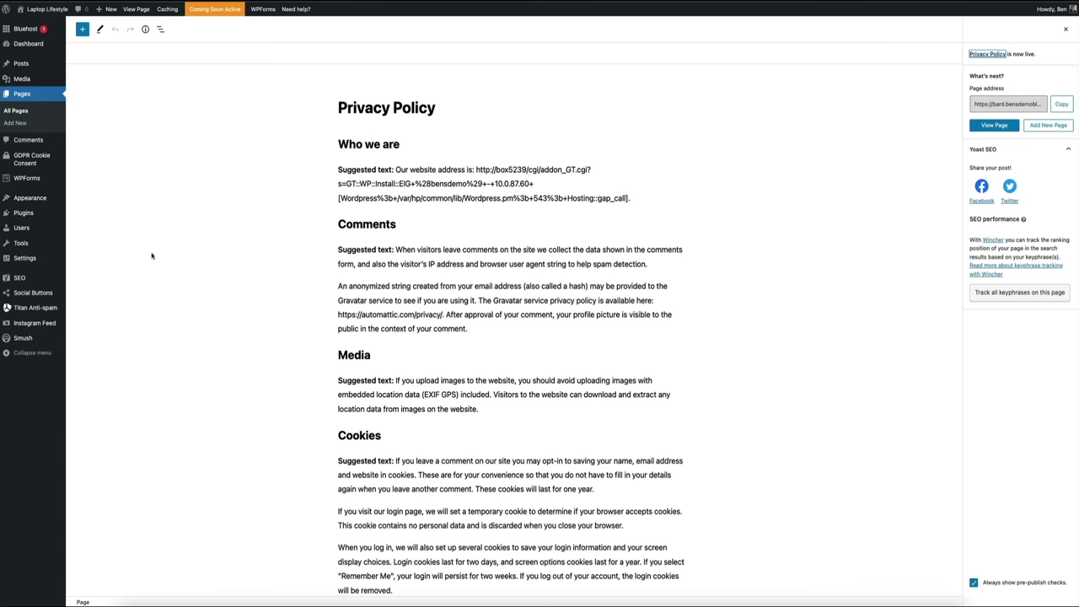
pyautogui.moveTo(68, 267)
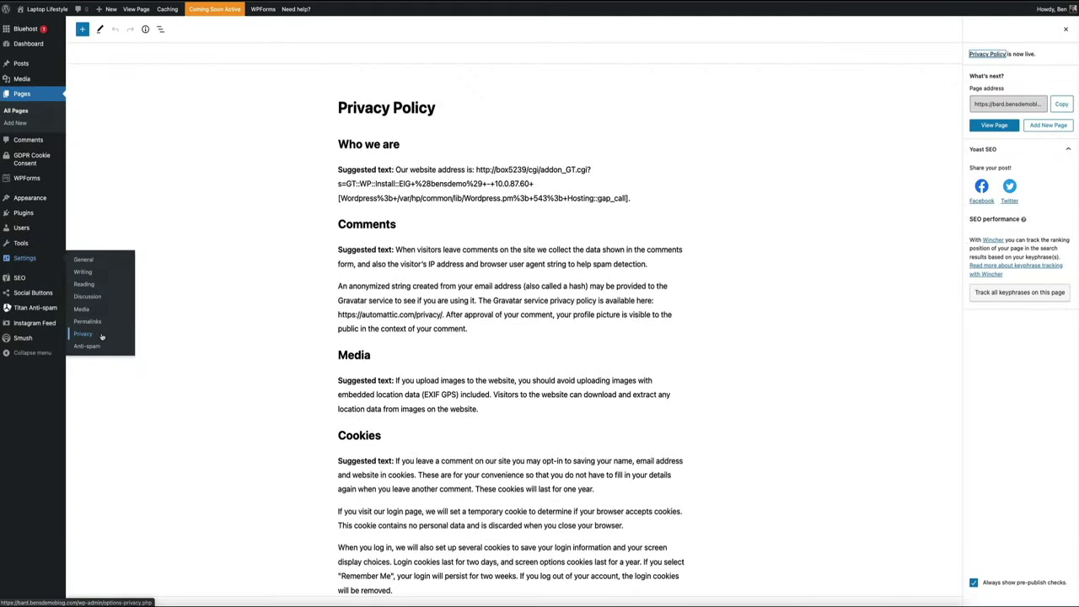
# - In Settings > Privacy, dismiss the Bard notice and designate Privacy Policy as the privacy page
pyautogui.click(102, 337)
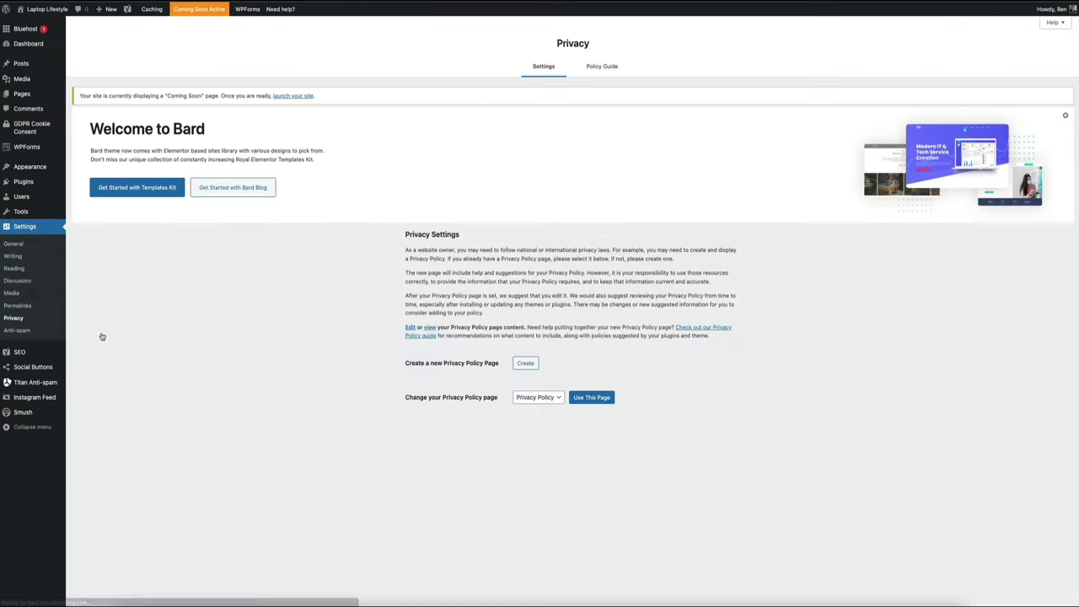
pyautogui.click(1065, 116)
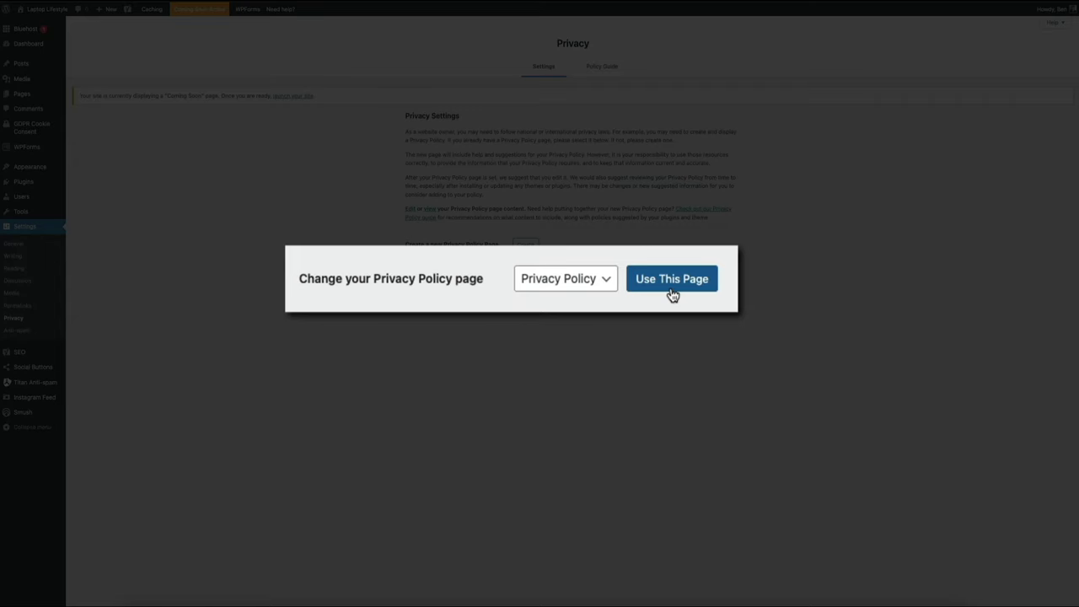
pyautogui.click(672, 290)
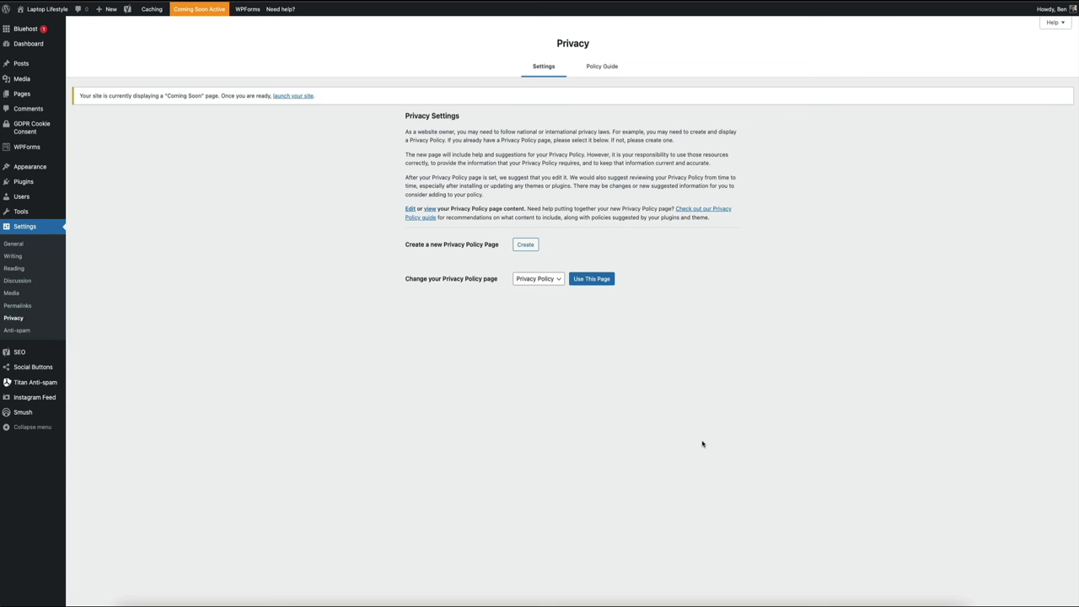
pyautogui.moveTo(50, 98)
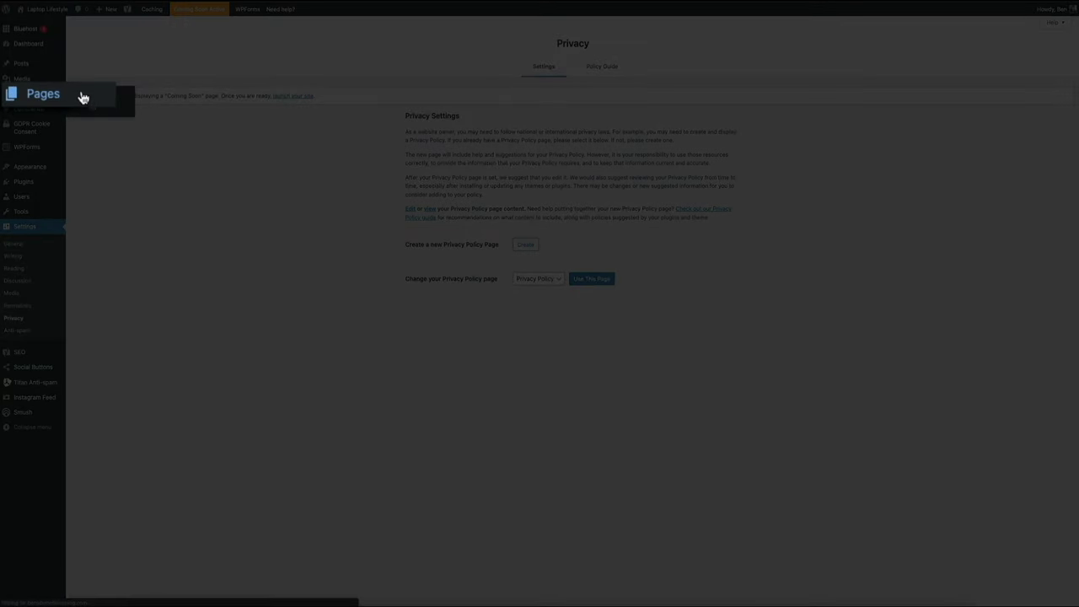
# - Trash the Sample Page from All Pages, leaving About, Contact and Privacy Policy
pyautogui.click(41, 96)
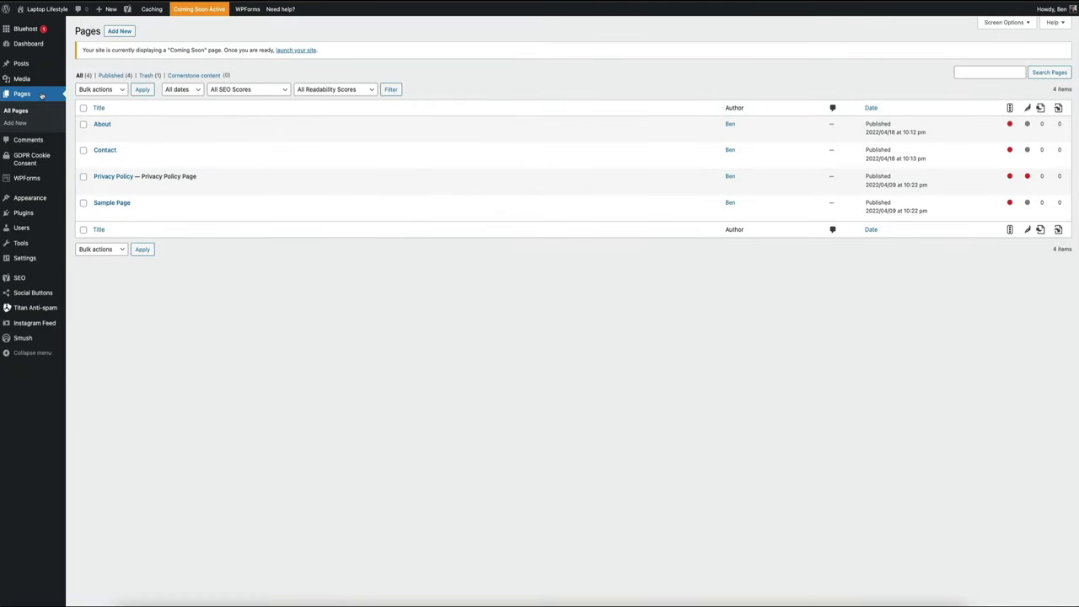
pyautogui.moveTo(118, 207)
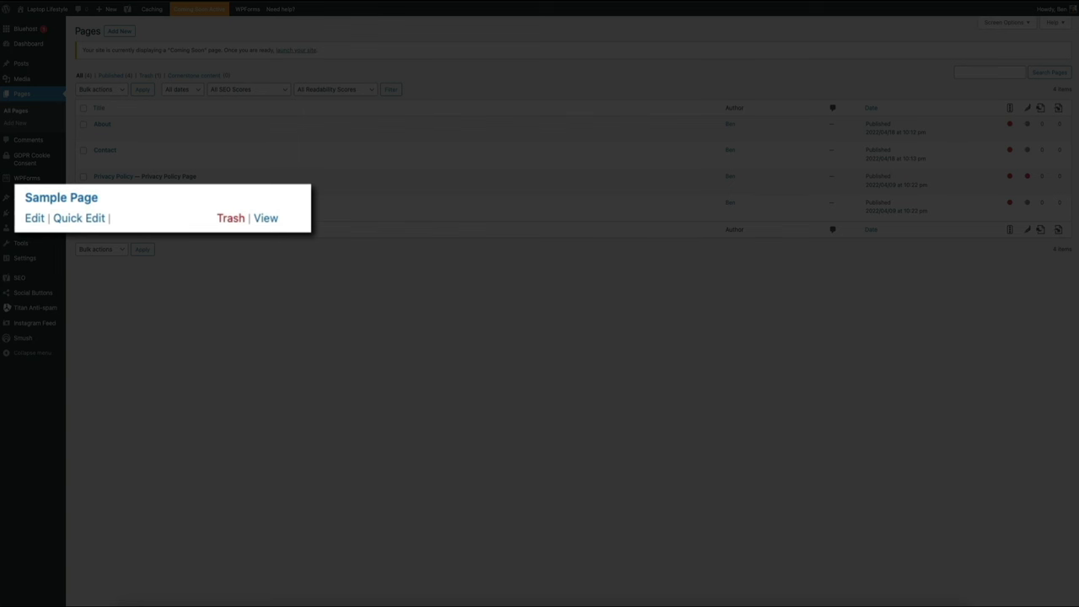
pyautogui.click(229, 221)
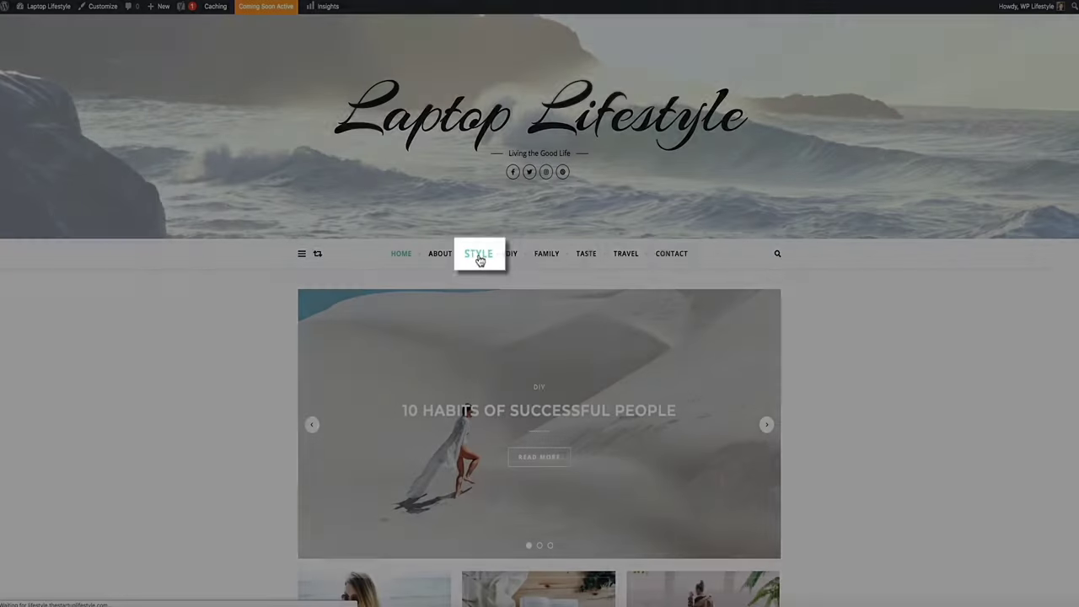
# - Browse the demo site's STYLE category posts, then return to the admin Pages list
pyautogui.click(479, 257)
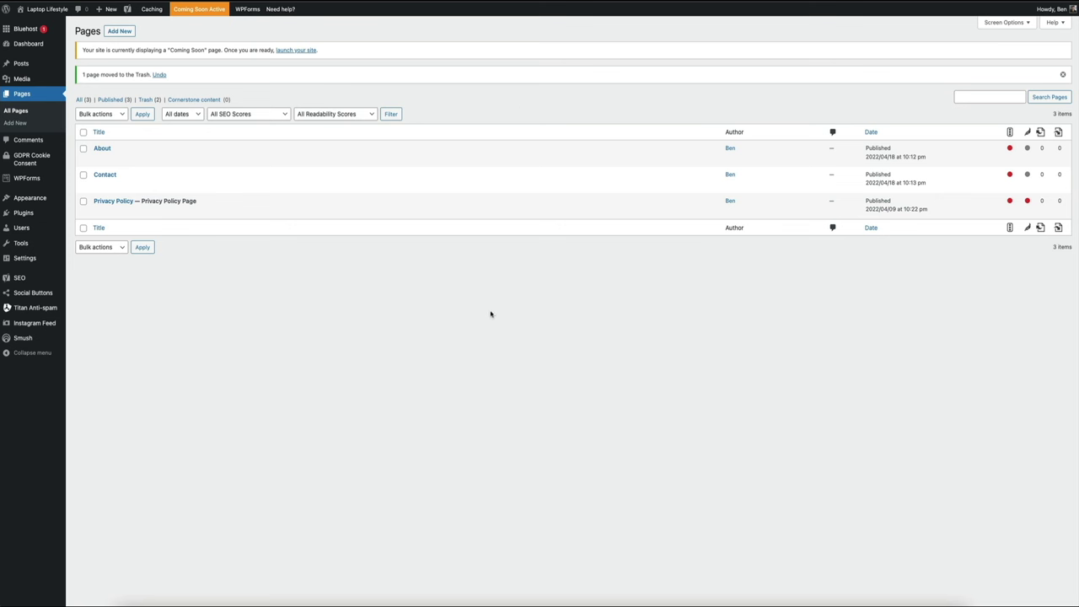
pyautogui.moveTo(38, 67)
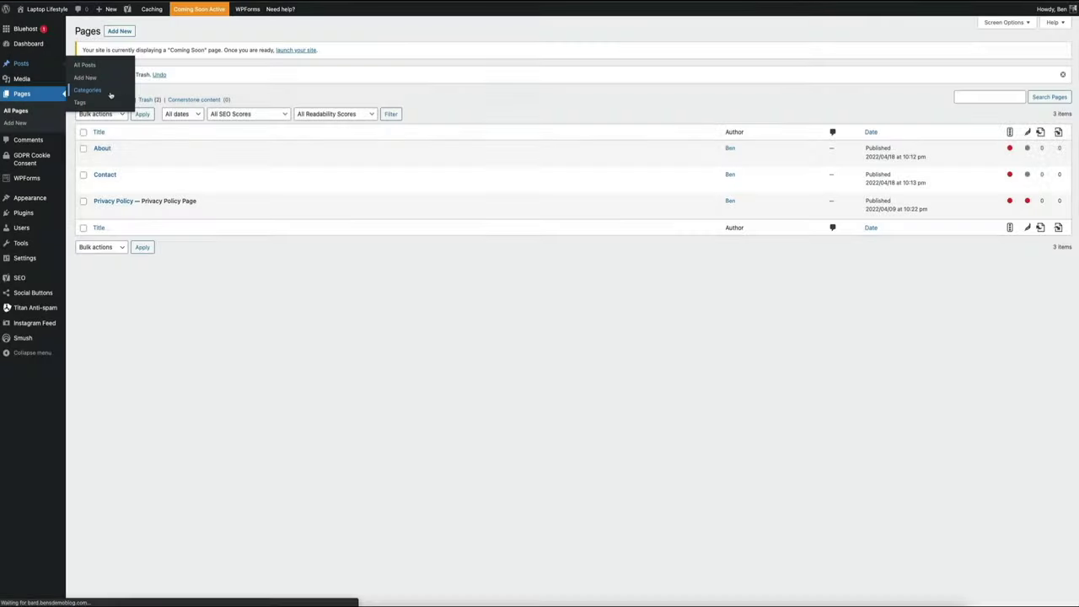
# - Create a post category named Style with slug style on the Categories screen
pyautogui.click(110, 94)
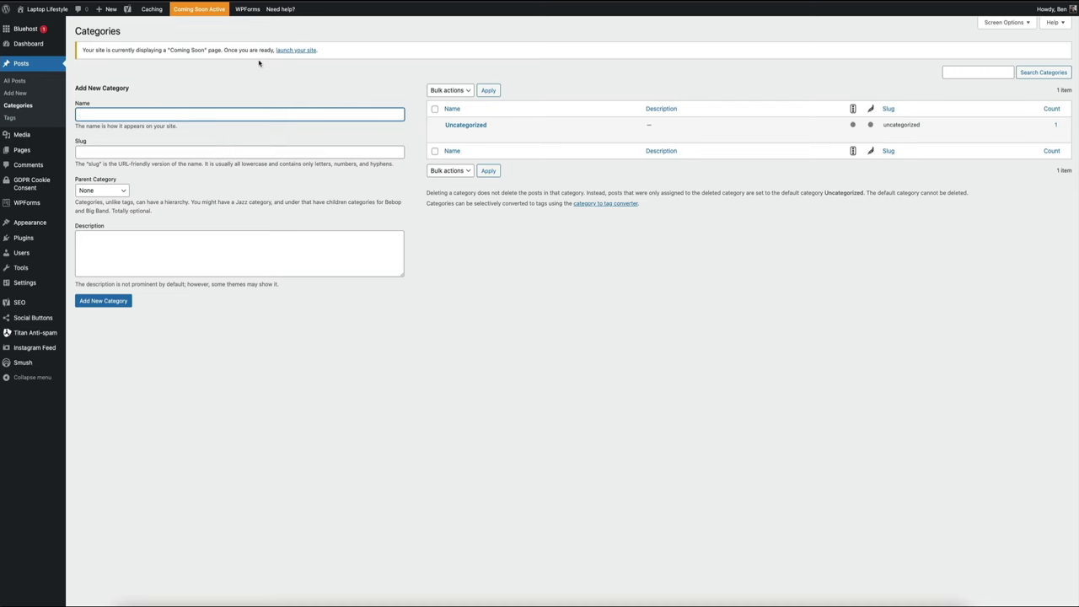
pyautogui.write('St')
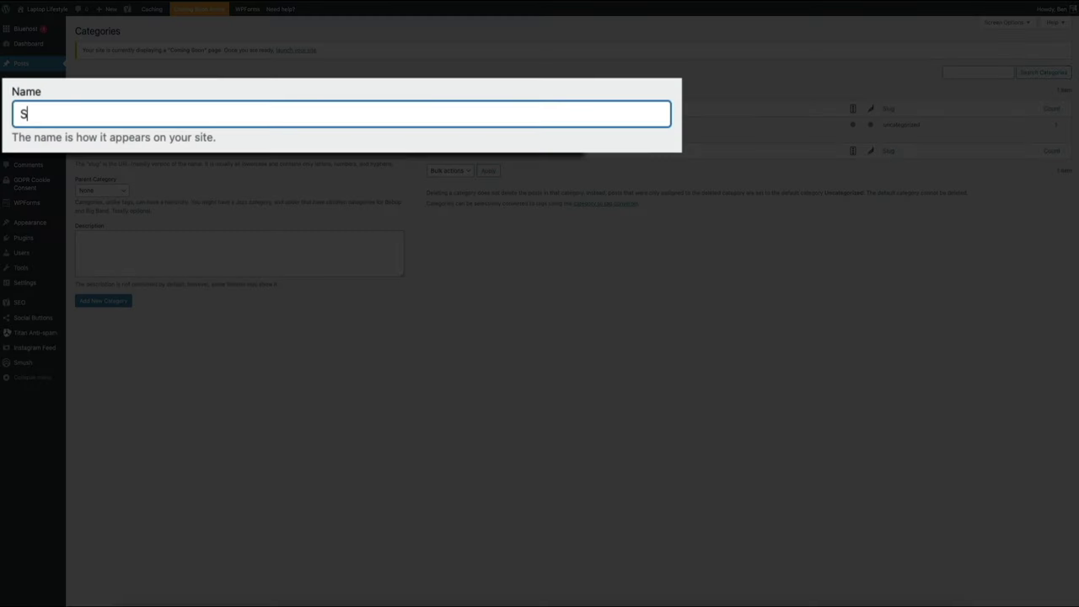
pyautogui.write('yle')
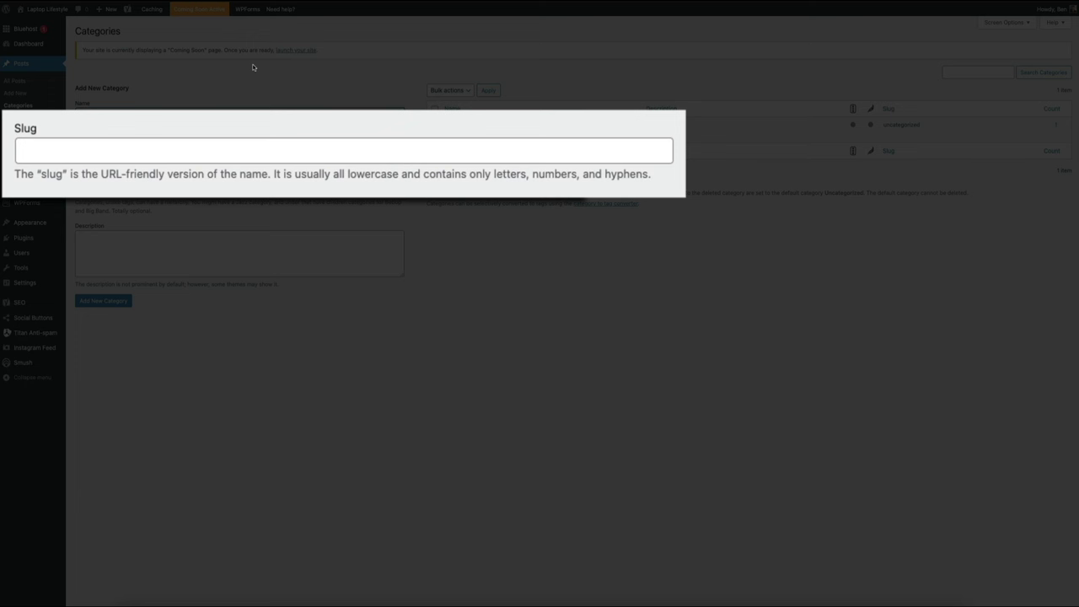
pyautogui.click(35, 159)
pyautogui.write('style')
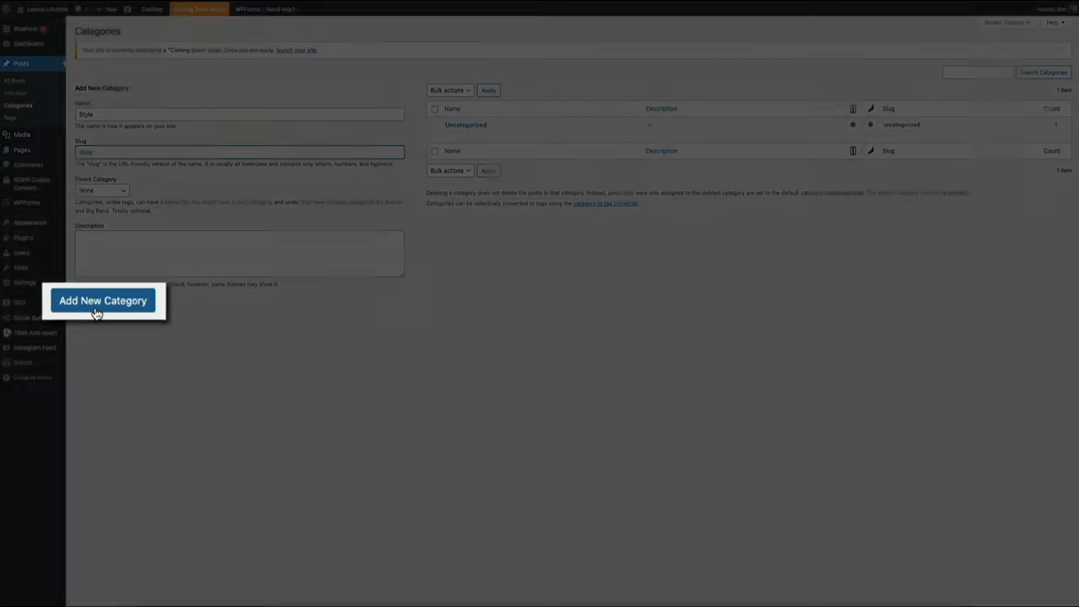
pyautogui.click(100, 307)
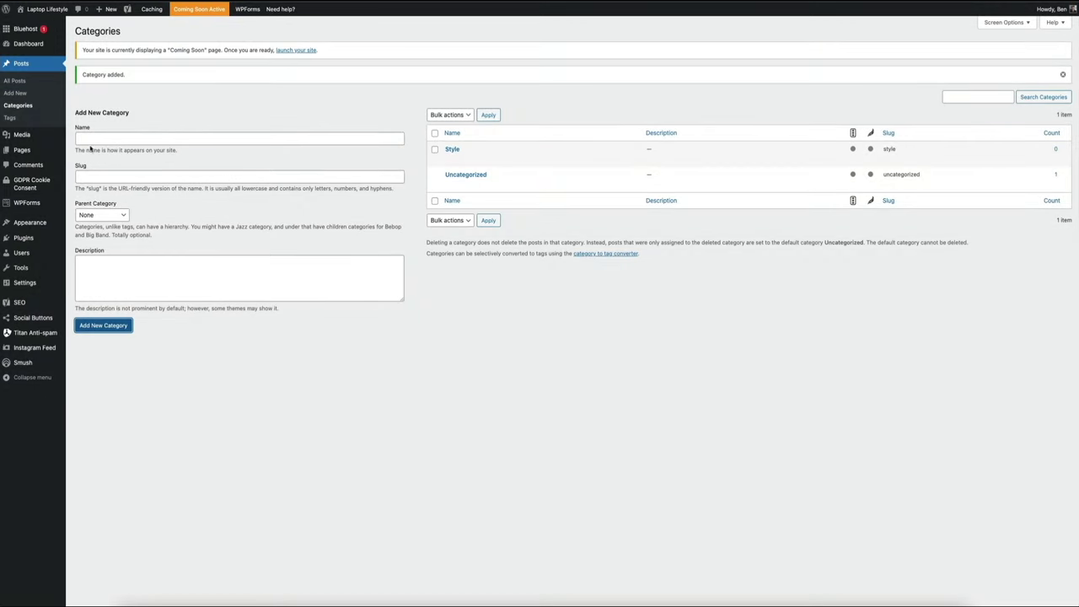
pyautogui.click(85, 140)
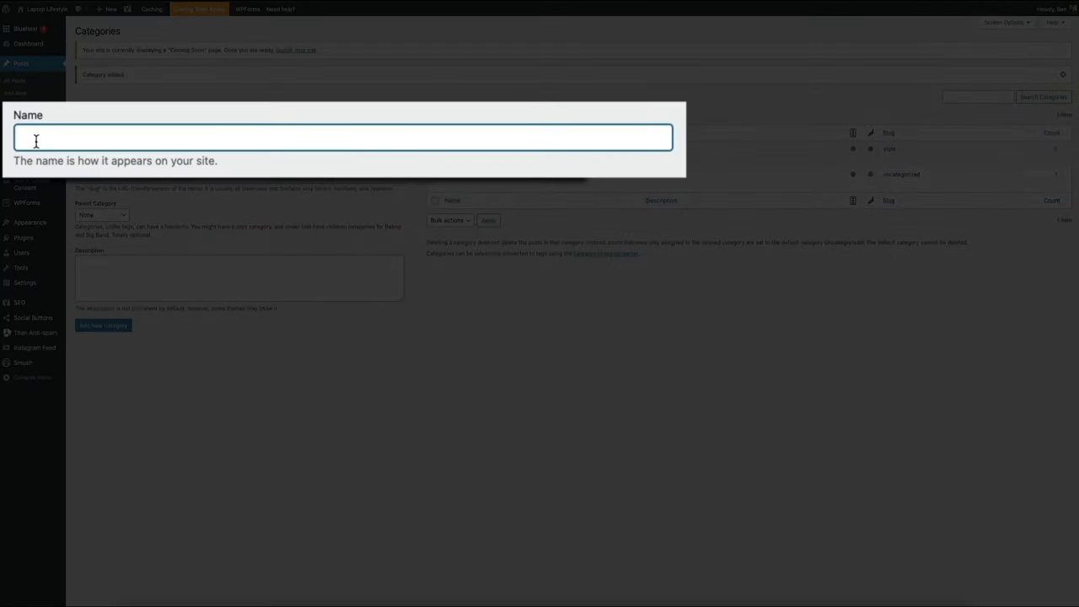
# - Add a DIY category with slug diy
pyautogui.write('DIY')
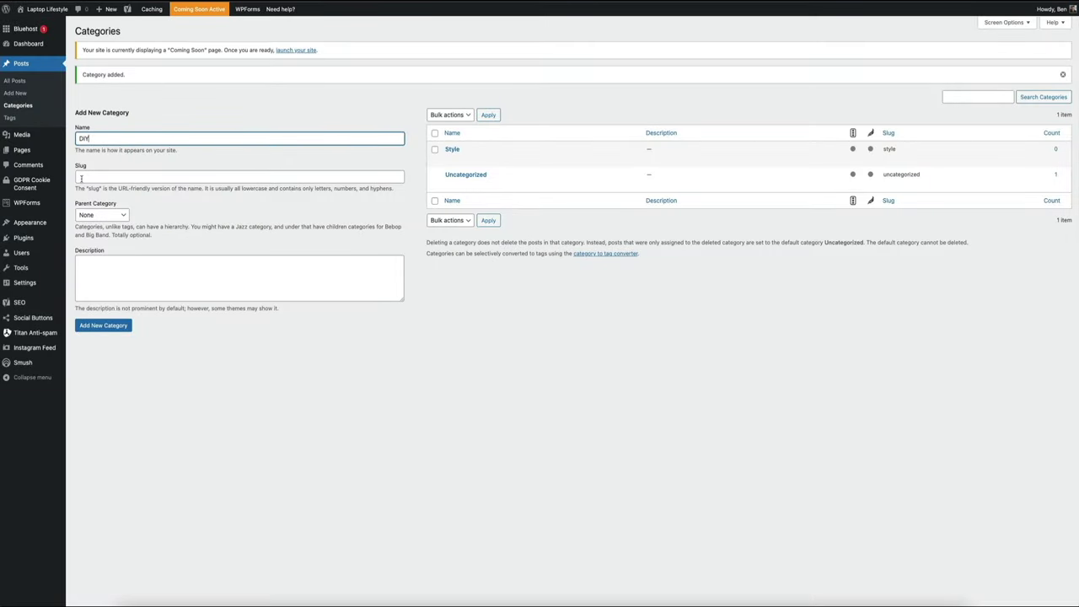
pyautogui.click(81, 179)
pyautogui.write('diy')
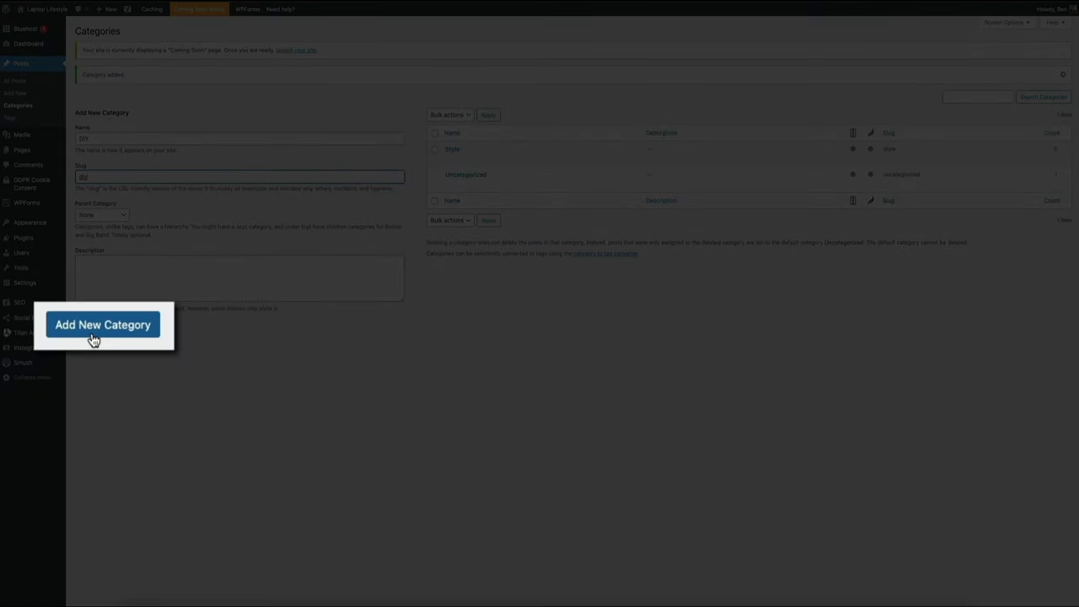
pyautogui.click(98, 328)
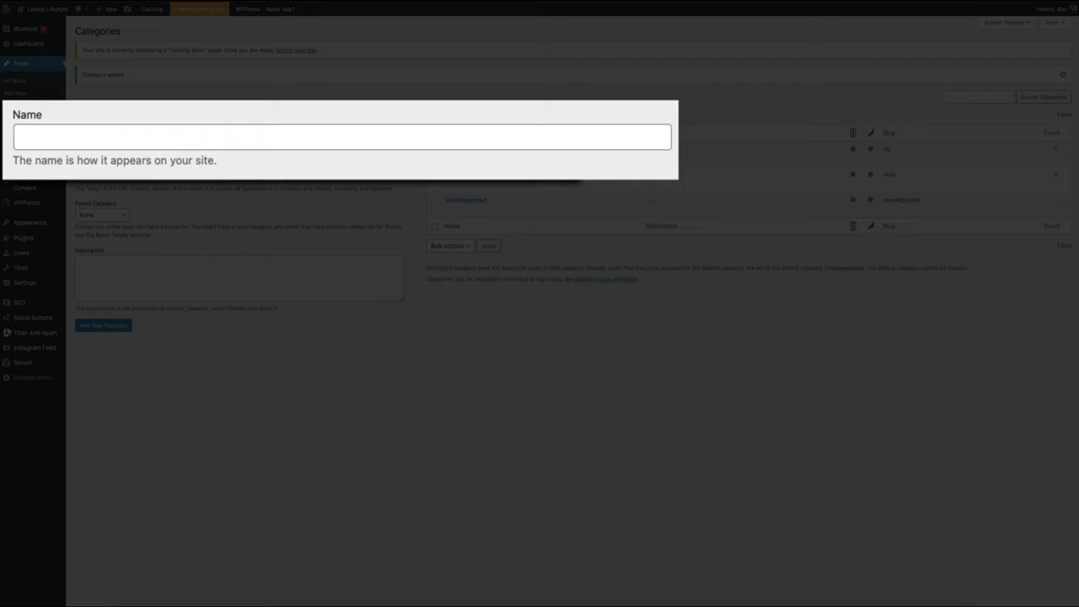
# - Add a Family category with slug family
pyautogui.click(41, 141)
pyautogui.write('Family')
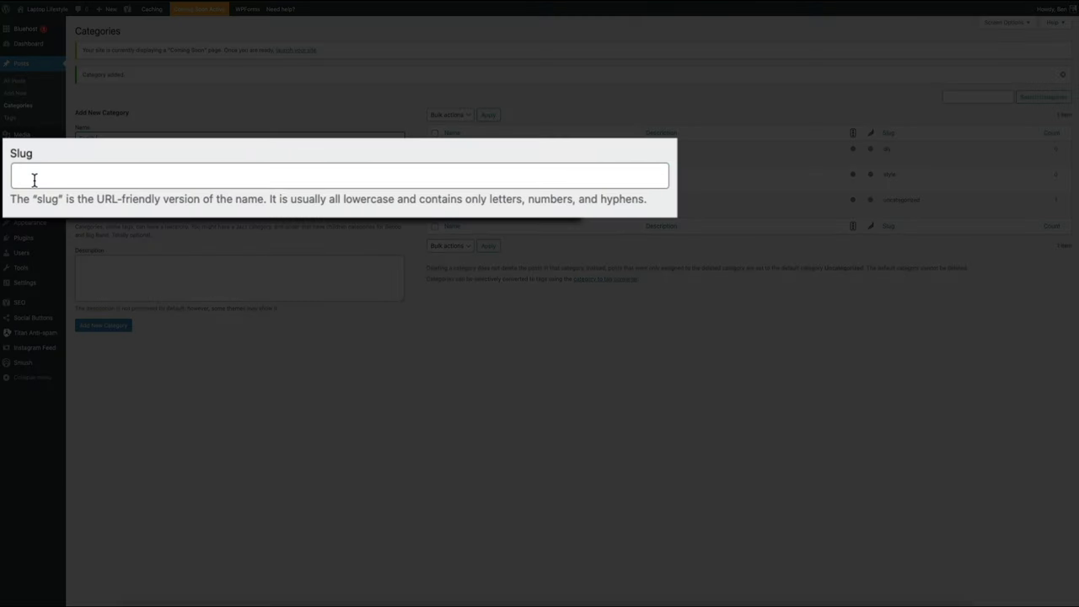
pyautogui.click(87, 176)
pyautogui.write('family')
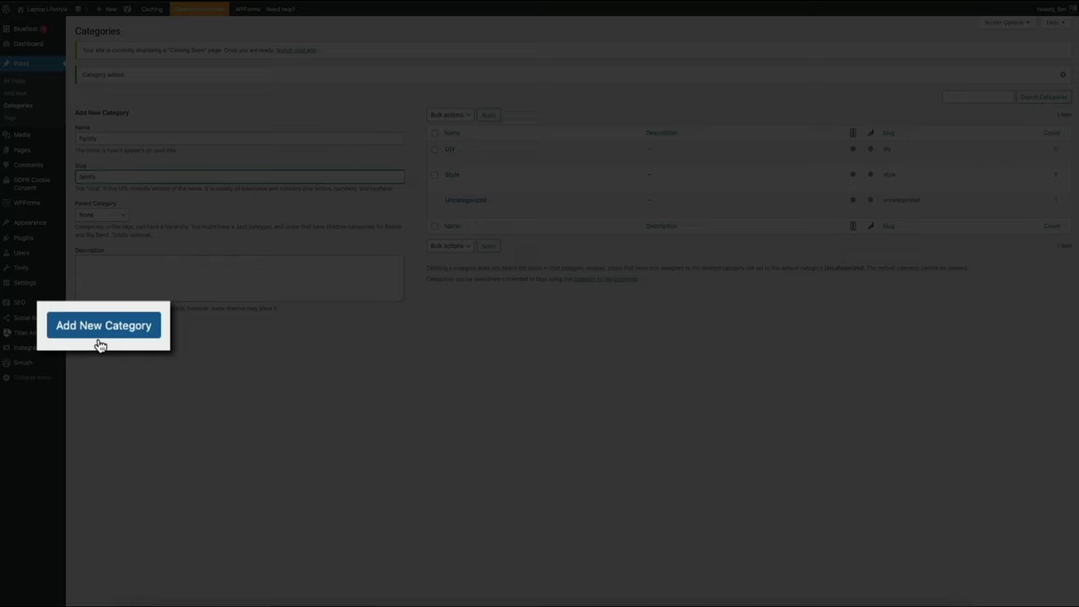
pyautogui.click(102, 329)
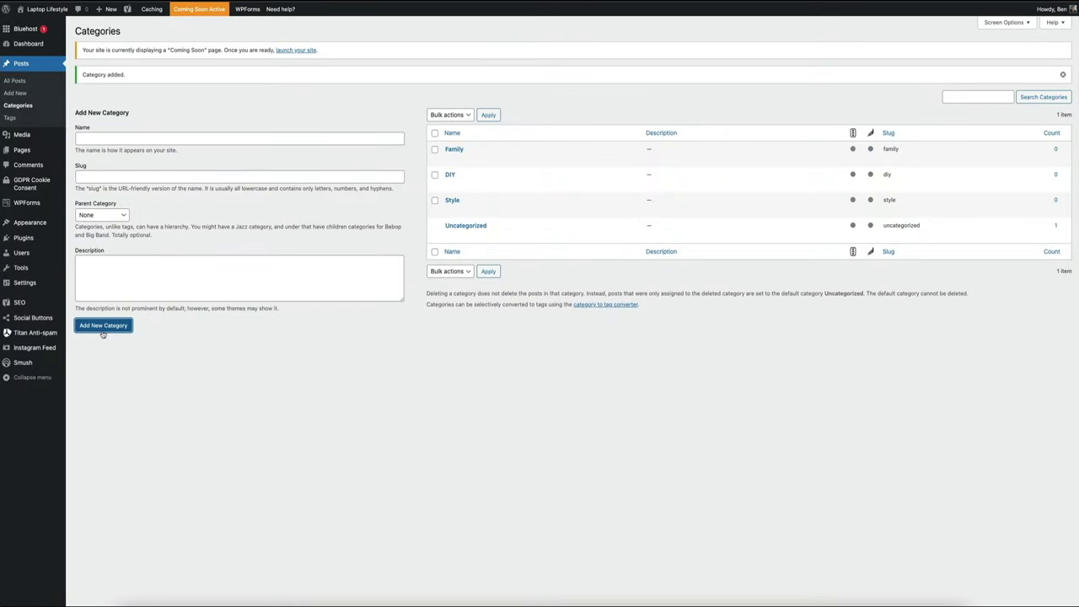
# - Add a Taste category with slug taste
pyautogui.write('Tas')
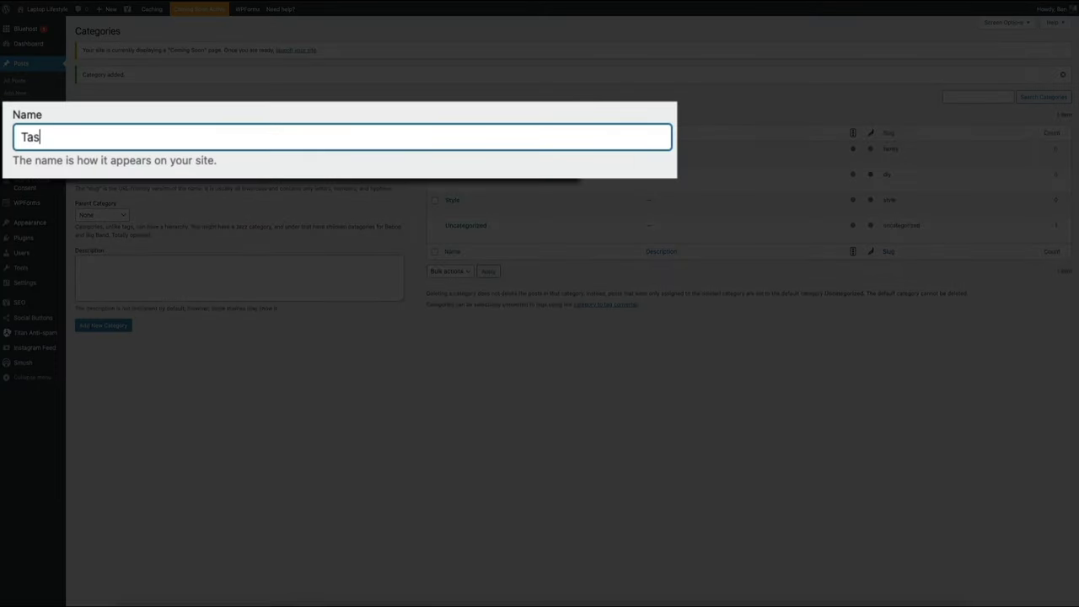
pyautogui.write('te')
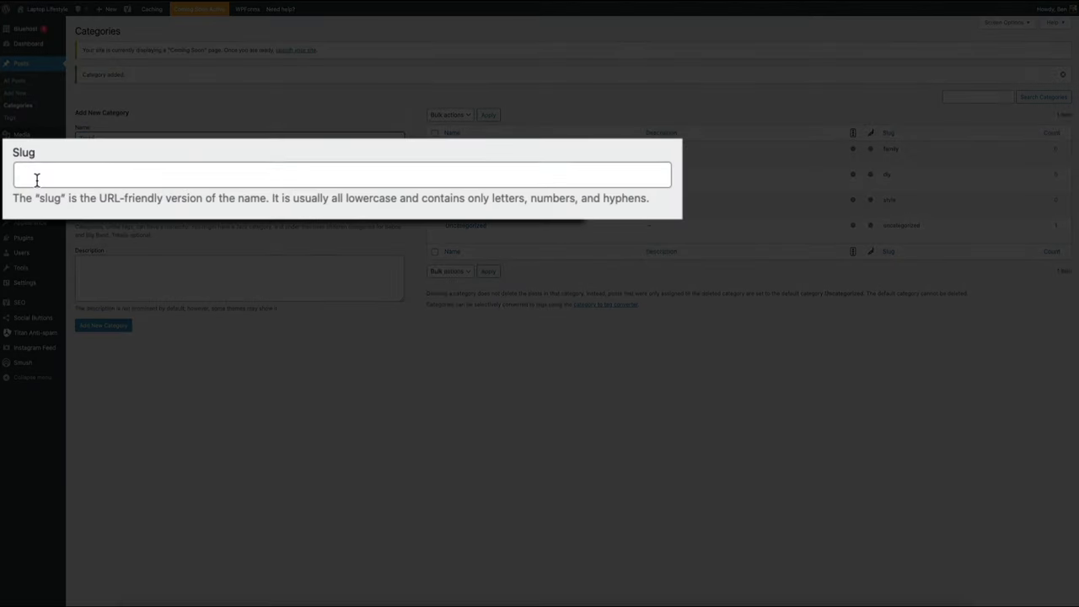
pyautogui.click(36, 175)
pyautogui.write('taste')
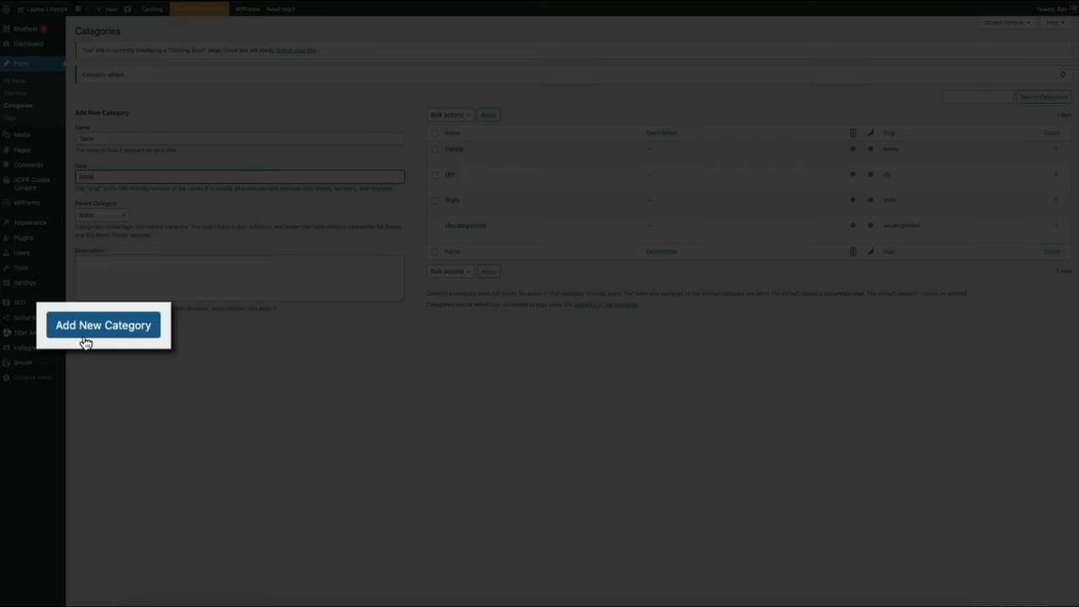
pyautogui.click(94, 334)
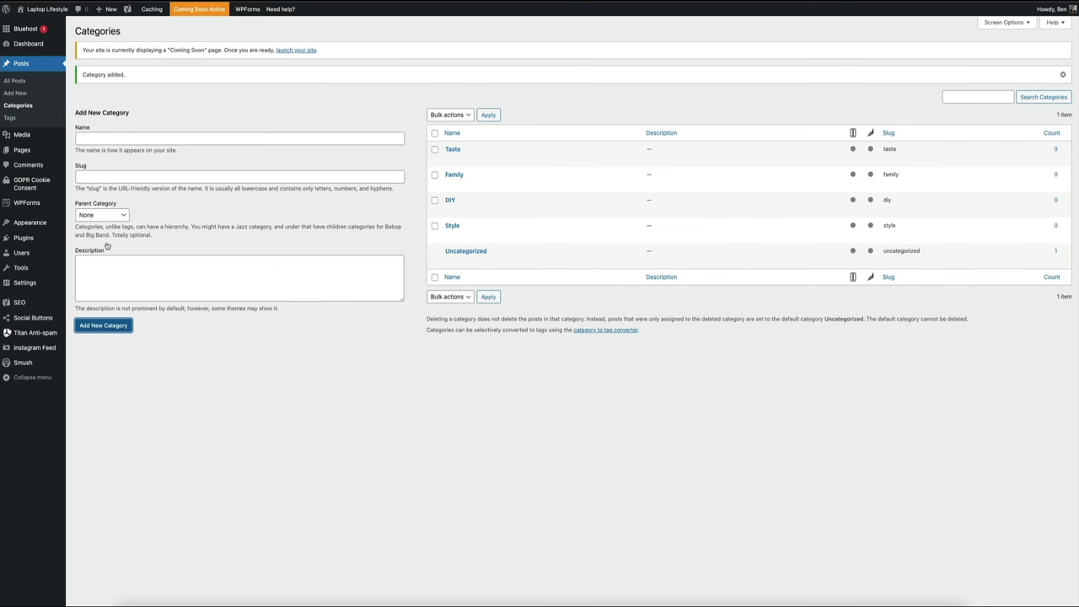
# - Add a Travel category with slug travel, reverting a brief 'Tips' extension
pyautogui.click(85, 139)
pyautogui.write('Tr')
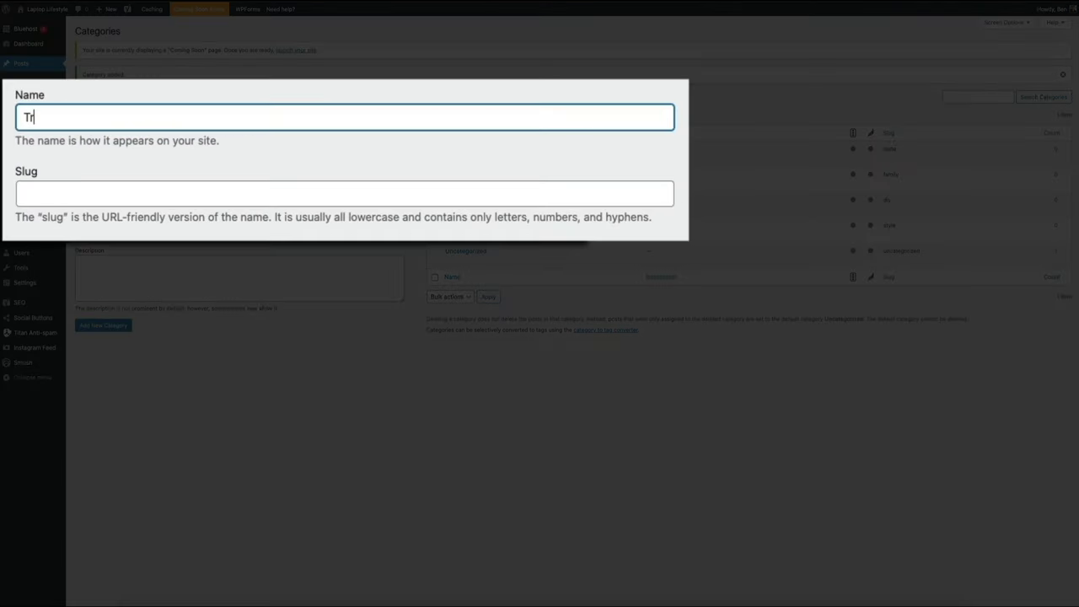
pyautogui.write('avel')
pyautogui.click(26, 193)
pyautogui.write('trav')
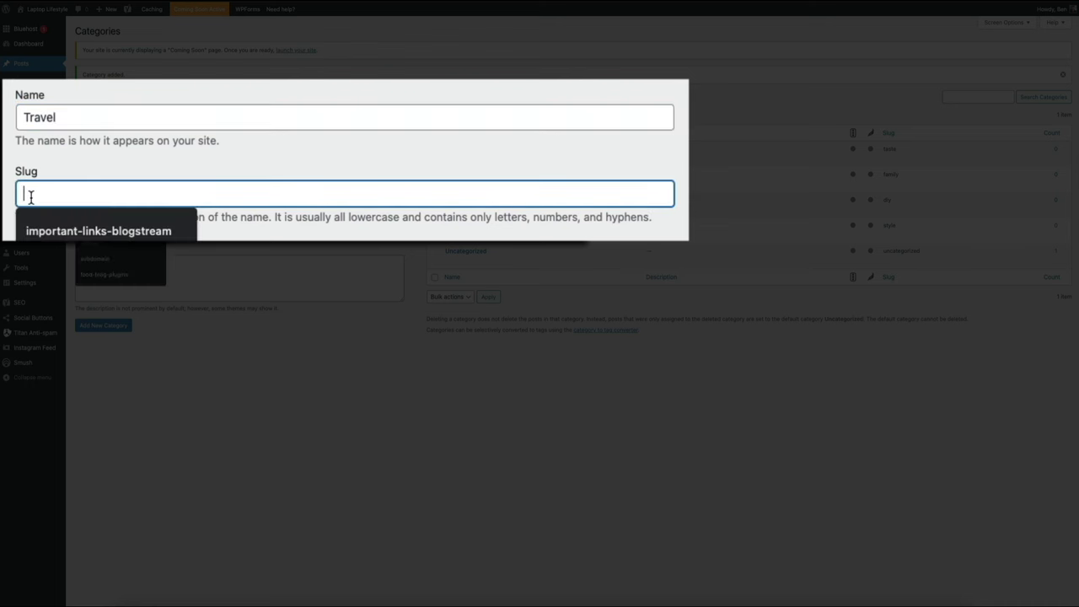
pyautogui.write('el')
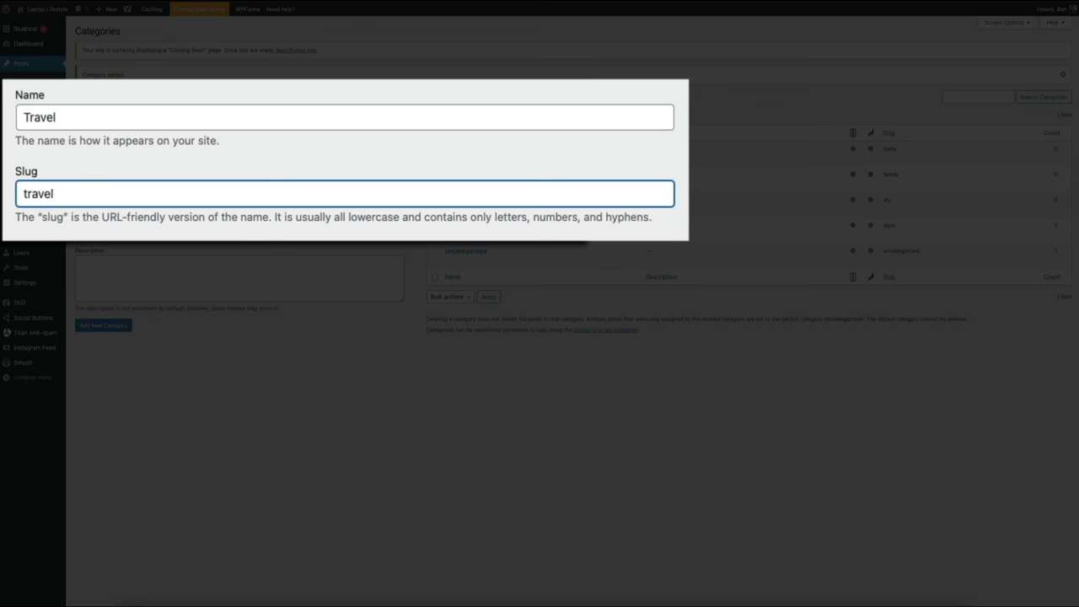
pyautogui.click(95, 116)
pyautogui.write('Tips')
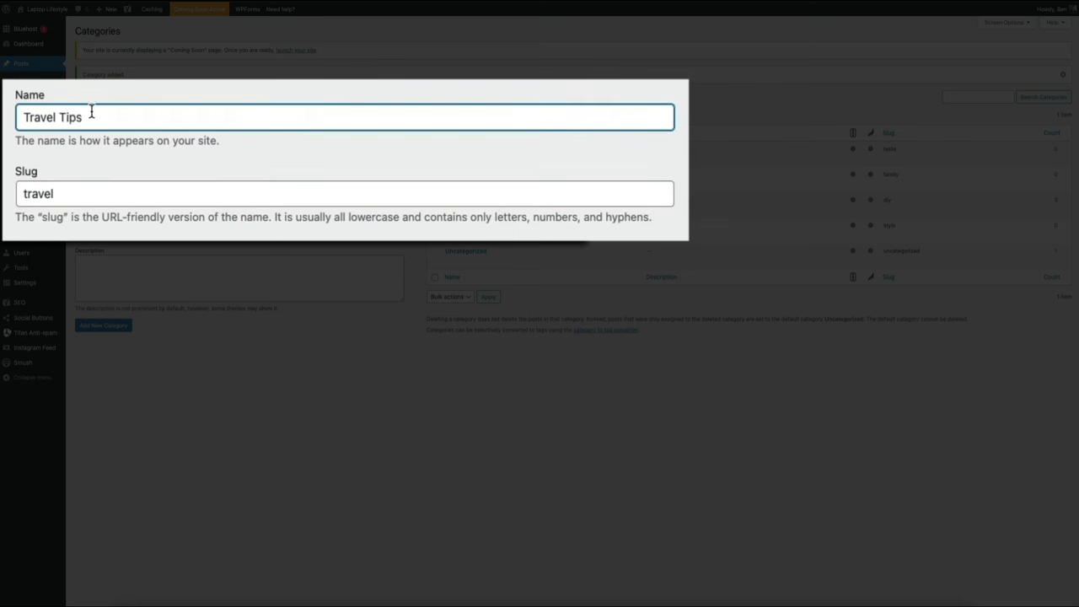
pyautogui.click(75, 198)
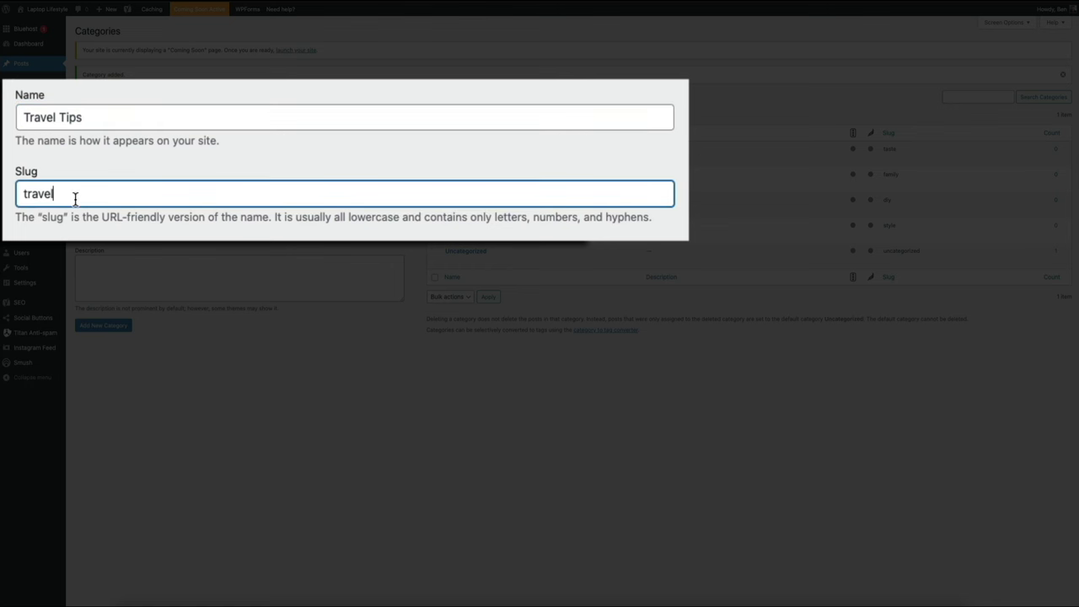
pyautogui.write('-tips')
pyautogui.press('BackSpace')
pyautogui.press('BackSpace')
pyautogui.press('BackSpace')
pyautogui.press('BackSpace')
pyautogui.press('BackSpace')
pyautogui.click(111, 120)
pyautogui.press('BackSpace')
pyautogui.press('BackSpace')
pyautogui.press('BackSpace')
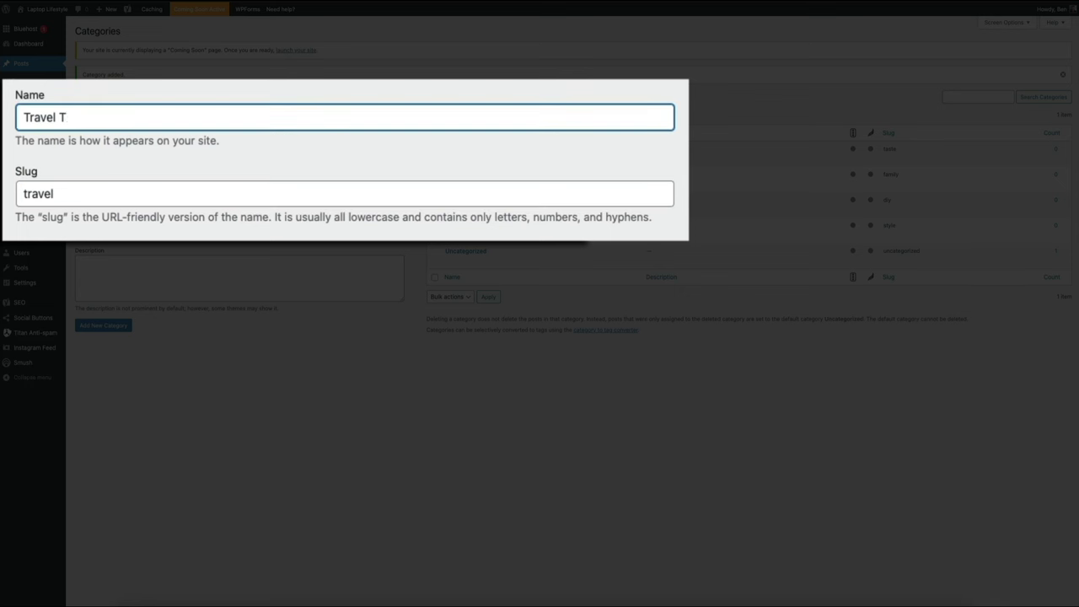
pyautogui.press('BackSpace')
pyautogui.press('BackSpace')
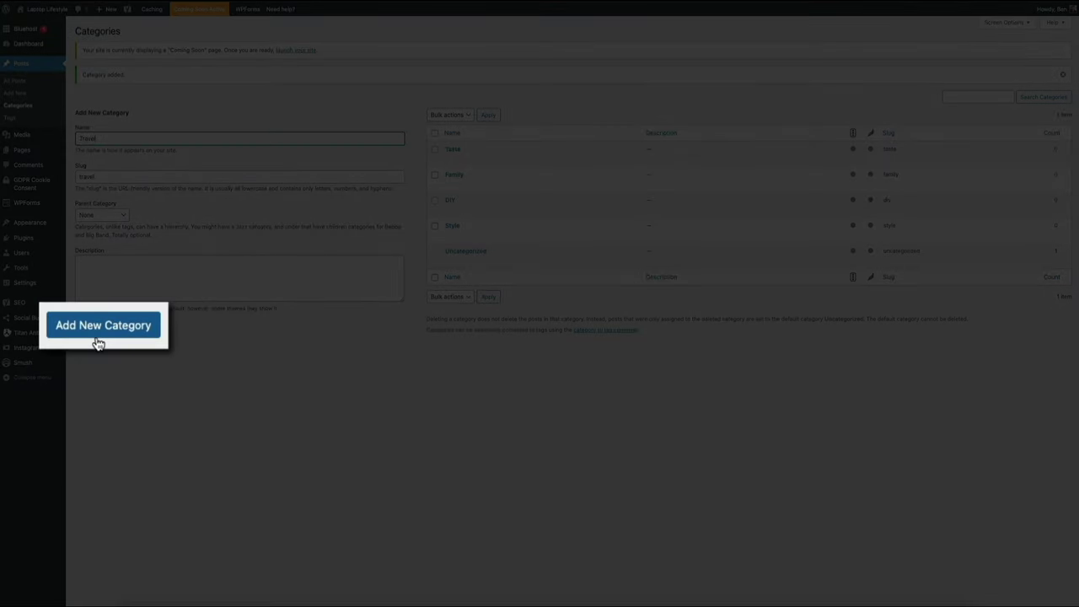
pyautogui.click(100, 333)
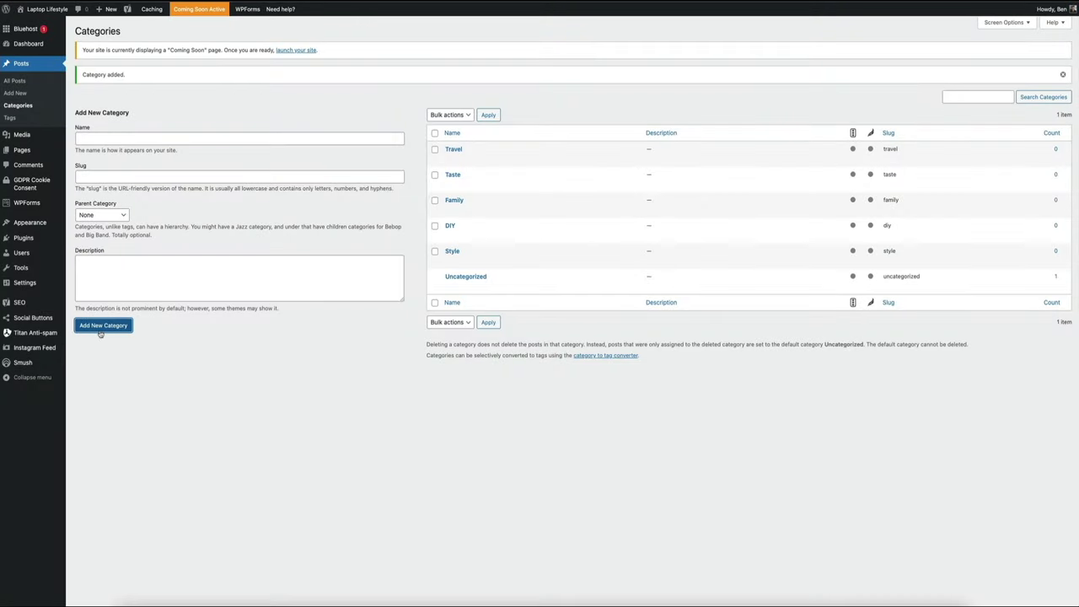
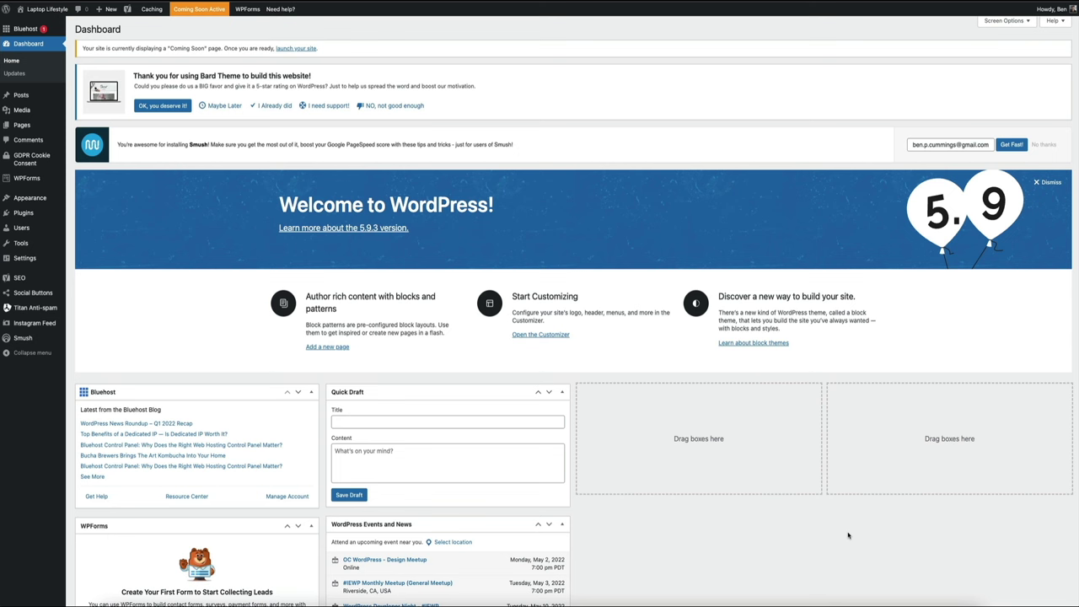
# - Visit the Laptop Lifestyle site's live front page from the admin bar's site name menu
pyautogui.moveTo(47, 9)
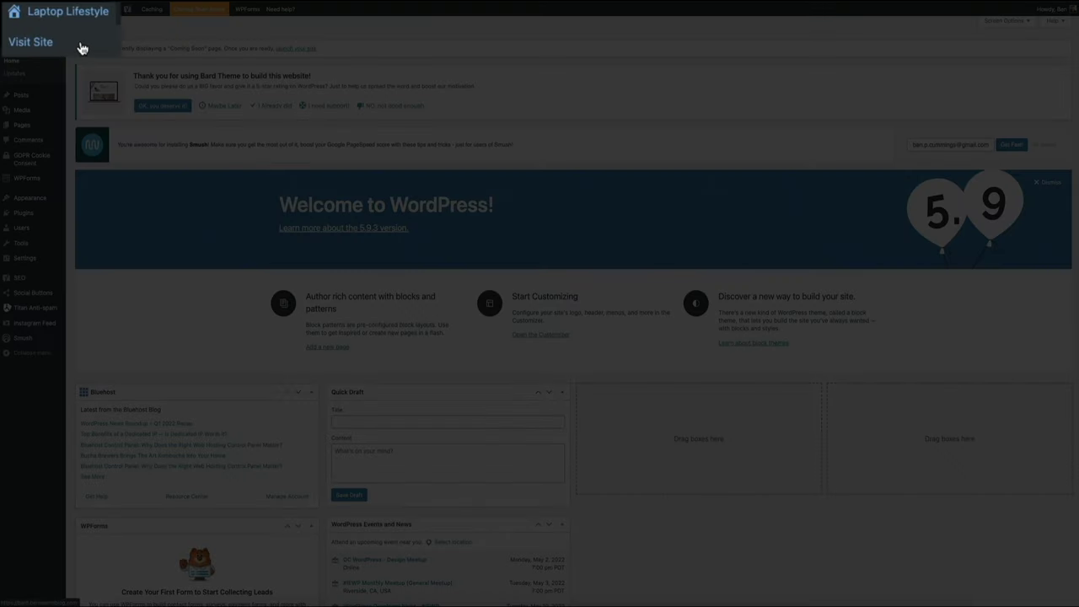
pyautogui.click(82, 48)
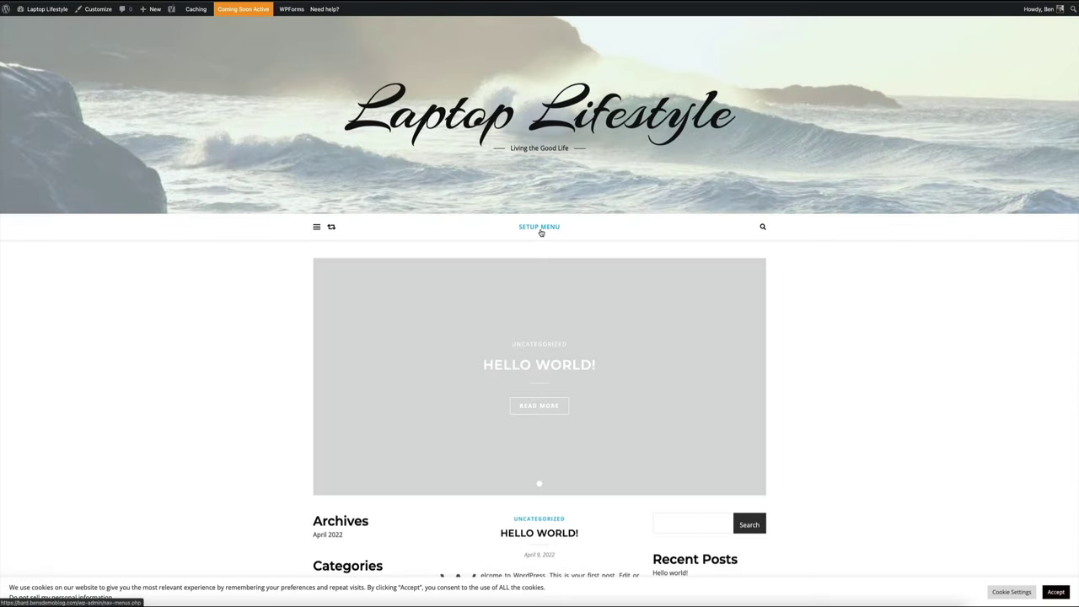
pyautogui.click(540, 228)
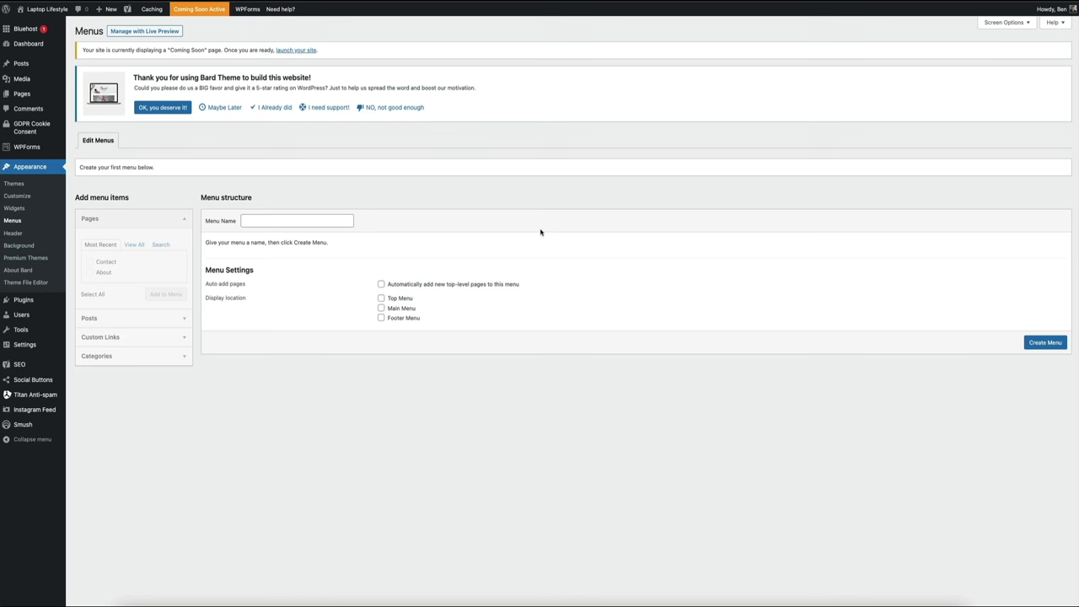
pyautogui.moveTo(47, 8)
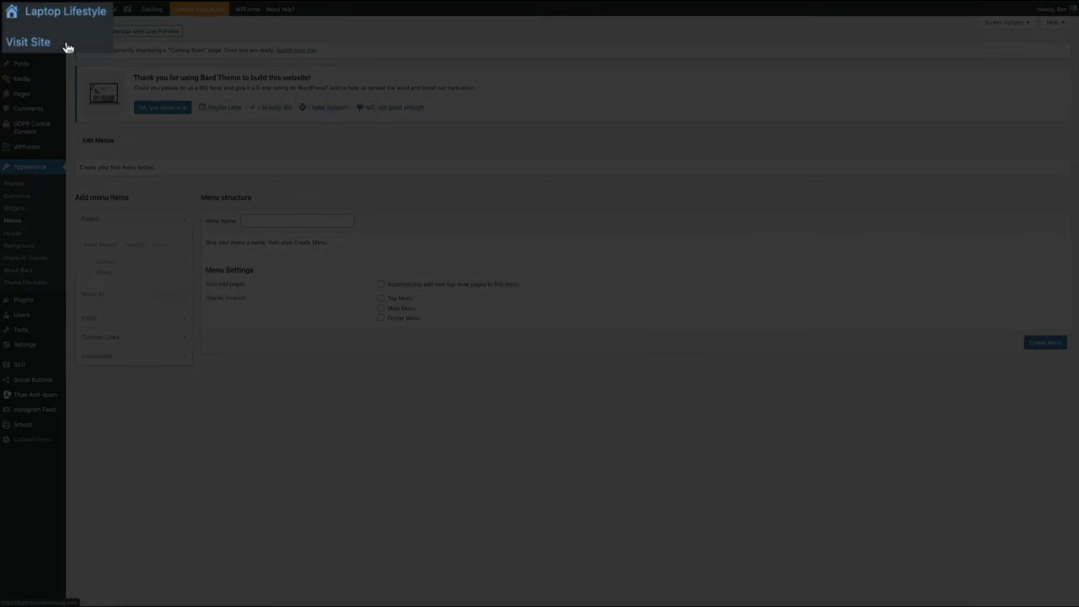
pyautogui.click(49, 26)
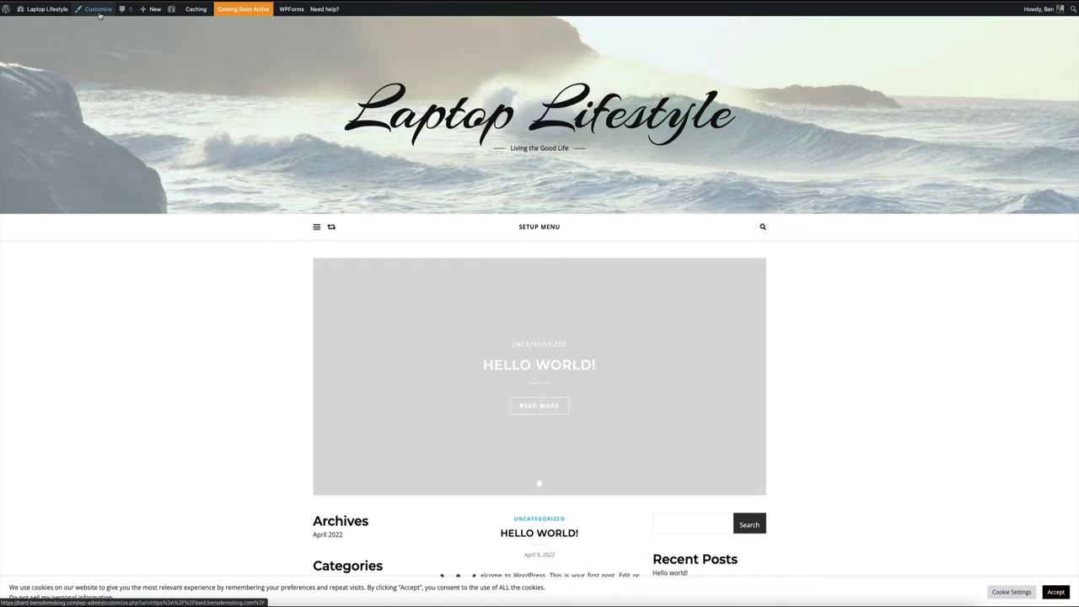
# - Open the Customizer and preview the site at tablet, phone, then desktop widths
pyautogui.click(98, 9)
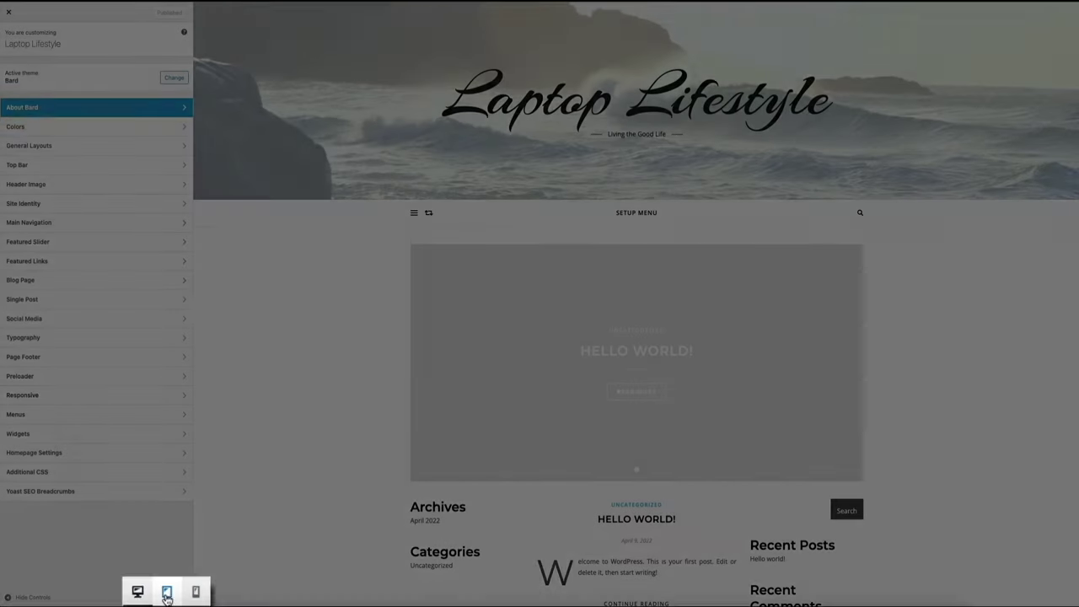
pyautogui.click(167, 597)
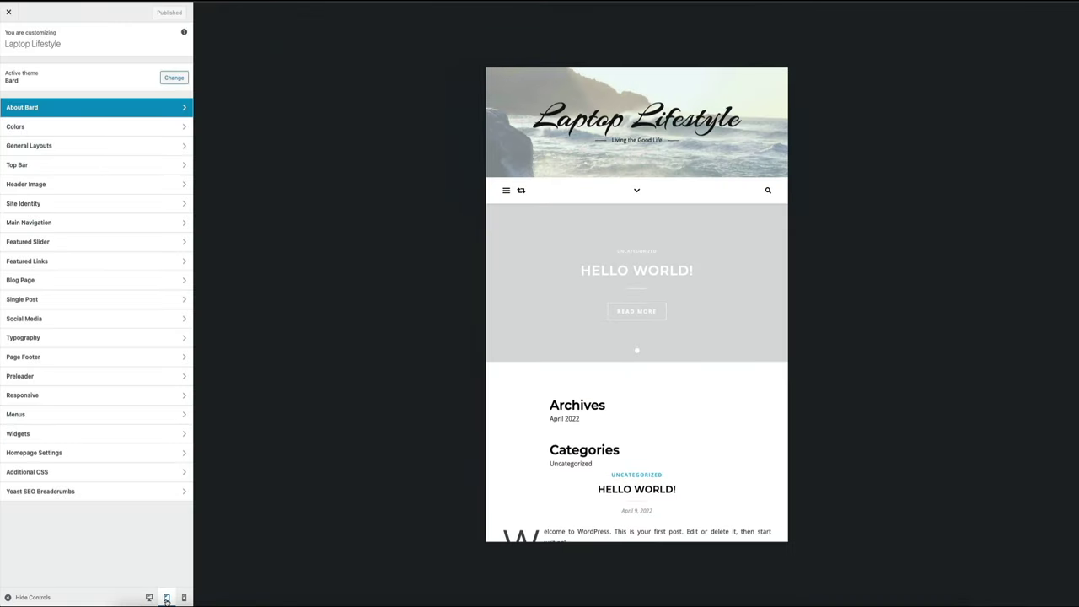
pyautogui.click(184, 599)
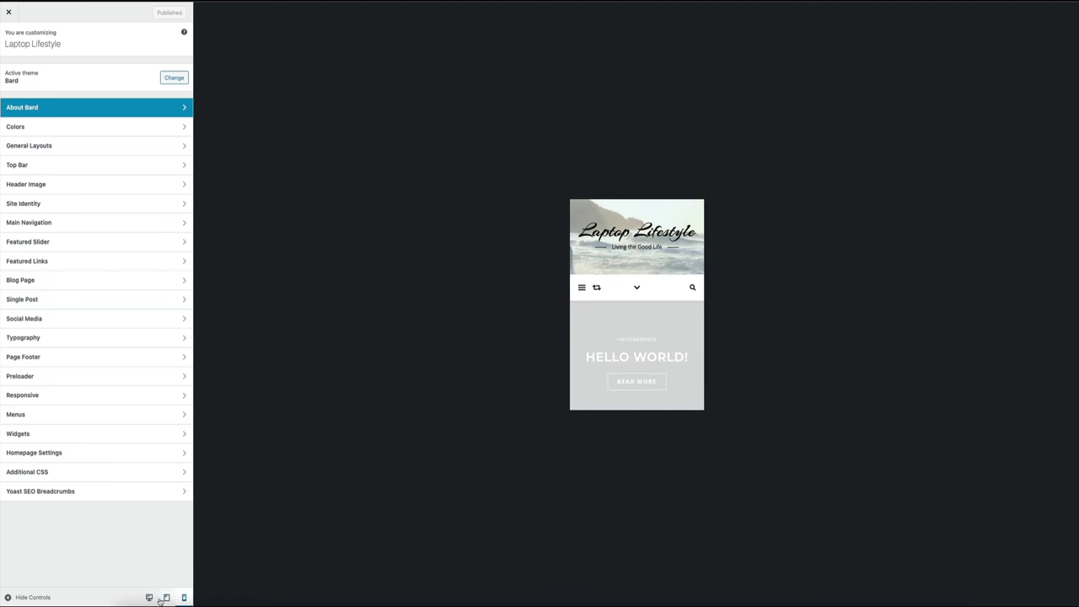
pyautogui.click(150, 598)
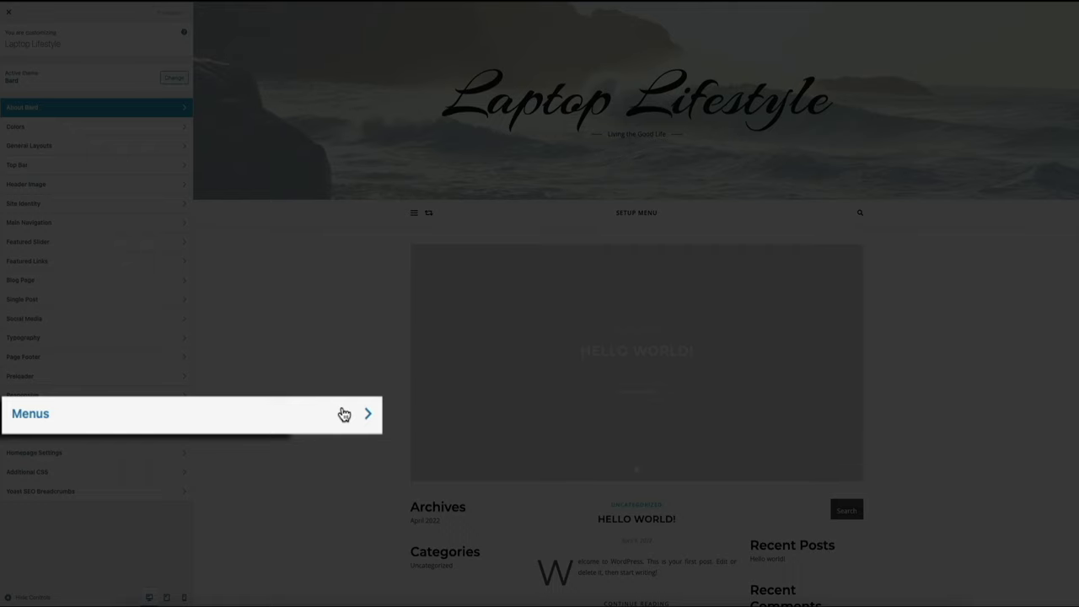
# - Under Menus, create 'Primary Menu' with the Main Menu location ticked
pyautogui.click(173, 414)
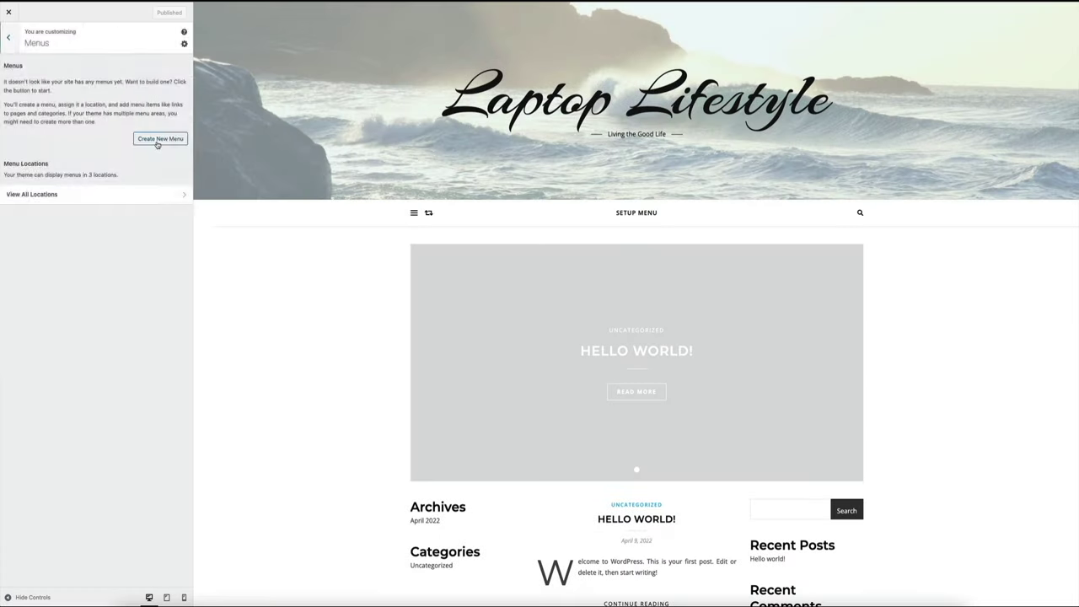
pyautogui.click(158, 140)
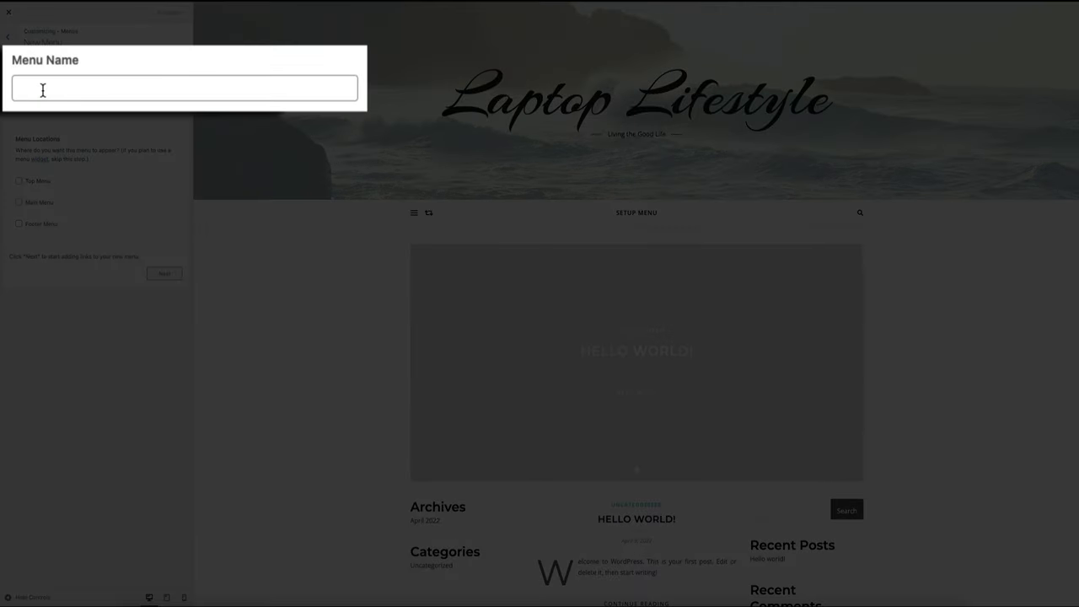
pyautogui.click(42, 91)
pyautogui.write('Pri')
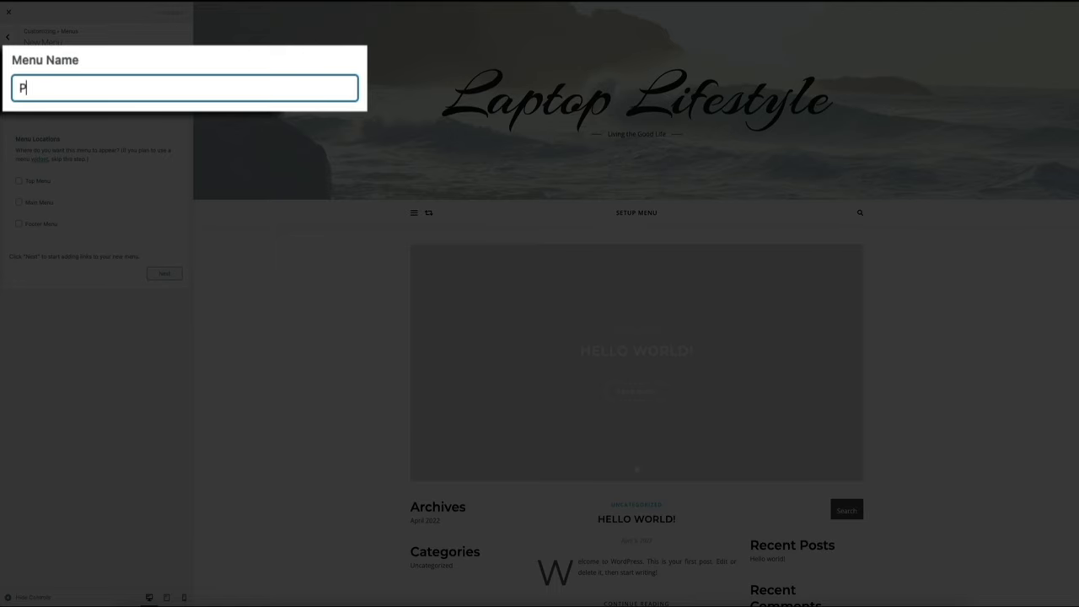
pyautogui.write('mary Menu')
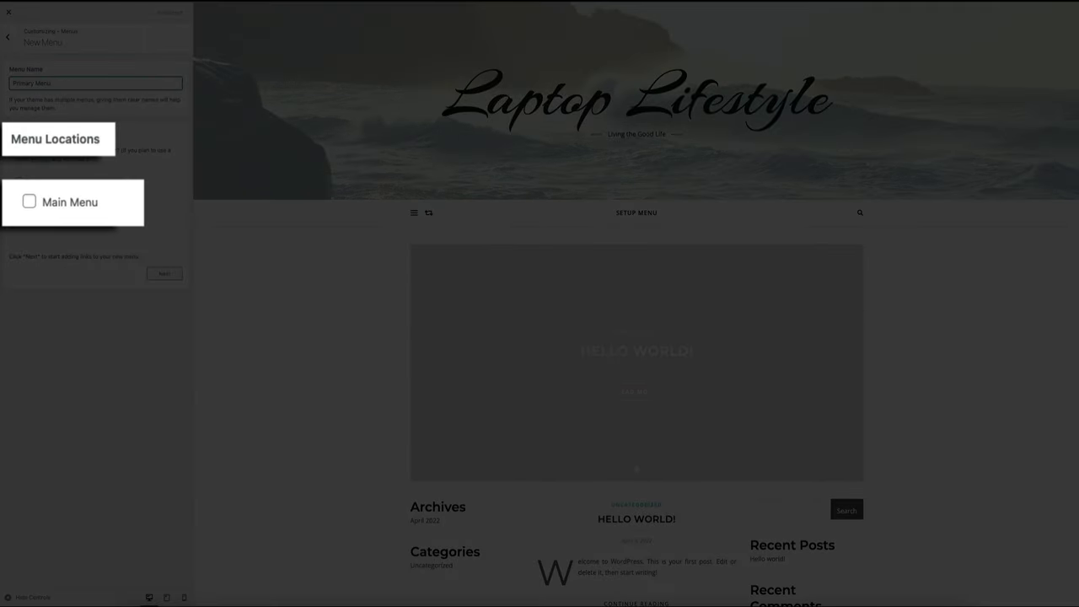
pyautogui.click(29, 204)
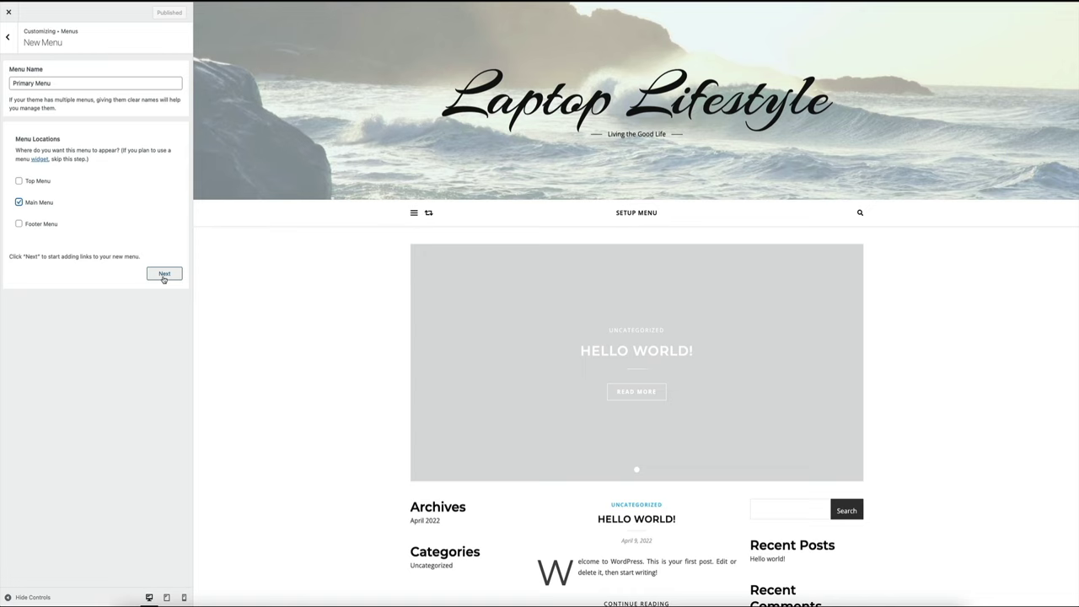
pyautogui.click(164, 275)
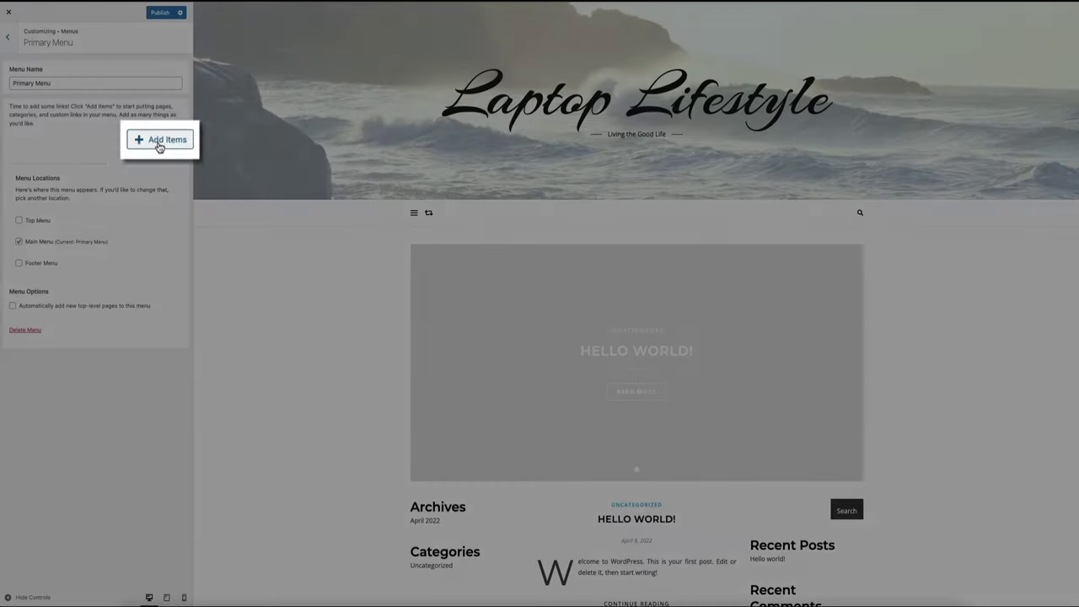
# - Add the Home, About and Contact pages, dragging them into Home, About, Contact order
pyautogui.click(160, 140)
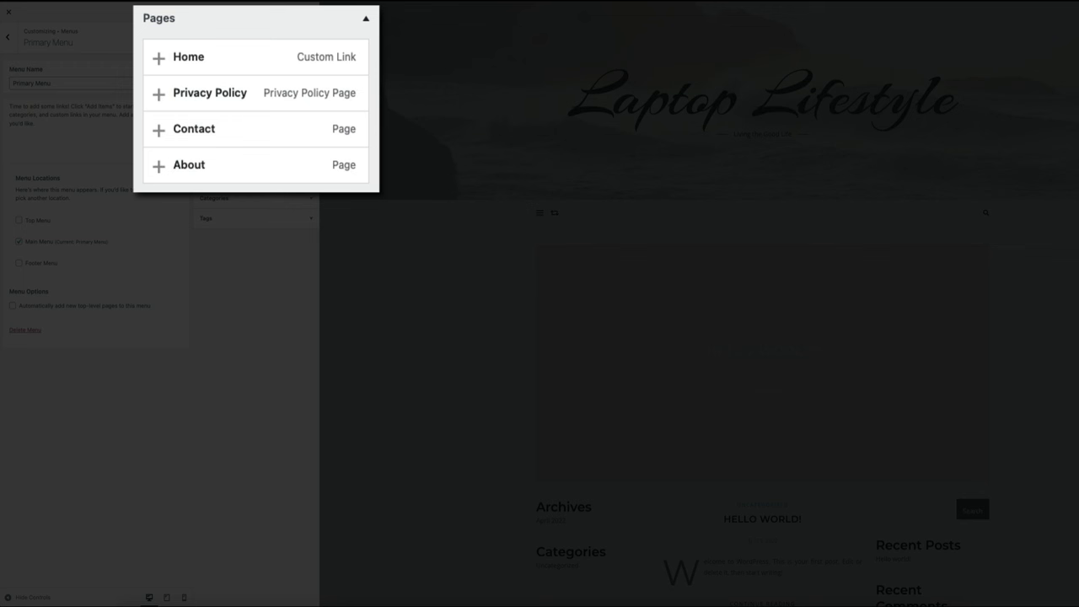
pyautogui.click(251, 65)
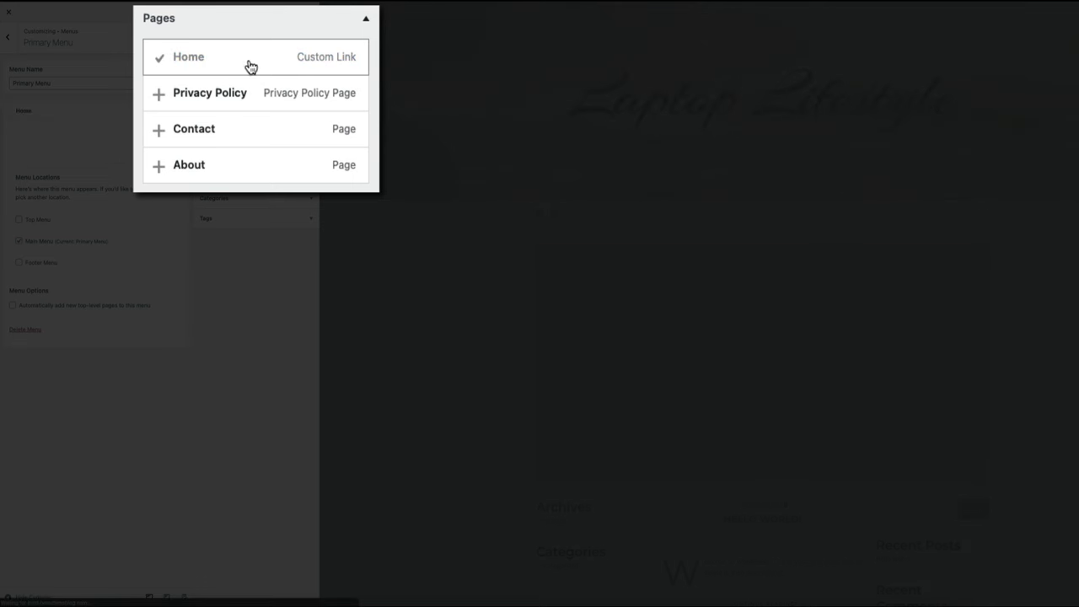
pyautogui.click(263, 172)
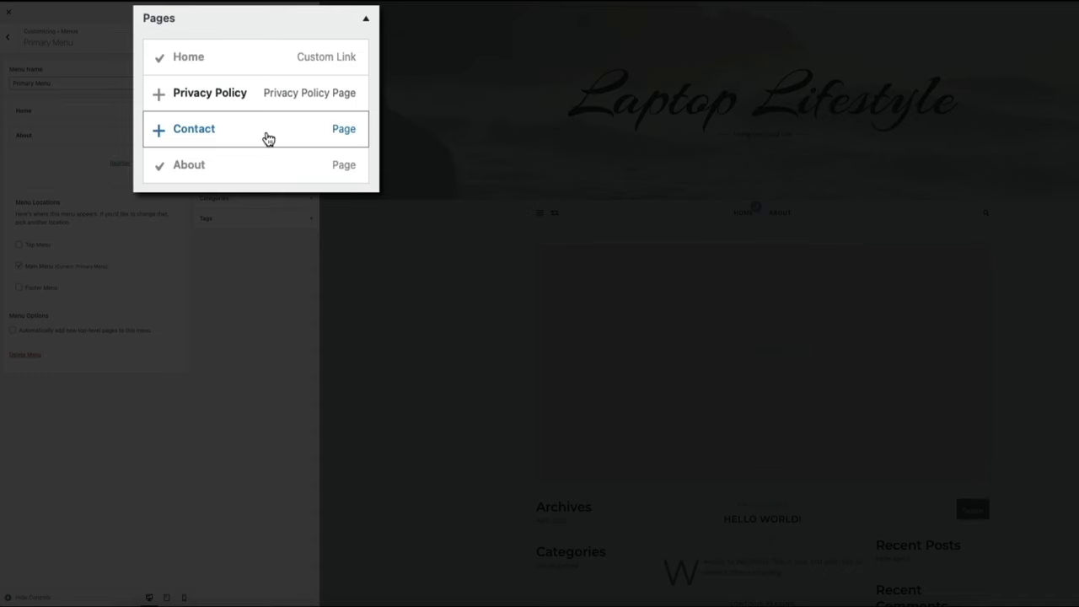
pyautogui.click(266, 135)
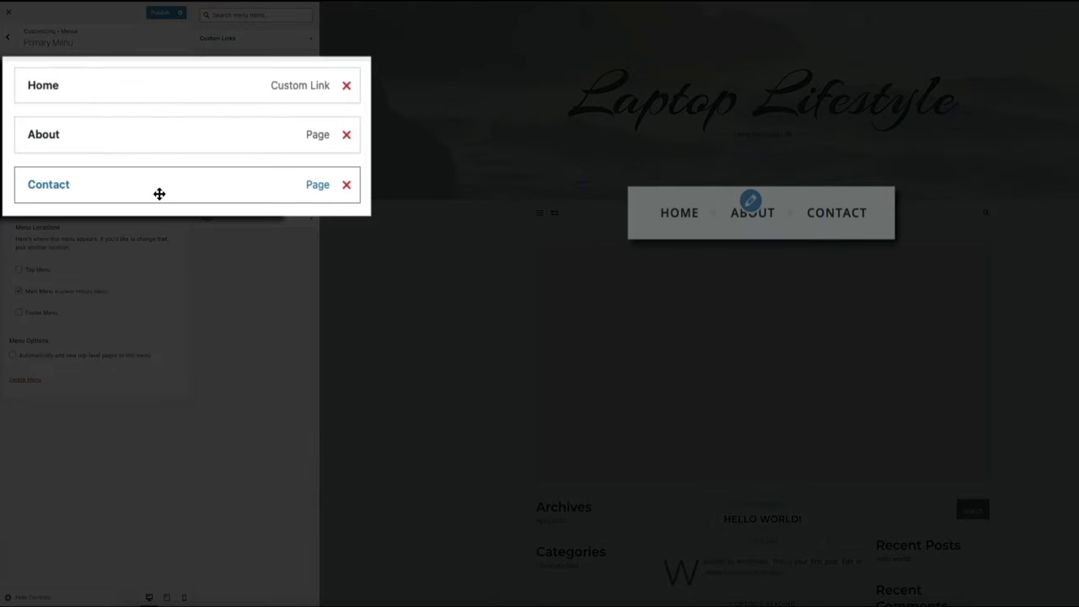
pyautogui.moveTo(159, 194); pyautogui.dragTo(162, 70)
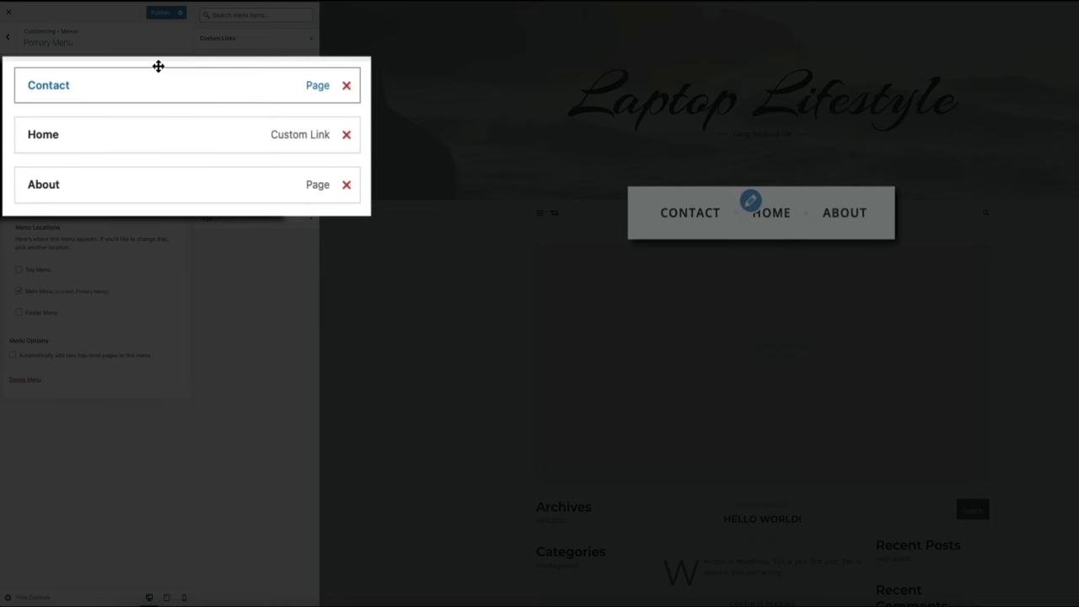
pyautogui.moveTo(166, 140); pyautogui.dragTo(169, 89)
pyautogui.moveTo(151, 195); pyautogui.dragTo(154, 135)
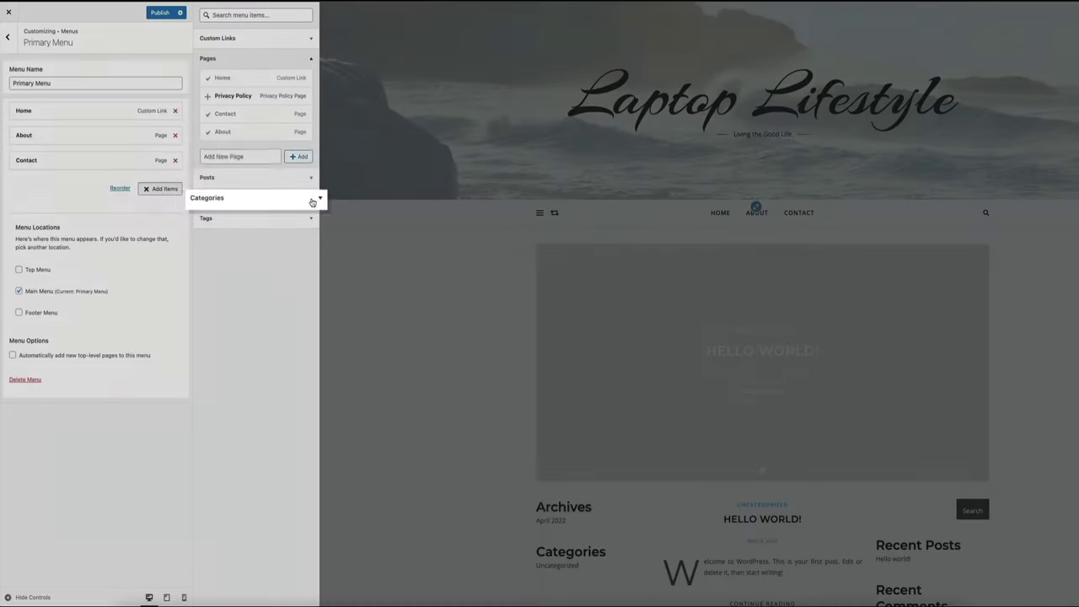
# - From the Categories list, add Style, DIY, Family, Taste and Travel to Primary Menu
pyautogui.click(308, 199)
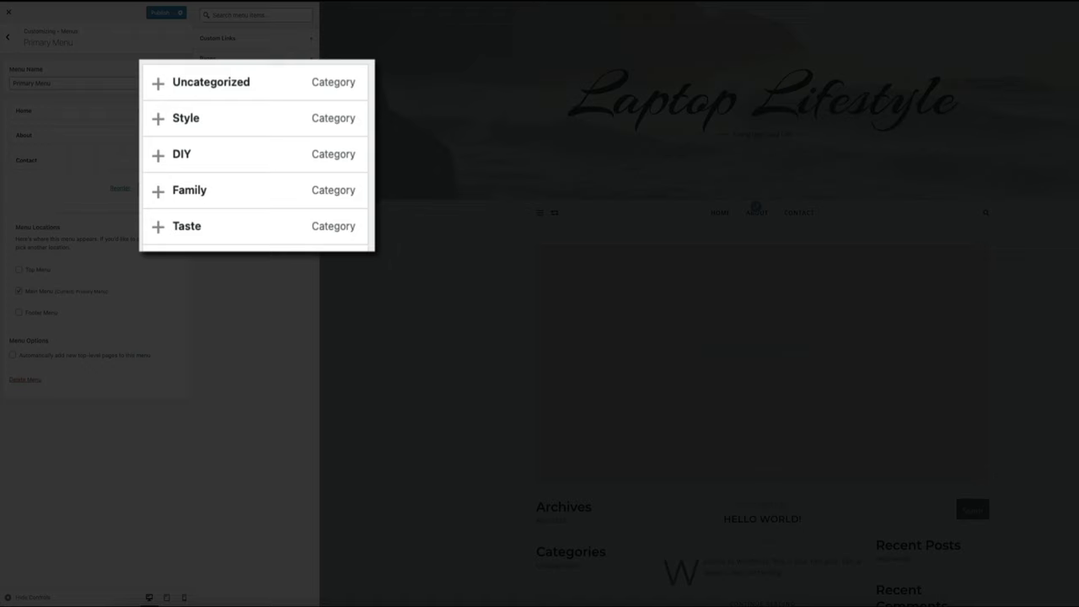
pyautogui.click(258, 126)
pyautogui.click(253, 157)
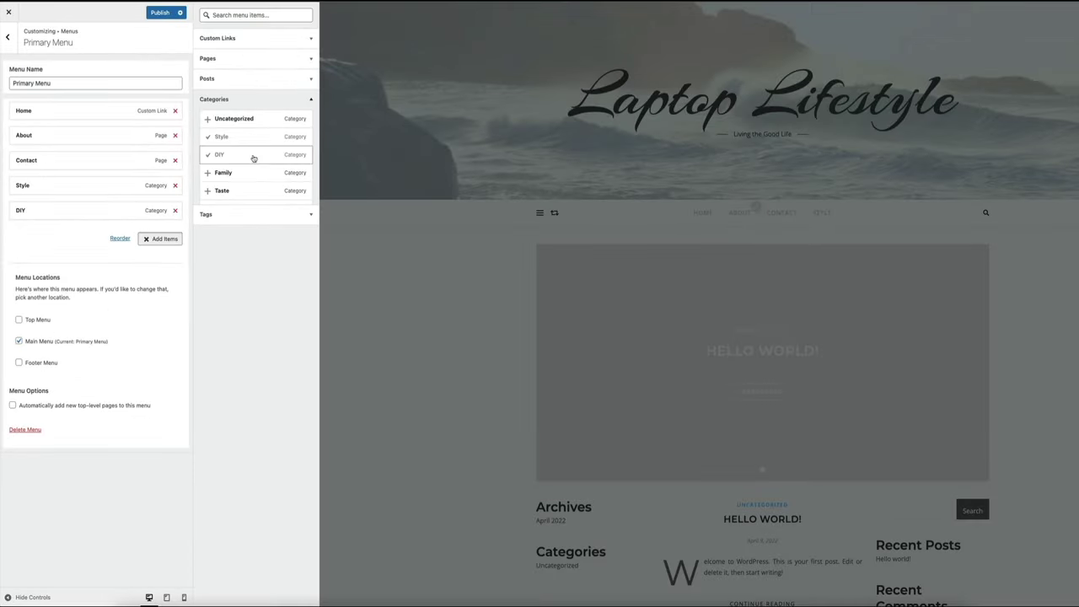
pyautogui.click(255, 173)
pyautogui.click(256, 192)
pyautogui.scroll(-1, 255, 193)
pyautogui.click(255, 192)
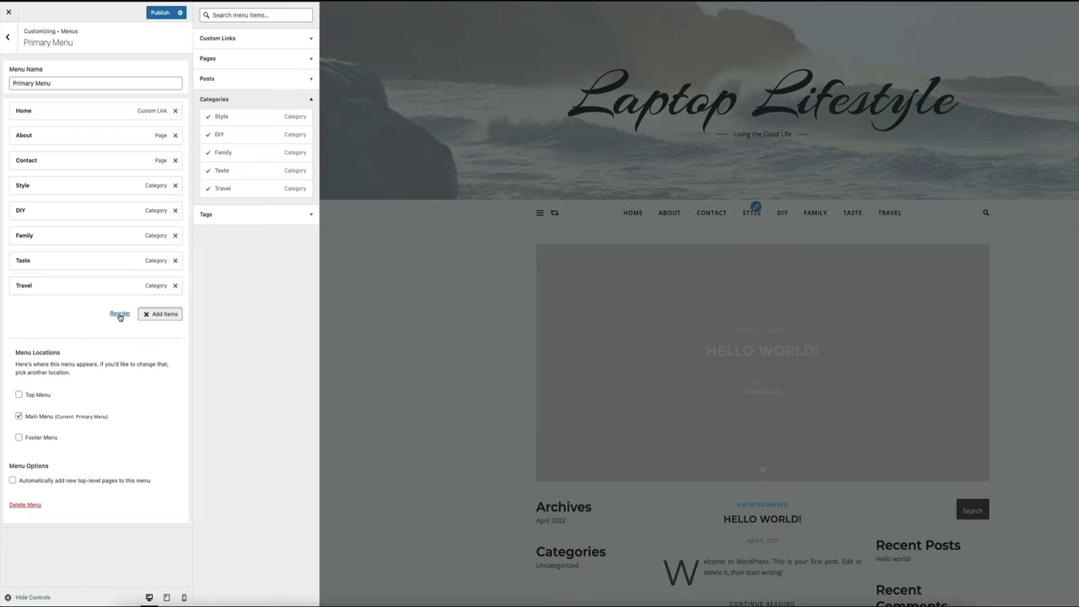
# - Reorder items, moving Contact past Style, DIY, Family, Taste and Travel to the end
pyautogui.click(121, 315)
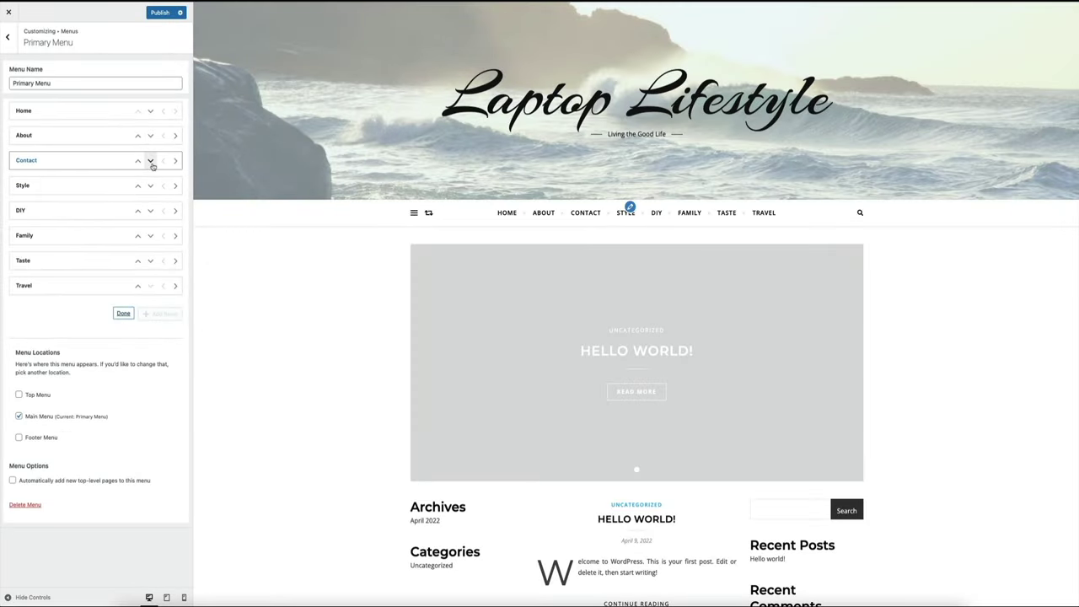
pyautogui.click(151, 162)
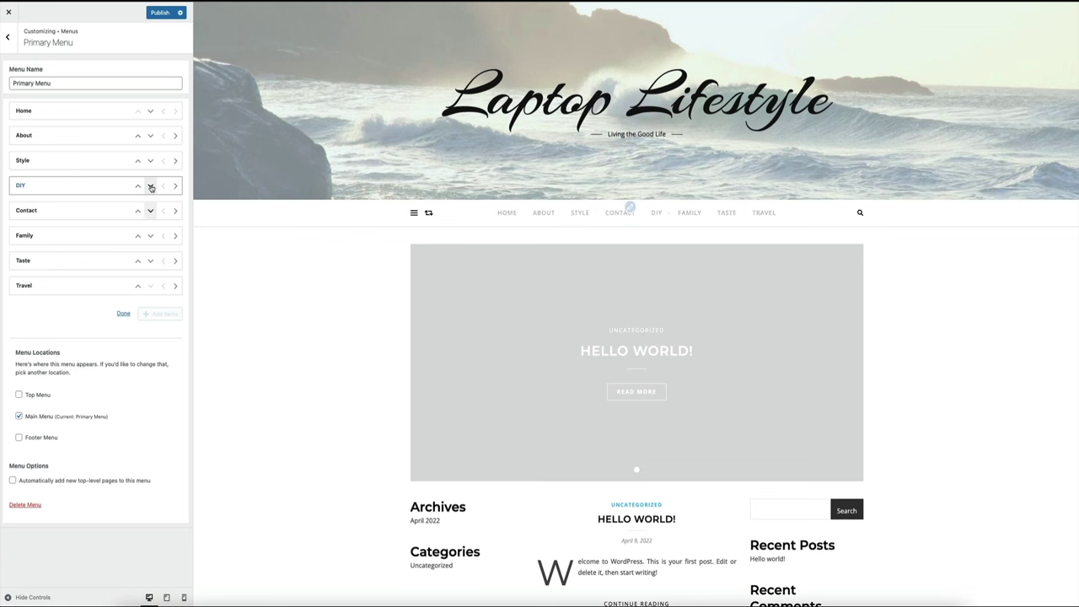
pyautogui.click(151, 186)
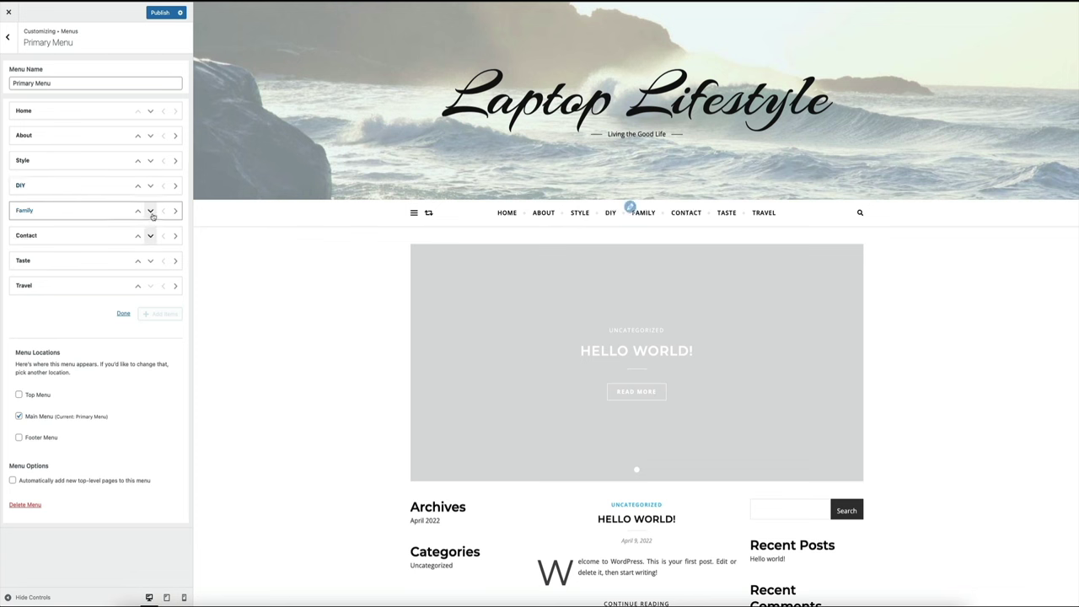
pyautogui.click(151, 215)
pyautogui.click(151, 236)
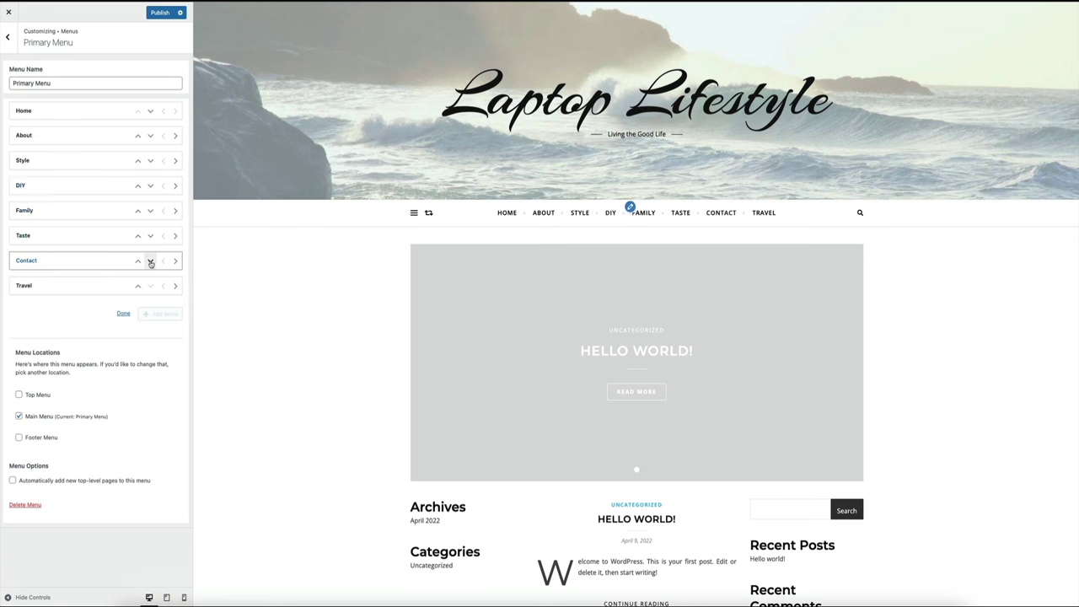
pyautogui.click(151, 261)
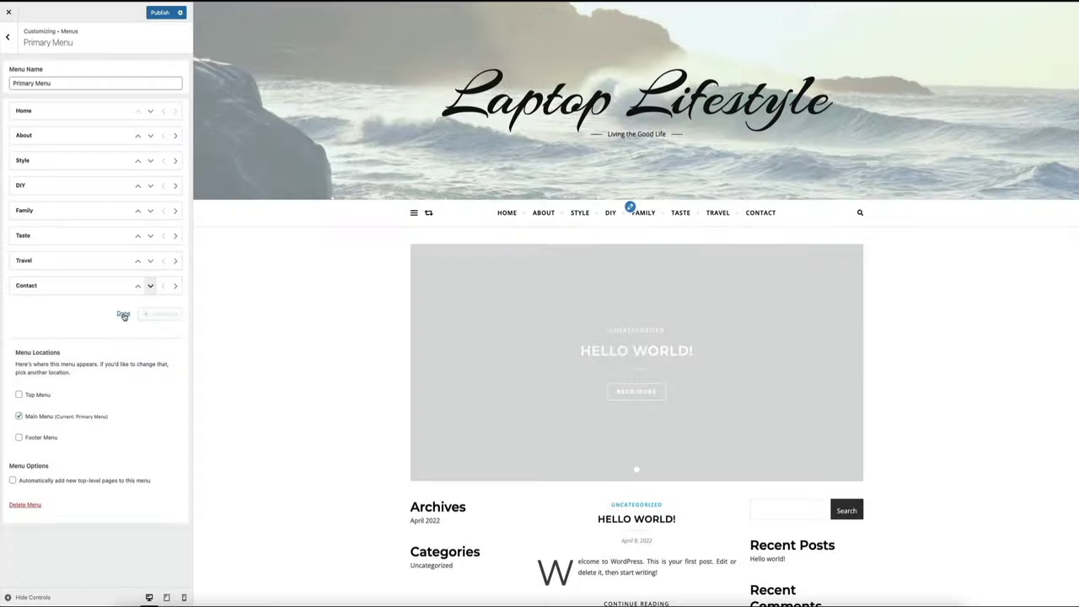
pyautogui.click(123, 313)
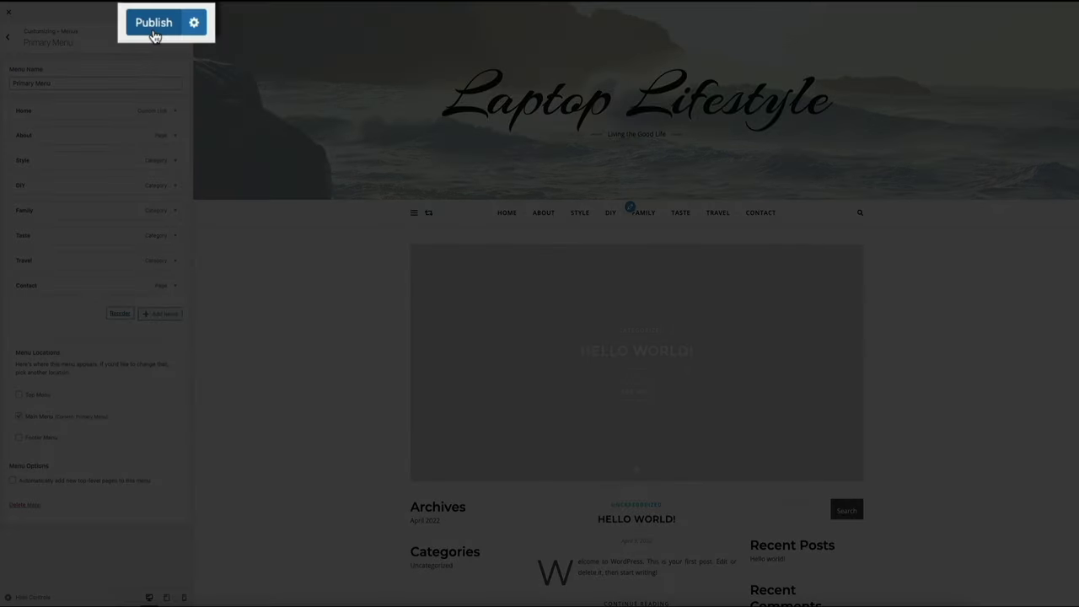
# - Publish the Customizer changes so the eight-item Primary Menu goes live
pyautogui.click(153, 31)
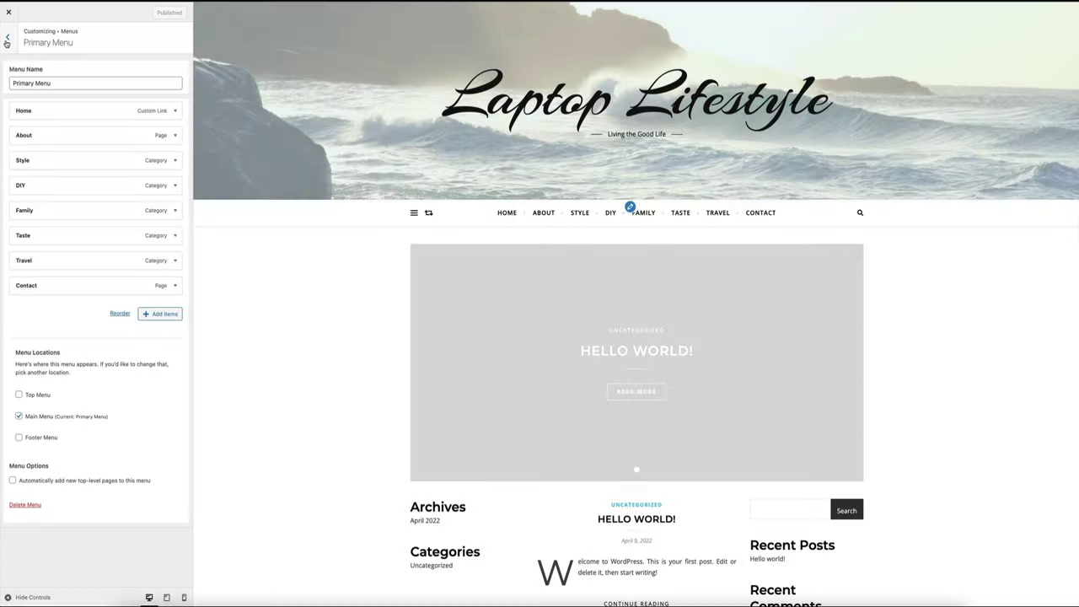
# - Tick the Top Bar checkbox in the Top Bar section, then reopen the Menus panel
pyautogui.click(13, 40)
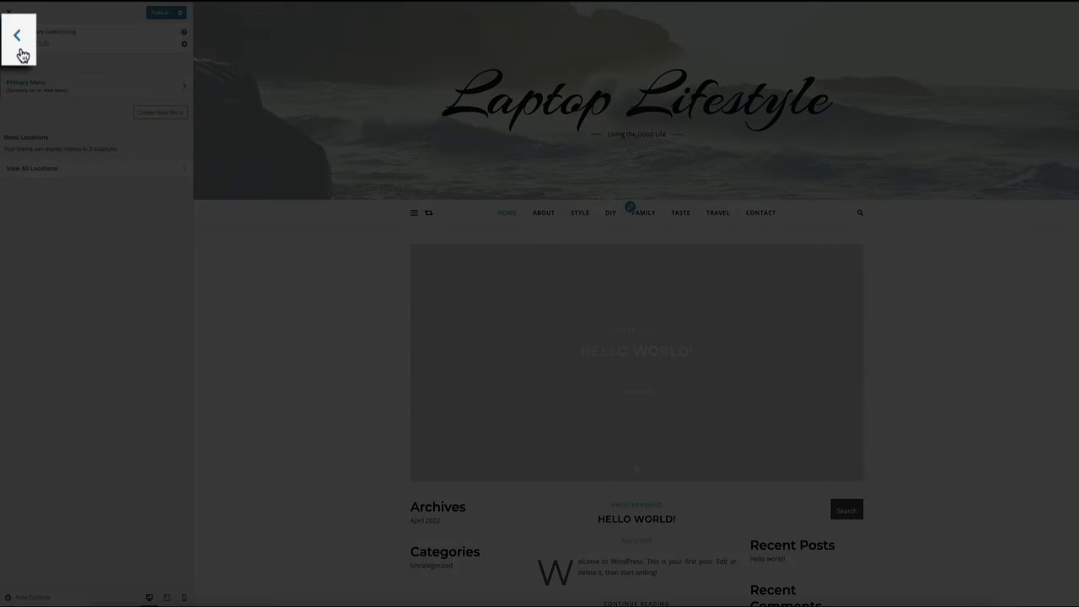
pyautogui.click(22, 51)
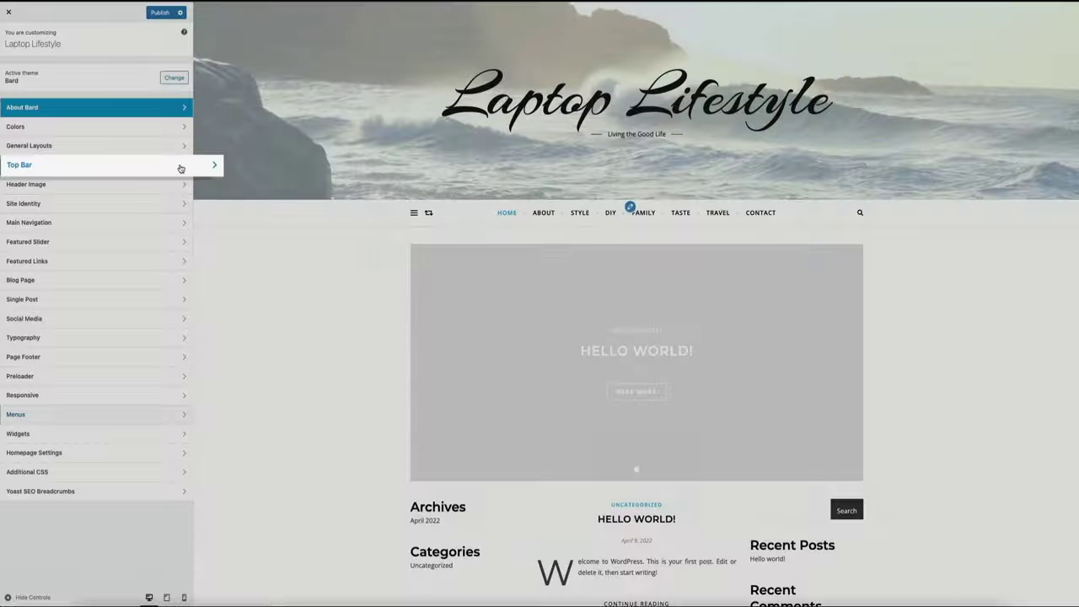
pyautogui.click(173, 166)
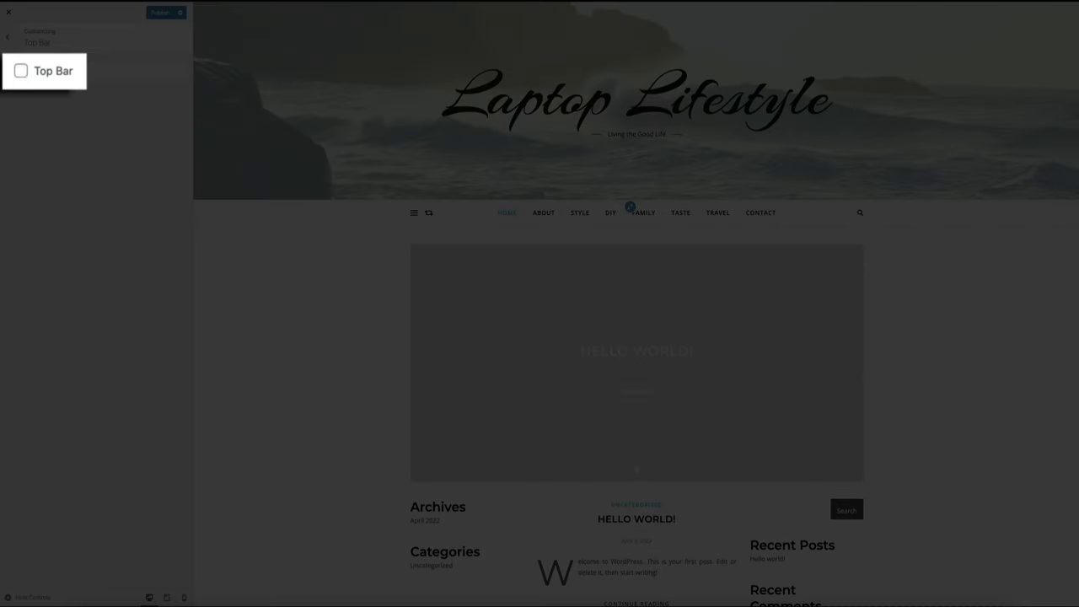
pyautogui.click(21, 74)
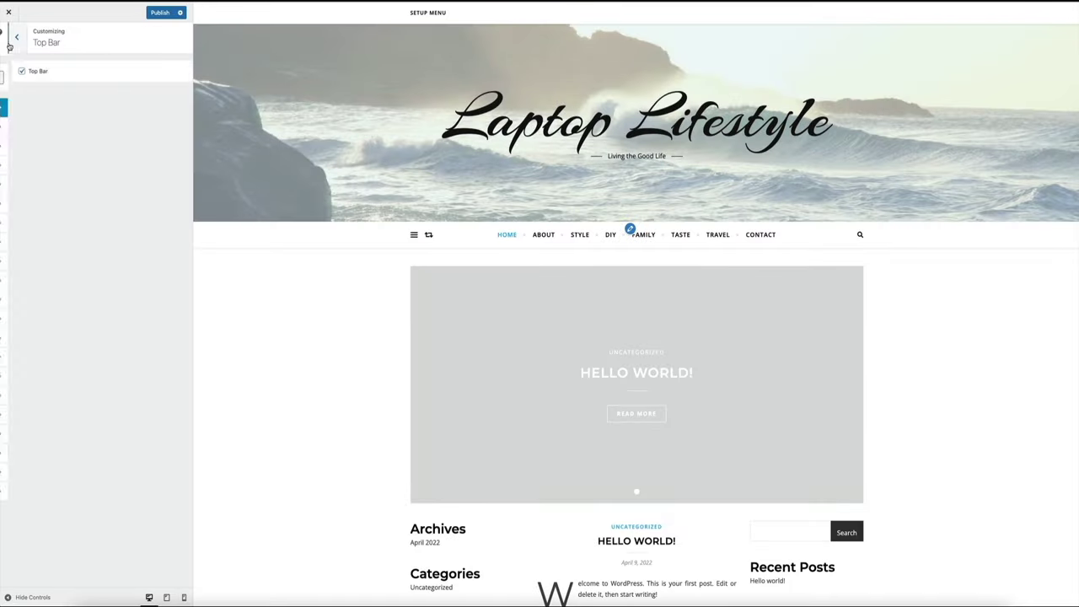
pyautogui.click(9, 42)
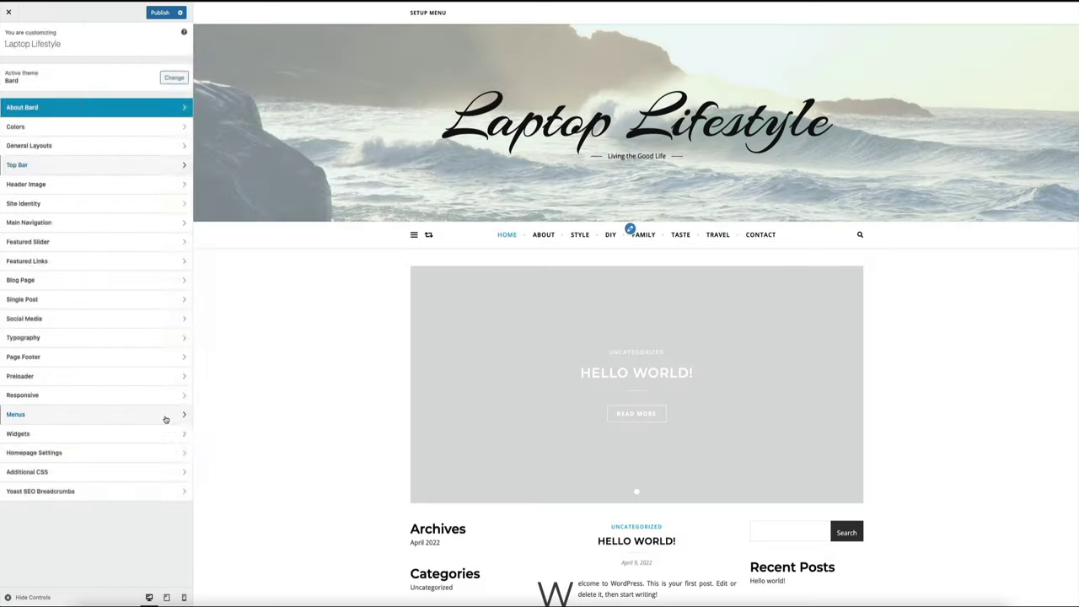
pyautogui.click(164, 417)
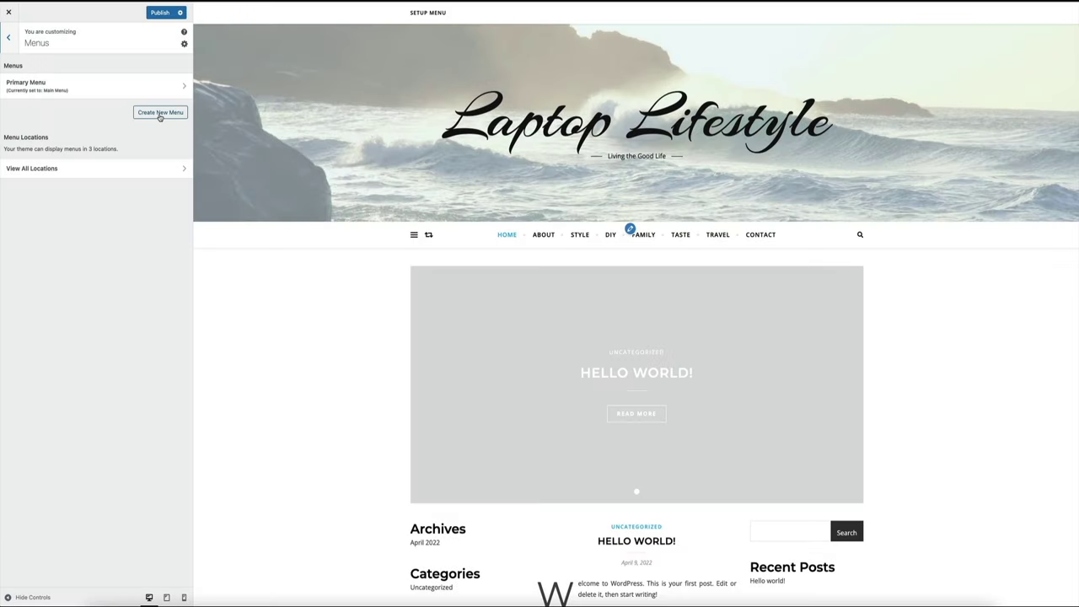
# - Create 'Secondary Menu' with the Top Menu location ticked
pyautogui.click(159, 116)
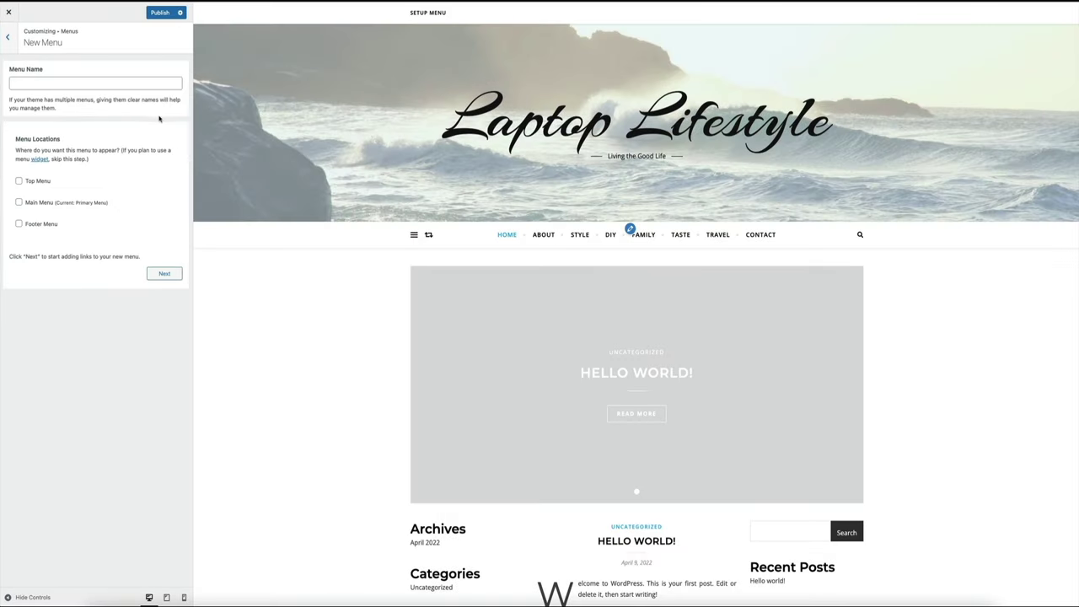
pyautogui.click(35, 84)
pyautogui.write('Secondary M')
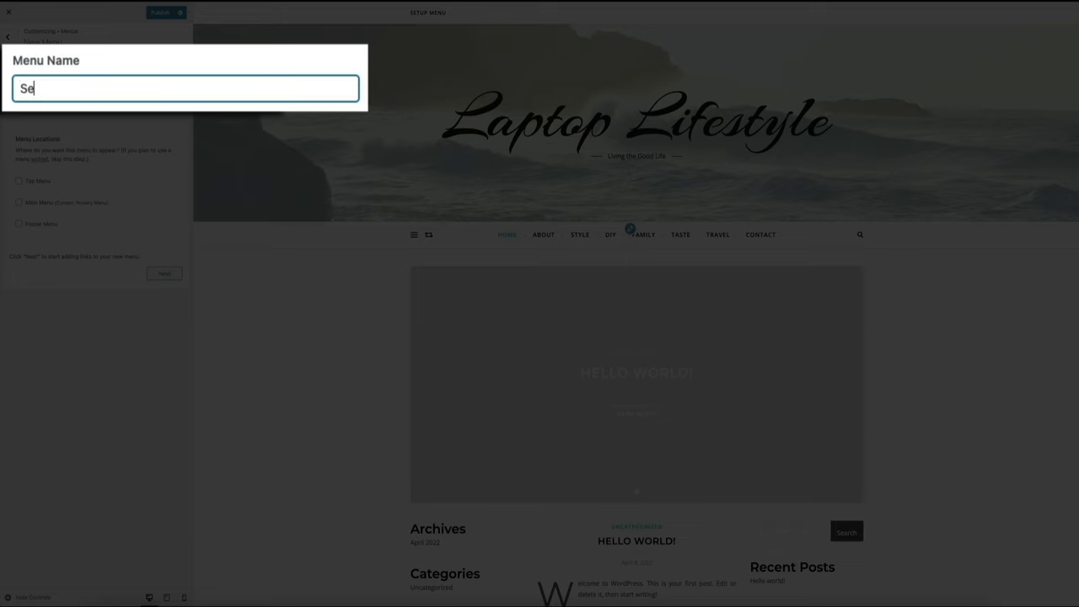
pyautogui.write('enu')
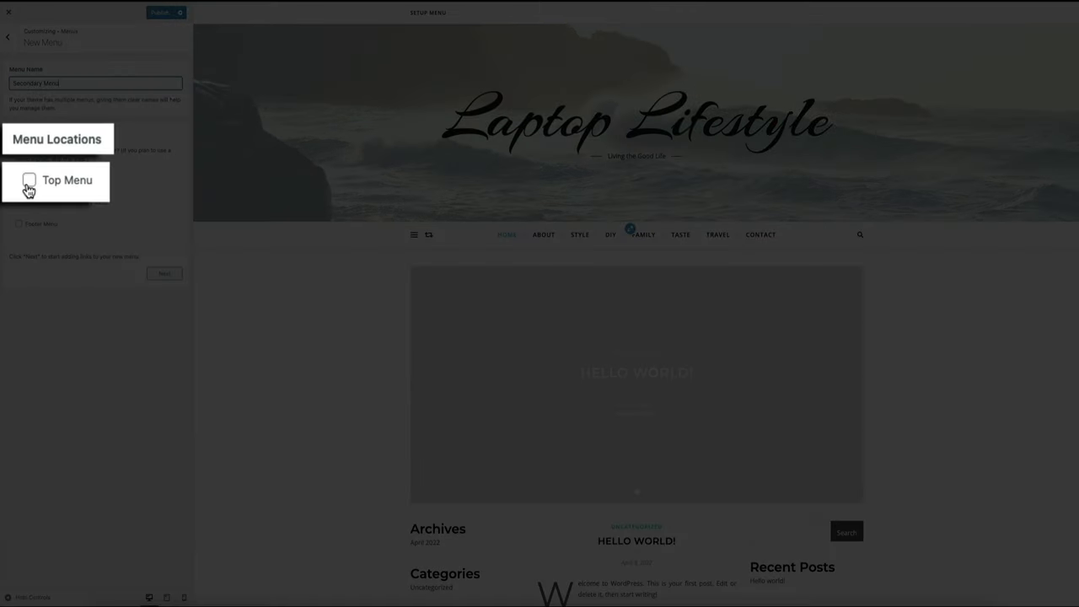
pyautogui.click(30, 182)
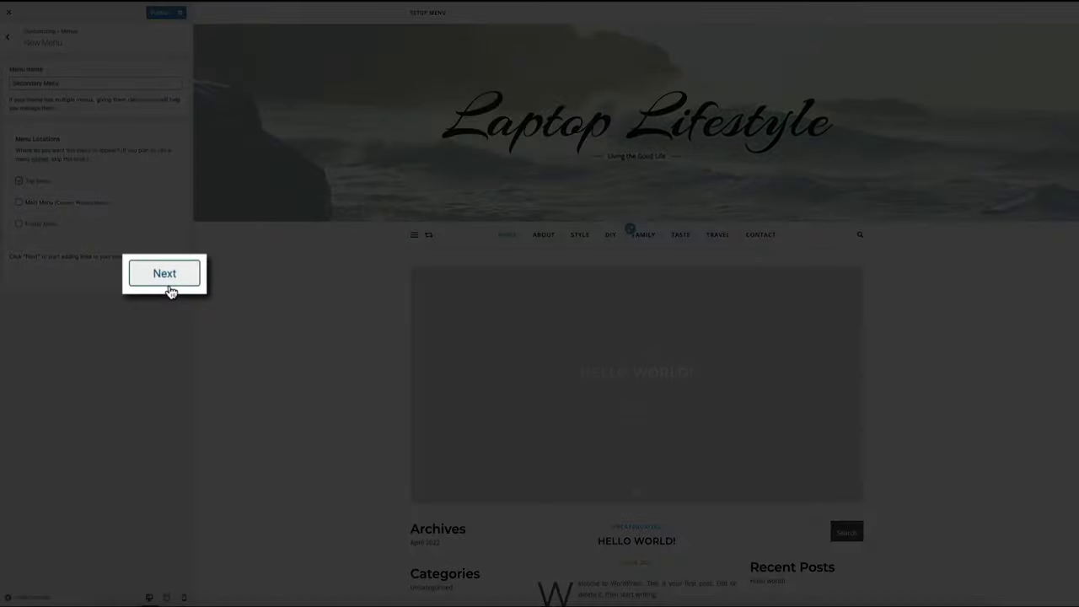
pyautogui.click(167, 278)
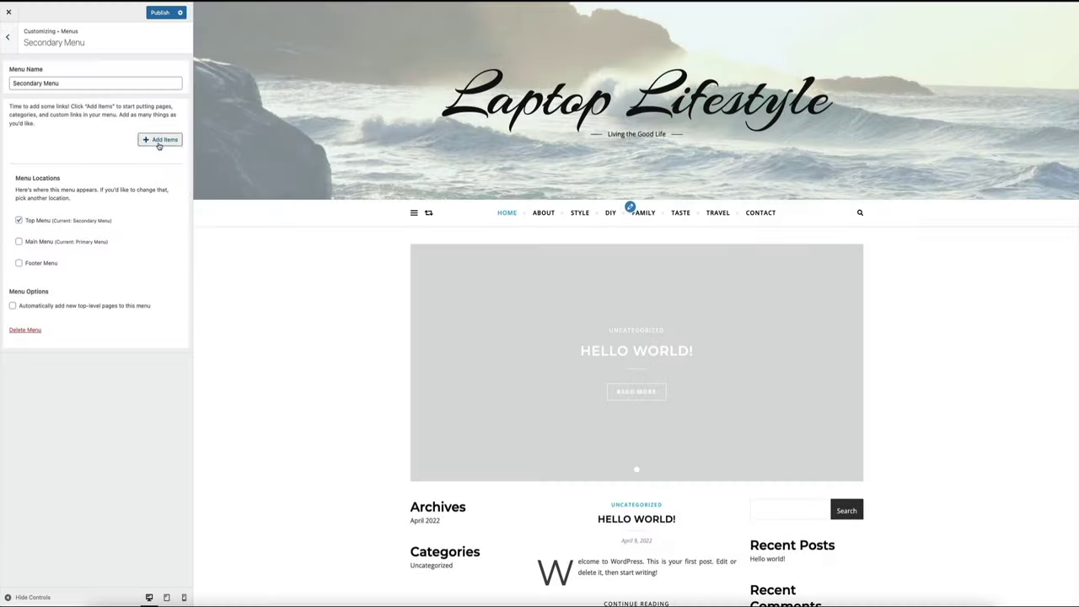
# - From Categories, add Style, DIY, Family, Taste and Travel to Secondary Menu
pyautogui.click(159, 143)
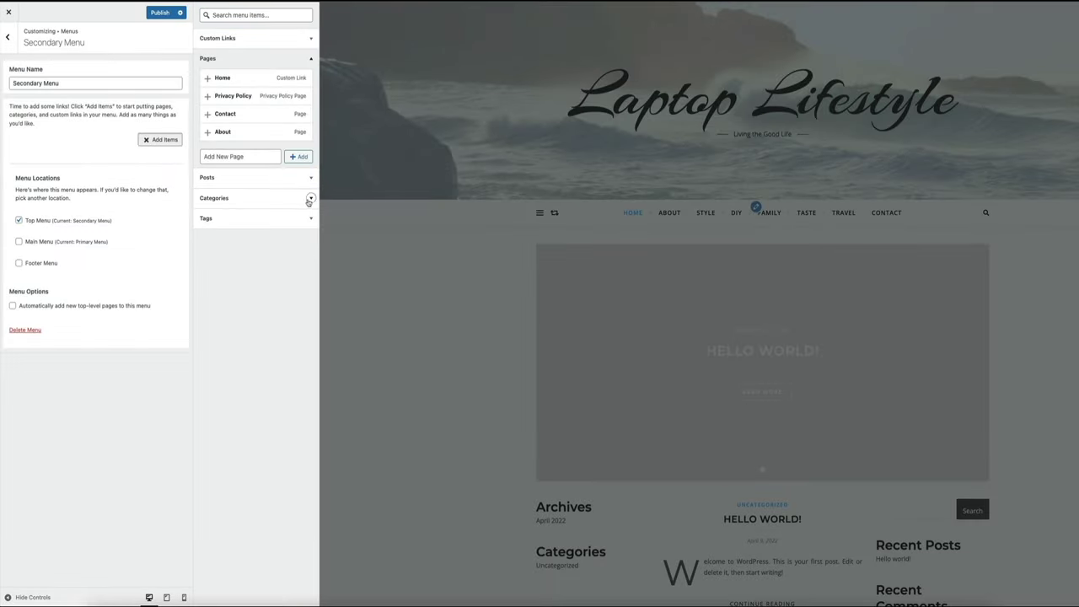
pyautogui.click(308, 201)
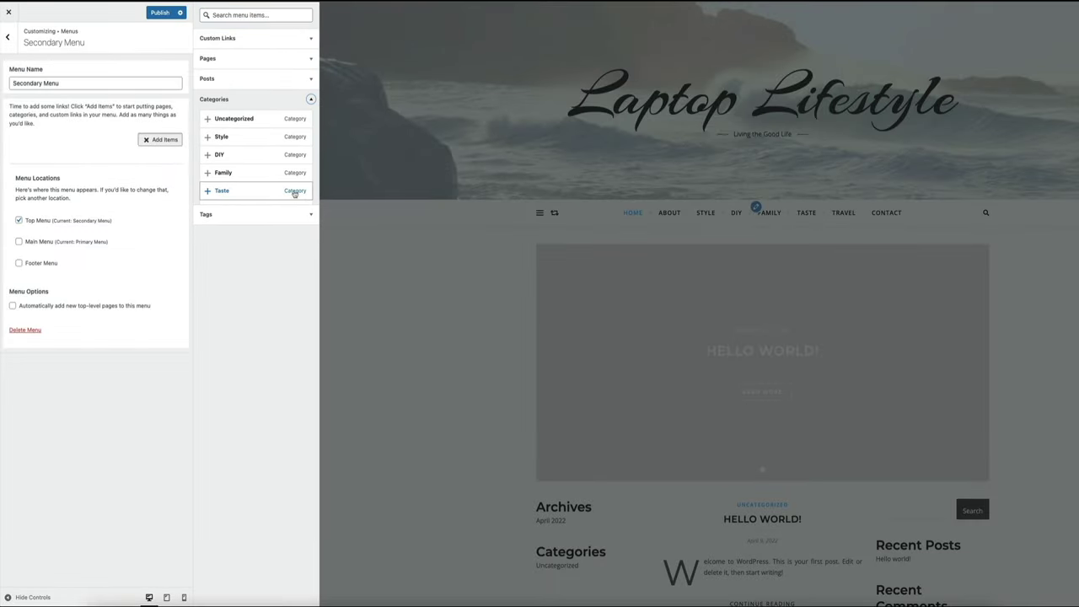
pyautogui.click(258, 137)
pyautogui.click(258, 156)
pyautogui.click(258, 173)
pyautogui.click(257, 192)
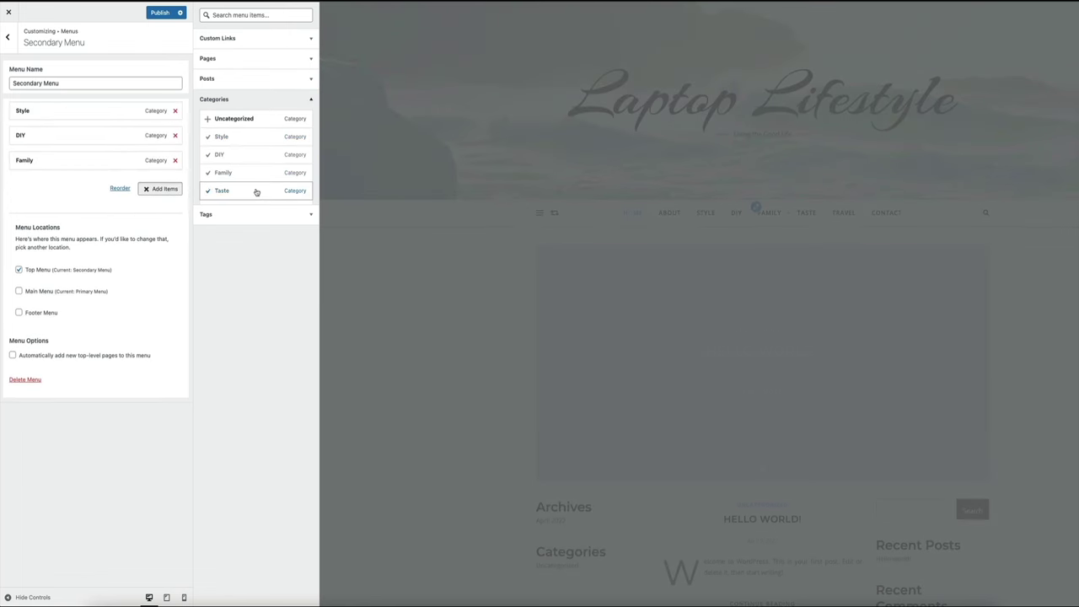
pyautogui.click(256, 192)
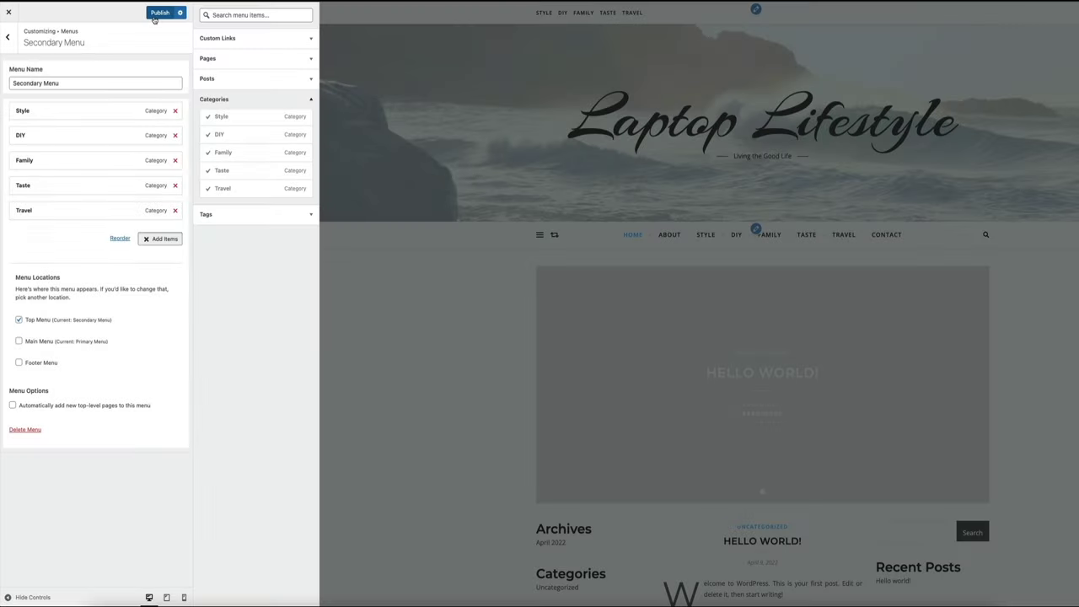
# - Publish the Secondary Menu, then delete it so only the Primary Menu remains
pyautogui.click(156, 15)
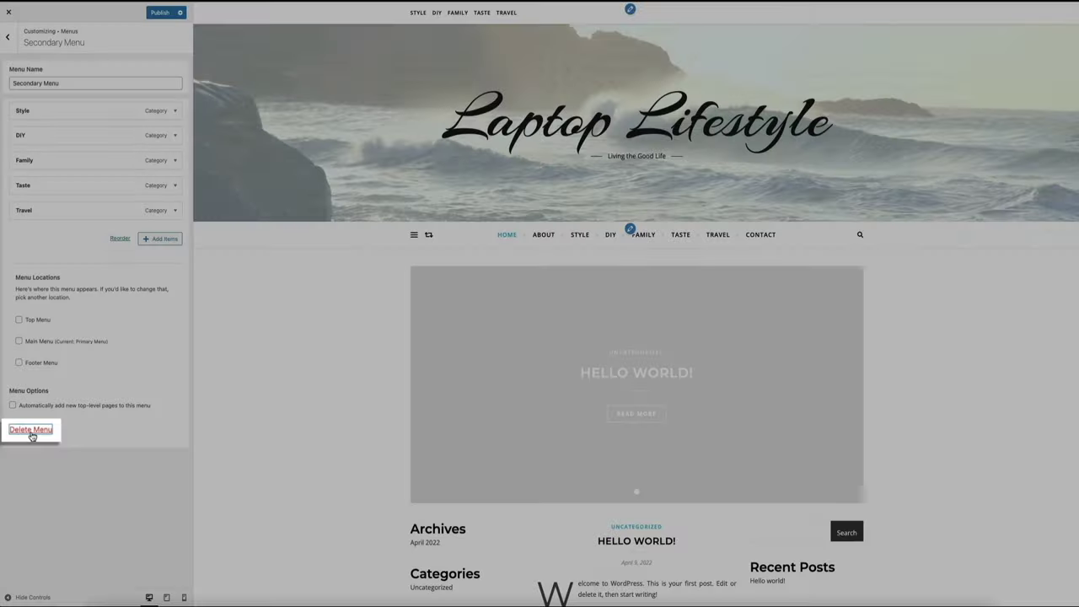
pyautogui.click(47, 435)
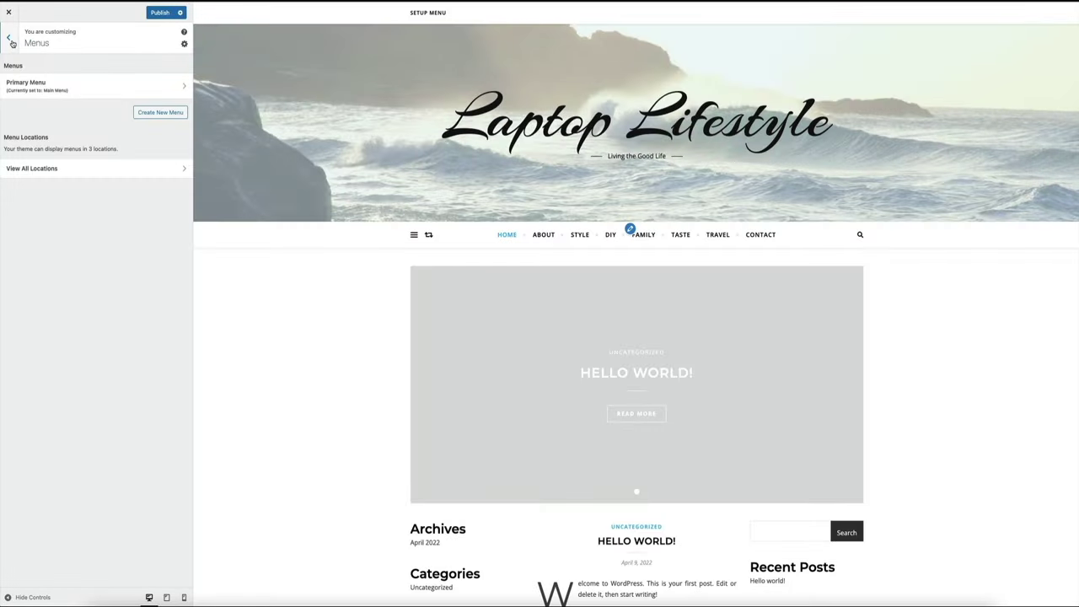
# - Untick the Top Bar option in the Customizer's Top Bar settings and publish
pyautogui.click(10, 40)
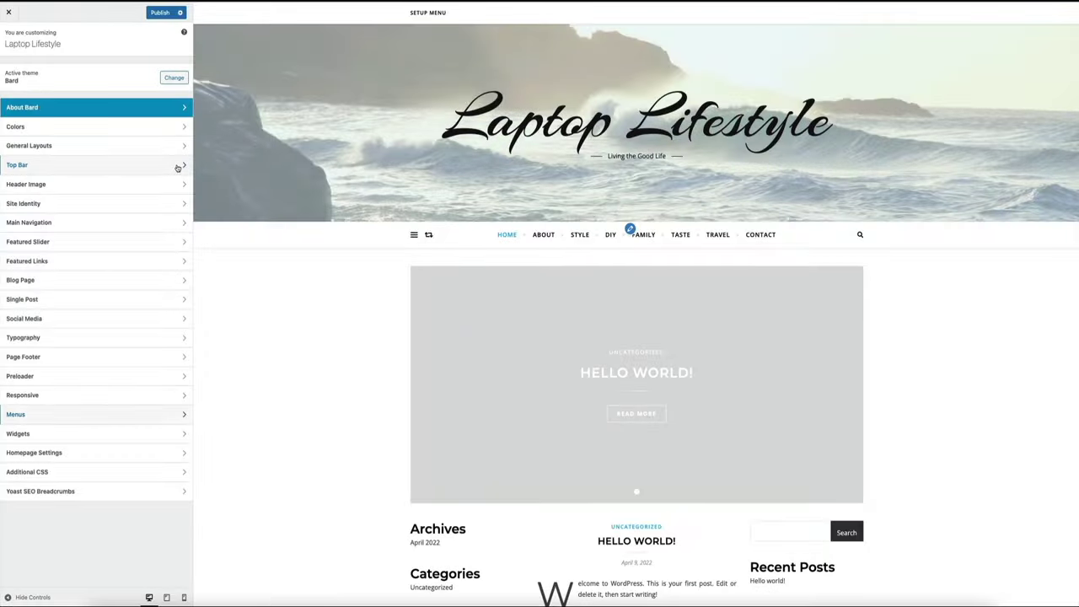
pyautogui.click(178, 169)
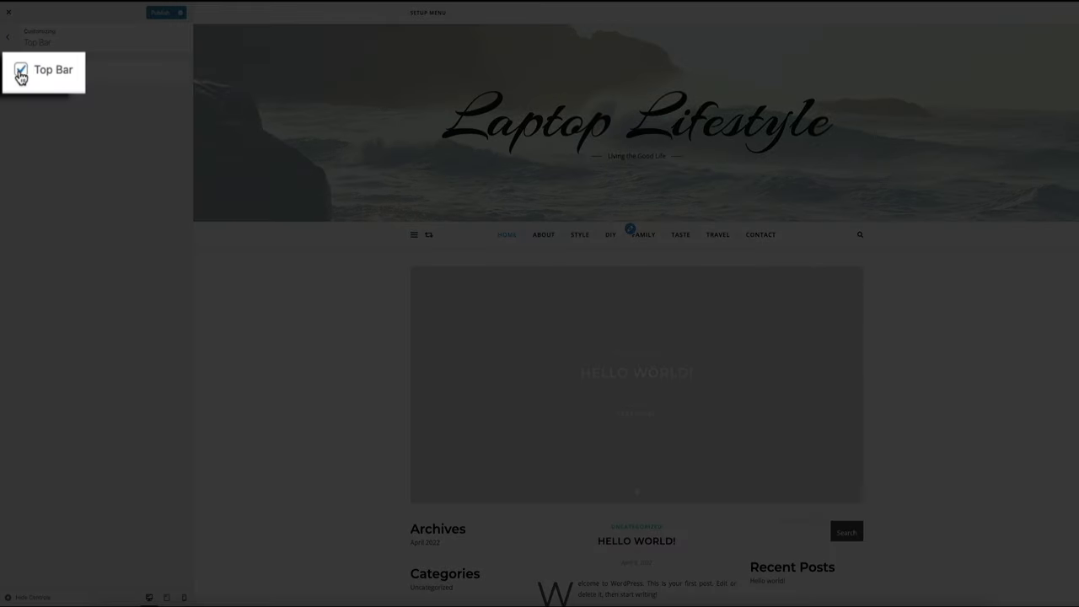
pyautogui.click(12, 73)
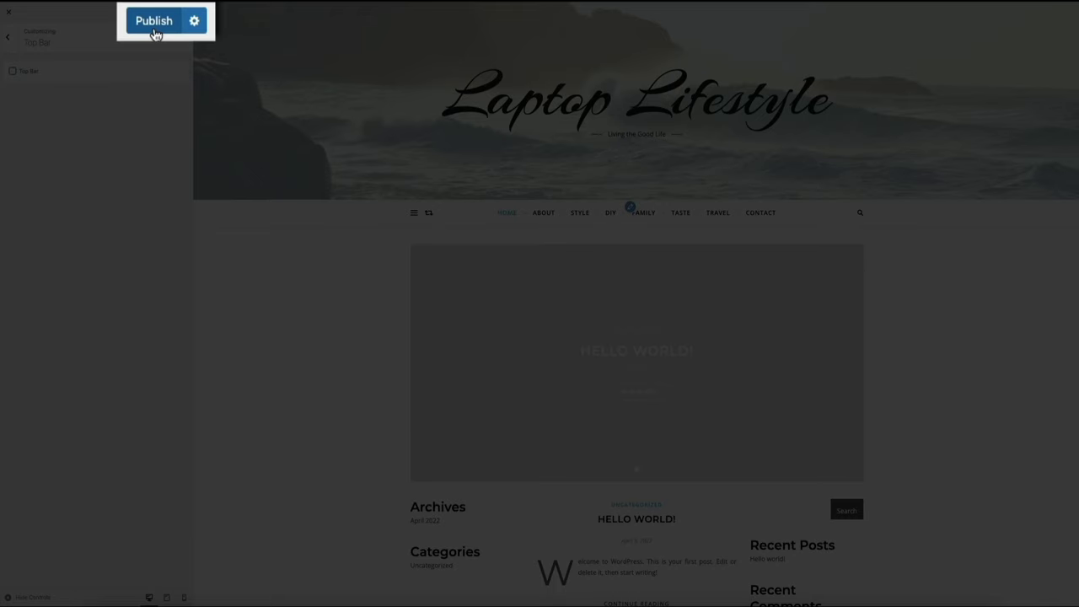
pyautogui.click(160, 15)
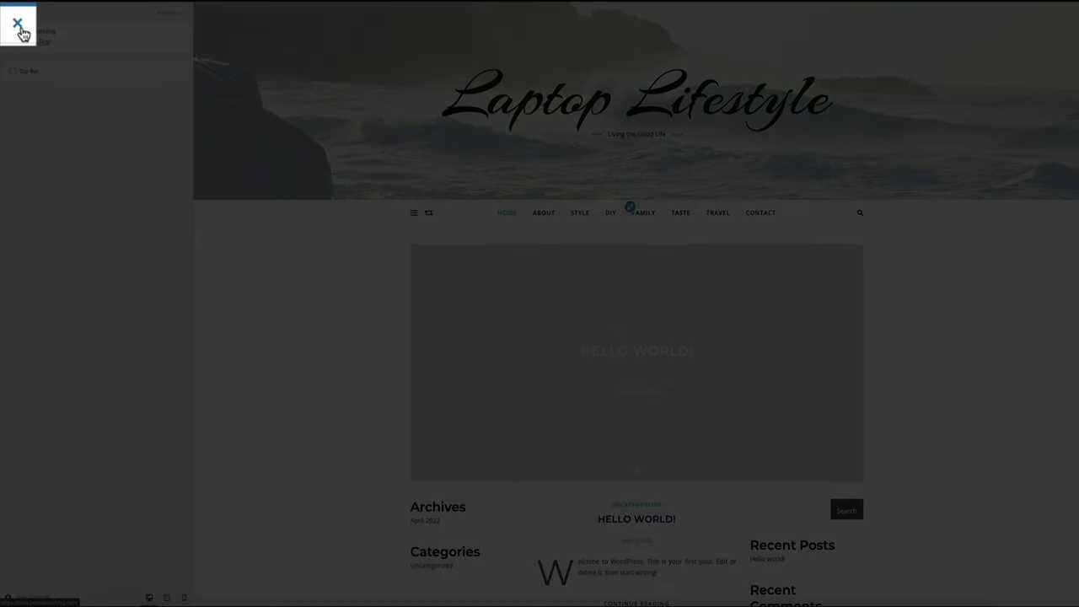
# - Close the Customizer to return to the Laptop Lifestyle front page
pyautogui.click(20, 27)
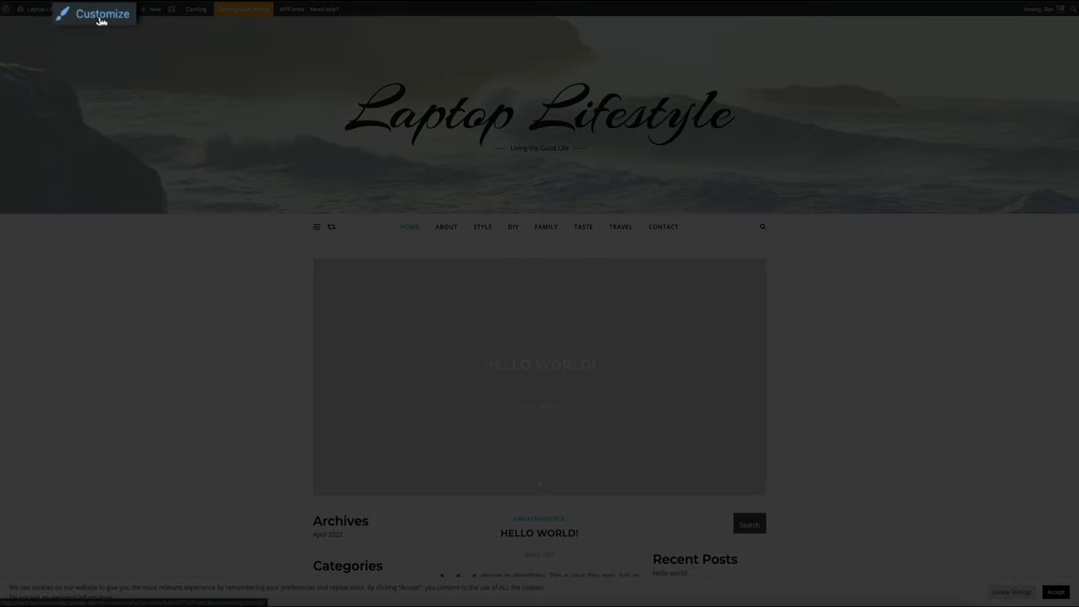
# - In the Customizer's Menus, create a menu named 'Footer' assigned to the Footer Menu location
pyautogui.click(100, 18)
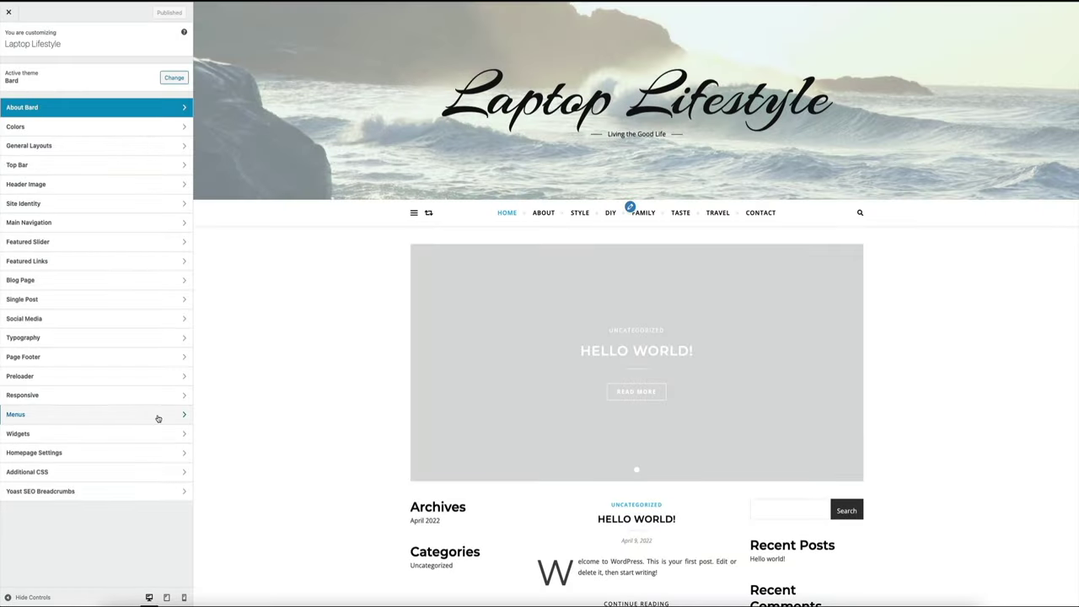
pyautogui.click(158, 416)
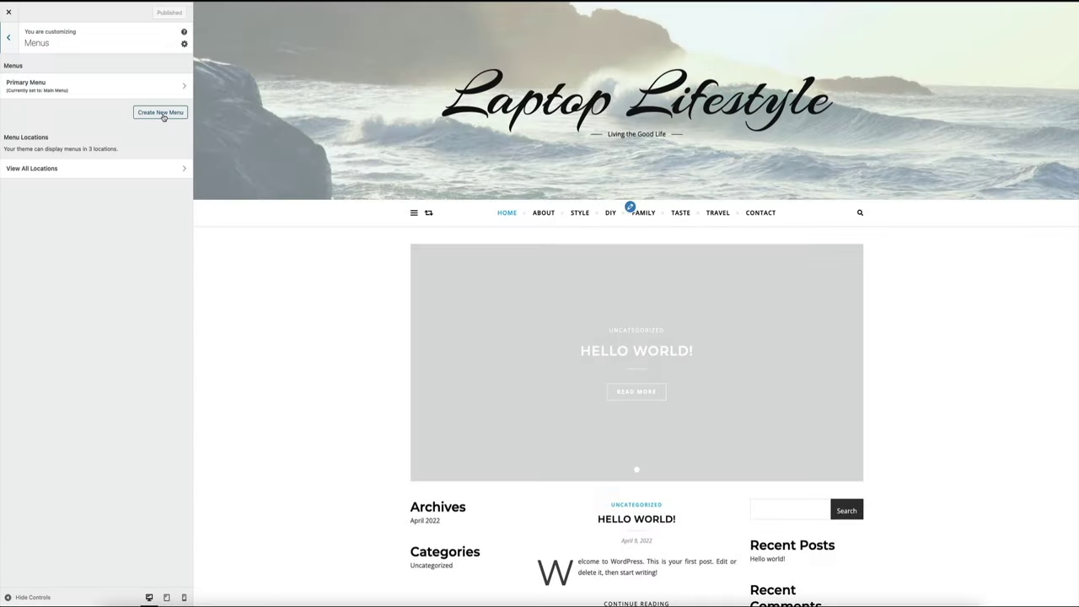
pyautogui.click(164, 114)
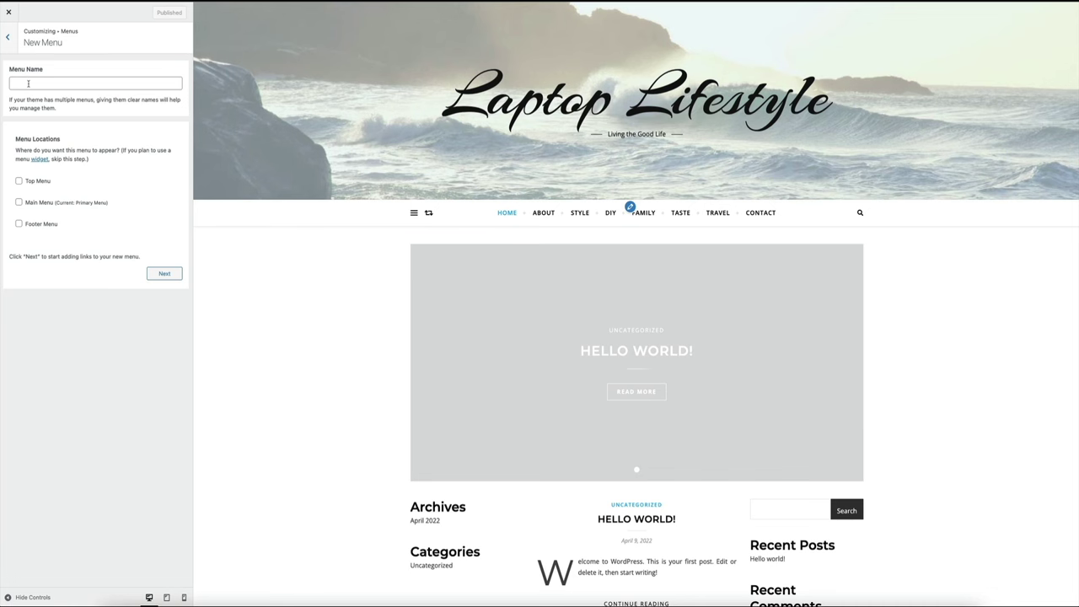
pyautogui.click(95, 82)
pyautogui.write('Footer')
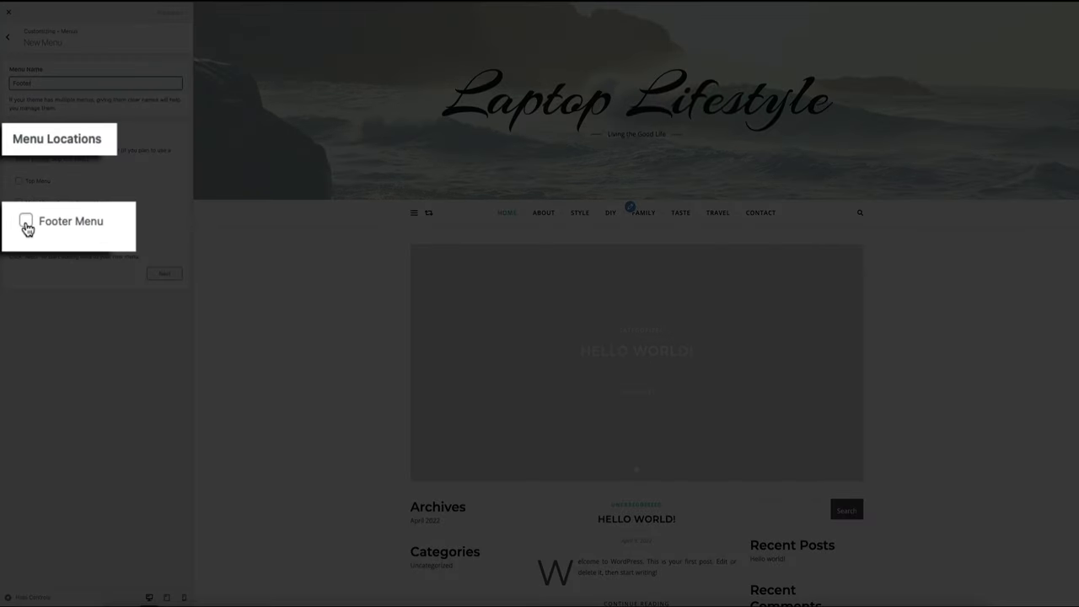
pyautogui.click(26, 224)
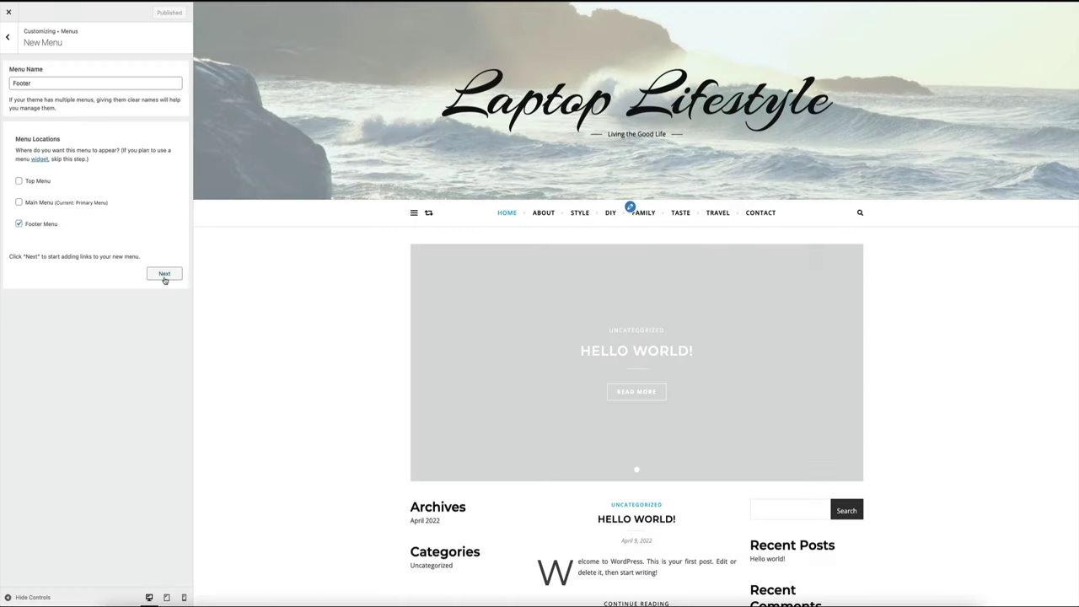
pyautogui.click(165, 280)
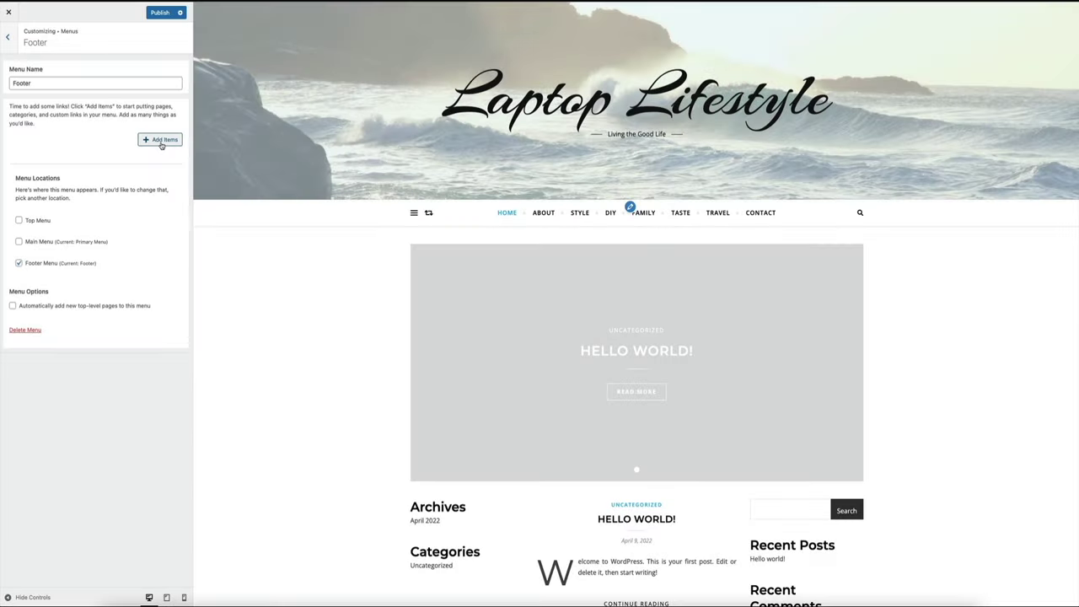
# - Add the Privacy Policy page to the Footer menu and publish
pyautogui.click(162, 141)
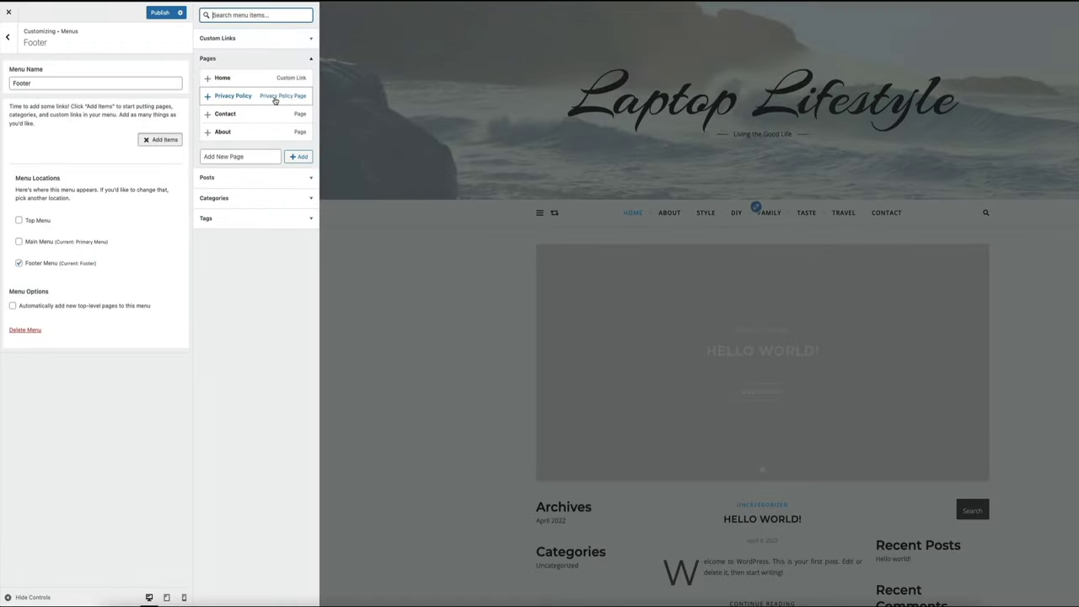
pyautogui.click(276, 99)
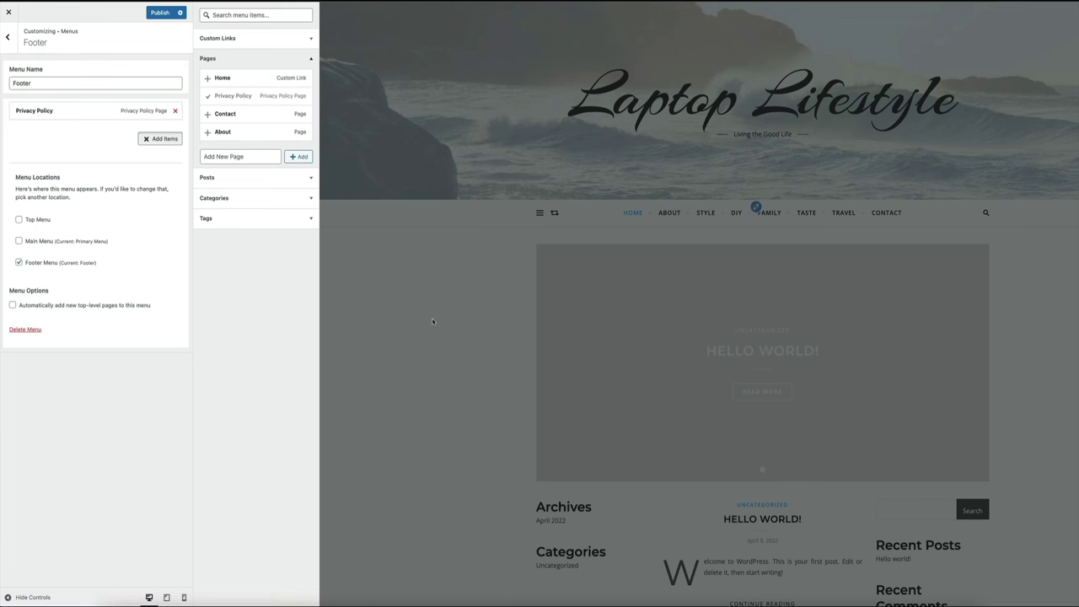
pyautogui.scroll(-3, 433, 321)
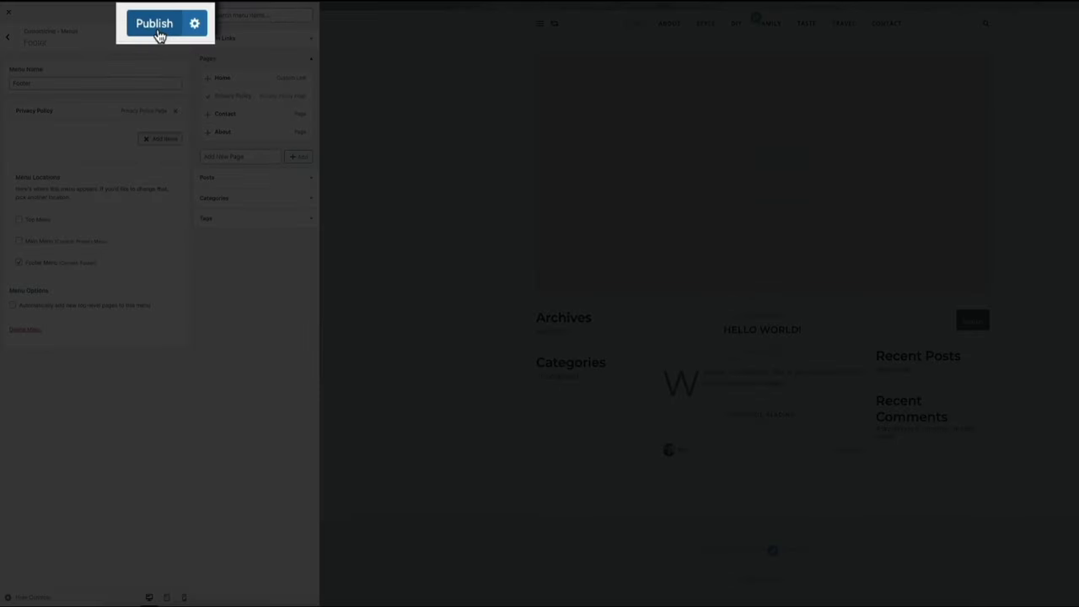
pyautogui.click(160, 13)
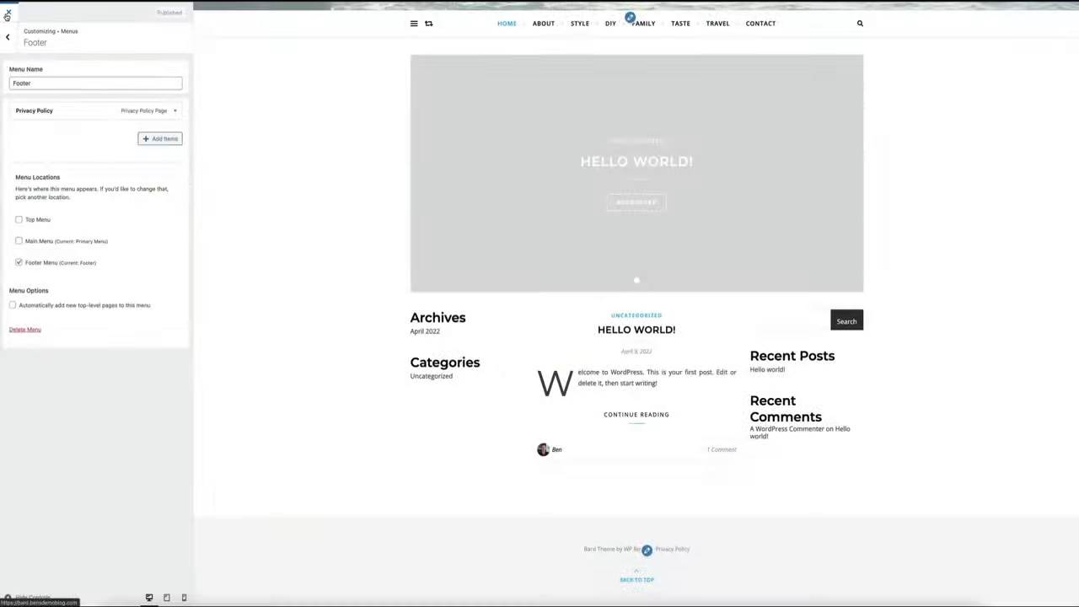
# - Close the Customizer and view the example About page with its About Me banner
pyautogui.click(8, 16)
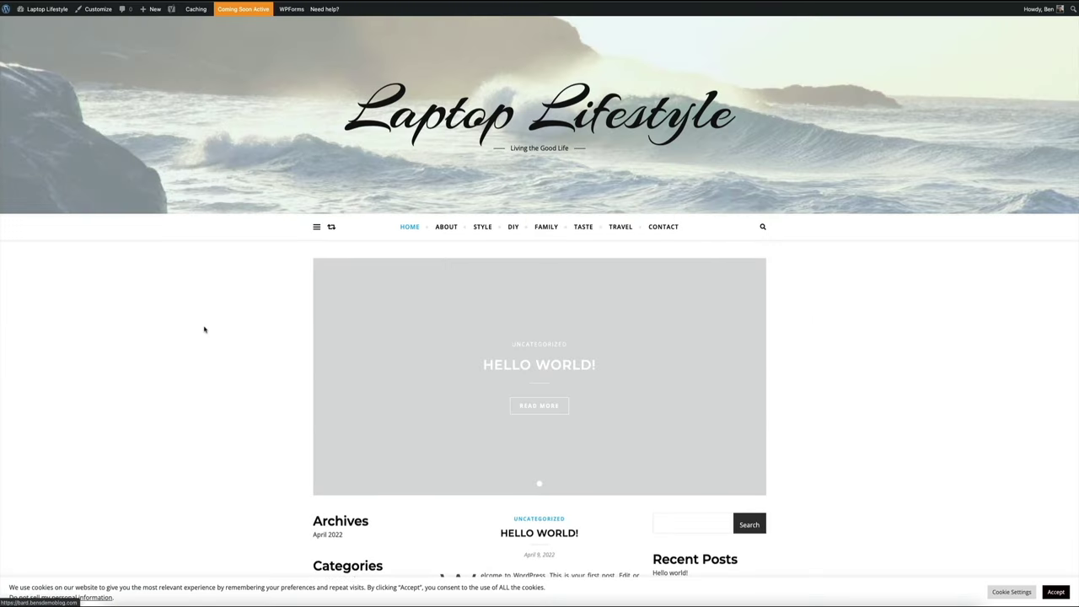
pyautogui.scroll(-3, 256, 326)
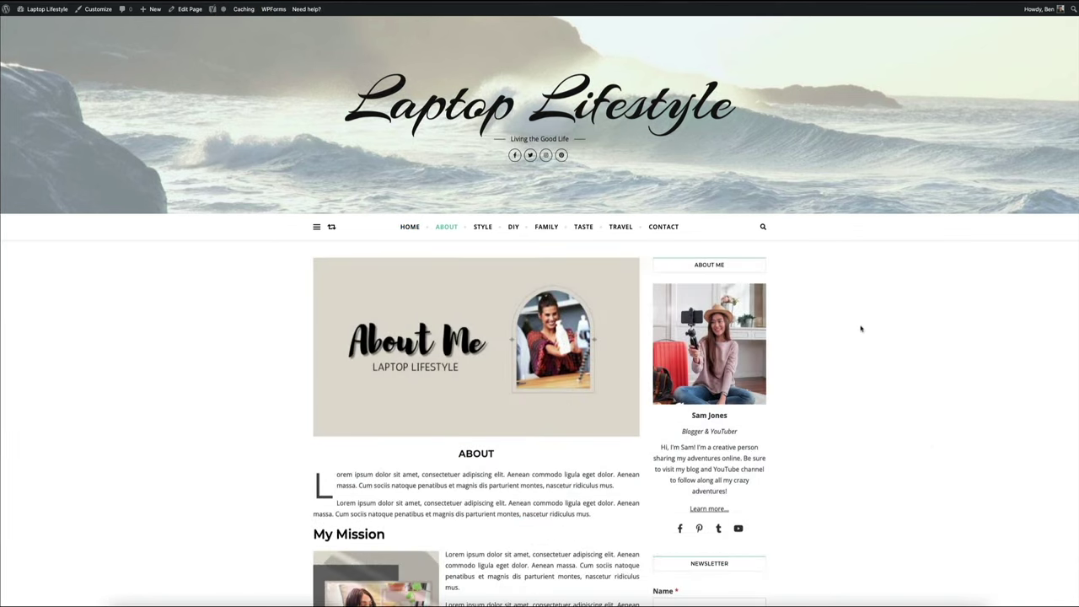
# - Scroll down the example About page to the signature and footer, then back up
pyautogui.scroll(-3, 861, 329)
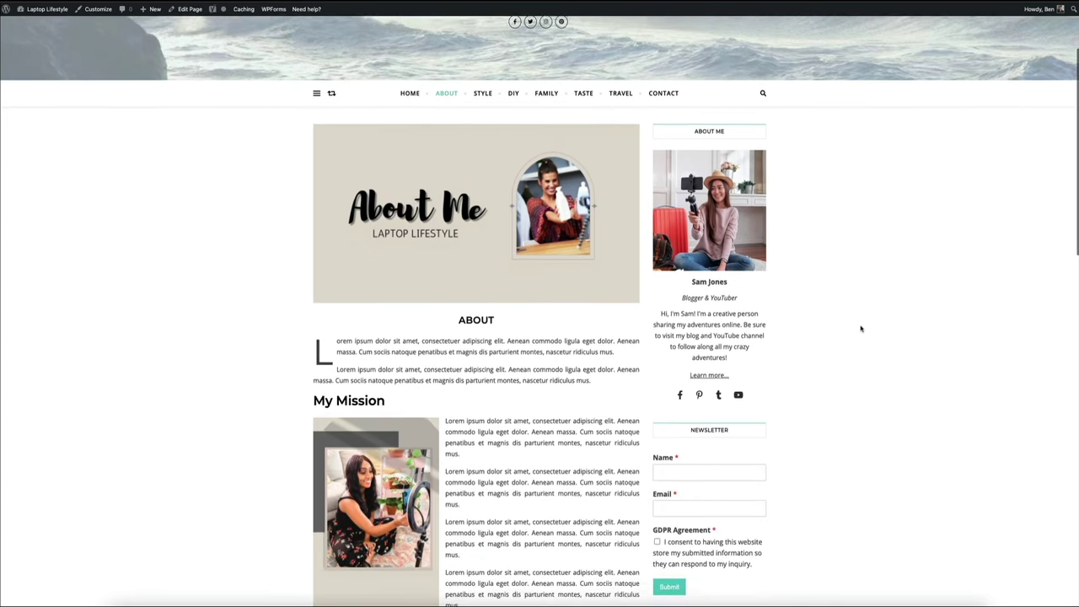
pyautogui.scroll(-5, 861, 329)
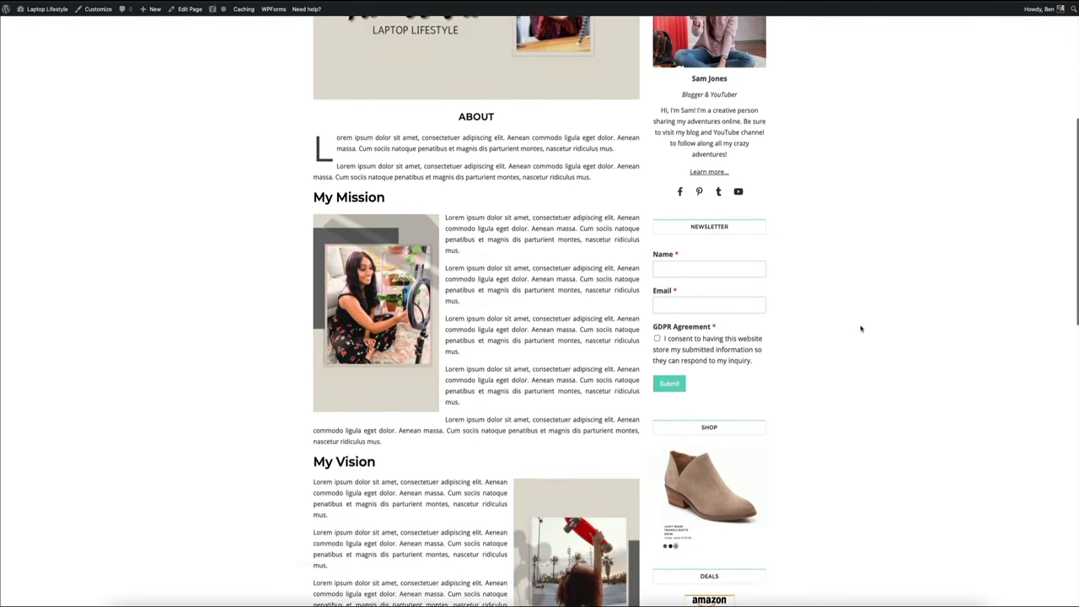
pyautogui.scroll(-4, 861, 329)
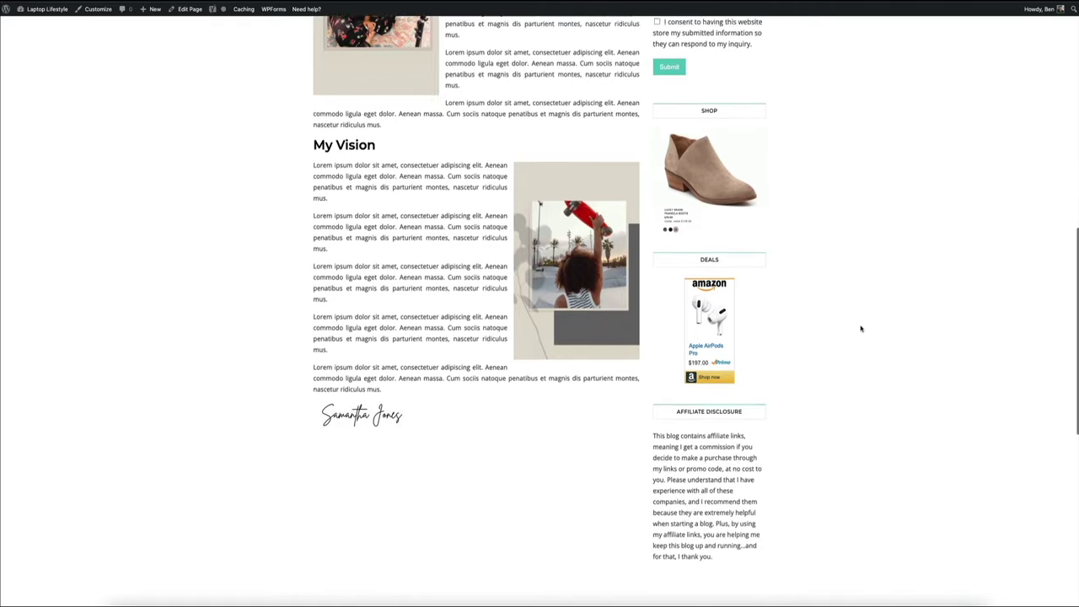
pyautogui.scroll(-5, 861, 329)
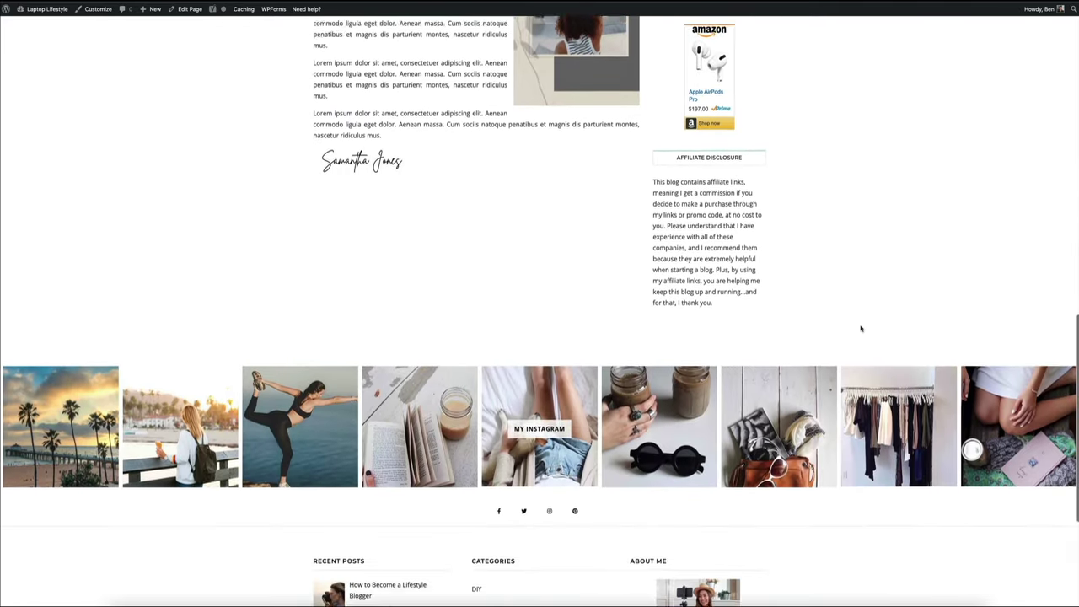
pyautogui.scroll(-2, 861, 329)
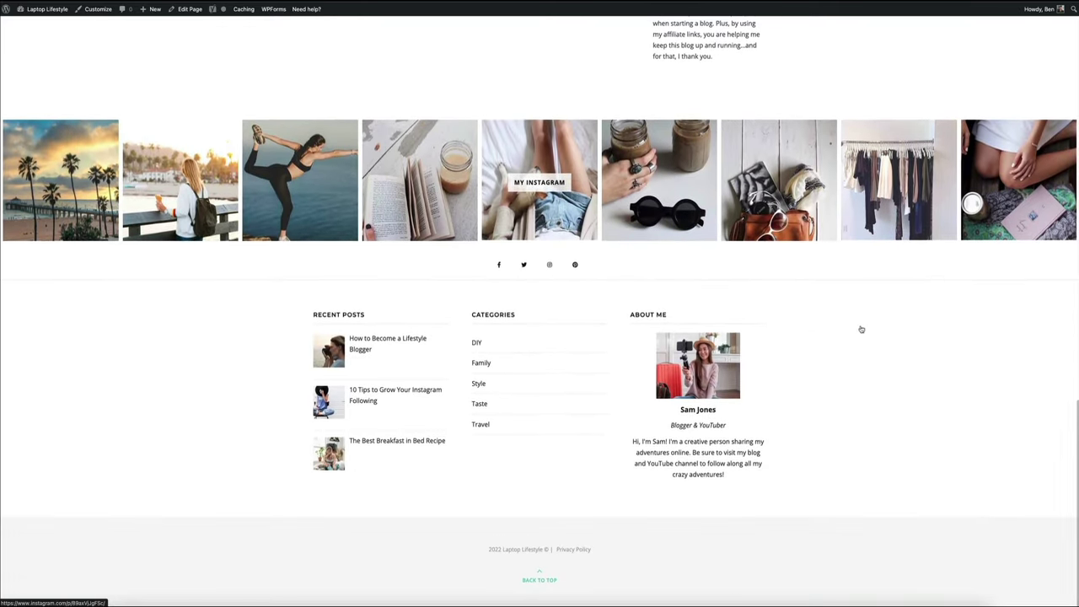
pyautogui.scroll(6, 861, 329)
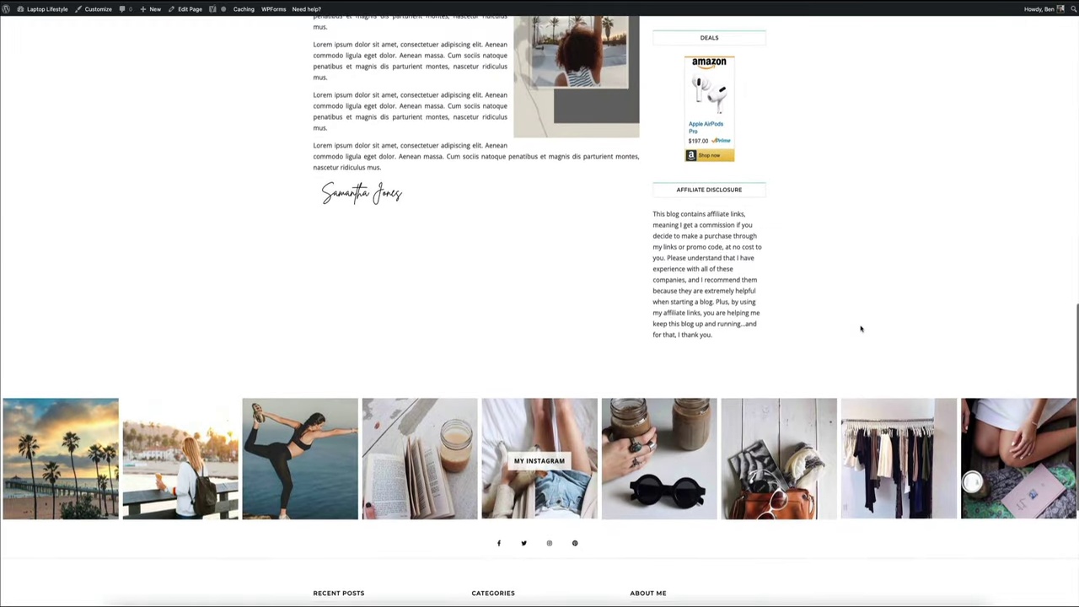
pyautogui.scroll(4, 861, 329)
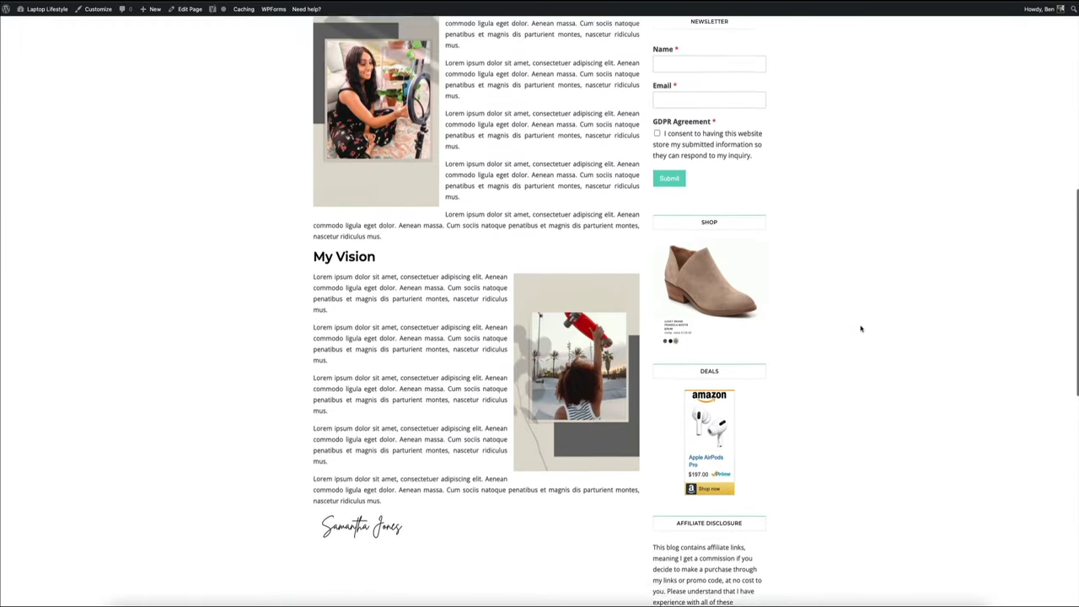
pyautogui.scroll(4, 861, 328)
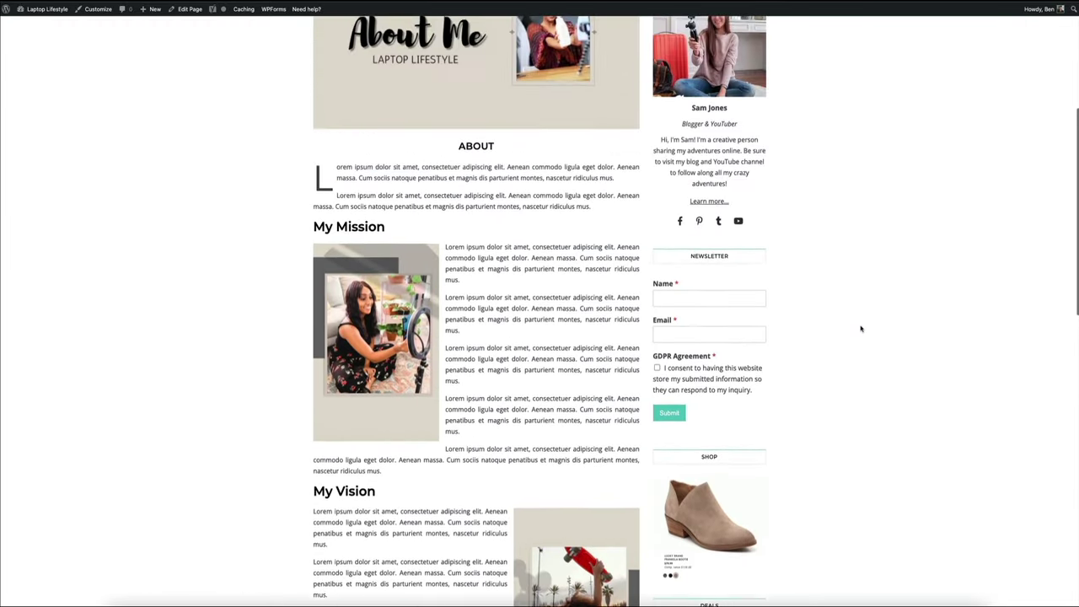
pyautogui.scroll(4, 861, 329)
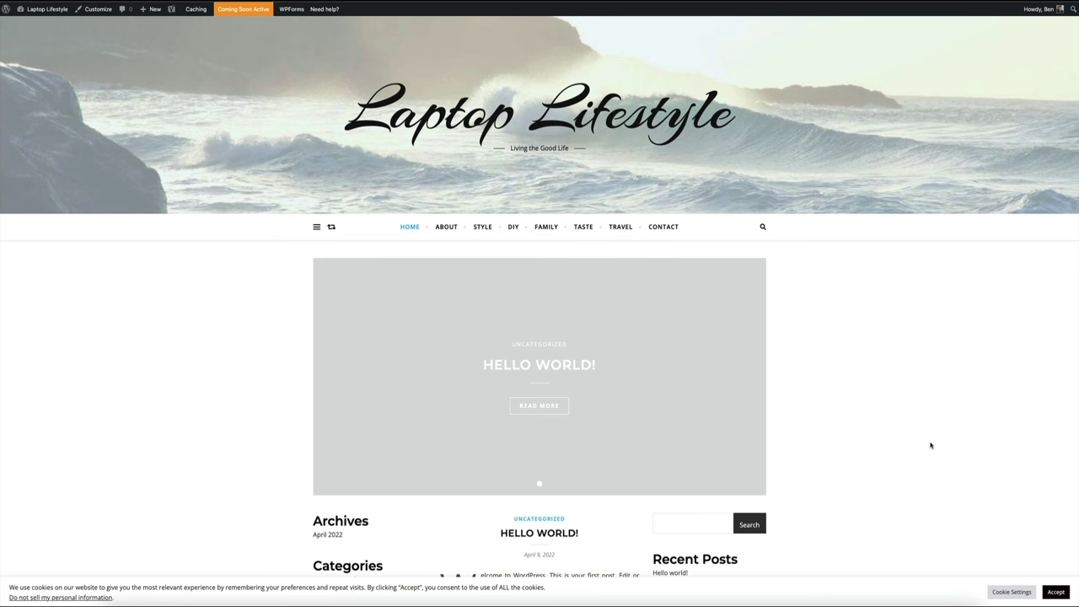
pyautogui.scroll(-3, 932, 442)
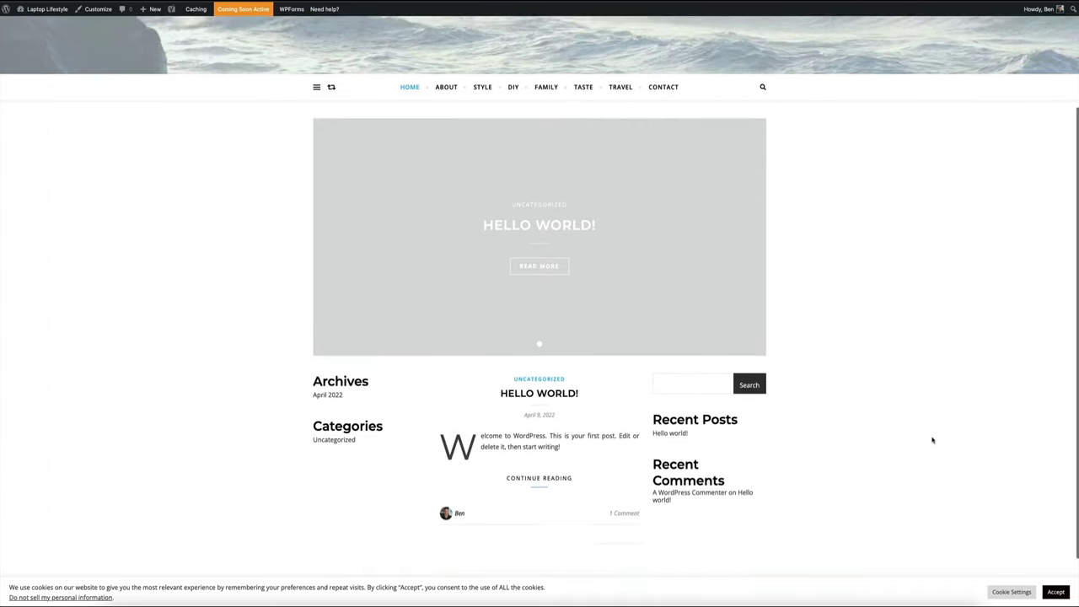
pyautogui.scroll(-2, 933, 440)
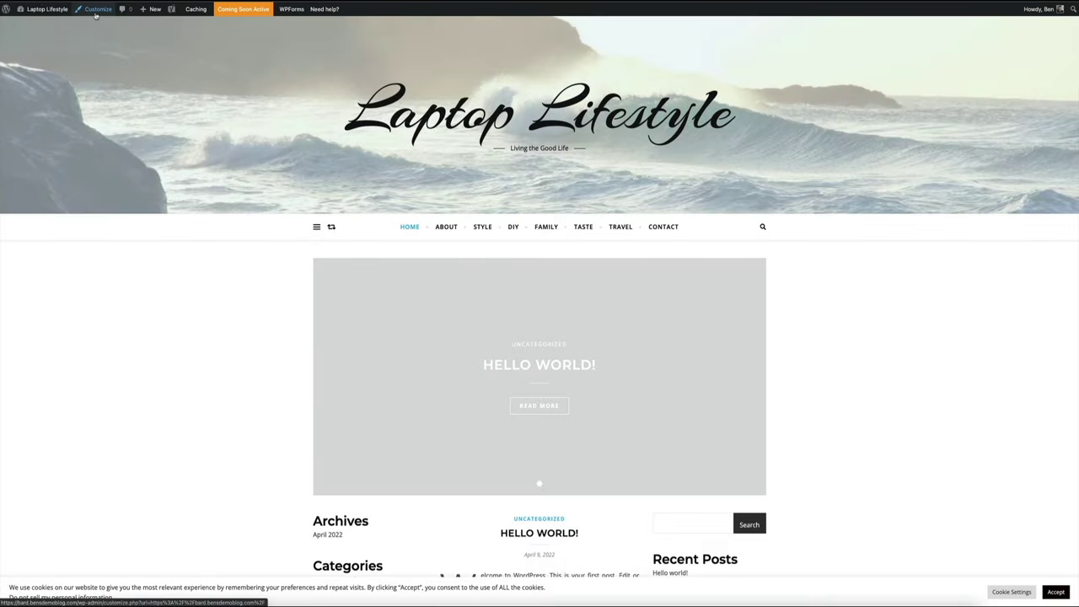
# - Remove the Categories and Archives block widgets from the Left Sidebar and publish
pyautogui.click(95, 10)
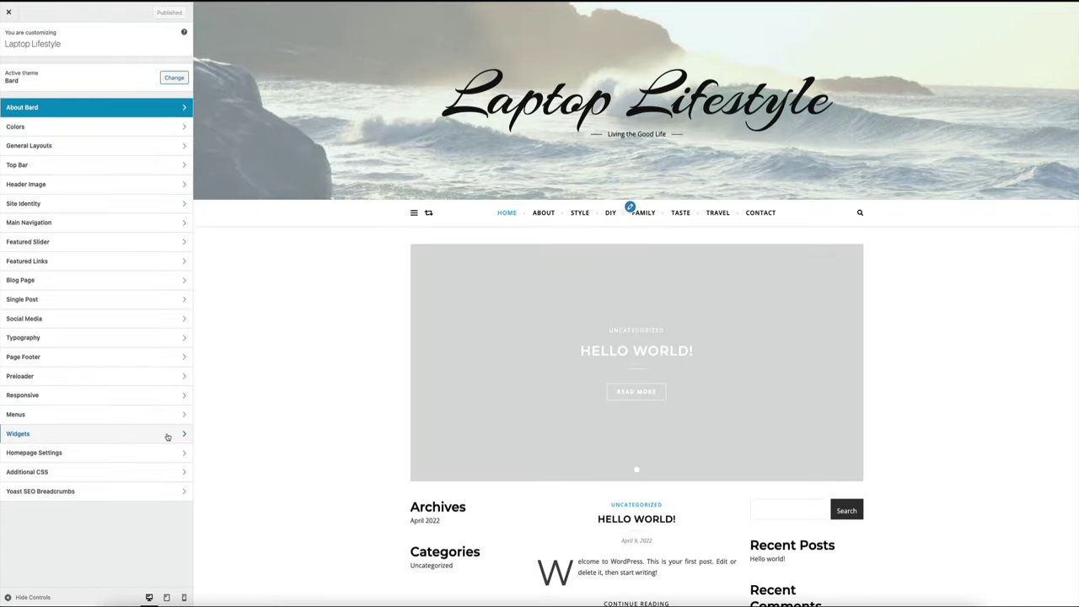
pyautogui.click(167, 436)
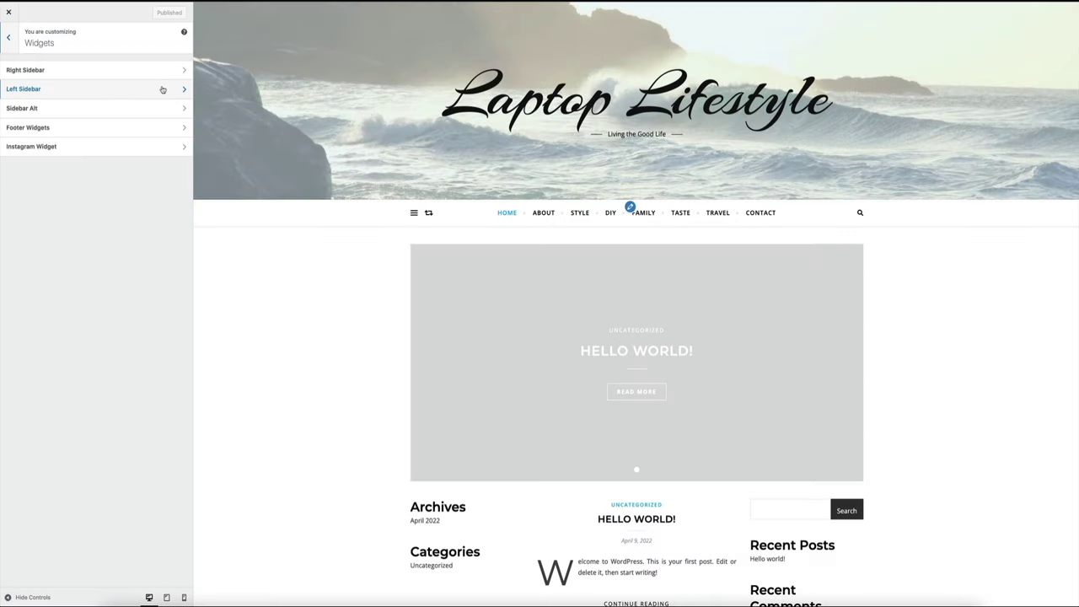
pyautogui.click(163, 89)
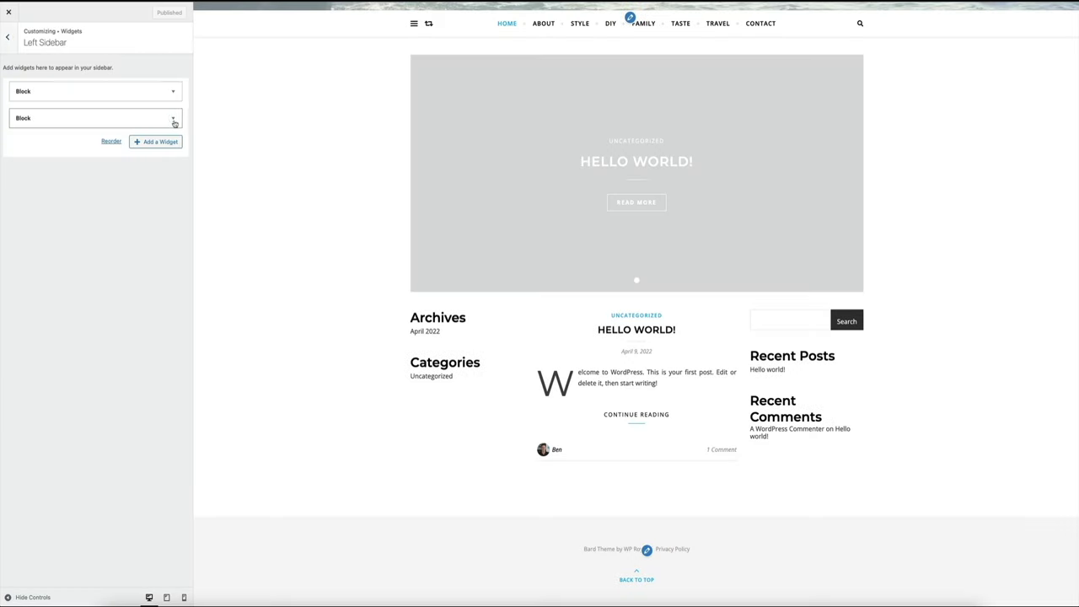
pyautogui.click(173, 120)
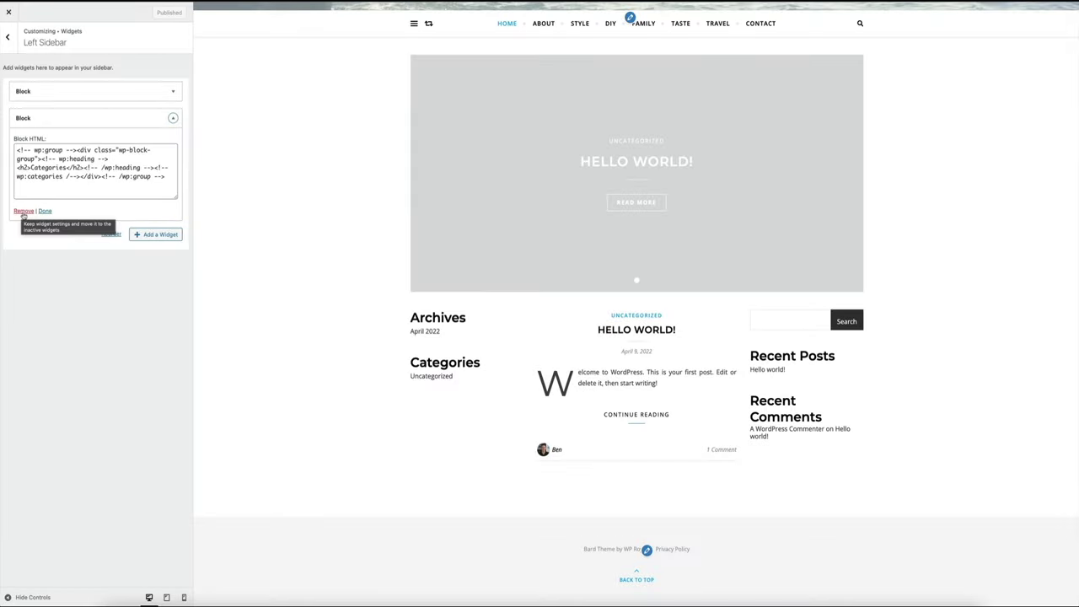
pyautogui.click(22, 212)
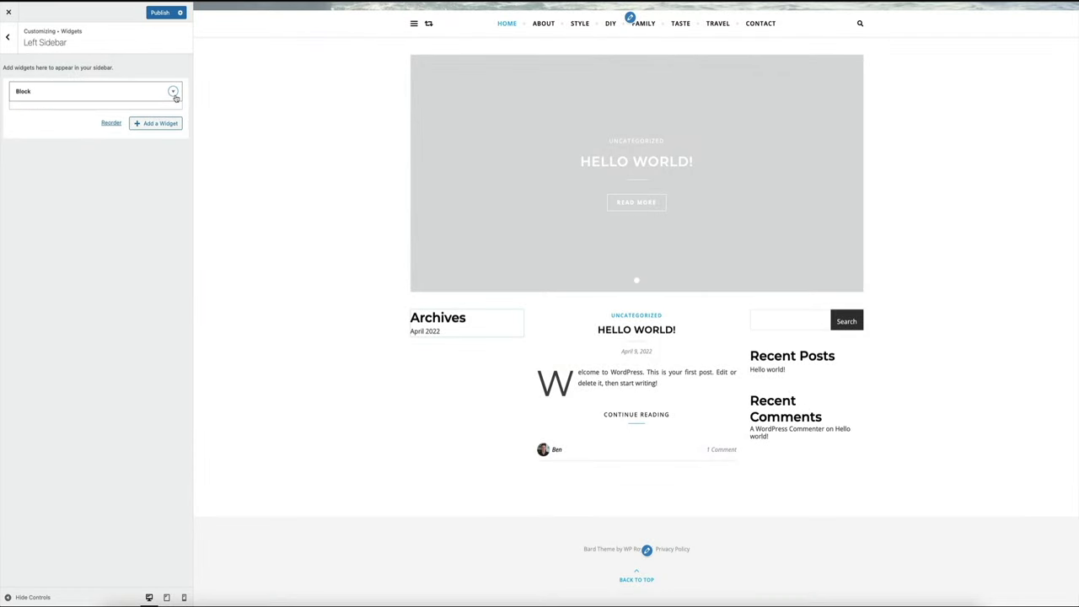
pyautogui.click(175, 98)
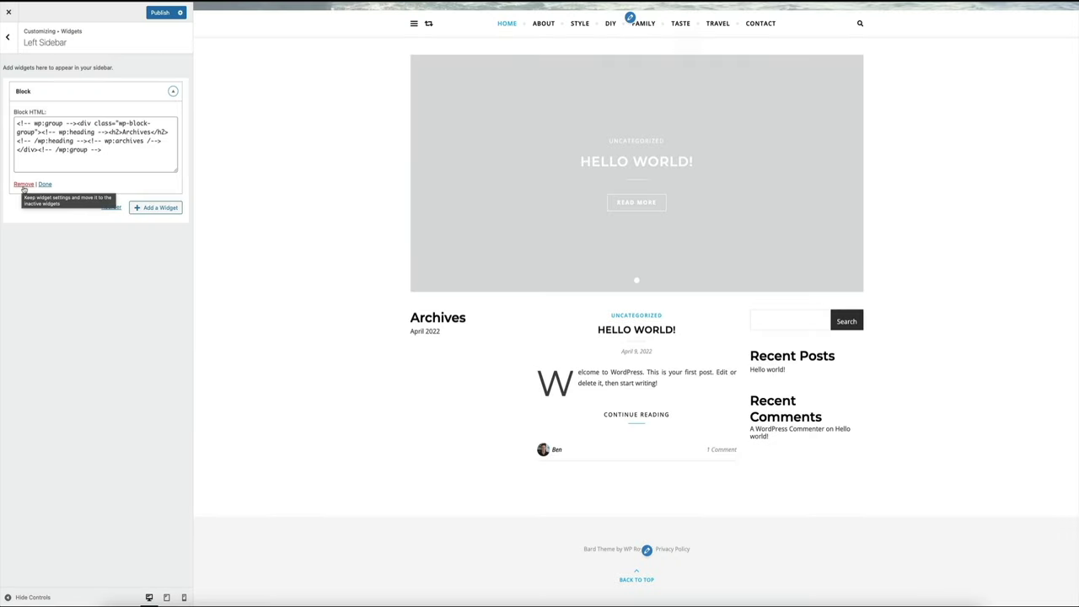
pyautogui.click(24, 185)
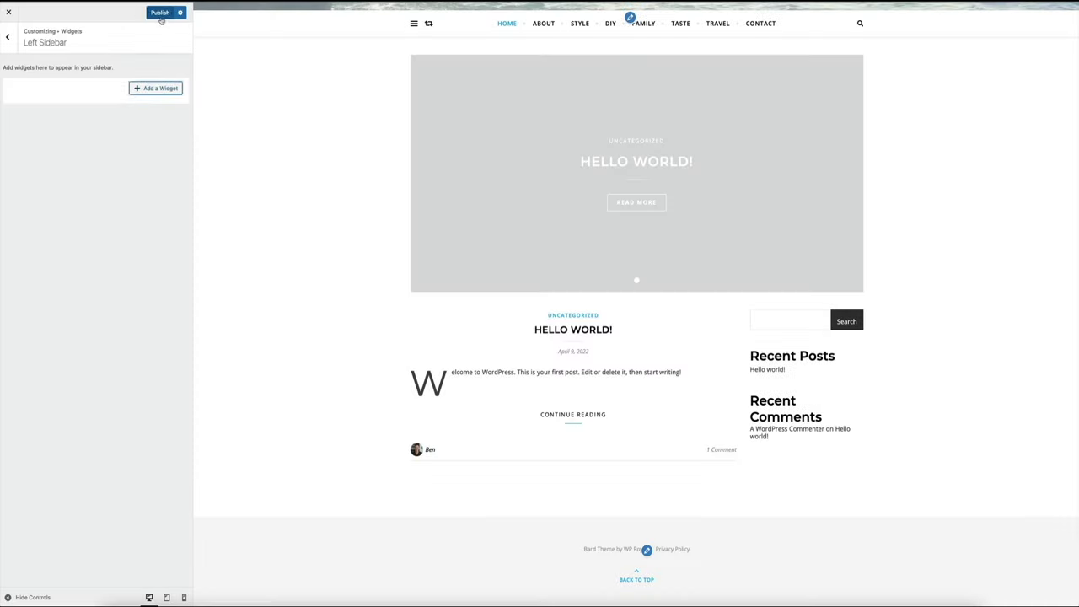
pyautogui.click(160, 15)
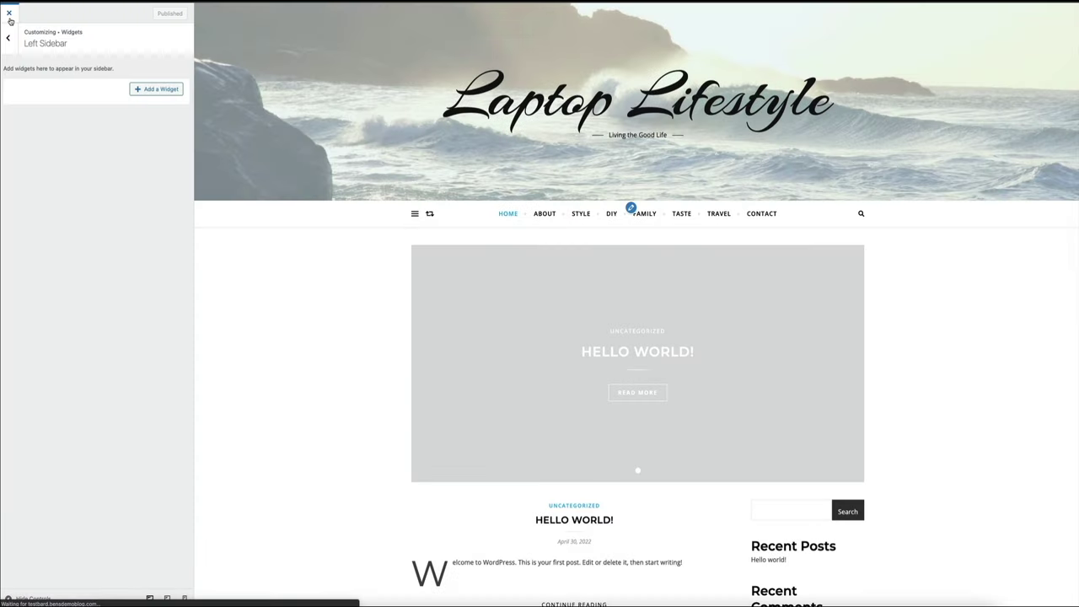
# - Close the Customizer and go to the site's About page from the navigation menu
pyautogui.click(11, 21)
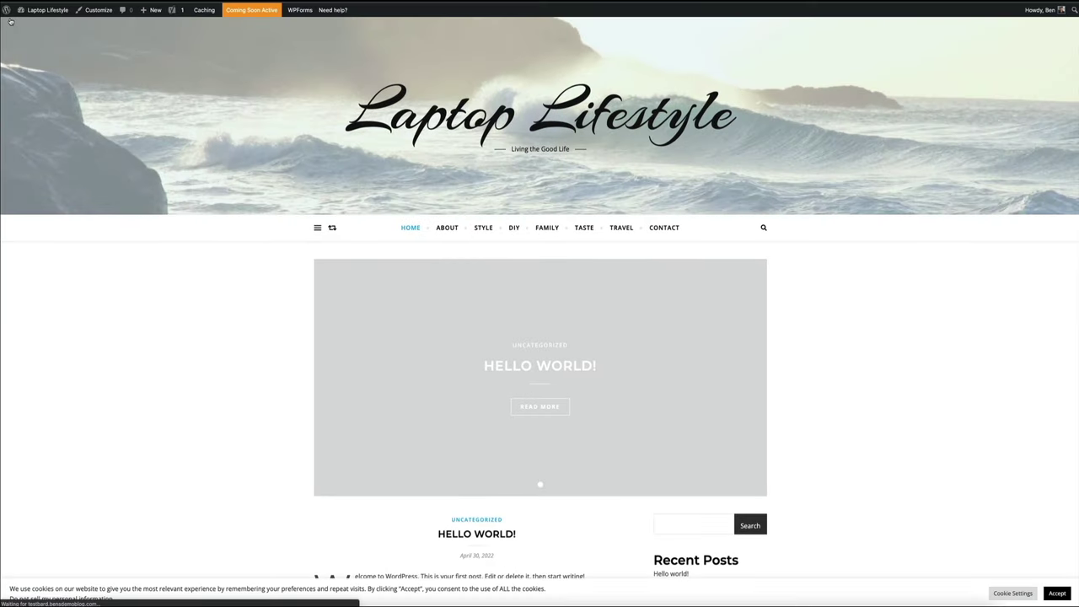
pyautogui.scroll(-3, 94, 306)
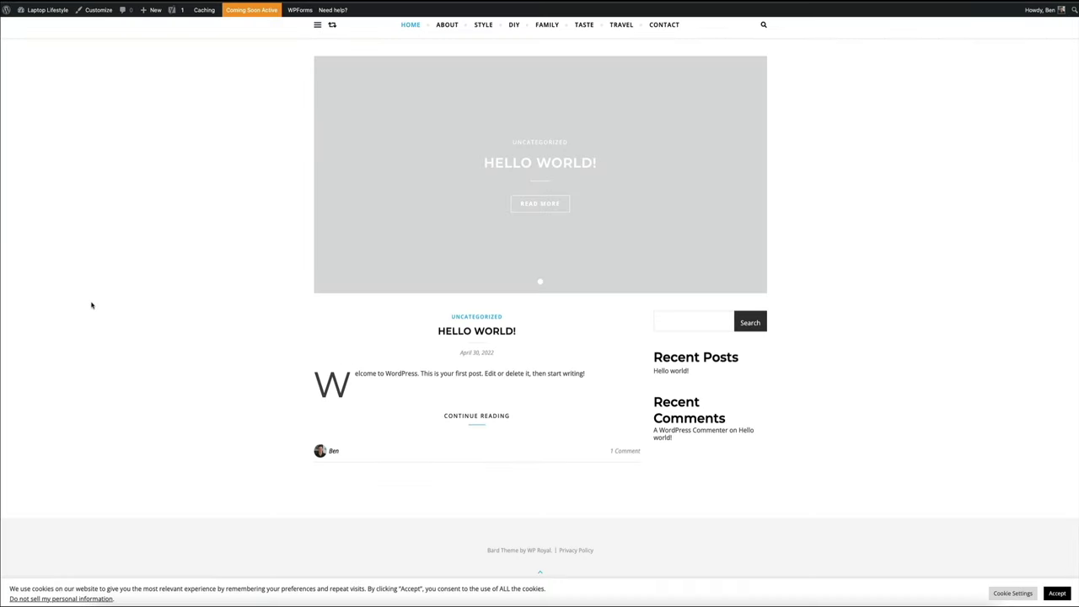
pyautogui.scroll(3, 94, 306)
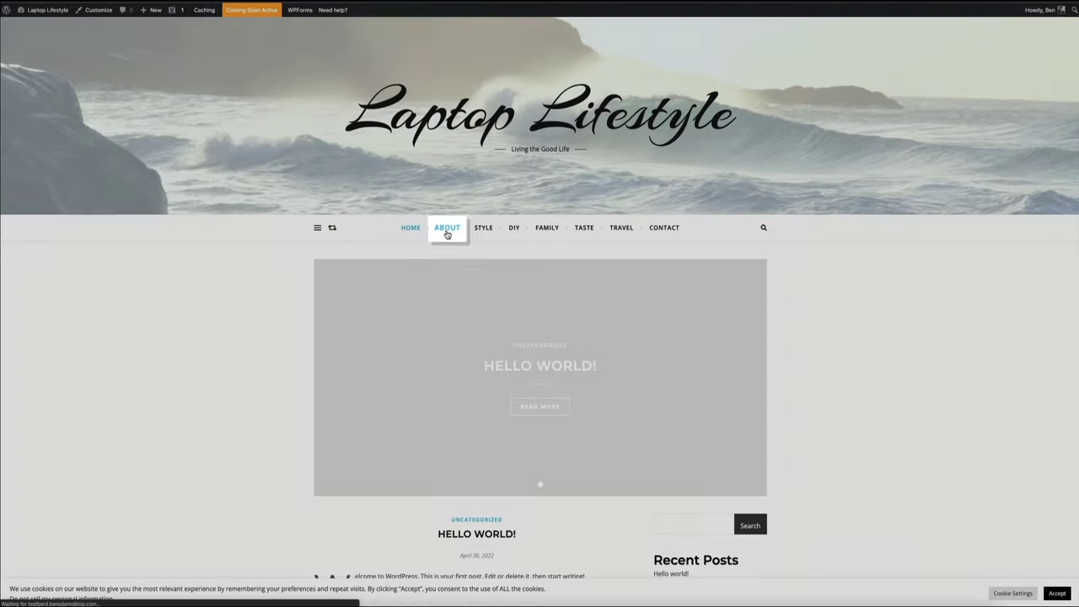
pyautogui.click(446, 234)
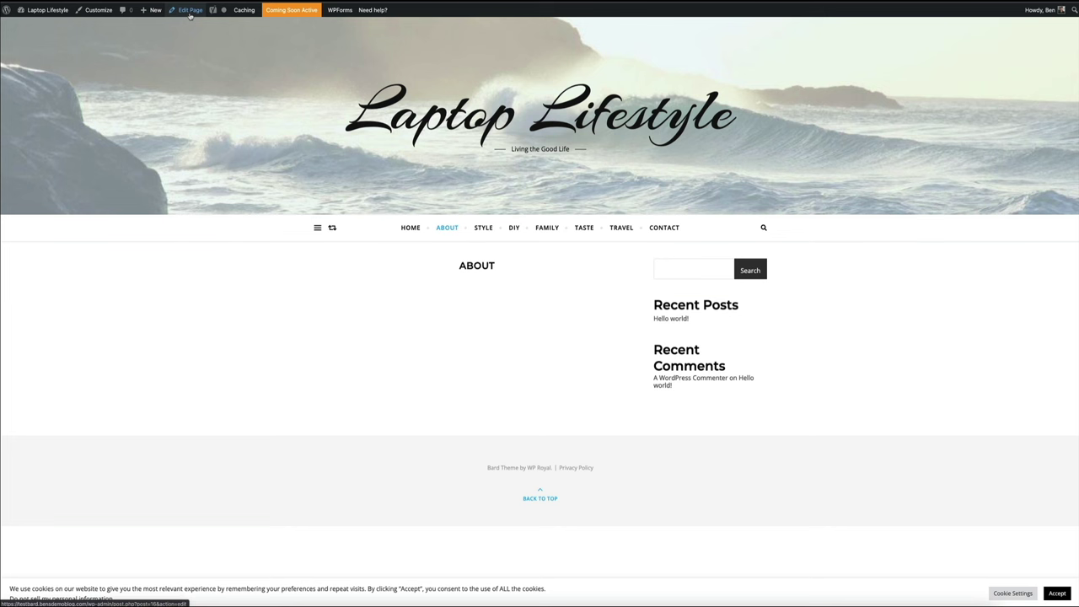
# - Open the About page in the block editor and bring up the full block inserter
pyautogui.click(189, 10)
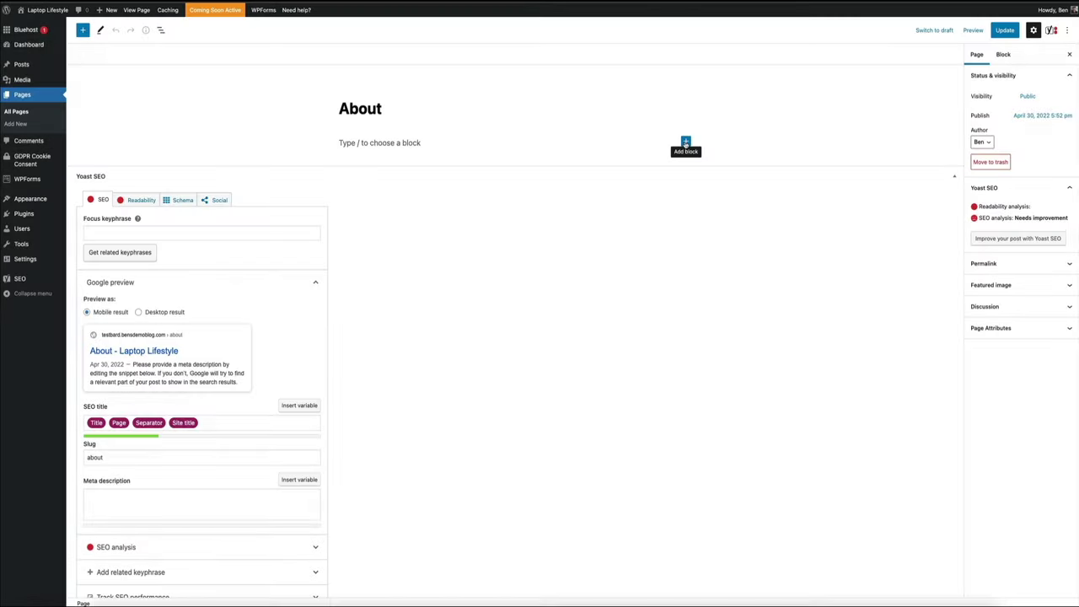
pyautogui.click(685, 141)
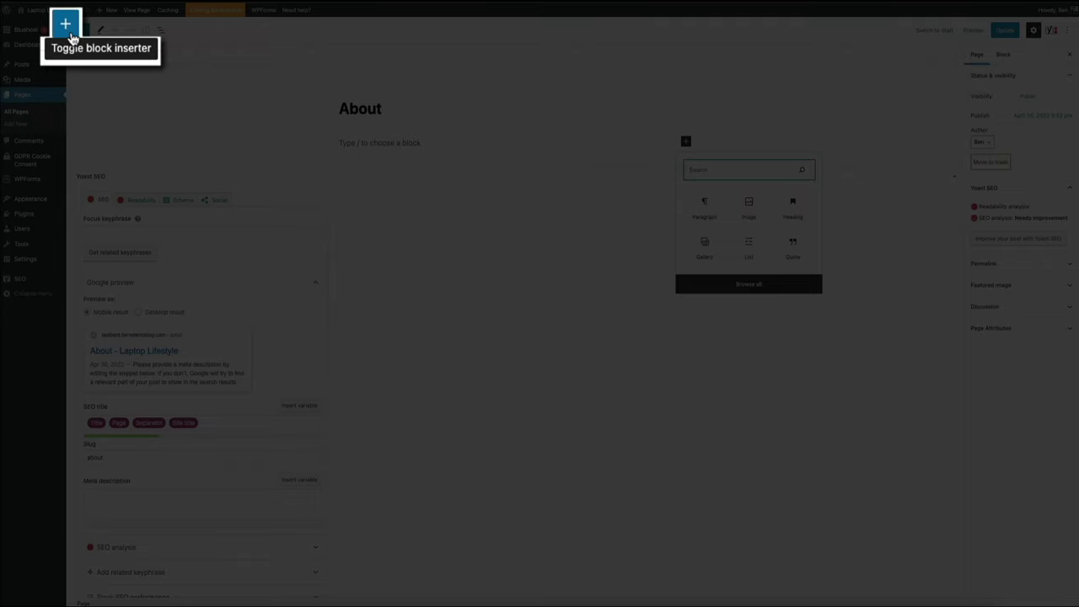
pyautogui.click(82, 30)
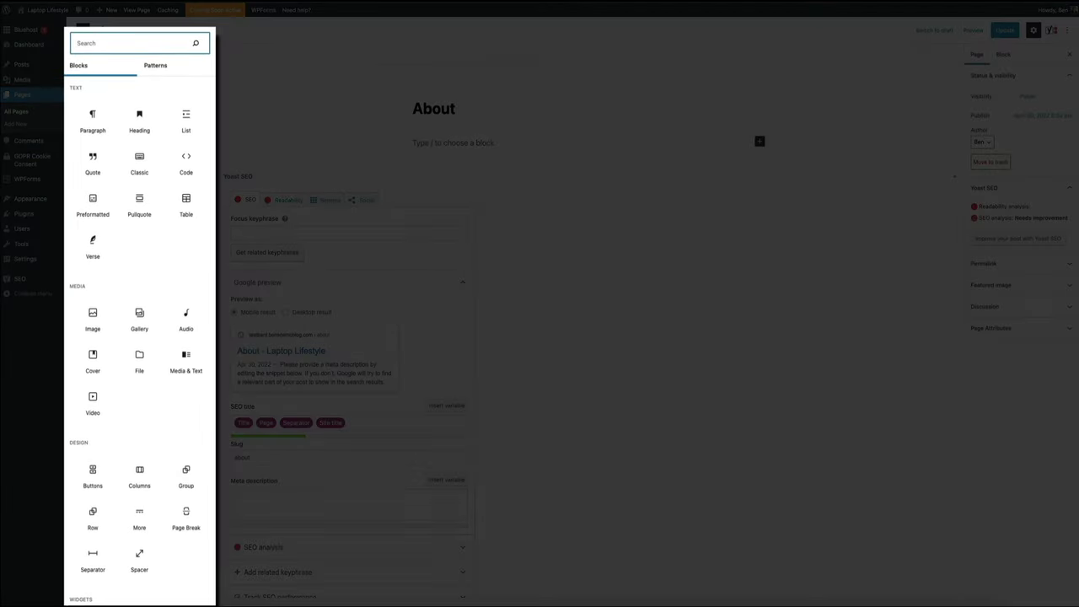
# - Browse the Blocks tab library, then select the empty paragraph below the About title
pyautogui.moveTo(185, 175)
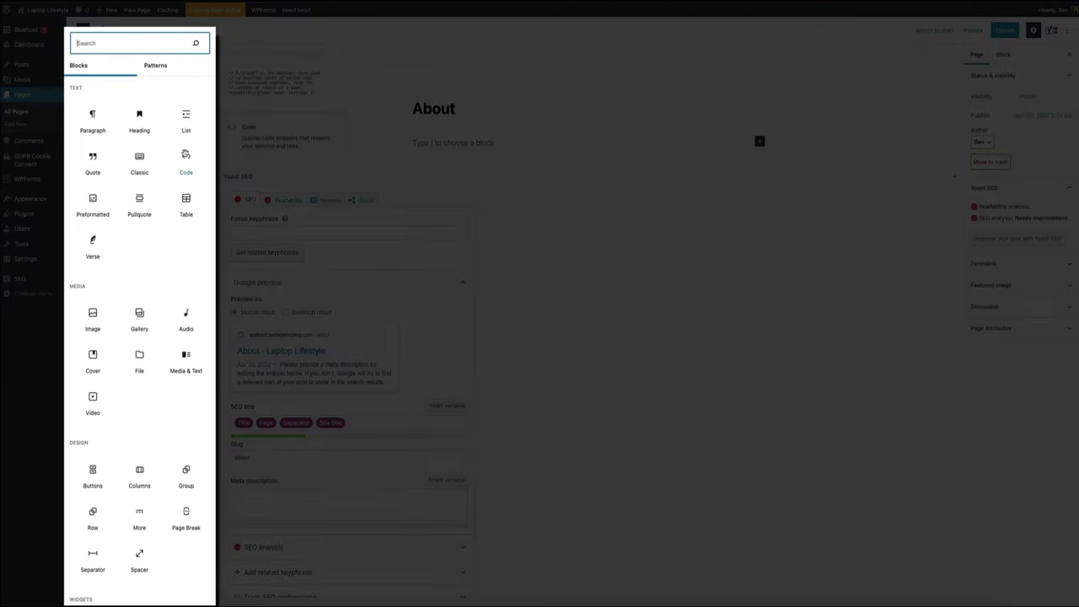
pyautogui.scroll(-3, 201, 177)
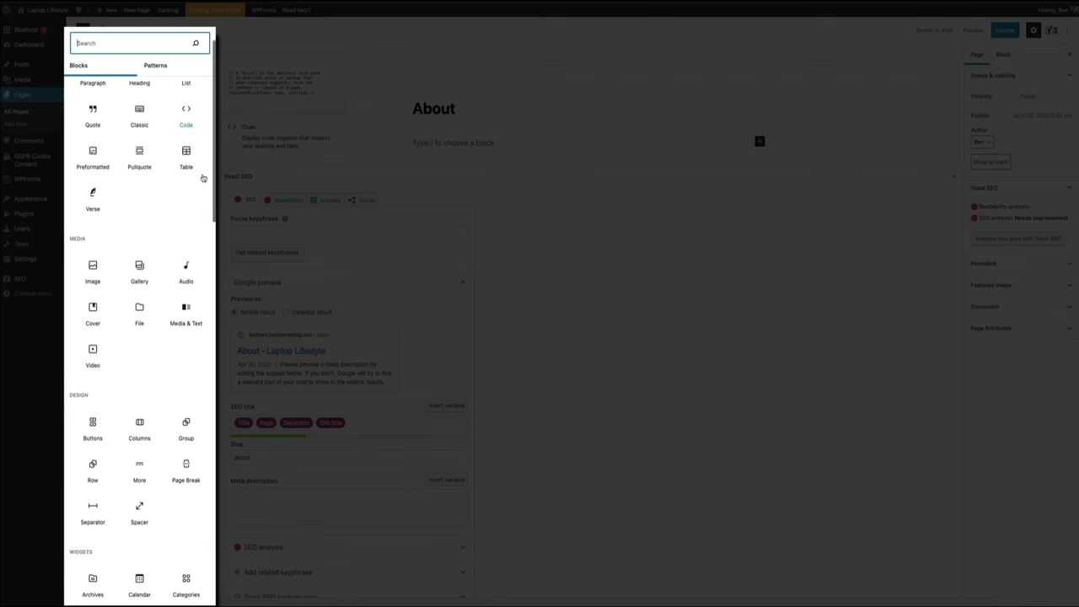
pyautogui.scroll(-5, 202, 177)
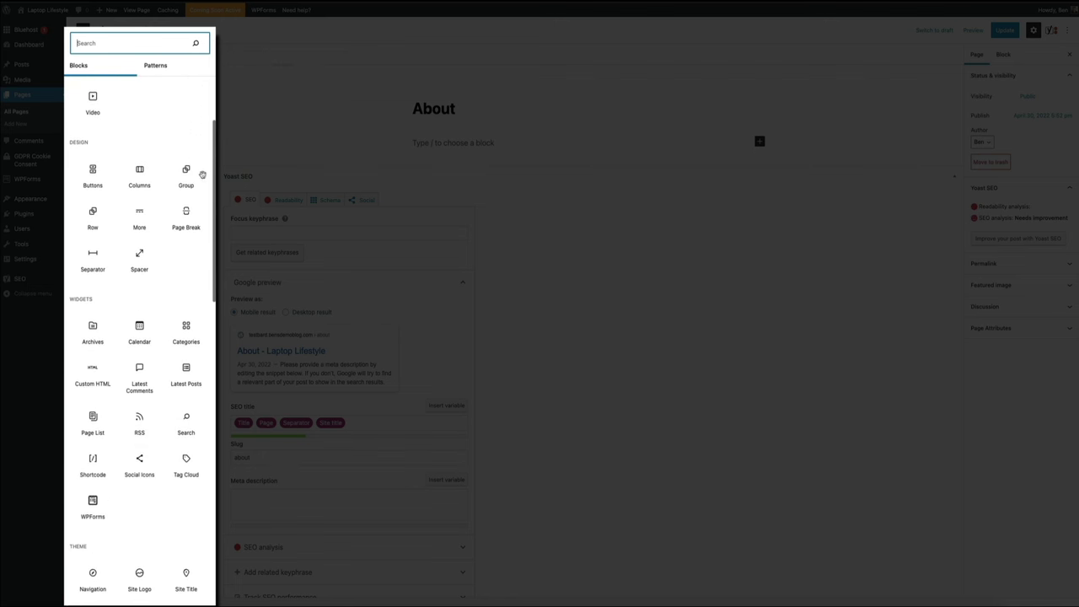
pyautogui.scroll(-6, 203, 179)
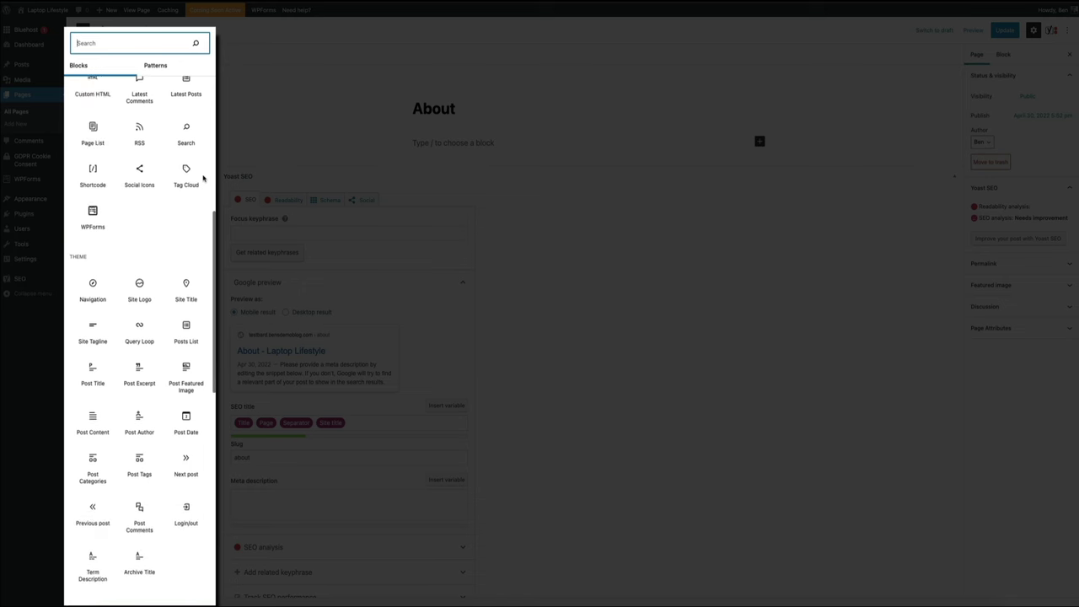
pyautogui.scroll(-7, 203, 178)
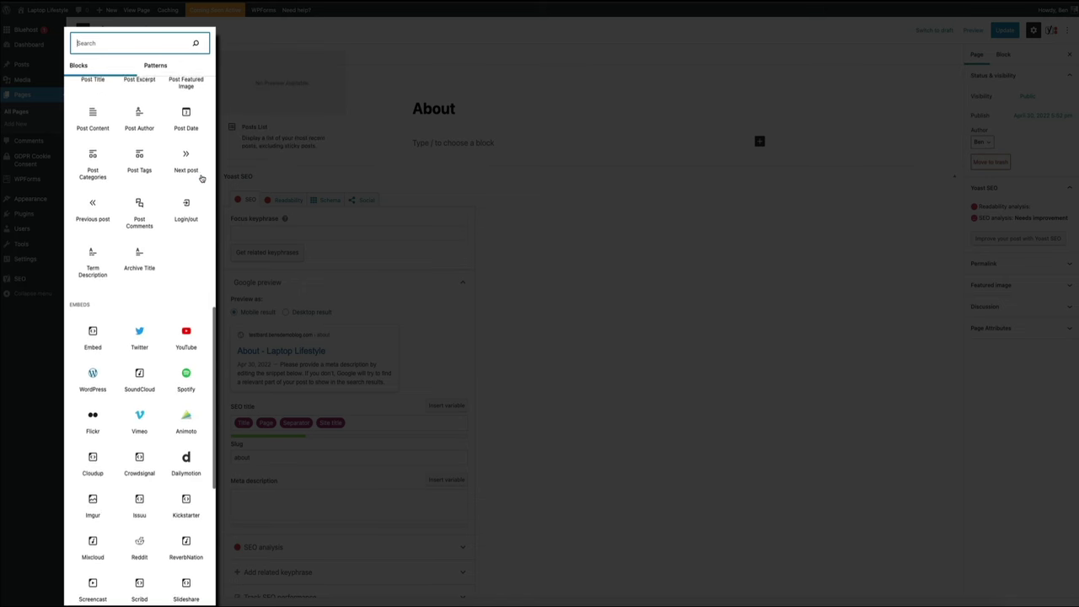
pyautogui.scroll(-7, 202, 178)
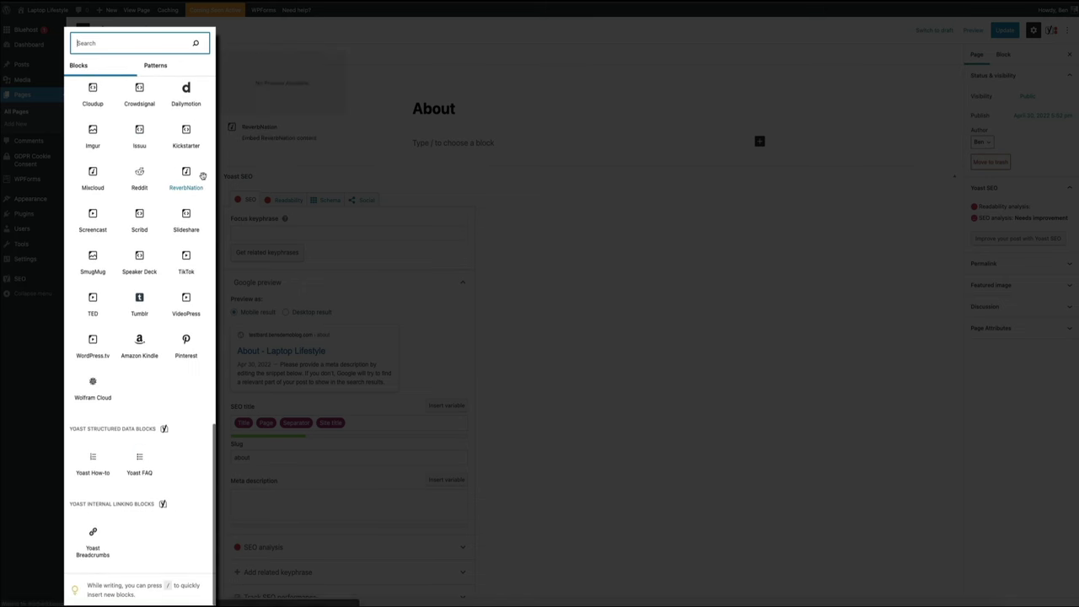
pyautogui.scroll(9, 202, 176)
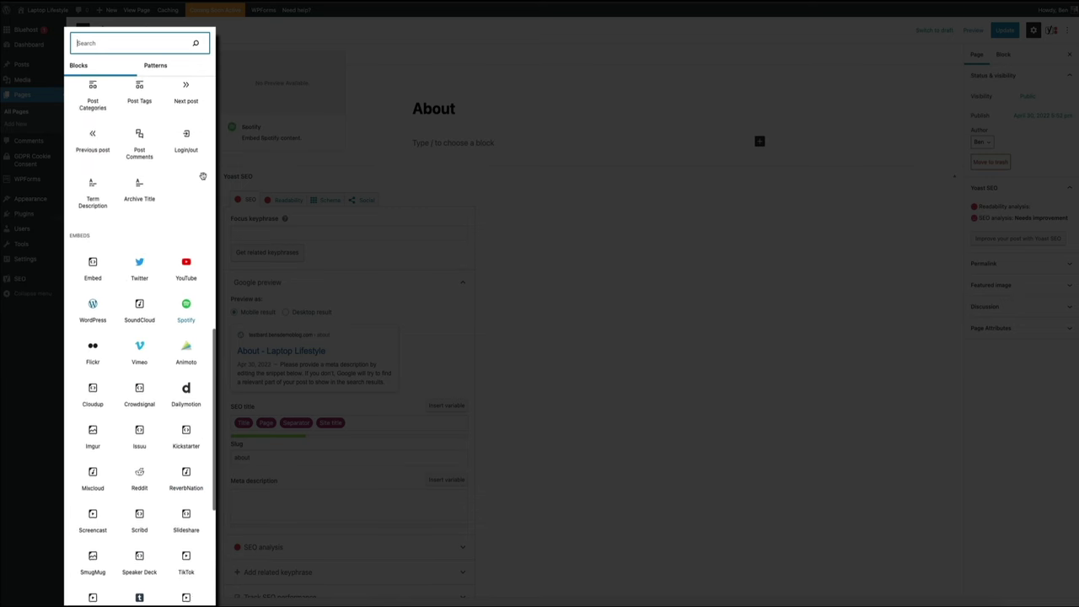
pyautogui.scroll(18, 203, 177)
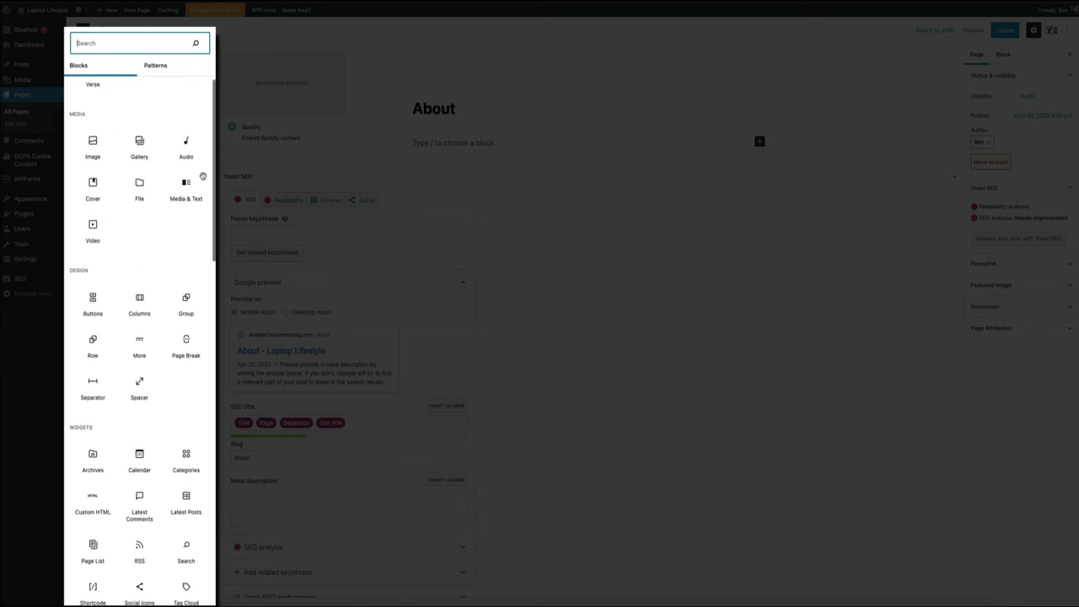
pyautogui.scroll(2, 202, 178)
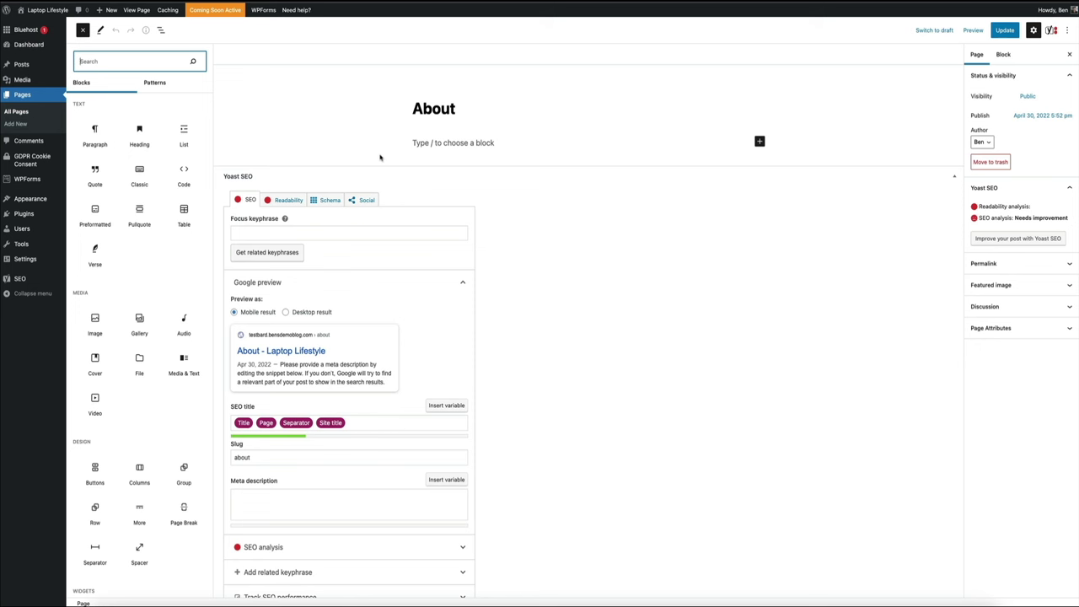
pyautogui.click(380, 156)
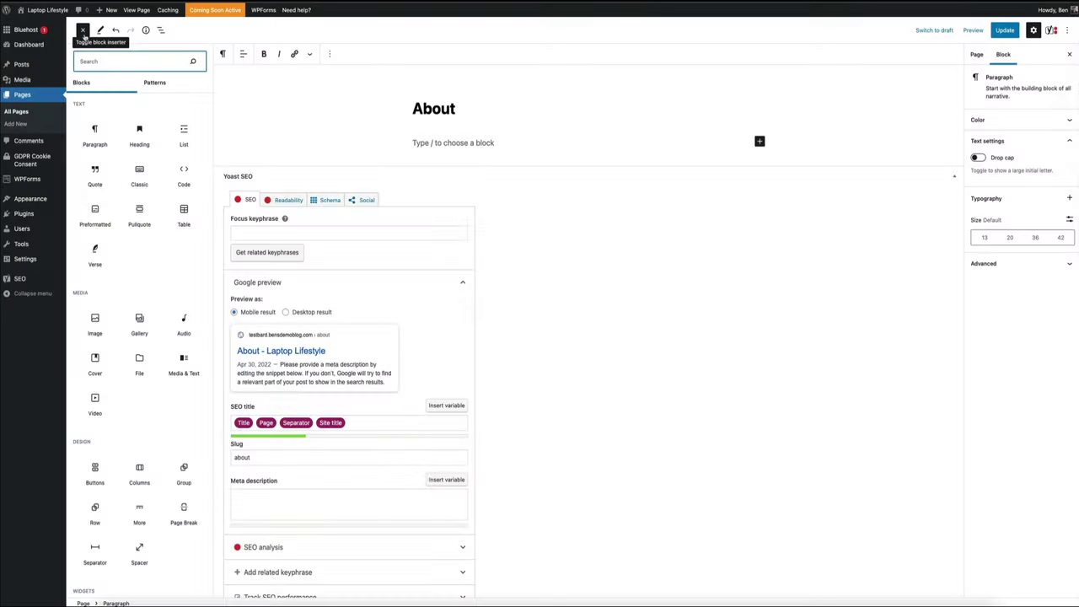
# - Close the block library and paste two identical Lorem ipsum paragraphs beneath the About title
pyautogui.click(83, 31)
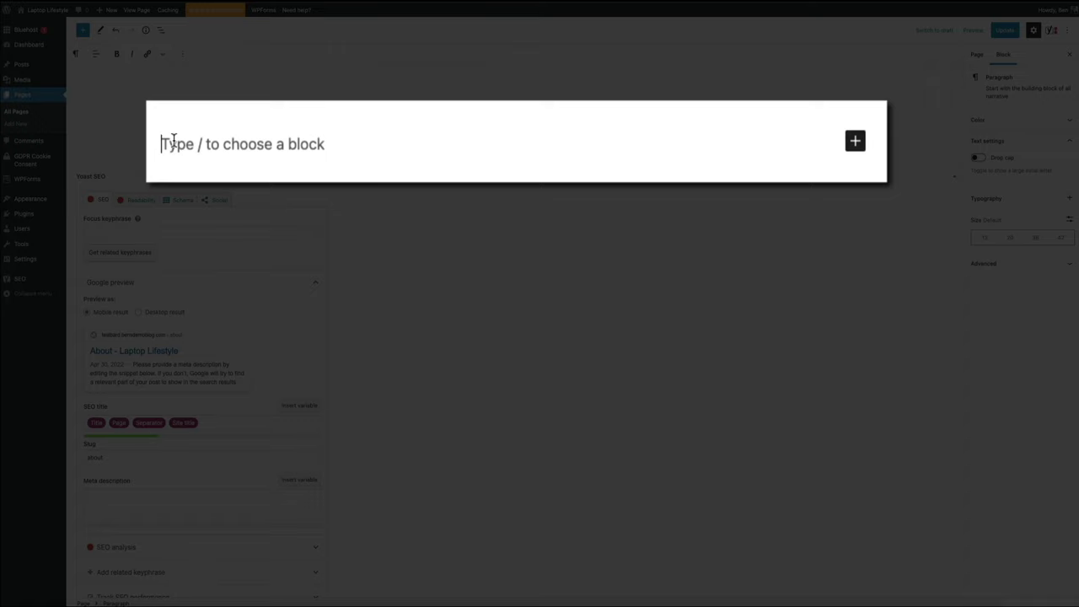
pyautogui.write('Lorem ipsum dolor sit amet, consectetuer adipiscing elit. Aenean commodo ligula eget dolor. Aenean massa. Cum sociis natoque penatibus et magnis dis parturient montes, nascetur ridiculus mus.')
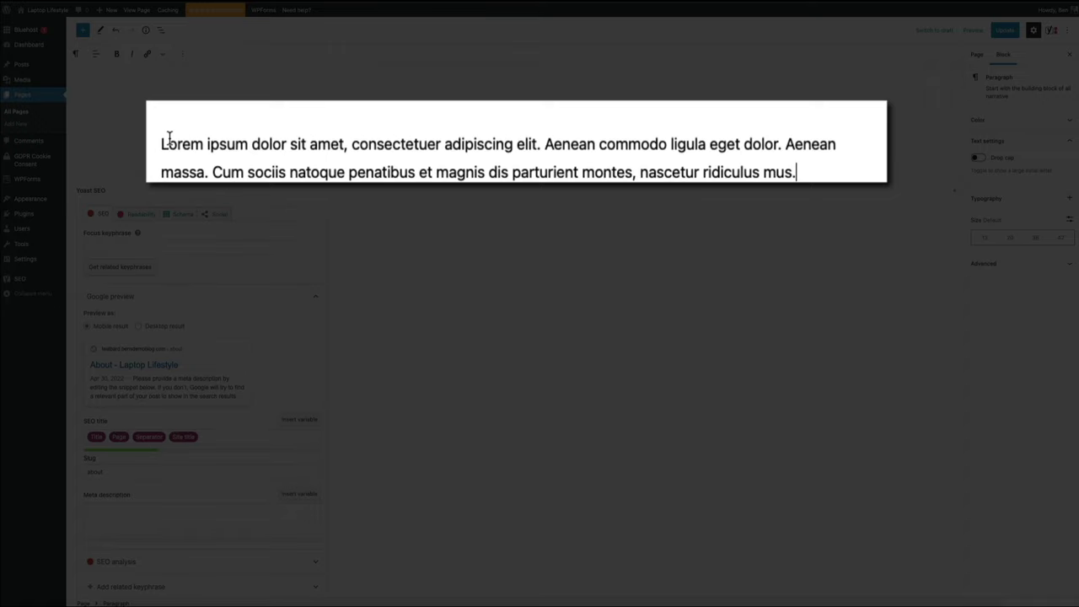
pyautogui.press('Return')
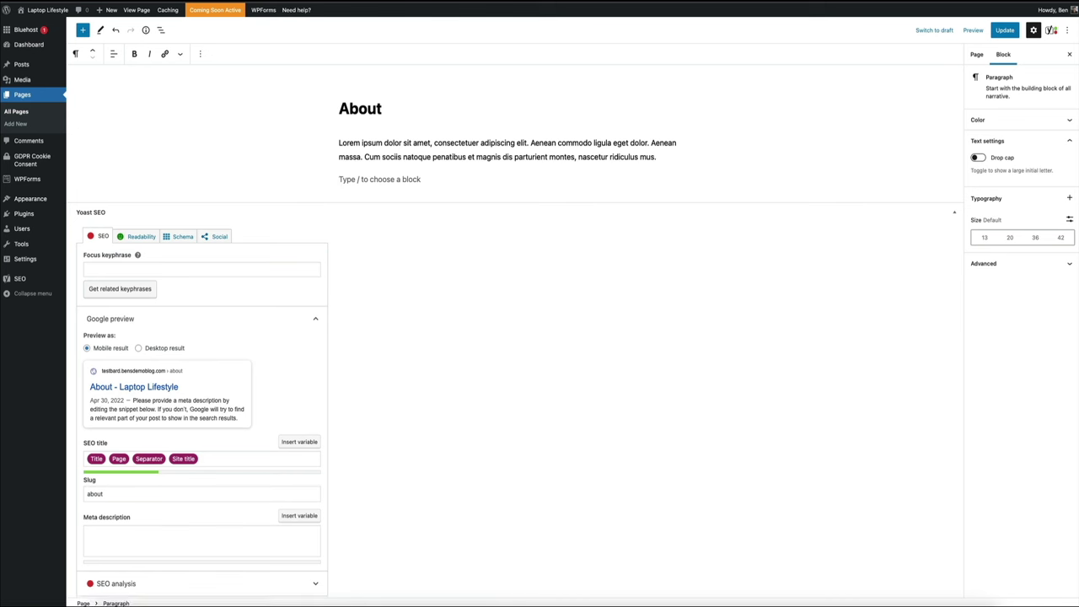
pyautogui.write('Lorem ipsum dolor sit amet, consectetuer adipiscing elit. Aenean commodo ligula eget dolor. Aenean massa. Cum sociis natoque penatibus et magnis dis parturient montes, nascetur ridiculus mus.')
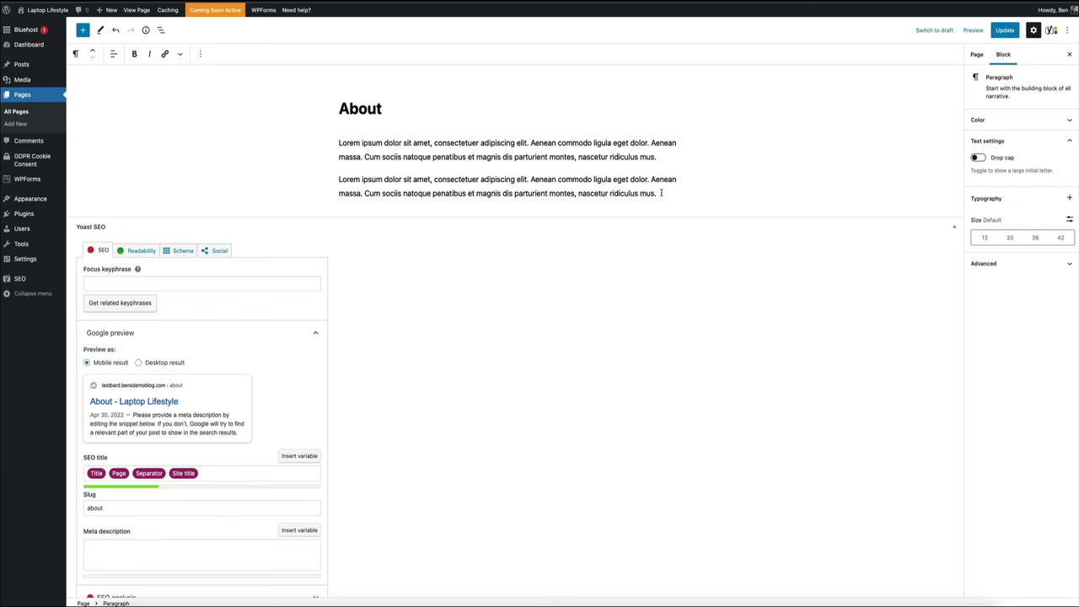
pyautogui.press('Return')
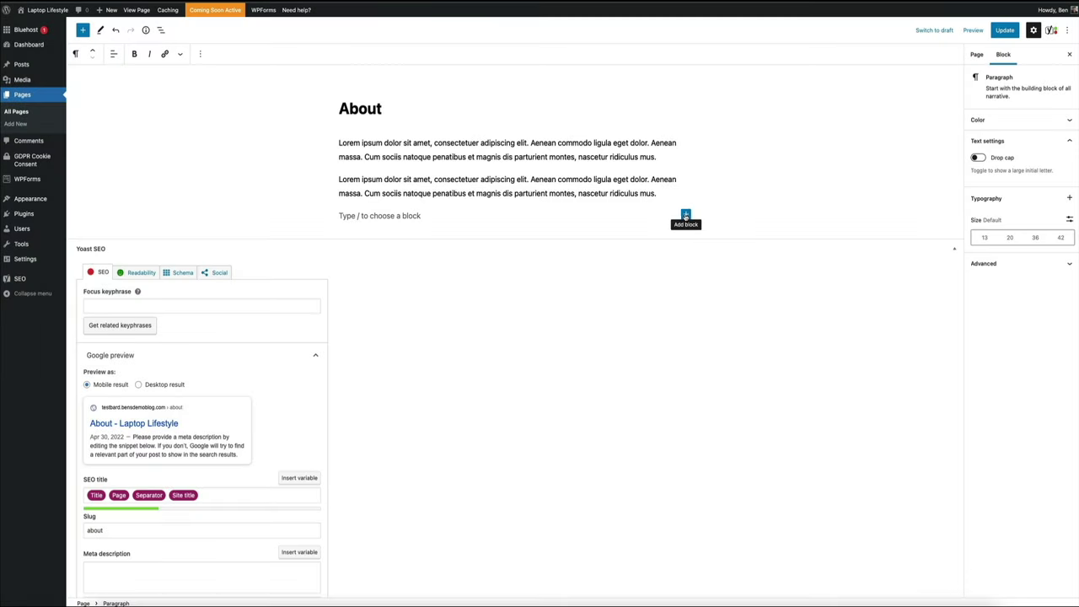
# - Add a heading block reading 'My Mission' below the paragraphs
pyautogui.click(686, 215)
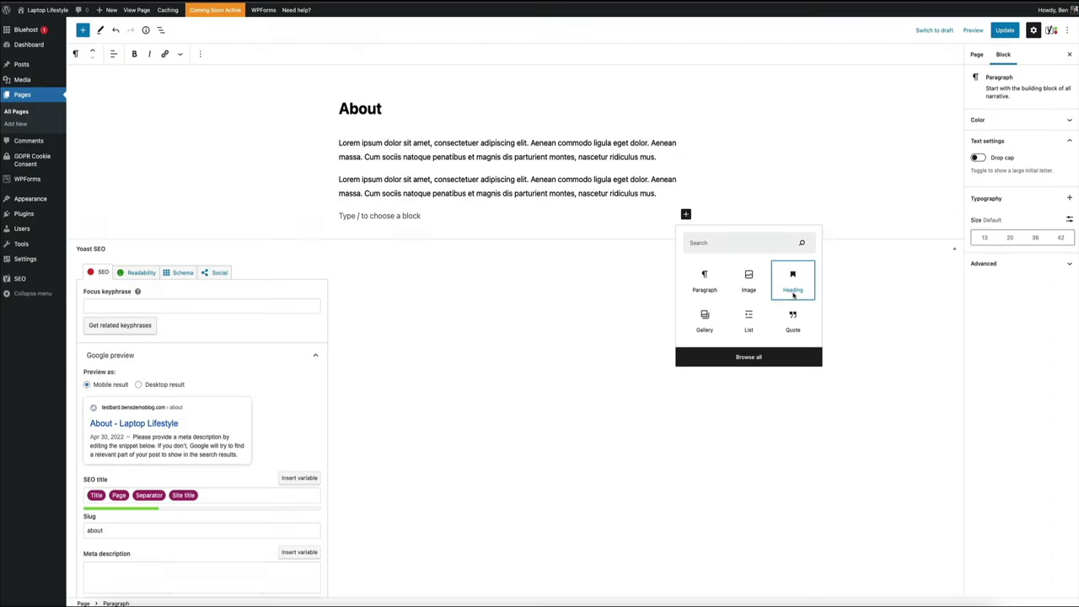
pyautogui.click(793, 291)
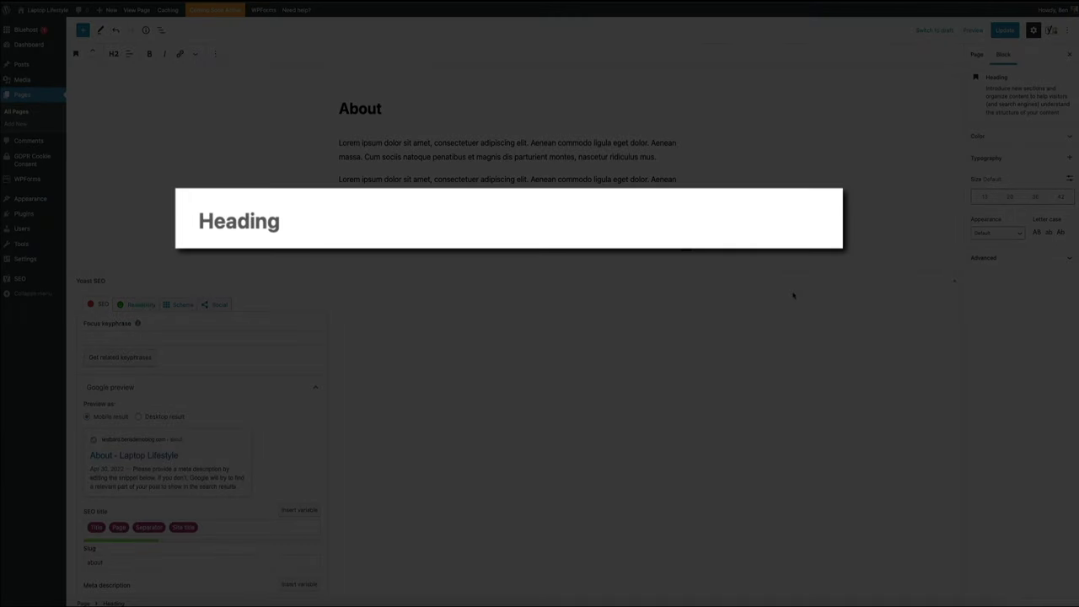
pyautogui.write('My Missio')
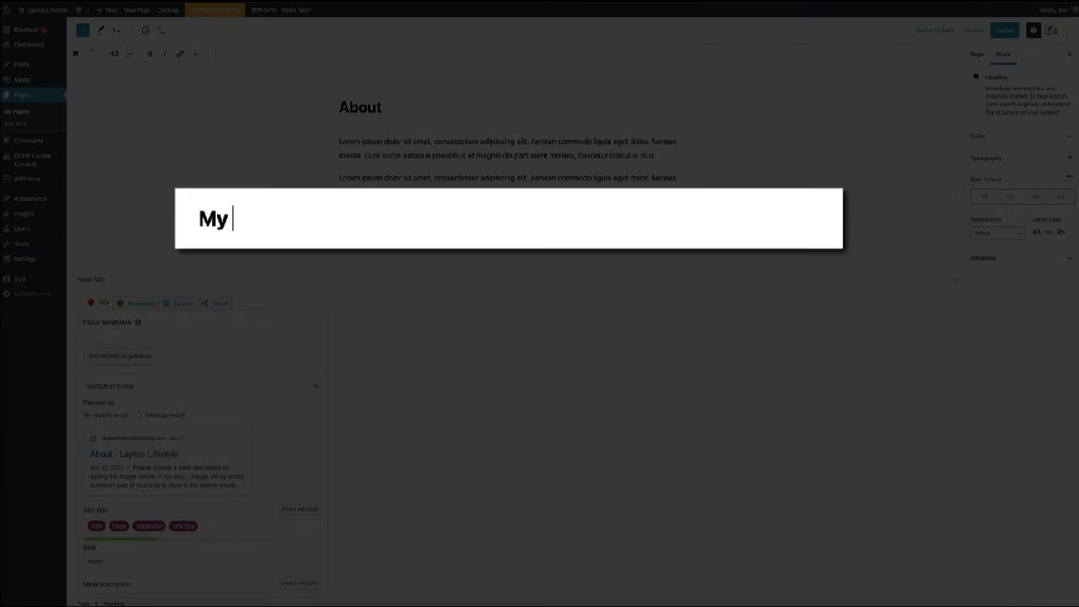
pyautogui.write('n')
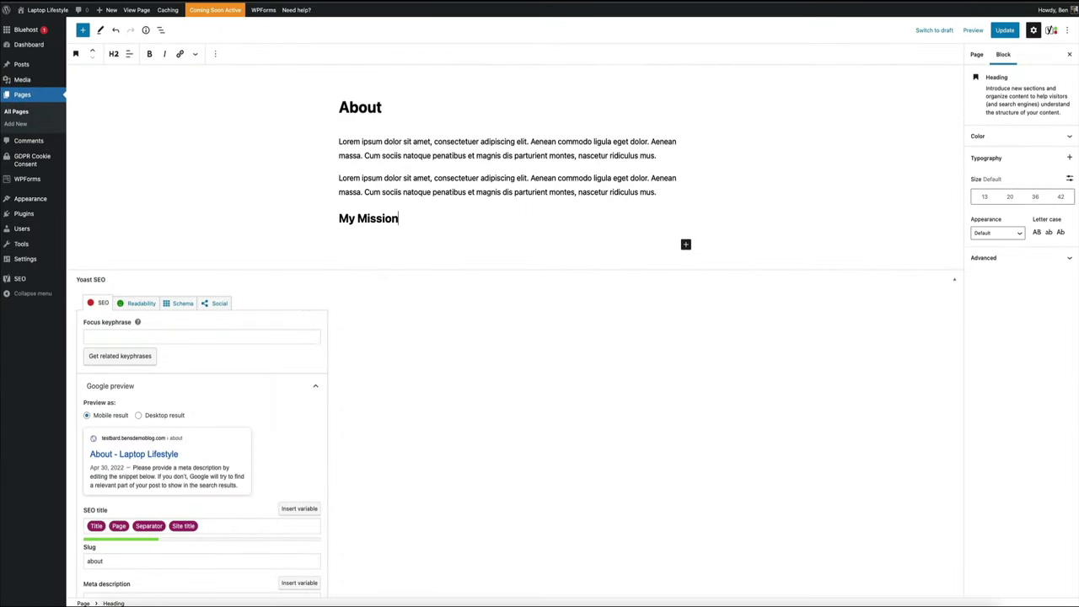
# - Paste Lorem ipsum paragraphs under My Mission, then leave an empty block after them
pyautogui.press('Return')
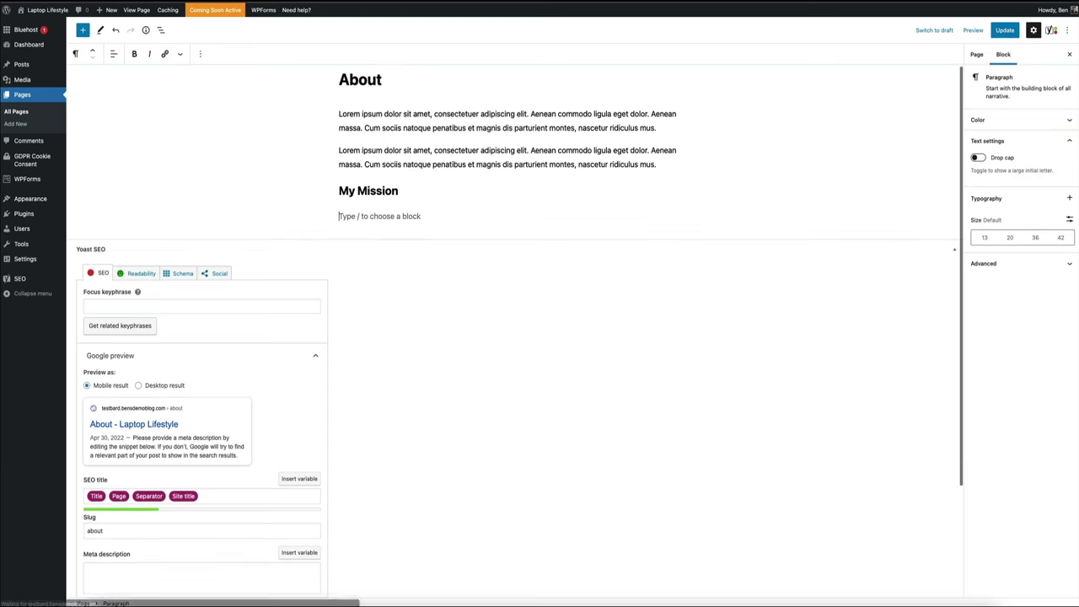
pyautogui.write('Lorem ipsum dolor sit amet, consectetuer adipiscing elit. Aenean commodo ligula eget dolor. Aenean massa. Cum sociis natoque penatibus et magnis dis parturient montes, nascetur ridiculus mus.')
pyautogui.press('Return')
pyautogui.write('Lorem ipsum dolor sit amet, consectetuer adipiscing elit. Aenean commodo ligula eget dolor. Aenean massa. Cum sociis natoque penatibus et magnis dis parturient montes, nascetur ridiculus mus.')
pyautogui.press('Return')
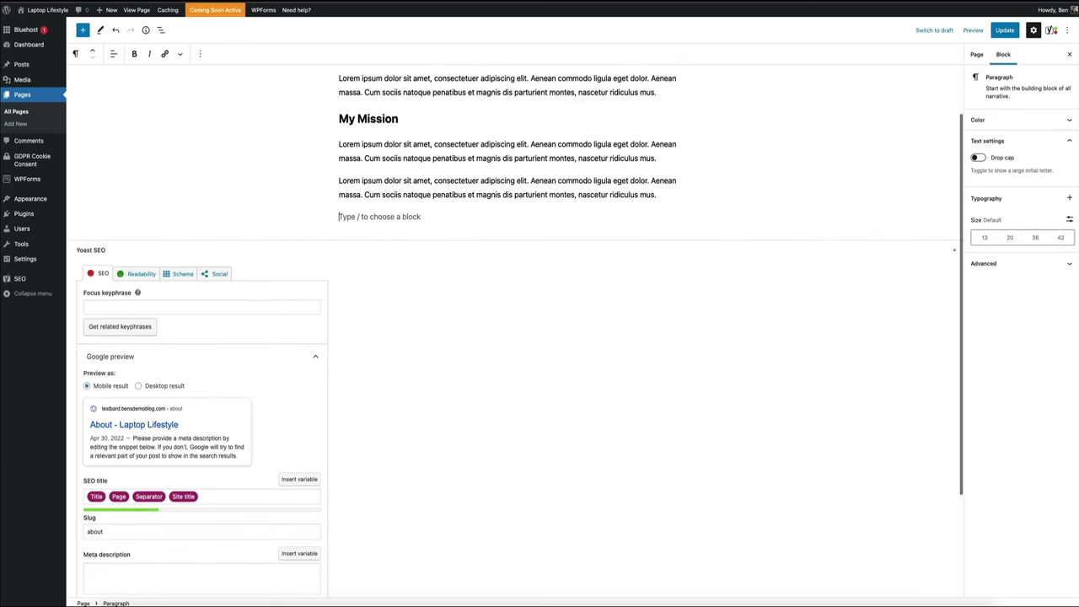
pyautogui.write('Lorem ipsum dolor sit amet, consectetuer adipiscing elit. Aenean commodo ligula eget dolor. Aenean massa. Cum sociis natoque penatibus et magnis dis parturient montes, nascetur ridiculus mus.')
pyautogui.press('Return')
pyautogui.write('Lorem ipsum dolor sit amet, consectetuer adipiscing elit. Aenean commodo ligula eget dolor. Aenean massa. Cum sociis natoque penatibus et magnis dis parturient montes, nascetur ridiculus mus.')
pyautogui.press('Return')
pyautogui.press('BackSpace')
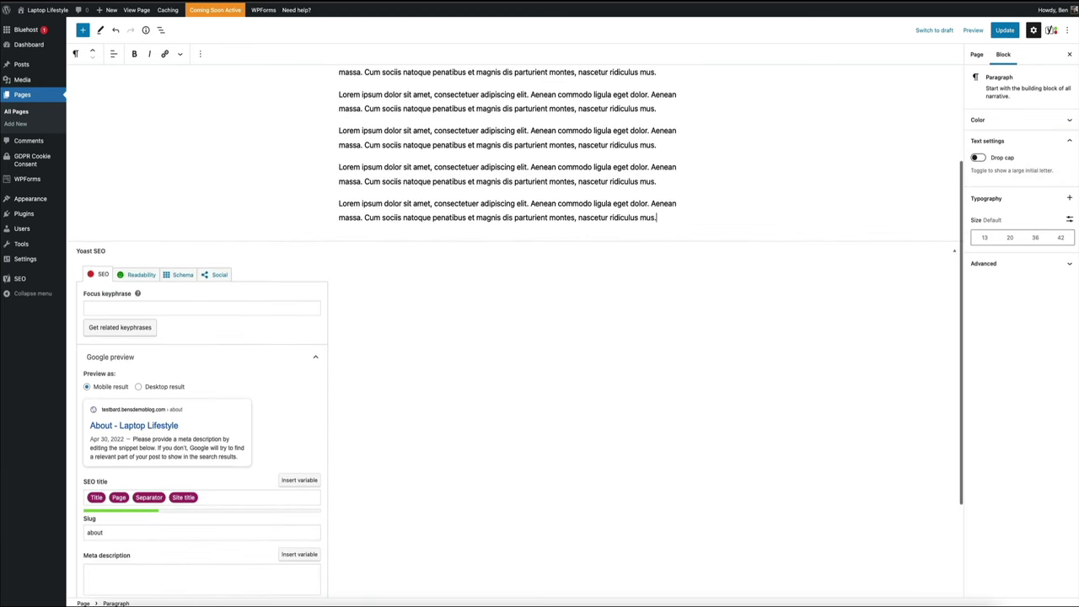
pyautogui.scroll(3, 852, 177)
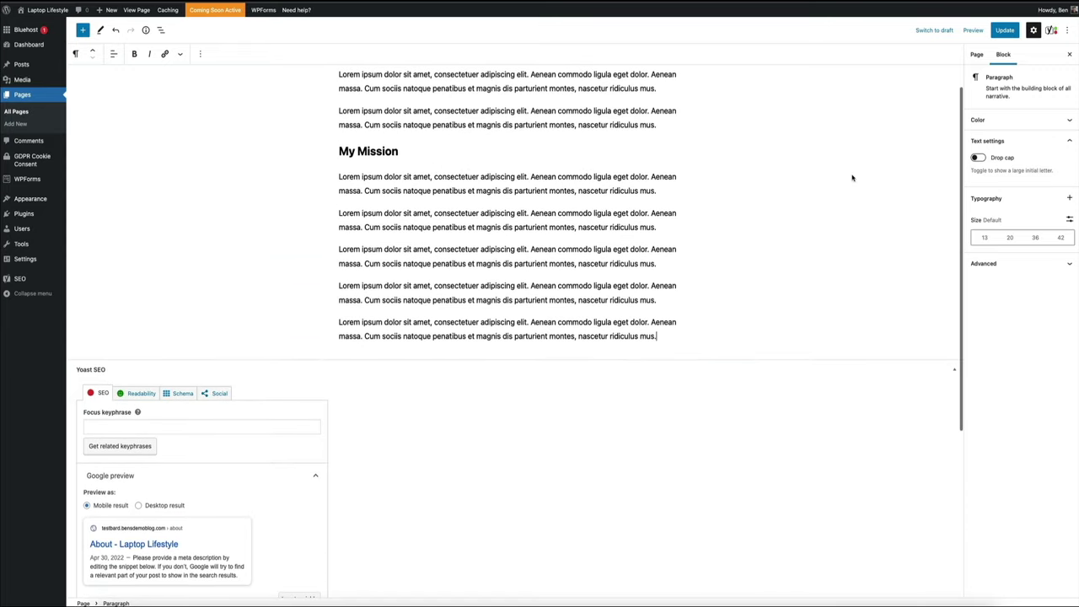
pyautogui.press('Return')
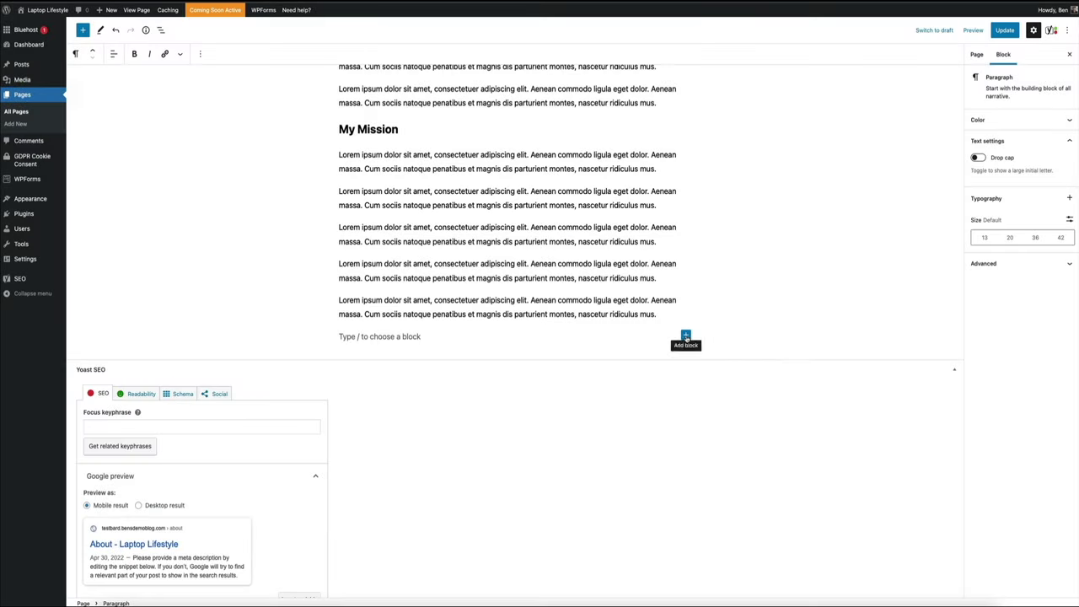
# - Add a heading block reading 'My Vision' after the My Mission paragraphs
pyautogui.click(685, 336)
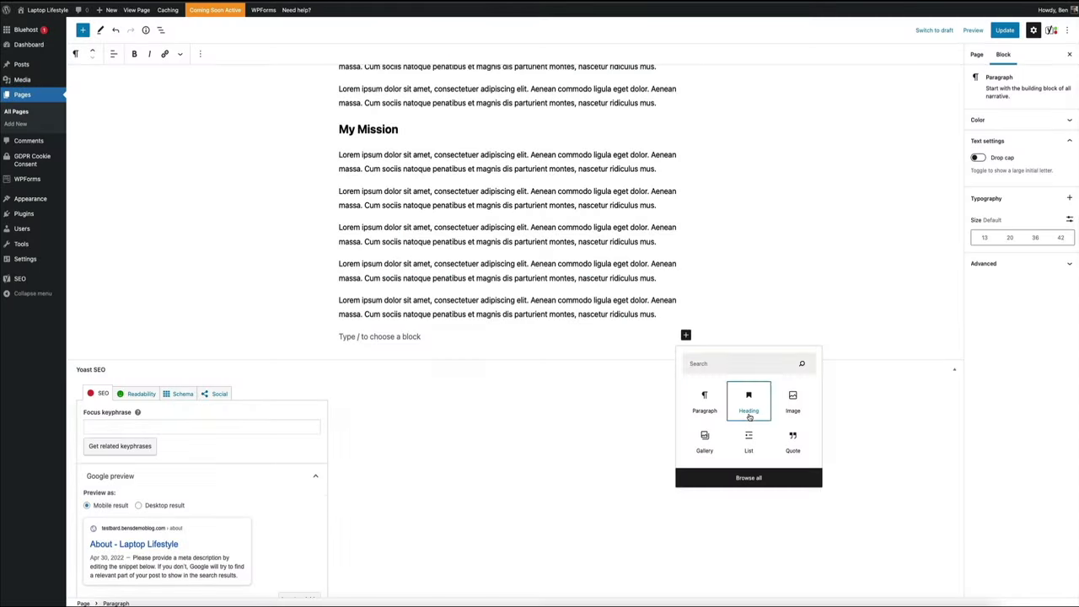
pyautogui.click(749, 416)
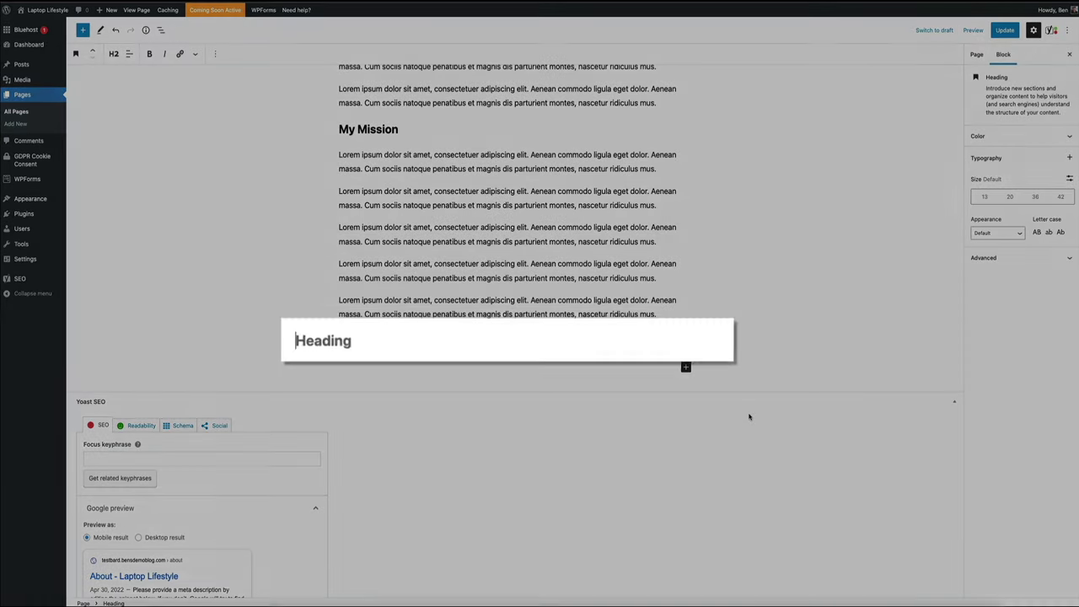
pyautogui.write('My Vi')
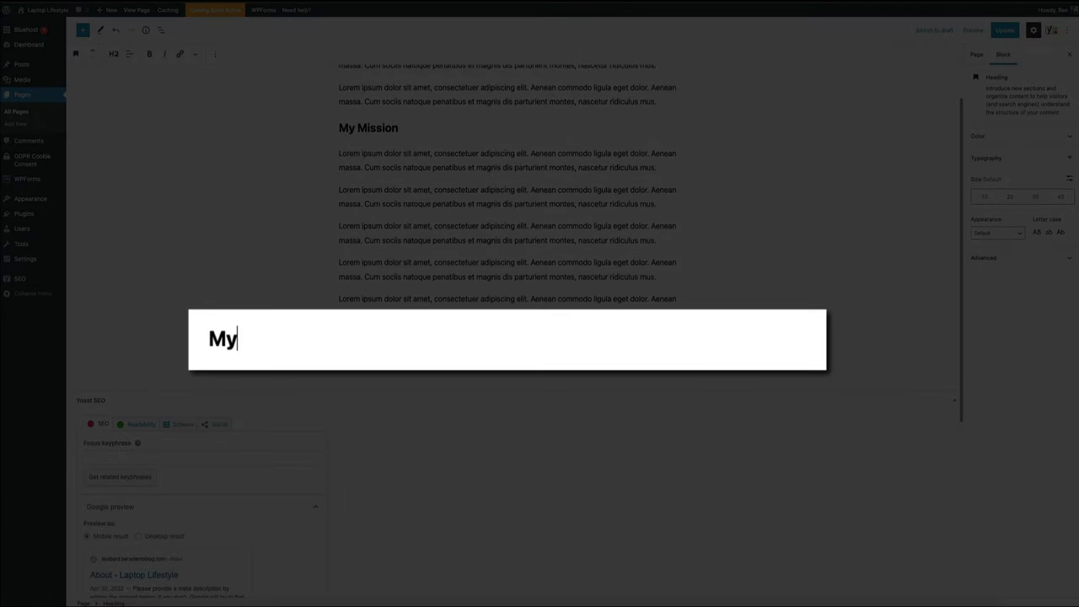
pyautogui.write('sion')
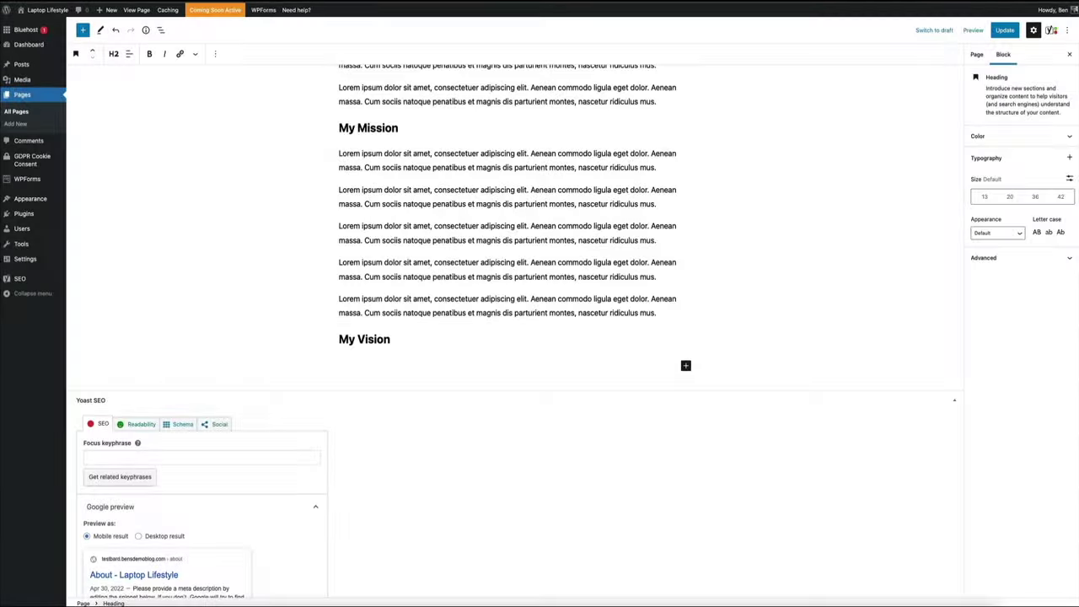
# - Paste Lorem ipsum paragraphs under My Vision so the section holds five
pyautogui.press('Return')
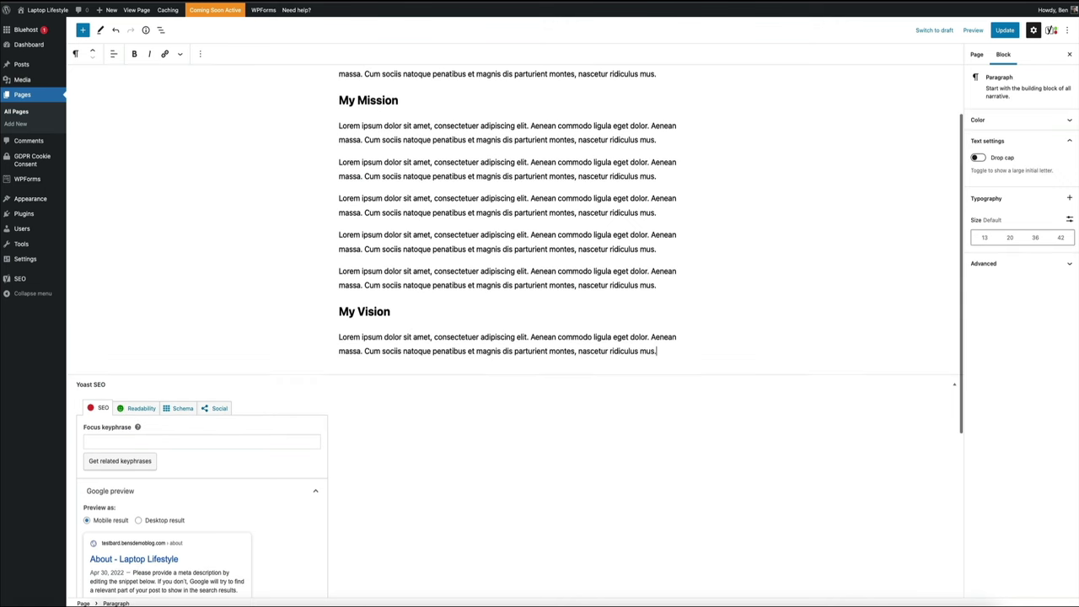
pyautogui.write('Lorem ipsum dolor sit amet, consectetuer adipiscing elit. Aenean commodo ligula eget dolor. Aenean massa. Cum sociis natoque penatibus et magnis dis parturient montes, nascetur ridiculus mus.')
pyautogui.press('Return')
pyautogui.write('Lorem ipsum dolor sit amet, consectetuer adipiscing elit. Aenean commodo ligula eget dolor. Aenean massa. Cum sociis natoque penatibus et magnis dis parturient montes, nascetur ridiculus mus.')
pyautogui.press('Return')
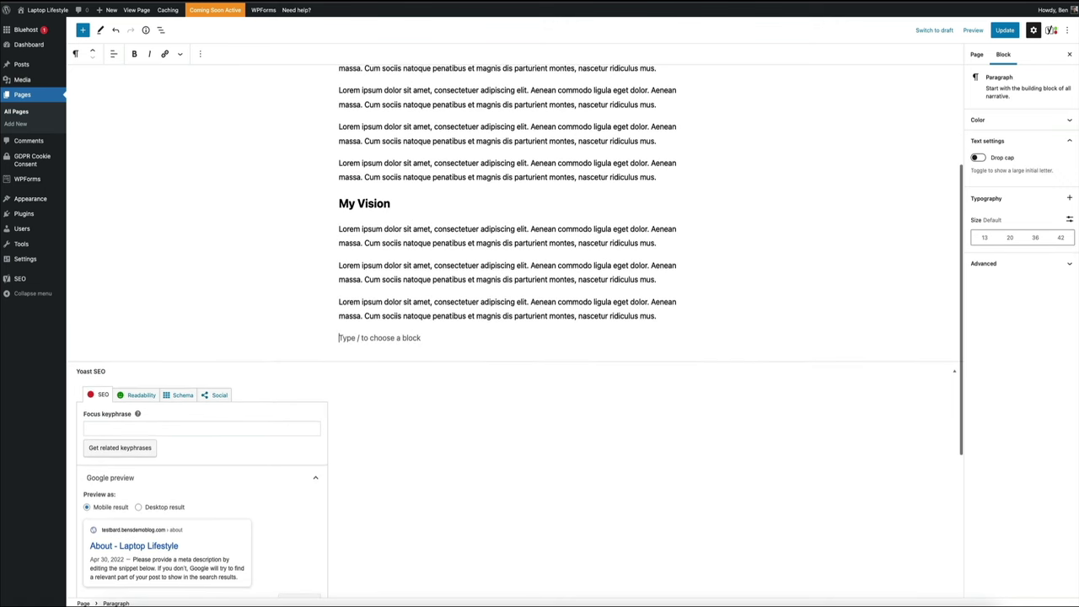
pyautogui.hotkey('ctrl', 'v')
pyautogui.press('Return')
pyautogui.hotkey('ctrl', 'v')
pyautogui.press('Return')
pyautogui.write('Lorem ipsum dolor sit amet, consectetuer adipiscing elit. Aenean commodo ligula eget dolor. Aenean massa. Cum sociis natoque penatibus et magnis dis parturient montes, nascetur ridiculus mus.')
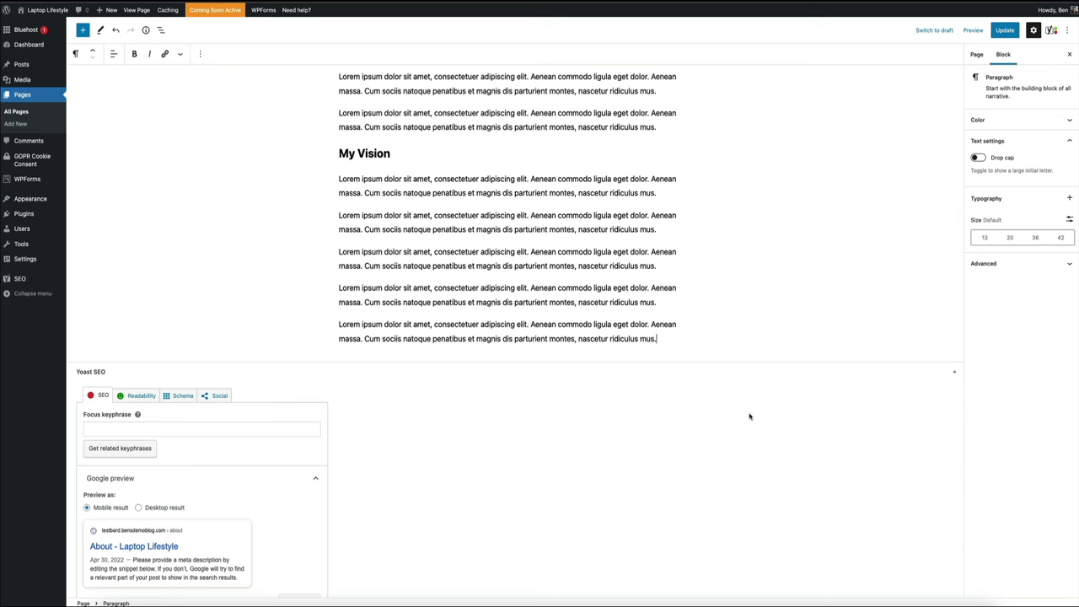
pyautogui.scroll(1, 805, 315)
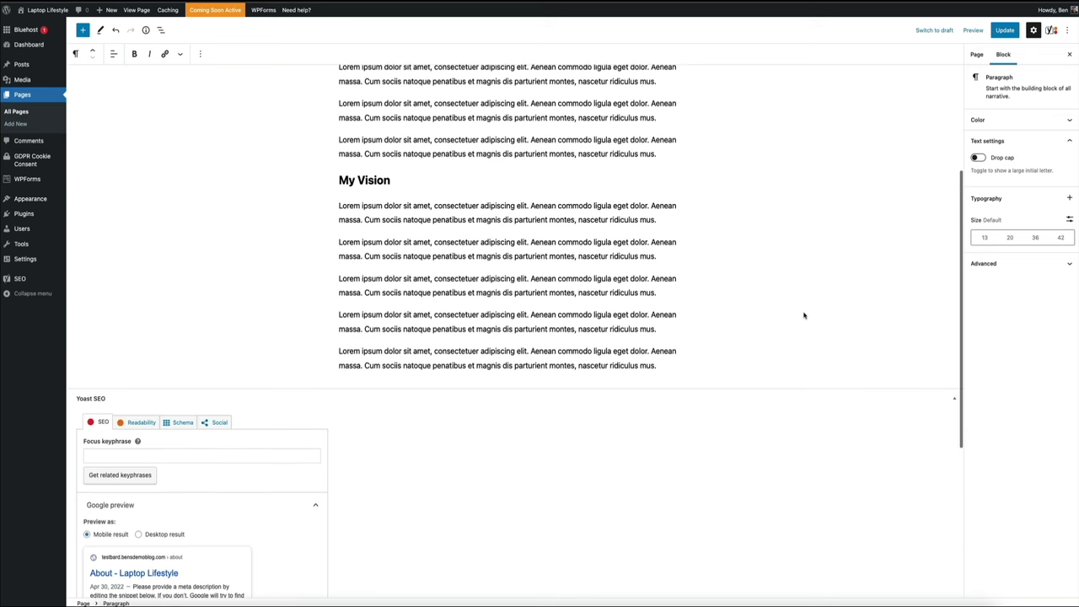
# - Scroll up through the editor to review the About page text
pyautogui.scroll(3, 804, 316)
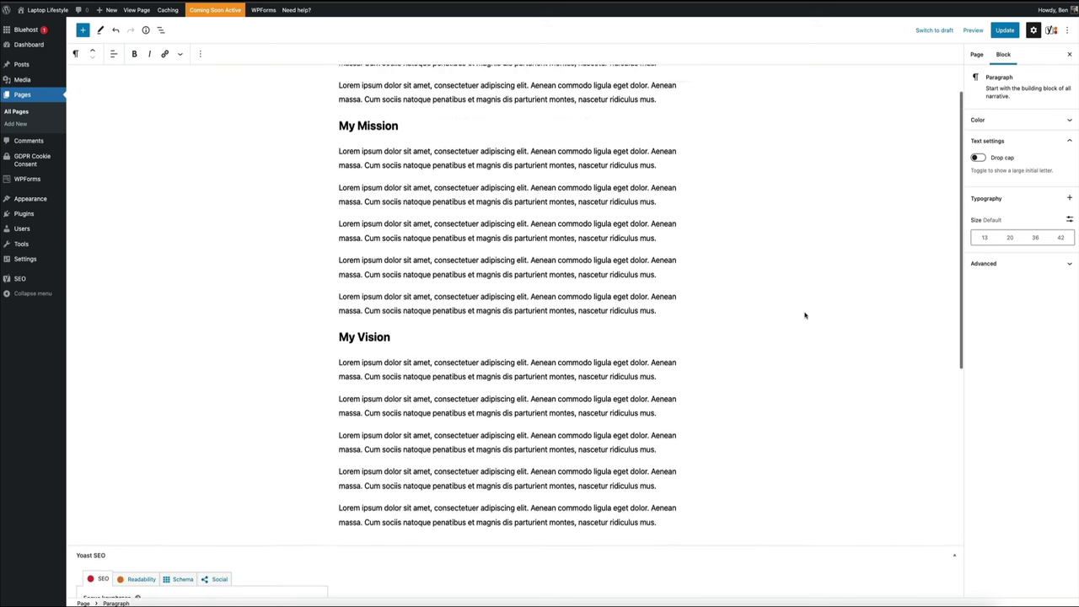
pyautogui.scroll(2, 804, 315)
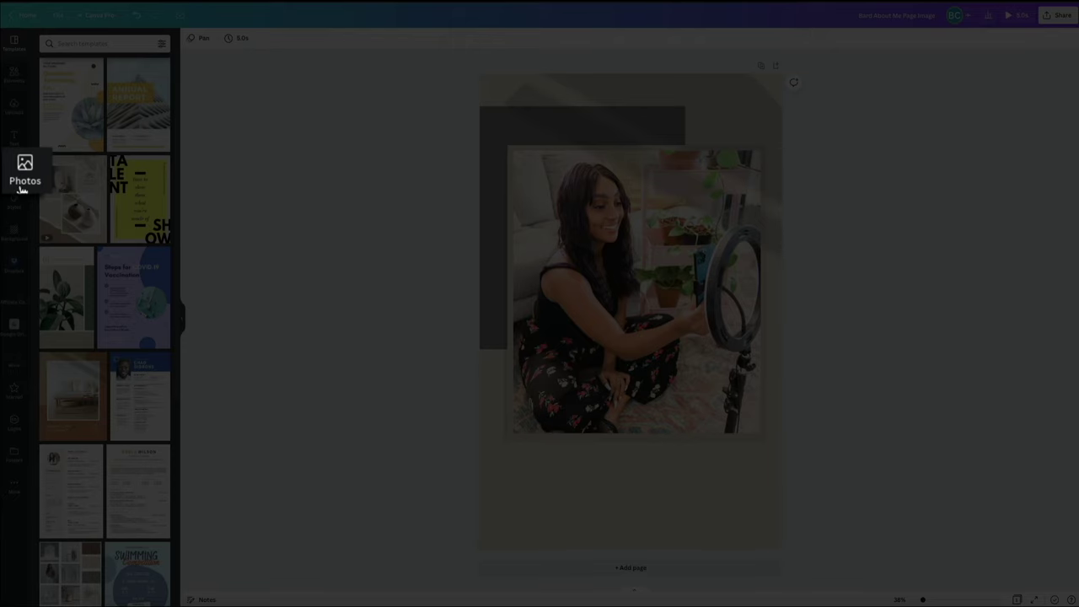
# - Replace the framed photo in the Canva design with a Trending stock photo
pyautogui.click(16, 179)
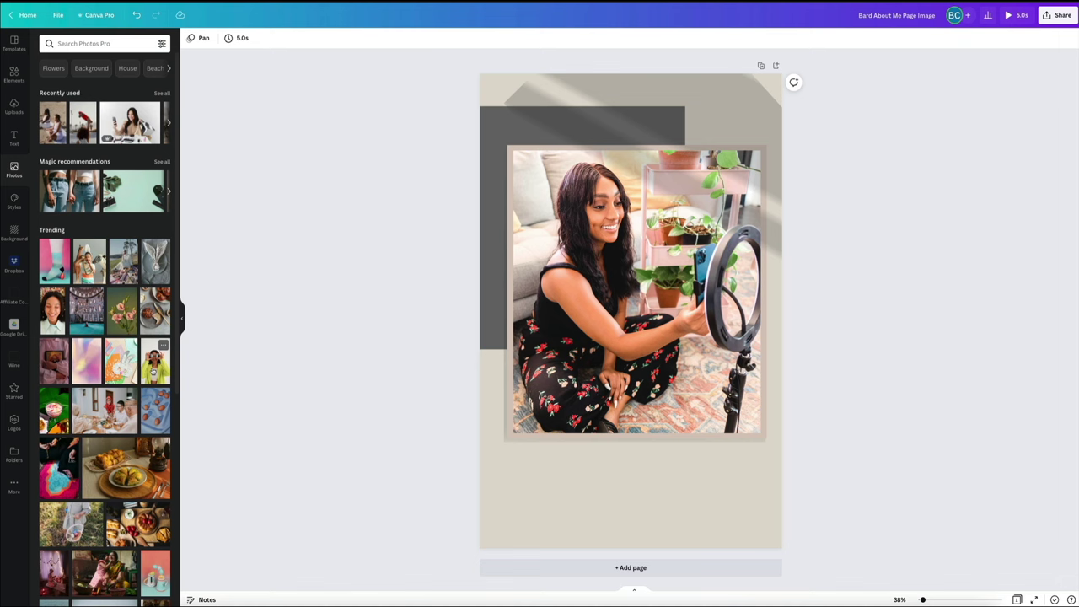
pyautogui.moveTo(154, 371); pyautogui.dragTo(537, 250)
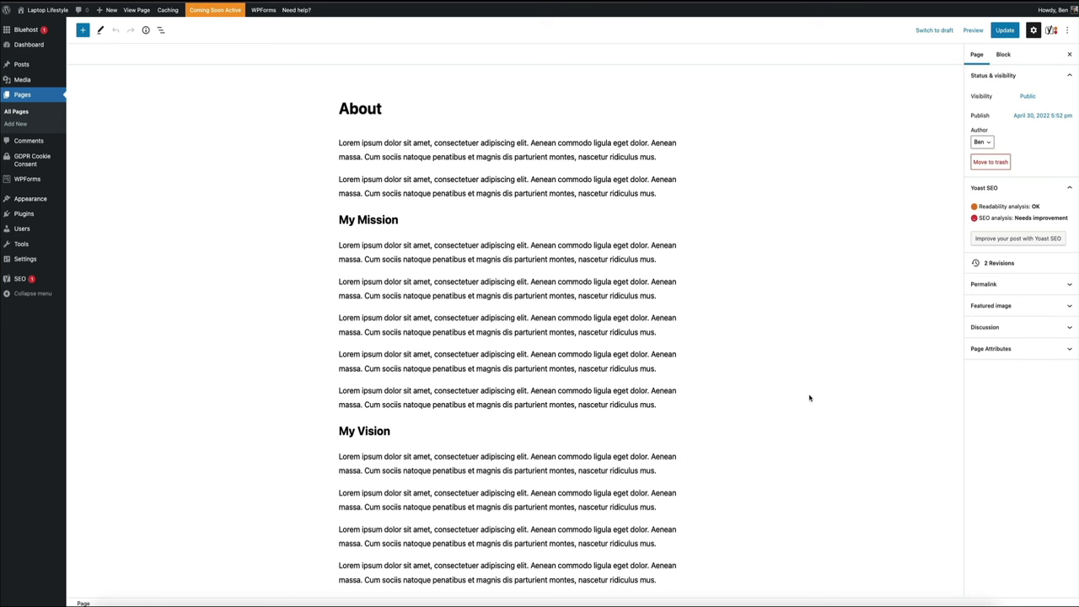
# - Add an image block below My Mission and upload the About Me page image file
pyautogui.click(402, 220)
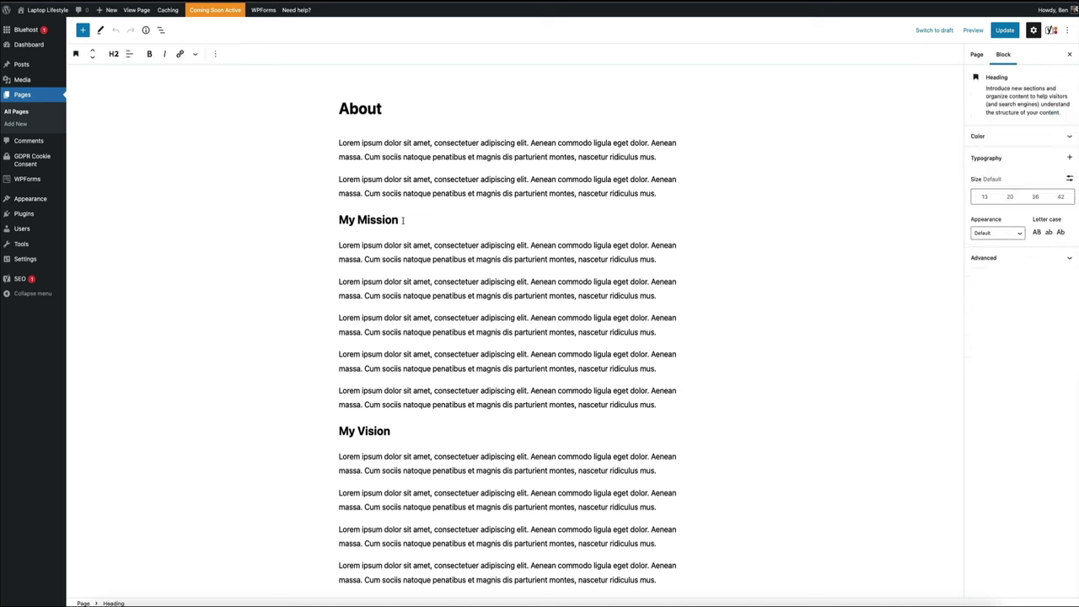
pyautogui.press('Return')
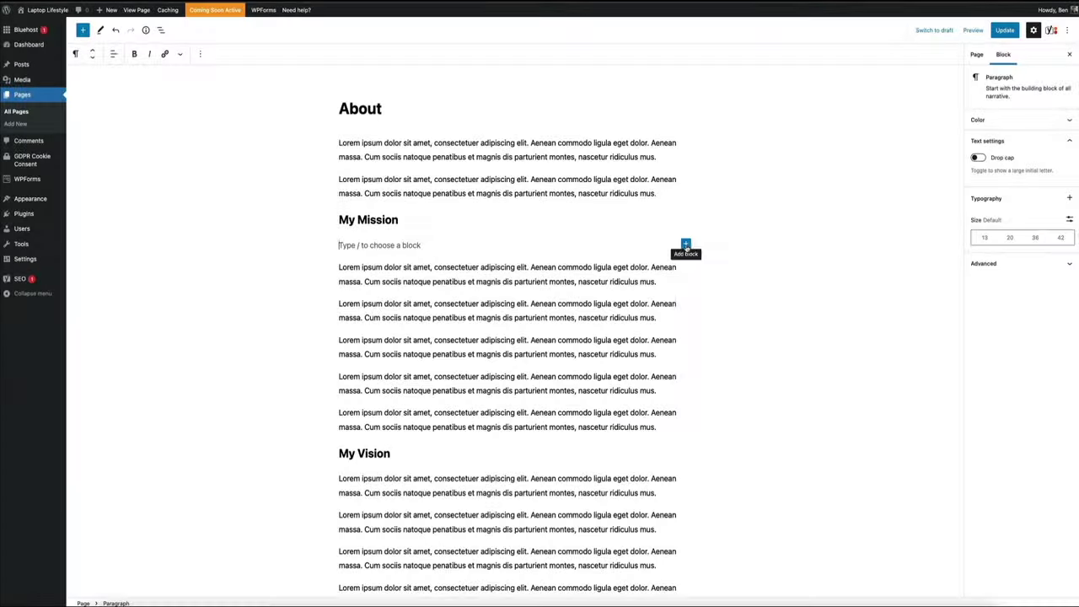
pyautogui.click(685, 245)
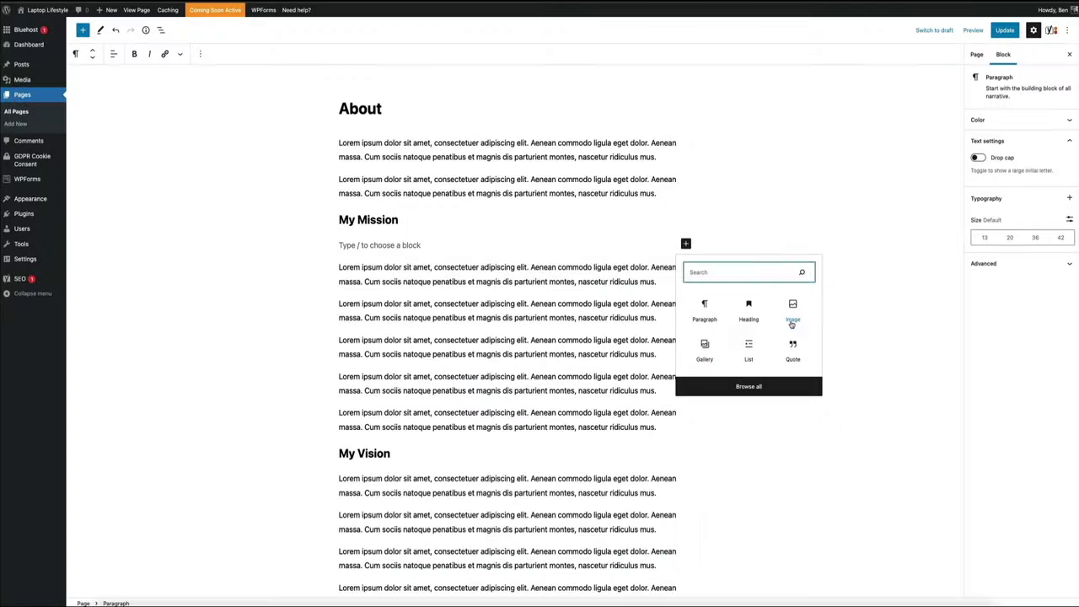
pyautogui.click(791, 322)
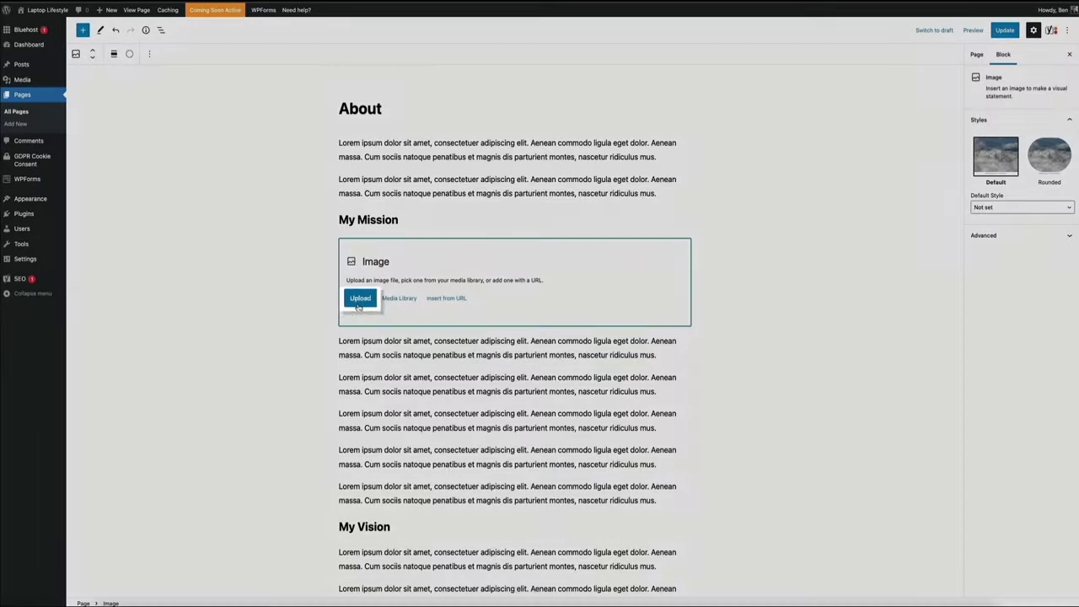
pyautogui.click(359, 300)
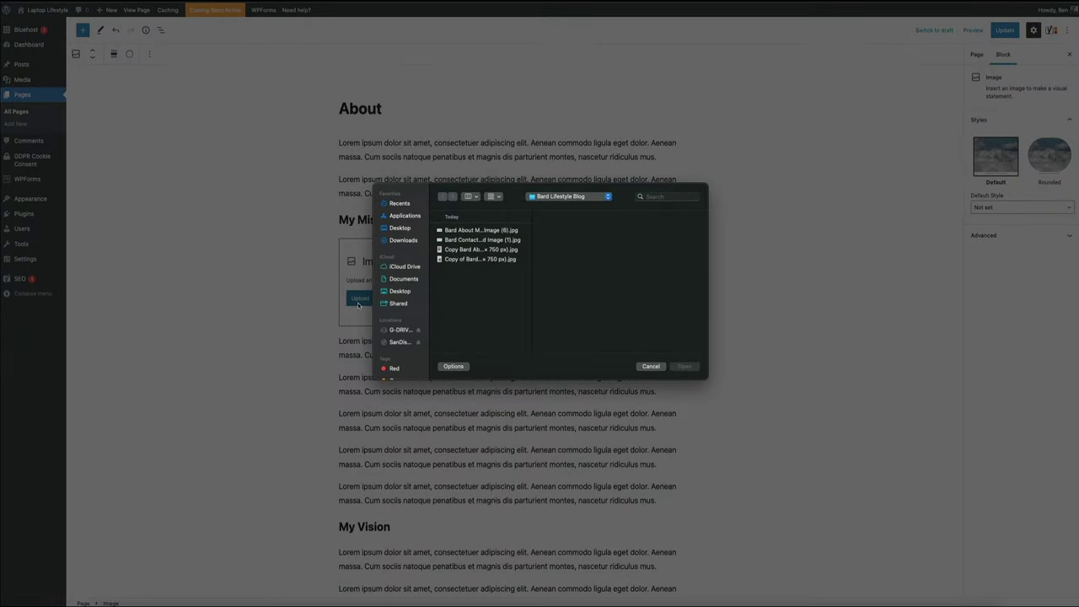
pyautogui.click(481, 249)
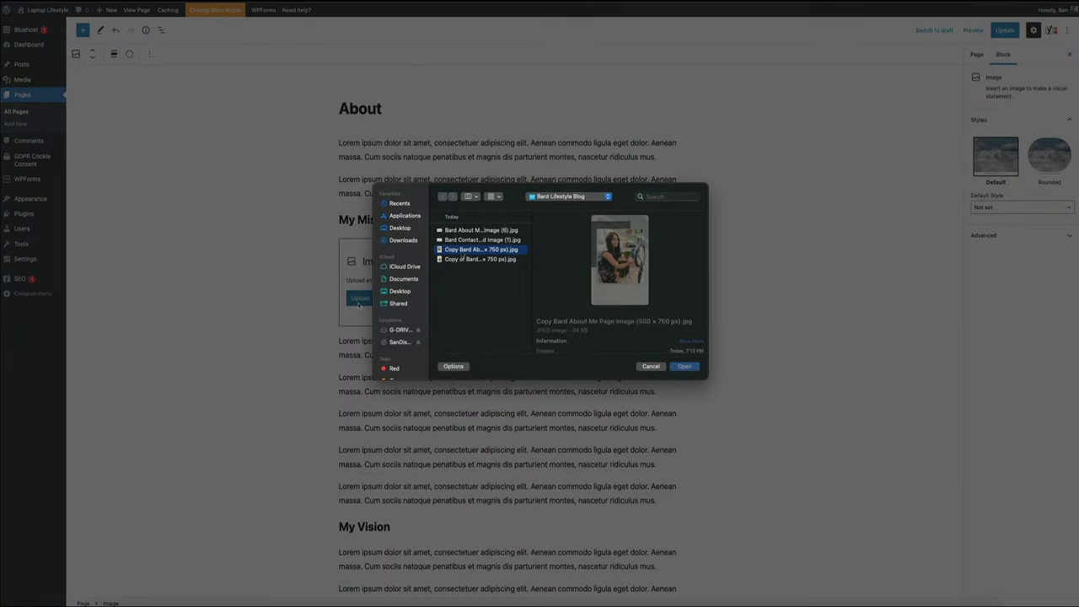
pyautogui.click(684, 366)
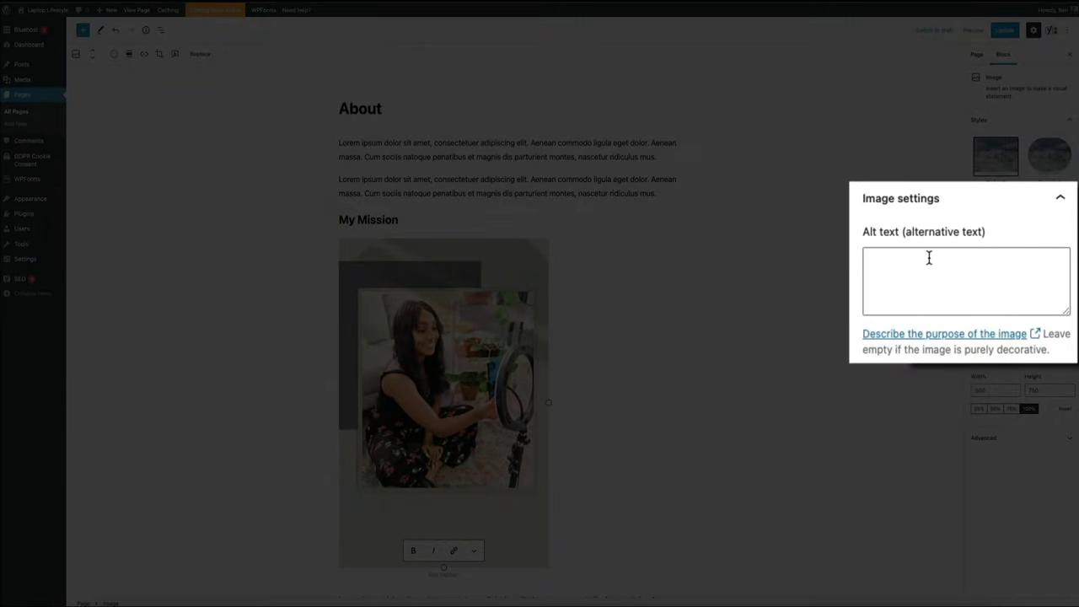
# - Give the My Mission photo alt text 'influencer recording video' and a width of 300
pyautogui.click(928, 259)
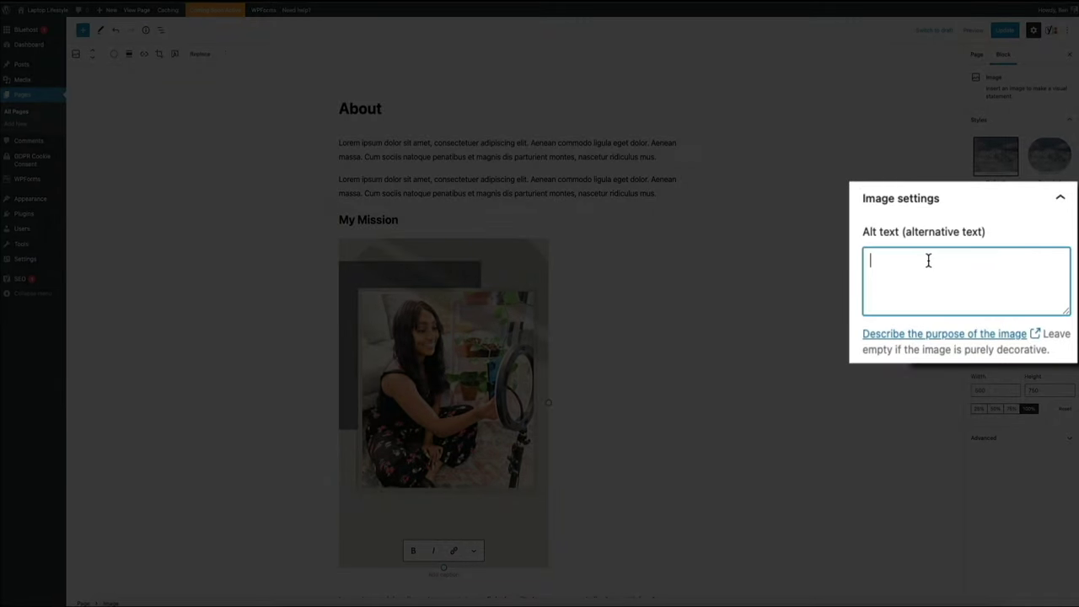
pyautogui.write('influencer recording video')
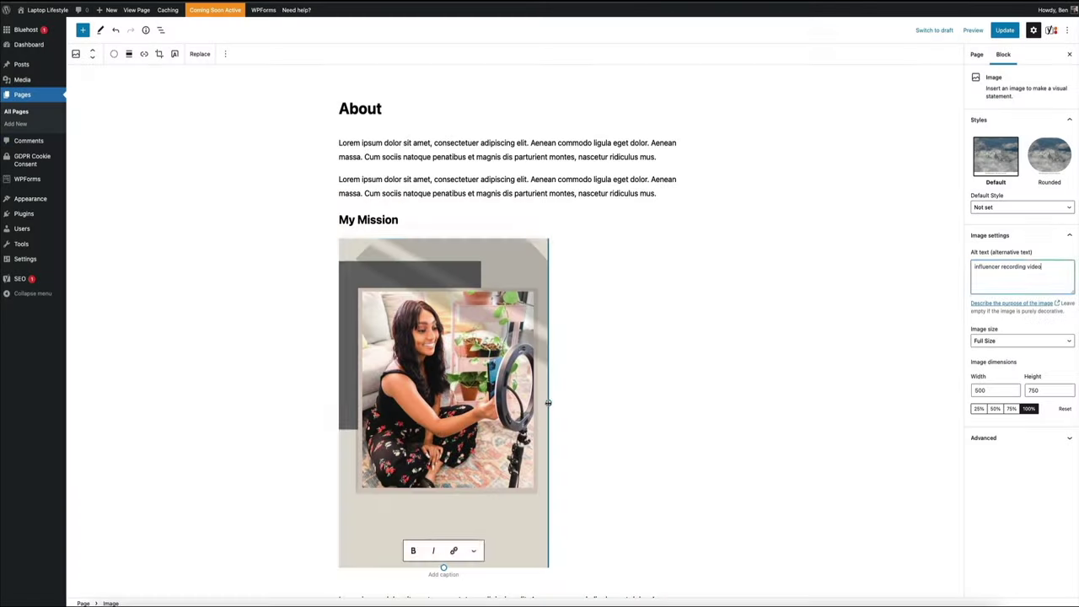
pyautogui.moveTo(548, 393); pyautogui.dragTo(521, 386)
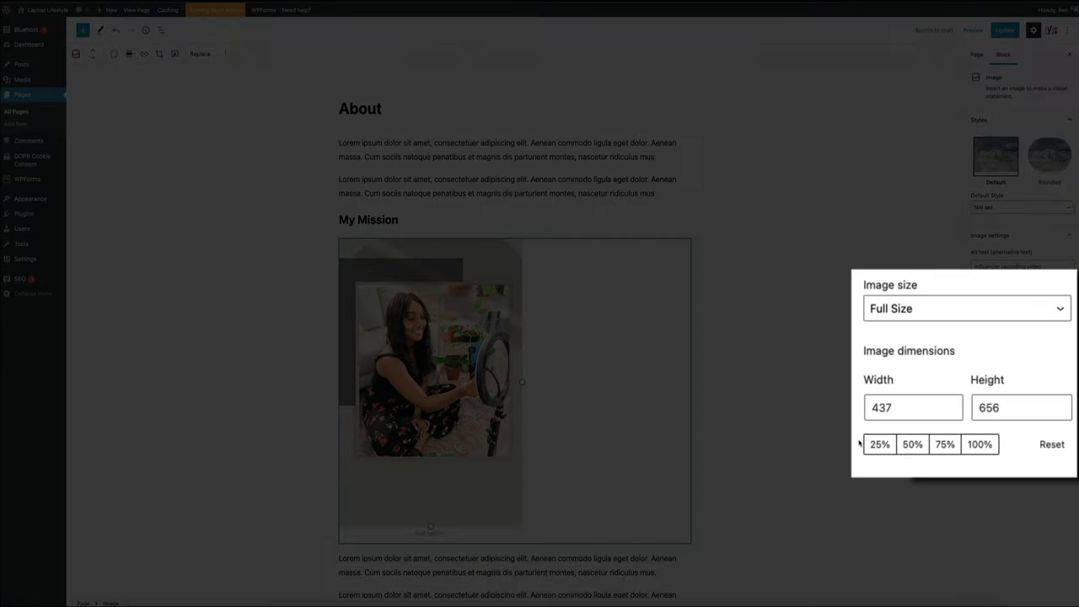
pyautogui.click(1052, 445)
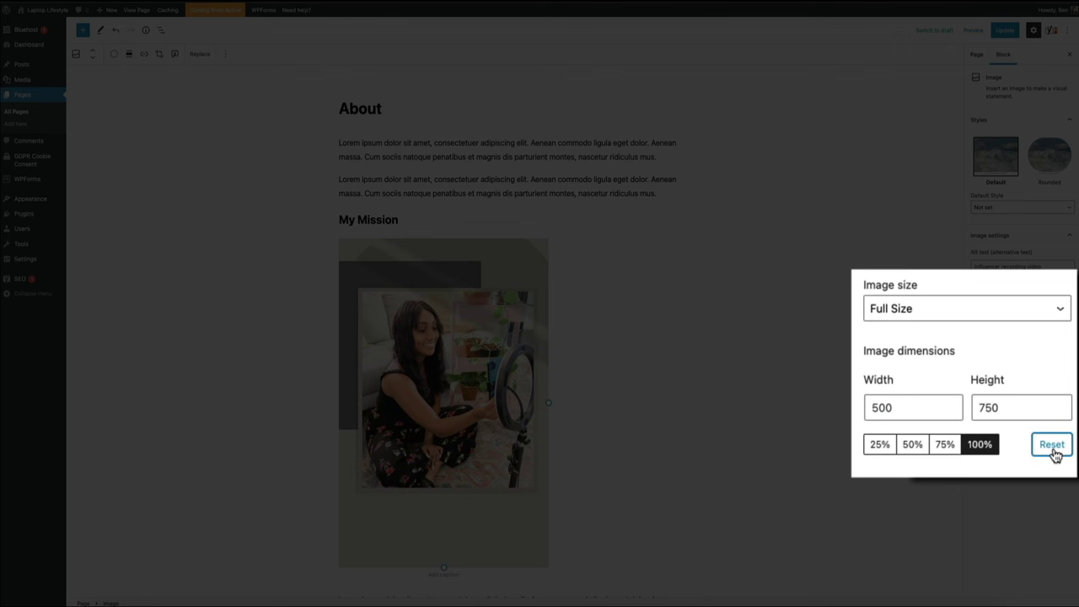
pyautogui.doubleClick(910, 409)
pyautogui.write('300')
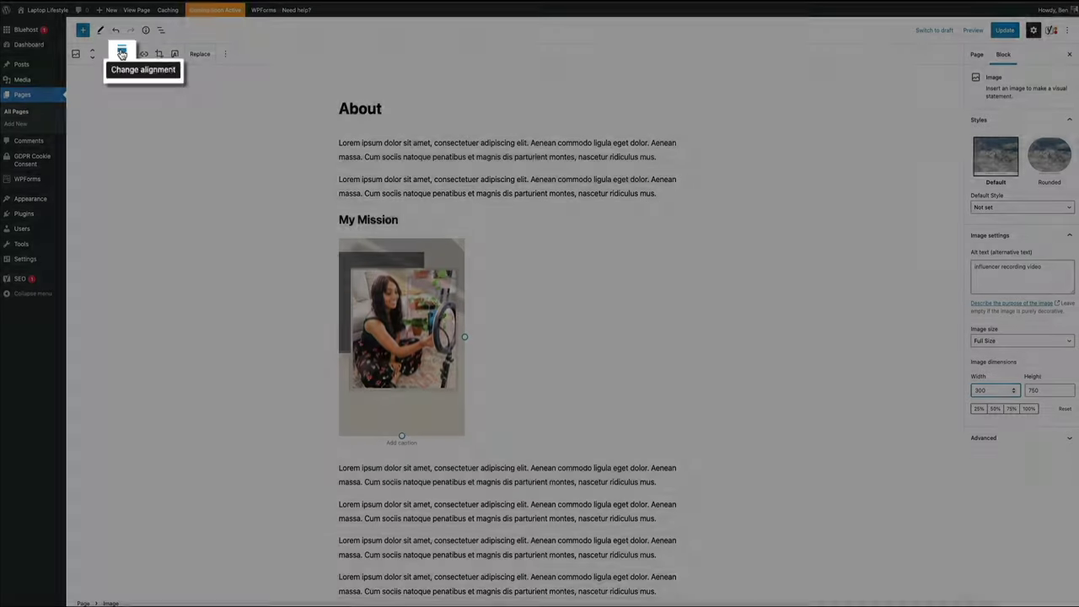
# - Set the My Mission image to Align left and deselect it to check the text wrap
pyautogui.click(129, 54)
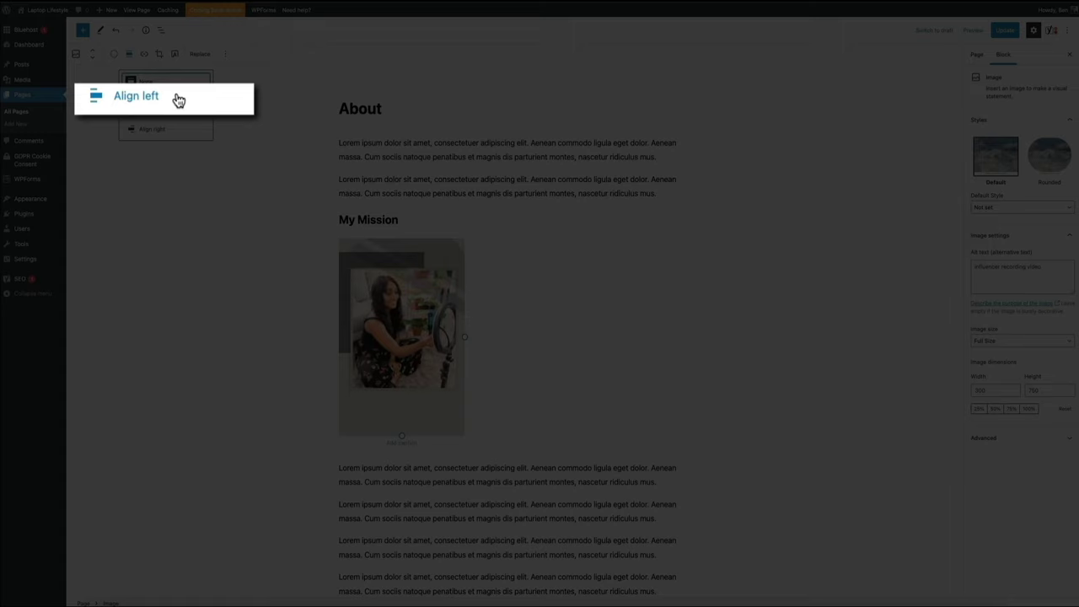
pyautogui.click(170, 99)
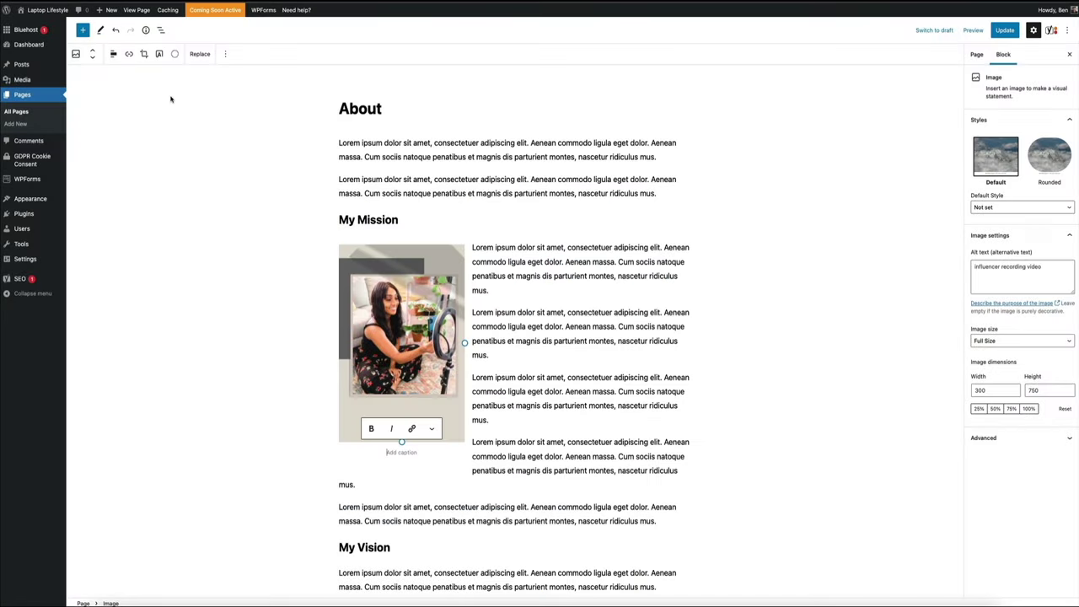
pyautogui.click(184, 313)
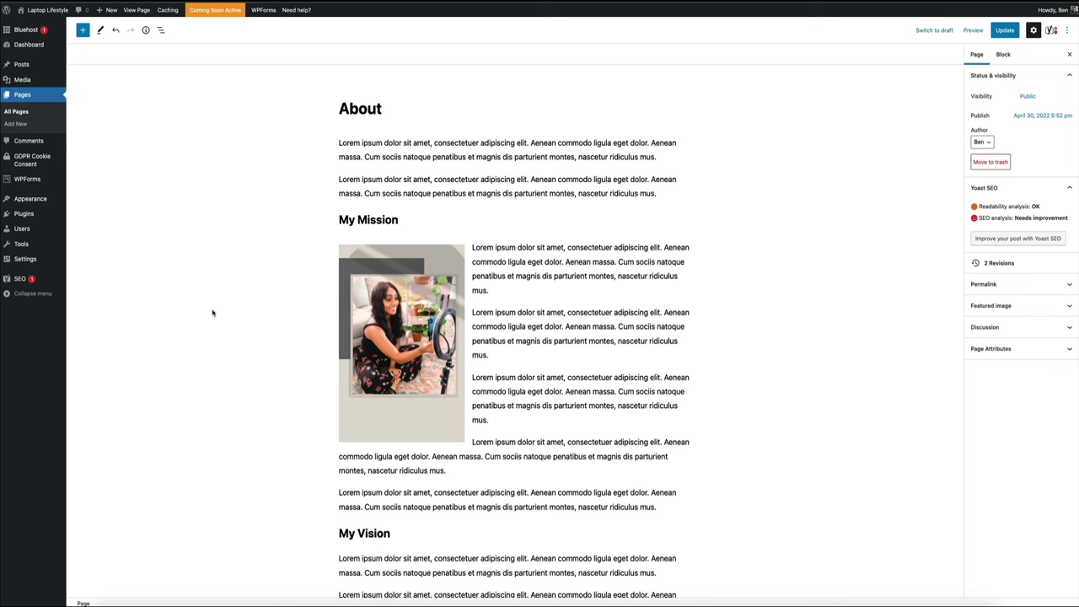
pyautogui.scroll(-3, 212, 312)
pyautogui.scroll(-1, 213, 312)
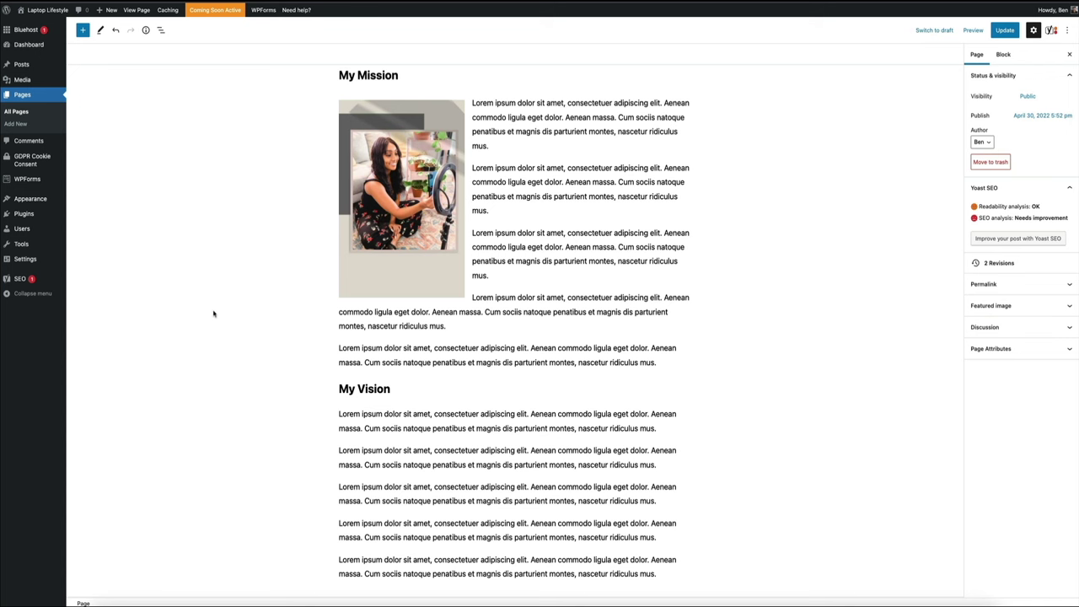
# - Add an image block below My Vision holding 'Copy of Bard About Me Page Image (500 × 750 px).jpg'
pyautogui.click(395, 389)
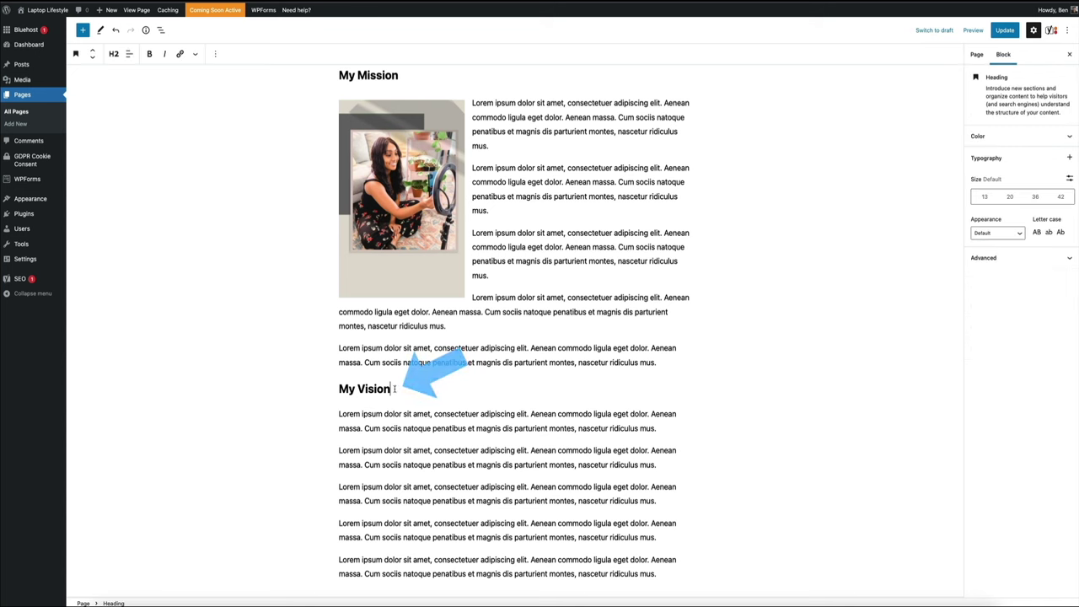
pyautogui.press('Return')
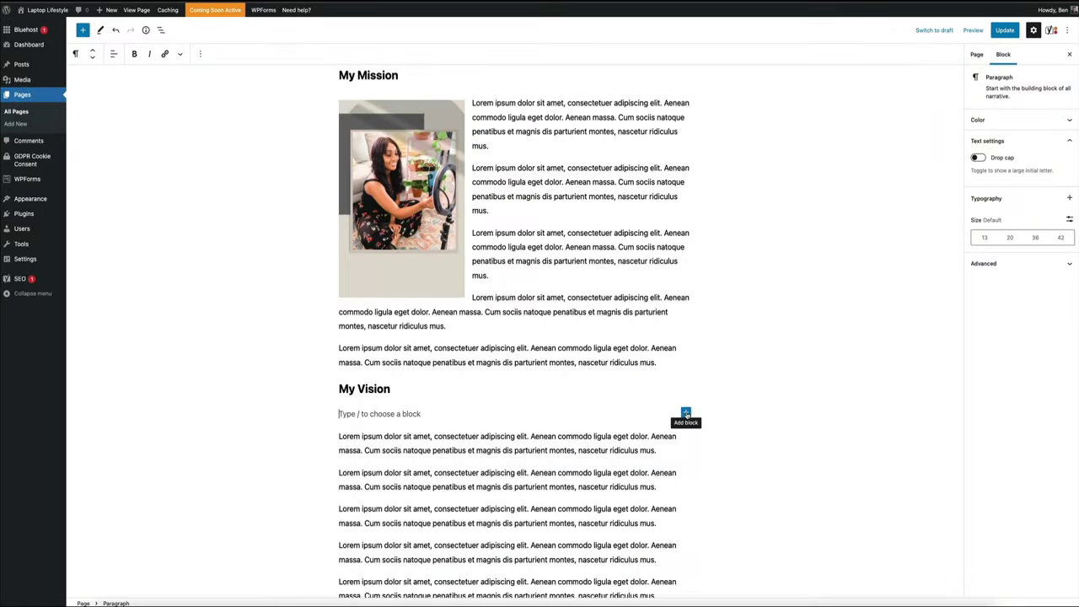
pyautogui.click(686, 412)
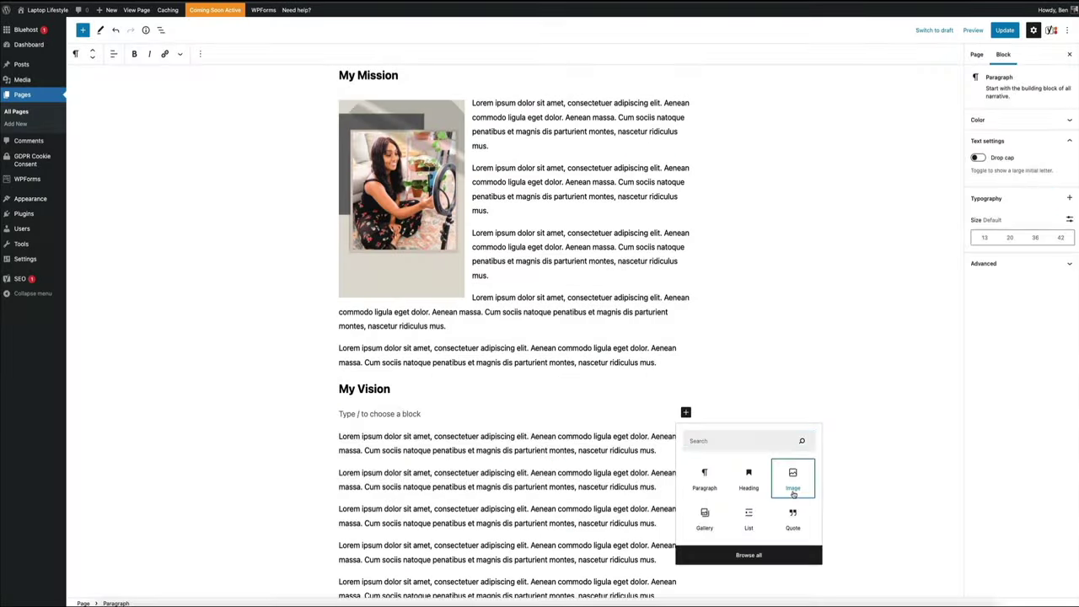
pyautogui.click(794, 481)
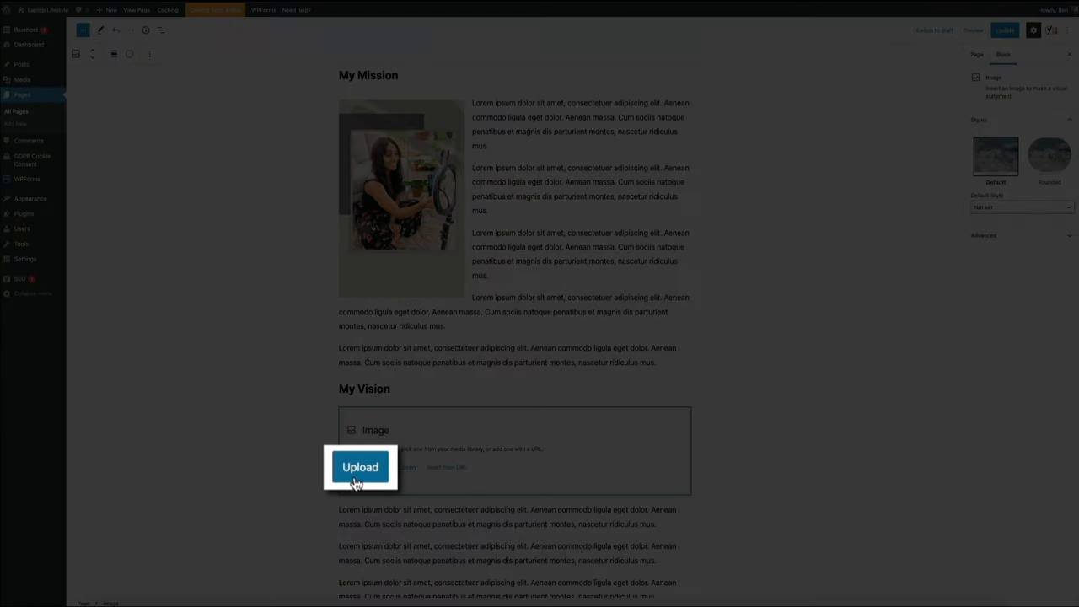
pyautogui.click(353, 478)
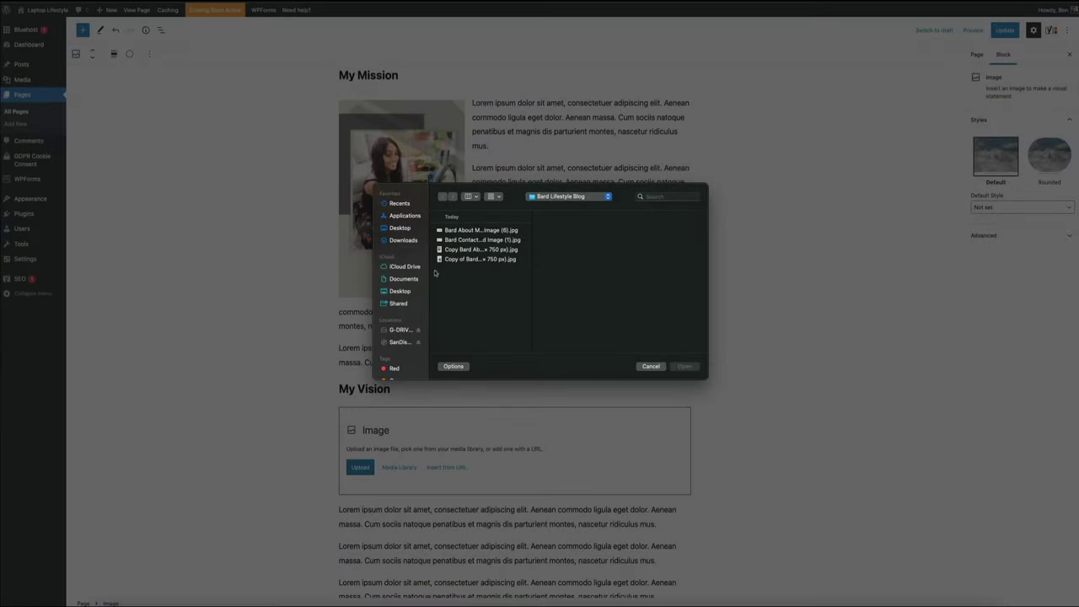
pyautogui.click(462, 260)
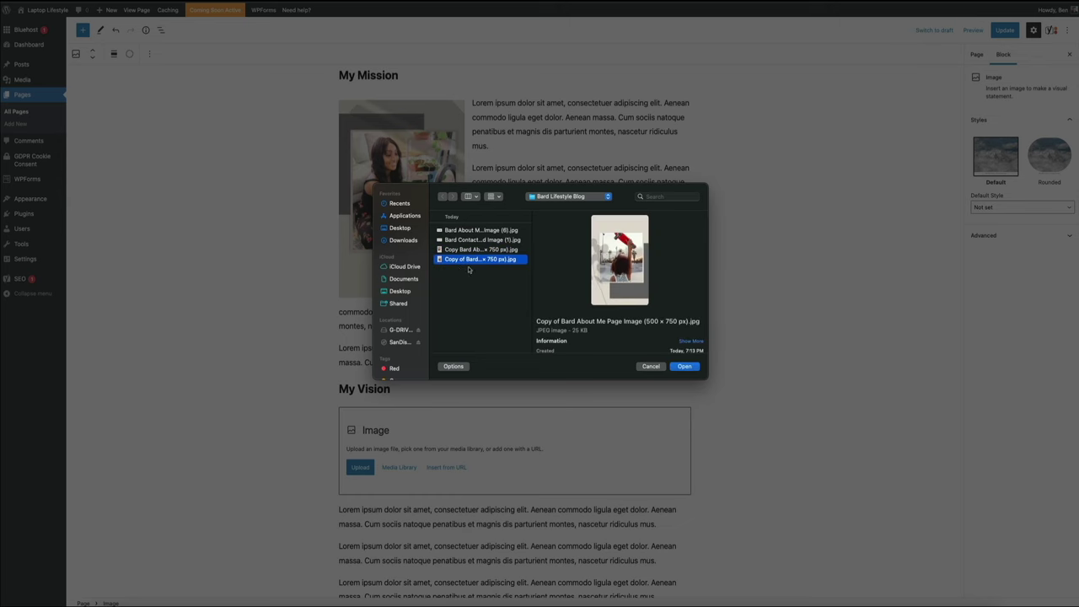
pyautogui.click(685, 366)
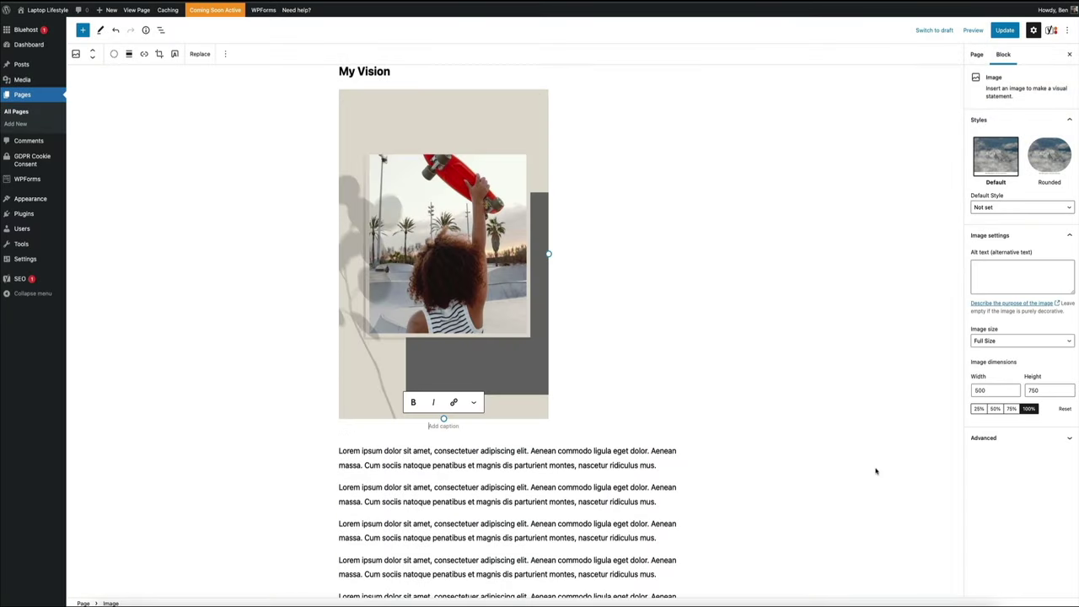
# - Give the My Vision photo alt text 'girl holding up skateboard' and a width of 300
pyautogui.click(995, 268)
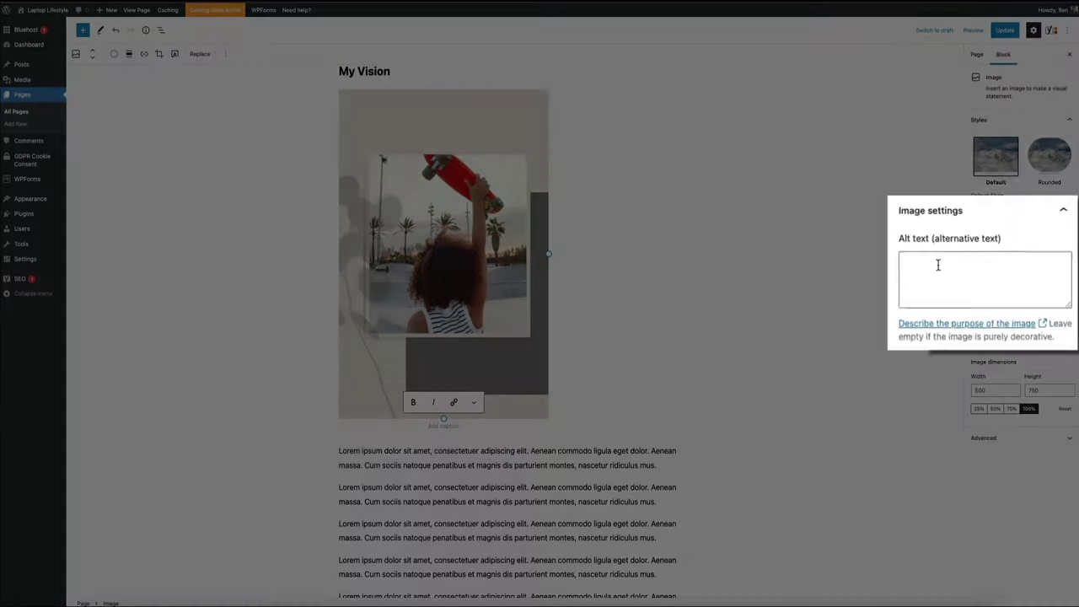
pyautogui.write('girl ho')
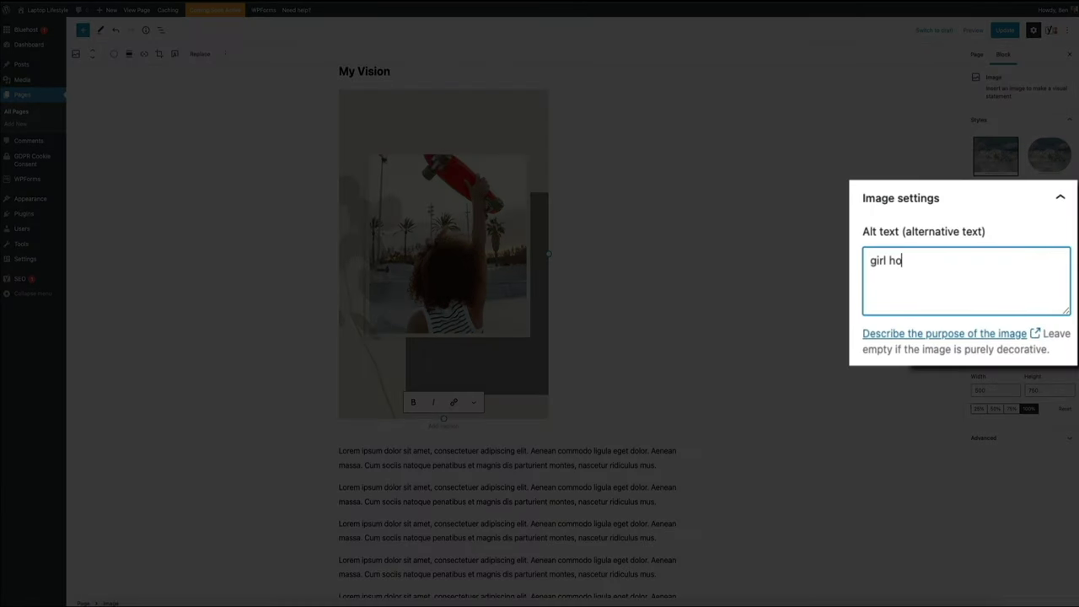
pyautogui.write('lding up skate')
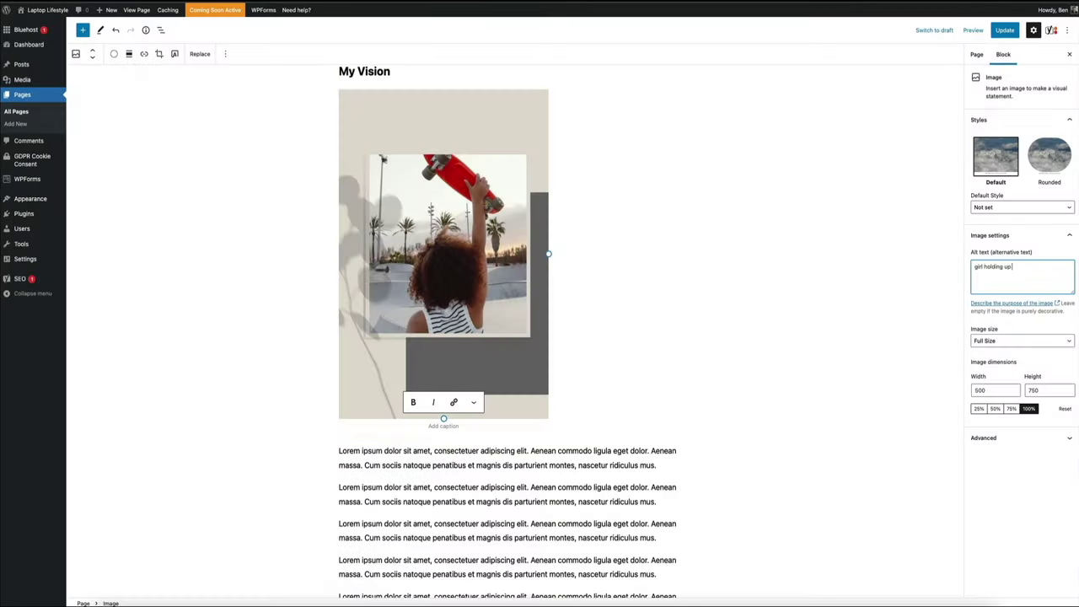
pyautogui.write('board')
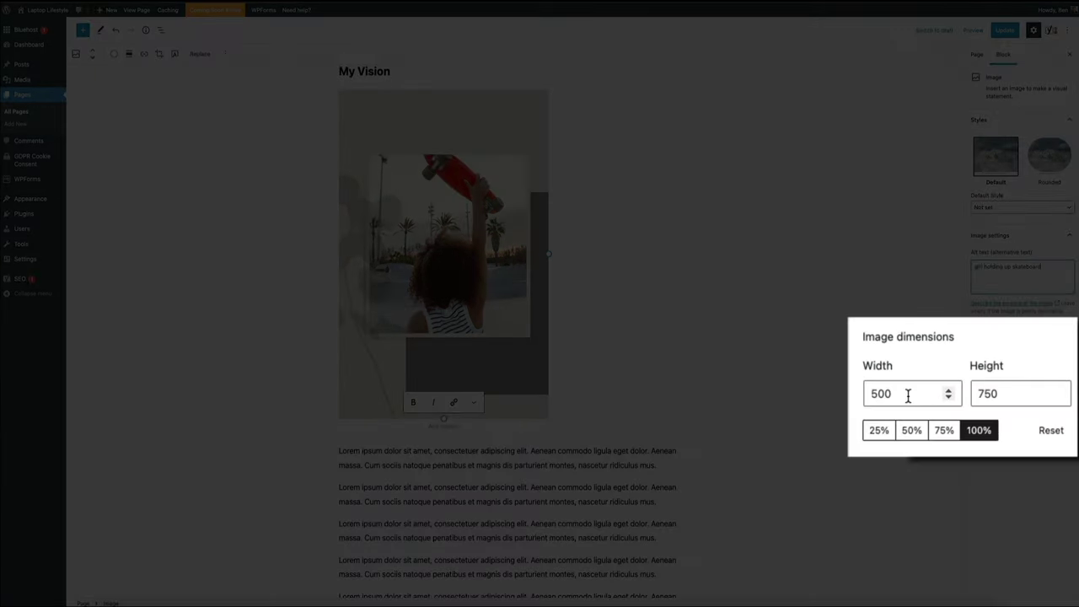
pyautogui.doubleClick(902, 396)
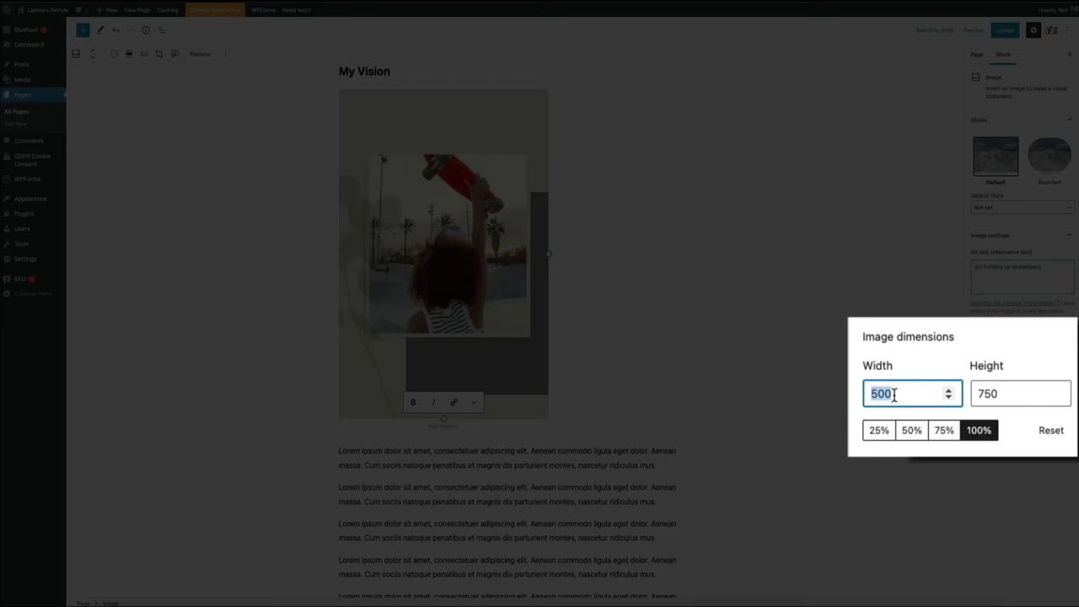
pyautogui.write('300')
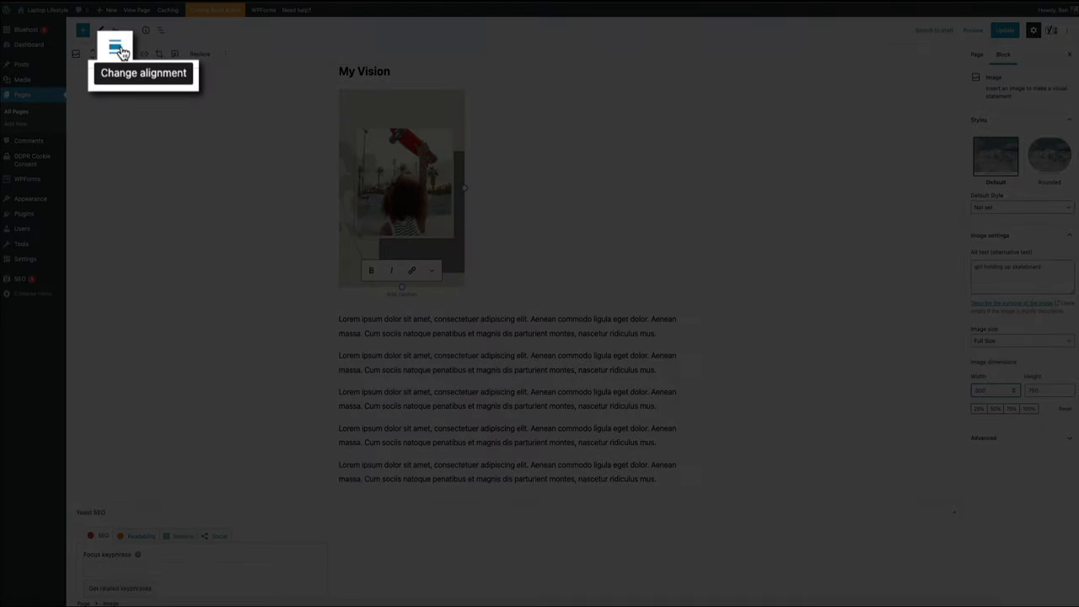
# - Align the My Vision photo right so the paragraphs wrap to its left
pyautogui.click(118, 52)
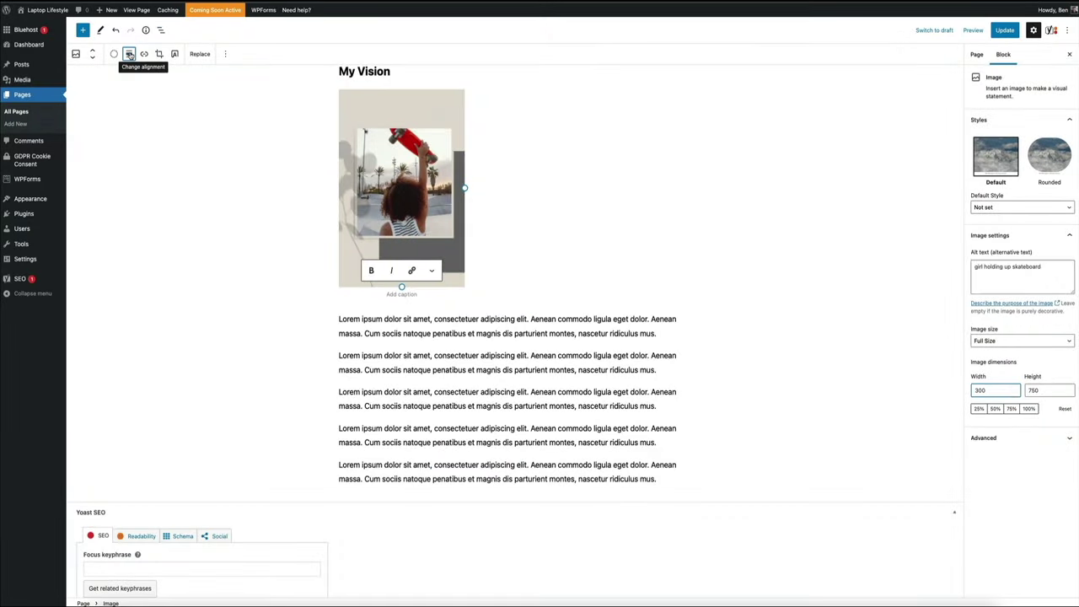
pyautogui.click(116, 53)
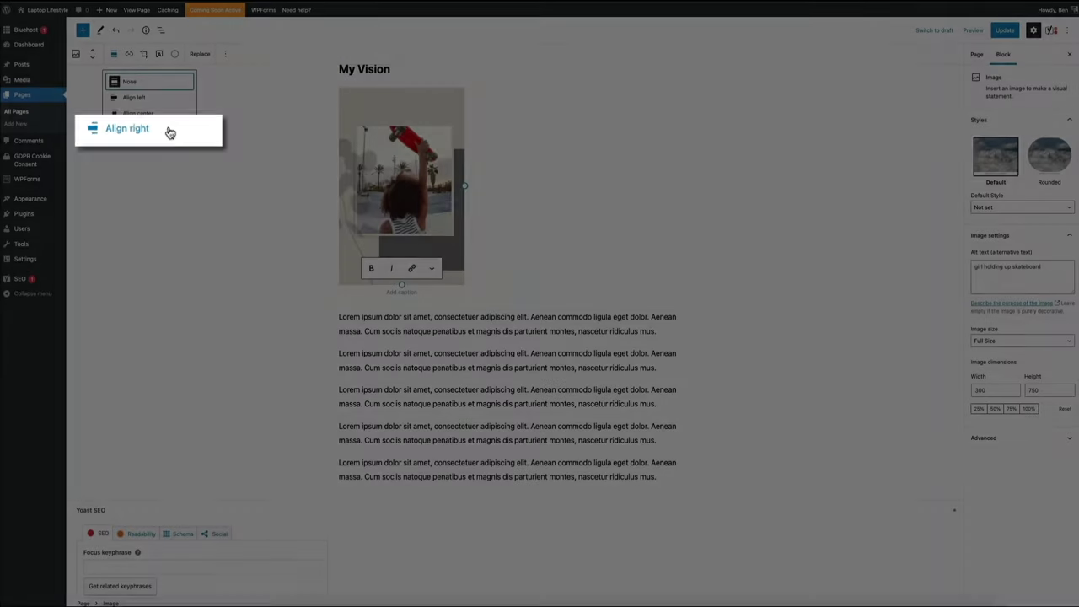
pyautogui.click(165, 130)
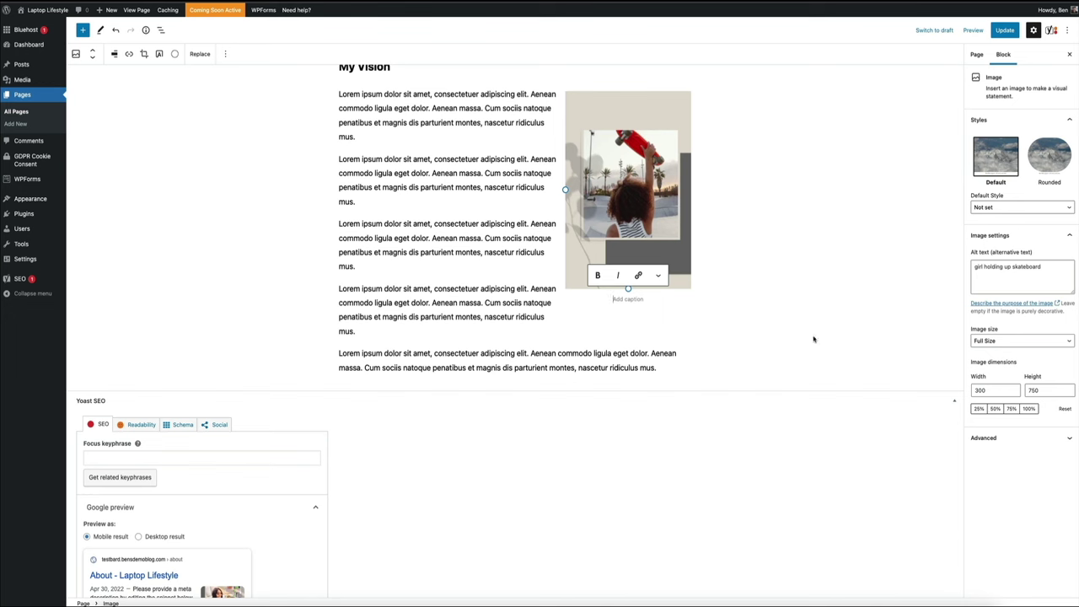
pyautogui.click(850, 310)
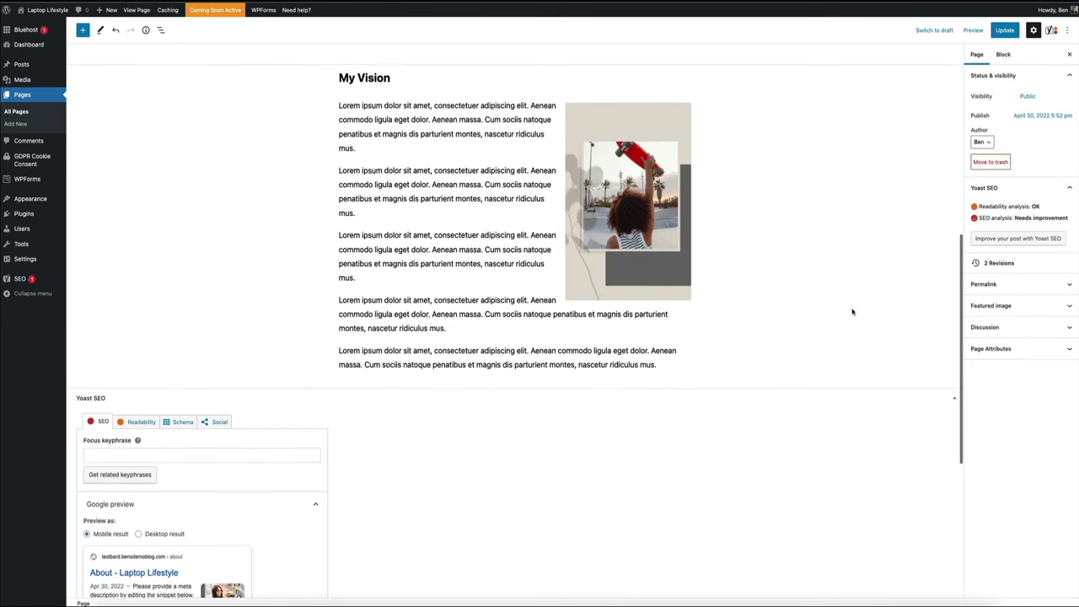
pyautogui.scroll(1, 851, 312)
pyautogui.scroll(5, 852, 312)
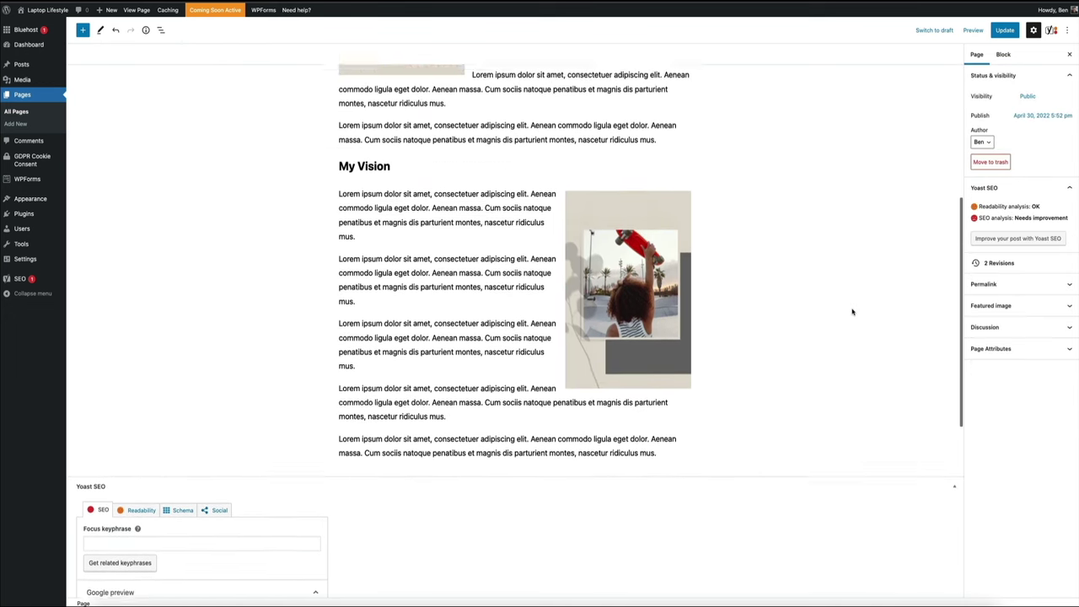
pyautogui.scroll(5, 852, 312)
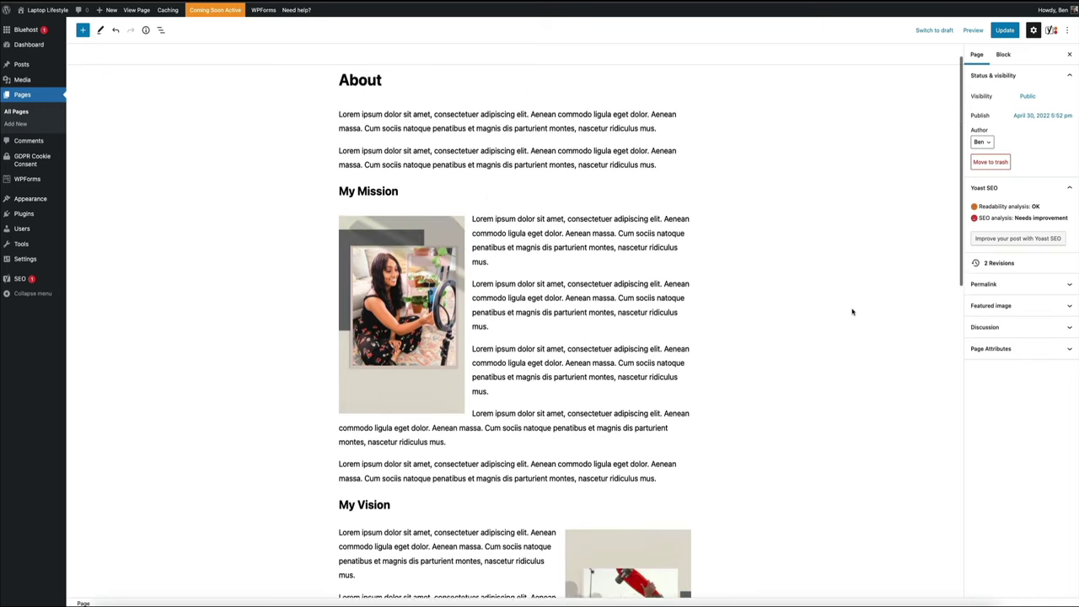
pyautogui.scroll(-5, 852, 312)
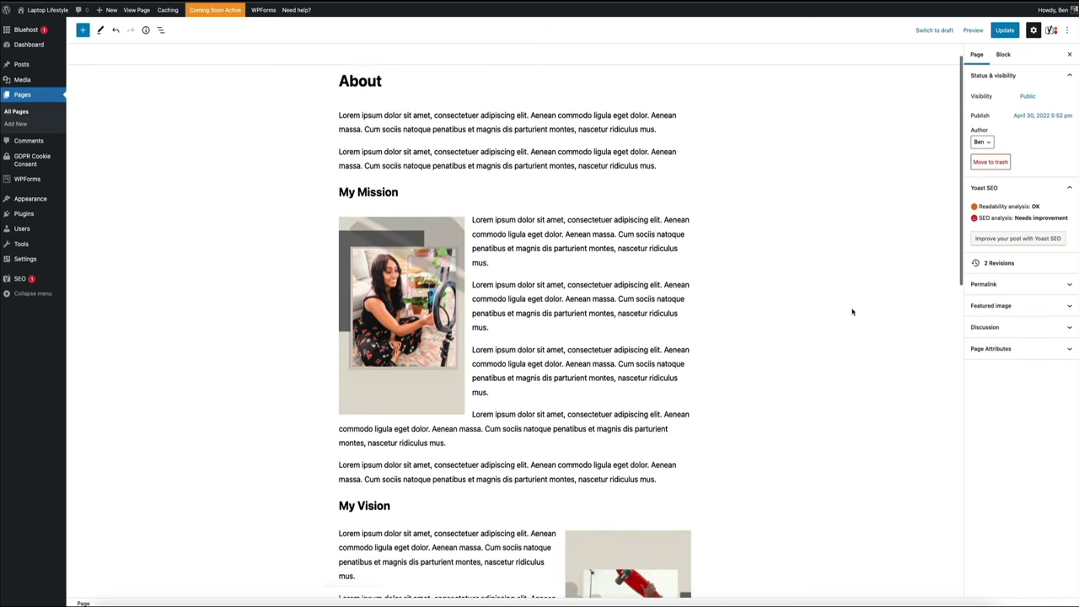
pyautogui.scroll(-3, 852, 312)
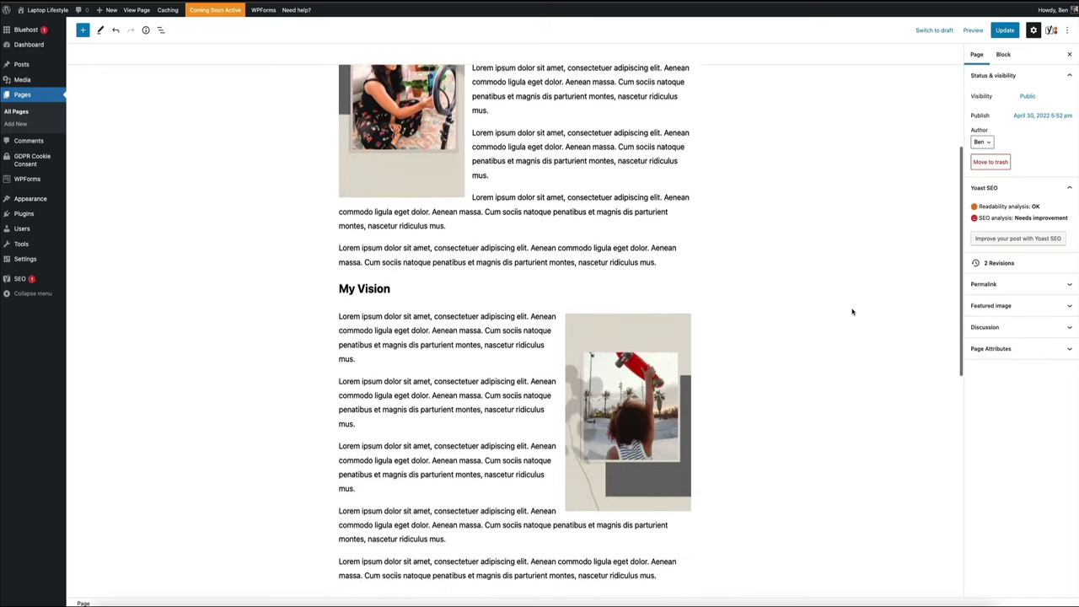
pyautogui.scroll(-1, 852, 312)
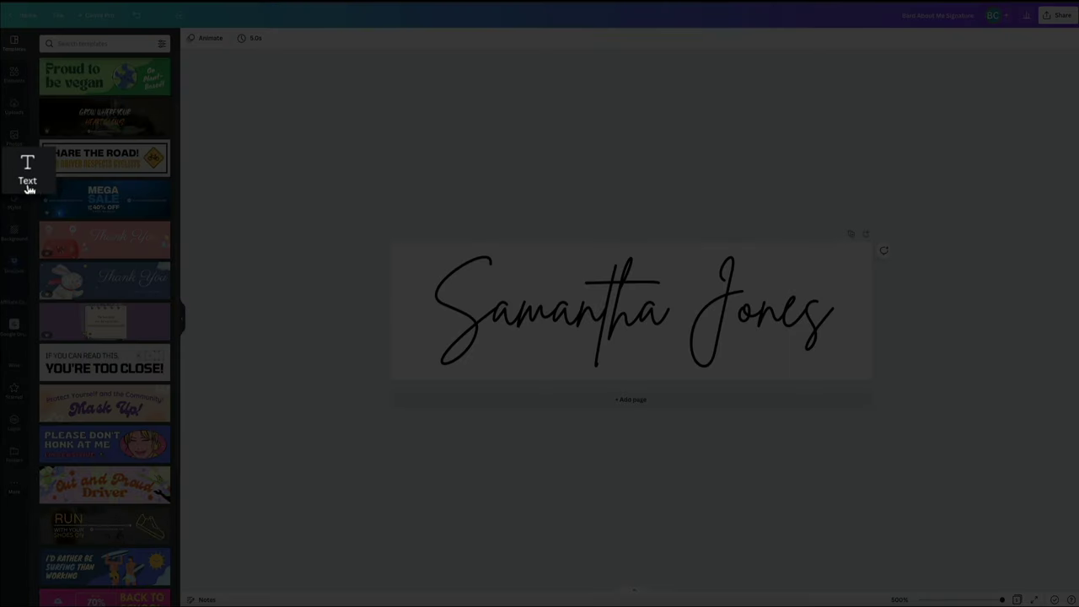
# - Show Canva's Text panel and browse the font combinations beside the Samantha Jones signature design
pyautogui.click(32, 191)
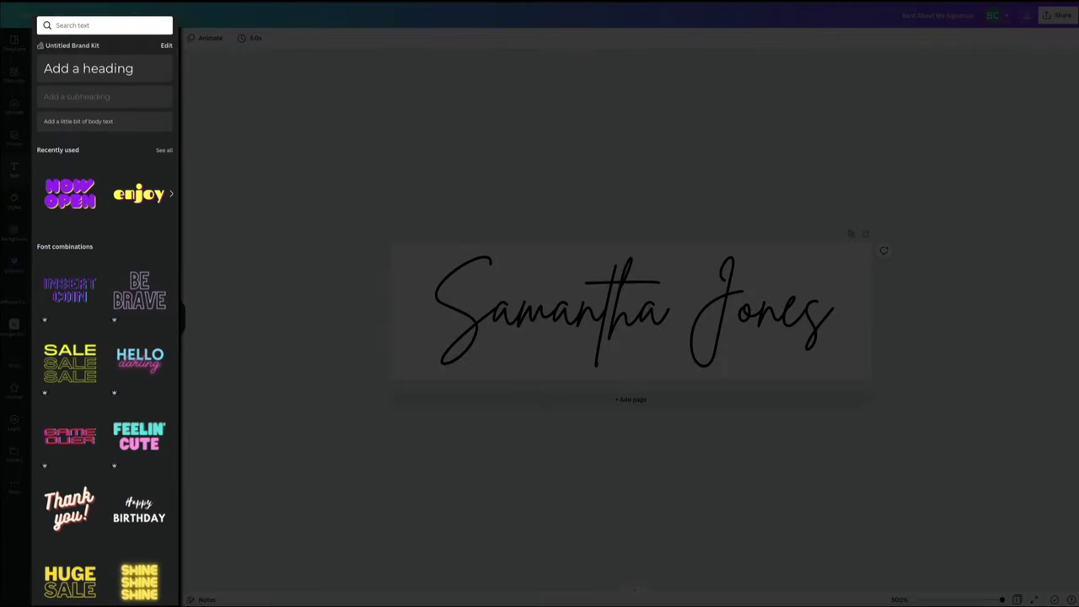
pyautogui.scroll(-4, 105, 321)
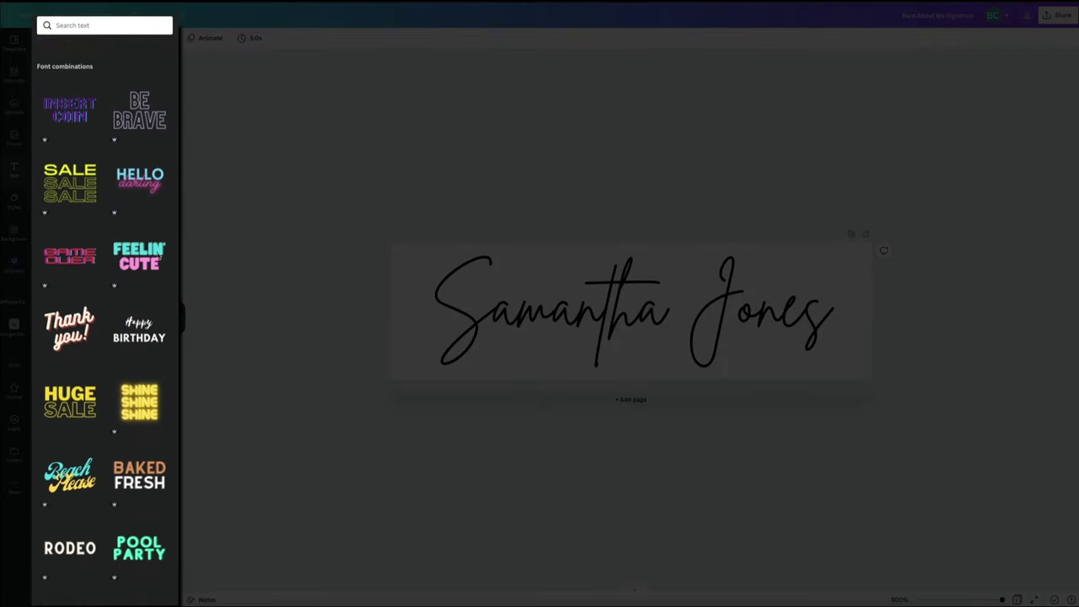
pyautogui.scroll(-8, 155, 266)
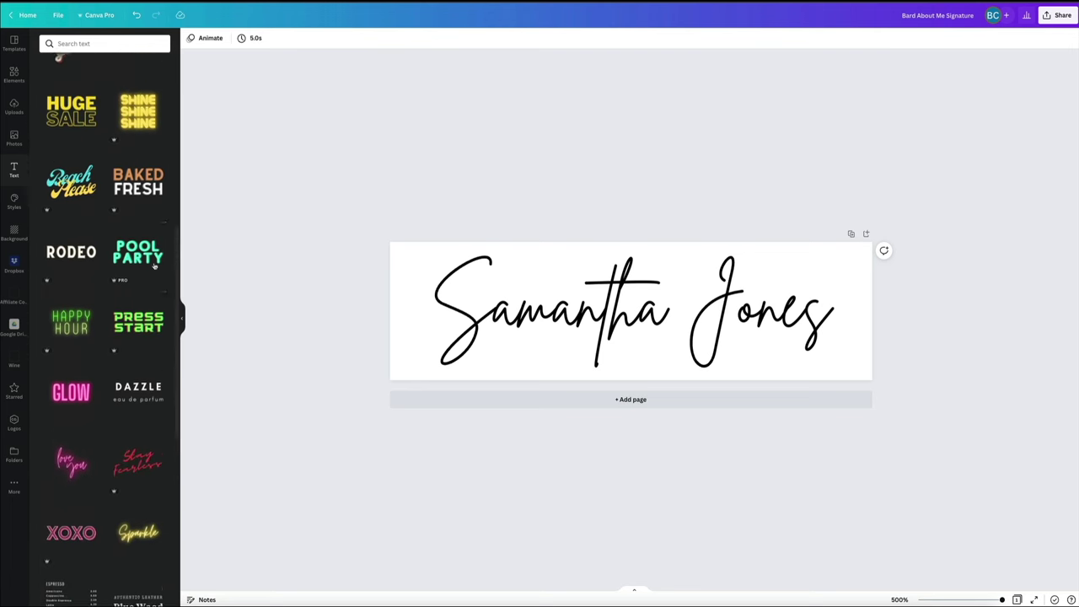
pyautogui.scroll(12, 154, 266)
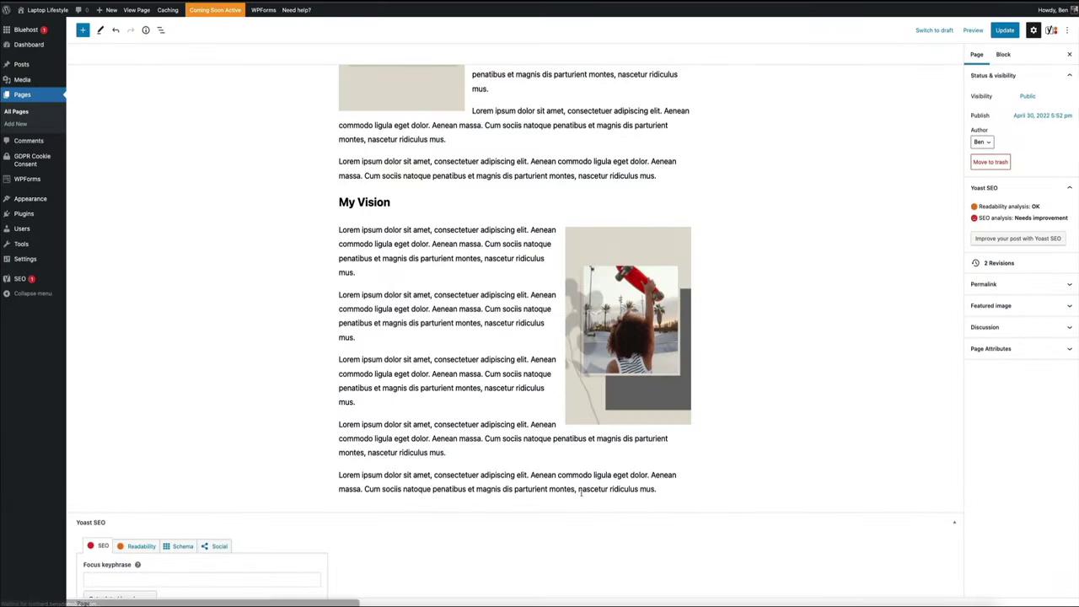
# - Add an Image block after the last My Vision paragraph with Bard About Me Signature.jpg uploaded
pyautogui.click(667, 488)
pyautogui.press('Return')
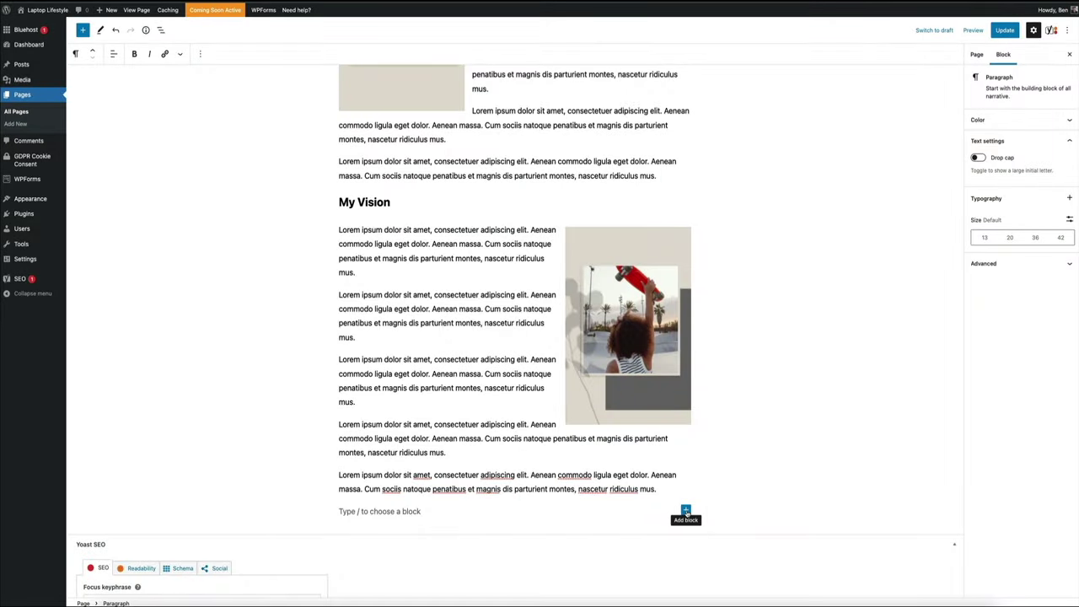
pyautogui.click(686, 510)
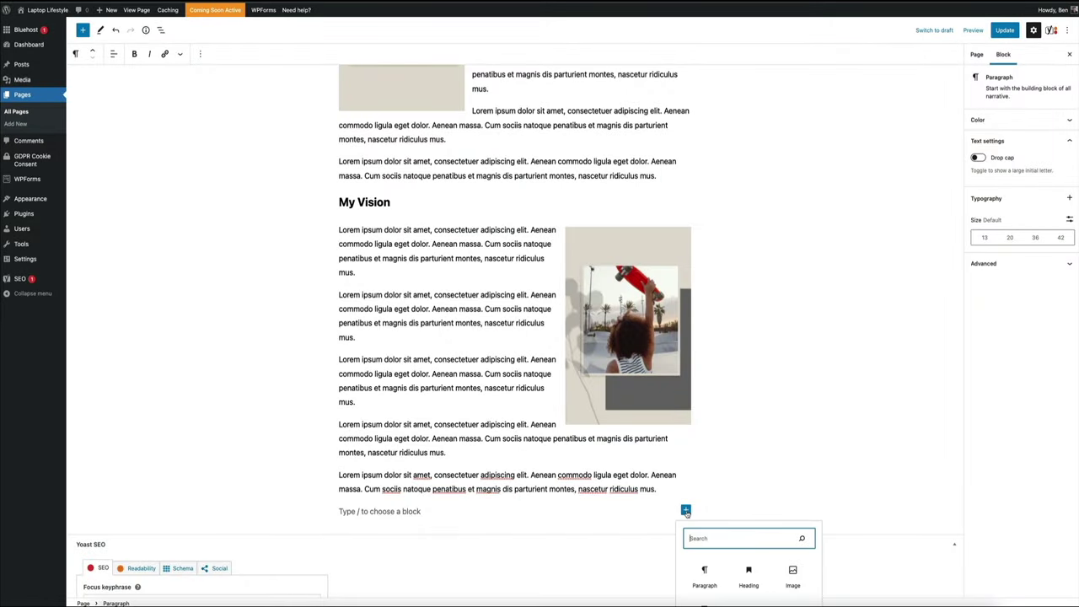
pyautogui.scroll(-3, 688, 510)
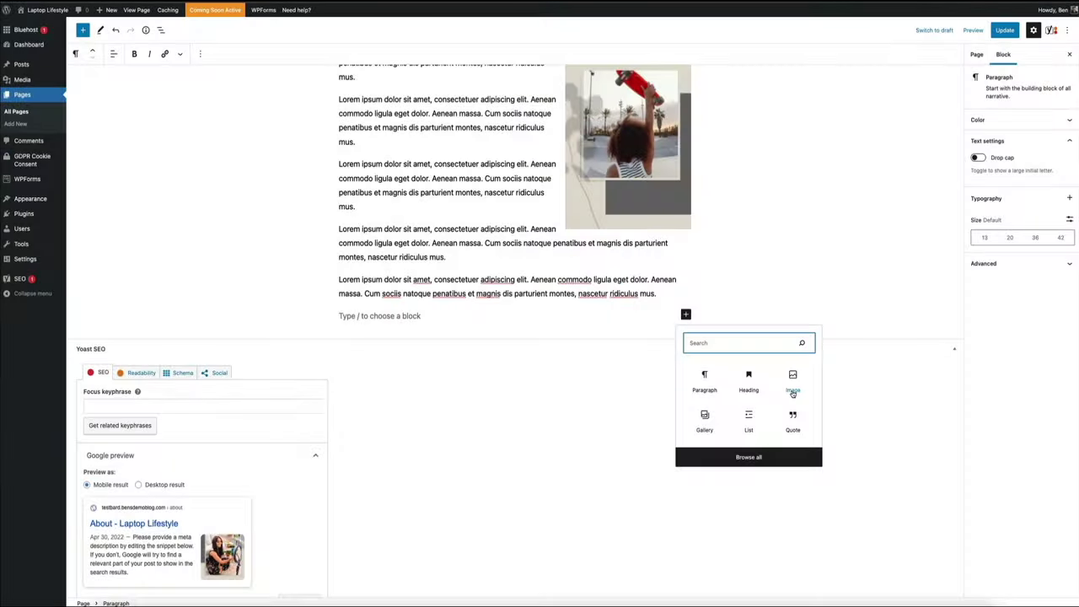
pyautogui.click(792, 394)
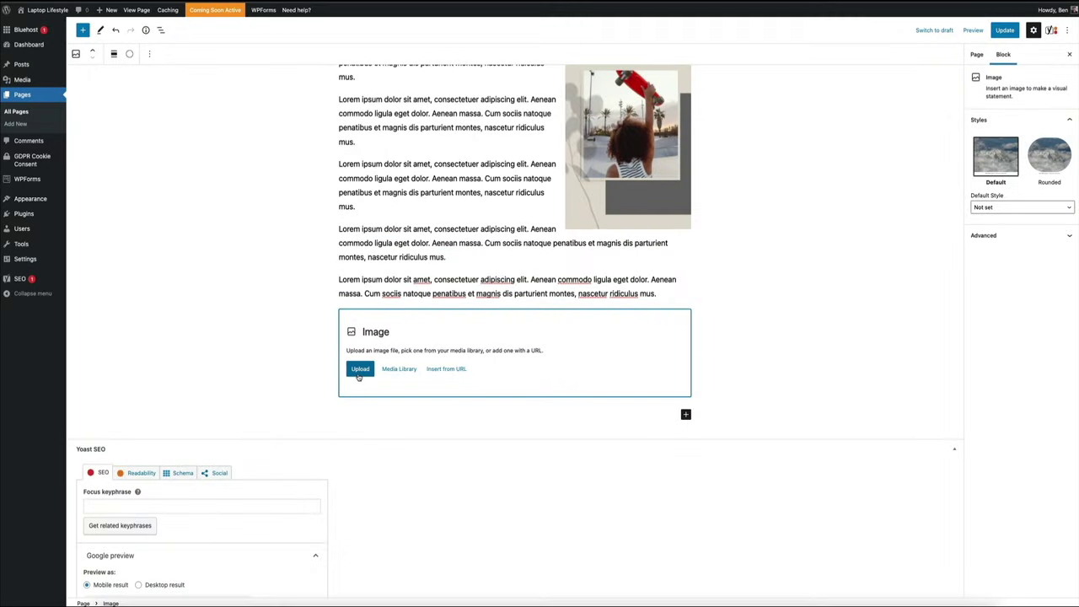
pyautogui.click(359, 372)
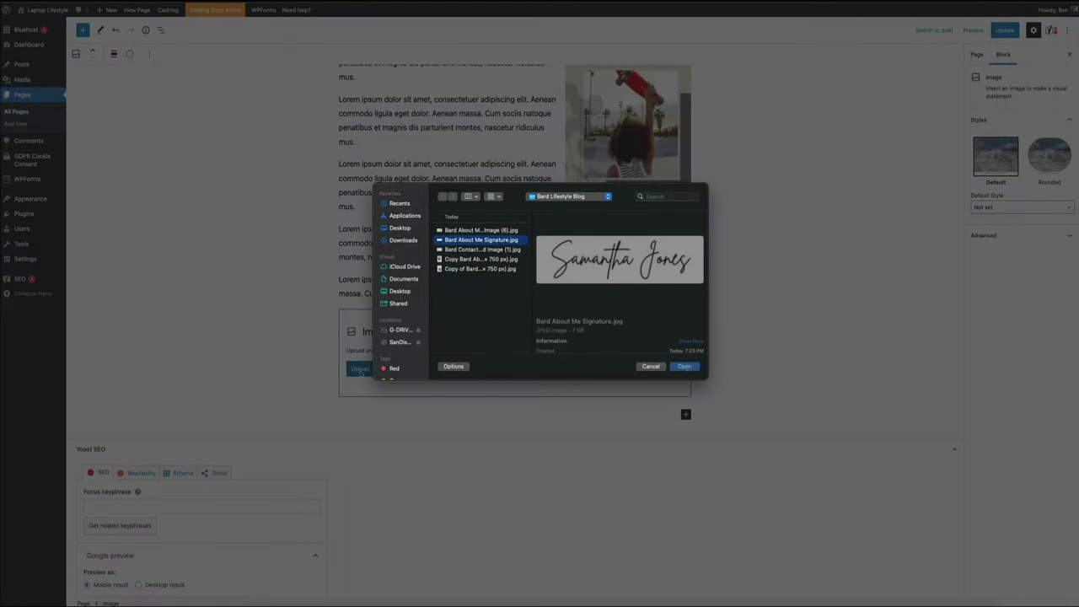
pyautogui.click(688, 367)
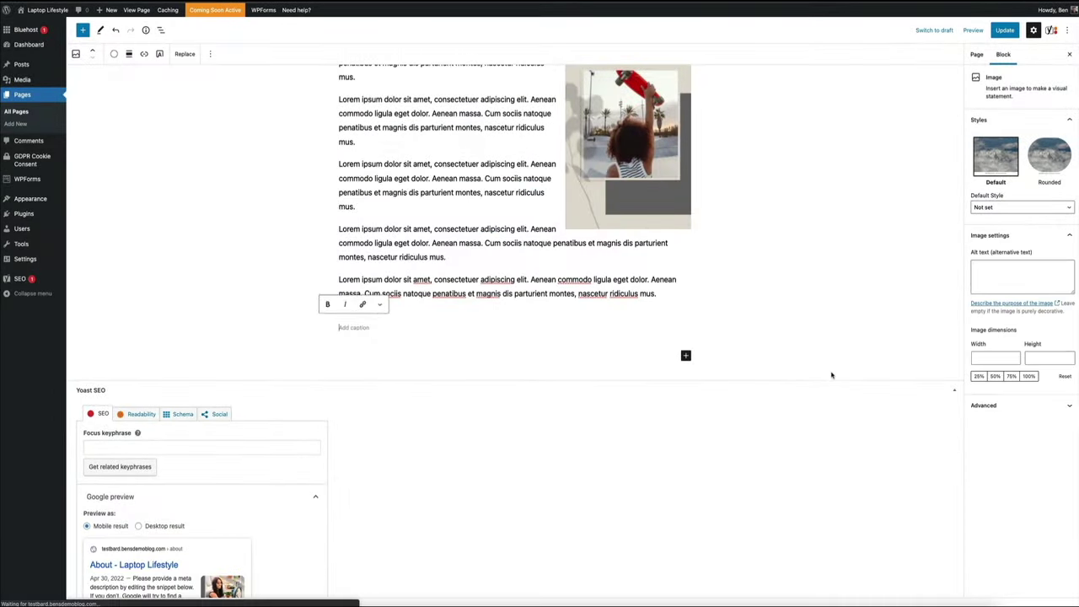
pyautogui.click(786, 296)
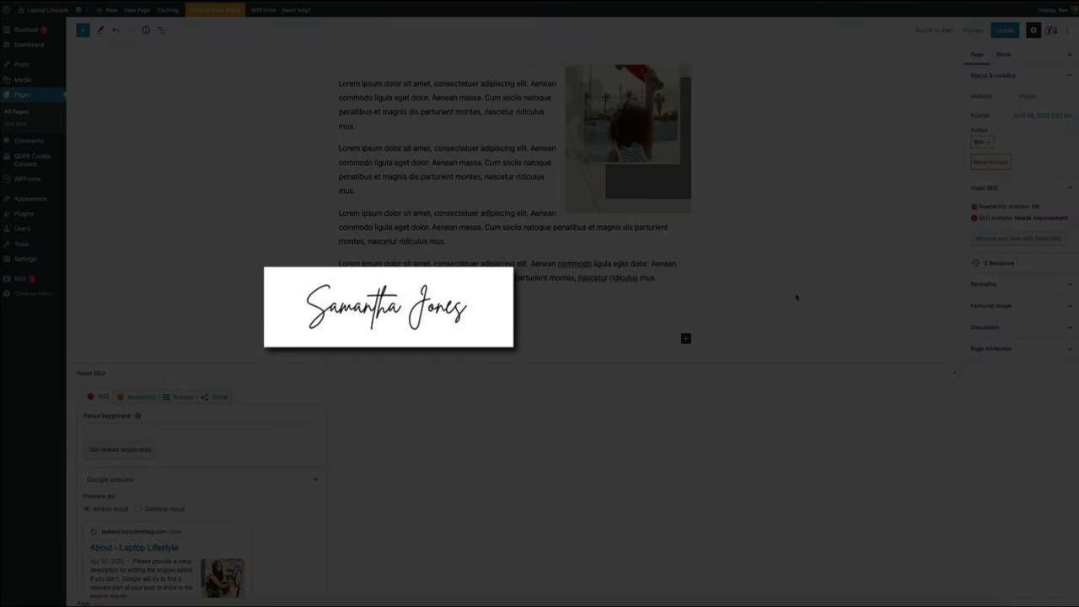
pyautogui.scroll(2, 796, 297)
pyautogui.scroll(5, 796, 297)
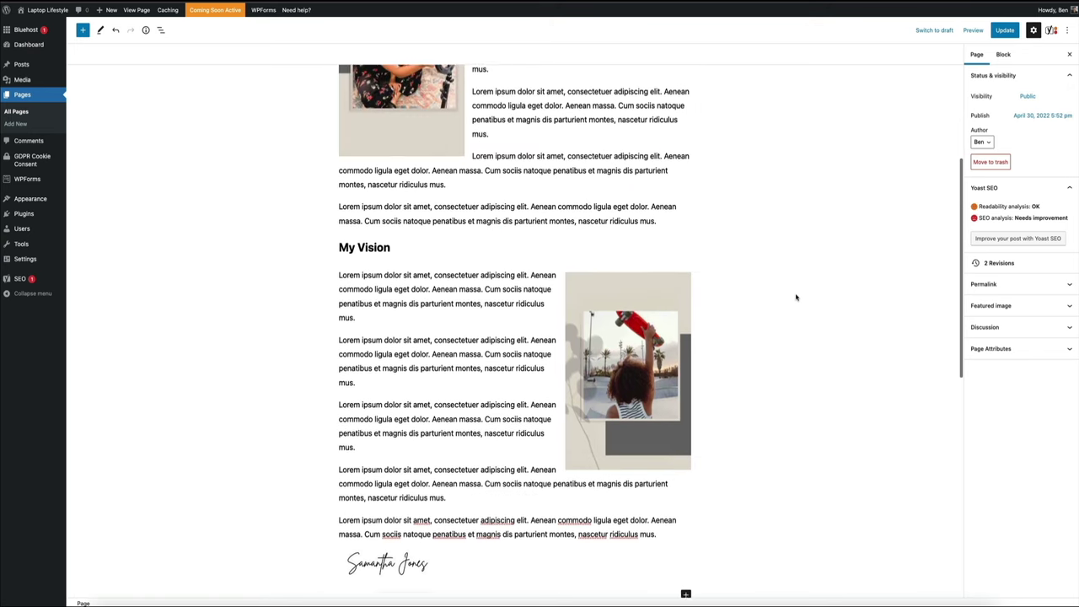
pyautogui.scroll(2, 796, 296)
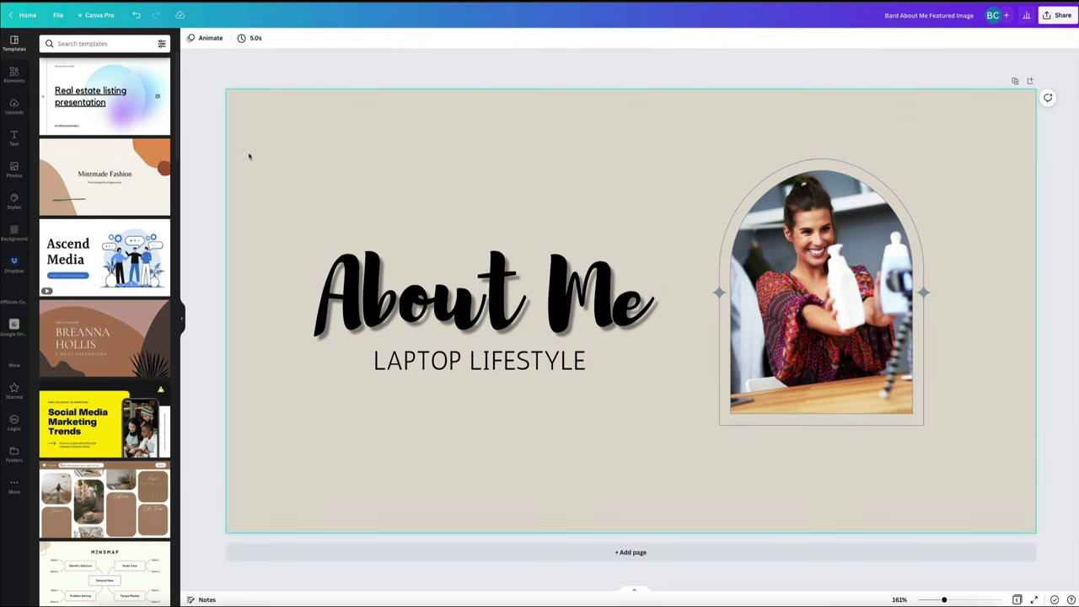
# - Put the red-haired woman's photo in the arch frame and make the background bright mint green
pyautogui.click(14, 112)
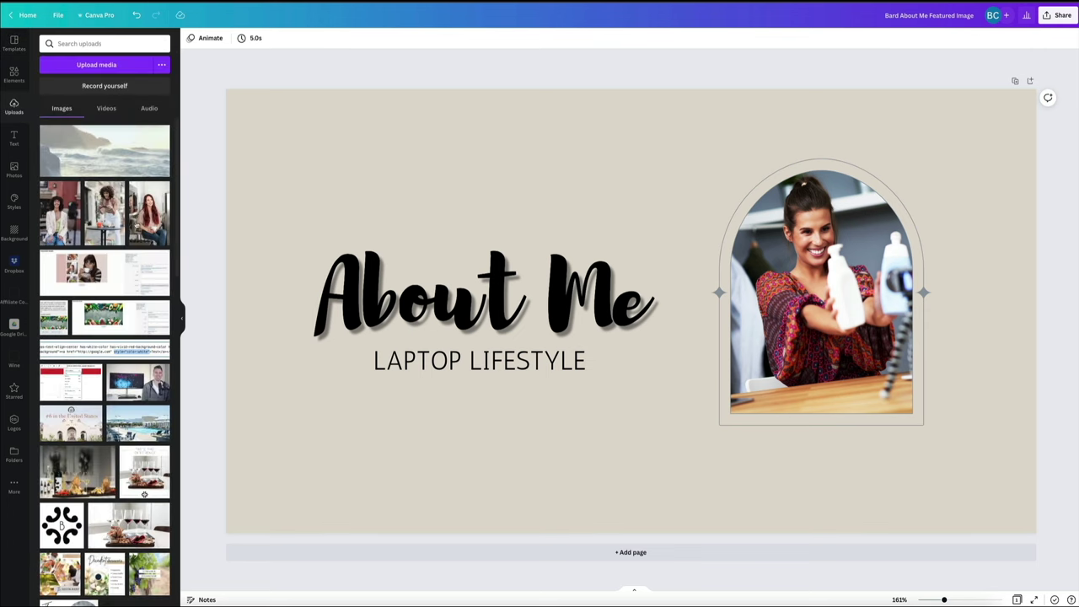
pyautogui.moveTo(152, 217); pyautogui.dragTo(955, 192)
pyautogui.click(1021, 205)
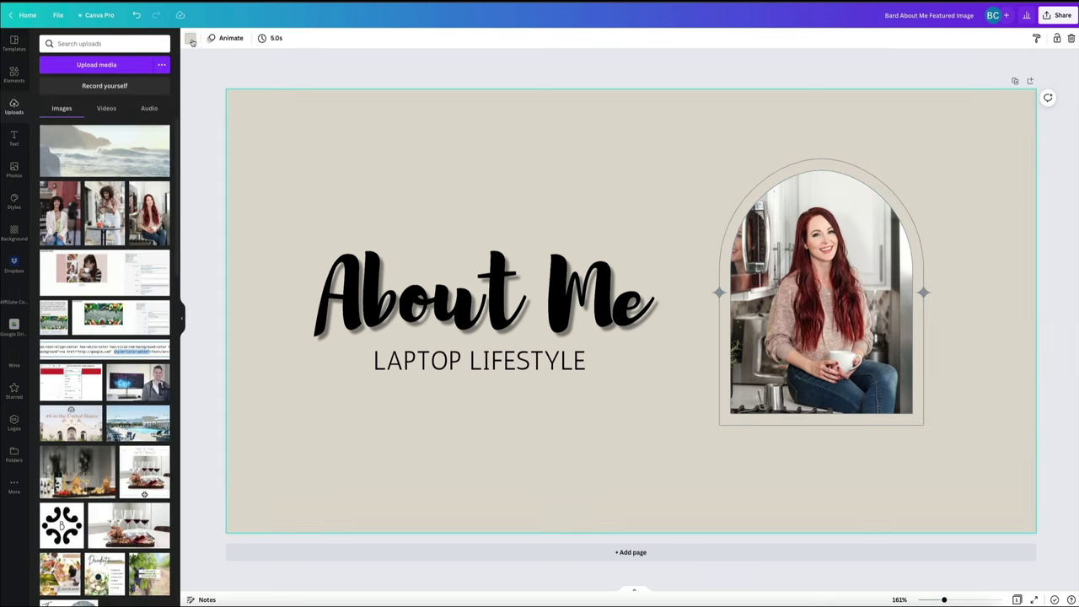
pyautogui.click(190, 38)
pyautogui.click(49, 147)
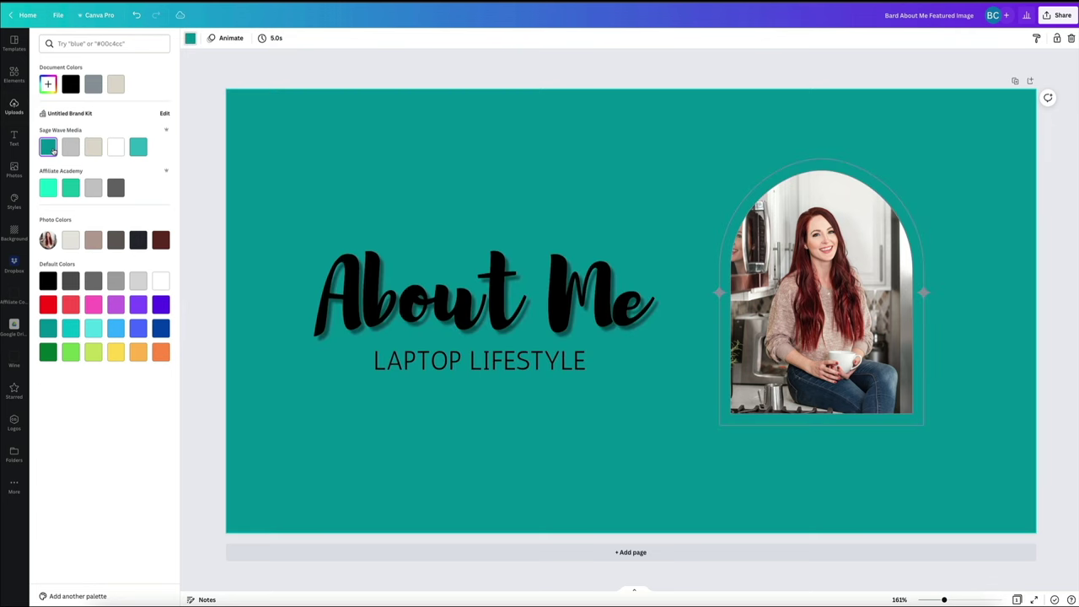
pyautogui.click(51, 190)
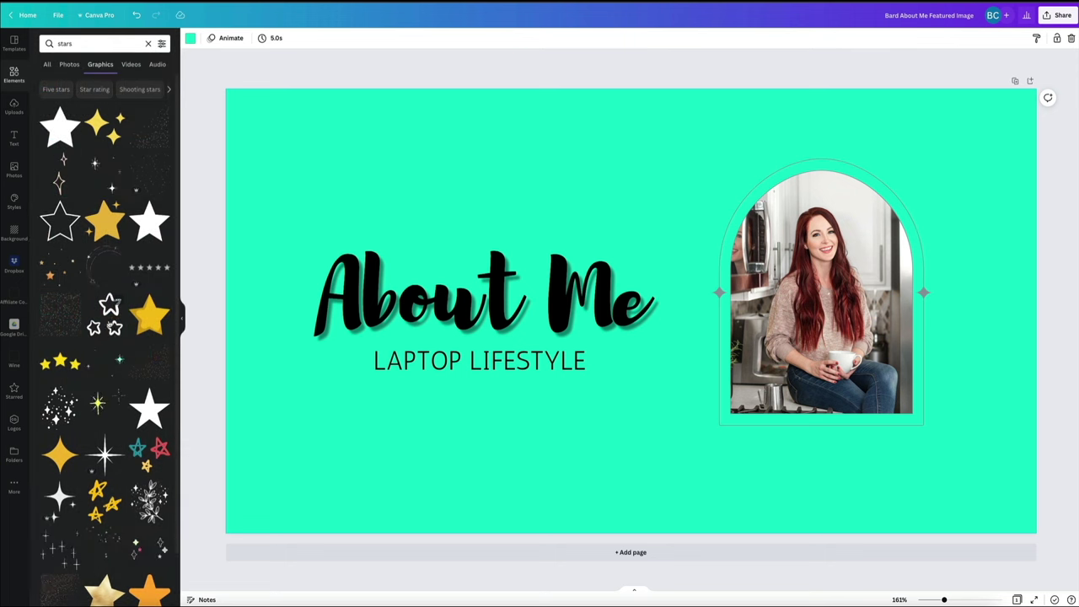
# - Place the white outlined stars graphic near the design's top-left corner
pyautogui.moveTo(150, 268); pyautogui.dragTo(236, 104)
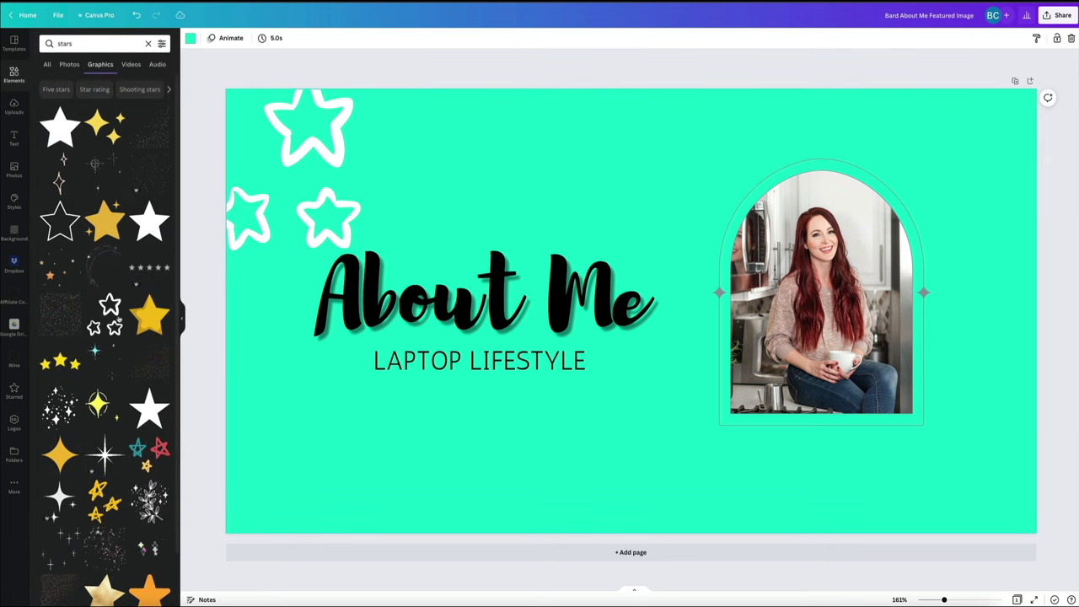
pyautogui.moveTo(150, 268); pyautogui.dragTo(930, 389)
pyautogui.click(918, 169)
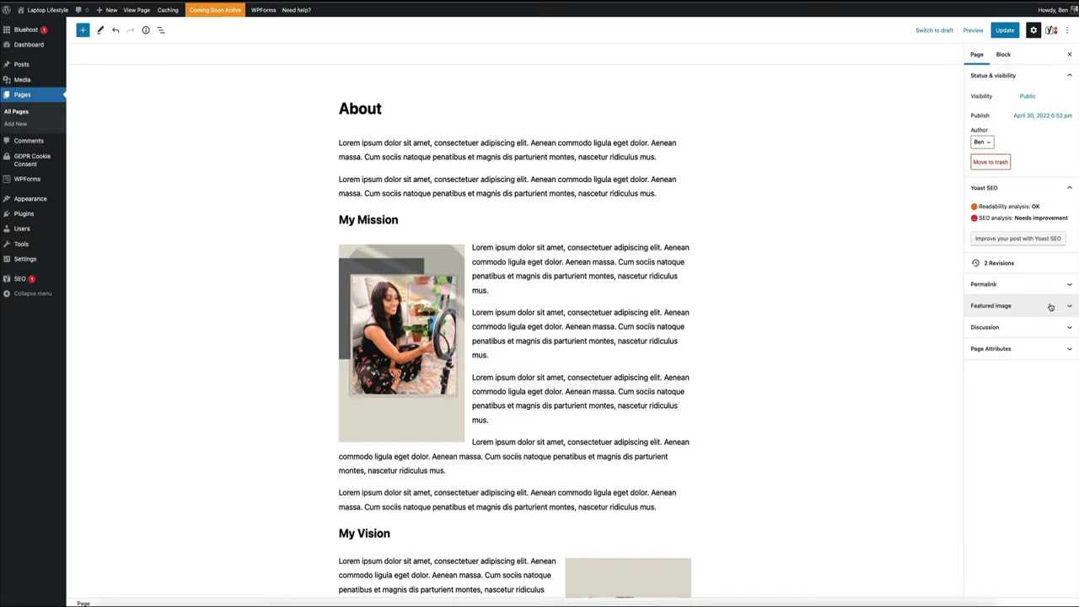
# - Upload the About Me JPG, title it 'About - Laptop Lifestyle' with alt 'about me featured image', and set it as featured
pyautogui.click(1051, 307)
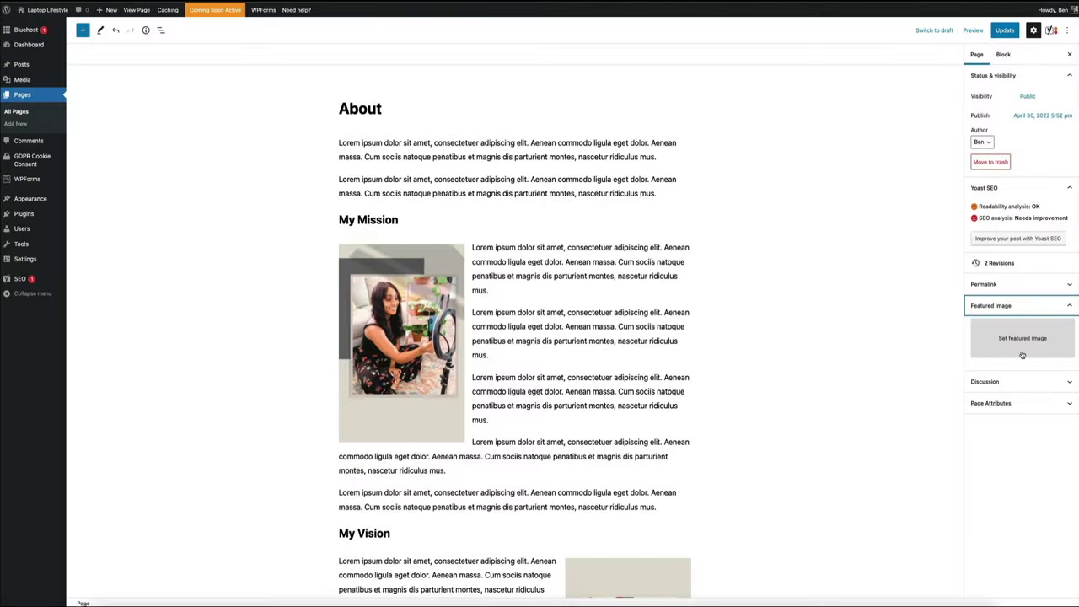
pyautogui.click(1021, 353)
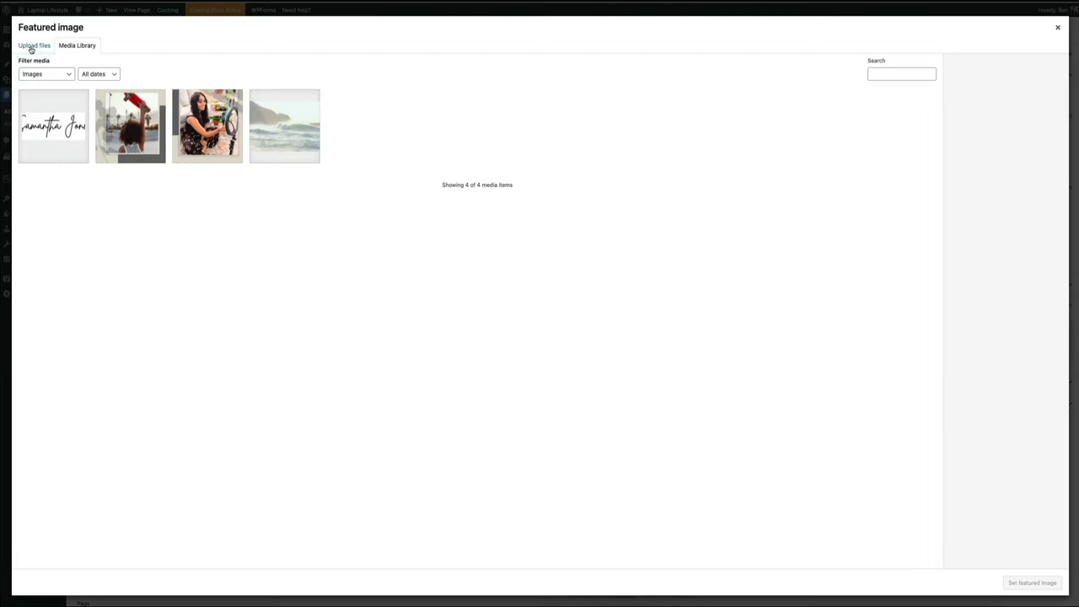
pyautogui.click(31, 48)
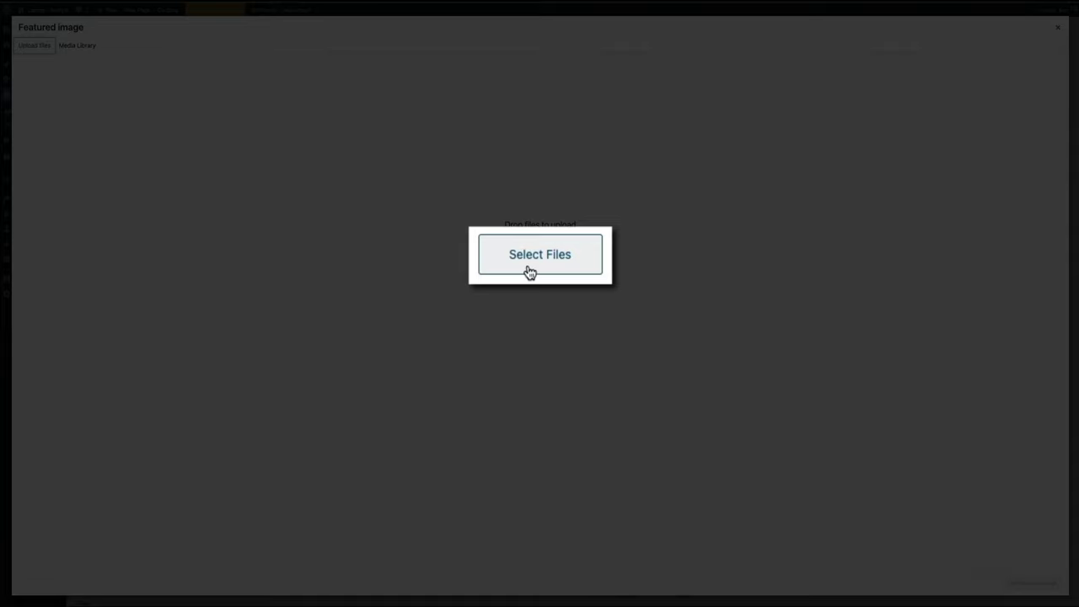
pyautogui.click(531, 265)
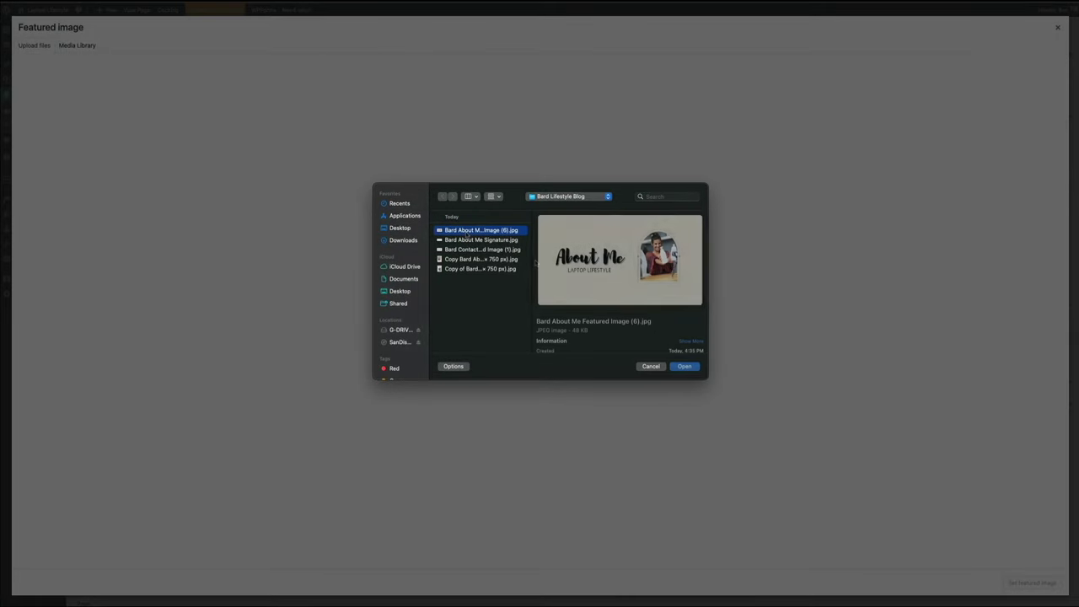
pyautogui.click(684, 368)
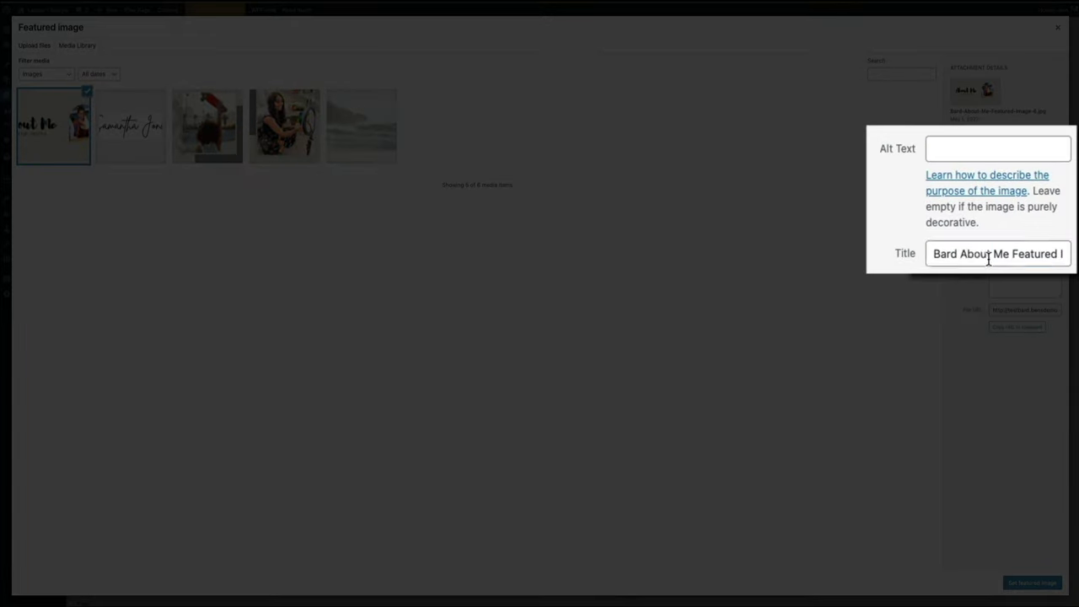
pyautogui.tripleClick(1020, 229)
pyautogui.write('A')
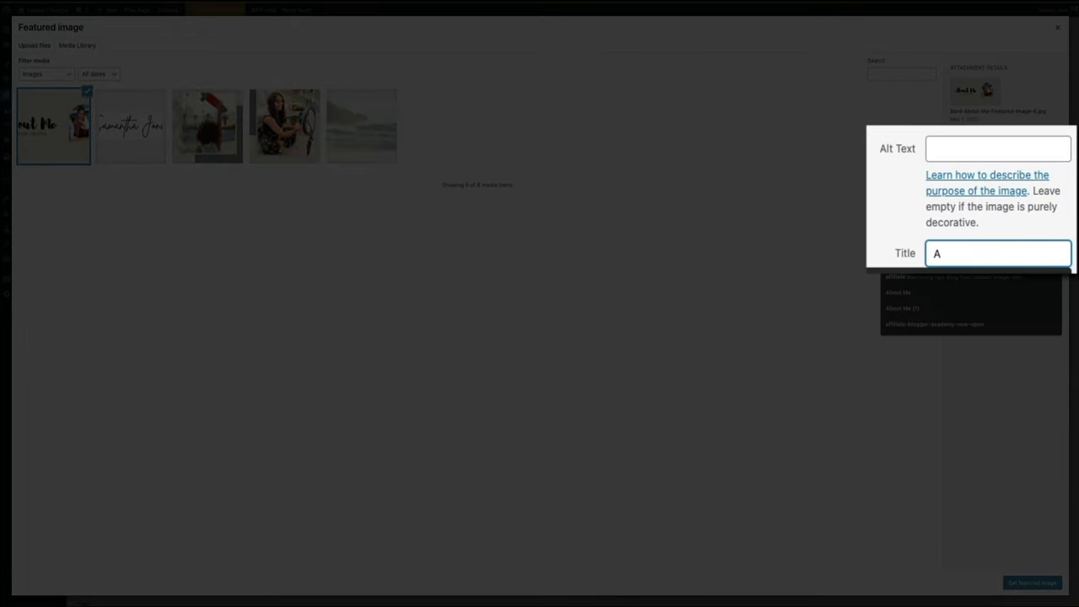
pyautogui.write('bout')
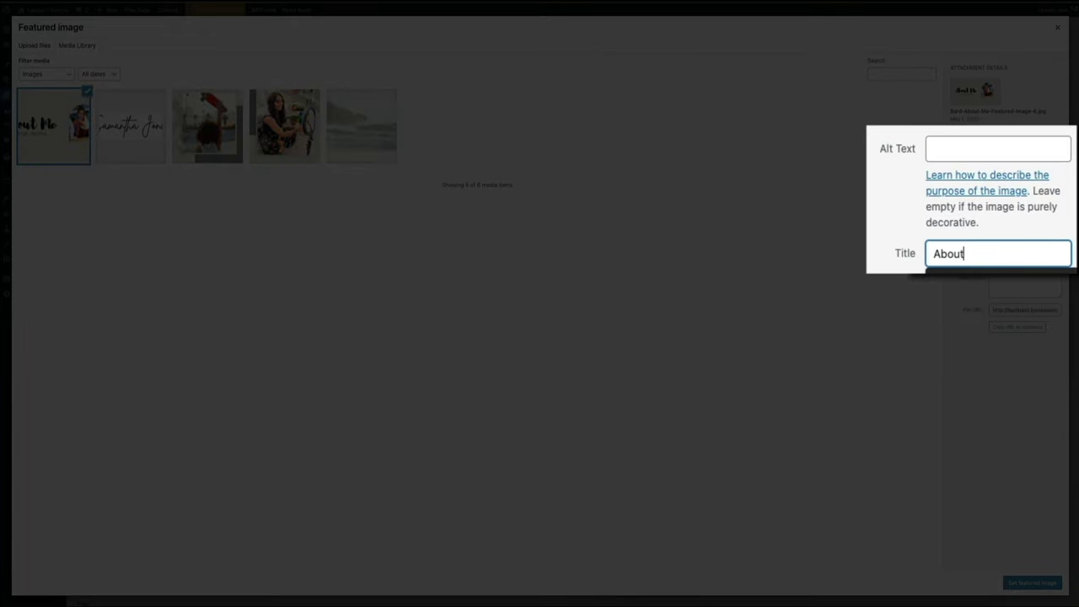
pyautogui.write(' -')
pyautogui.press('Down')
pyautogui.press('Return')
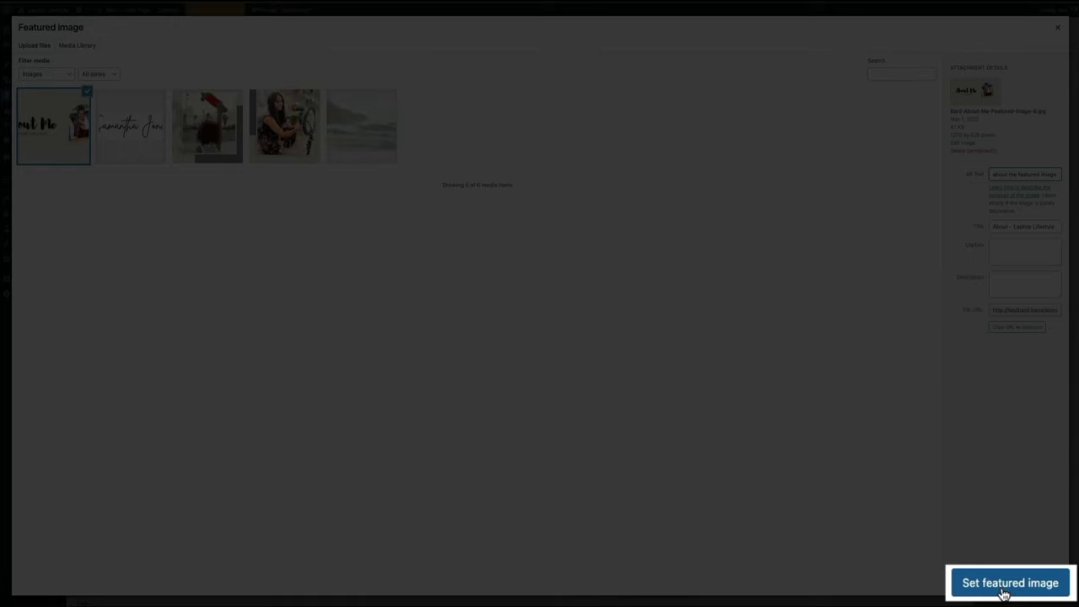
pyautogui.click(1003, 594)
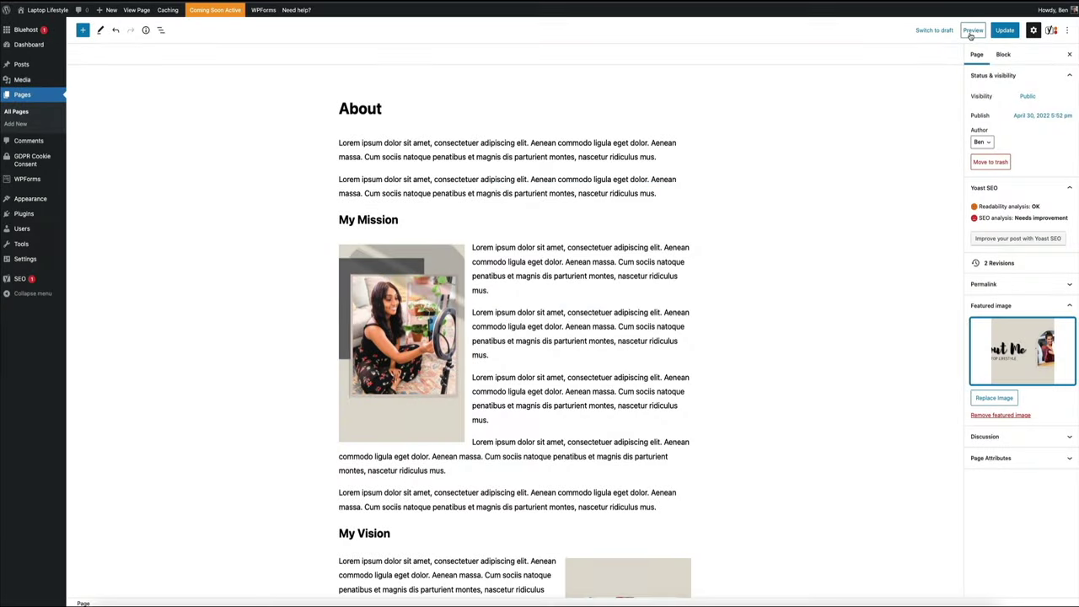
# - Preview the About page in a new browser tab
pyautogui.click(972, 32)
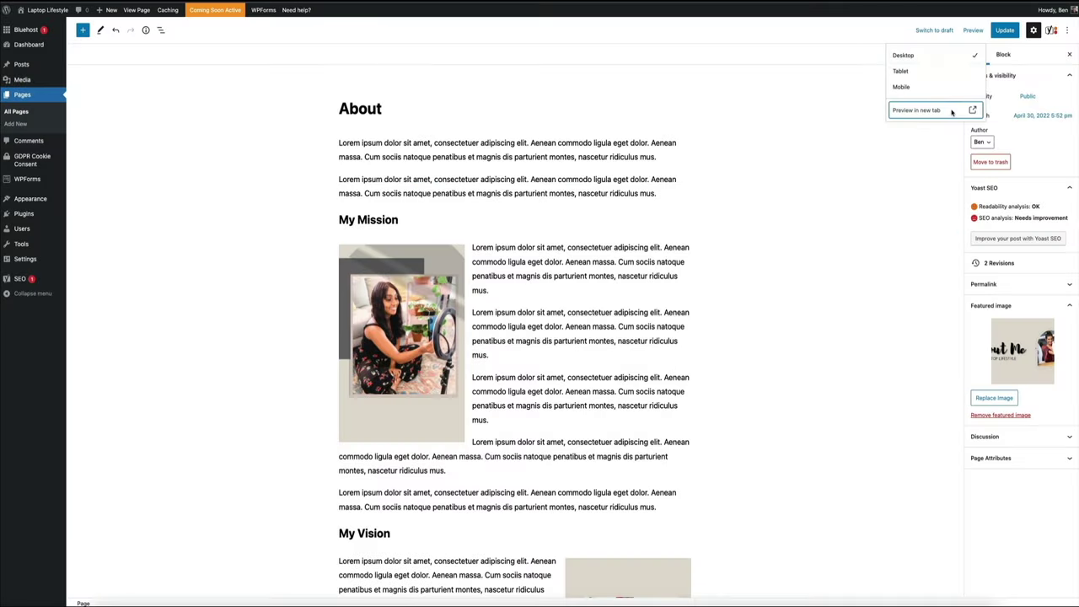
pyautogui.click(960, 110)
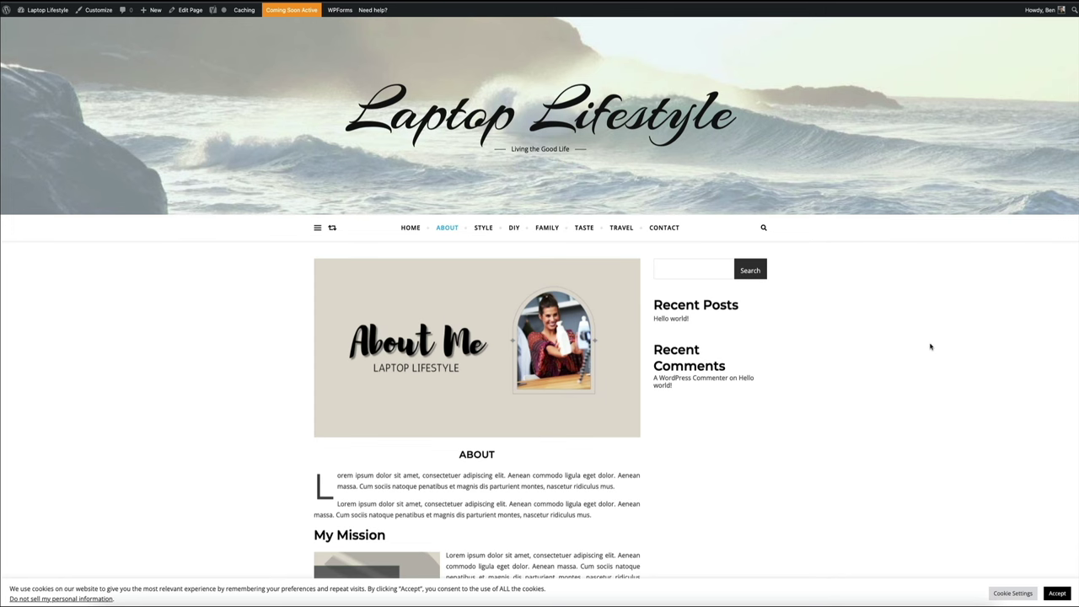
# - Scroll the preview from the Laptop Lifestyle banner down to the signature, then close the Preview options in the editor
pyautogui.scroll(-2, 931, 346)
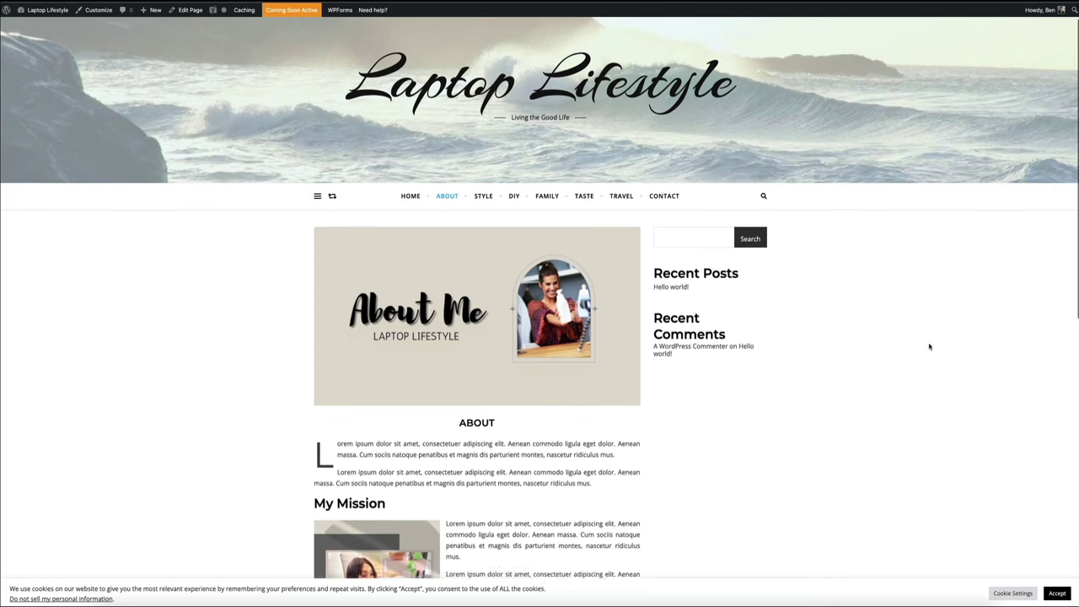
pyautogui.scroll(-3, 930, 346)
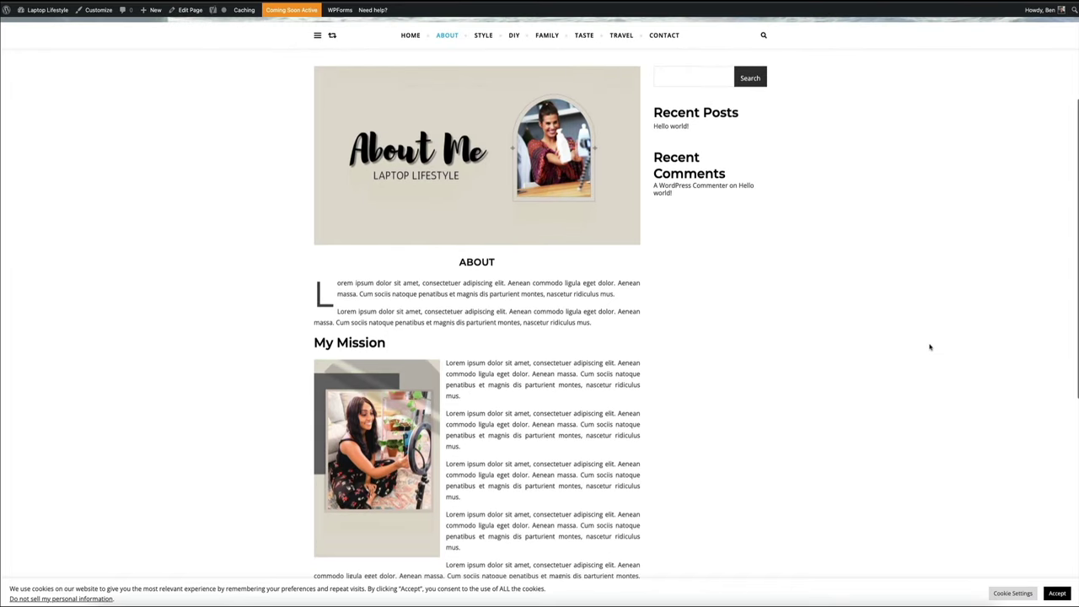
pyautogui.scroll(-3, 931, 346)
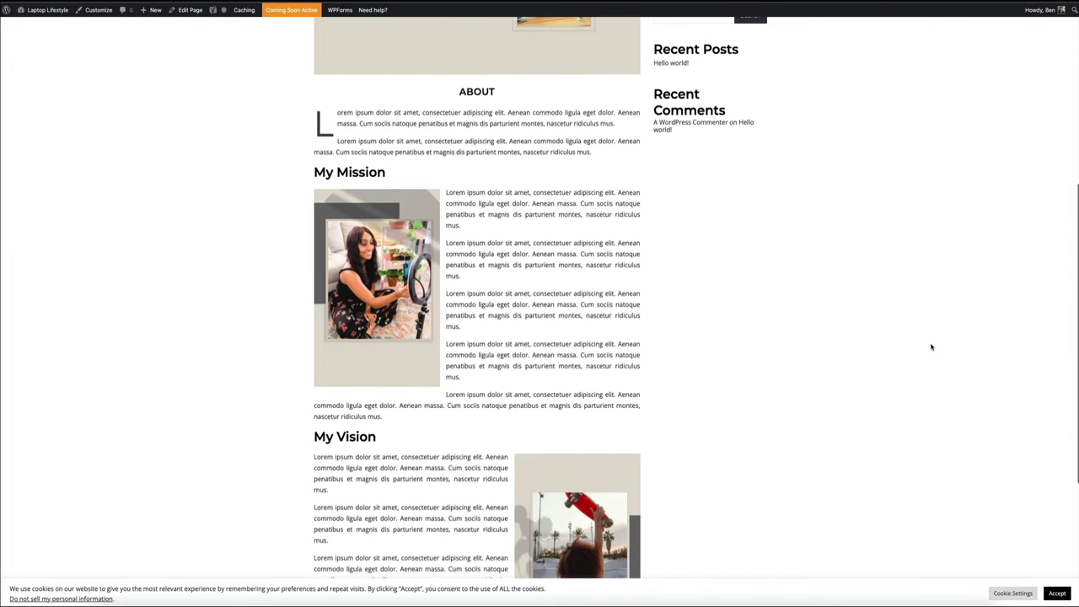
pyautogui.scroll(-3, 930, 348)
pyautogui.scroll(-2, 930, 348)
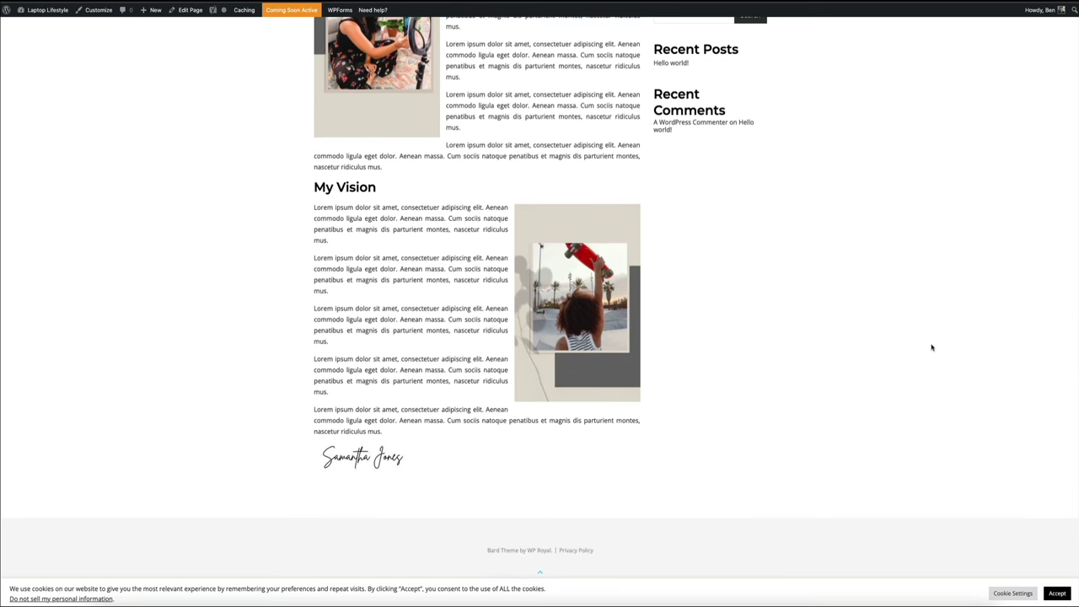
pyautogui.scroll(1, 931, 346)
pyautogui.scroll(3, 931, 344)
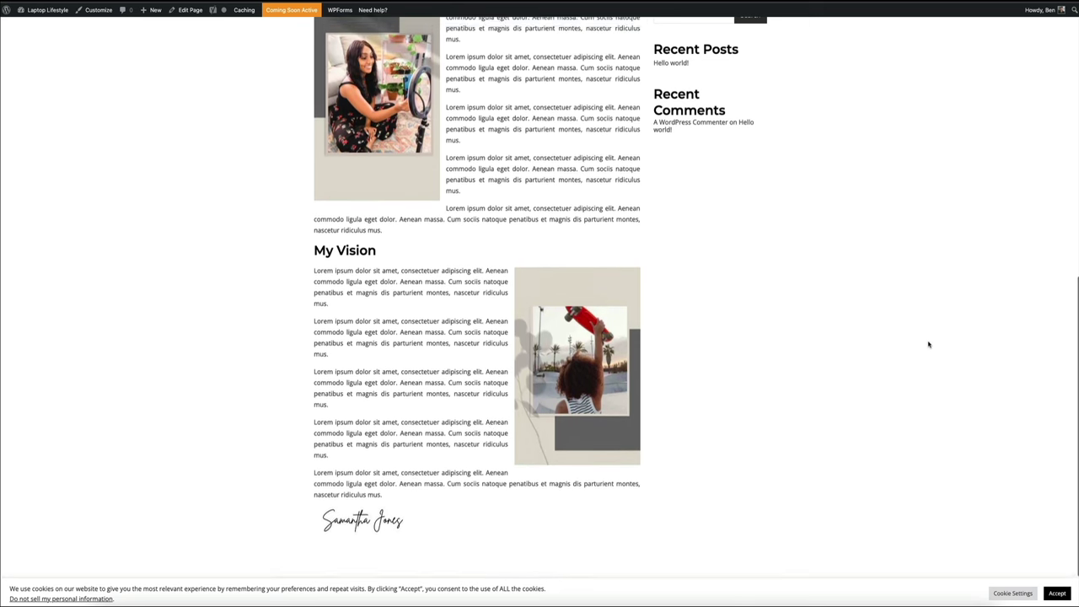
pyautogui.scroll(3, 931, 344)
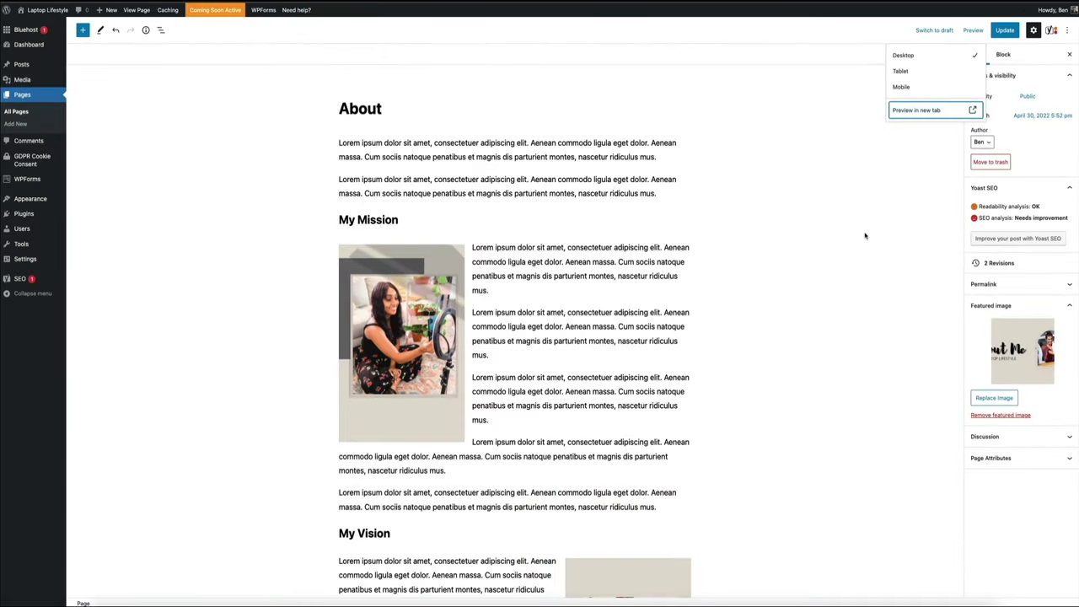
pyautogui.click(866, 237)
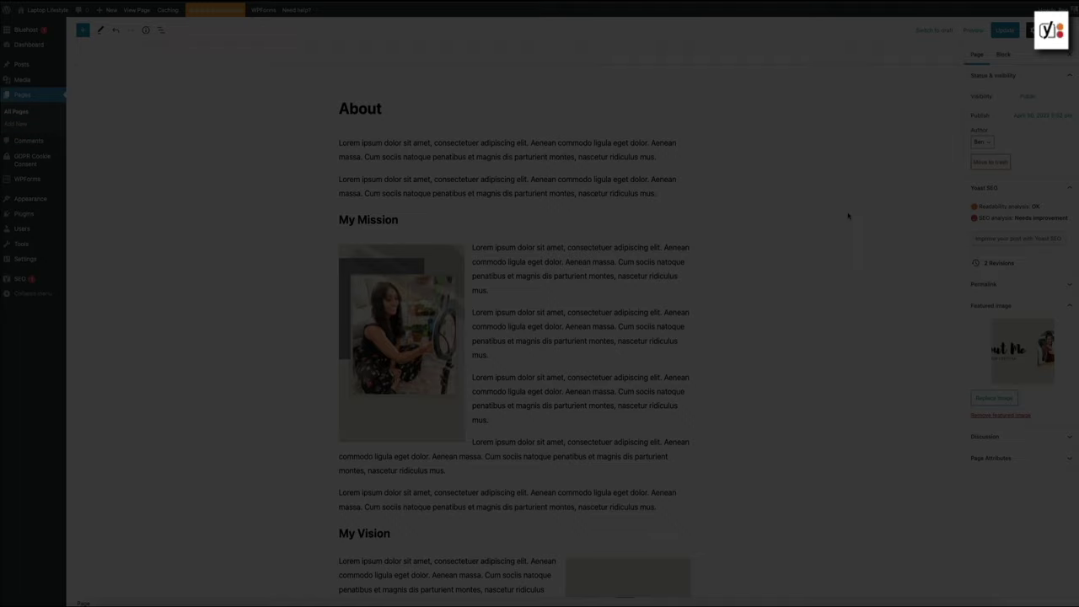
# - Scroll down to the Yoast SEO box showing the 'About - Laptop Lifestyle' Google preview
pyautogui.scroll(-5, 849, 216)
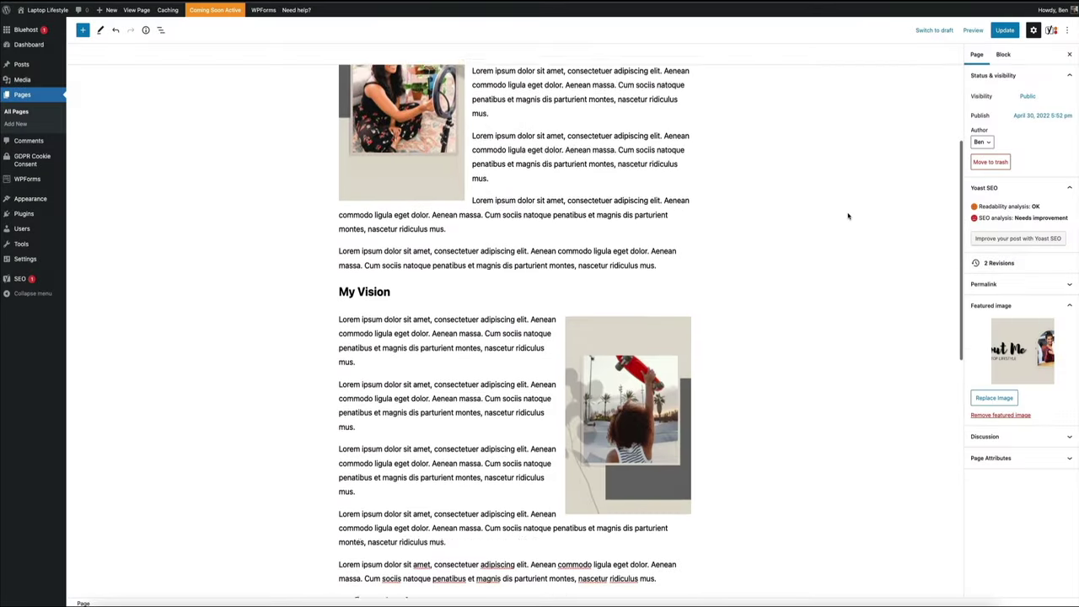
pyautogui.scroll(-10, 848, 217)
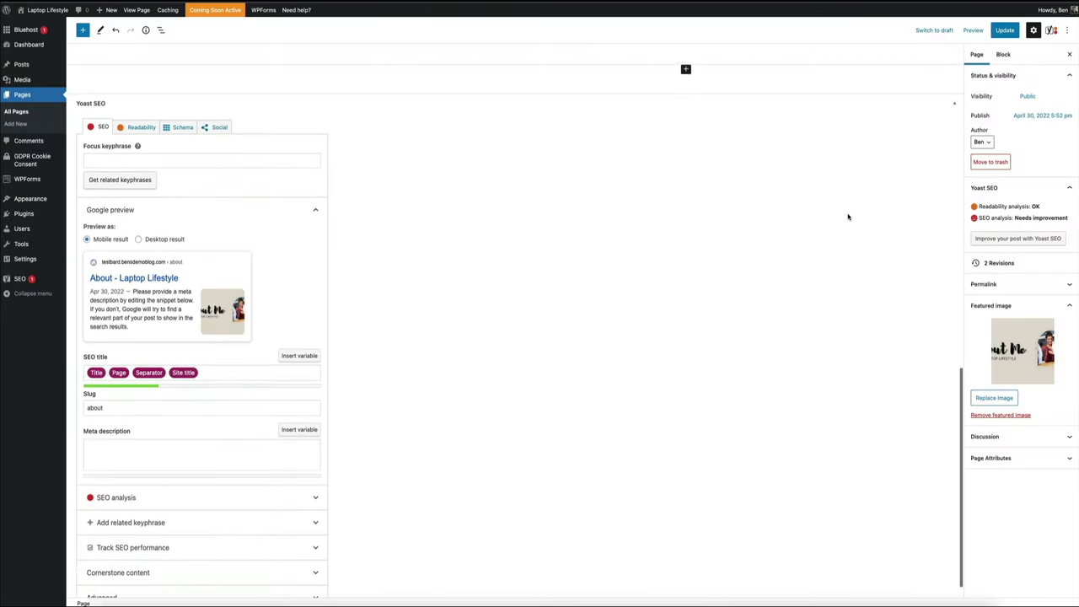
pyautogui.scroll(-1, 848, 216)
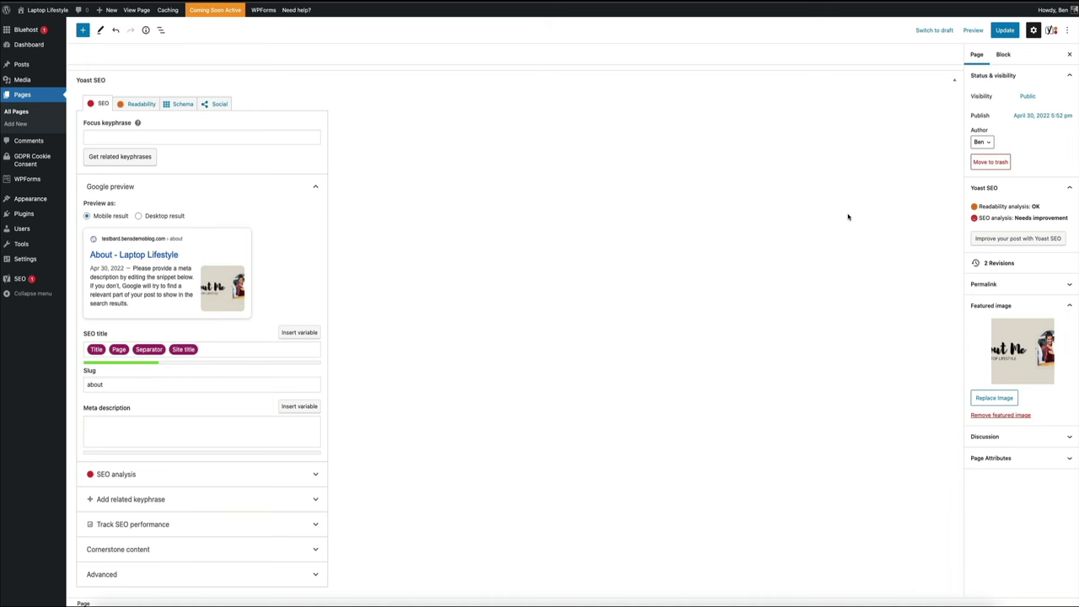
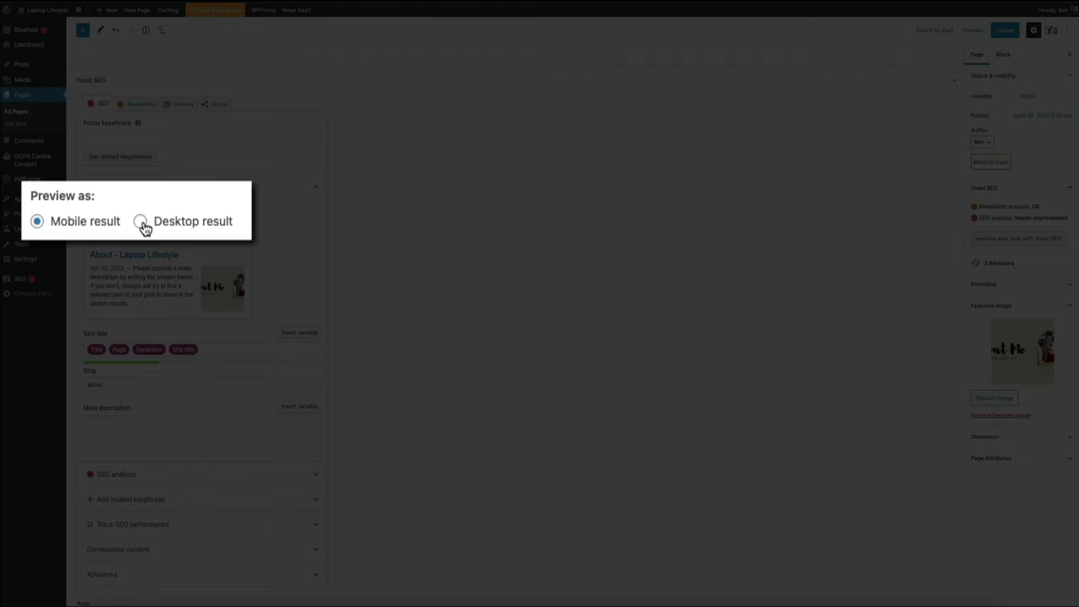
# - Replace the About page's SEO title variable tags with the text 'About Me - Laptop Lifestyle'
pyautogui.click(140, 217)
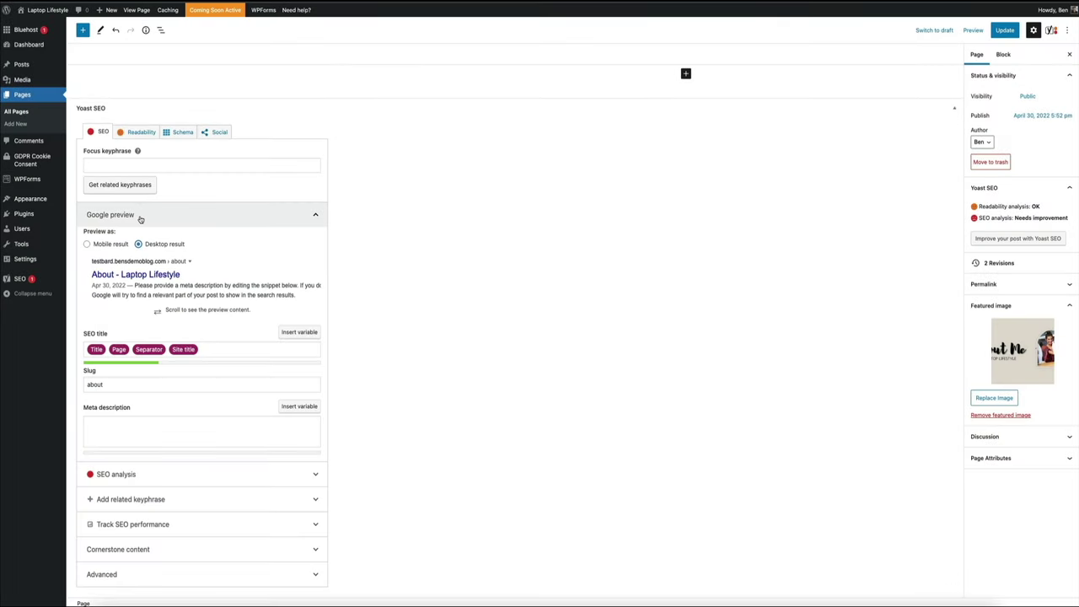
pyautogui.click(87, 243)
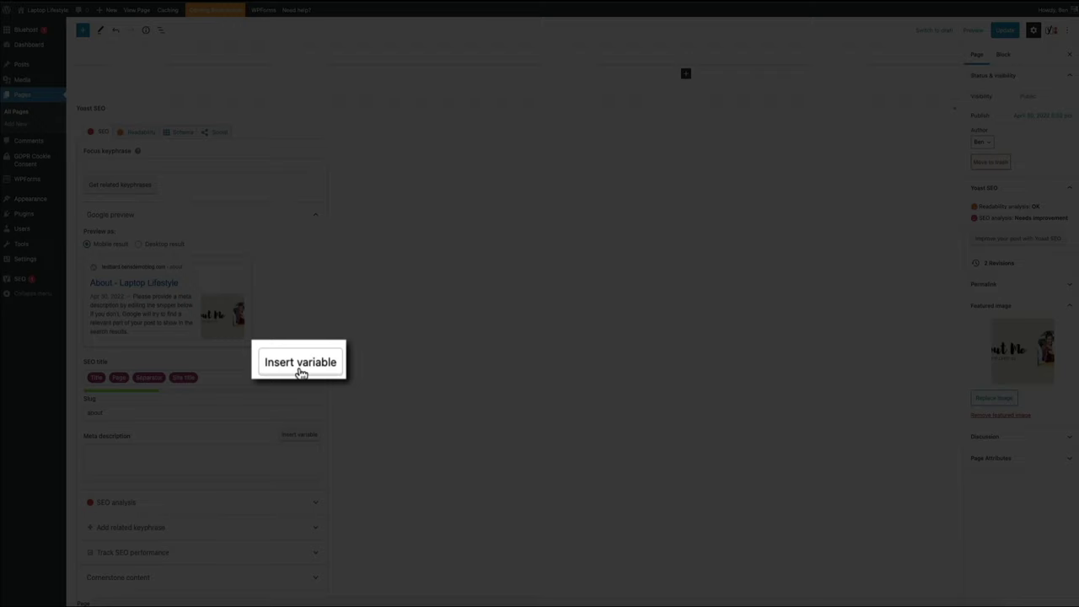
pyautogui.click(300, 363)
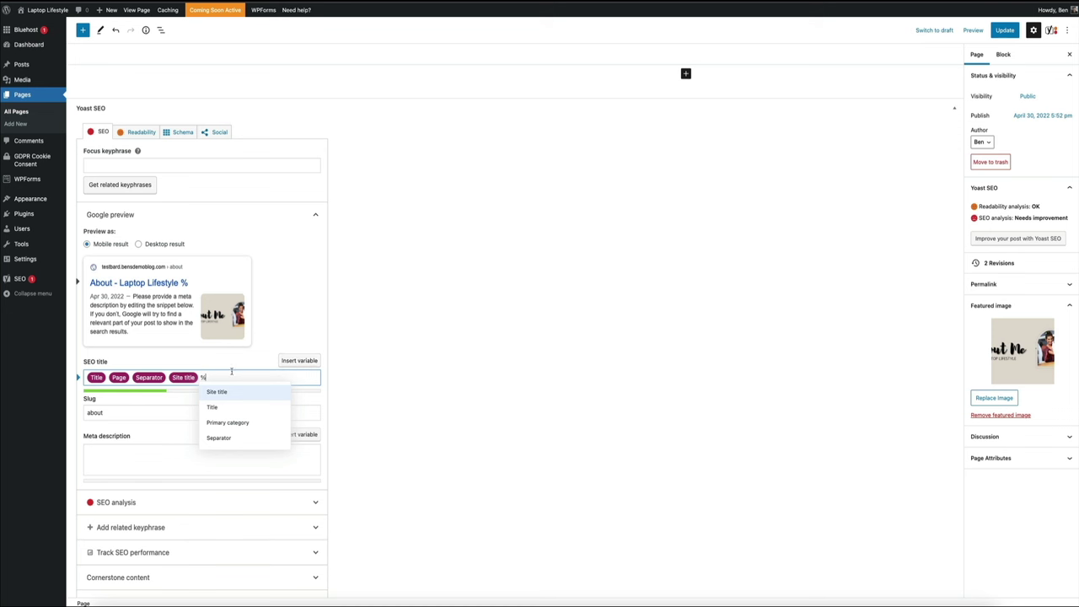
pyautogui.press('BackSpace')
pyautogui.moveTo(231, 371); pyautogui.dragTo(92, 376)
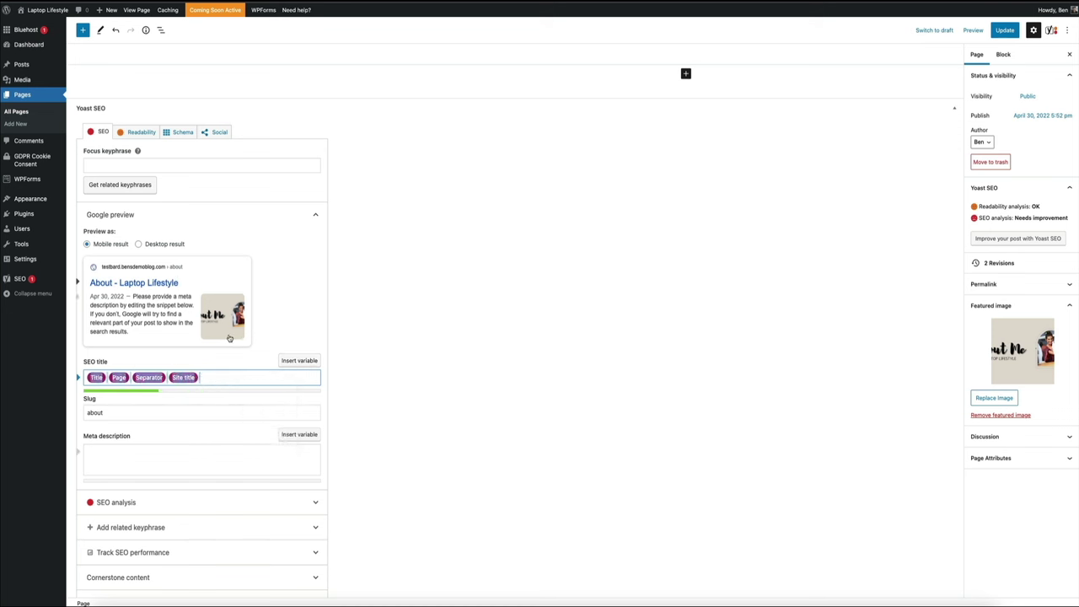
pyautogui.press('BackSpace')
pyautogui.write('Abo')
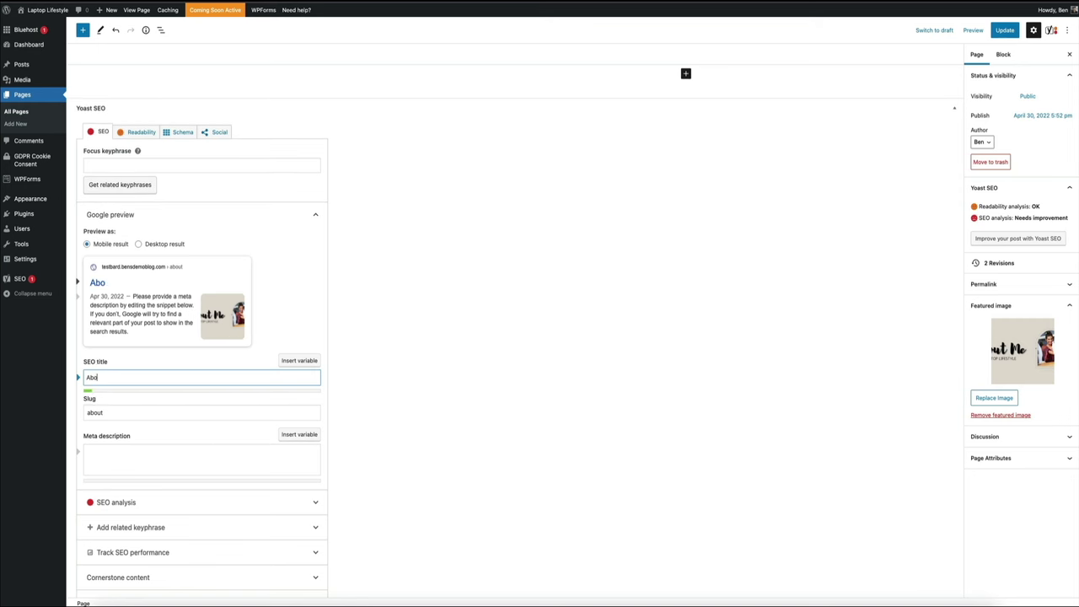
pyautogui.write('ut Me - Lap')
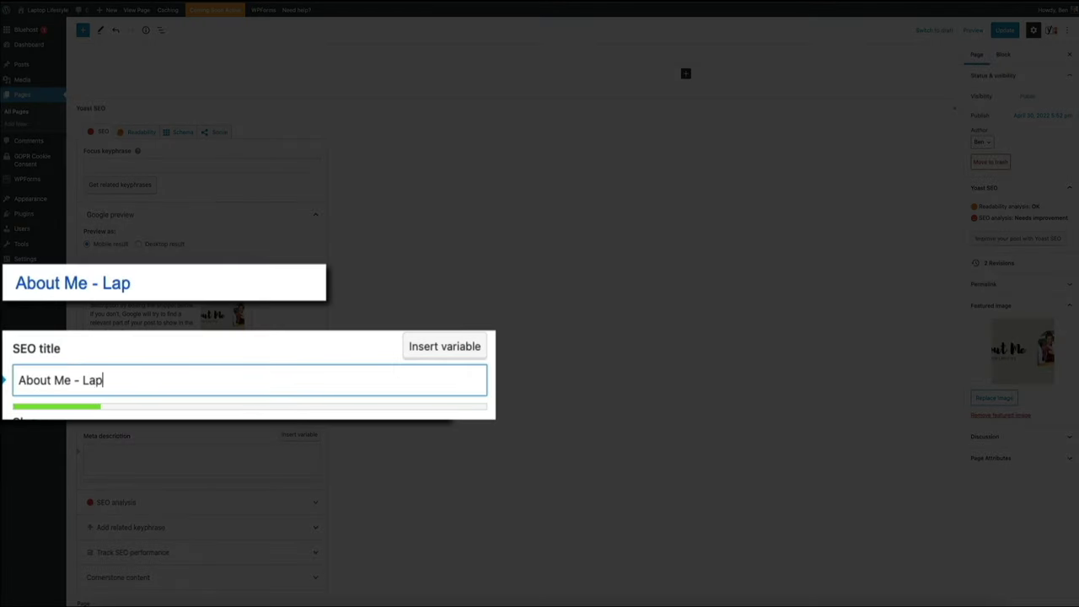
pyautogui.write('top Lifesty')
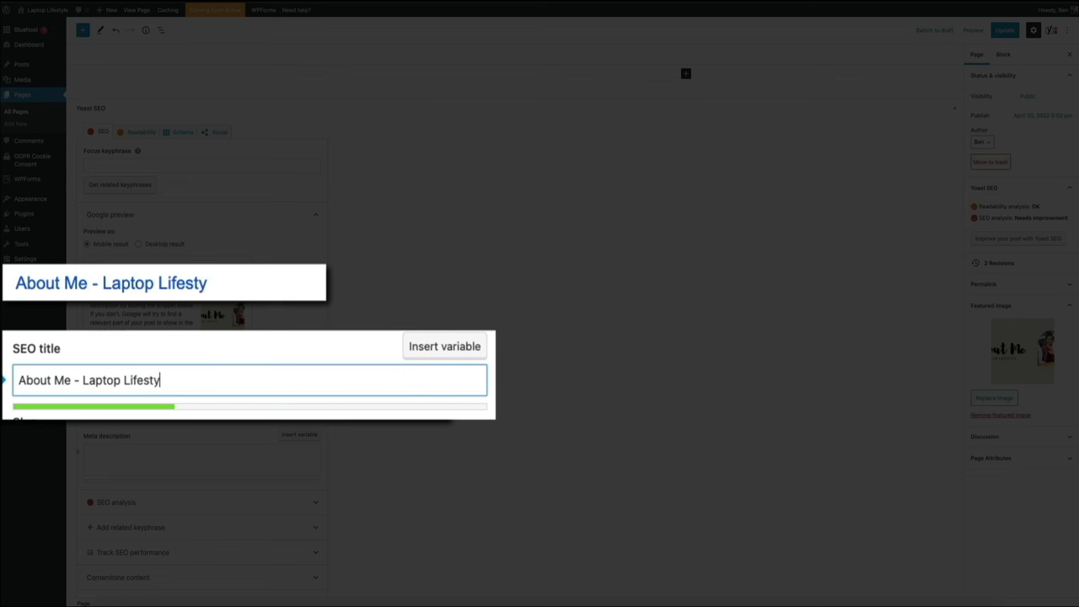
pyautogui.write('le')
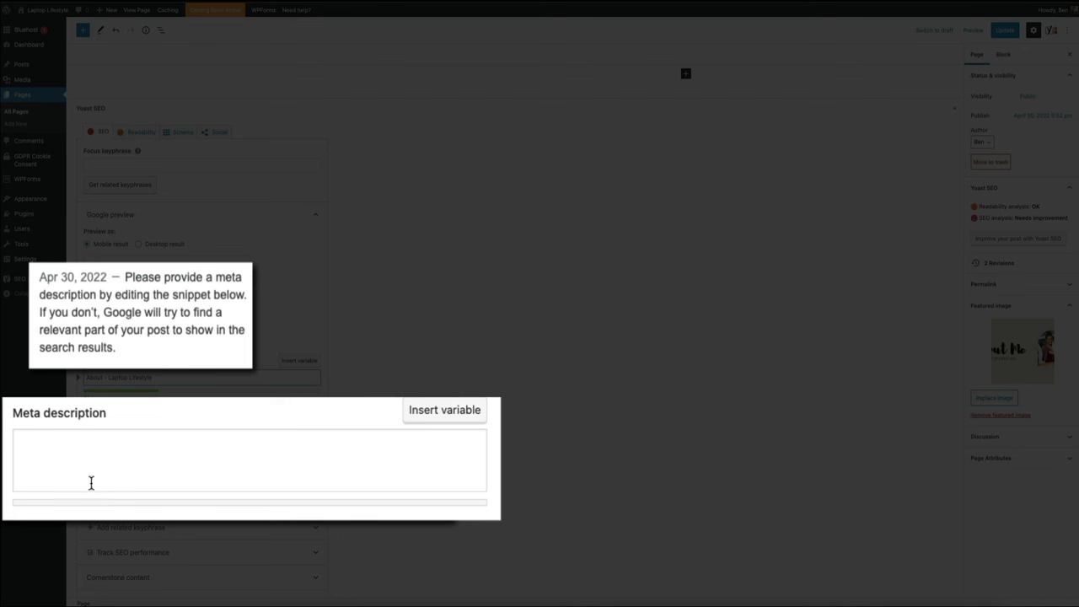
# - Write a meta description introducing the owner and operator of Laptop Lifestyle and their world-travel adventures
pyautogui.click(46, 453)
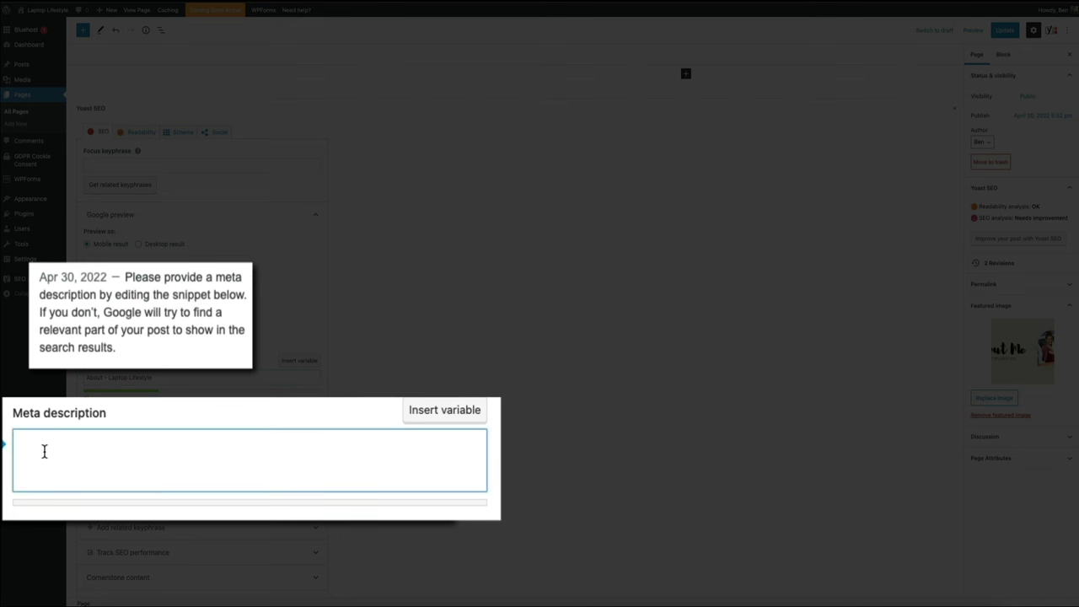
pyautogui.write("Hi, I'm")
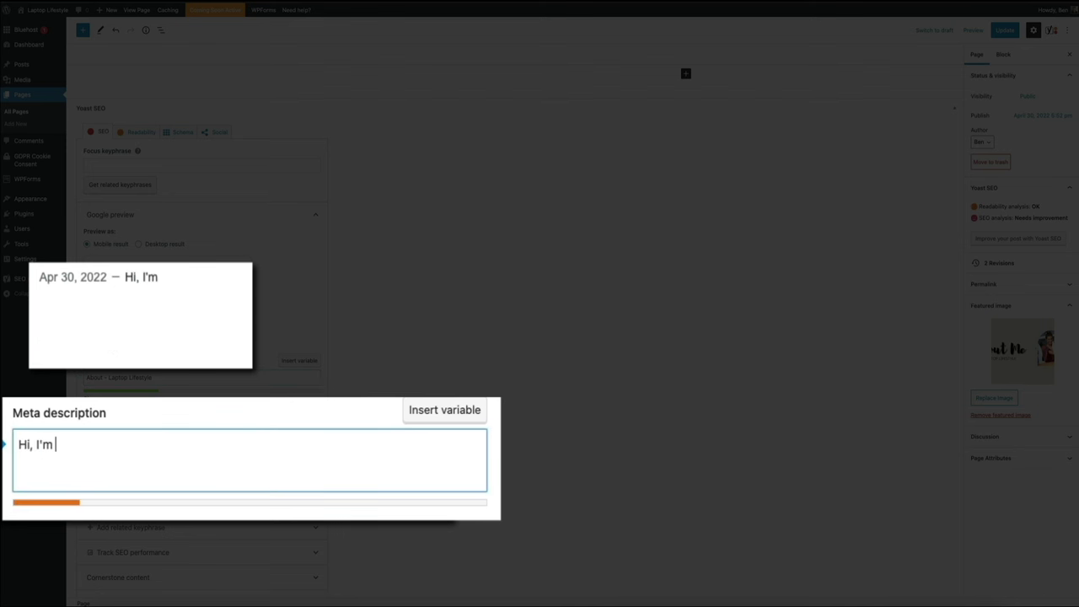
pyautogui.write(' Sam! The')
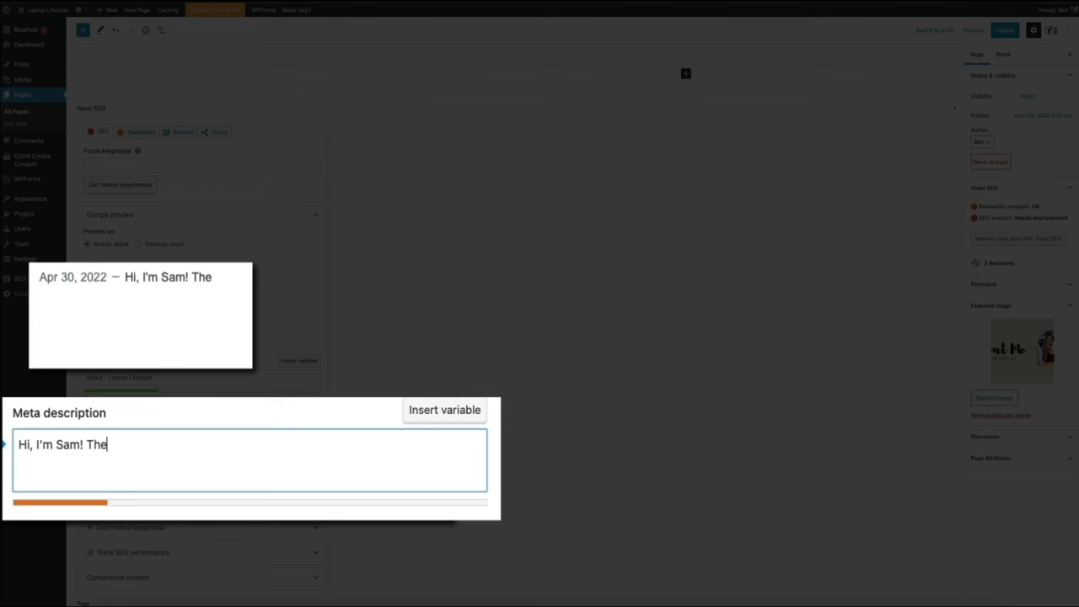
pyautogui.write(' owner and opera')
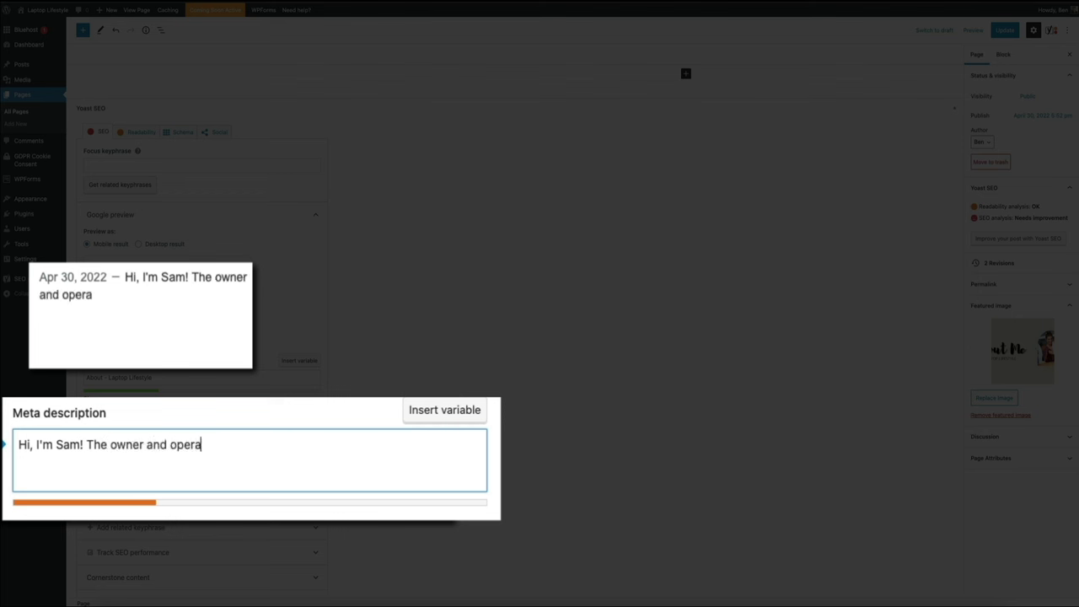
pyautogui.write('tor of Laptop Li')
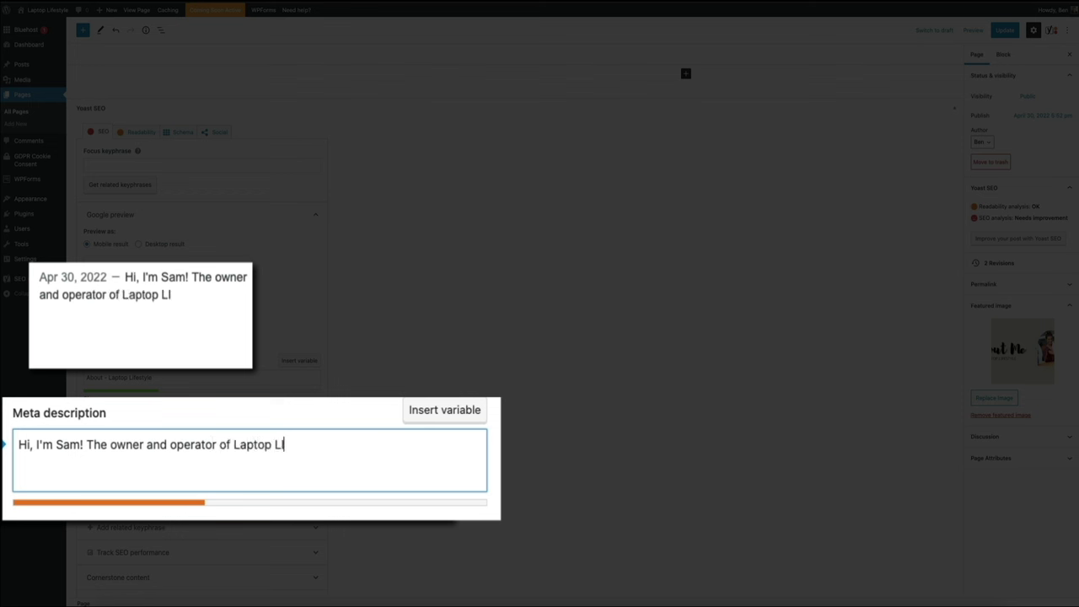
pyautogui.press('BackSpace')
pyautogui.write('ifestyle. ')
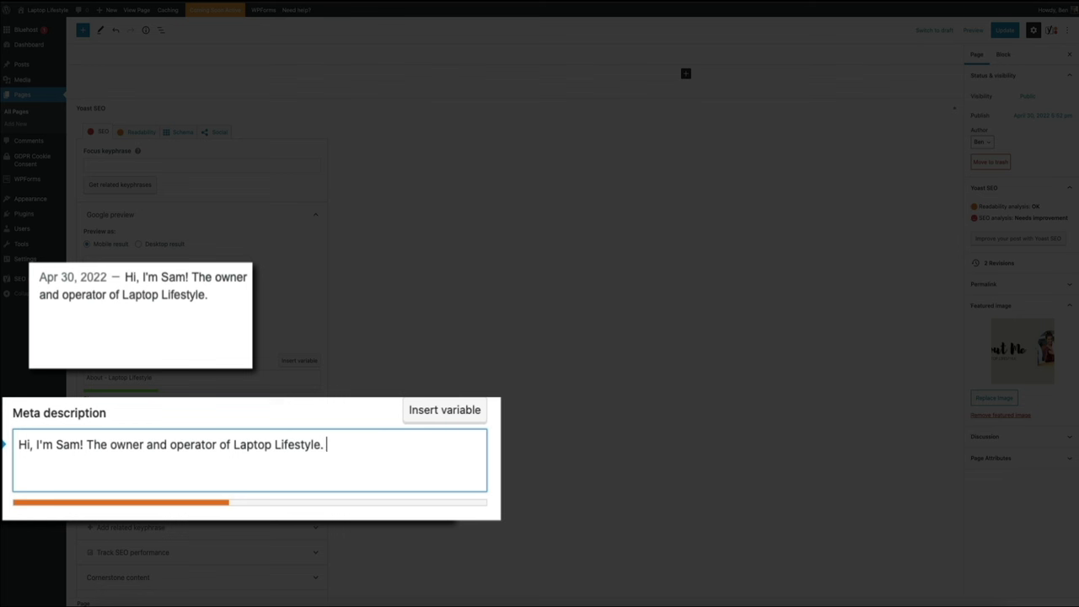
pyautogui.write('Learn all about me and my crazy adventures as I')
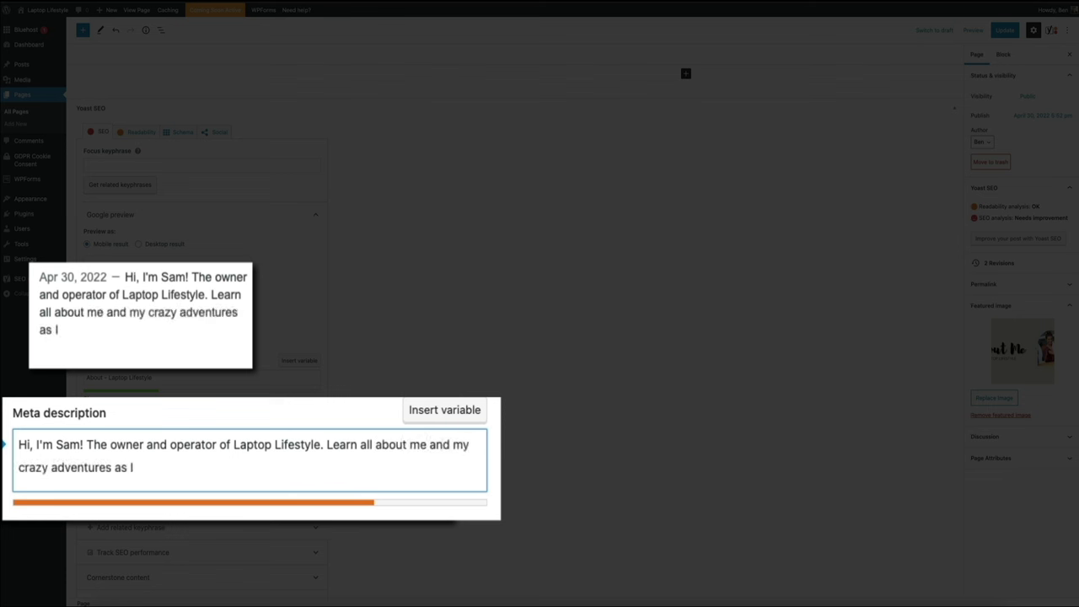
pyautogui.write(' travel ')
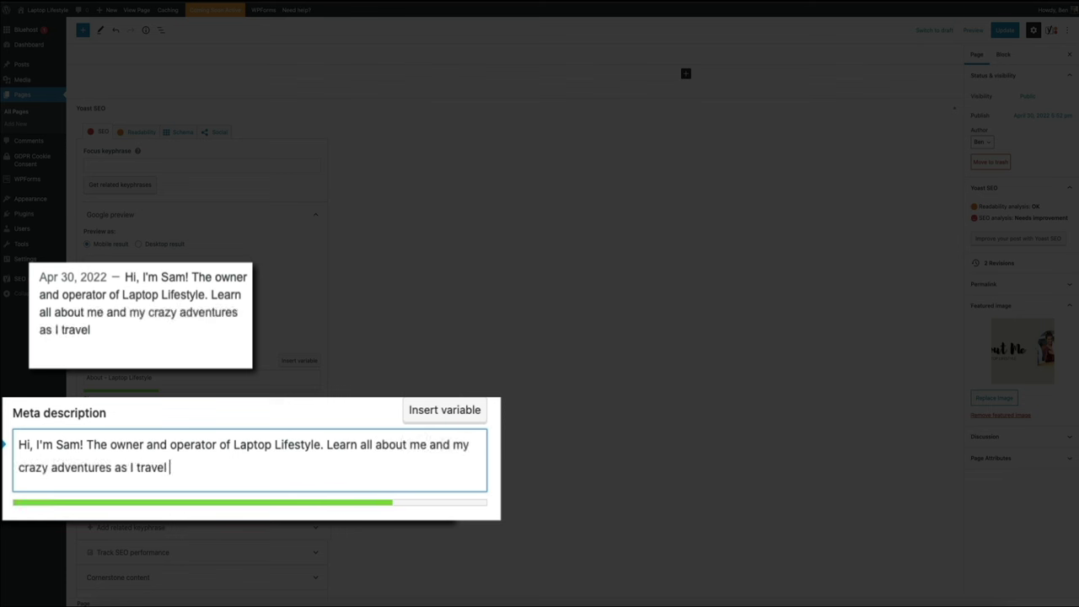
pyautogui.write('the world')
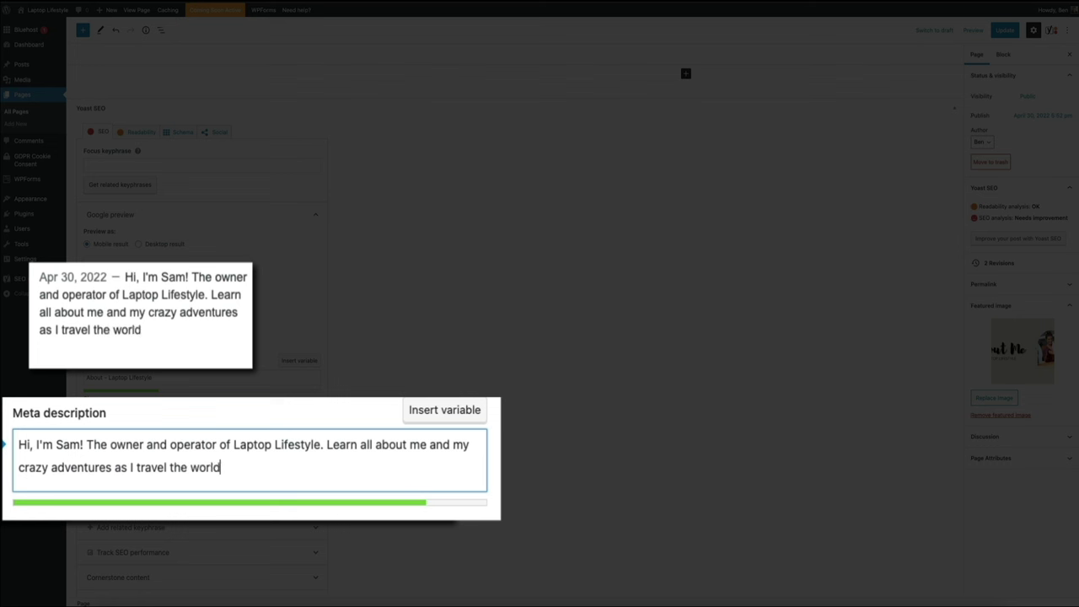
pyautogui.write('!')
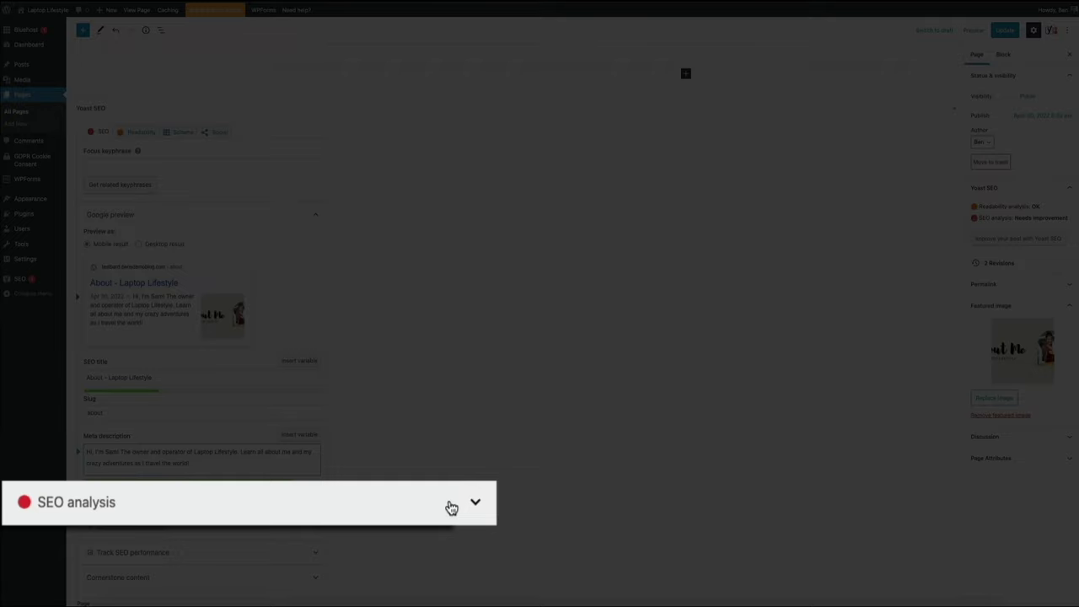
# - Expand the Yoast SEO analysis section and scroll through its results
pyautogui.click(306, 505)
pyautogui.scroll(-3, 405, 515)
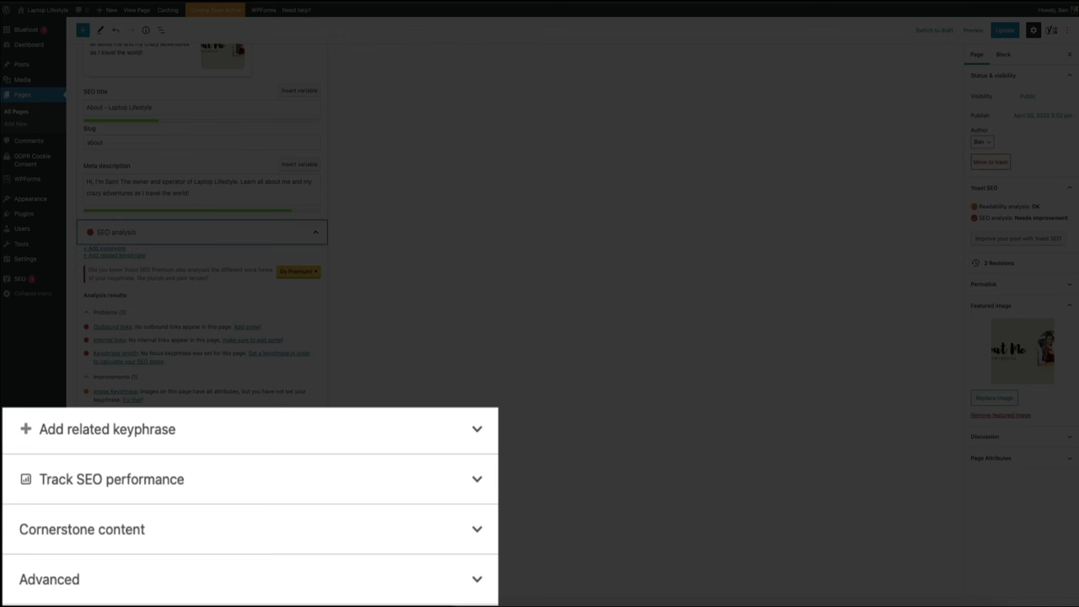
pyautogui.scroll(5, 404, 513)
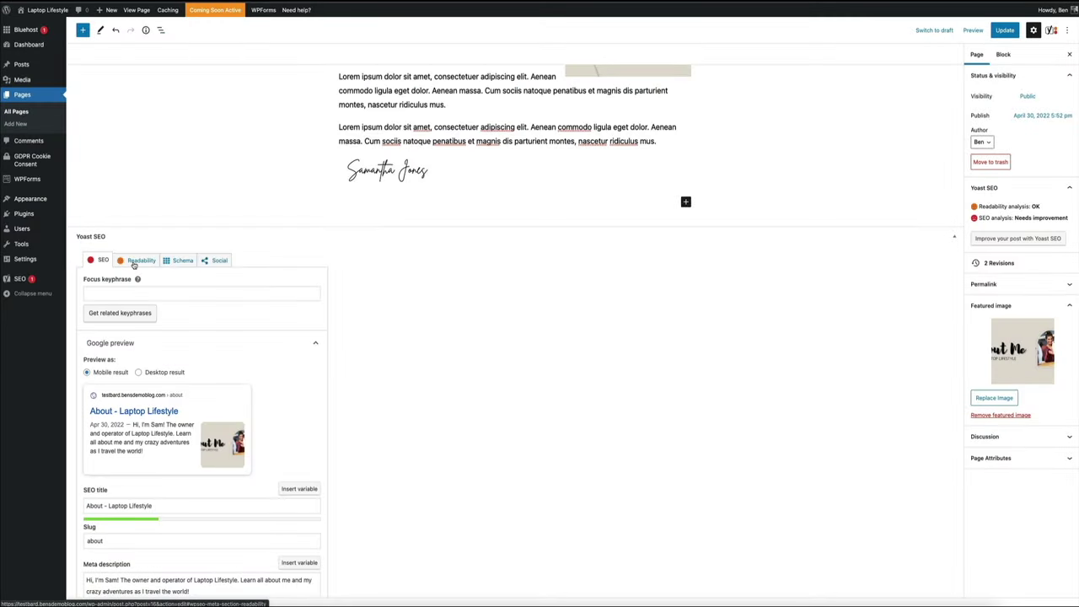
# - Show the Yoast Readability results, listing 2 problems and 5 good results
pyautogui.click(133, 261)
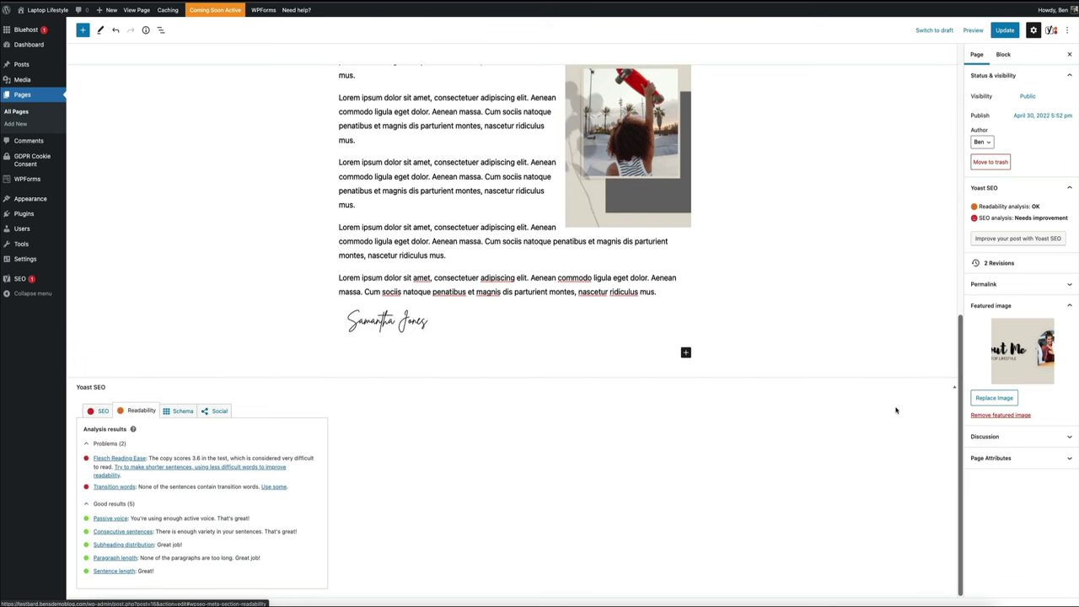
# - Update the About page to save its new SEO title and meta description
pyautogui.scroll(5, 897, 410)
pyautogui.scroll(8, 897, 410)
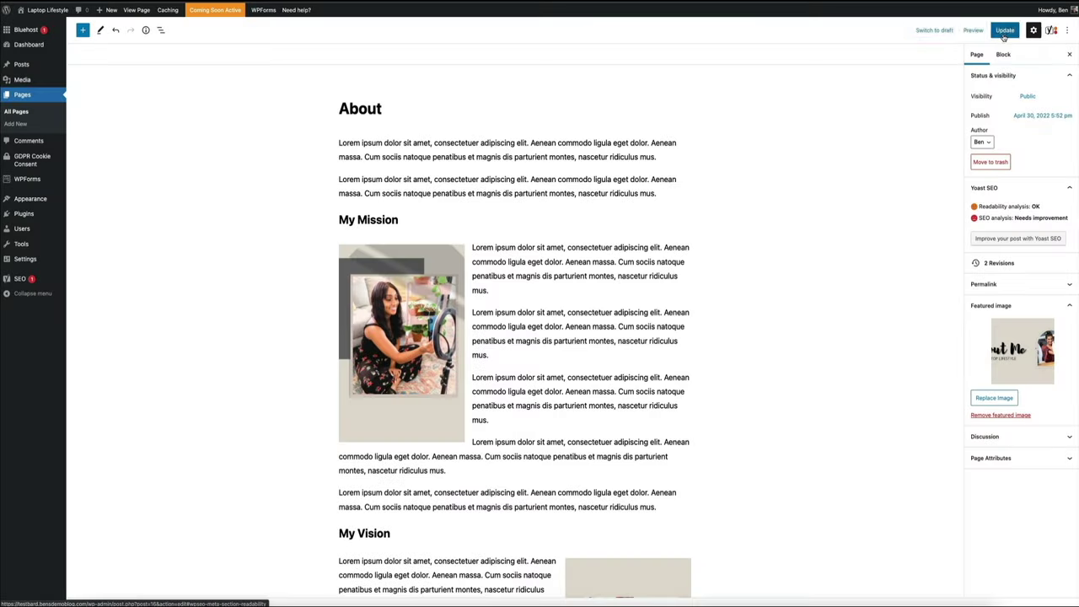
pyautogui.click(1003, 36)
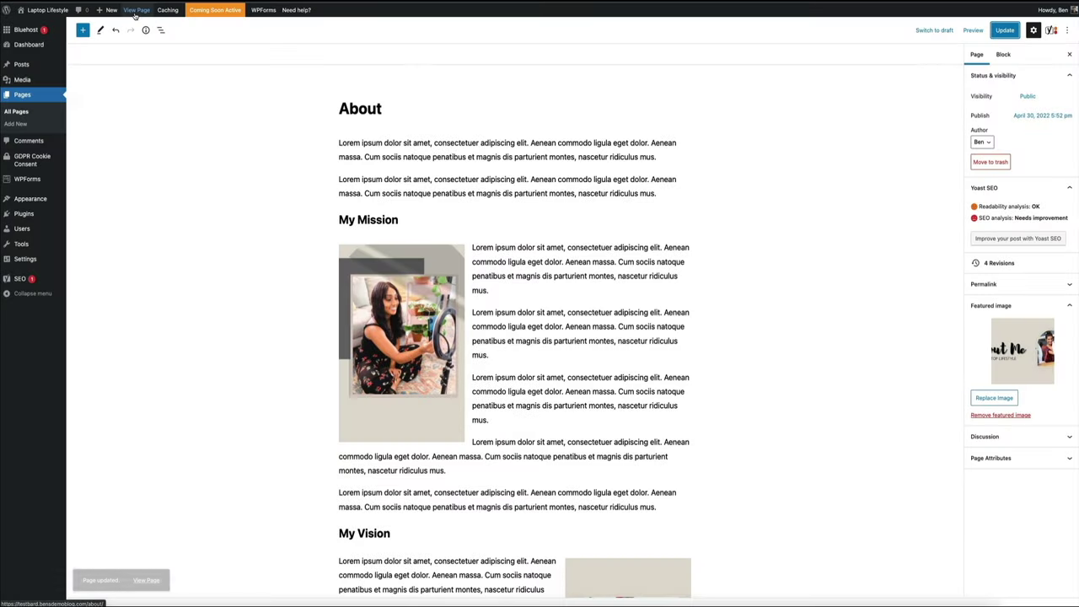
# - View the live About page, scrolling through its About Me banner, About text and My Mission section
pyautogui.click(135, 10)
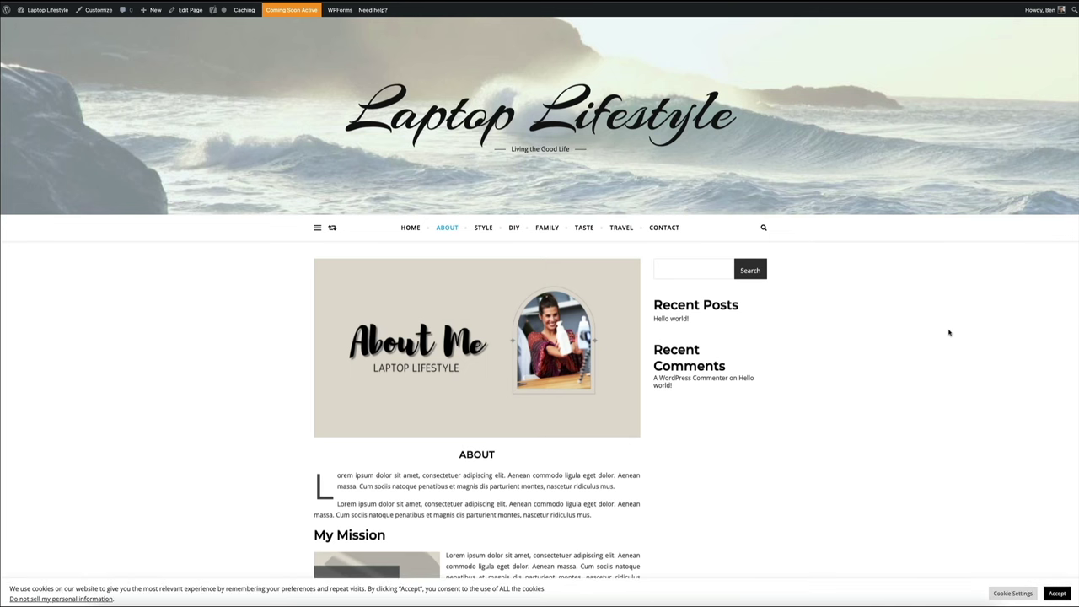
pyautogui.scroll(-2, 949, 333)
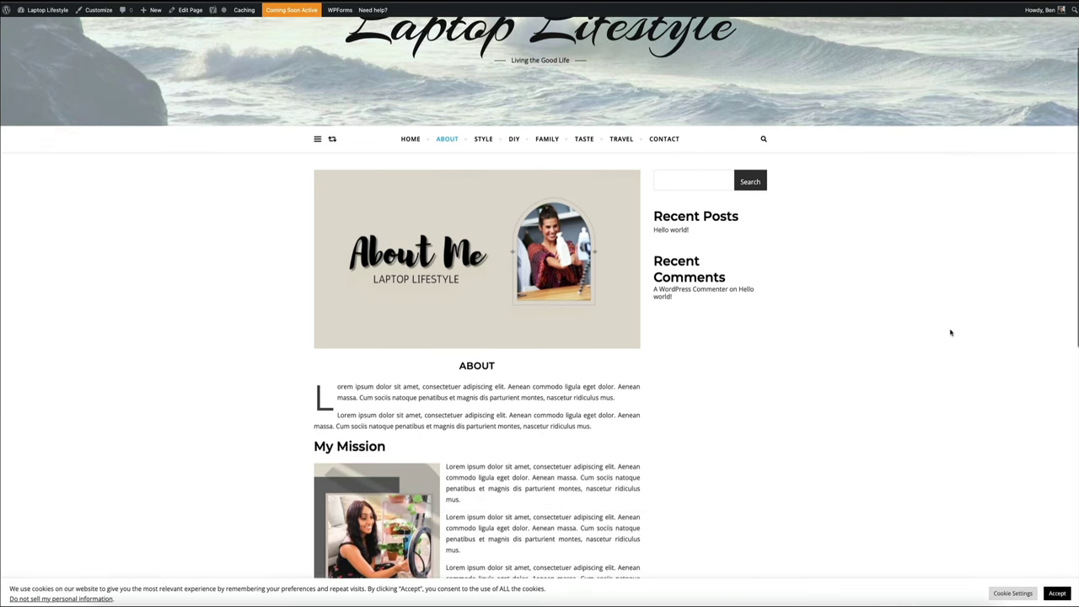
pyautogui.scroll(-2, 951, 332)
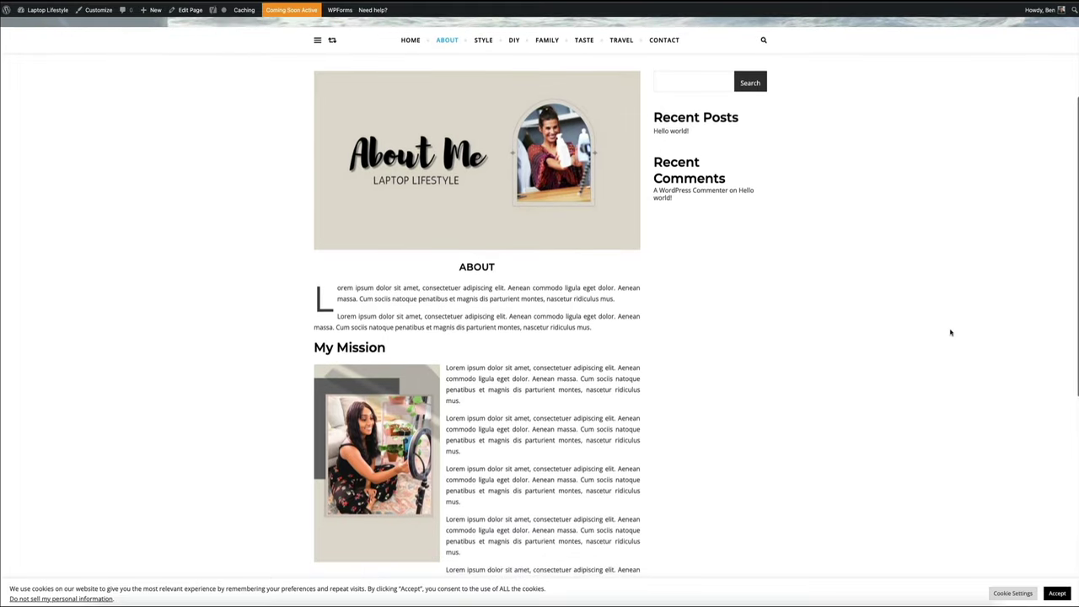
pyautogui.scroll(-1, 950, 333)
pyautogui.scroll(-1, 950, 333)
pyautogui.scroll(-2, 950, 332)
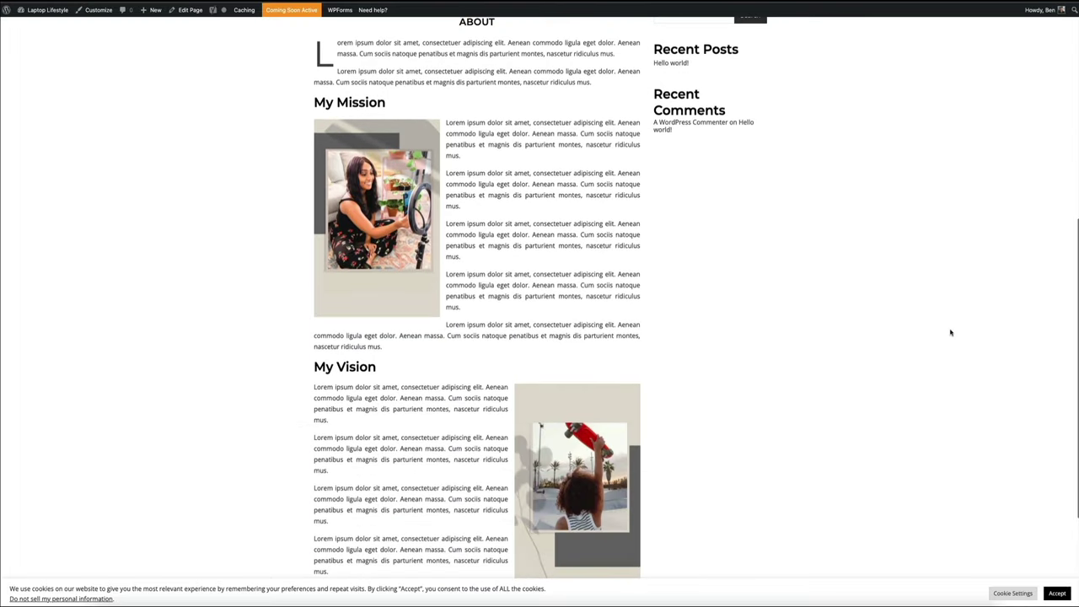
pyautogui.scroll(-3, 951, 332)
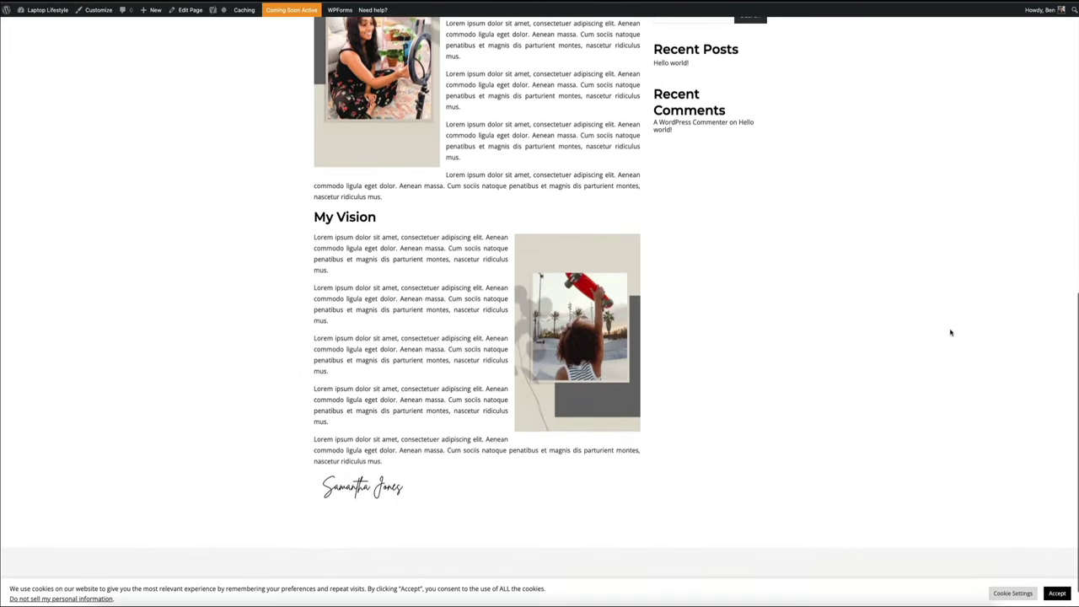
pyautogui.scroll(2, 950, 333)
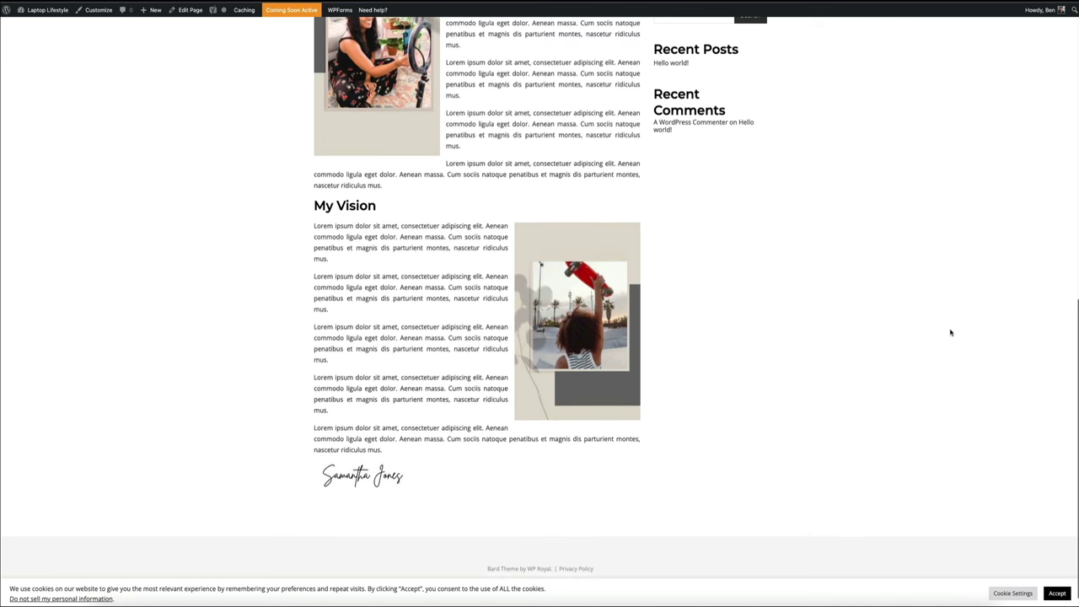
pyautogui.scroll(4, 950, 332)
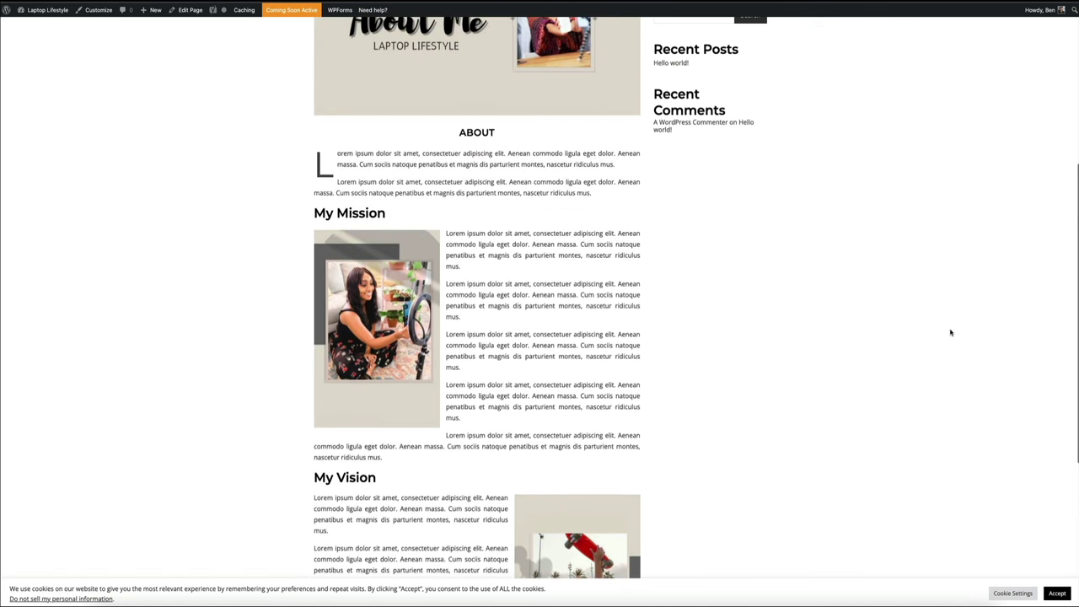
pyautogui.scroll(2, 950, 333)
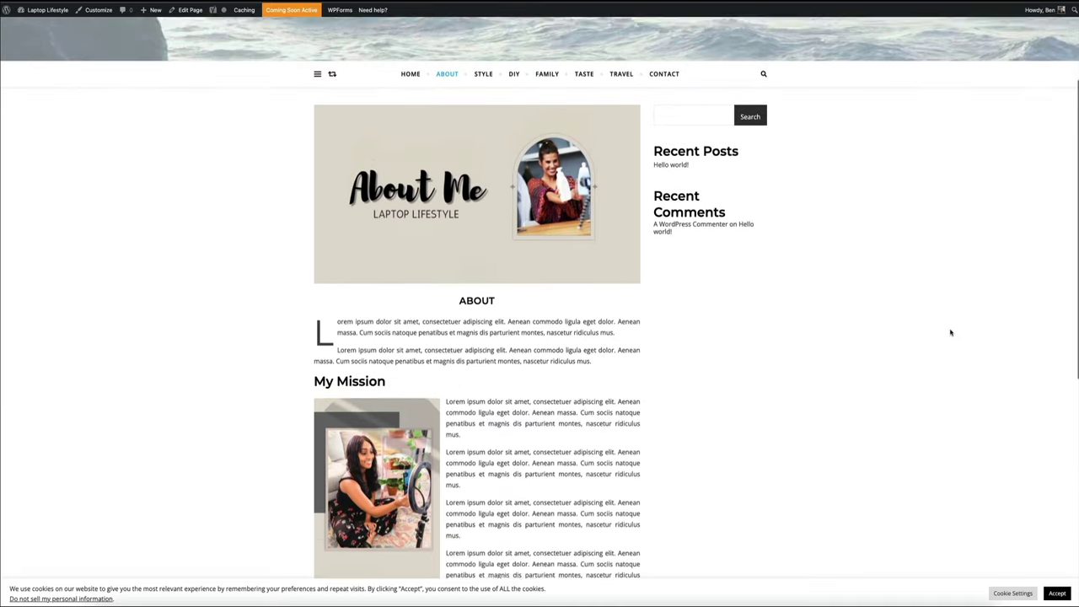
pyautogui.scroll(2, 950, 332)
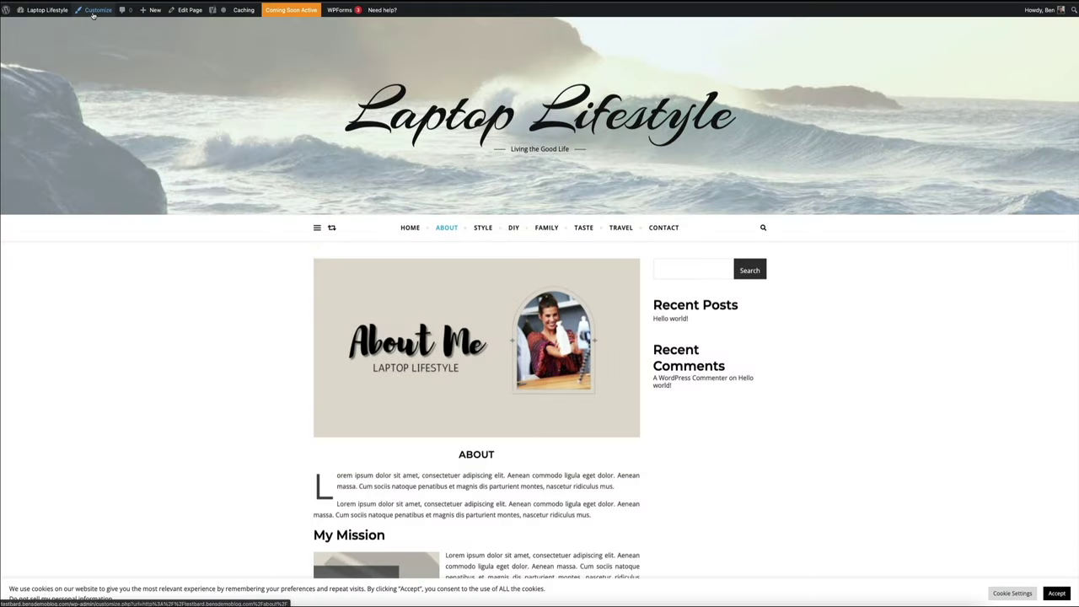
pyautogui.click(92, 11)
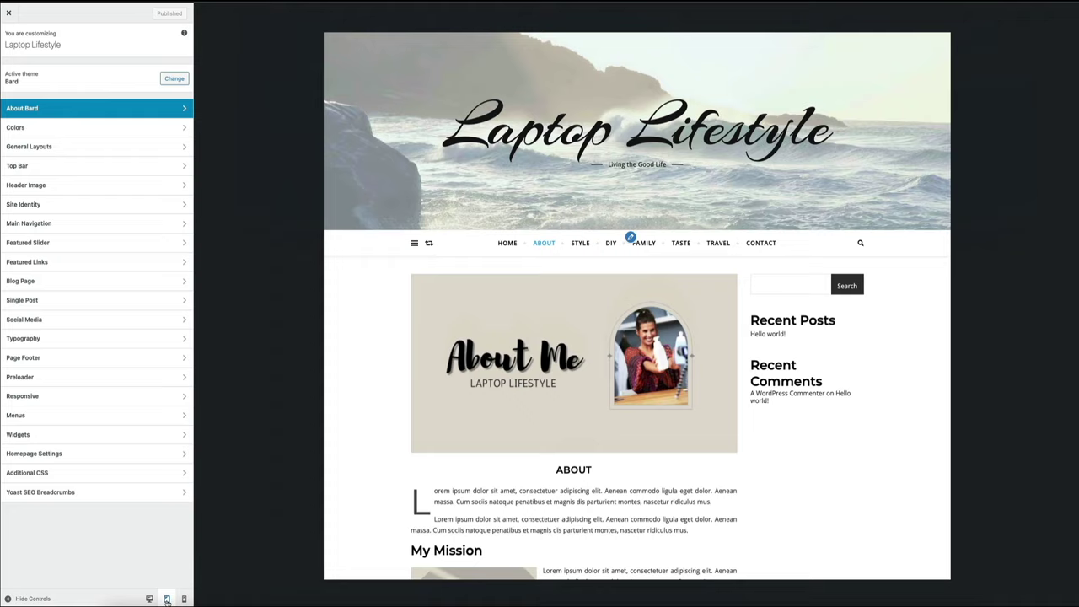
pyautogui.click(167, 599)
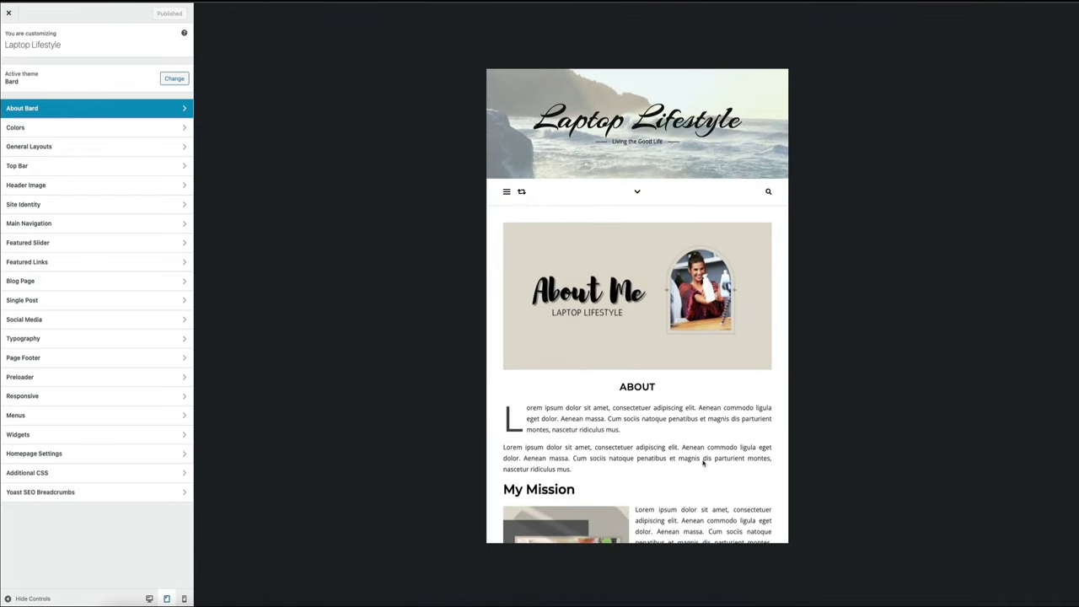
pyautogui.scroll(-1, 698, 468)
pyautogui.scroll(-5, 698, 468)
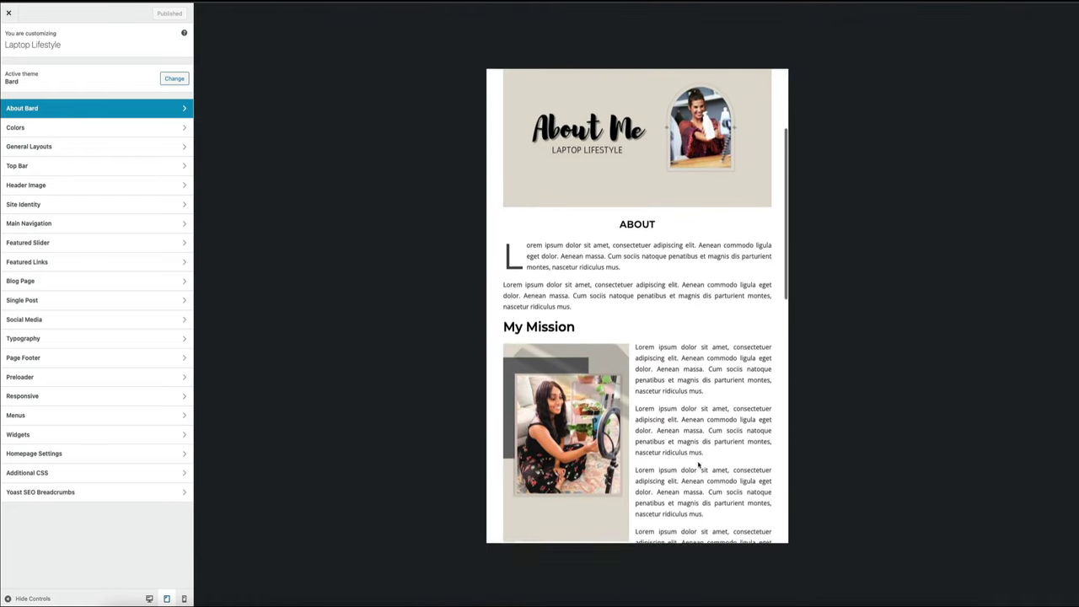
pyautogui.scroll(-8, 698, 464)
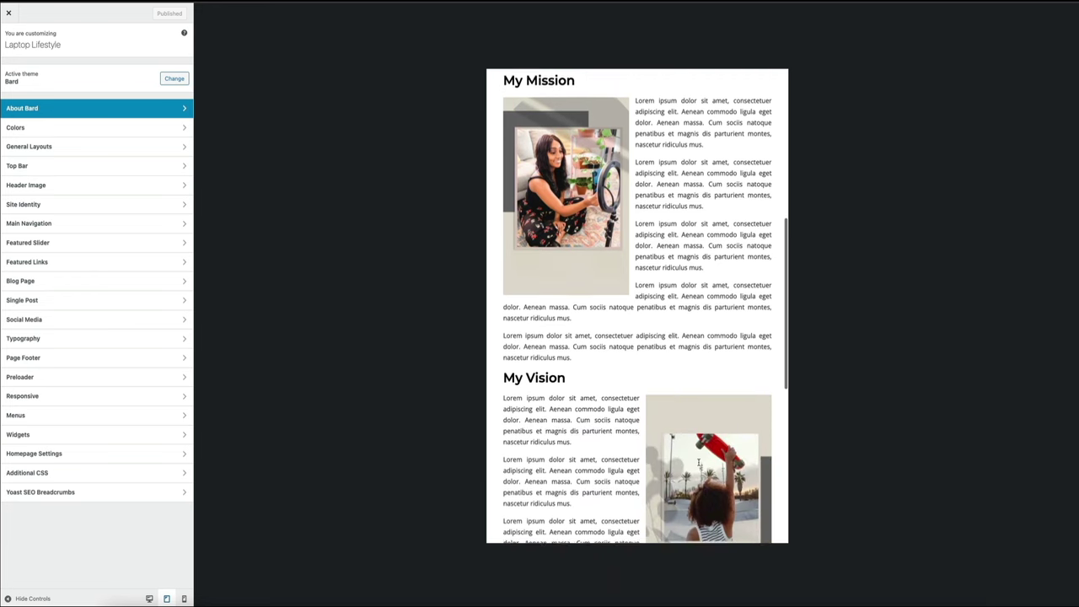
pyautogui.scroll(14, 698, 466)
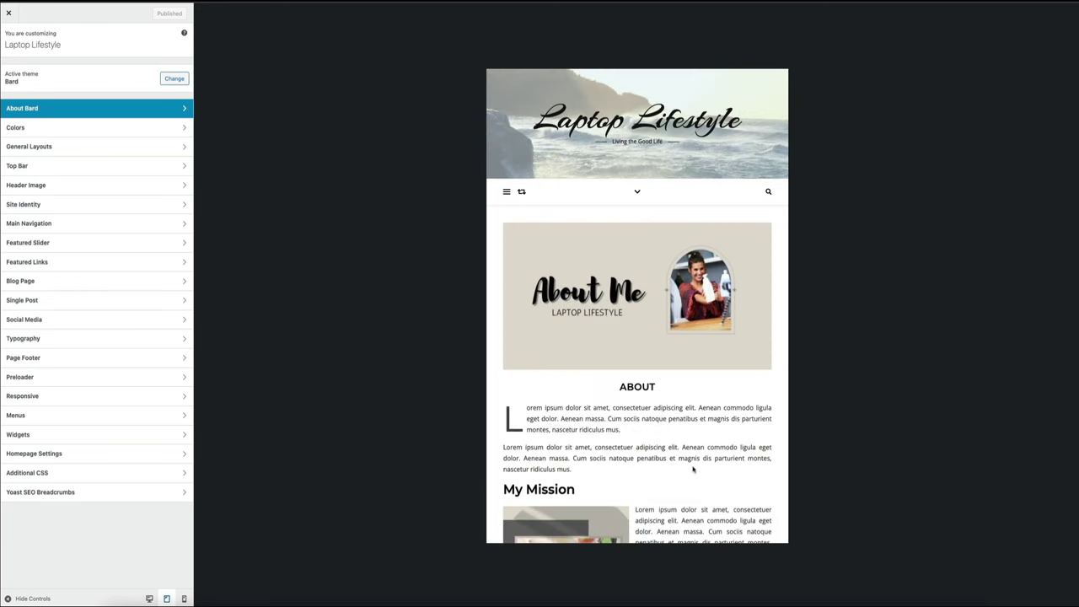
pyautogui.click(184, 598)
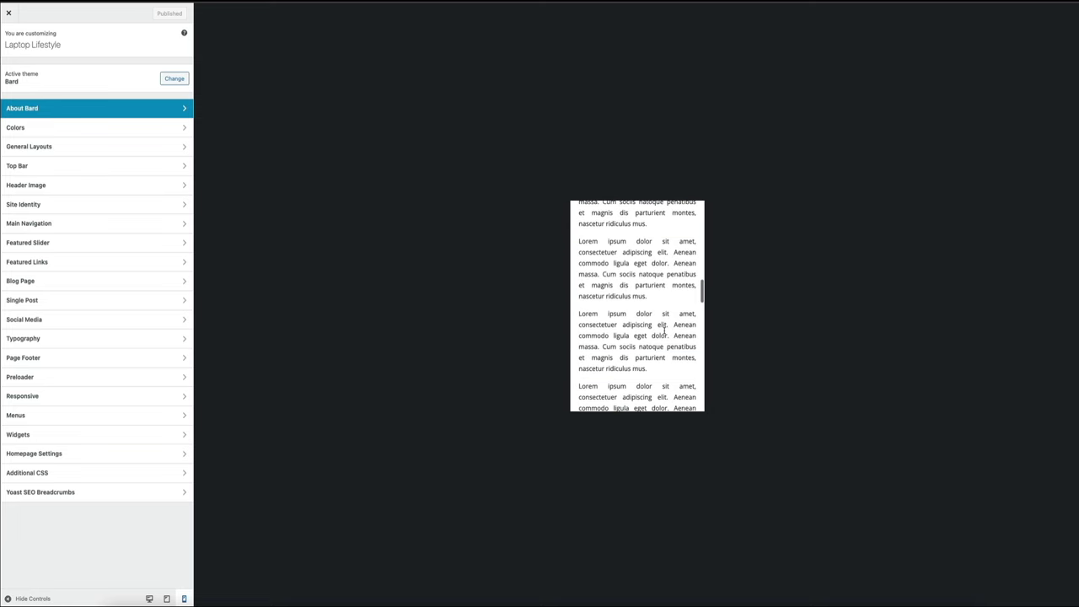
pyautogui.scroll(15, 664, 334)
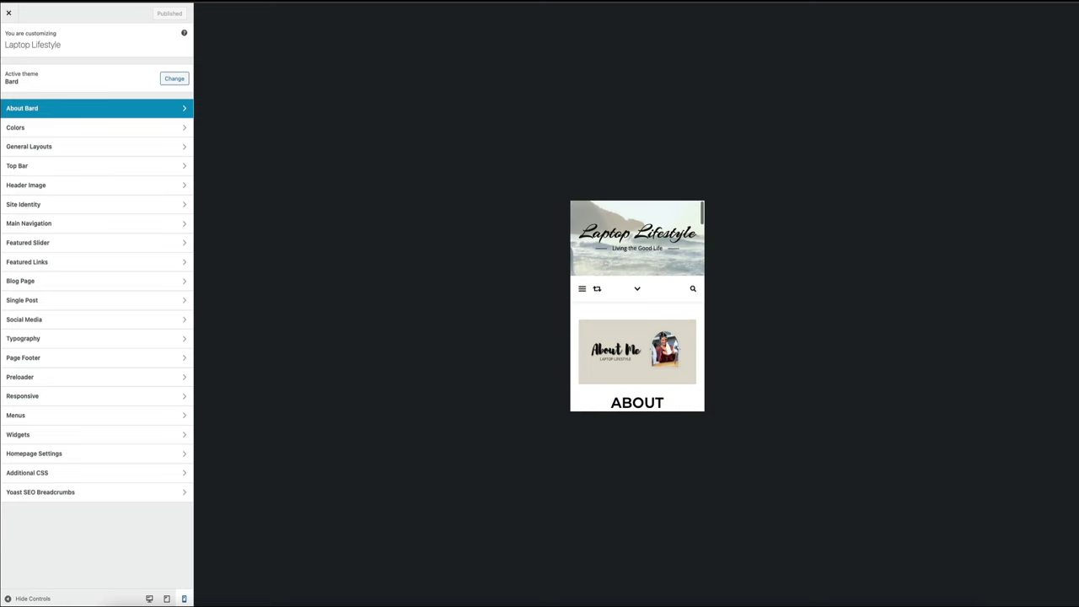
pyautogui.click(150, 599)
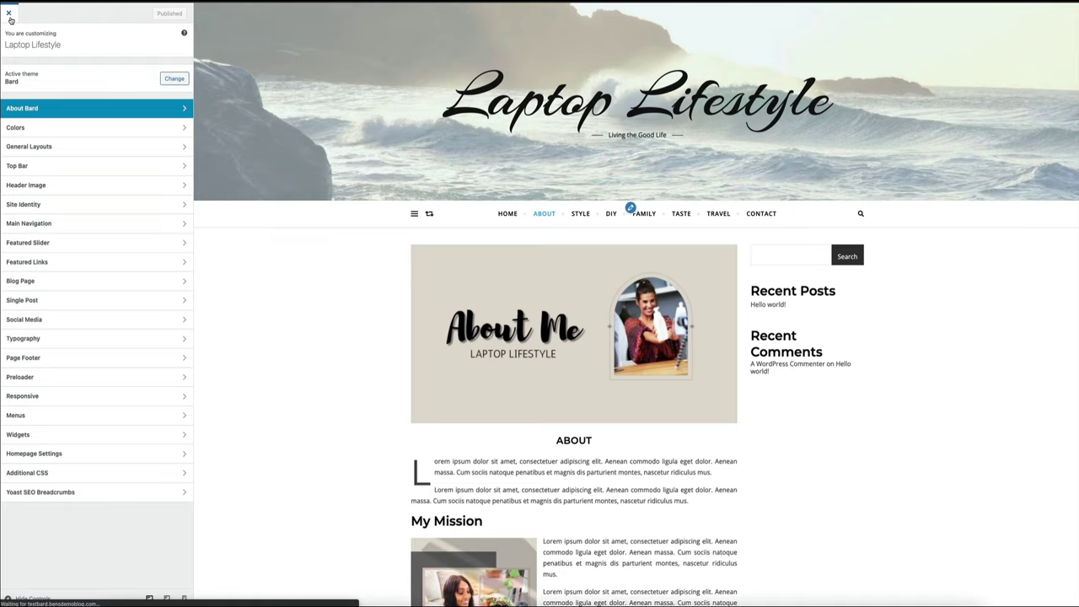
pyautogui.click(18, 21)
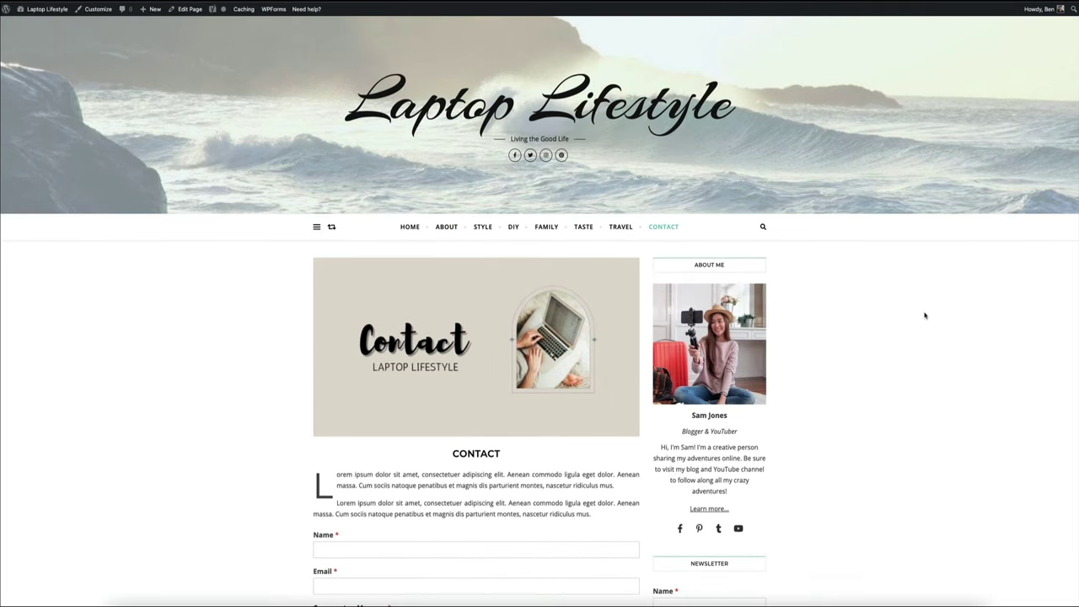
# - Go from the live site to the admin Dashboard through the site-name menu
pyautogui.scroll(-3, 925, 315)
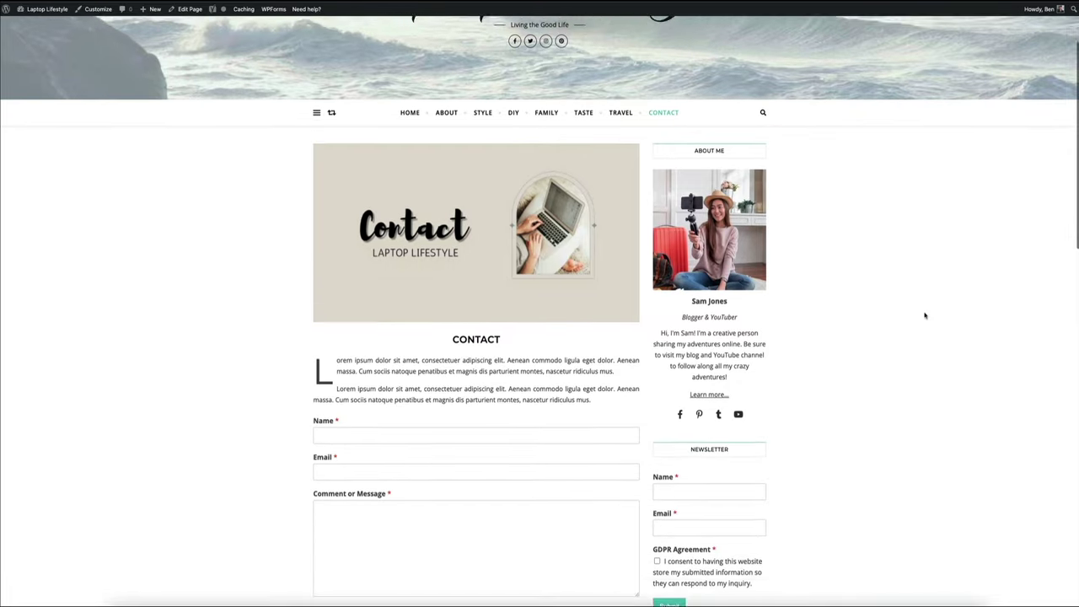
pyautogui.scroll(-2, 925, 315)
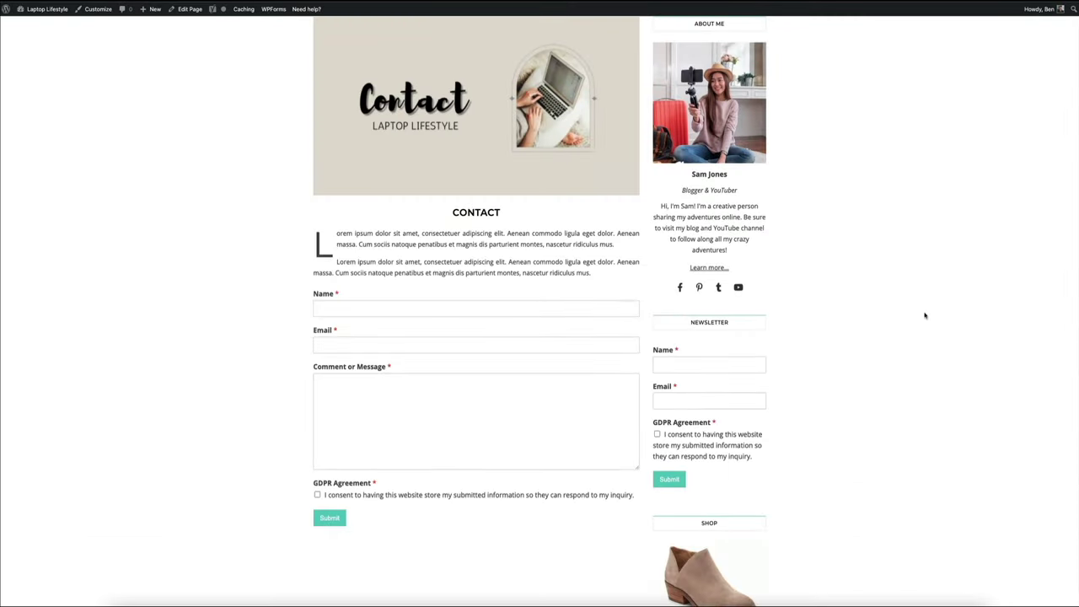
pyautogui.scroll(3, 924, 315)
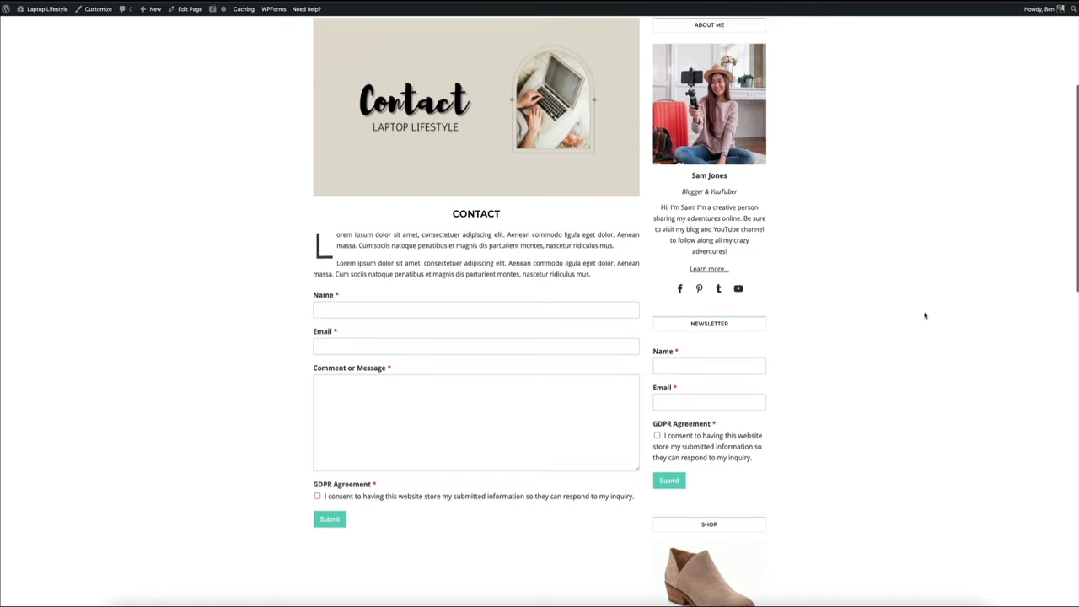
pyautogui.scroll(2, 925, 315)
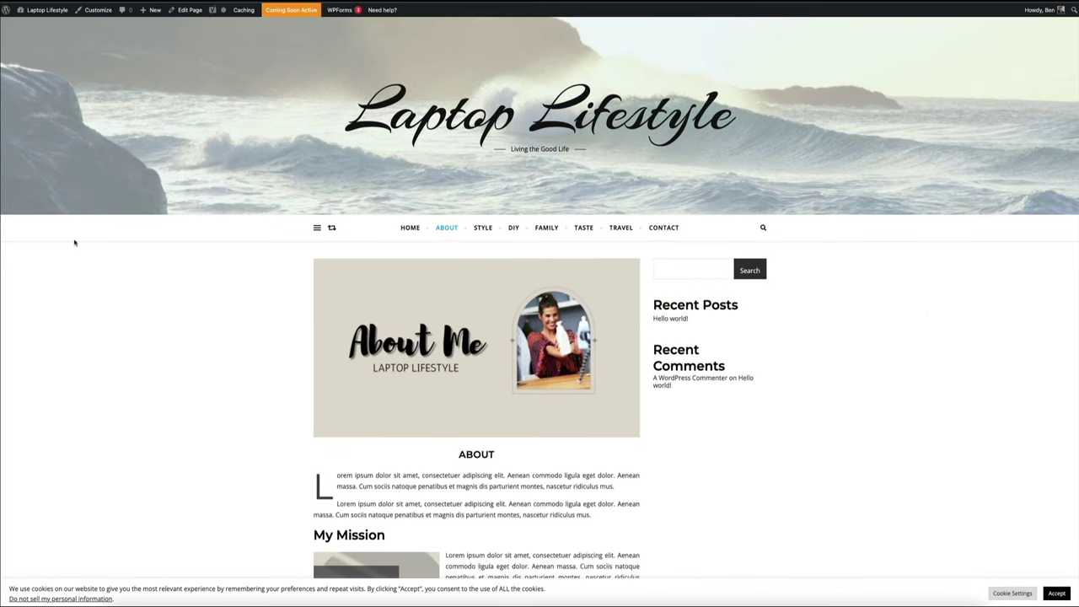
pyautogui.moveTo(59, 11)
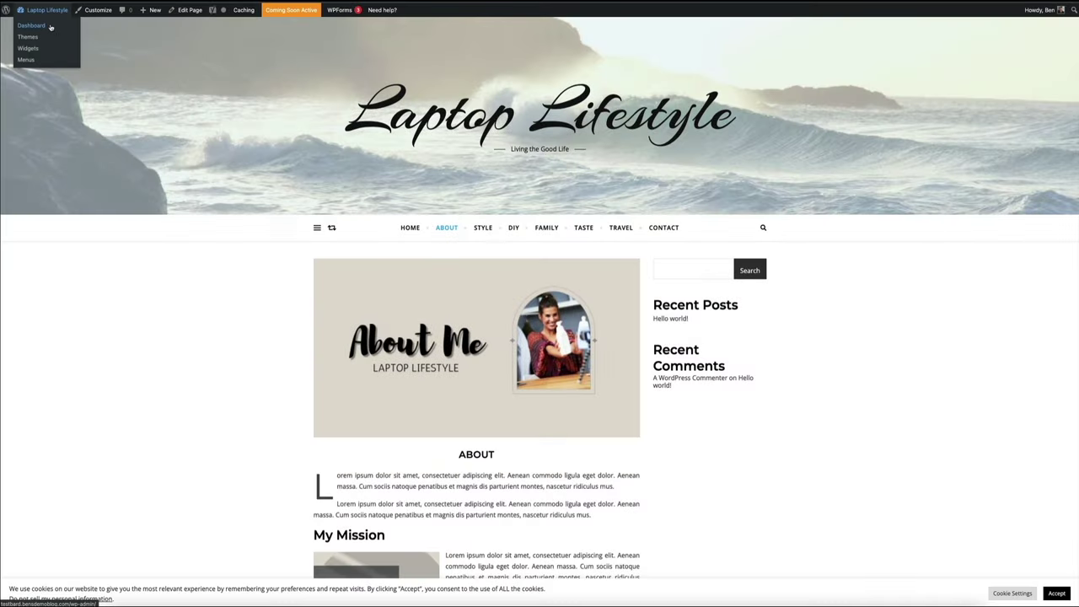
pyautogui.click(32, 25)
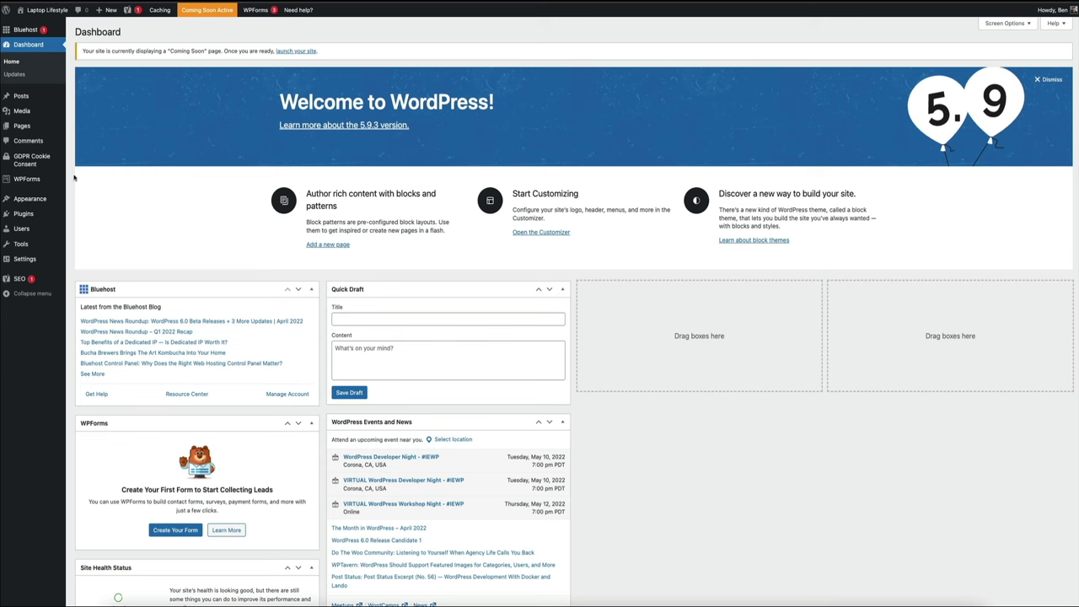
# - Enable GDPR Enhancements in the WPForms General settings and save the settings
pyautogui.moveTo(44, 181)
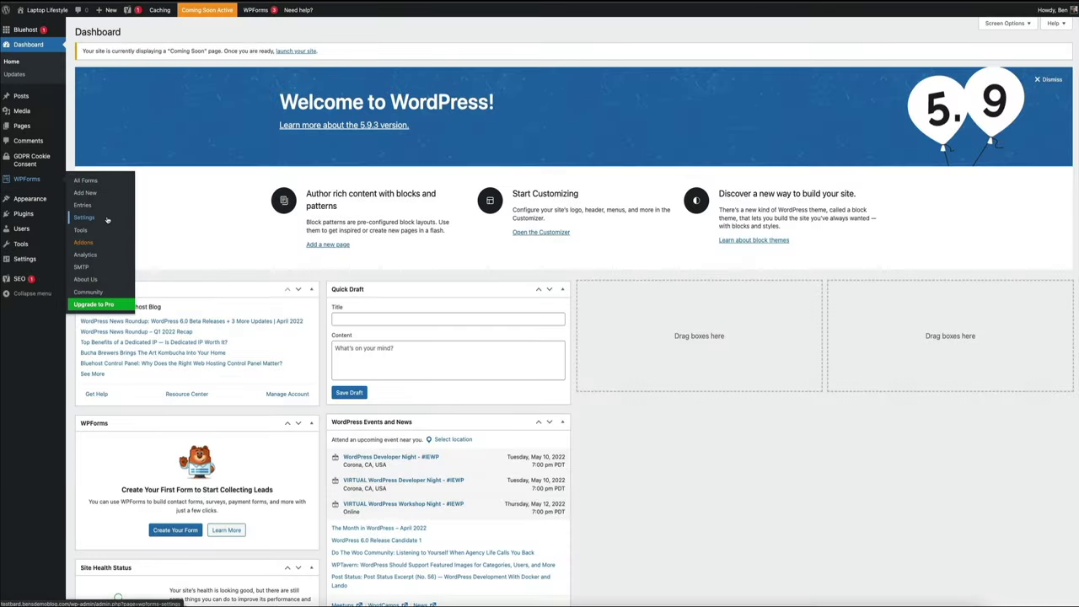
pyautogui.click(106, 221)
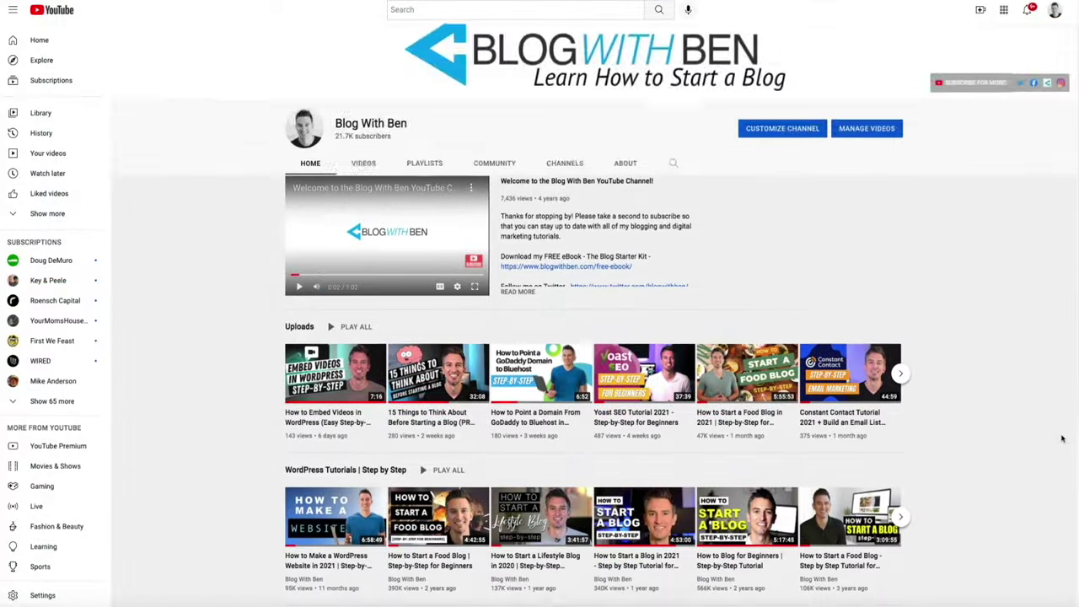
pyautogui.scroll(-3, 1063, 437)
pyautogui.scroll(-5, 1063, 438)
pyautogui.scroll(-1, 1062, 439)
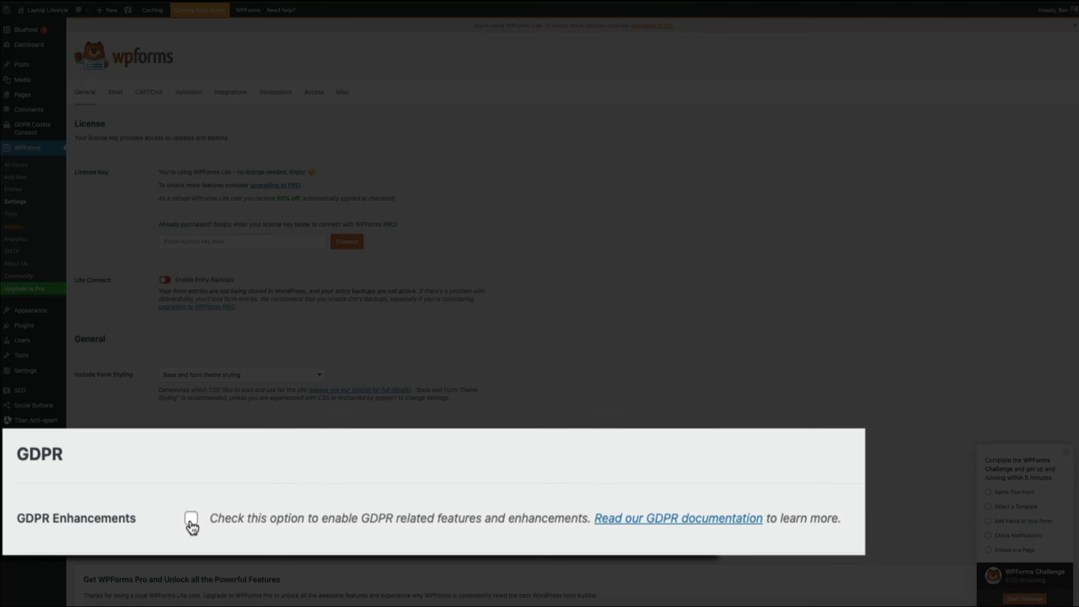
pyautogui.click(191, 524)
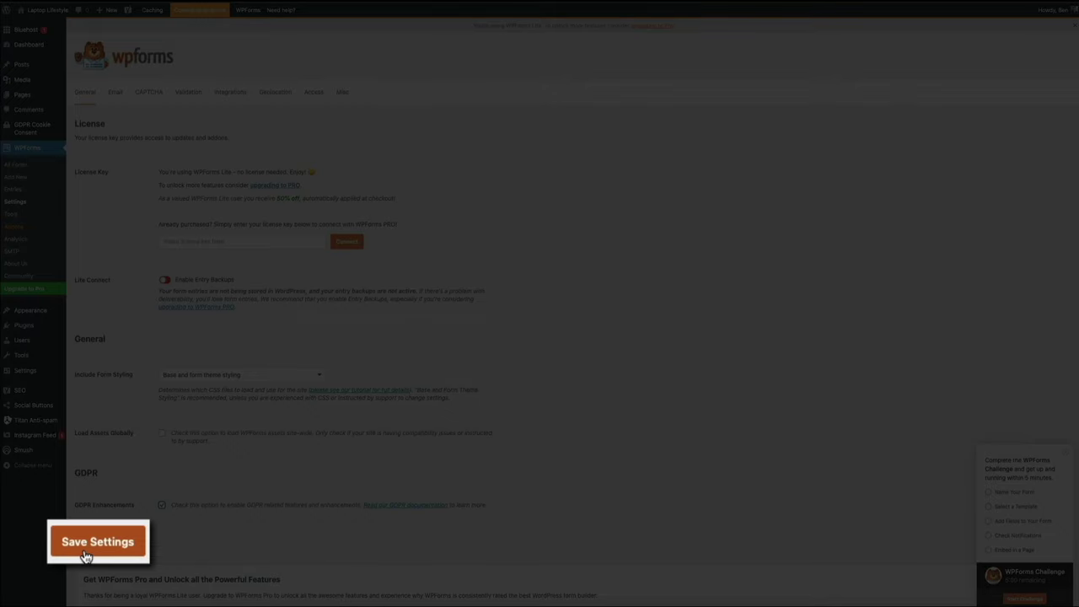
pyautogui.click(87, 552)
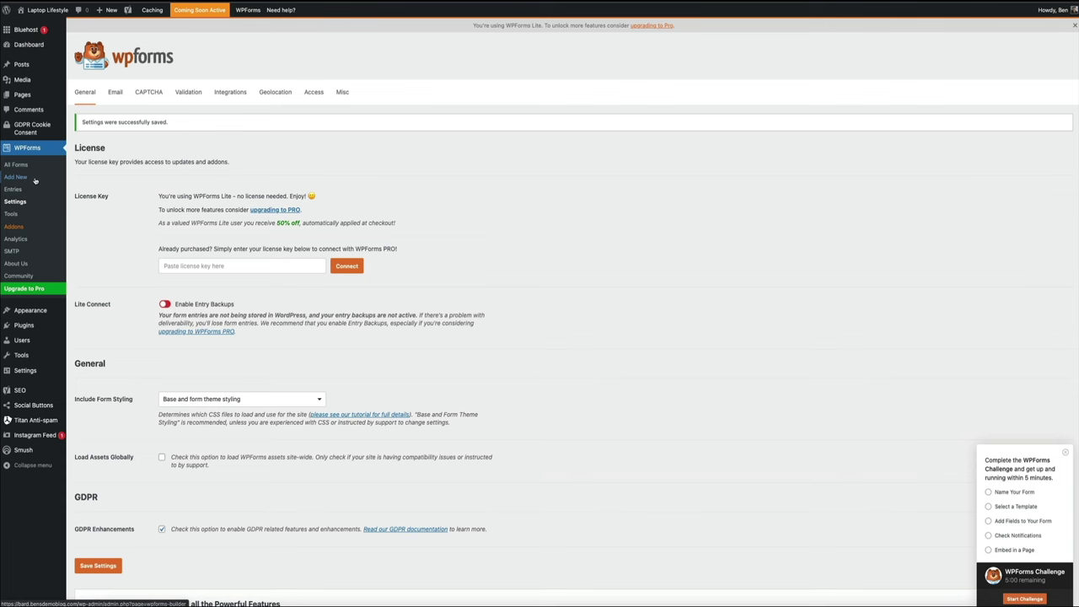
# - Start a new WPForms form and browse the template gallery down to the GDPR Contact Form
pyautogui.click(35, 180)
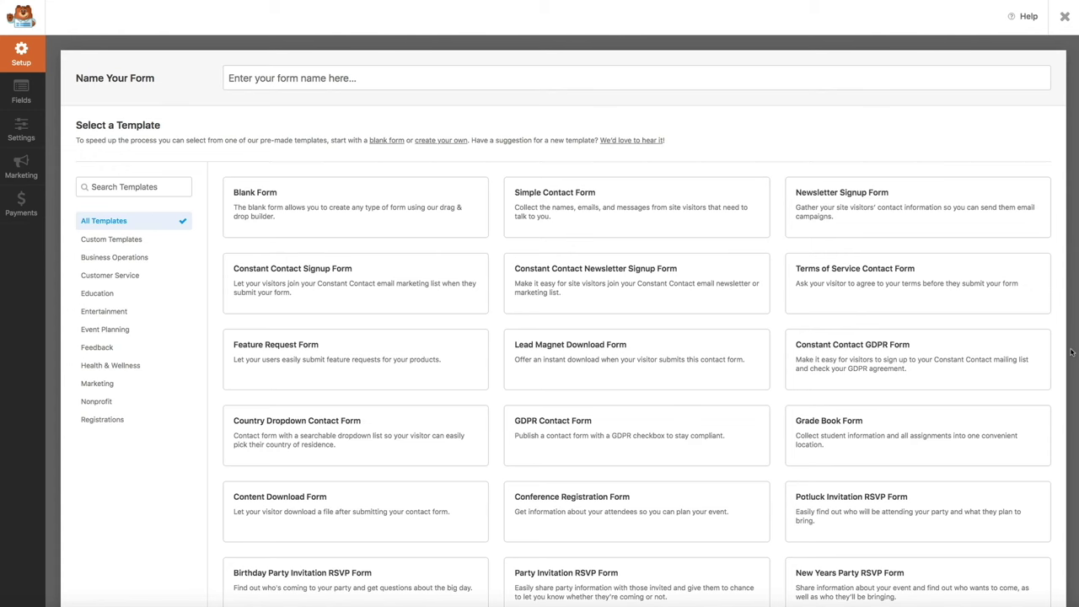
pyautogui.scroll(-3, 1072, 353)
pyautogui.scroll(-8, 1071, 352)
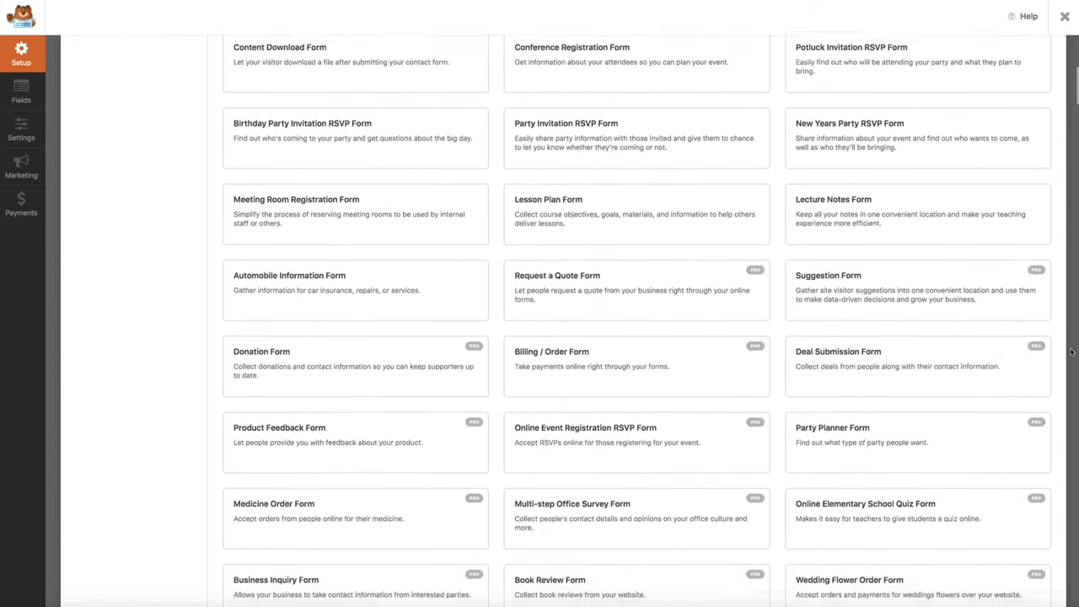
pyautogui.scroll(-5, 1072, 352)
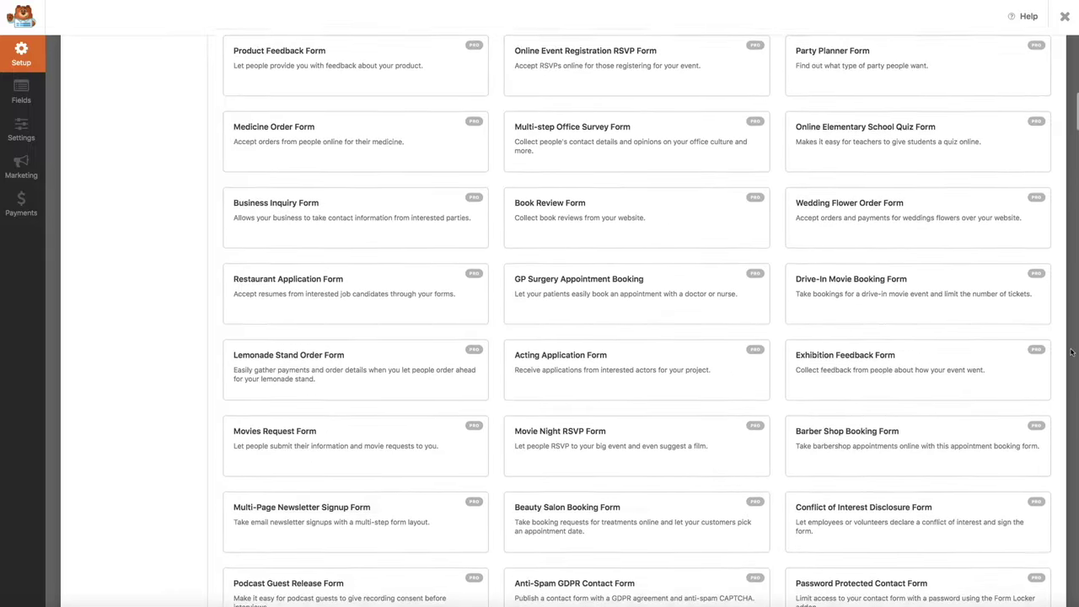
pyautogui.scroll(-2, 1071, 352)
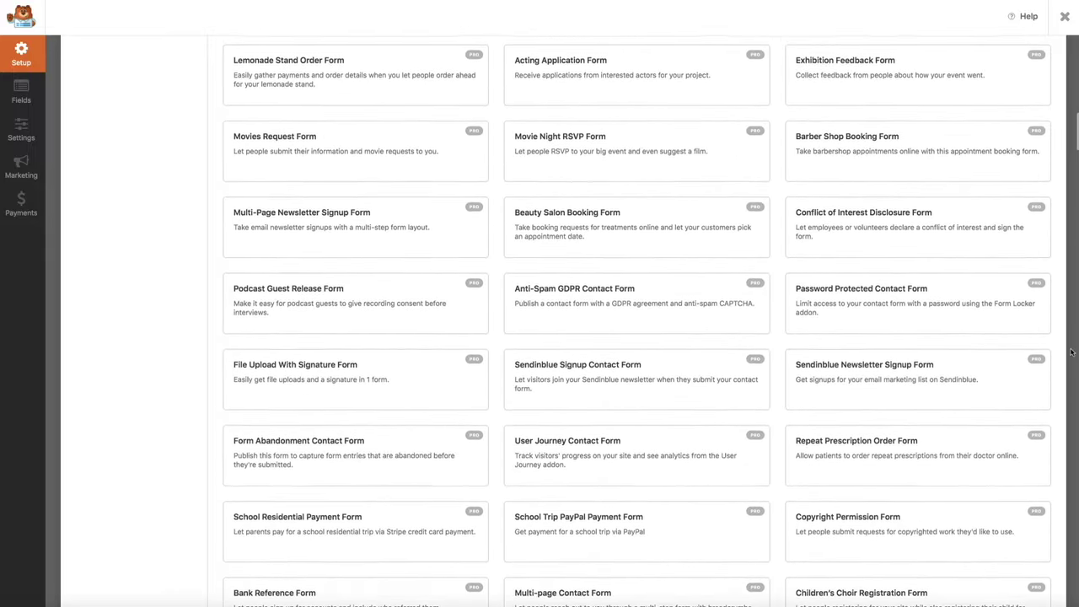
pyautogui.scroll(2, 1071, 352)
pyautogui.scroll(5, 1072, 352)
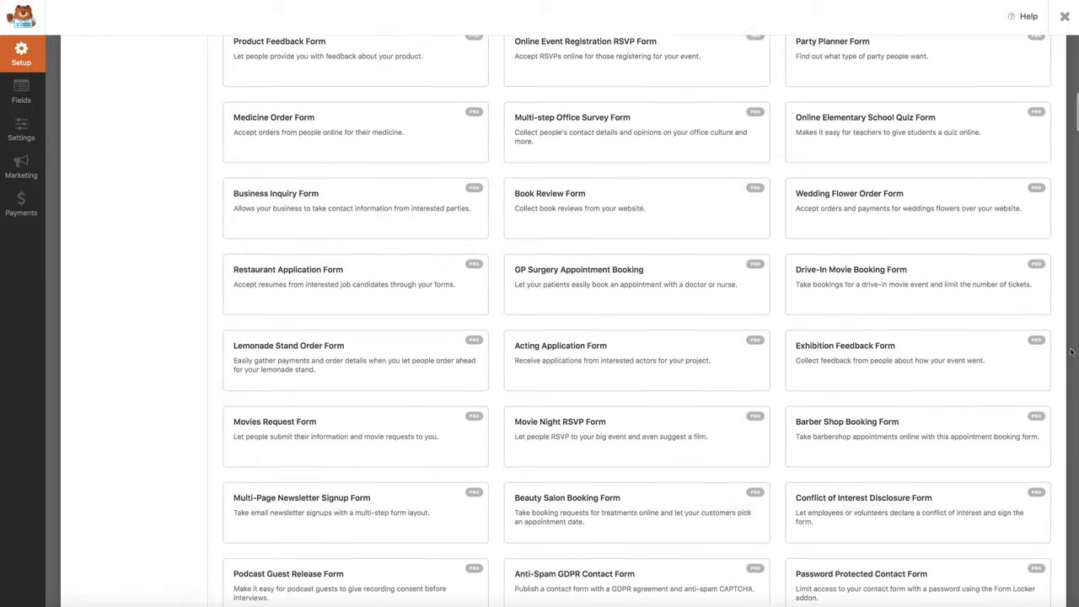
pyautogui.scroll(3, 1072, 352)
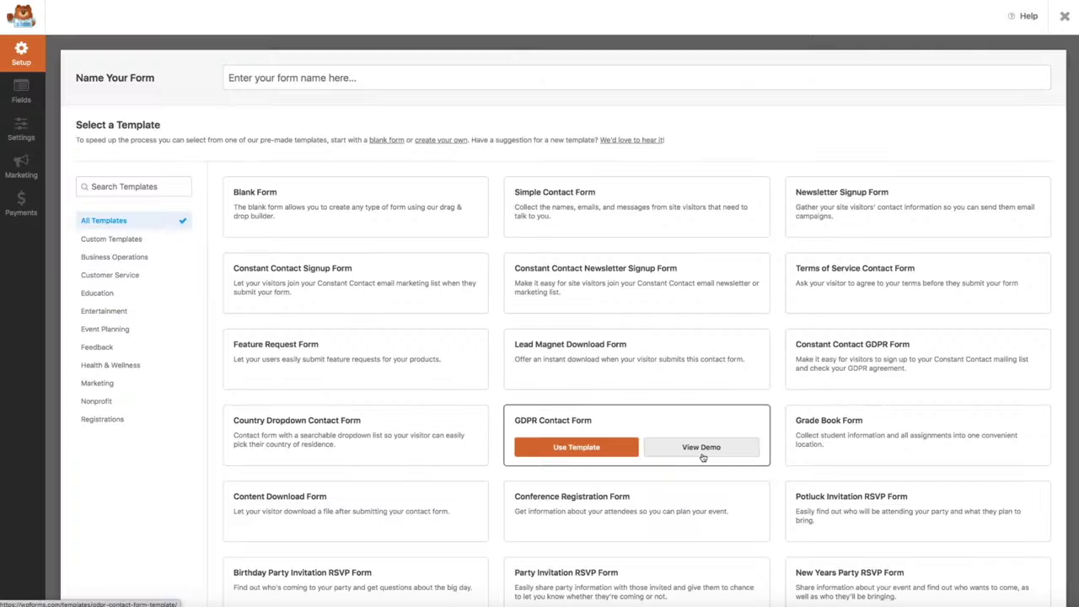
pyautogui.click(703, 458)
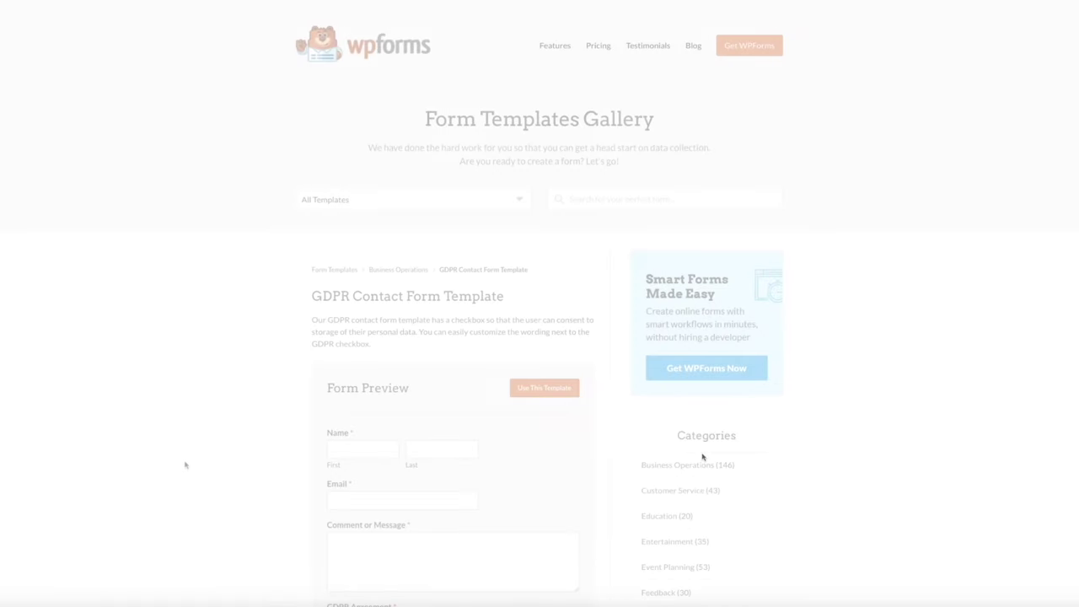
pyautogui.scroll(-3, 185, 464)
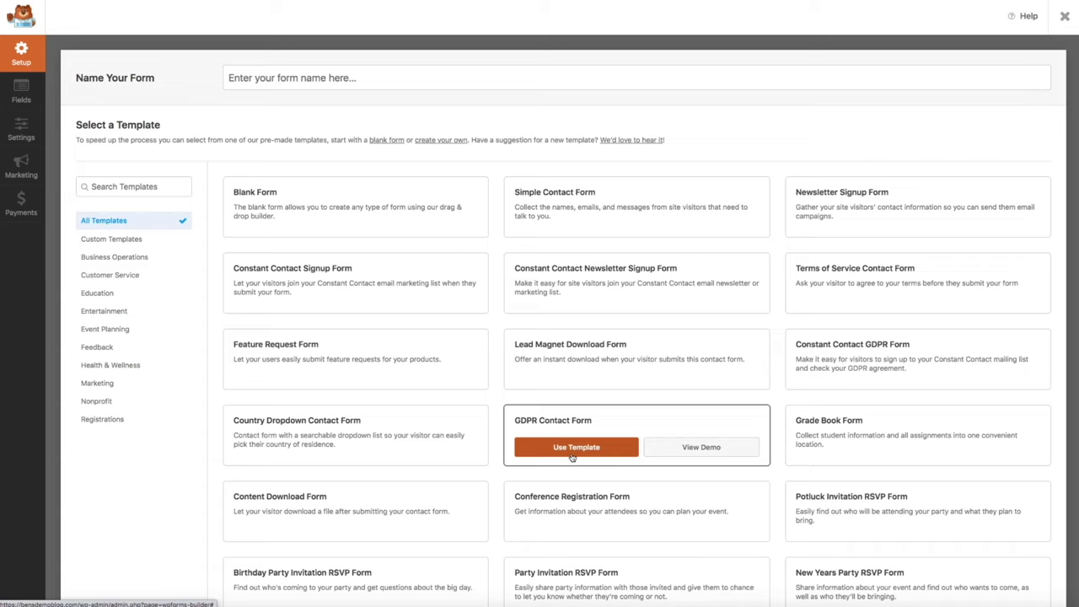
# - Build a form from the GDPR Contact Form template with Name, Email, Message and GDPR Agreement fields
pyautogui.click(571, 457)
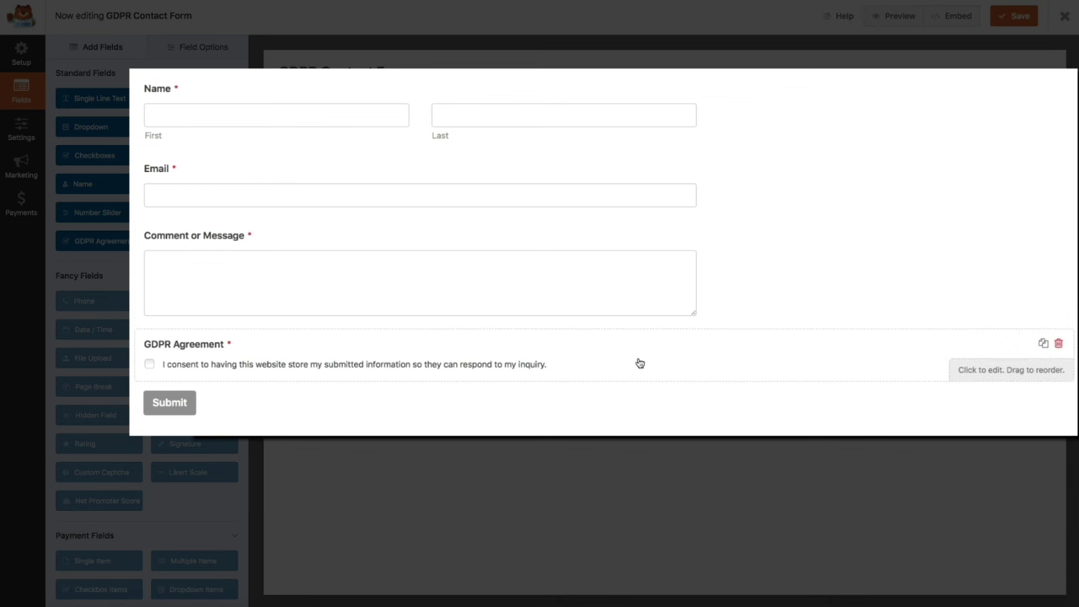
pyautogui.moveTo(786, 363); pyautogui.dragTo(785, 246)
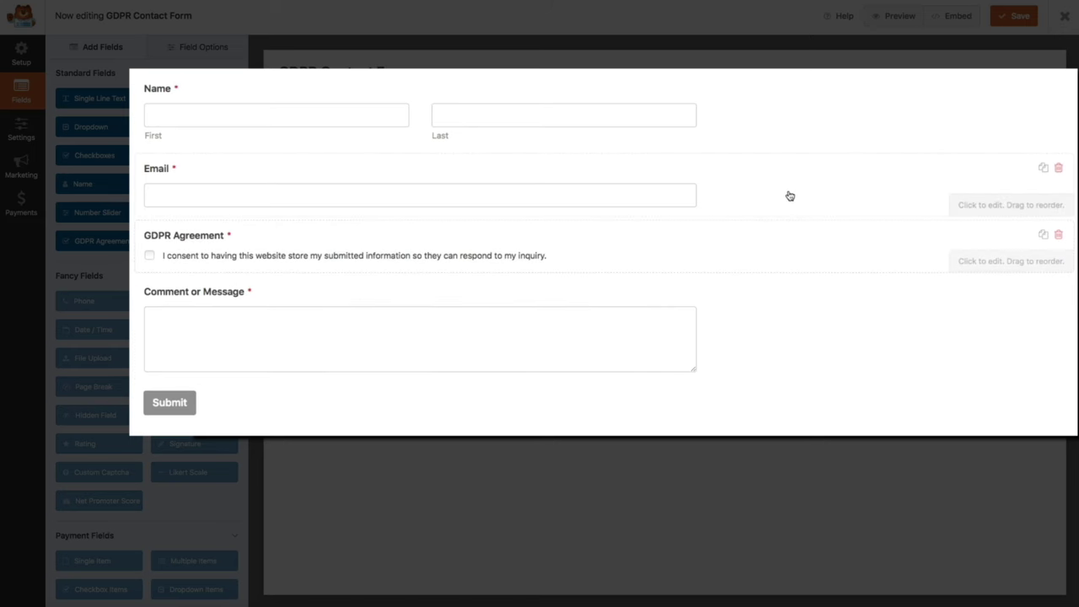
pyautogui.moveTo(791, 194); pyautogui.dragTo(788, 289)
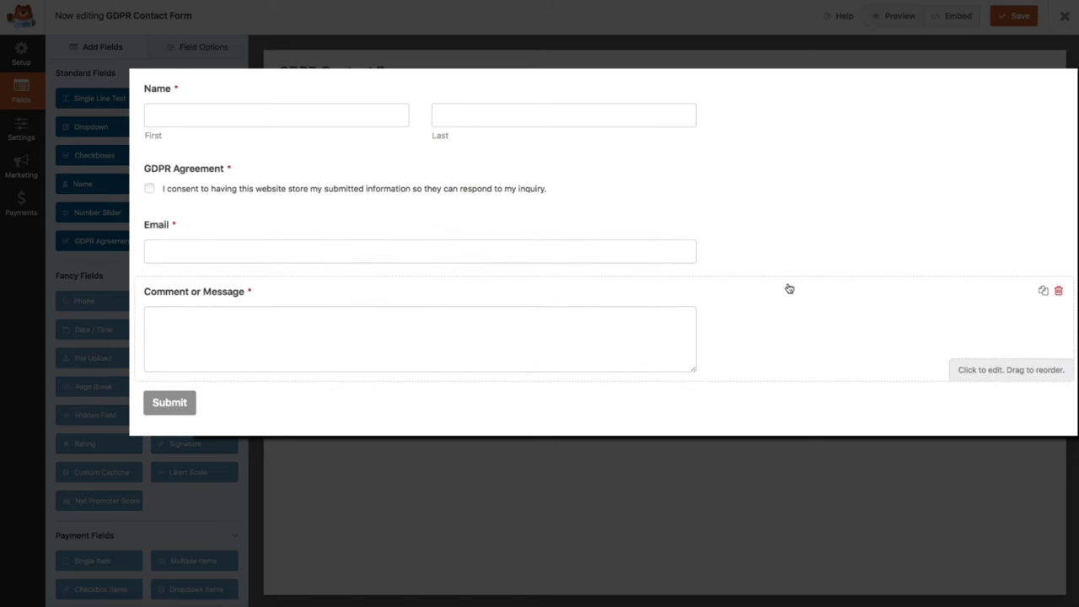
pyautogui.moveTo(762, 180); pyautogui.dragTo(761, 361)
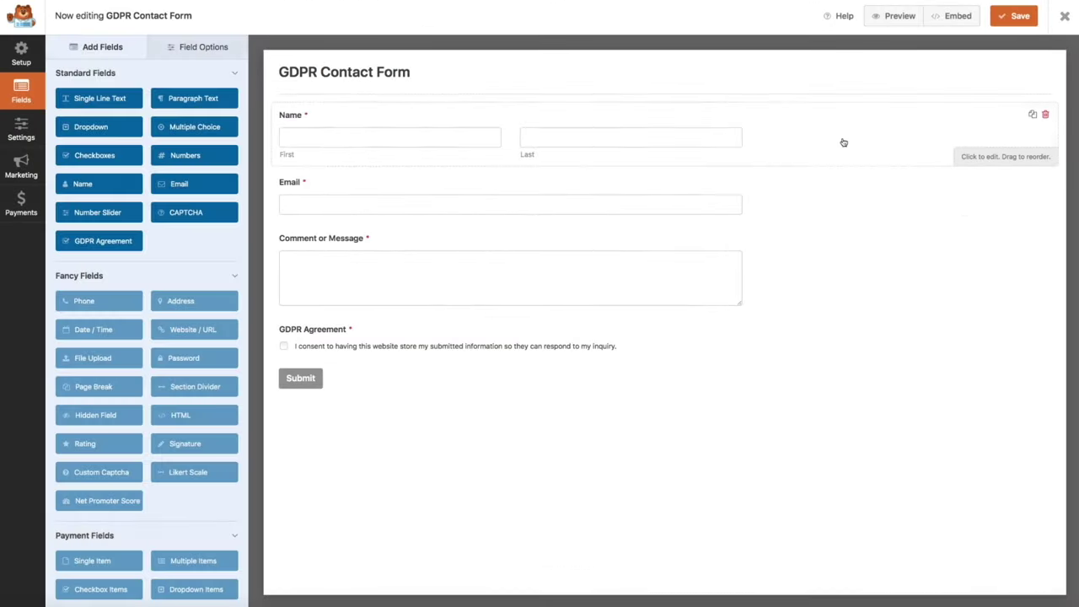
# - Change the GDPR Contact Form's Name field format from First/Last to Simple
pyautogui.click(843, 143)
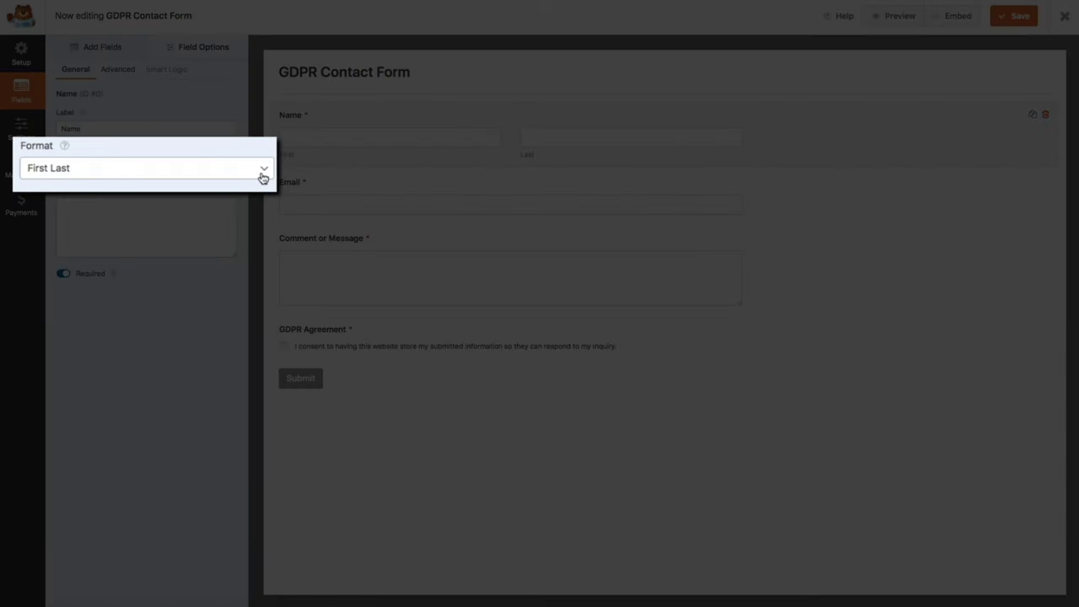
pyautogui.click(263, 174)
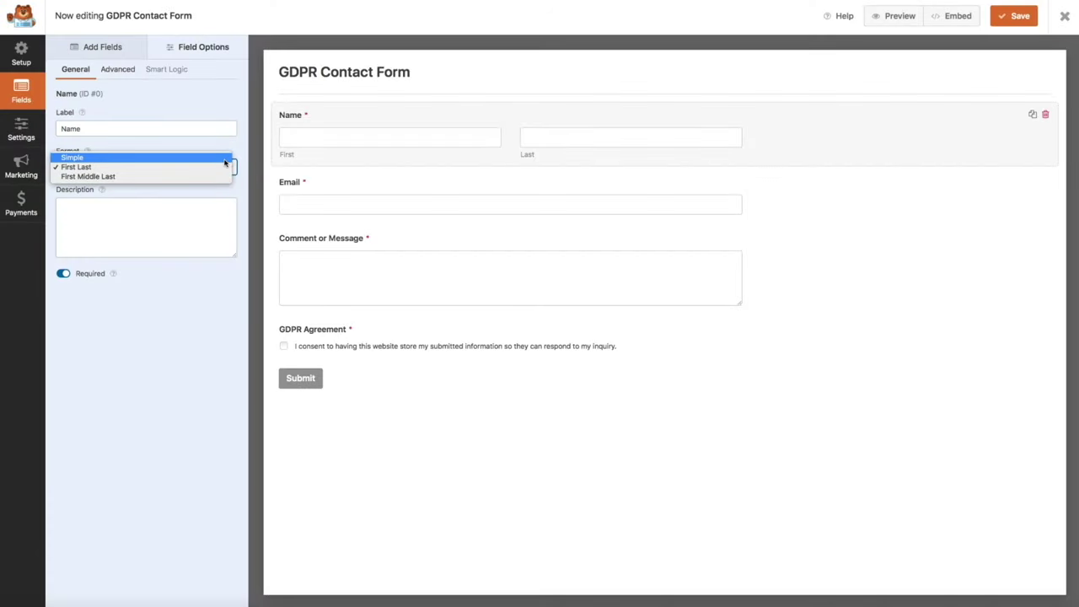
pyautogui.click(226, 159)
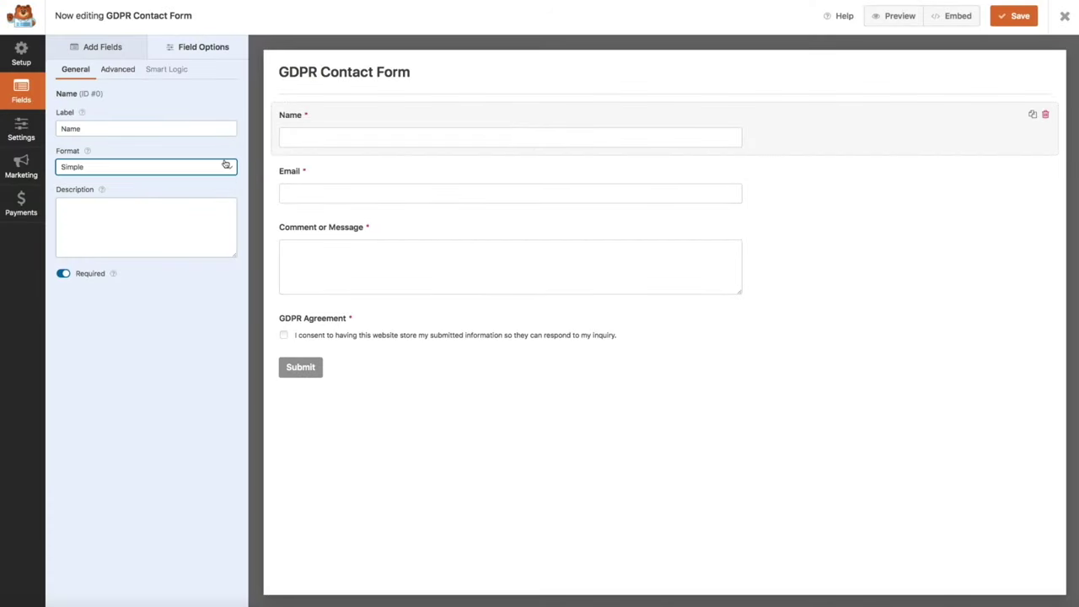
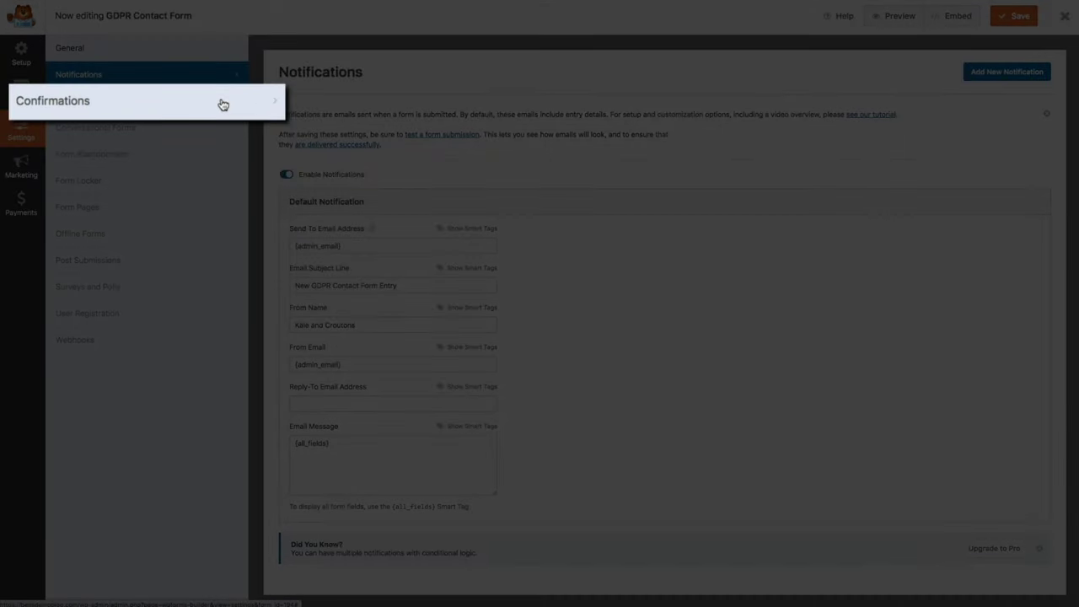
# - Review the 'Thanks for contacting us!' confirmation message, then go back to the form's fields
pyautogui.click(223, 102)
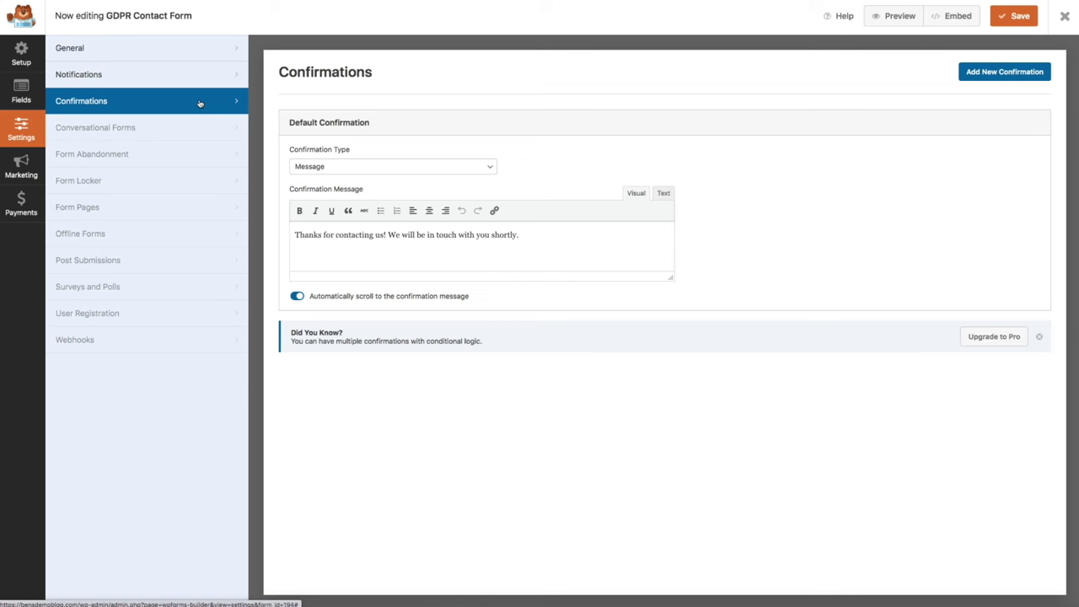
pyautogui.click(24, 91)
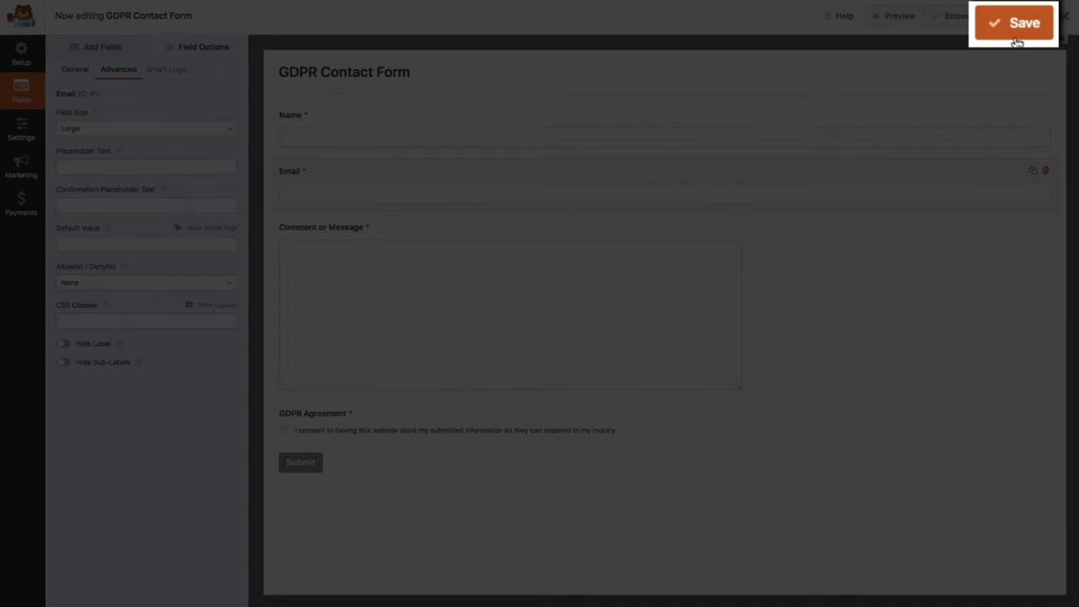
# - Save the GDPR Contact Form and exit the builder to the Forms Overview
pyautogui.click(1016, 22)
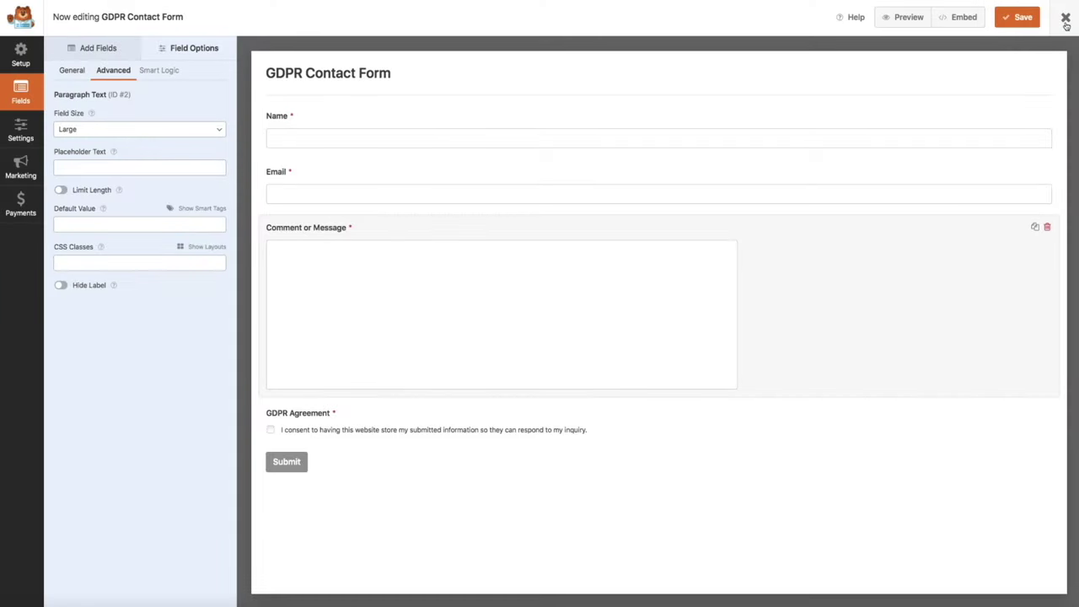
pyautogui.click(1065, 24)
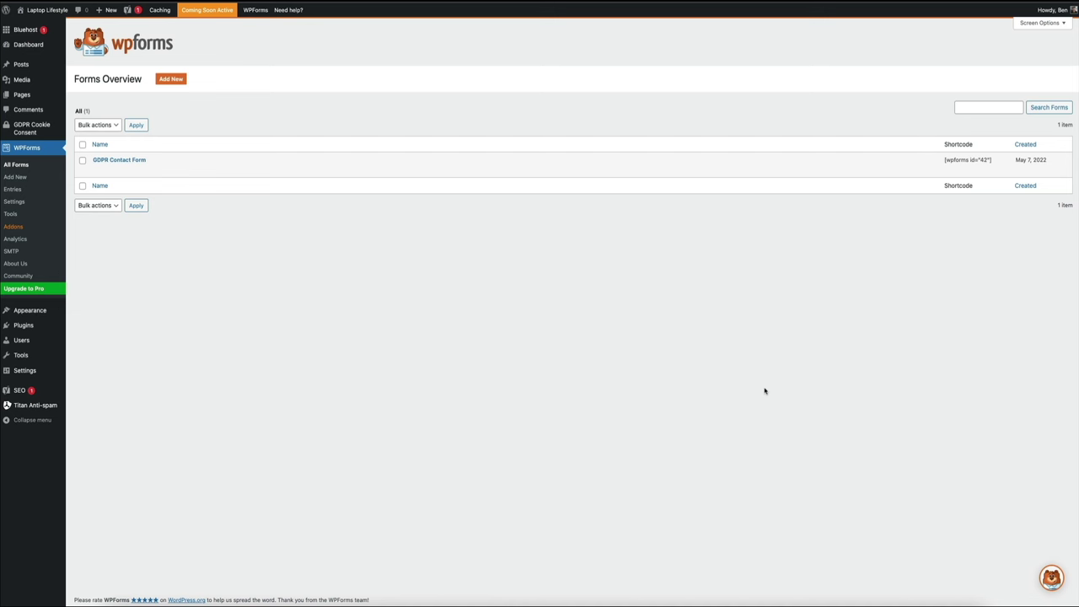
# - Open the Contact page for editing from the All Pages list
pyautogui.moveTo(42, 97)
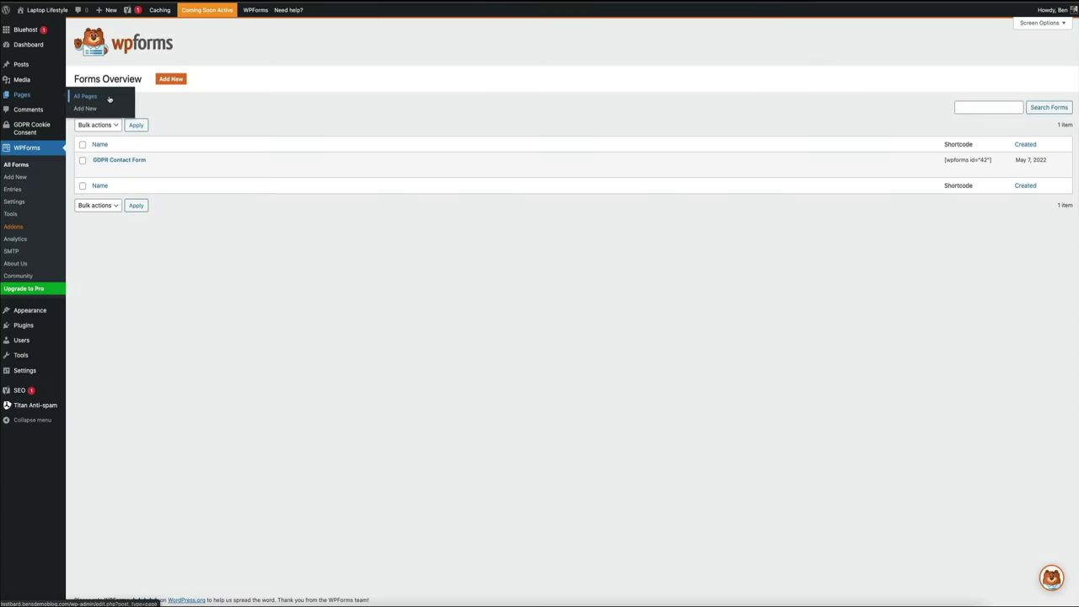
pyautogui.click(109, 99)
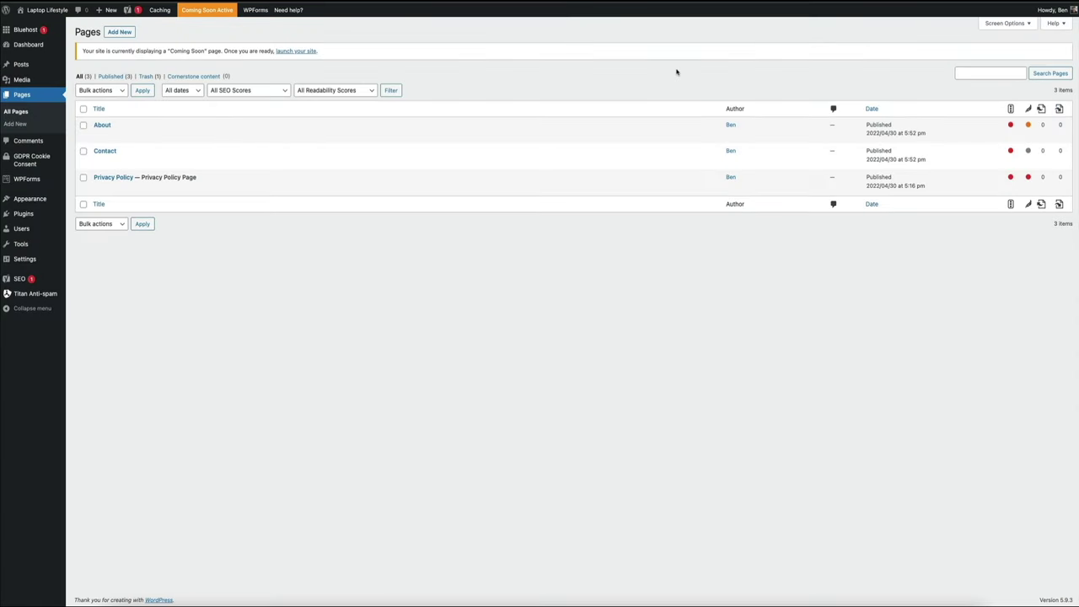
pyautogui.moveTo(99, 160)
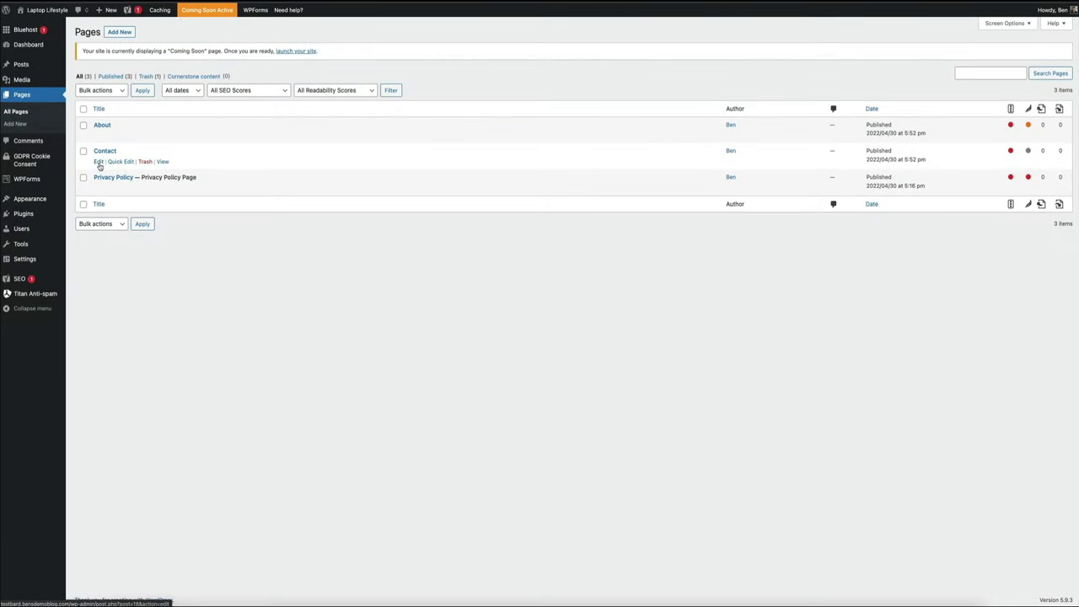
pyautogui.click(99, 162)
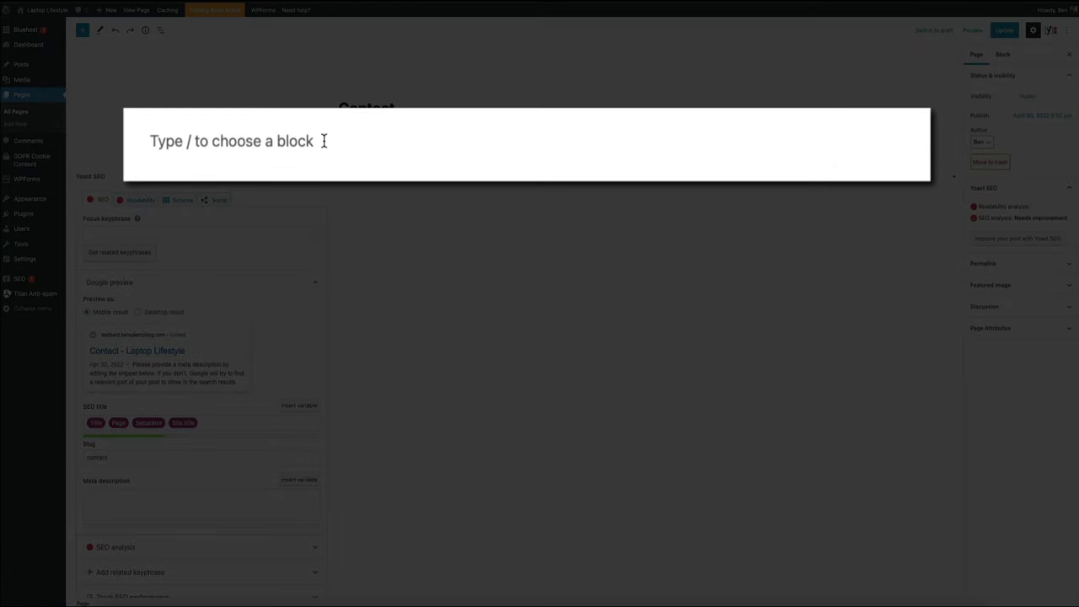
# - Paste two Lorem ipsum paragraphs under the Contact title and add an empty block below
pyautogui.click(169, 140)
pyautogui.write('Lorem ipsum dolor sit amet, consectetuer adipiscing elit. Aenean commodo ligula eget dolor. Aenean massa. Cum sociis natoque penatibus et magnis dis parturient montes, nascetur ridiculus mus.')
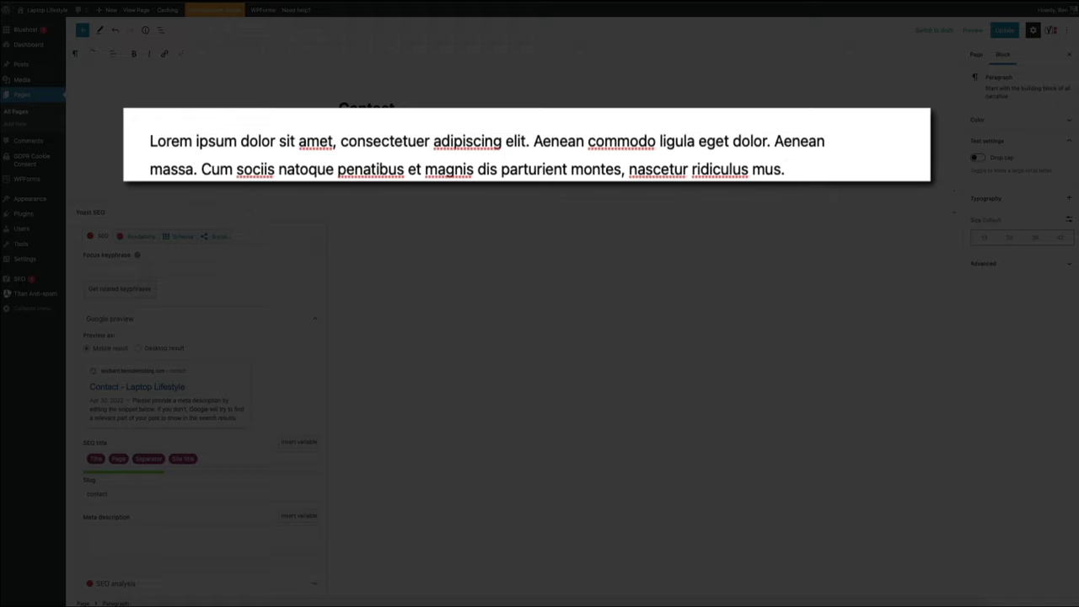
pyautogui.write('Lorem ipsum dolor sit amet, consectetuer adipiscing elit. Aenean commodo ligula eget dolor. Aenean massa. Cum sociis natoque penatibus et magnis dis parturient montes, nascetur ridiculus mus.')
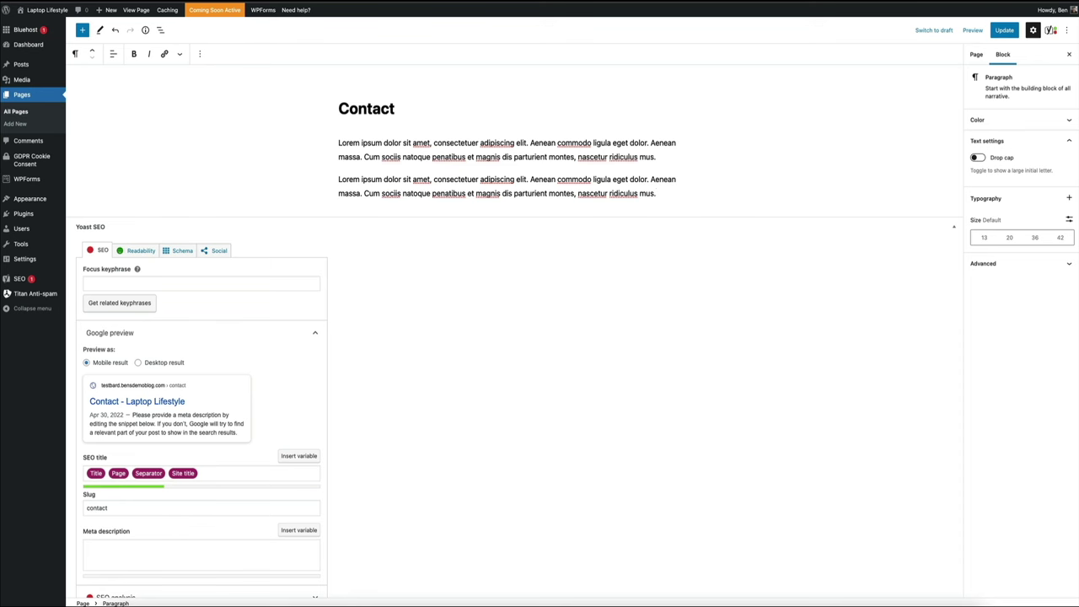
pyautogui.press('Return')
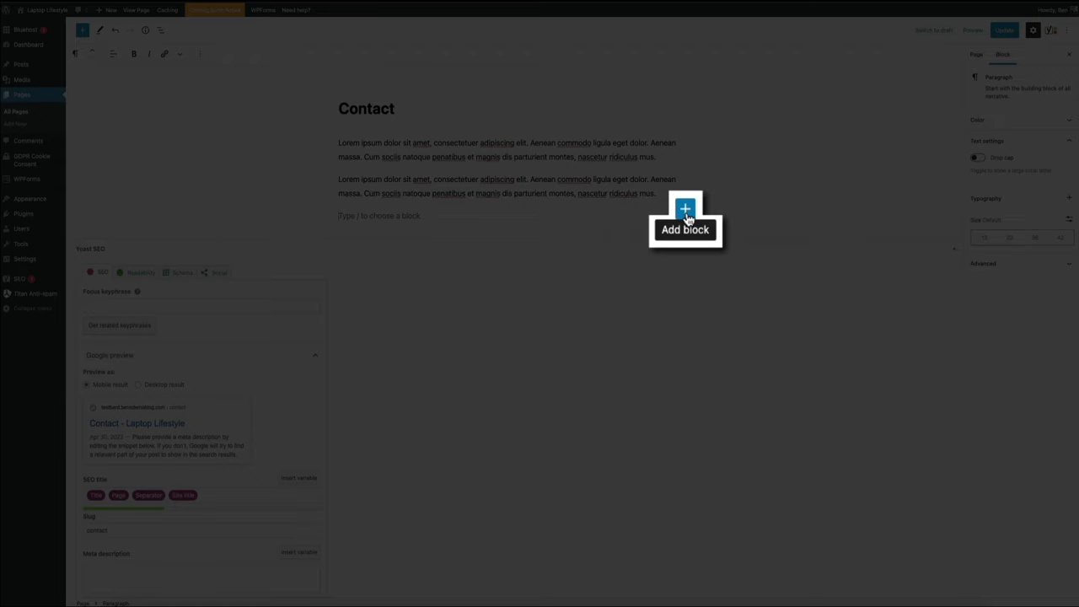
# - Insert a WPForms block, found by searching 'wp', and set it to the GDPR Contact Form
pyautogui.click(685, 215)
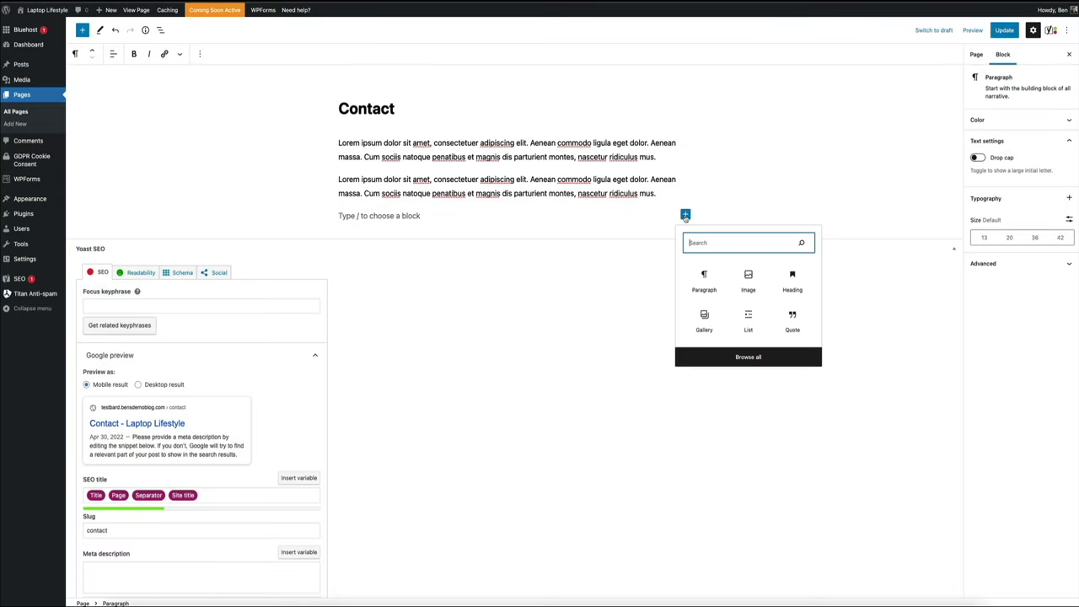
pyautogui.write('w')
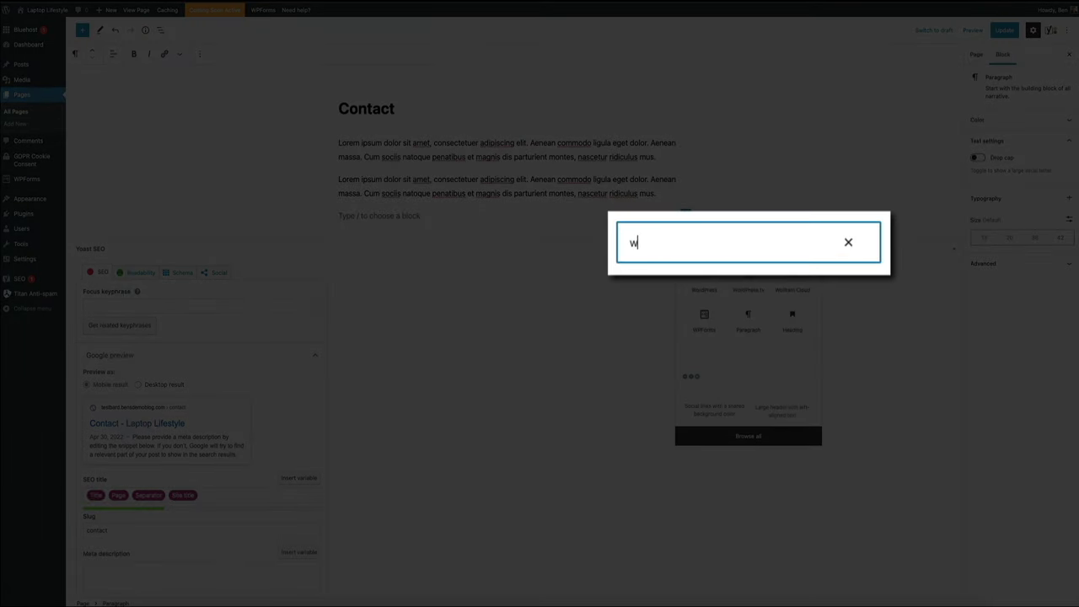
pyautogui.write('p')
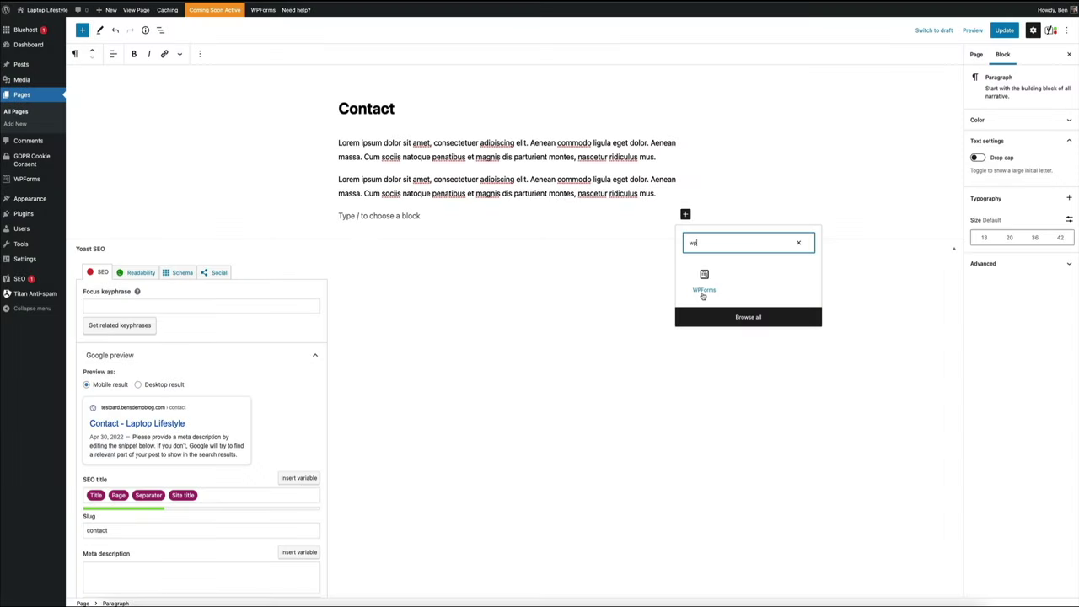
pyautogui.click(704, 282)
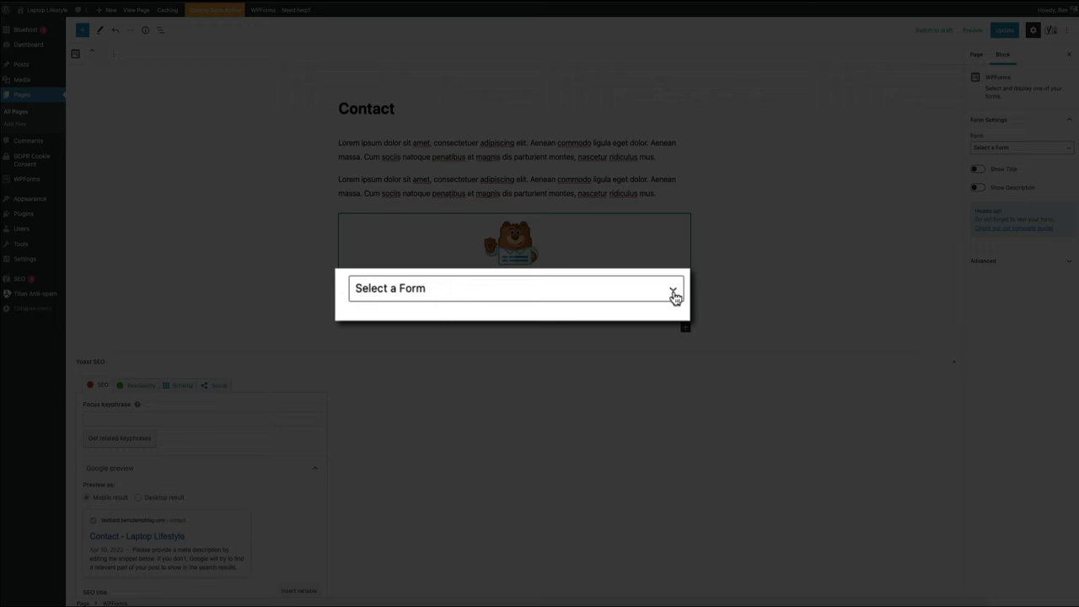
pyautogui.click(673, 292)
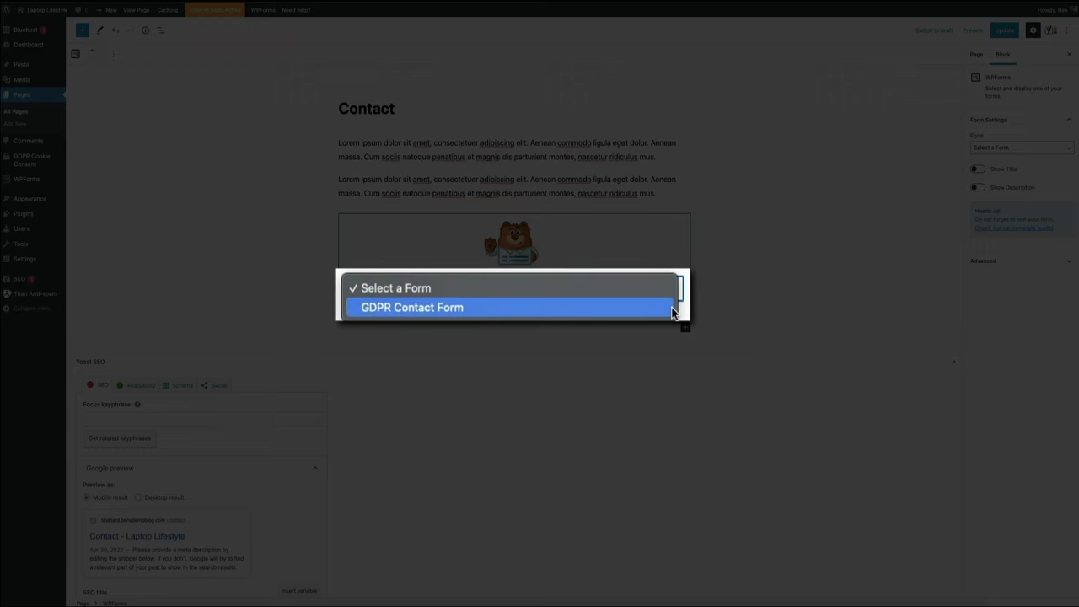
pyautogui.click(674, 309)
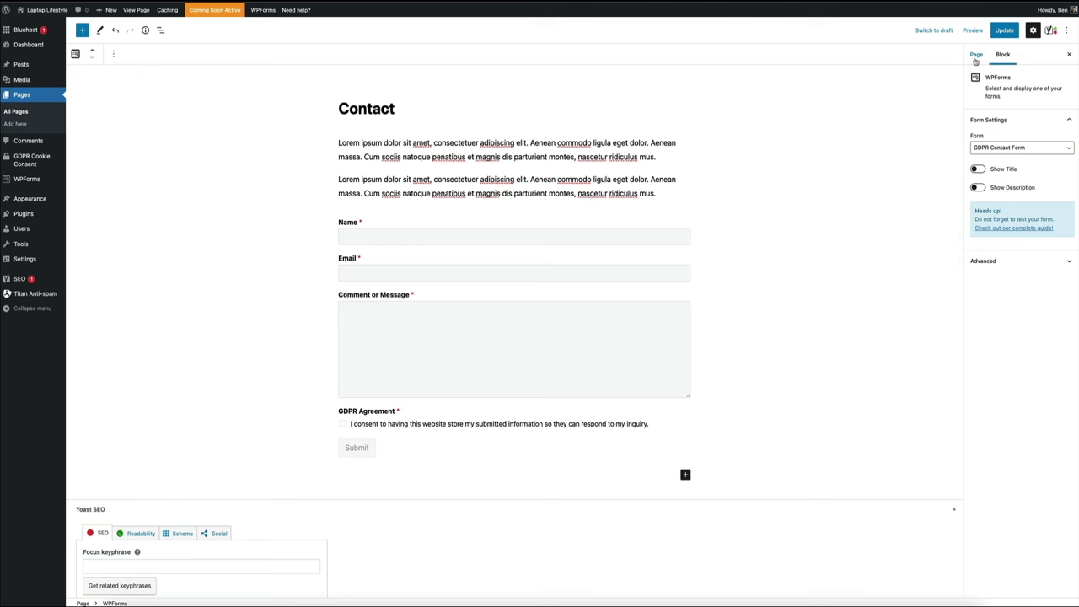
# - Expand Featured image in the Page settings sidebar and open the Set featured image dialog
pyautogui.click(976, 56)
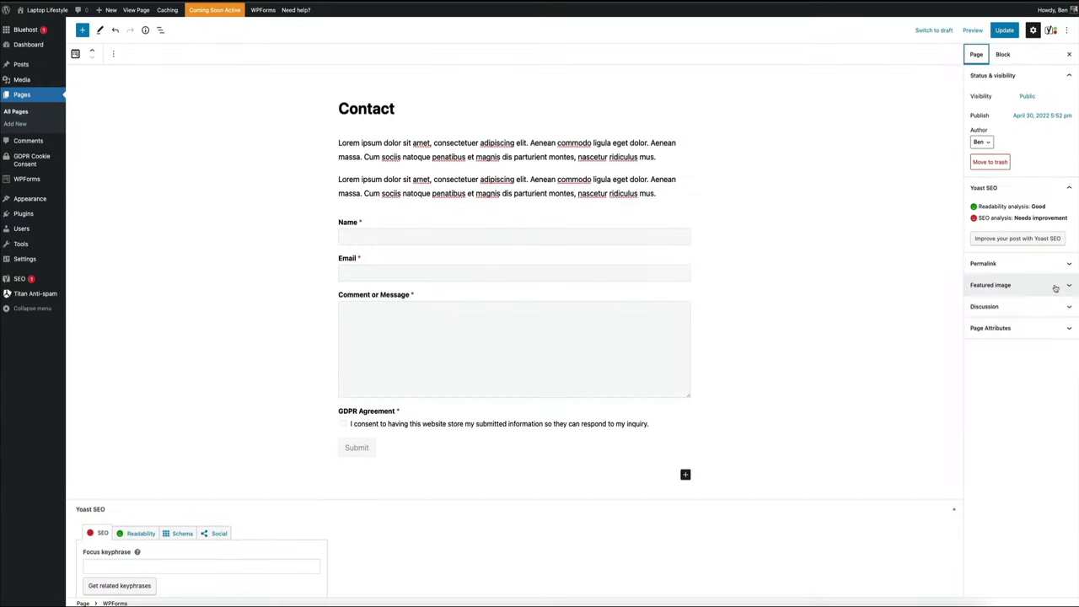
pyautogui.click(1054, 288)
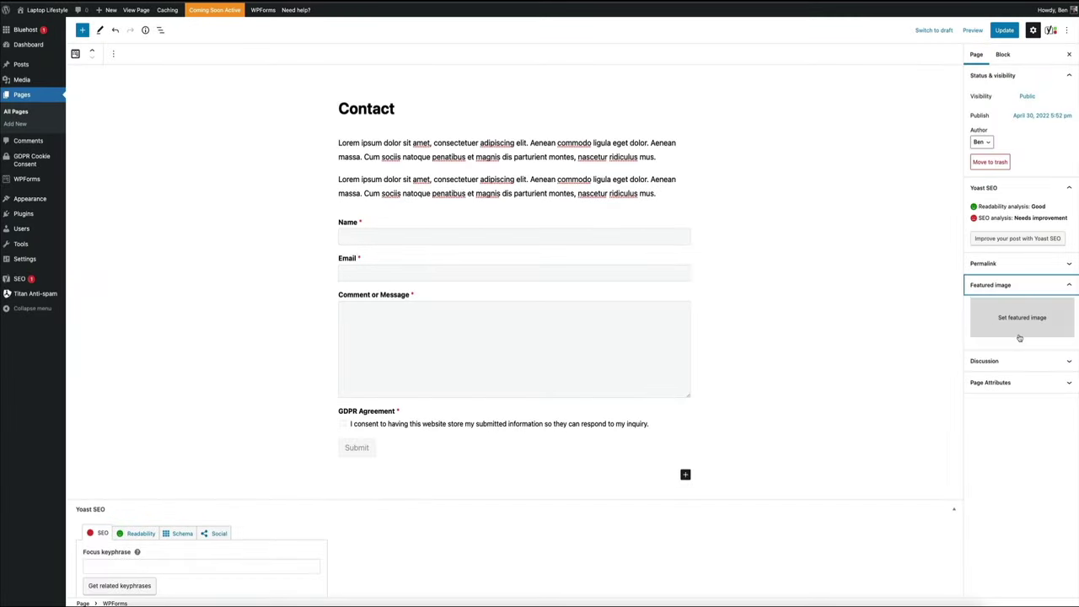
pyautogui.click(1020, 335)
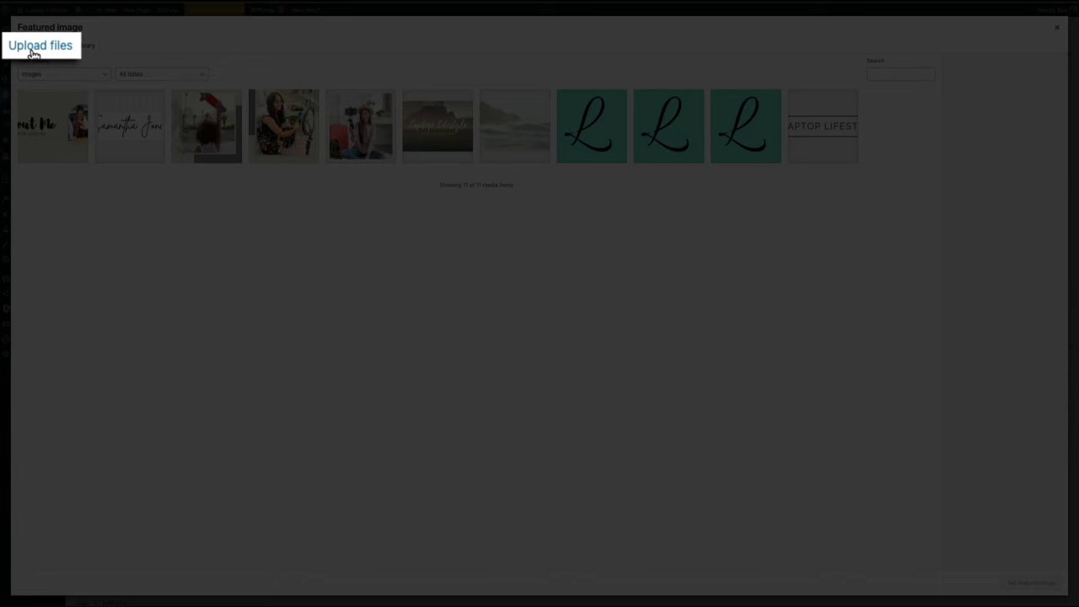
# - Upload the Contact featured image file from the computer
pyautogui.click(32, 51)
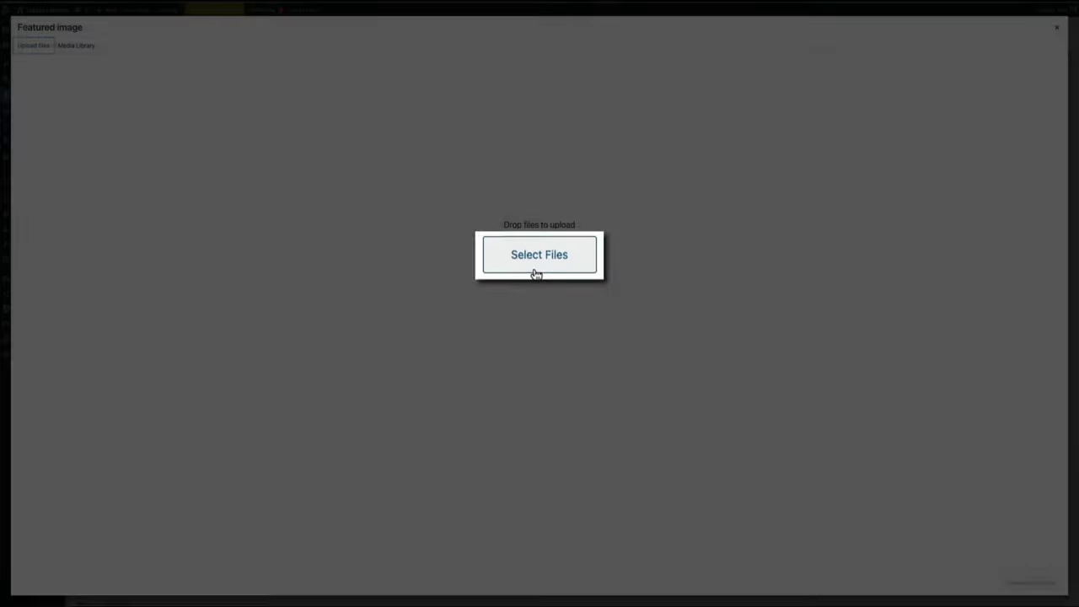
pyautogui.click(536, 274)
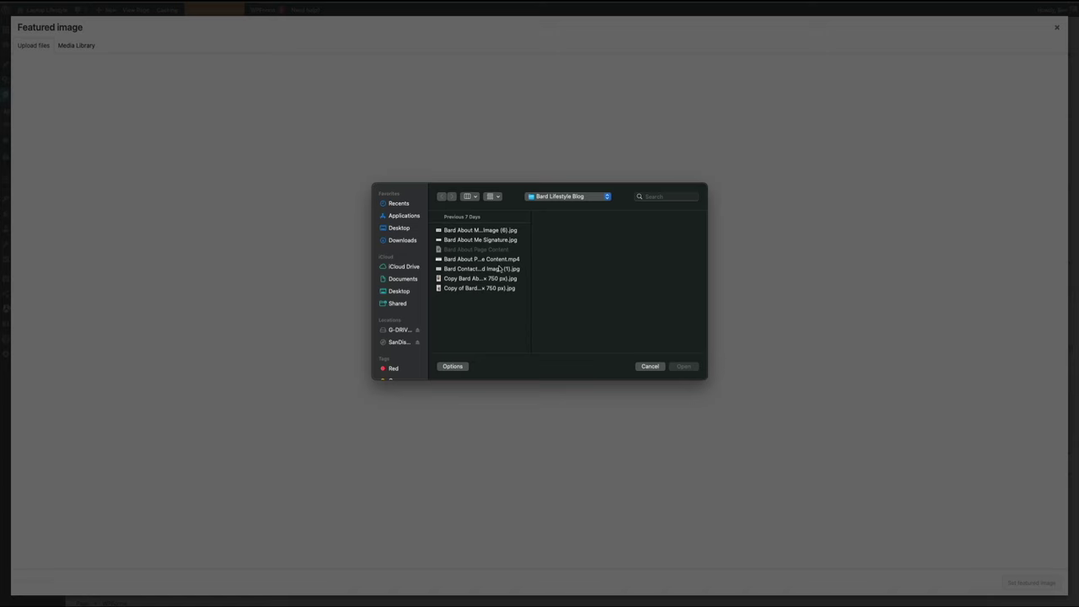
pyautogui.click(496, 269)
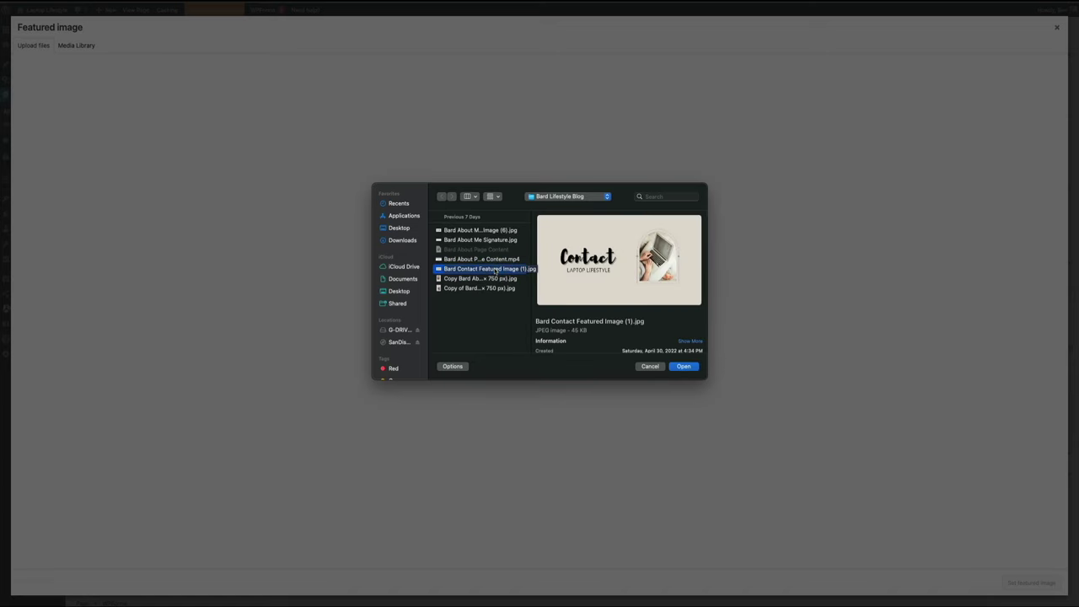
pyautogui.click(685, 368)
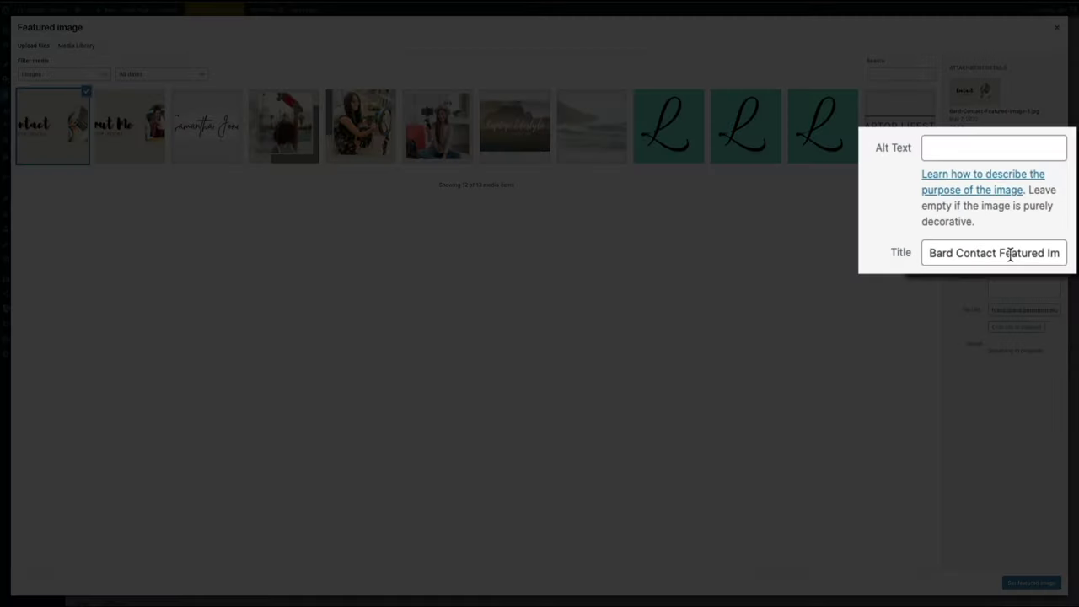
# - Title it 'Contact - Laptop Lifestyle', add alt text 'contact page featured image', and set it as featured
pyautogui.tripleClick(1032, 227)
pyautogui.write('Contact - La')
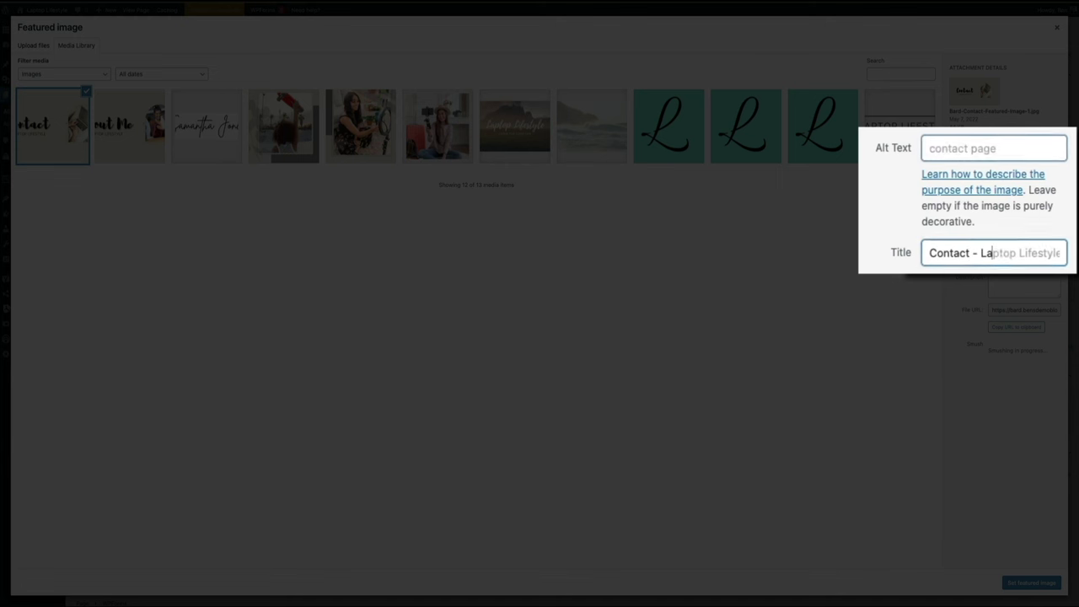
pyautogui.write('tured image')
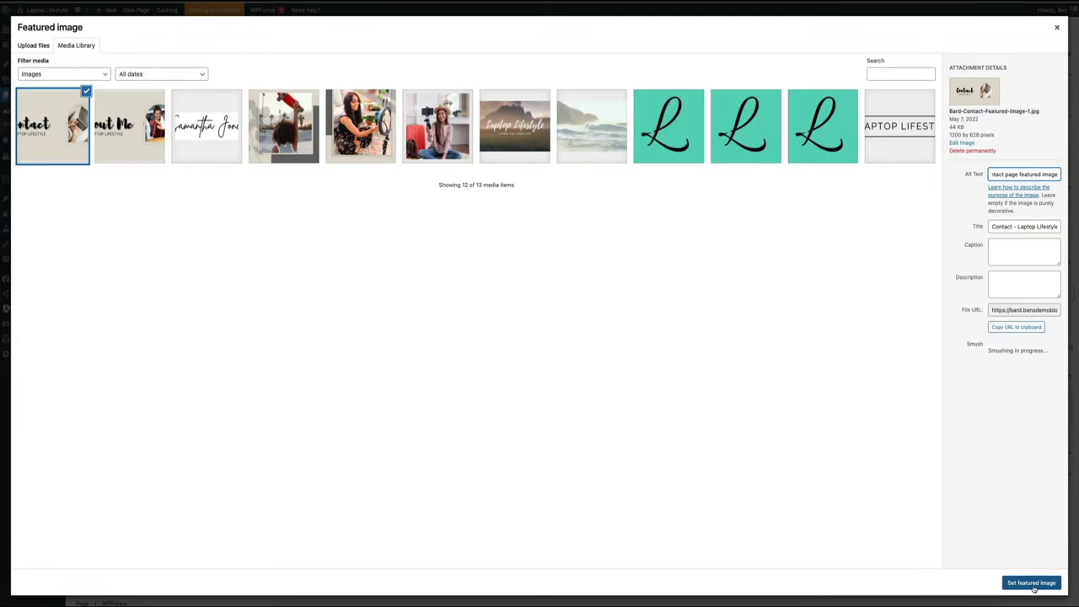
pyautogui.click(1031, 583)
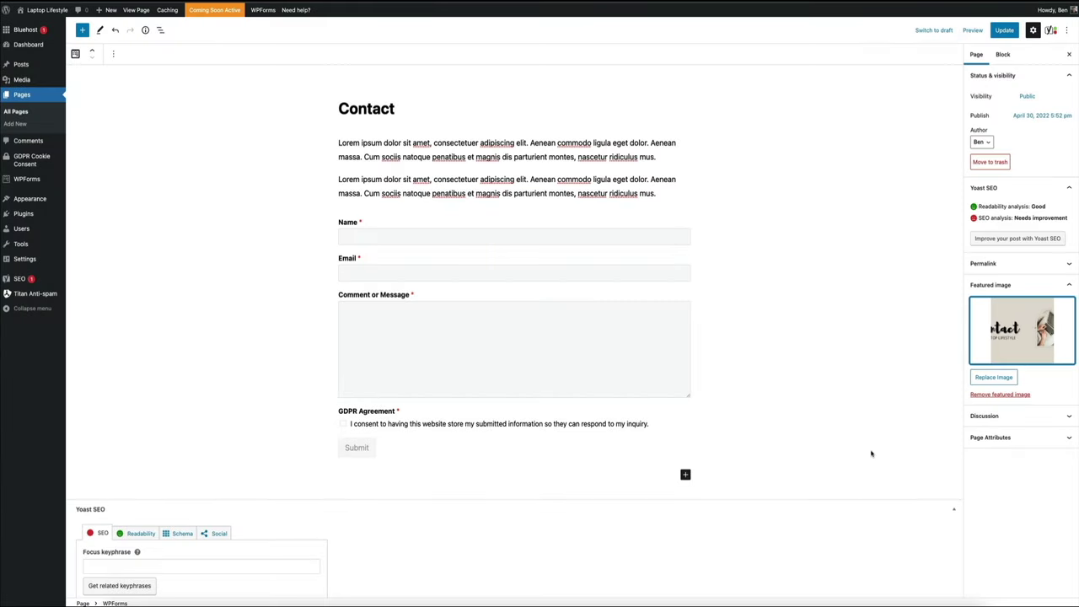
pyautogui.scroll(-5, 872, 453)
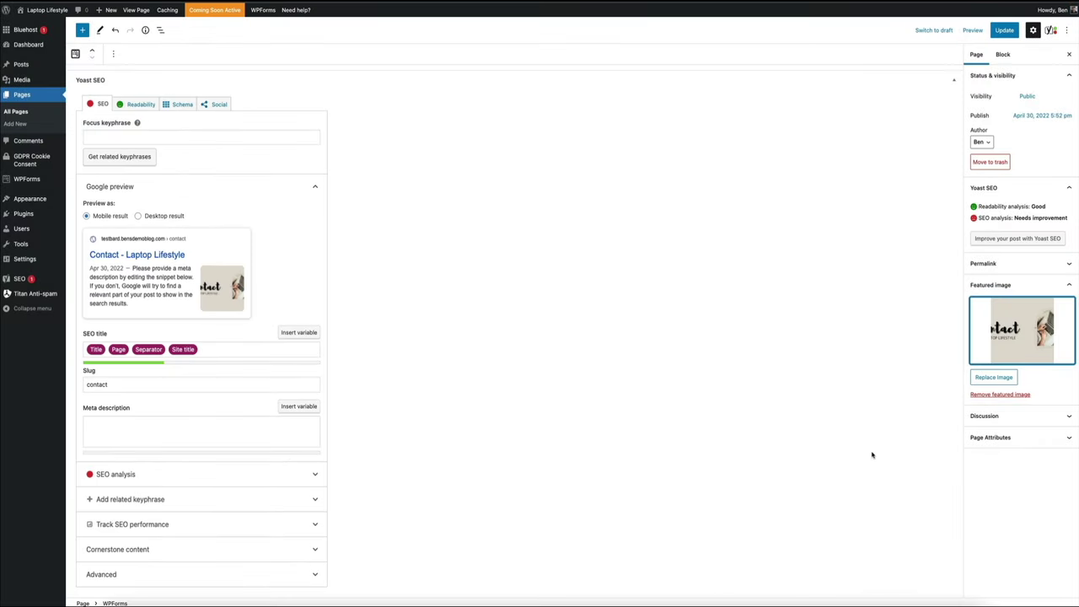
pyautogui.scroll(10, 872, 455)
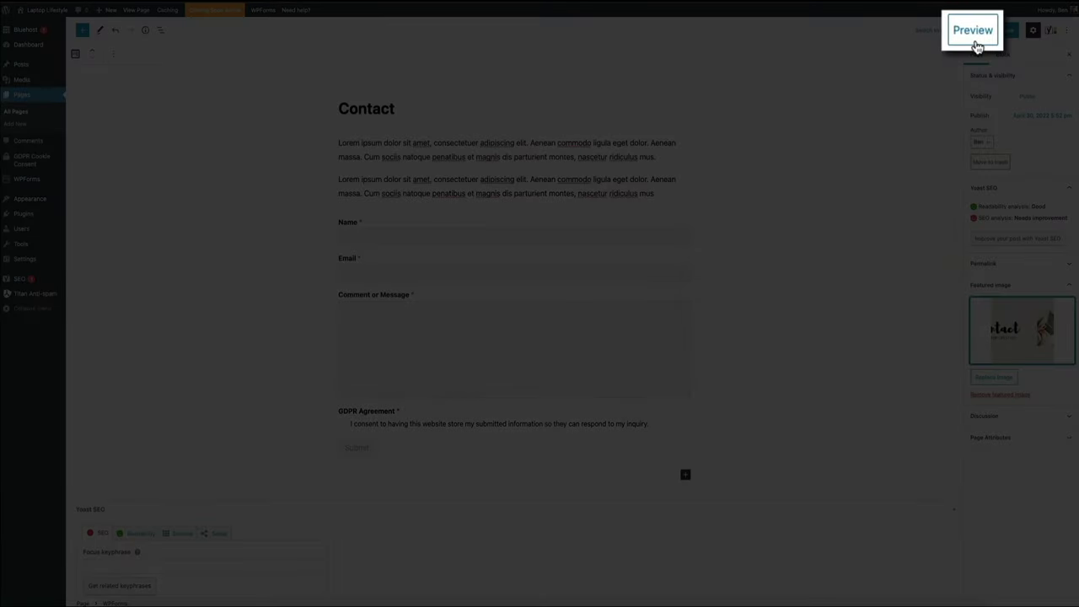
# - Preview the Contact page in a new tab, checking the image, paragraphs and form, then return to the editor
pyautogui.click(974, 33)
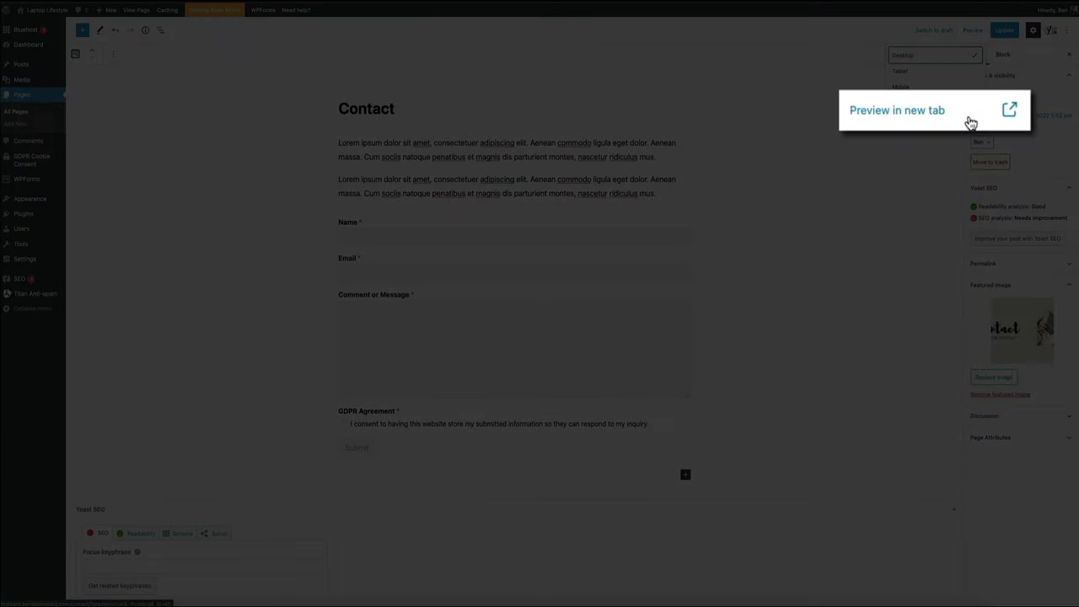
pyautogui.click(950, 113)
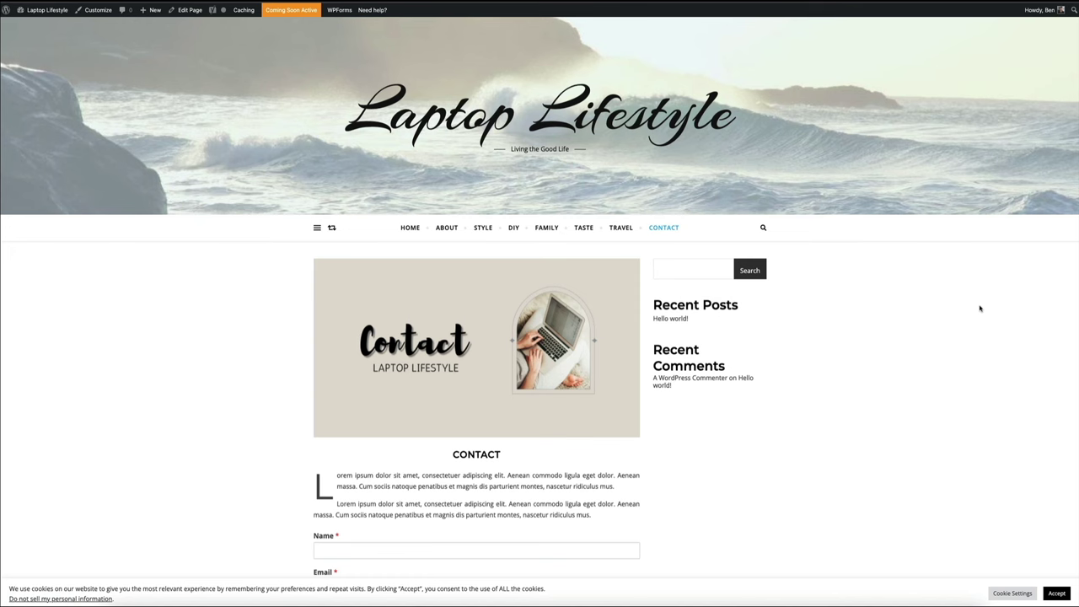
pyautogui.scroll(-3, 979, 308)
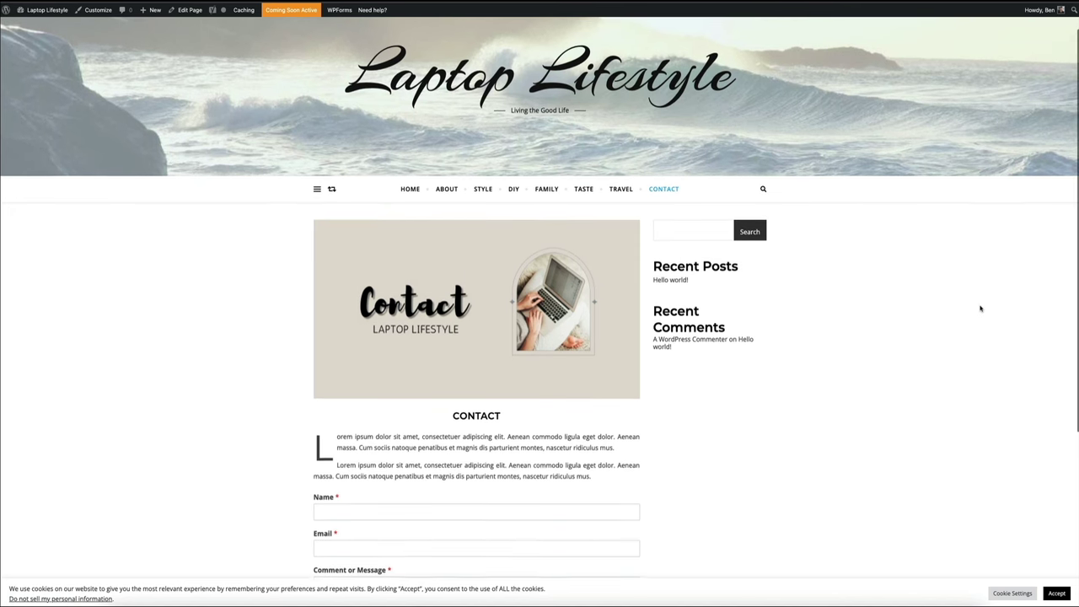
pyautogui.scroll(-3, 979, 308)
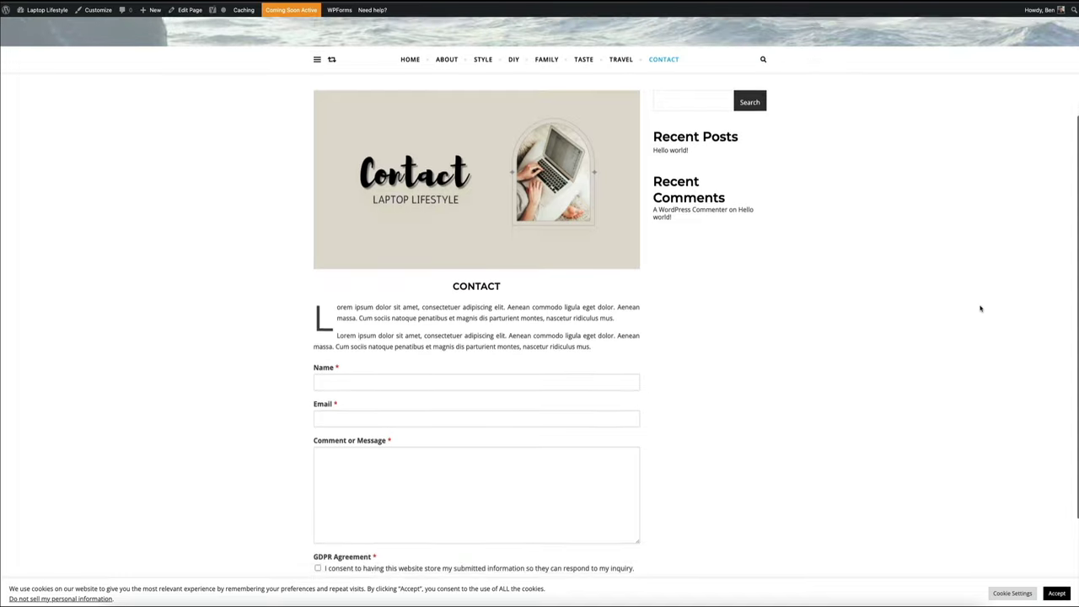
pyautogui.scroll(-2, 980, 309)
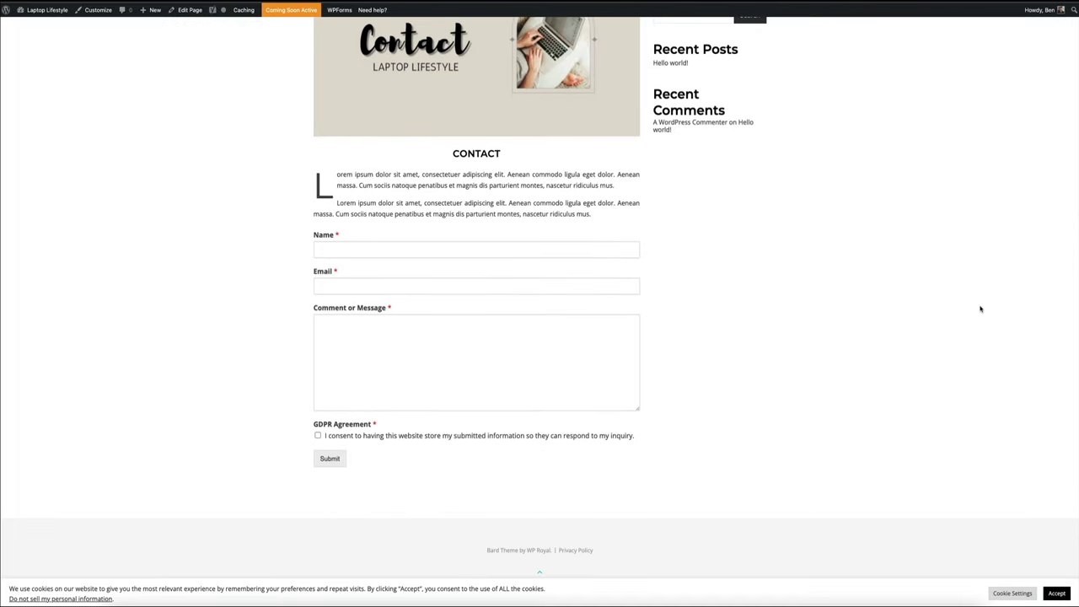
pyautogui.scroll(2, 980, 309)
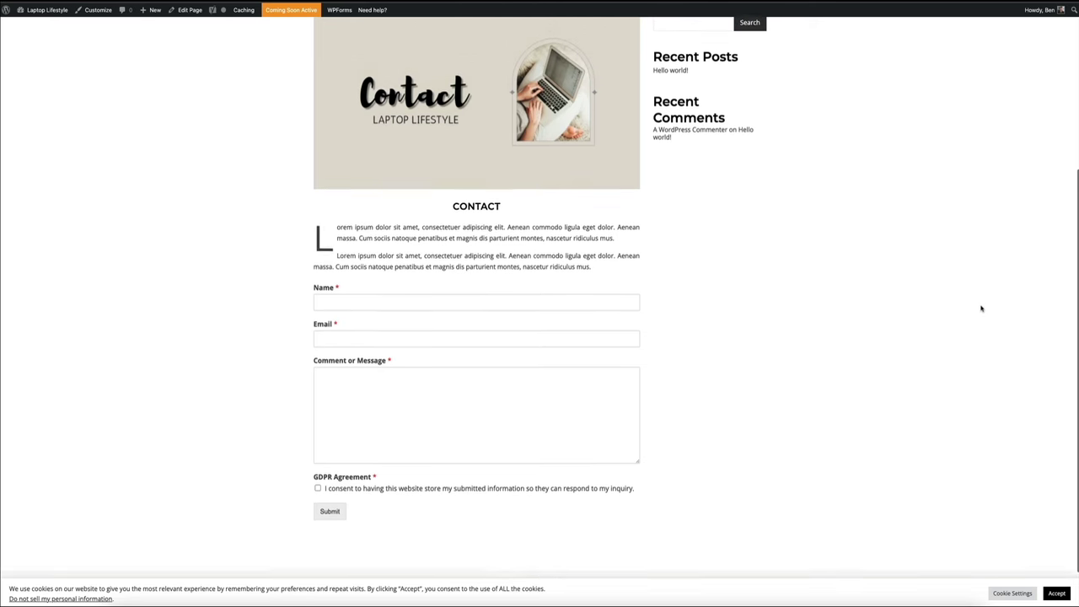
pyautogui.scroll(5, 981, 309)
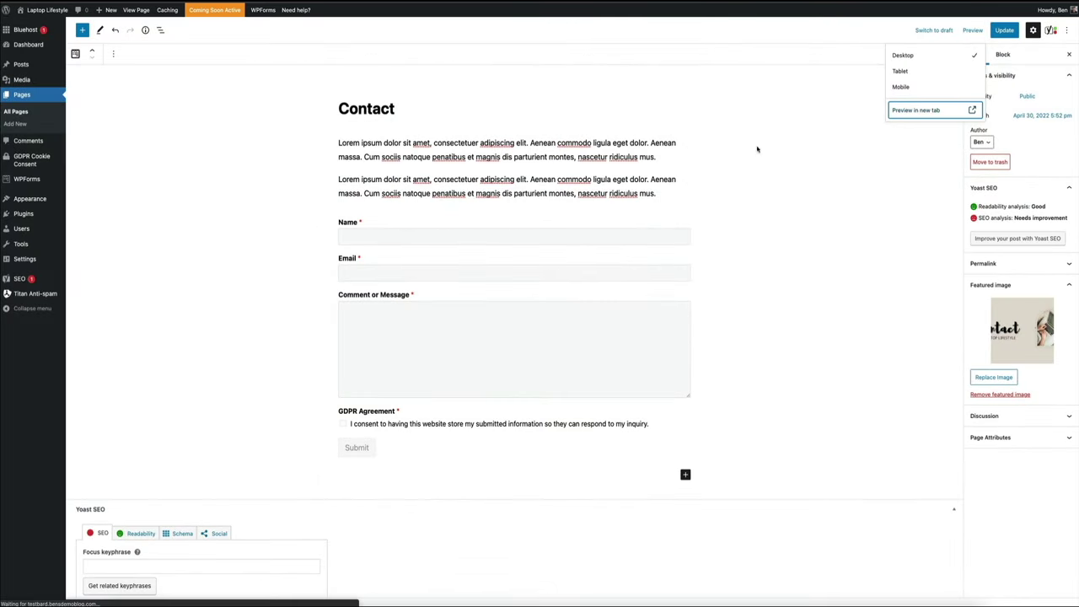
pyautogui.click(848, 163)
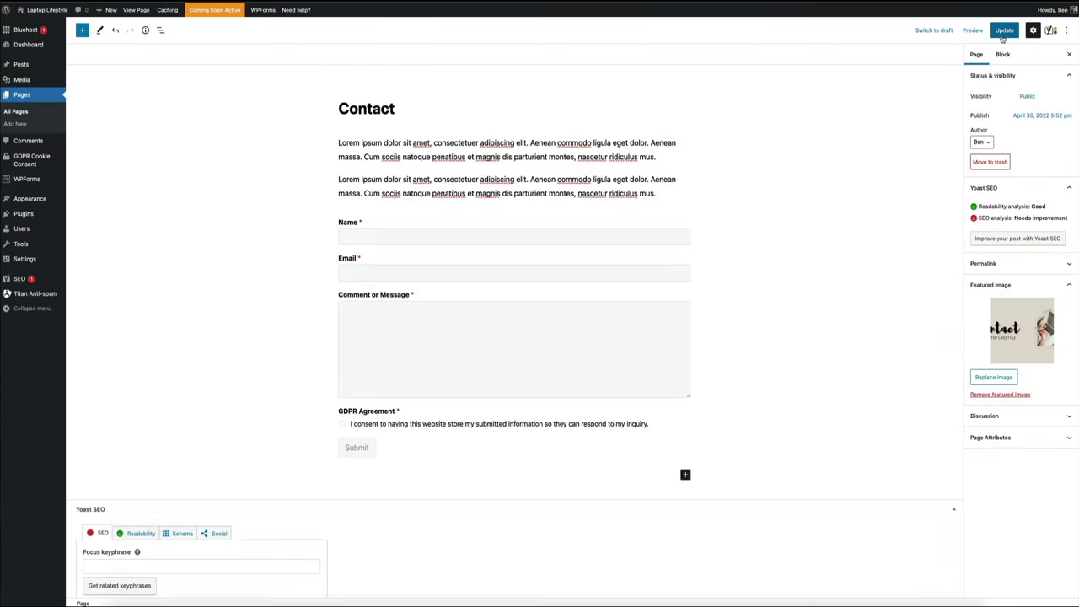
# - Update the Contact page, then view the live page scrolled down to the GDPR form
pyautogui.click(1001, 30)
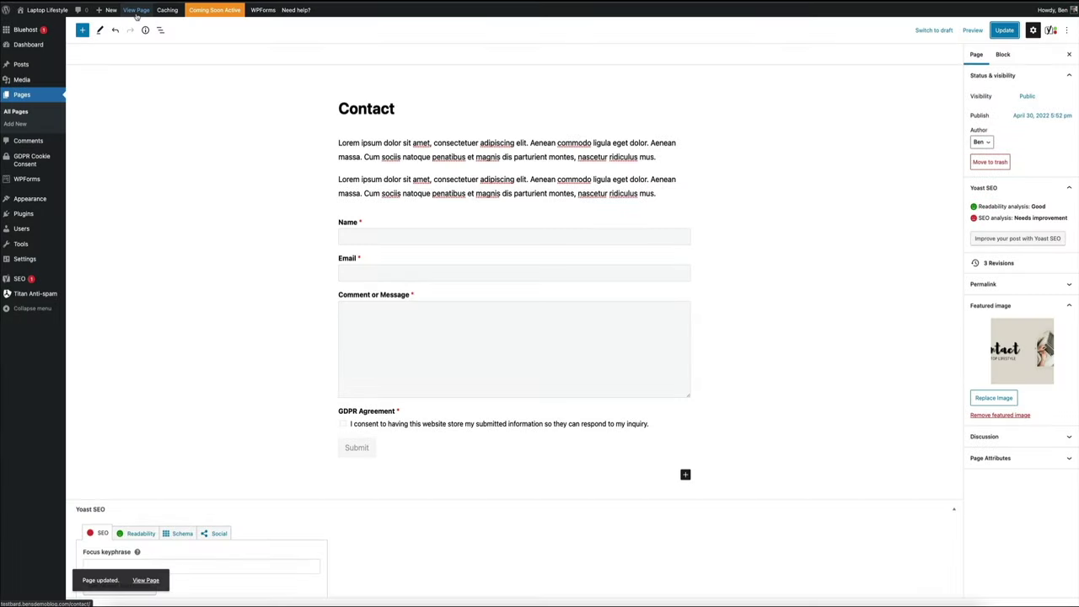
pyautogui.click(135, 11)
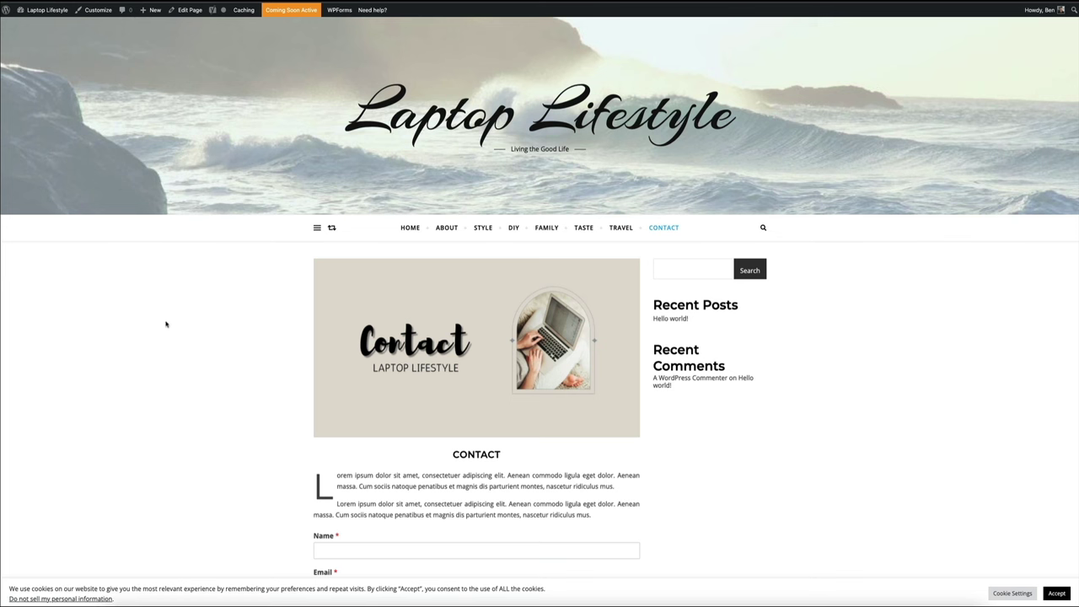
pyautogui.scroll(-2, 132, 312)
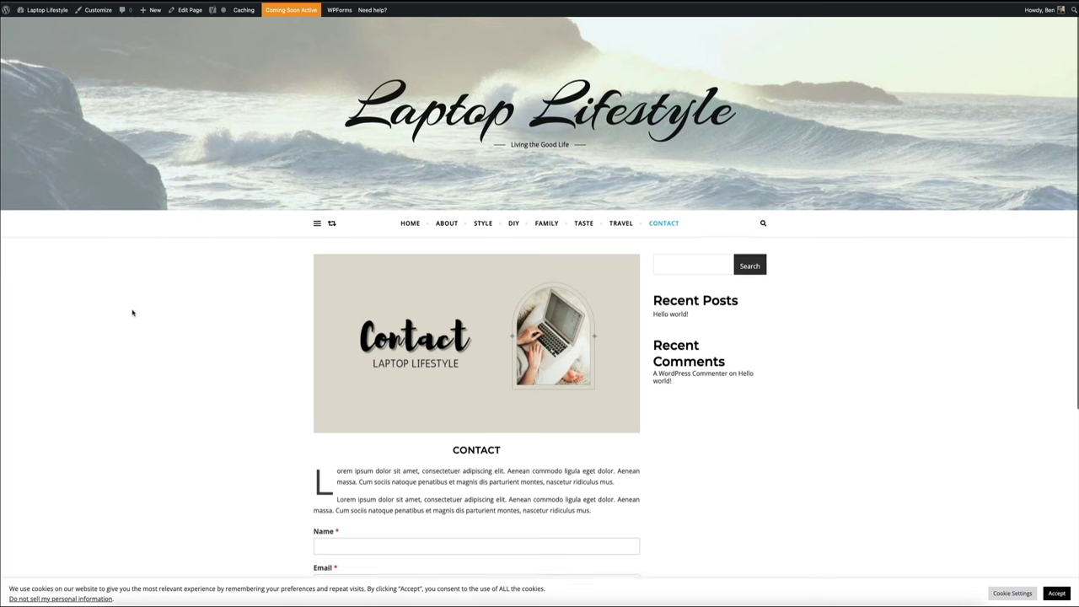
pyautogui.scroll(-5, 133, 312)
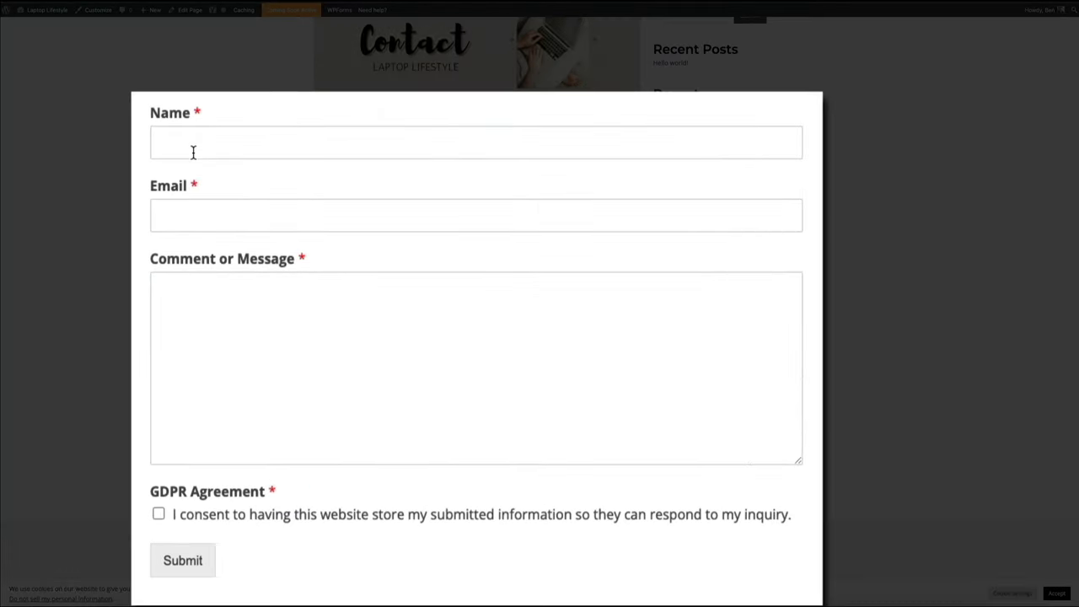
# - Submit a test entry with a name, the suggested email, message 'Hey - I'm interested in working with you! Let's make it happen!', and GDPR consent
pyautogui.click(335, 252)
pyautogui.write('Ben')
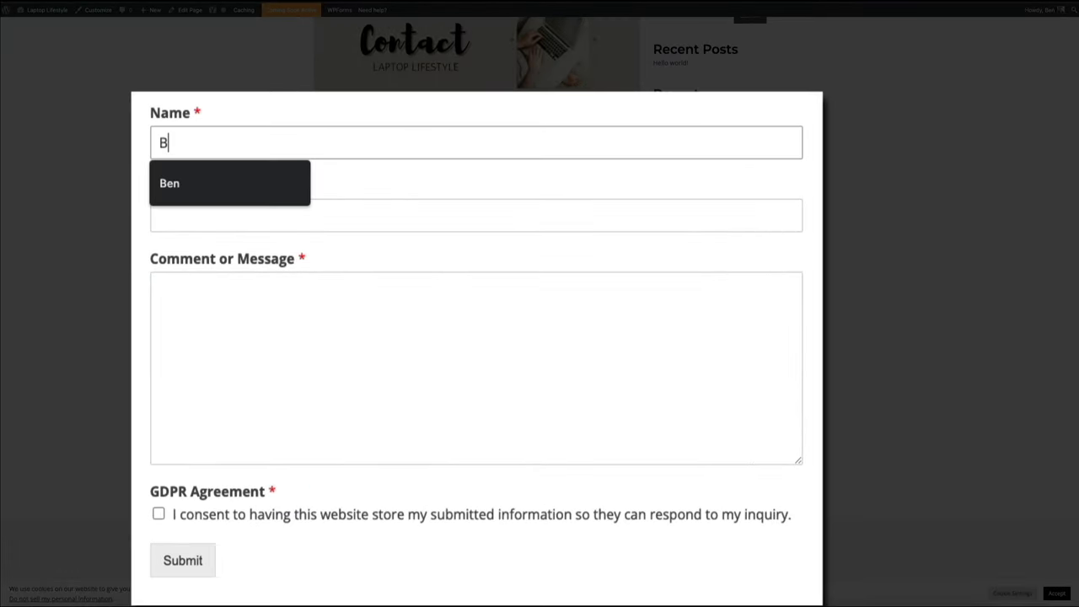
pyautogui.press('Tab')
pyautogui.write('info')
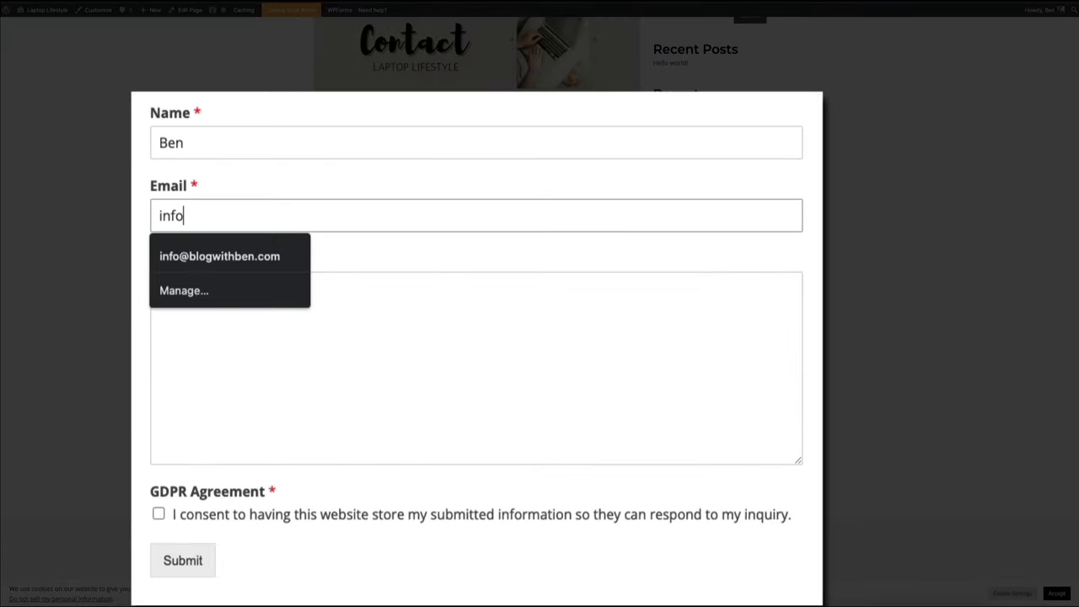
pyautogui.press('Down')
pyautogui.press('Return')
pyautogui.press('Tab')
pyautogui.write('H')
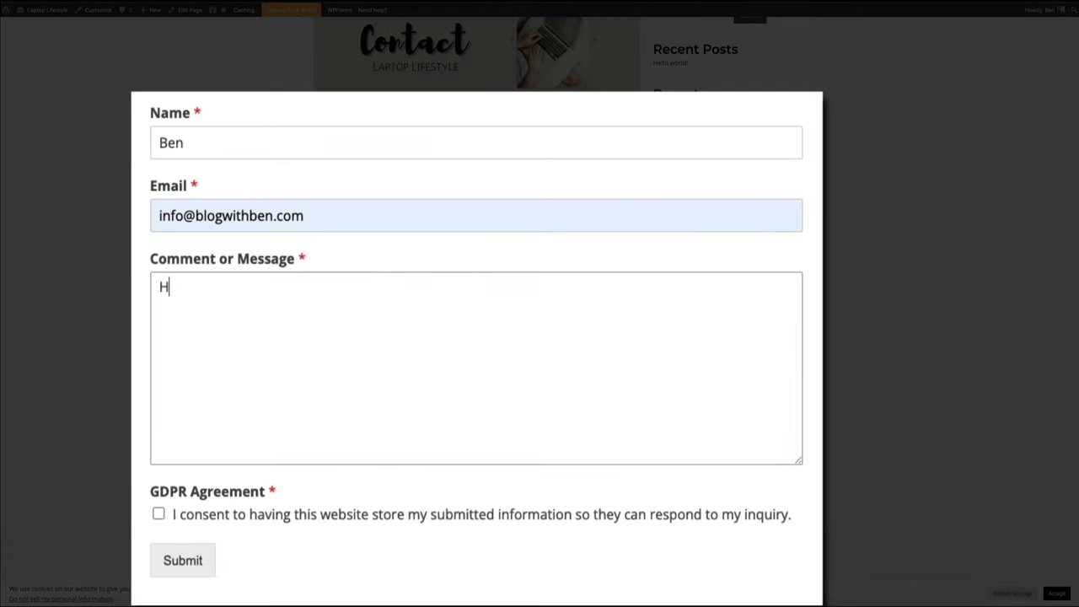
pyautogui.write("ey - I'm intereste")
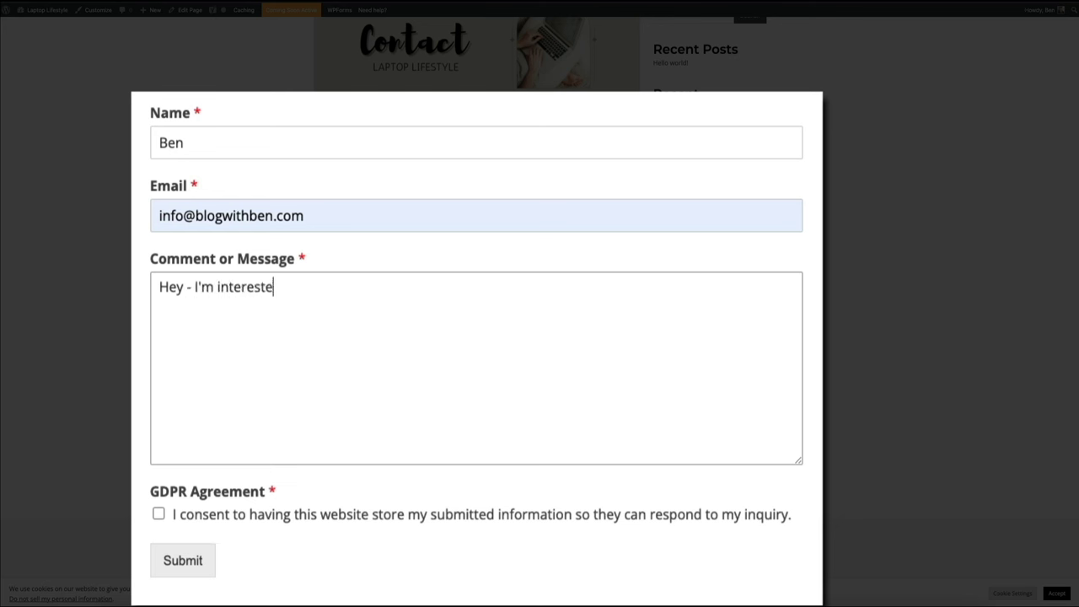
pyautogui.write("d in working with you! Let's make it happen!")
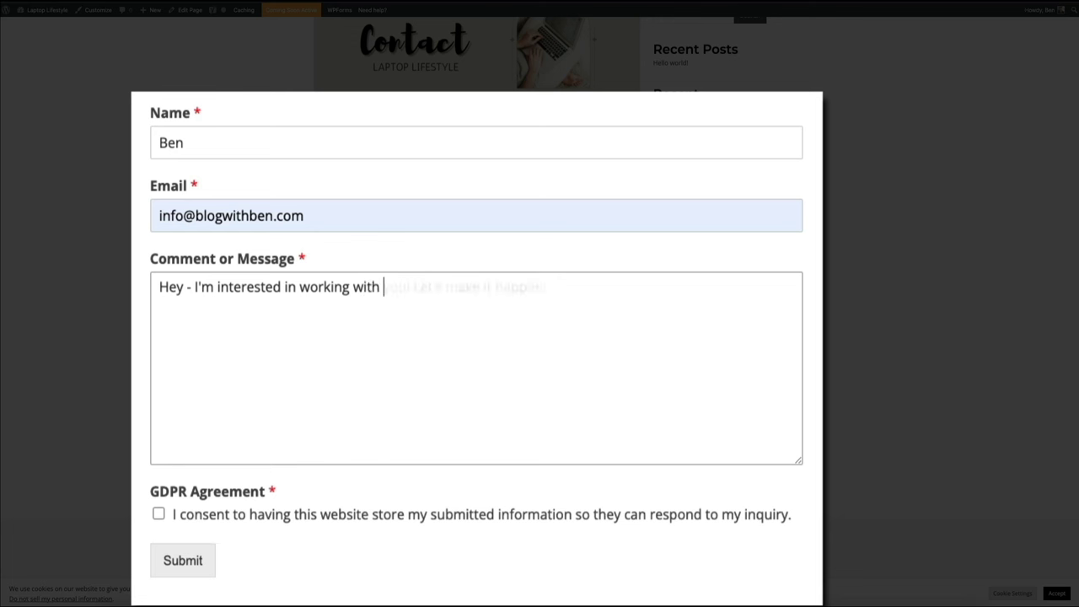
pyautogui.click(159, 514)
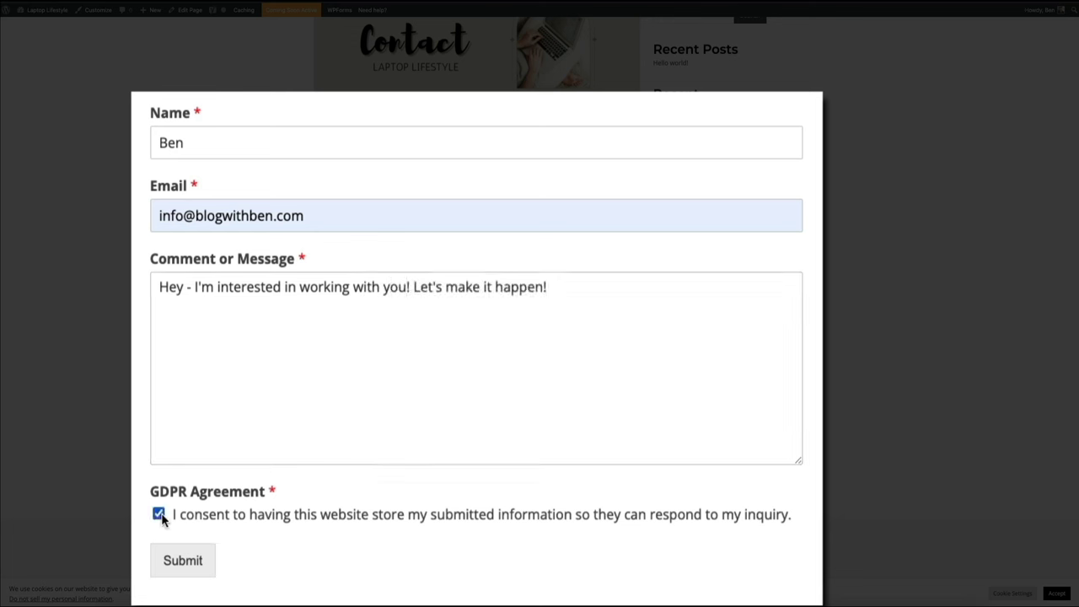
pyautogui.click(186, 573)
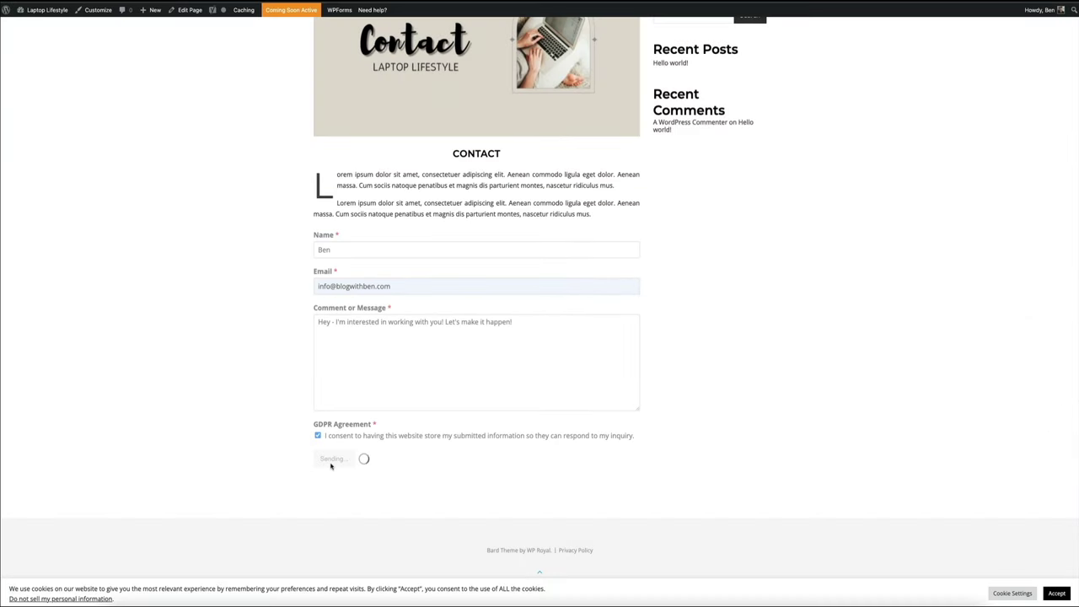
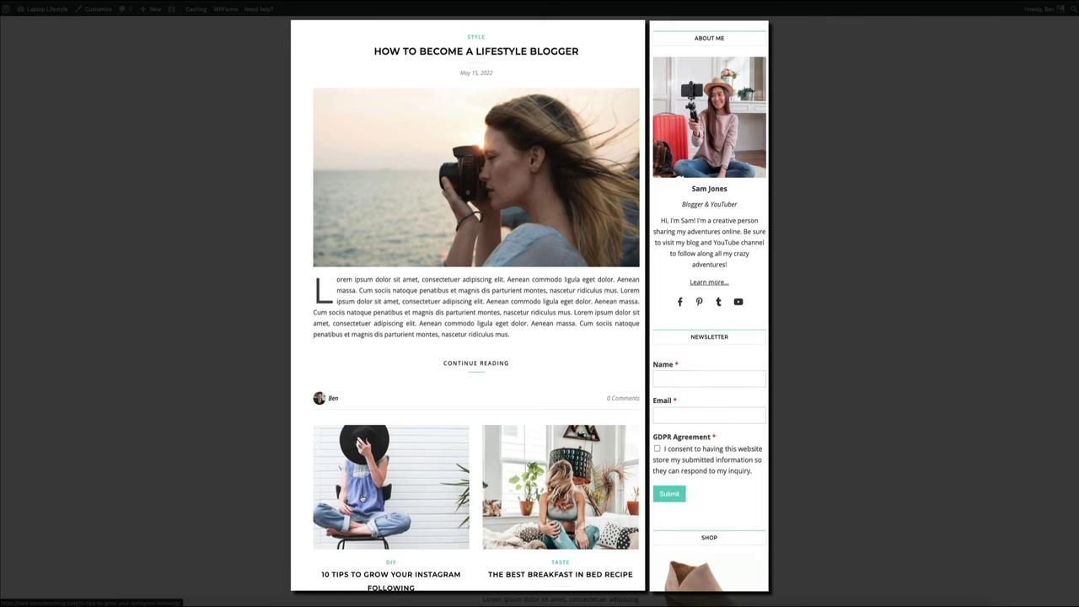
# - Scroll down through the example blog's sidebar and footer, then back up
pyautogui.scroll(-5, 362, 498)
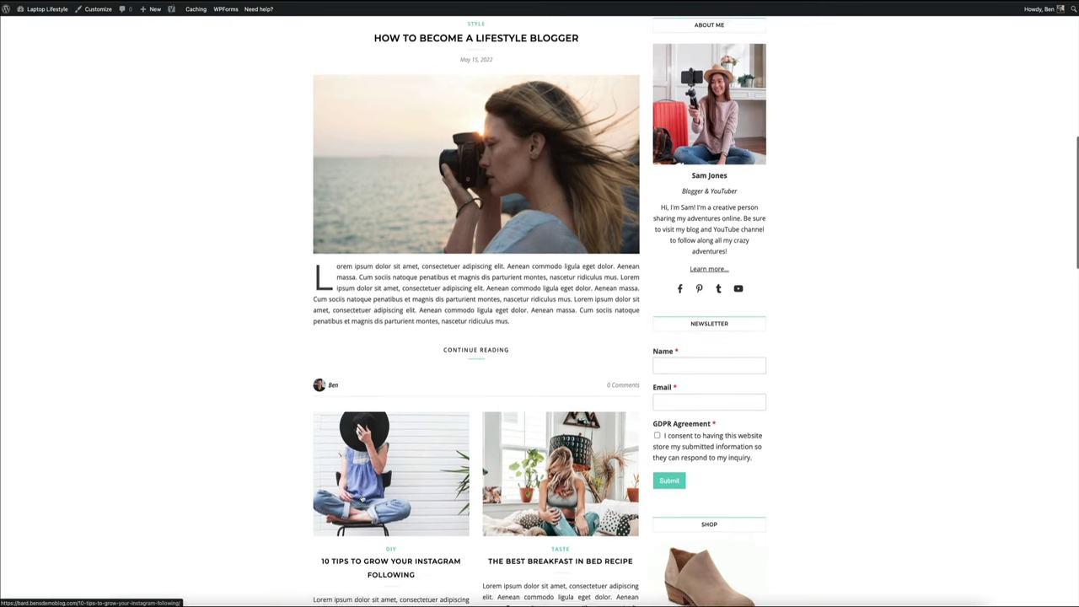
pyautogui.scroll(-7, 362, 498)
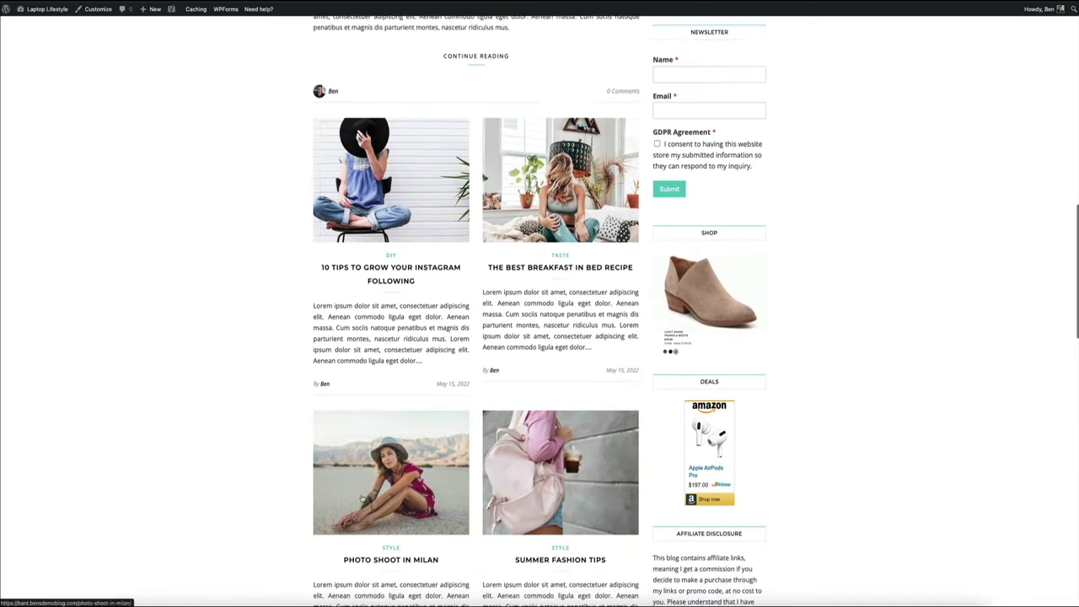
pyautogui.scroll(-8, 362, 499)
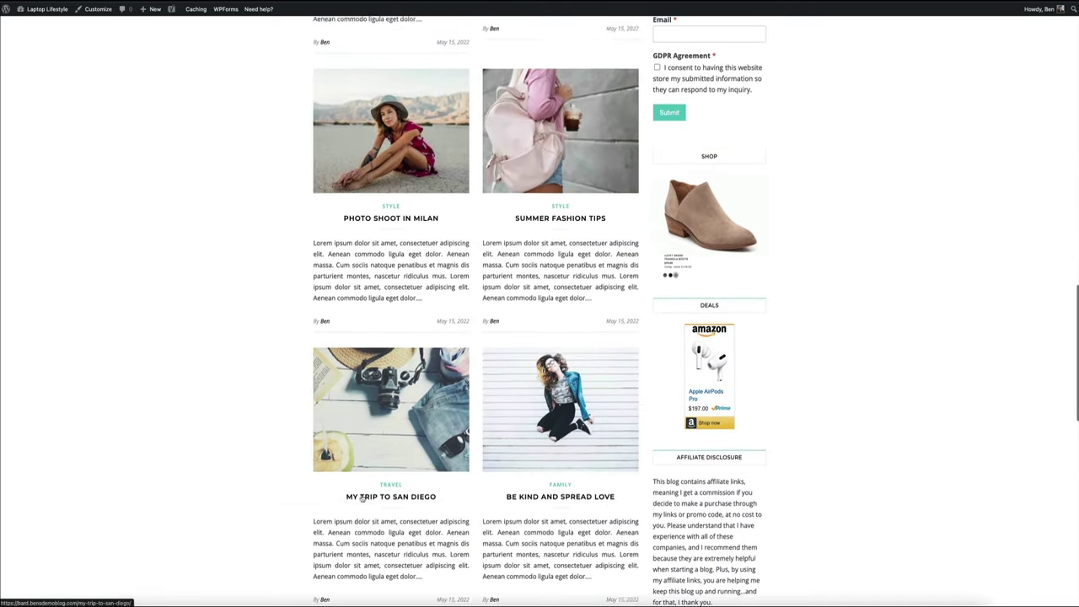
pyautogui.scroll(-7, 362, 499)
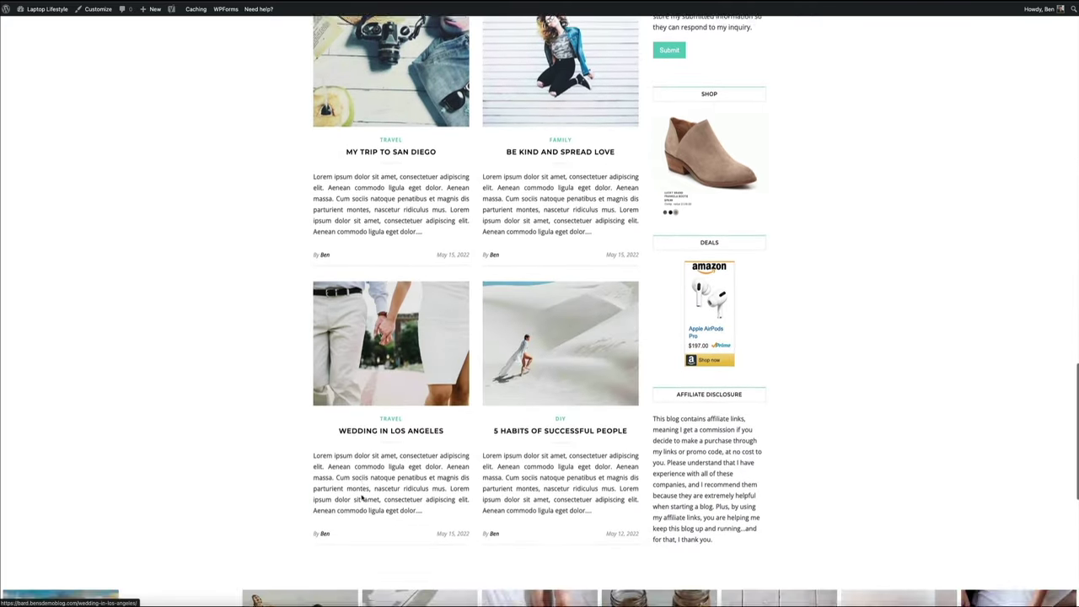
pyautogui.scroll(-5, 362, 498)
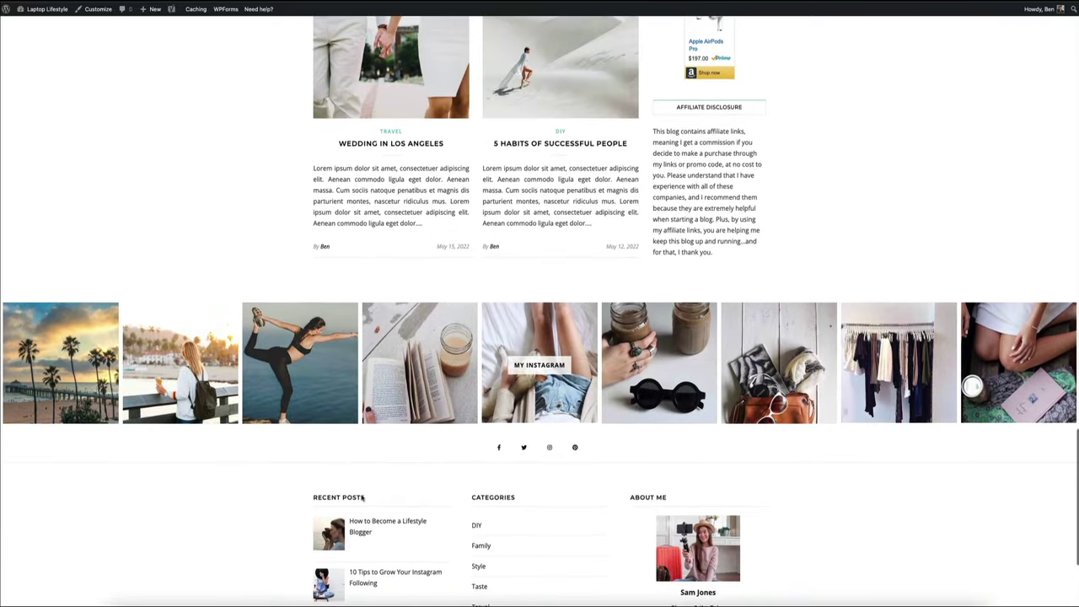
pyautogui.scroll(15, 925, 428)
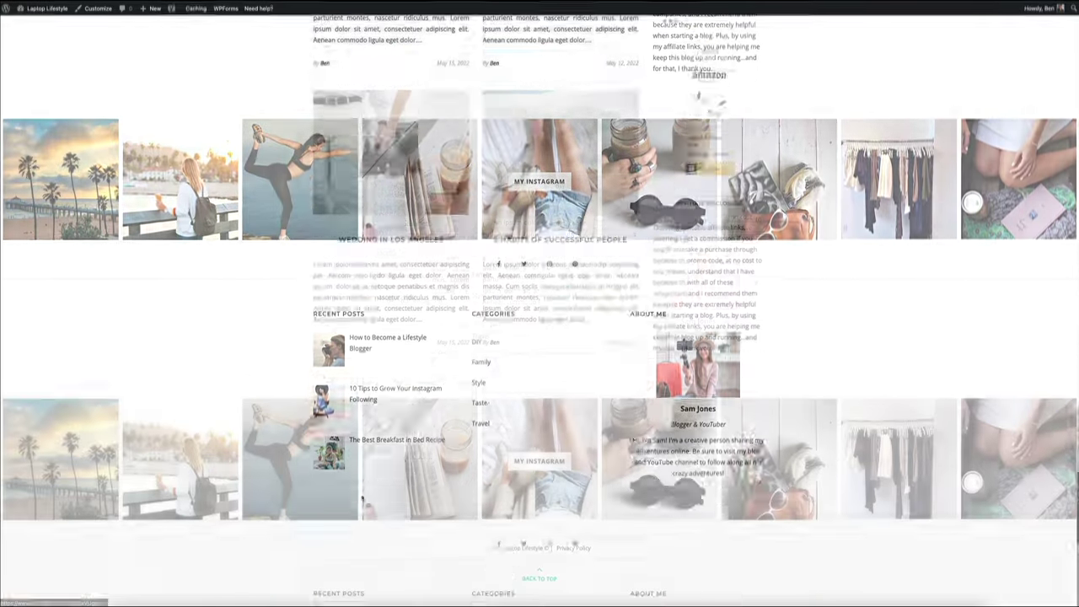
pyautogui.scroll(11, 925, 427)
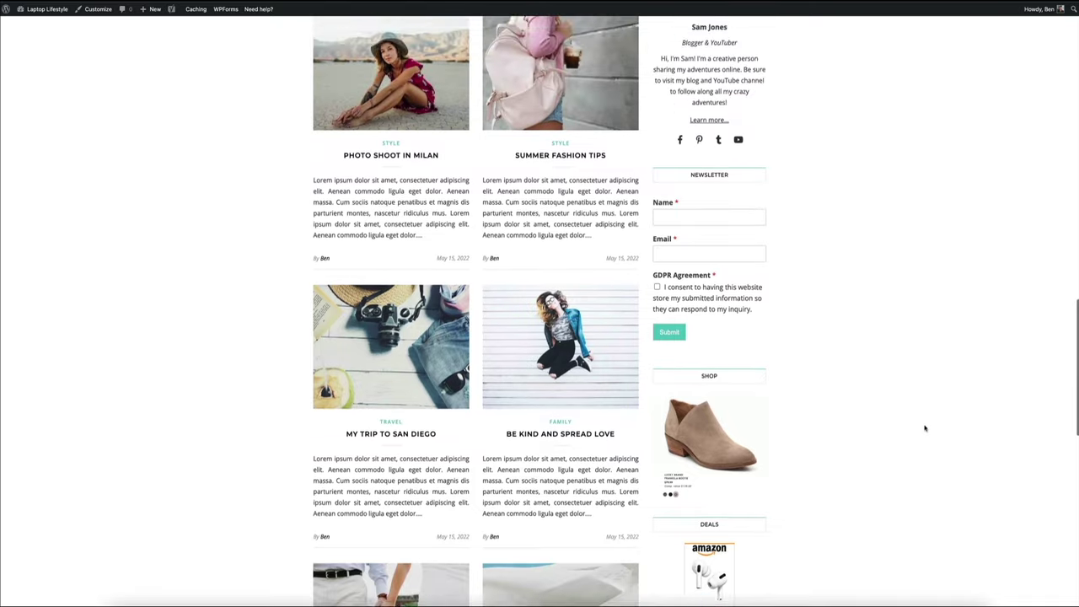
pyautogui.scroll(8, 924, 429)
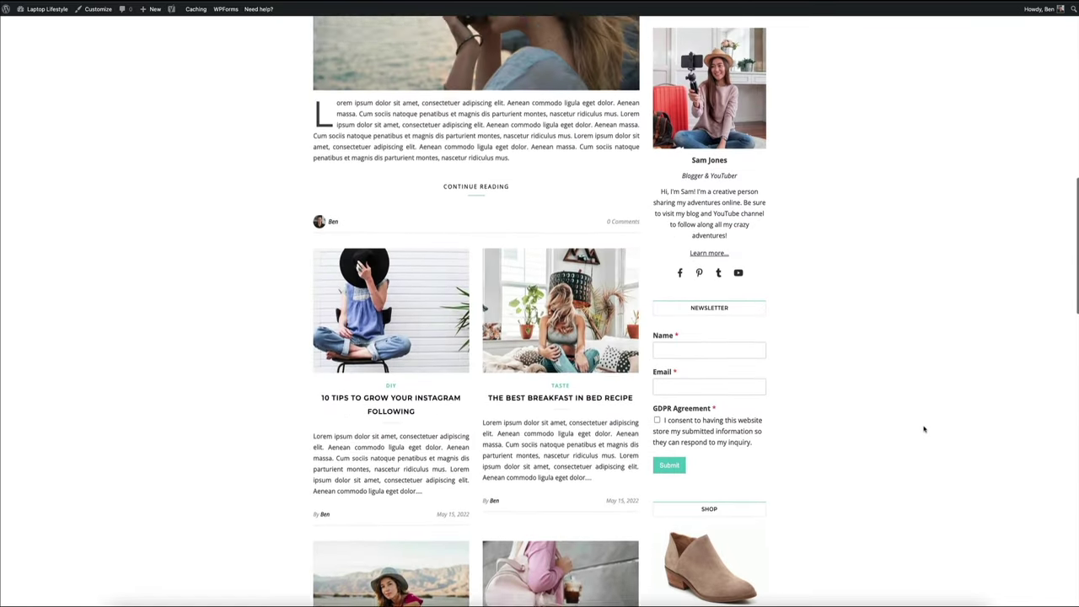
pyautogui.scroll(2, 925, 430)
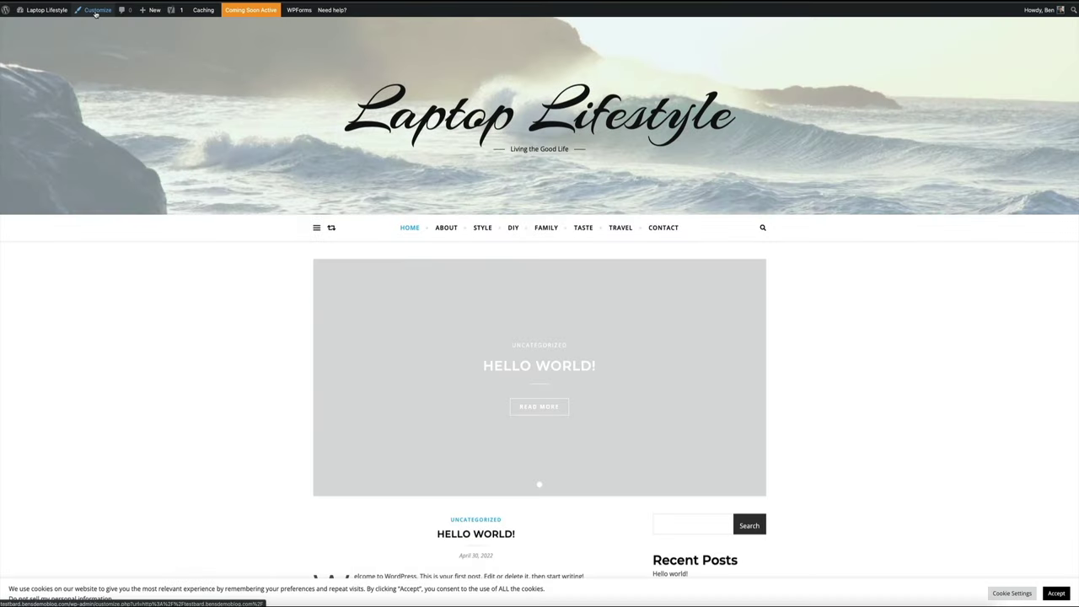
# - Open the Customizer's Widgets panel and show the Right Sidebar's widgets
pyautogui.click(95, 11)
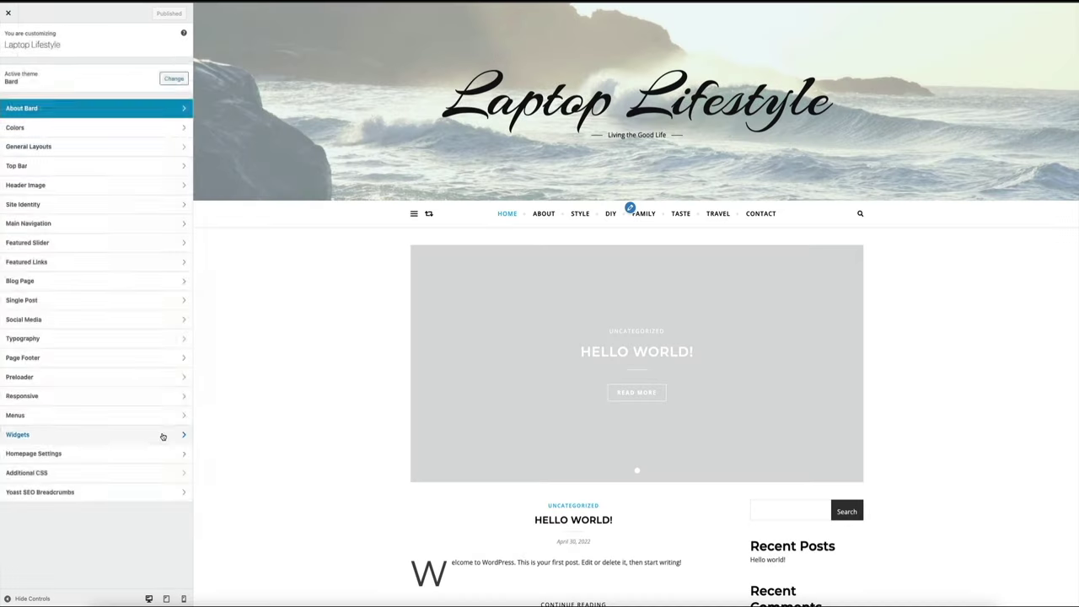
pyautogui.click(163, 434)
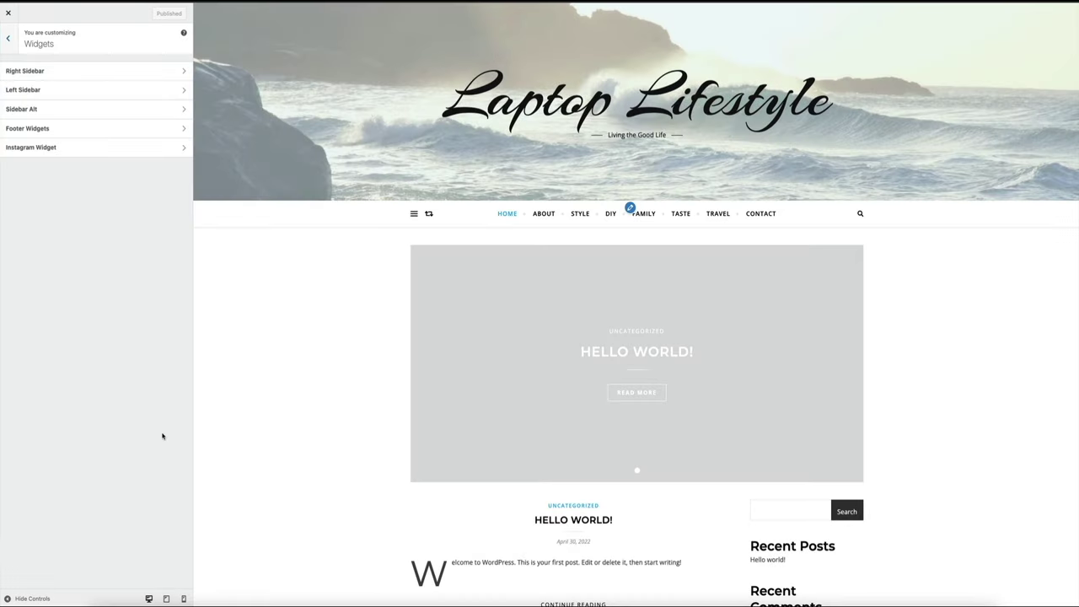
pyautogui.scroll(-3, 249, 276)
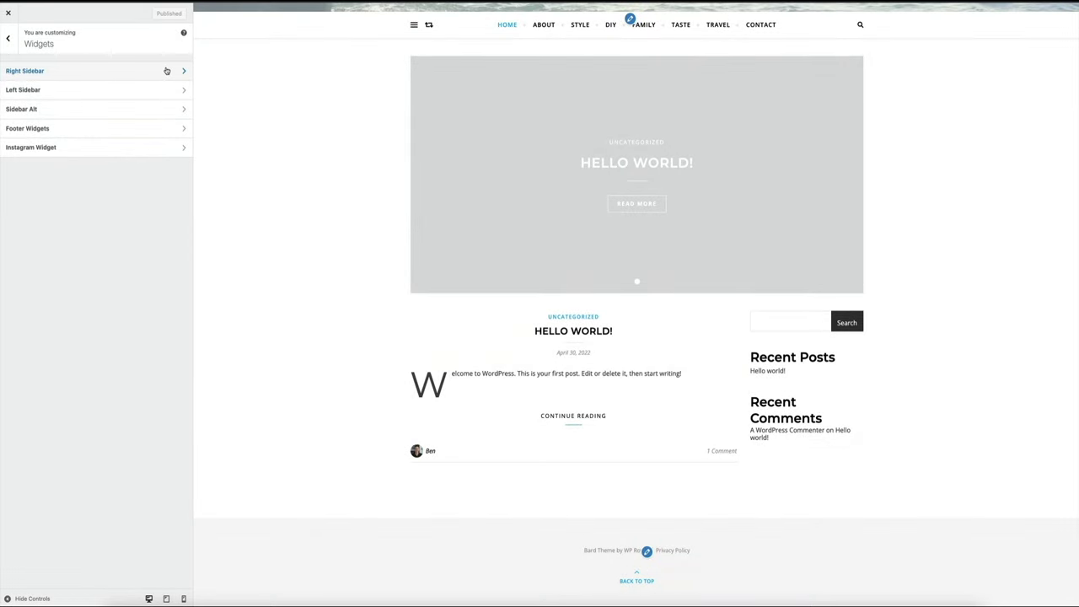
pyautogui.click(166, 71)
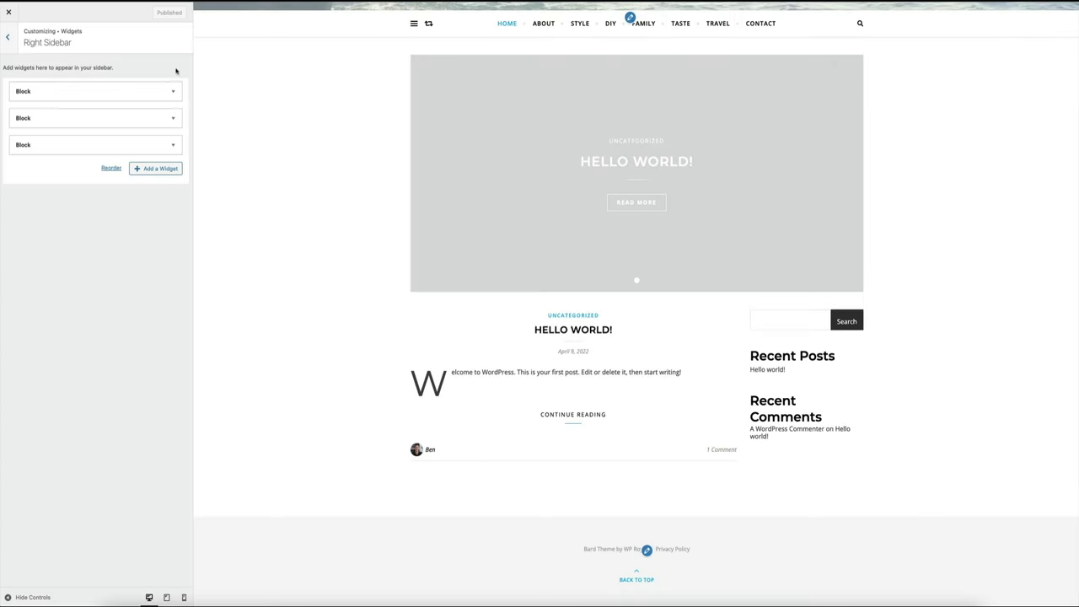
# - Remove the search, Recent Posts and Recent Comments Block widgets from the Right Sidebar
pyautogui.click(175, 147)
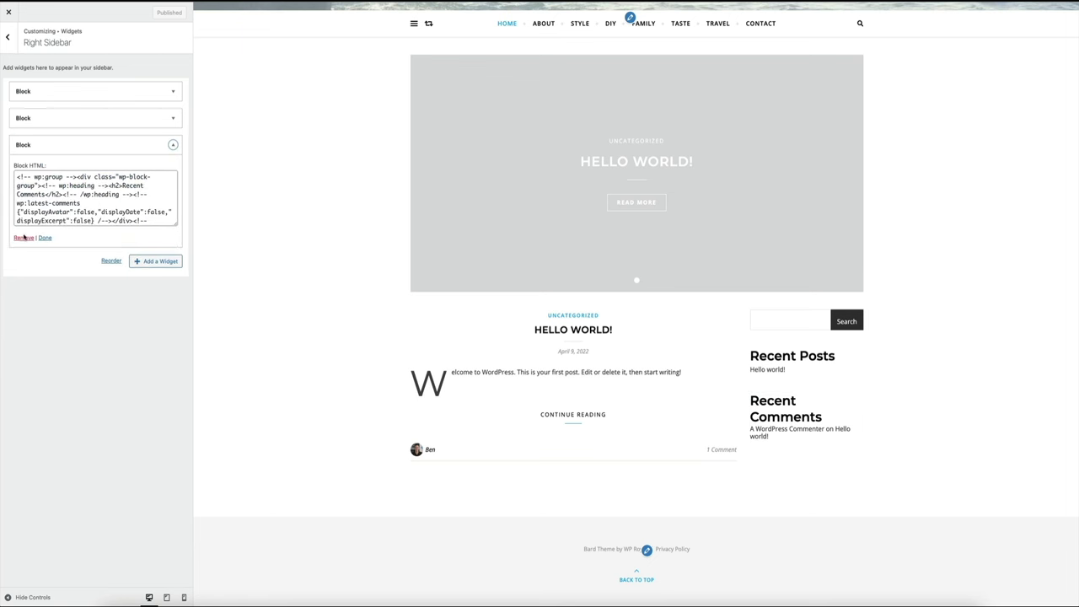
pyautogui.click(23, 238)
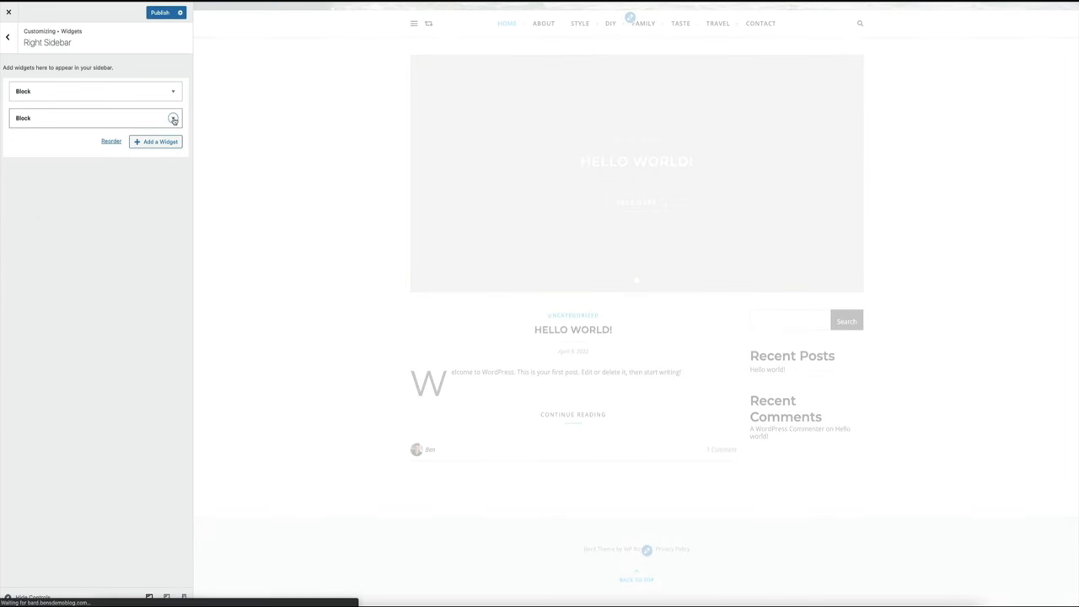
pyautogui.click(173, 118)
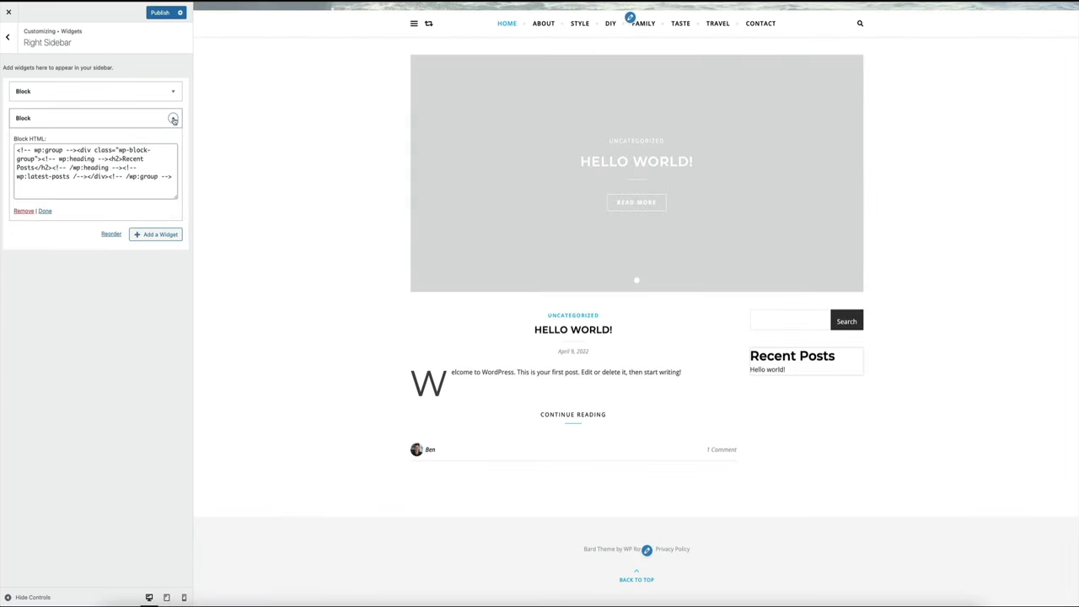
pyautogui.click(24, 211)
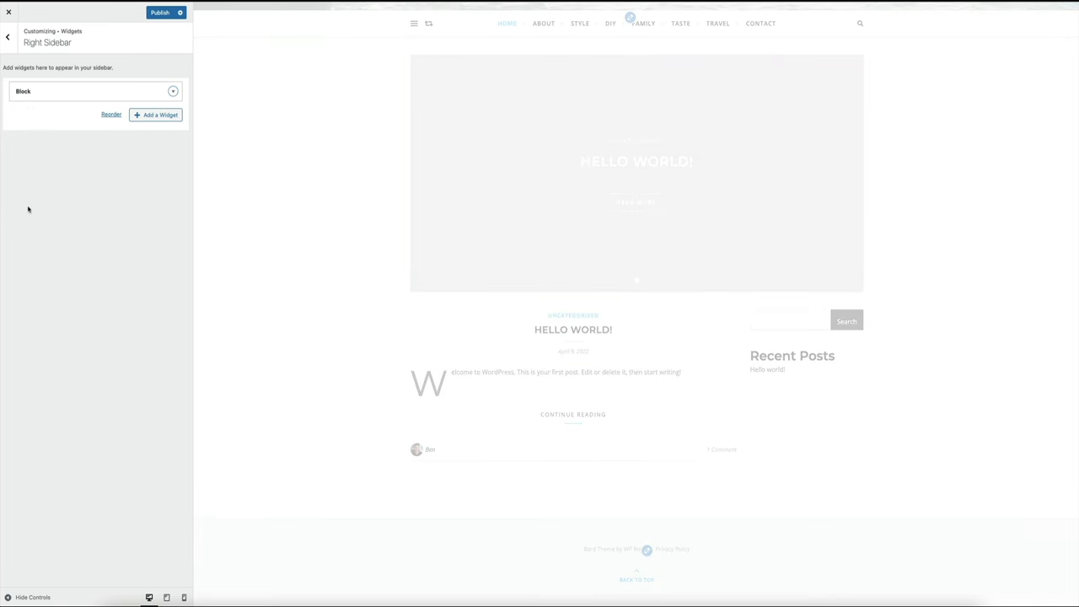
pyautogui.click(173, 92)
pyautogui.click(25, 185)
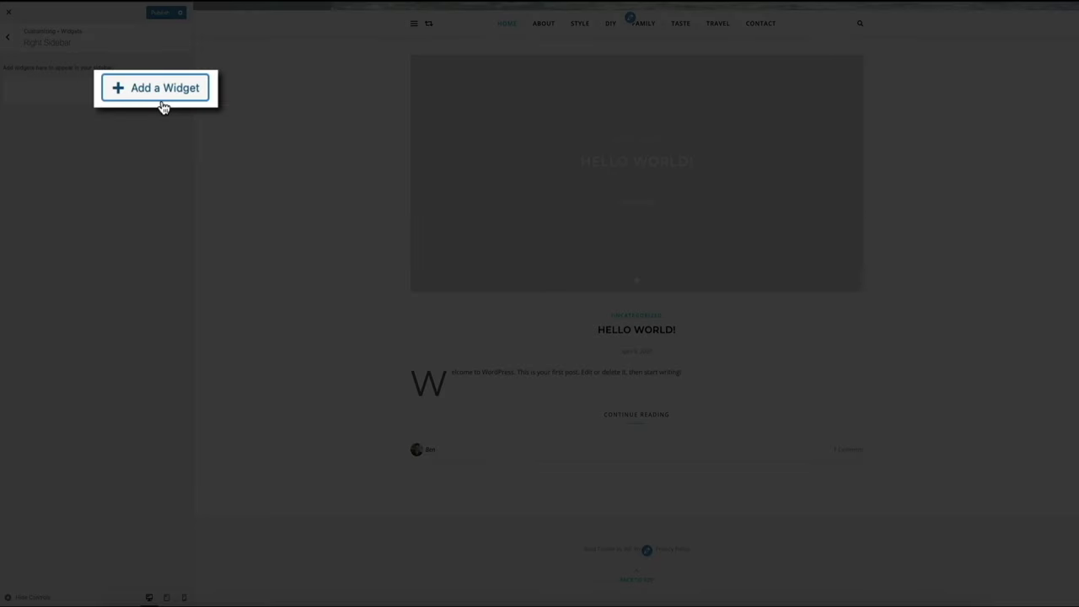
# - Add the WDV About Me Widget to the Right Sidebar
pyautogui.click(159, 94)
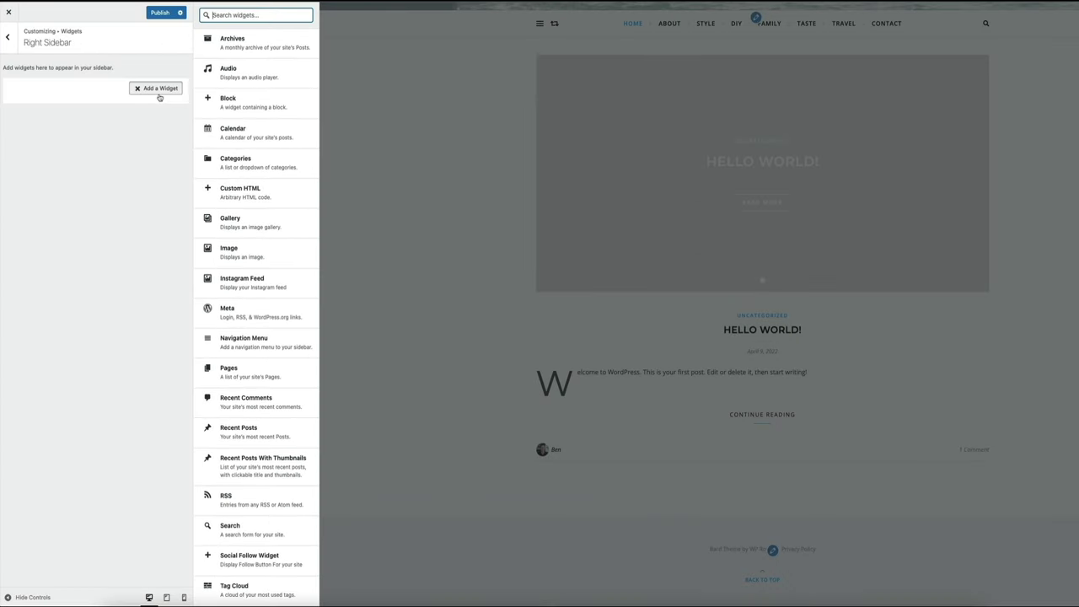
pyautogui.scroll(-4, 271, 215)
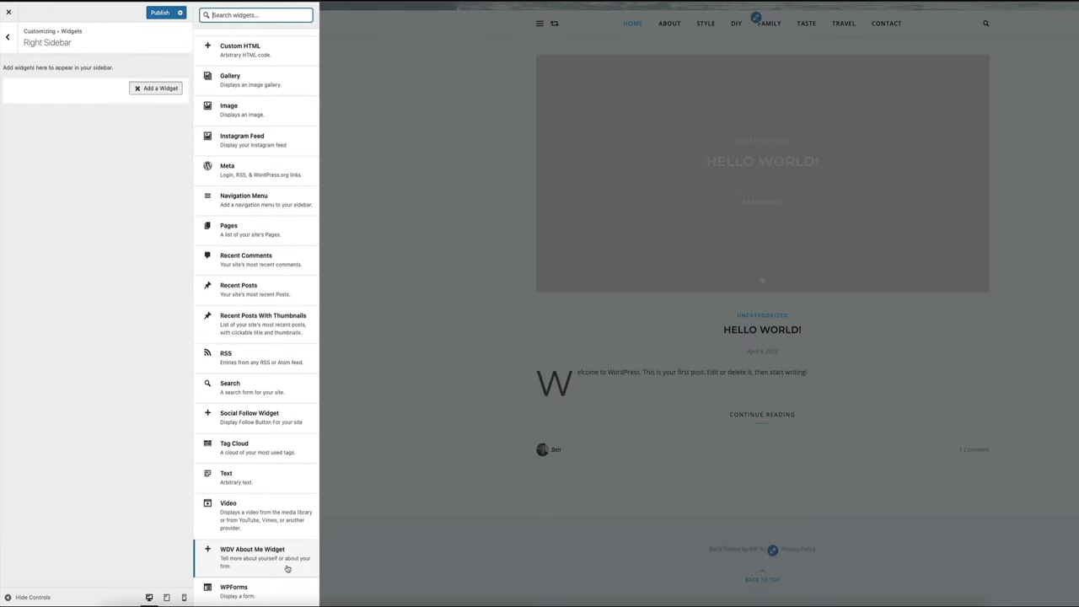
pyautogui.click(286, 569)
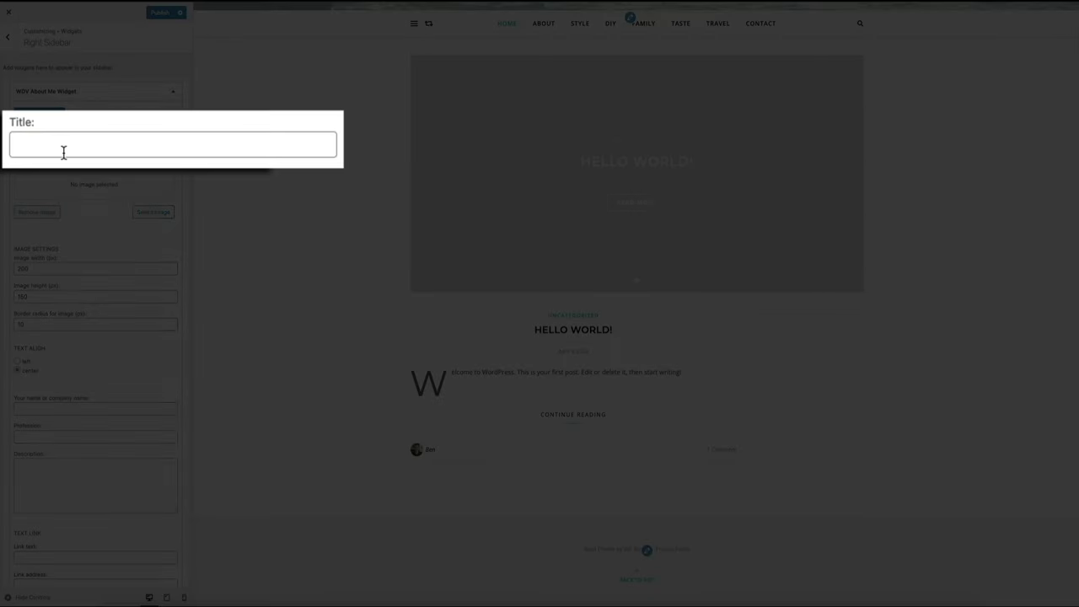
# - Title the About Me widget 'About Me'
pyautogui.click(63, 151)
pyautogui.write('About M')
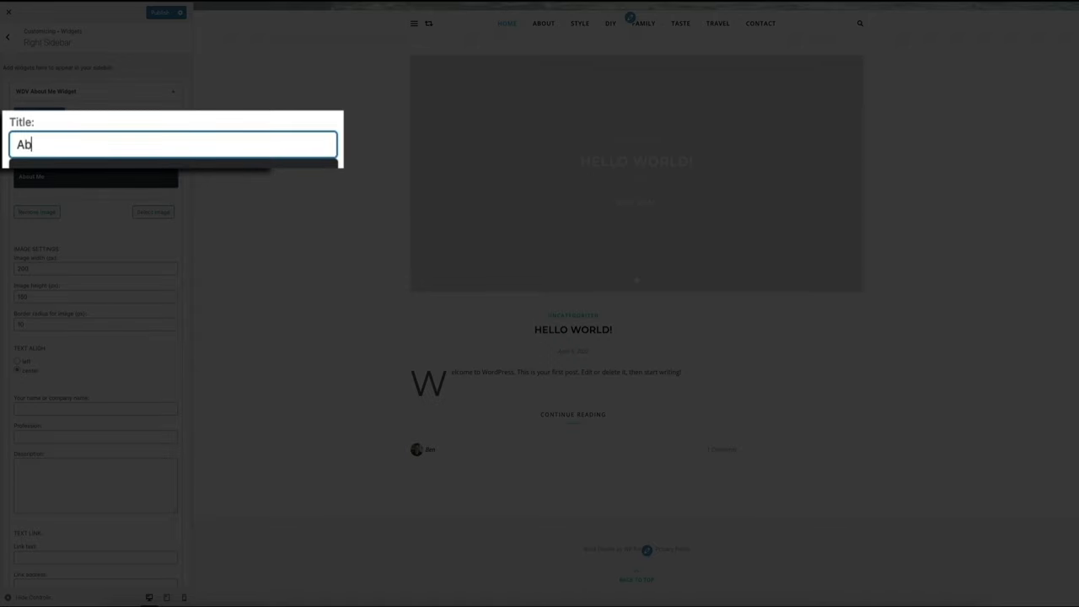
pyautogui.write('e')
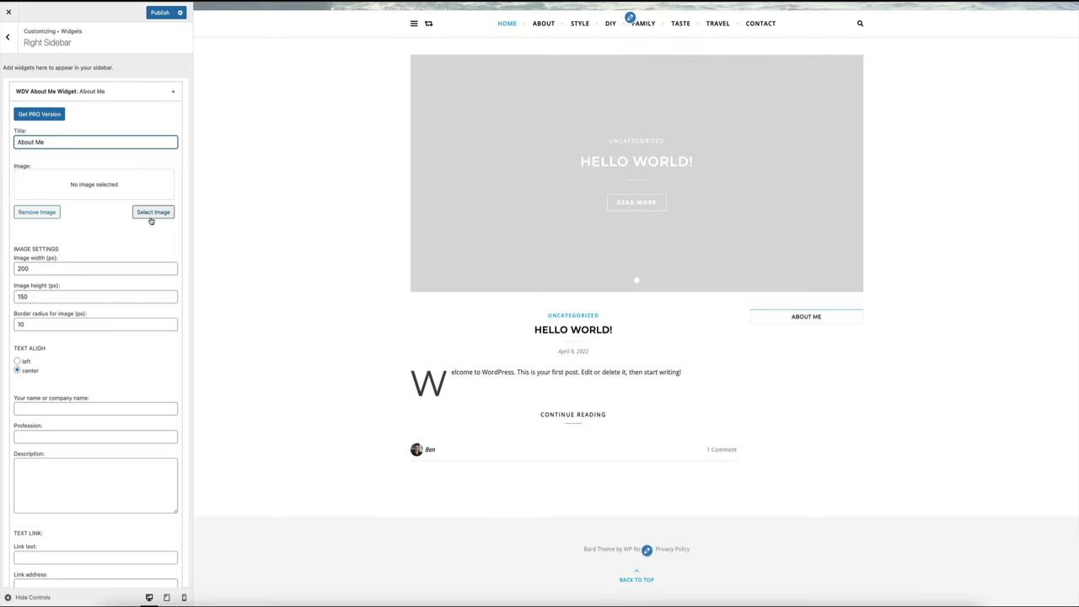
# - Upload 'Bard About Me Sidebar (2).jpg' as the widget's image
pyautogui.click(152, 215)
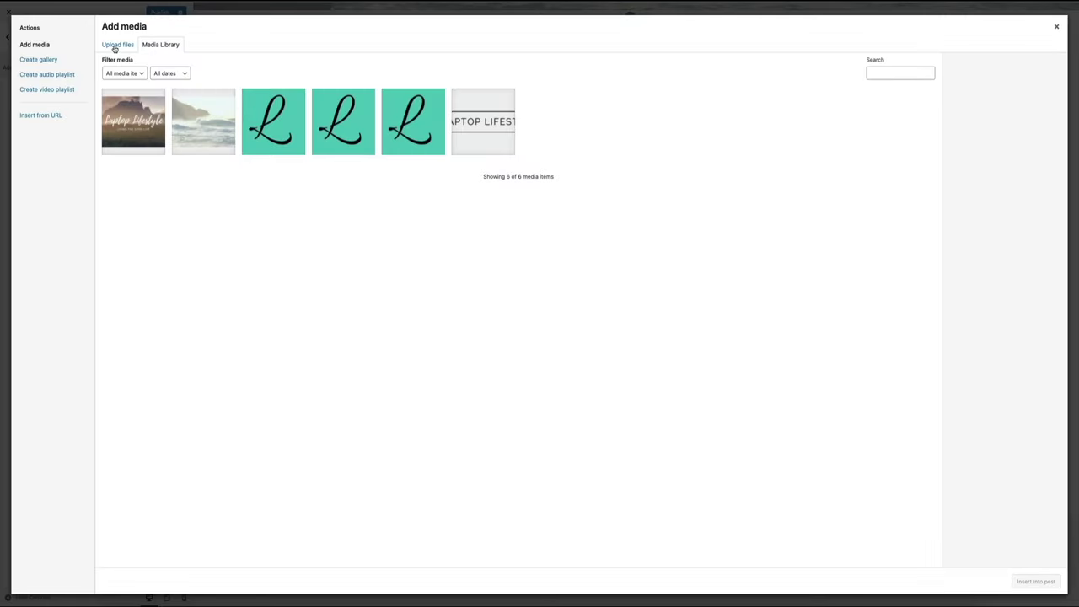
pyautogui.click(115, 47)
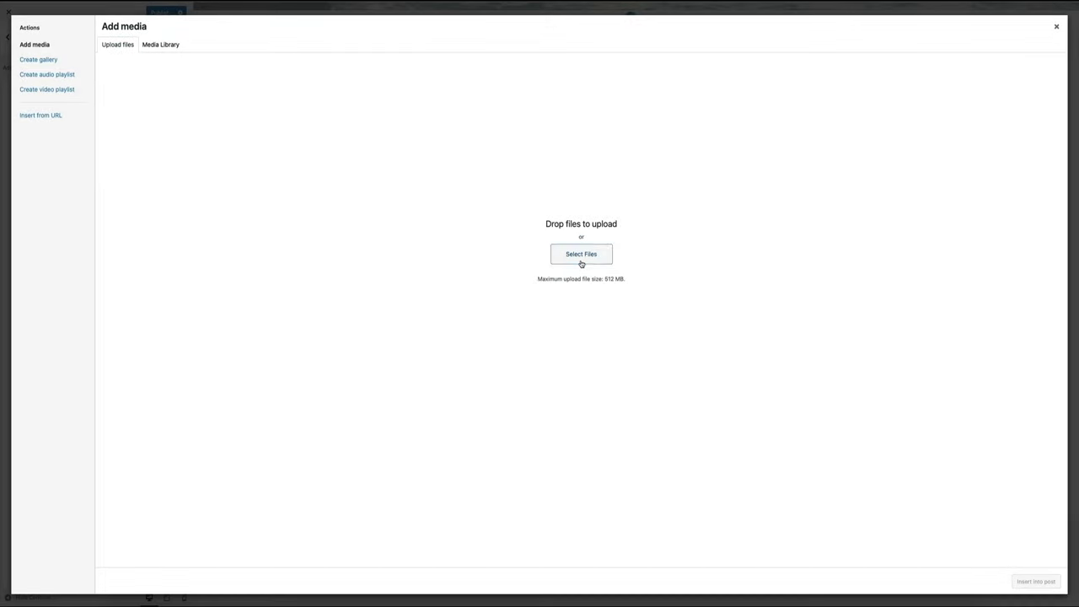
pyautogui.click(580, 262)
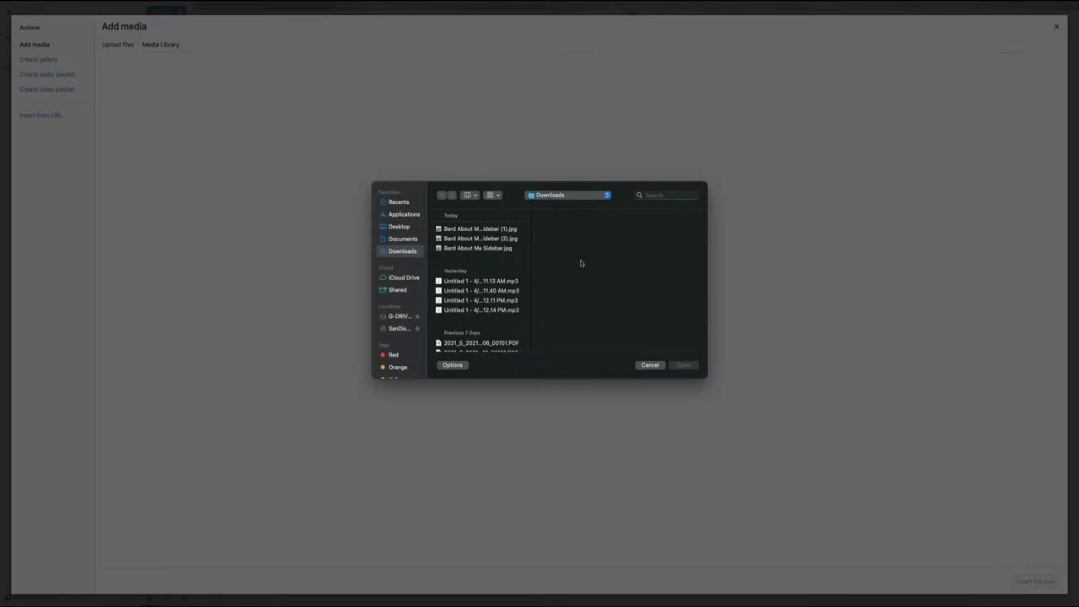
pyautogui.click(487, 239)
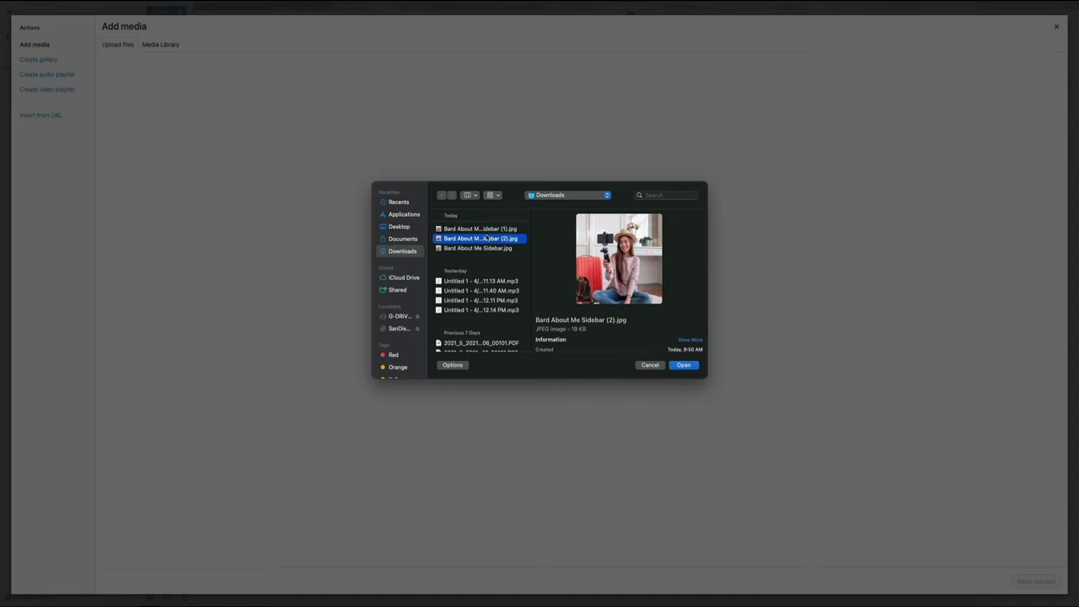
pyautogui.click(688, 367)
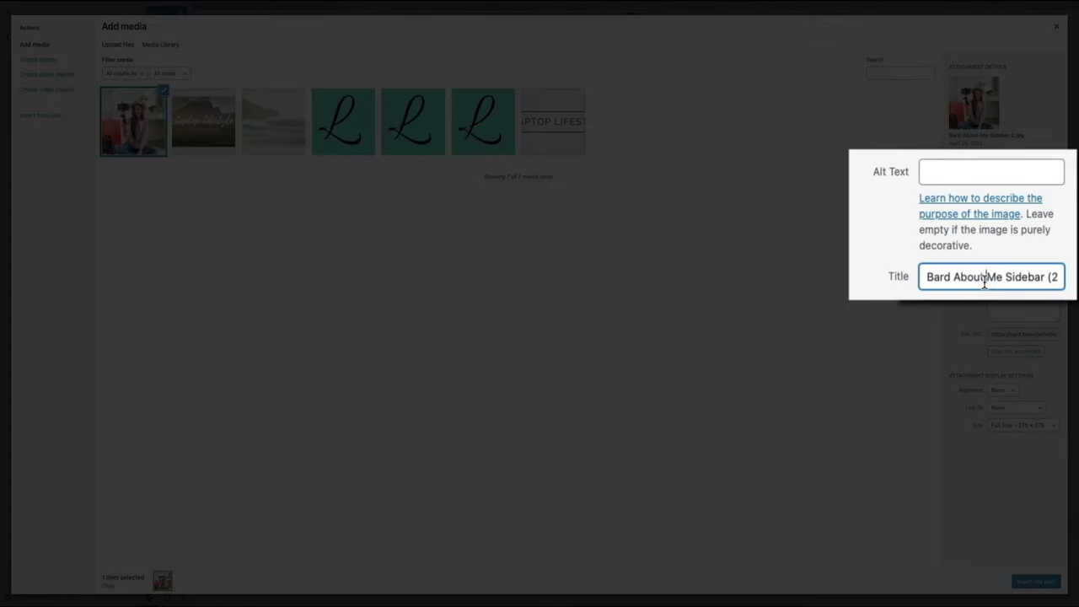
# - Give the photo the alt text 'about me sidebar image' and insert it into the widget
pyautogui.tripleClick(1022, 252)
pyautogui.write('About Me ')
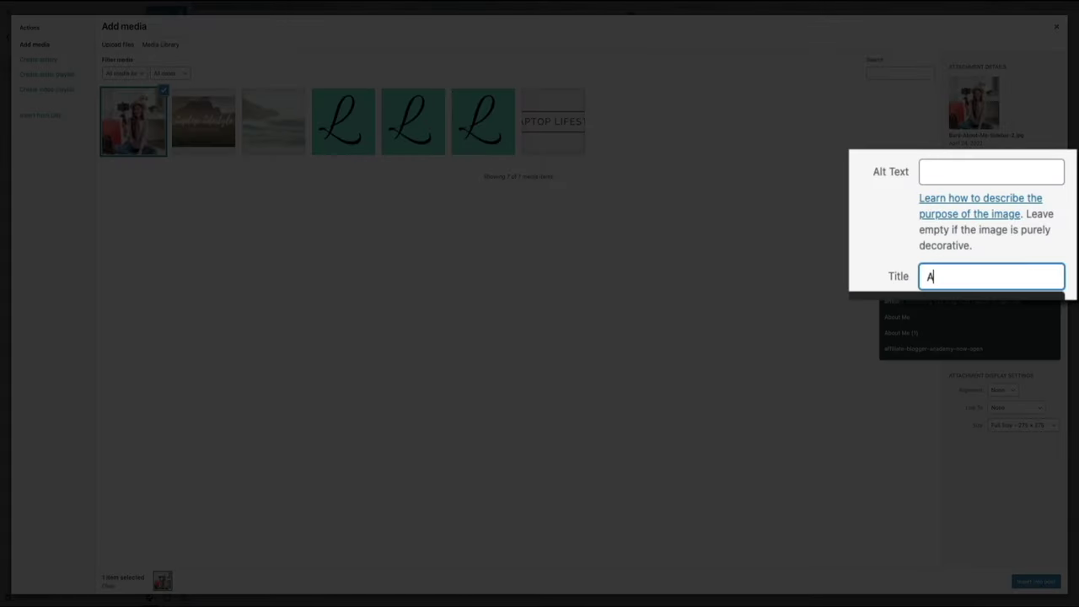
pyautogui.write('- Laptop Lifesty')
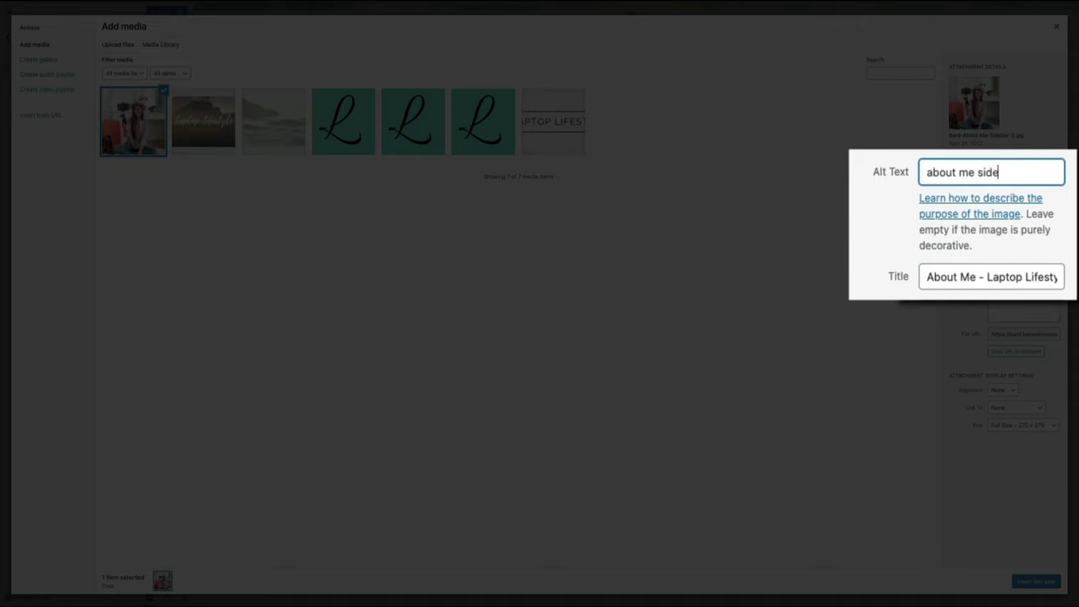
pyautogui.write('bar image')
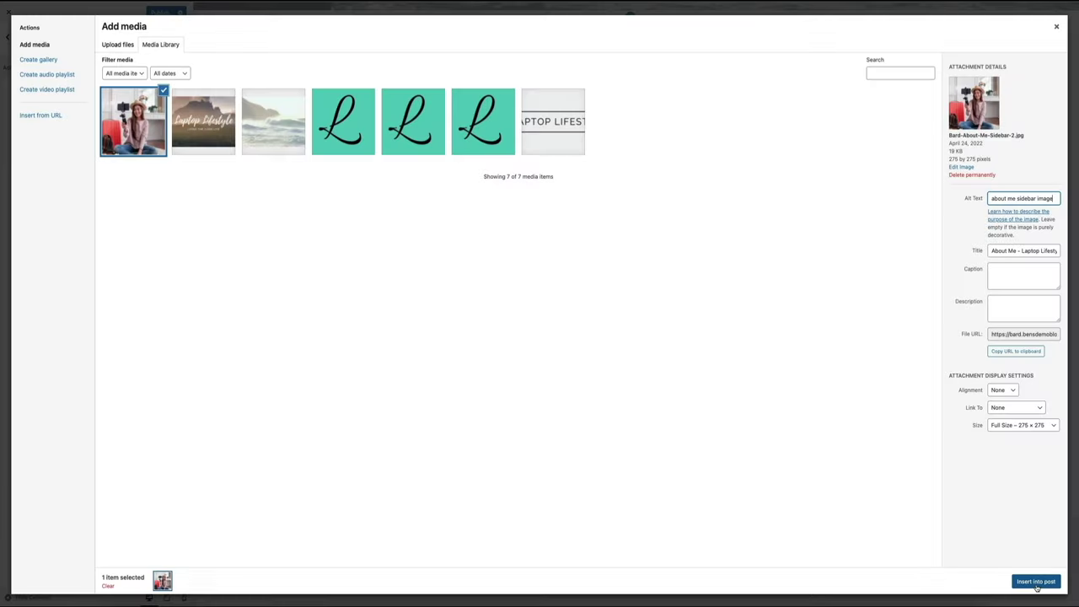
pyautogui.click(1035, 588)
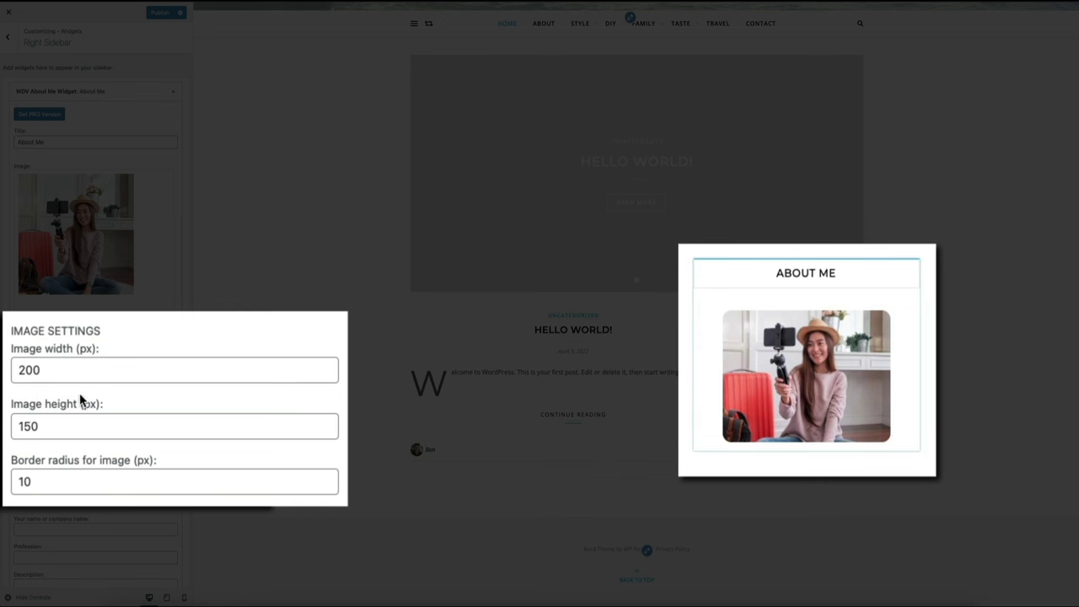
# - Make the image 275×275 px with 0 border radius and check tablet and phone previews
pyautogui.click(63, 373)
pyautogui.doubleClick(63, 374)
pyautogui.write('2')
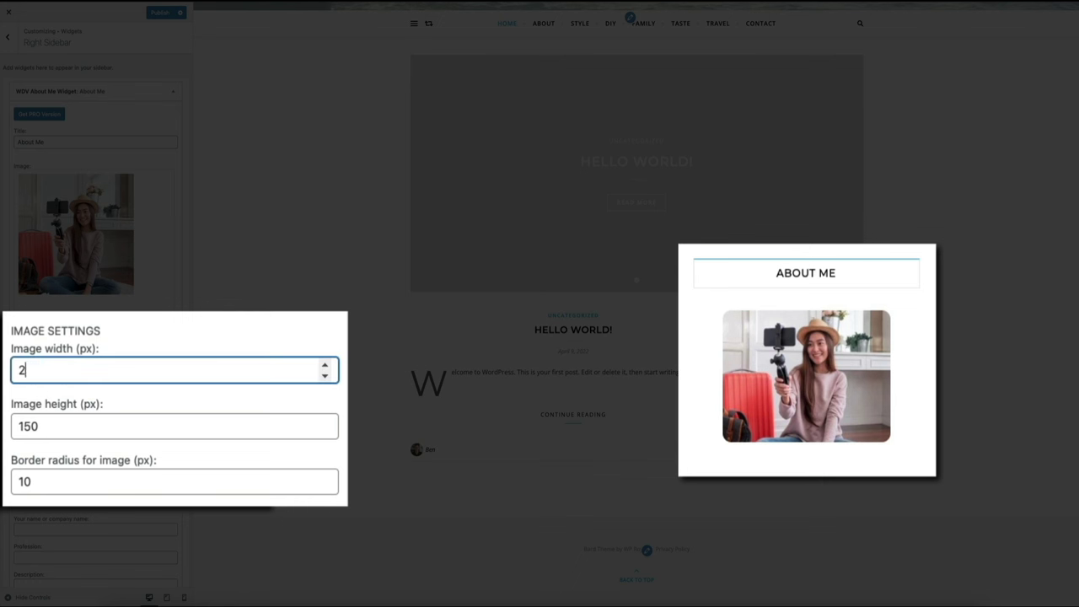
pyautogui.write('75')
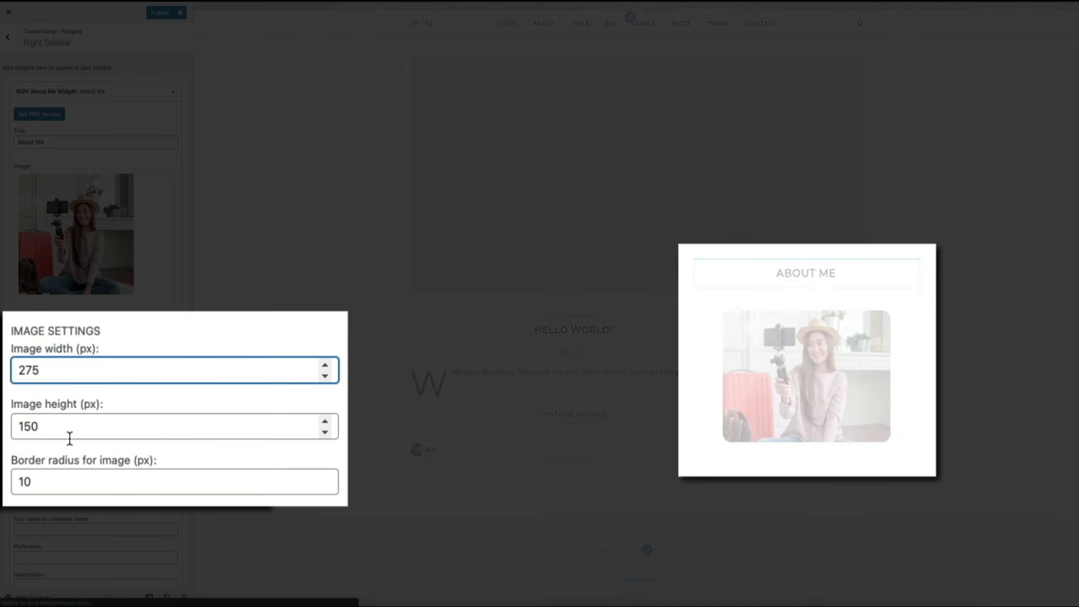
pyautogui.press('Tab')
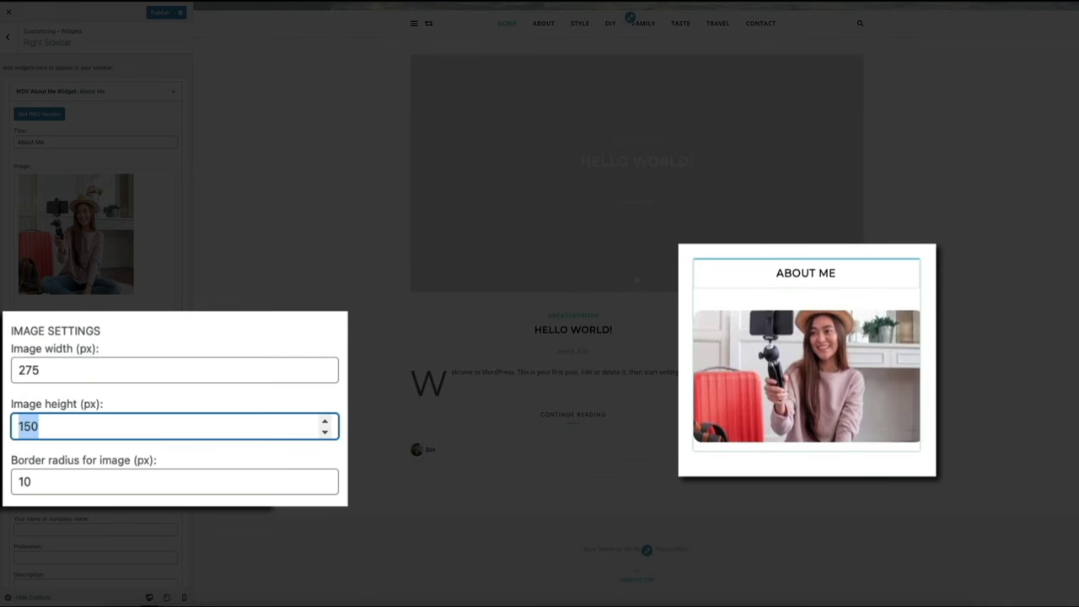
pyautogui.write('275')
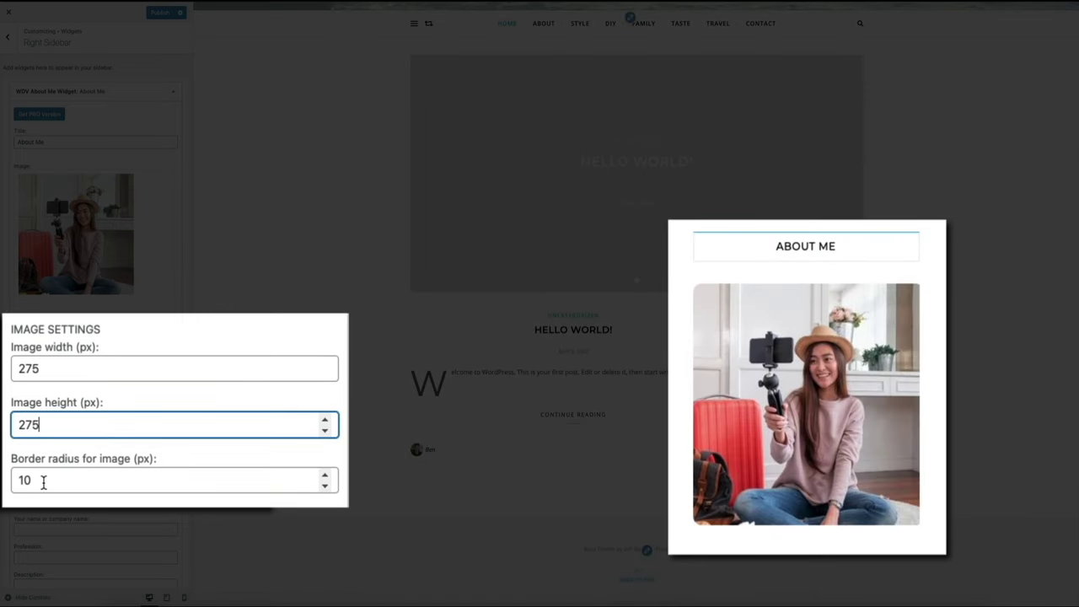
pyautogui.moveTo(43, 482); pyautogui.dragTo(10, 481)
pyautogui.write('0')
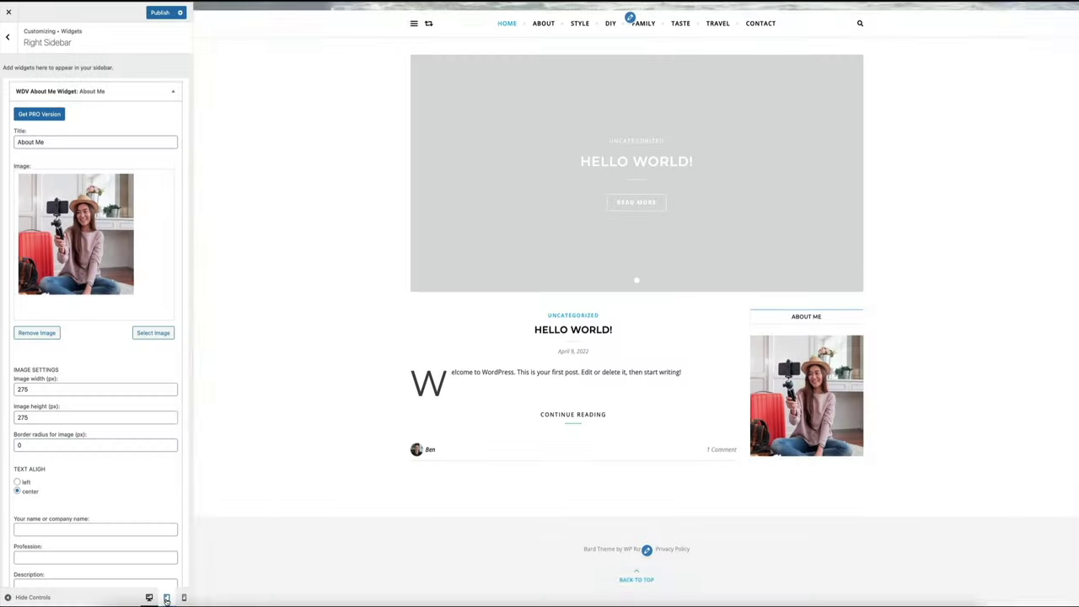
pyautogui.click(166, 598)
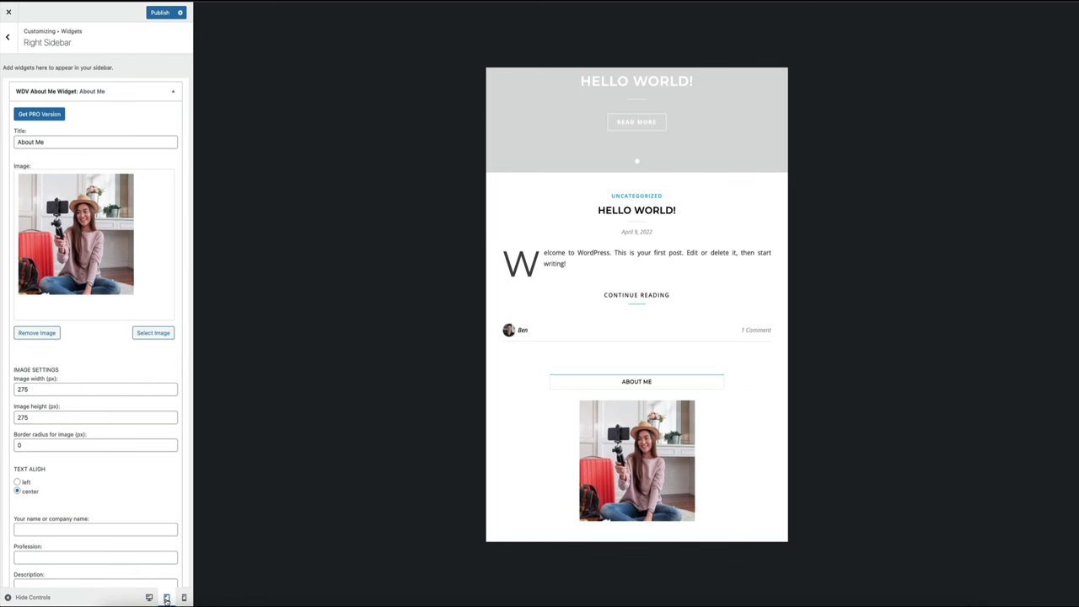
pyautogui.click(184, 598)
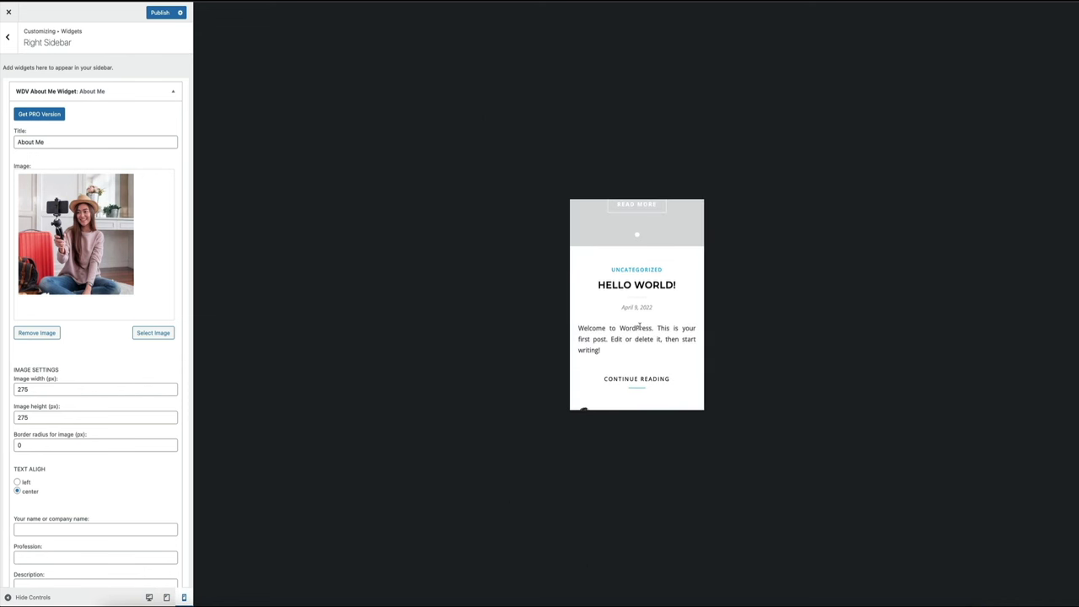
pyautogui.scroll(-5, 640, 326)
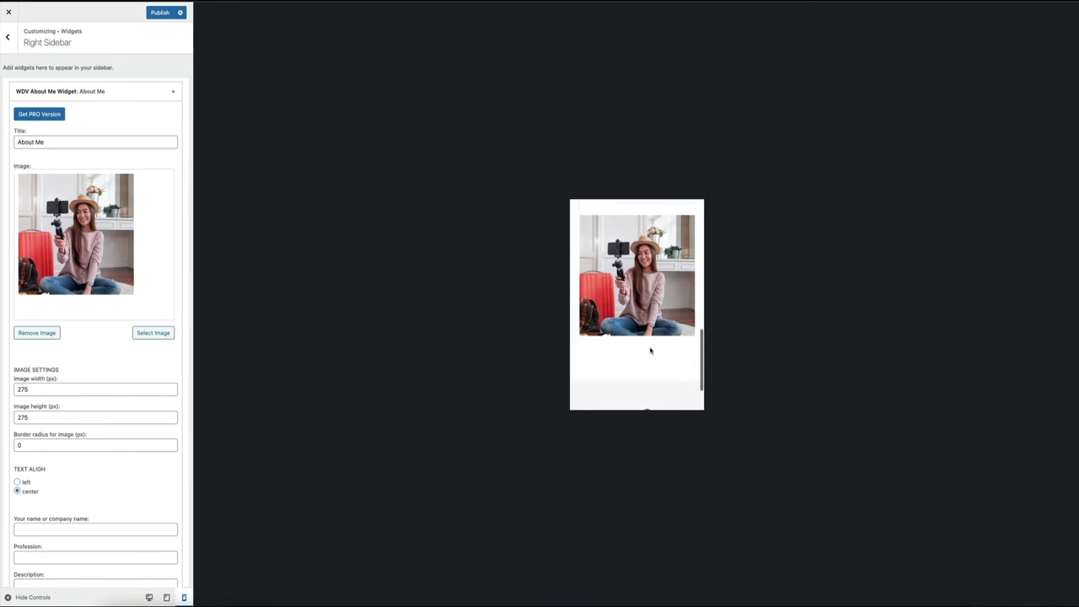
pyautogui.scroll(2, 650, 349)
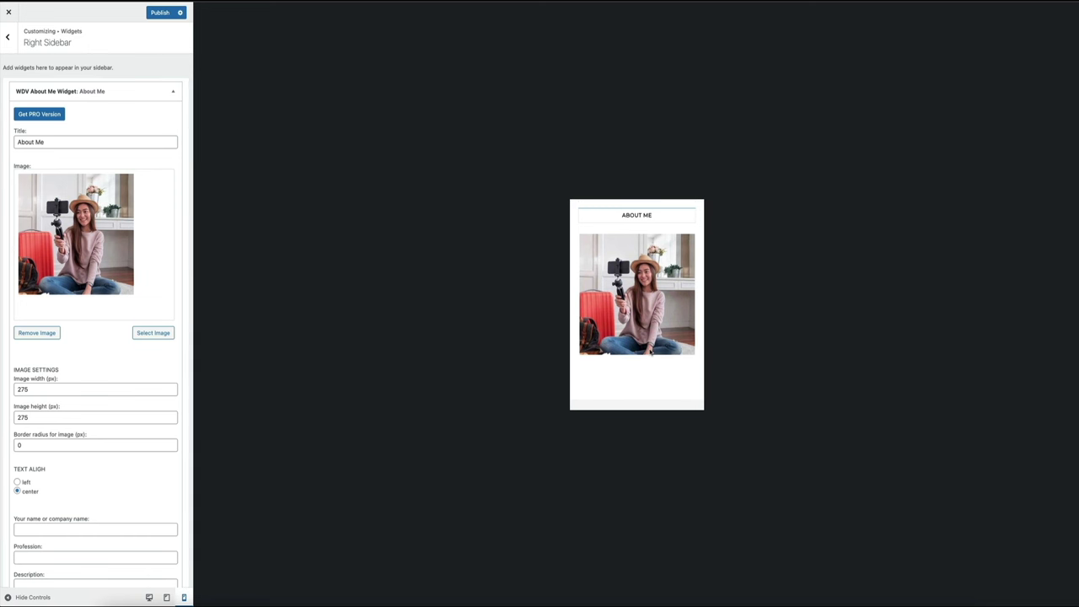
pyautogui.click(149, 598)
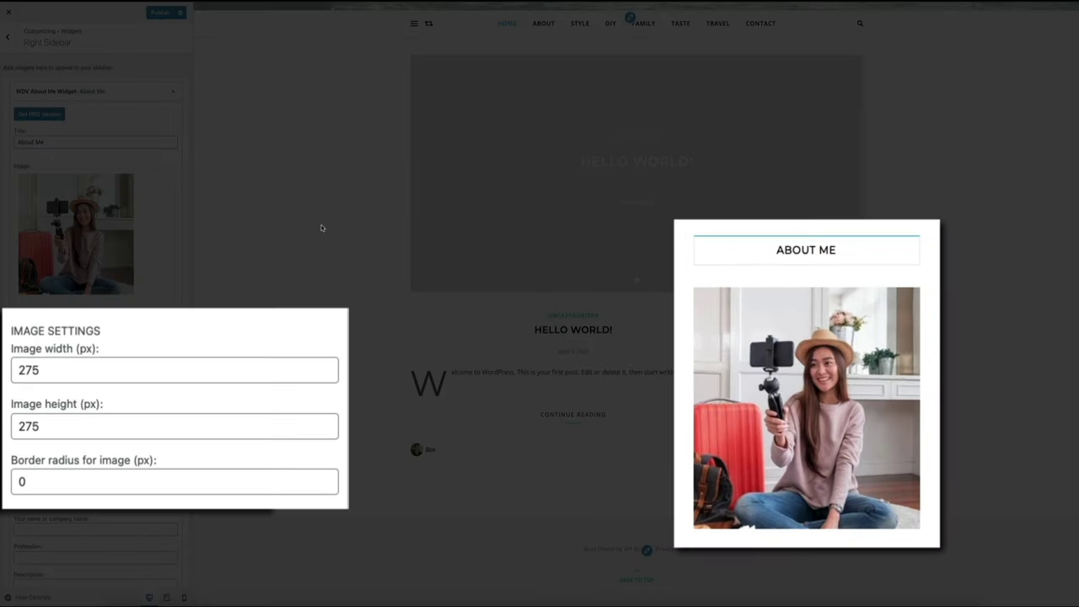
# - Try a round 250×250 image with border radius 200 in tablet and phone previews
pyautogui.doubleClick(77, 371)
pyautogui.write('250')
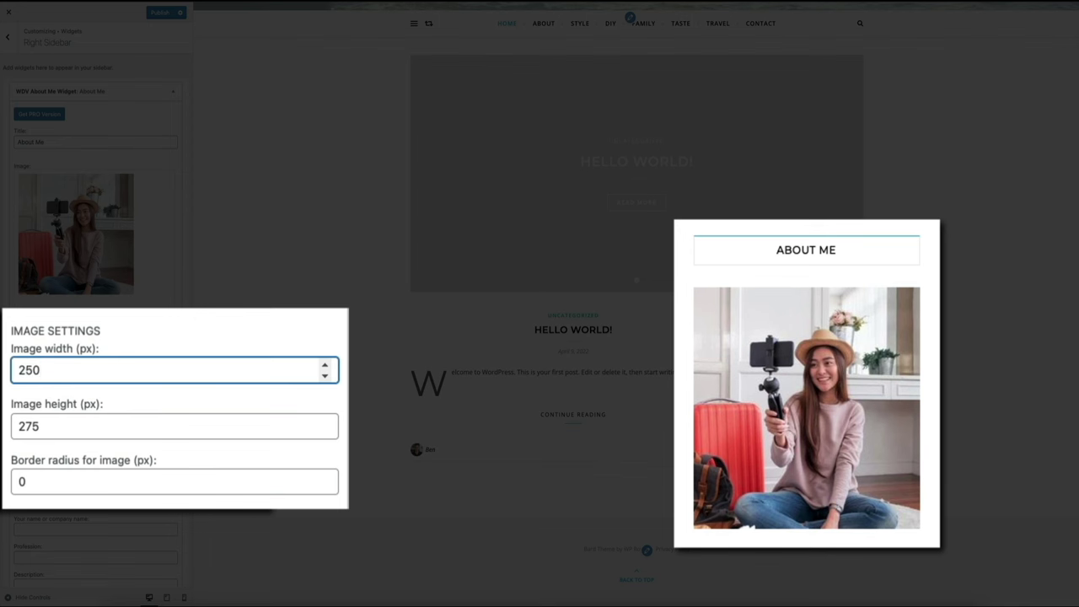
pyautogui.press('Tab')
pyautogui.write('250')
pyautogui.press('Tab')
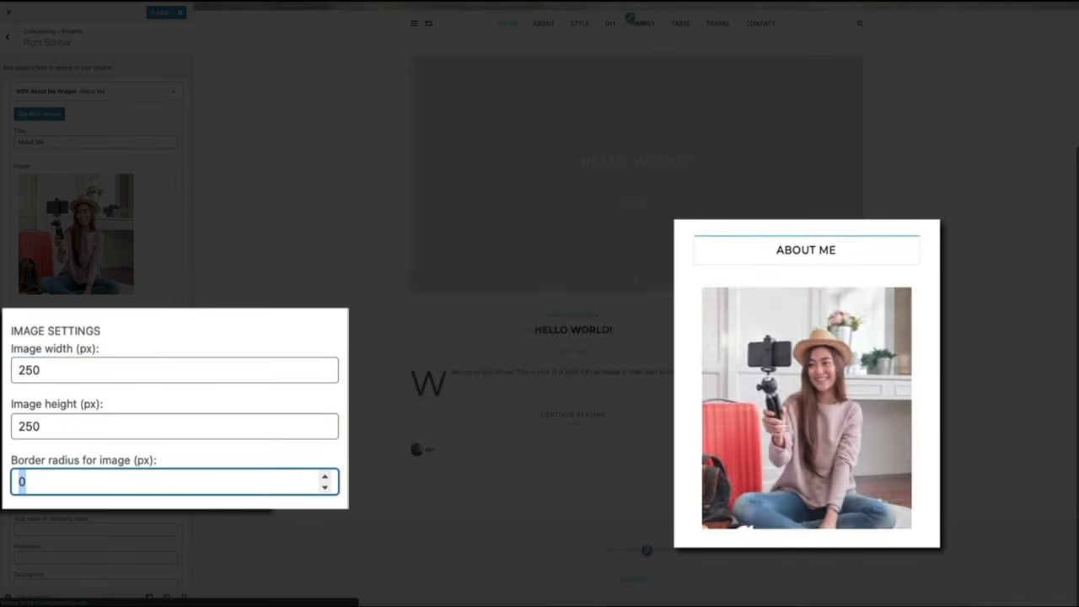
pyautogui.write('200')
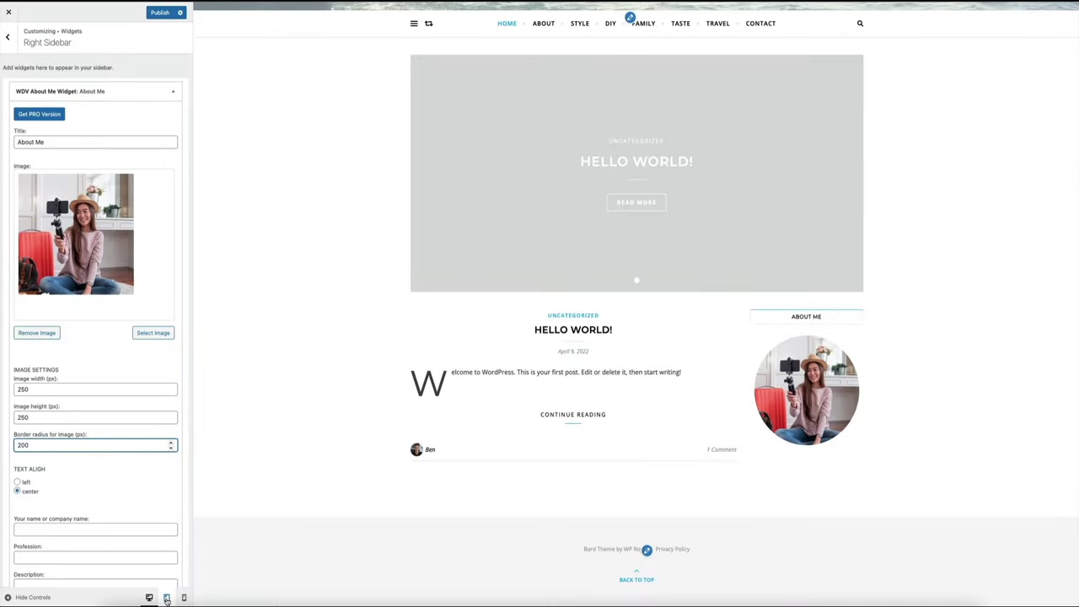
pyautogui.click(166, 597)
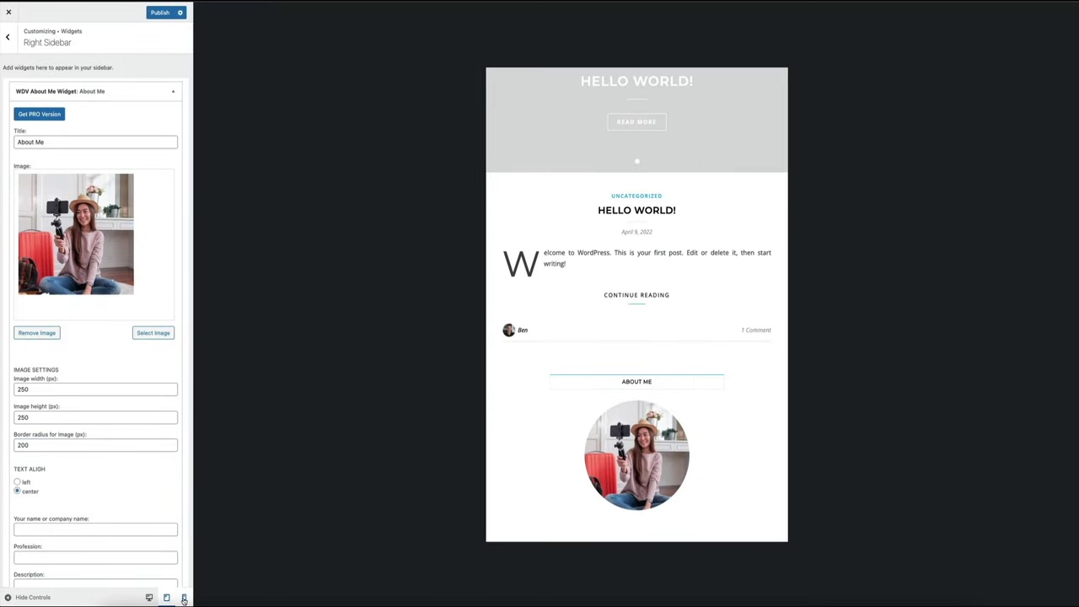
pyautogui.click(183, 597)
pyautogui.scroll(-5, 643, 352)
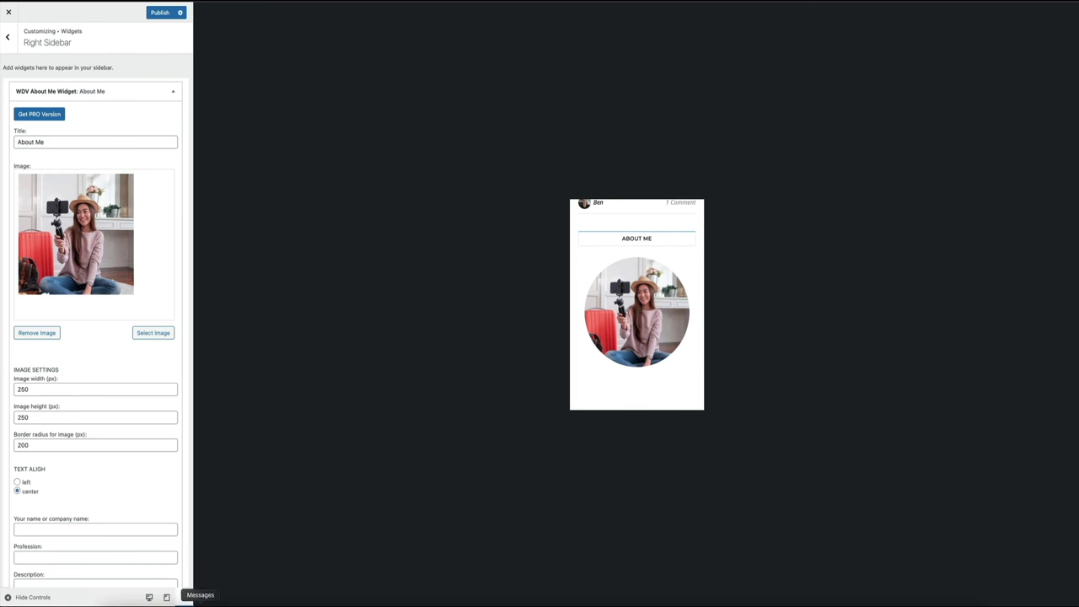
pyautogui.click(149, 599)
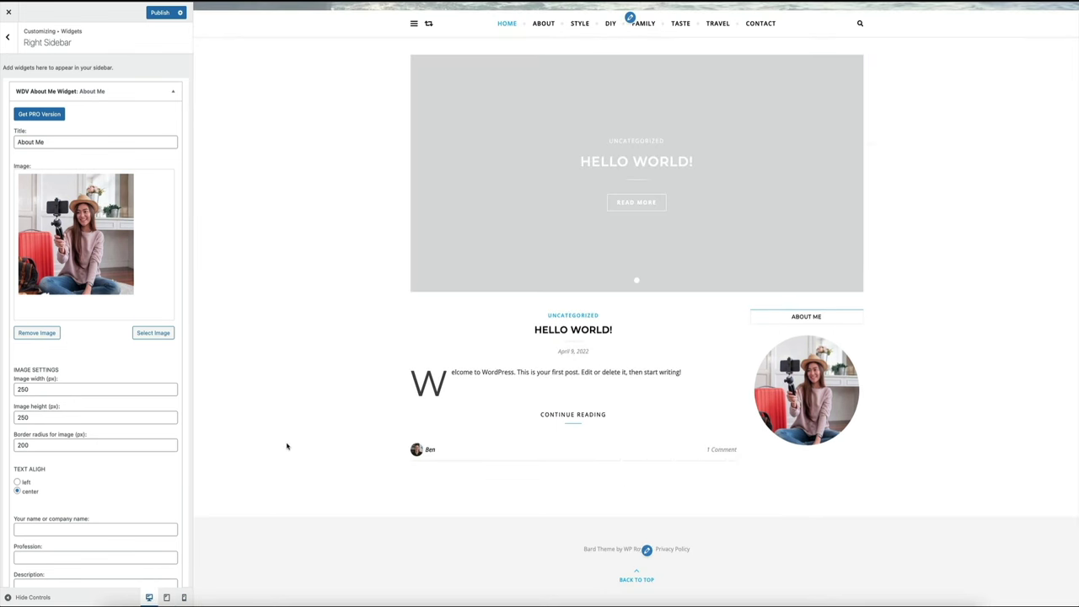
# - Restore the image to 275×275 px with 0 border radius
pyautogui.doubleClick(16, 389)
pyautogui.write('27')
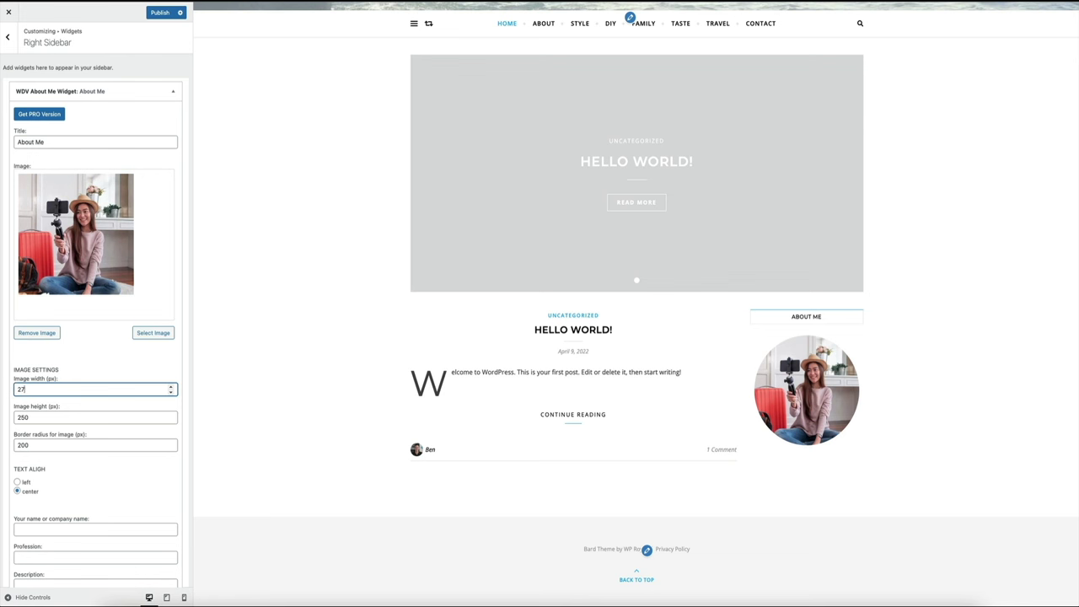
pyautogui.write('5')
pyautogui.press('Tab')
pyautogui.write('275')
pyautogui.press('Tab')
pyautogui.write('0')
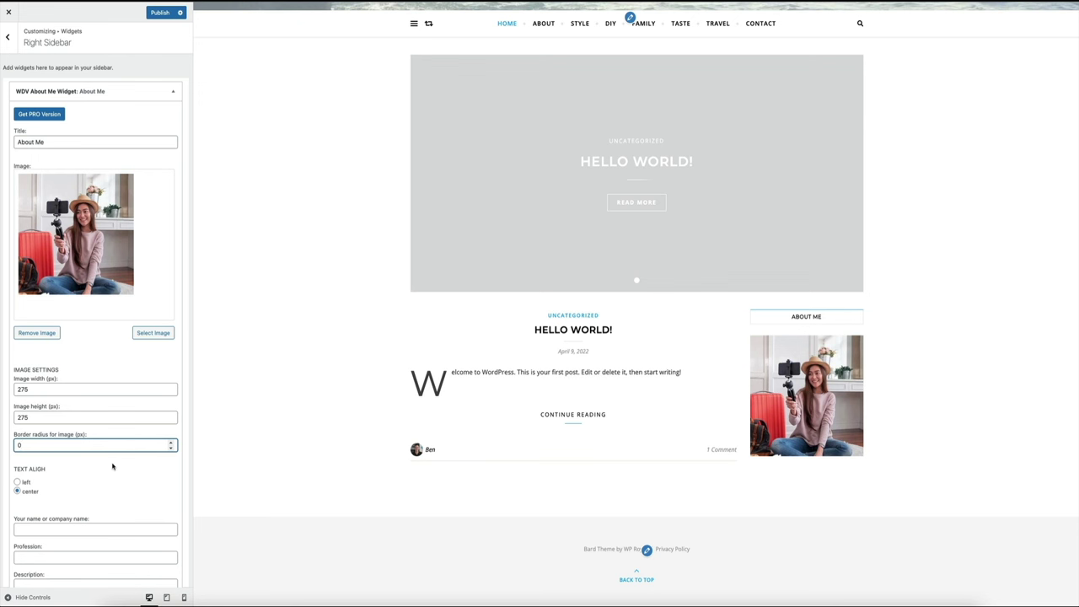
pyautogui.click(112, 467)
pyautogui.scroll(-4, 127, 472)
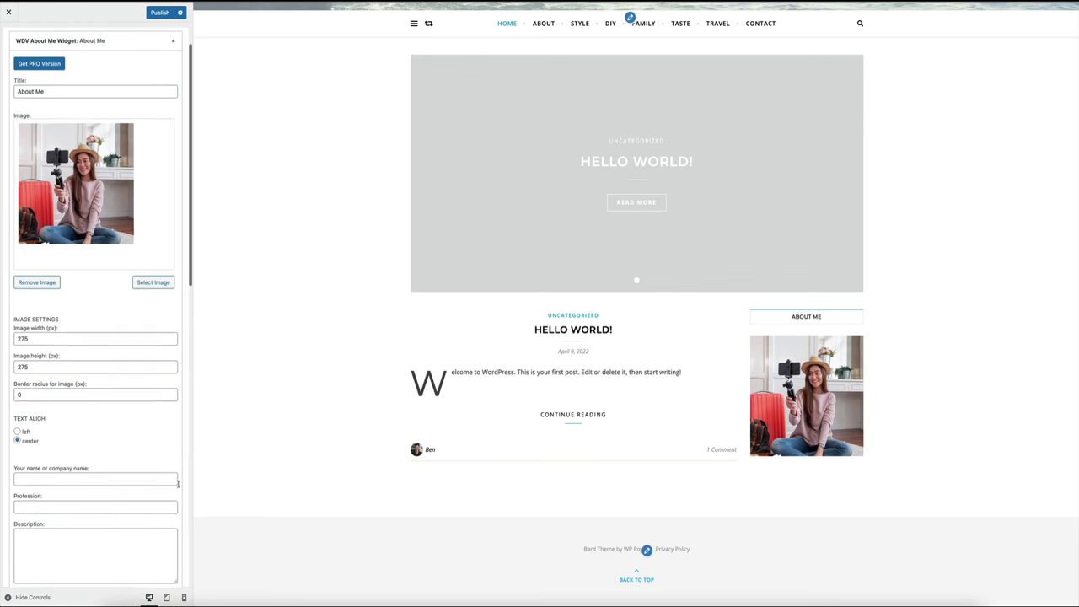
# - Enter the blogger's name, profession 'Blogger & YouTuber' and a short self-introduction bio
pyautogui.scroll(-3, 178, 483)
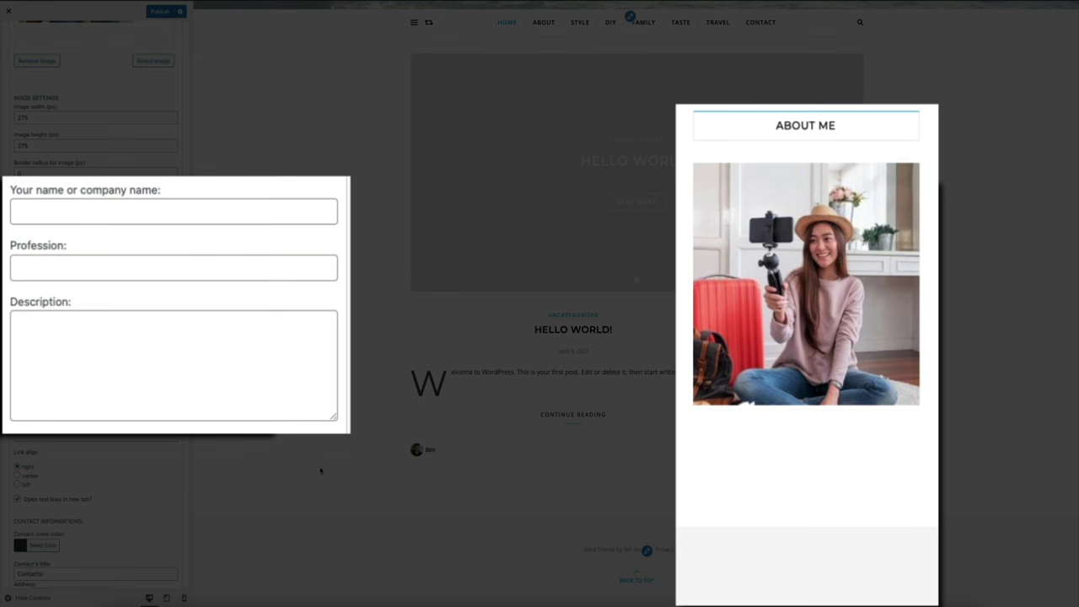
pyautogui.click(54, 217)
pyautogui.write('Sam Jones')
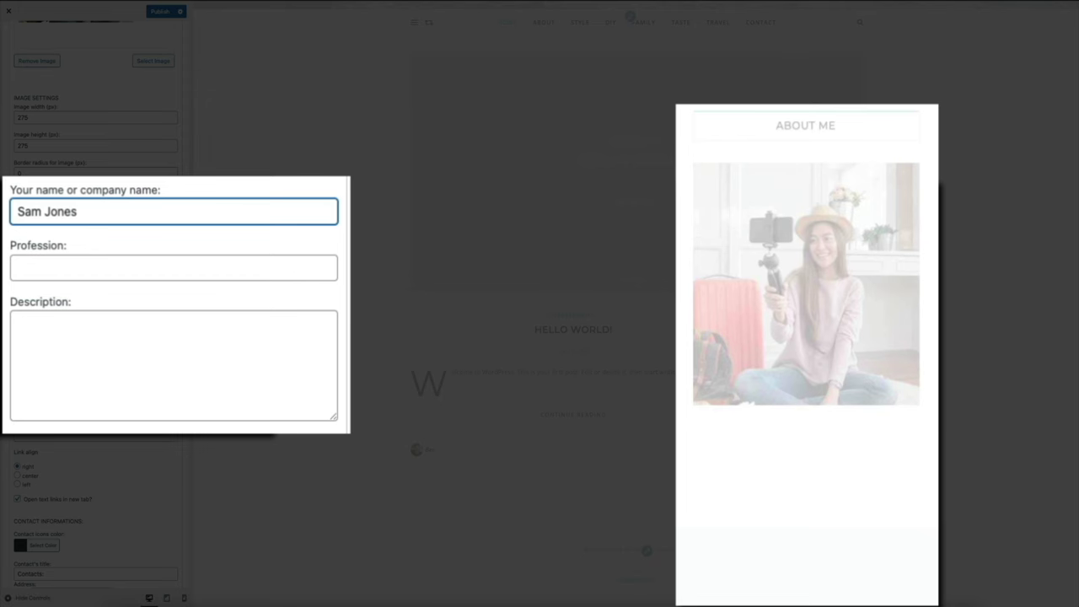
pyautogui.click(31, 270)
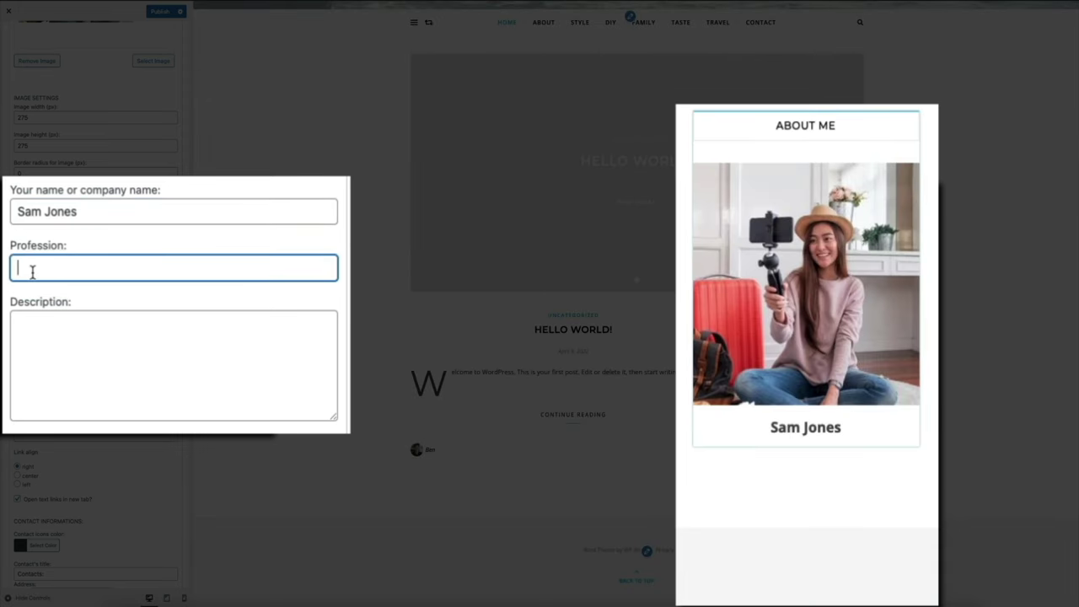
pyautogui.write('Blogger')
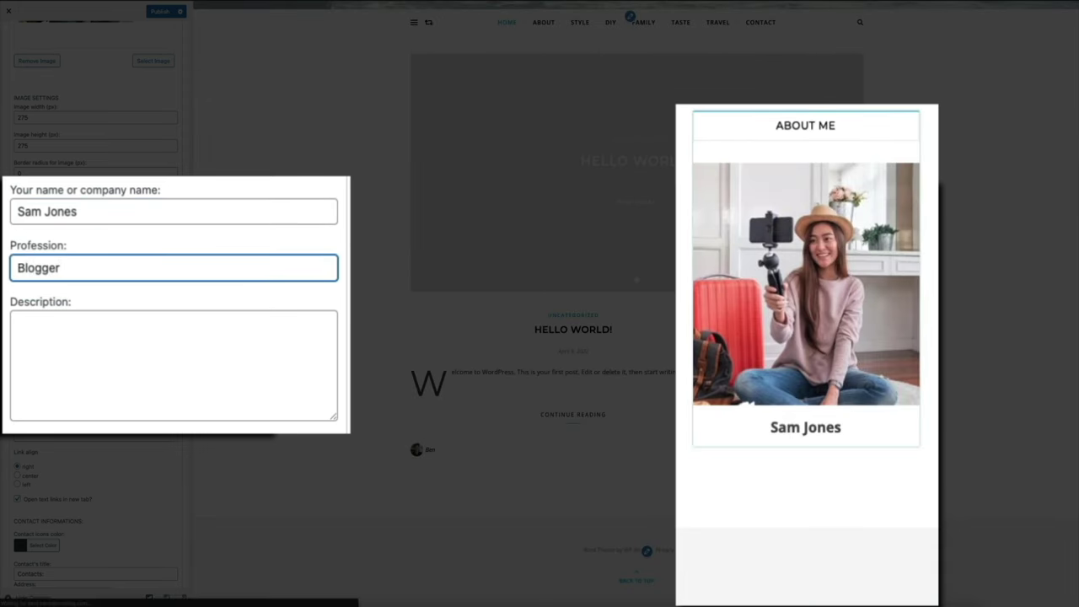
pyautogui.write(' & YouTuber')
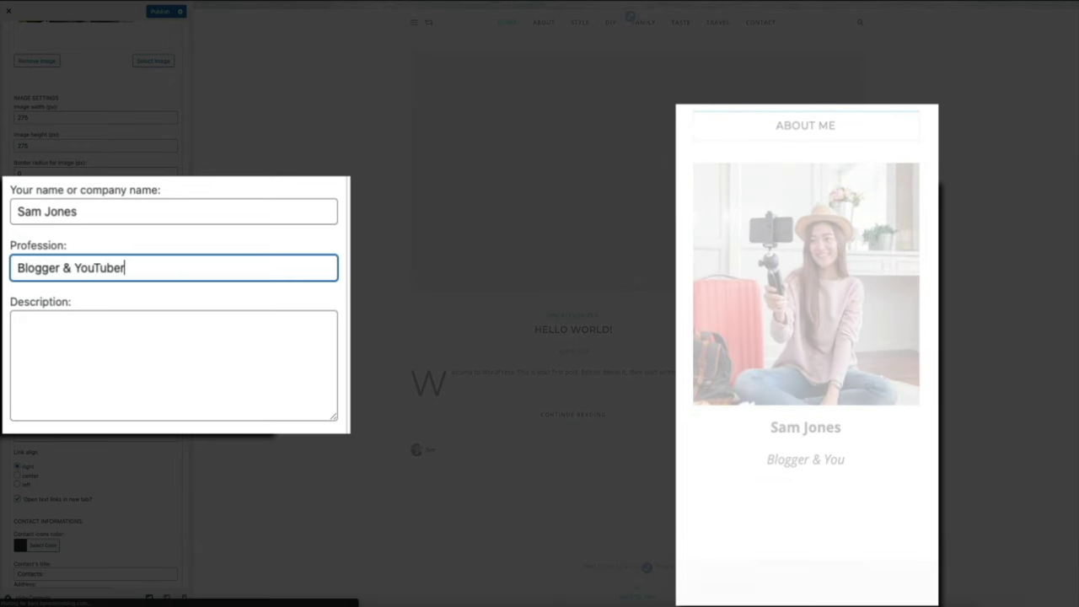
pyautogui.click(17, 321)
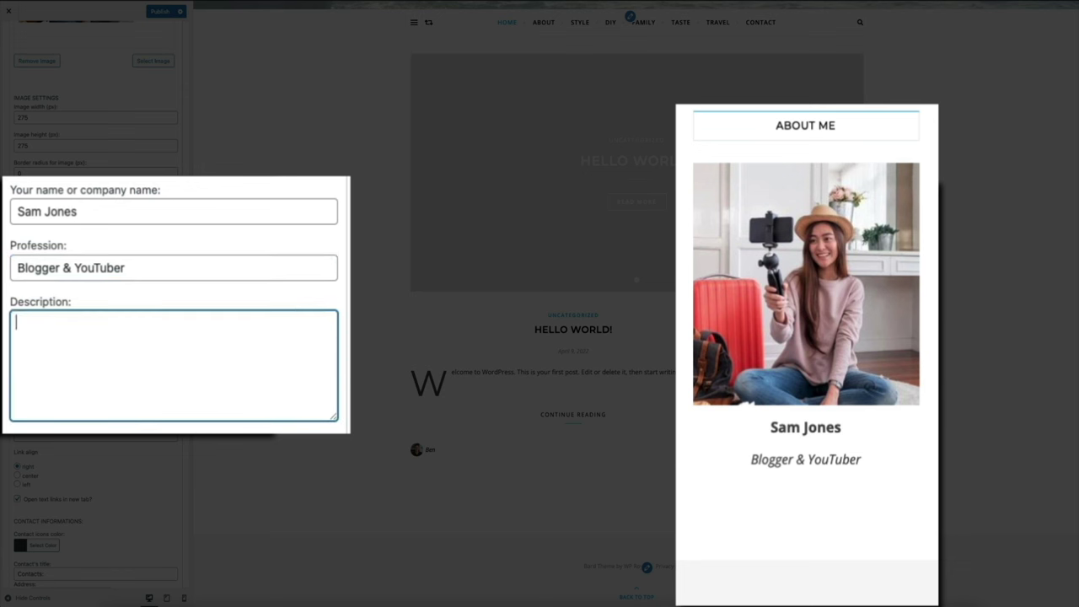
pyautogui.write("Hi, I'm Sam!")
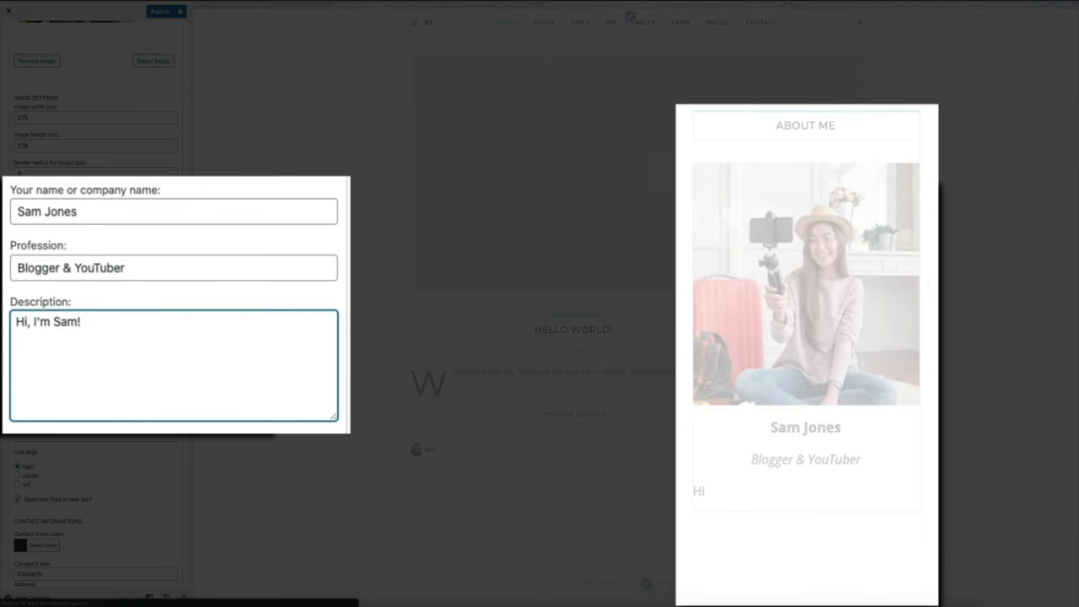
pyautogui.write("I'm a creative person sharing my adventures online. Be sure to visit my blog and YouTube channel to follow along all my crazy adventures!")
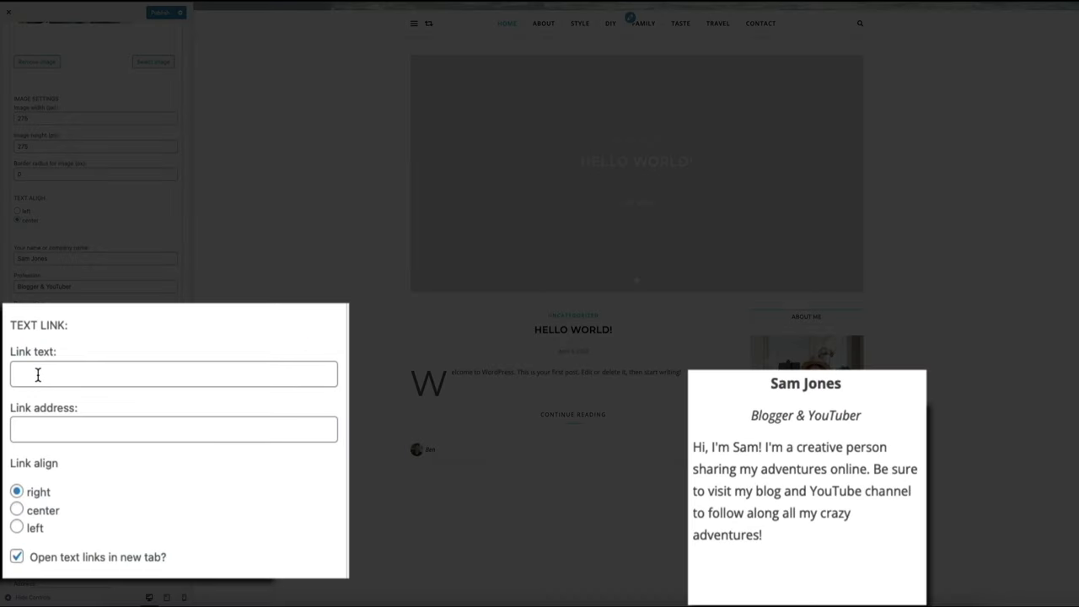
# - Add a centred 'Learn more...' link to the /about page that opens in the same tab
pyautogui.click(38, 375)
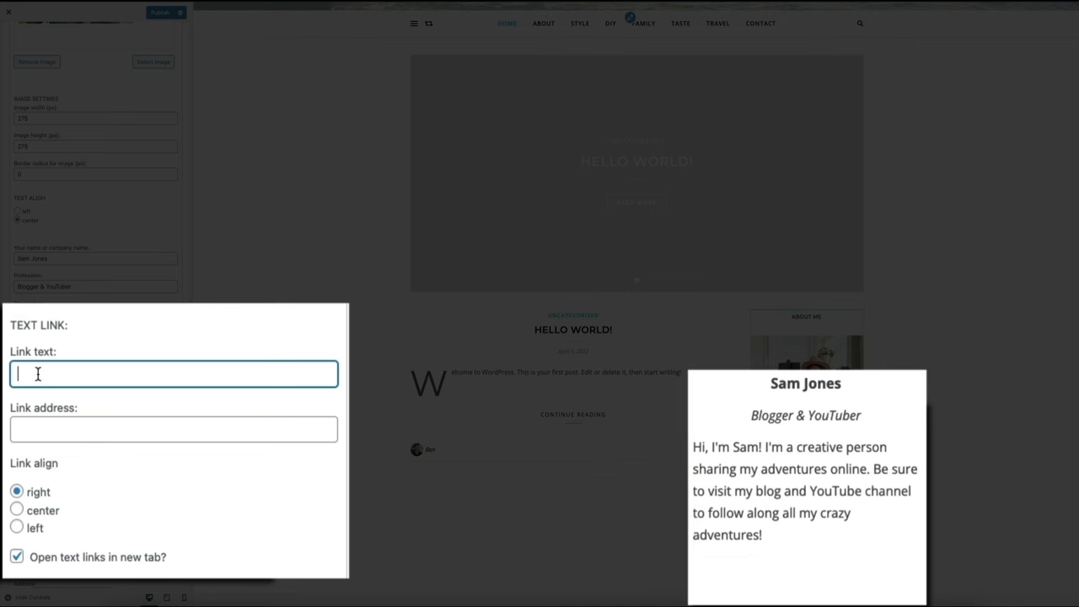
pyautogui.write('Learn')
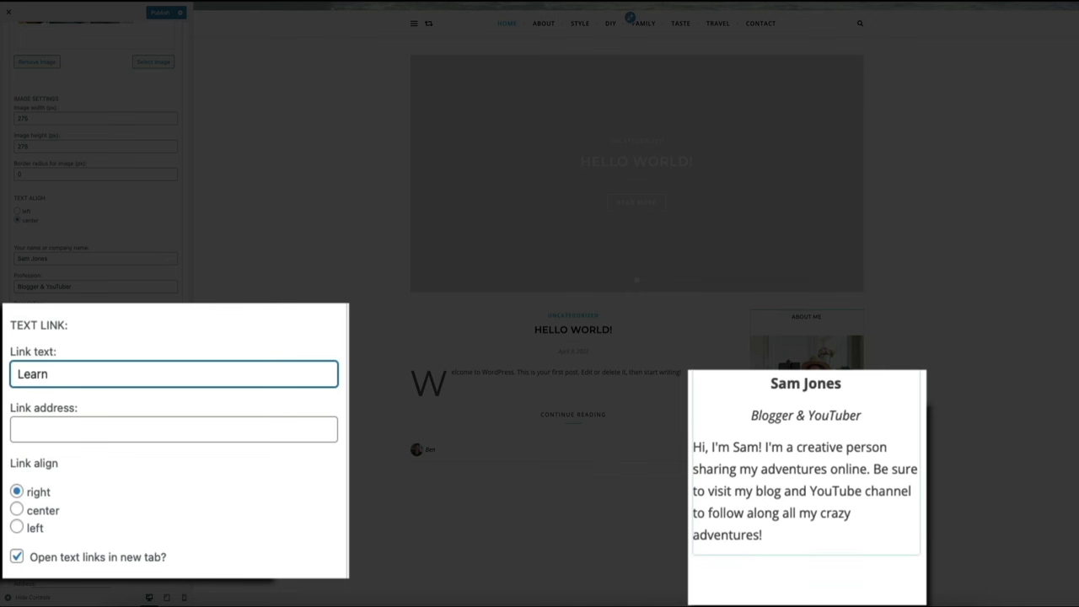
pyautogui.write(' more')
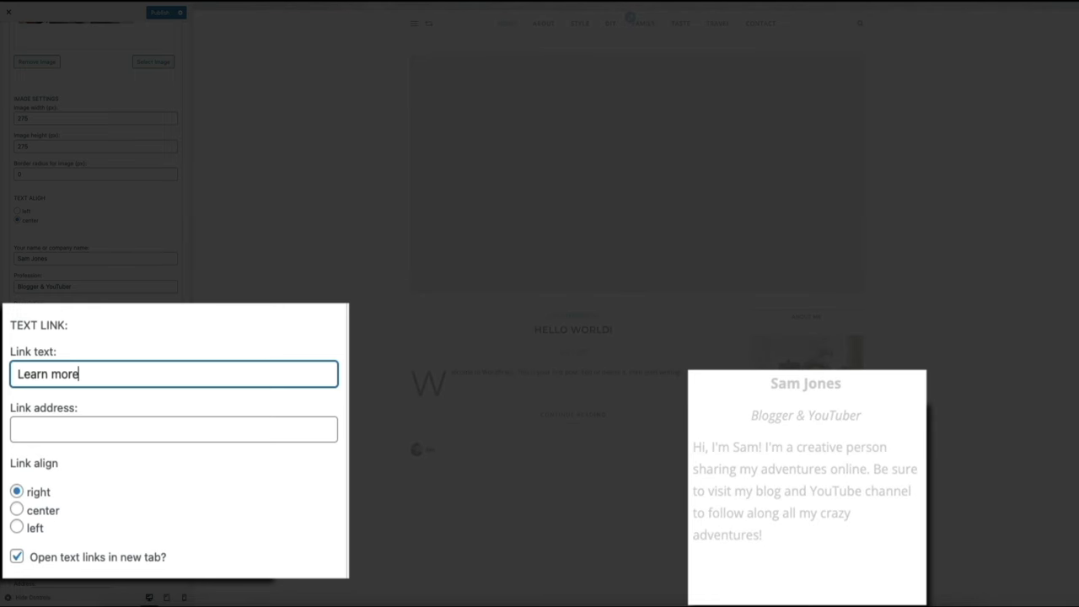
pyautogui.write('...')
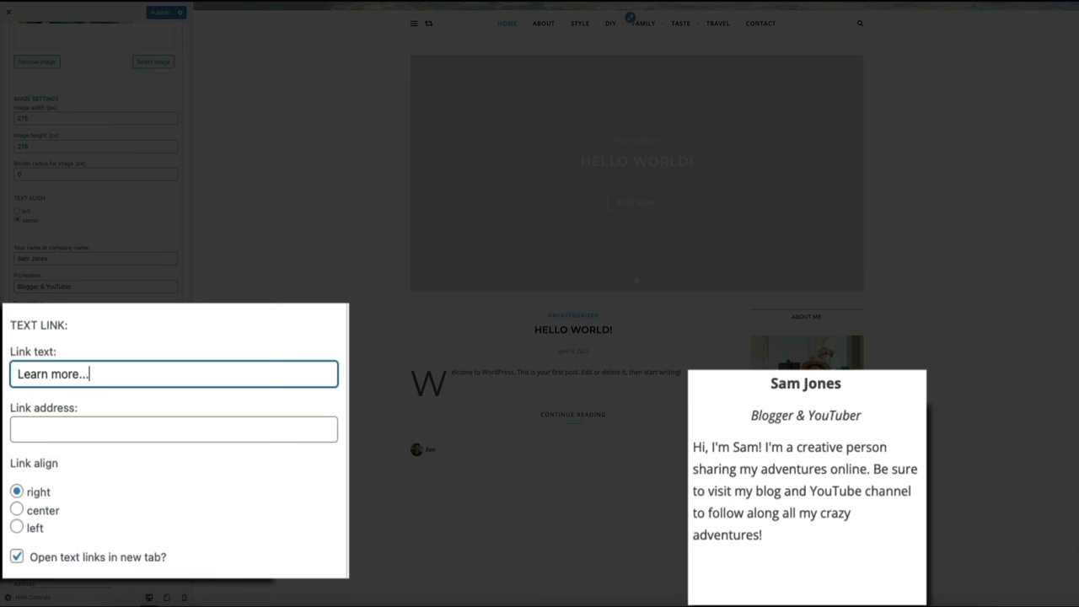
pyautogui.click(23, 432)
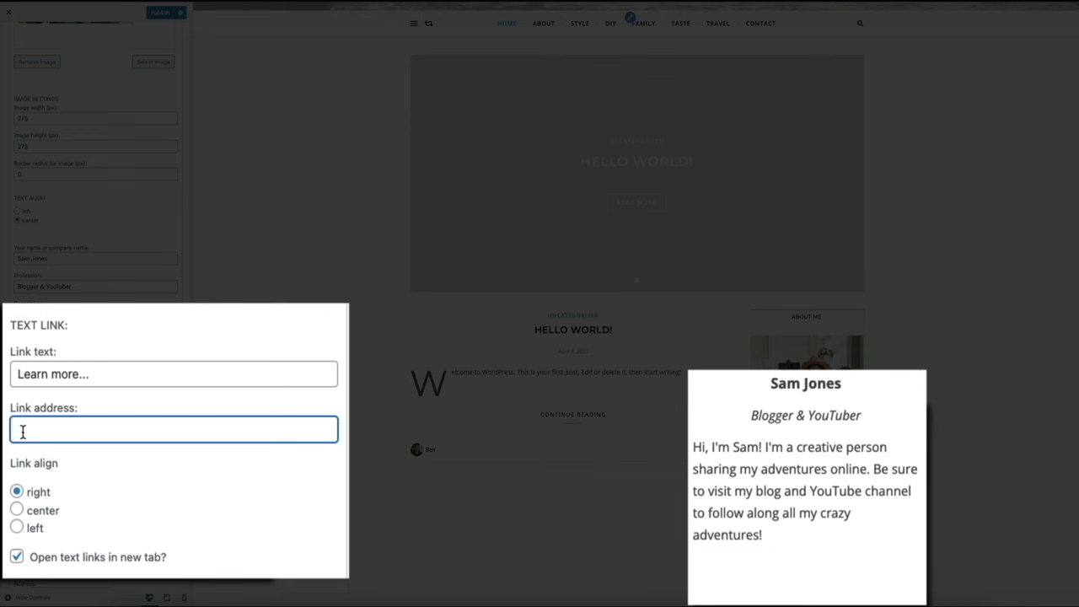
pyautogui.write('https://')
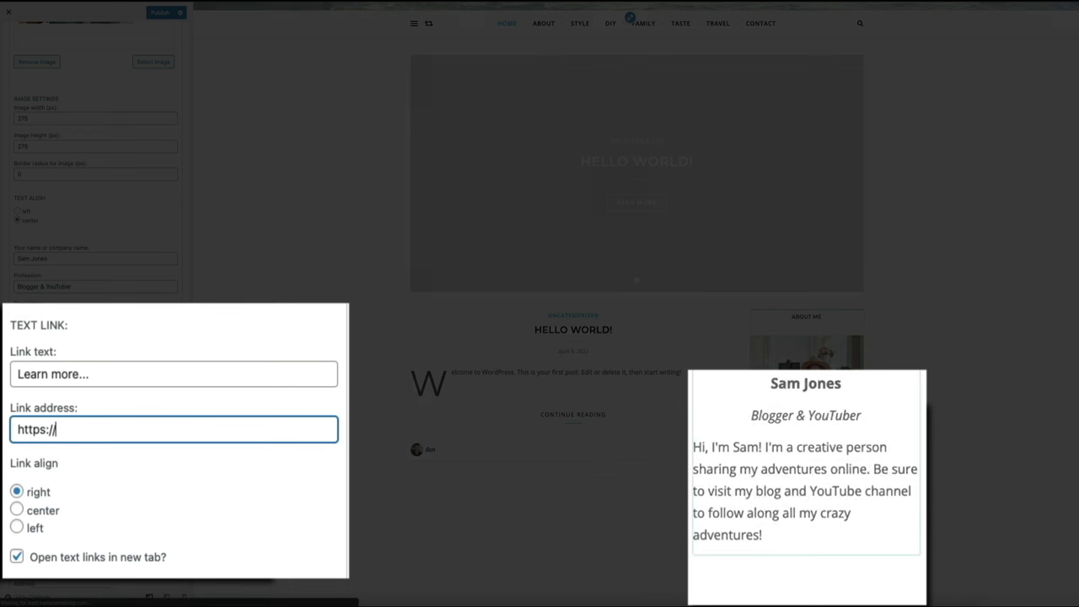
pyautogui.write('www.')
pyautogui.press('Down')
pyautogui.press('Return')
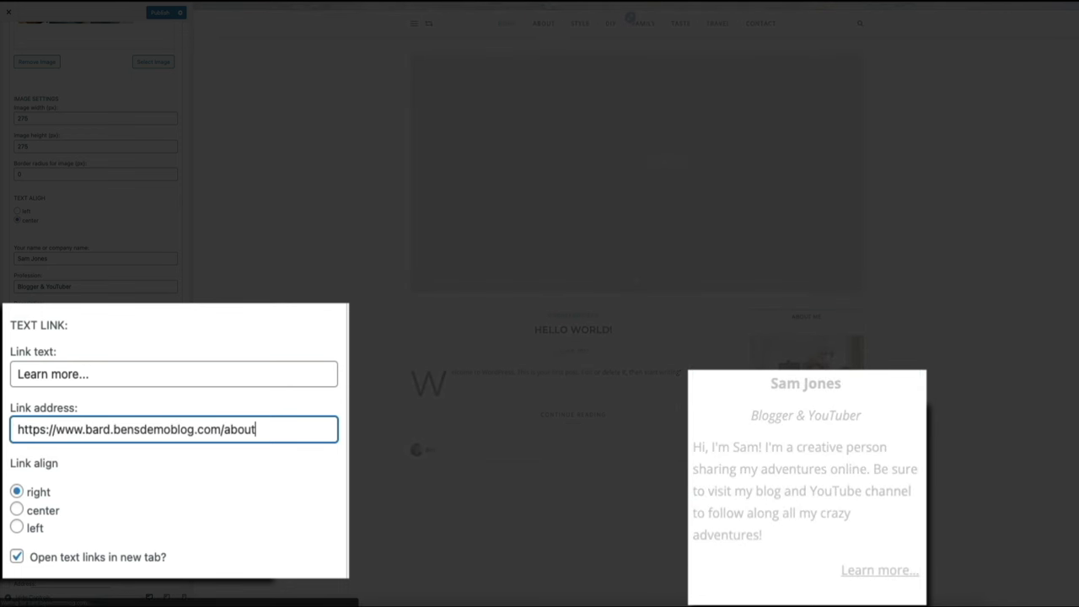
pyautogui.press('BackSpace')
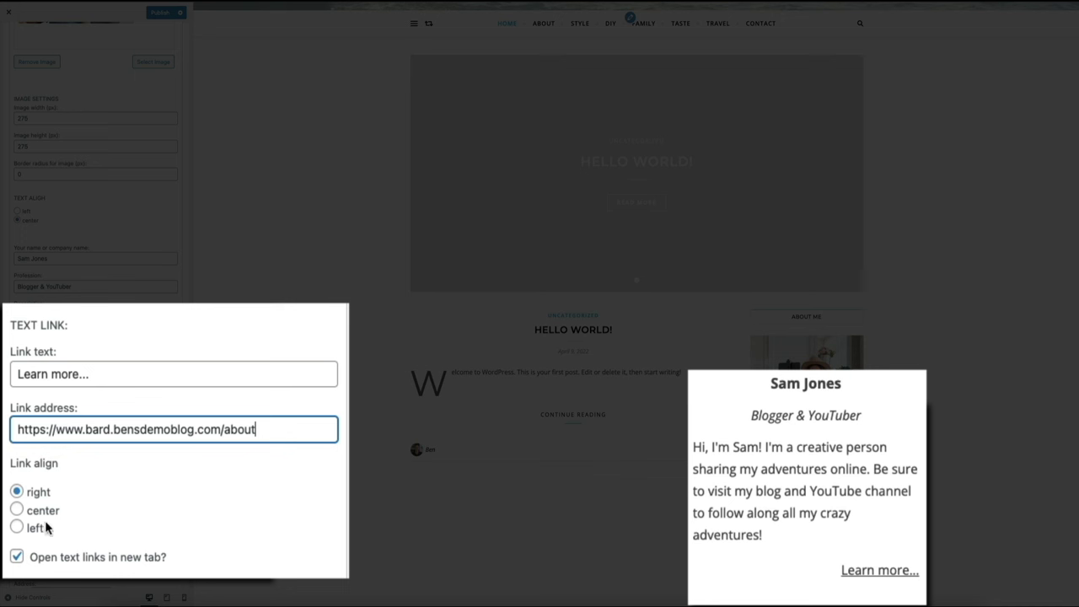
pyautogui.click(17, 510)
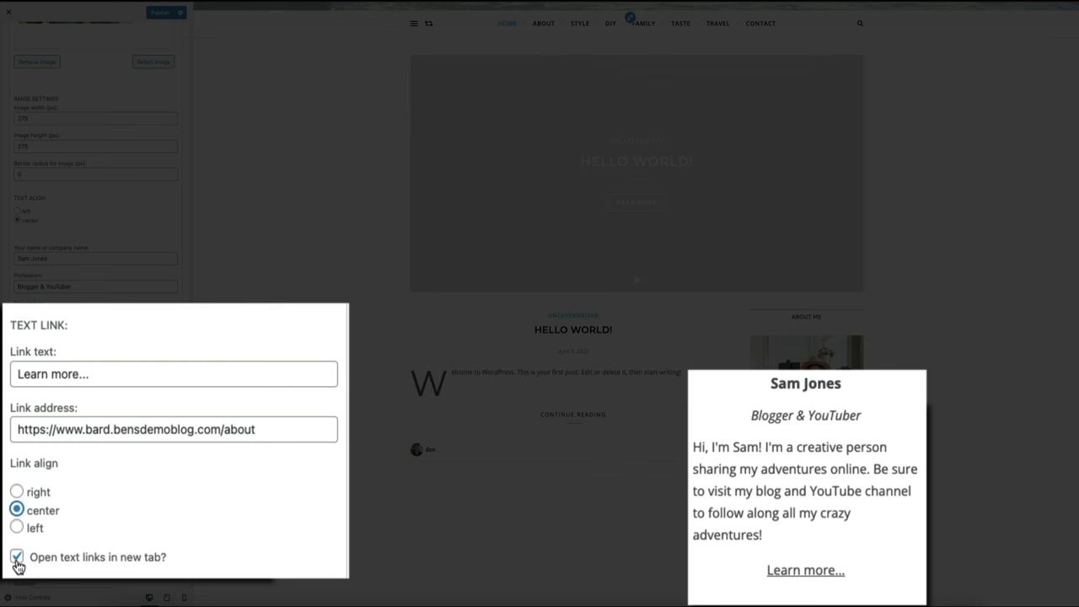
pyautogui.click(17, 557)
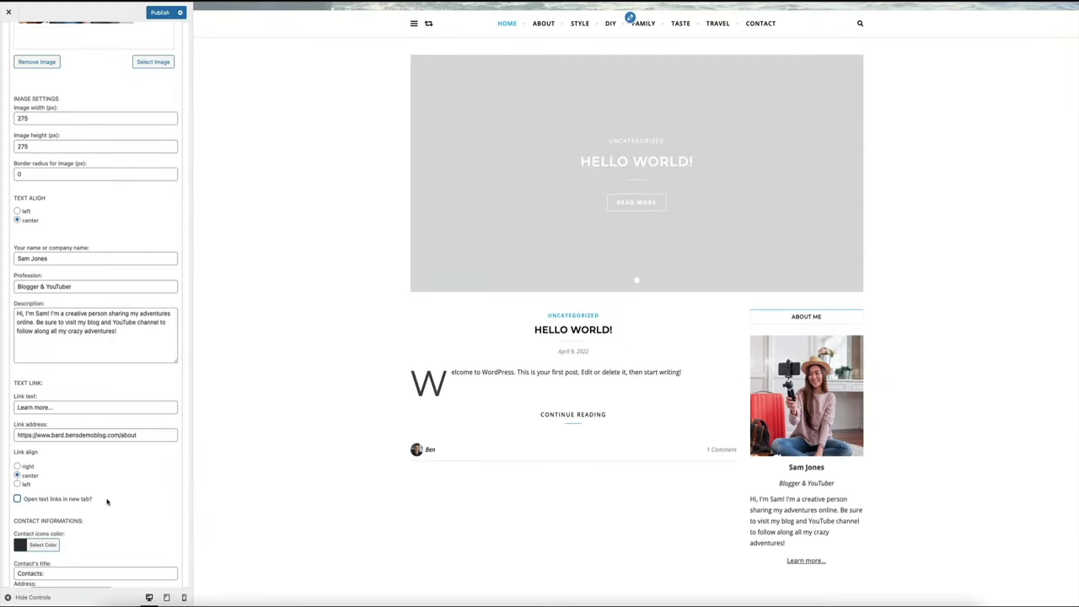
# - Add Facebook, Pinterest, Tumblr and YouTube social links, each set to '#'
pyautogui.scroll(-3, 180, 527)
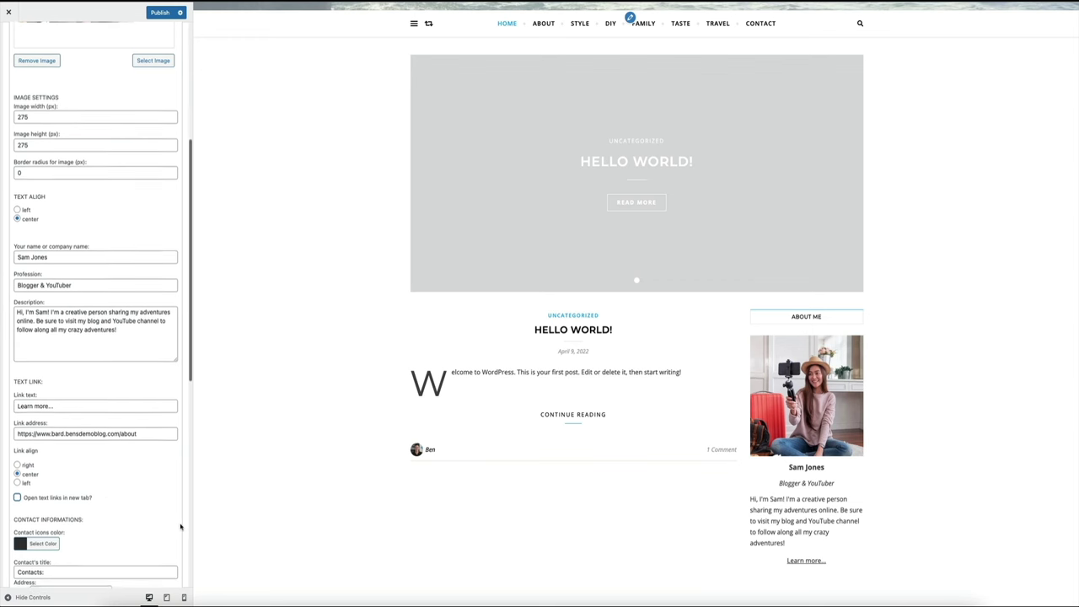
pyautogui.scroll(-6, 181, 528)
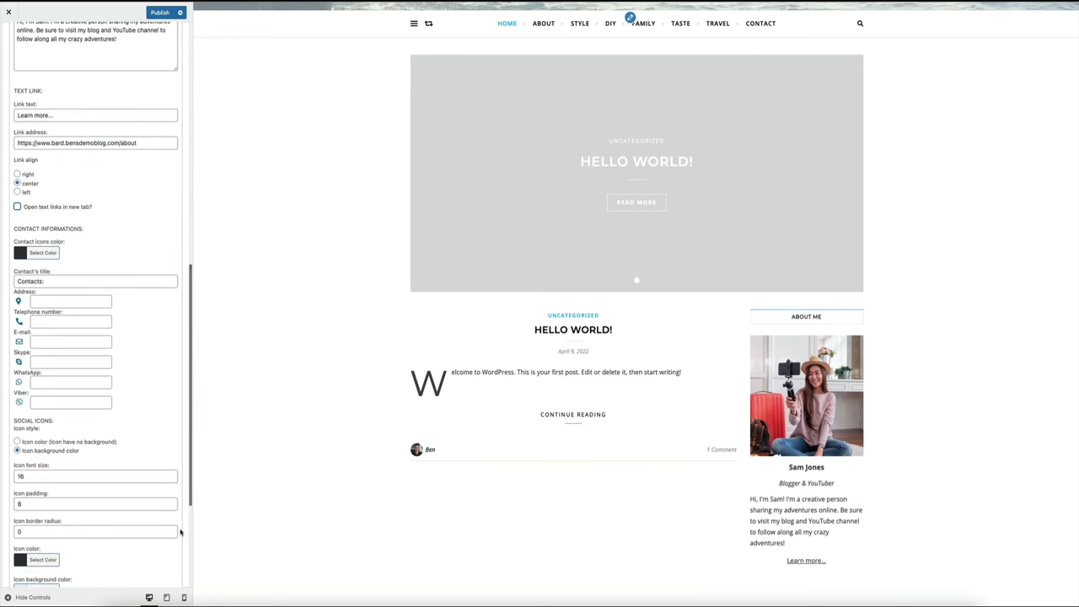
pyautogui.scroll(-4, 181, 533)
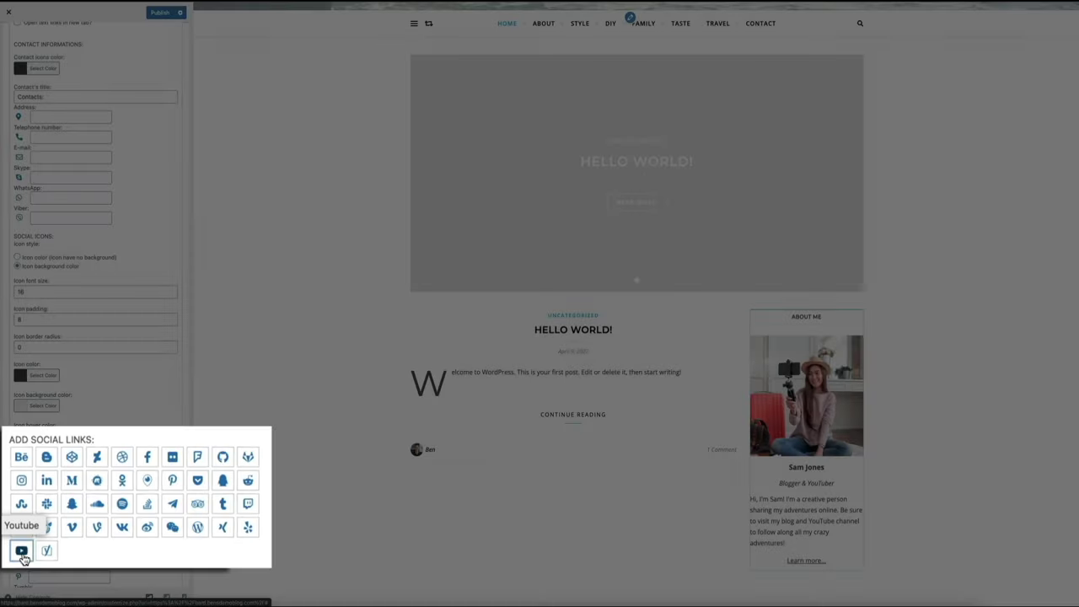
pyautogui.scroll(-3, 172, 512)
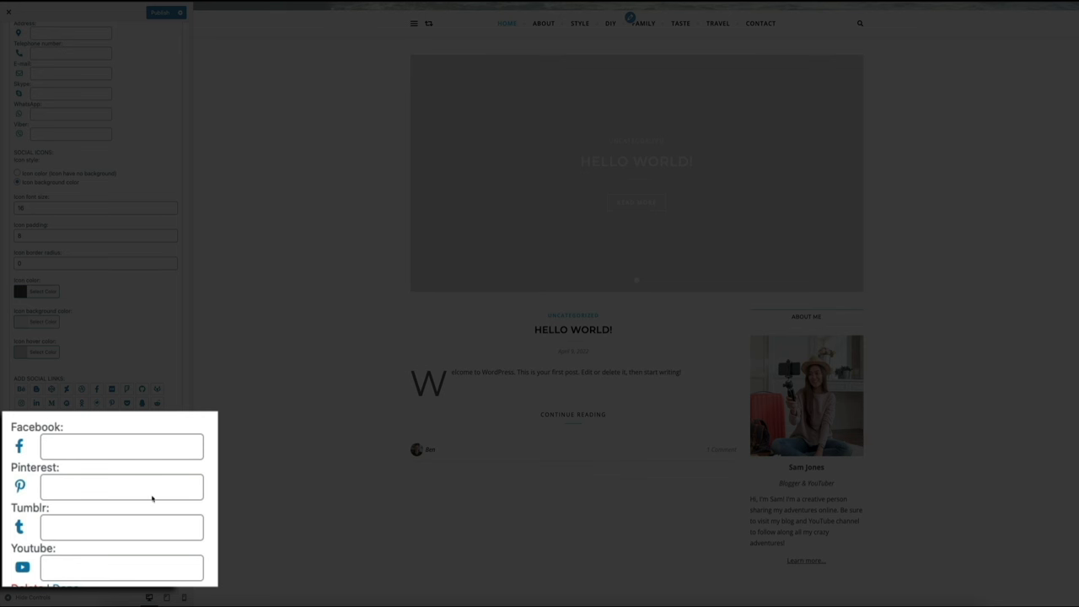
pyautogui.click(72, 448)
pyautogui.write('#')
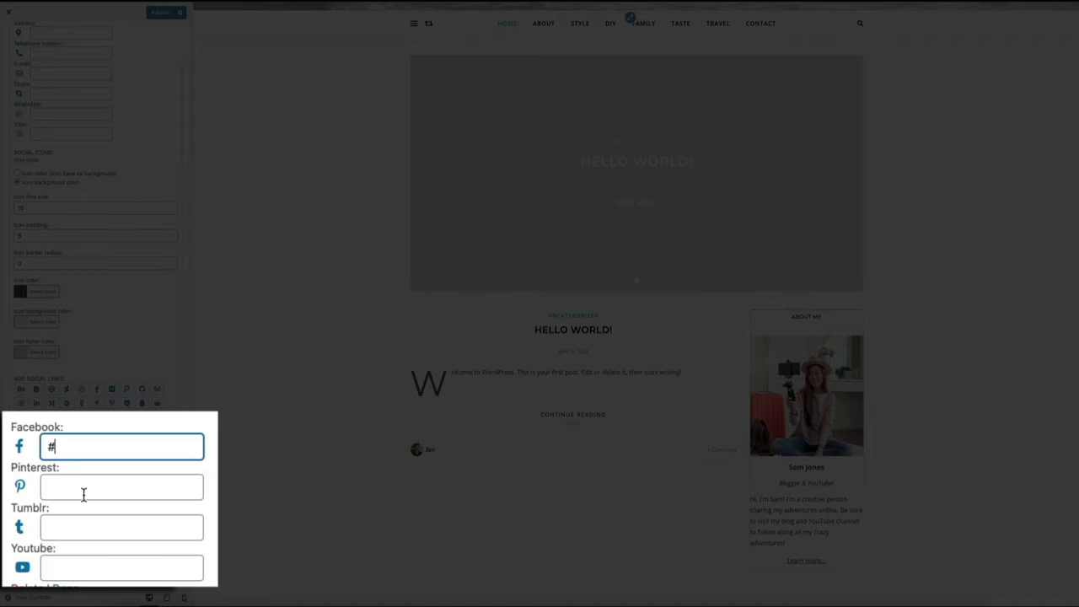
pyautogui.click(80, 493)
pyautogui.write('#')
pyautogui.click(79, 533)
pyautogui.write('#')
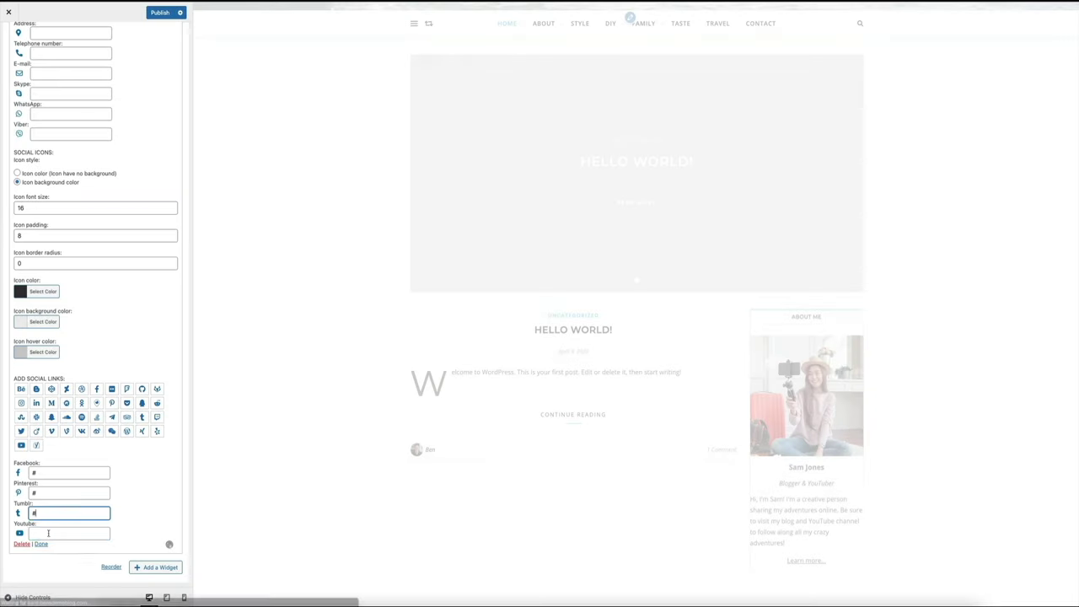
pyautogui.click(48, 533)
pyautogui.write('#')
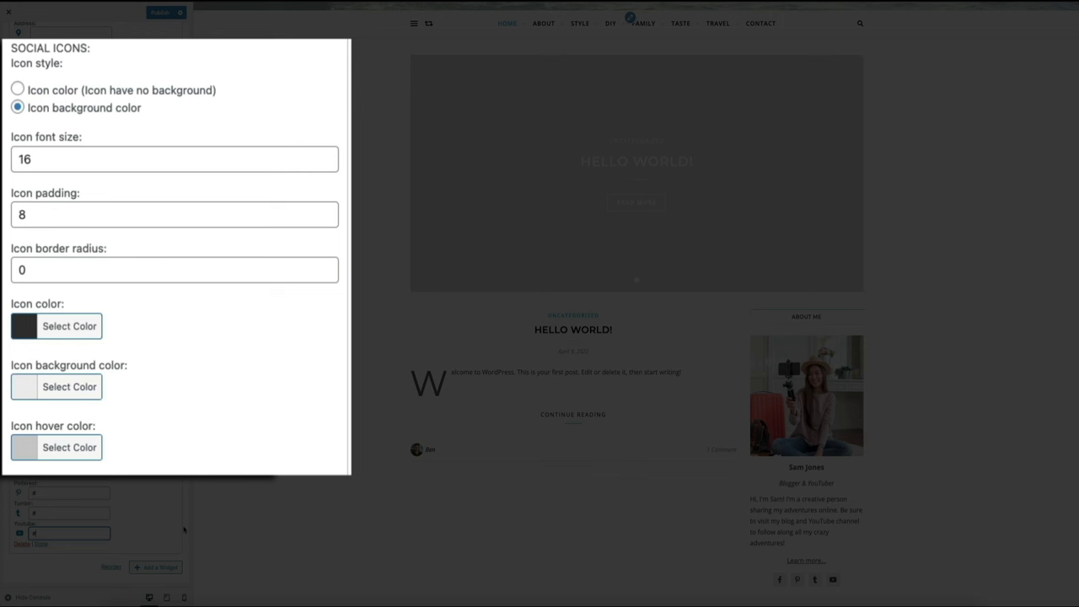
# - Give the About Me social icons no background and change their font size from 16 to 20
pyautogui.click(18, 90)
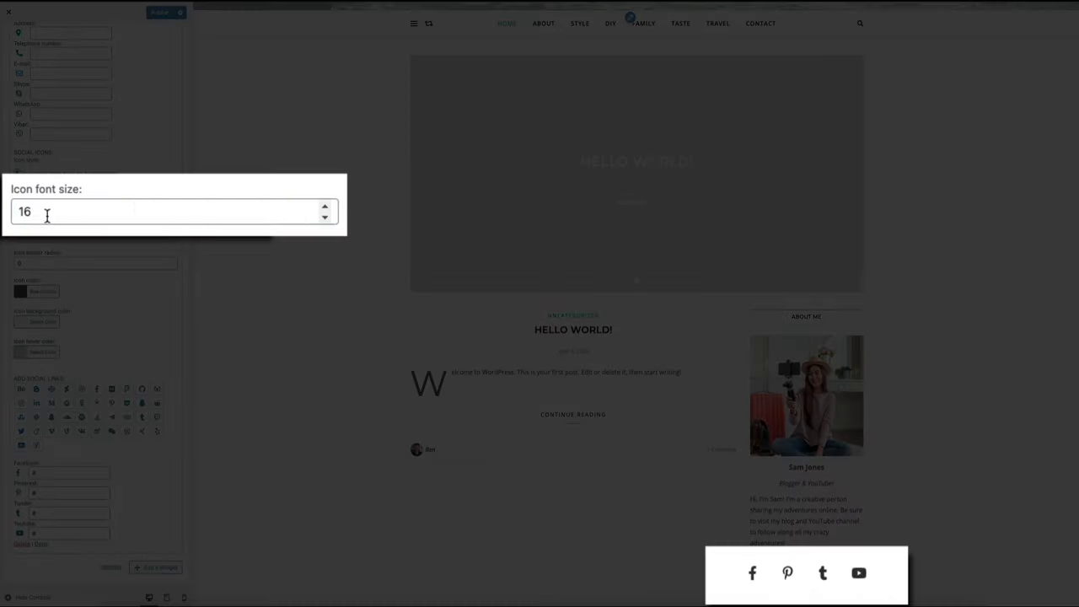
pyautogui.doubleClick(47, 215)
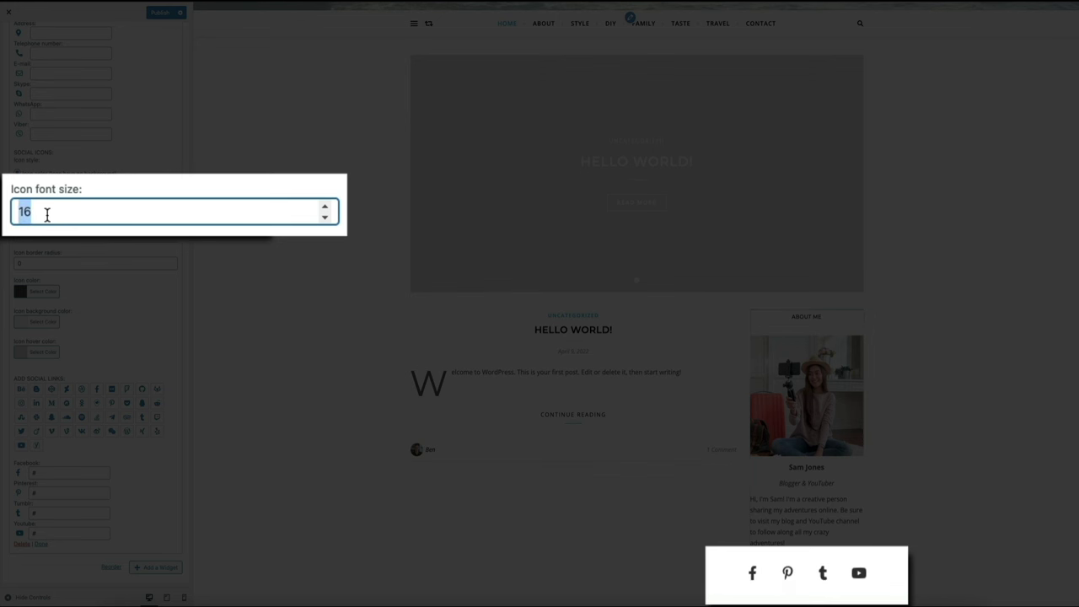
pyautogui.write('20')
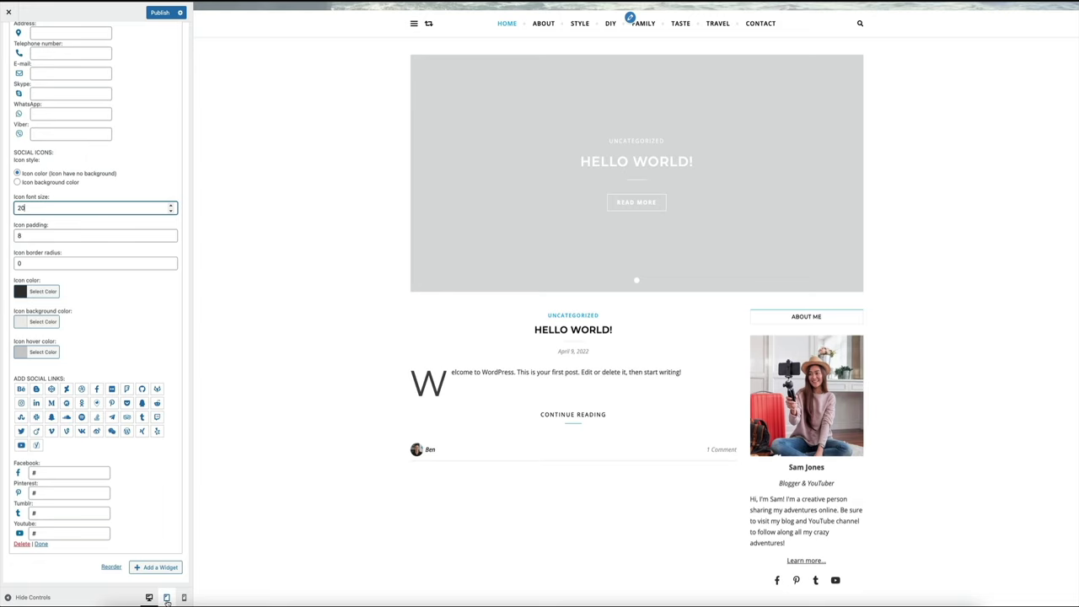
# - Check the sidebar in the tablet and phone previews, then publish the changes
pyautogui.click(166, 597)
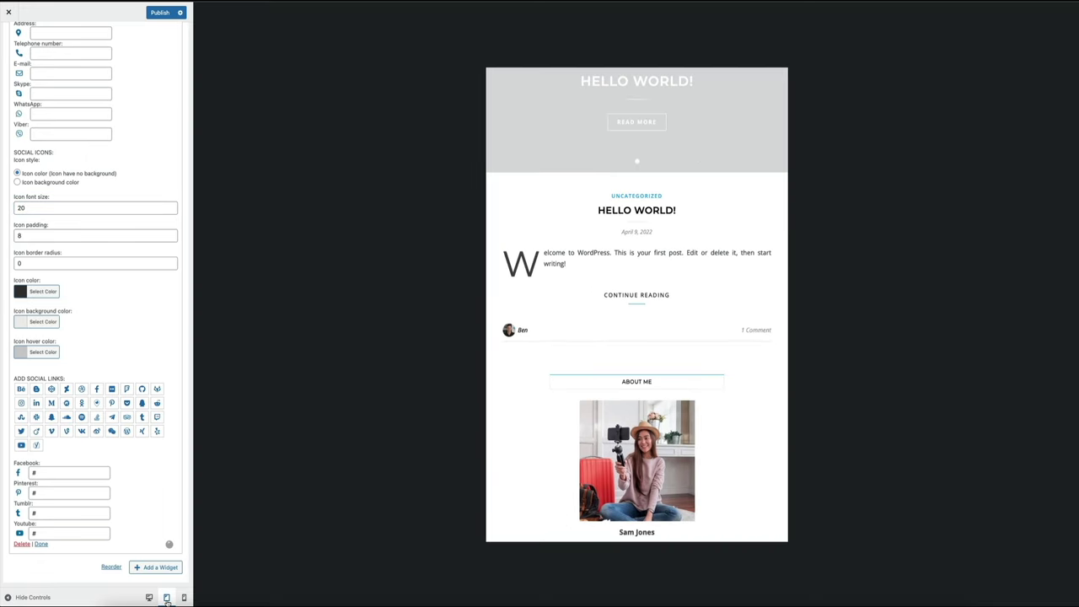
pyautogui.scroll(-3, 539, 413)
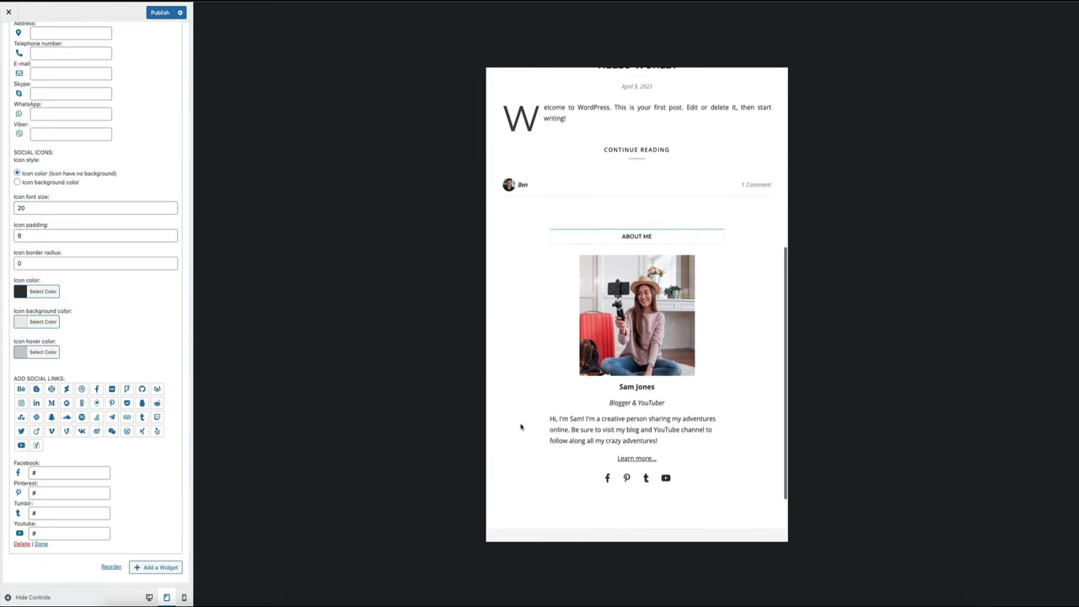
pyautogui.scroll(-1, 521, 427)
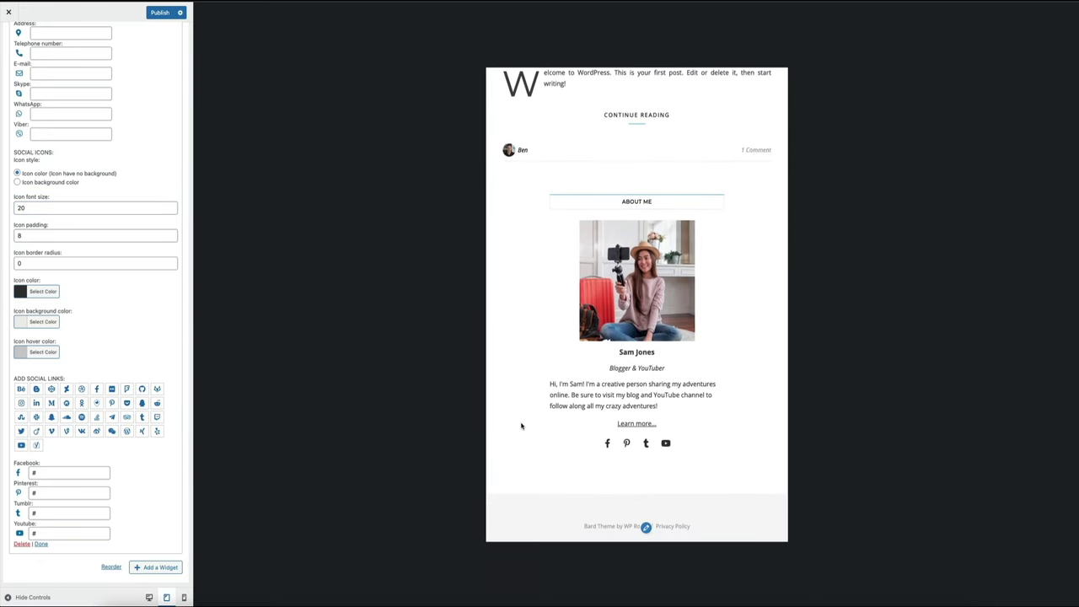
pyautogui.click(184, 598)
pyautogui.scroll(-3, 616, 297)
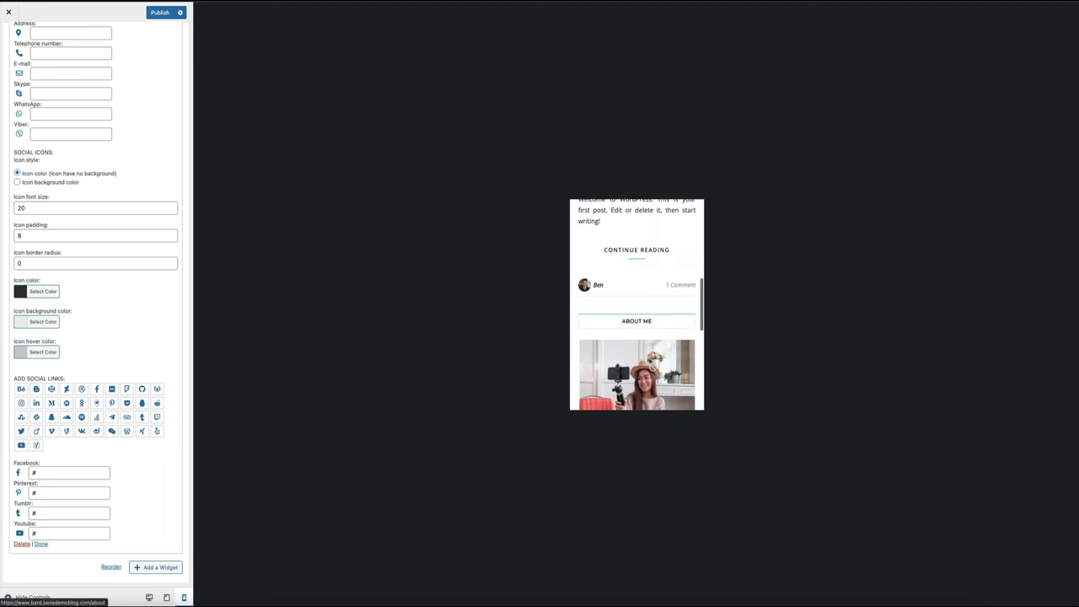
pyautogui.scroll(-3, 615, 297)
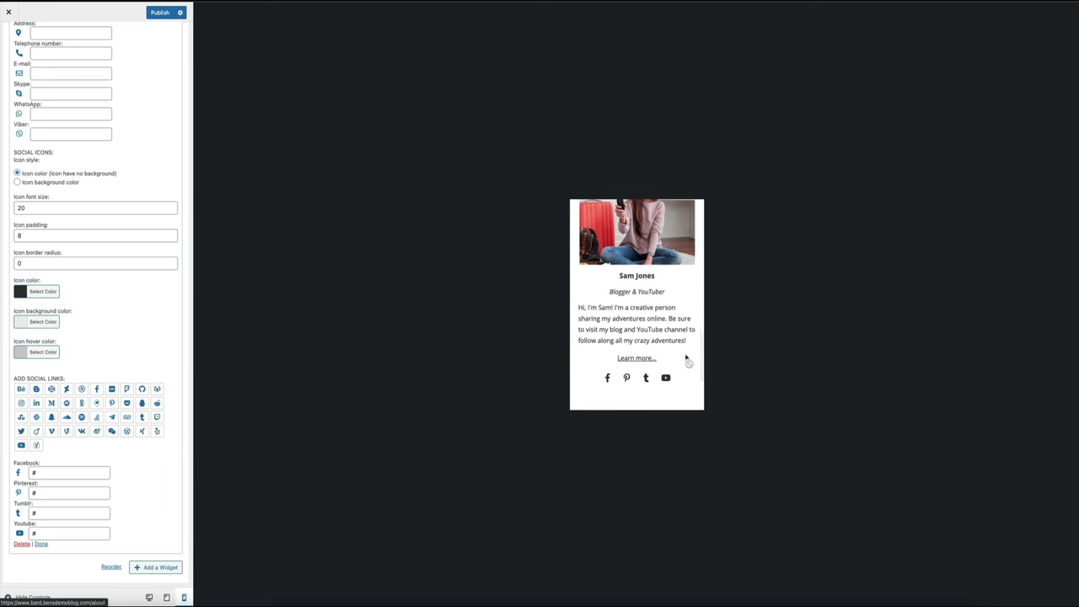
pyautogui.scroll(3, 688, 360)
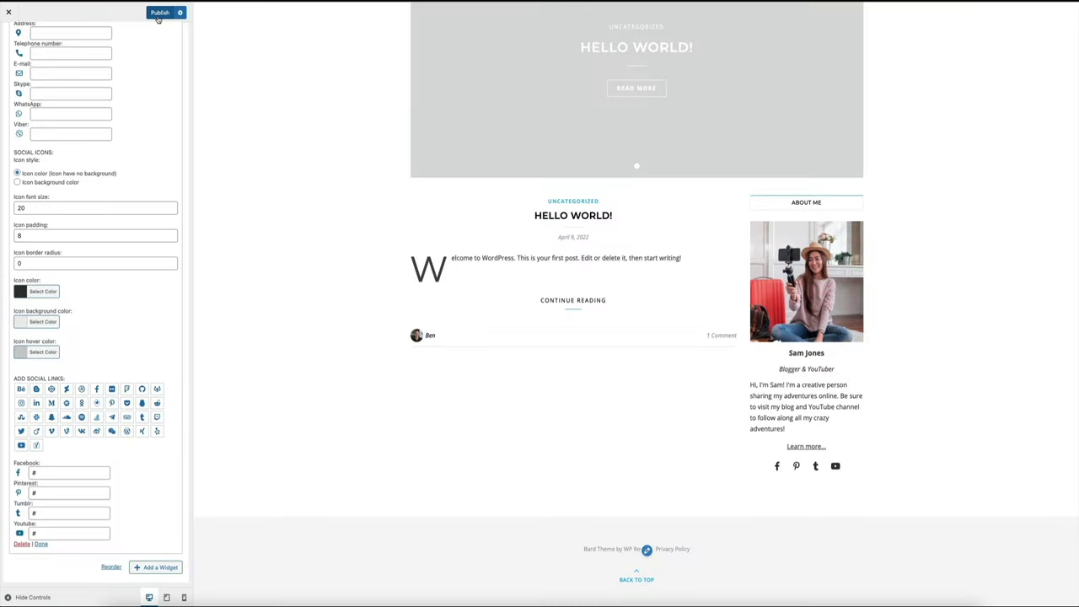
pyautogui.click(160, 14)
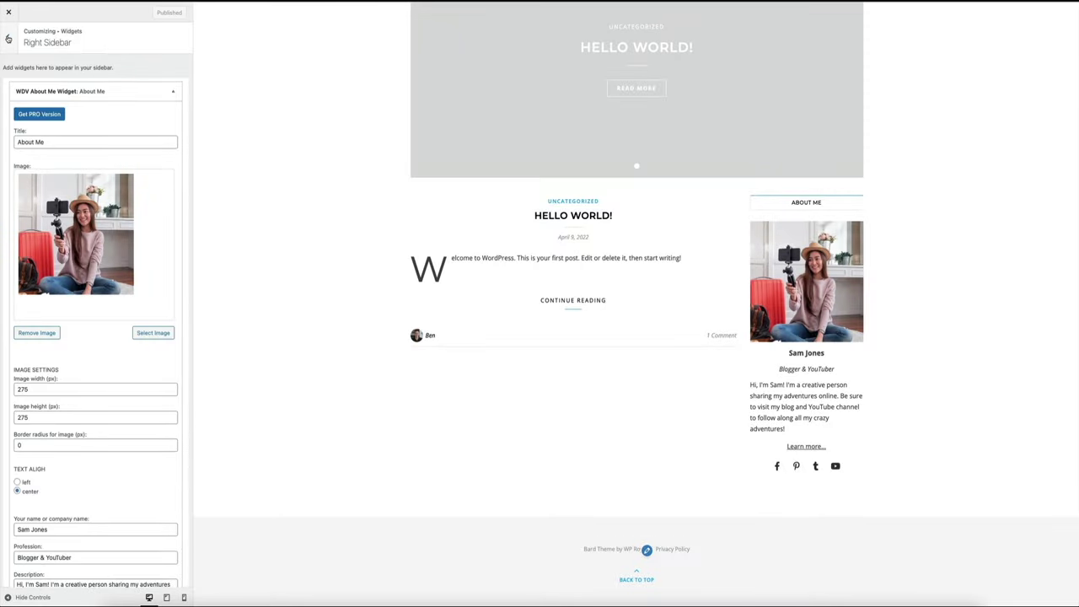
# - Back out of the About Me widget settings to the main Customizer menu and enter Additional CSS
pyautogui.click(10, 39)
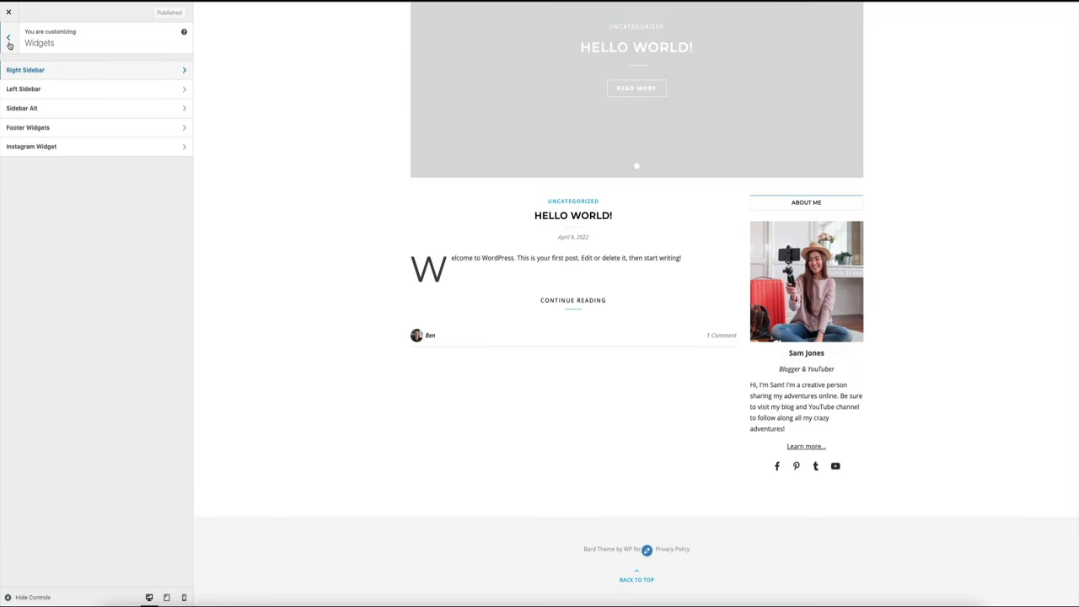
pyautogui.click(15, 39)
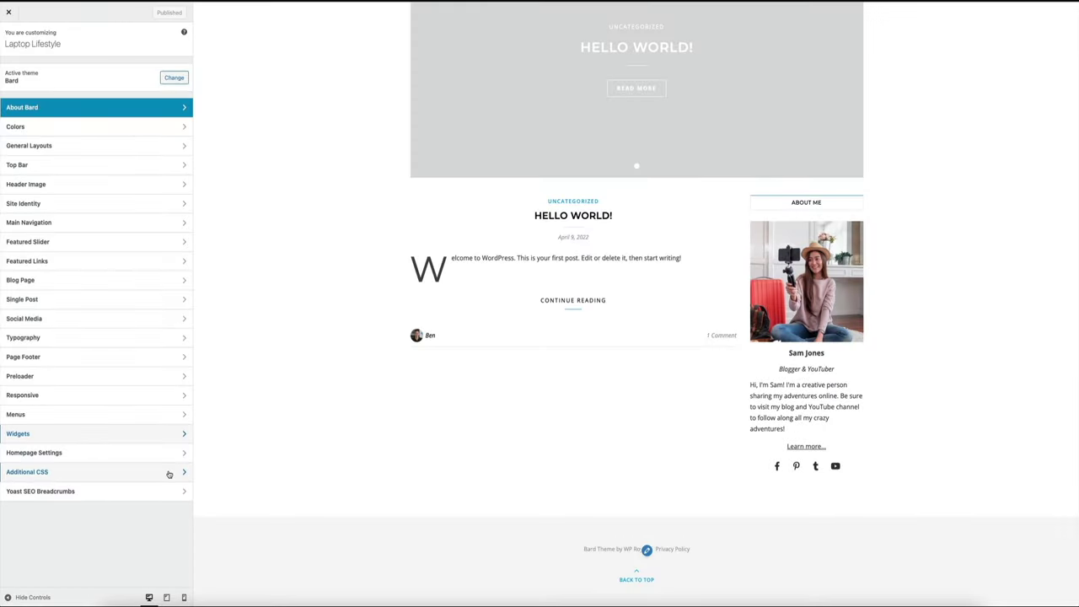
pyautogui.click(168, 474)
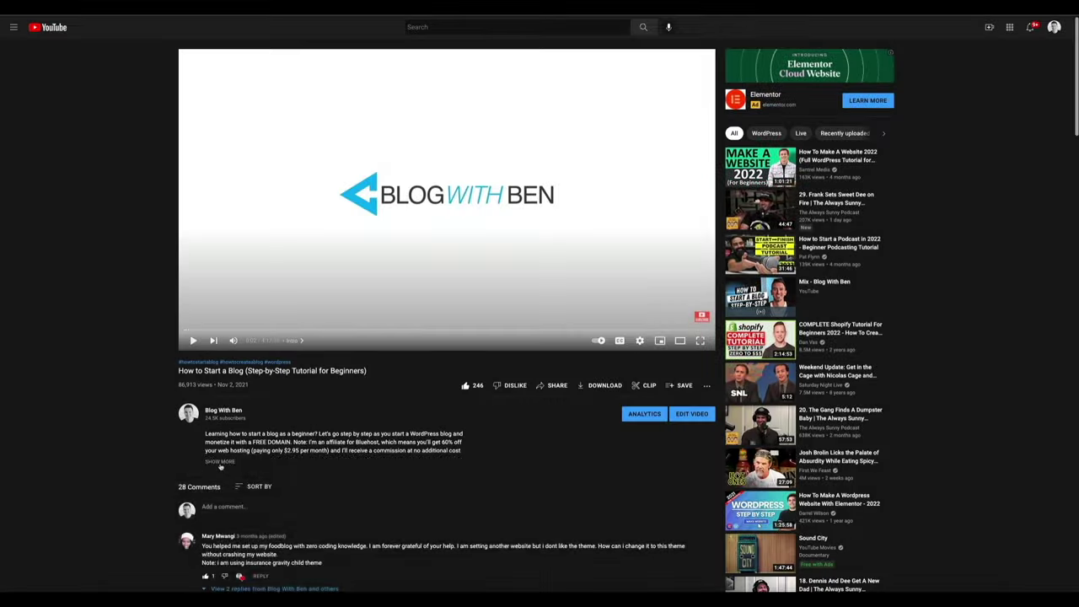
# - Expand the How to Start a Blog video description and scroll to its important links
pyautogui.click(220, 472)
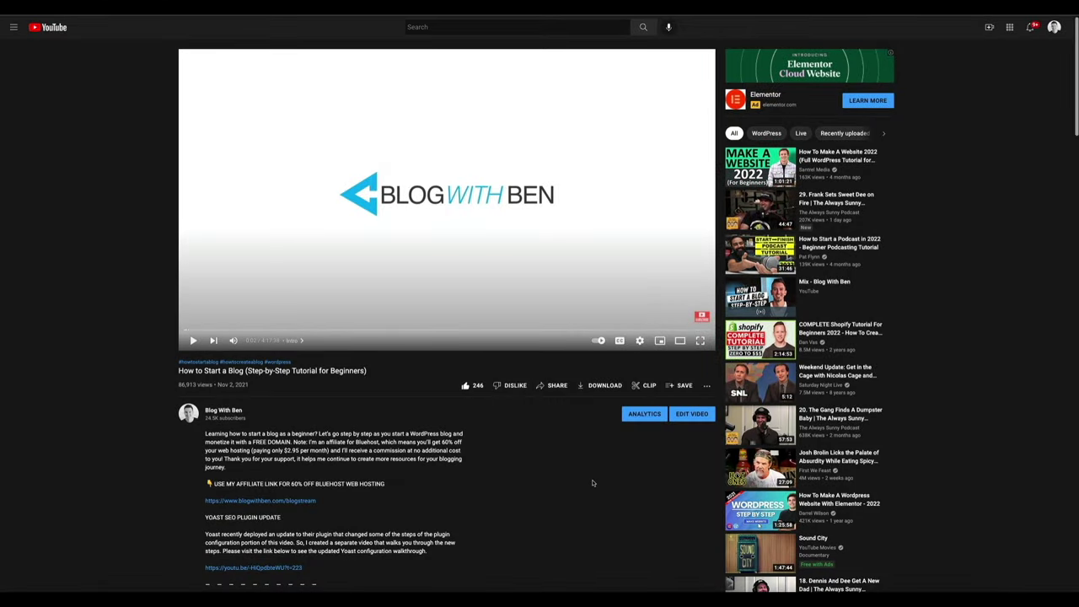
pyautogui.scroll(-1, 593, 483)
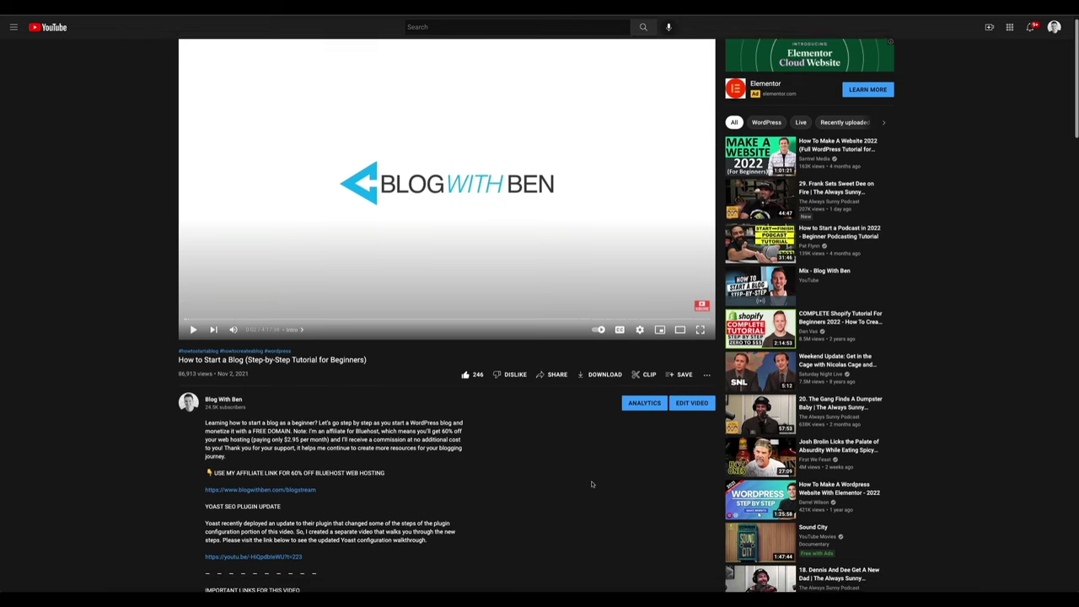
pyautogui.scroll(-5, 593, 484)
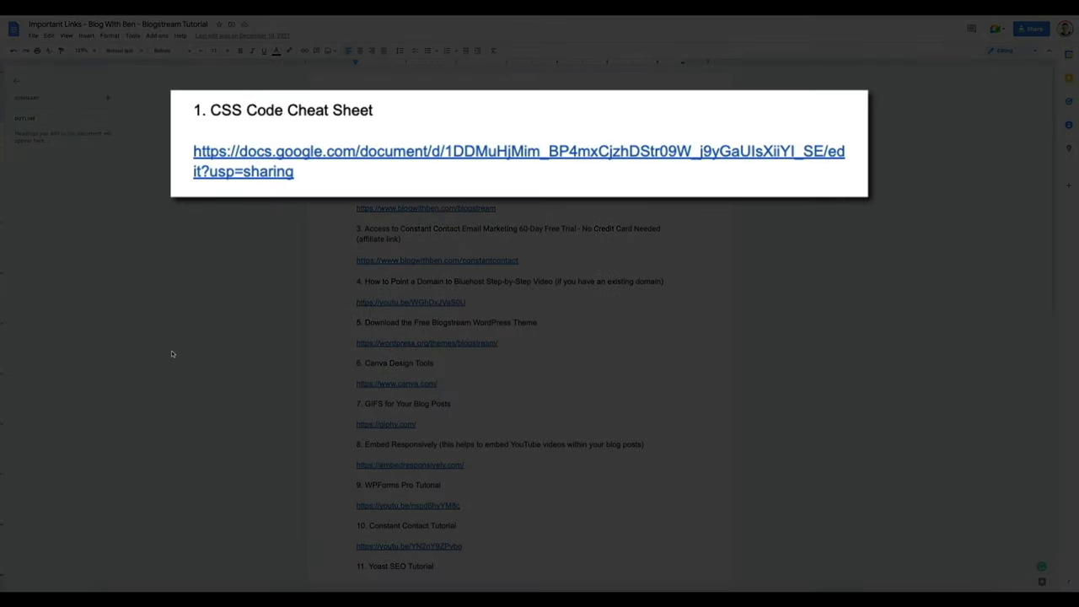
# - In the CSS Code Cheat Sheet, copy the Center About Me Sidebar Text rule
pyautogui.click(393, 157)
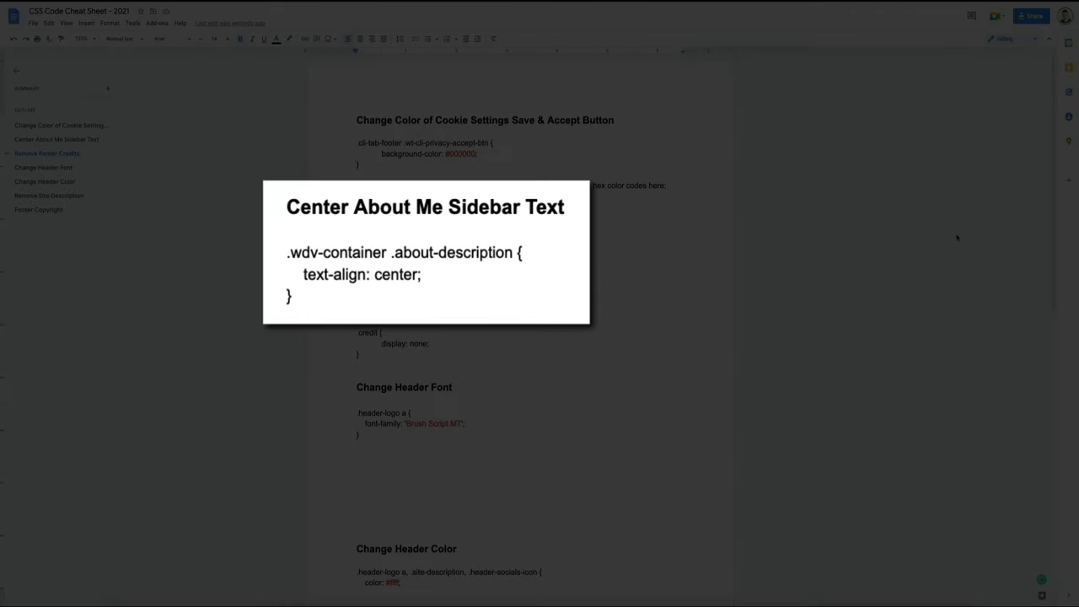
pyautogui.moveTo(291, 295); pyautogui.dragTo(285, 254)
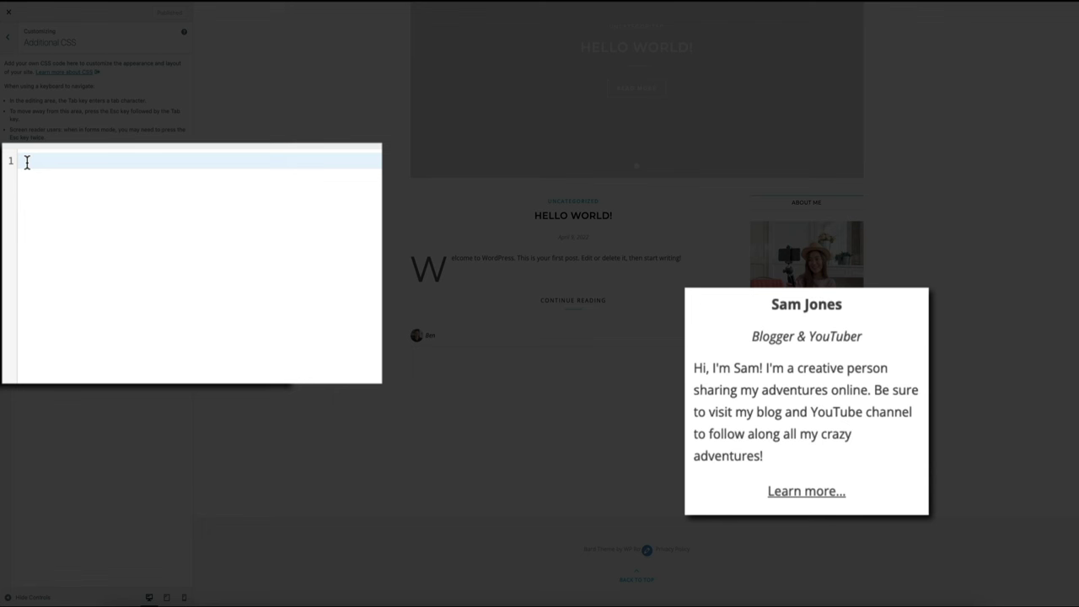
# - Paste the .about-description text-align: center rule, compare with and without it, and publish
pyautogui.write('.wdv-container .about-description {     text-align: center; }')
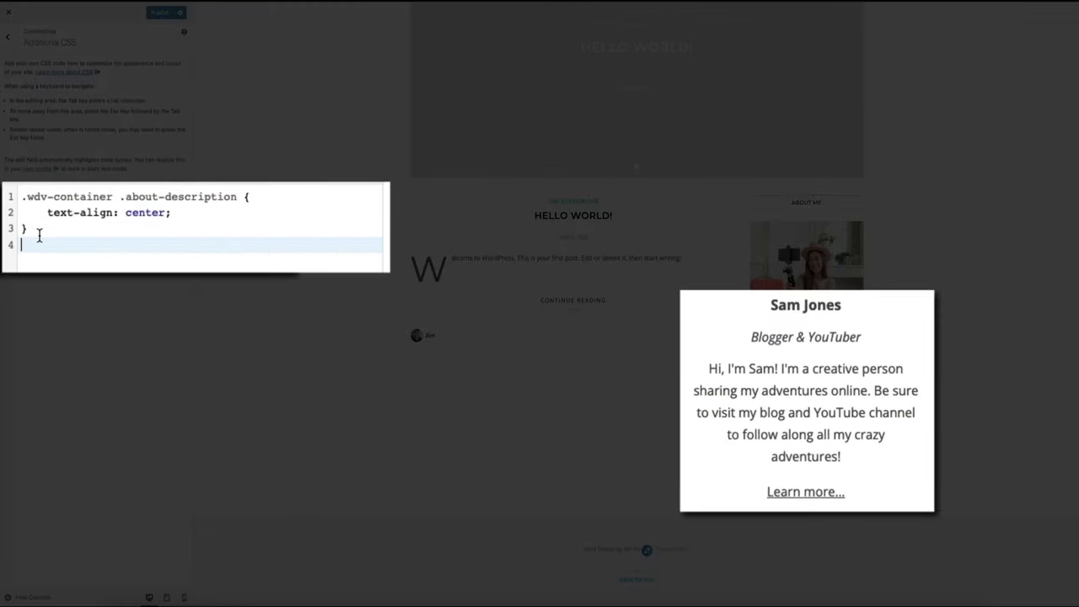
pyautogui.moveTo(20, 232); pyautogui.dragTo(19, 199)
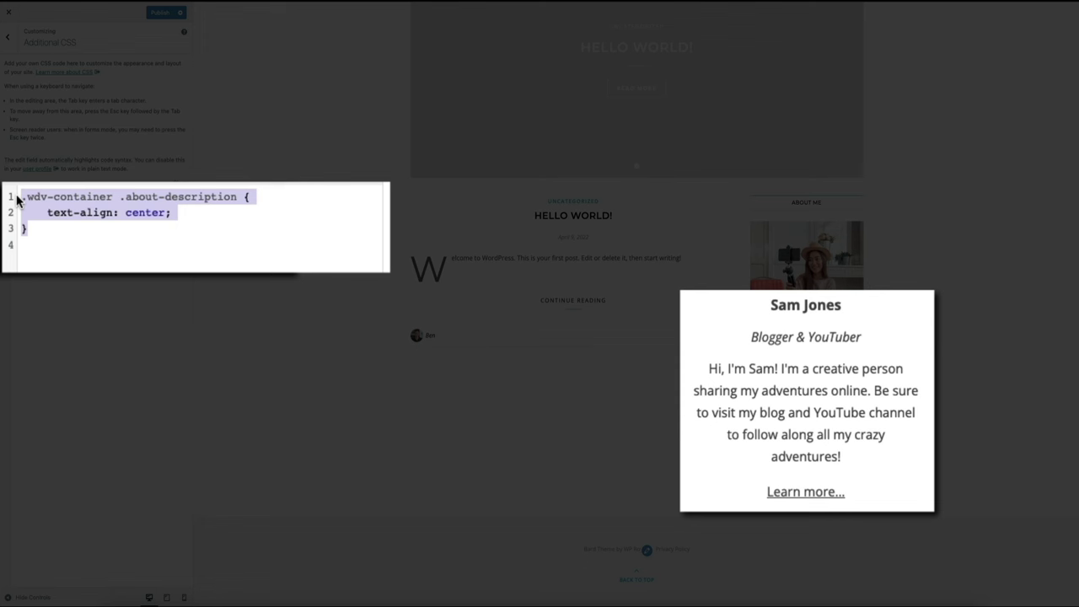
pyautogui.press('BackSpace')
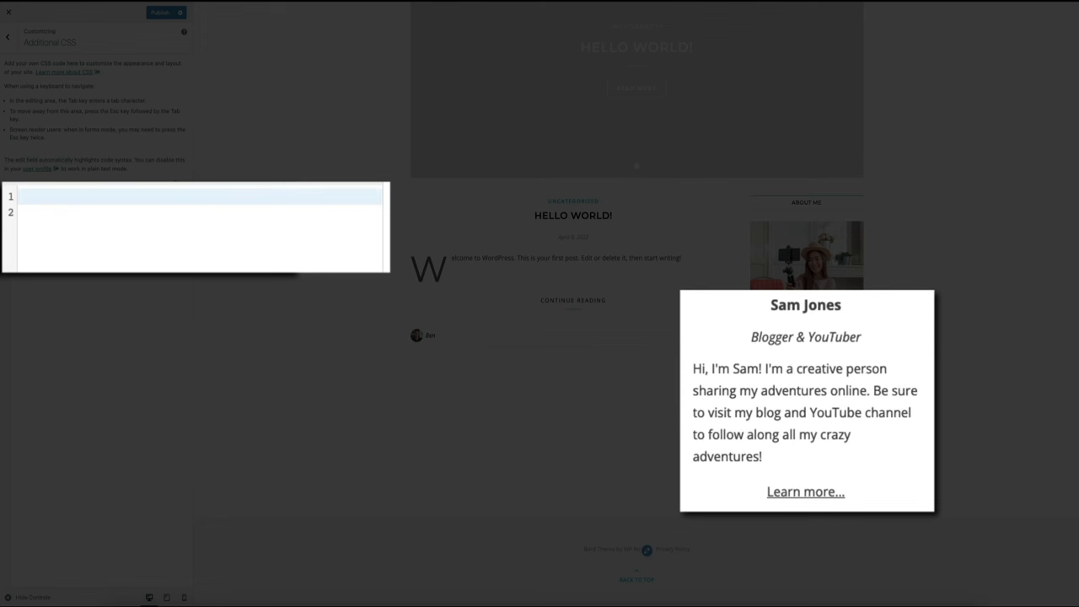
pyautogui.hotkey('ctrl', 'z')
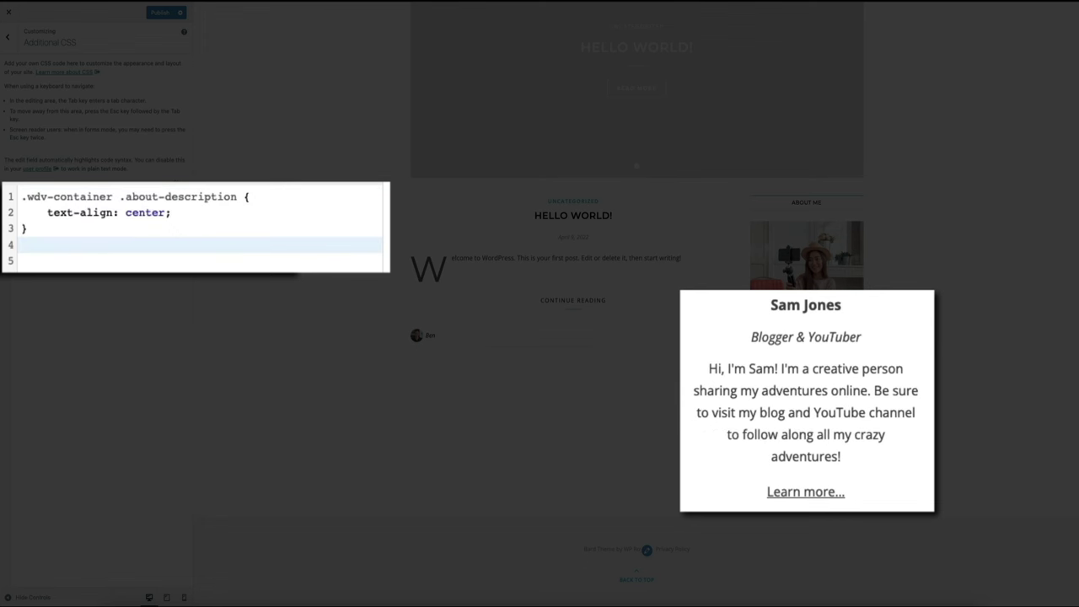
pyautogui.hotkey('ctrl', 'shift', 'z')
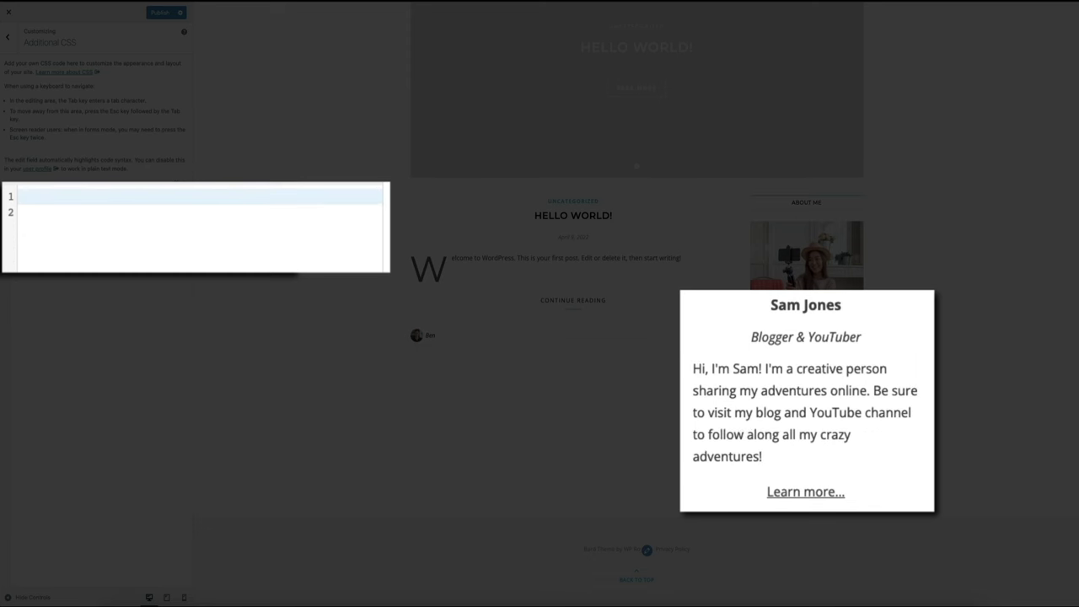
pyautogui.hotkey('ctrl', 'z')
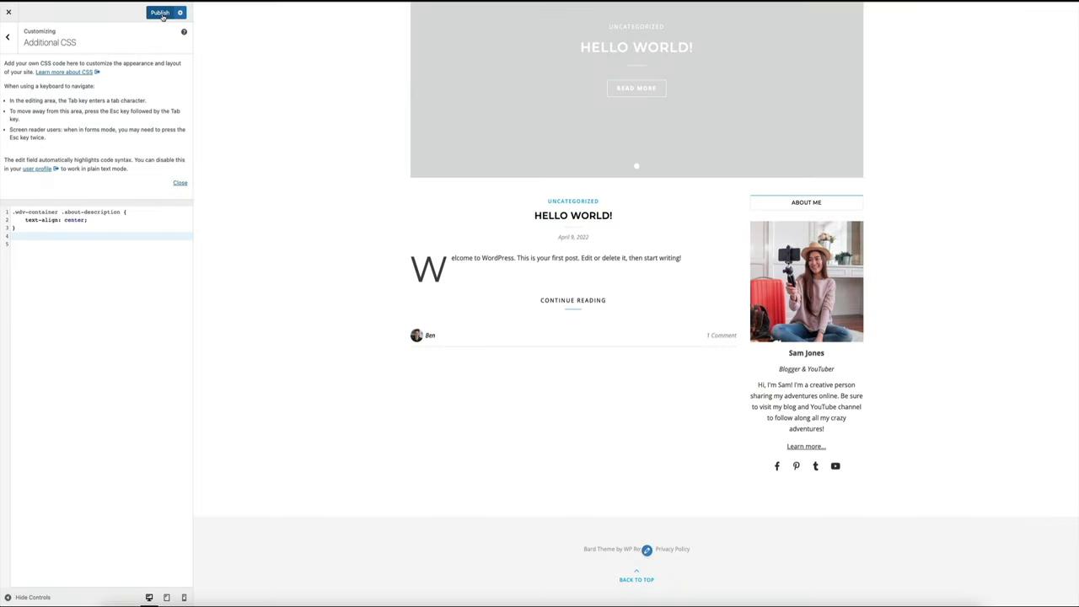
pyautogui.click(160, 12)
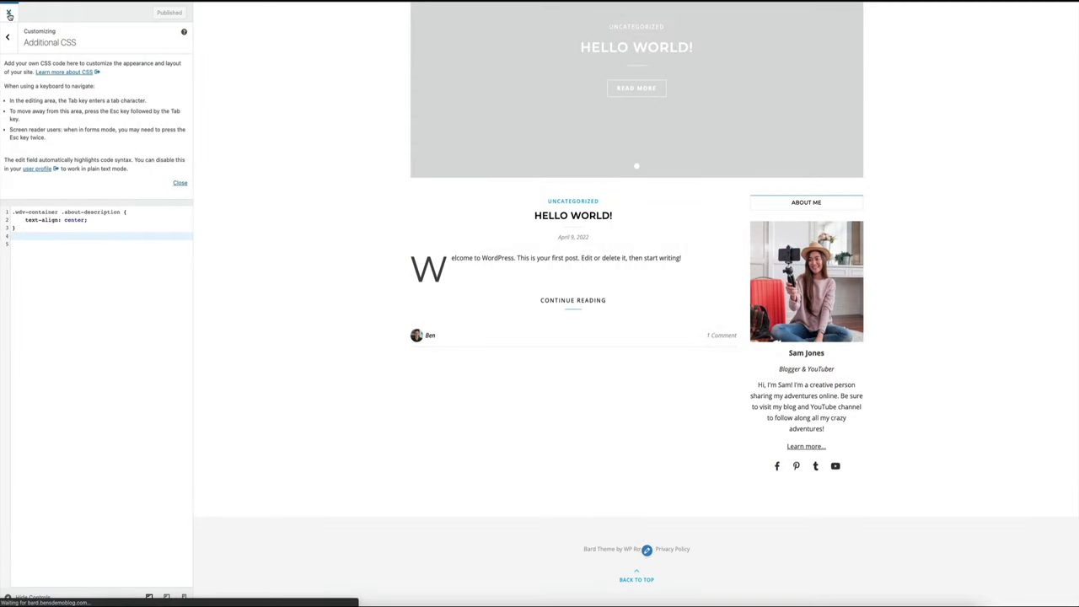
# - Exit the Customizer and check the centred About Me bio on the live homepage
pyautogui.click(19, 27)
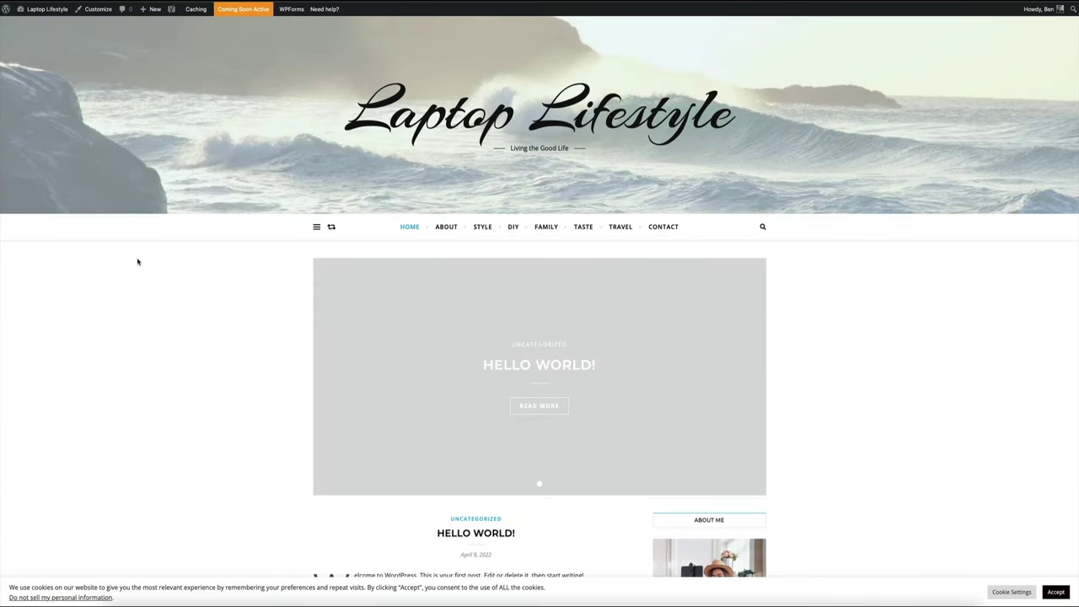
pyautogui.scroll(-1, 137, 261)
pyautogui.scroll(-3, 138, 262)
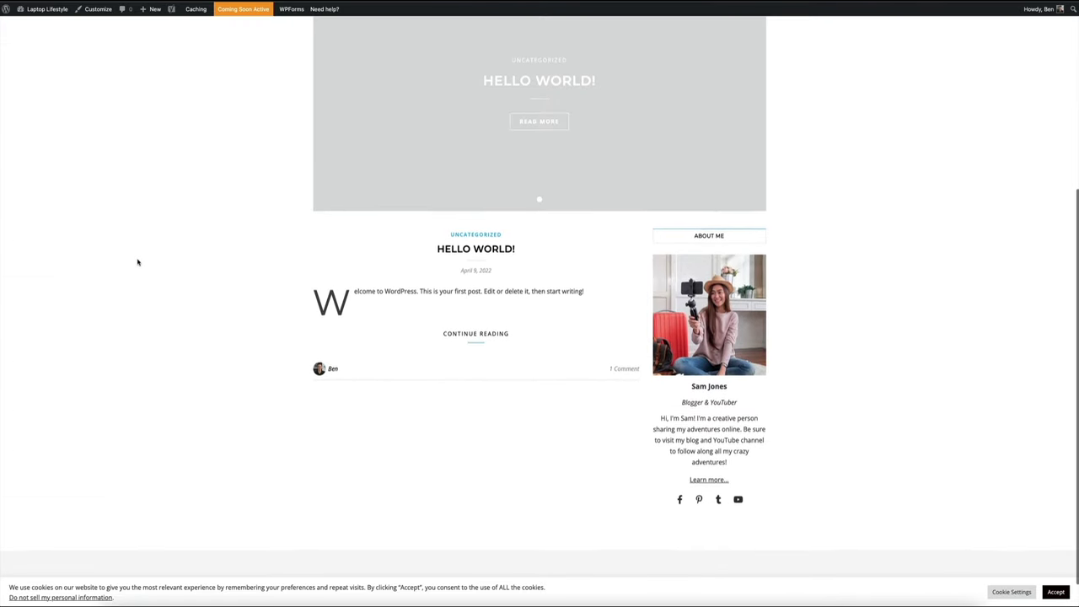
pyautogui.scroll(-1, 138, 262)
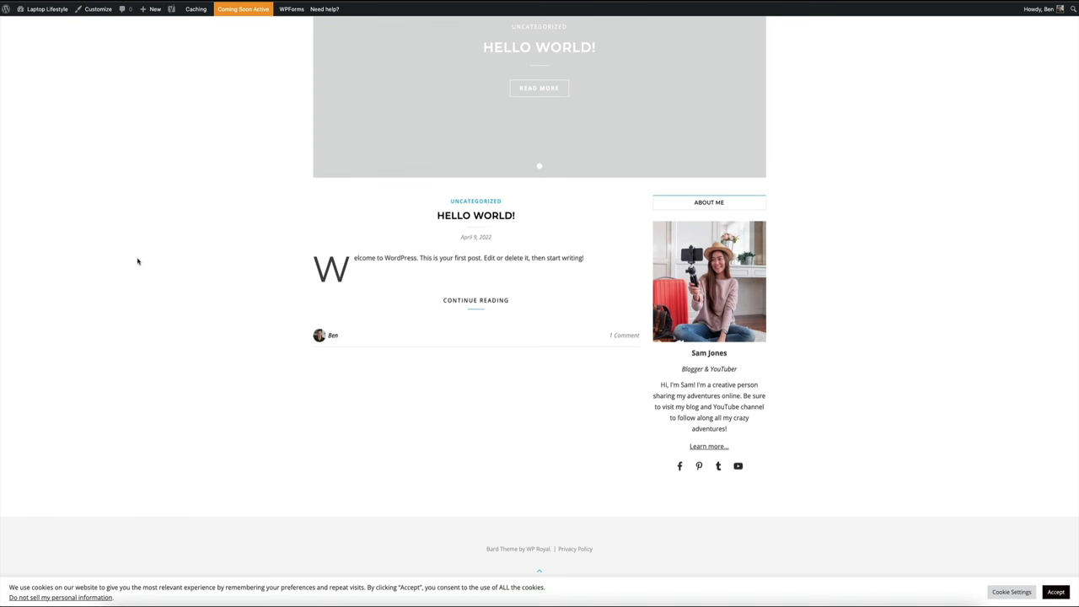
pyautogui.scroll(3, 138, 262)
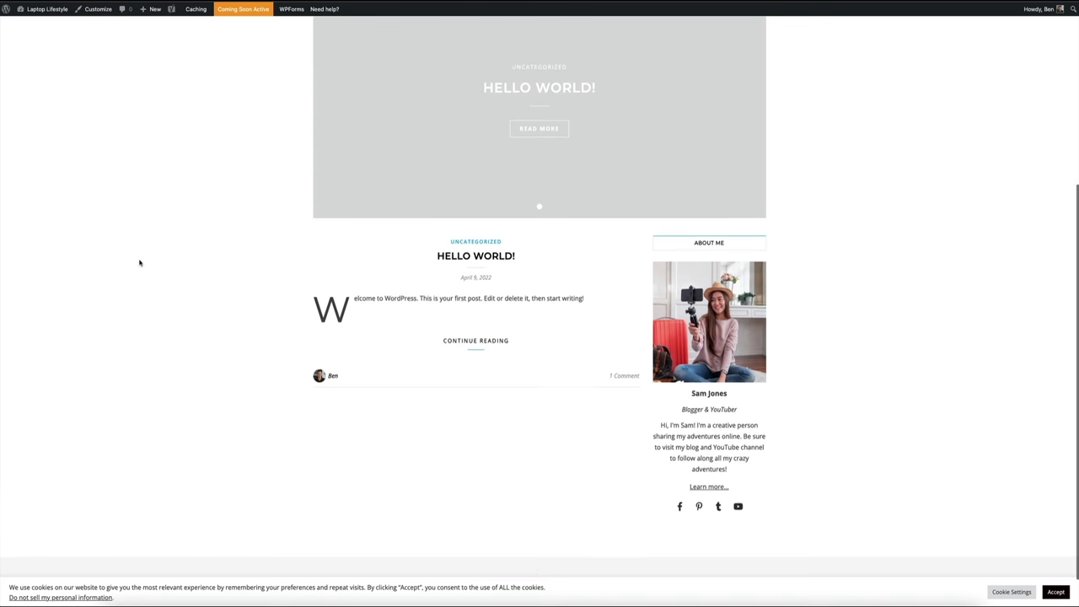
pyautogui.scroll(4, 140, 264)
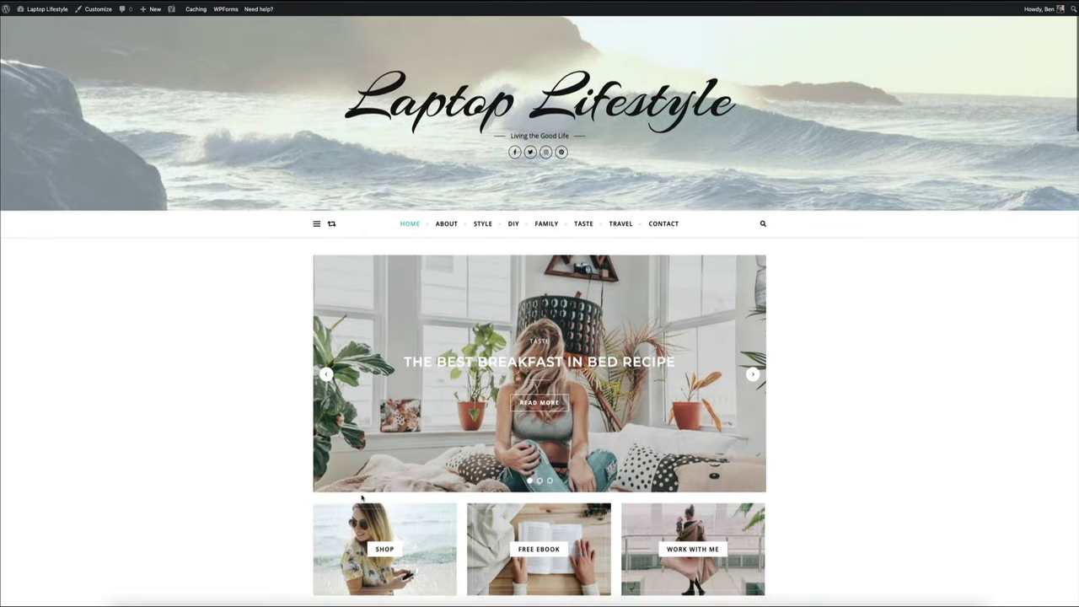
# - Scroll the finished homepage past the slider and promo cards to the sidebar and newsletter form
pyautogui.scroll(-2, 362, 498)
pyautogui.scroll(-3, 363, 497)
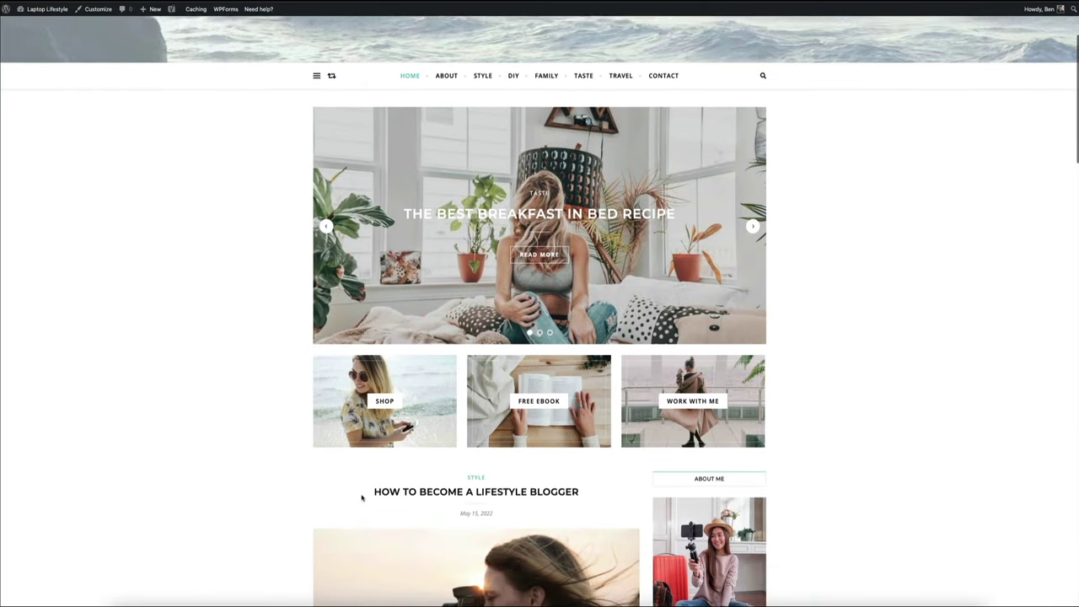
pyautogui.scroll(-2, 363, 499)
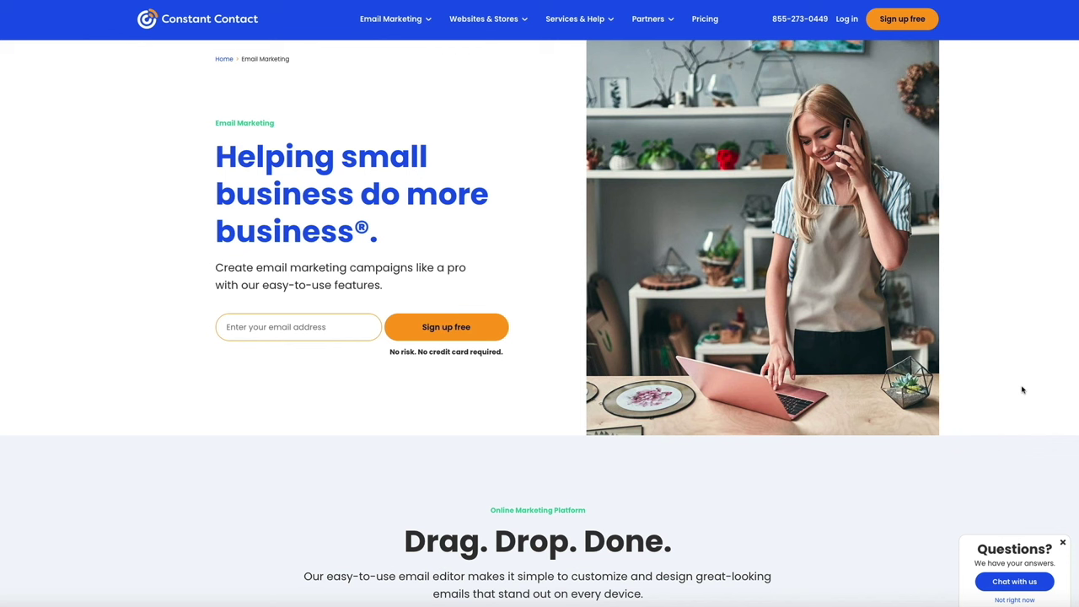
# - Scroll through Constant Contact to the plan pricing: Ecommerce Pro, Email Plus, Email and Website Builder
pyautogui.scroll(-3, 1023, 389)
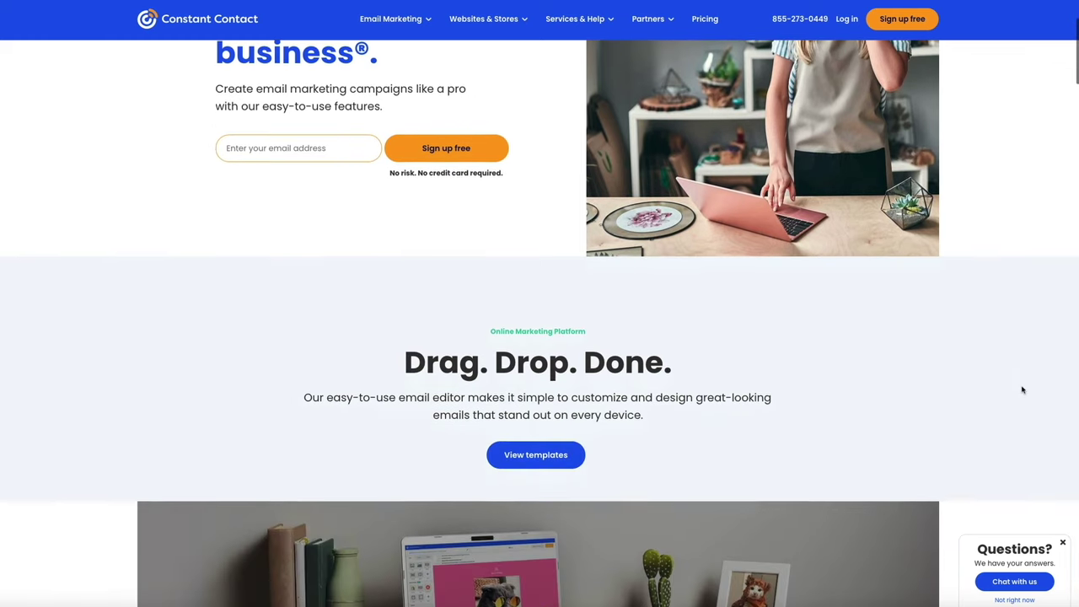
pyautogui.scroll(-3, 1023, 390)
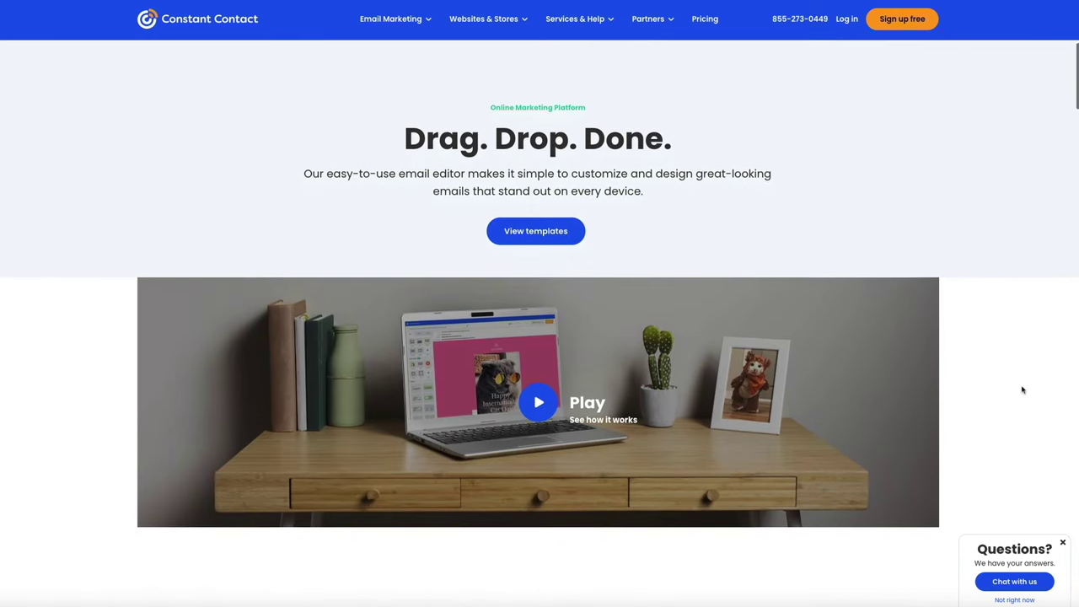
pyautogui.scroll(-3, 1023, 390)
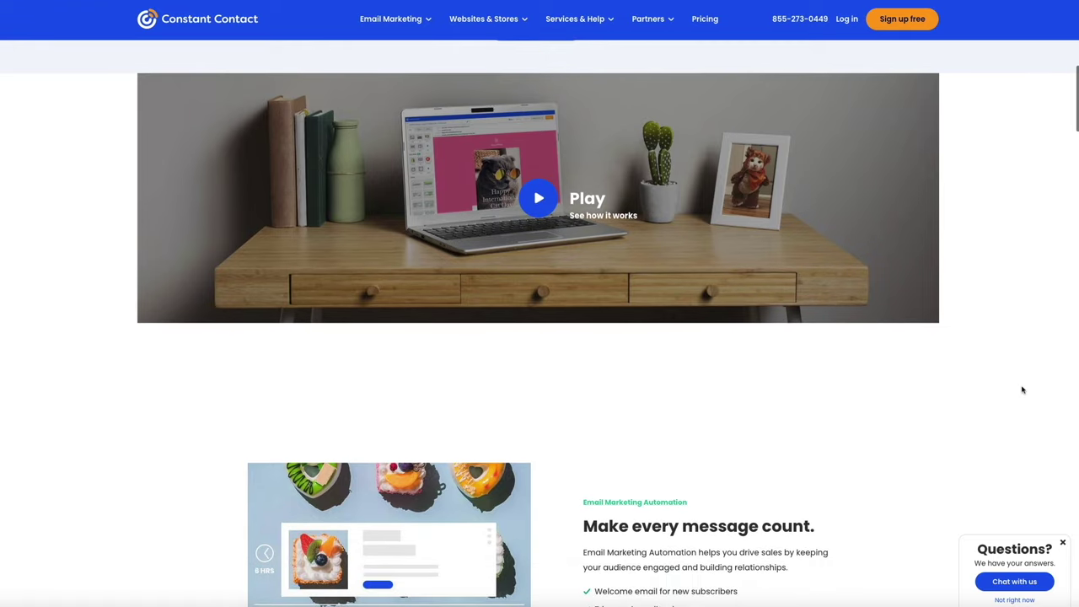
pyautogui.scroll(-3, 1023, 390)
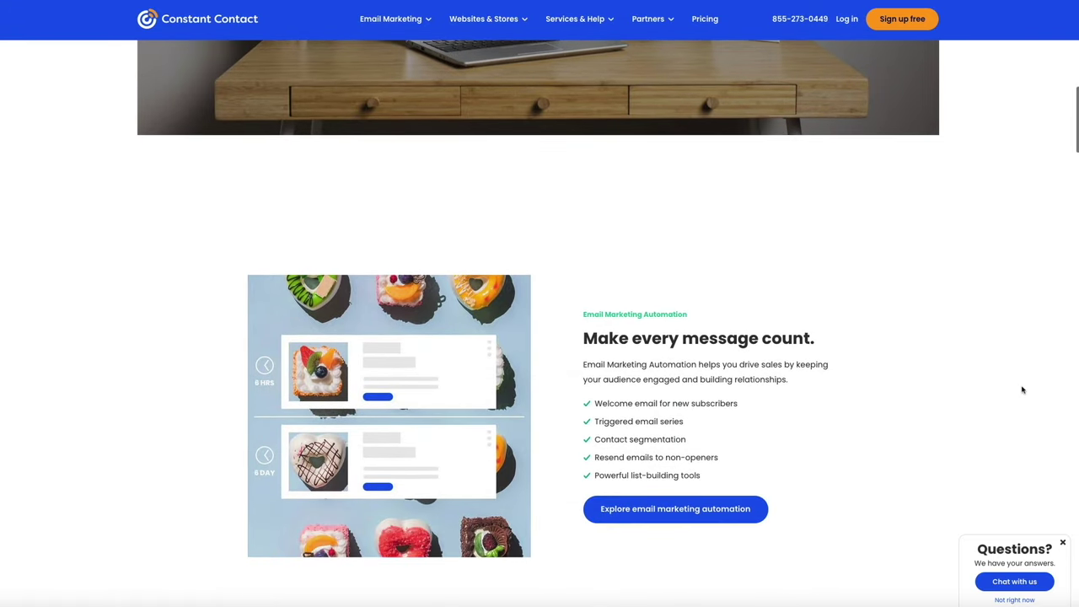
pyautogui.scroll(-3, 1023, 389)
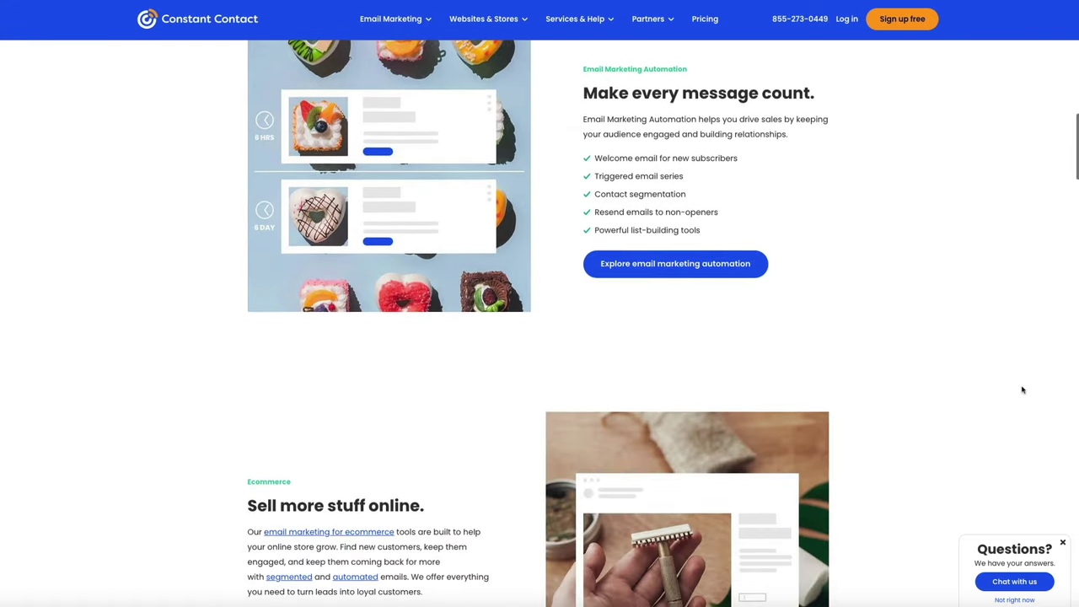
pyautogui.scroll(-3, 1023, 389)
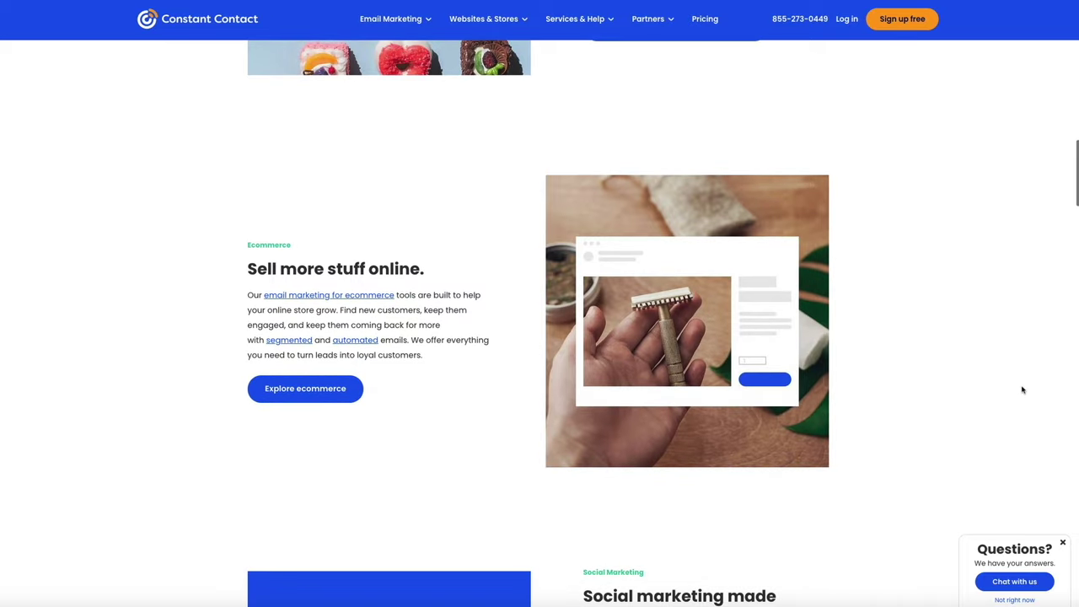
pyautogui.scroll(-3, 1022, 389)
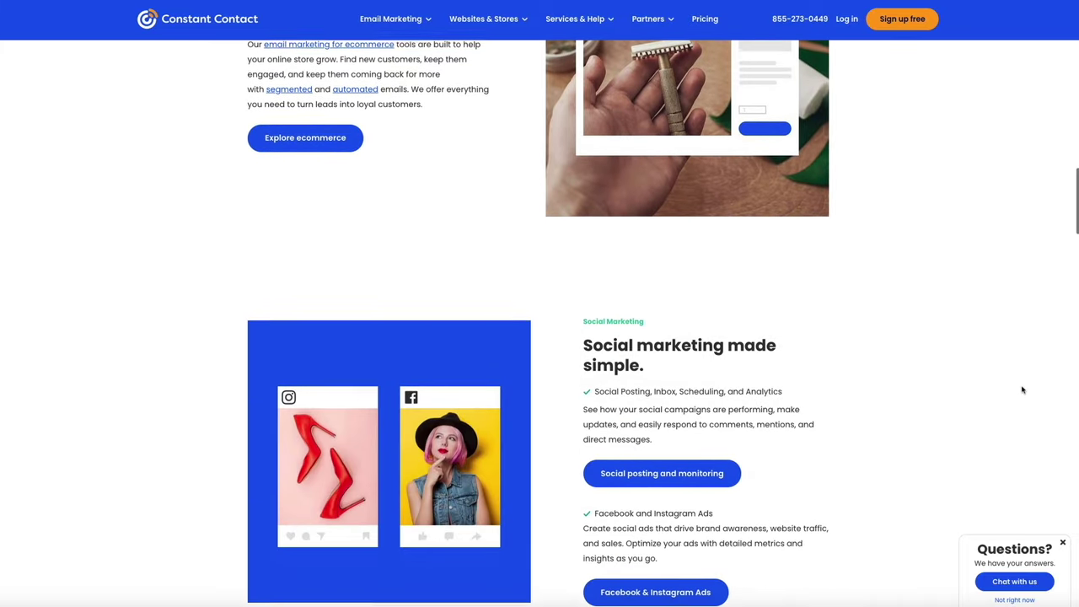
pyautogui.scroll(-3, 1023, 389)
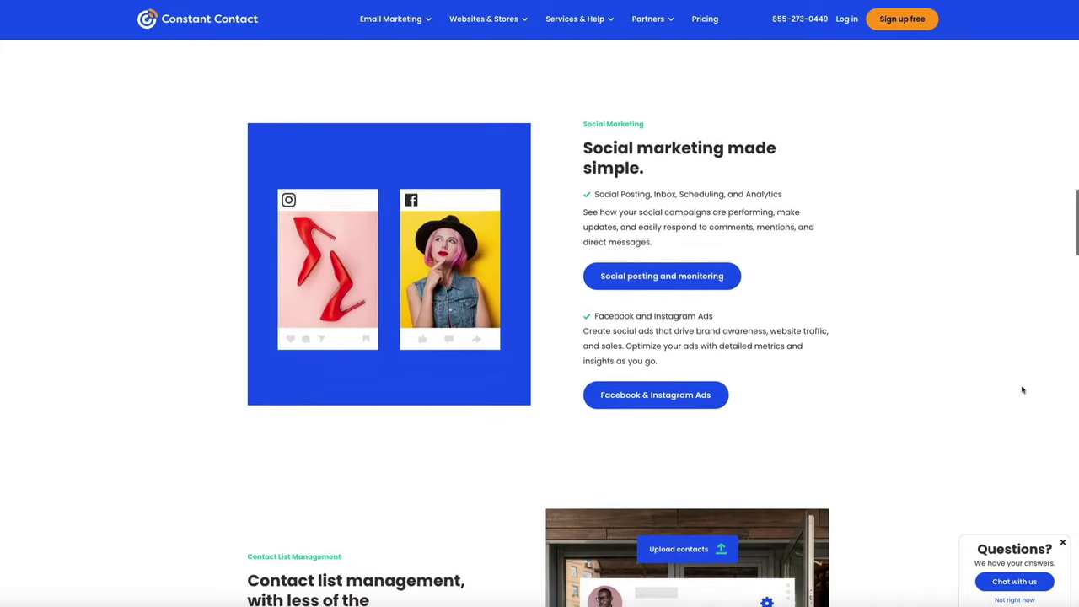
pyautogui.scroll(-3, 1022, 389)
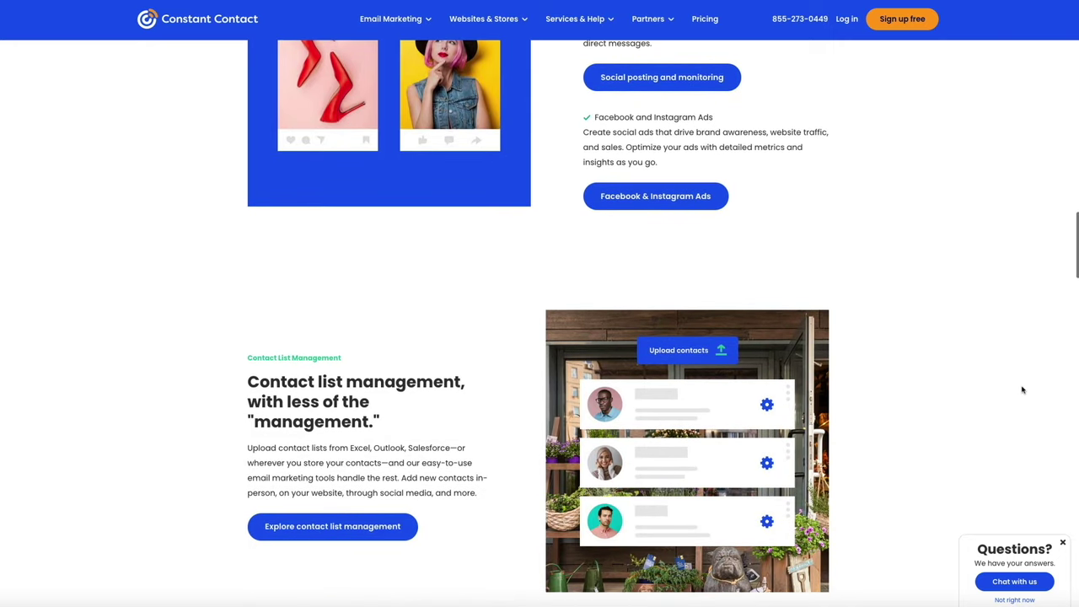
pyautogui.scroll(-3, 1023, 389)
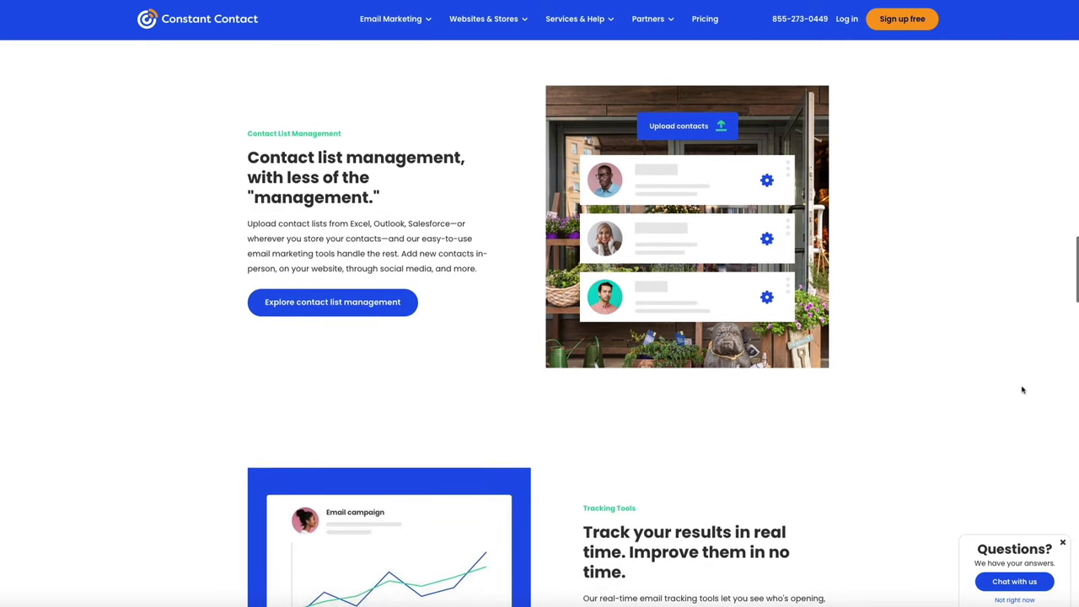
pyautogui.scroll(-3, 1023, 389)
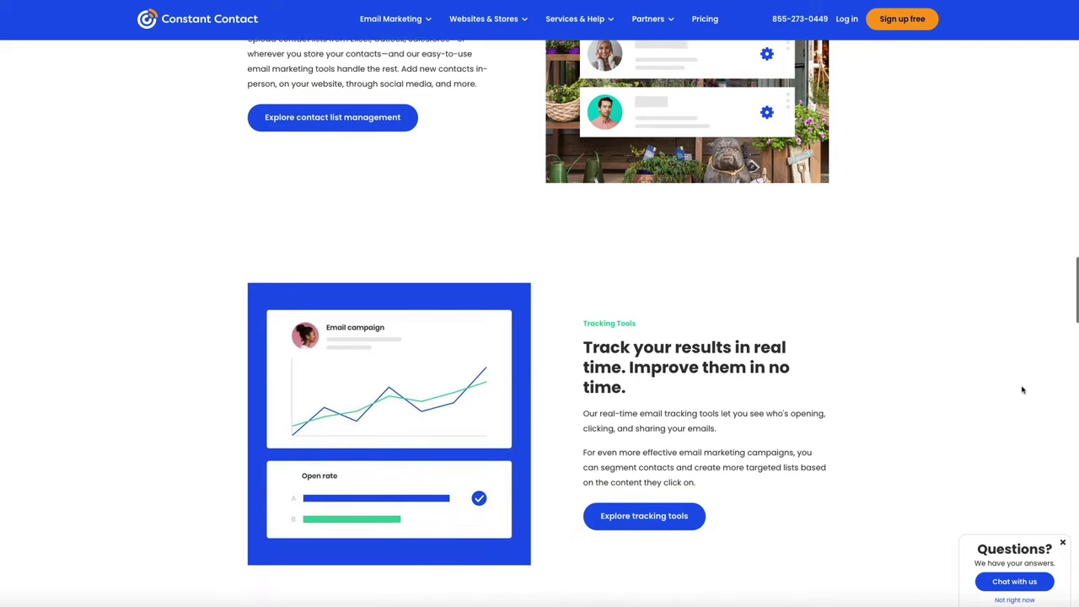
pyautogui.scroll(-3, 1022, 389)
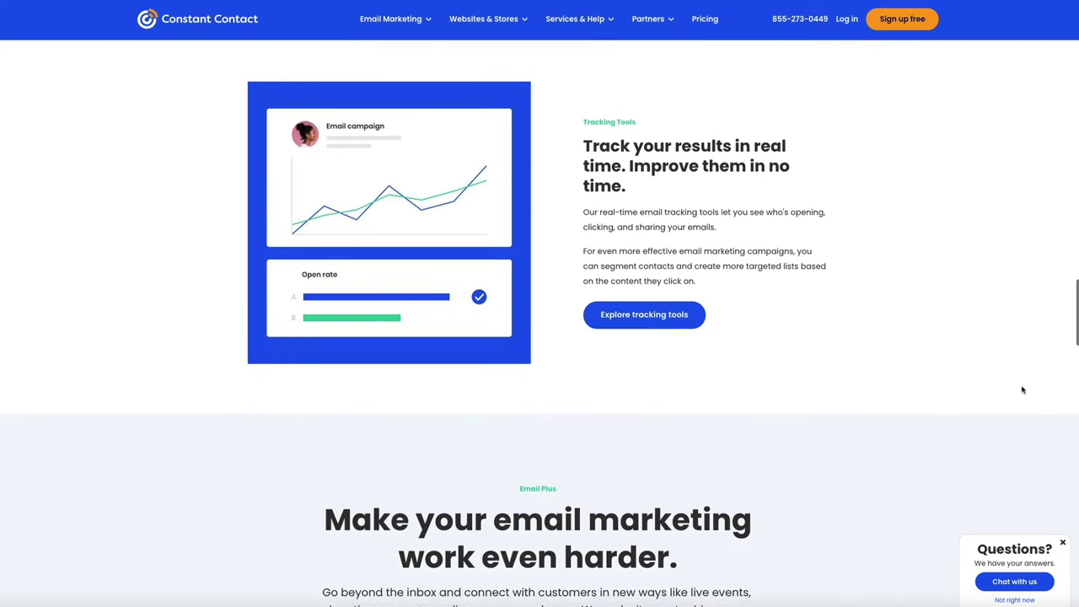
pyautogui.scroll(-3, 1022, 389)
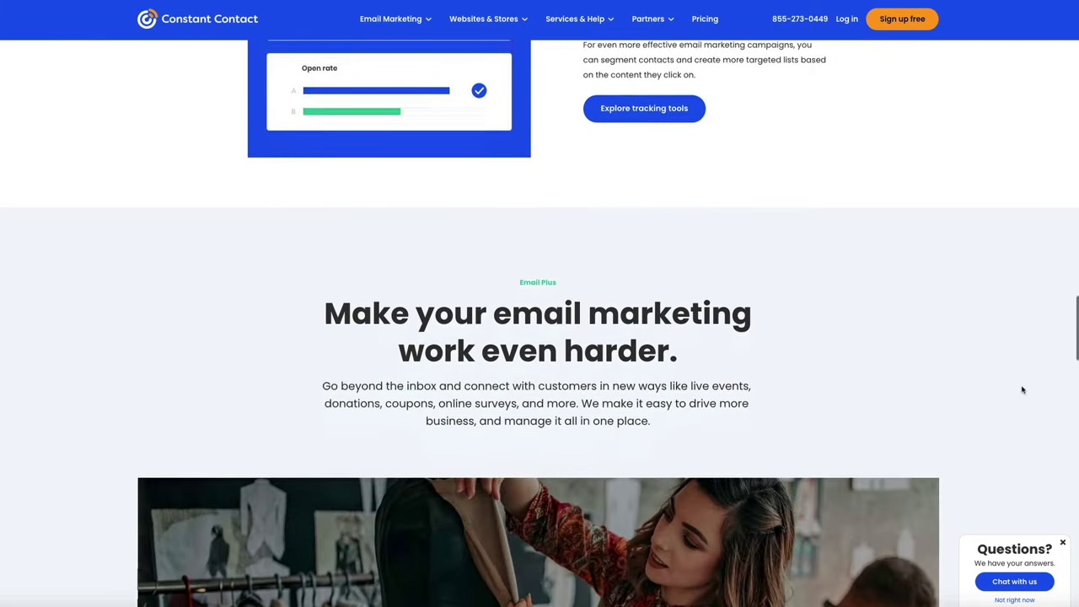
pyautogui.scroll(-3, 1023, 390)
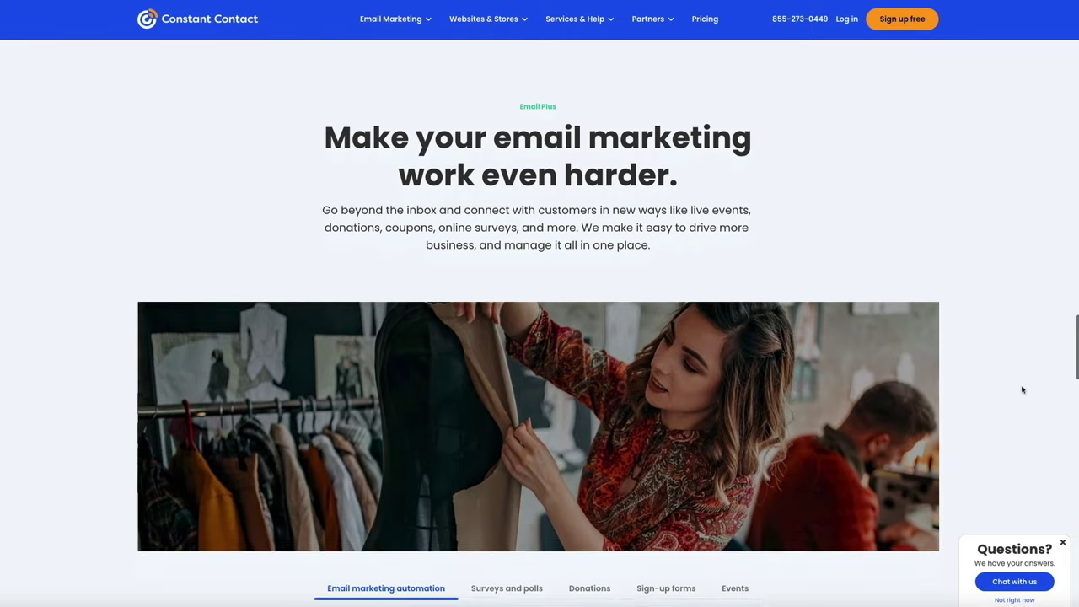
pyautogui.scroll(-3, 1023, 389)
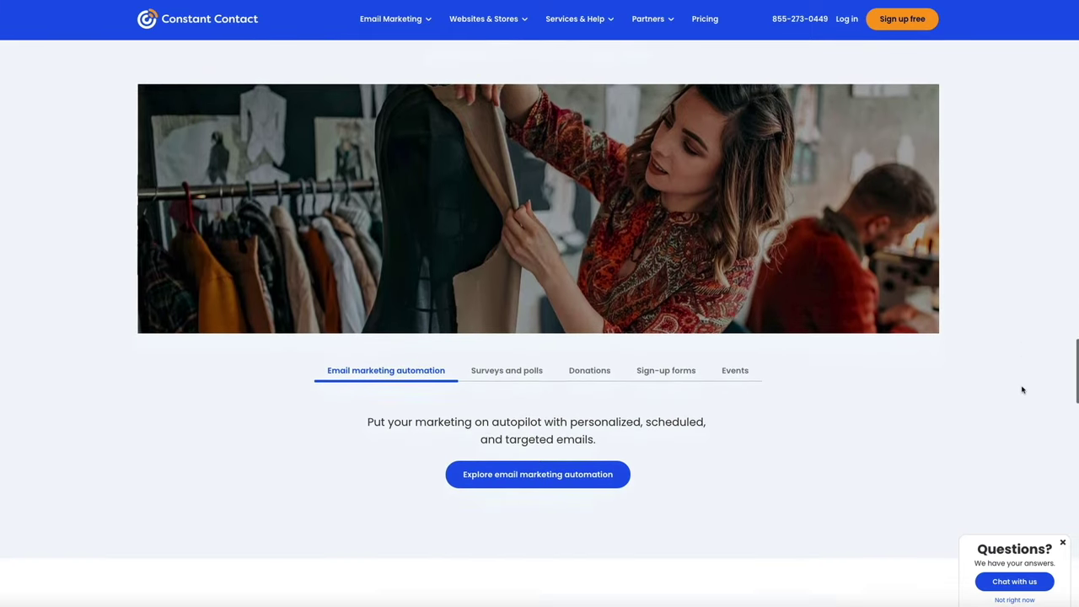
pyautogui.scroll(-4, 1022, 390)
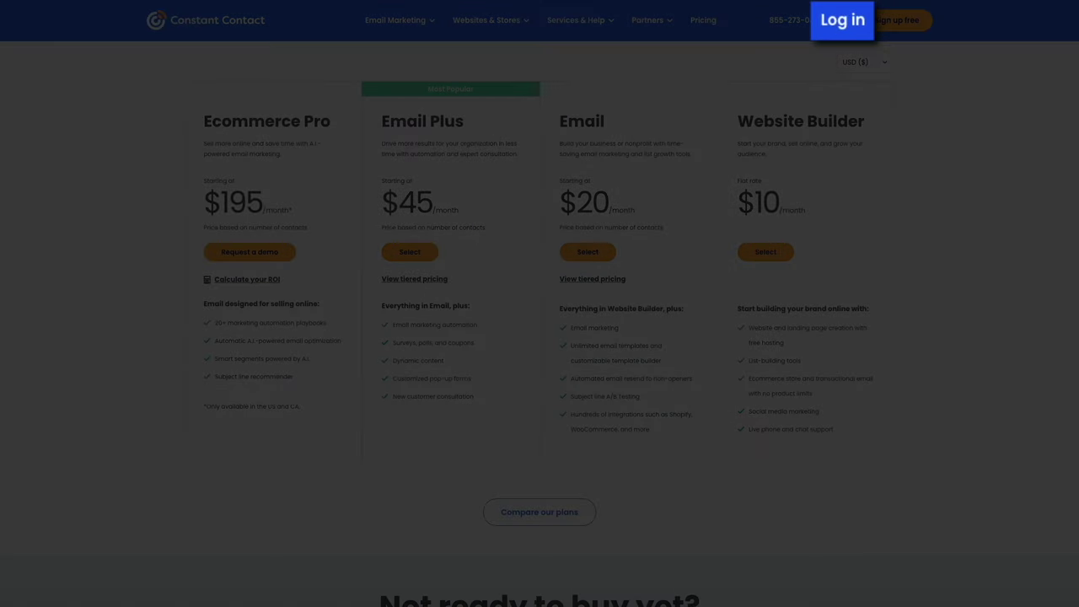
# - Sign in to the Constant Contact account with the account credentials
pyautogui.click(843, 25)
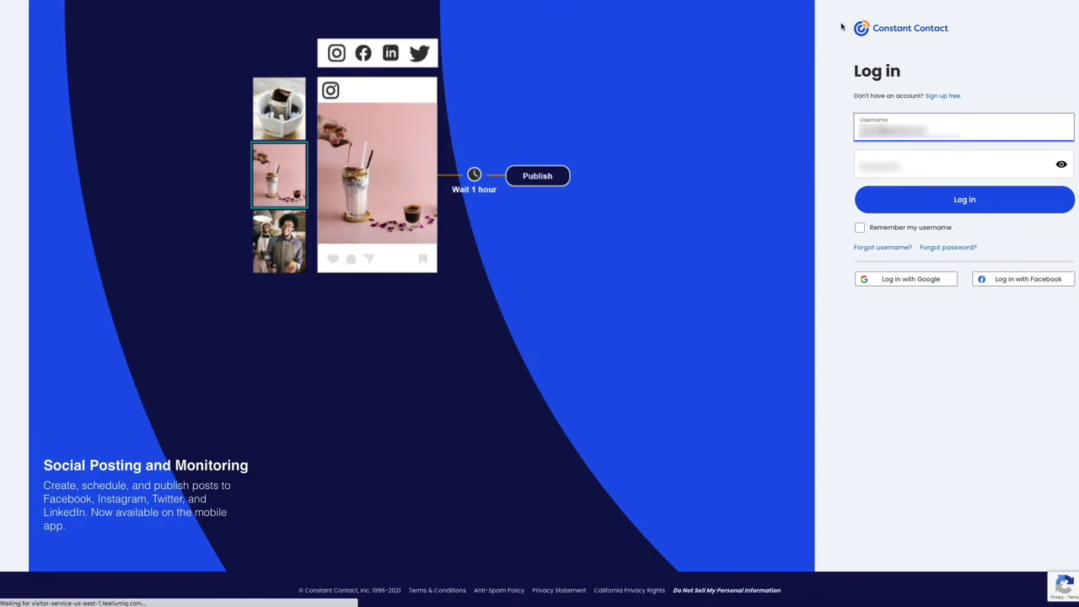
pyautogui.click(976, 211)
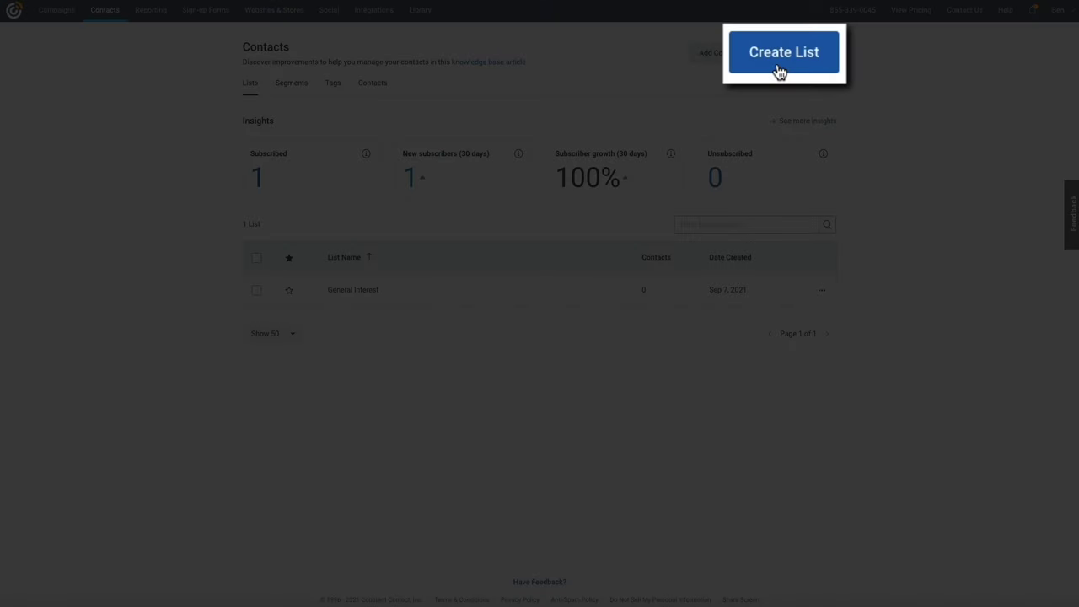
# - Create and save a contact list named 'Lifestyle Blog Newsletter'
pyautogui.click(781, 58)
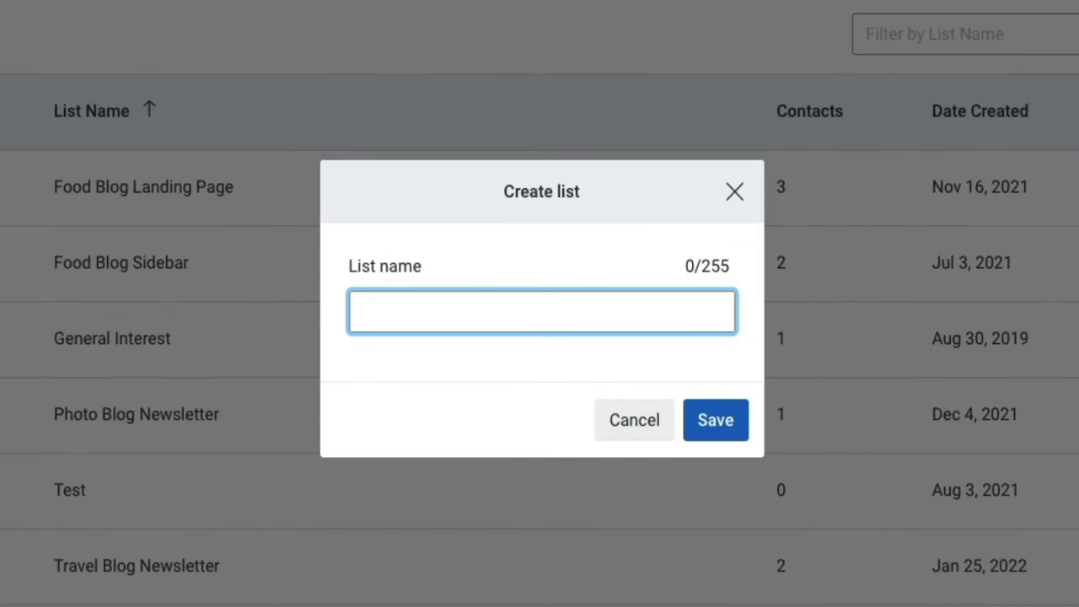
pyautogui.write('Lifestyle Blog N')
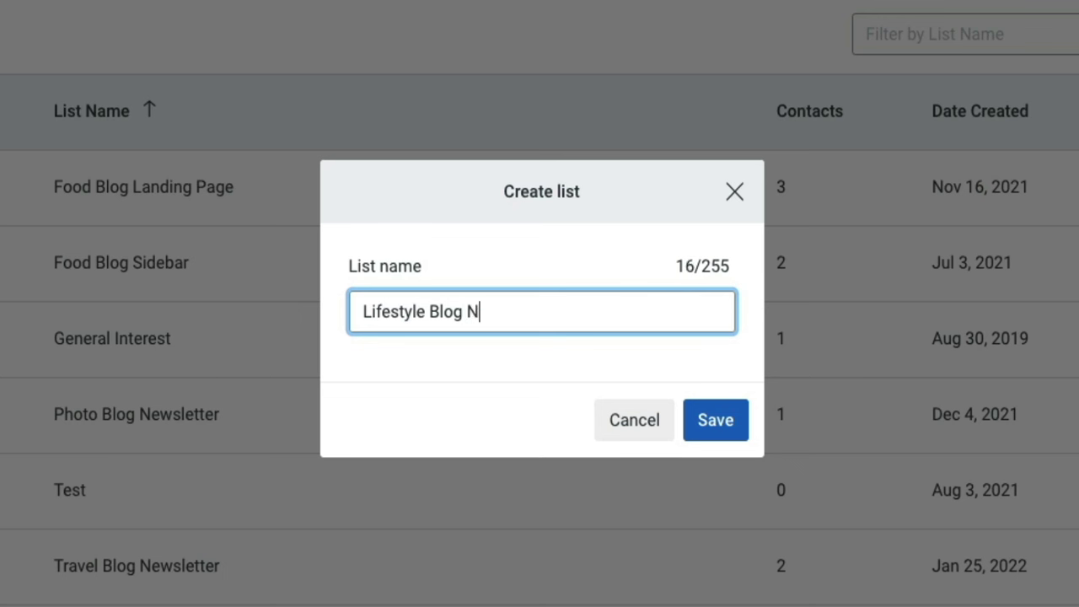
pyautogui.write('ewsletter')
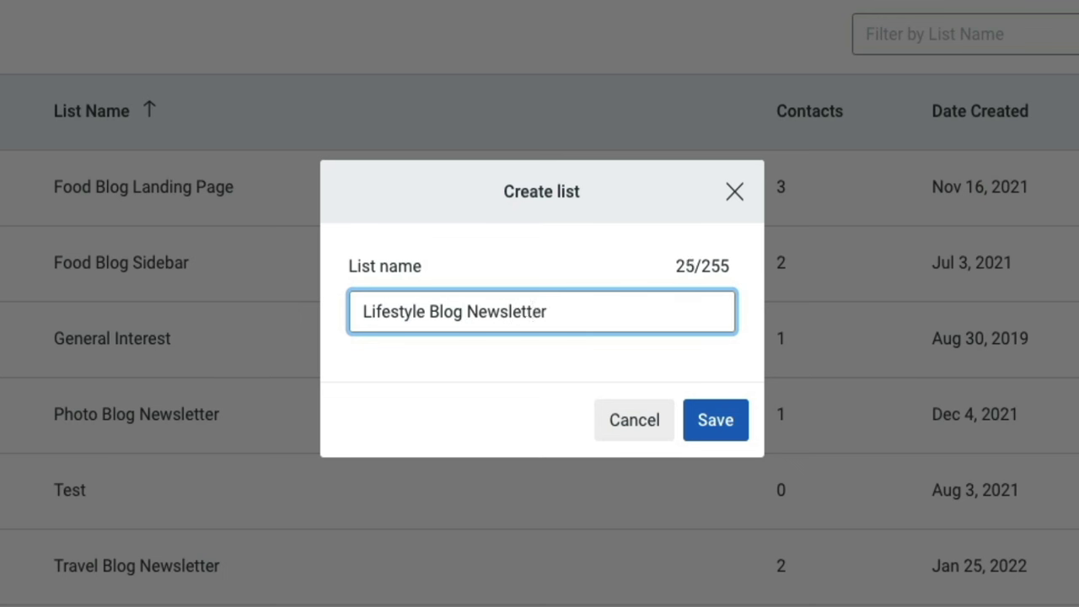
pyautogui.click(724, 439)
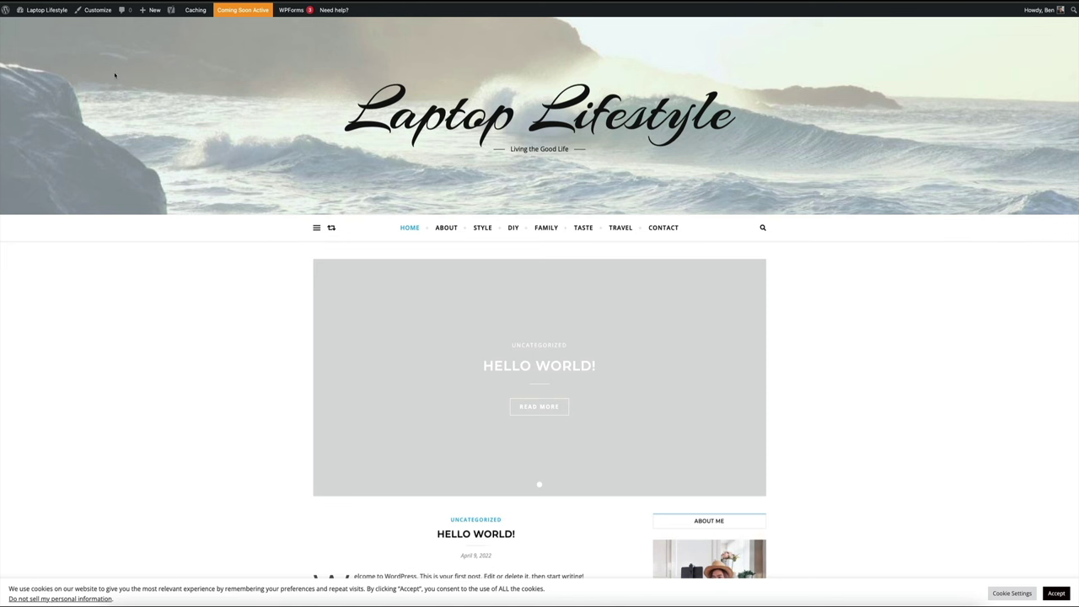
# - Go to the Dashboard and start a new form via WPForms > Add New
pyautogui.click(60, 34)
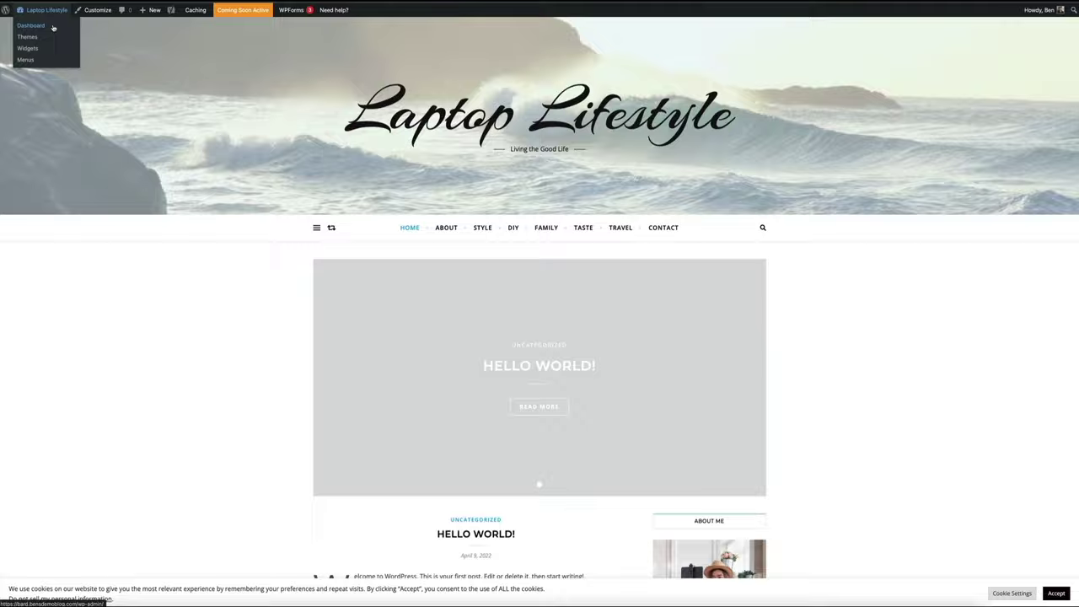
pyautogui.click(52, 28)
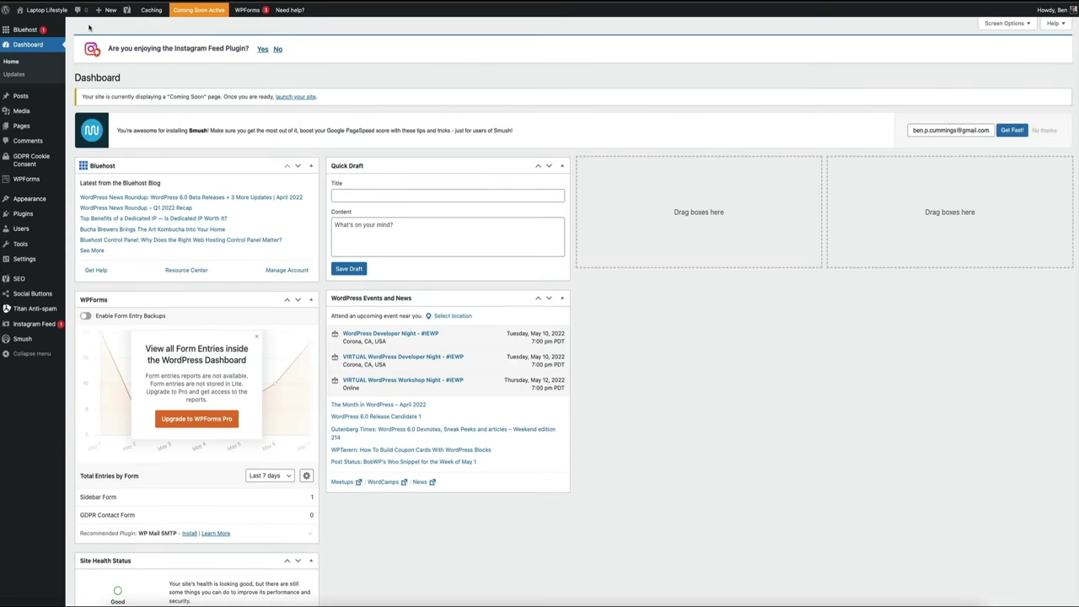
pyautogui.moveTo(34, 179)
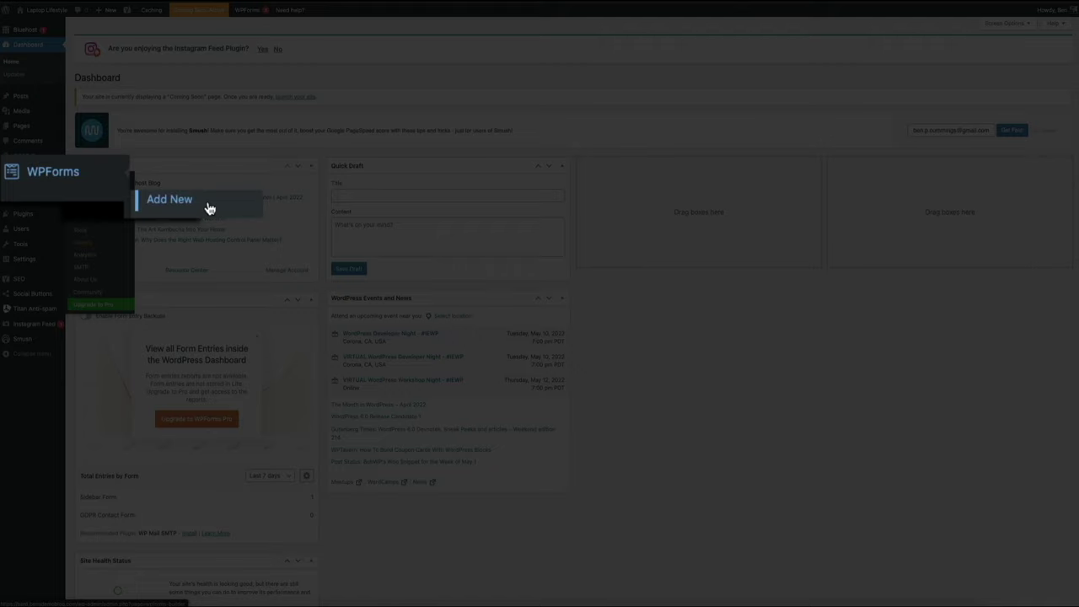
pyautogui.click(101, 196)
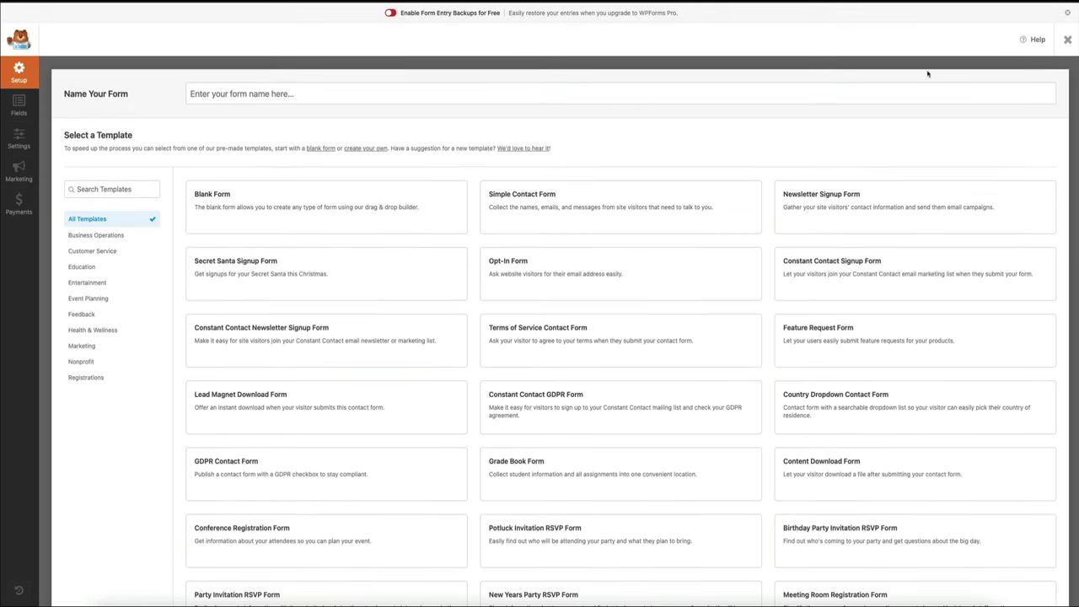
# - Dismiss the backups notice and create 'Sidebar Form' from the Opt-In Form template
pyautogui.click(1067, 13)
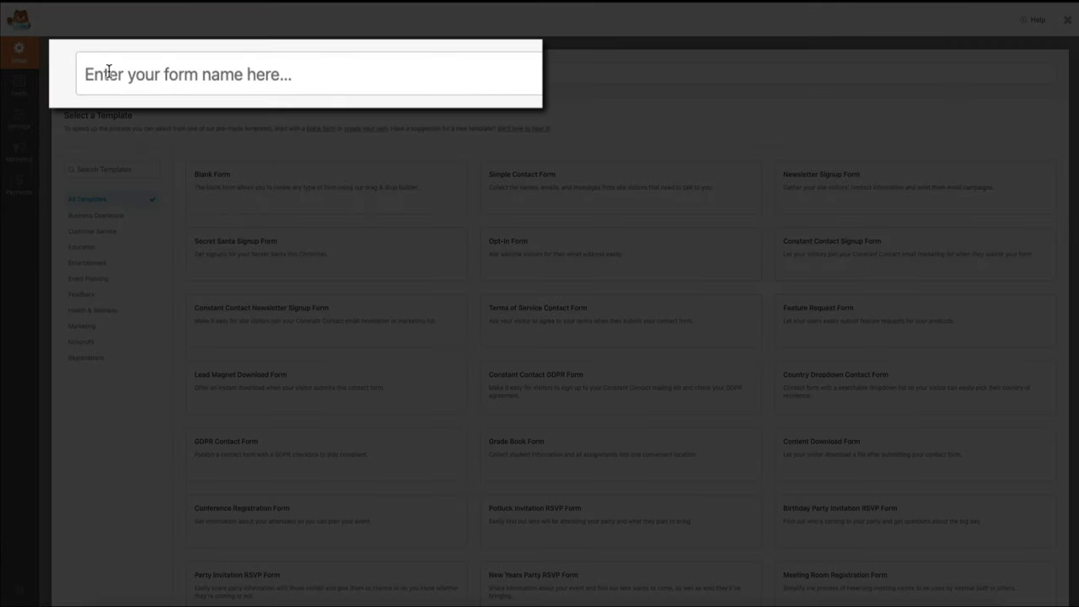
pyautogui.click(92, 68)
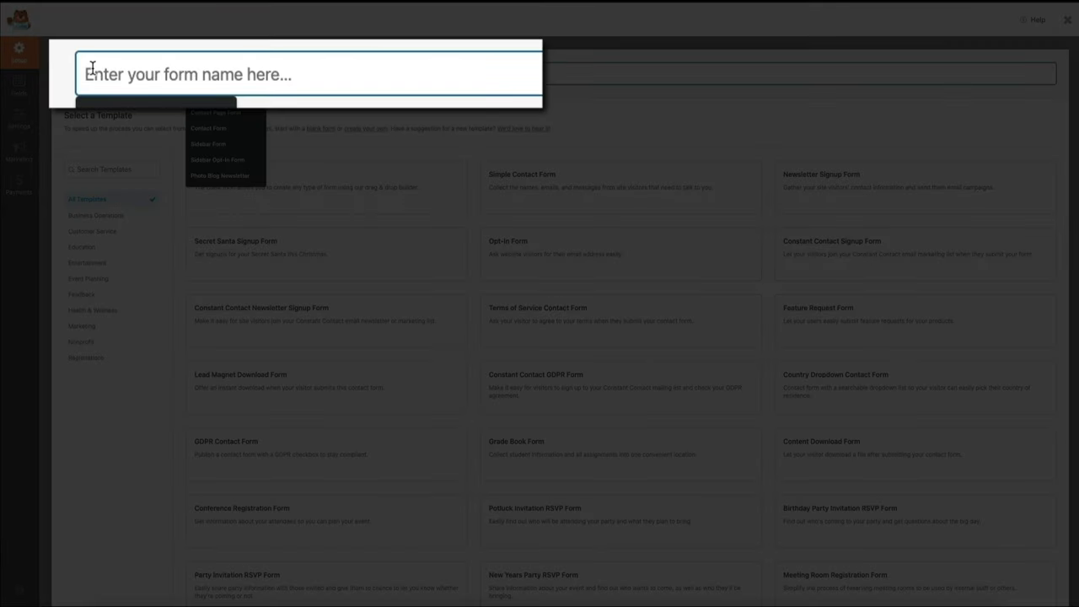
pyautogui.write('Sidebar F')
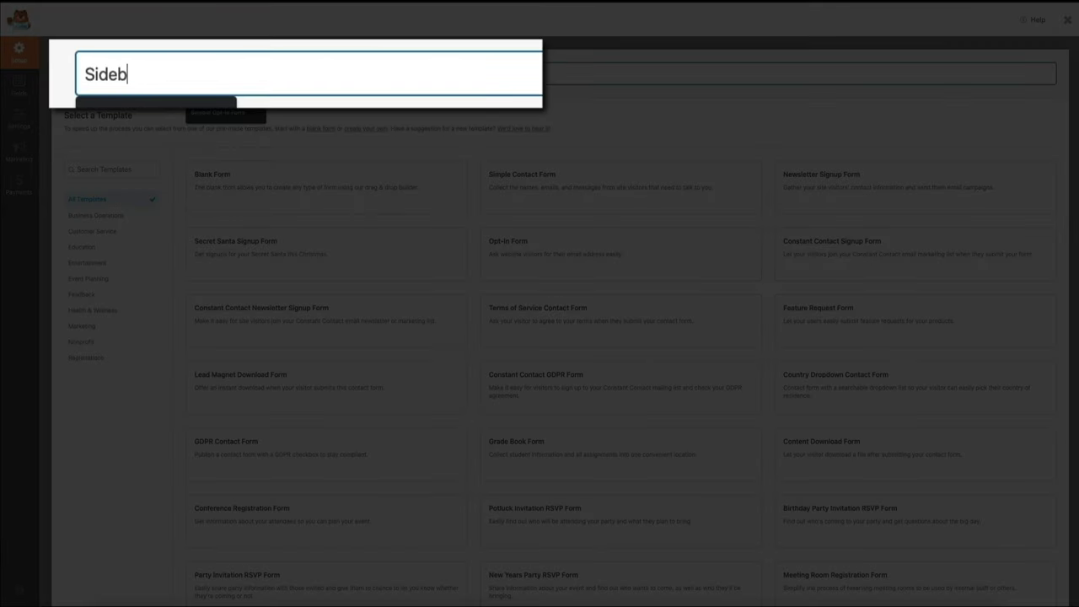
pyautogui.write('orm')
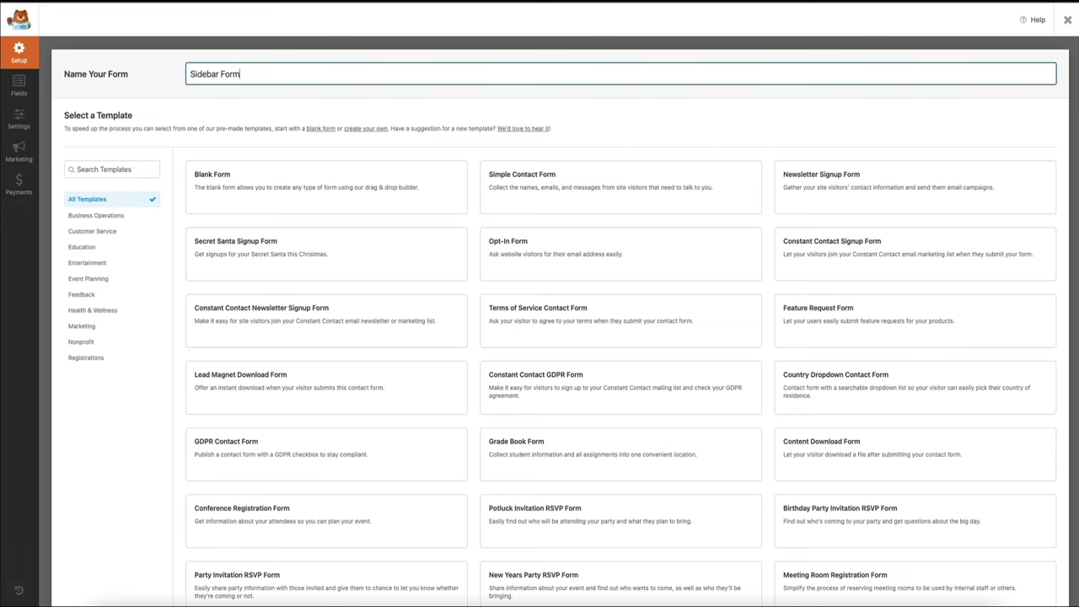
pyautogui.moveTo(508, 270)
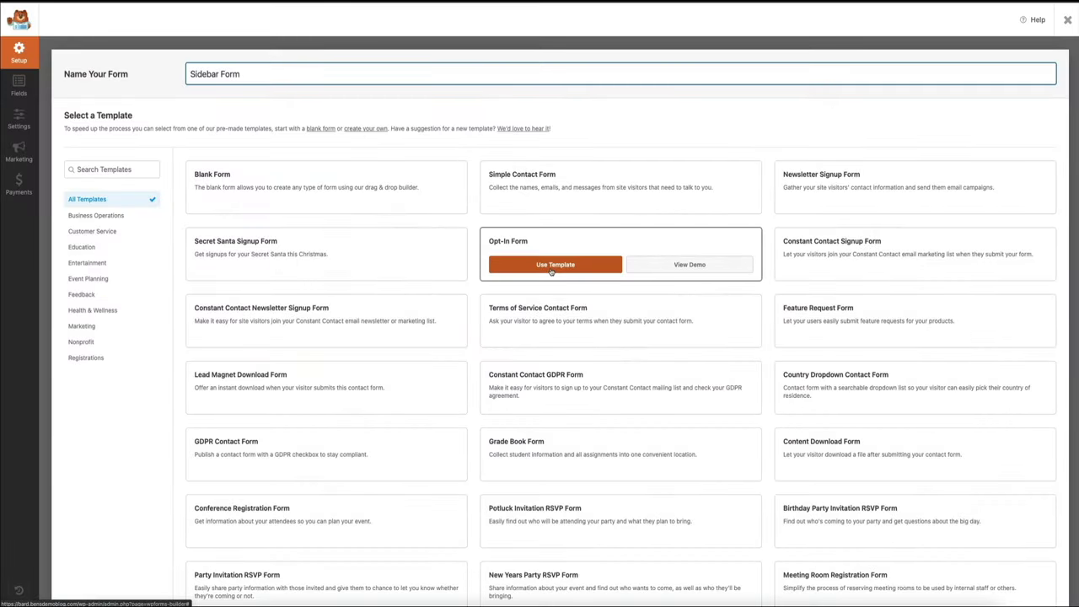
pyautogui.click(552, 266)
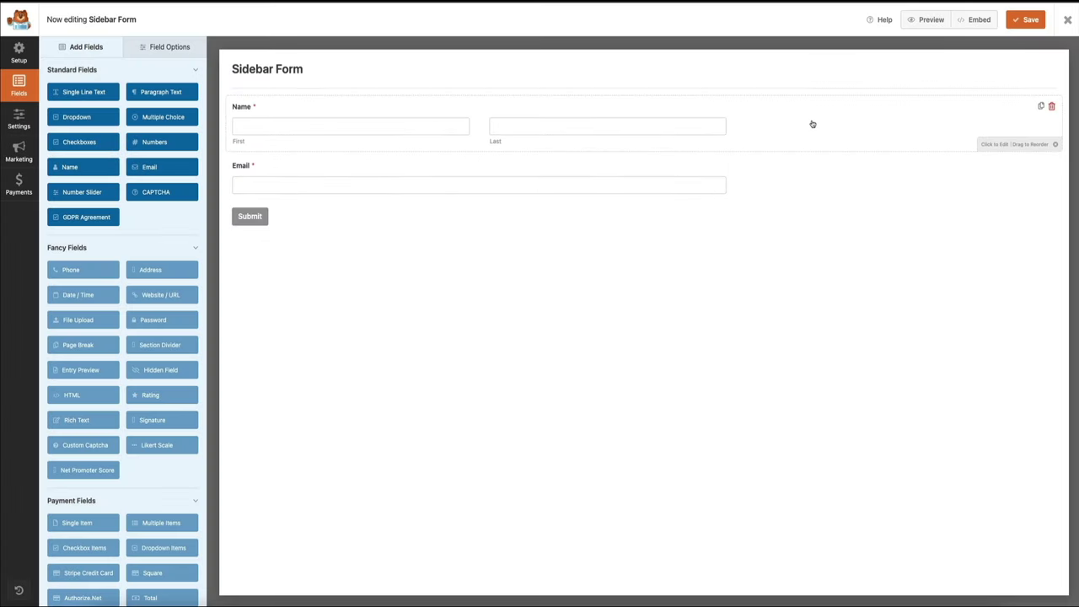
# - Set the Name field to Simple format with a Large field size
pyautogui.click(812, 124)
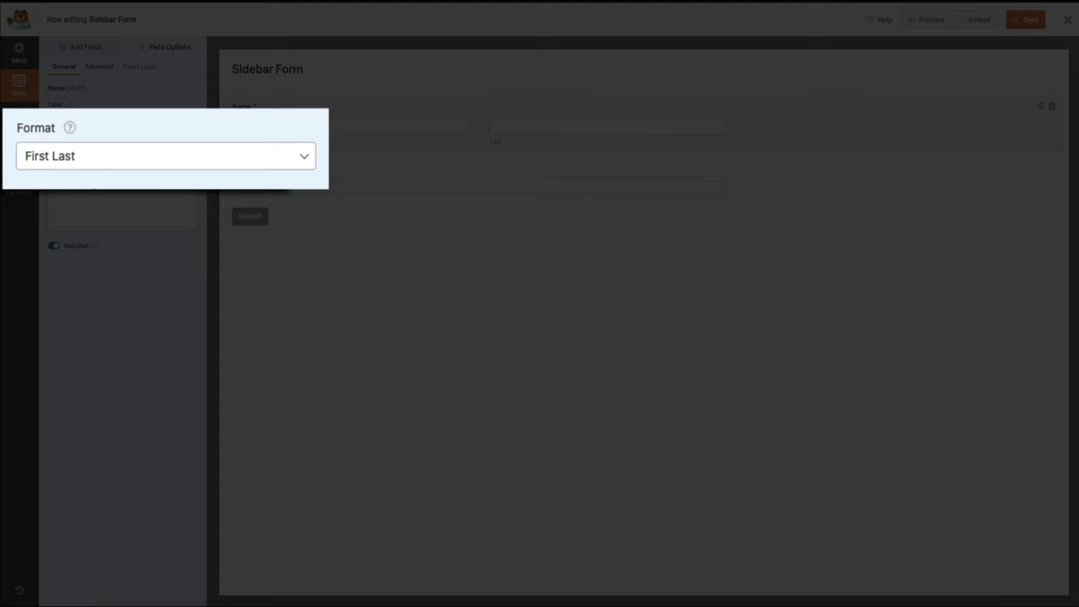
pyautogui.click(192, 153)
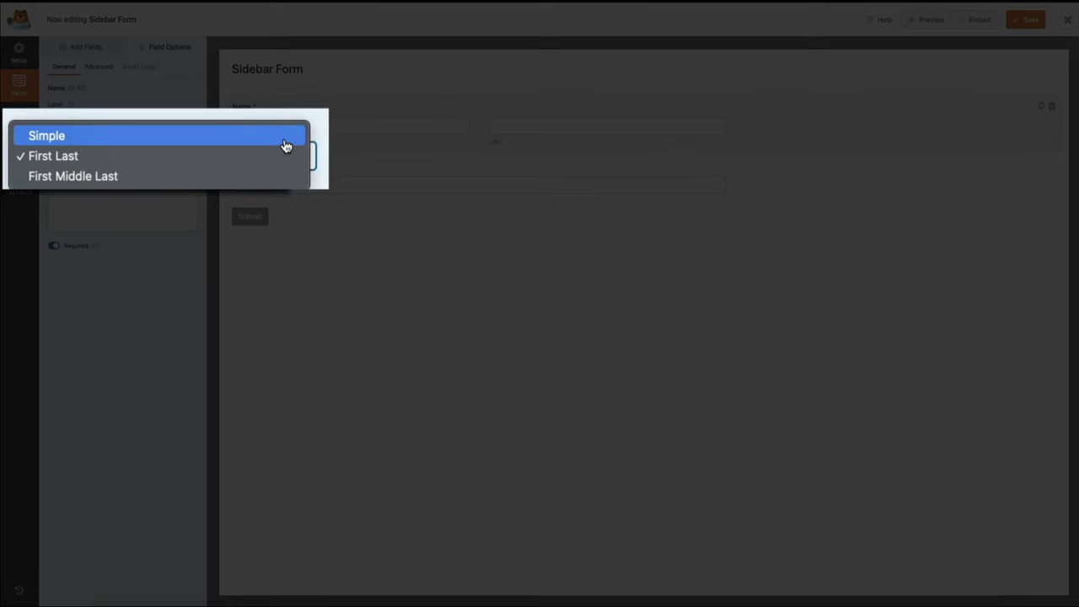
pyautogui.click(182, 147)
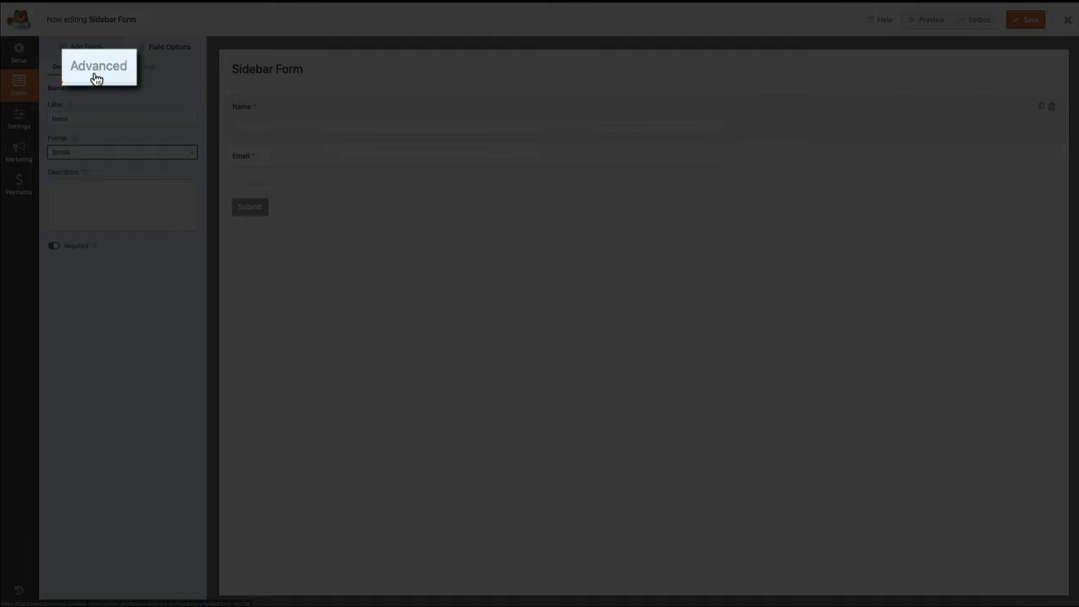
pyautogui.click(97, 79)
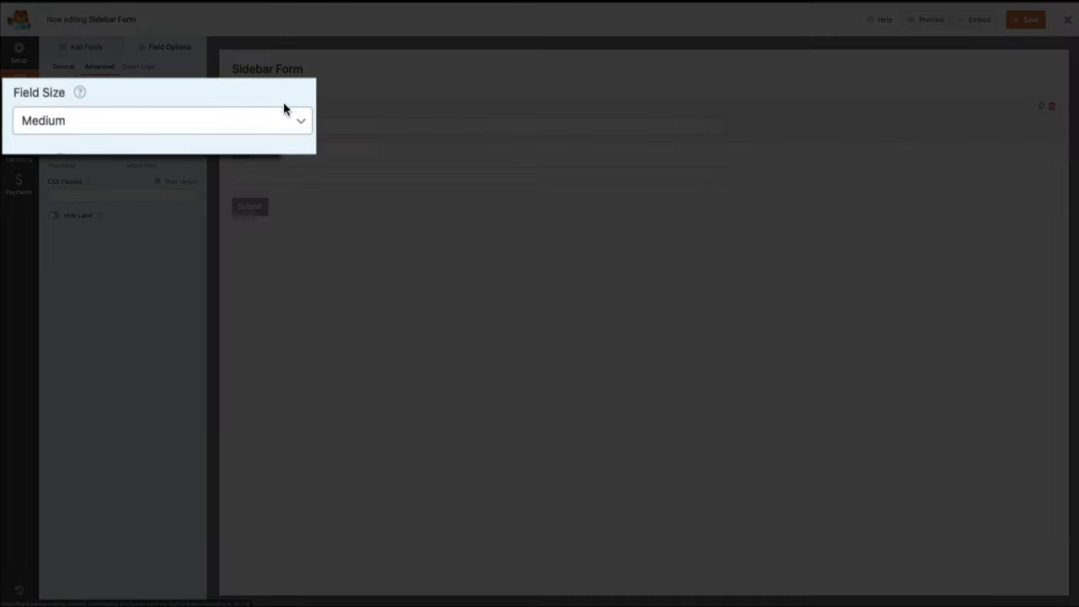
pyautogui.click(306, 125)
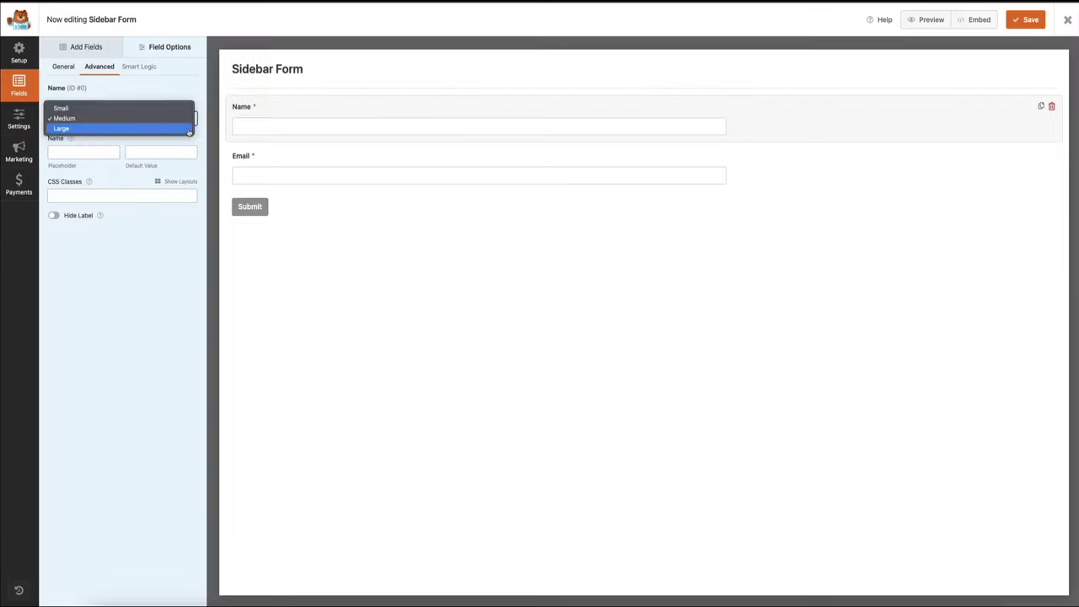
pyautogui.click(190, 128)
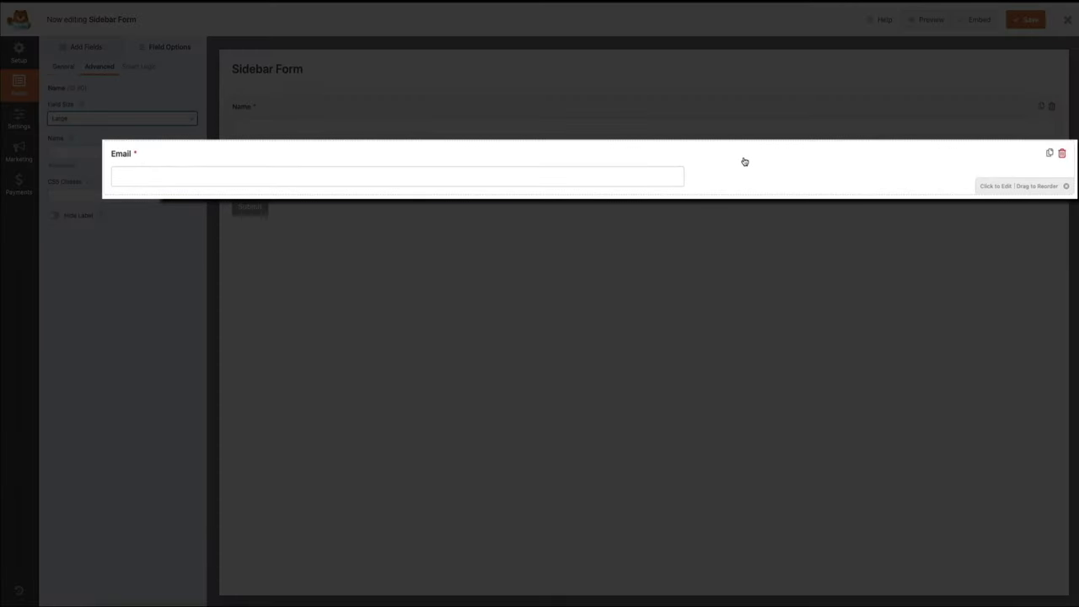
pyautogui.click(744, 161)
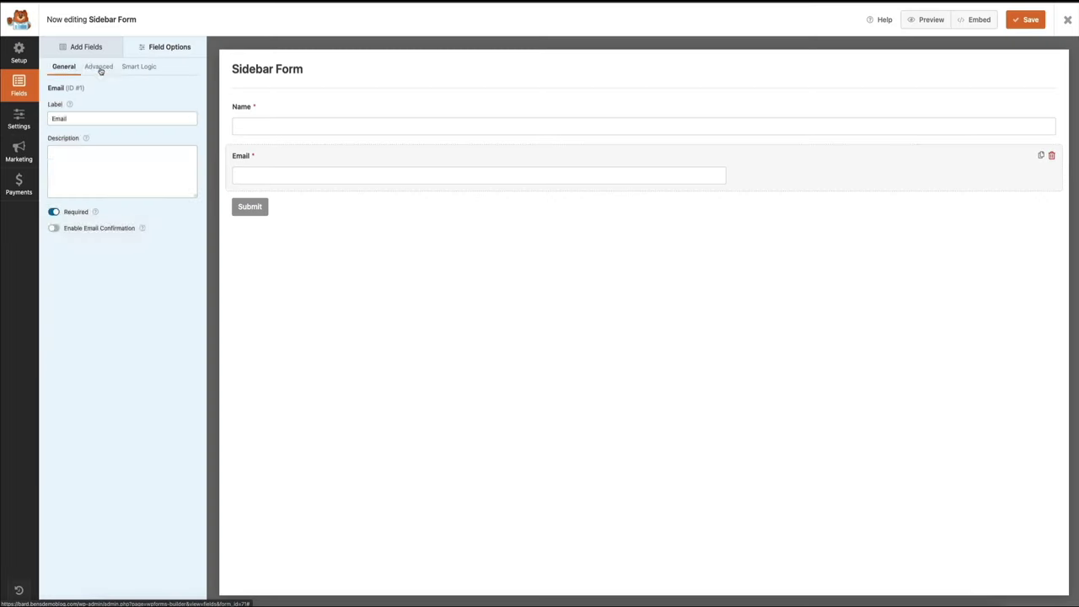
# - Change the Email field's size from Medium to Large in its Advanced settings
pyautogui.click(99, 67)
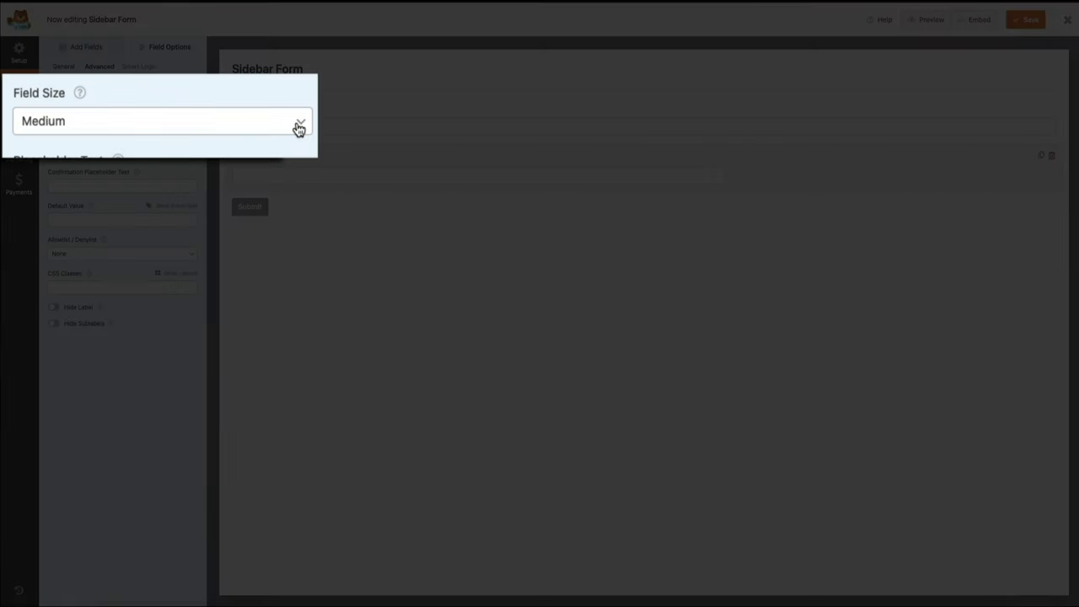
pyautogui.click(298, 127)
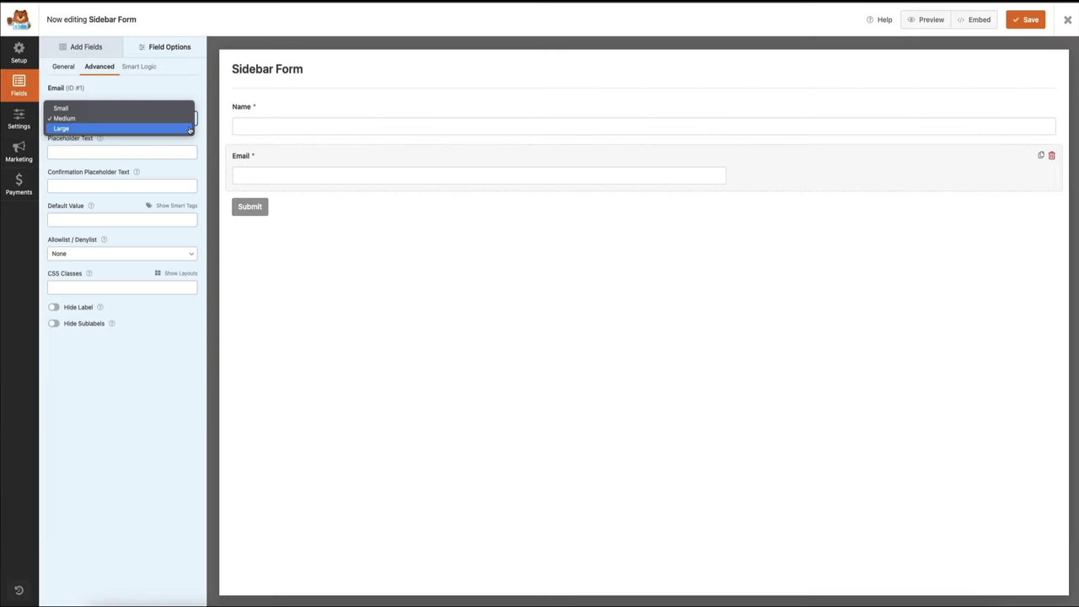
pyautogui.click(189, 128)
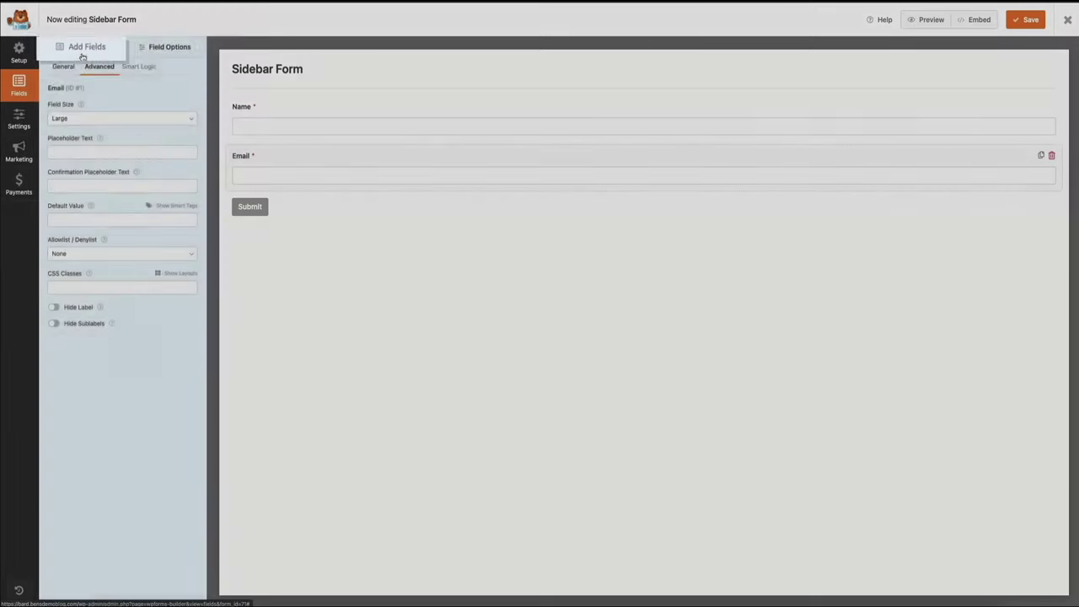
# - Drag a GDPR Agreement field from Add Fields onto the form below Email
pyautogui.click(83, 51)
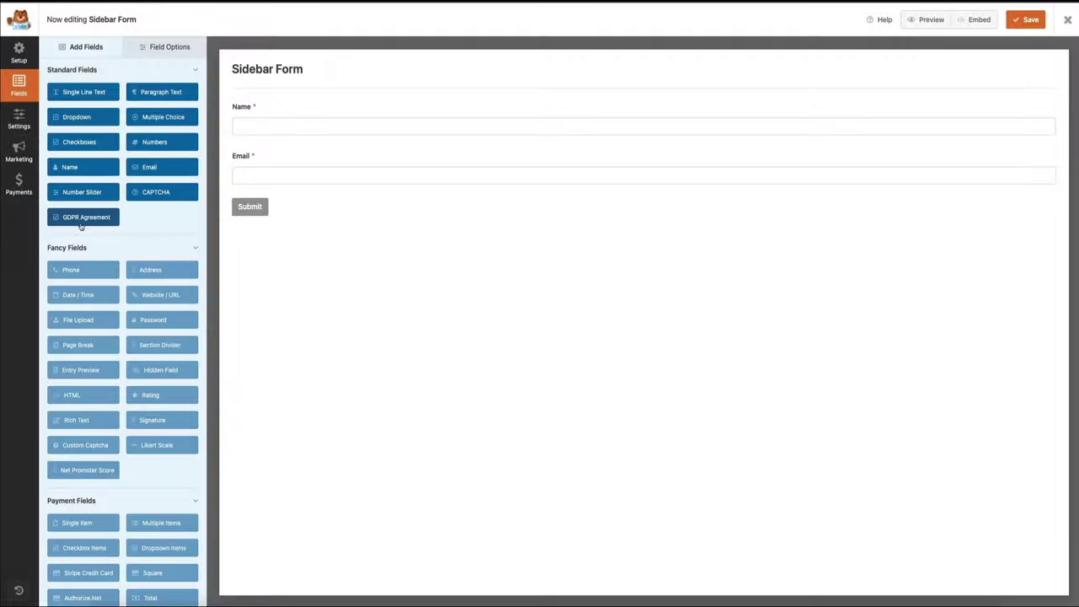
pyautogui.moveTo(77, 220); pyautogui.dragTo(273, 213)
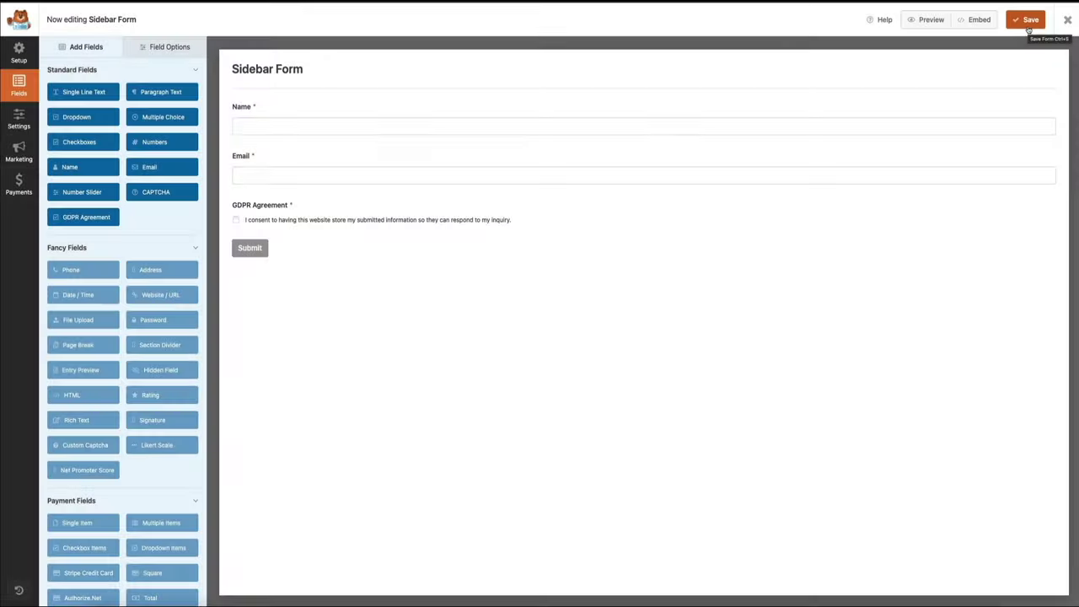
# - Save the Sidebar Form in the form builder
pyautogui.click(1027, 25)
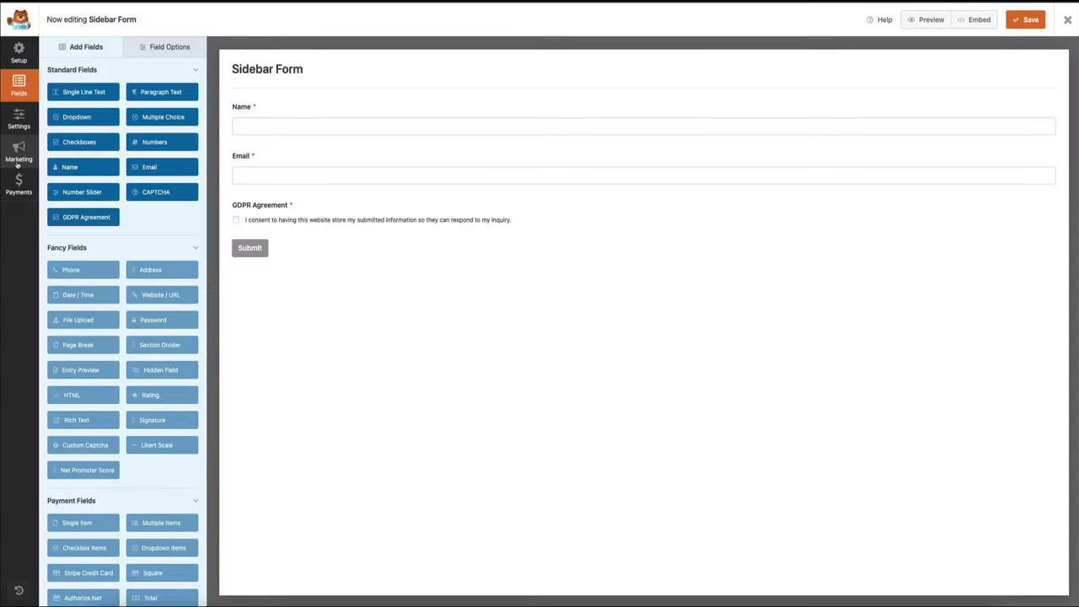
# - In the form's Marketing settings, choose Constant Contact and add a new connection
pyautogui.click(18, 162)
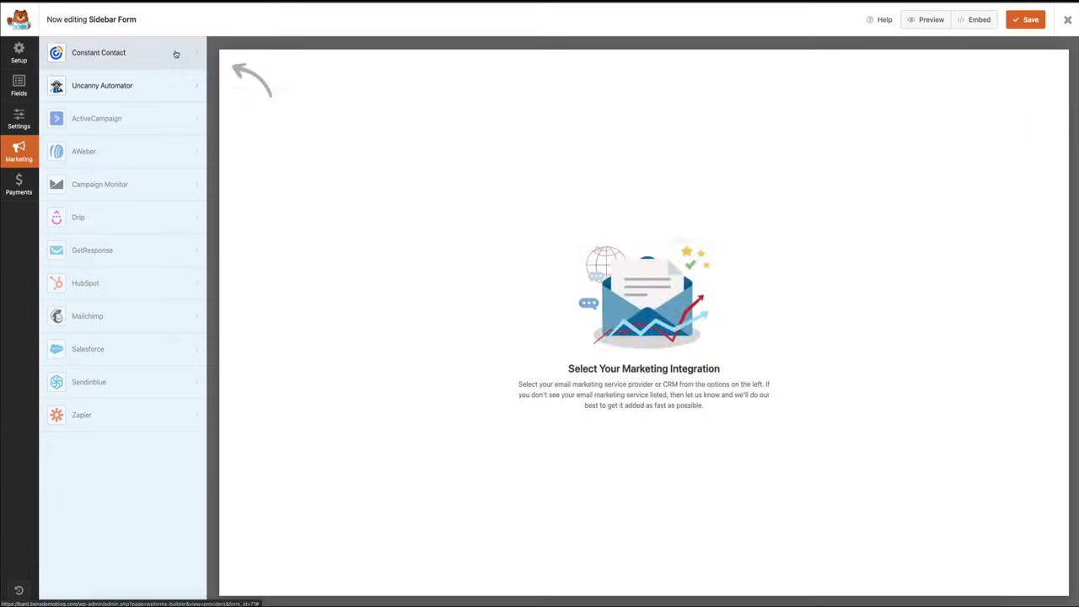
pyautogui.click(176, 54)
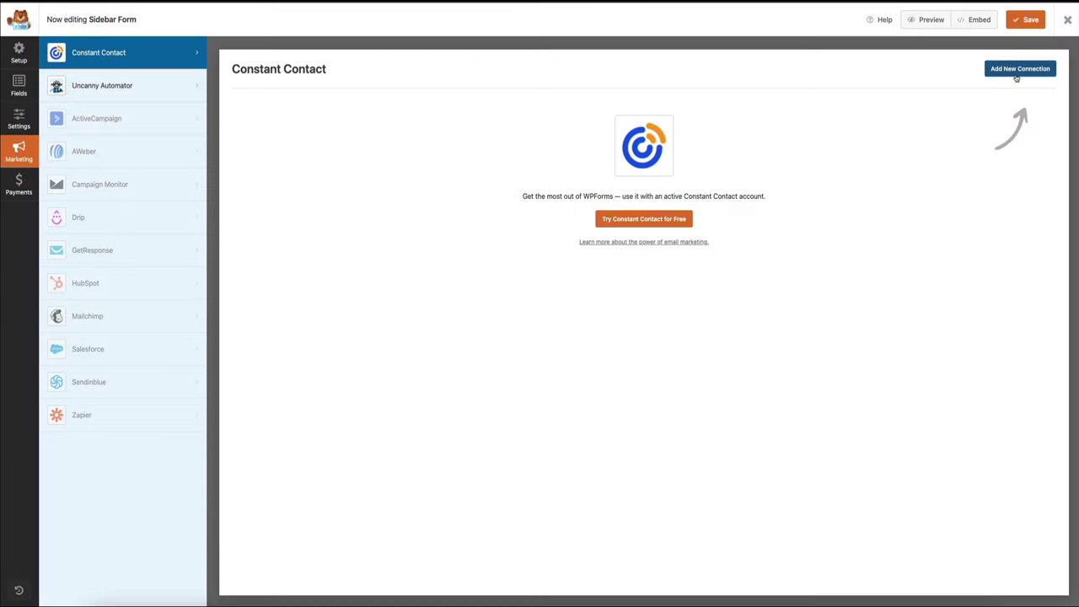
pyautogui.click(1016, 76)
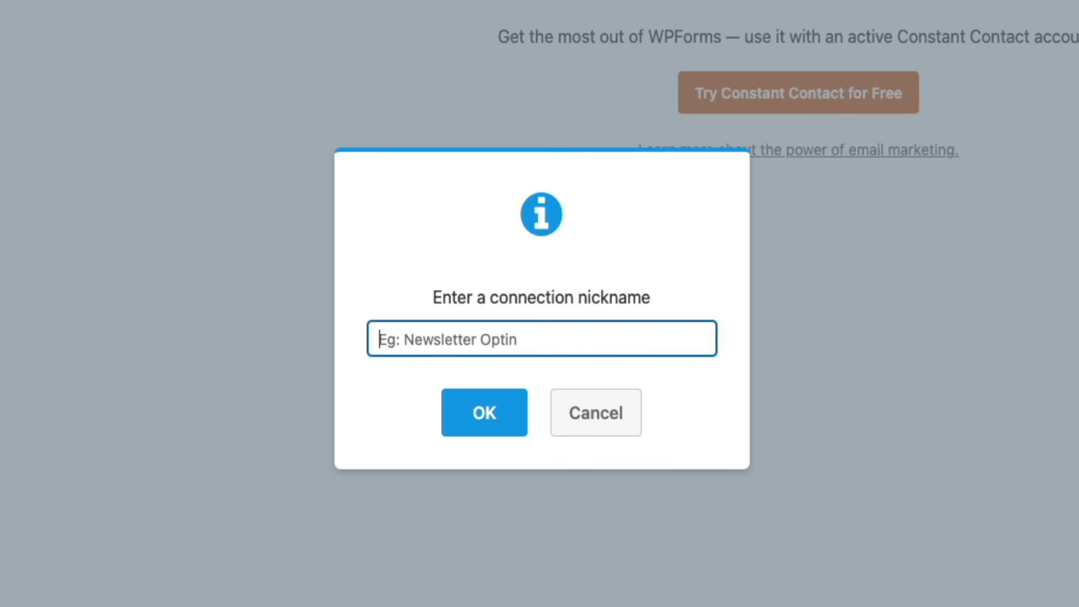
# - Name the new Constant Contact connection 'Lifestyle Blog Newsletter'
pyautogui.write('Life')
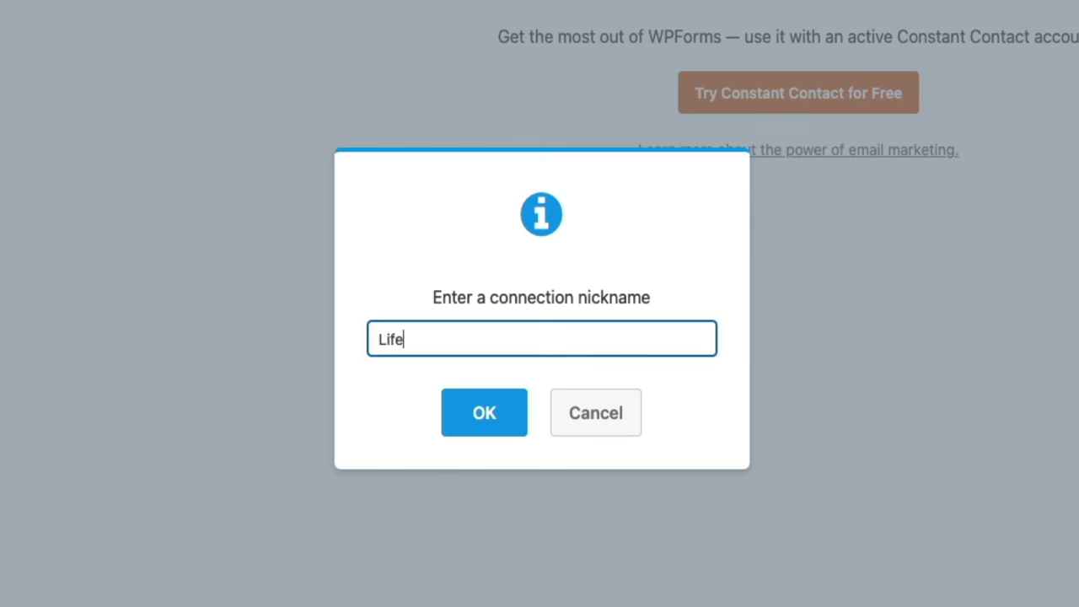
pyautogui.write('style Blog ')
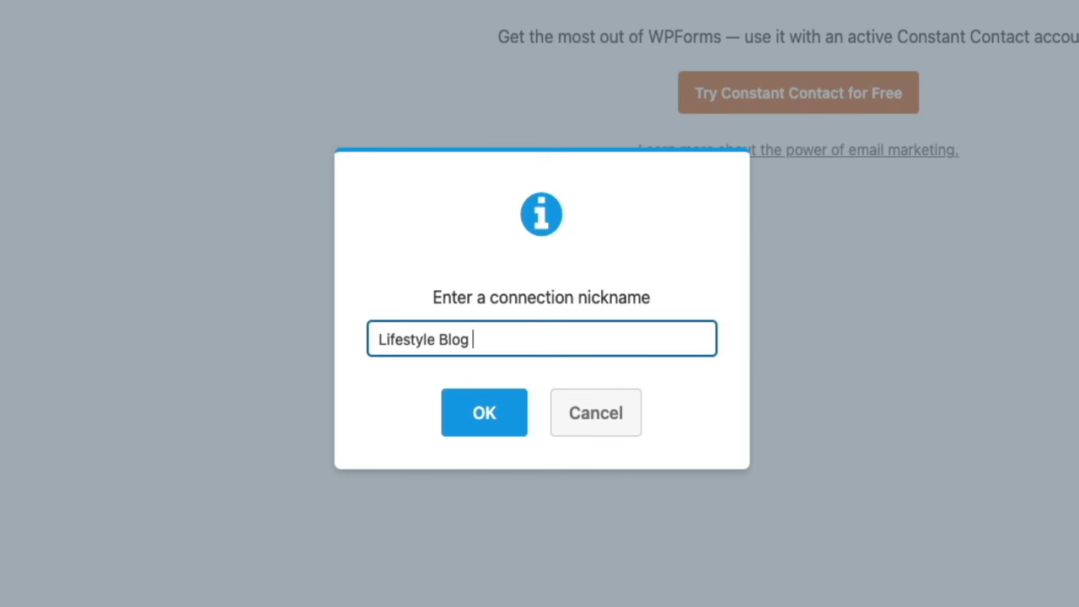
pyautogui.write('Newsletter')
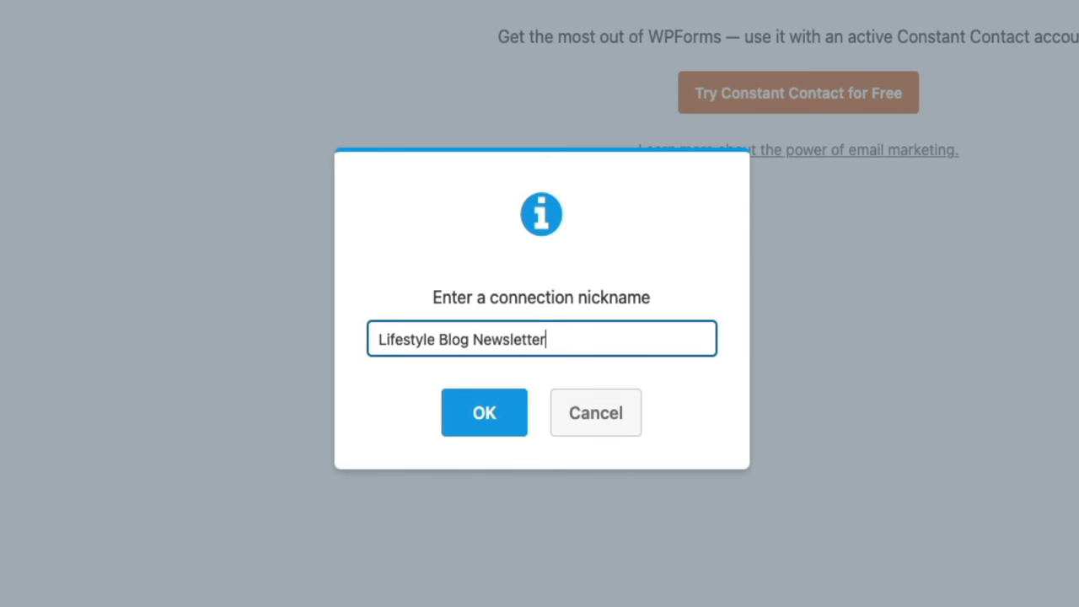
pyautogui.click(485, 415)
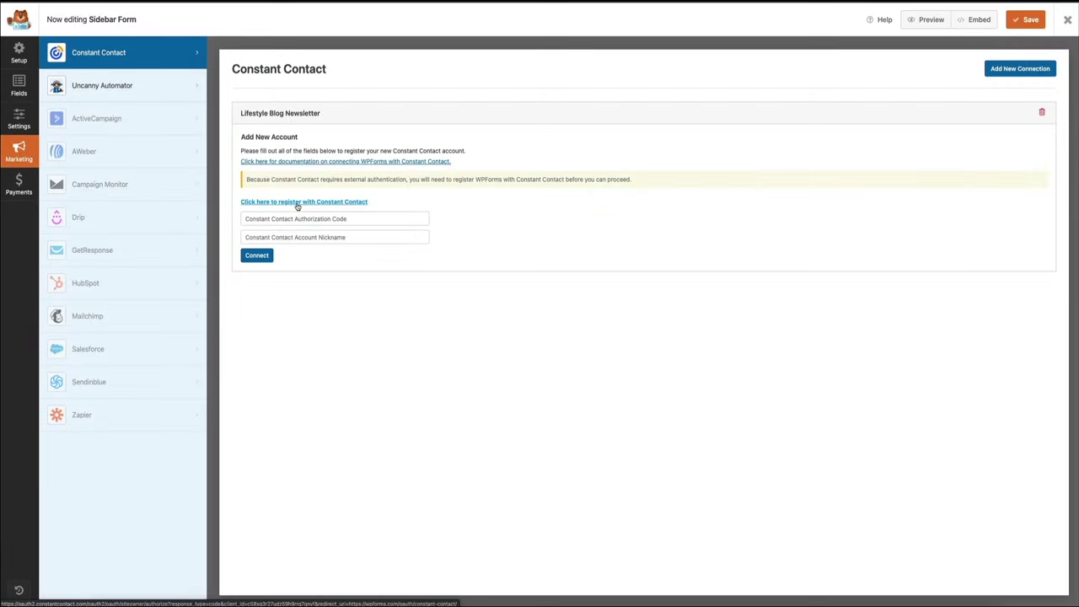
# - Register WPForms with Constant Contact, allow access, and select the authorization code
pyautogui.click(297, 203)
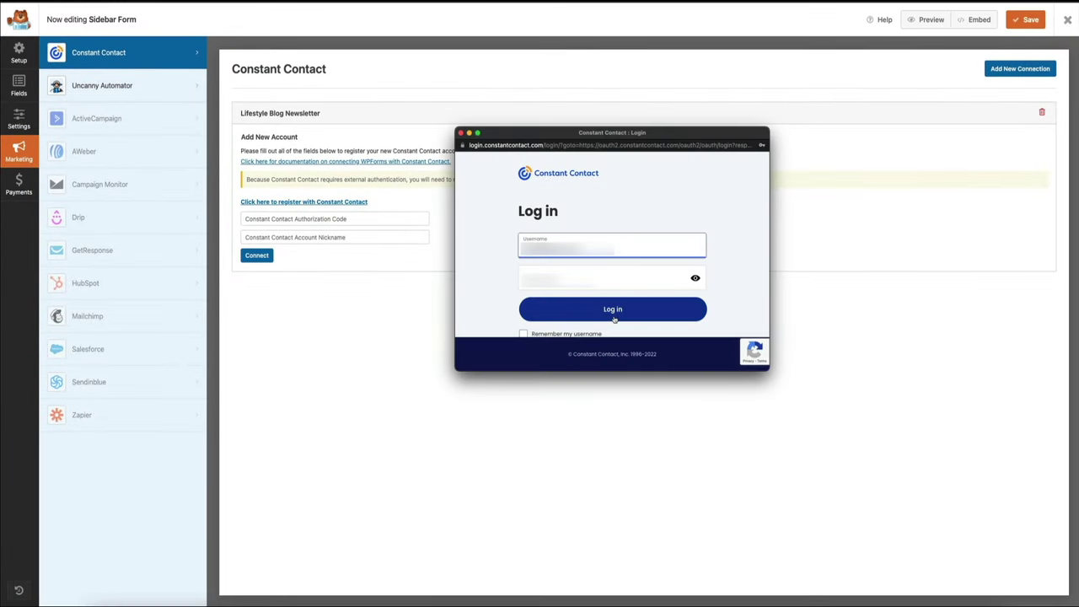
pyautogui.click(613, 312)
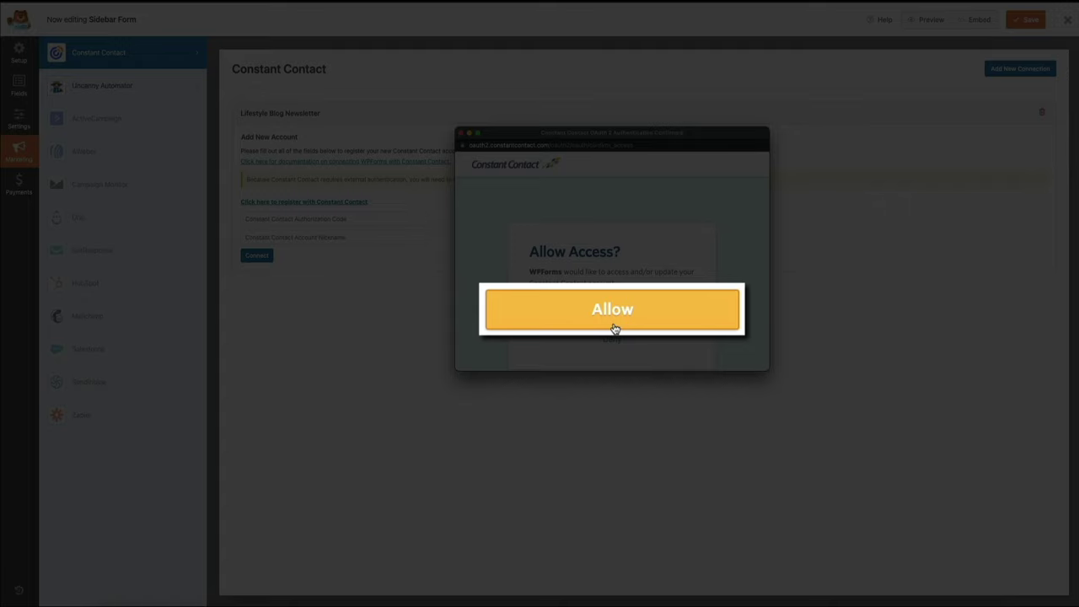
pyautogui.click(614, 322)
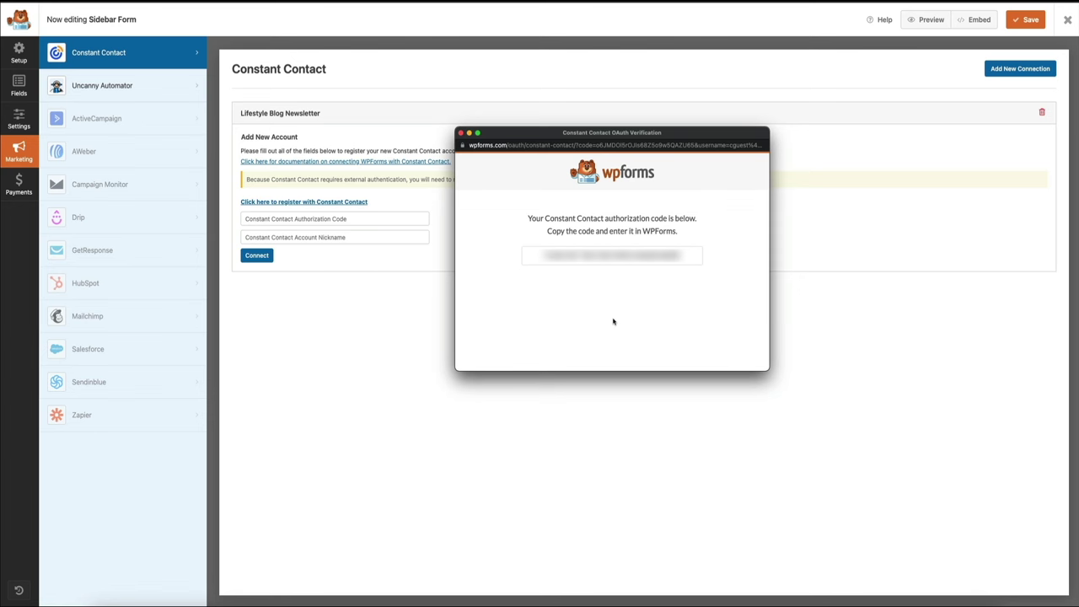
pyautogui.tripleClick(606, 254)
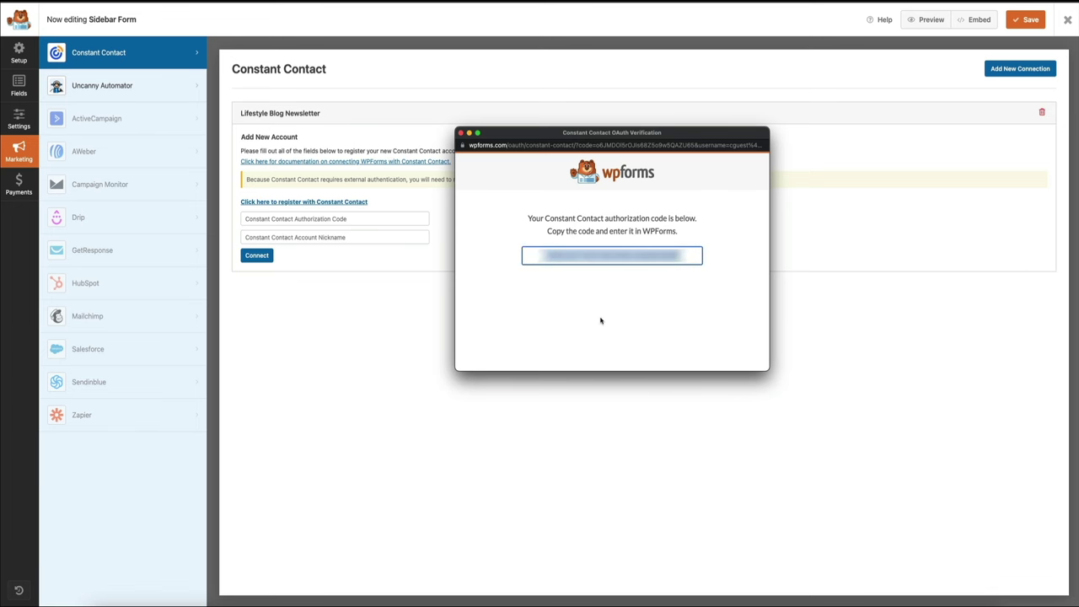
# - Paste the authorization code, enter account nickname 'Lifestyle Blog Newsletter', and connect
pyautogui.click(460, 133)
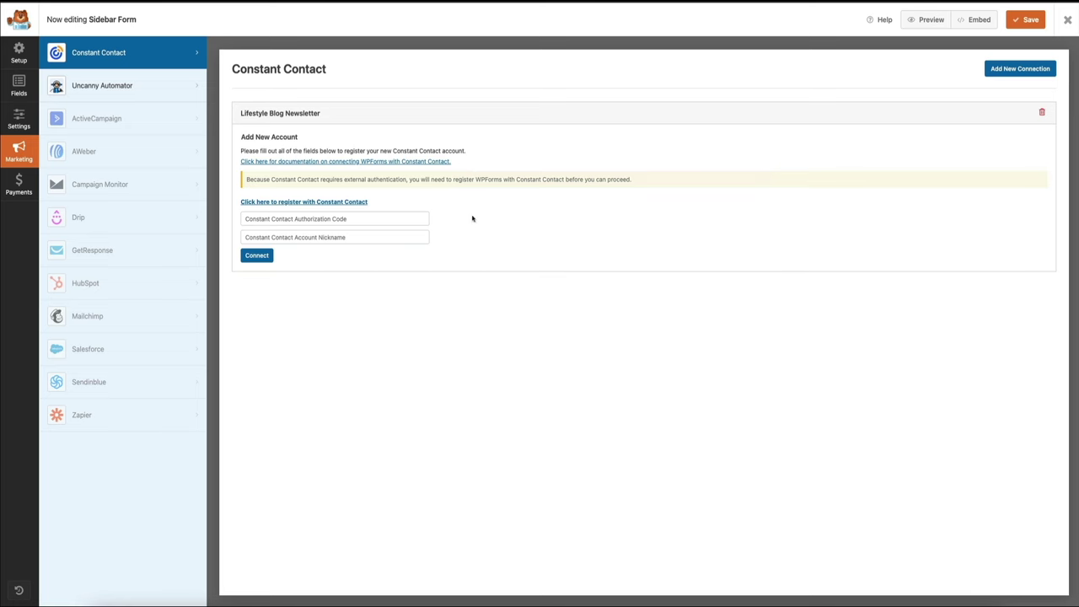
pyautogui.press('super+v')
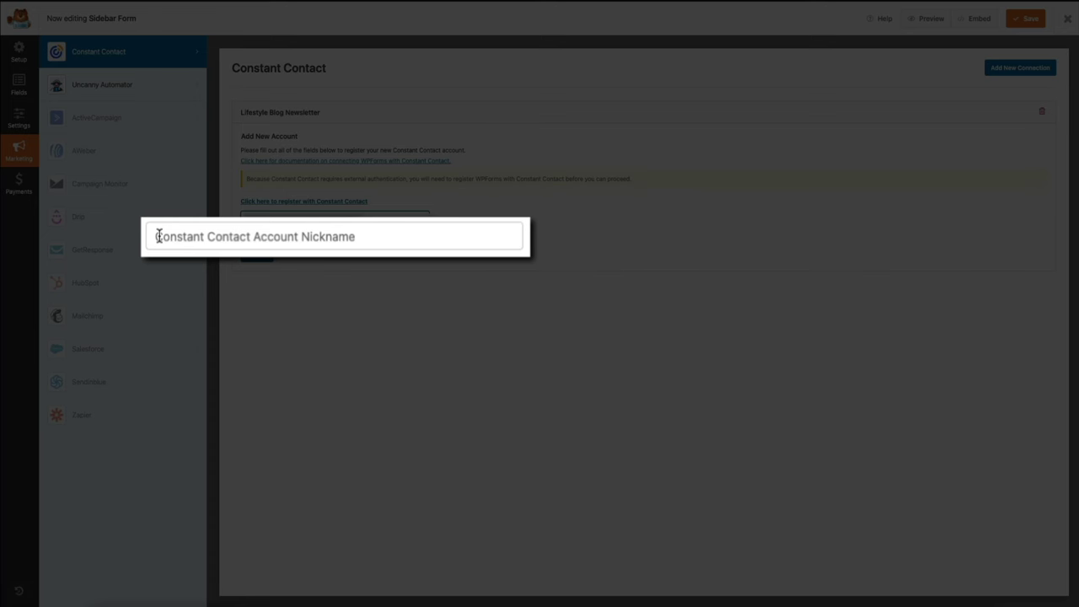
pyautogui.click(158, 236)
pyautogui.write('Lifestyl')
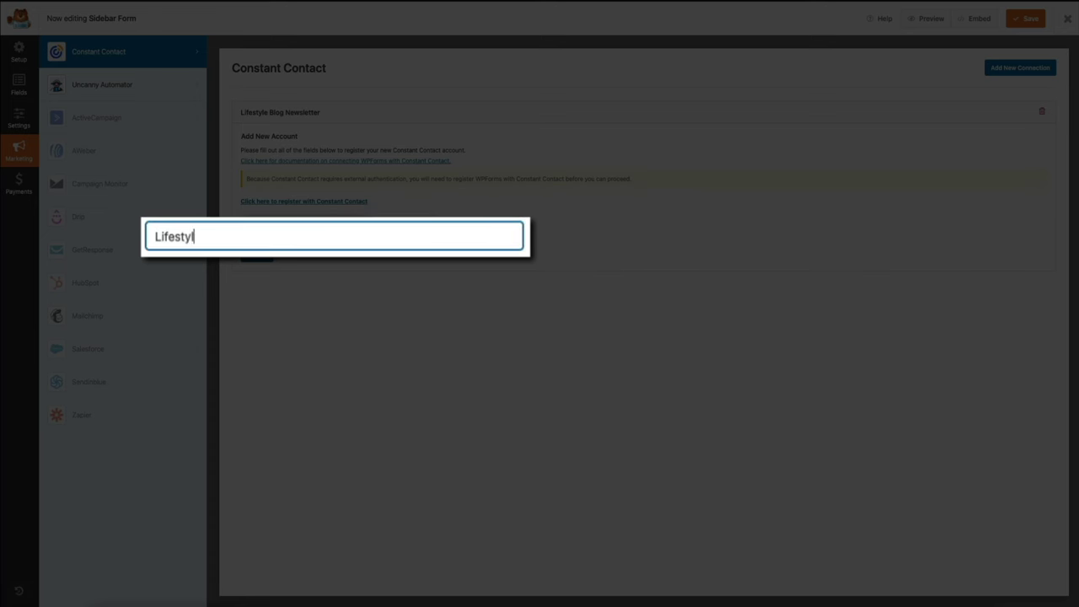
pyautogui.write('e Blog Newsletter')
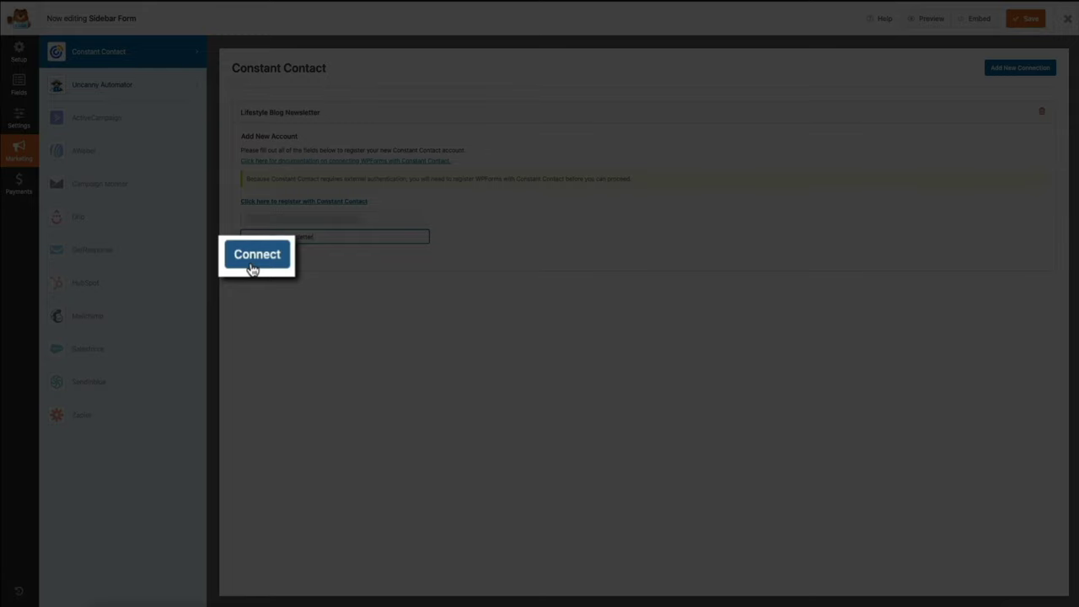
pyautogui.click(252, 268)
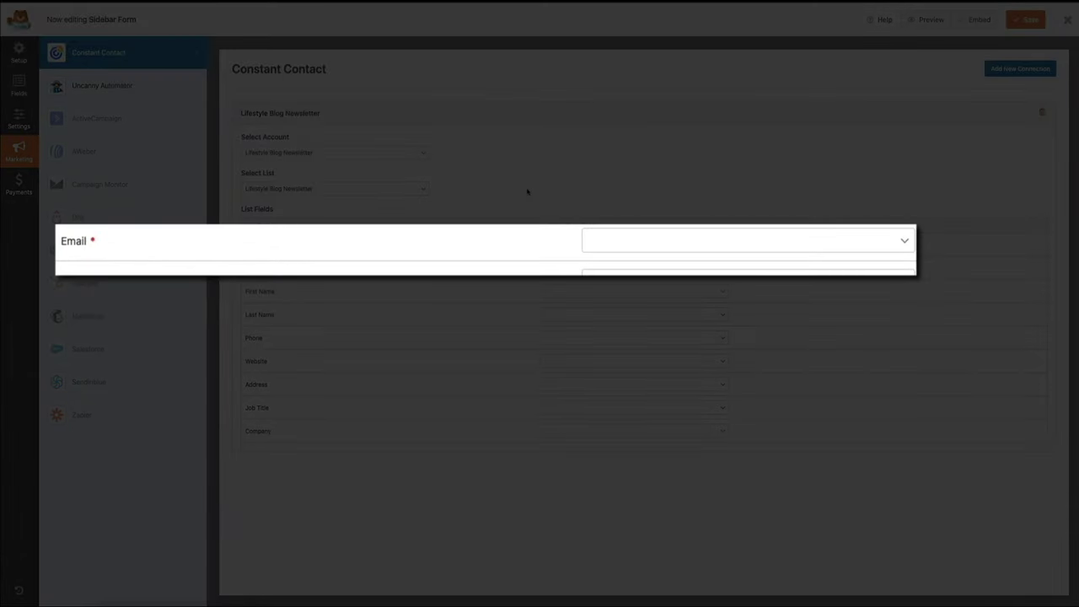
# - Map the list's Email to the Email field and Full Name to Name (Full), save, and close the builder
pyautogui.click(904, 241)
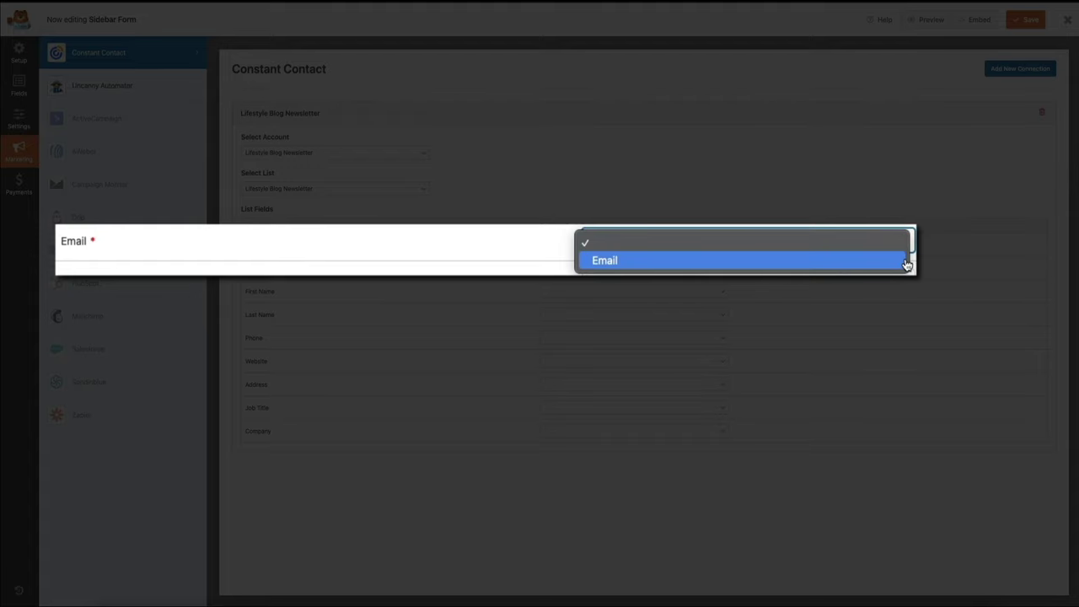
pyautogui.click(906, 263)
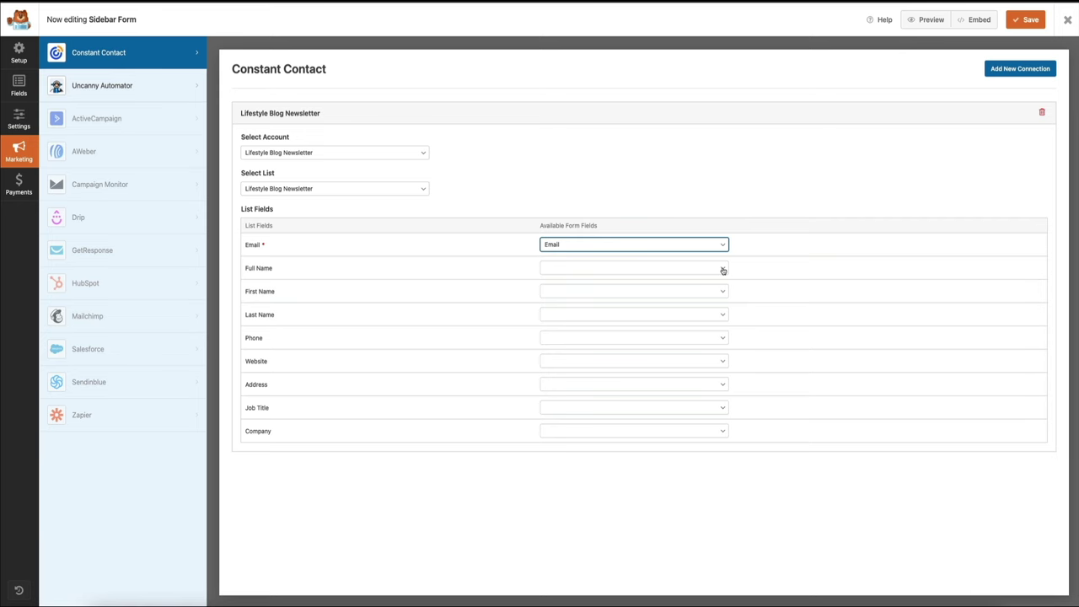
pyautogui.click(723, 270)
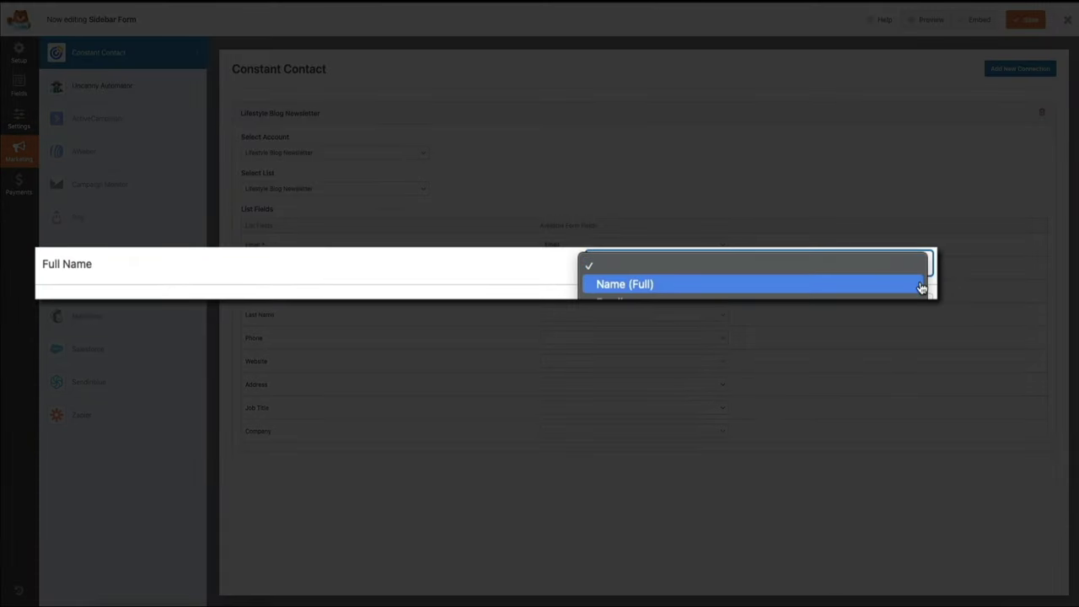
pyautogui.click(922, 287)
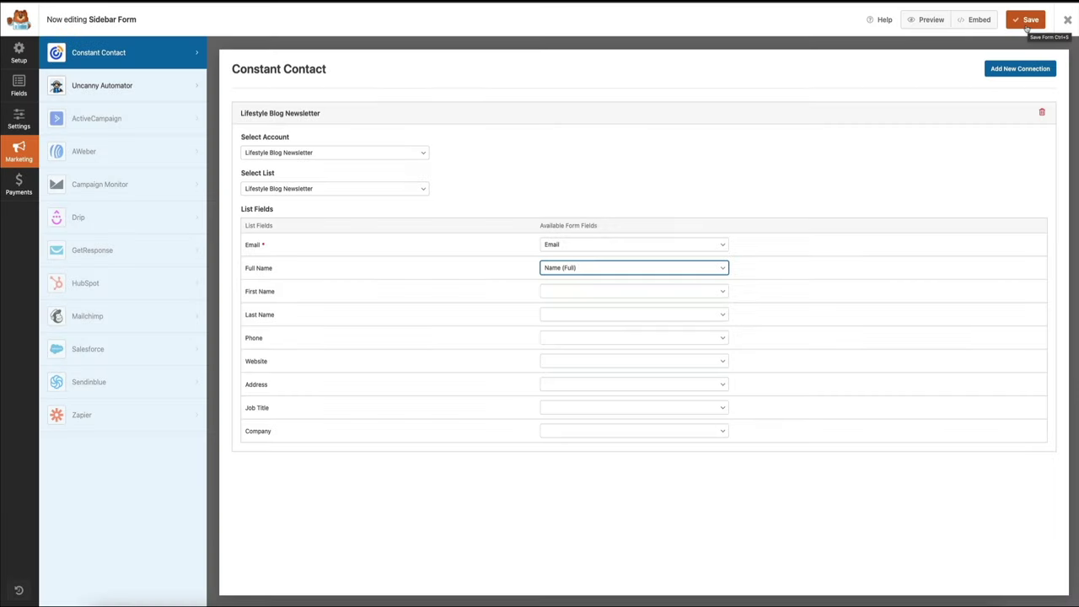
pyautogui.click(1028, 25)
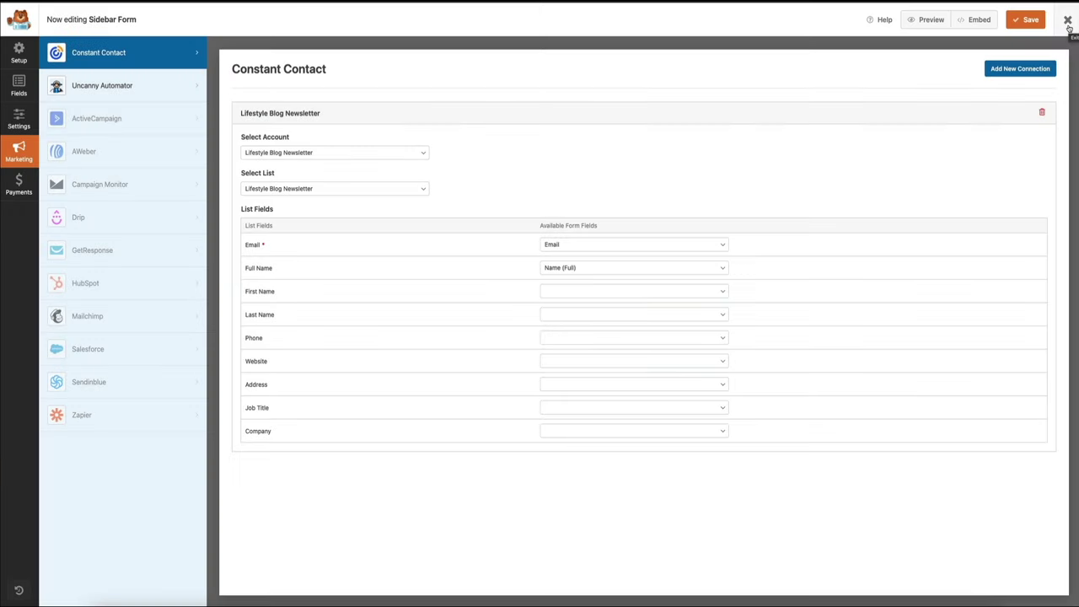
pyautogui.click(1067, 22)
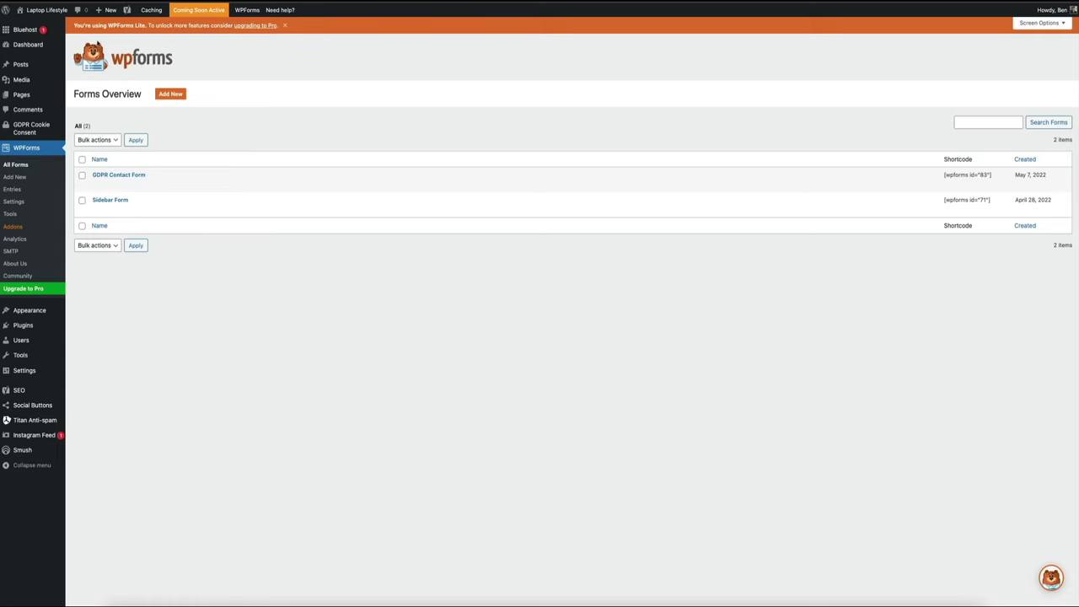
# - From the live site, open the Customizer's Widgets panel and select the Right Sidebar area
pyautogui.moveTo(47, 10)
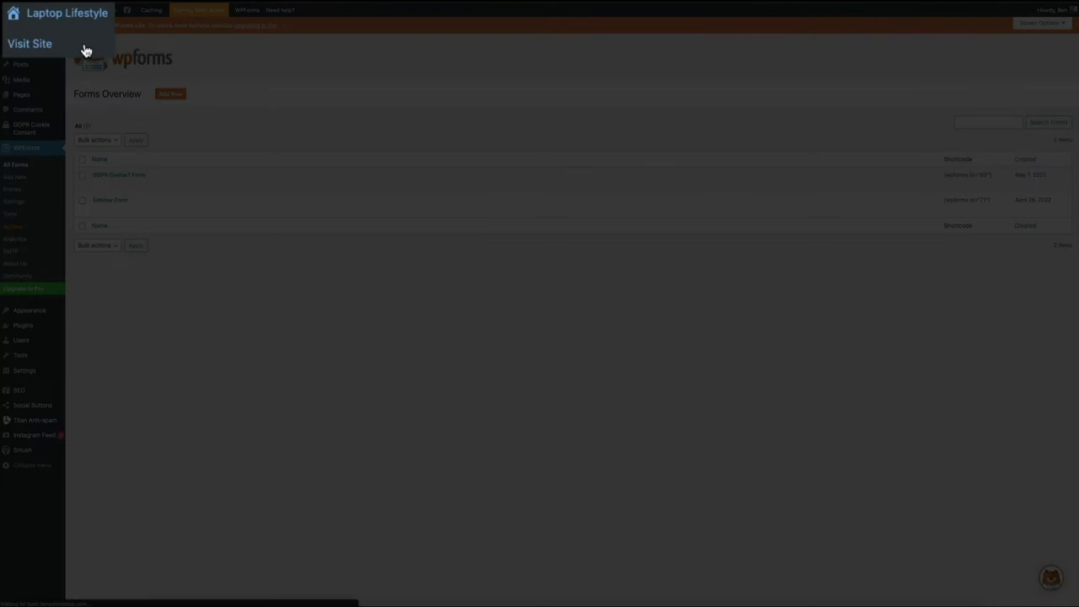
pyautogui.click(56, 30)
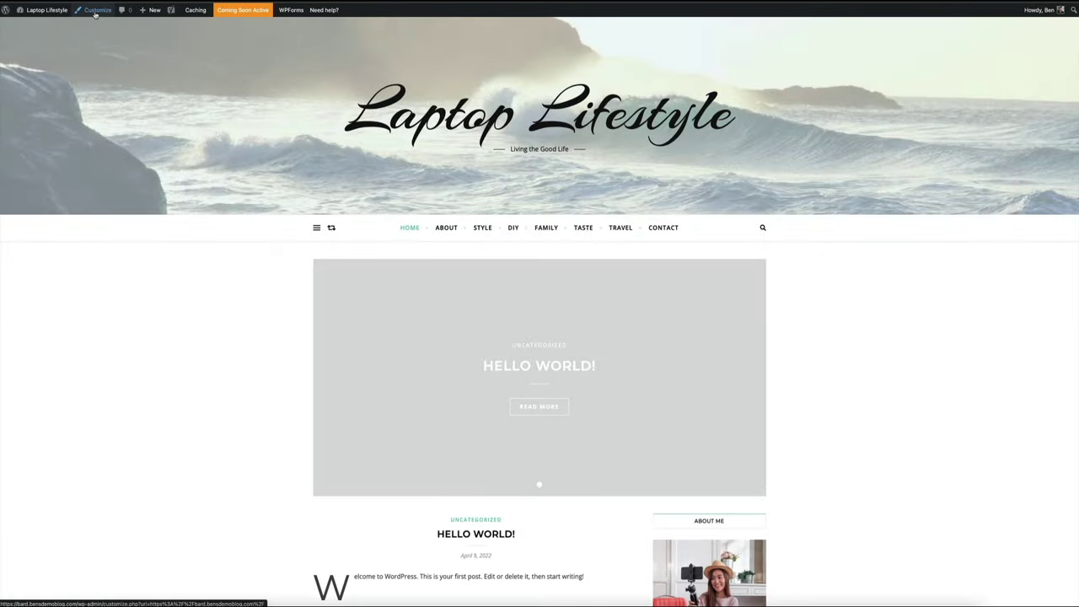
pyautogui.click(98, 12)
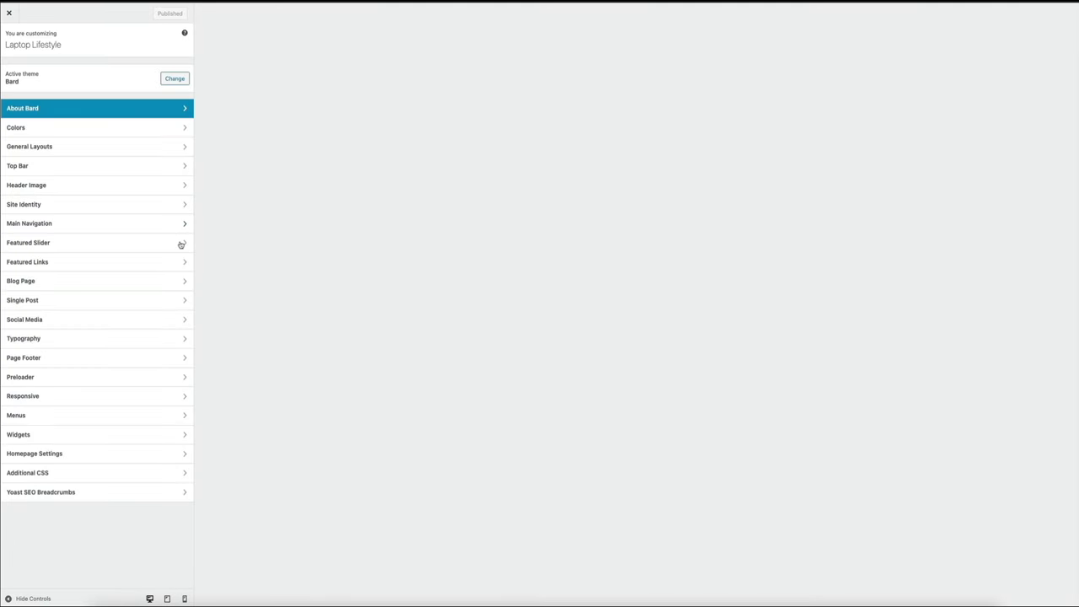
pyautogui.scroll(-5, 263, 301)
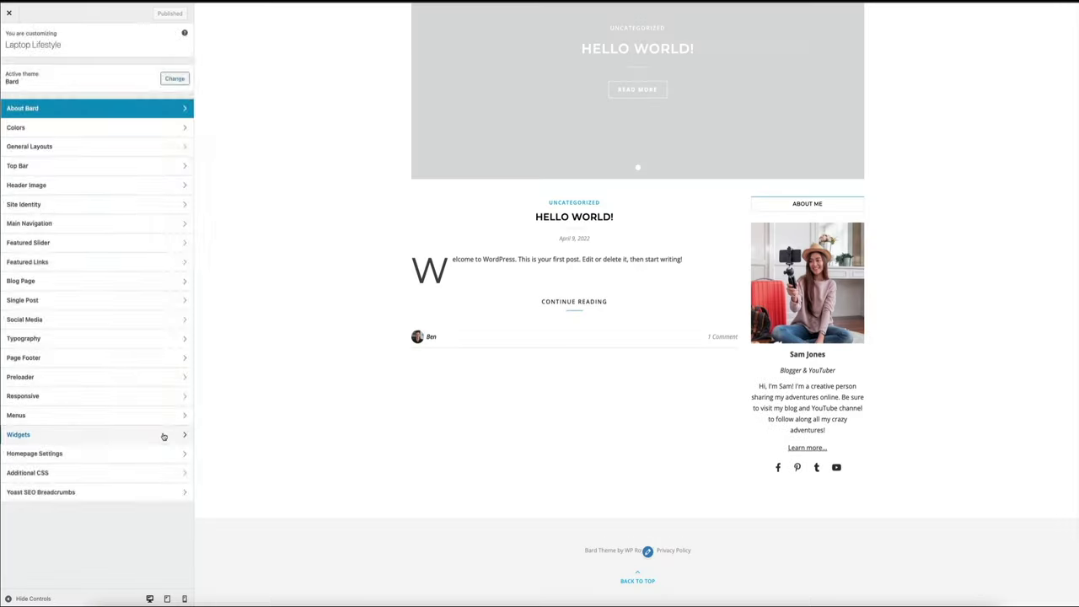
pyautogui.click(163, 436)
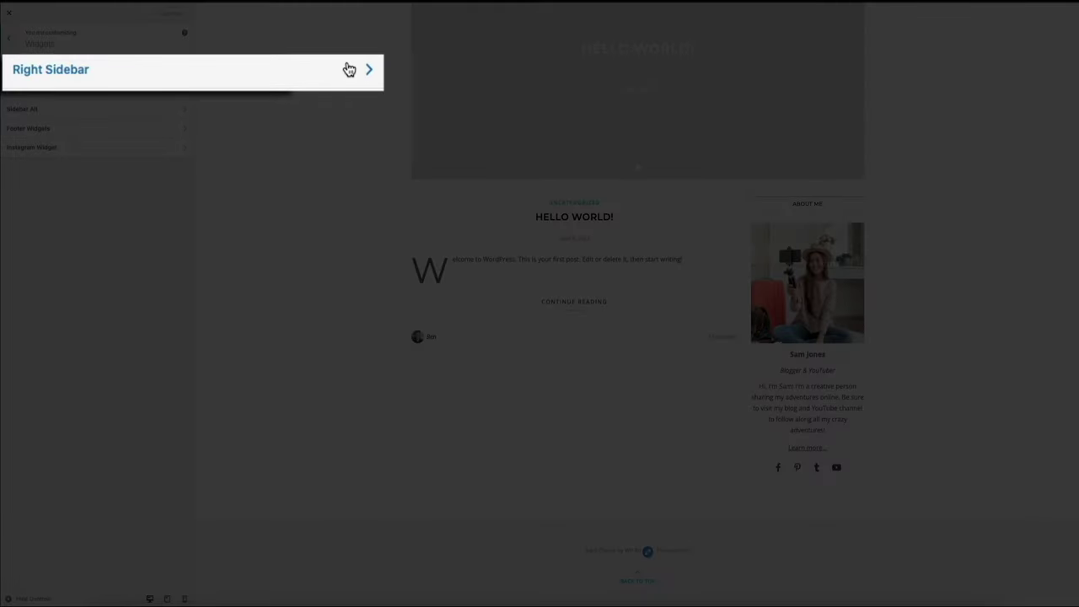
pyautogui.click(175, 70)
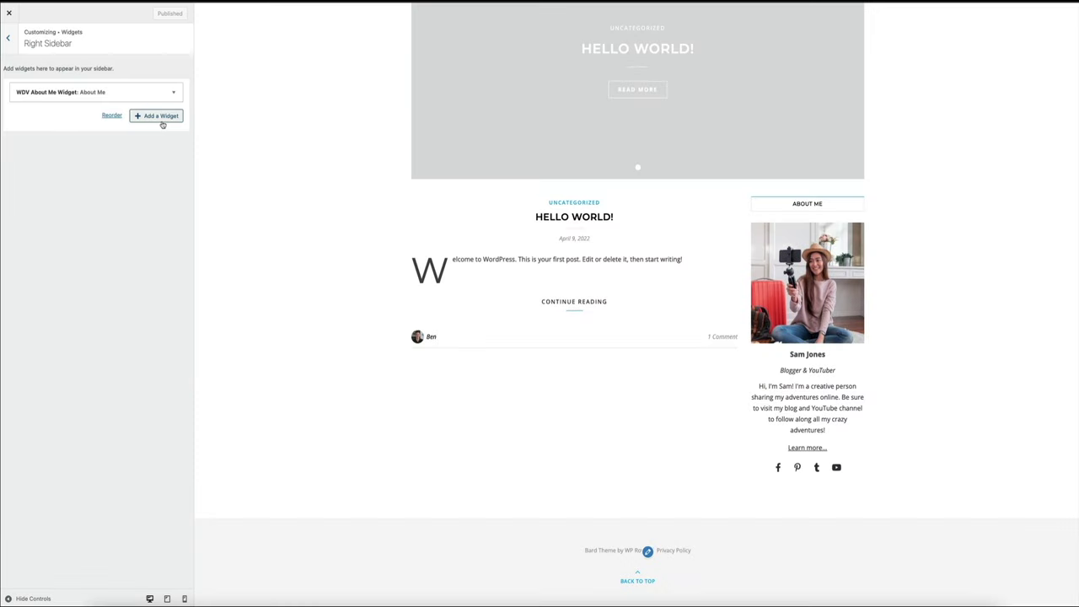
# - Add a WPForms widget to the Right Sidebar titled 'Newsletter'
pyautogui.click(160, 123)
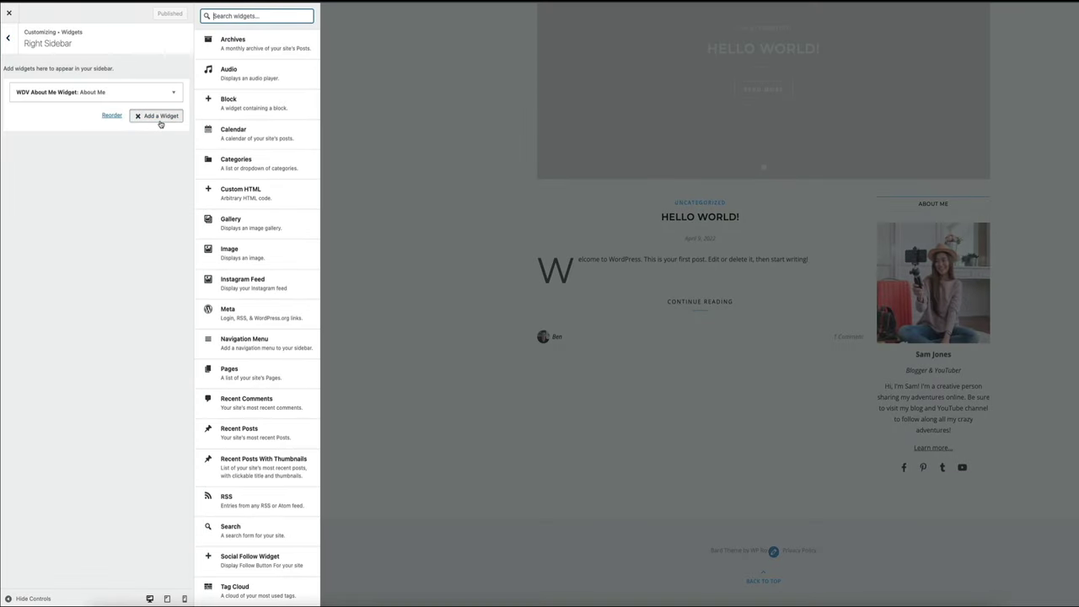
pyautogui.scroll(-3, 271, 312)
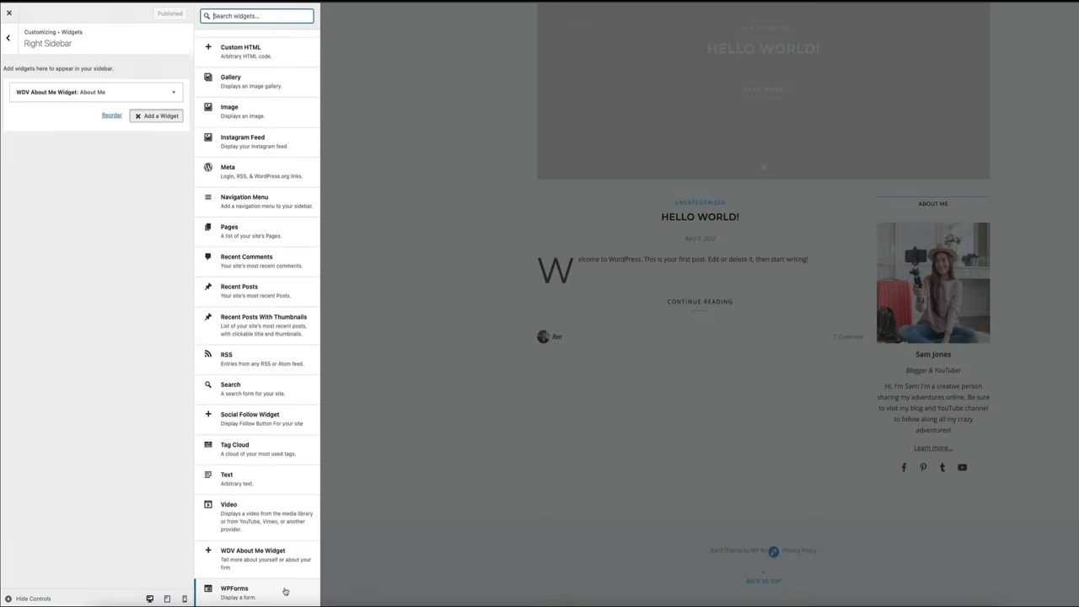
pyautogui.click(285, 592)
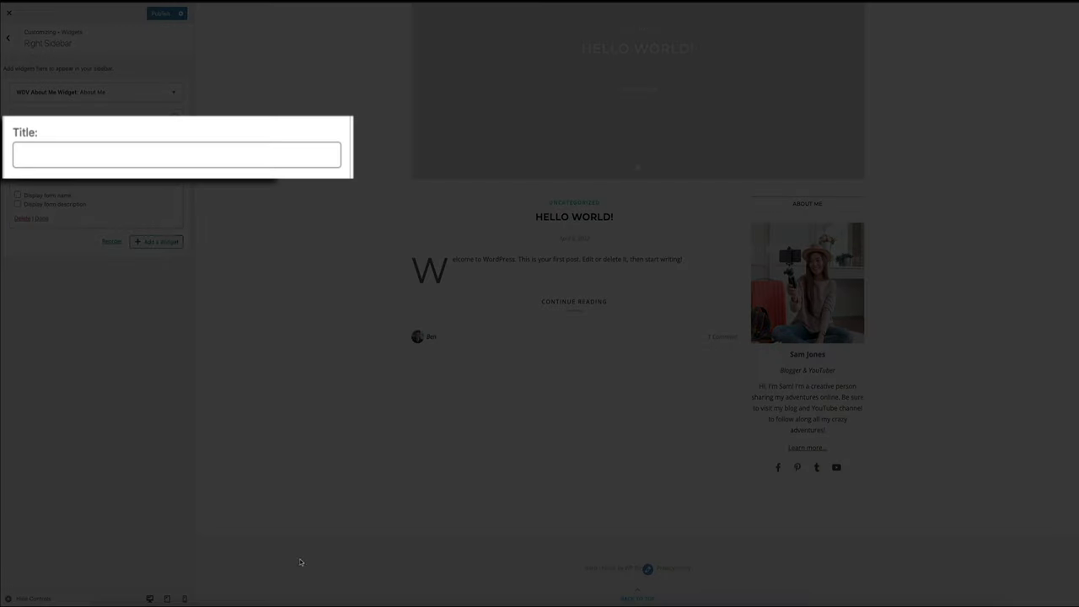
pyautogui.click(67, 151)
pyautogui.write('Newsl')
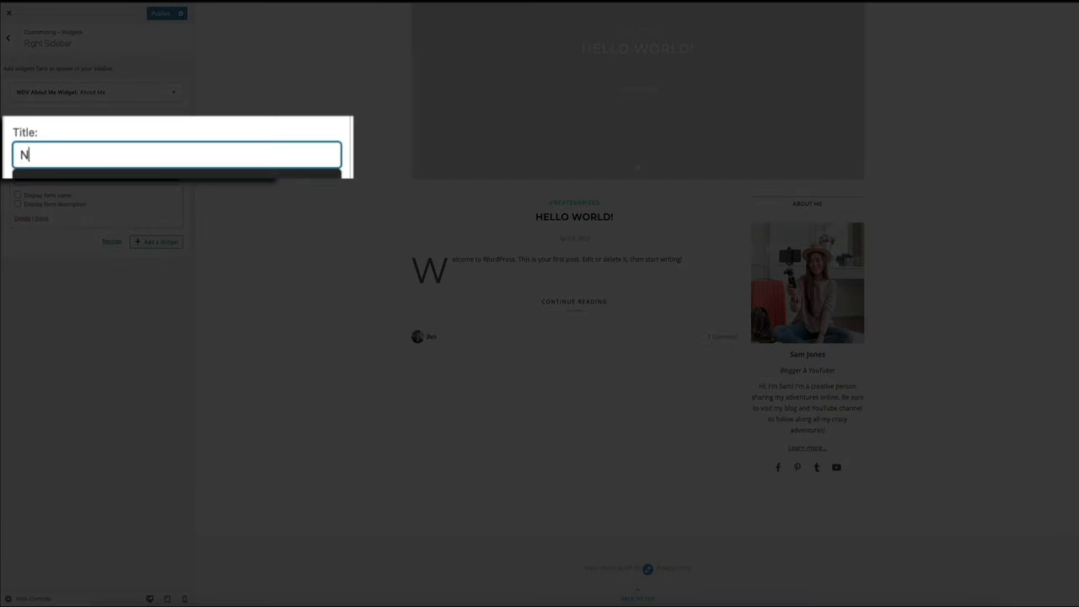
pyautogui.write('etter')
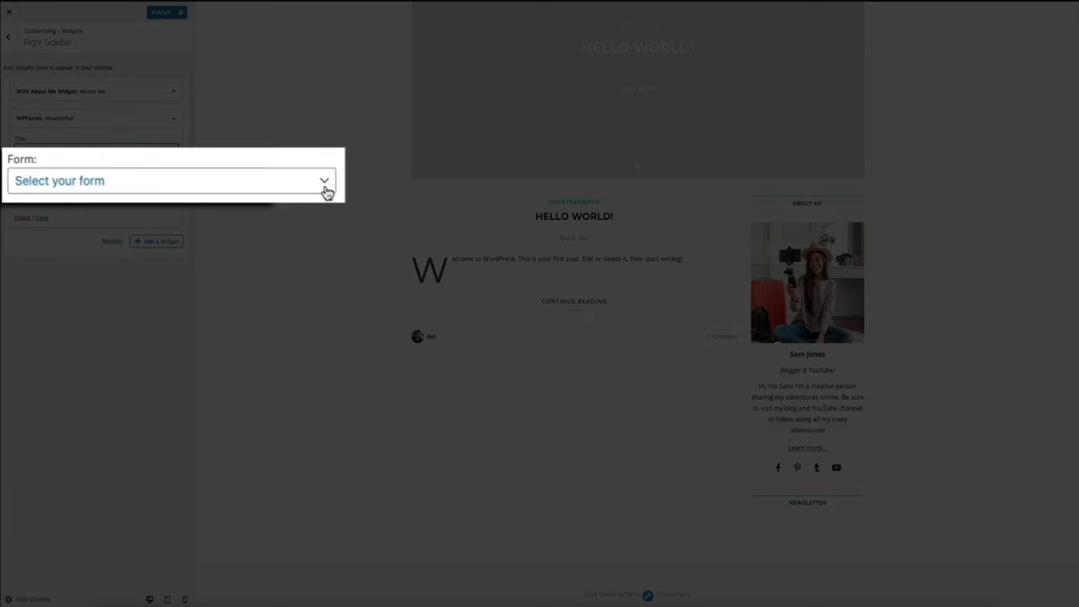
# - Select Sidebar Form as the widget's form and publish the changes
pyautogui.click(326, 189)
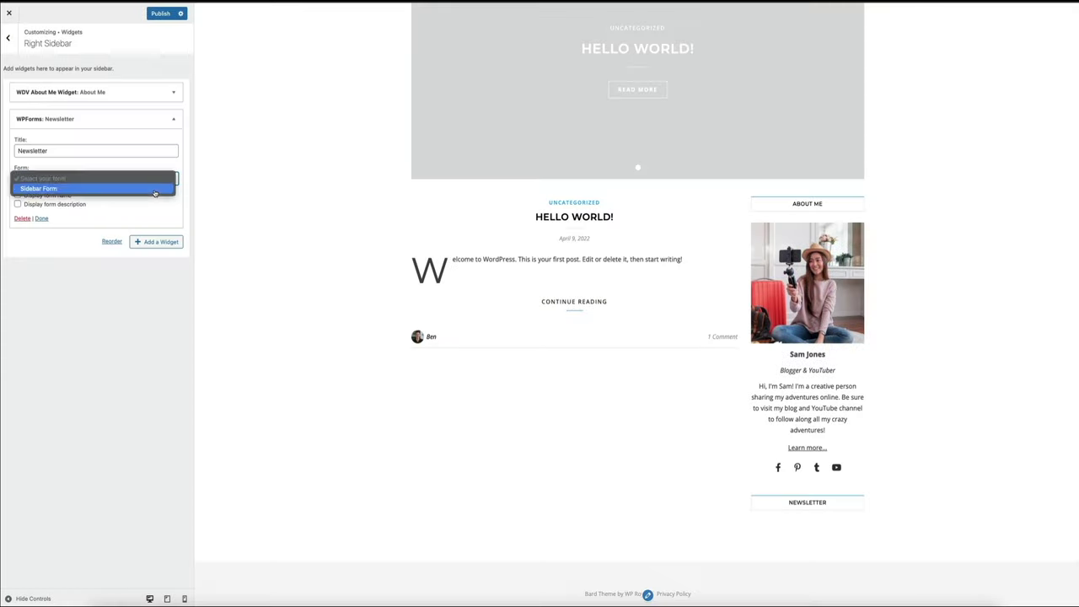
pyautogui.click(161, 191)
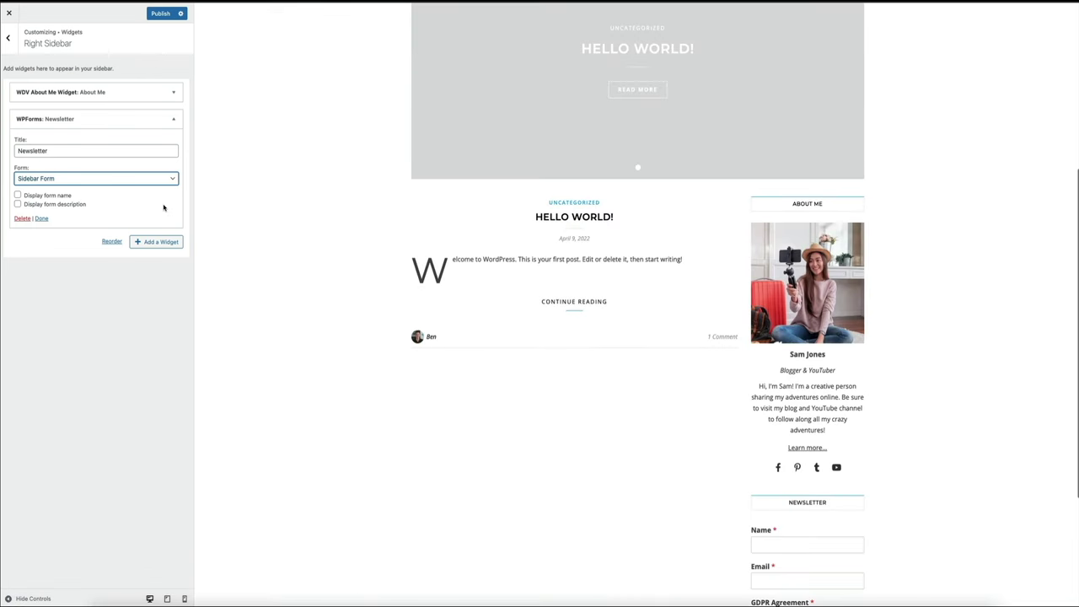
pyautogui.scroll(-2, 307, 346)
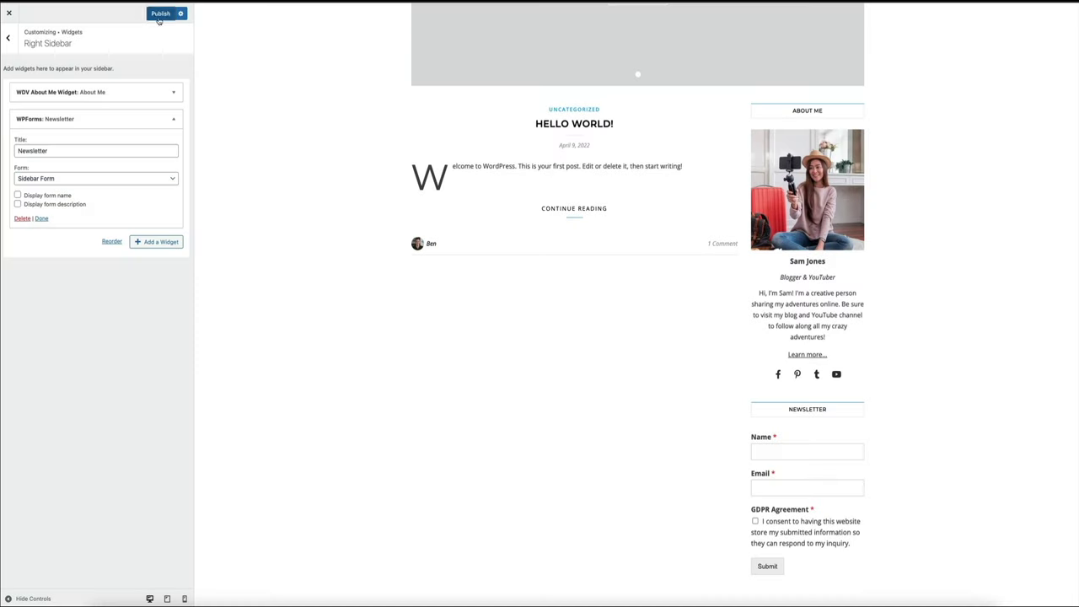
pyautogui.click(158, 17)
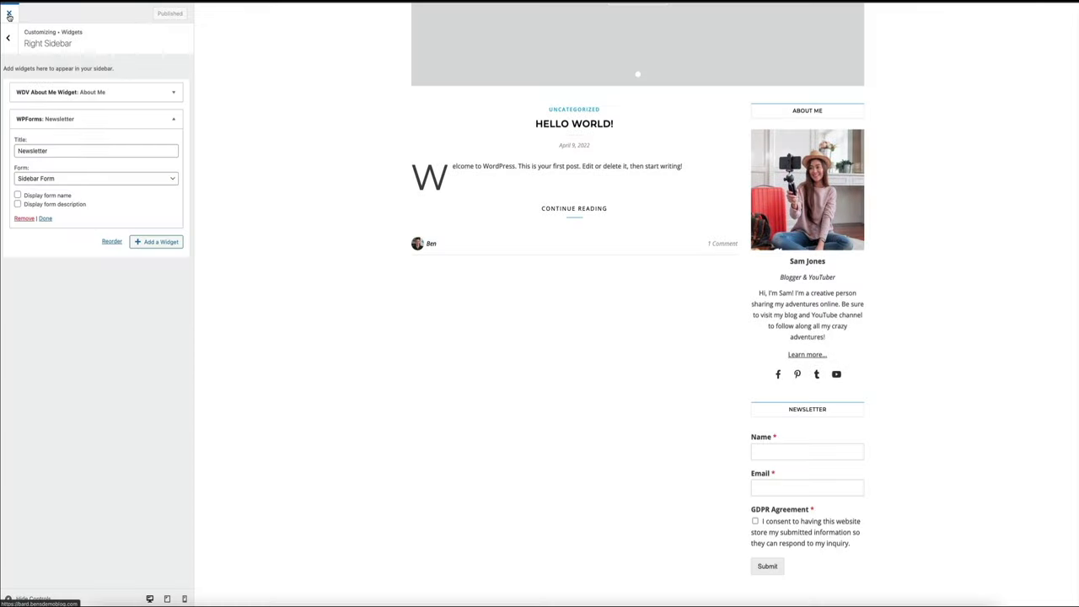
# - On the live site, submit the Newsletter form with a test name, e-mail address and GDPR consent
pyautogui.click(9, 15)
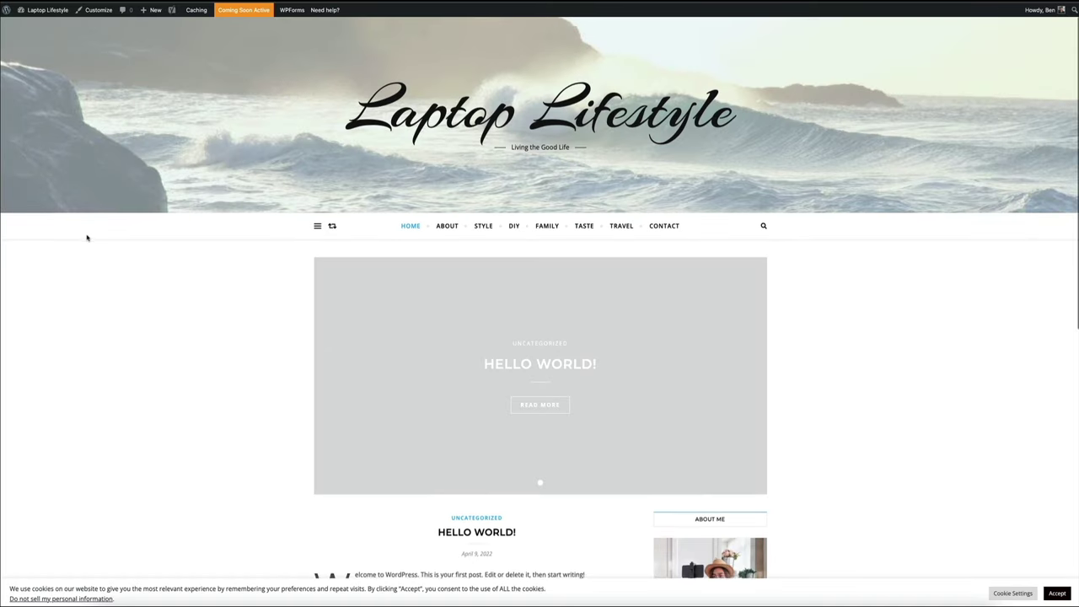
pyautogui.scroll(-3, 87, 239)
pyautogui.scroll(-1, 85, 238)
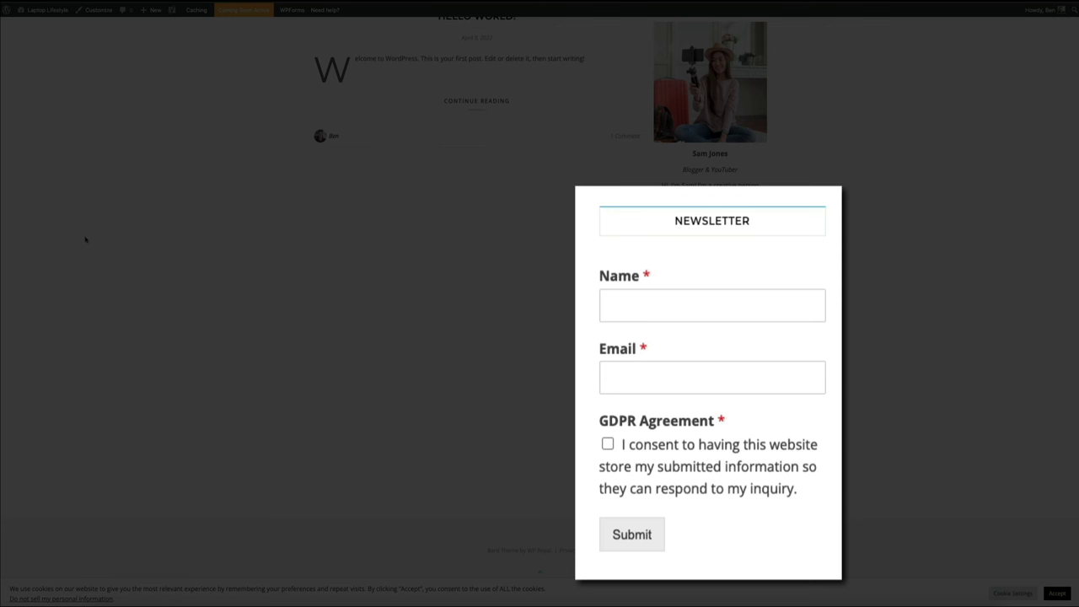
pyautogui.click(614, 305)
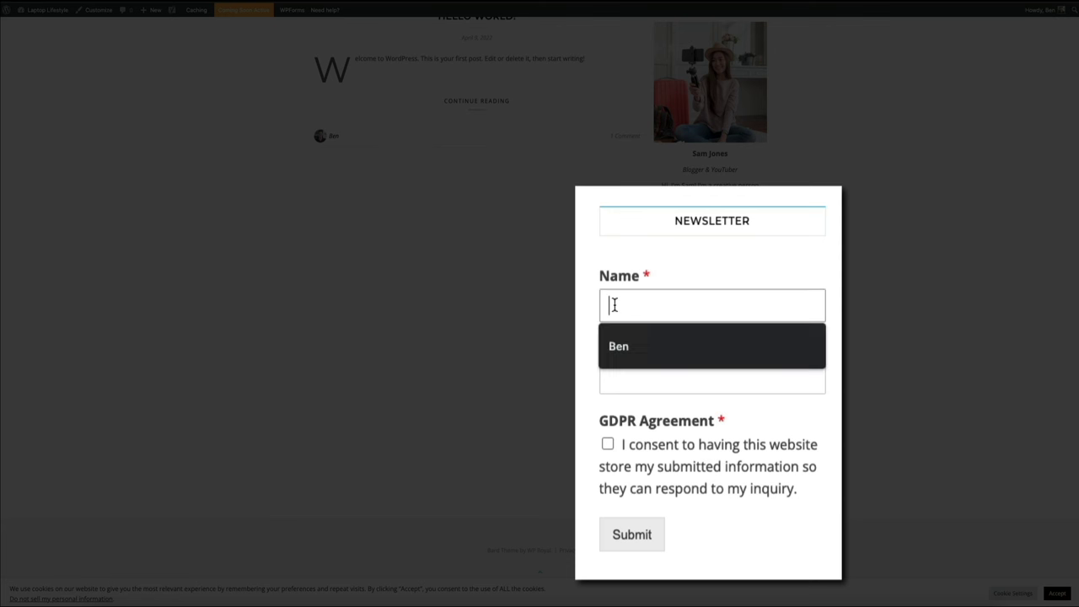
pyautogui.write('Ben')
pyautogui.press('Tab')
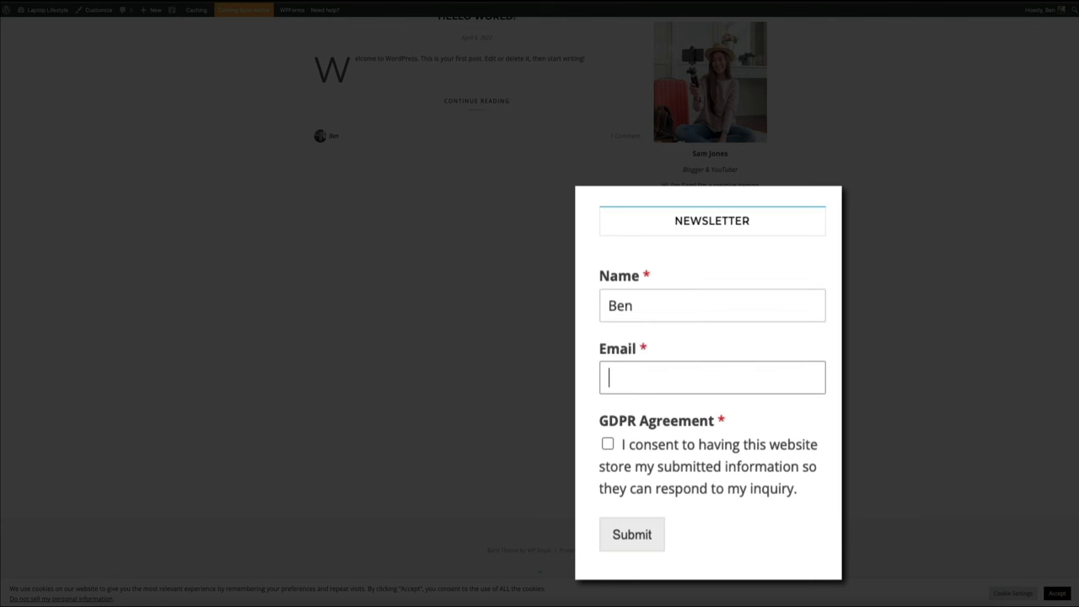
pyautogui.write('info')
pyautogui.press('Down')
pyautogui.press('Return')
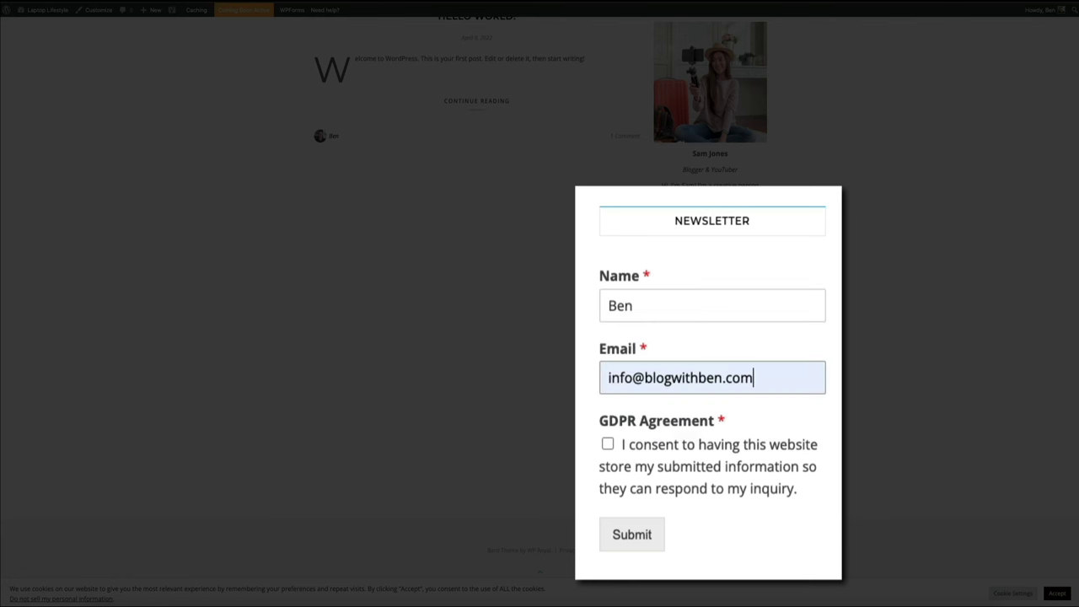
pyautogui.click(608, 447)
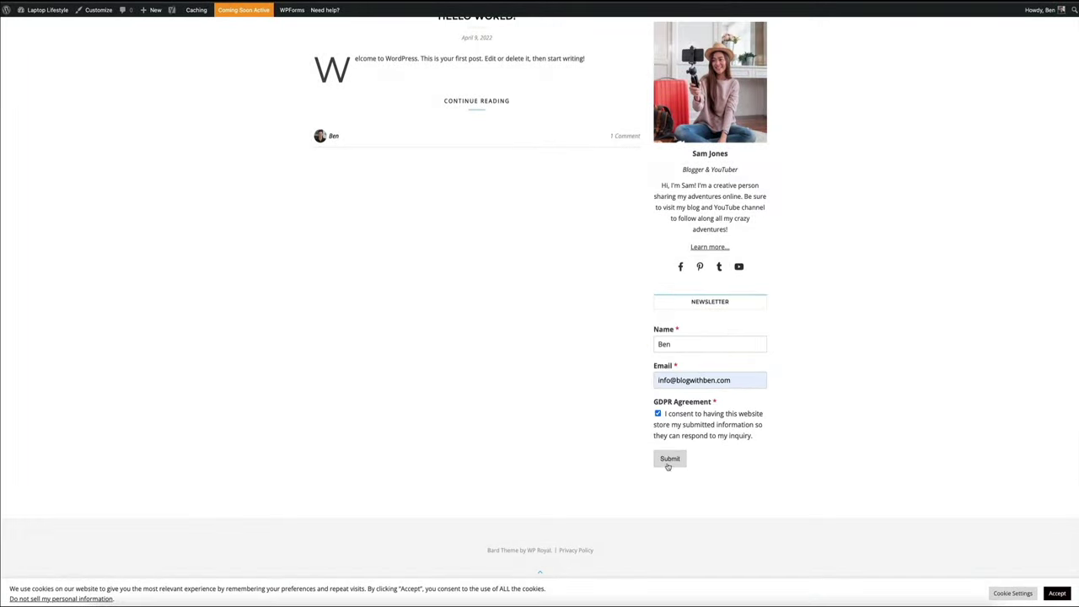
pyautogui.click(629, 546)
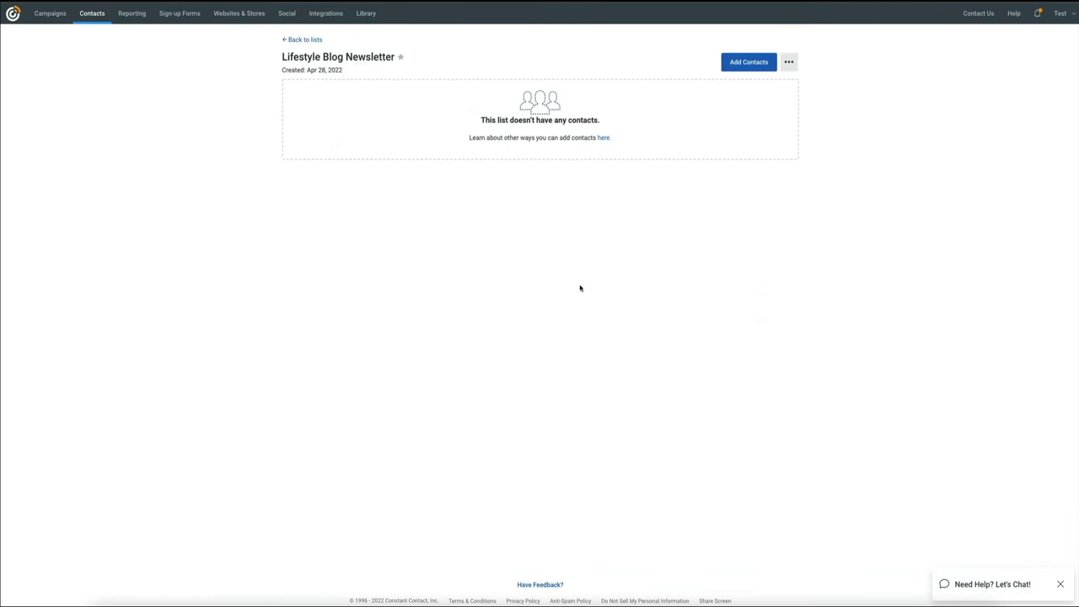
# - Check the list for the new subscriber and retitle the welcome email header 'Laptop Lifestyle Newsletter'
pyautogui.click(50, 15)
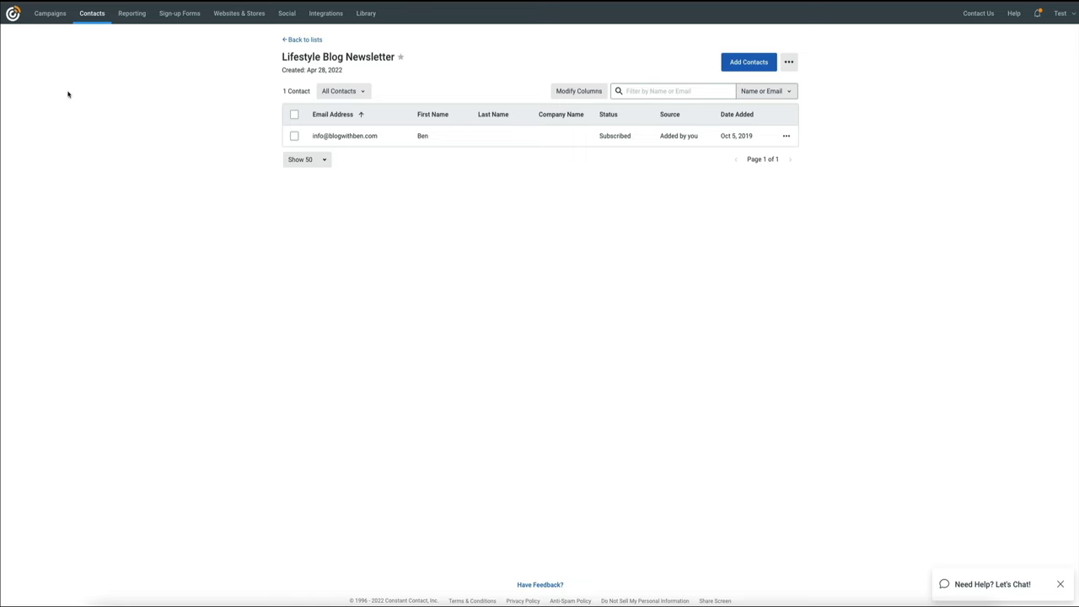
pyautogui.tripleClick(609, 128)
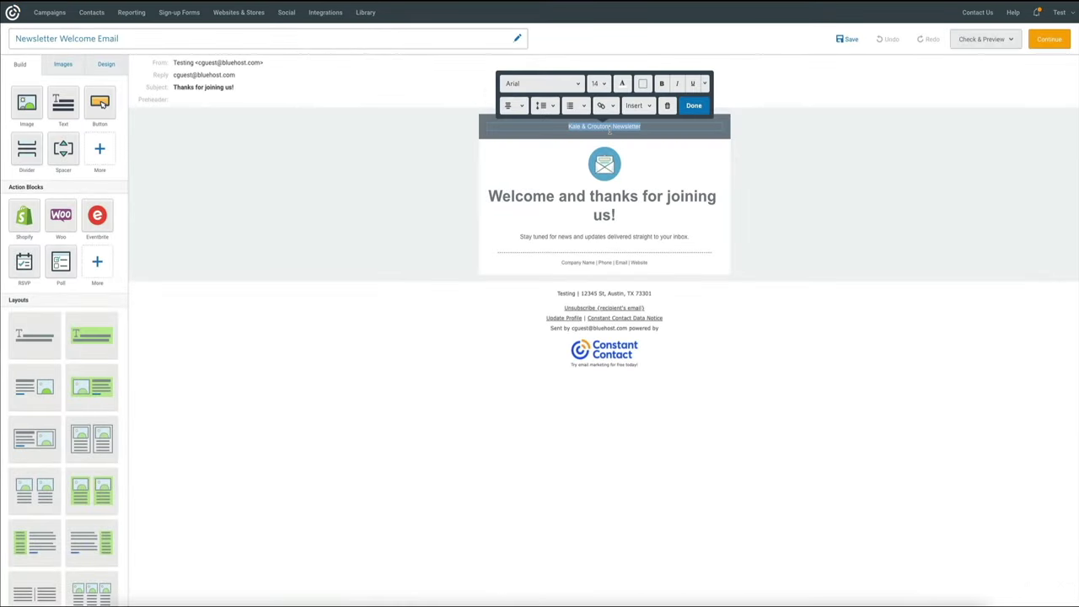
pyautogui.write('Lapto')
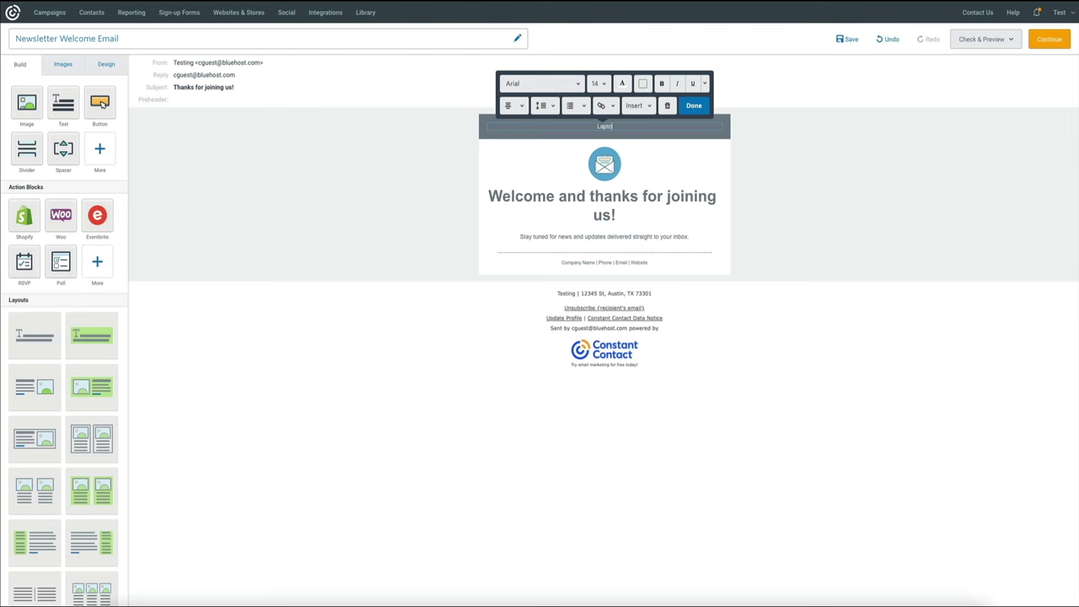
pyautogui.write('p Lifestyle Newsletter')
# - Make the new header text bold at font size 22
pyautogui.hotkey('ctrl', 'a')
pyautogui.click(662, 84)
pyautogui.click(600, 83)
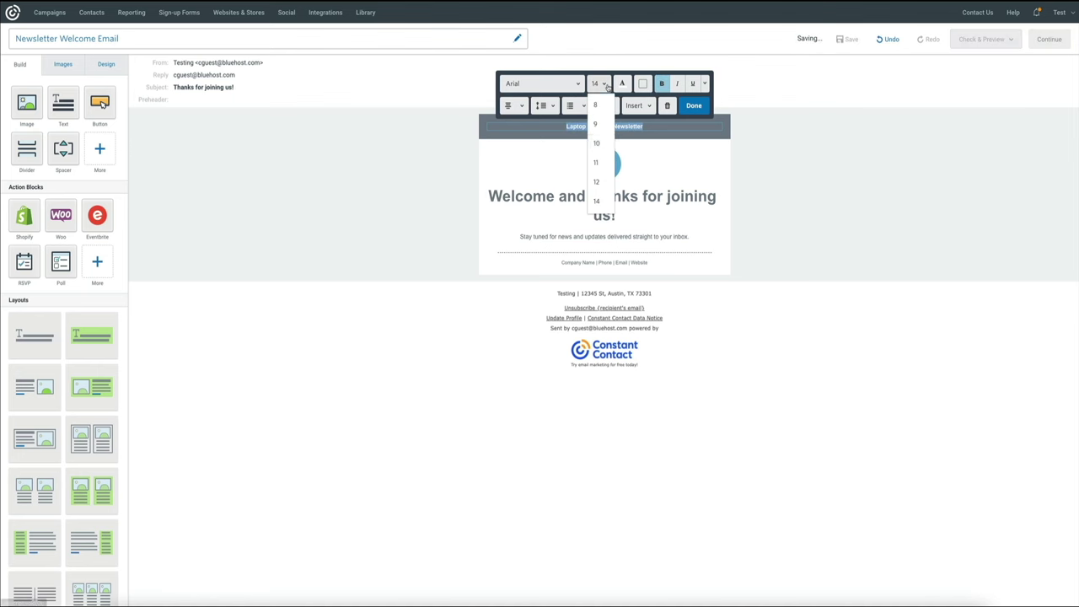
pyautogui.scroll(-3, 599, 200)
pyautogui.click(598, 199)
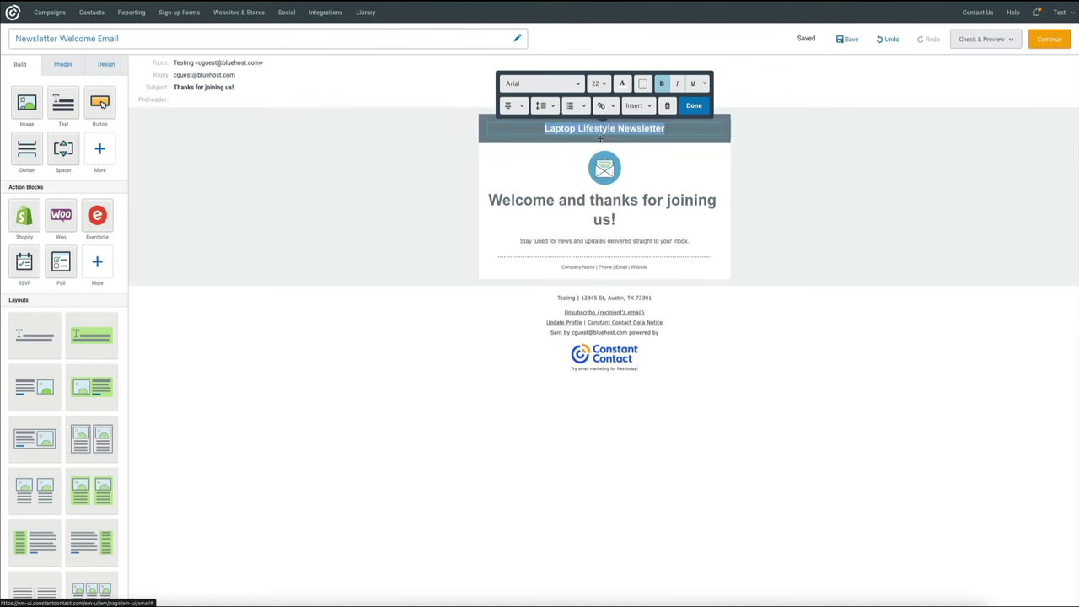
pyautogui.click(804, 185)
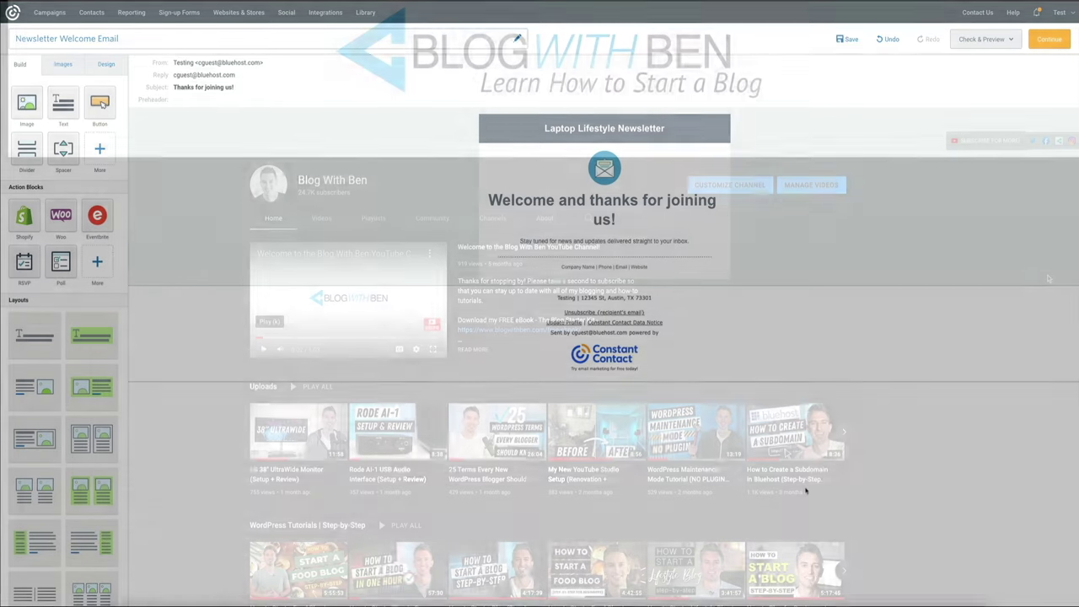
pyautogui.scroll(-4, 1049, 279)
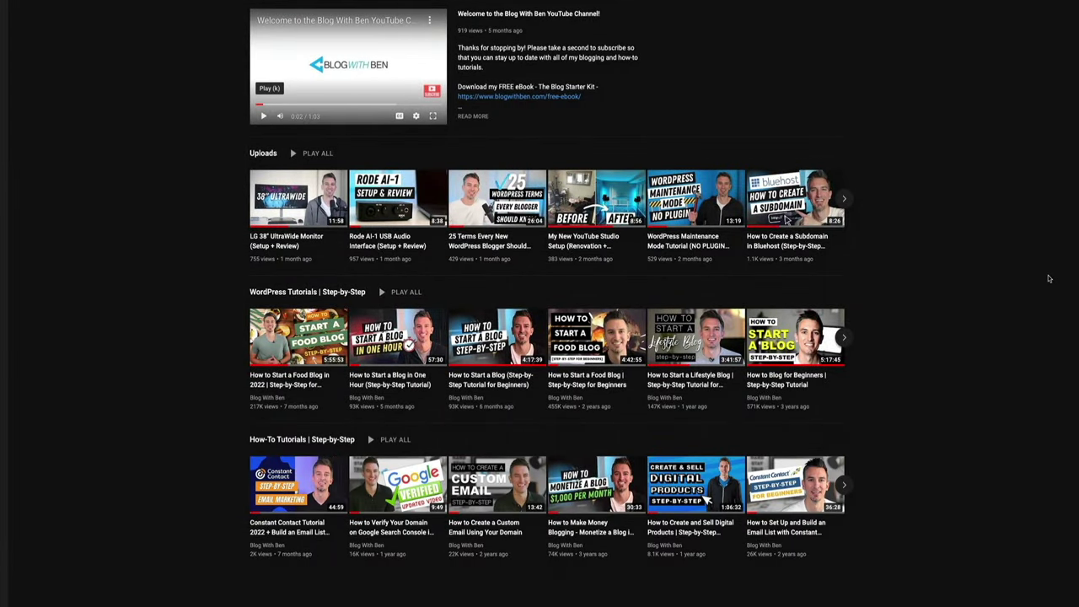
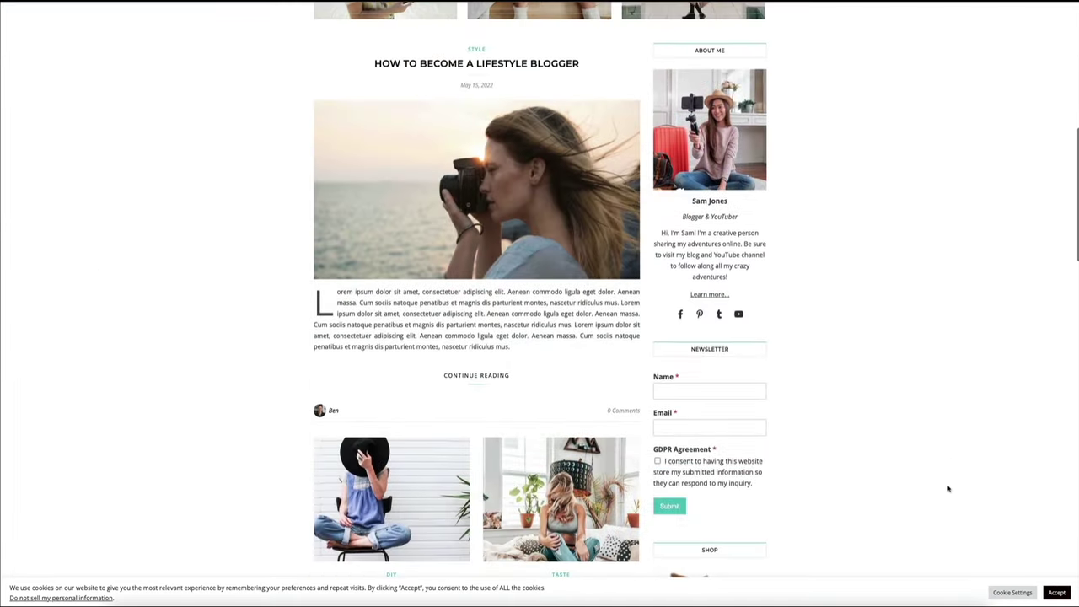
# - On the demo site, open Cookie Settings and close the Privacy Overview dialog
pyautogui.scroll(-1, 948, 489)
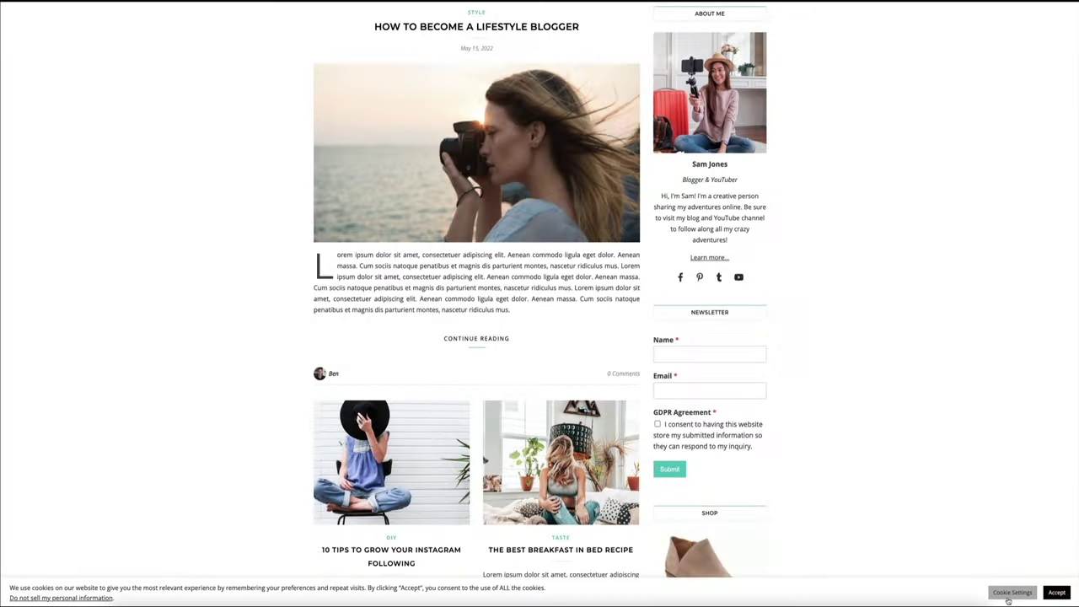
pyautogui.click(1010, 595)
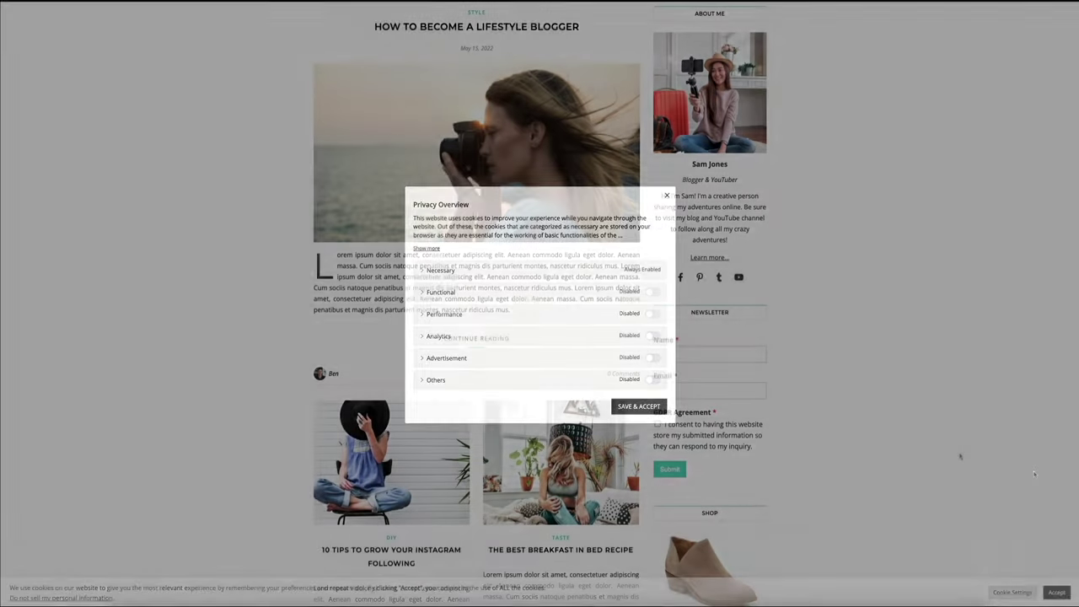
pyautogui.click(959, 456)
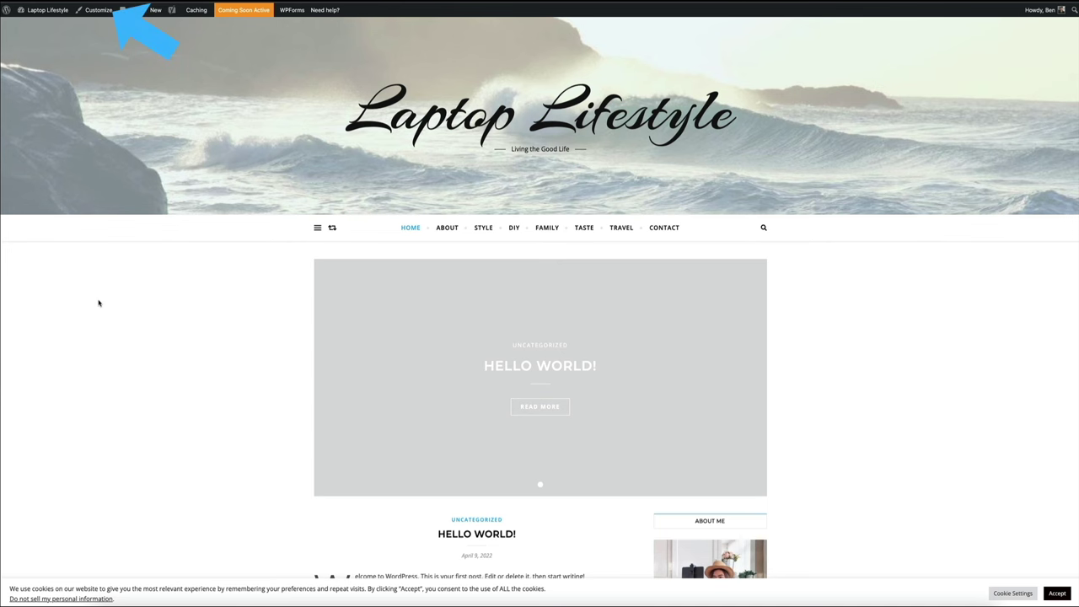
# - Bring up the Customizer's Colors section for the Laptop Lifestyle site
pyautogui.click(98, 10)
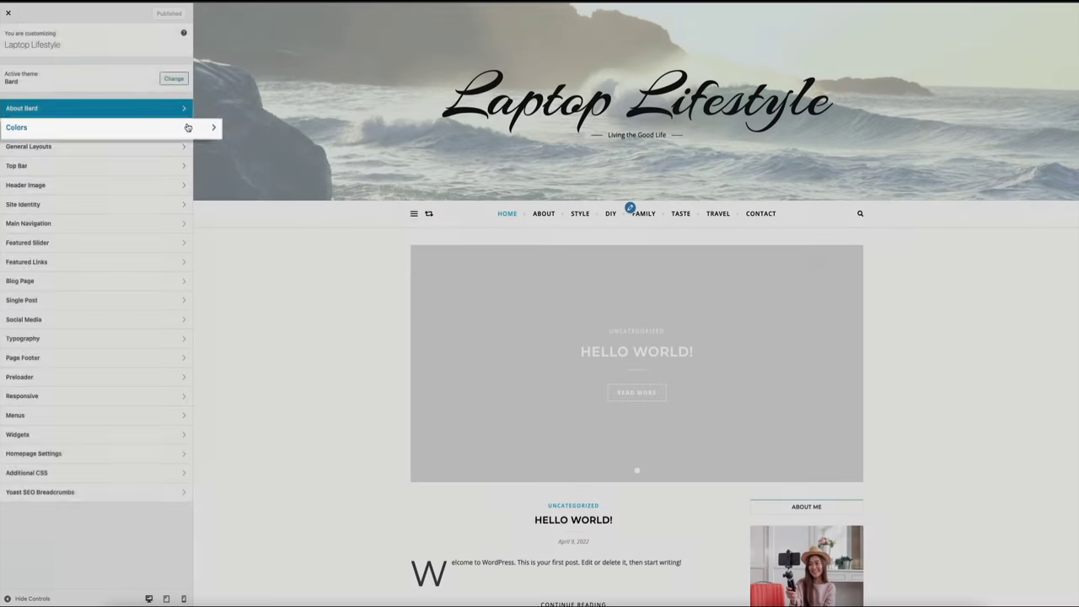
pyautogui.click(162, 127)
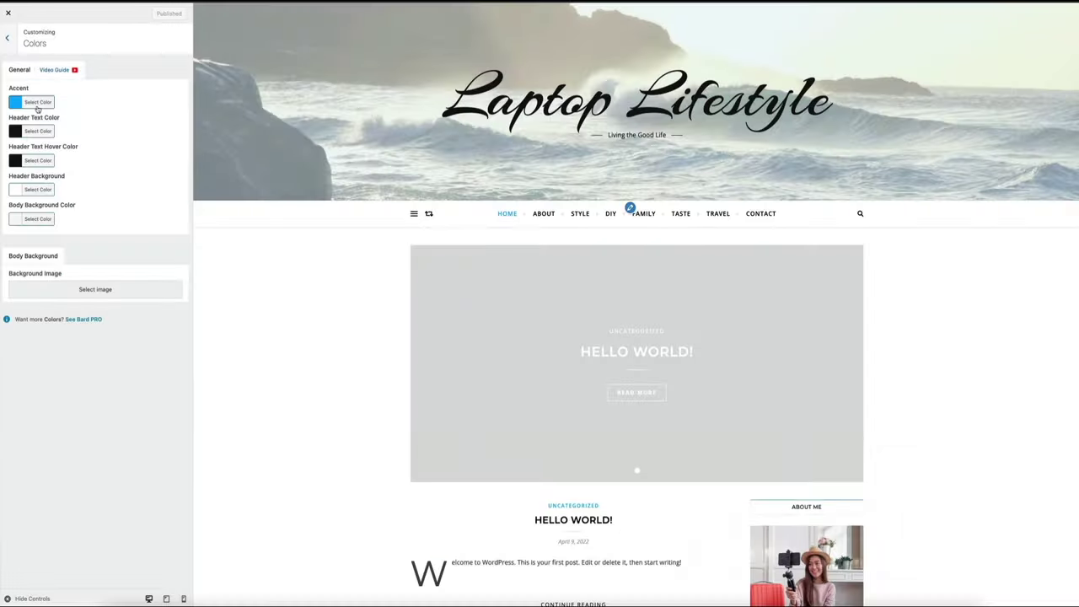
# - Replace the accent colour's hex value with teal #56c9bd
pyautogui.click(37, 103)
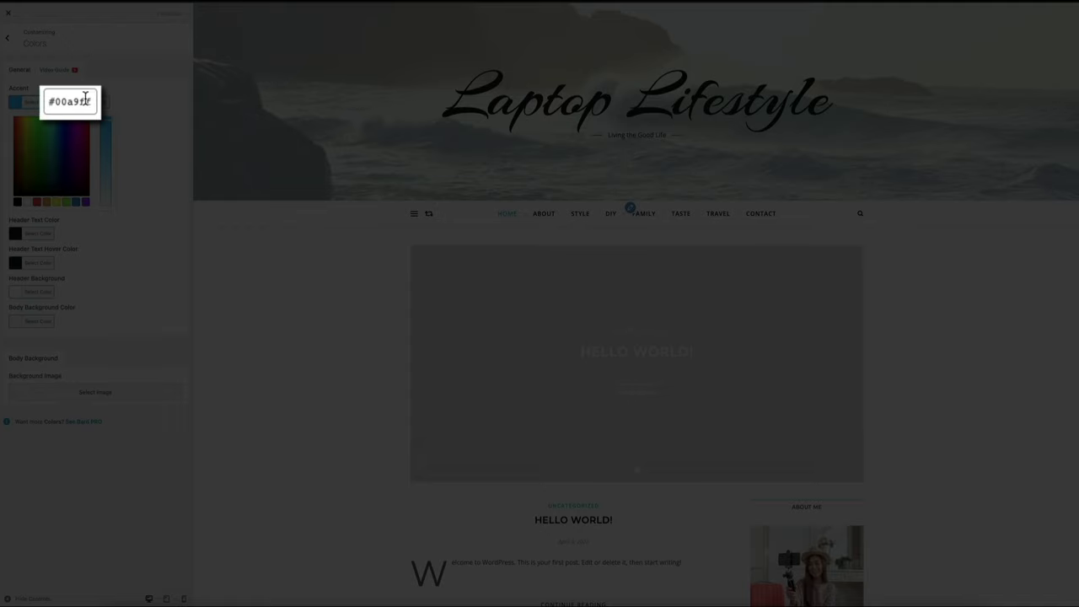
pyautogui.tripleClick(74, 102)
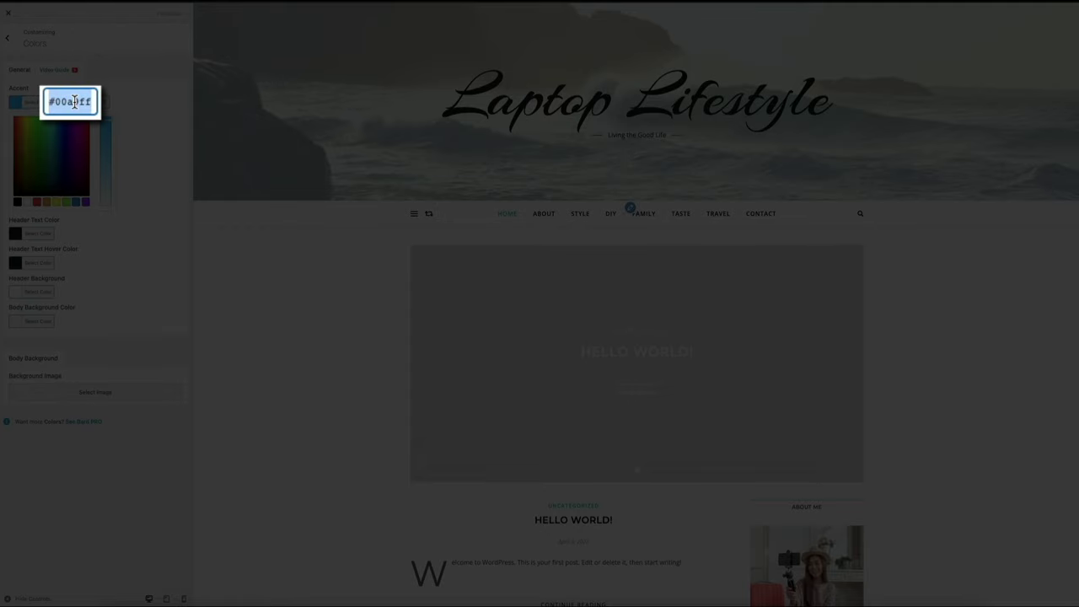
pyautogui.write('#56c9bd')
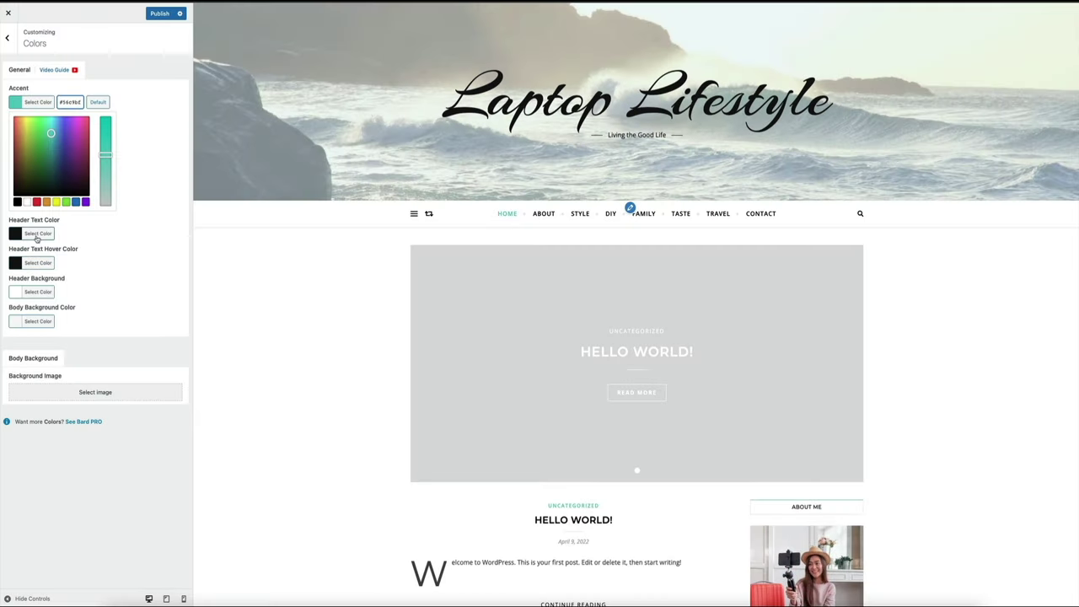
pyautogui.click(37, 235)
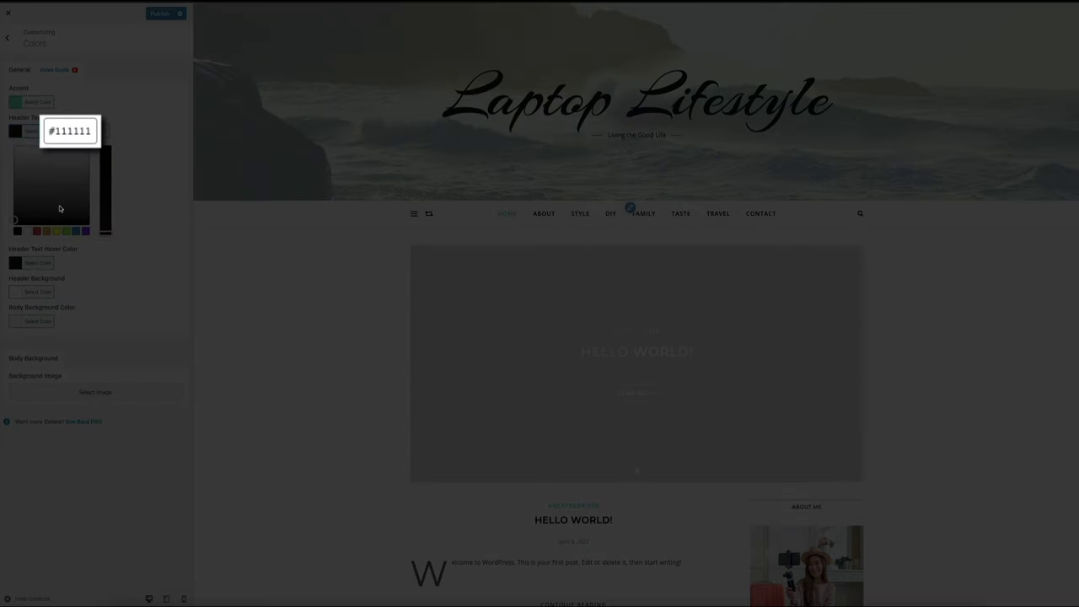
pyautogui.doubleClick(75, 133)
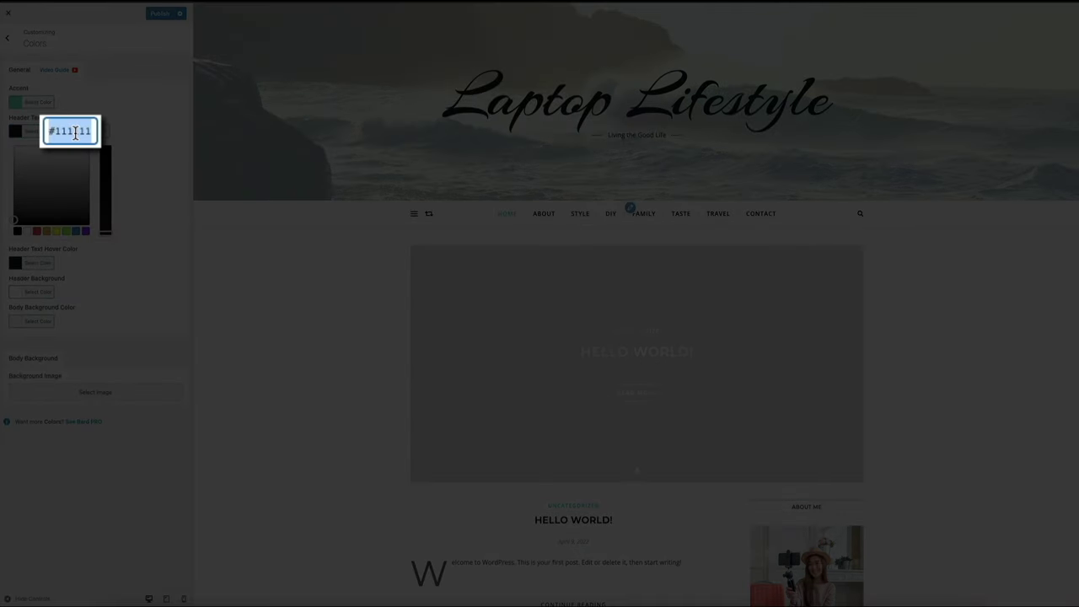
pyautogui.write('#56c0bf')
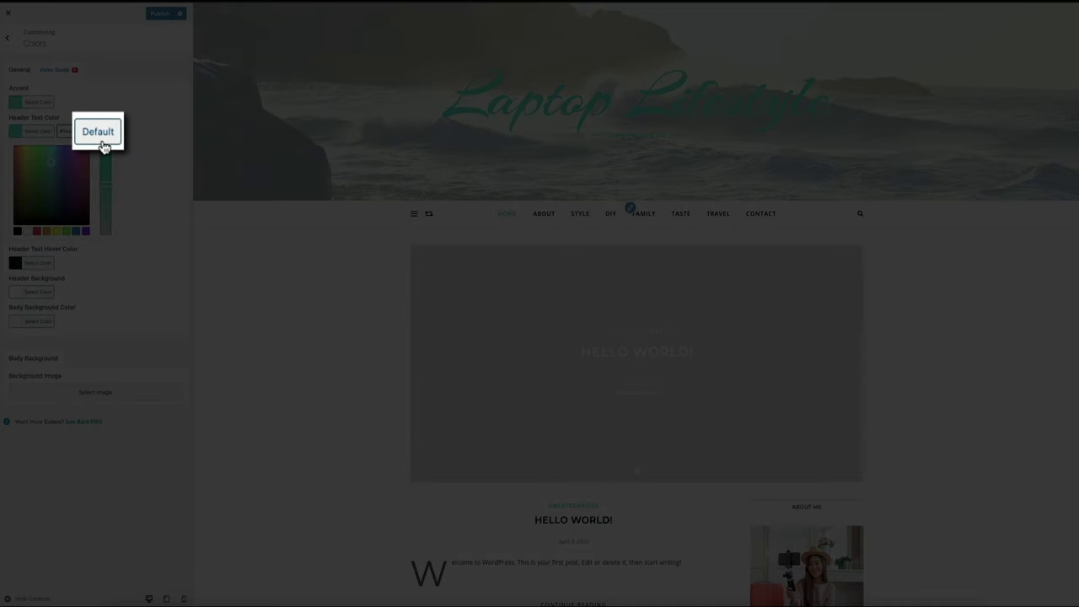
pyautogui.click(98, 132)
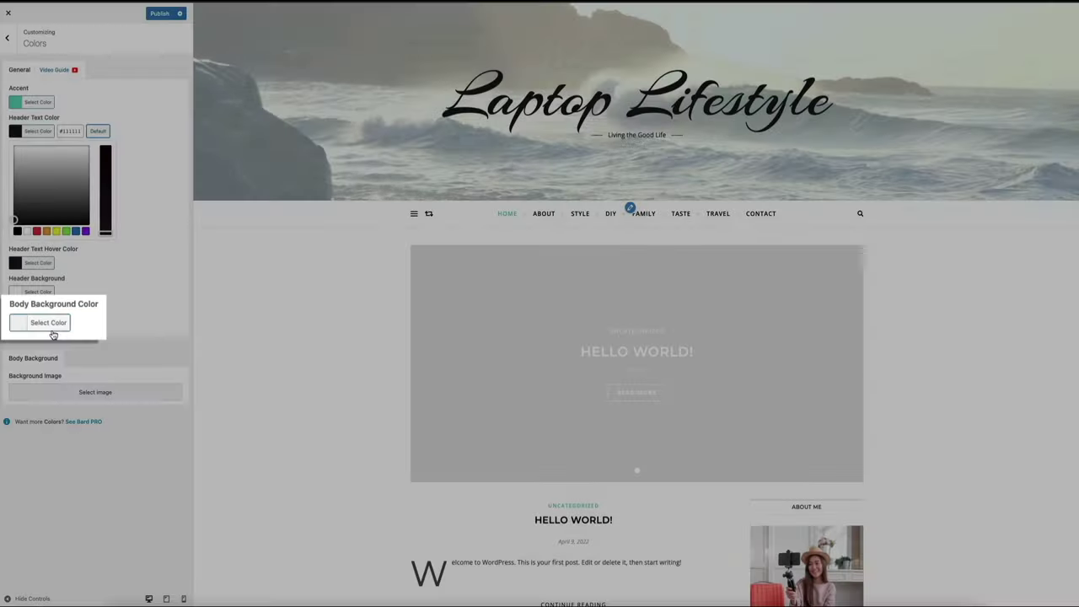
pyautogui.click(40, 324)
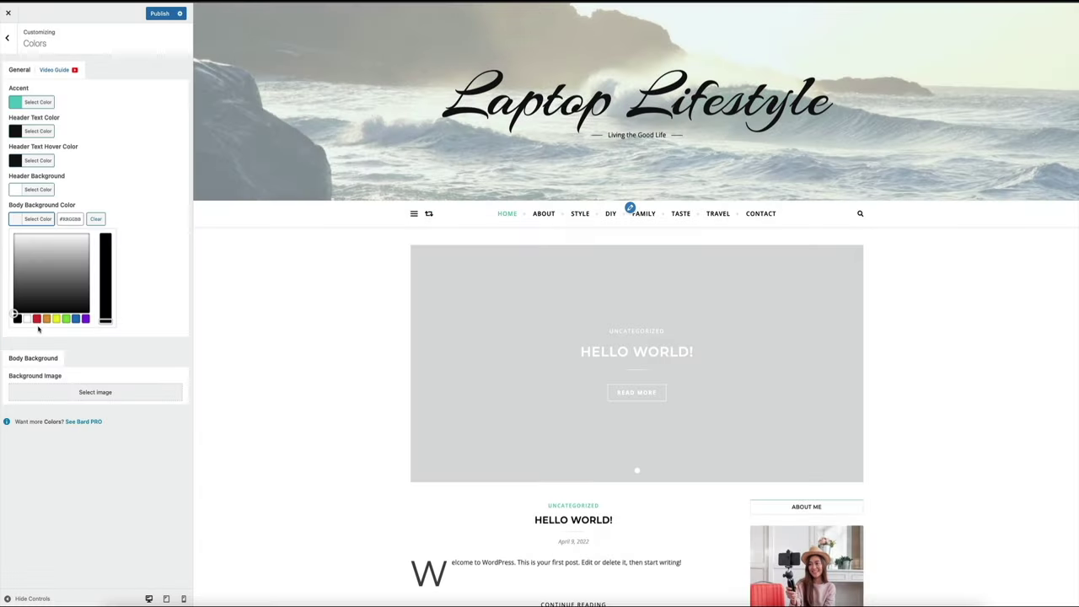
pyautogui.click(73, 218)
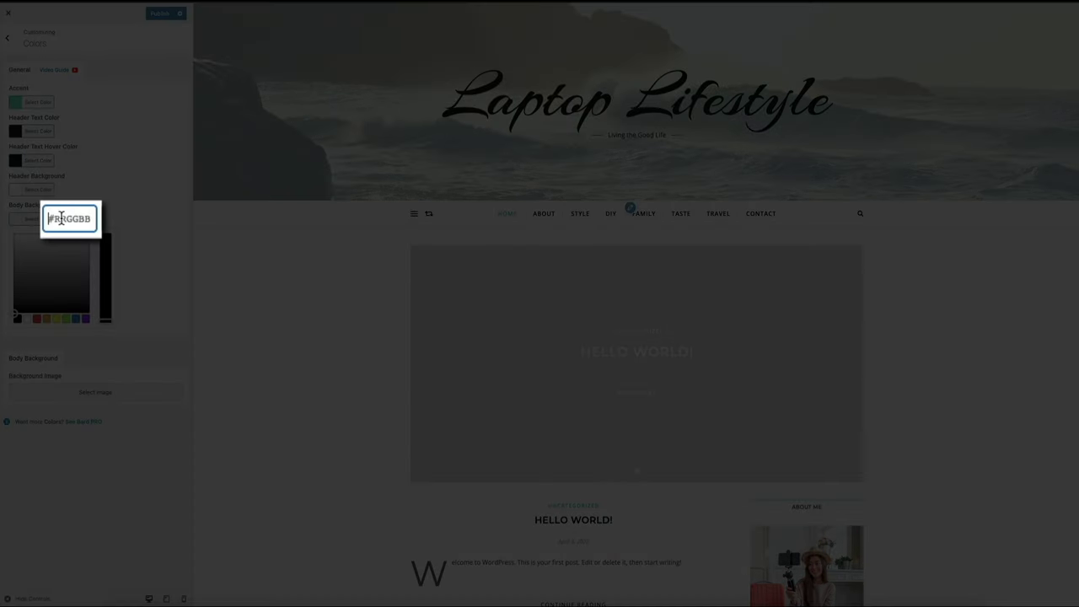
pyautogui.write('#5e9b9f')
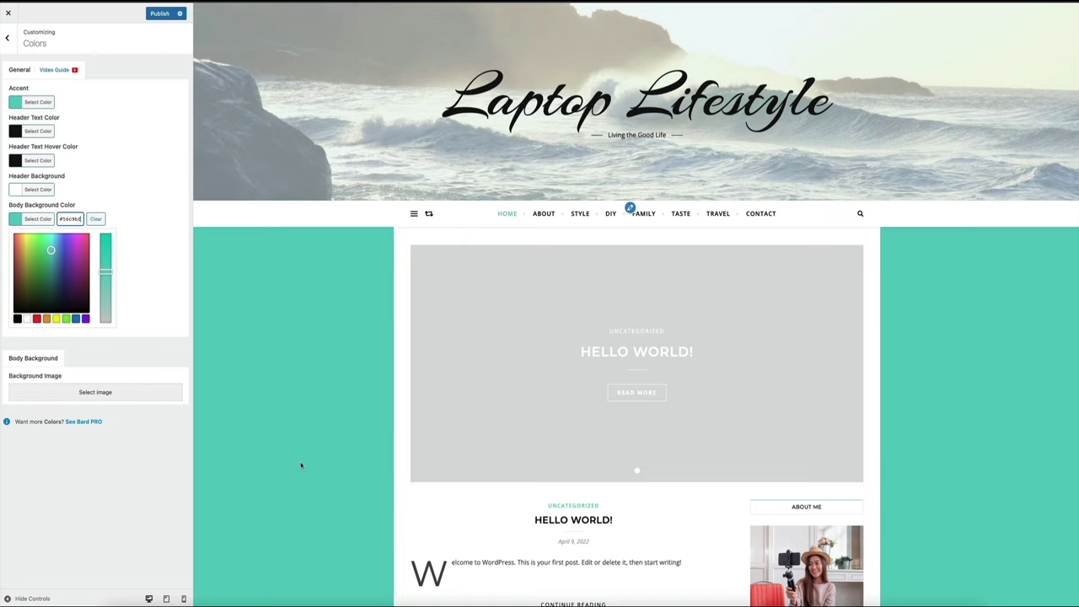
pyautogui.scroll(-5, 301, 464)
pyautogui.scroll(-3, 301, 465)
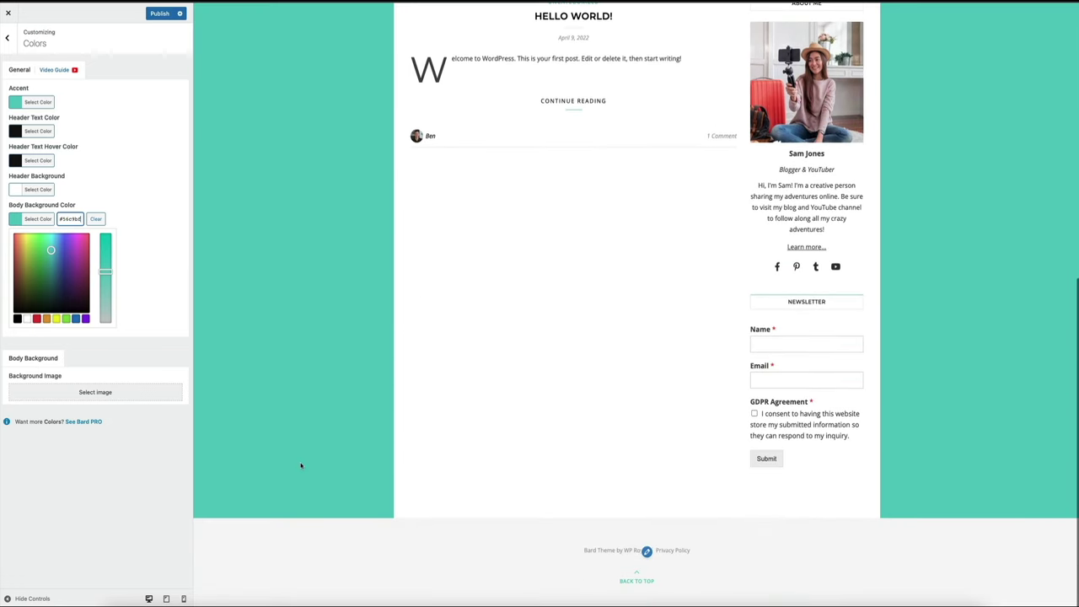
pyautogui.scroll(4, 301, 464)
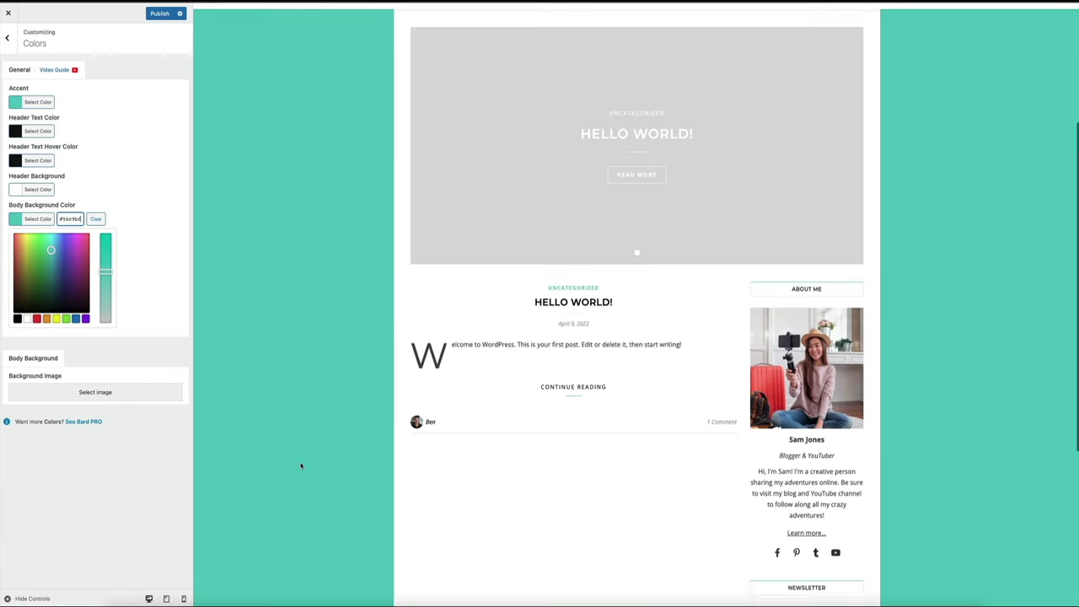
pyautogui.scroll(3, 301, 465)
pyautogui.tripleClick(73, 218)
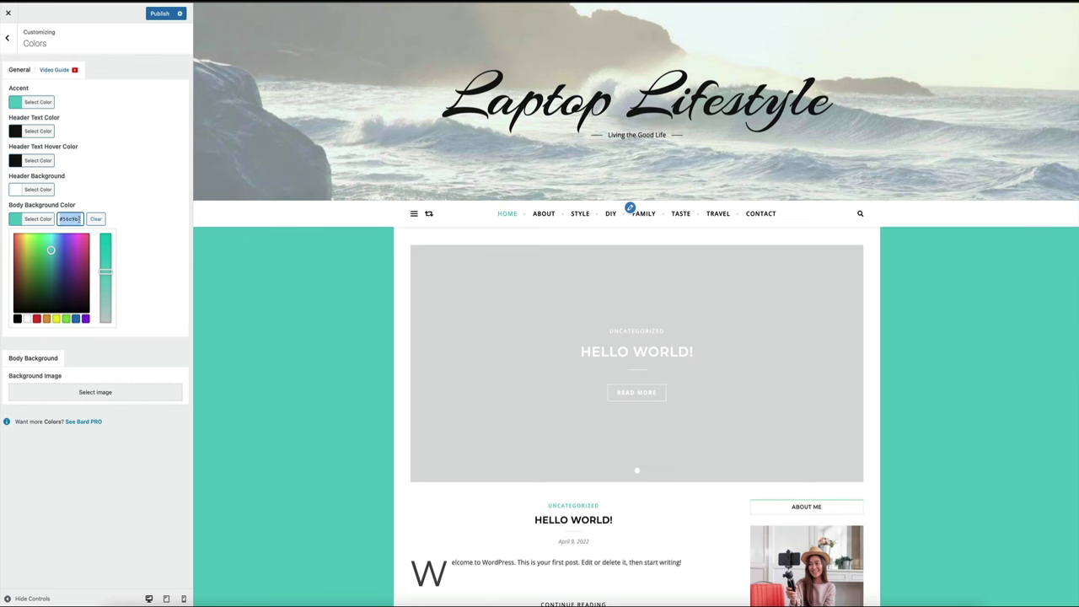
pyautogui.click(82, 218)
pyautogui.click(97, 221)
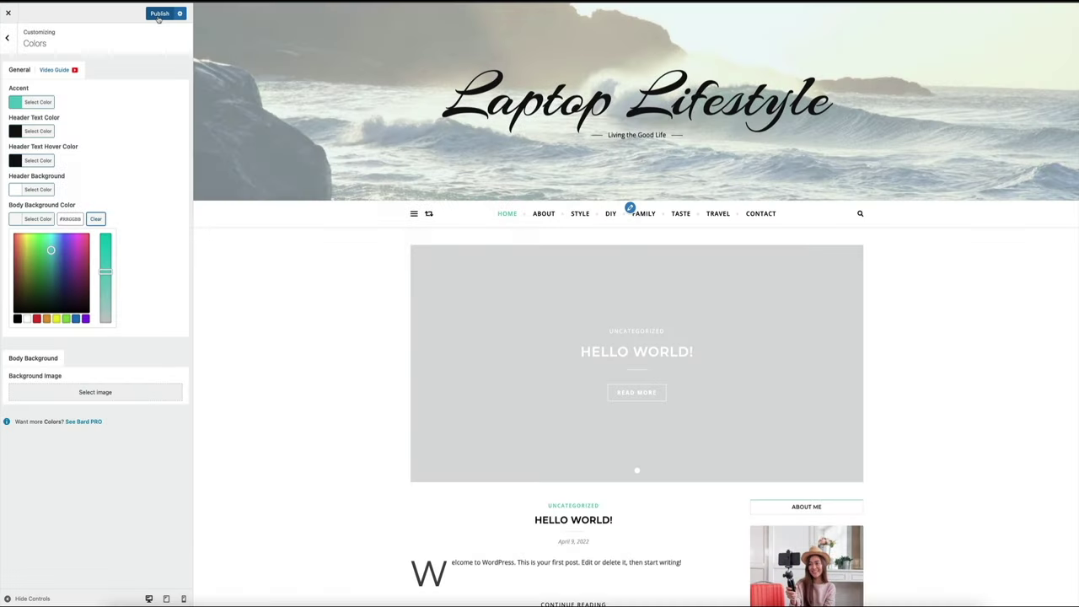
# - Publish the teal accent colour and exit the Customizer to the live site
pyautogui.click(157, 14)
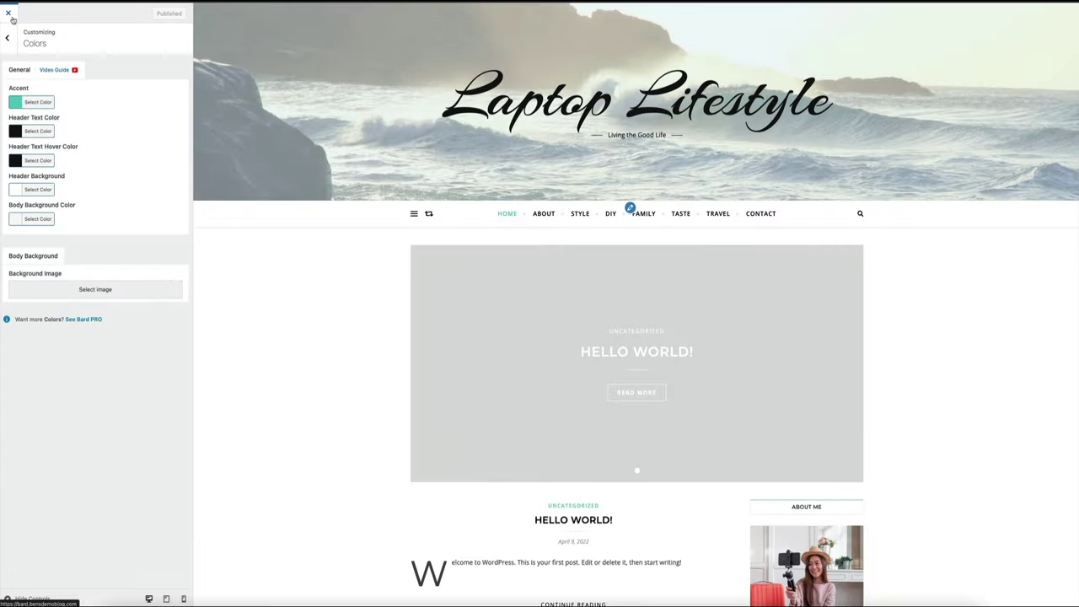
pyautogui.click(9, 14)
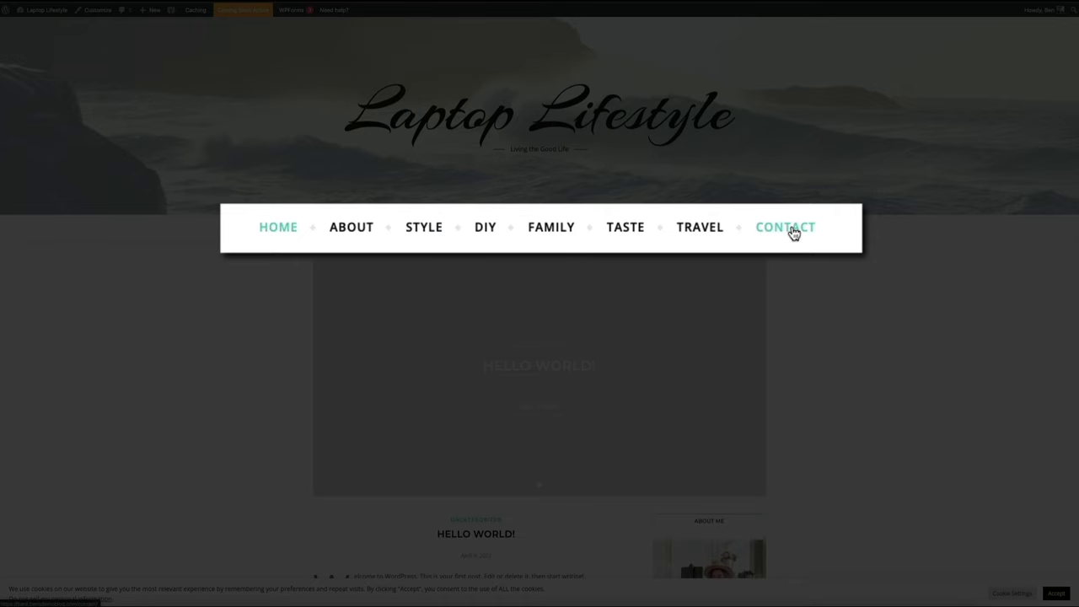
pyautogui.scroll(-2, 925, 403)
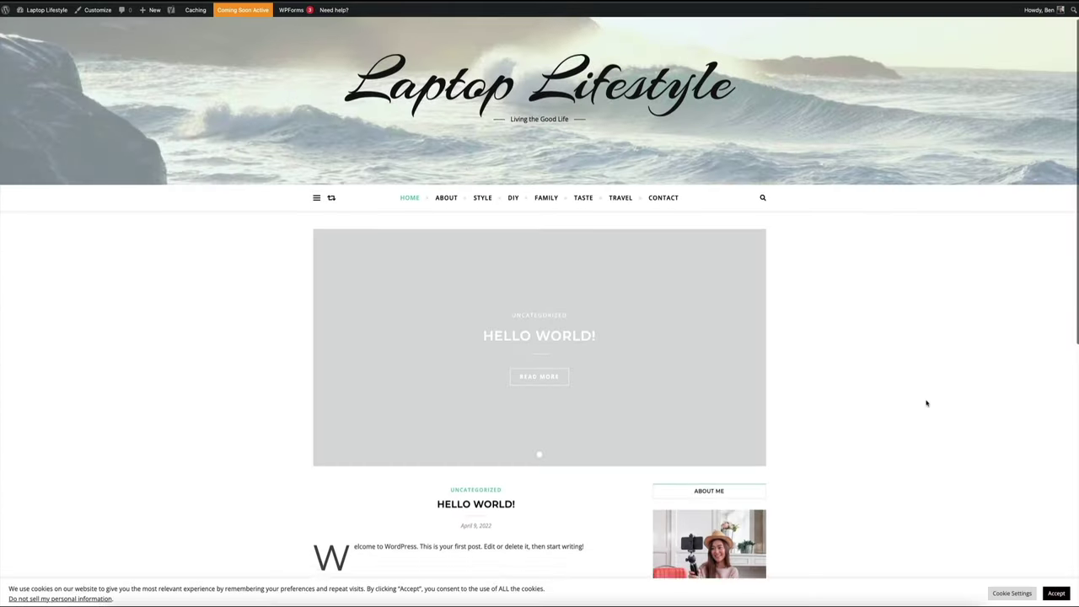
pyautogui.scroll(-5, 926, 403)
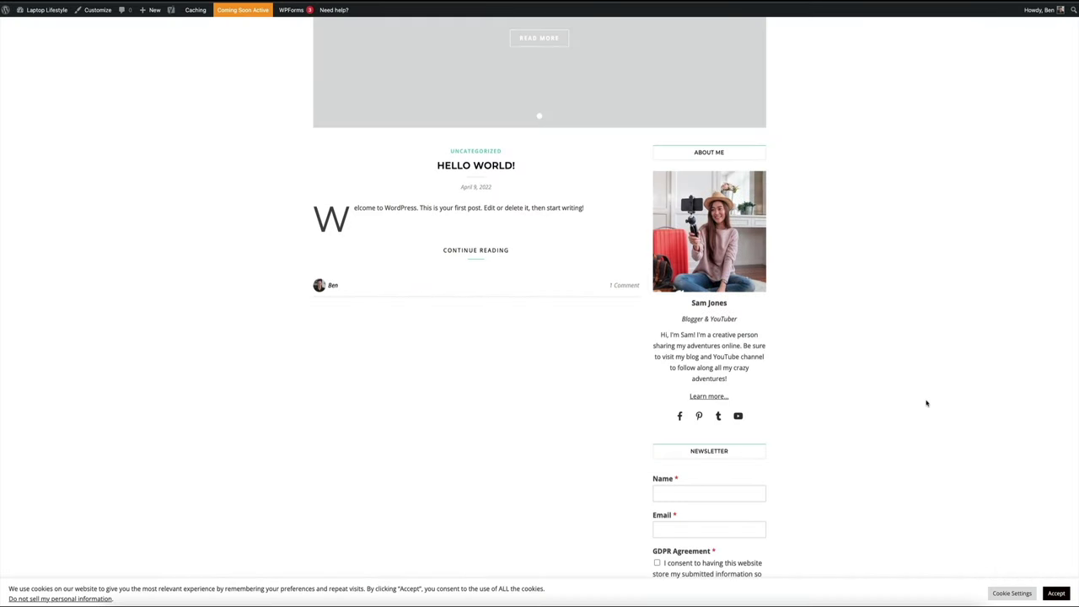
pyautogui.scroll(-1, 926, 403)
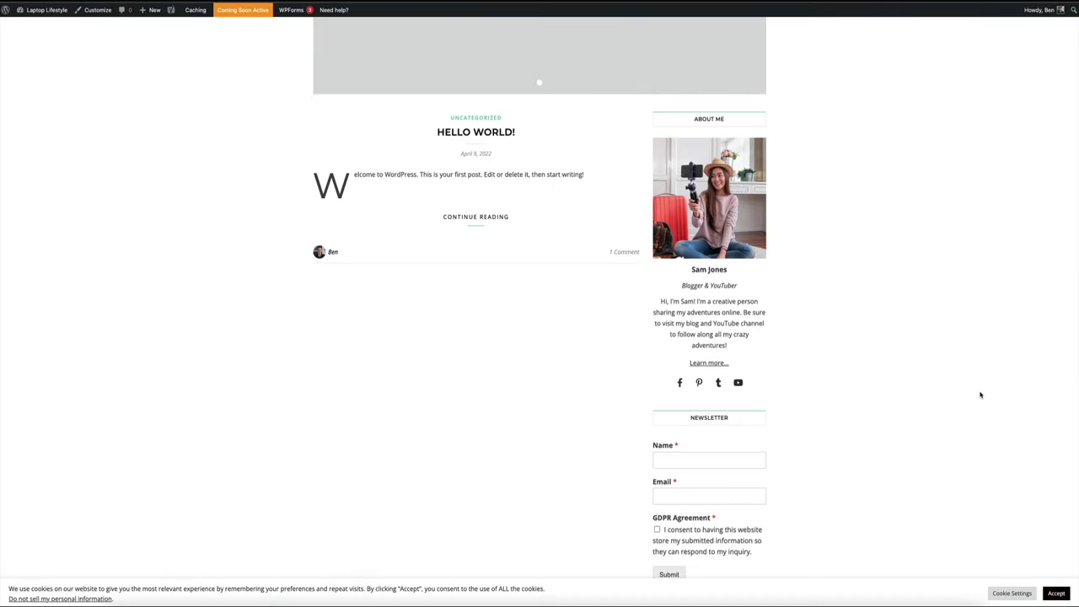
pyautogui.scroll(3, 981, 394)
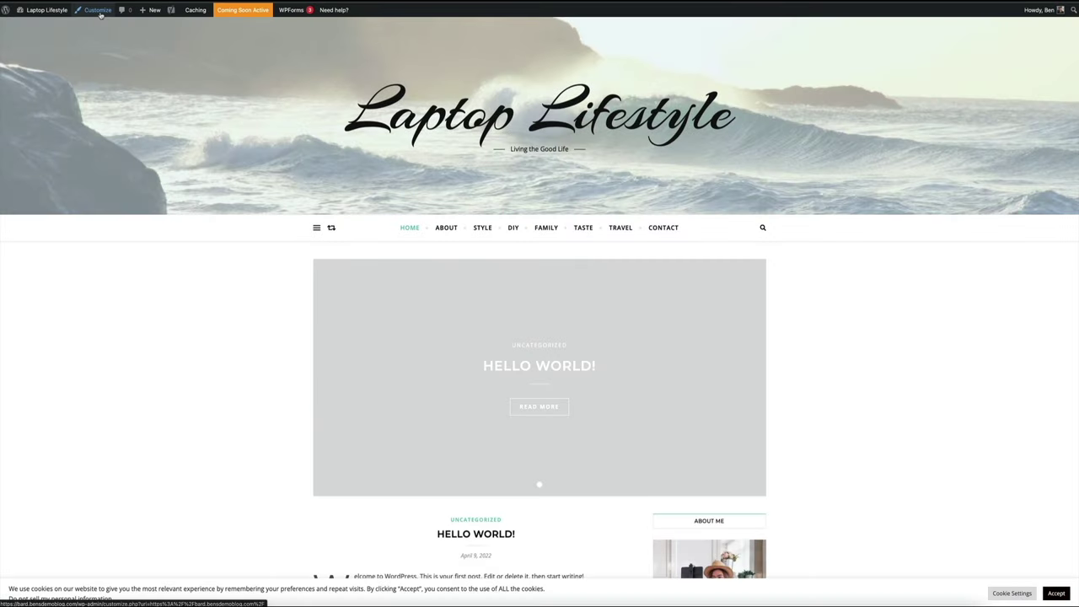
# - Go to the Right Sidebar widget area in the Customizer and expand the About Me widget
pyautogui.click(97, 10)
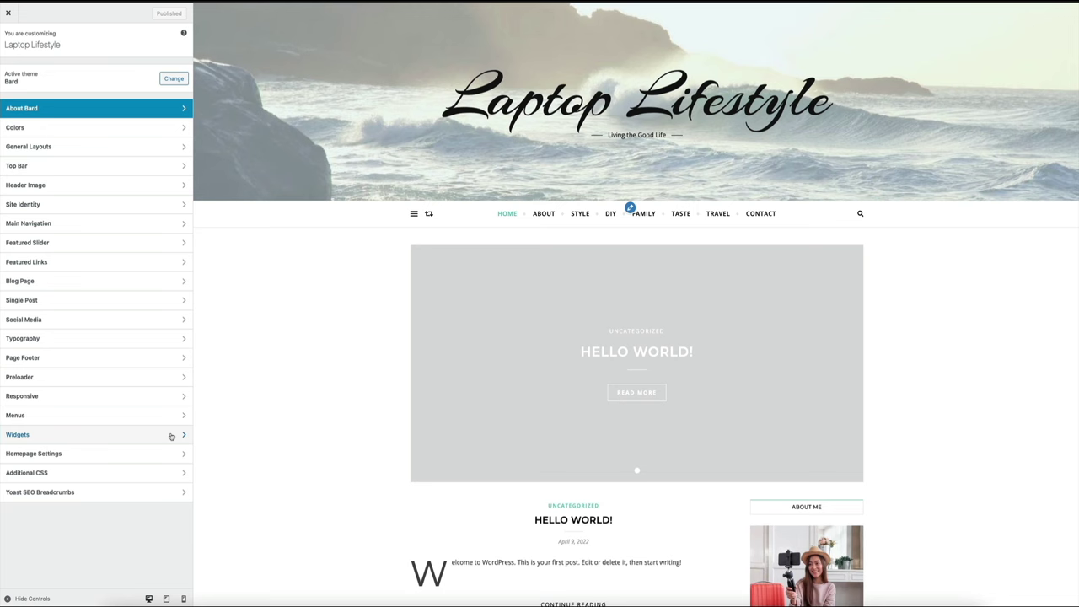
pyautogui.click(171, 435)
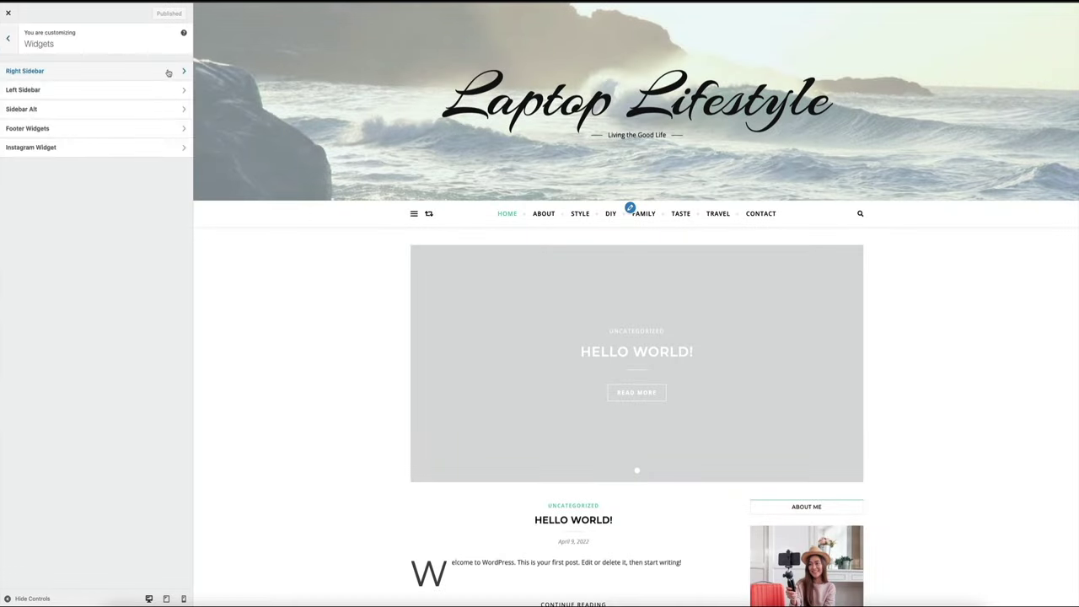
pyautogui.click(171, 70)
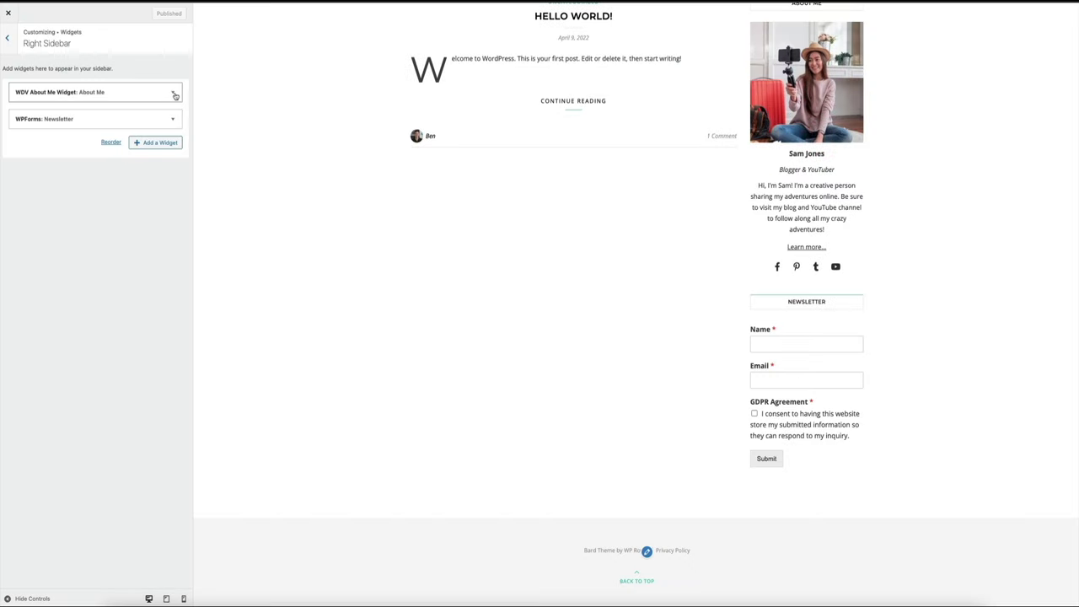
pyautogui.click(176, 95)
# - Change the About Me widget's Icon hover color from #ccc to #56c9bf
pyautogui.scroll(-5, 188, 331)
pyautogui.scroll(-5, 188, 330)
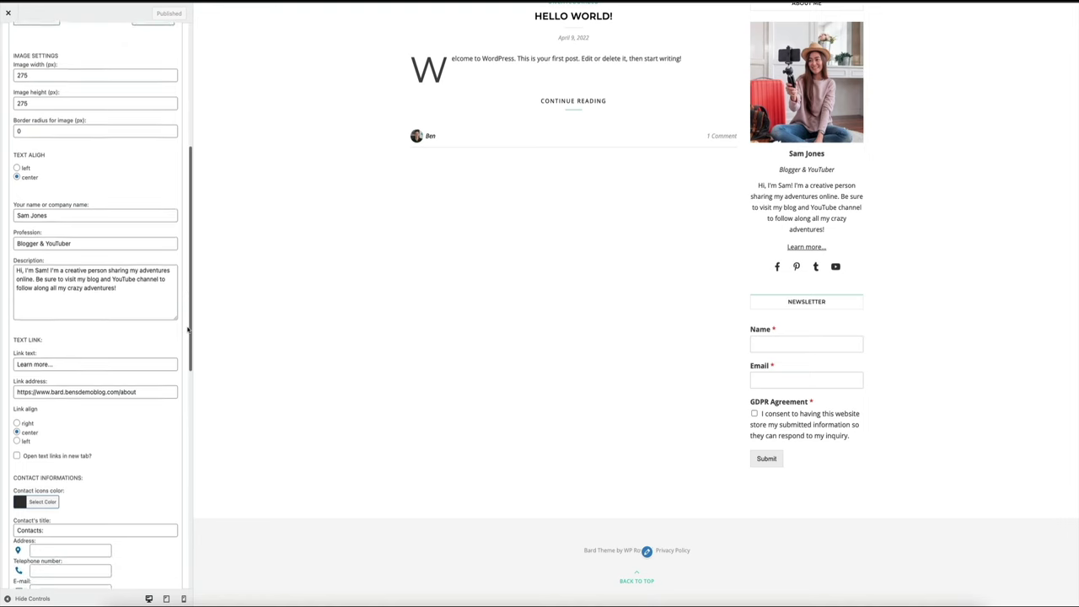
pyautogui.scroll(-5, 188, 330)
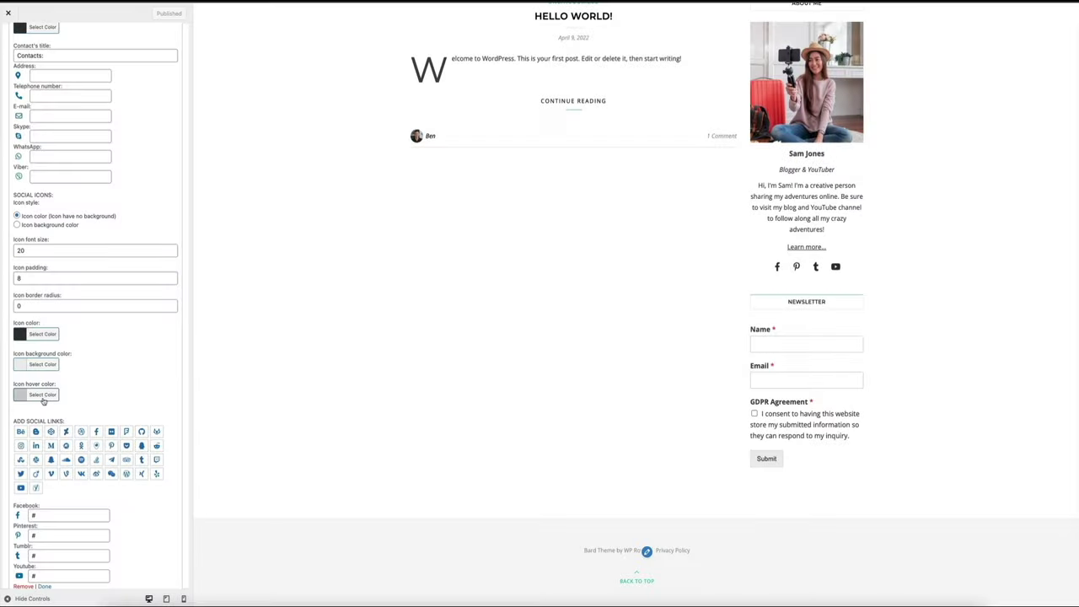
pyautogui.click(43, 395)
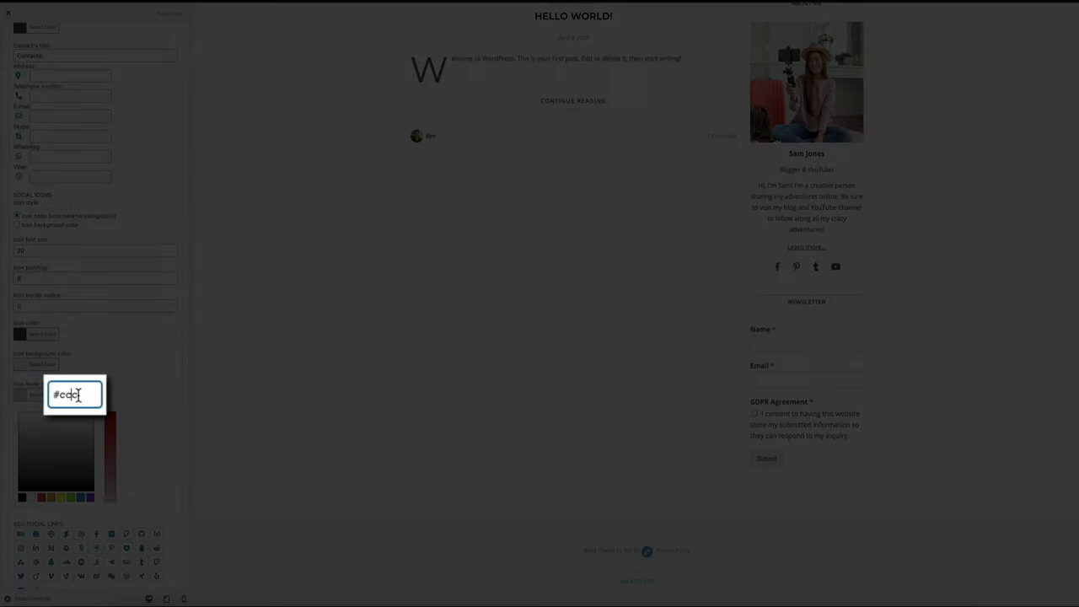
pyautogui.tripleClick(75, 395)
pyautogui.write('#56c9bf')
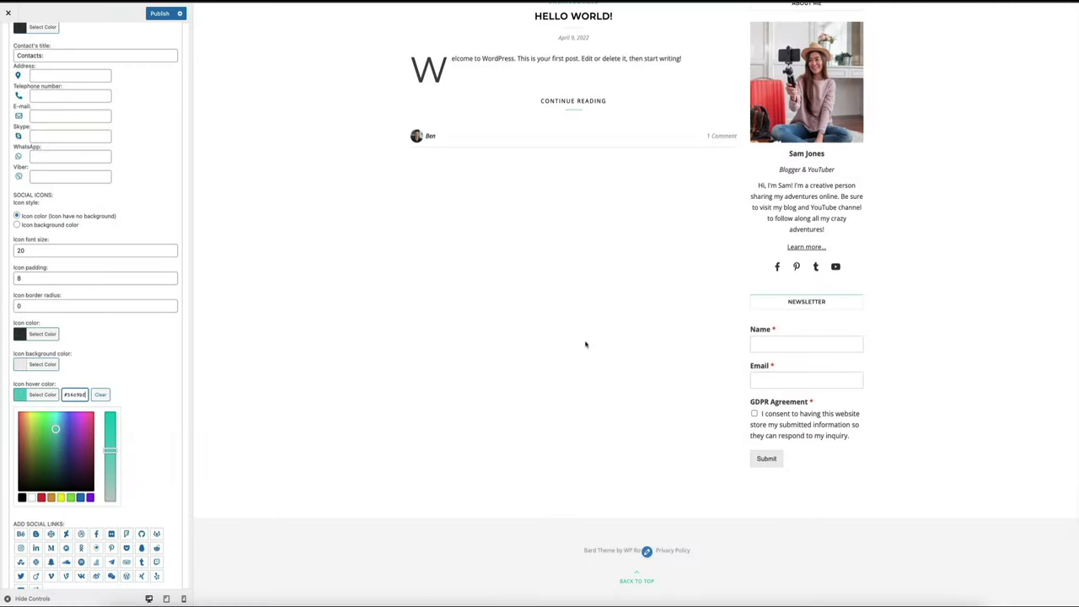
pyautogui.scroll(10, 170, 372)
pyautogui.scroll(4, 170, 373)
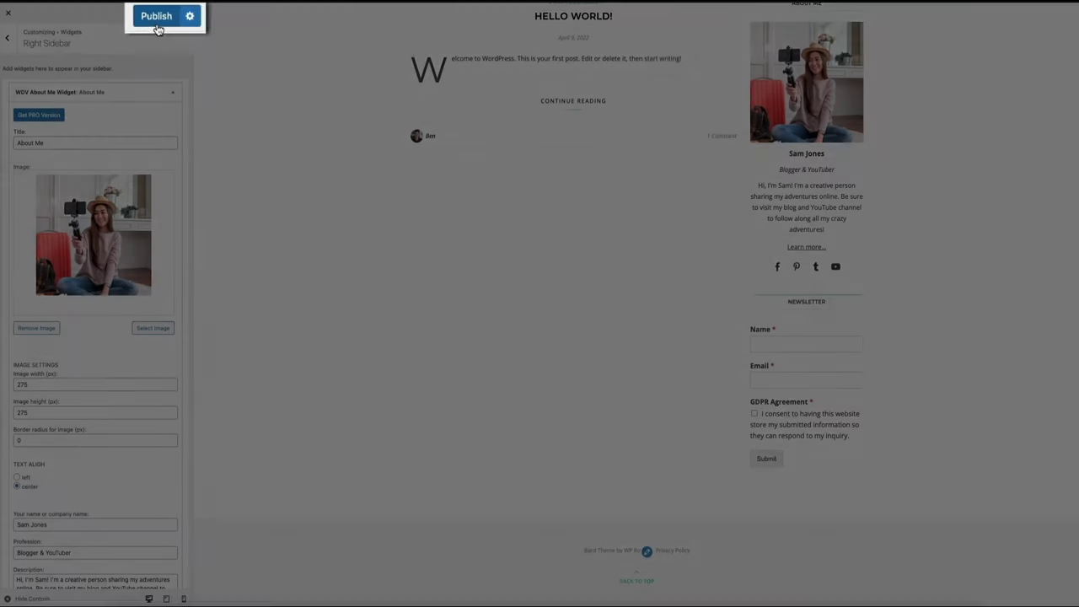
# - Publish the widget hover colour change and exit the Customizer
pyautogui.click(158, 17)
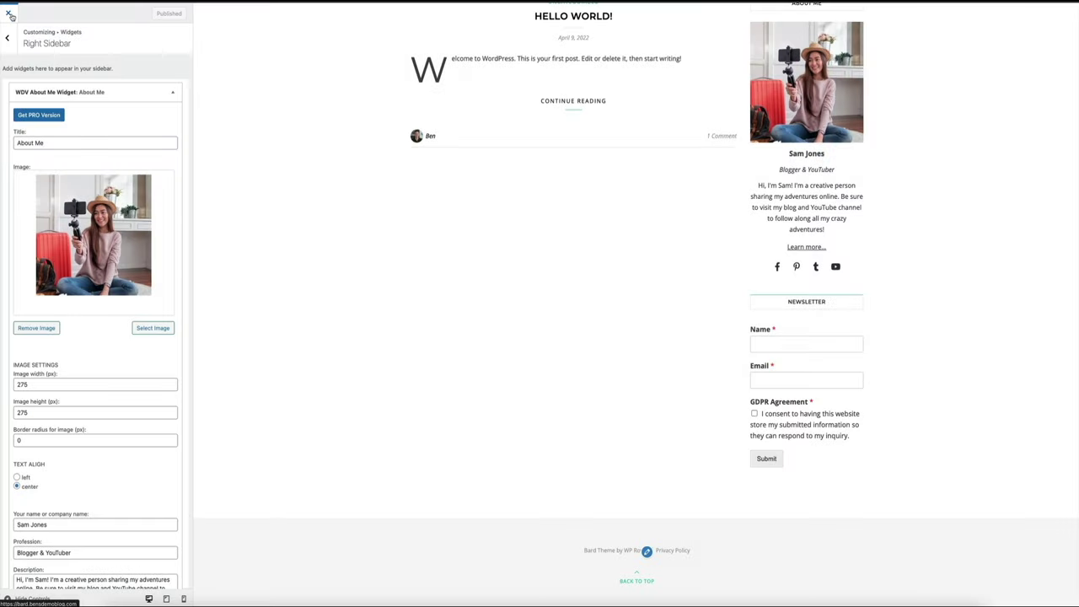
pyautogui.click(10, 16)
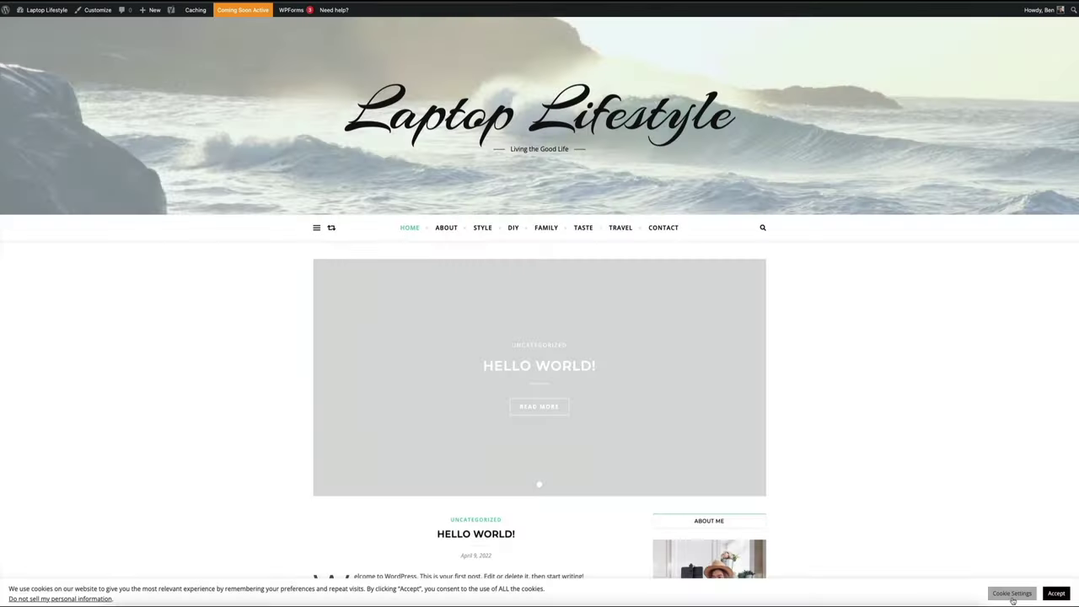
# - Check the cookie Privacy Overview from the banner, then dismiss it
pyautogui.click(1014, 595)
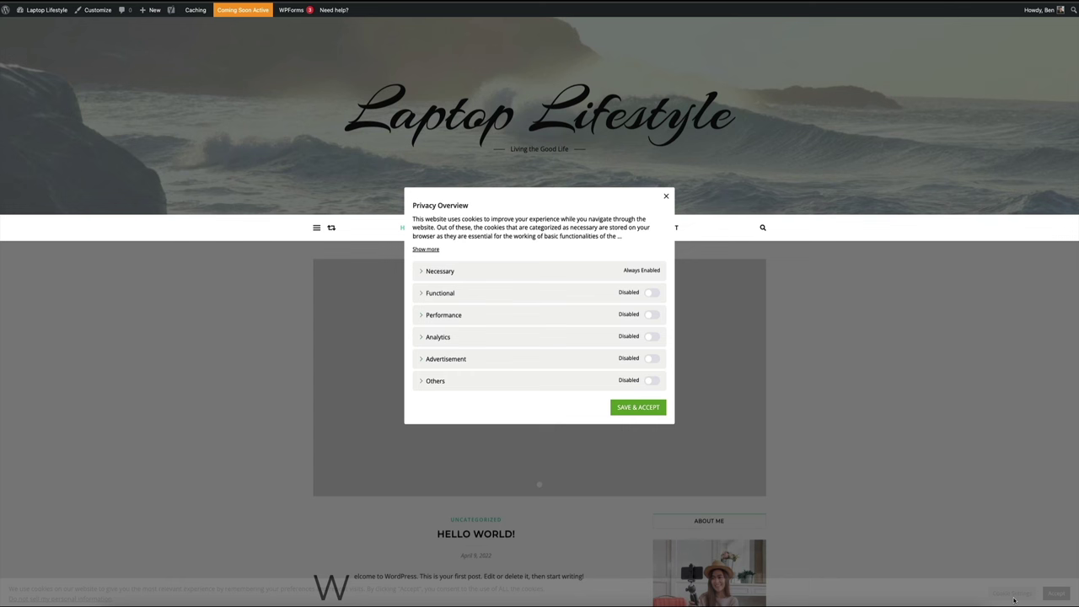
pyautogui.click(666, 198)
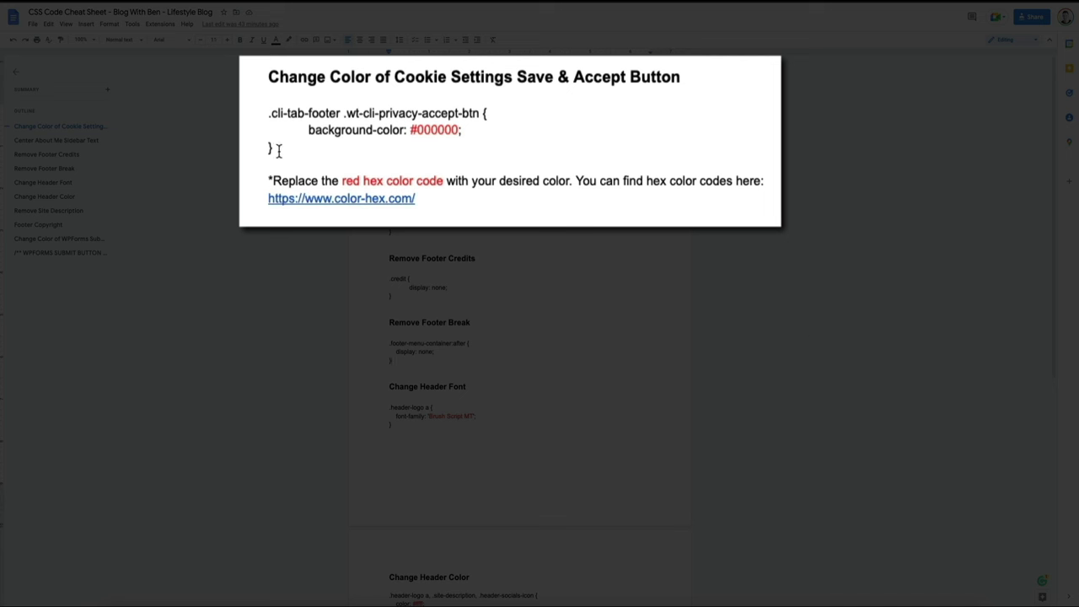
# - Select the .cli-tab-footer .wt-cli-privacy-accept-btn rule in the CSS cheat sheet
pyautogui.moveTo(279, 149); pyautogui.dragTo(268, 113)
pyautogui.hotkey('ctrl', 'c')
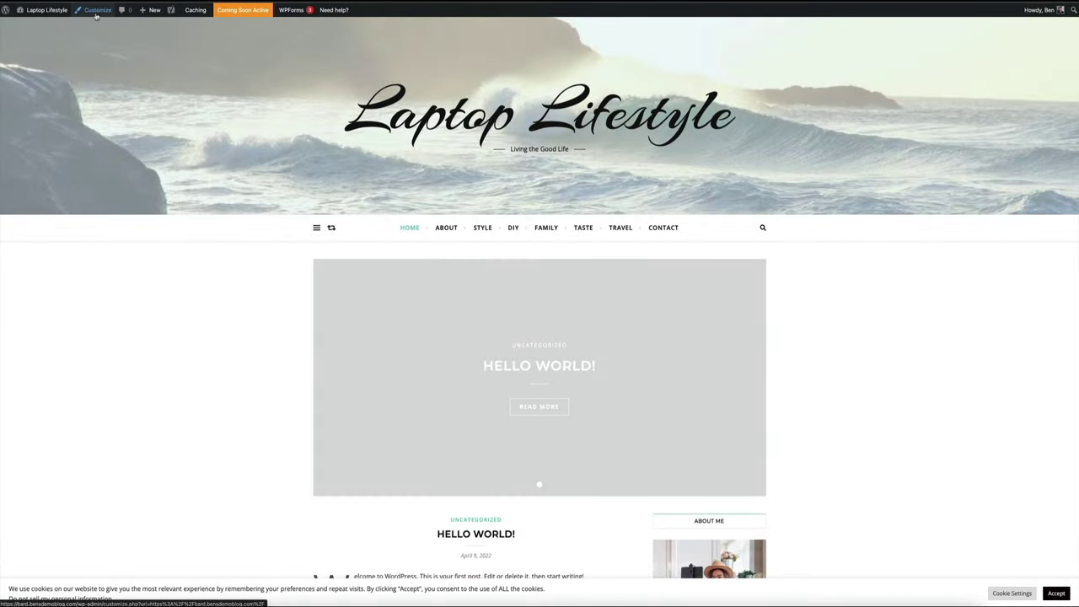
# - Paste the cookie accept button rule into line 5 of Additional CSS and publish it
pyautogui.click(96, 11)
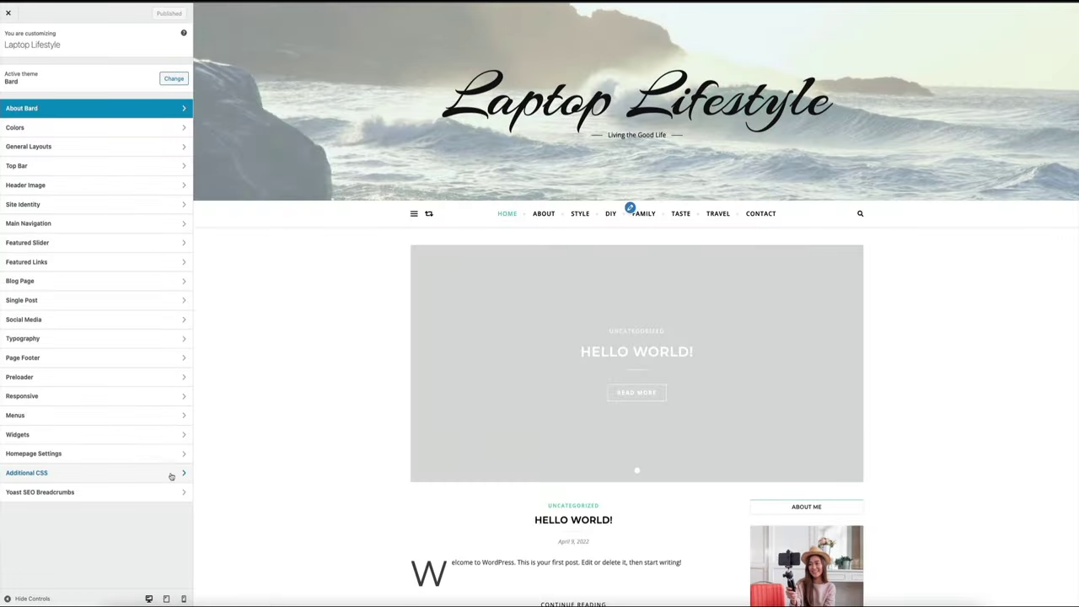
pyautogui.click(171, 476)
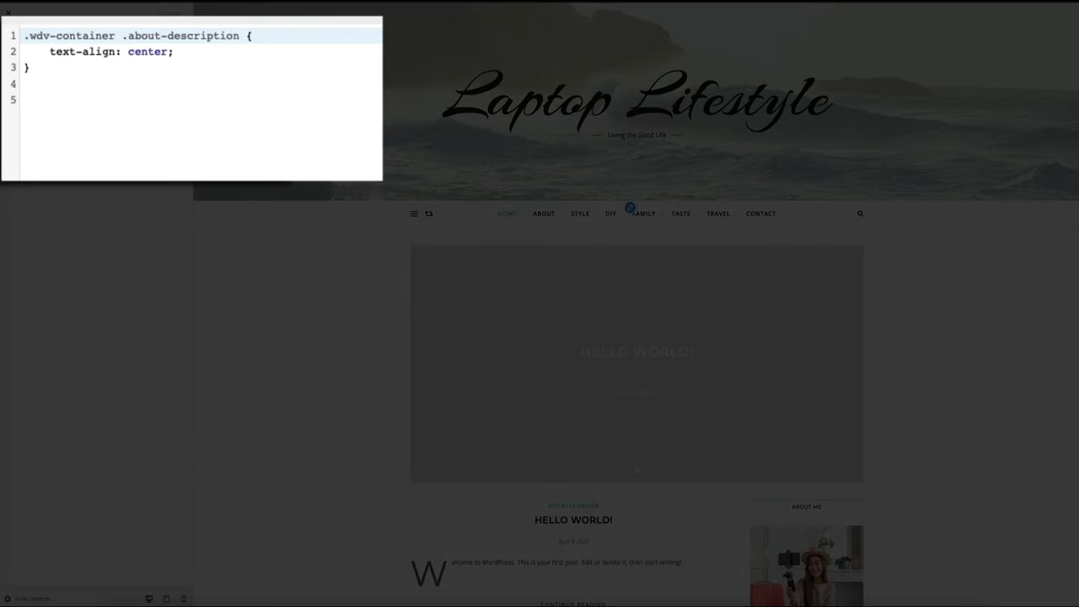
pyautogui.click(45, 100)
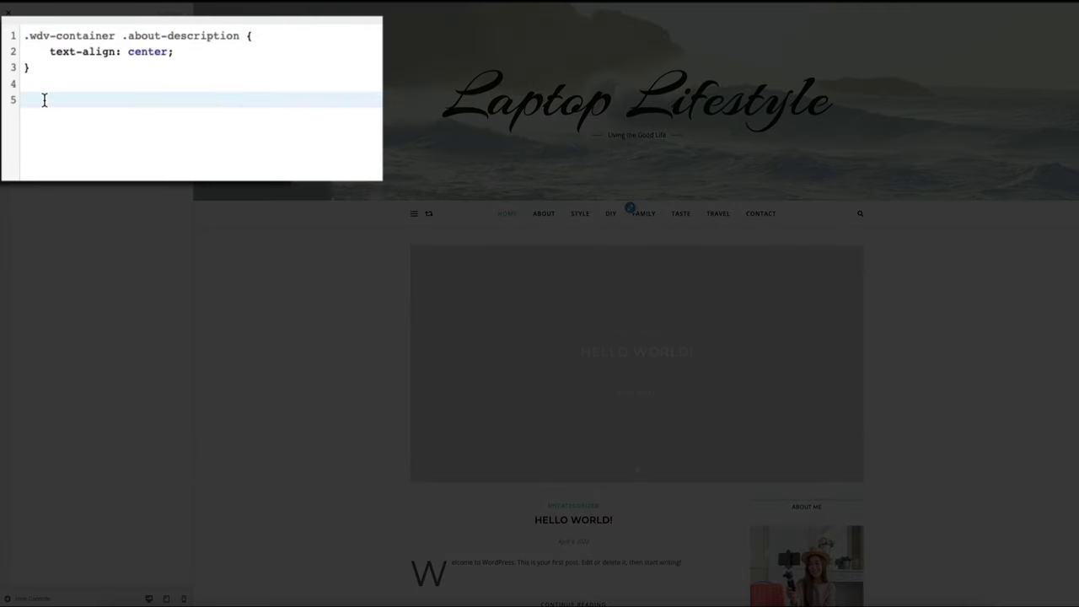
pyautogui.hotkey('ctrl', 'v')
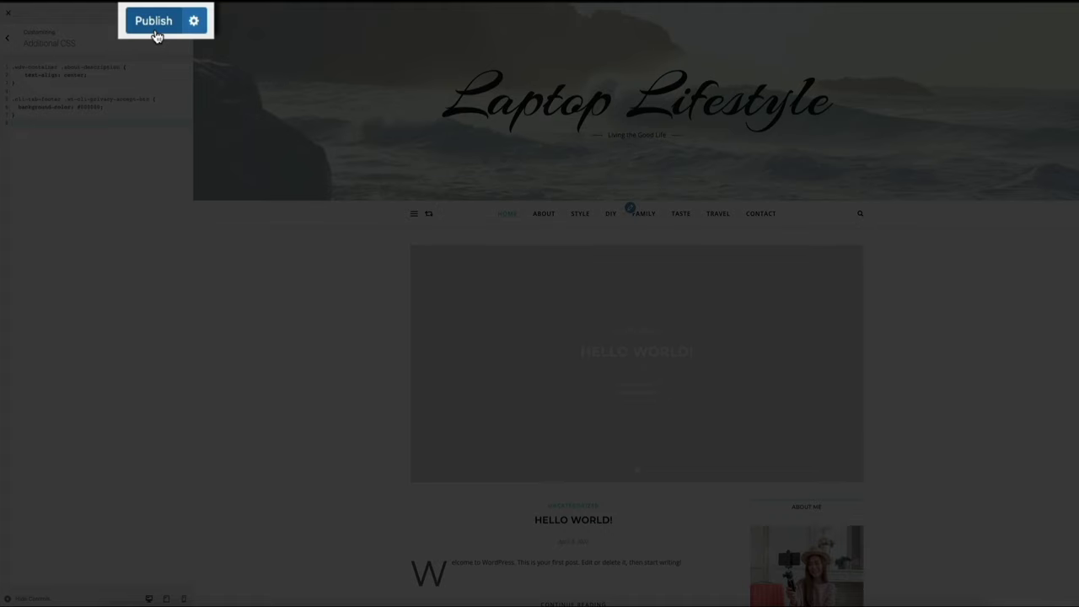
pyautogui.click(161, 15)
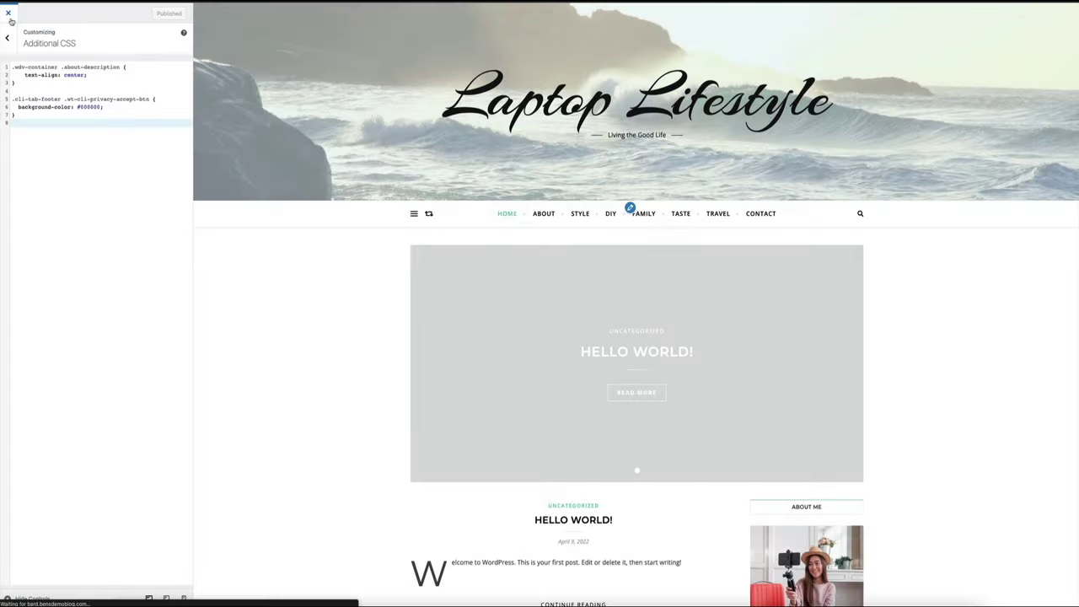
# - Close the Customizer and check that the Cookie Settings Save & Accept button is now black
pyautogui.click(12, 21)
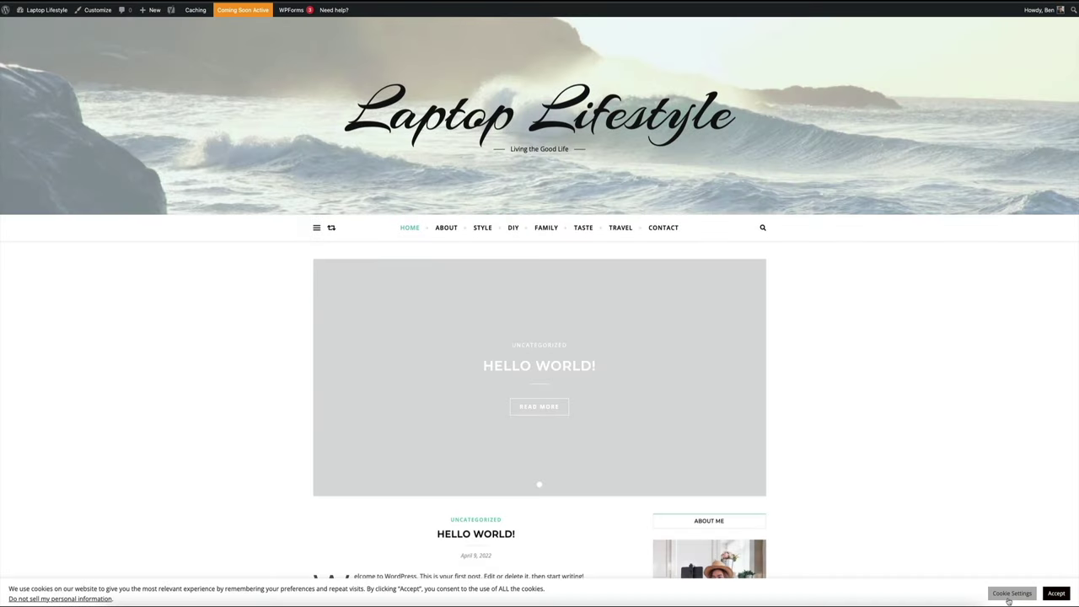
pyautogui.click(1010, 598)
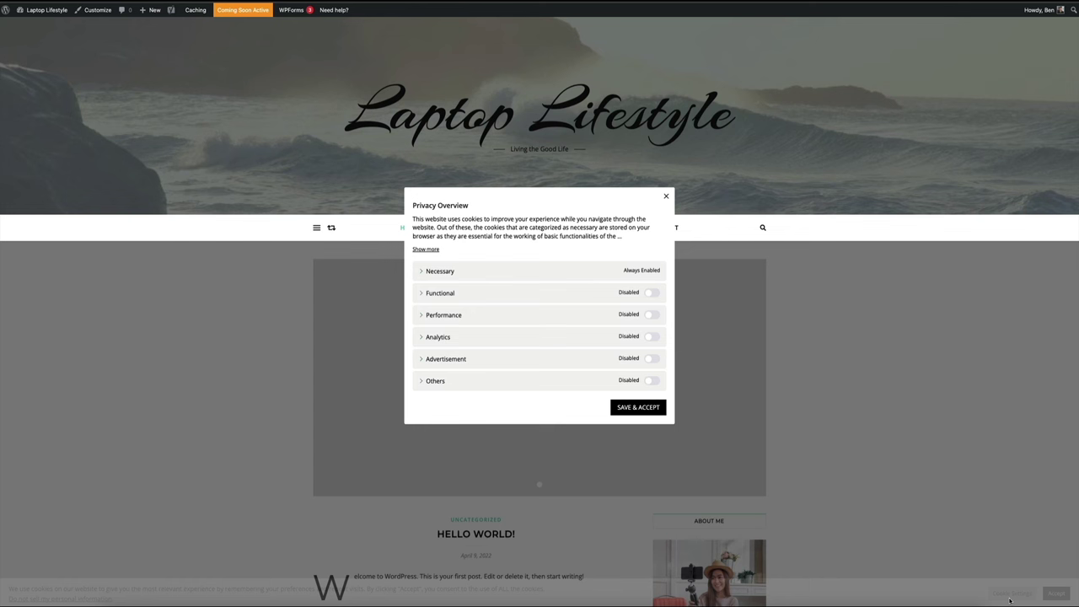
pyautogui.click(667, 197)
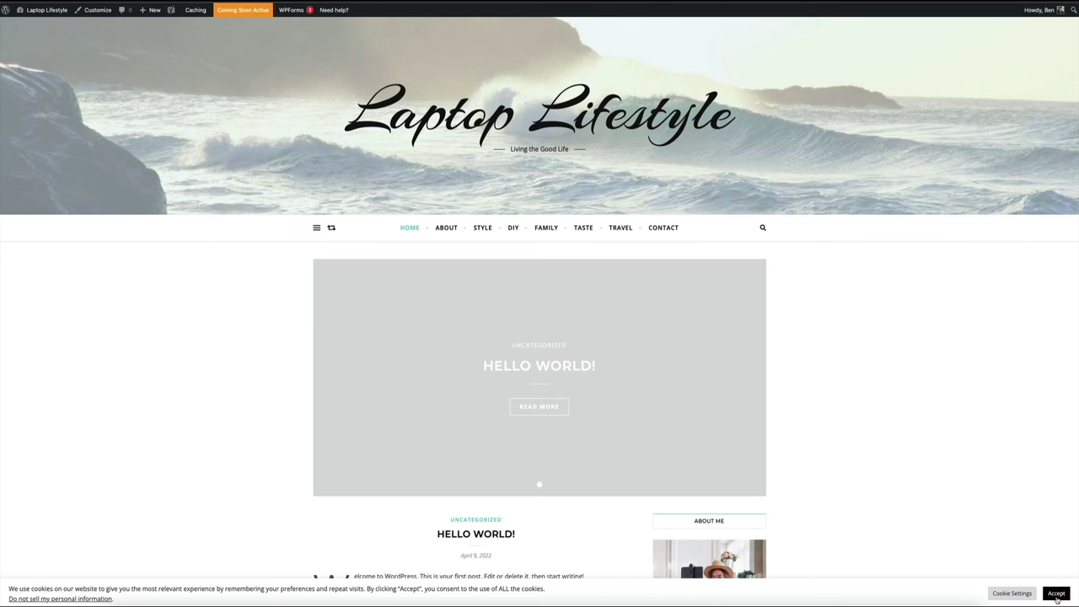
# - Accept the cookie banner and scroll the live homepage back to its header
pyautogui.click(1057, 593)
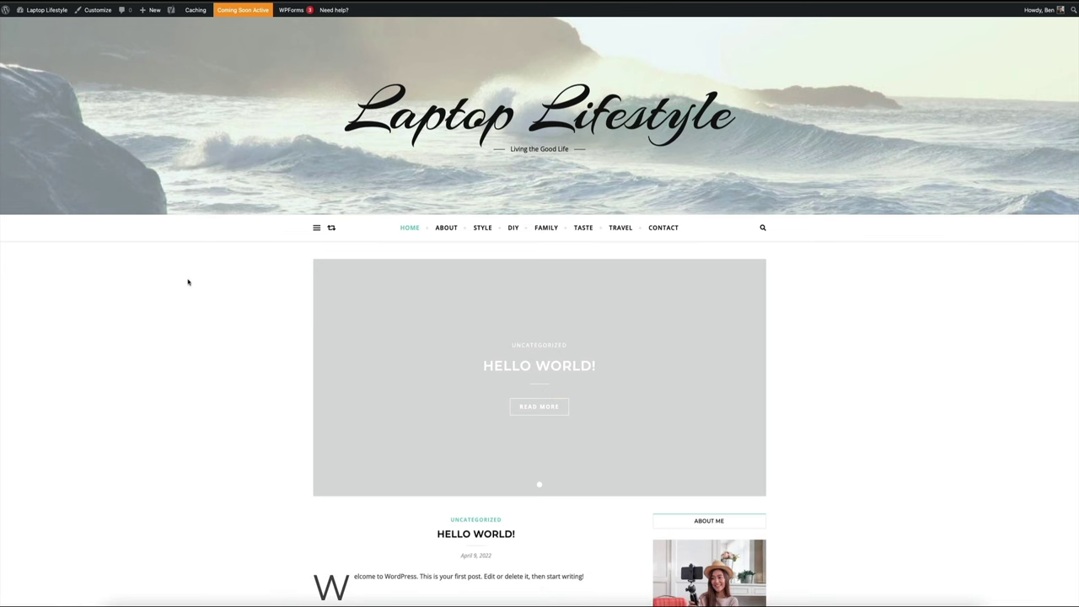
pyautogui.scroll(-10, 188, 282)
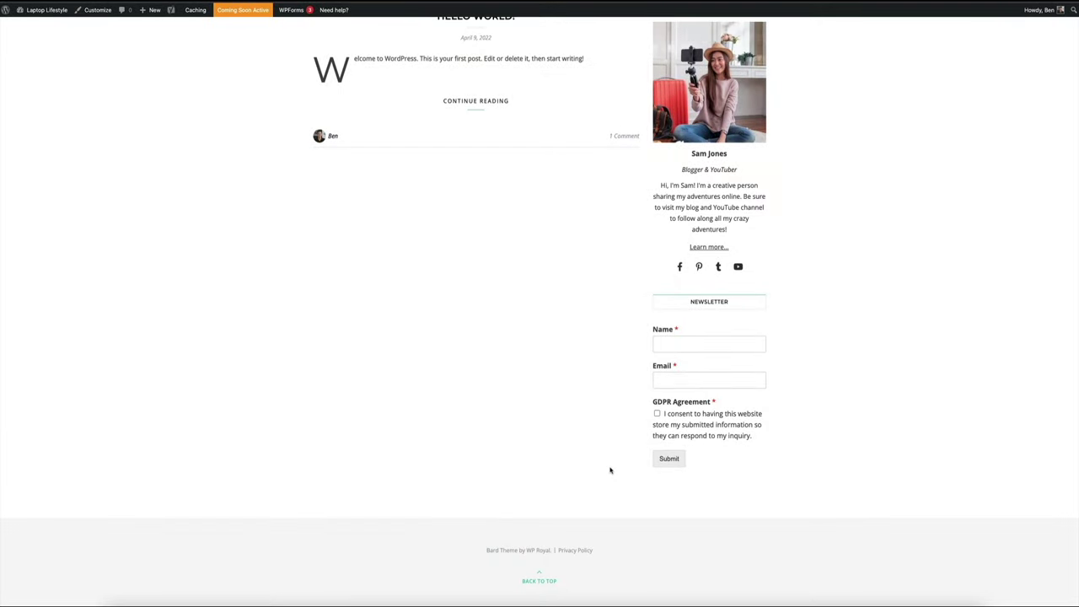
pyautogui.scroll(6, 610, 470)
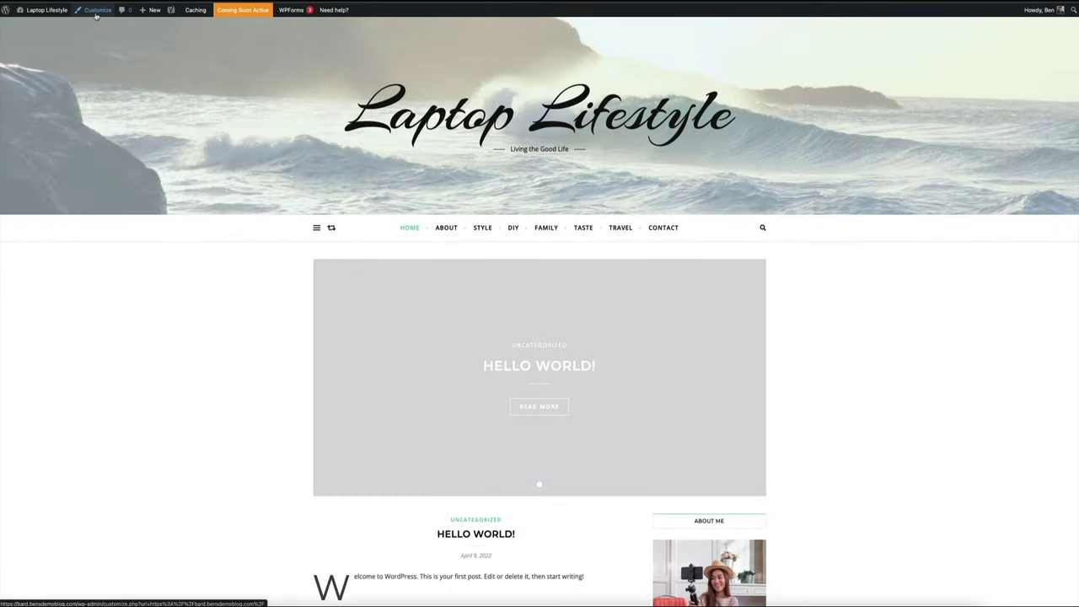
# - Reopen the Customizer's Additional CSS editor from the admin bar
pyautogui.click(96, 12)
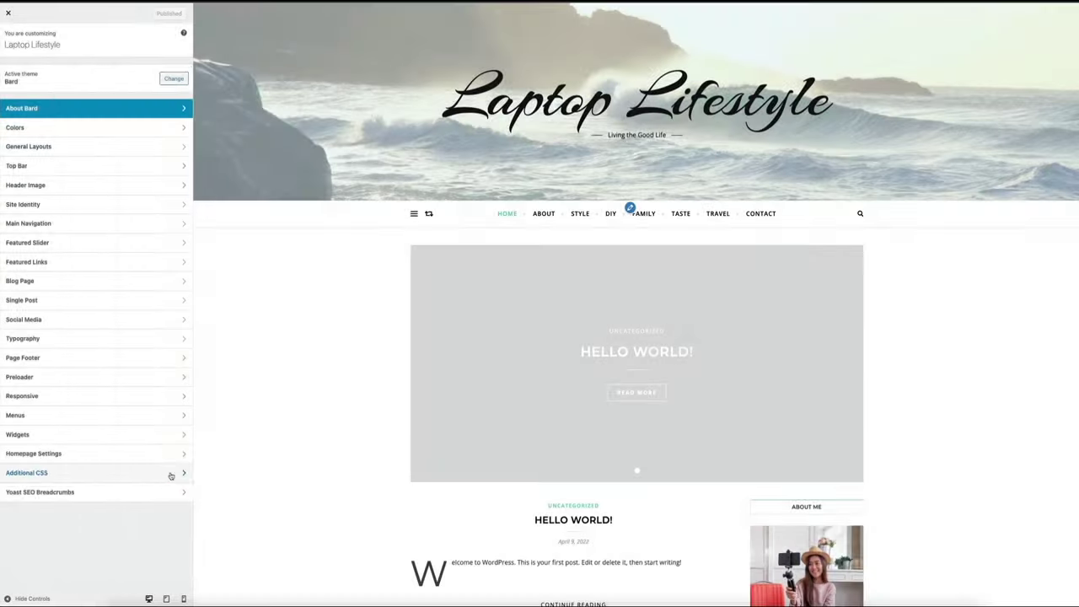
pyautogui.click(170, 474)
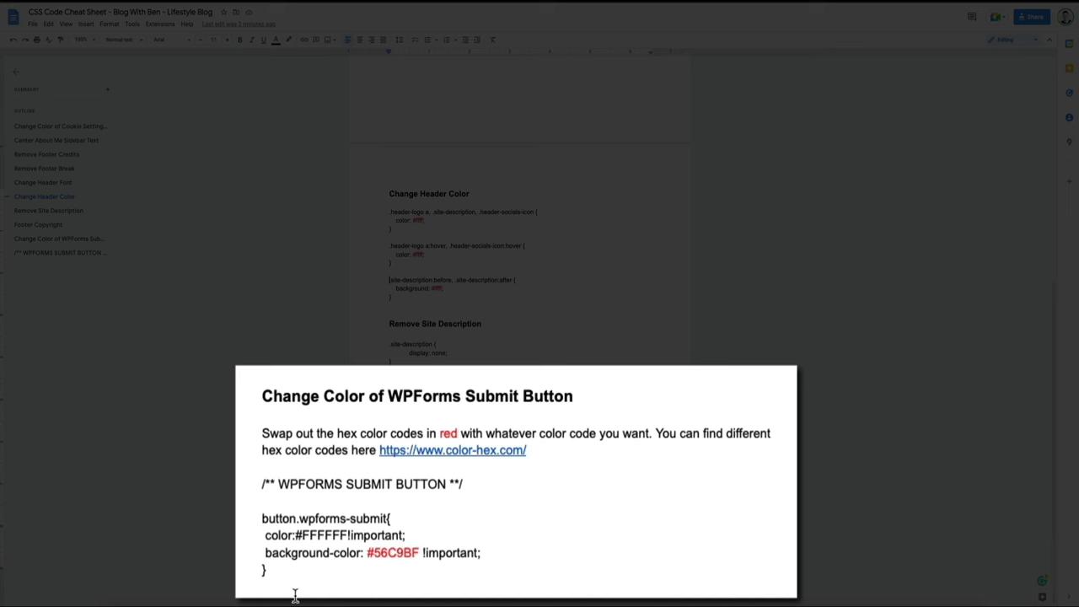
# - Select the /** WPFORMS SUBMIT BUTTON **/ CSS block in the cheat sheet
pyautogui.moveTo(279, 574); pyautogui.dragTo(262, 483)
pyautogui.hotkey('ctrl', 'c')
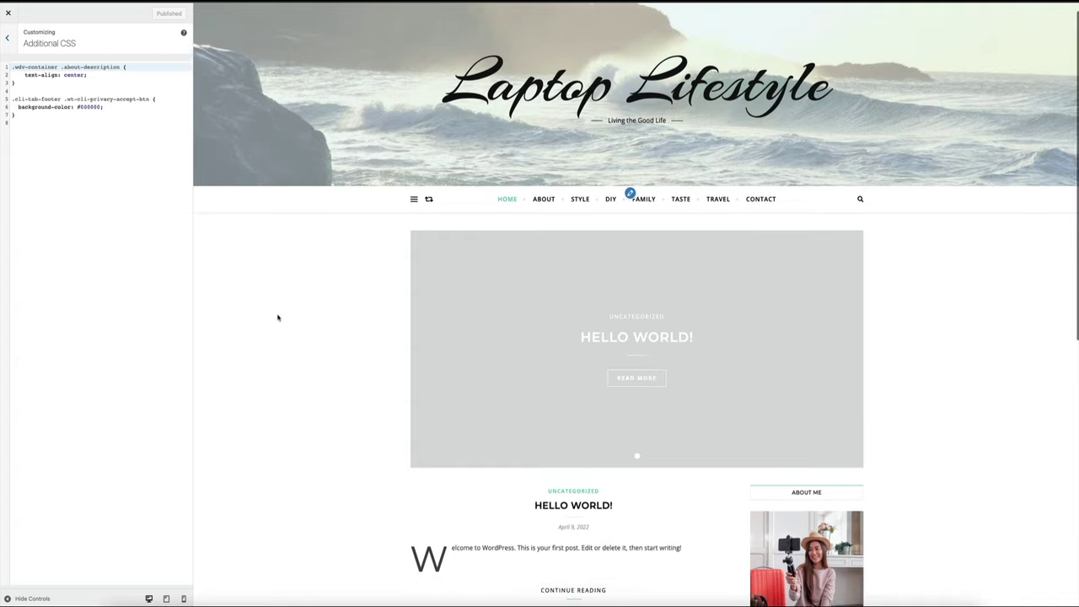
# - Paste the WPForms submit button rule (white text, #56C9BF background) below the existing CSS and publish
pyautogui.scroll(-6, 278, 317)
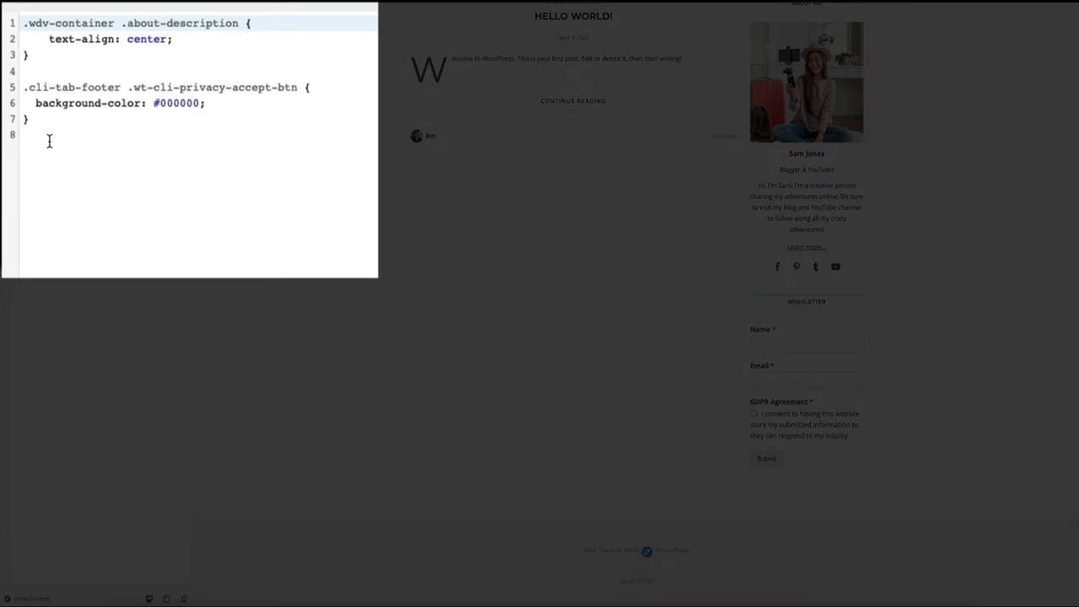
pyautogui.click(49, 140)
pyautogui.press('Return')
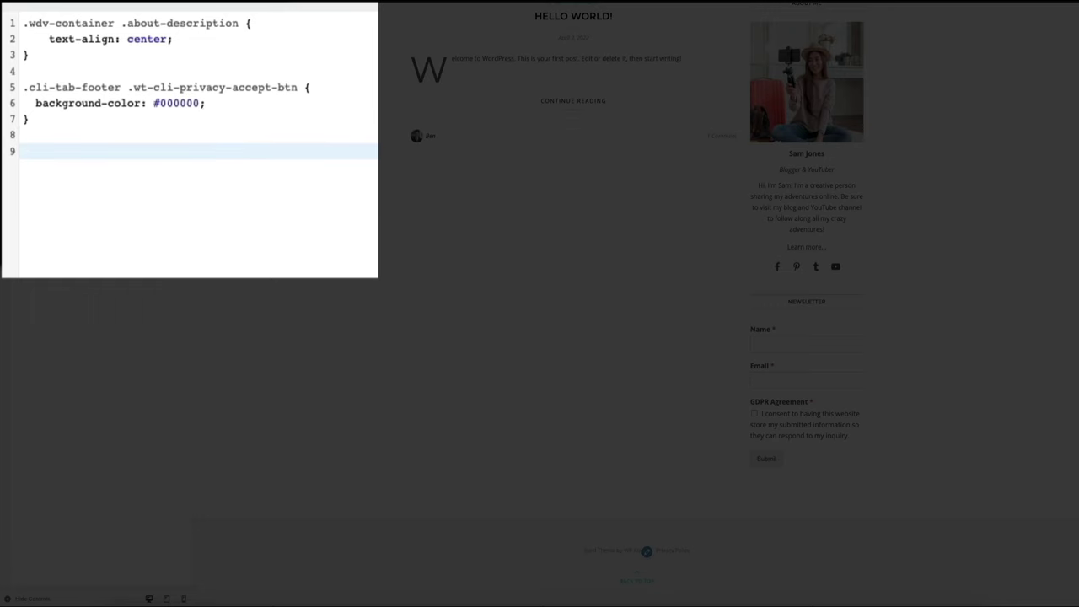
pyautogui.hotkey('ctrl', 'v')
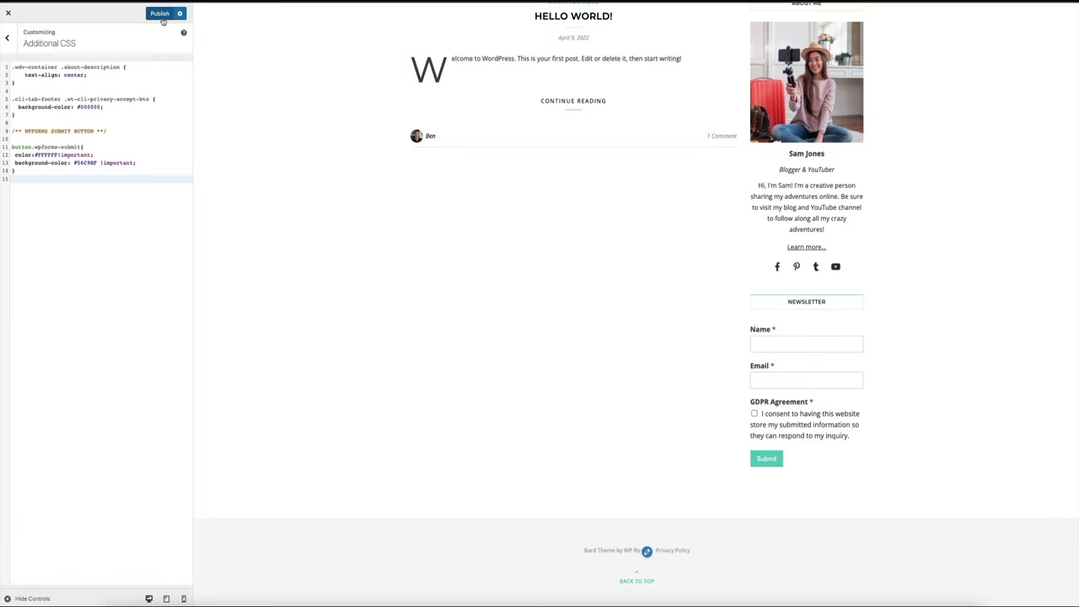
pyautogui.click(160, 17)
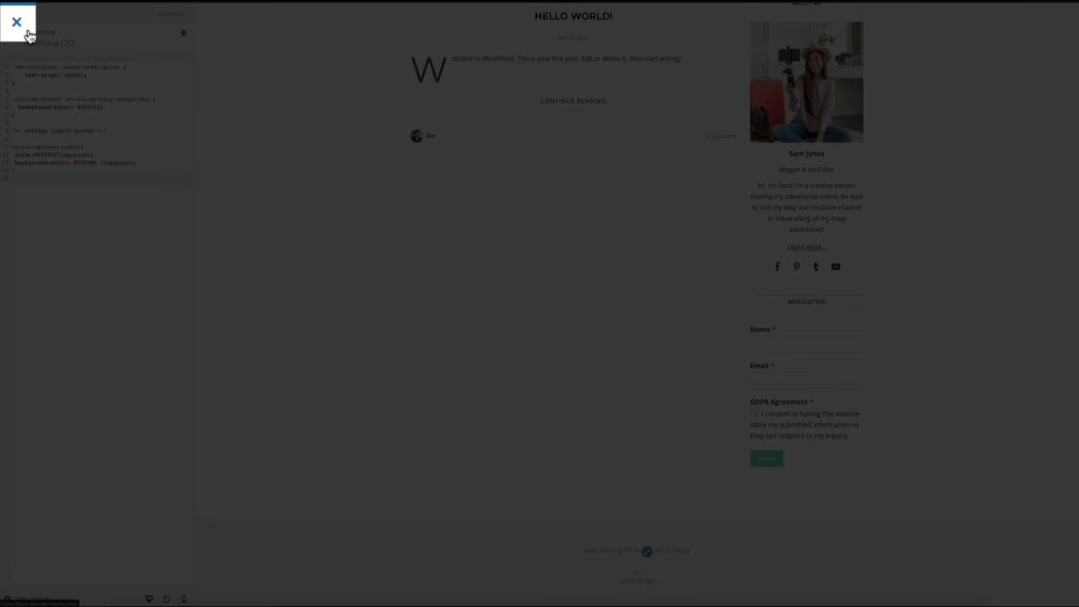
pyautogui.click(10, 15)
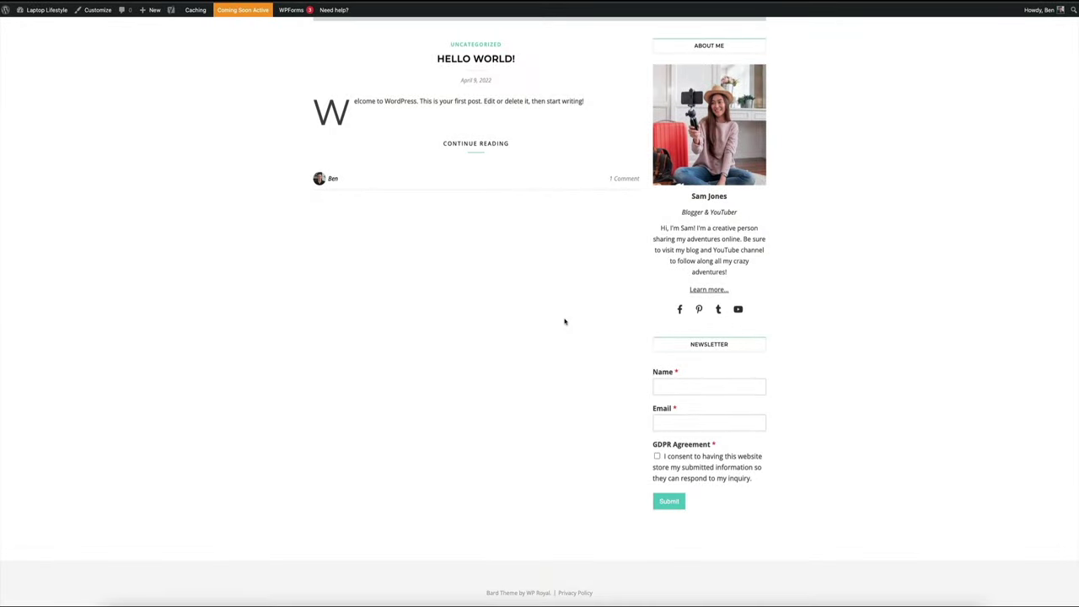
pyautogui.scroll(10, 565, 321)
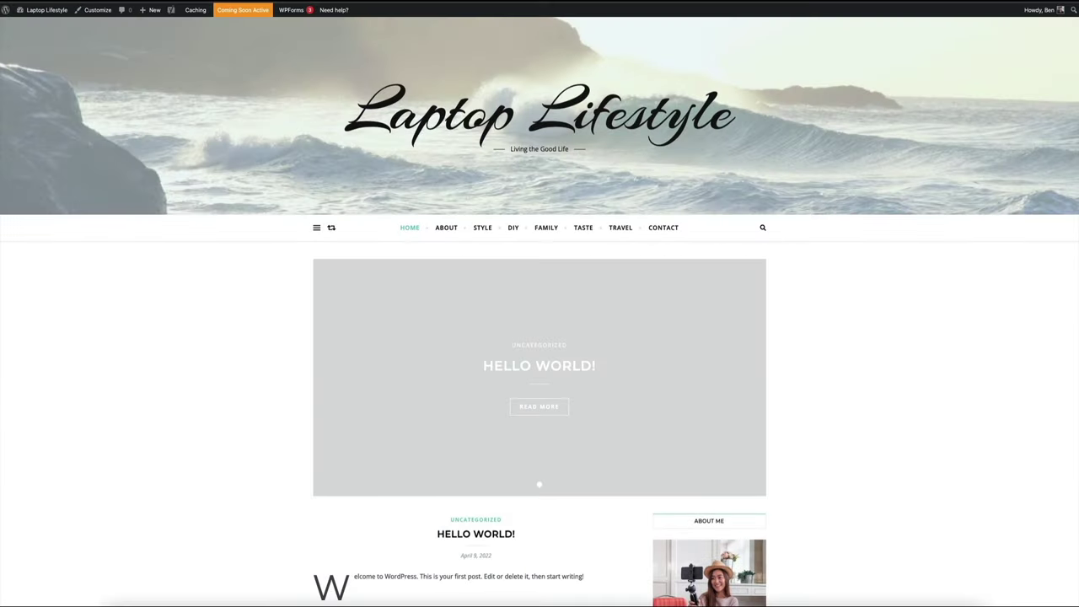
pyautogui.scroll(-3, 169, 261)
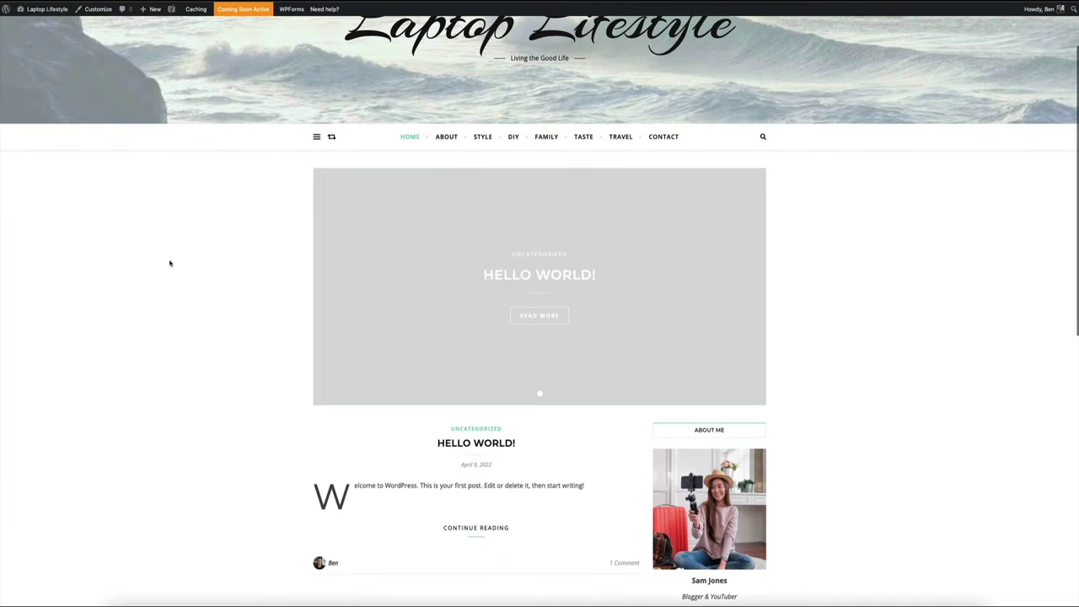
pyautogui.scroll(-8, 170, 264)
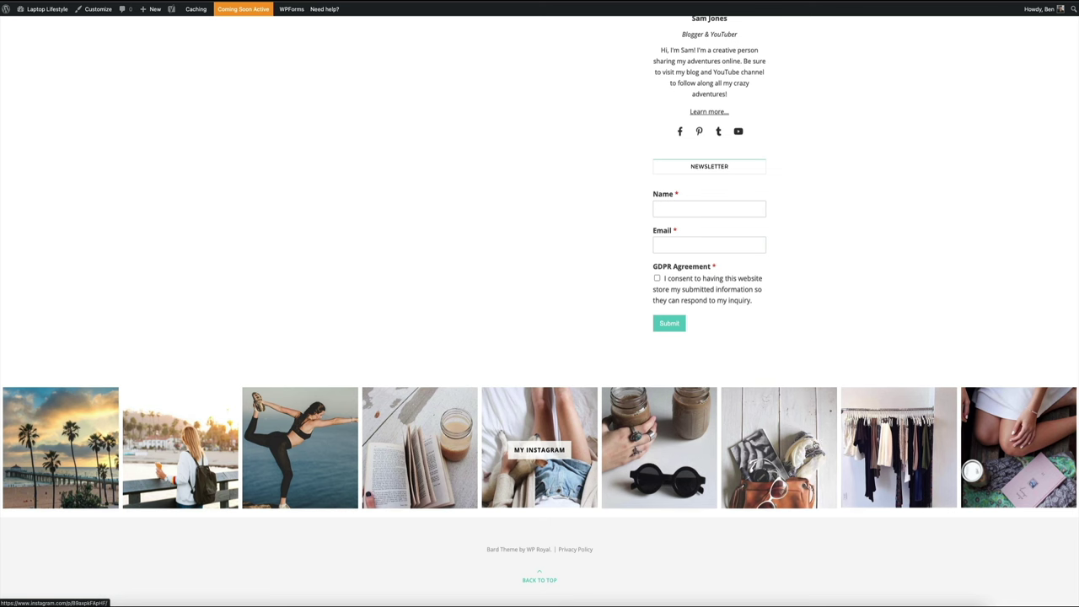
pyautogui.click(1001, 459)
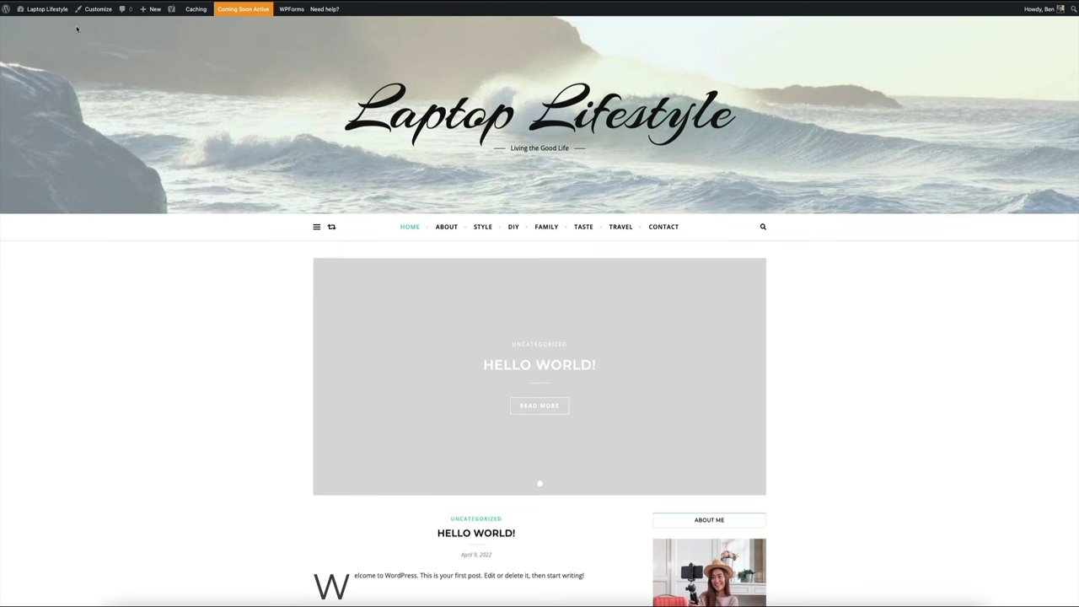
pyautogui.moveTo(51, 12)
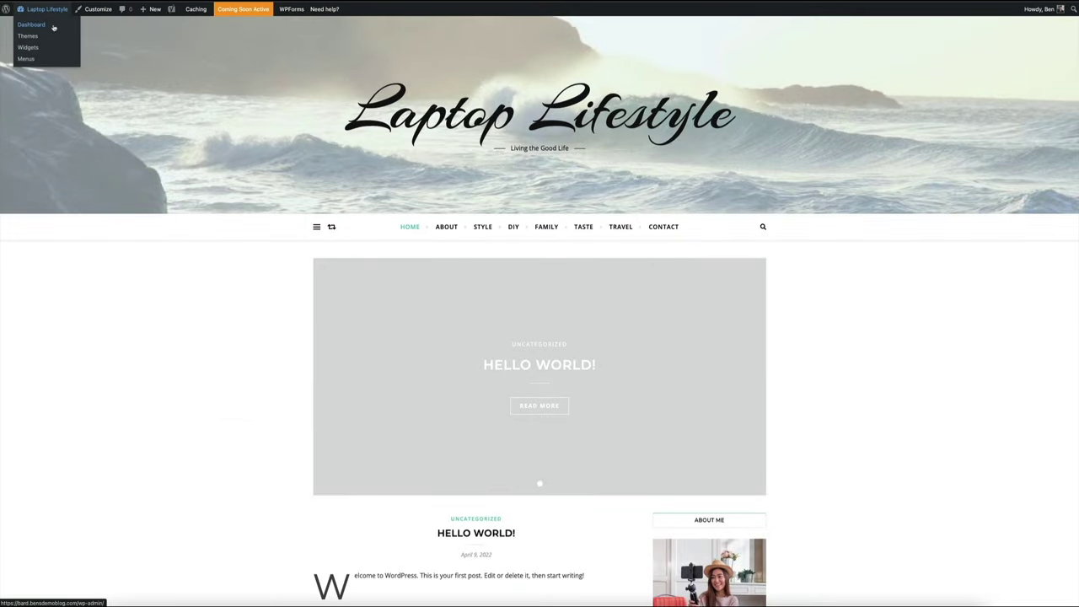
# - Start a new Instagram feed under Instagram Feed > All Feeds with the User Timeline type
pyautogui.click(53, 26)
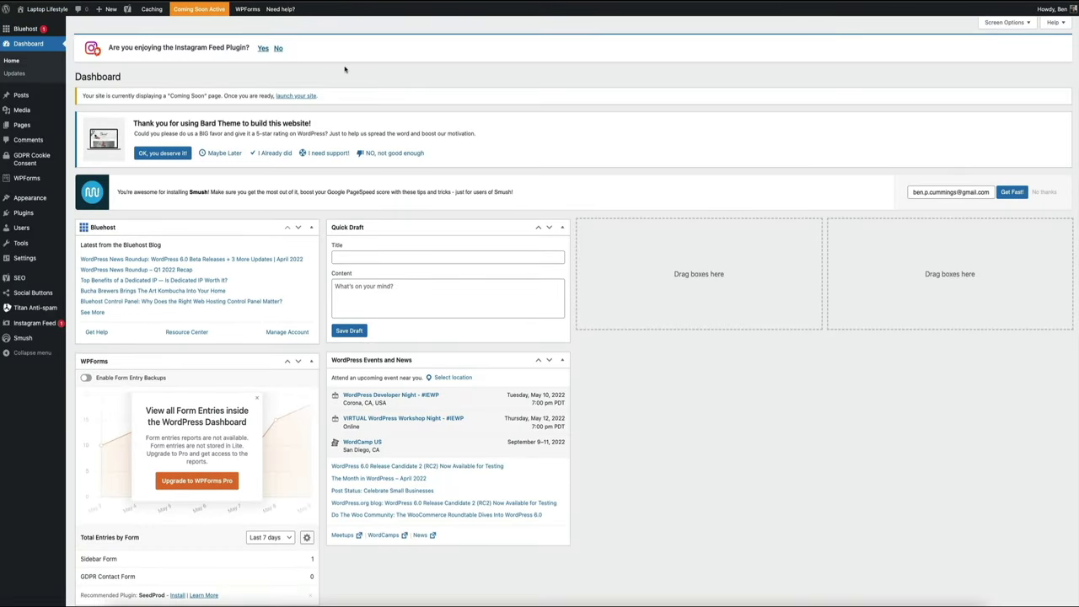
pyautogui.moveTo(51, 326)
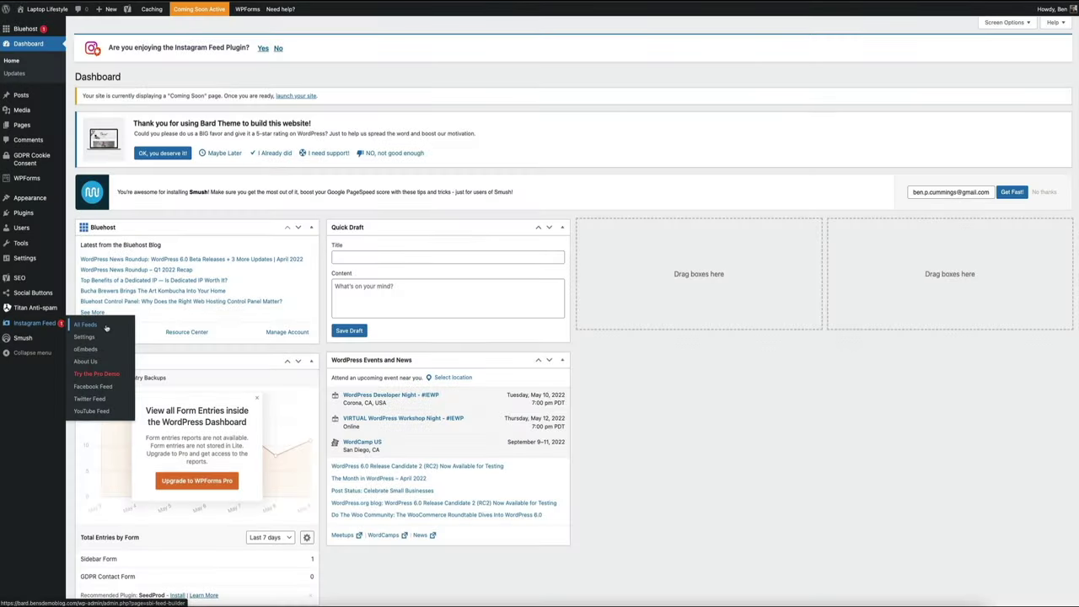
pyautogui.click(106, 328)
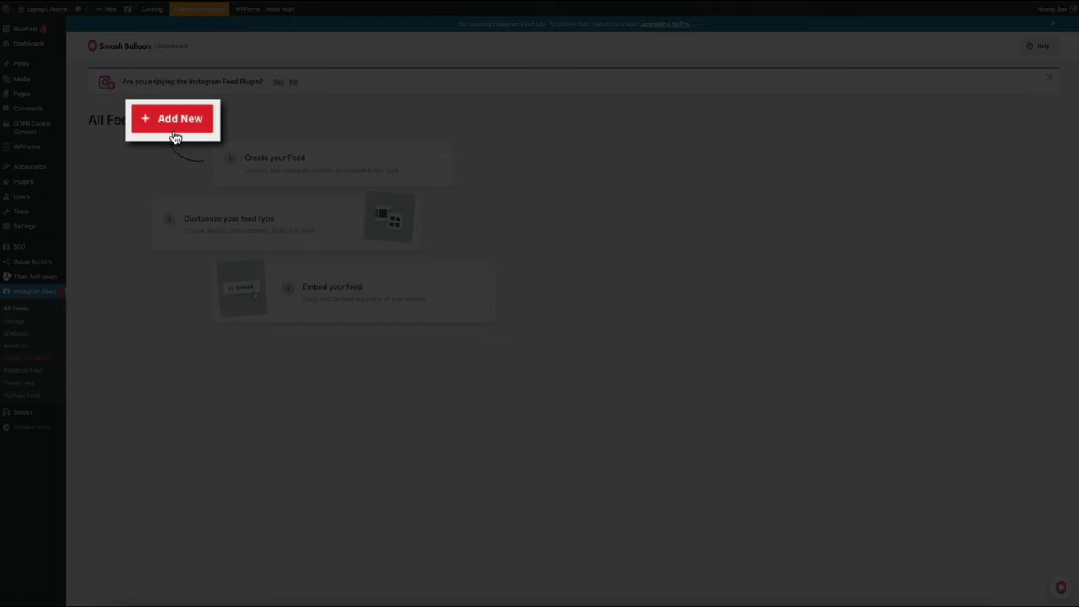
pyautogui.click(173, 133)
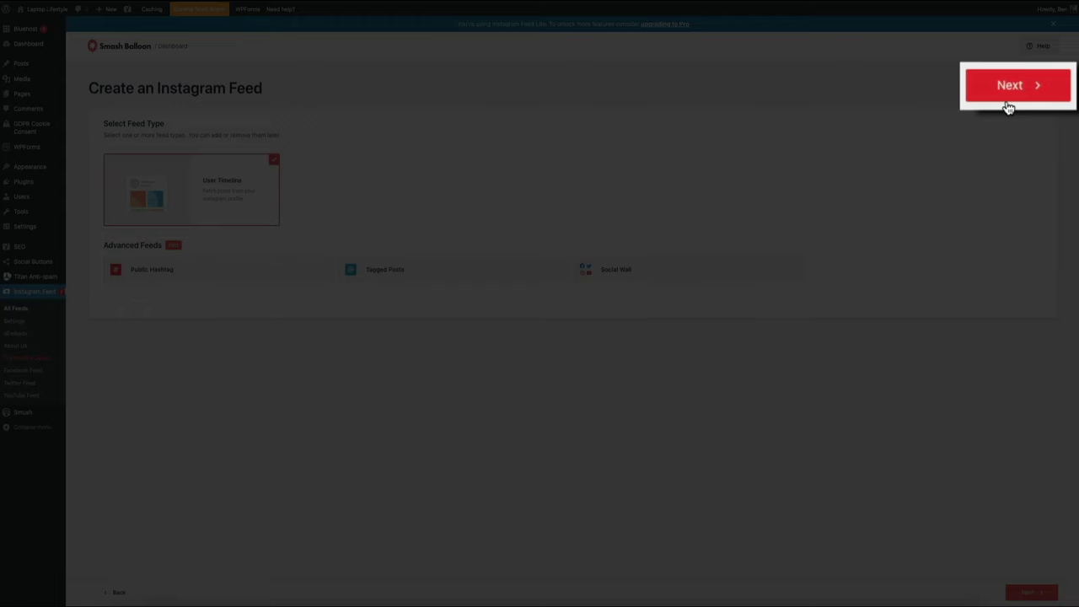
pyautogui.click(1026, 92)
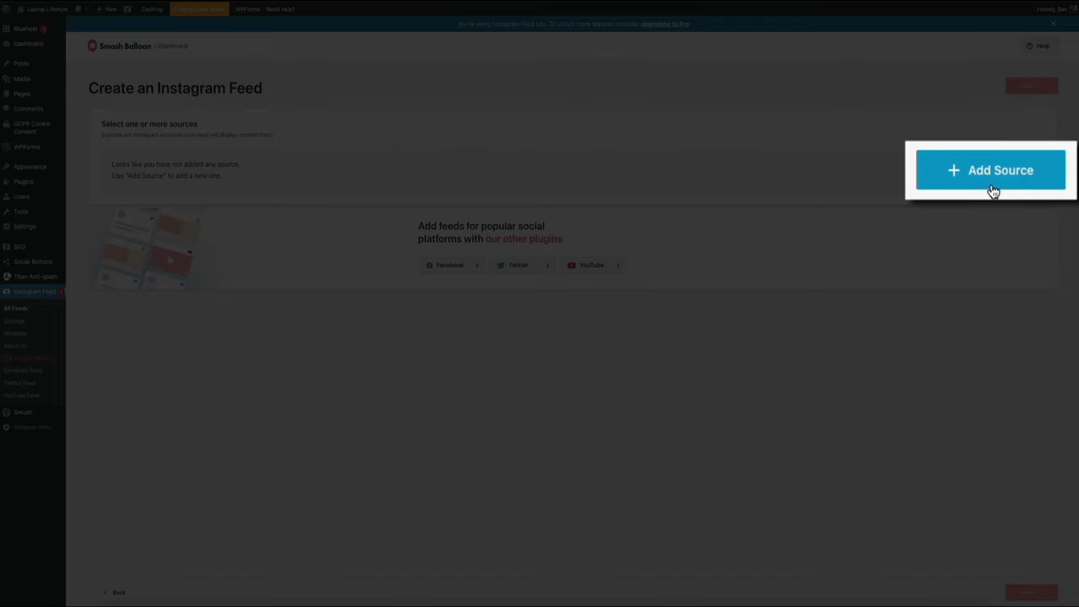
# - Add an Instagram account as the new feed's source
pyautogui.click(994, 175)
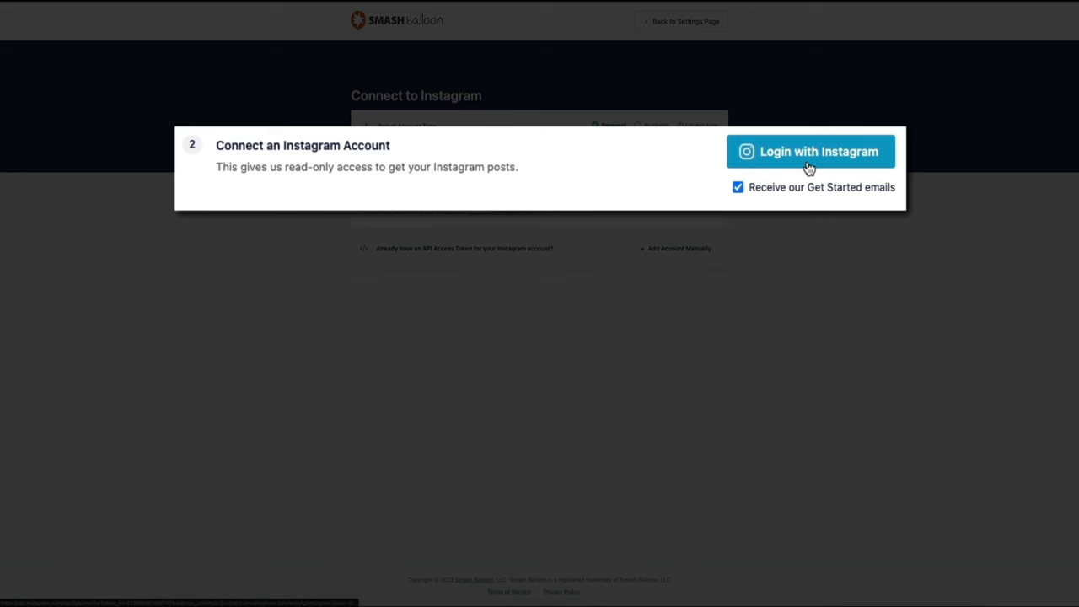
# - Log in with Instagram and allow the plugin to access the account
pyautogui.click(808, 167)
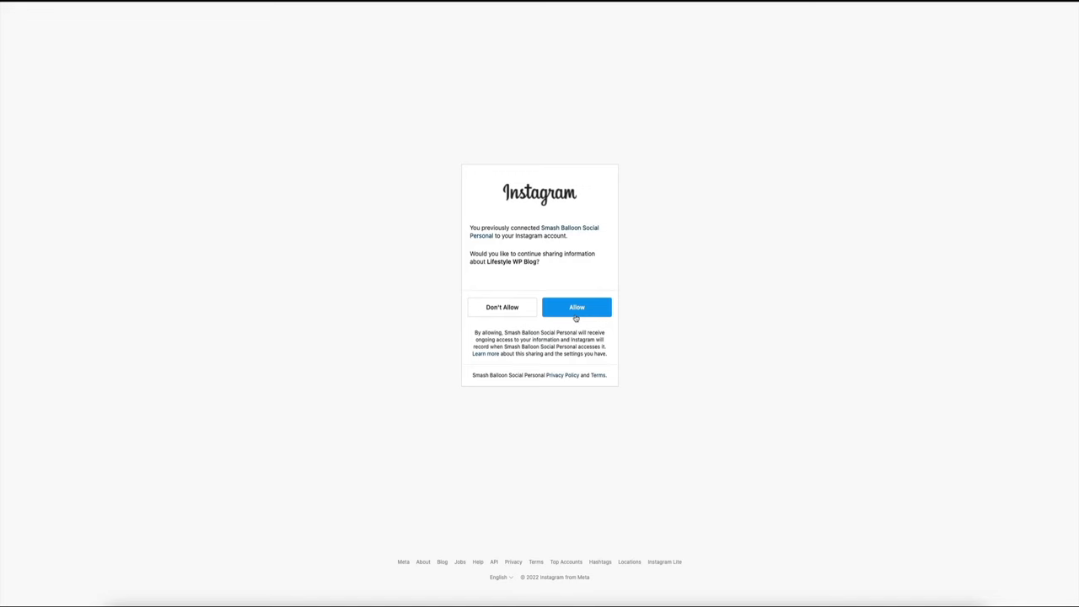
pyautogui.click(575, 317)
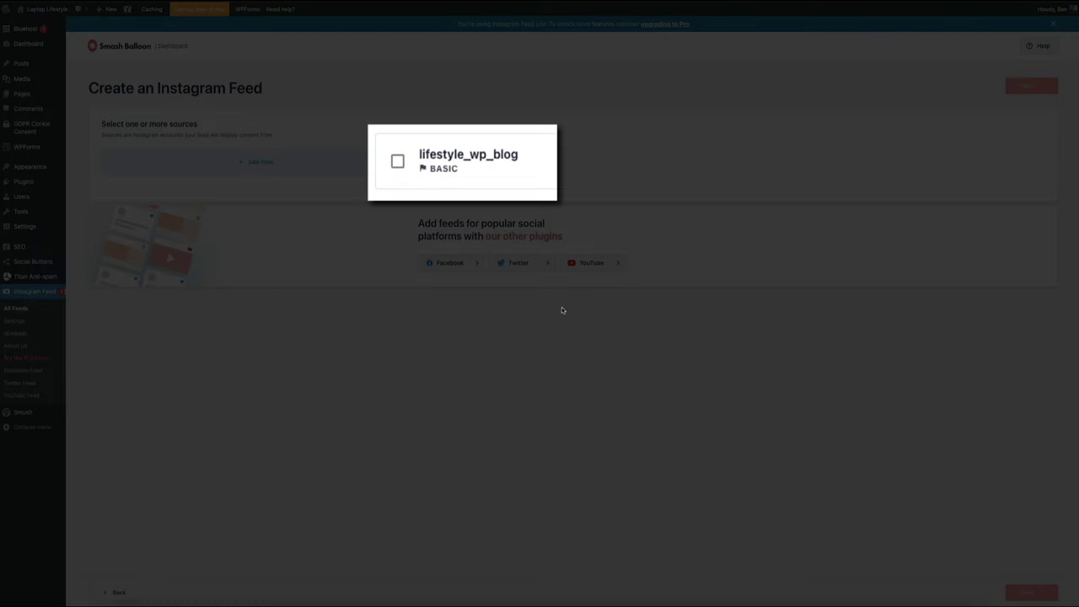
# - Tick the connected Basic Instagram account as the feed source
pyautogui.click(399, 162)
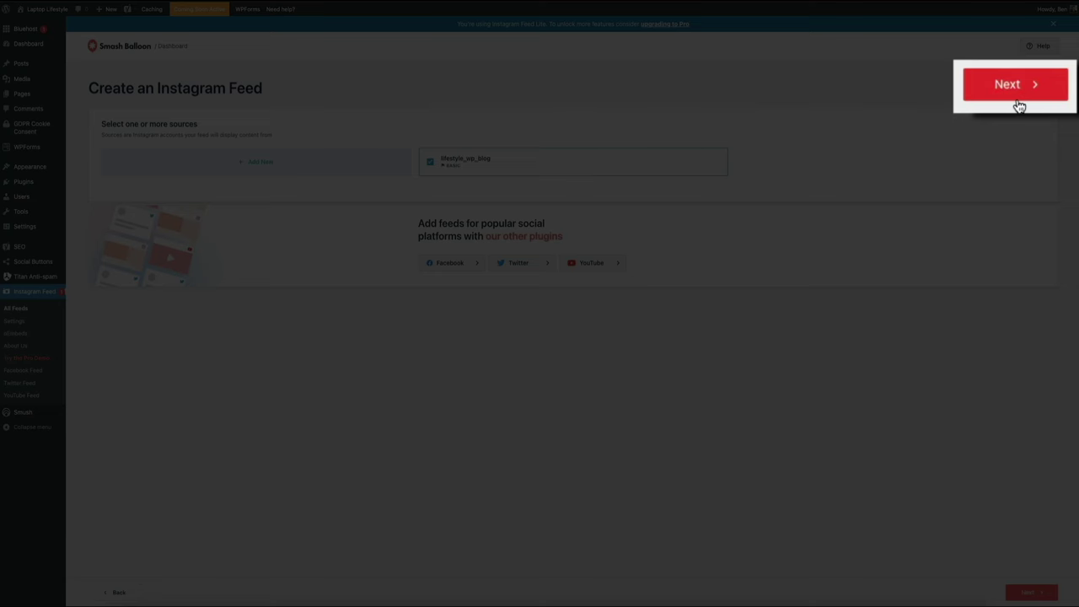
# - Continue from the source step into the lifestyle_wp_blog feed customizer
pyautogui.click(1018, 101)
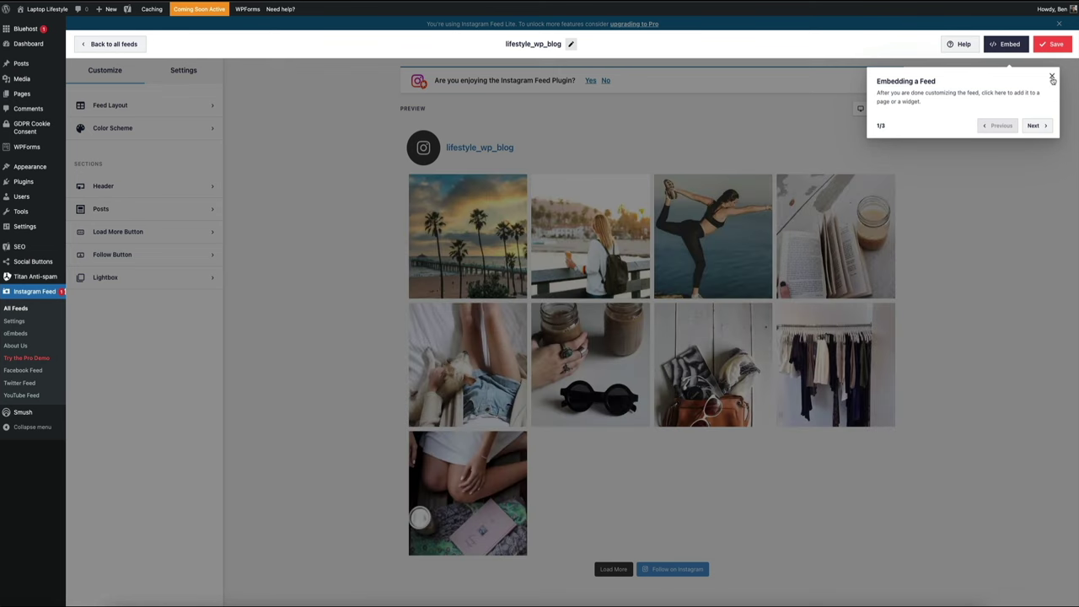
# - Dismiss the embedding tip and switch off the feed's Header
pyautogui.click(1053, 78)
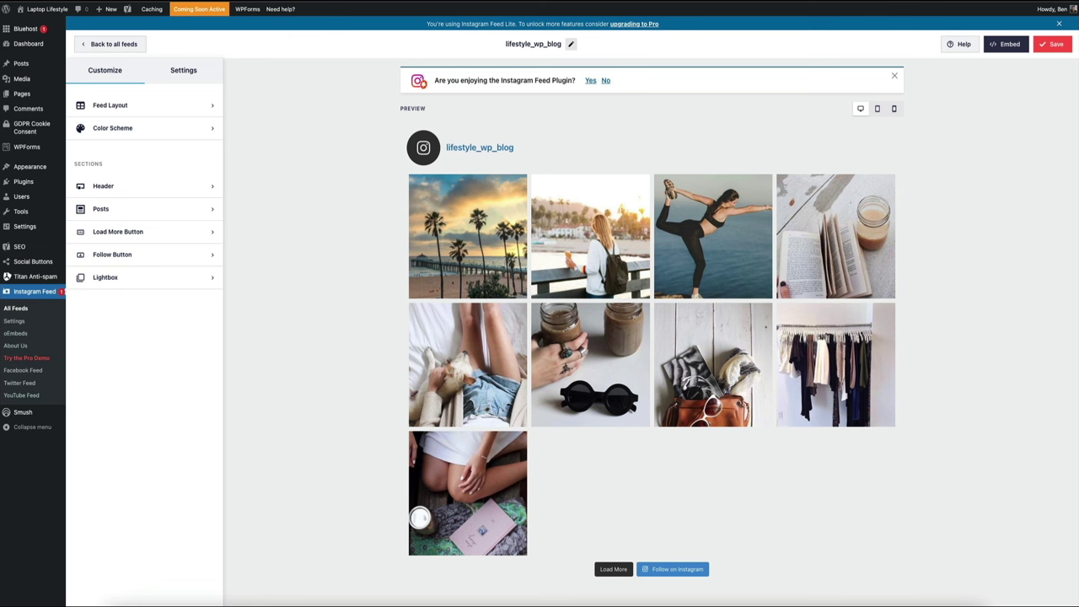
pyautogui.scroll(-1, 997, 179)
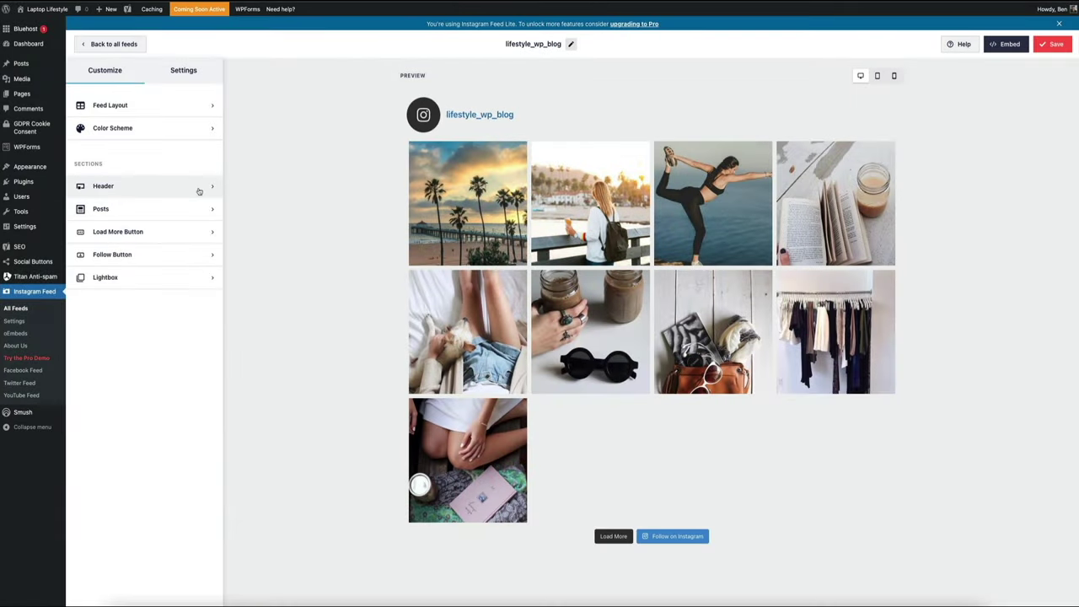
pyautogui.click(200, 187)
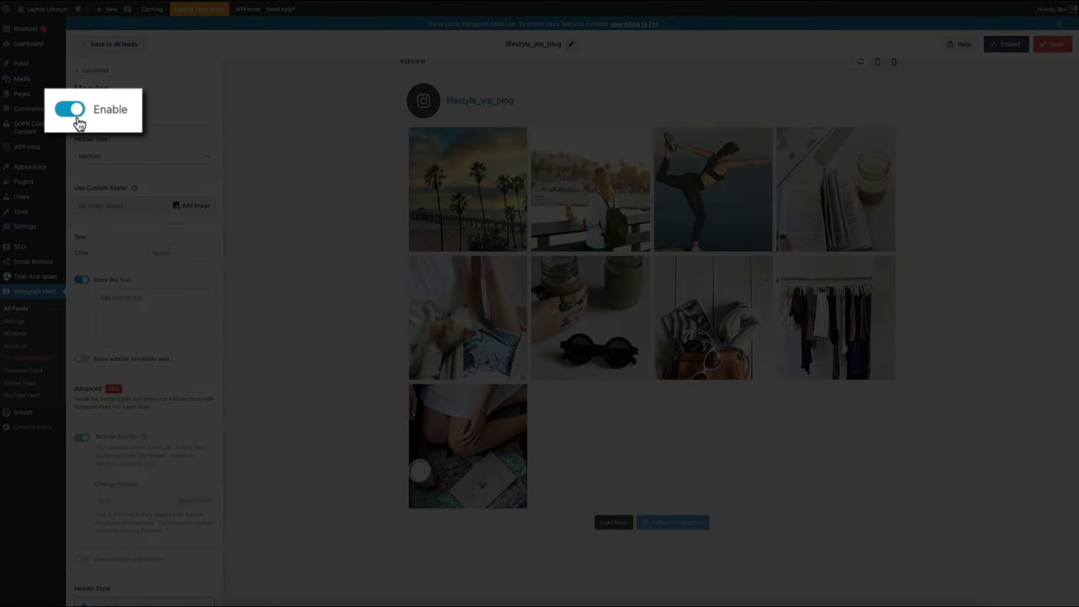
pyautogui.click(83, 111)
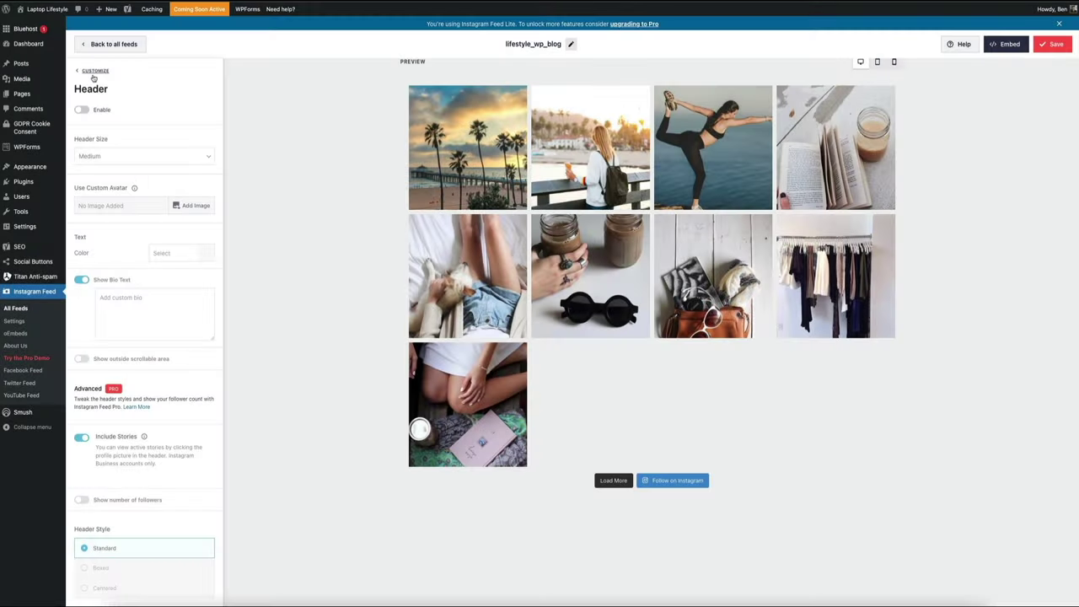
pyautogui.click(93, 73)
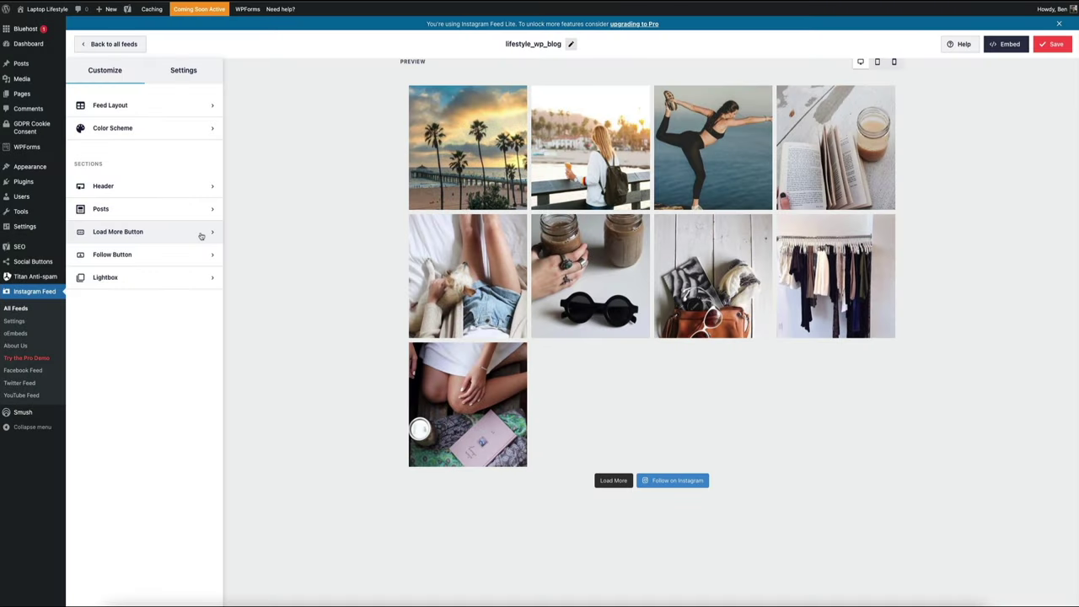
# - Switch off the Load More and Follow on Instagram buttons
pyautogui.click(201, 236)
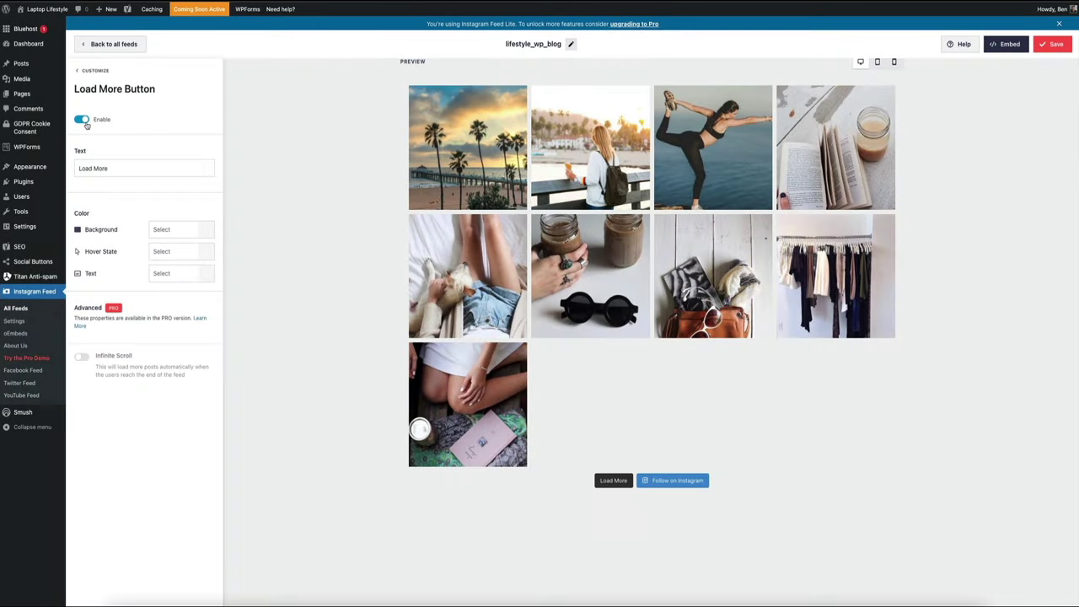
pyautogui.click(81, 120)
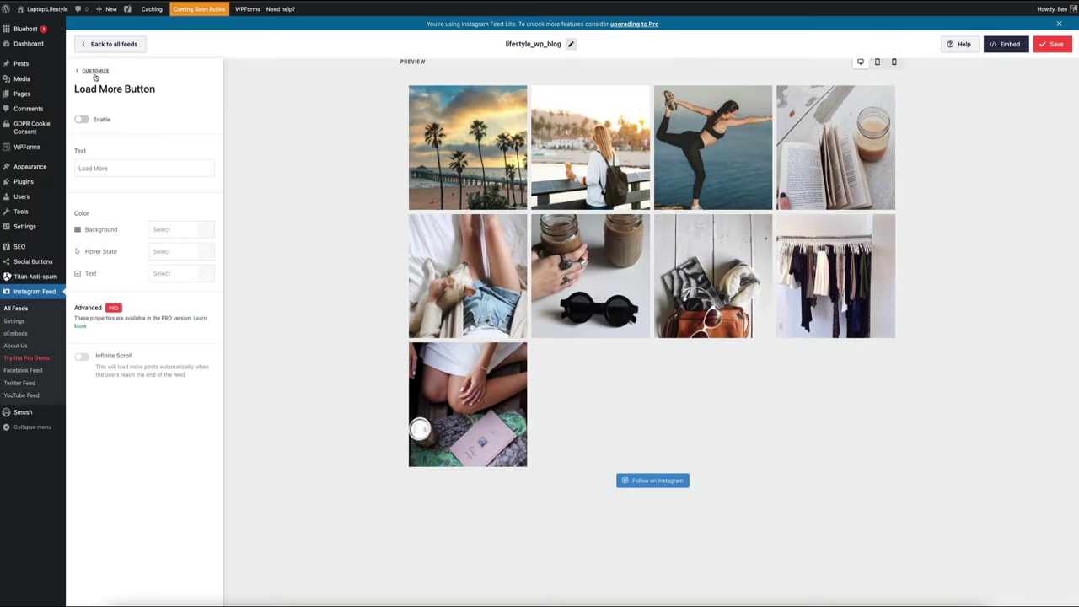
pyautogui.click(94, 72)
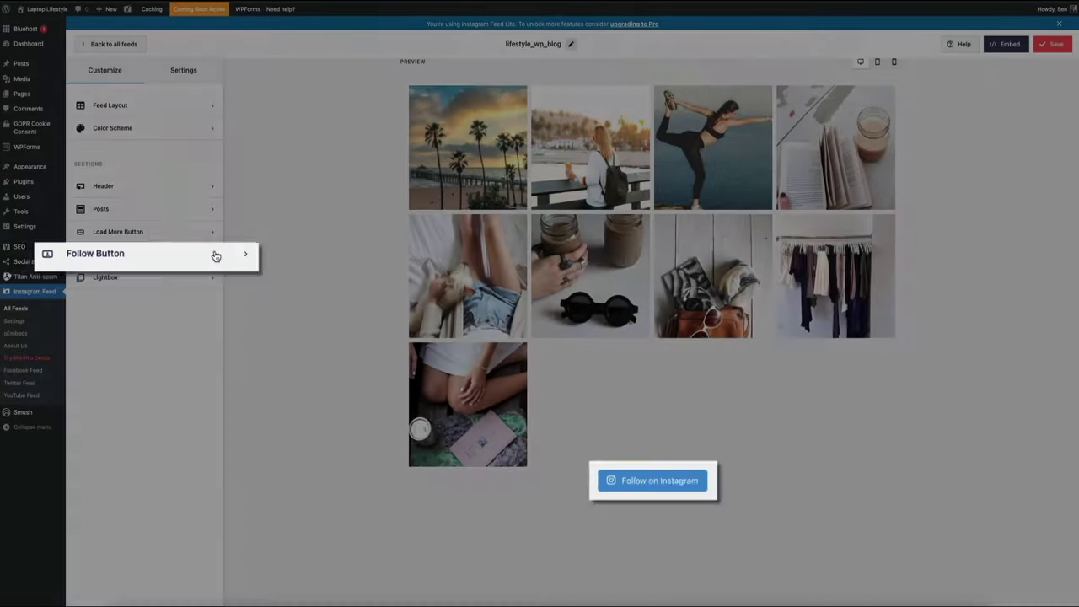
pyautogui.click(212, 253)
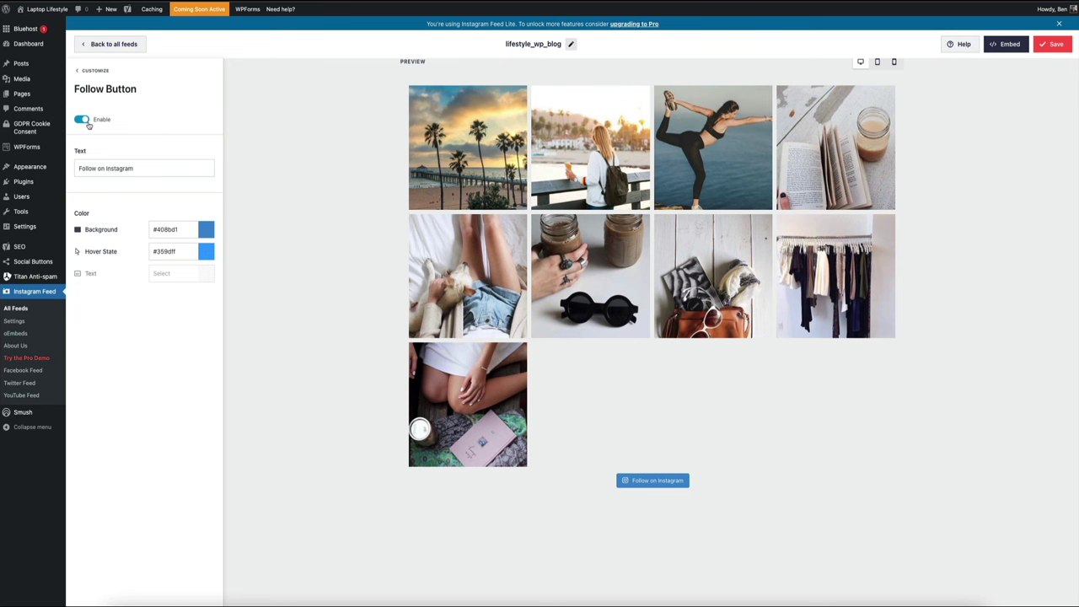
pyautogui.click(84, 120)
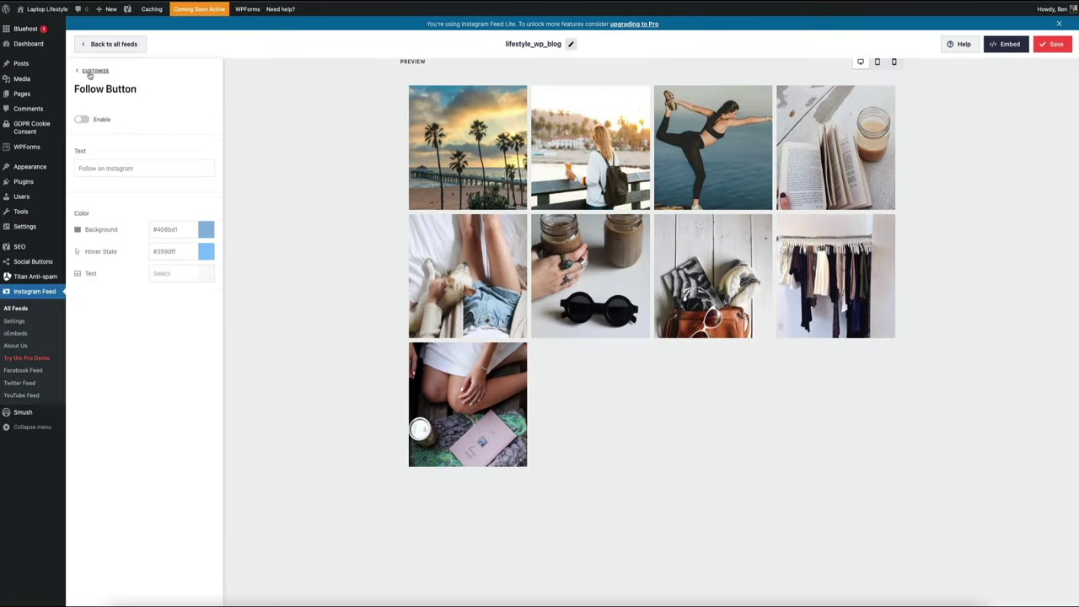
pyautogui.click(89, 75)
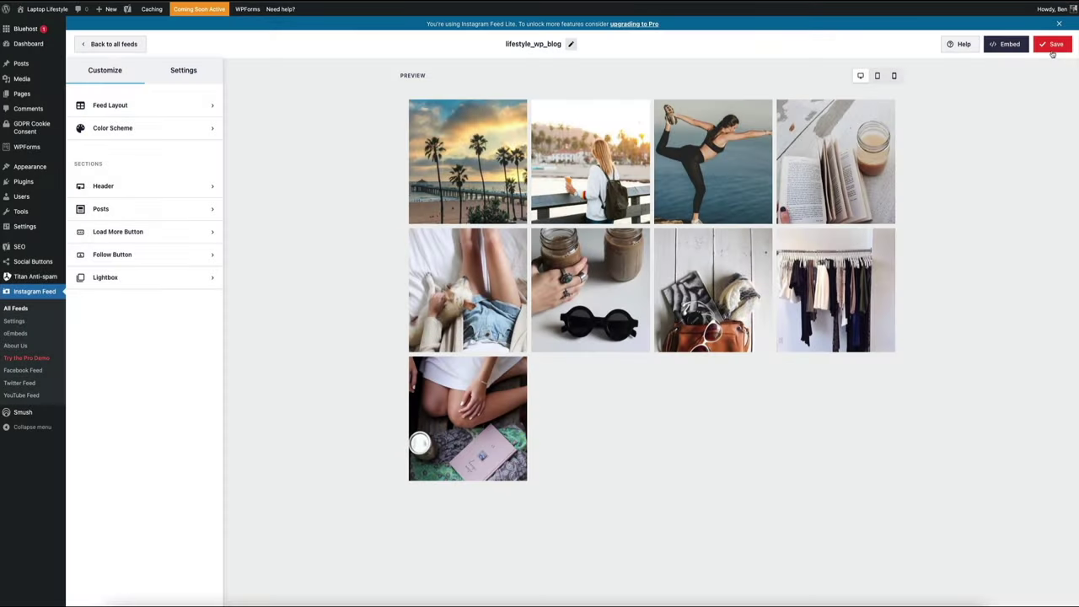
# - Save the lifestyle_wp_blog feed and copy its [instagram-feed feed=1] embed shortcode
pyautogui.click(1052, 49)
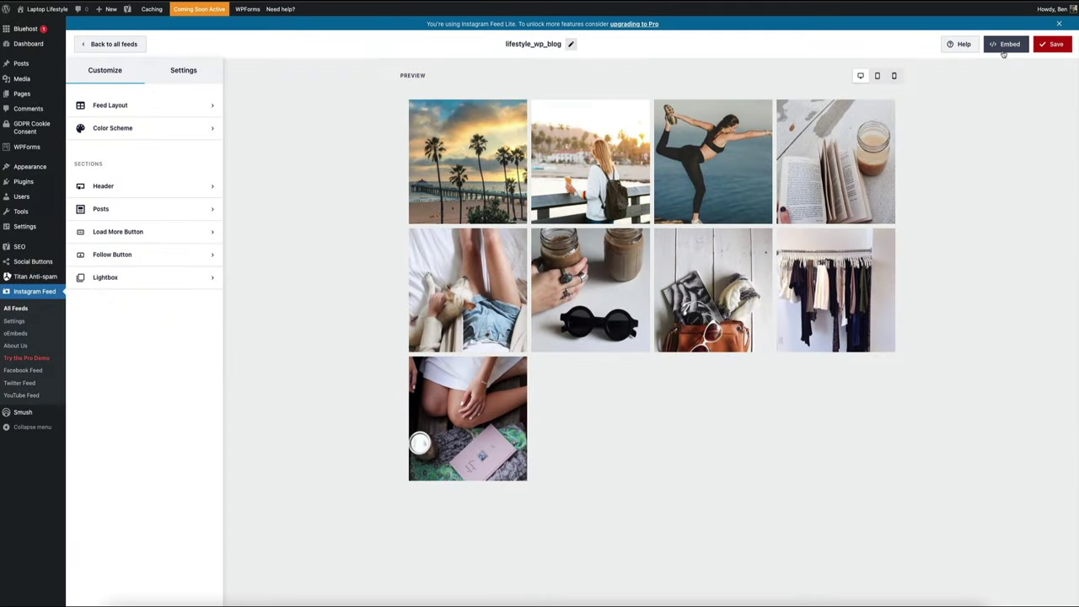
pyautogui.click(1004, 51)
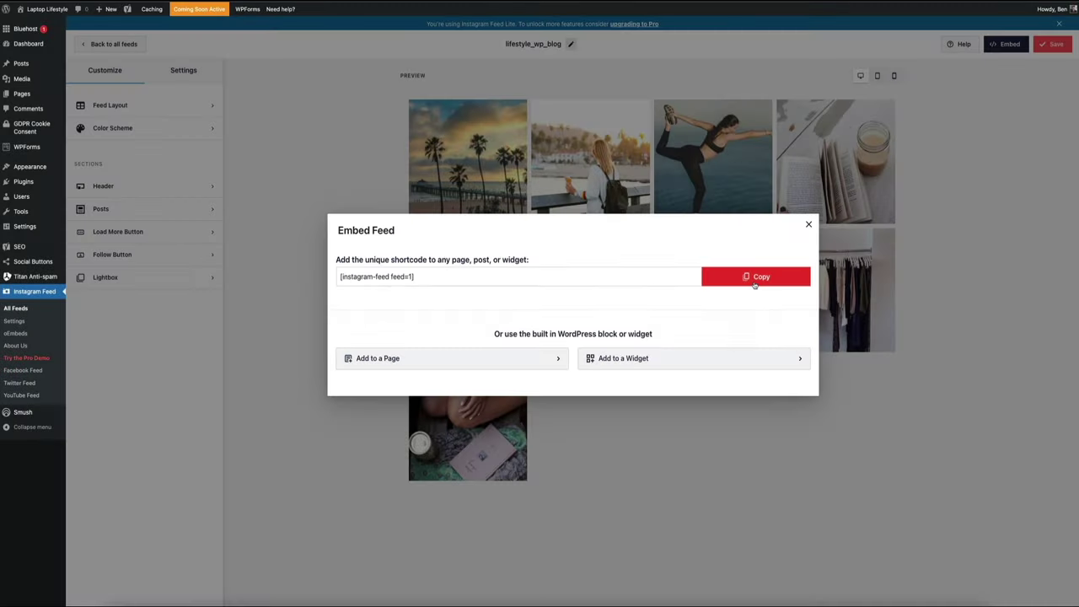
pyautogui.click(755, 284)
pyautogui.click(808, 226)
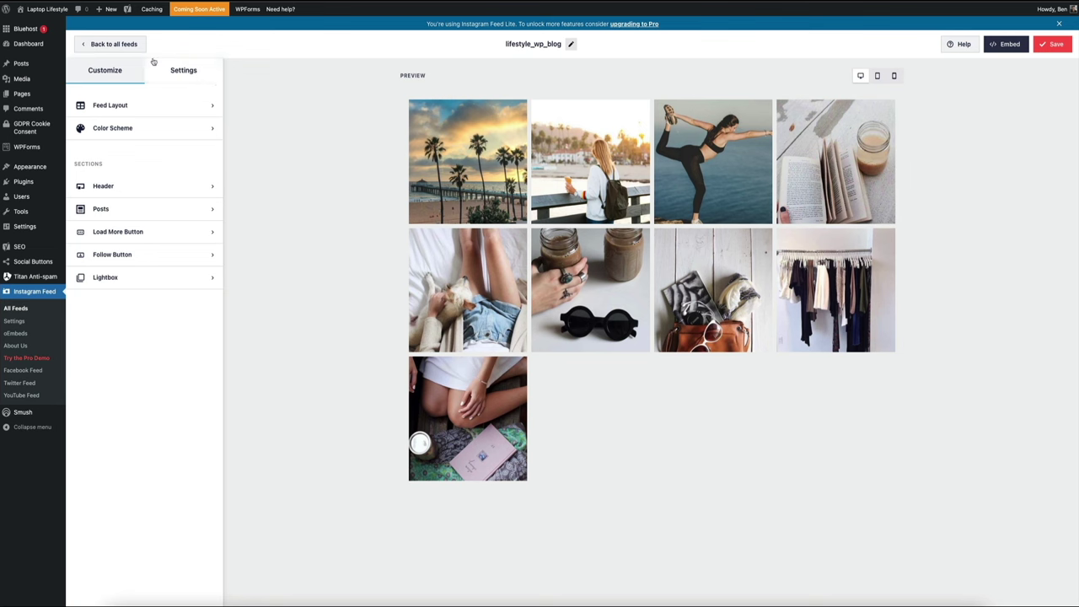
pyautogui.moveTo(47, 9)
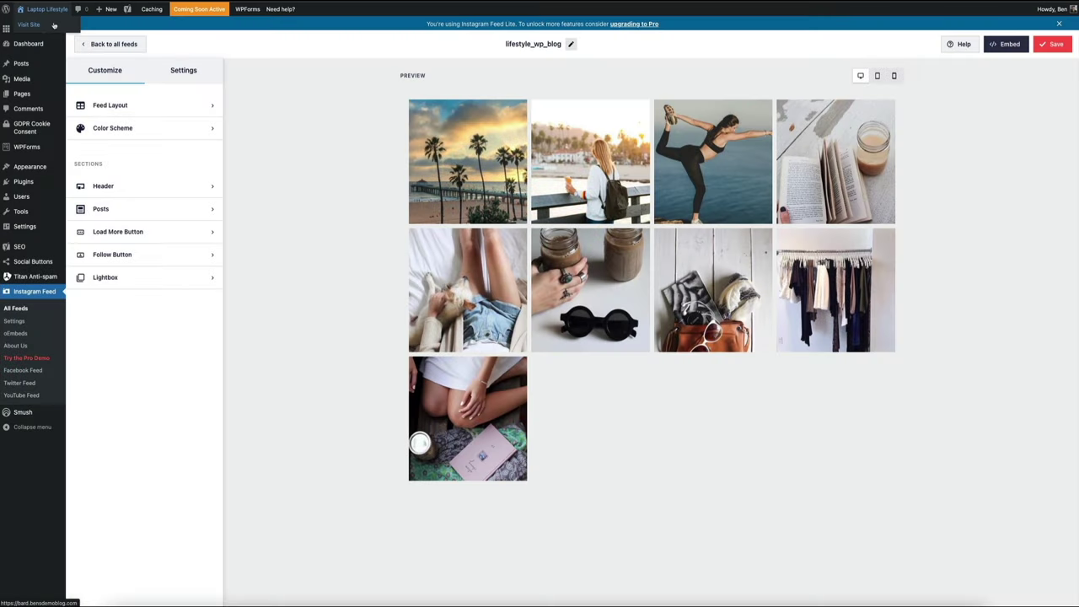
# - From the live site, open the Customizer's Widgets > Instagram Widget area and list widgets to add
pyautogui.click(54, 26)
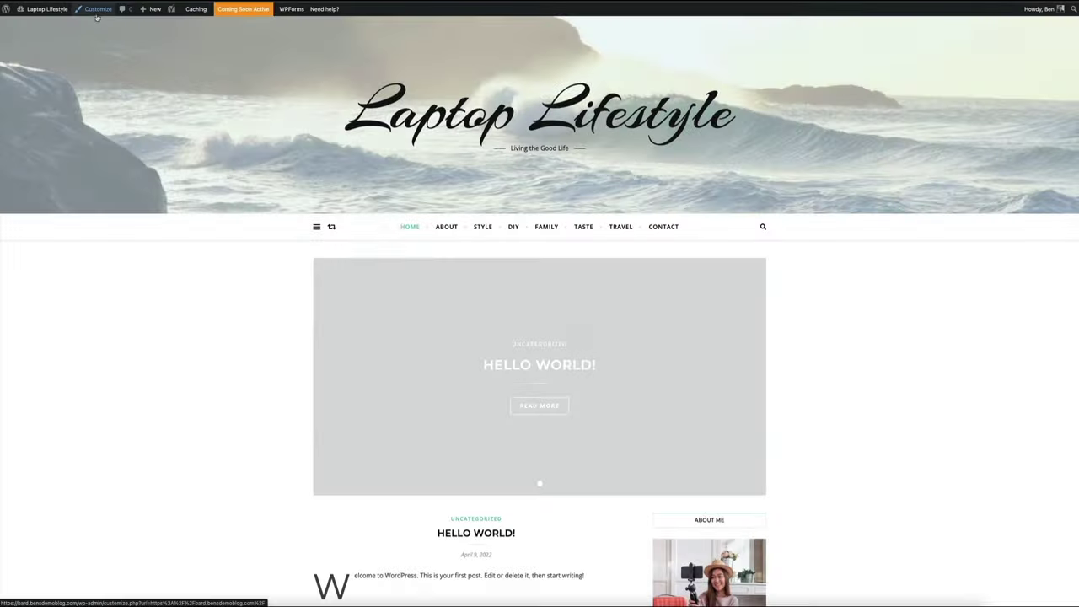
pyautogui.click(97, 15)
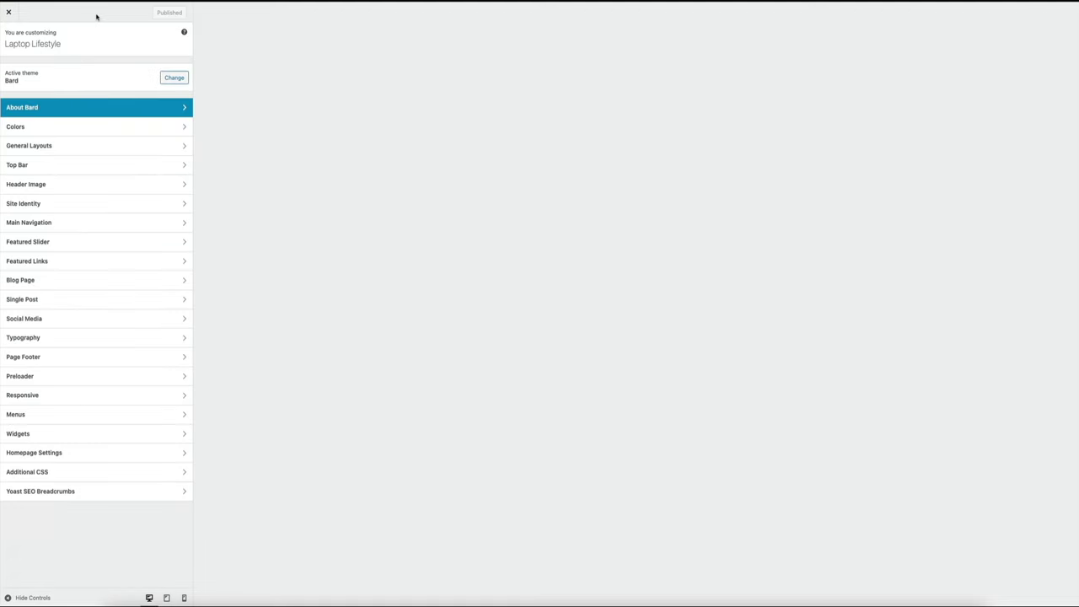
pyautogui.scroll(-6, 258, 300)
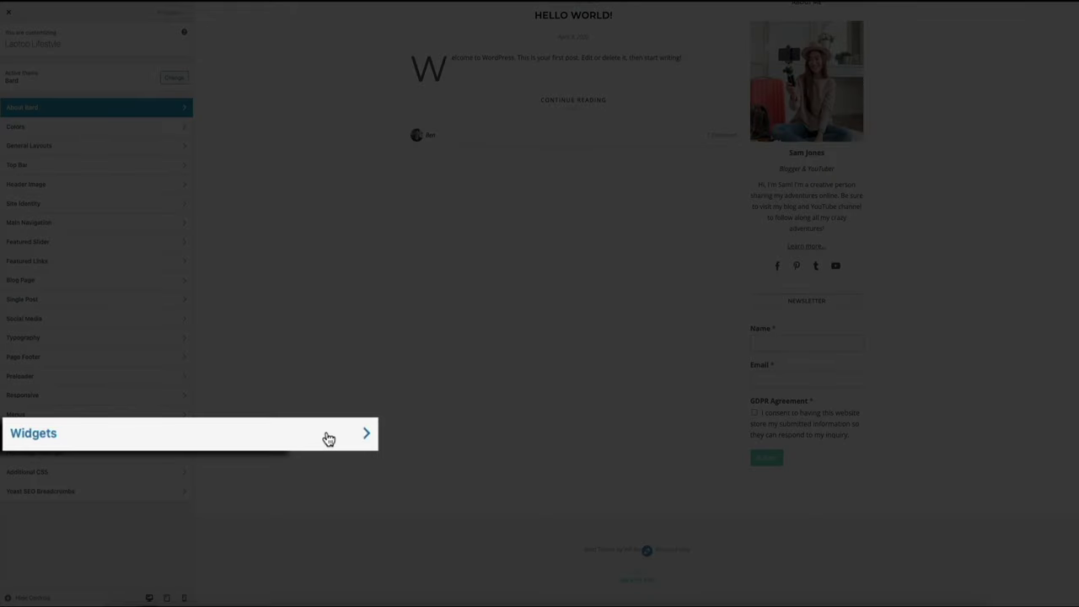
pyautogui.click(164, 433)
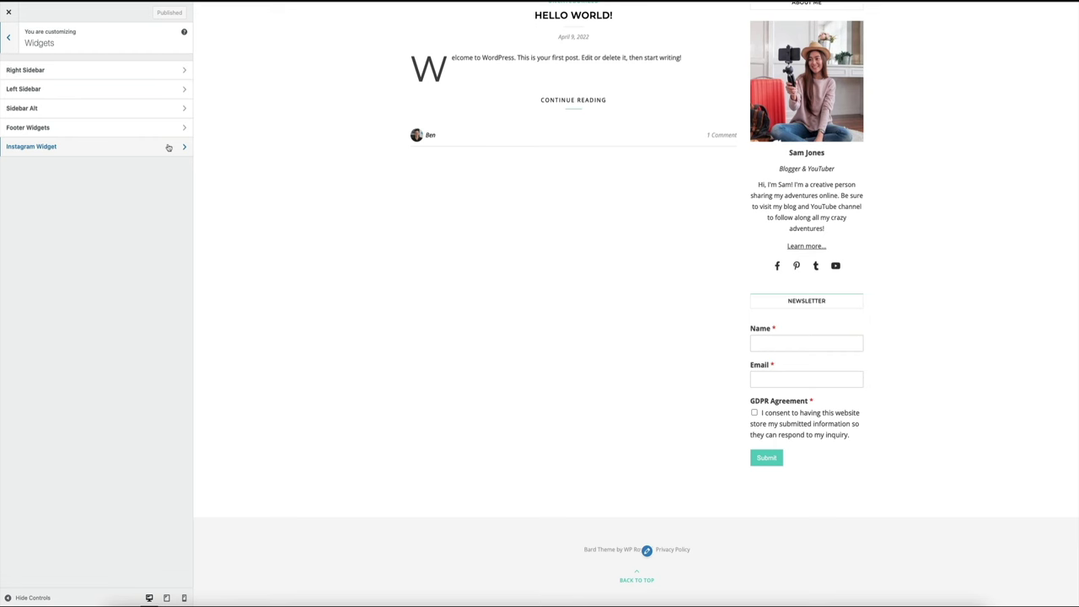
pyautogui.click(168, 147)
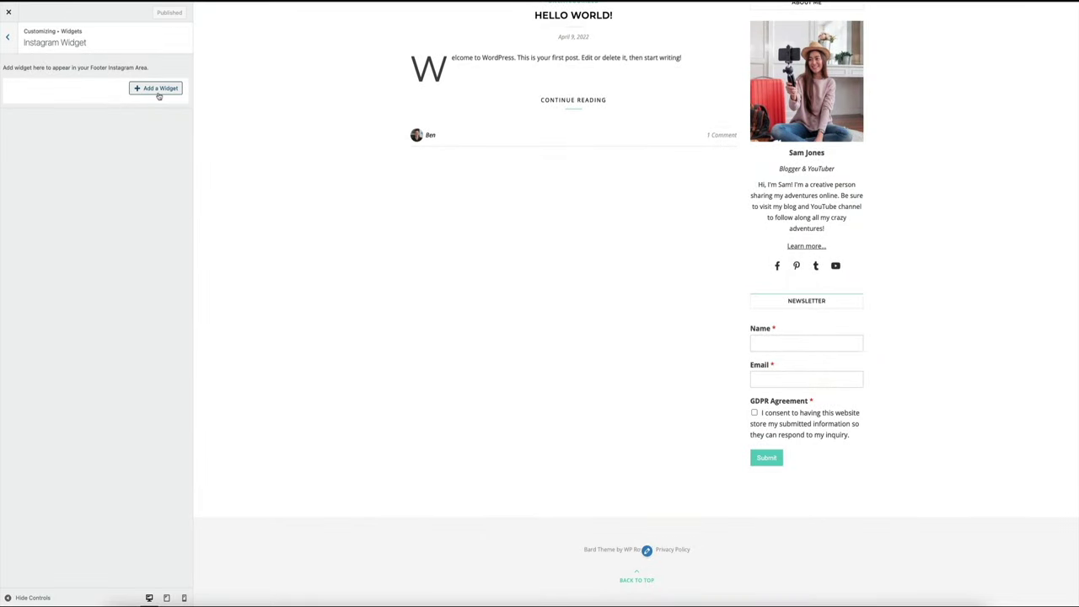
pyautogui.click(158, 89)
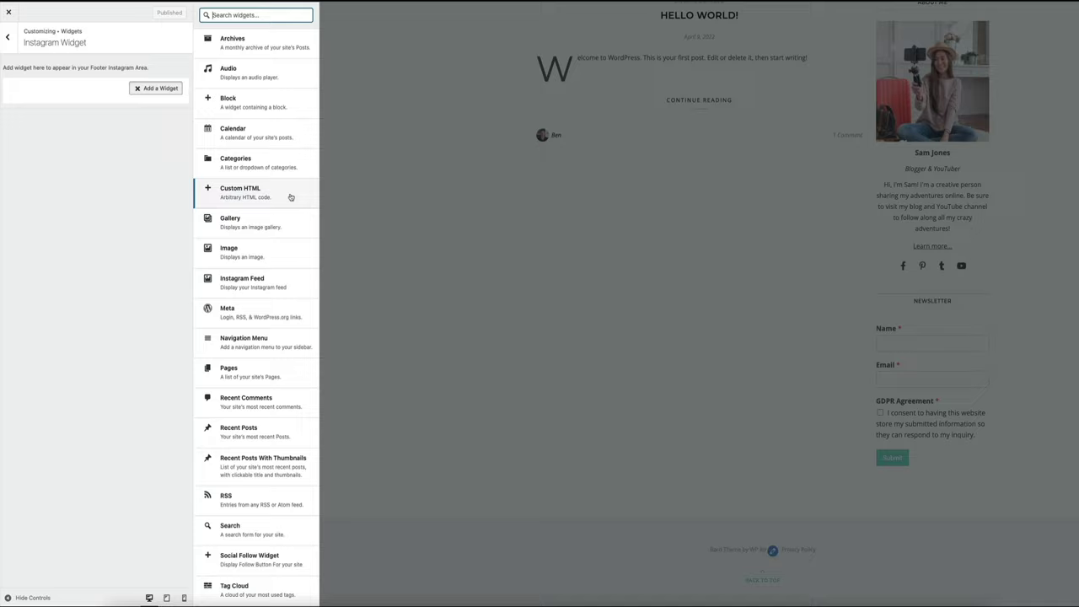
# - Add a Custom HTML widget titled 'My Instagram' containing [instagram-feed feed=1] and publish it
pyautogui.click(292, 199)
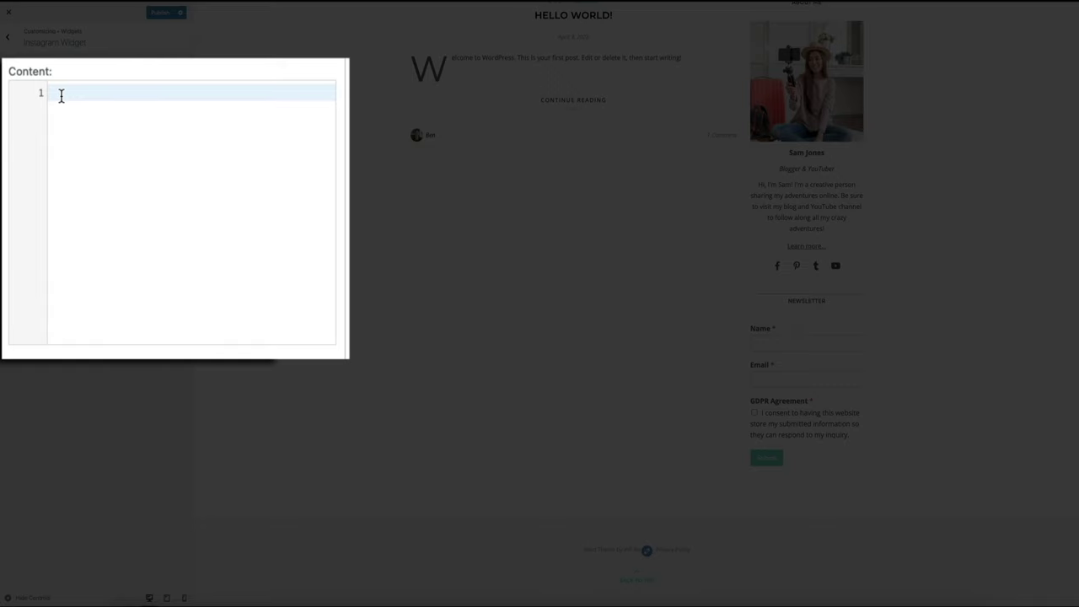
pyautogui.hotkey('ctrl', 'v')
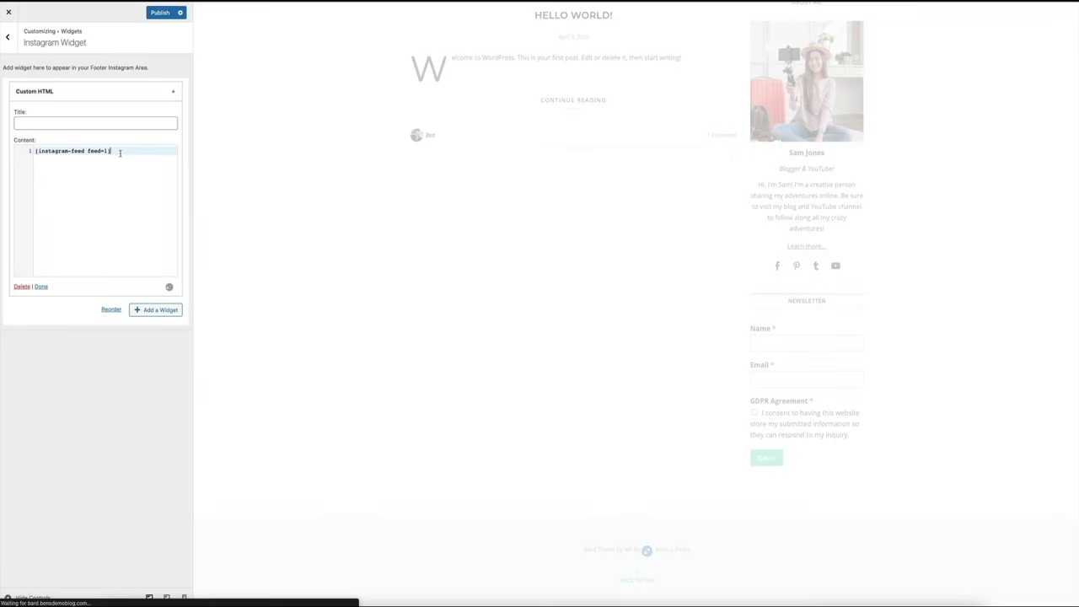
pyautogui.scroll(-1, 283, 304)
pyautogui.scroll(-1, 282, 305)
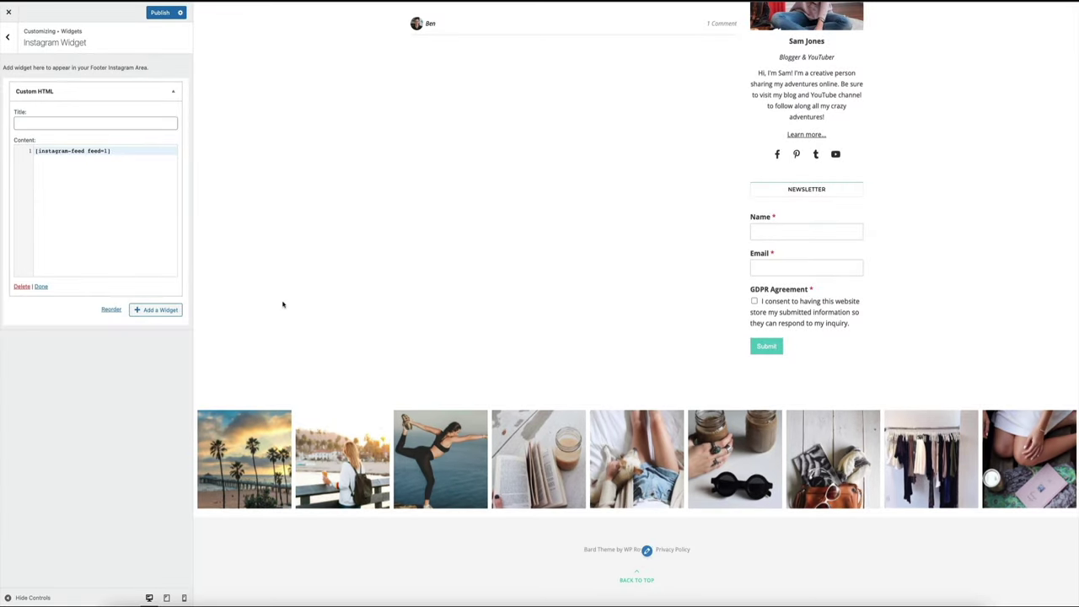
pyautogui.click(28, 123)
pyautogui.write('My Instagram')
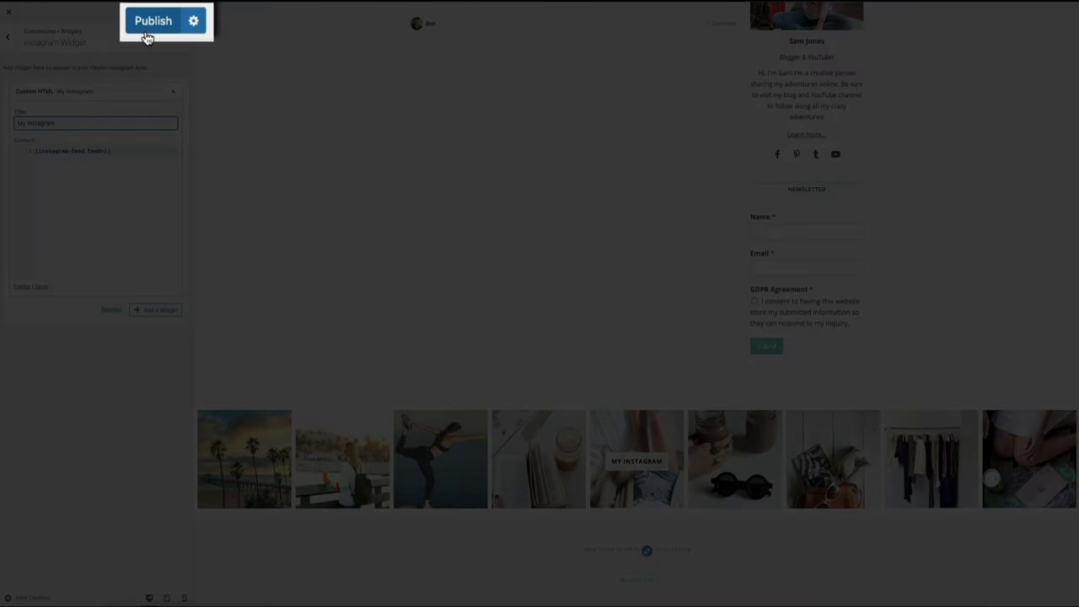
pyautogui.click(146, 32)
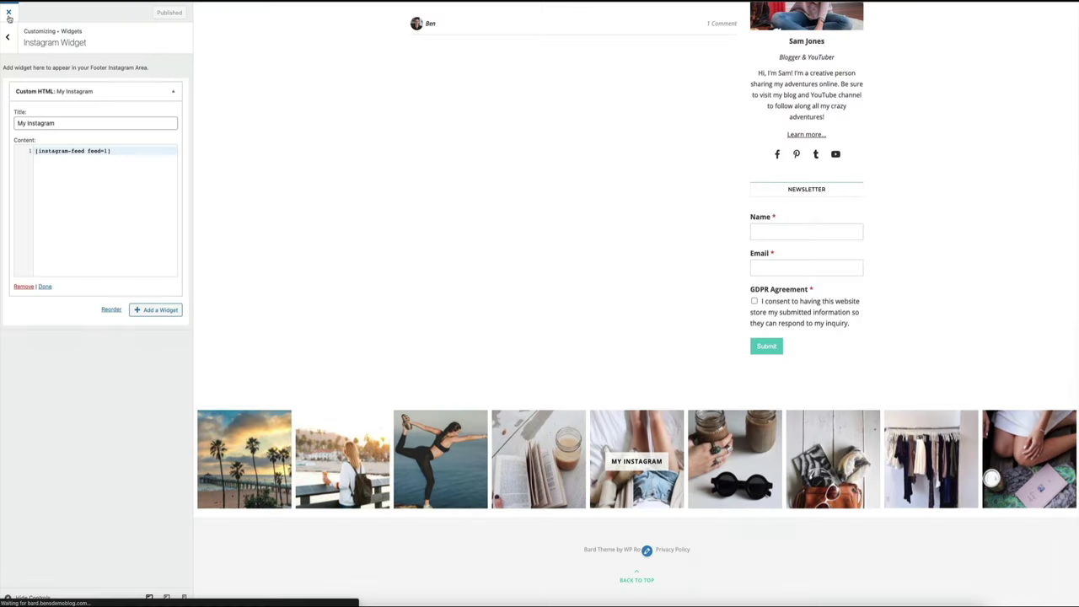
# - Leave the Customizer, scroll to the footer photo strip, and open the last Instagram photo
pyautogui.click(17, 24)
pyautogui.scroll(-1, 168, 263)
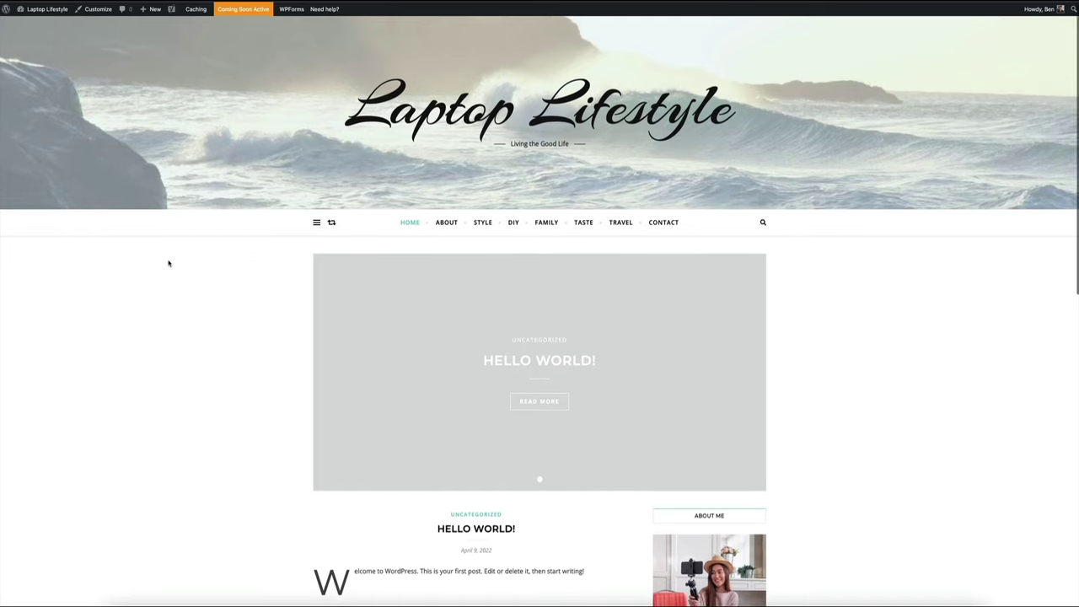
pyautogui.scroll(-5, 169, 263)
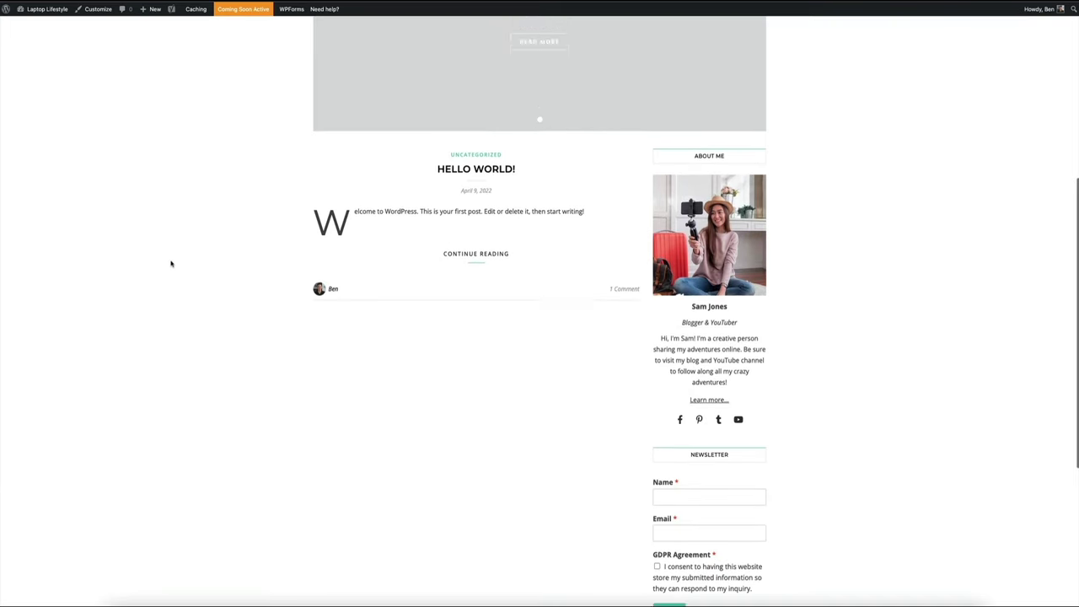
pyautogui.scroll(-4, 170, 263)
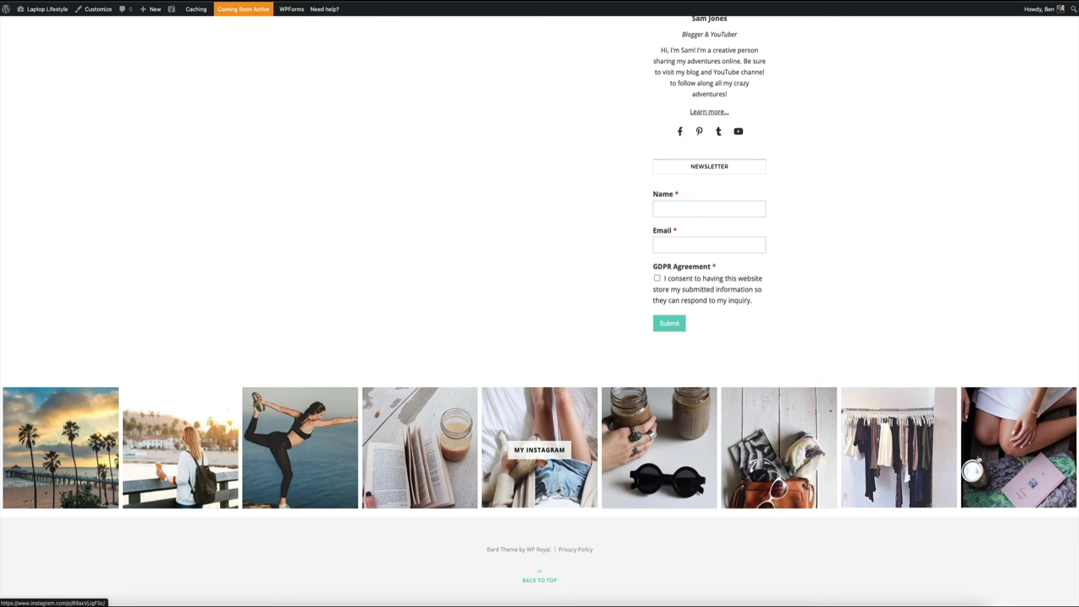
pyautogui.click(1001, 460)
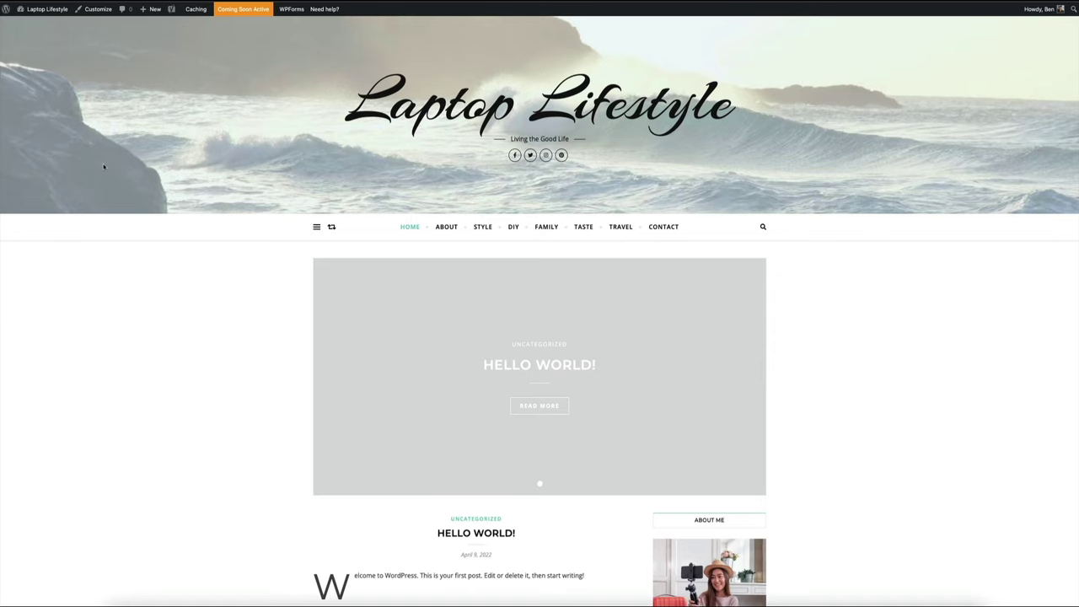
pyautogui.scroll(-8, 80, 194)
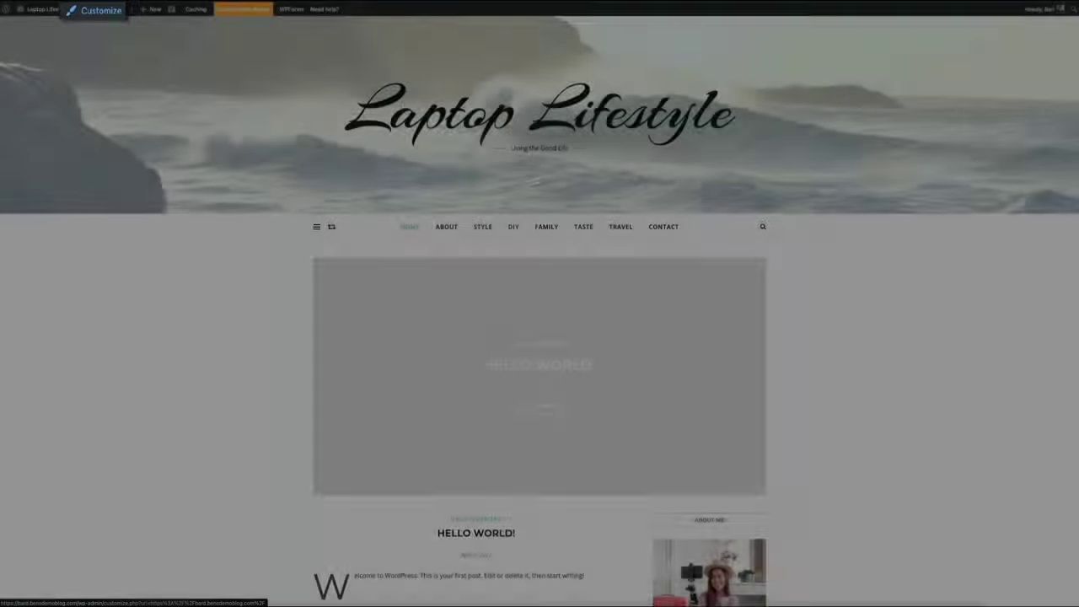
# - In Customize > Social Media, set the Facebook, Twitter, Instagram and Pinterest icon URLs to '#'
pyautogui.click(98, 10)
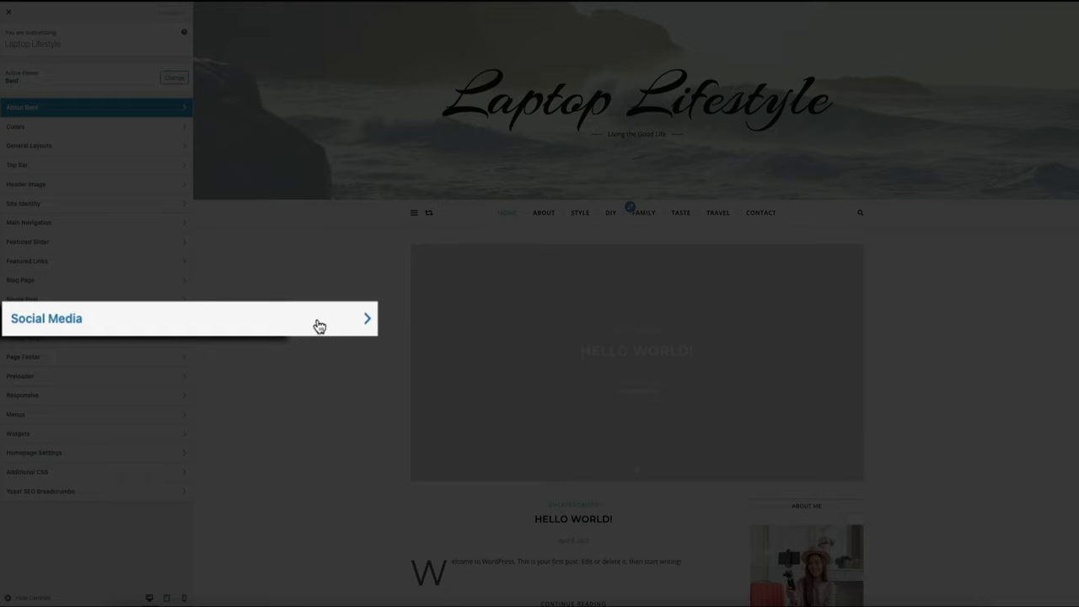
pyautogui.click(160, 320)
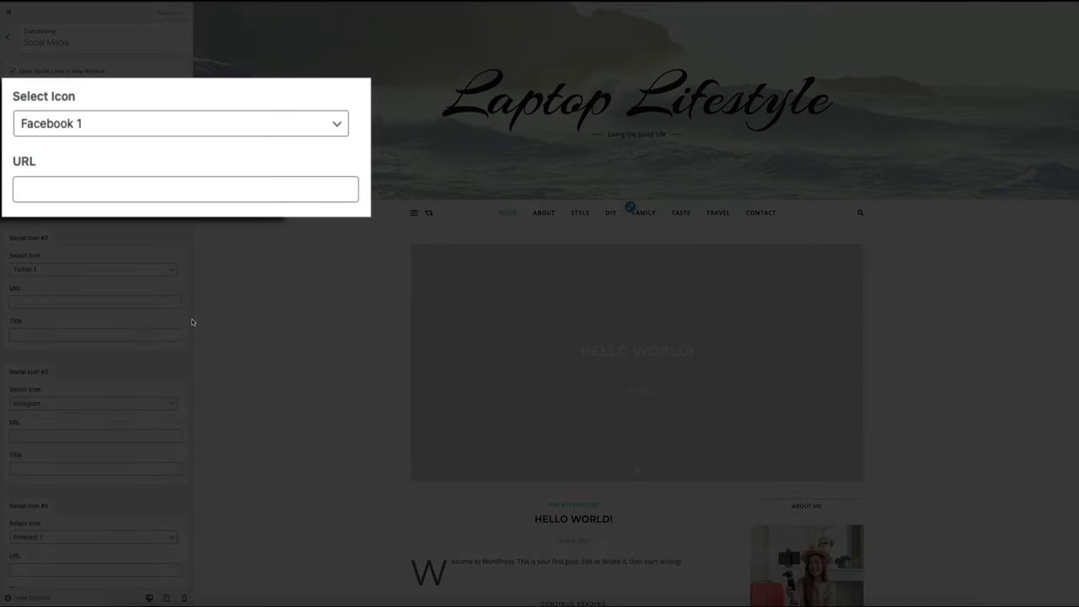
pyautogui.click(40, 193)
pyautogui.write('#')
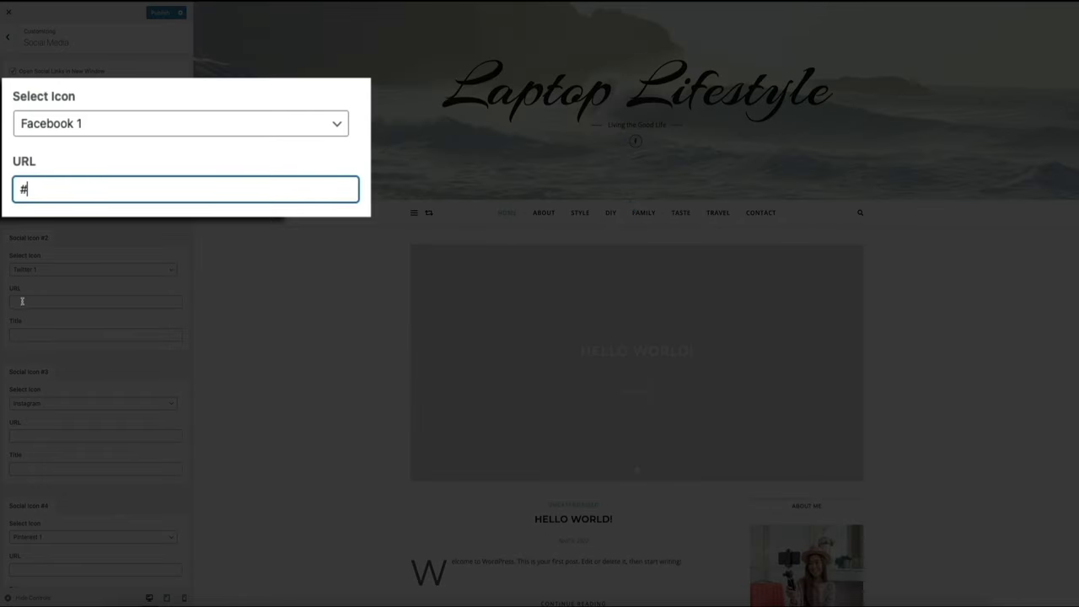
pyautogui.click(22, 301)
pyautogui.write('#')
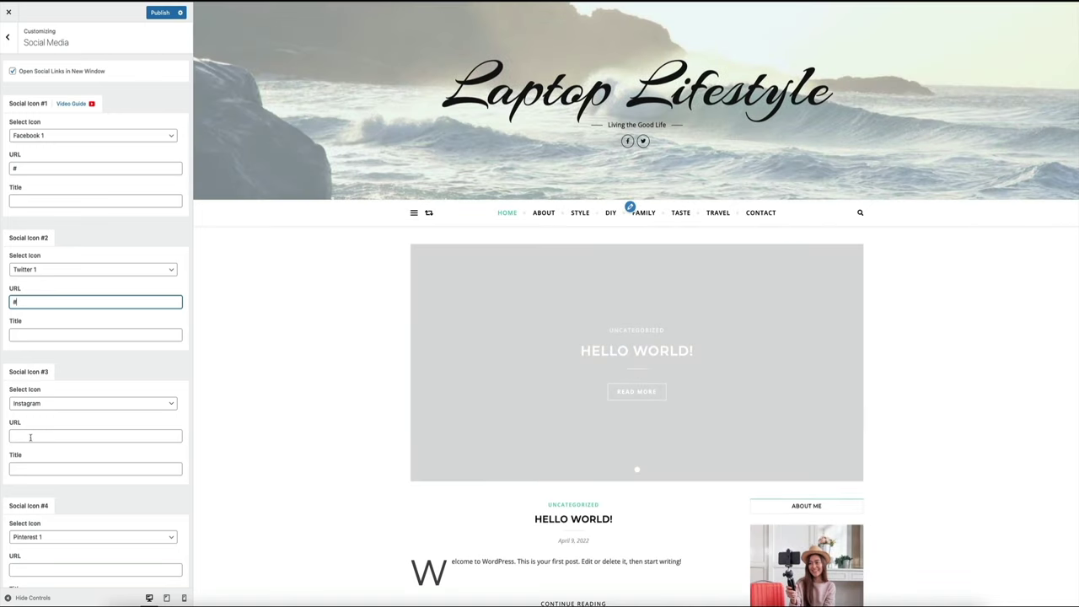
pyautogui.click(33, 436)
pyautogui.write('#')
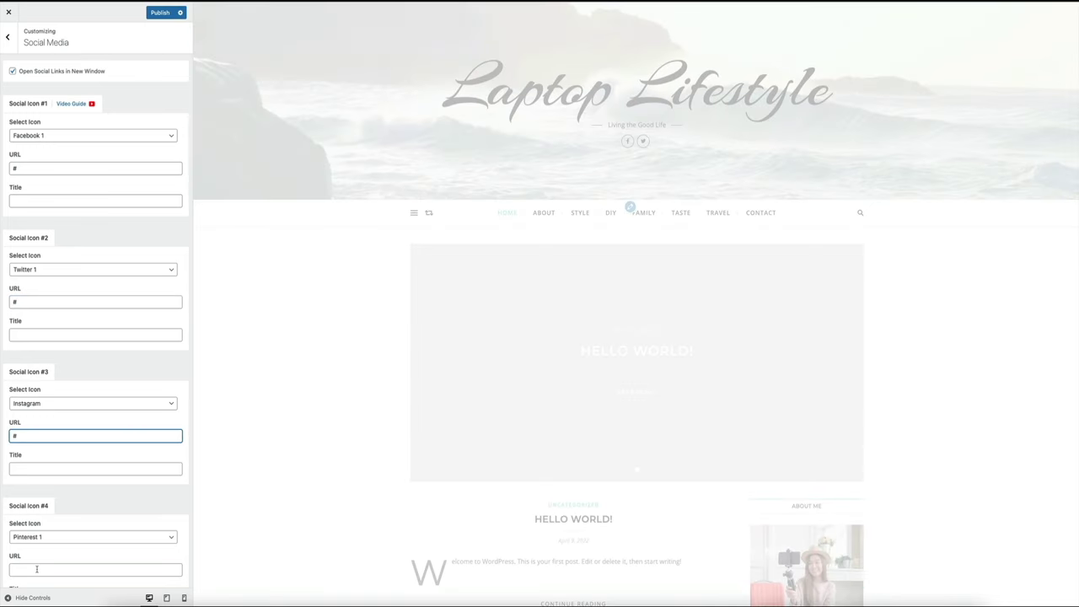
pyautogui.click(36, 569)
pyautogui.write('#')
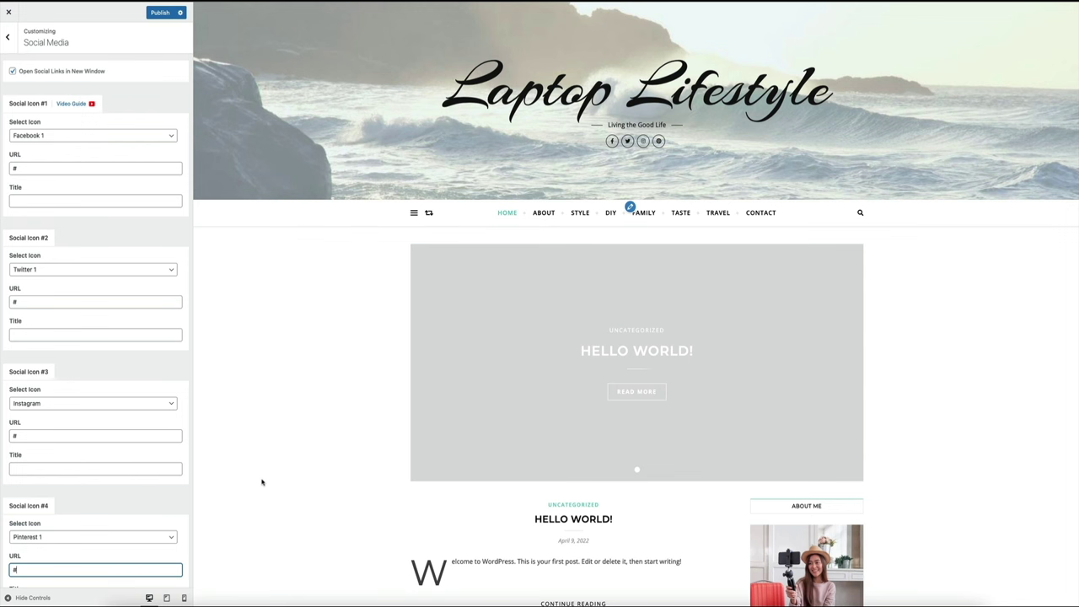
pyautogui.click(356, 454)
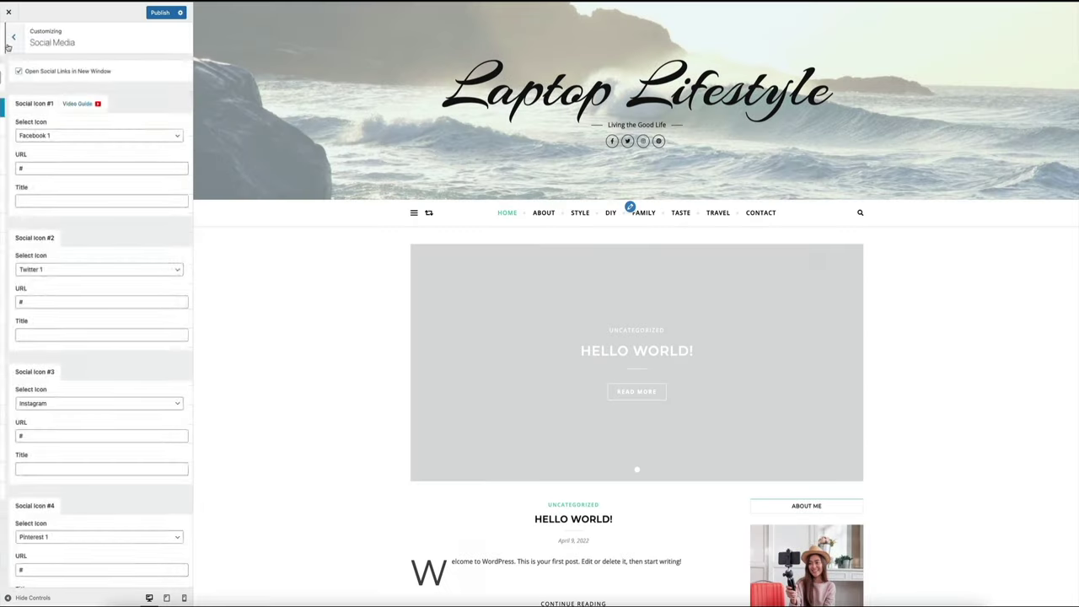
# - Tick Show Social Icons in the Customizer's Page Footer section
pyautogui.click(8, 43)
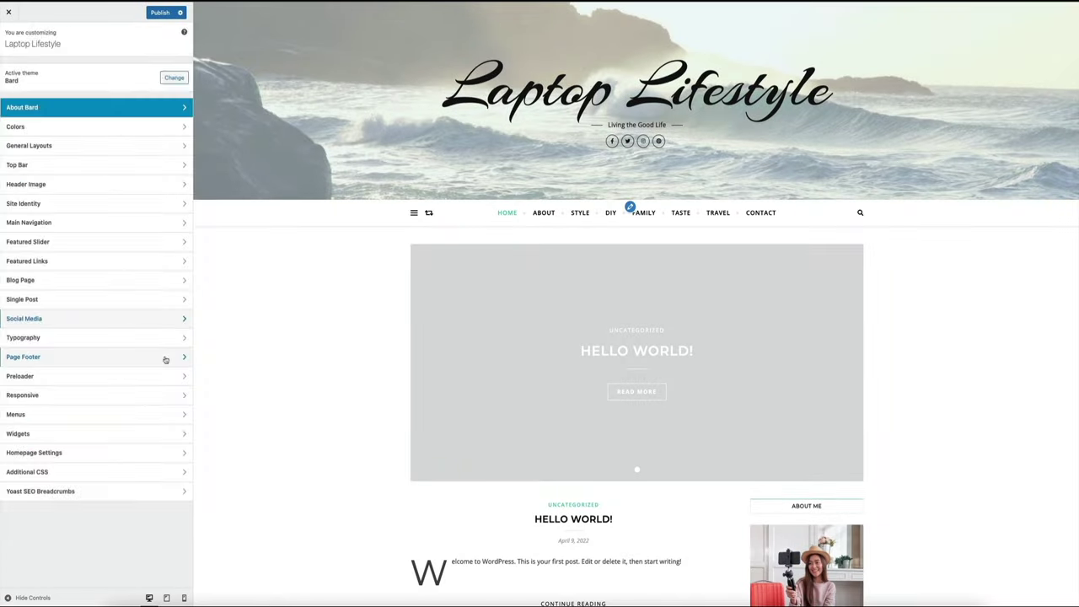
pyautogui.click(166, 356)
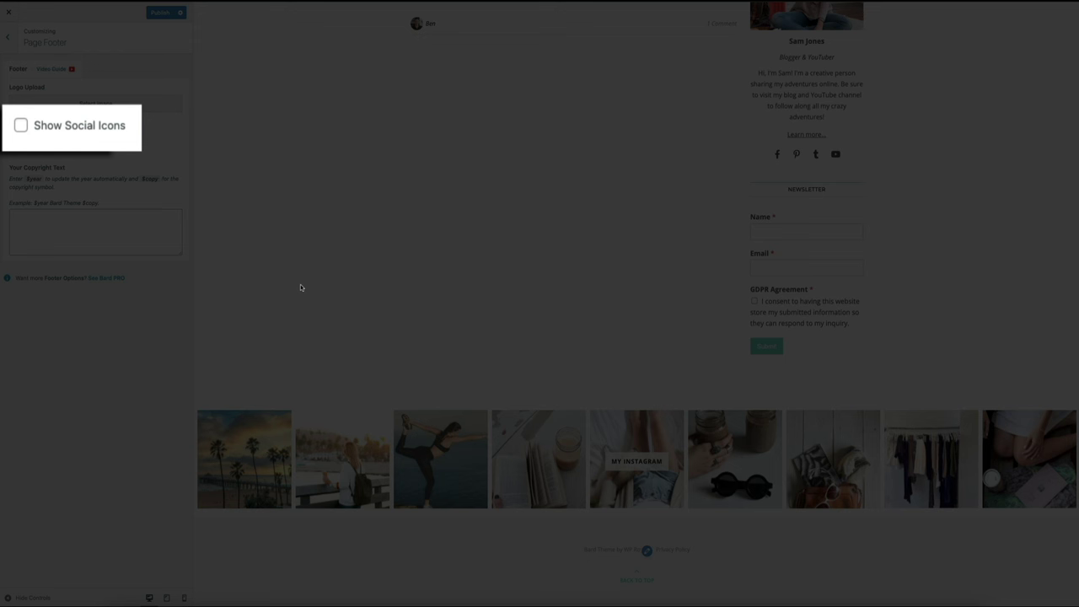
pyautogui.click(21, 131)
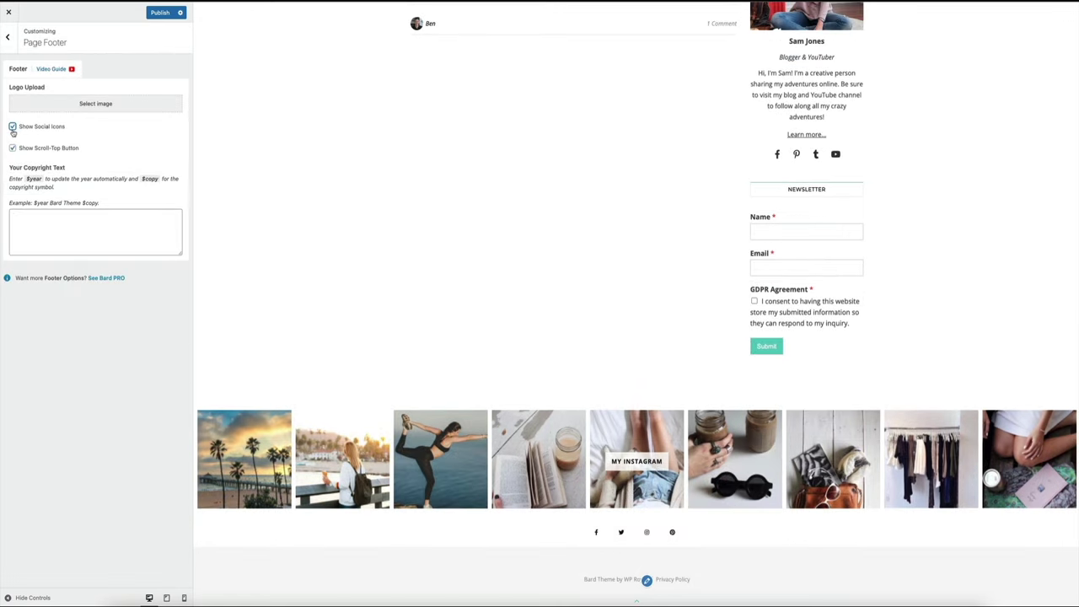
pyautogui.scroll(15, 228, 301)
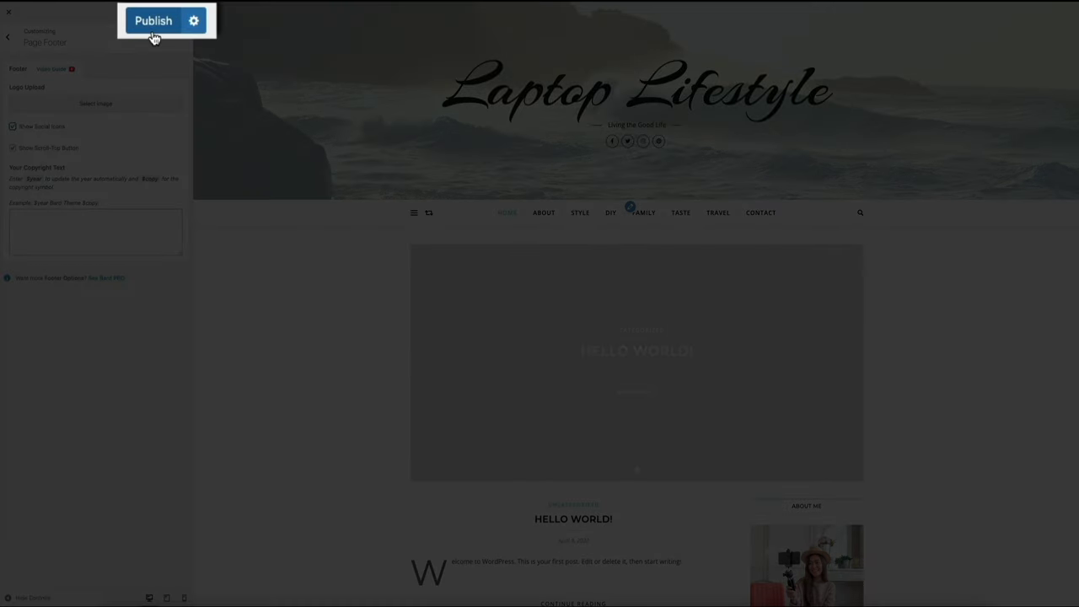
# - Publish the footer social icon settings and exit the Customizer
pyautogui.click(154, 36)
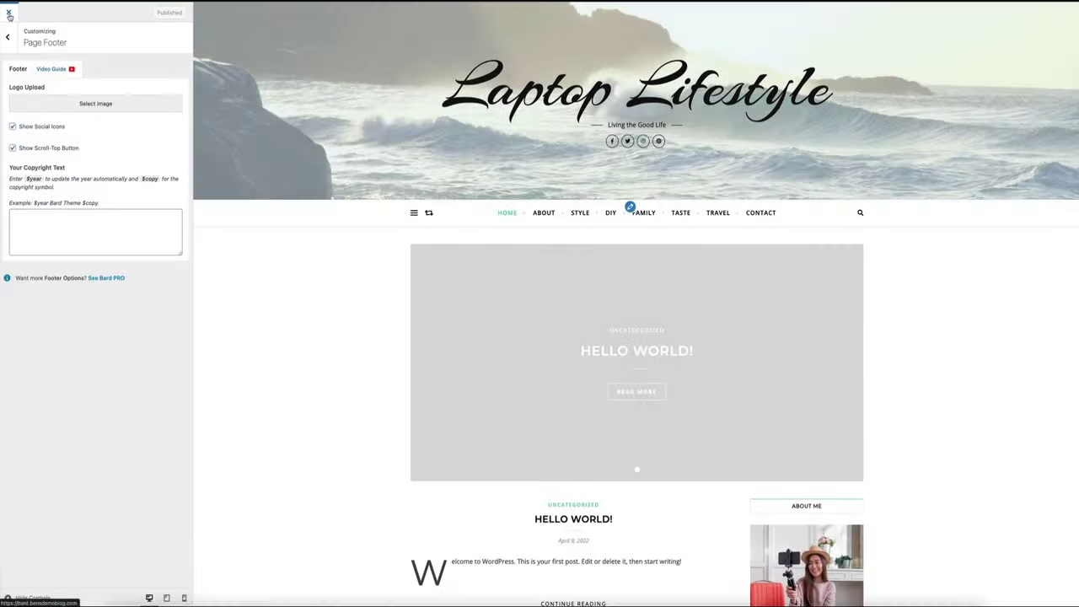
pyautogui.click(9, 14)
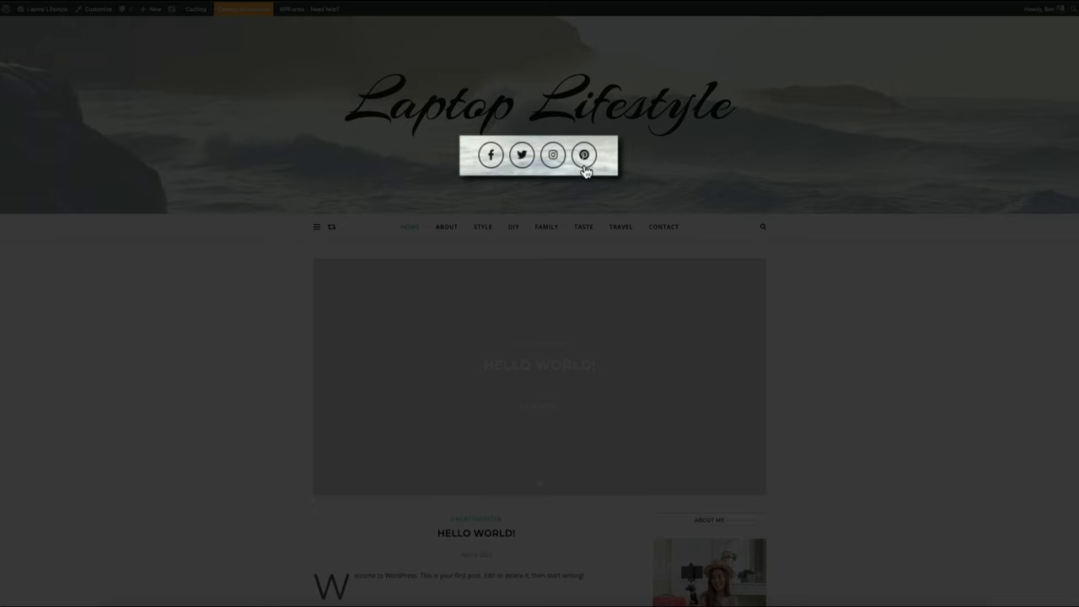
pyautogui.scroll(-10, 80, 193)
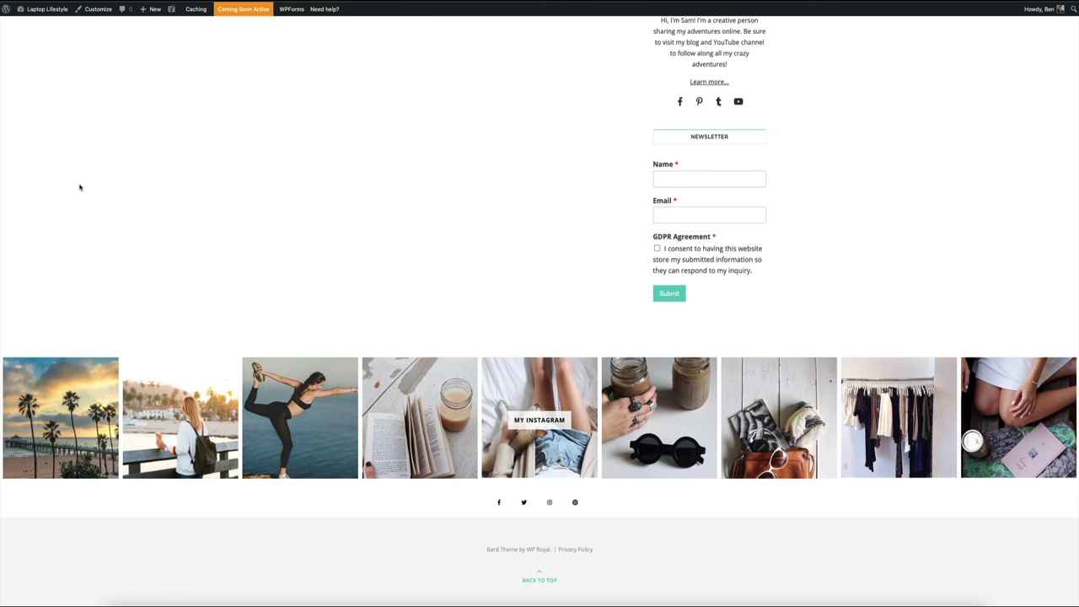
pyautogui.scroll(4, 80, 188)
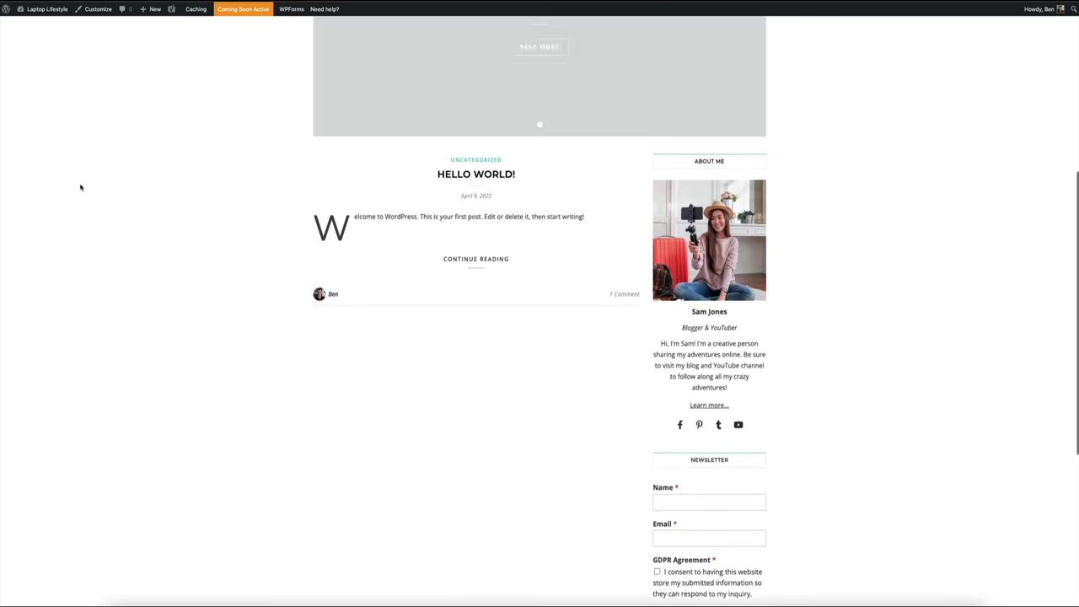
pyautogui.scroll(4, 80, 187)
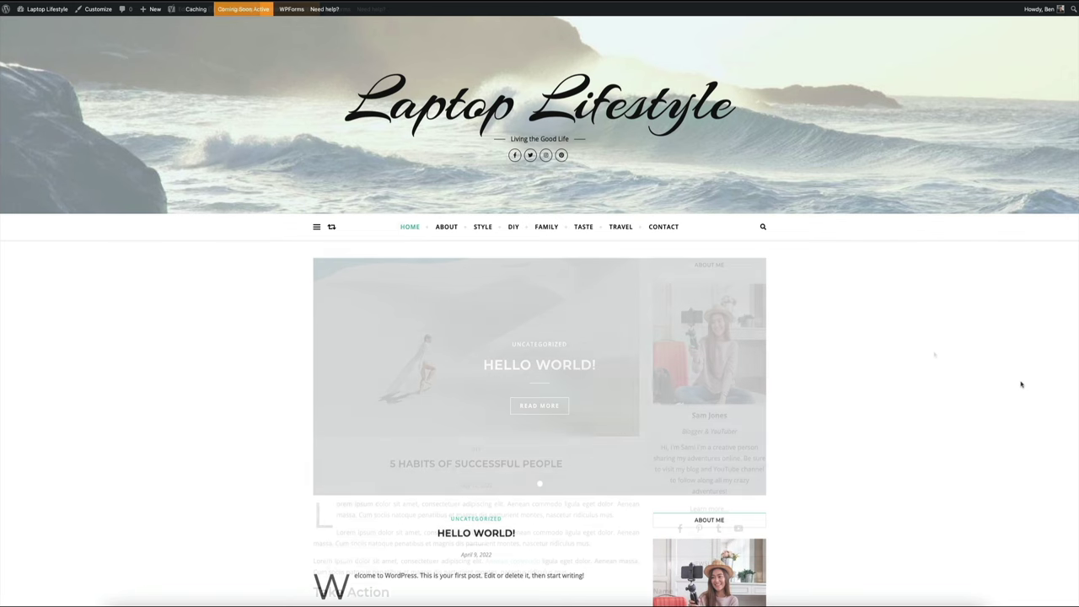
pyautogui.scroll(-2, 934, 354)
pyautogui.scroll(-3, 934, 354)
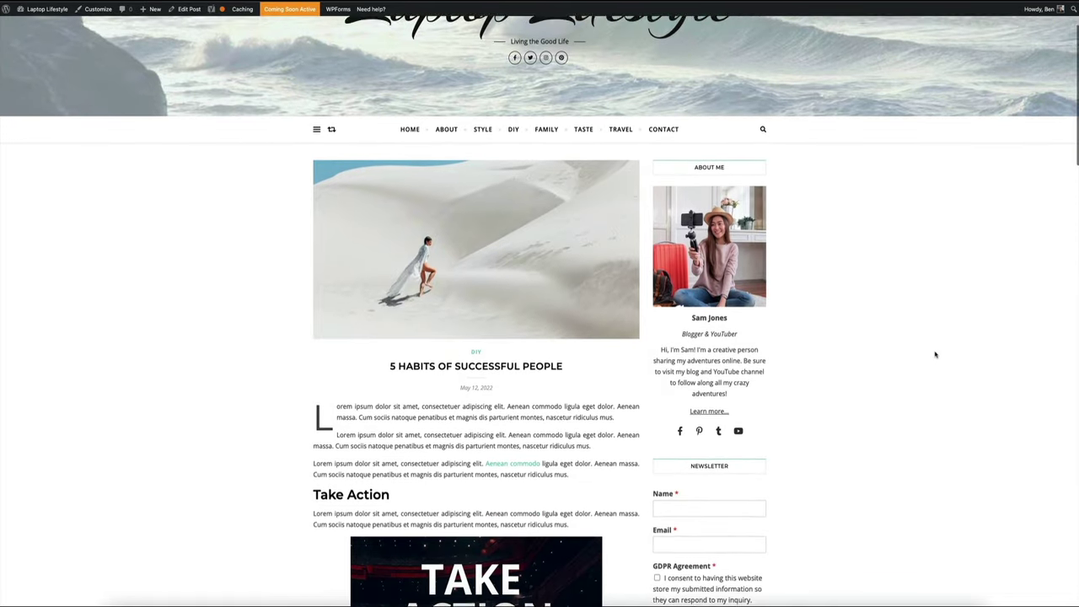
pyautogui.scroll(-2, 934, 354)
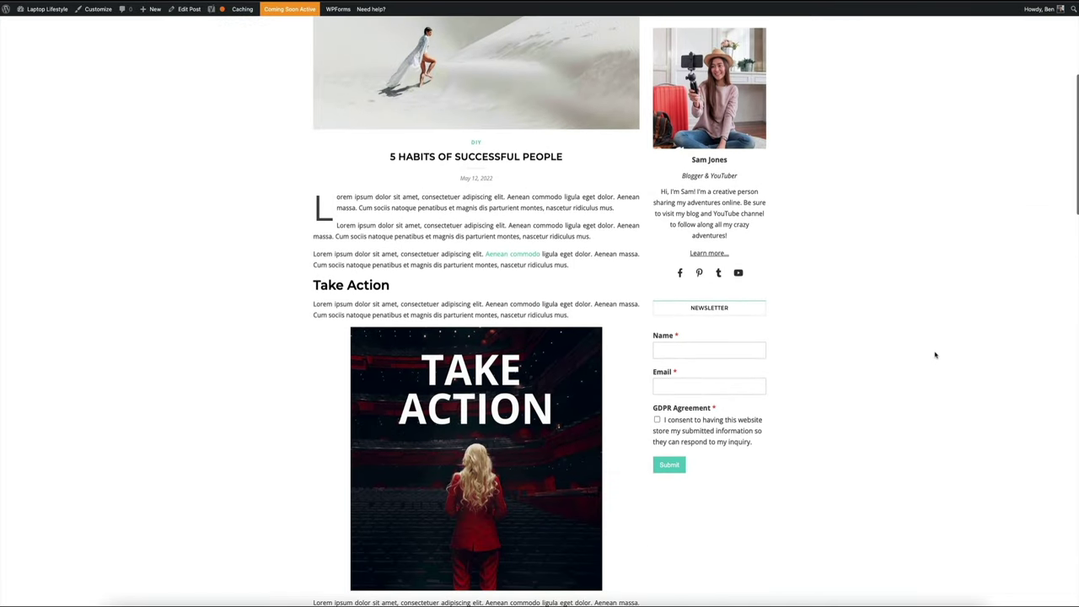
pyautogui.scroll(-2, 934, 354)
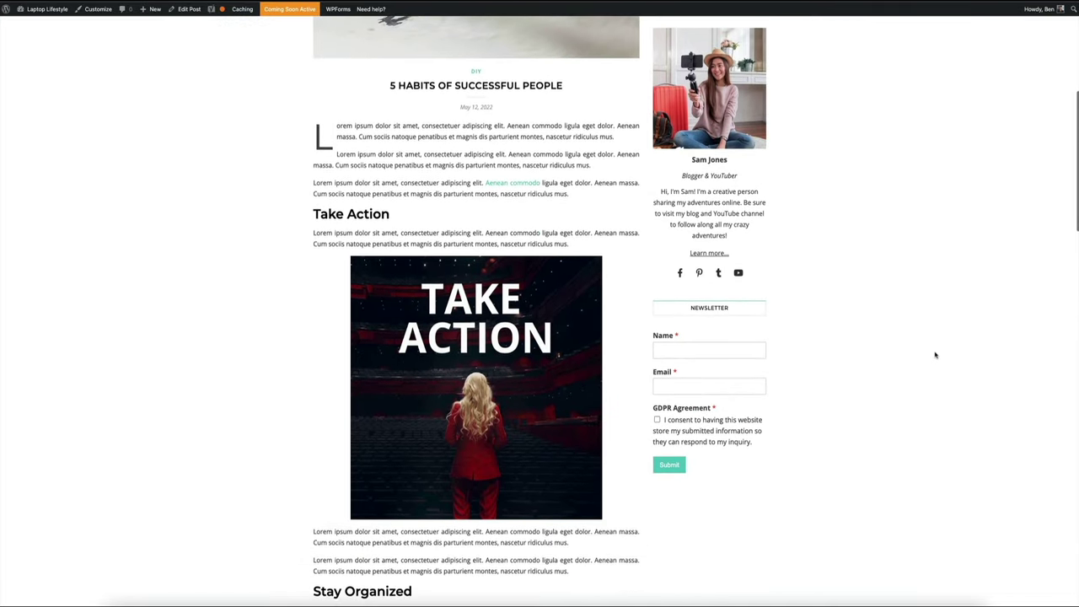
pyautogui.scroll(-2, 935, 354)
pyautogui.scroll(-3, 934, 355)
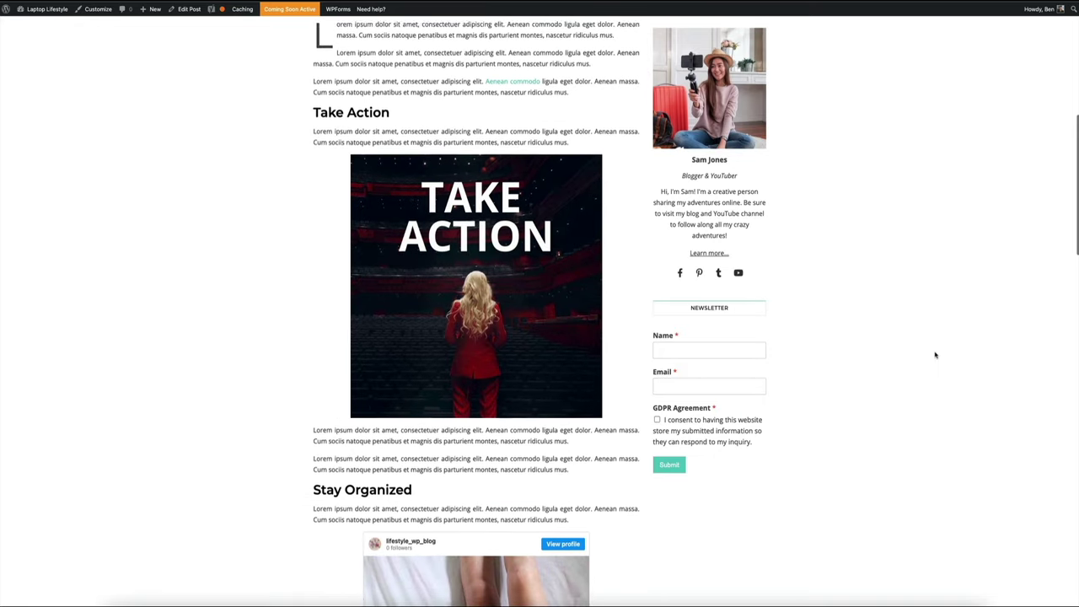
pyautogui.scroll(-1, 935, 355)
pyautogui.scroll(-3, 934, 355)
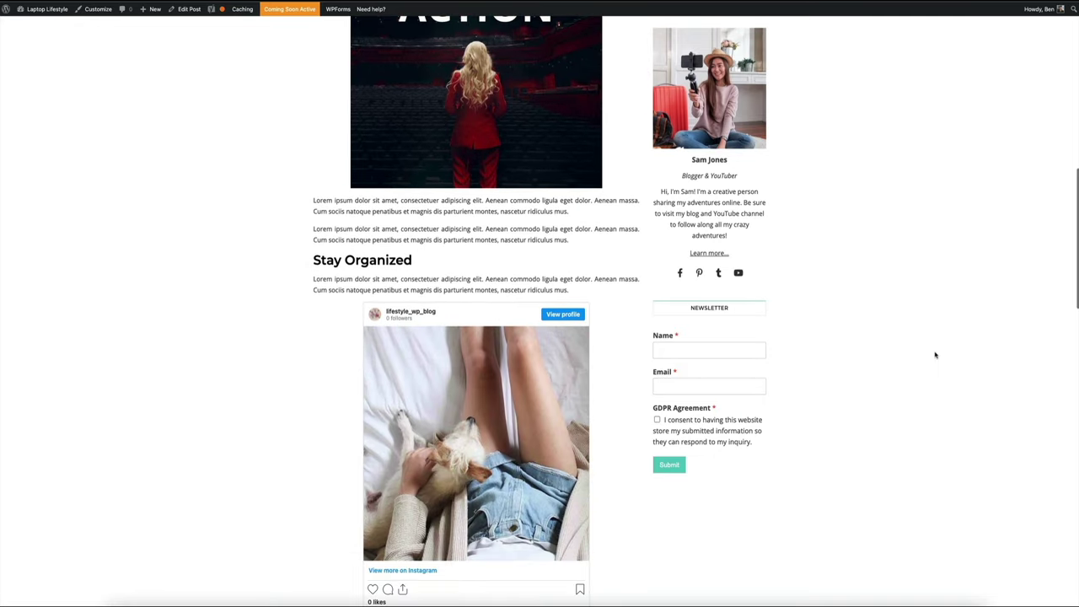
pyautogui.scroll(-3, 934, 355)
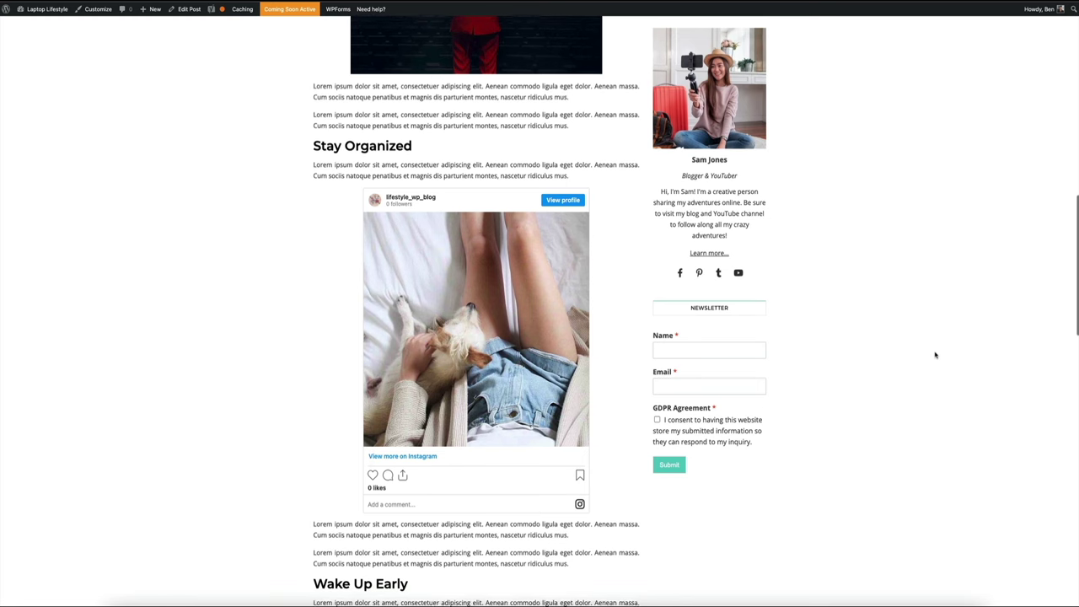
pyautogui.scroll(-4, 934, 355)
pyautogui.scroll(-4, 934, 355)
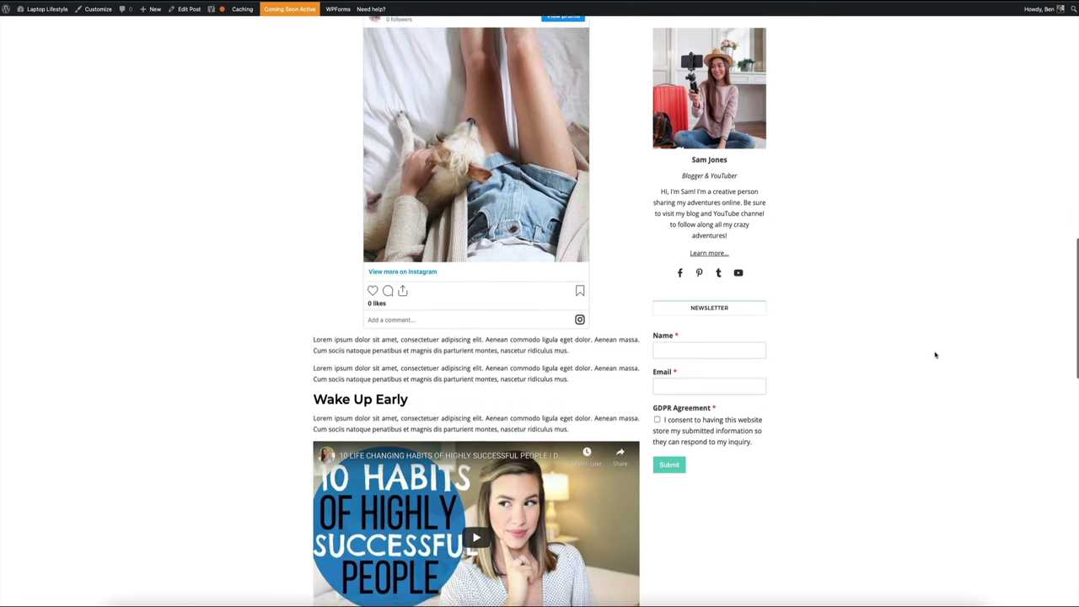
pyautogui.scroll(-2, 935, 355)
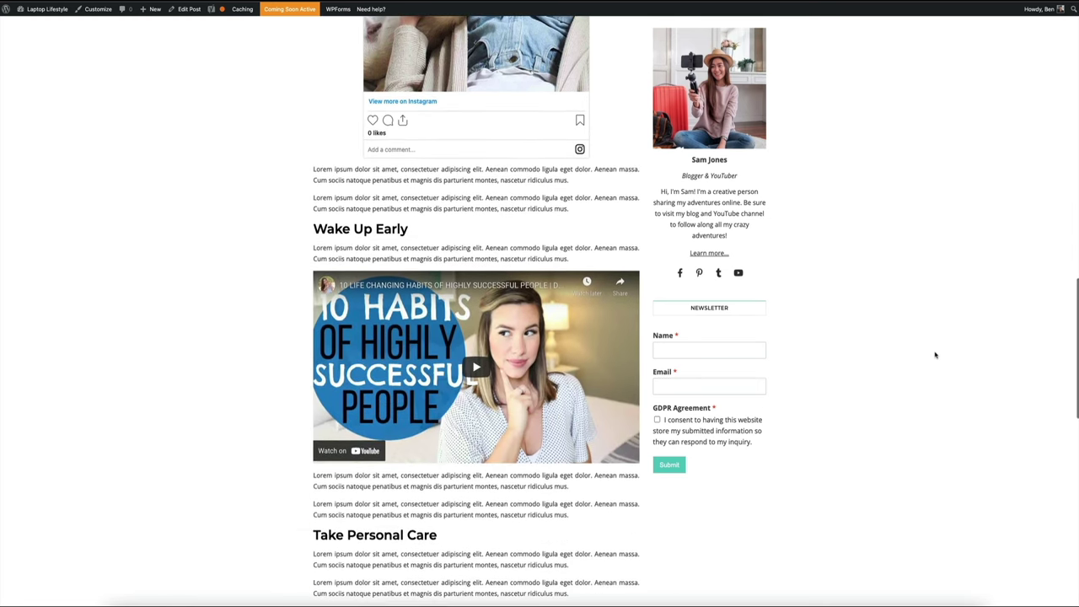
pyautogui.scroll(-2, 934, 355)
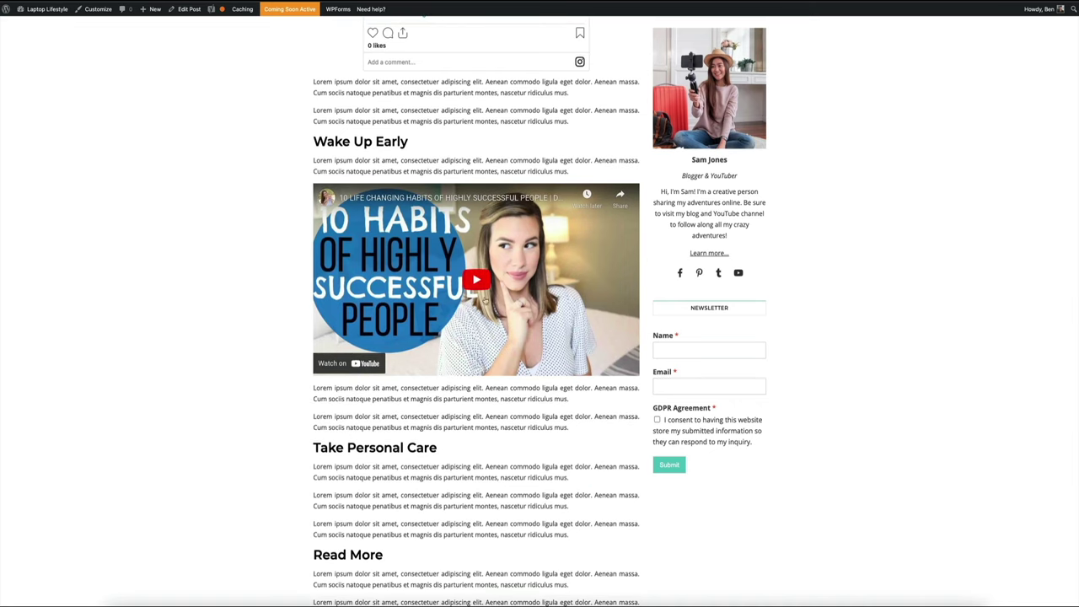
pyautogui.click(477, 280)
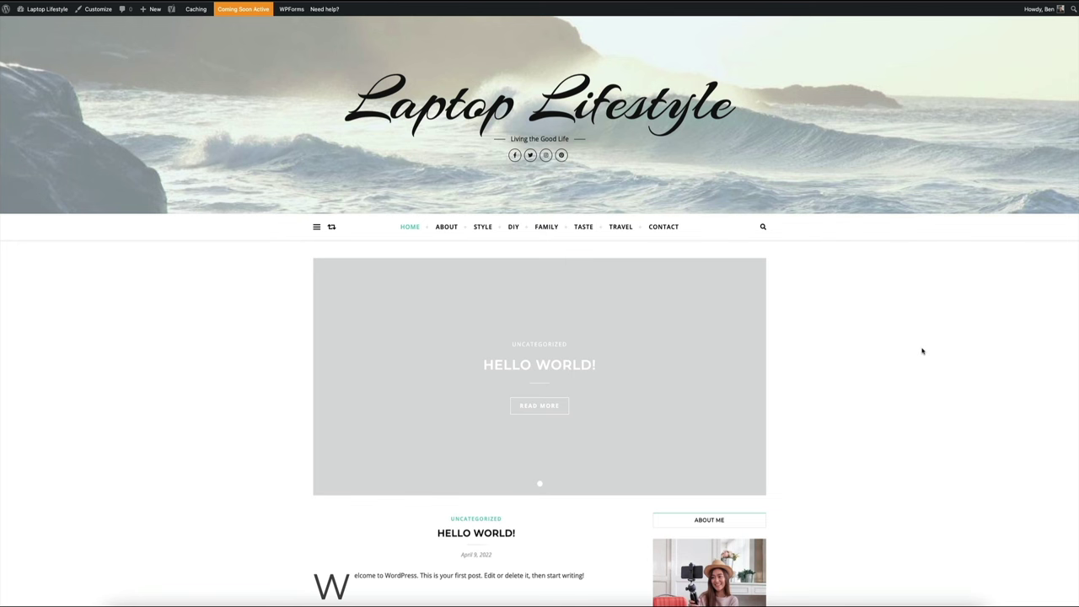
pyautogui.scroll(-3, 922, 351)
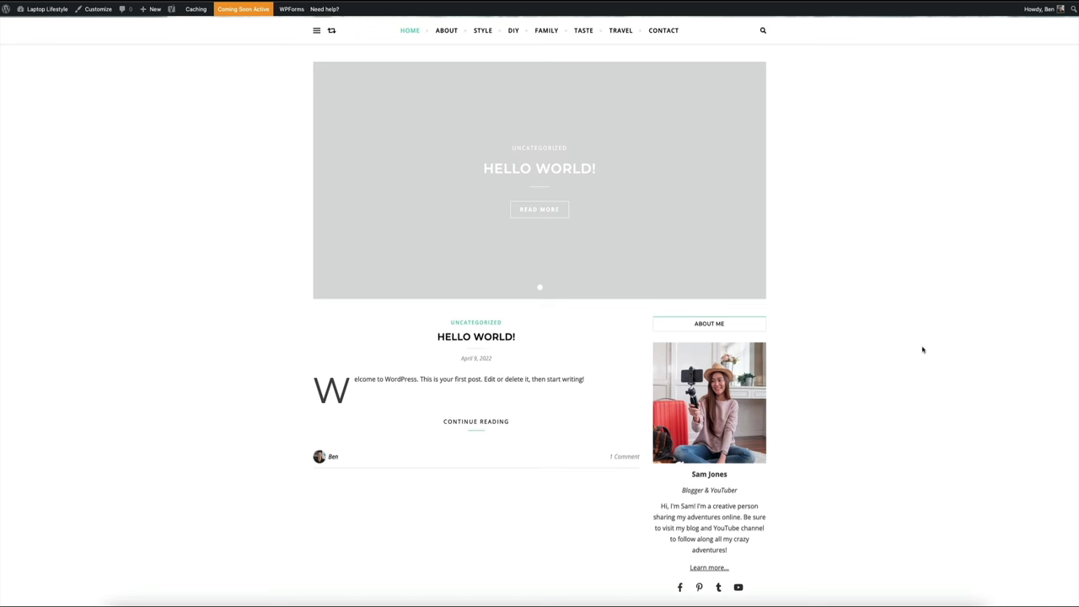
pyautogui.scroll(3, 923, 349)
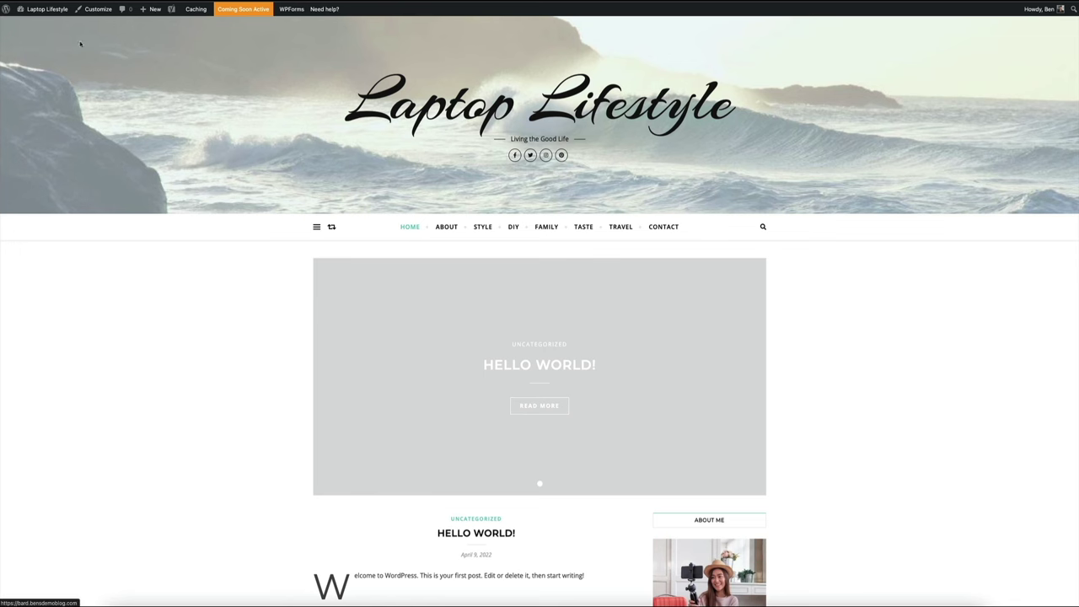
pyautogui.moveTo(47, 9)
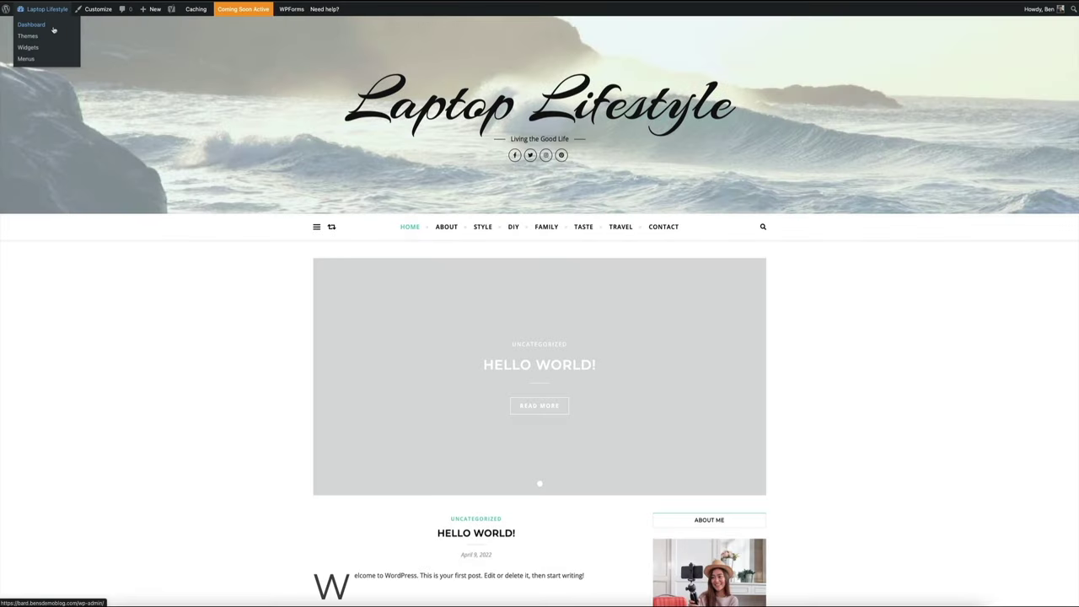
# - Go to the admin Dashboard and open Posts > All Posts
pyautogui.click(34, 24)
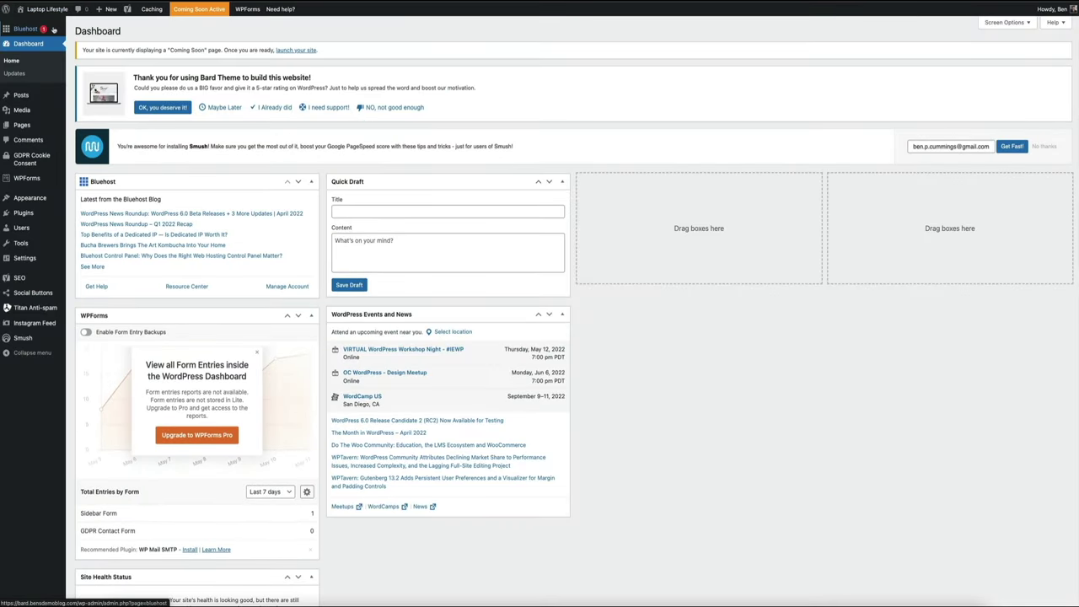
pyautogui.moveTo(49, 96)
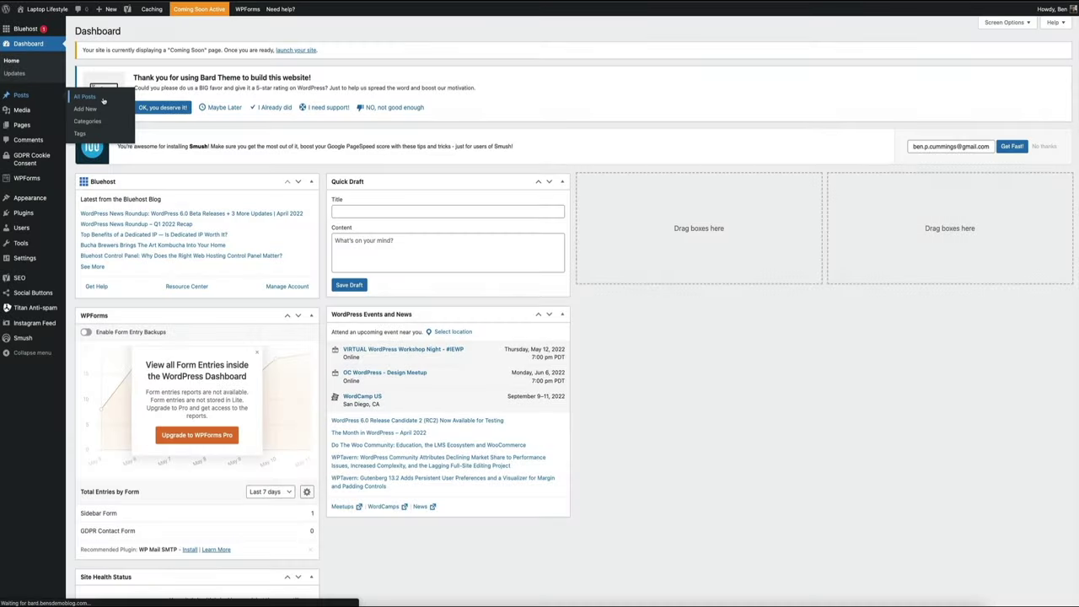
pyautogui.click(84, 96)
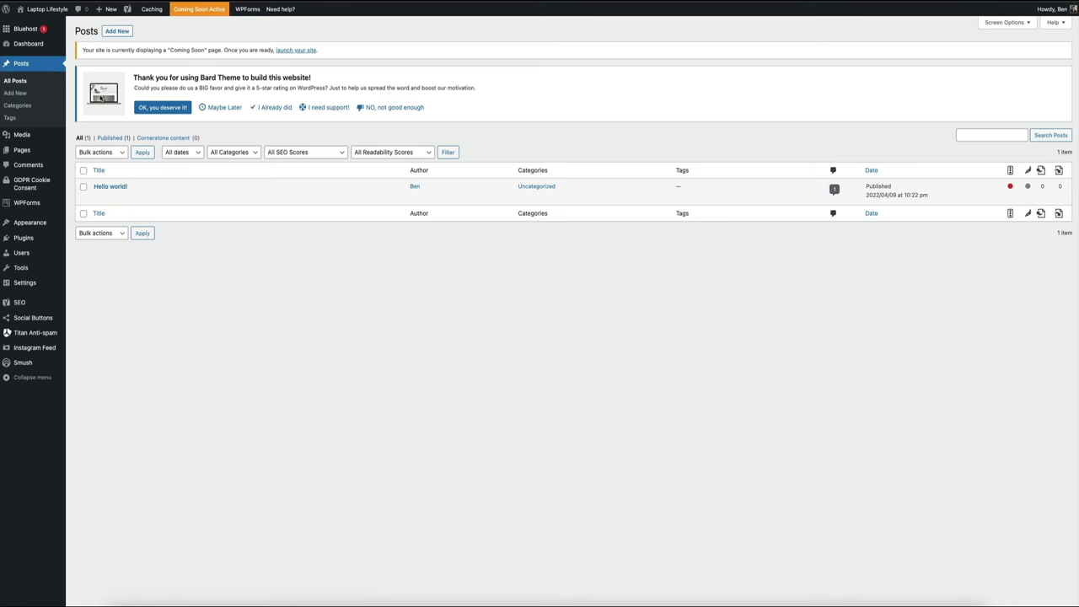
pyautogui.moveTo(103, 186)
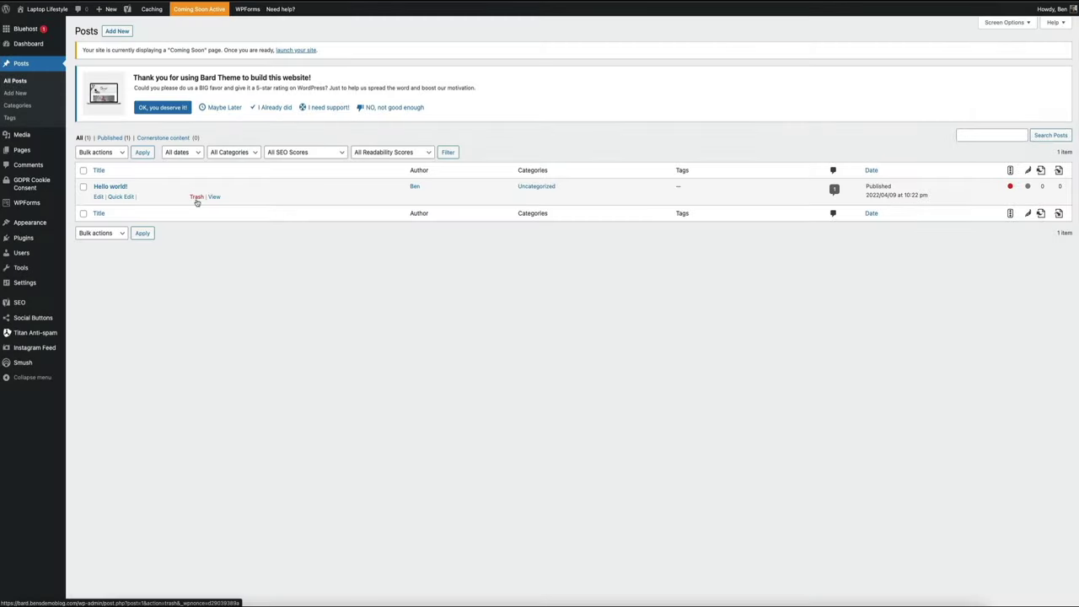
# - Trash the Hello world! post, then start a new post via + New > Post
pyautogui.click(196, 197)
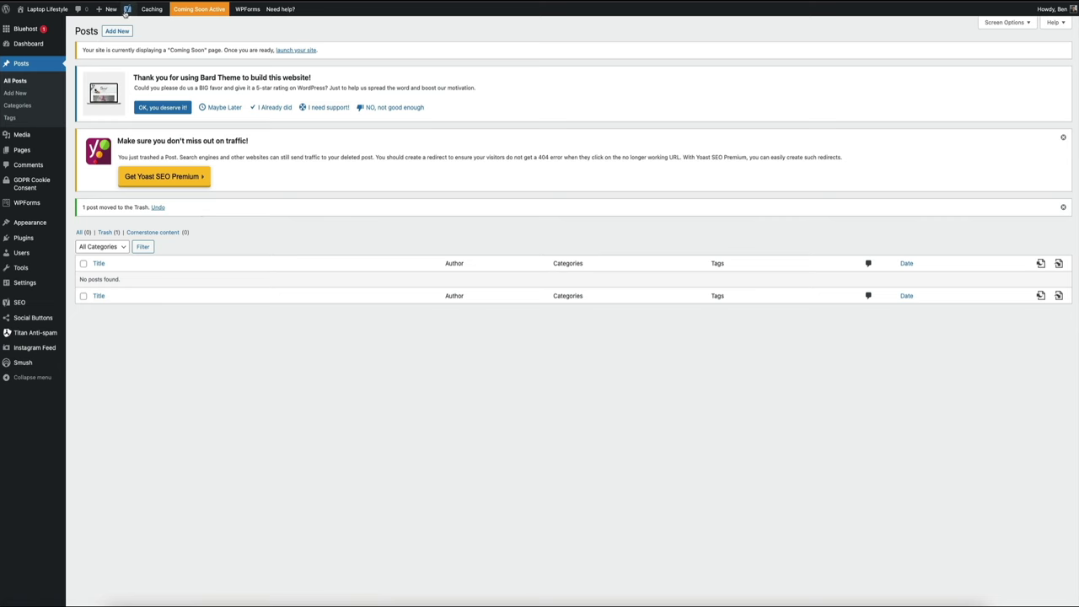
pyautogui.moveTo(110, 9)
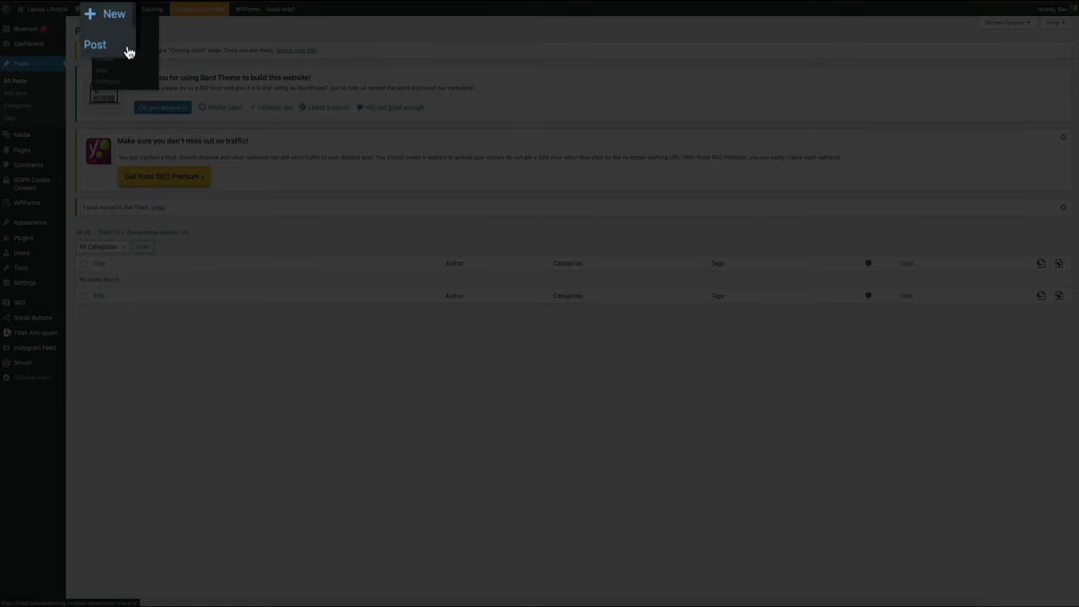
pyautogui.click(118, 27)
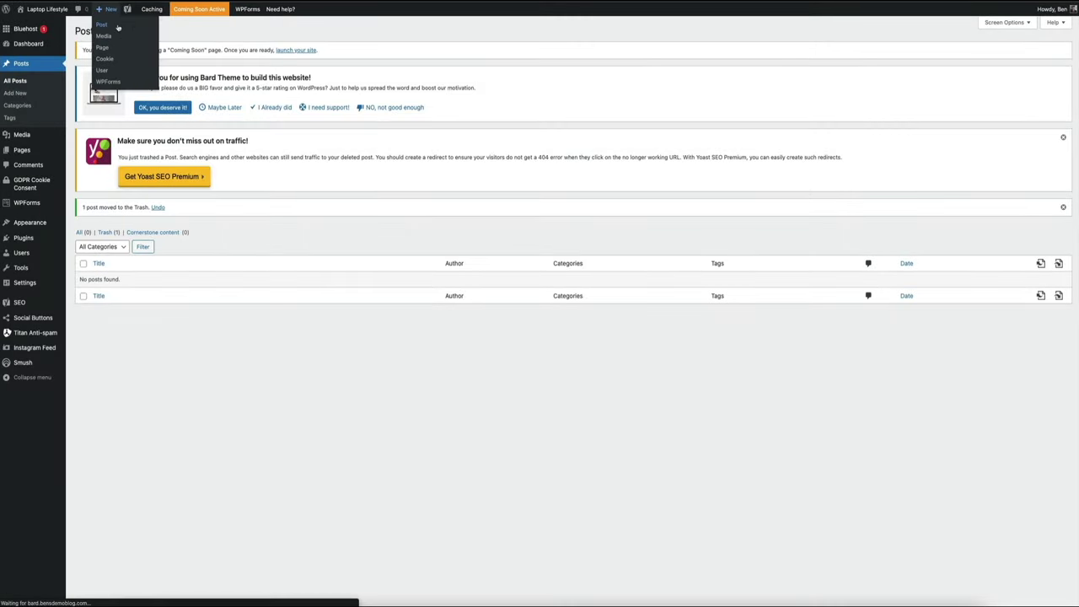
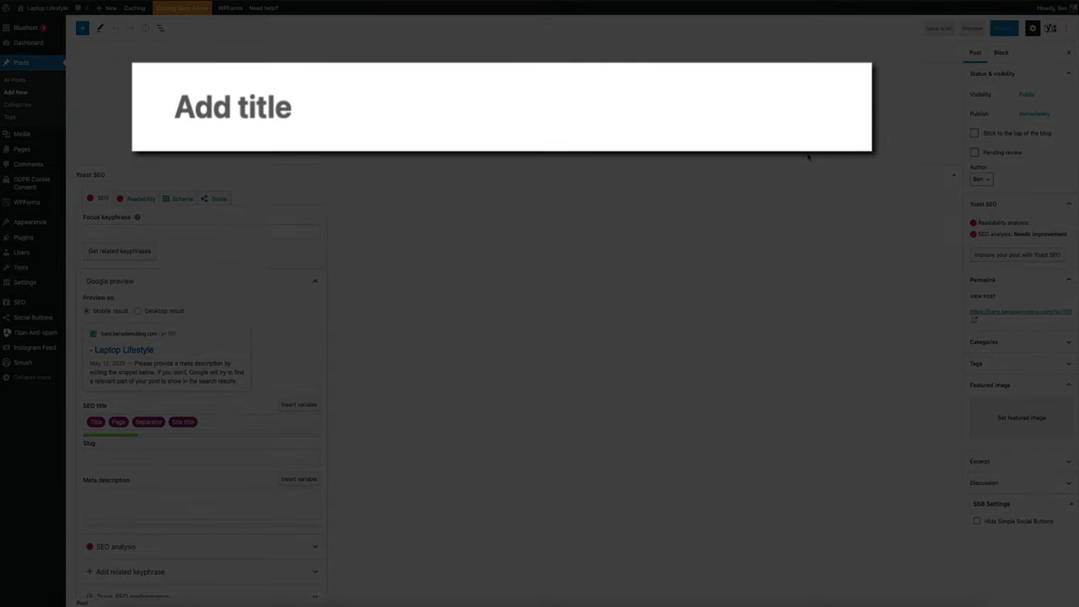
# - Type '5 Habits of Successful People' as the new post's title
pyautogui.write('5 Hab')
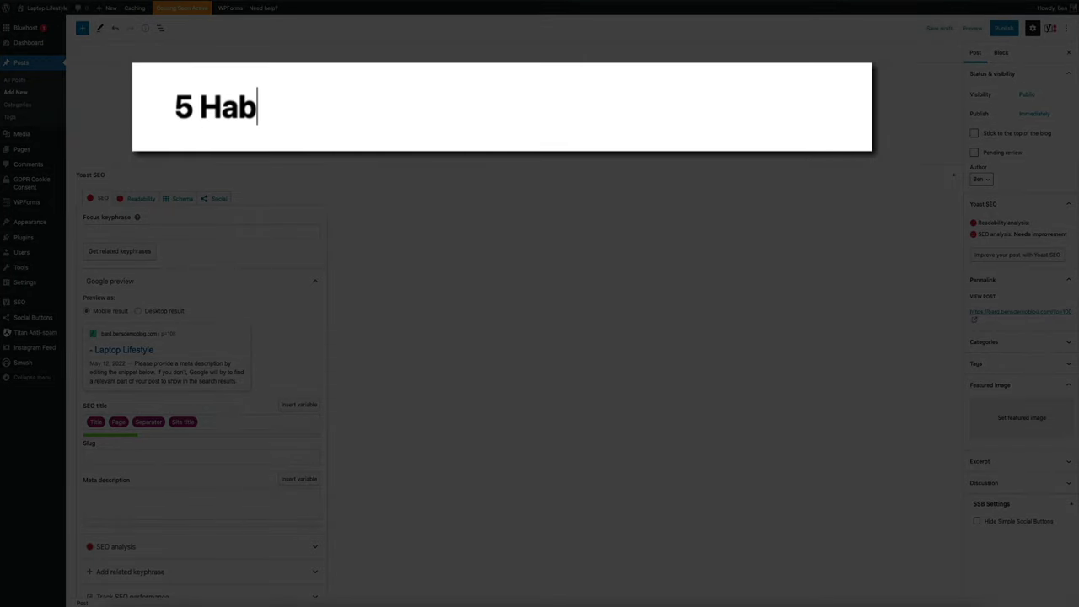
pyautogui.write('its of Successful Peop')
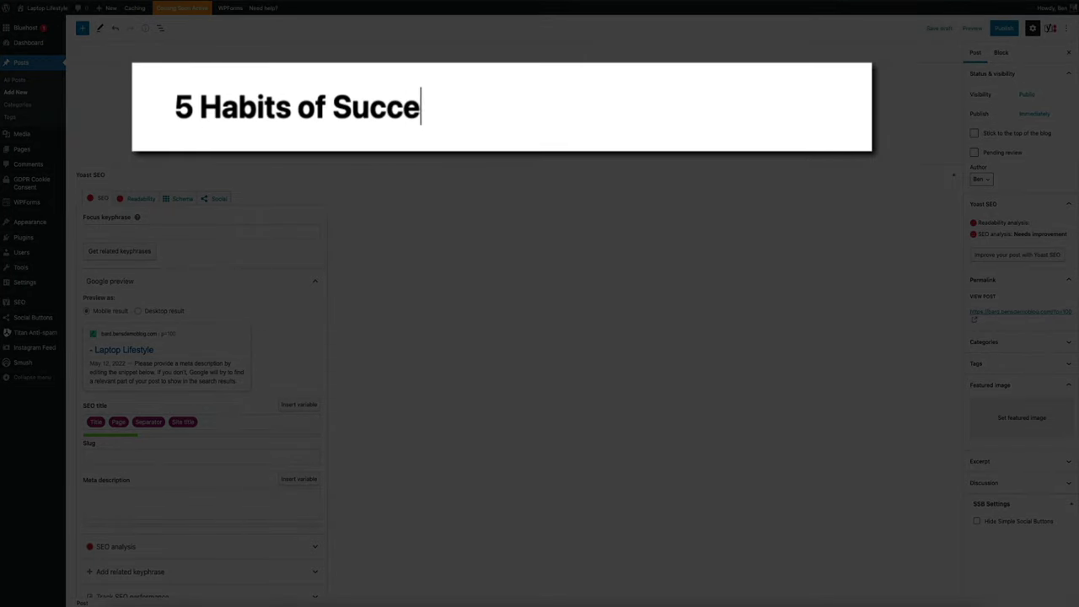
pyautogui.write('le')
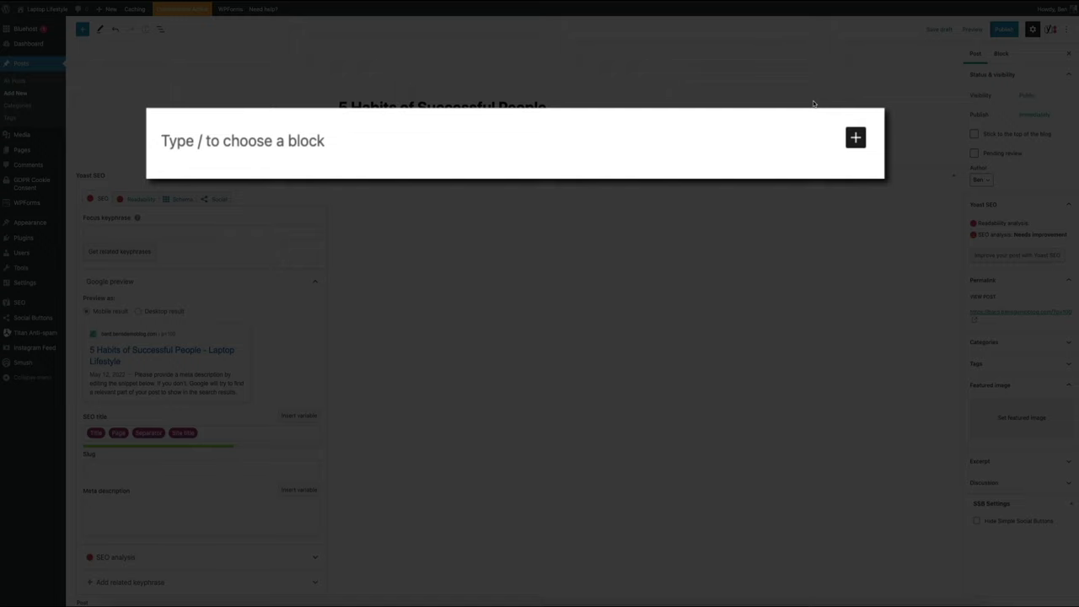
# - Paste three lorem ipsum paragraphs under the title, leaving an empty block after them
pyautogui.click(161, 142)
pyautogui.write('Lorem ipsum dolor sit amet, consectetuer adipiscing elit. Aenean commodo ligula eget dolor. Aenean massa. Cum sociis natoque penatibus et magnis dis parturient montes, nascetur ridiculus mus.')
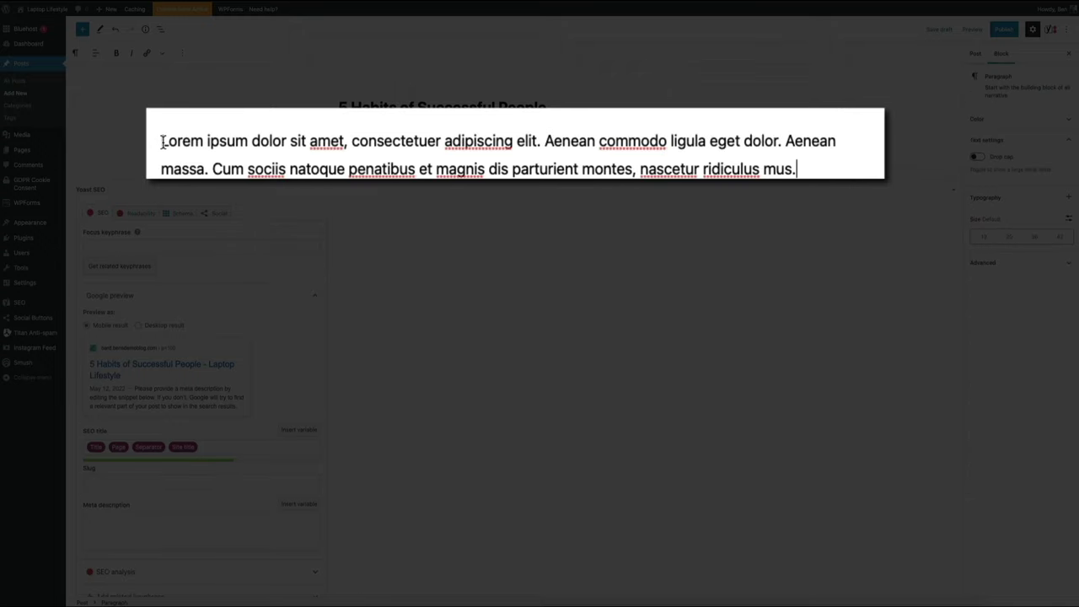
pyautogui.press('Return')
pyautogui.write('Lorem ipsum dolor sit amet, consectetuer adipiscing elit. Aenean commodo ligula eget dolor. Aenean massa. Cum sociis natoque penatibus et magnis dis parturient montes, nascetur ridiculus mus.')
pyautogui.press('Return')
pyautogui.write('Lorem ipsum dolor sit amet, consectetuer adipiscing elit. Aenean commodo ligula eget dolor. Aenean massa. Cum sociis natoque penatibus et magnis dis parturient montes, nascetur ridiculus mus.')
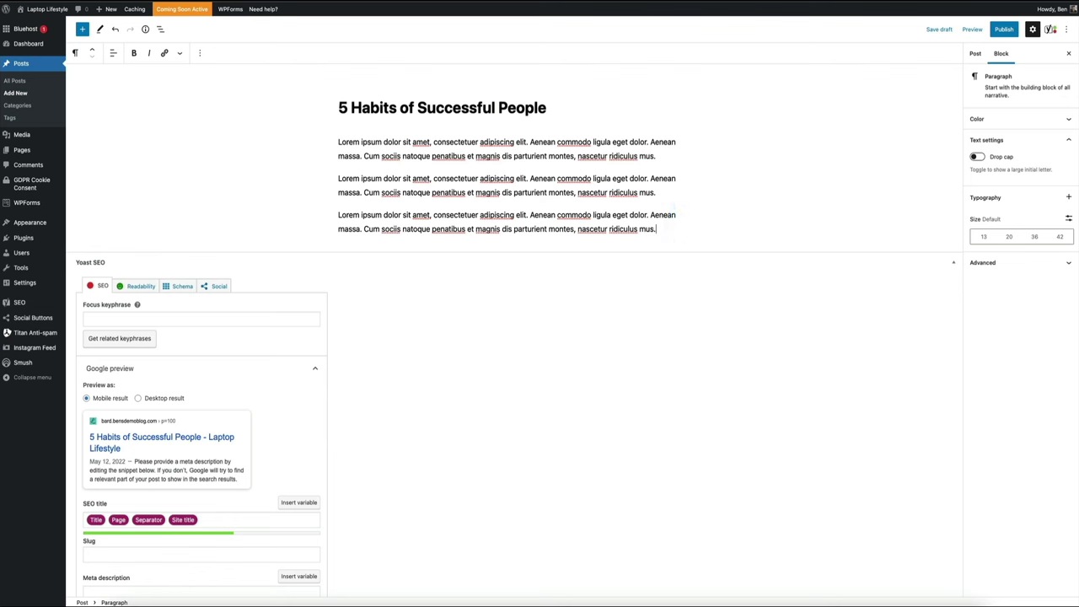
pyautogui.press('Return')
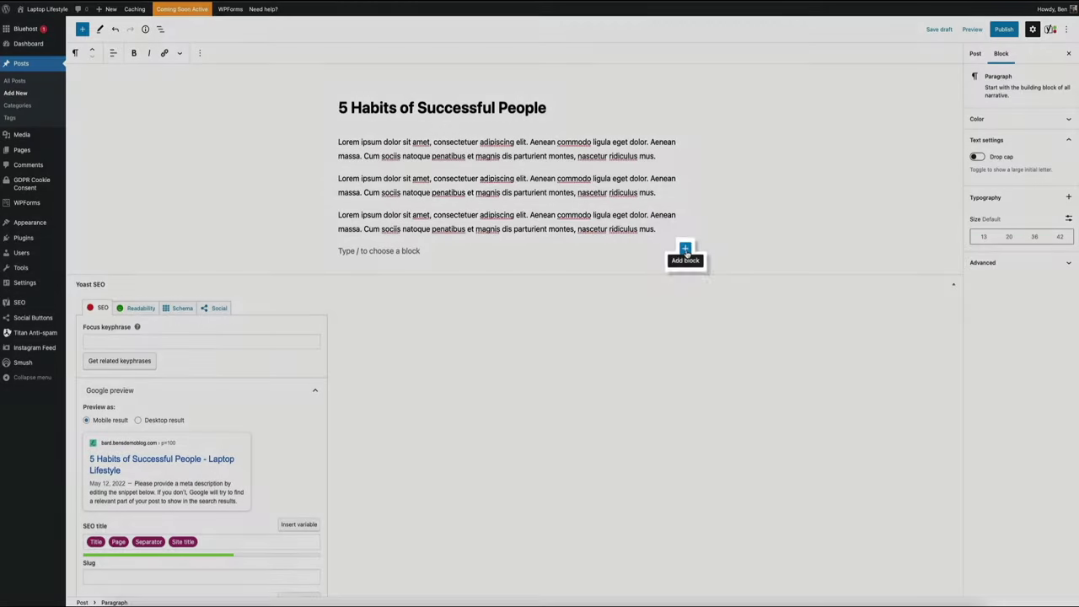
# - Add a 'Take Action' heading followed by pasted lorem ipsum paragraphs
pyautogui.click(685, 250)
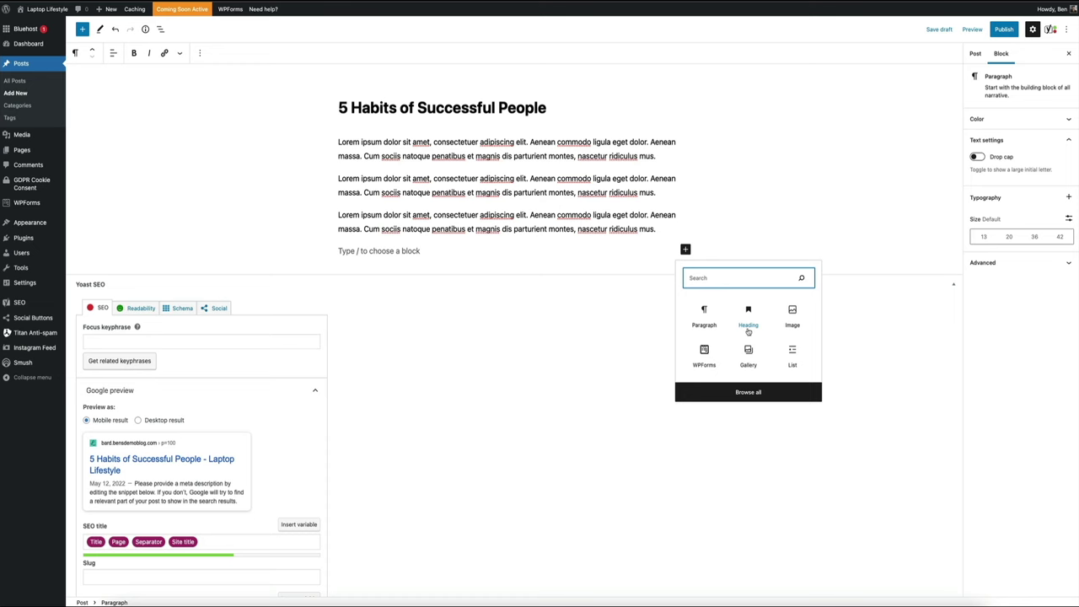
pyautogui.click(748, 319)
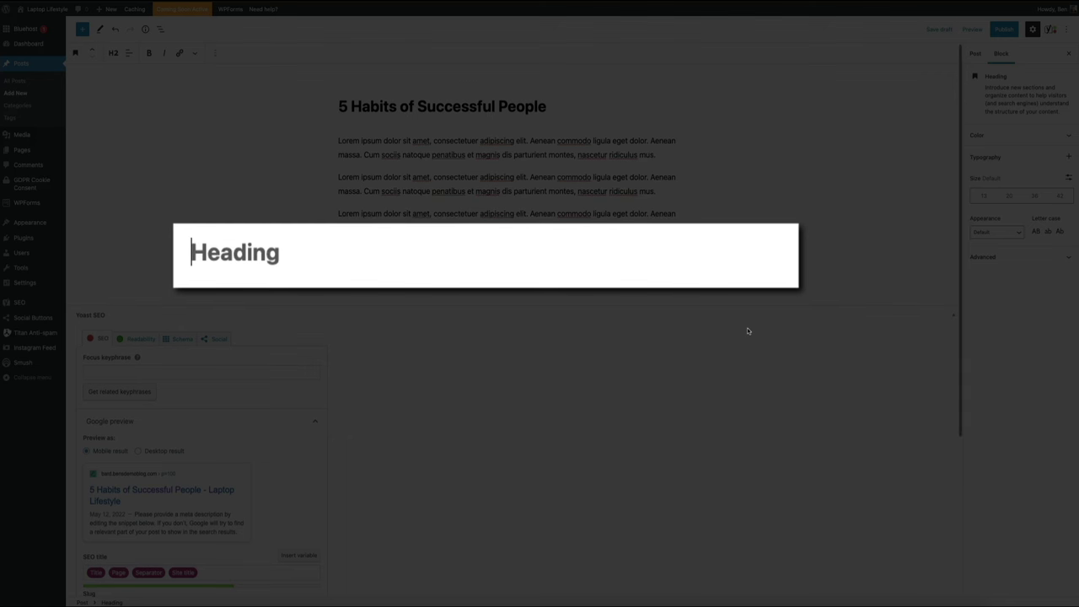
pyautogui.write('Take Action')
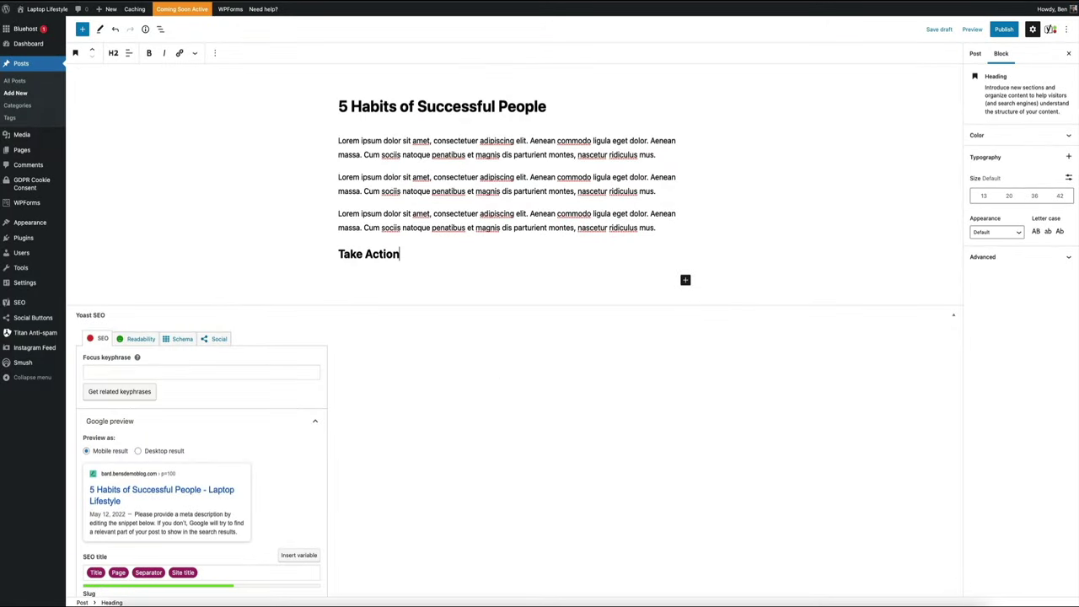
pyautogui.press('Return')
pyautogui.write('Lorem ipsum dolor sit amet, consectetuer adipiscing elit. Aenean commodo ligula eget dolor. Aenean massa. Cum sociis natoque penatibus et magnis dis parturient montes, nascetur ridiculus mus.')
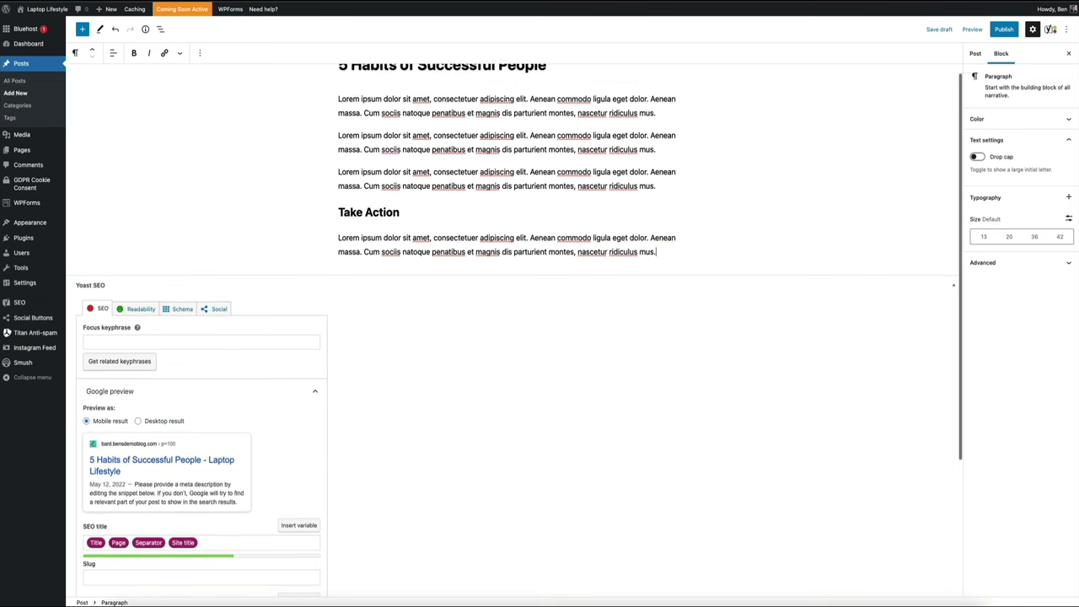
pyautogui.write('Lorem ipsum dolor sit amet, consectetuer adipiscing elit. Aenean commodo ligula eget dolor. Aenean massa. Cum sociis natoque penatibus et magnis dis parturient montes, nascetur ridiculus mus.')
pyautogui.write('Lorem ipsum dolor sit amet, consectetuer adipiscing elit. Aenean commodo ligula eget dolor. Aenean massa. Cum sociis natoque penatibus et magnis dis parturient montes, nascetur ridiculus mus.')
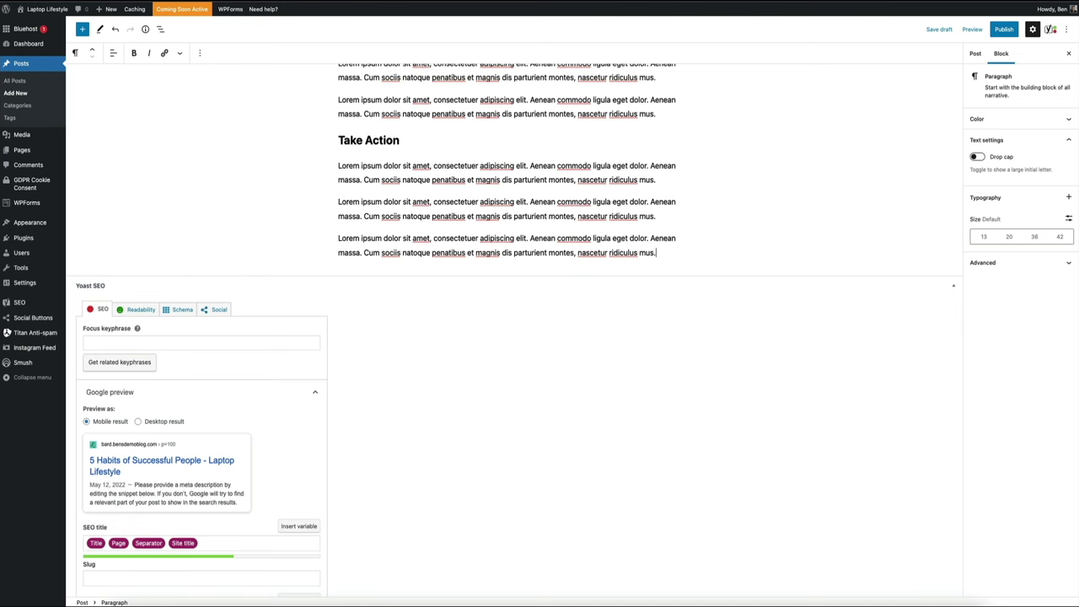
pyautogui.press('Return')
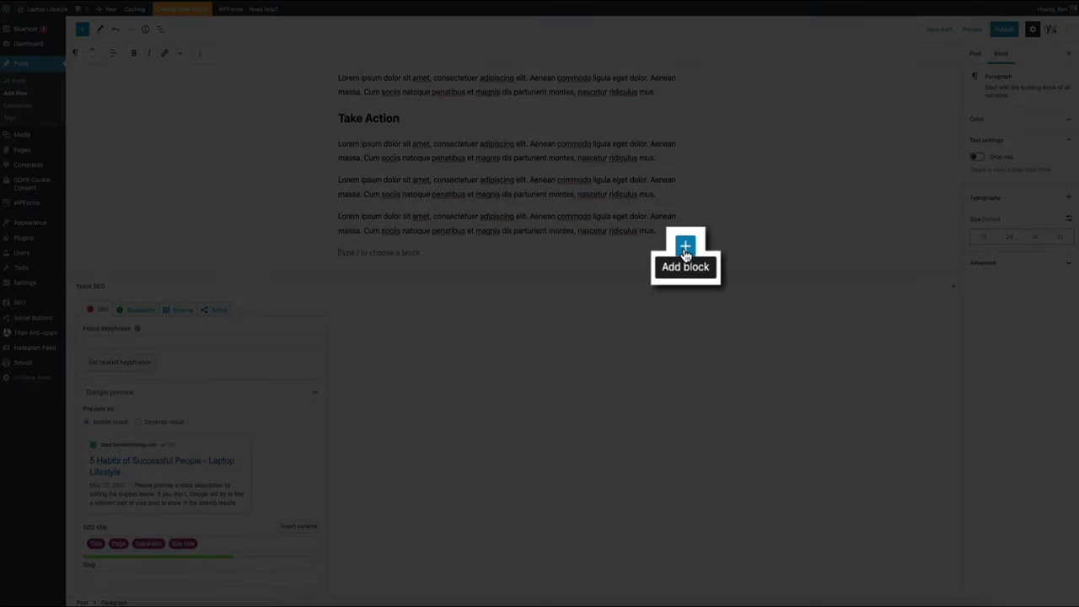
# - Add a 'Stay Organized' heading with three lorem ipsum paragraphs beneath it
pyautogui.click(685, 252)
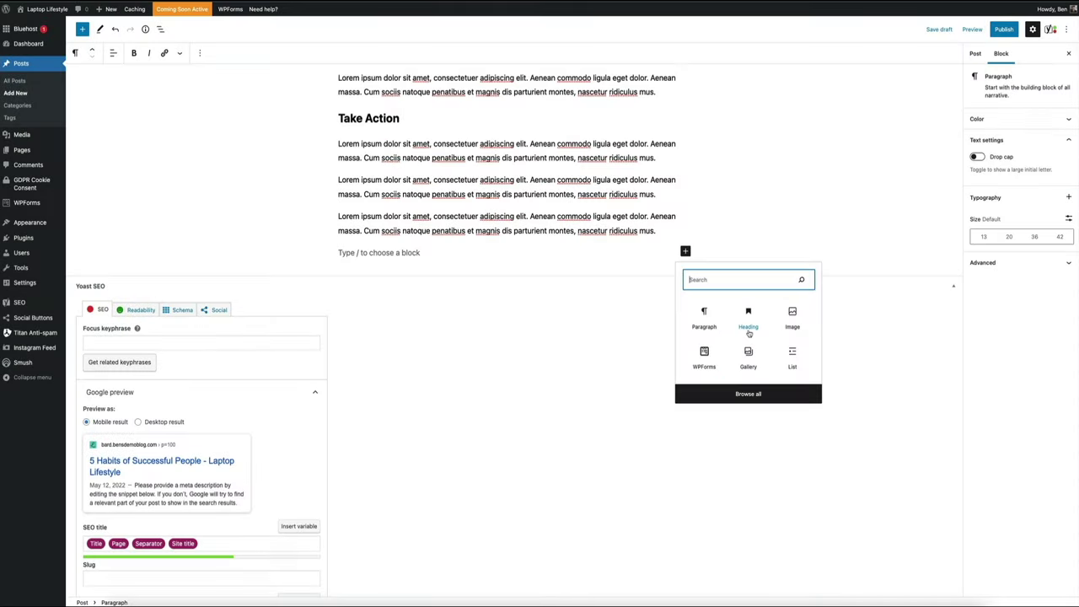
pyautogui.click(749, 333)
pyautogui.write('tay Organiz')
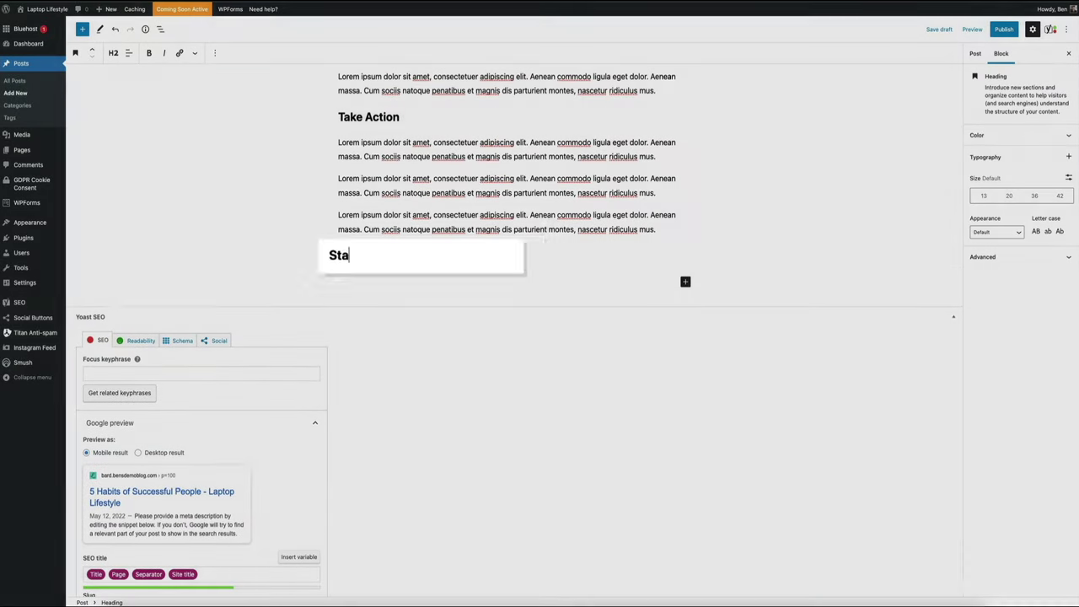
pyautogui.write('ed')
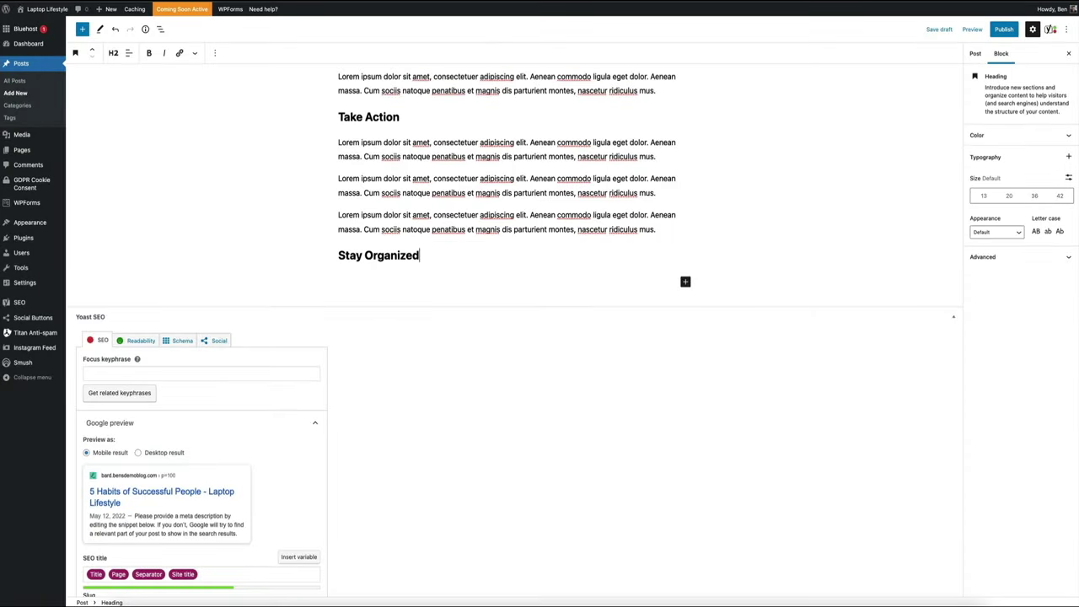
pyautogui.press('Return')
pyautogui.write('Lorem ipsum dolor sit amet, consectetuer adipiscing elit. Aenean commodo ligula eget dolor. Aenean massa. Cum sociis natoque penatibus et magnis dis parturient montes, nascetur ridiculus mus.')
pyautogui.press('Return')
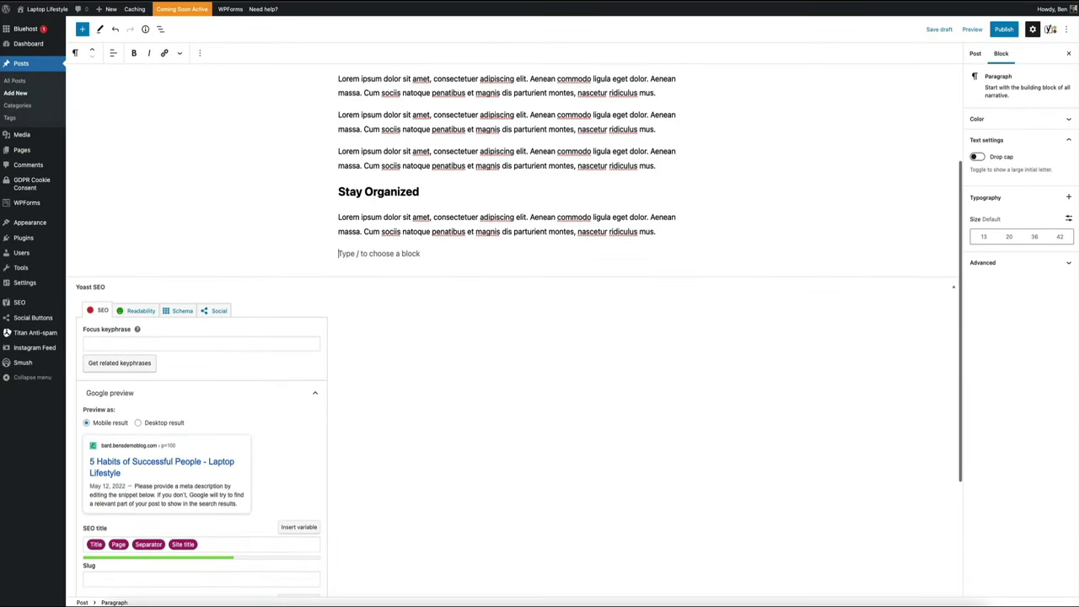
pyautogui.write('Lorem ipsum dolor sit amet, consectetuer adipiscing elit. Aenean commodo ligula eget dolor. Aenean massa. Cum sociis natoque penatibus et magnis dis parturient montes, nascetur ridiculus mus.')
pyautogui.press('Return')
pyautogui.write('Lorem ipsum dolor sit amet, consectetuer adipiscing elit. Aenean commodo ligula eget dolor. Aenean massa. Cum sociis natoque penatibus et magnis dis parturient montes, nascetur ridiculus mus.')
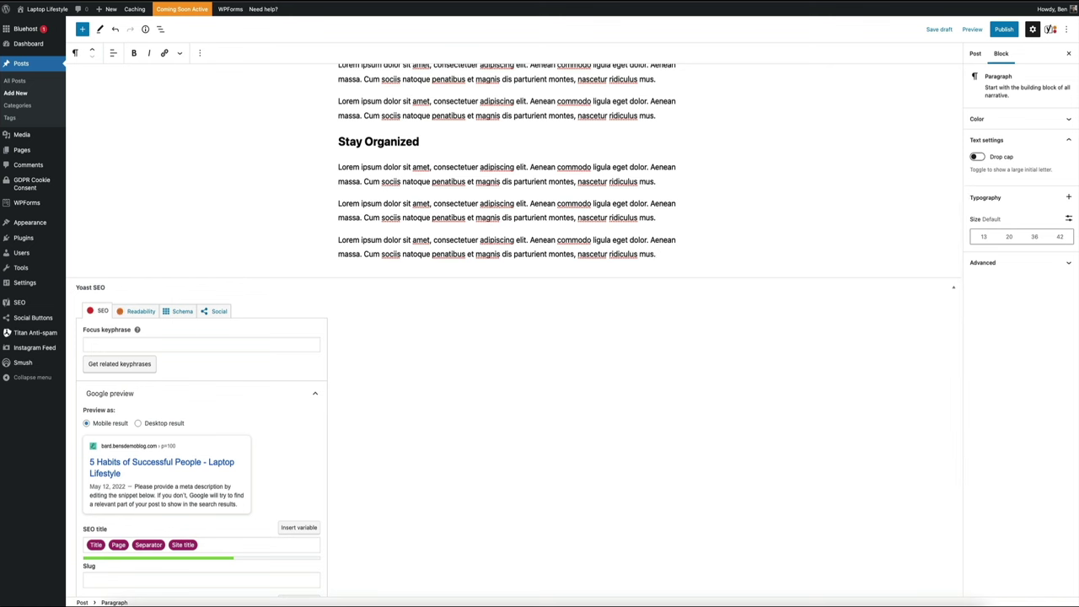
pyautogui.press('Return')
# - Add a 'Wake Up Early' heading with three lorem ipsum paragraphs beneath it
pyautogui.click(686, 252)
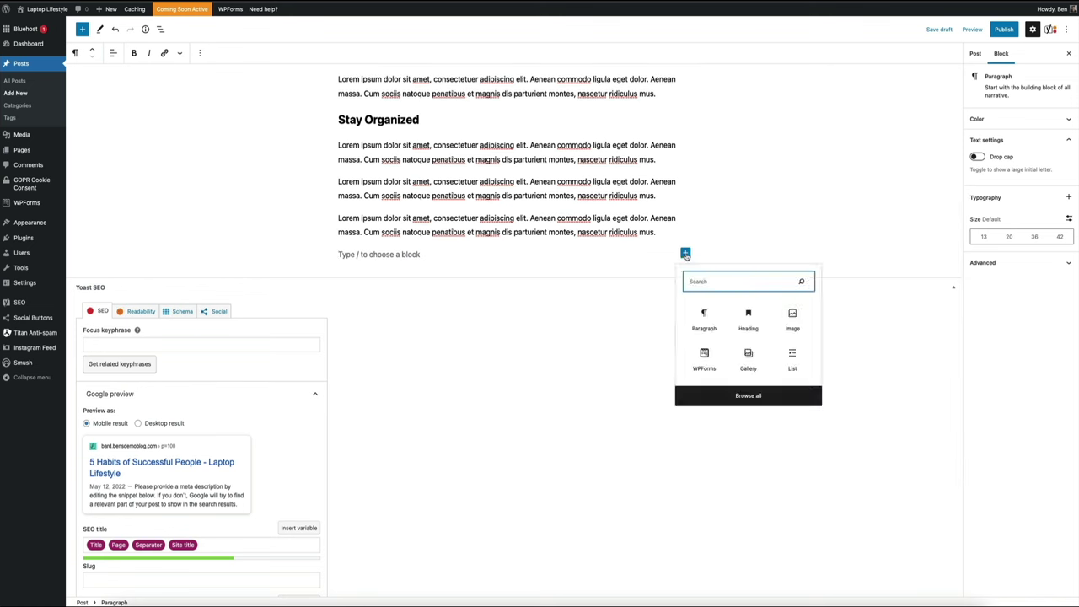
pyautogui.click(748, 321)
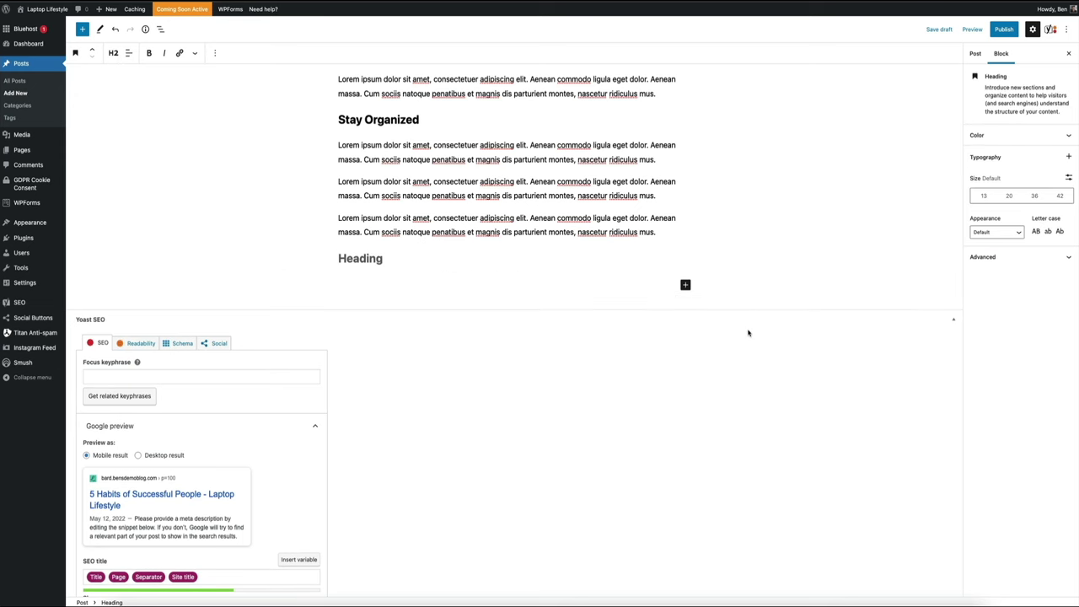
pyautogui.write('Wake Up Early')
pyautogui.press('Return')
pyautogui.write('Lorem ipsum dolor sit amet, consectetuer adipiscing elit. Aenean commodo ligula eget dolor. Aenean massa. Cum sociis natoque penatibus et magnis dis parturient montes, nascetur ridiculus mus.')
pyautogui.press('Return')
pyautogui.write('Lorem ipsum dolor sit amet, consectetuer adipiscing elit. Aenean commodo ligula eget dolor. Aenean massa. Cum sociis natoque penatibus et magnis dis parturient montes, nascetur ridiculus mus.')
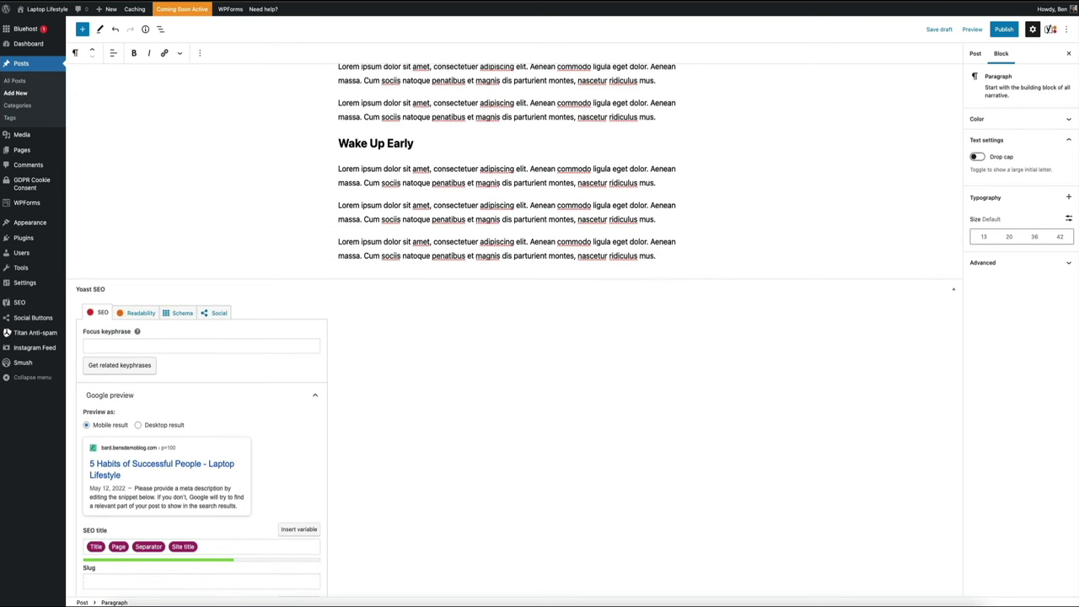
pyautogui.press('Return')
pyautogui.write('Lorem ipsum dolor sit amet, consectetuer adipiscing elit. Aenean commodo ligula eget dolor. Aenean massa. Cum sociis natoque penatibus et magnis dis parturient montes, nascetur ridiculus mus.')
pyautogui.press('Return')
# - Add a 'Take Personal Care' heading with lorem ipsum paragraphs beneath it
pyautogui.click(685, 254)
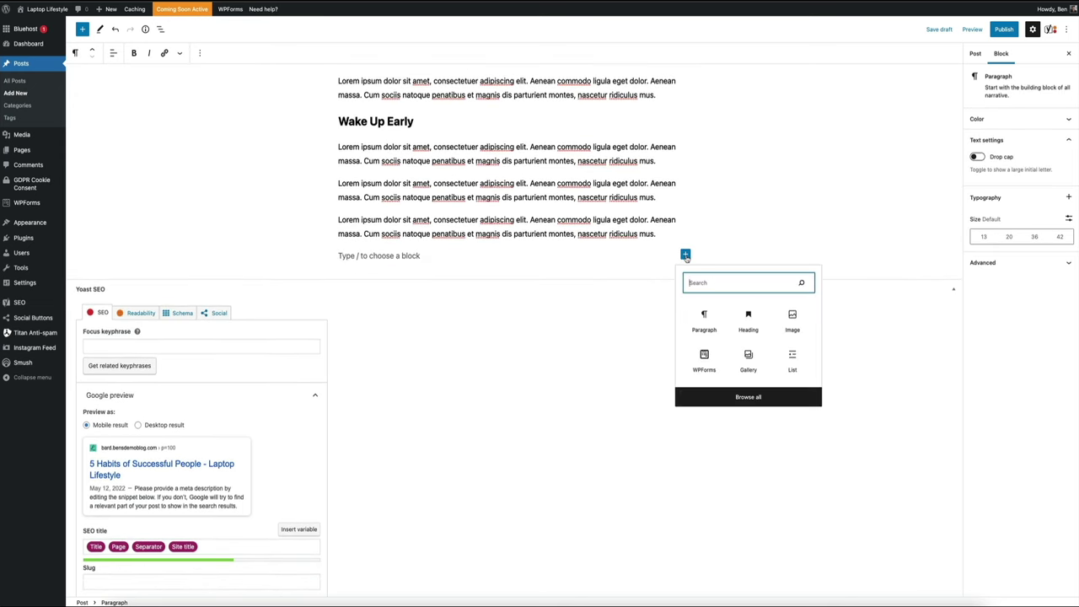
pyautogui.click(748, 324)
pyautogui.write('Take Personal Care')
pyautogui.press('Return')
pyautogui.hotkey('ctrl', 'v')
pyautogui.press('Return')
pyautogui.hotkey('ctrl', 'v')
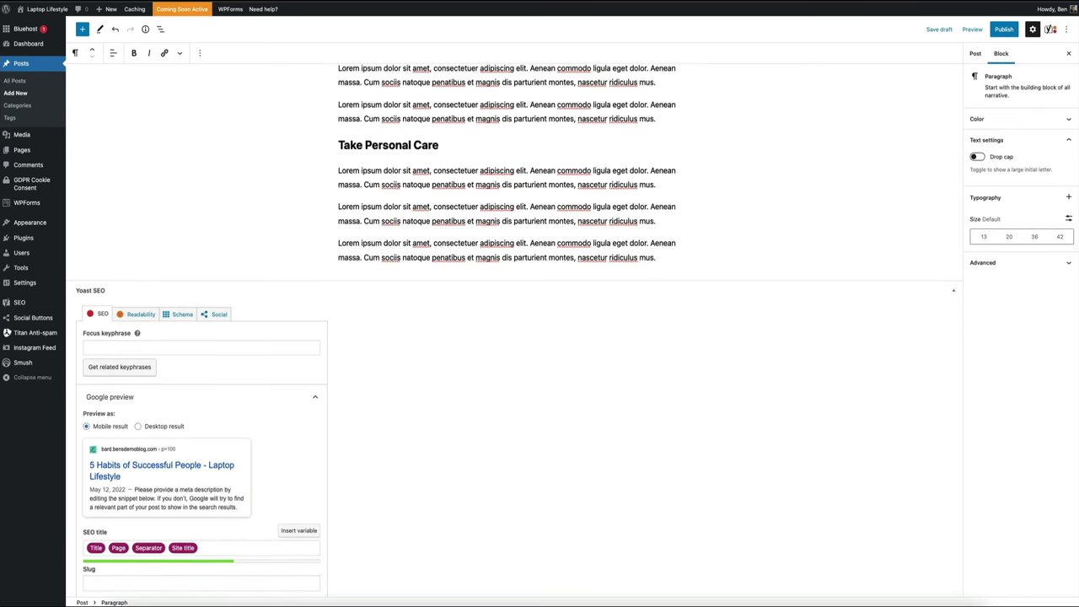
pyautogui.press('Return')
# - Add a 'Read More' heading with a lorem ipsum paragraph beneath it
pyautogui.hotkey('ctrl', 'v')
pyautogui.press('Return')
pyautogui.click(686, 257)
pyautogui.click(751, 314)
pyautogui.write('Read More')
pyautogui.press('Return')
pyautogui.hotkey('ctrl', 'v')
pyautogui.press('Return')
pyautogui.hotkey('ctrl', 'v')
pyautogui.press('Return')
pyautogui.hotkey('ctrl', 'v')
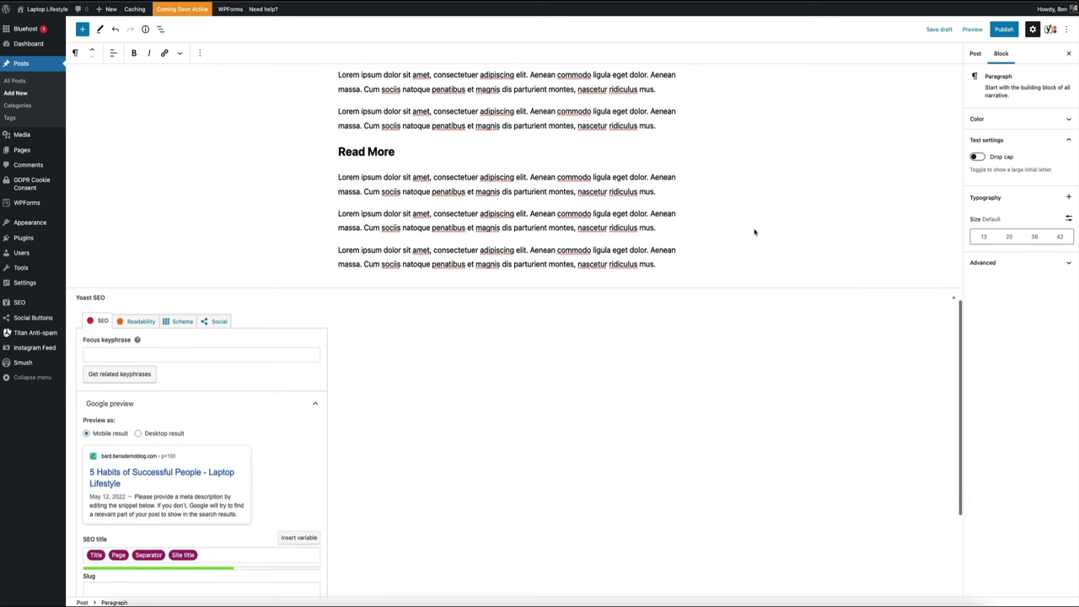
# - Scroll back up through the finished draft to the post title
pyautogui.scroll(1, 755, 232)
pyautogui.scroll(5, 754, 232)
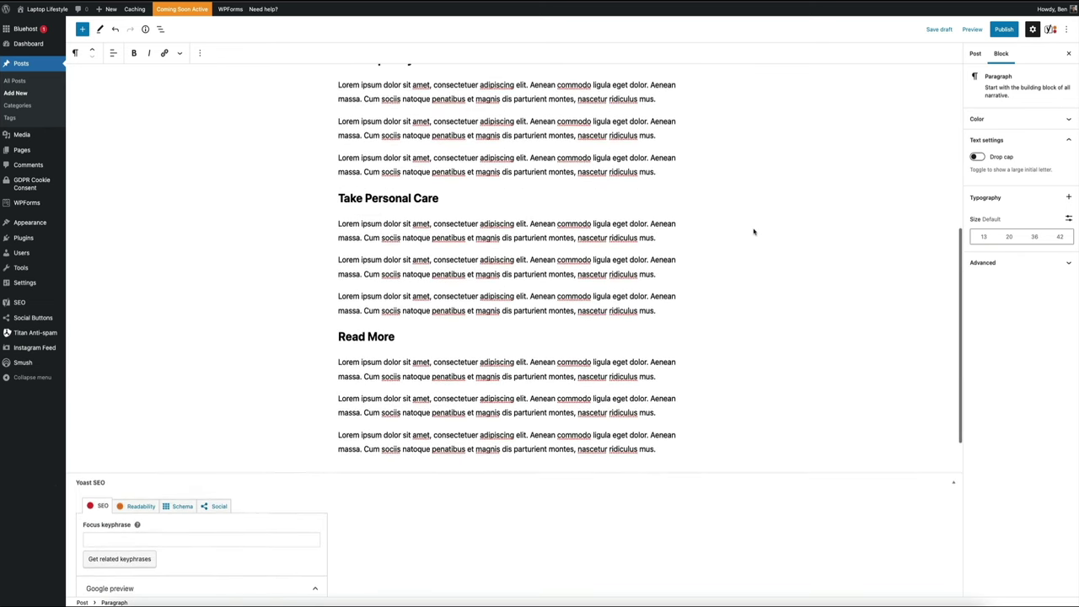
pyautogui.scroll(6, 755, 231)
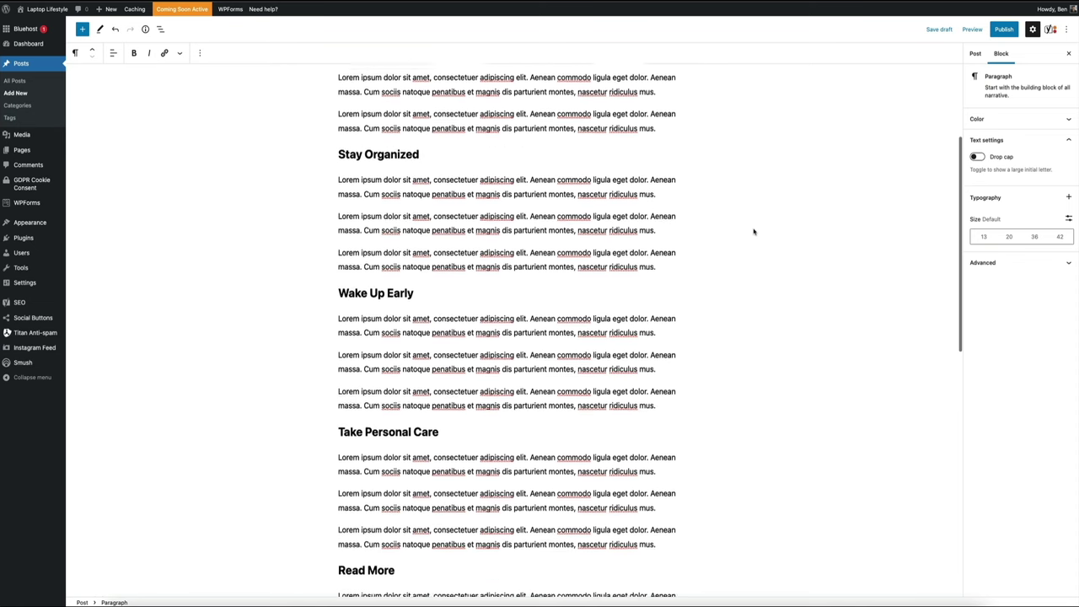
pyautogui.scroll(6, 754, 232)
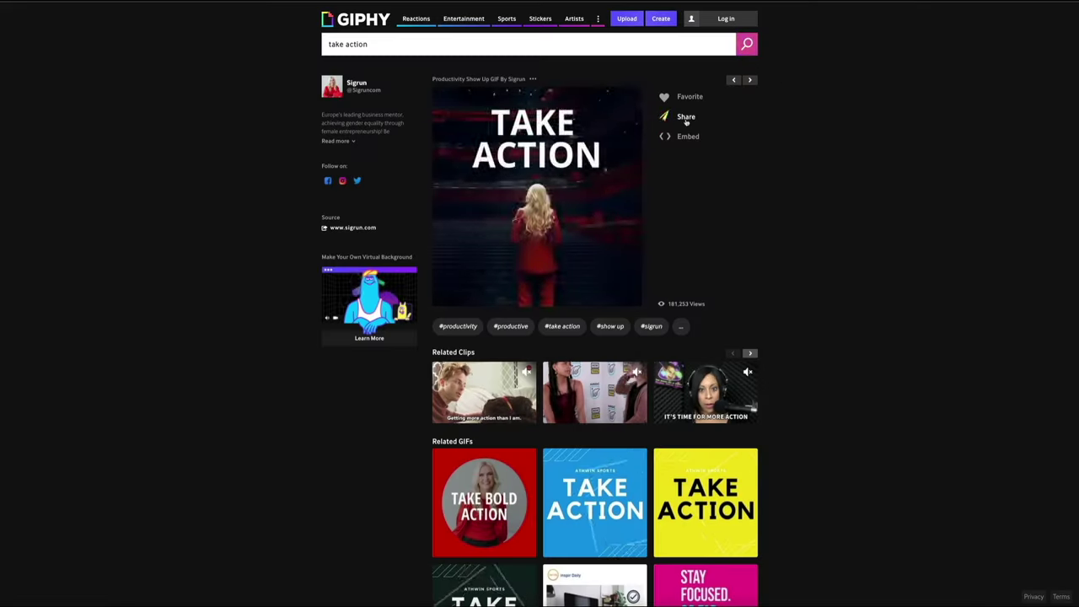
# - Copy the Take Action GIF's link from its Giphy Share options
pyautogui.click(686, 118)
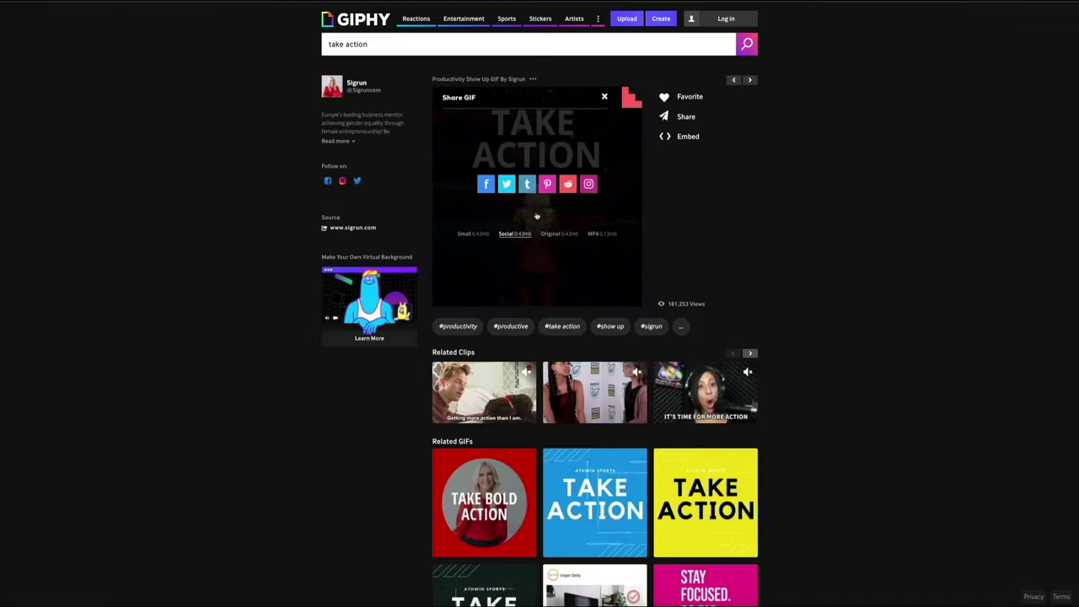
pyautogui.click(536, 215)
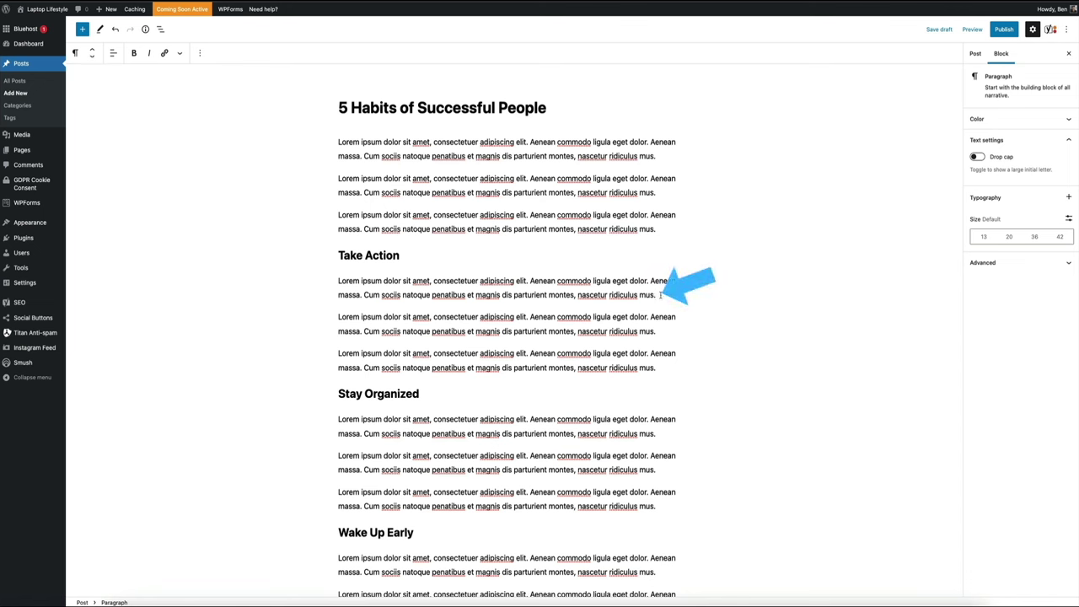
# - Insert an image block below the first Take Action paragraph using the copied Giphy GIF URL
pyautogui.press('Return')
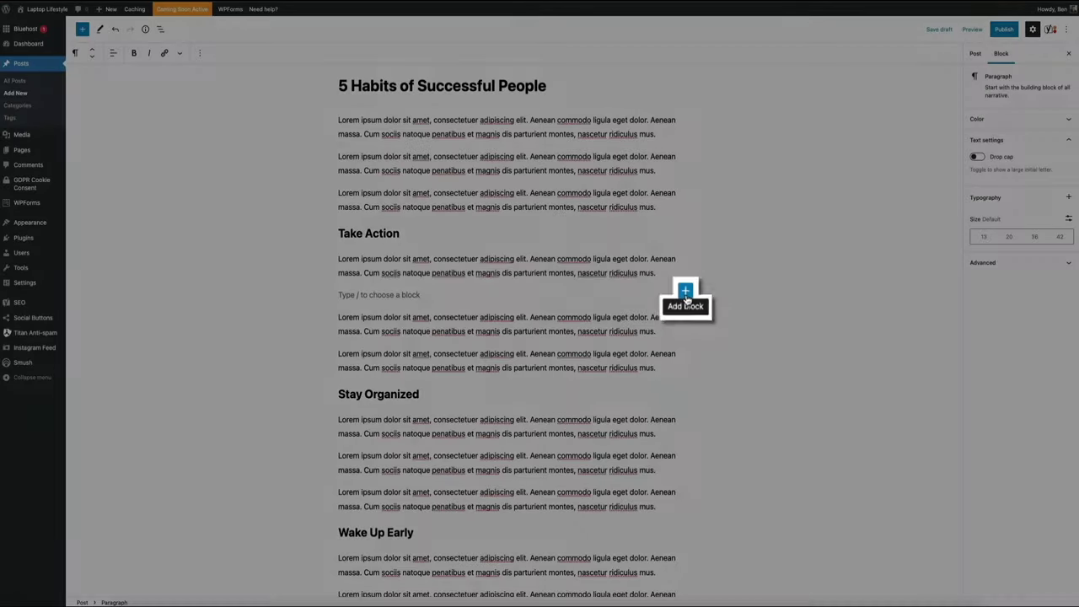
pyautogui.click(686, 295)
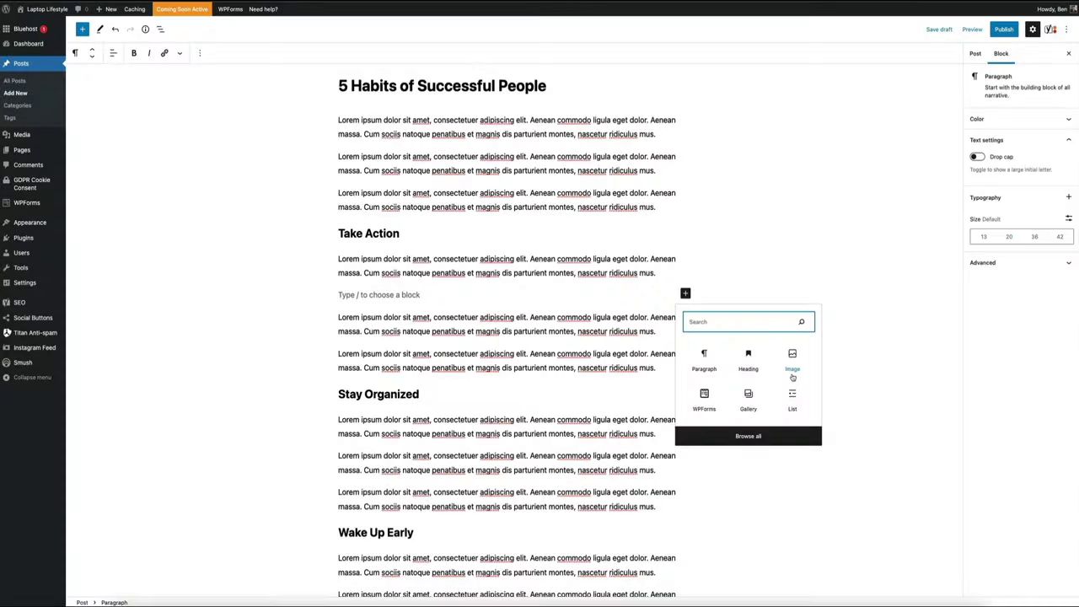
pyautogui.click(793, 376)
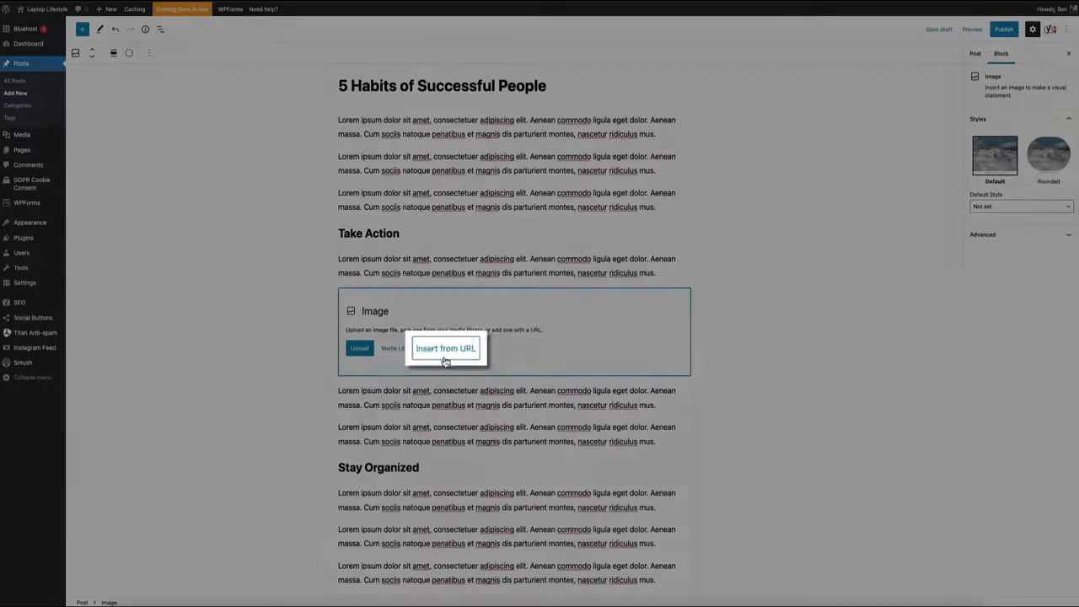
pyautogui.click(445, 355)
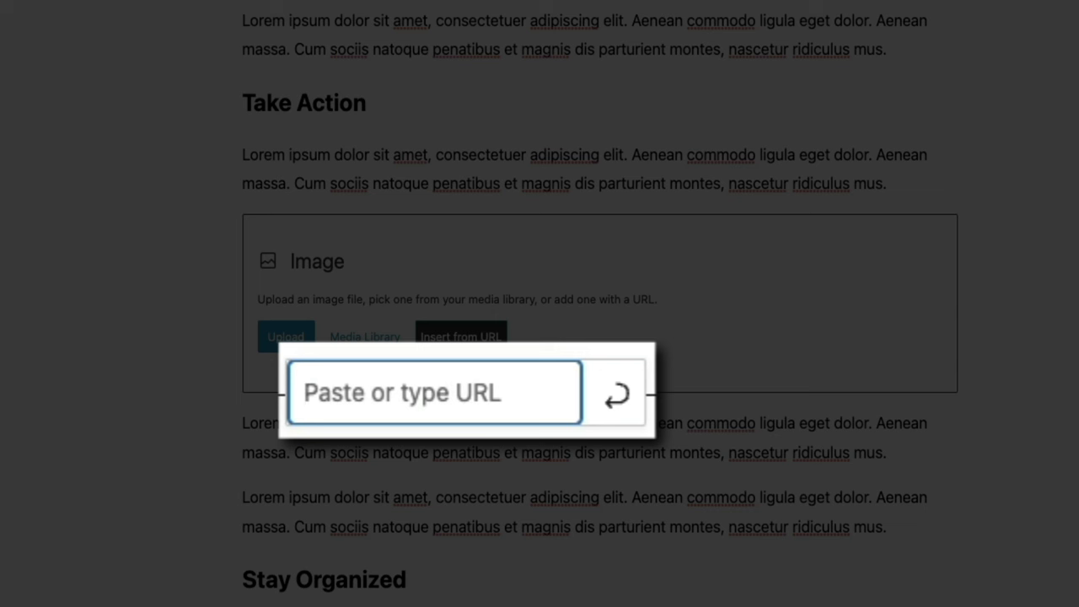
pyautogui.hotkey('ctrl', 'v')
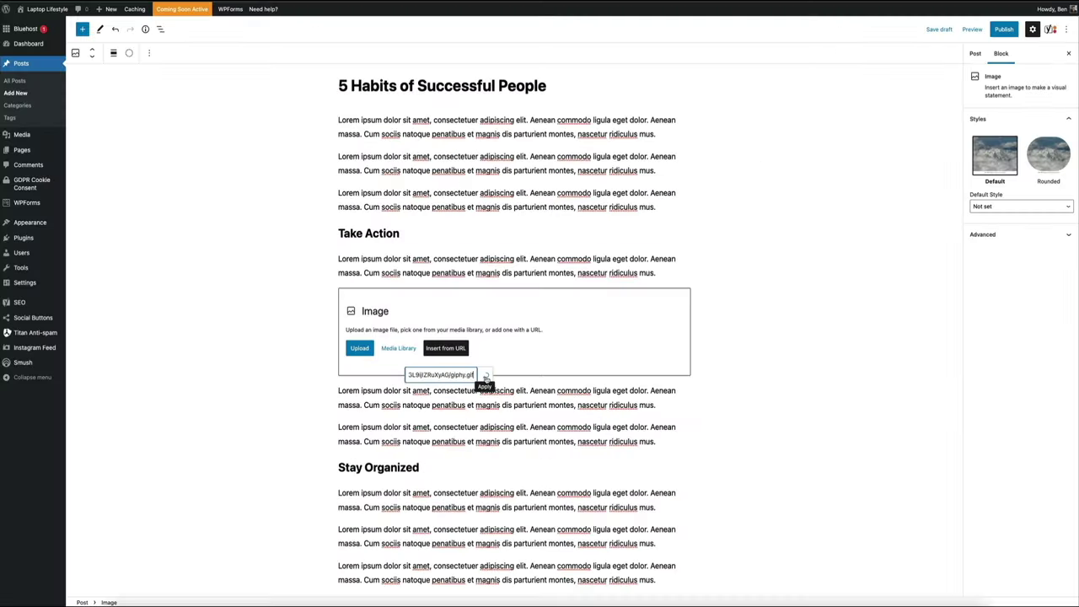
pyautogui.click(486, 378)
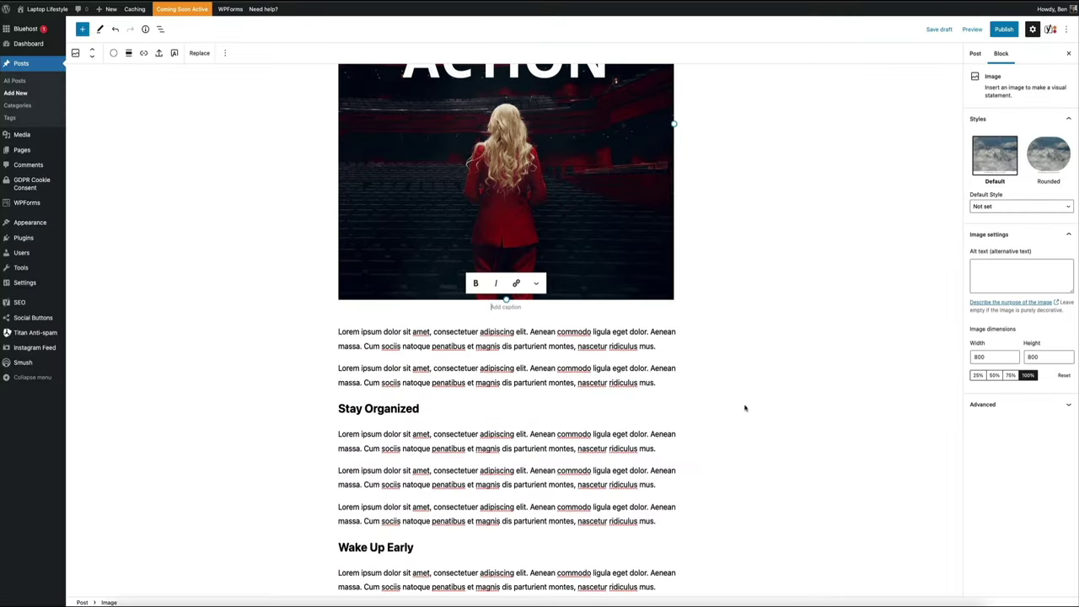
# - Resize the Take Action GIF to 75%, after trying 50% and 25%
pyautogui.scroll(5, 745, 408)
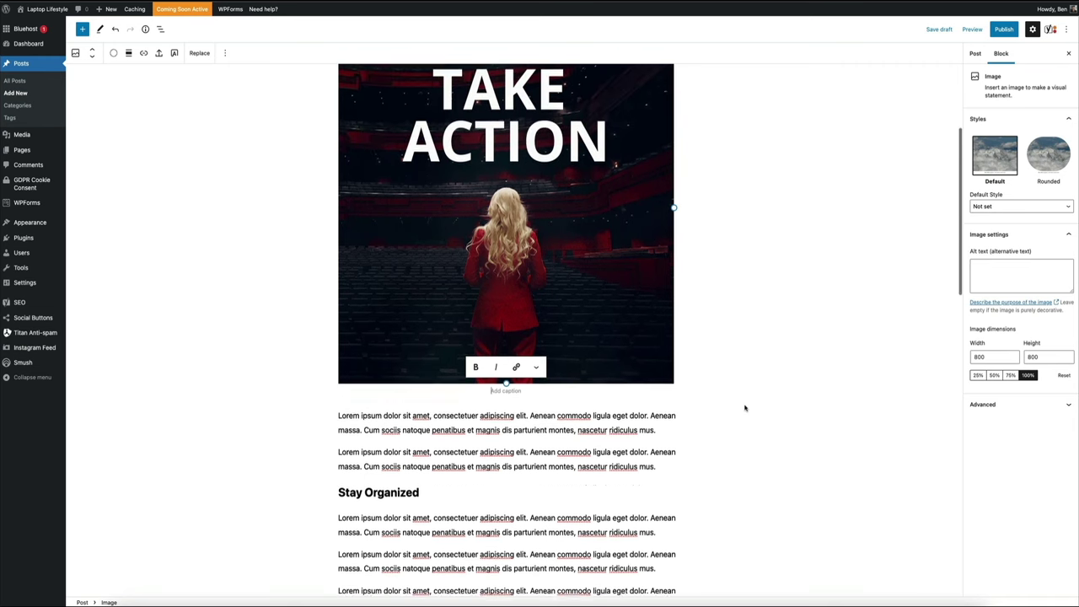
pyautogui.scroll(2, 744, 408)
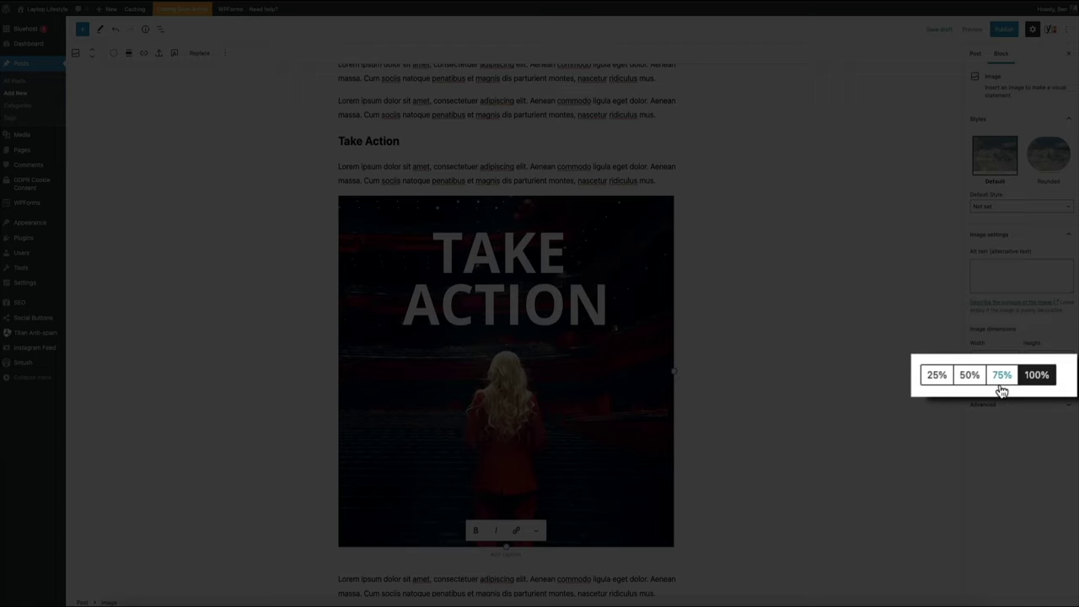
pyautogui.click(1002, 376)
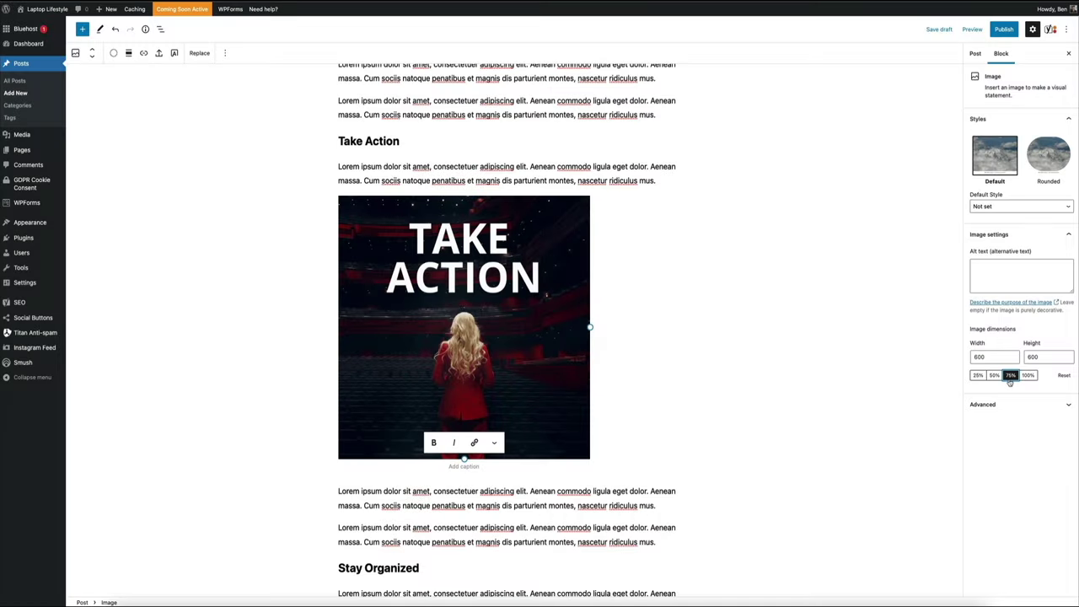
pyautogui.click(993, 377)
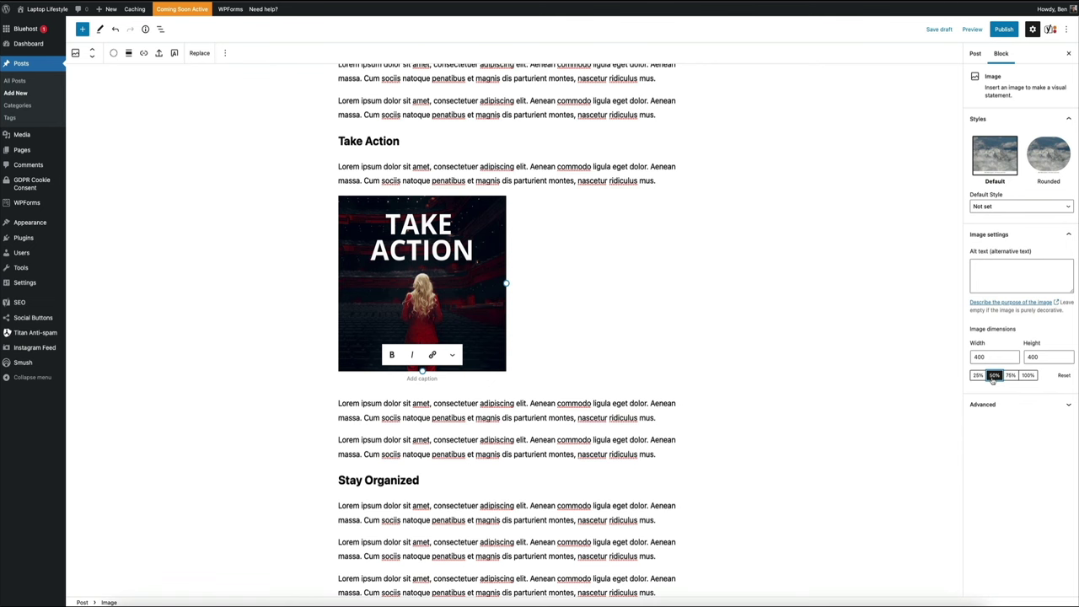
pyautogui.click(978, 376)
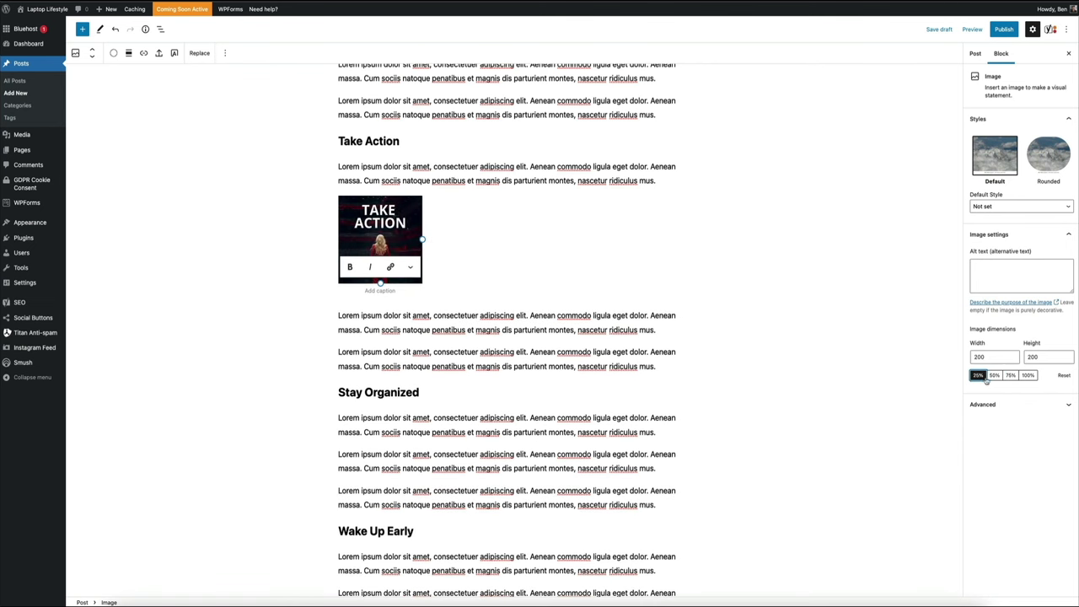
pyautogui.click(1010, 376)
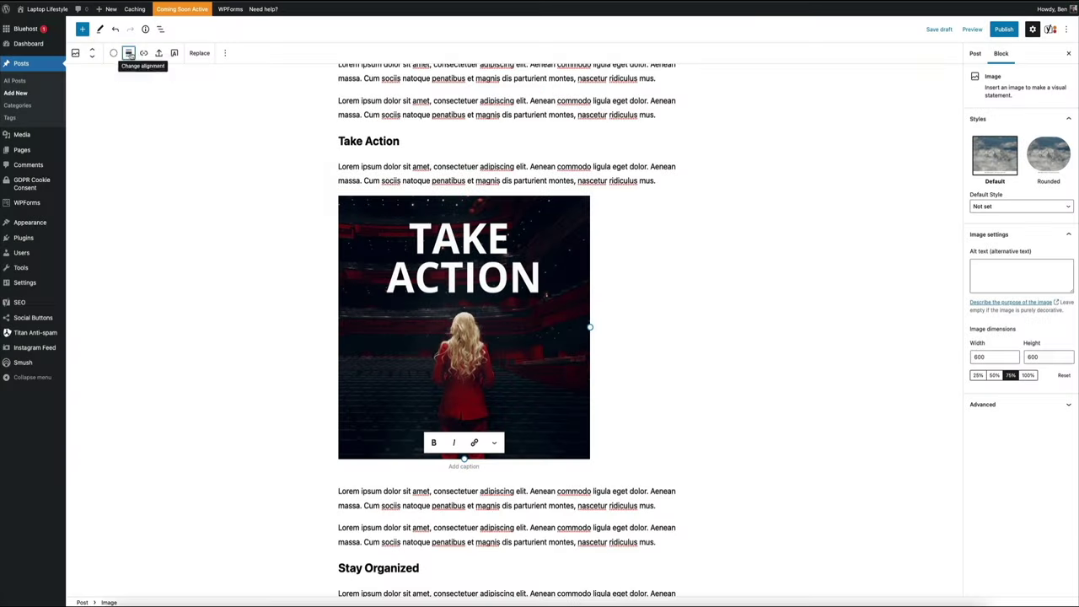
# - Align the GIF to the centre and deselect it
pyautogui.click(129, 53)
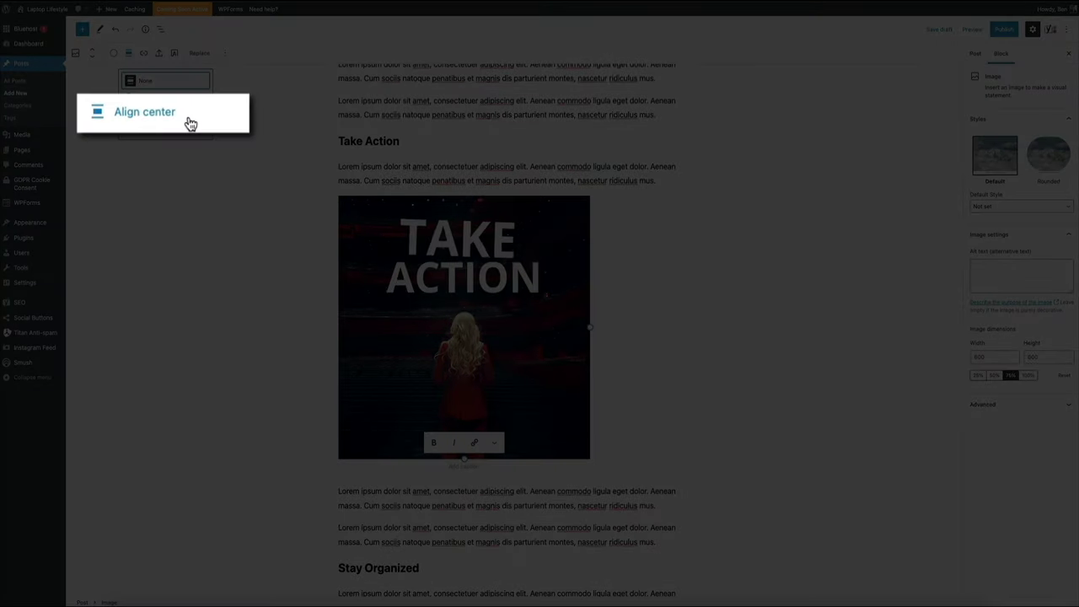
pyautogui.click(176, 116)
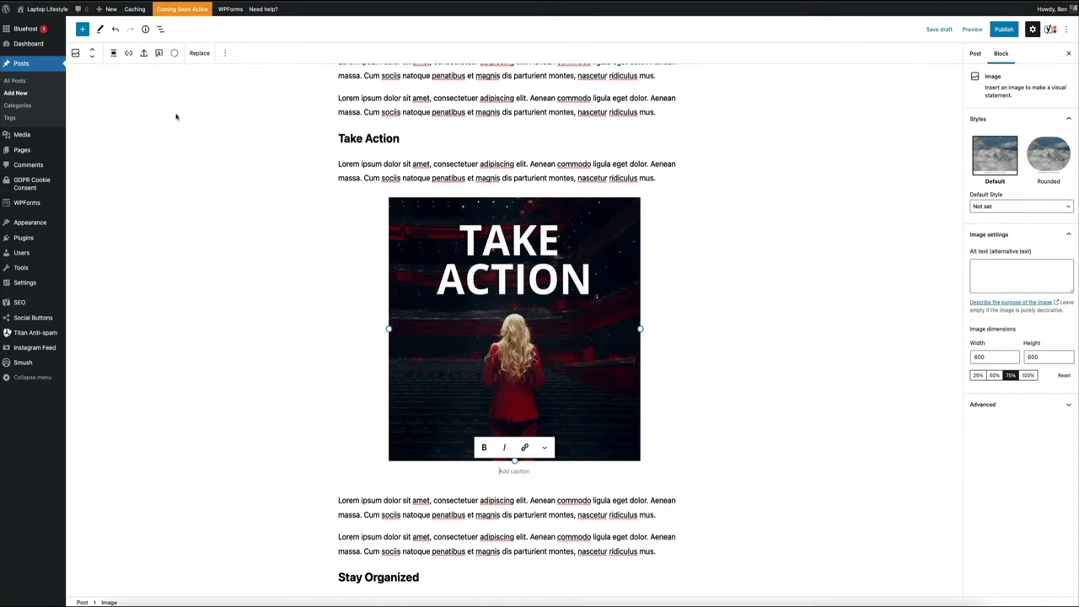
pyautogui.click(138, 273)
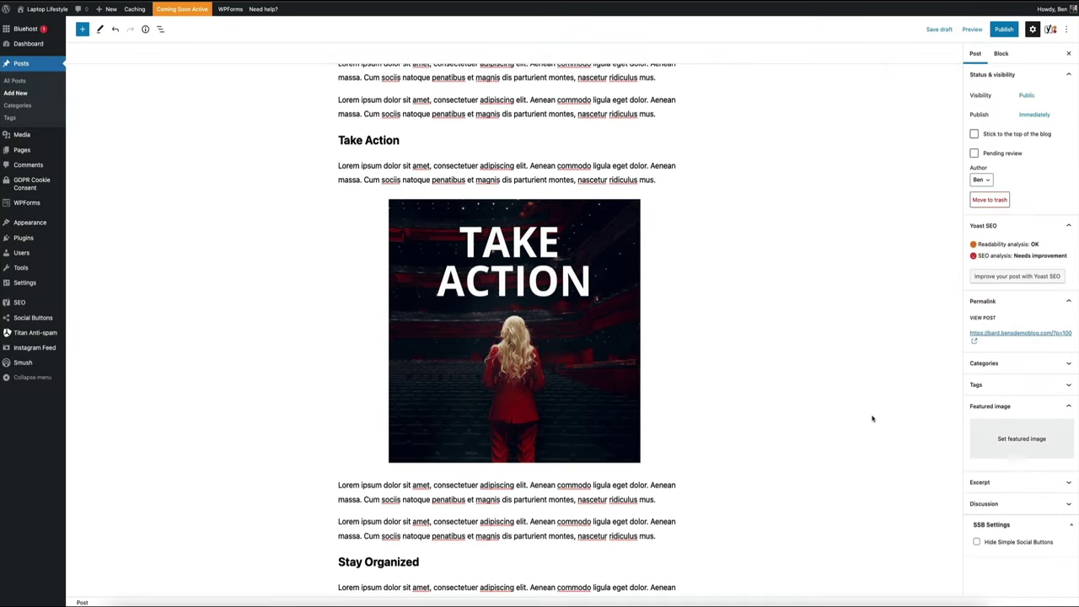
pyautogui.scroll(-5, 872, 419)
pyautogui.scroll(-4, 873, 419)
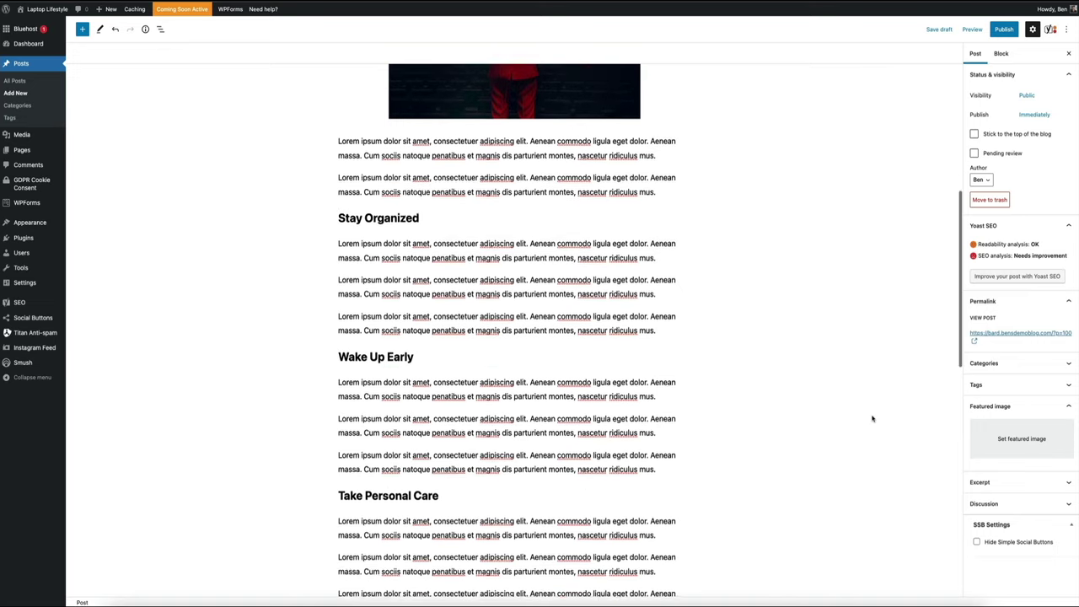
pyautogui.scroll(-2, 873, 419)
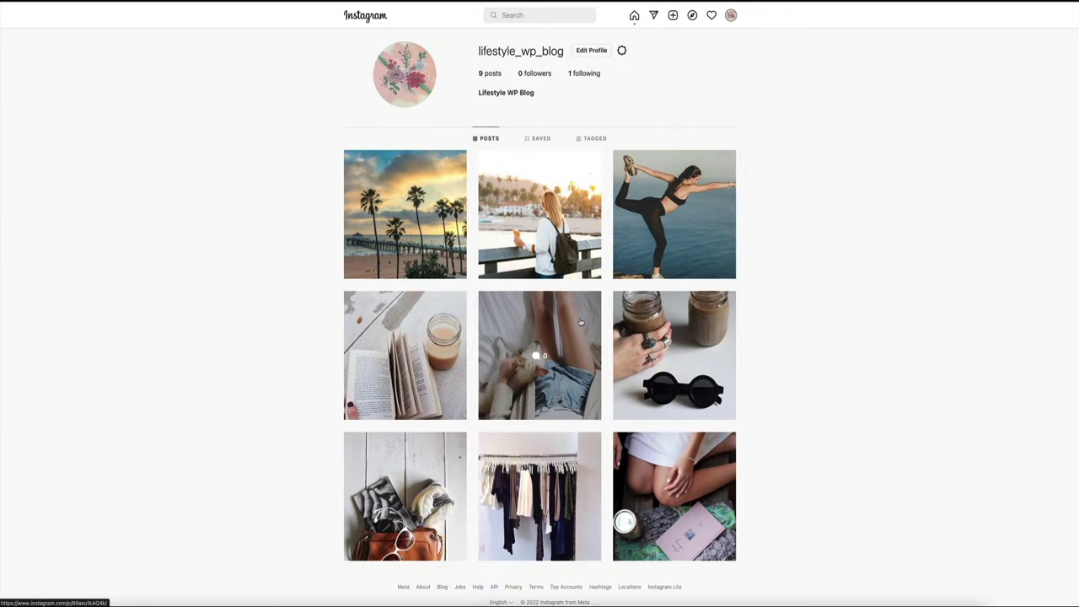
# - Copy the embed code of the Instagram post showing the dog on the bed
pyautogui.click(579, 317)
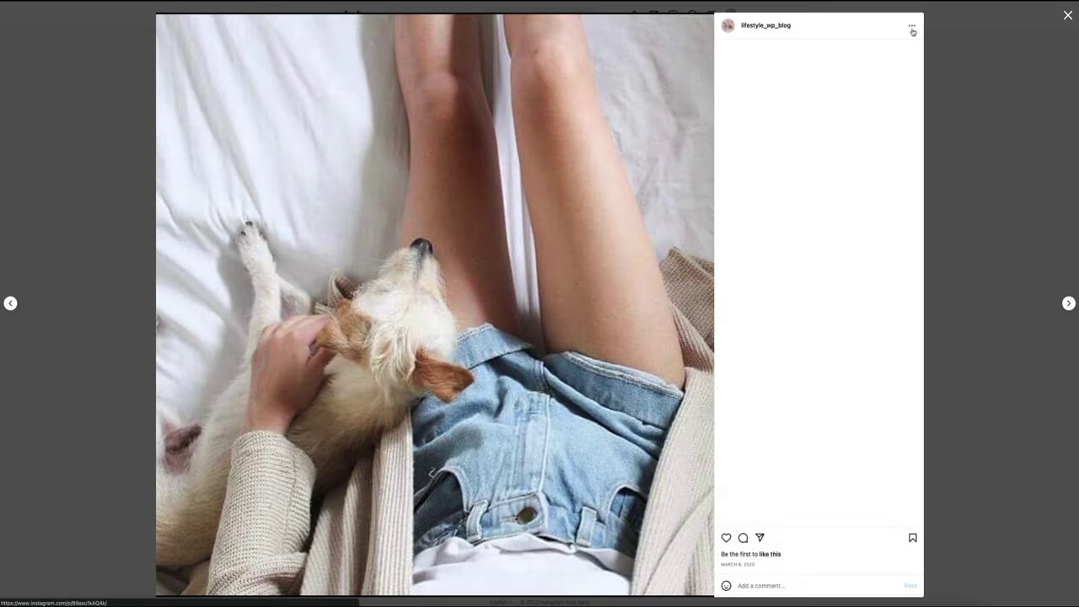
pyautogui.click(912, 28)
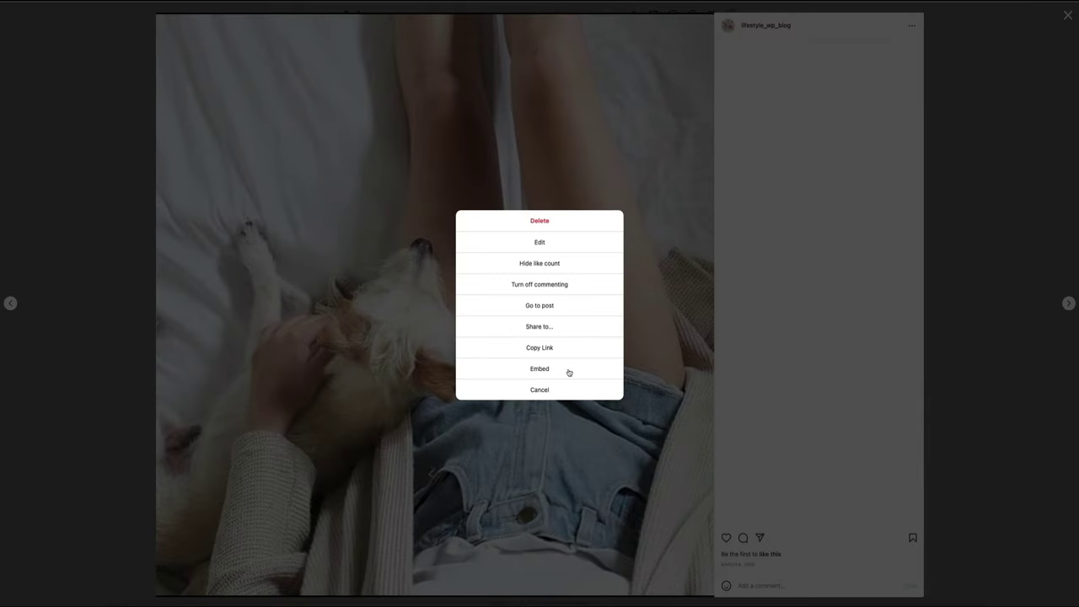
pyautogui.click(568, 371)
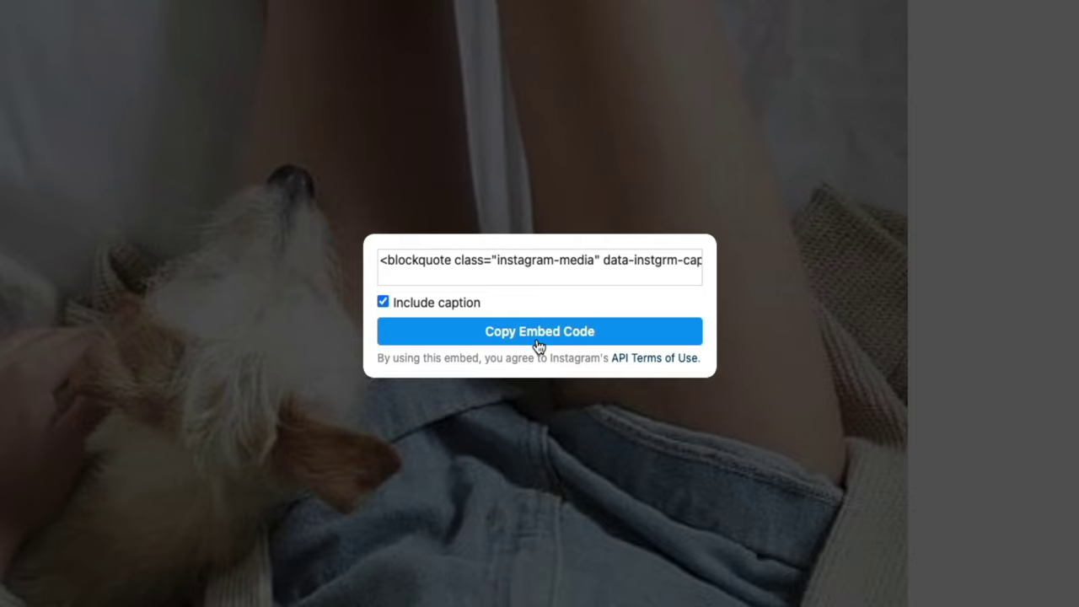
pyautogui.click(539, 345)
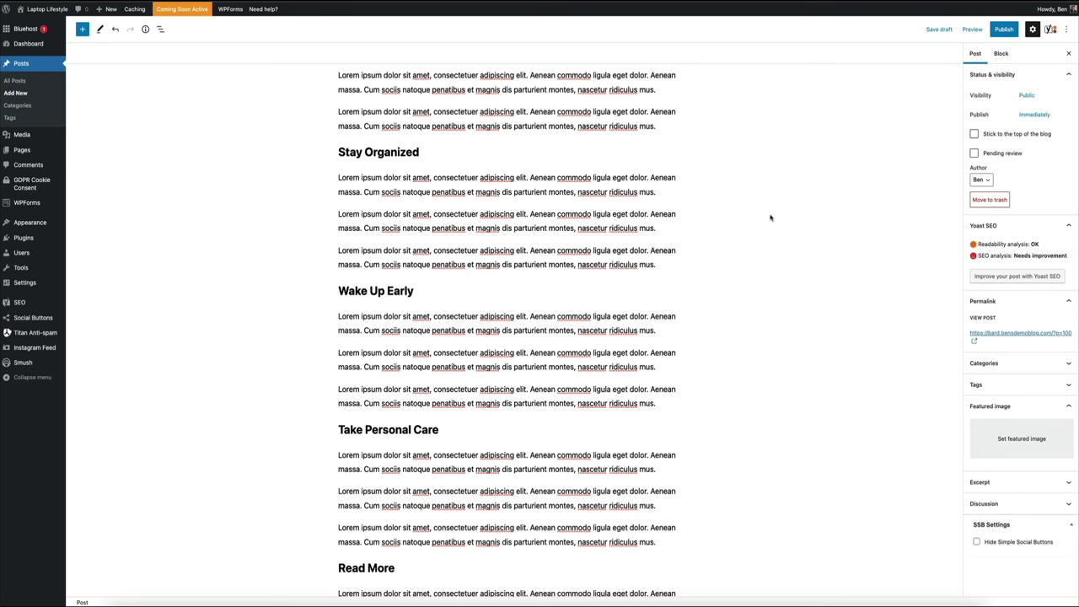
# - Insert a Custom HTML block, found by searching 'html', below the first Stay Organized paragraph
pyautogui.click(659, 192)
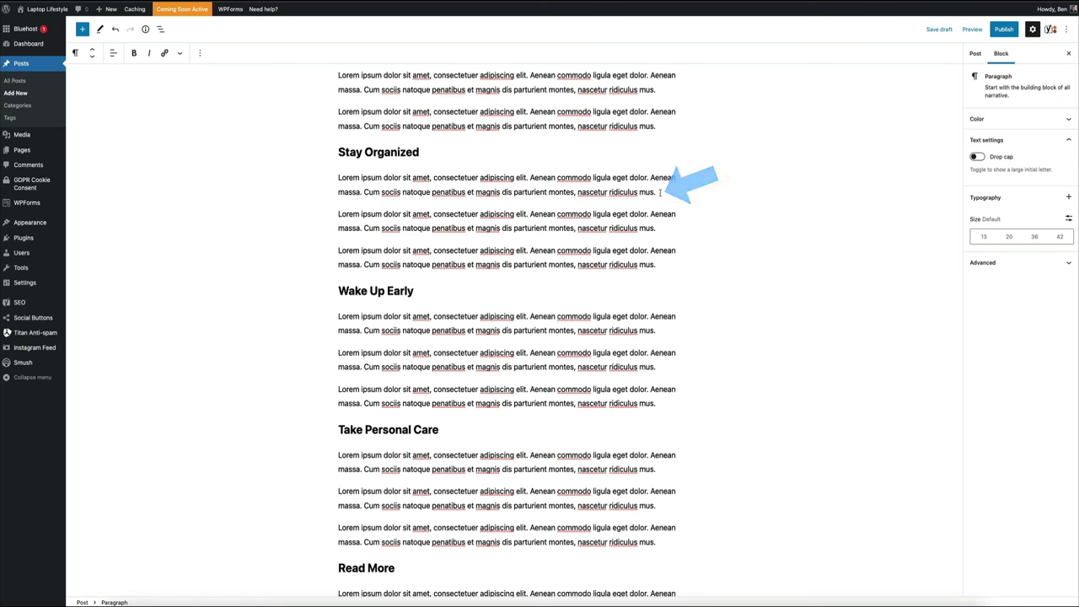
pyautogui.press('Return')
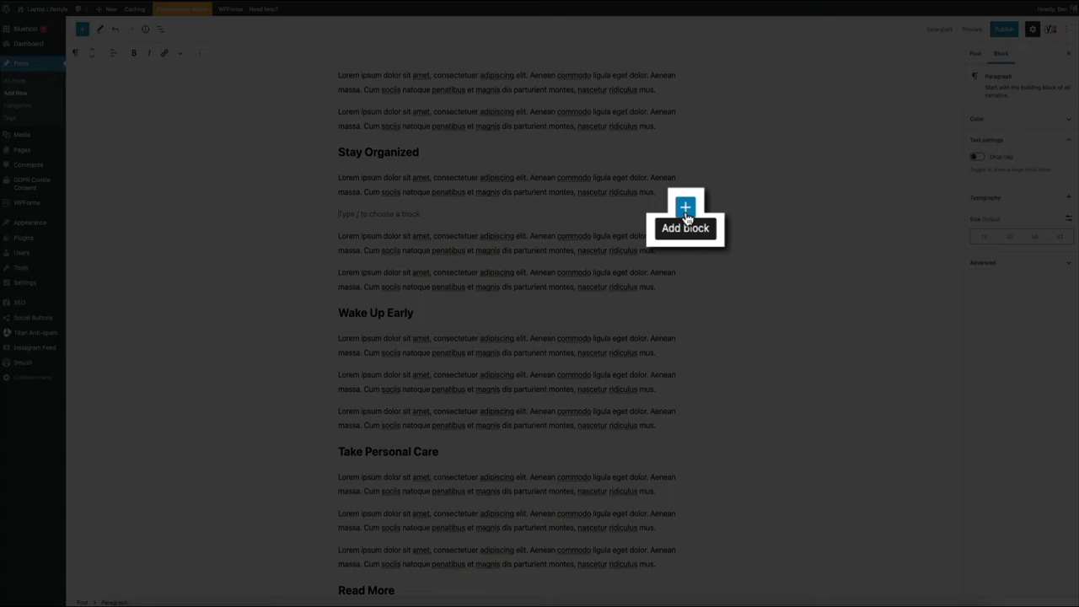
pyautogui.click(685, 214)
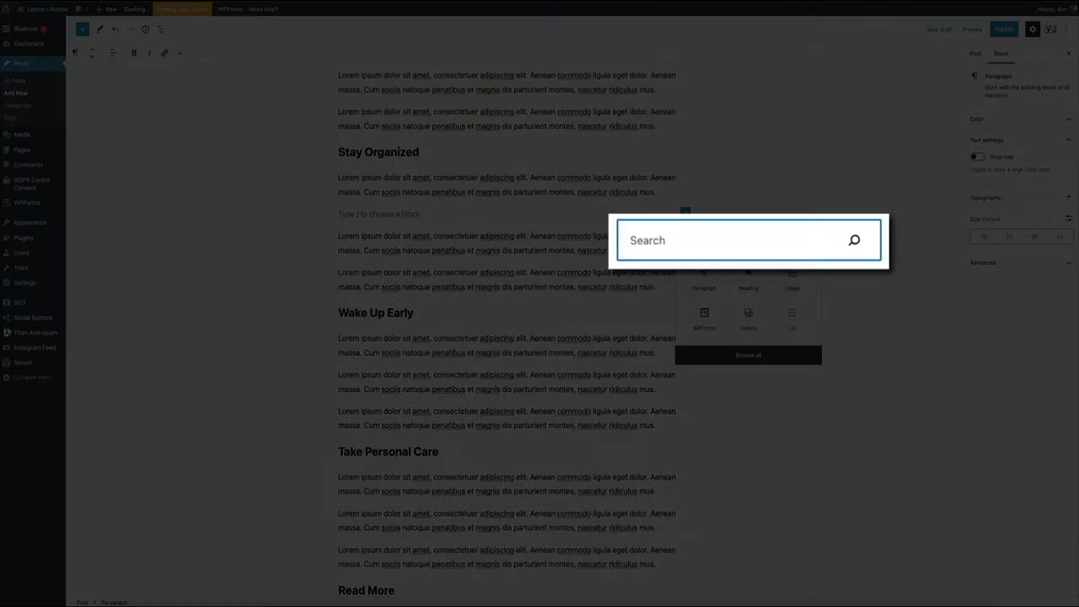
pyautogui.write('html')
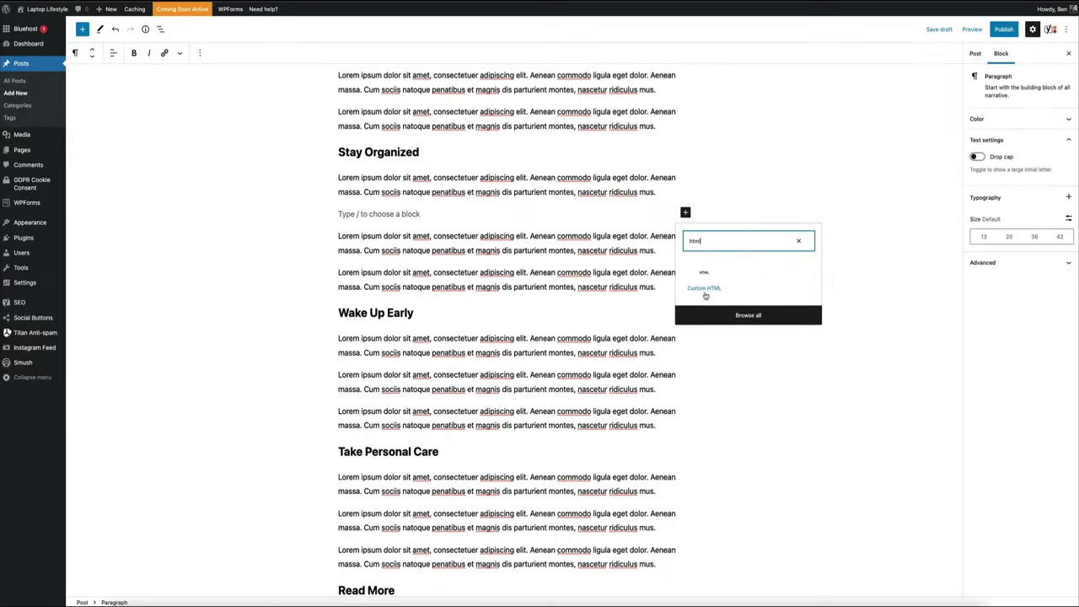
pyautogui.click(705, 290)
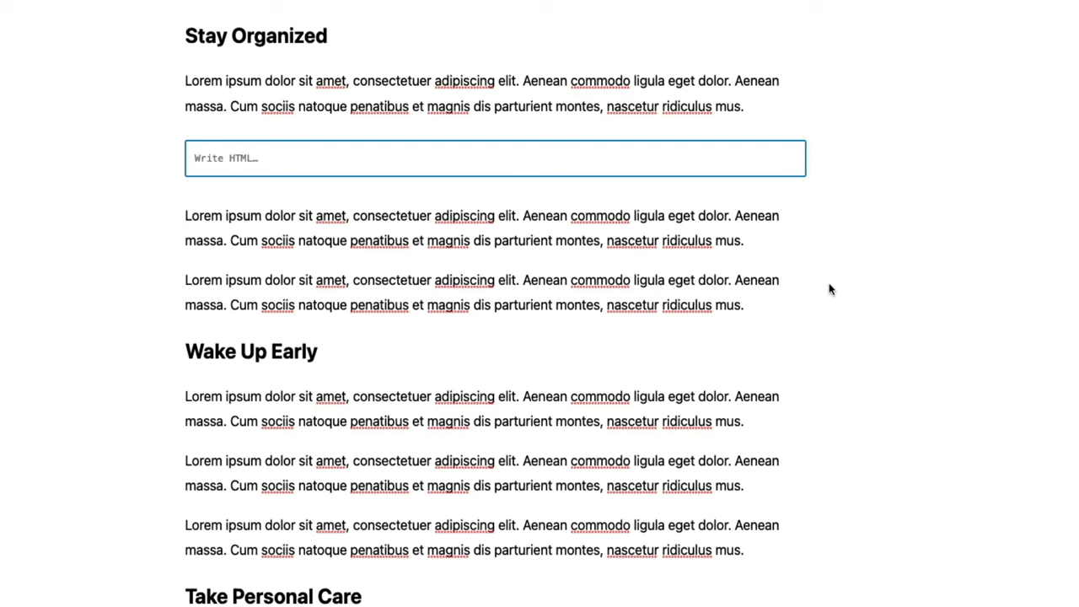
# - Fill the Custom HTML block with the Instagram embed code between <center> and </center> tags
pyautogui.write('<center>')
pyautogui.hotkey('ctrl', 'v')
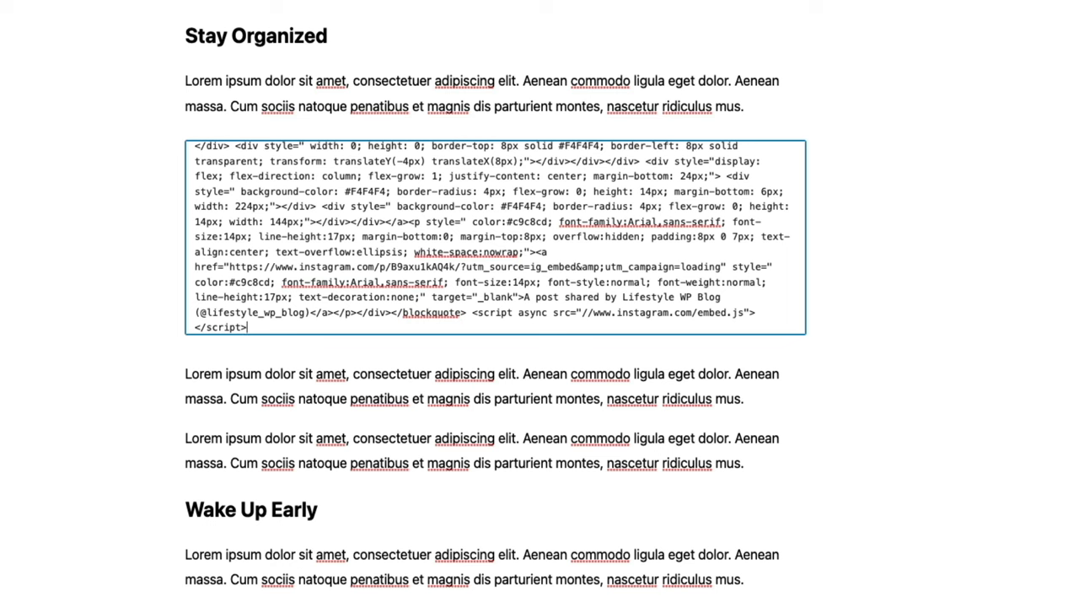
pyautogui.write('</center>')
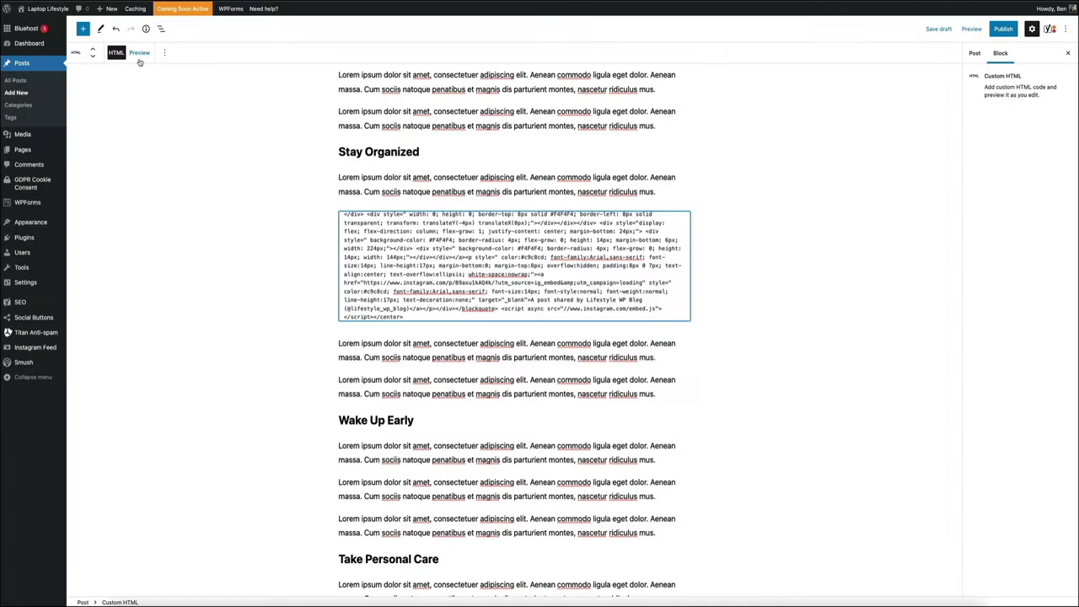
# - Preview the Custom HTML block as the rendered Instagram dog photo post and scroll through it
pyautogui.click(139, 54)
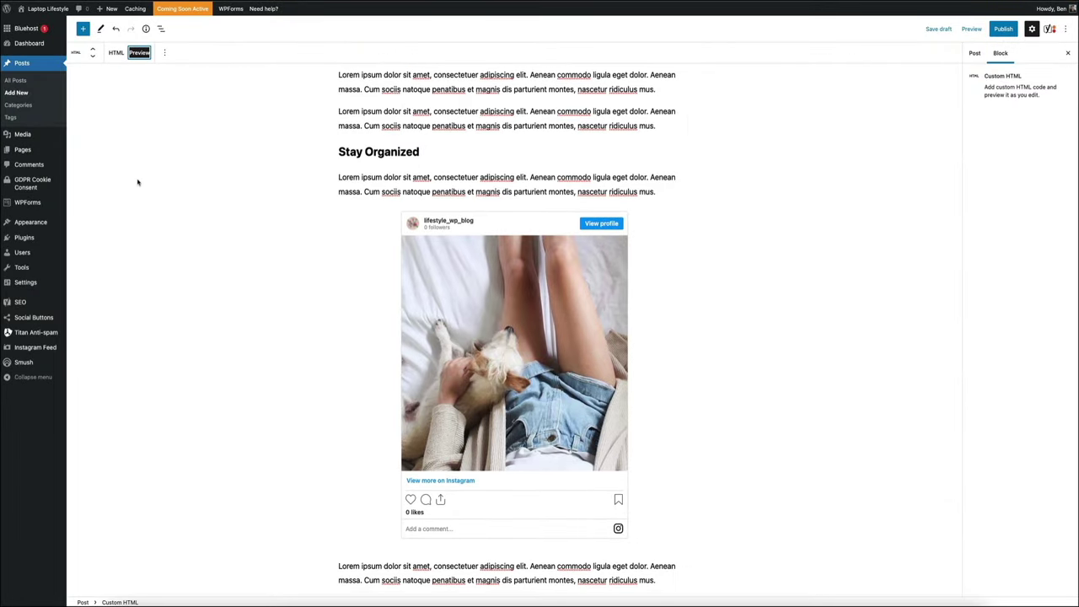
pyautogui.scroll(-5, 138, 190)
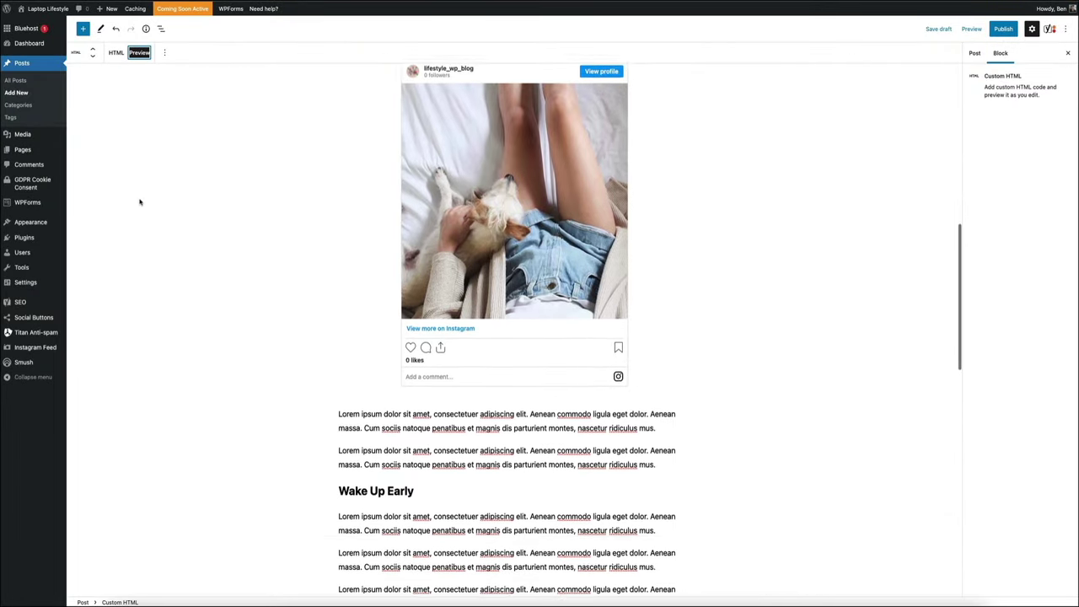
pyautogui.scroll(-5, 140, 201)
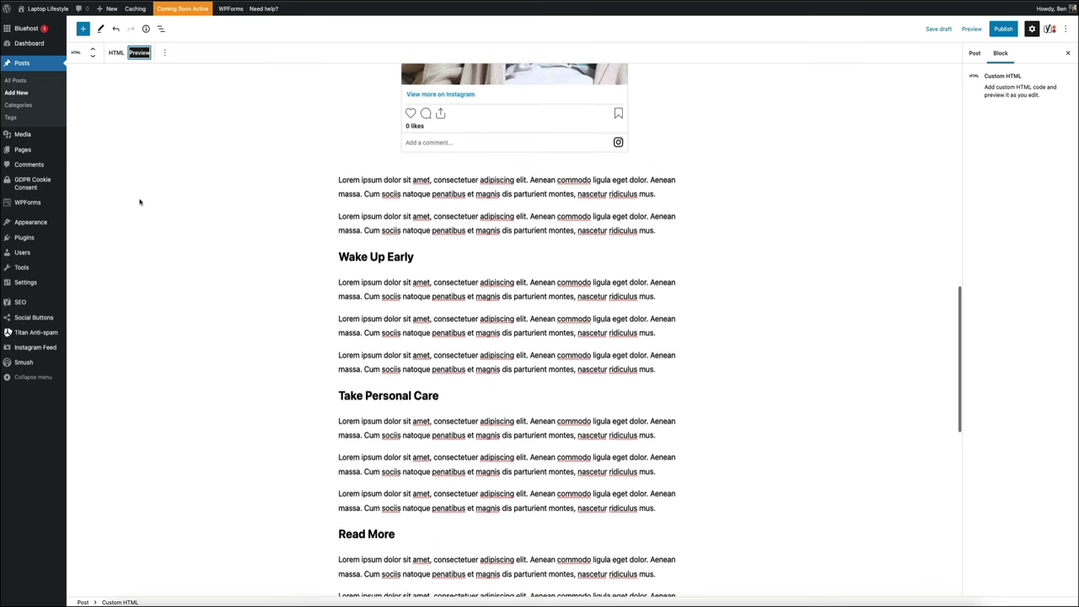
pyautogui.scroll(-2, 140, 201)
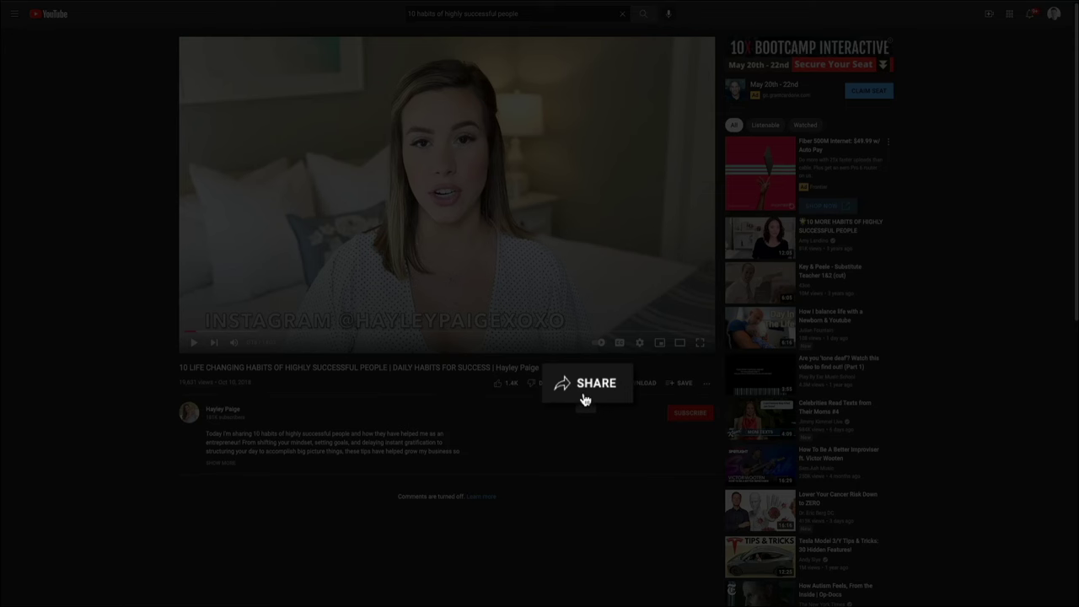
# - Copy the youtu.be share link for the '10 Life Changing Habits' YouTube video
pyautogui.click(584, 399)
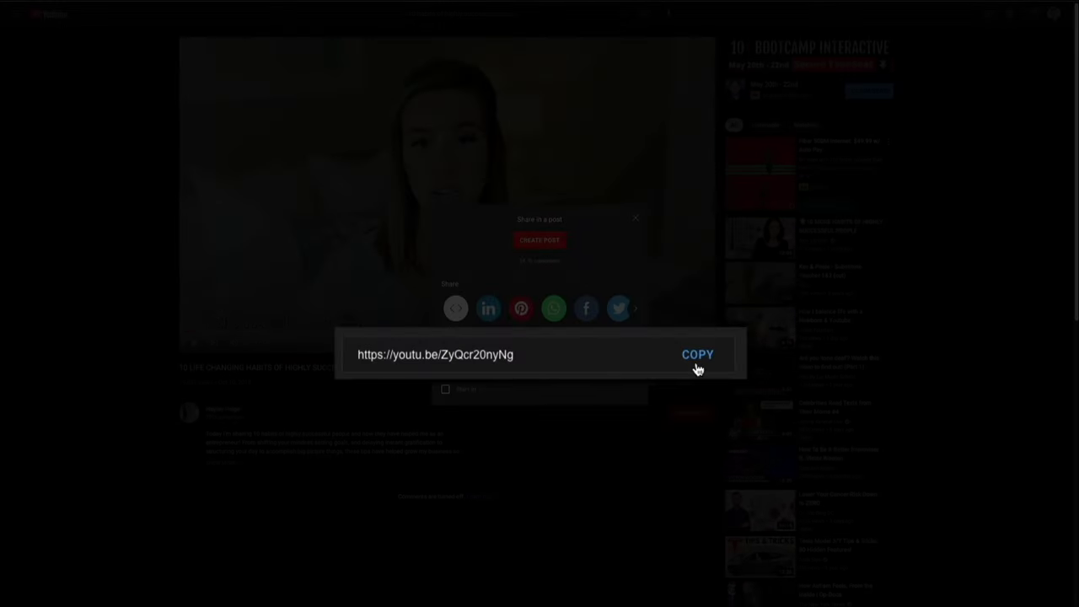
pyautogui.click(698, 367)
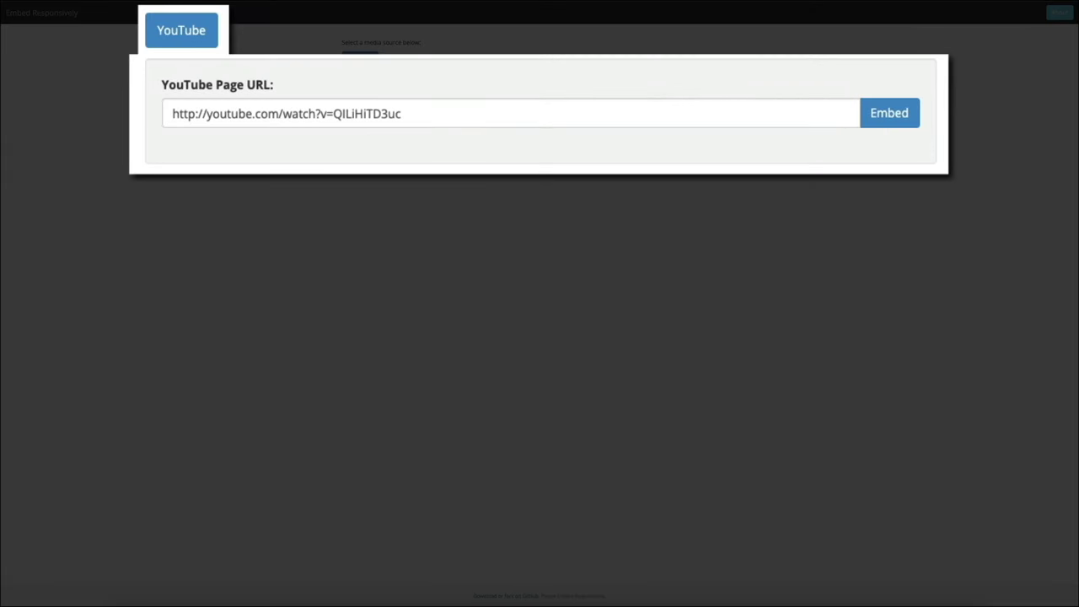
# - Generate responsive embed code from the youtu.be link in Embed Responsively and select it
pyautogui.tripleClick(455, 113)
pyautogui.hotkey('ctrl', 'v')
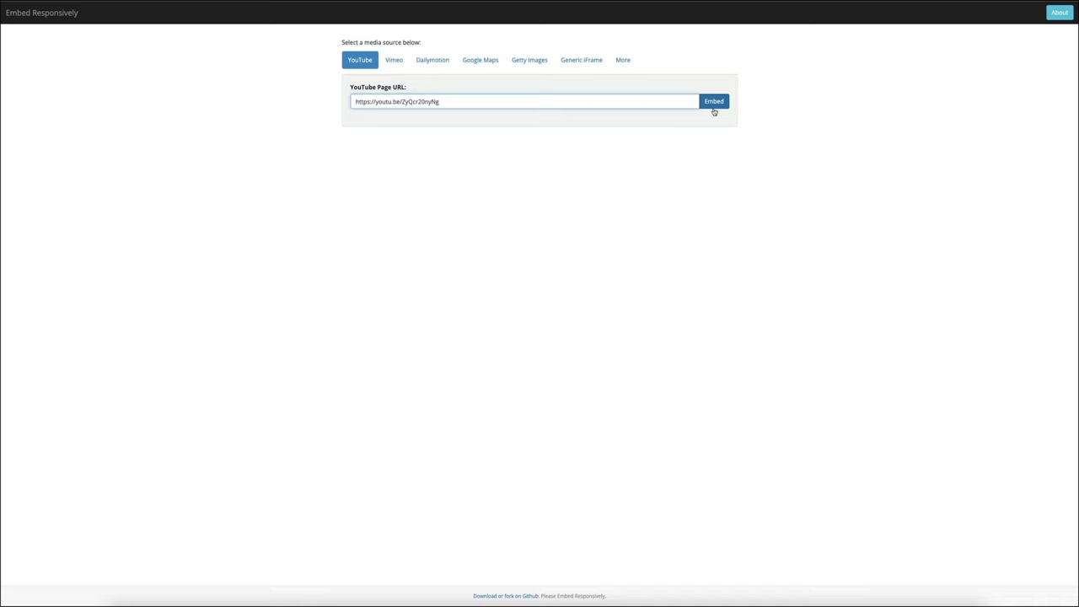
pyautogui.click(714, 109)
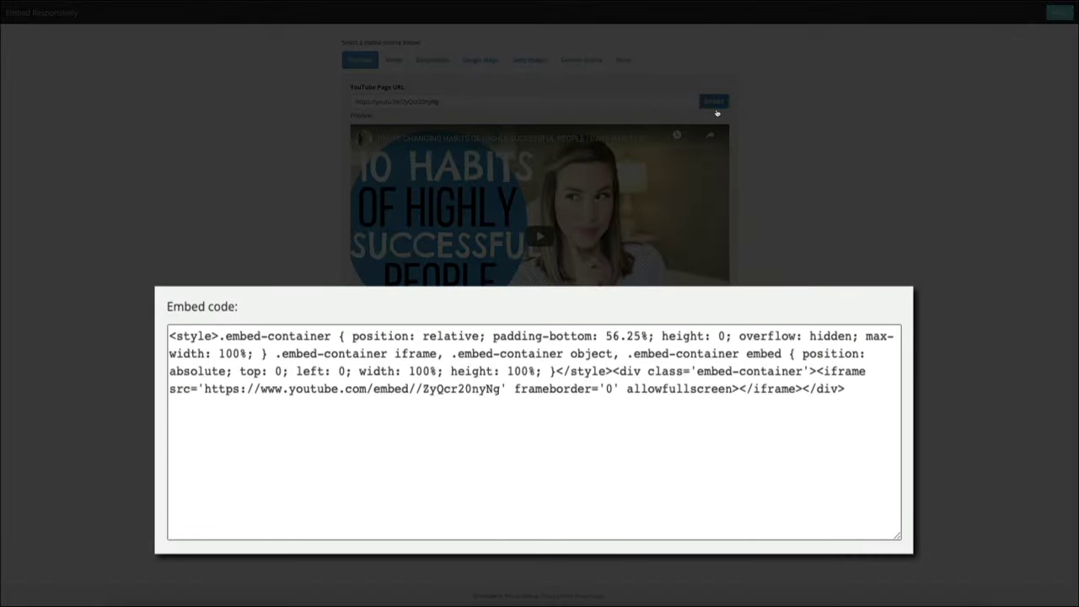
pyautogui.click(829, 393)
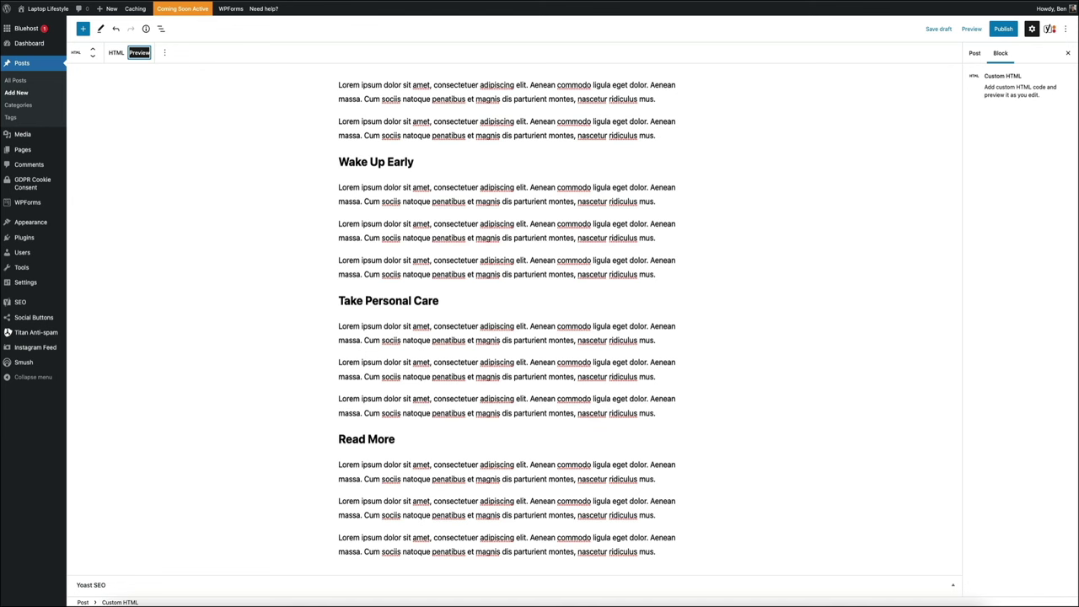
# - Add a Custom HTML block after the first Wake Up Early paragraph containing the YouTube embed code
pyautogui.click(667, 203)
pyautogui.press('Return')
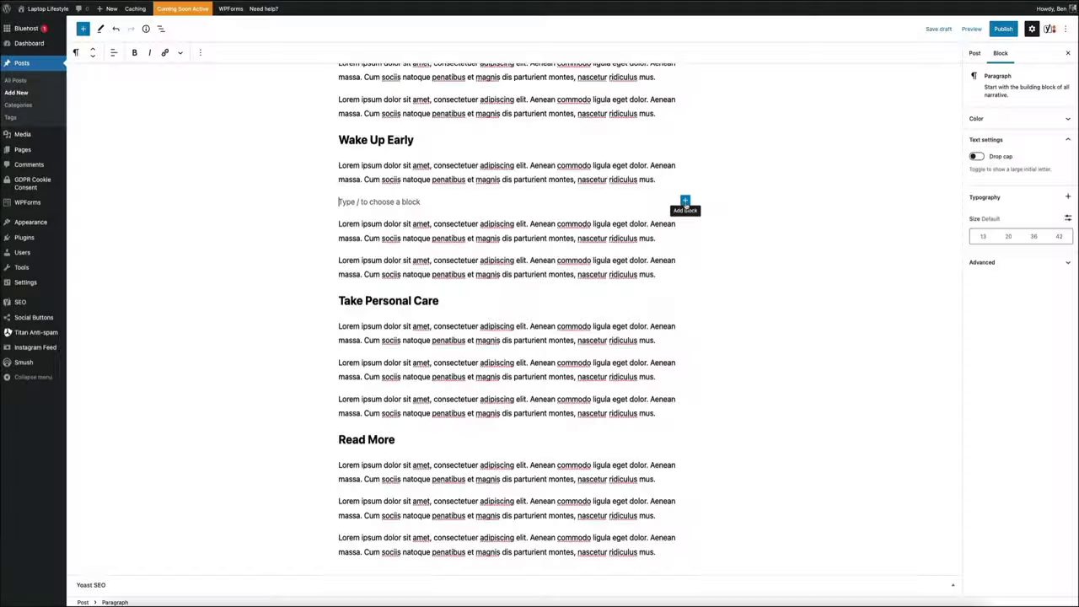
pyautogui.click(685, 203)
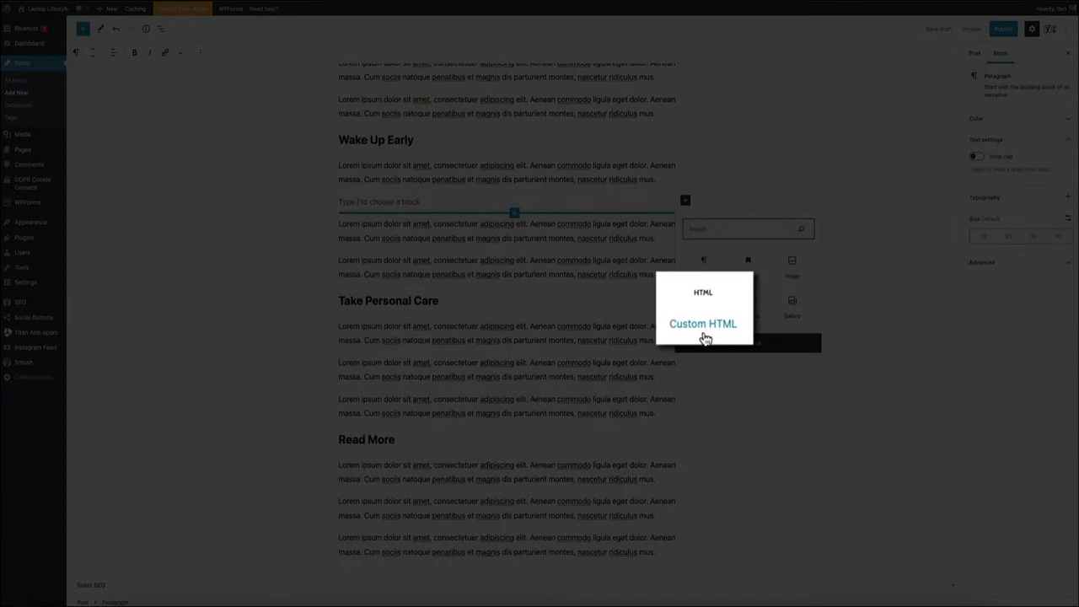
pyautogui.click(705, 325)
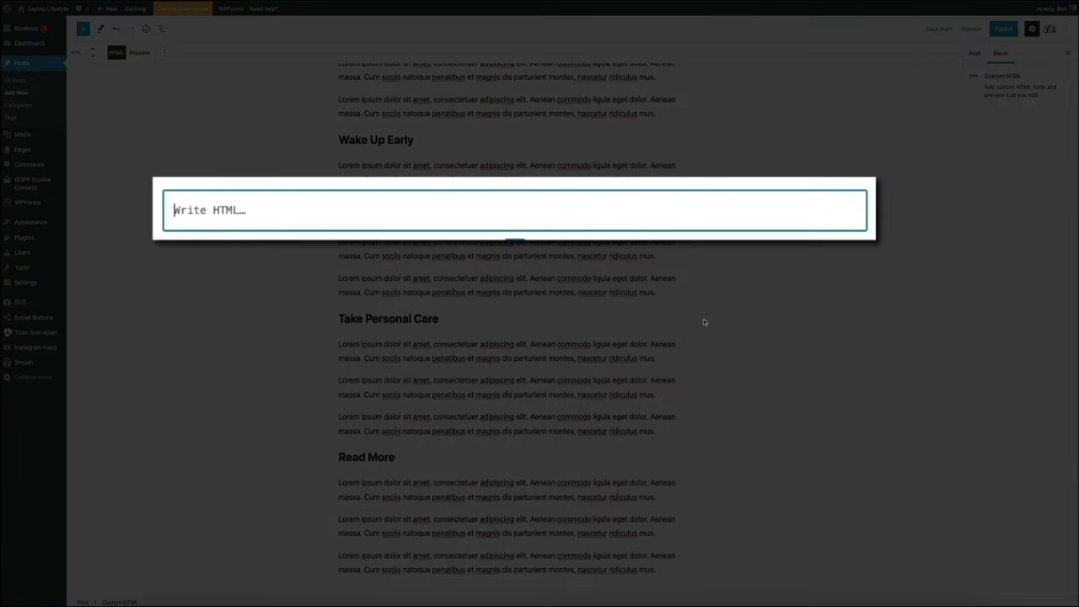
pyautogui.hotkey('ctrl', 'v')
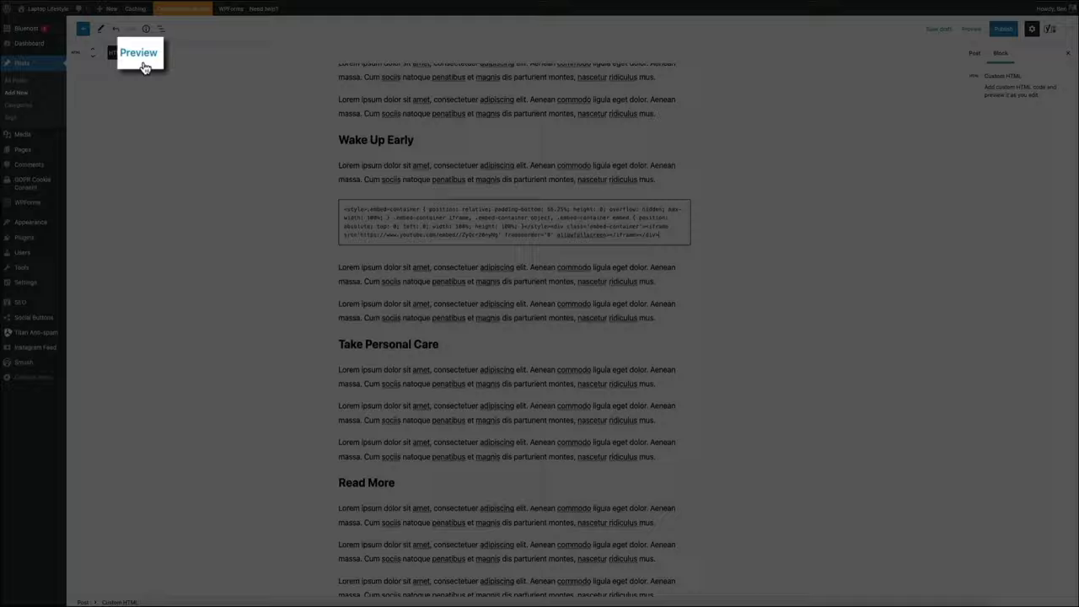
# - Preview the block as the 10 Habits video, then show the post's document settings
pyautogui.click(139, 54)
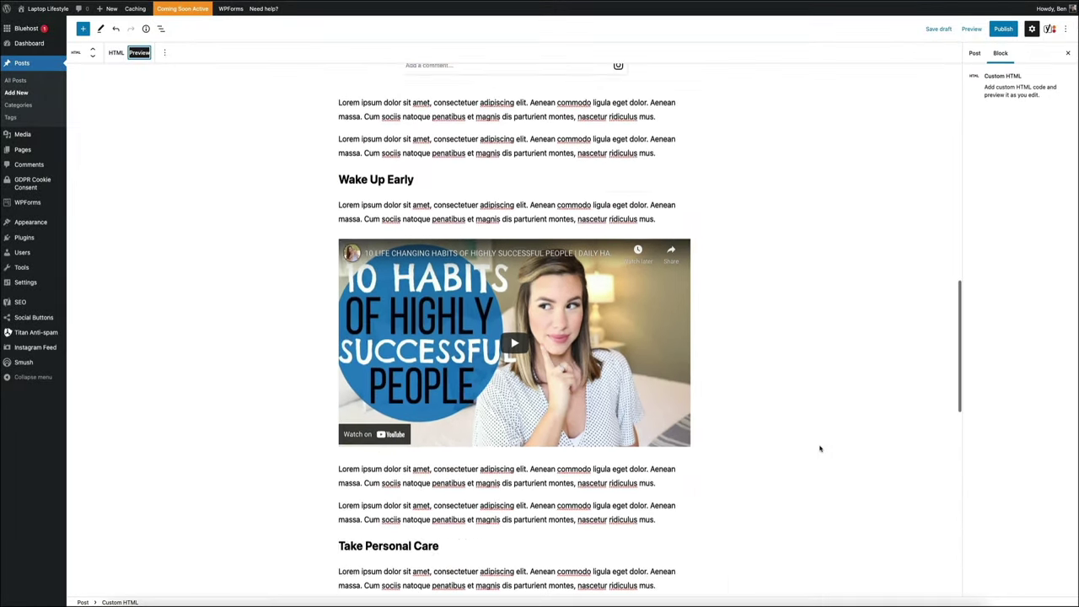
pyautogui.scroll(5, 820, 448)
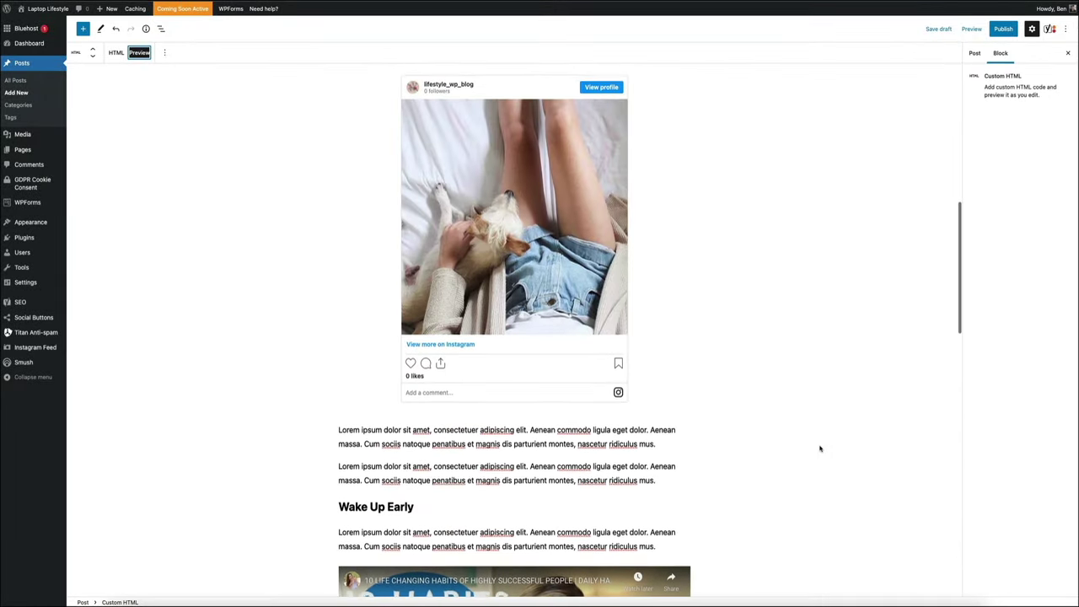
pyautogui.scroll(4, 820, 449)
pyautogui.scroll(5, 819, 448)
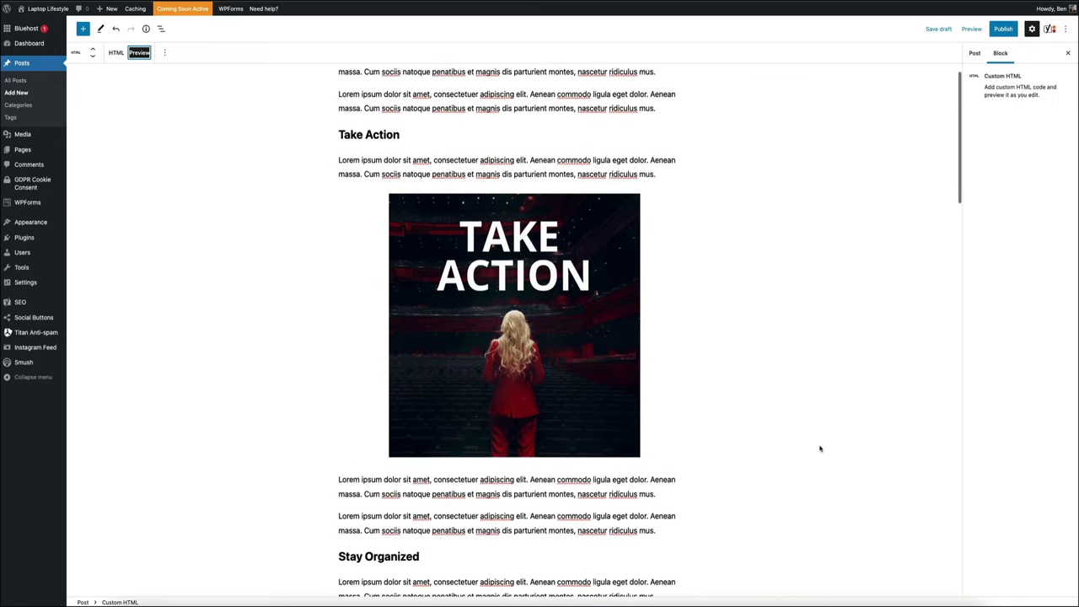
pyautogui.scroll(3, 820, 449)
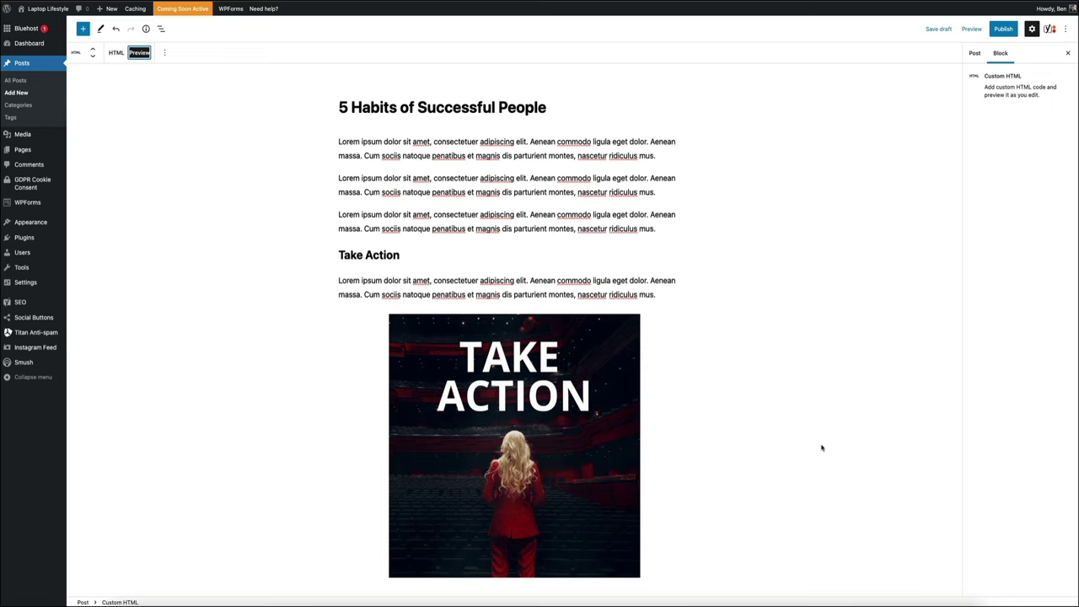
pyautogui.click(881, 263)
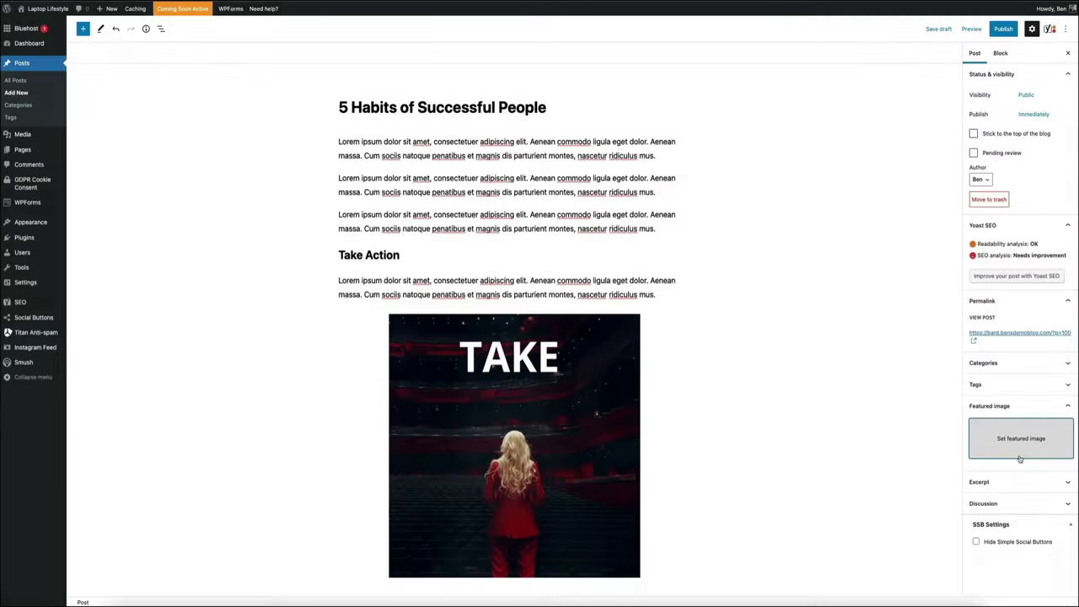
# - Upload Lifestyle Blog Image.jpg through the Set featured image media window
pyautogui.click(1019, 458)
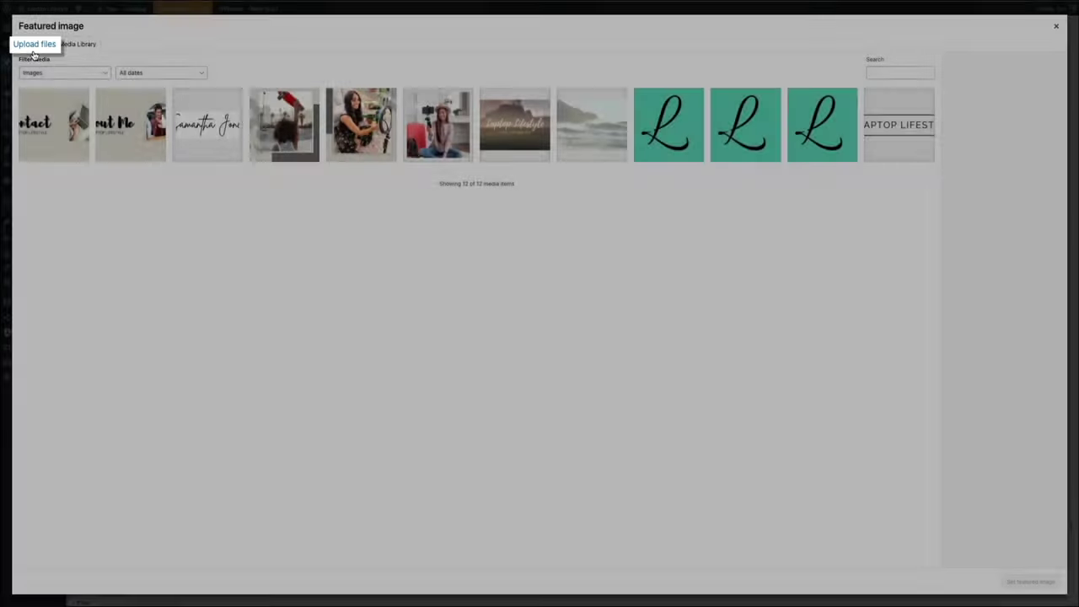
pyautogui.click(34, 49)
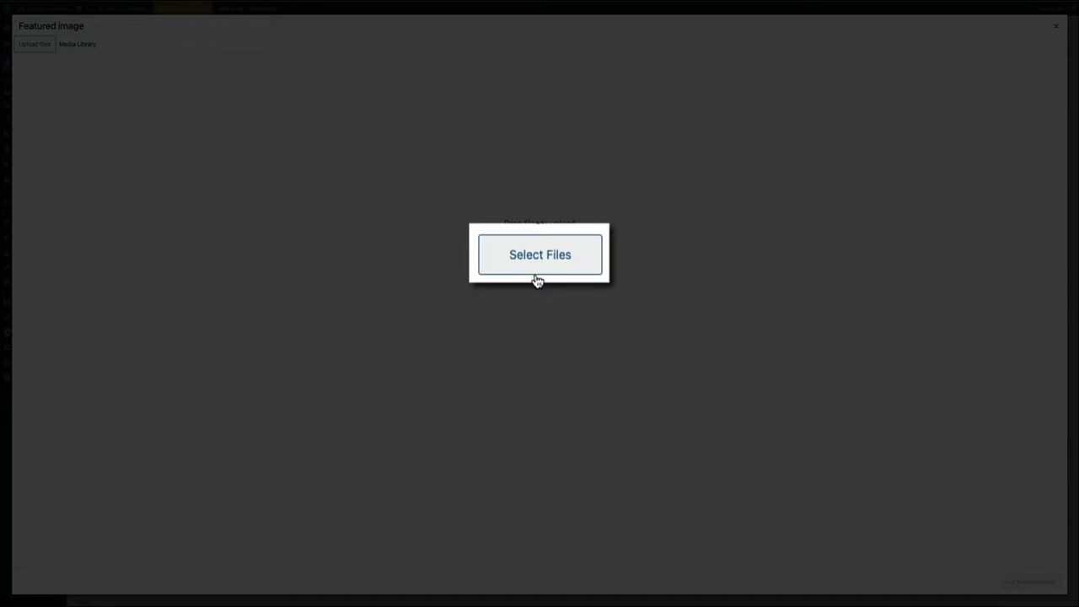
pyautogui.click(537, 278)
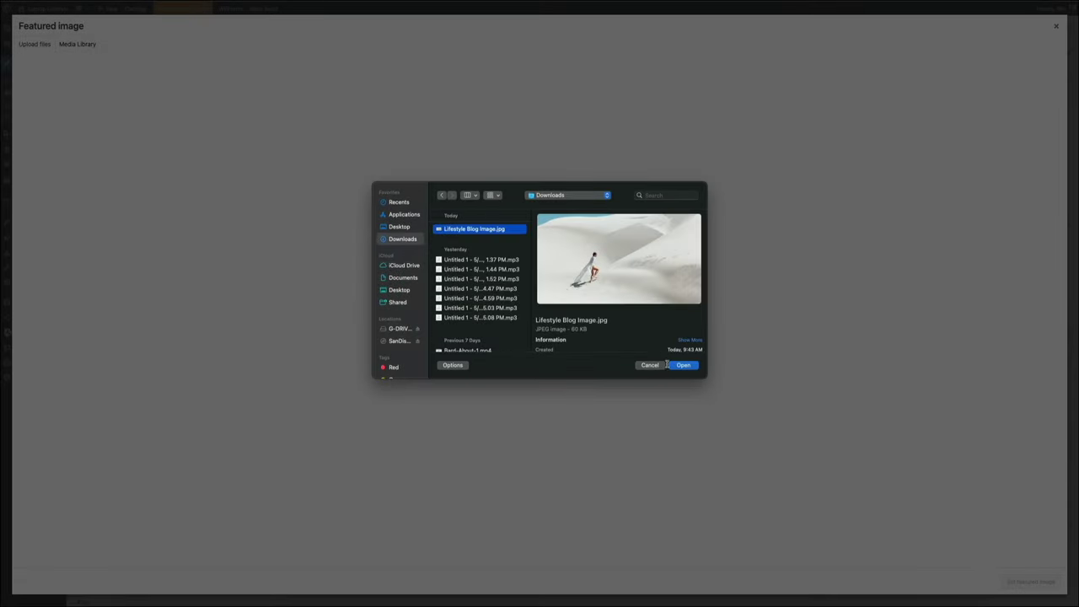
pyautogui.click(690, 367)
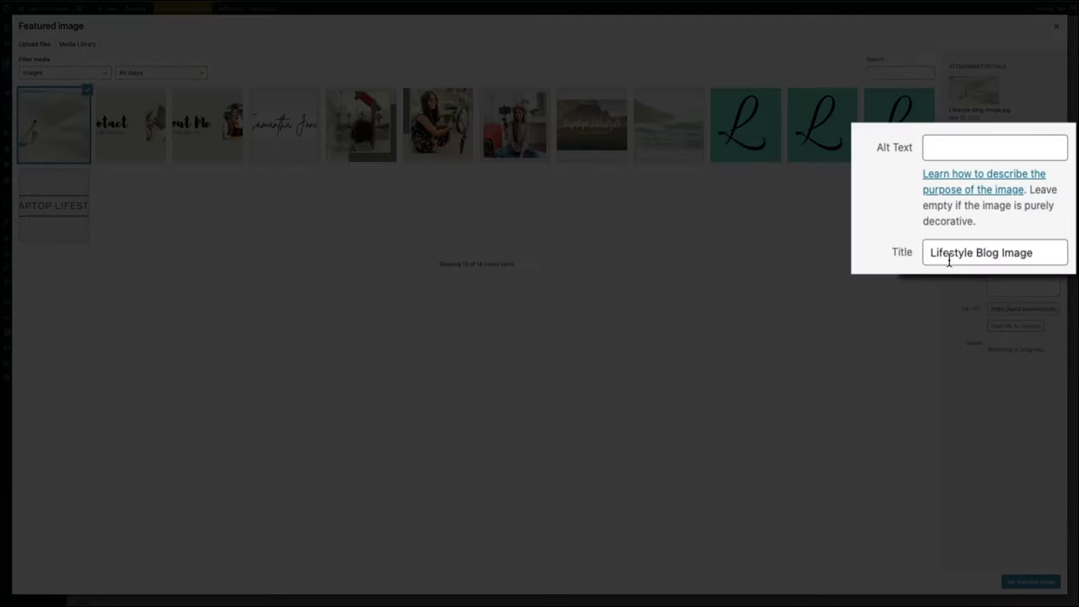
# - Give the image the post's title and alt text 'person walking in the sand', then make it featured
pyautogui.tripleClick(1001, 228)
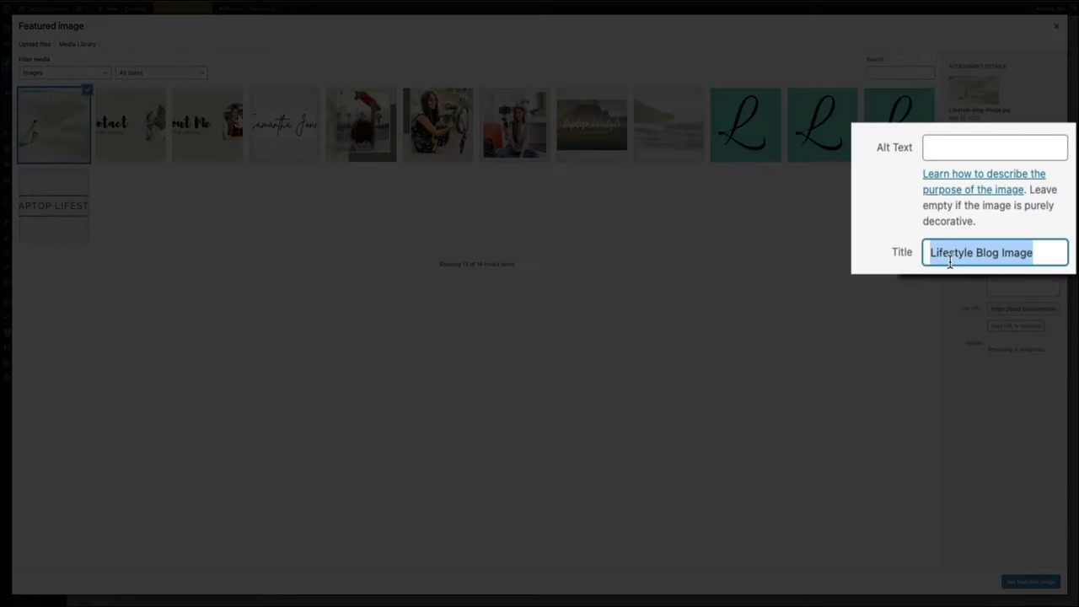
pyautogui.write('5 Habits o')
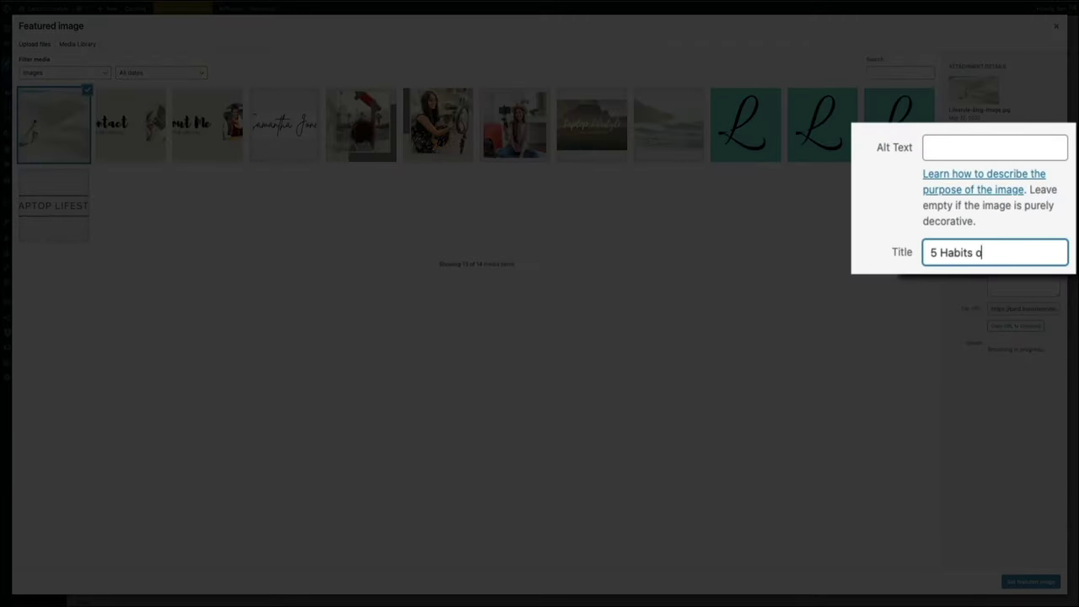
pyautogui.write('f Successful Pe')
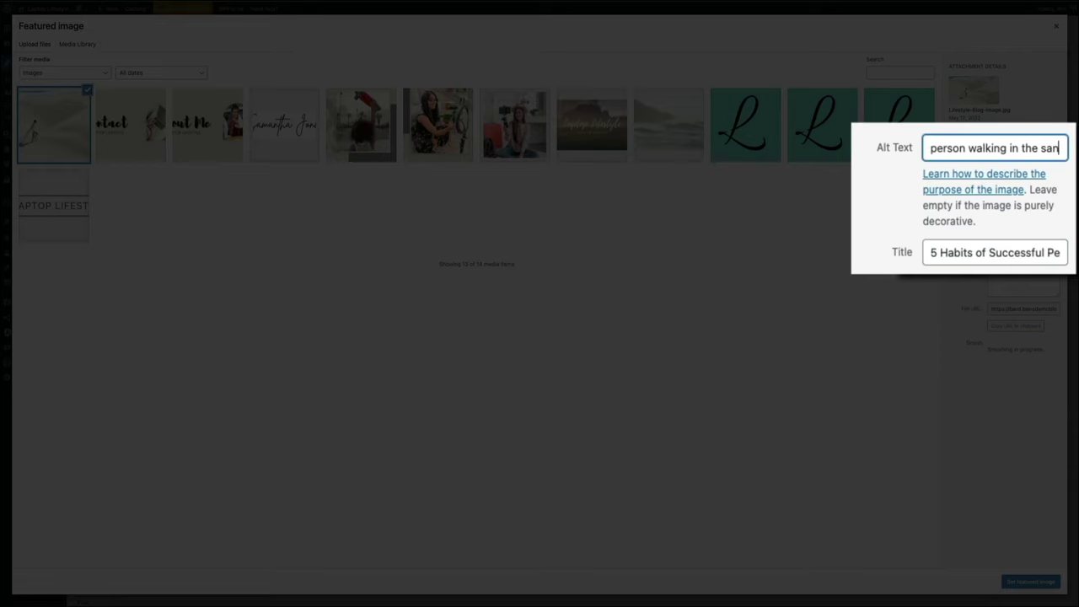
pyautogui.write('d')
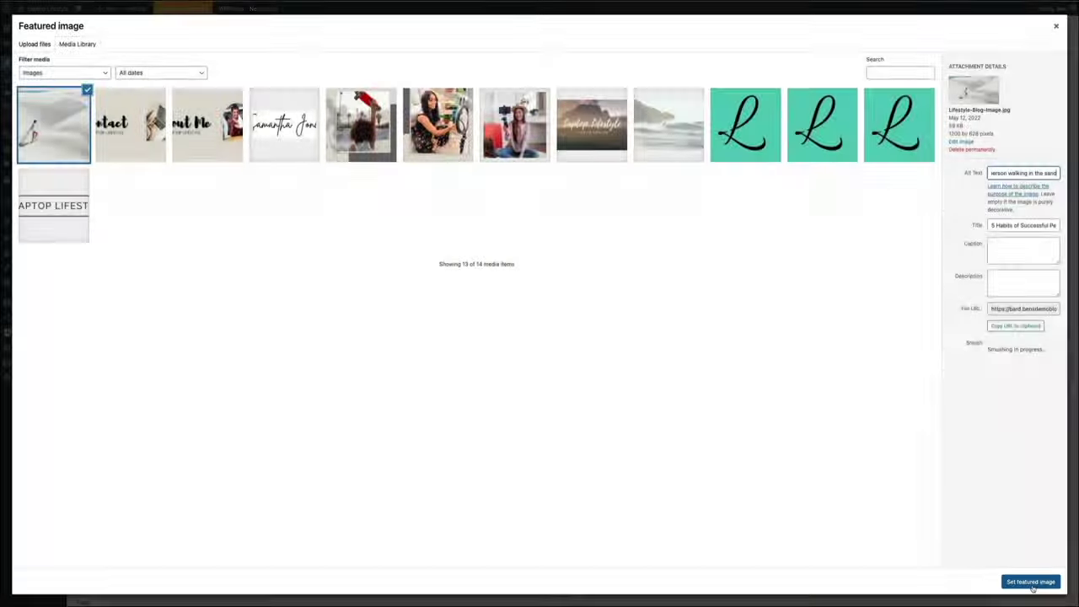
pyautogui.click(1030, 581)
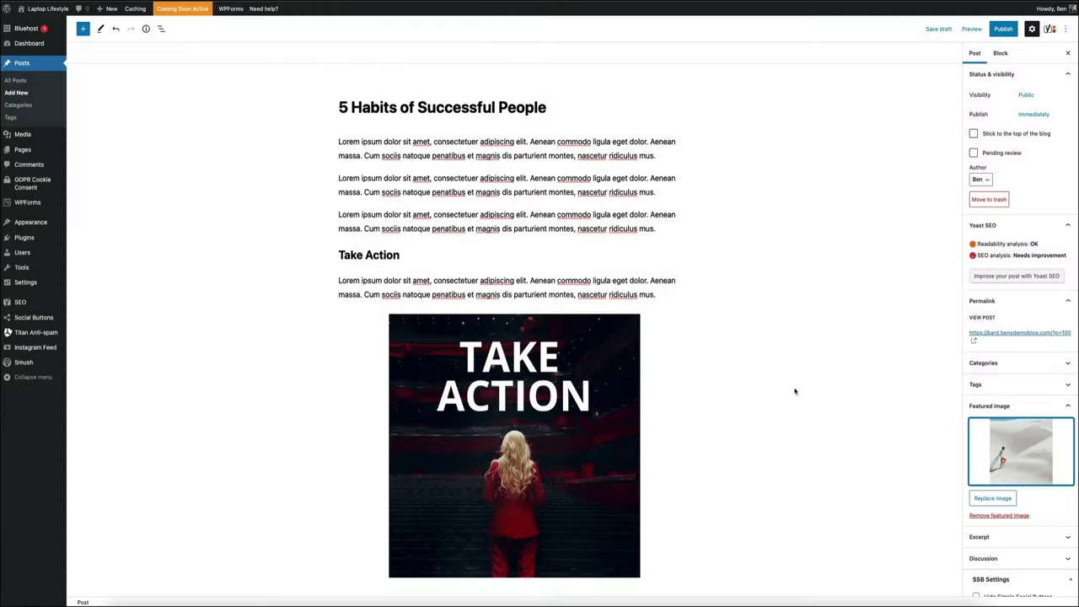
# - Scroll down to the Yoast SEO panel with its Google preview below the post
pyautogui.scroll(-1, 794, 390)
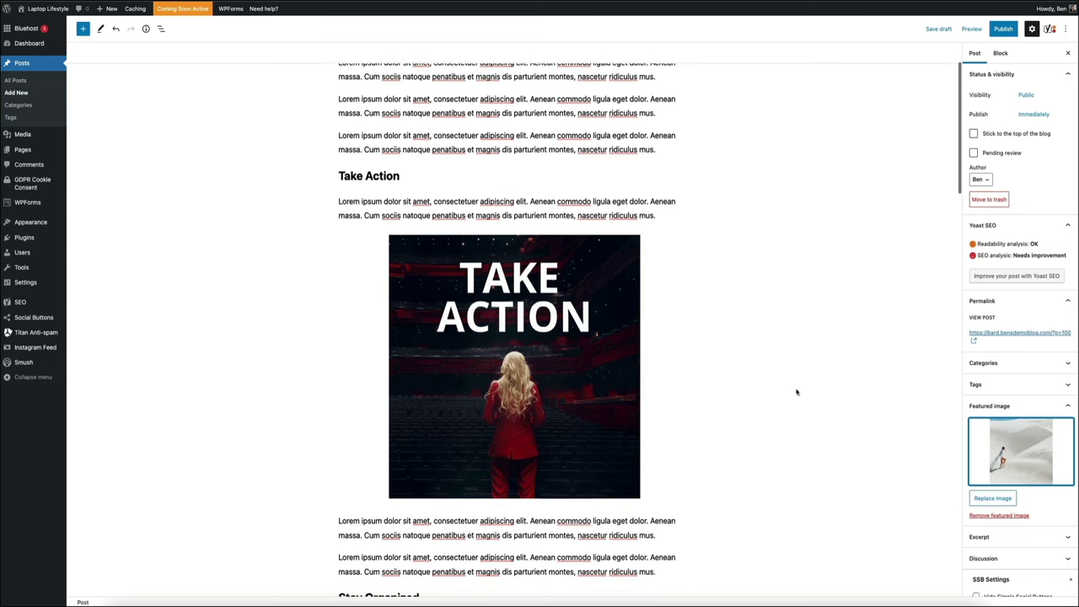
pyautogui.scroll(-3, 796, 392)
pyautogui.scroll(-5, 798, 392)
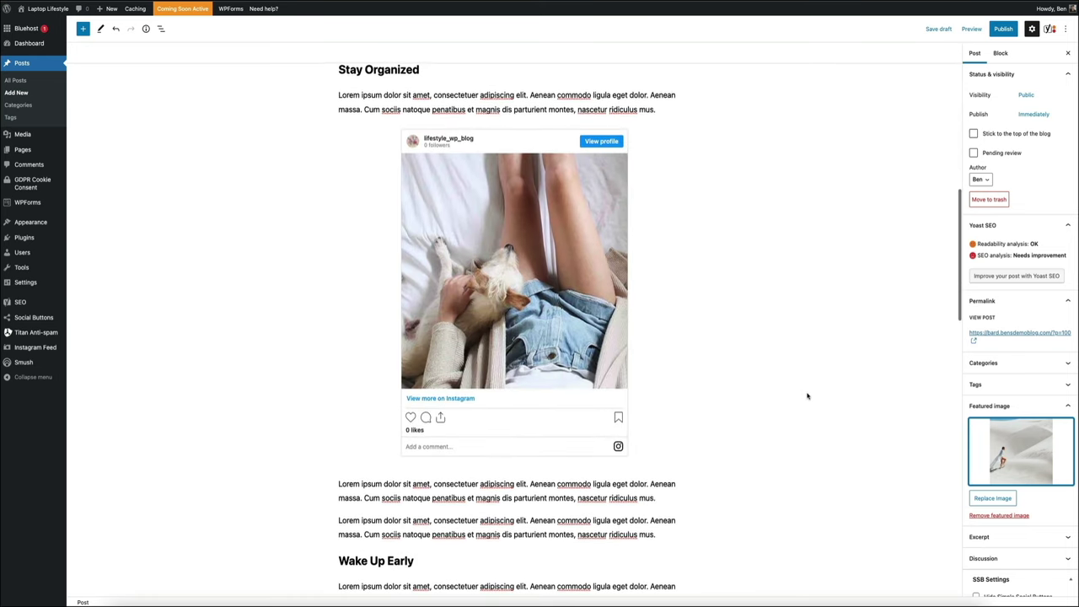
pyautogui.scroll(-7, 808, 396)
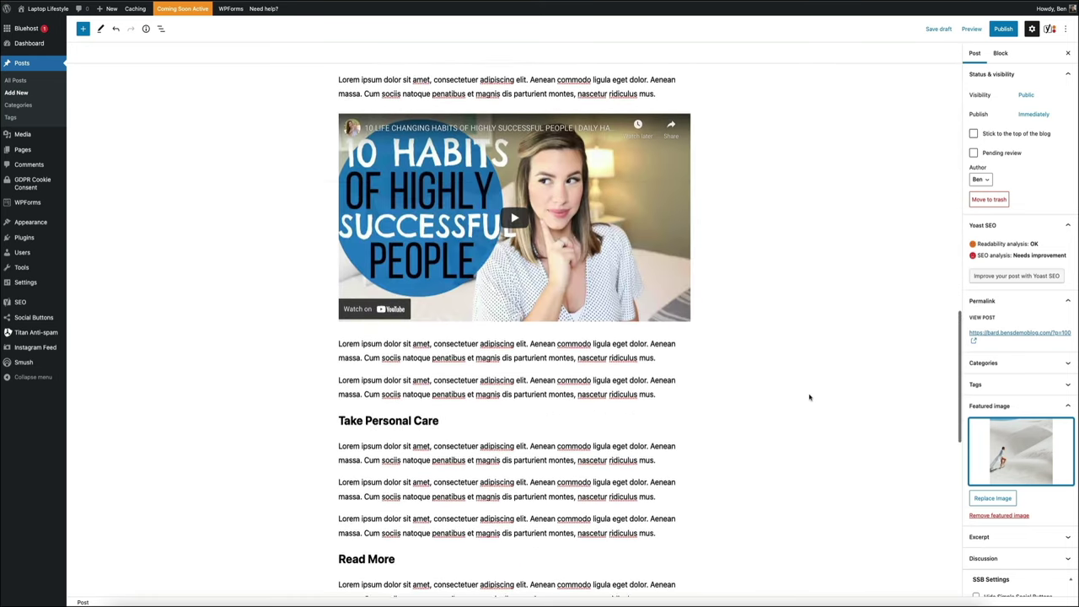
pyautogui.scroll(-5, 810, 397)
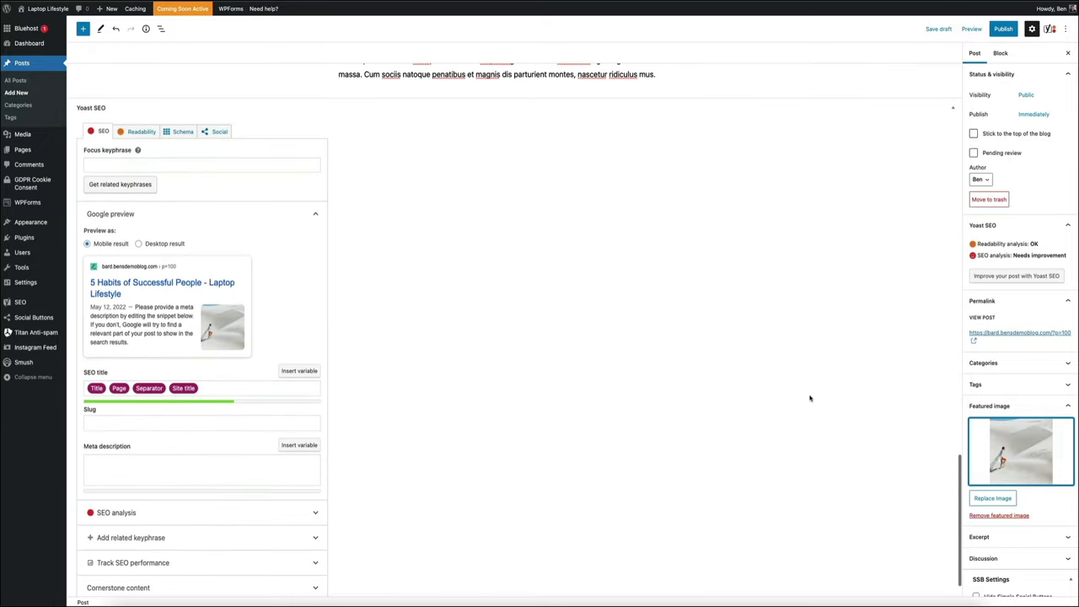
pyautogui.scroll(-1, 809, 398)
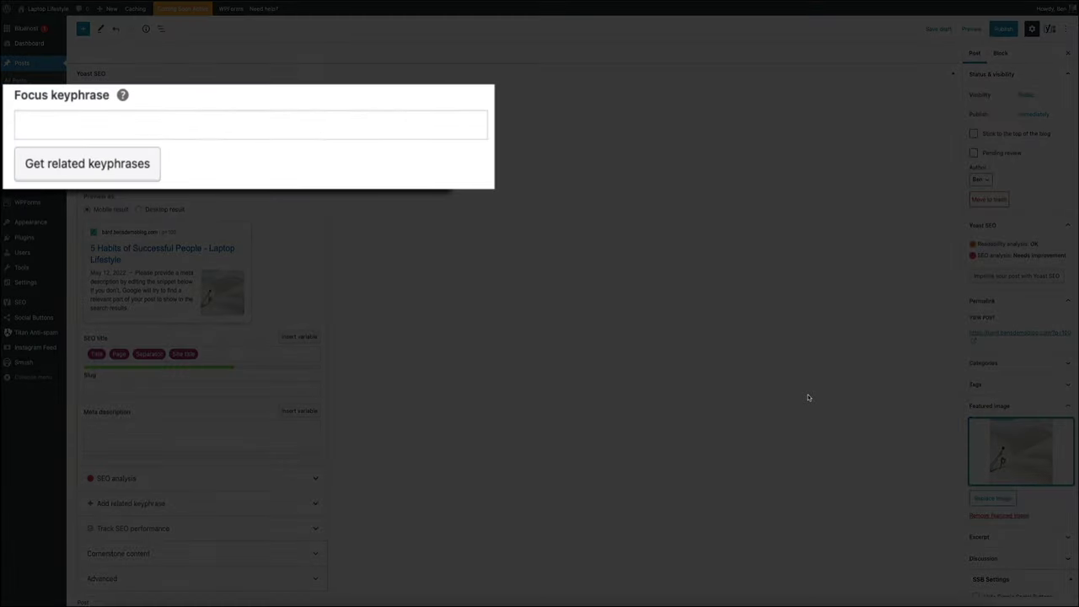
# - Enter 'habits of successful people' as the Yoast focus keyphrase
pyautogui.click(38, 126)
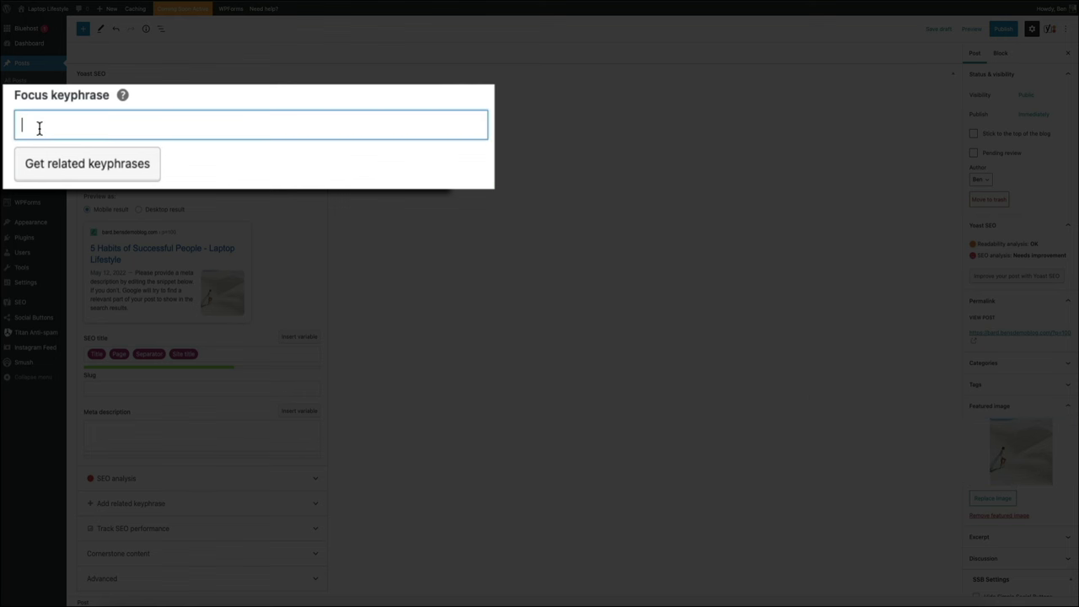
pyautogui.write('habits of succ')
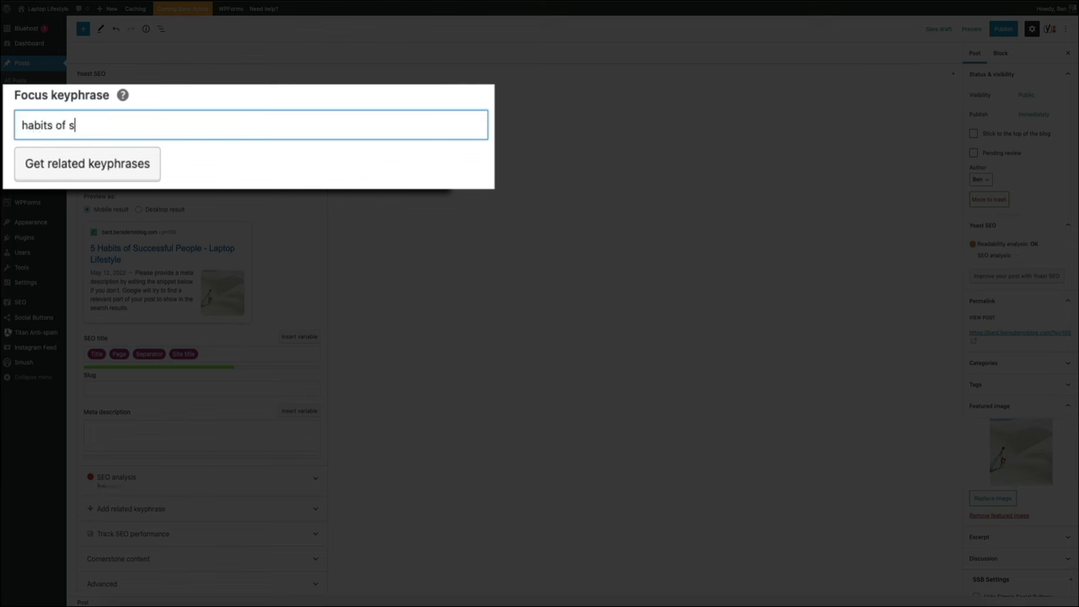
pyautogui.write('essful people')
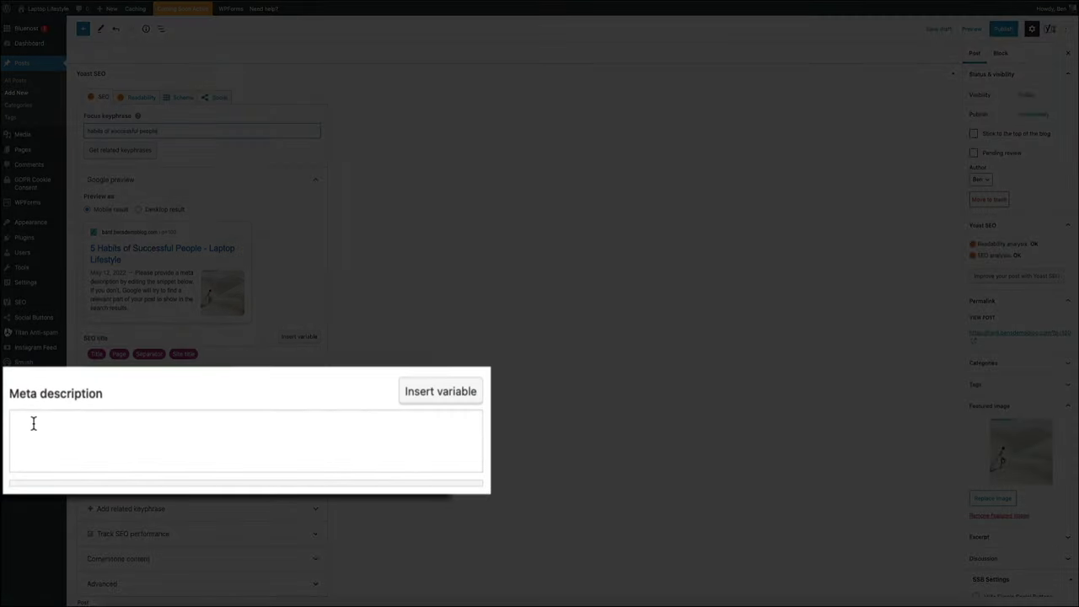
# - Write the meta description 'Learn the five habits of successful people…' ending 'These five things will lead you to success!'
pyautogui.click(96, 427)
pyautogui.write('Learn ')
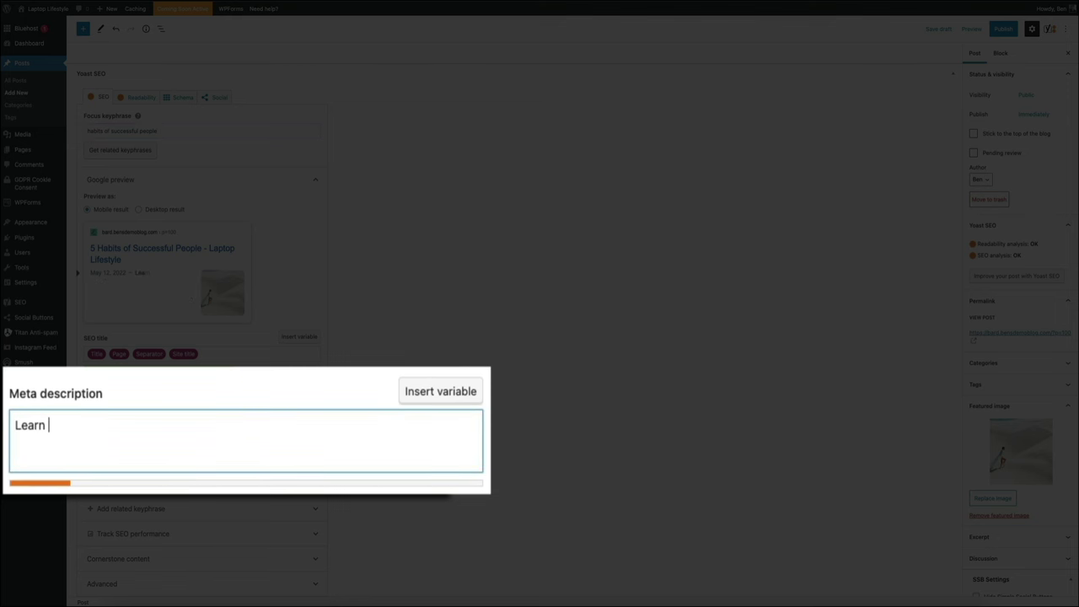
pyautogui.write('the five habits o')
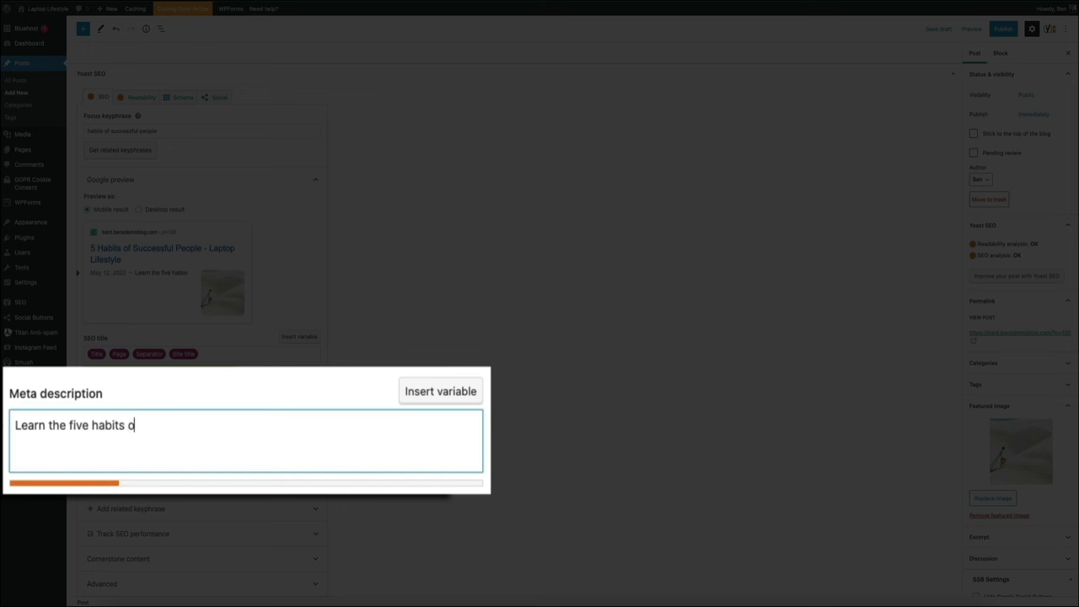
pyautogui.write('f successful')
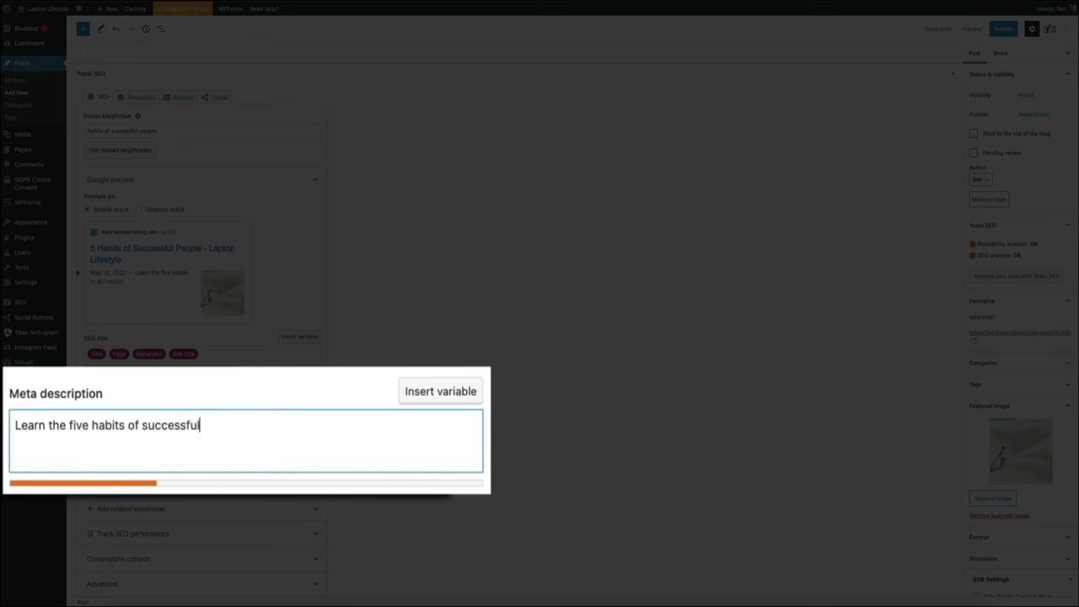
pyautogui.write(' people and ho')
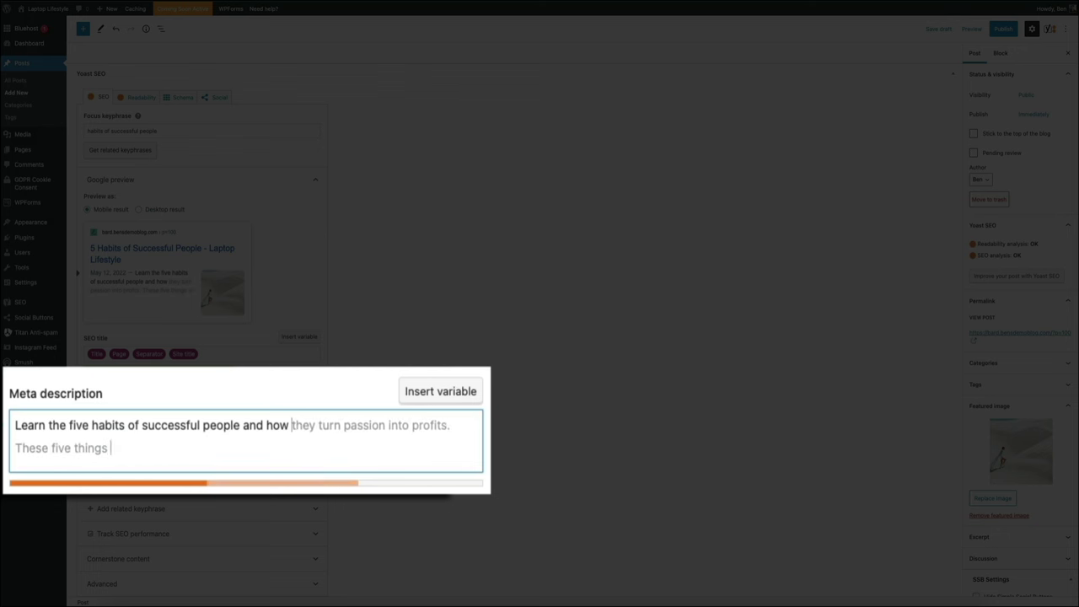
pyautogui.write('will le')
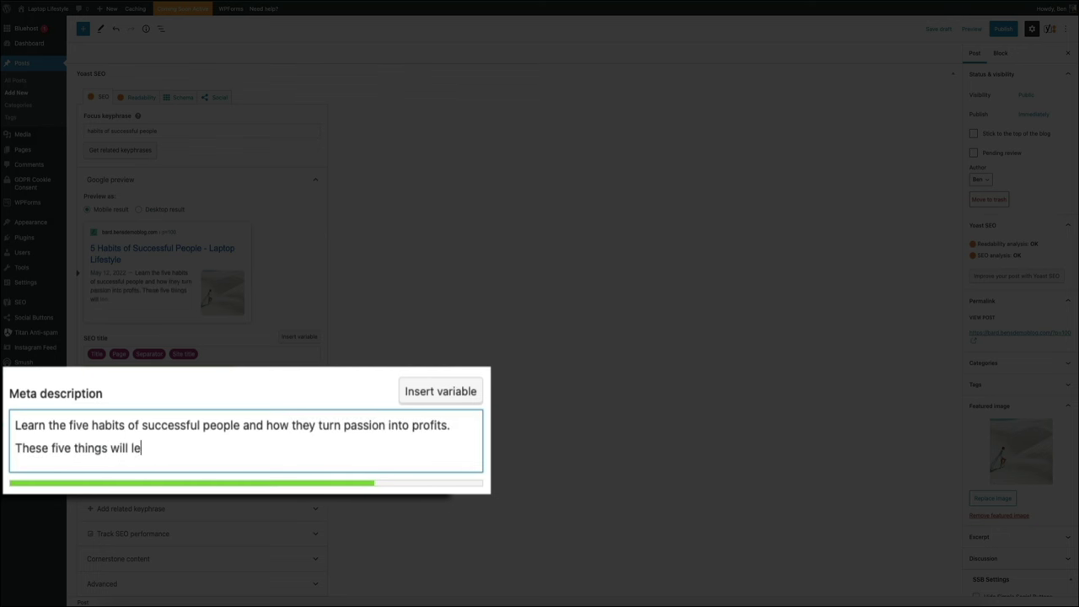
pyautogui.write('ad you to success')
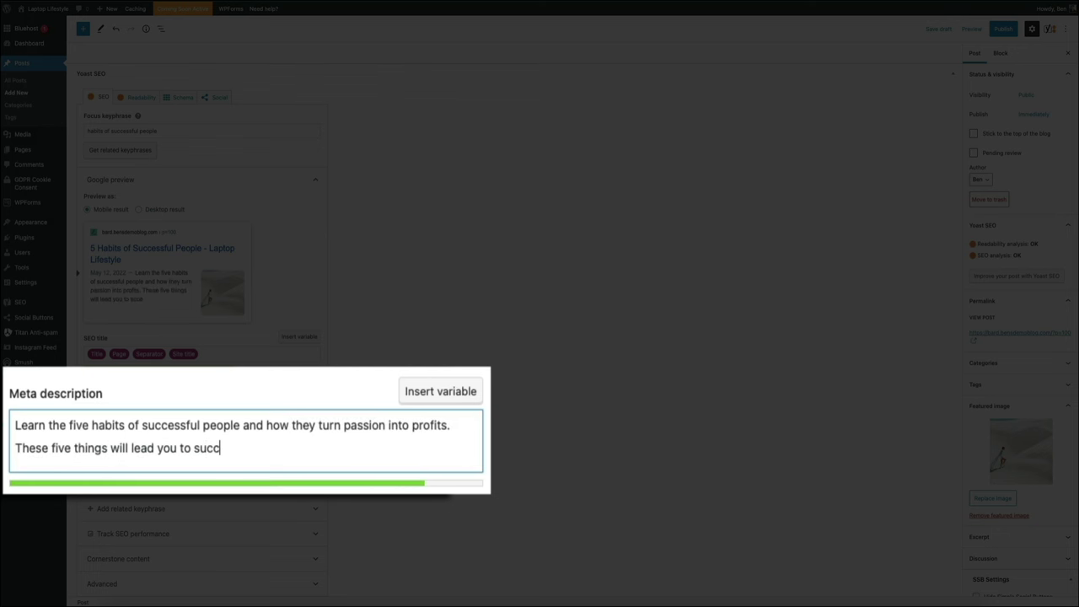
pyautogui.write('!')
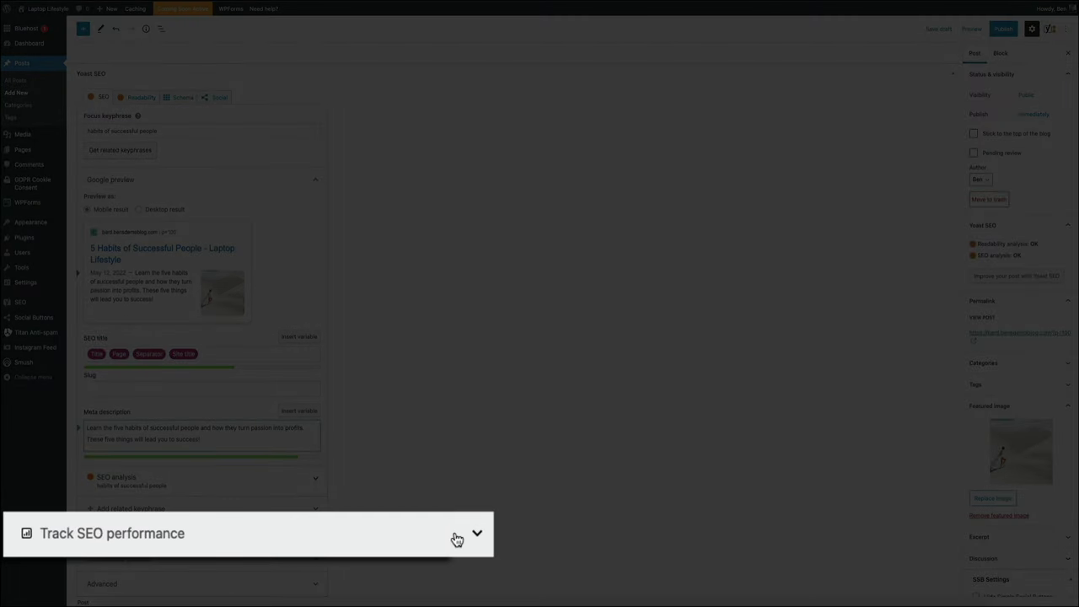
# - Expand Track SEO performance and try Connect with Wincher, closing its login popup
pyautogui.click(307, 535)
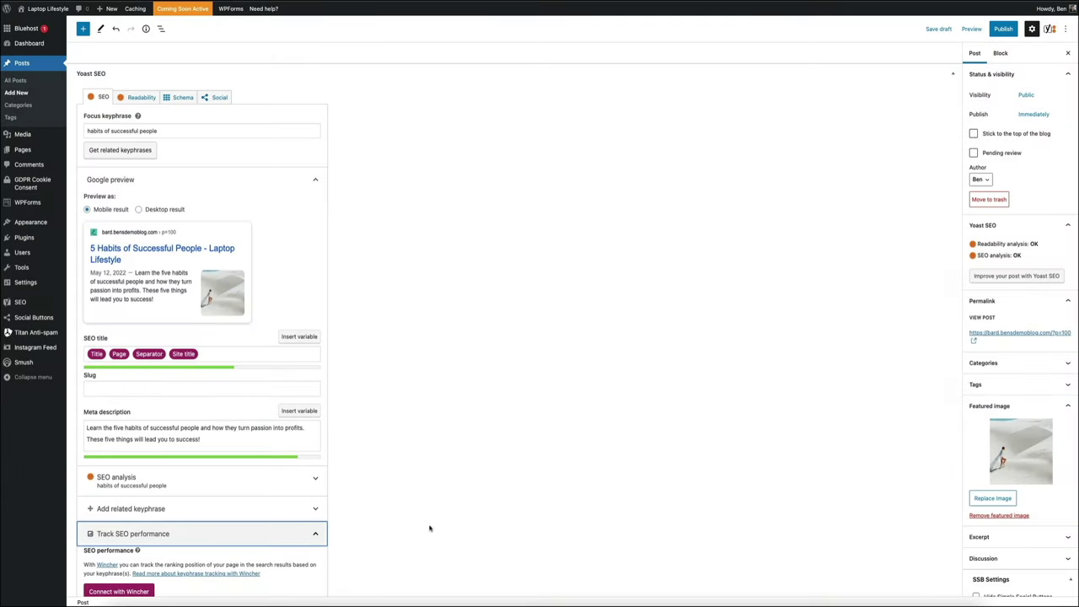
pyautogui.scroll(-4, 458, 525)
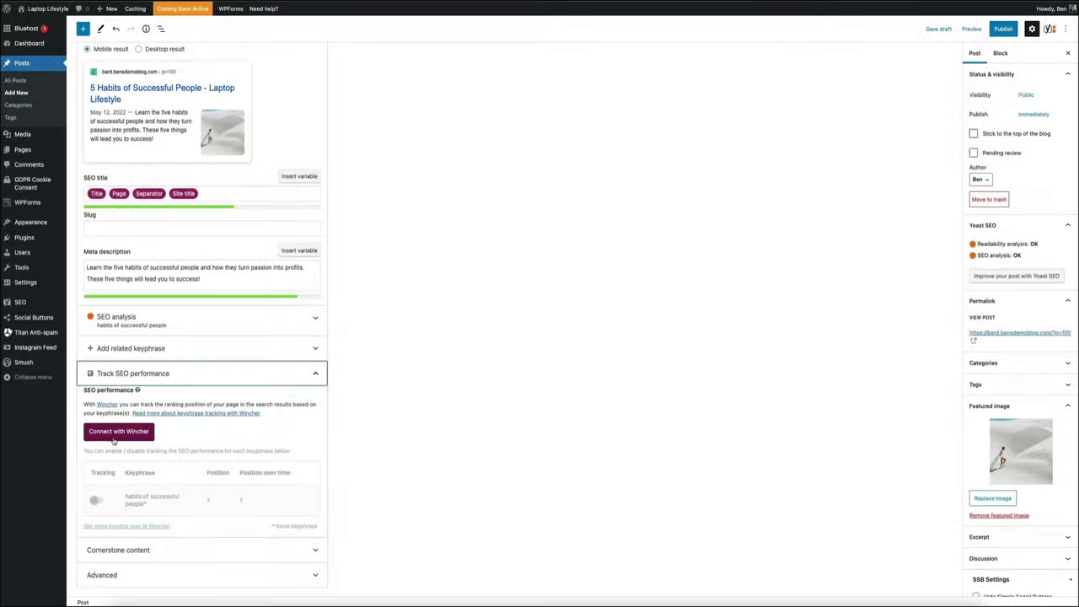
pyautogui.click(114, 433)
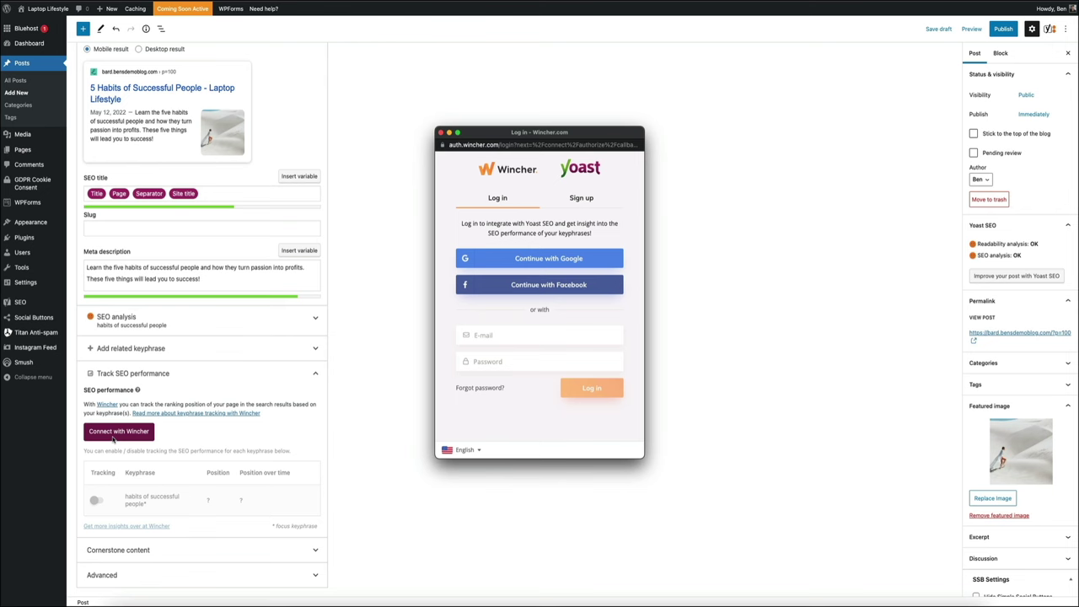
pyautogui.click(458, 526)
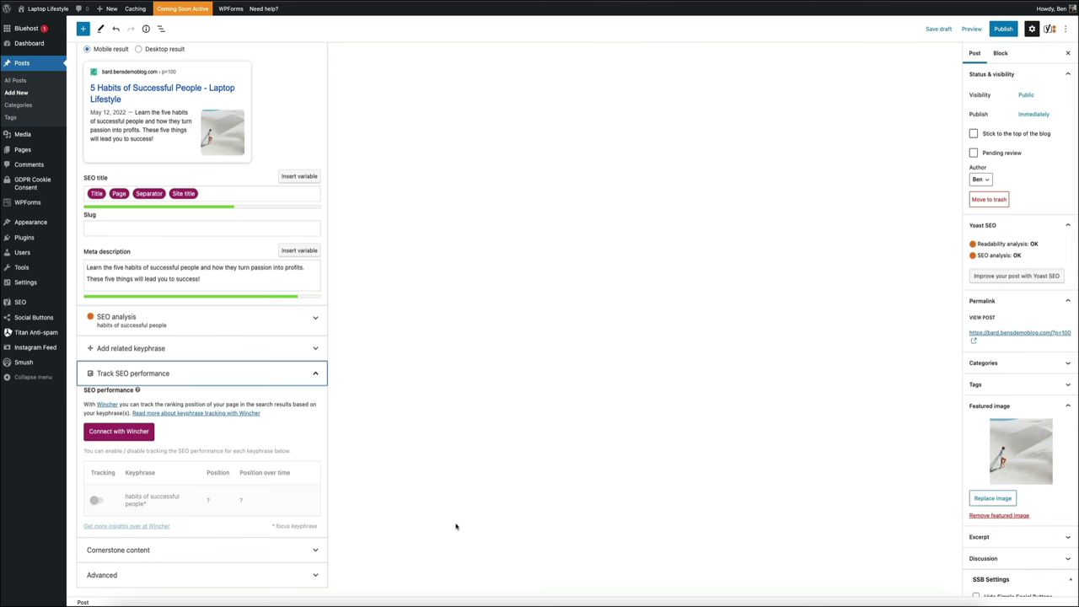
pyautogui.press('Tab')
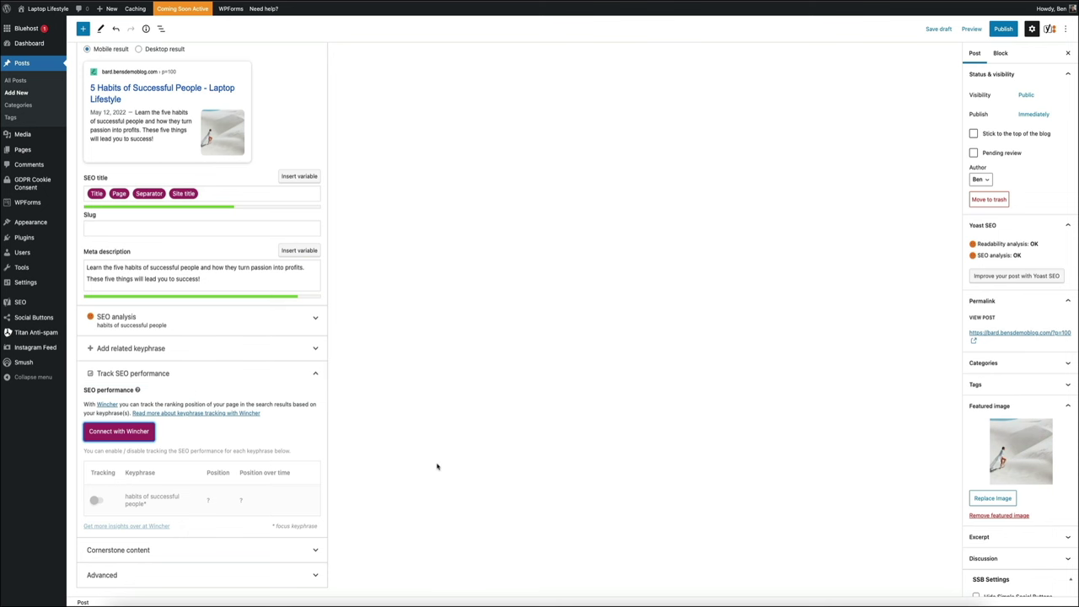
# - Open a preview of the 5 Habits of Successful People draft in a new tab
pyautogui.click(437, 466)
pyautogui.scroll(10, 880, 442)
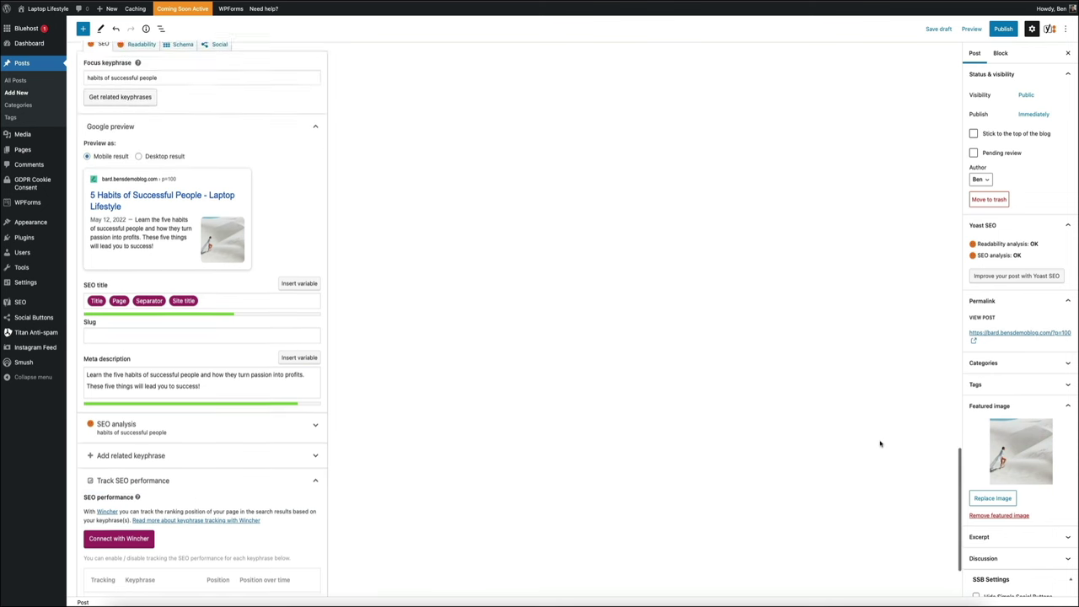
pyautogui.scroll(15, 881, 441)
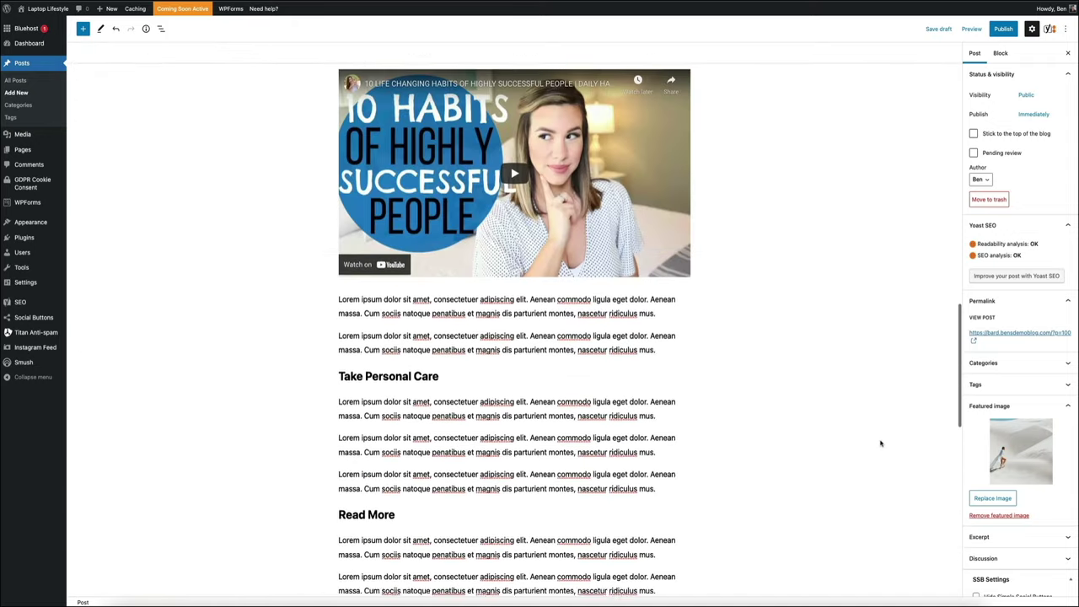
pyautogui.scroll(15, 880, 445)
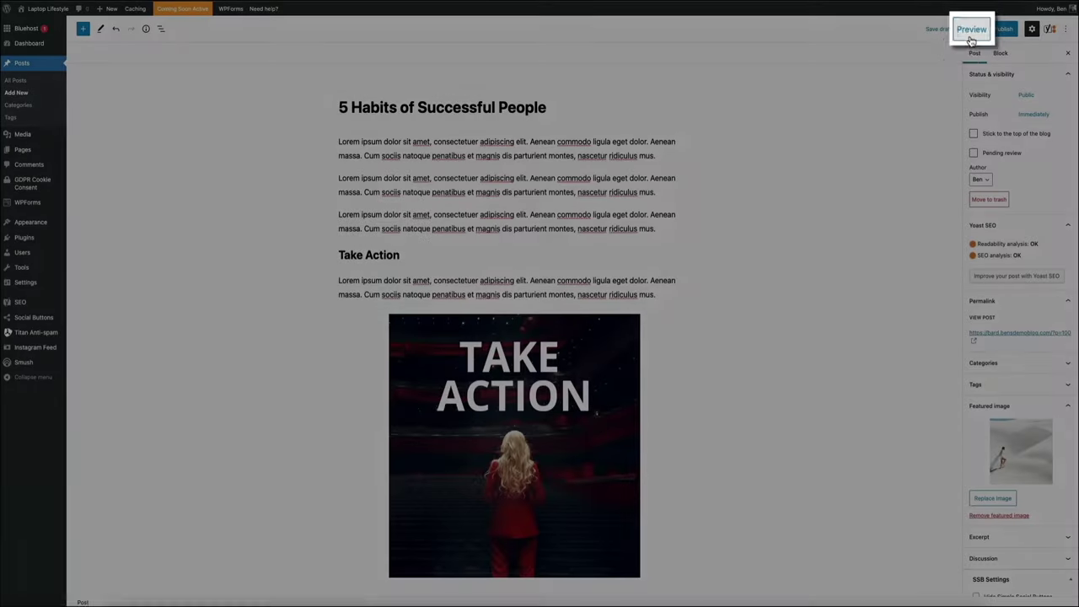
pyautogui.click(969, 34)
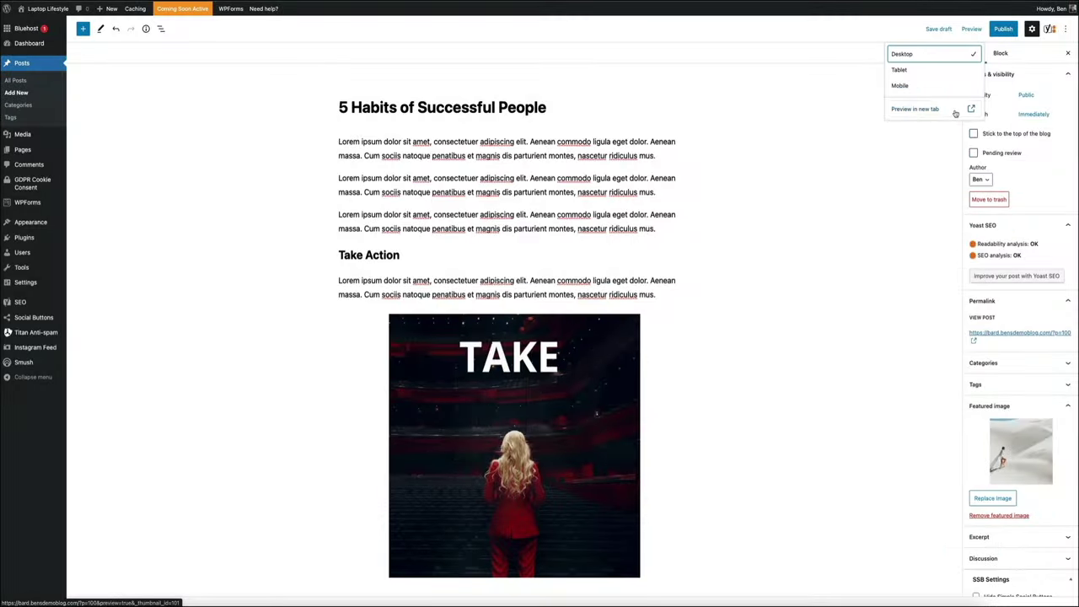
pyautogui.click(957, 113)
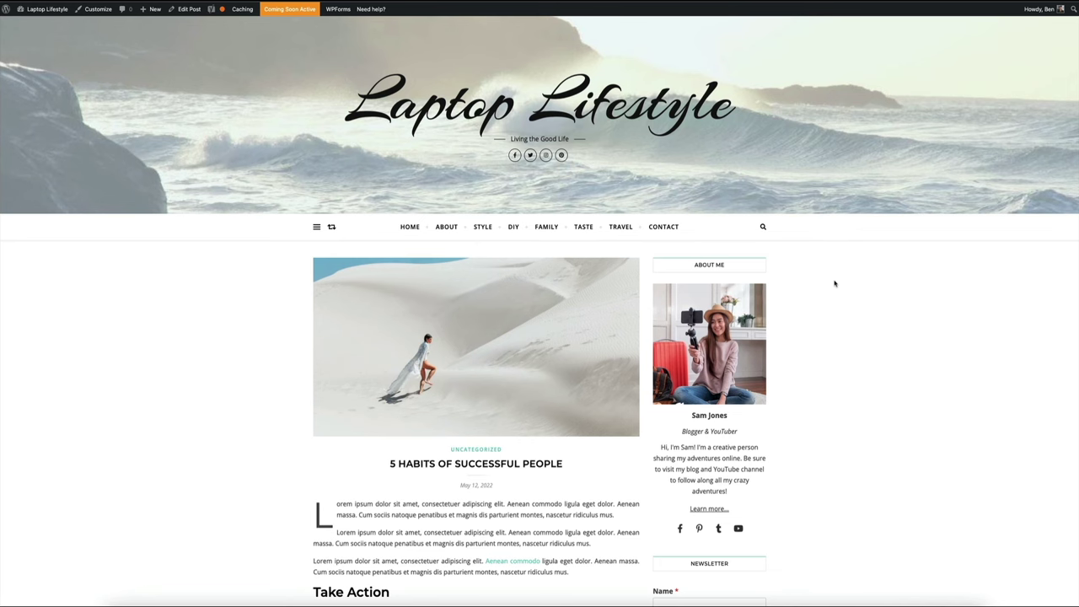
# - Scroll through the previewed post down to the footer and partway back up
pyautogui.scroll(-3, 835, 283)
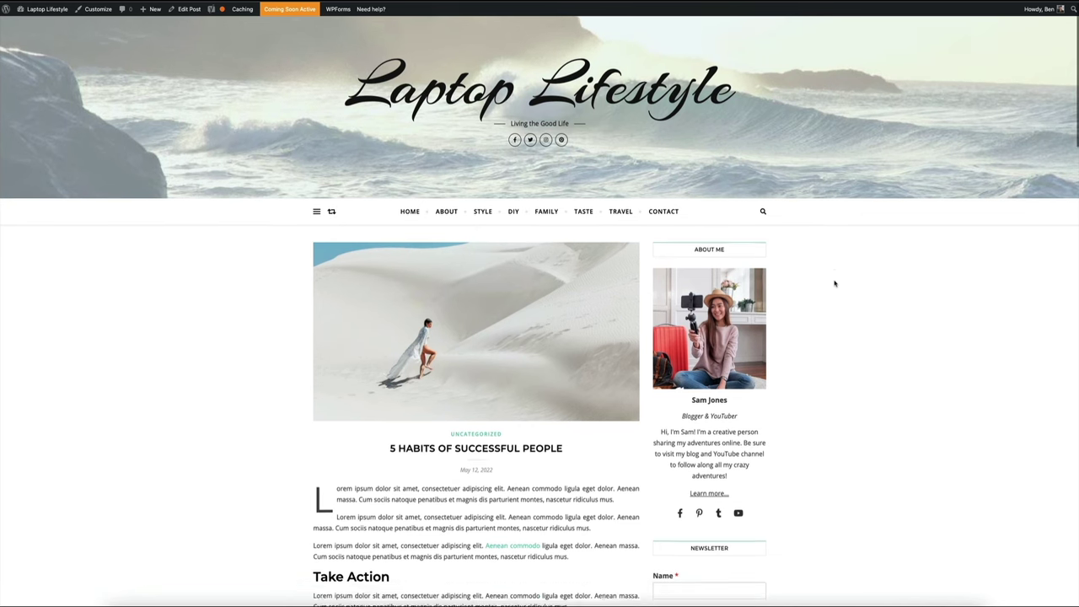
pyautogui.scroll(-3, 835, 283)
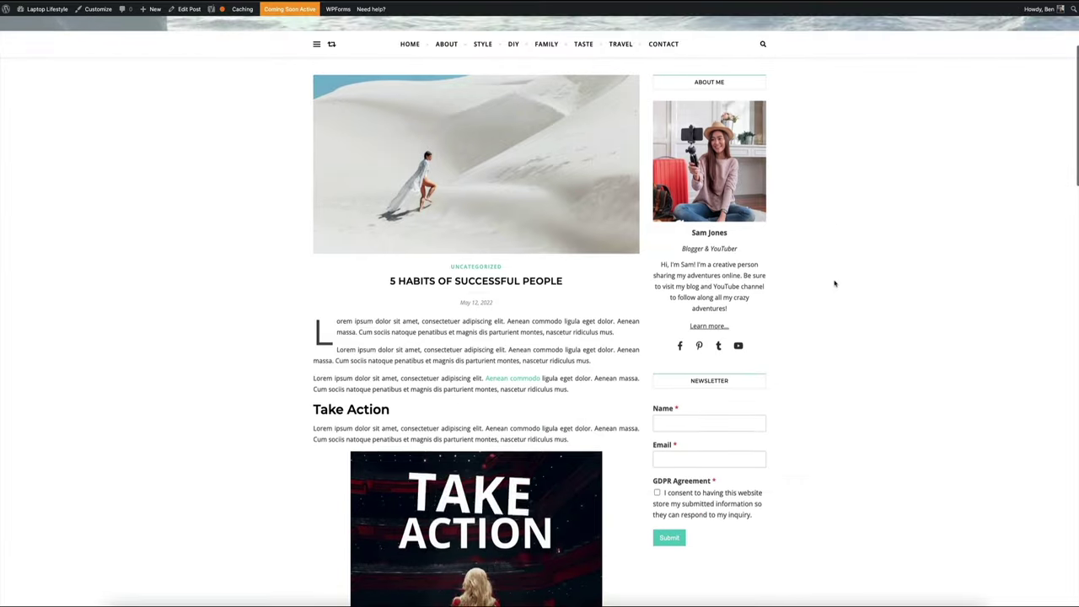
pyautogui.scroll(-2, 835, 283)
pyautogui.scroll(-3, 835, 284)
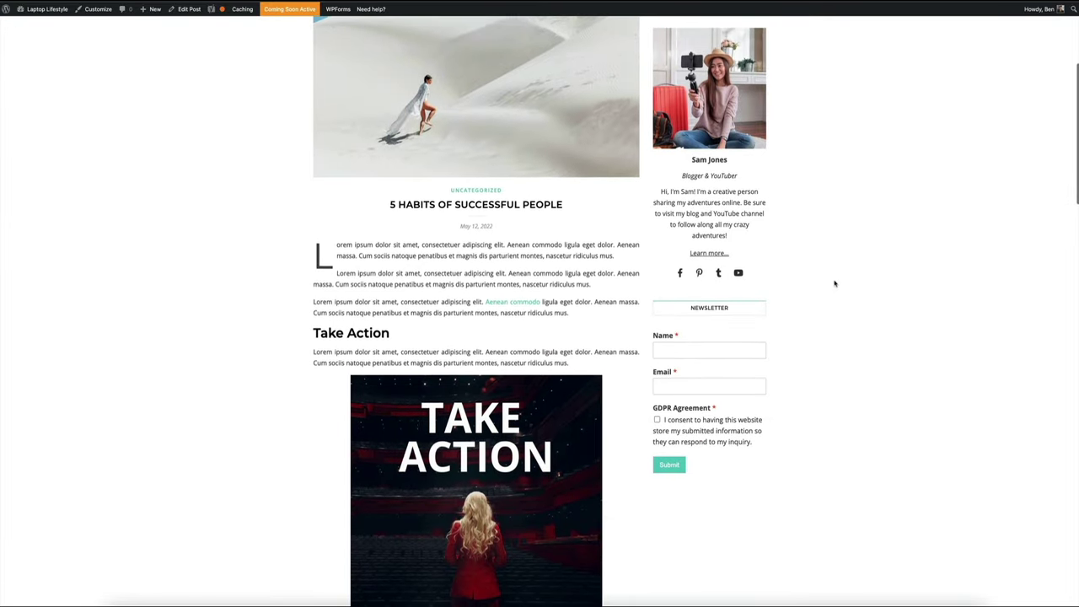
pyautogui.scroll(-5, 835, 283)
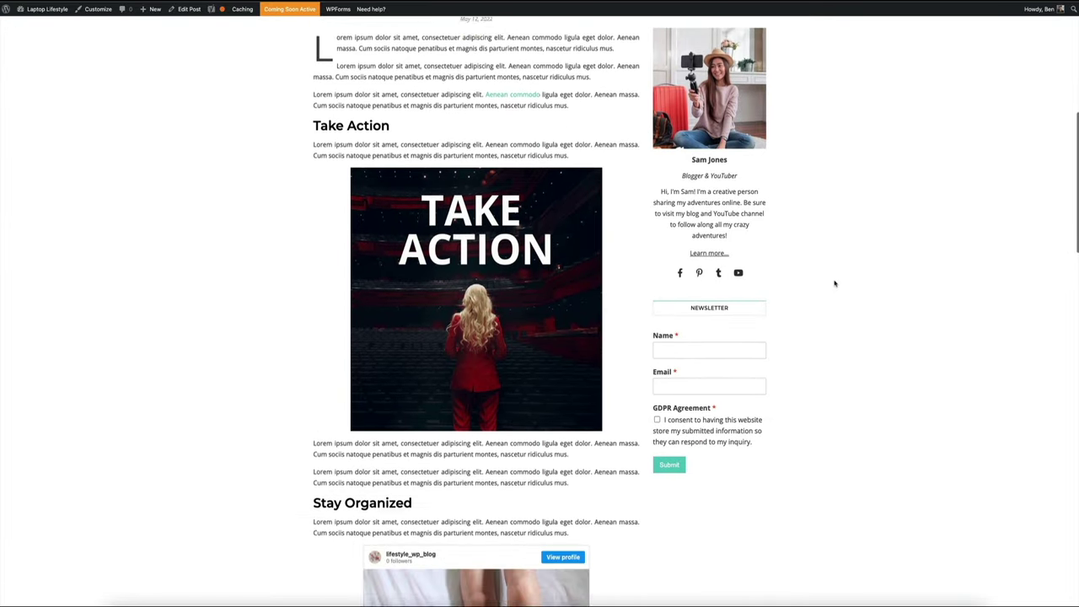
pyautogui.scroll(-1, 835, 284)
pyautogui.scroll(-2, 835, 283)
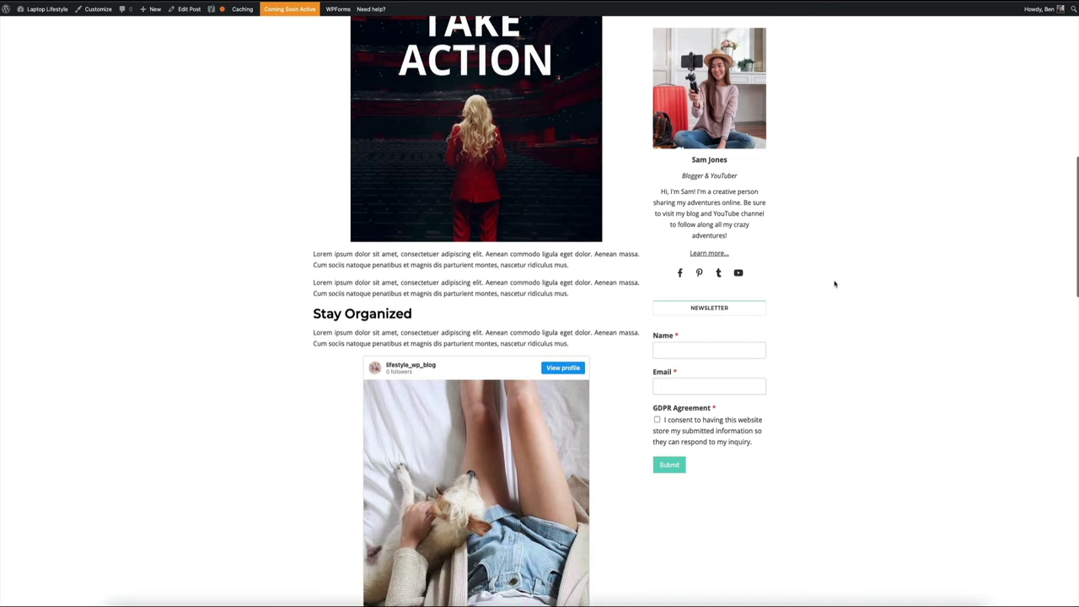
pyautogui.scroll(-4, 834, 284)
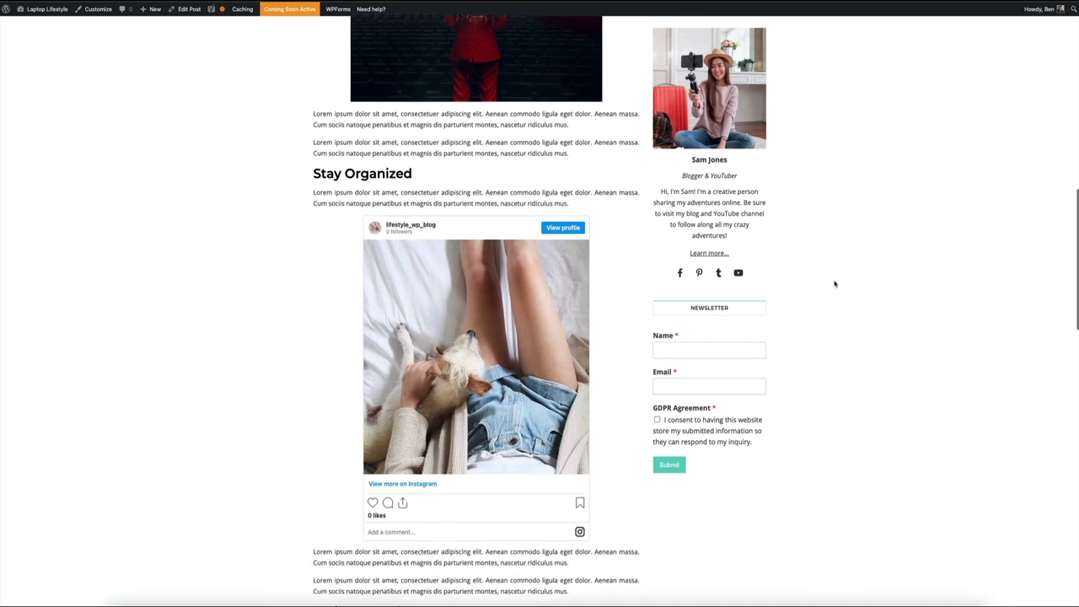
pyautogui.scroll(-4, 834, 283)
pyautogui.scroll(-2, 840, 292)
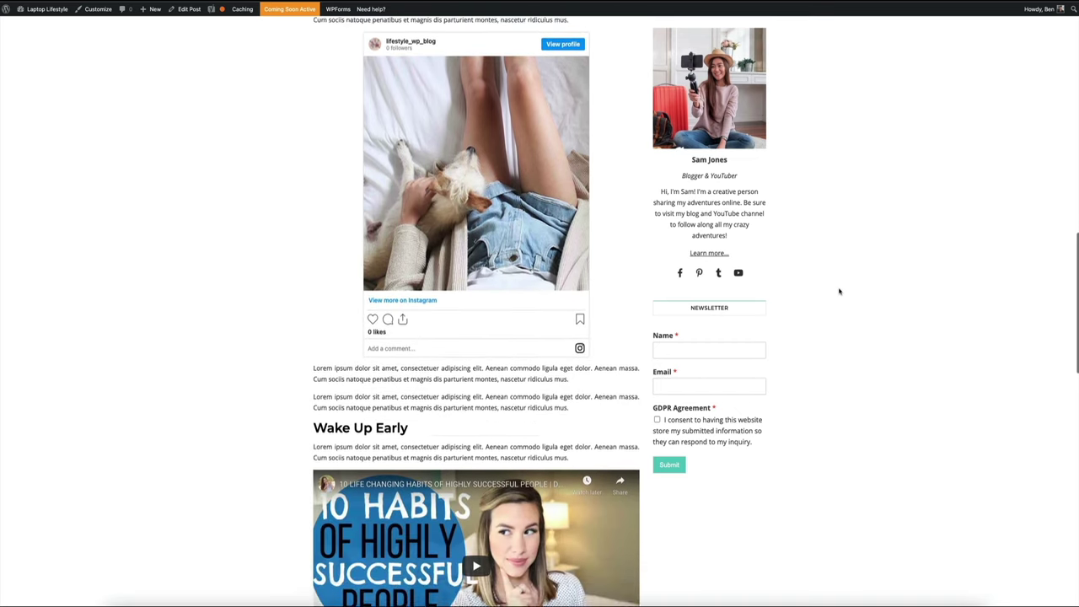
pyautogui.scroll(-1, 840, 291)
pyautogui.scroll(-2, 840, 291)
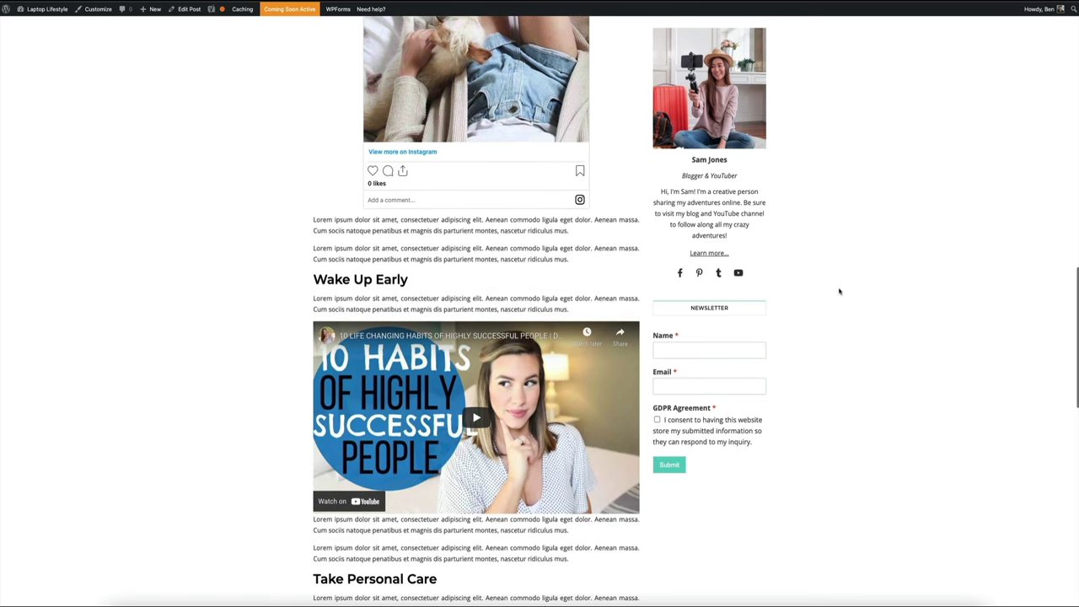
pyautogui.scroll(-1, 839, 291)
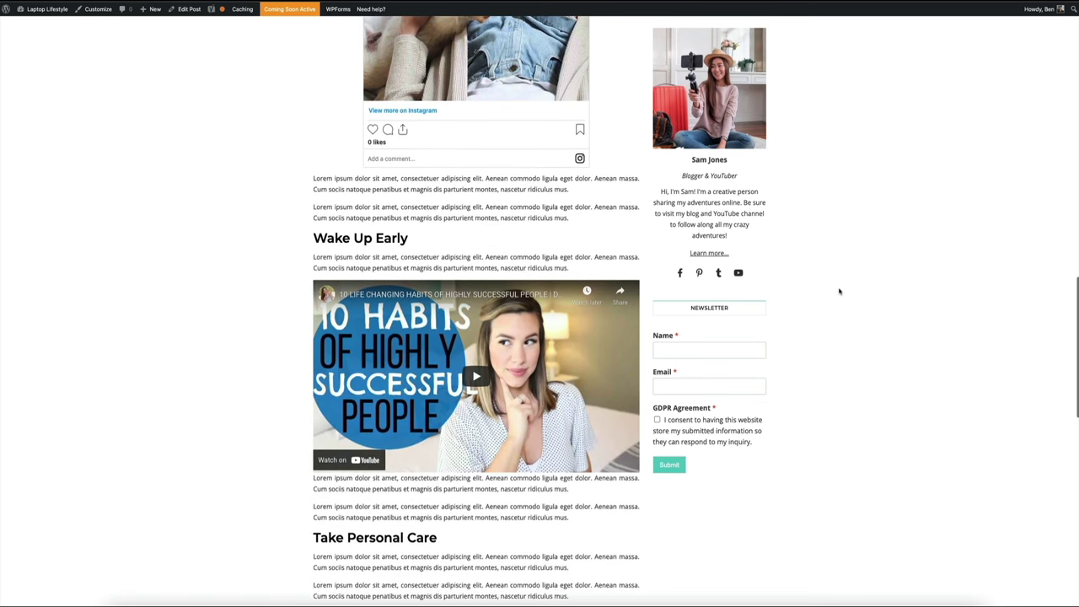
pyautogui.scroll(-2, 840, 292)
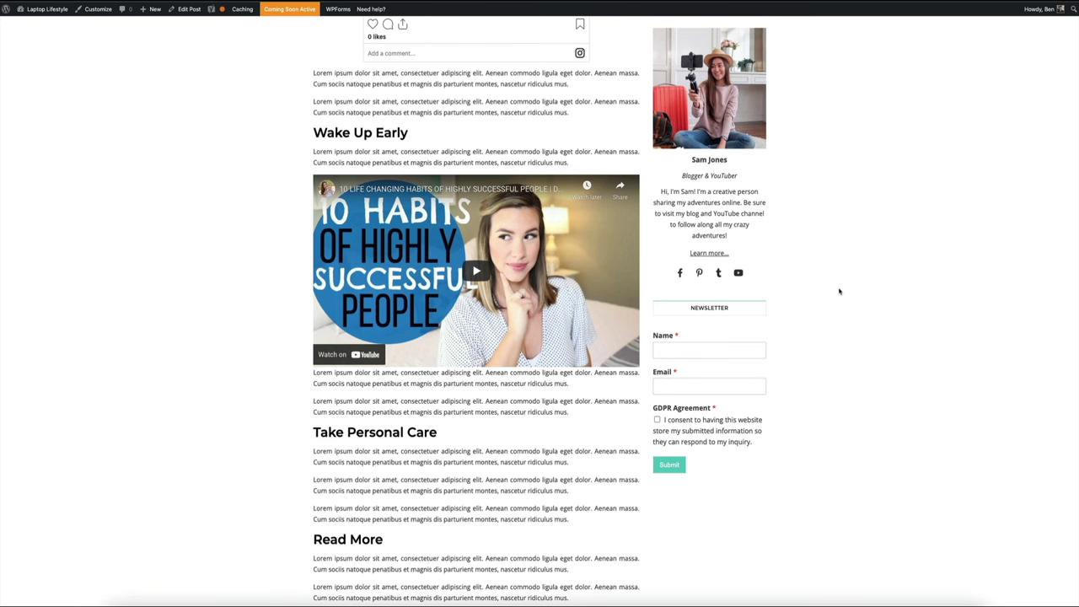
pyautogui.scroll(-3, 839, 291)
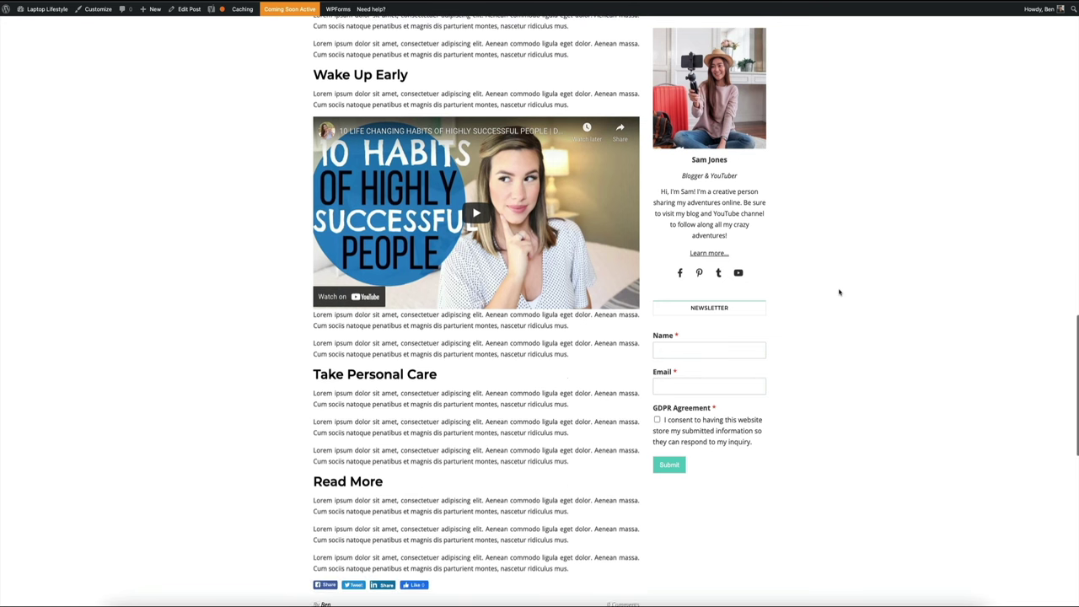
pyautogui.scroll(-3, 838, 293)
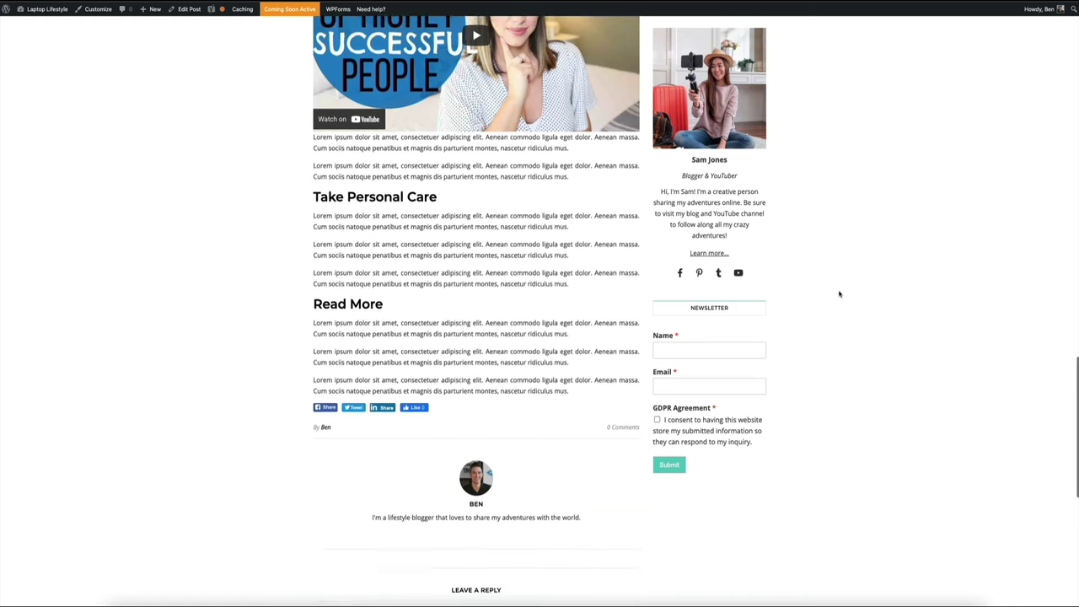
pyautogui.scroll(-3, 839, 293)
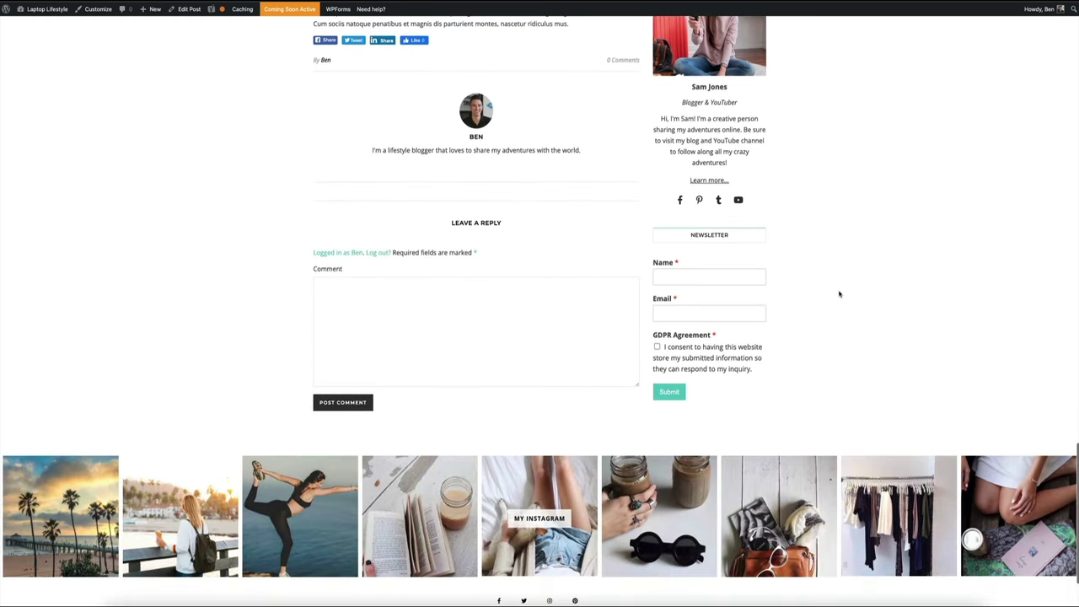
pyautogui.scroll(-2, 839, 294)
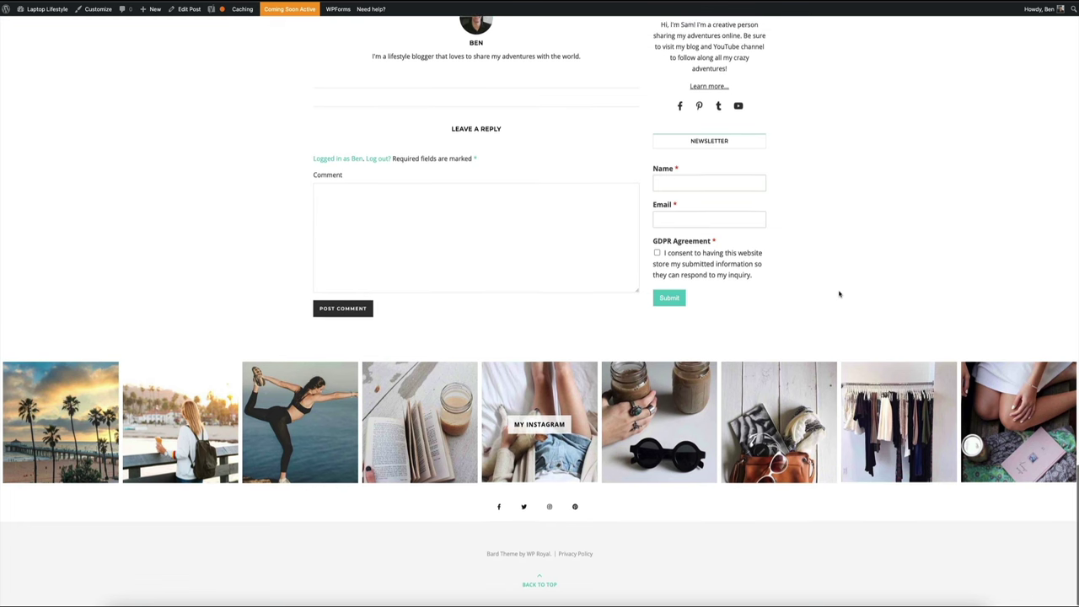
pyautogui.scroll(1, 839, 293)
pyautogui.scroll(5, 840, 294)
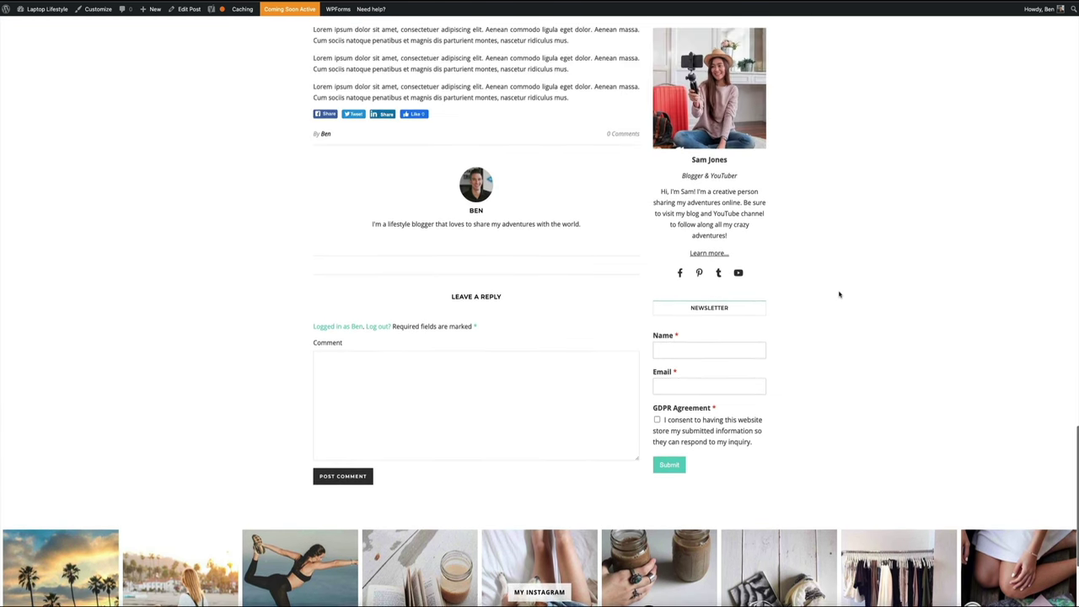
pyautogui.scroll(15, 840, 295)
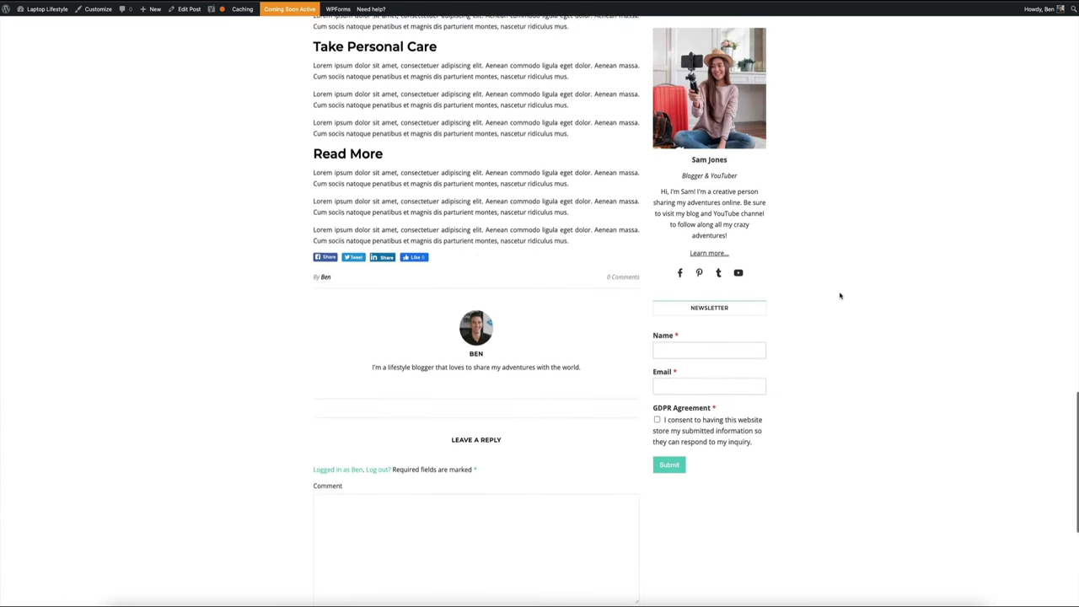
pyautogui.scroll(15, 839, 296)
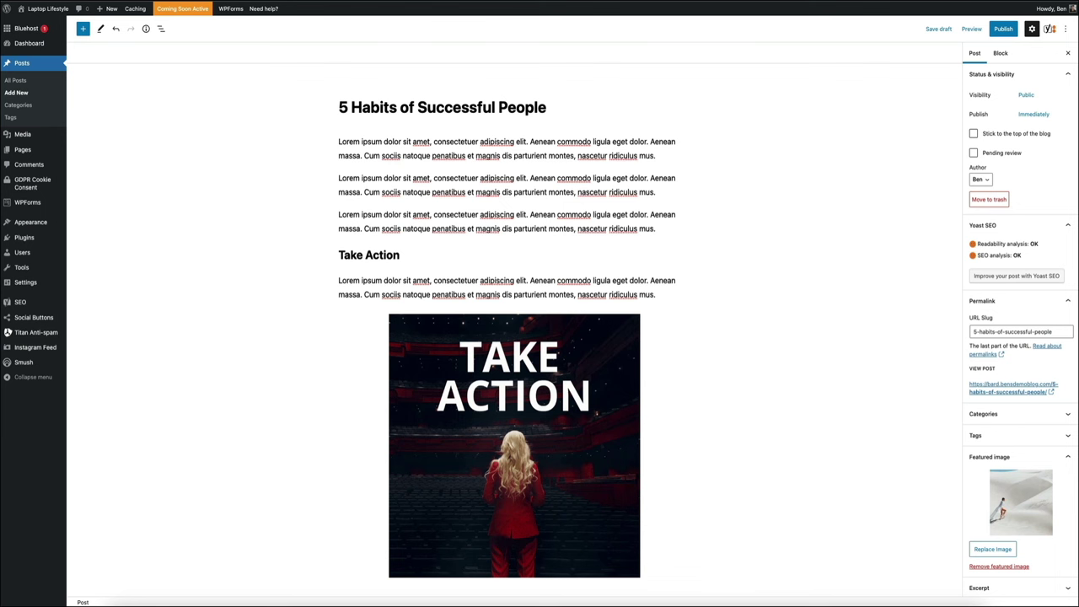
# - Insert an empty block right after the Wake Up Early YouTube video
pyautogui.scroll(-1, 921, 210)
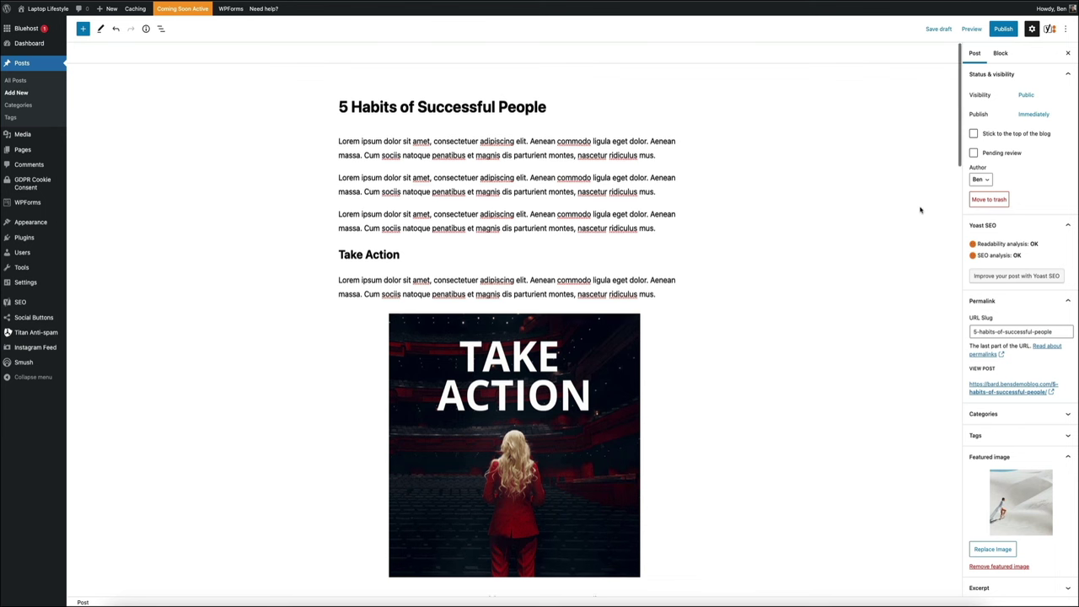
pyautogui.scroll(-10, 921, 210)
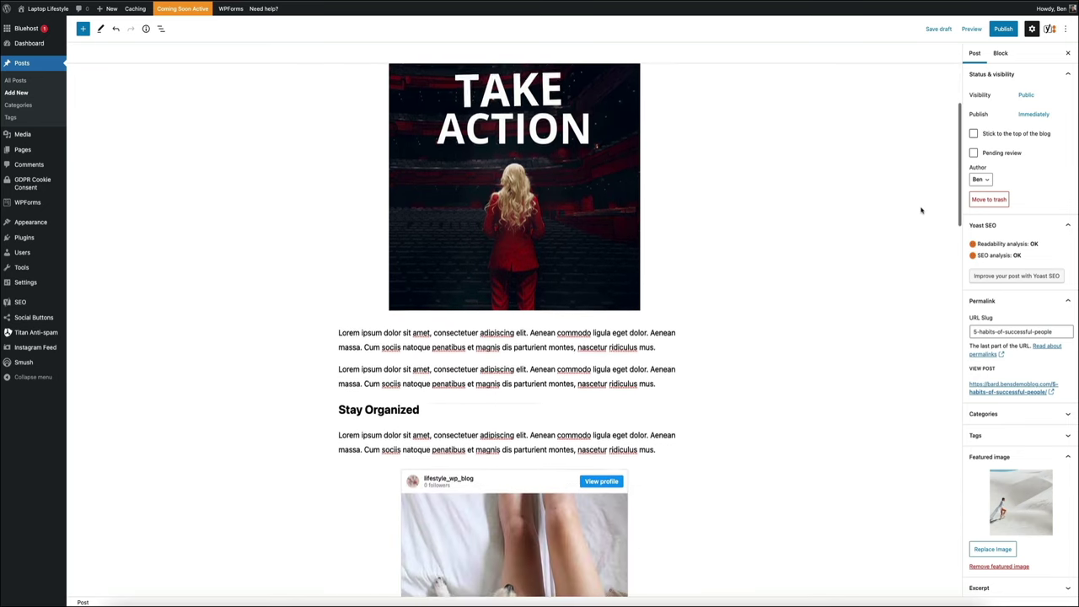
pyautogui.scroll(-10, 921, 210)
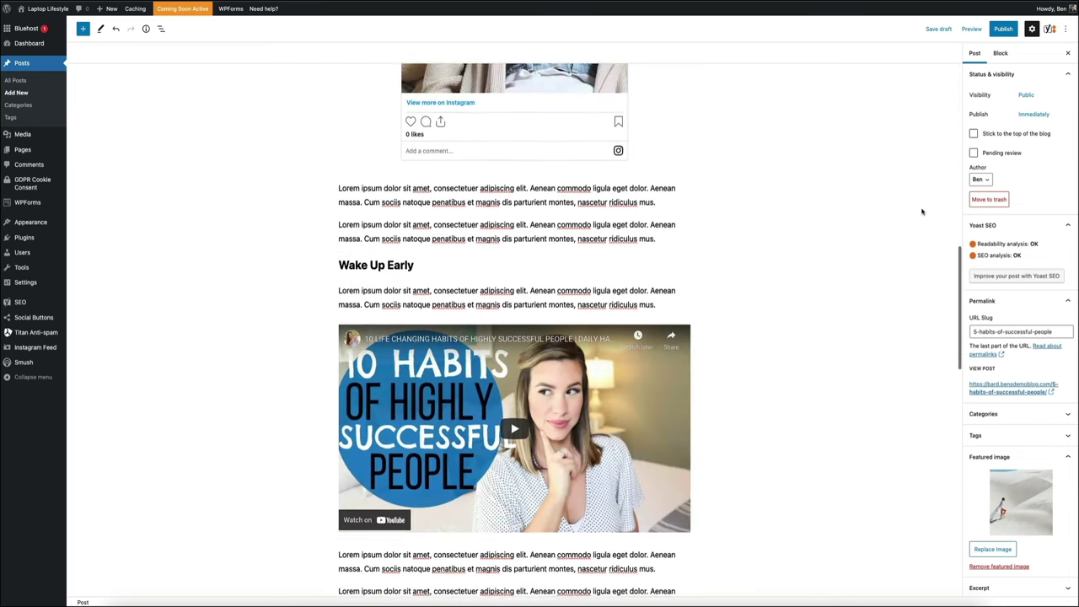
pyautogui.scroll(-1, 922, 211)
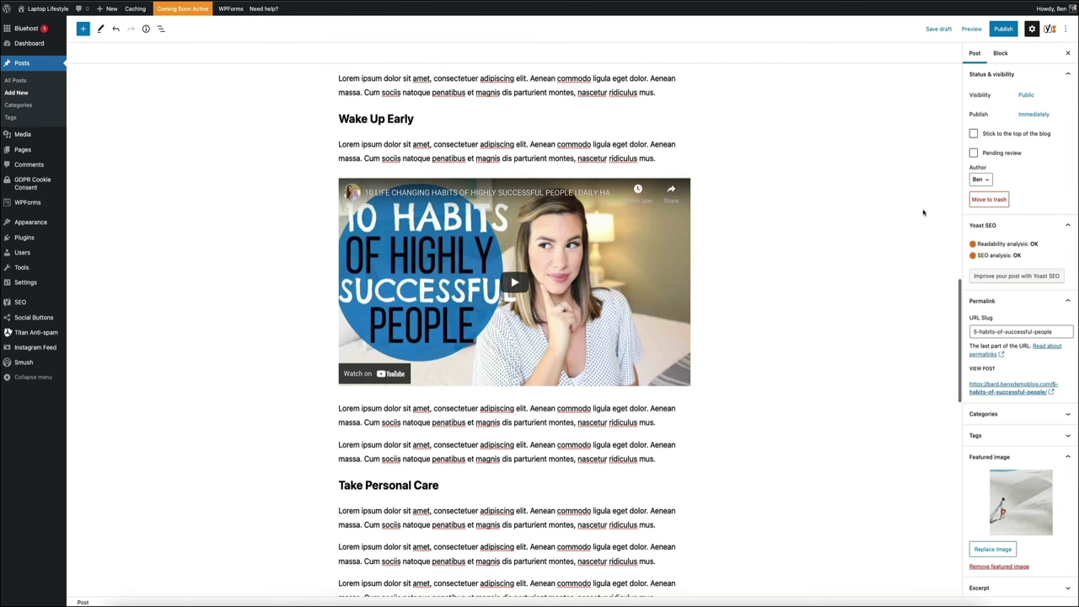
pyautogui.click(669, 228)
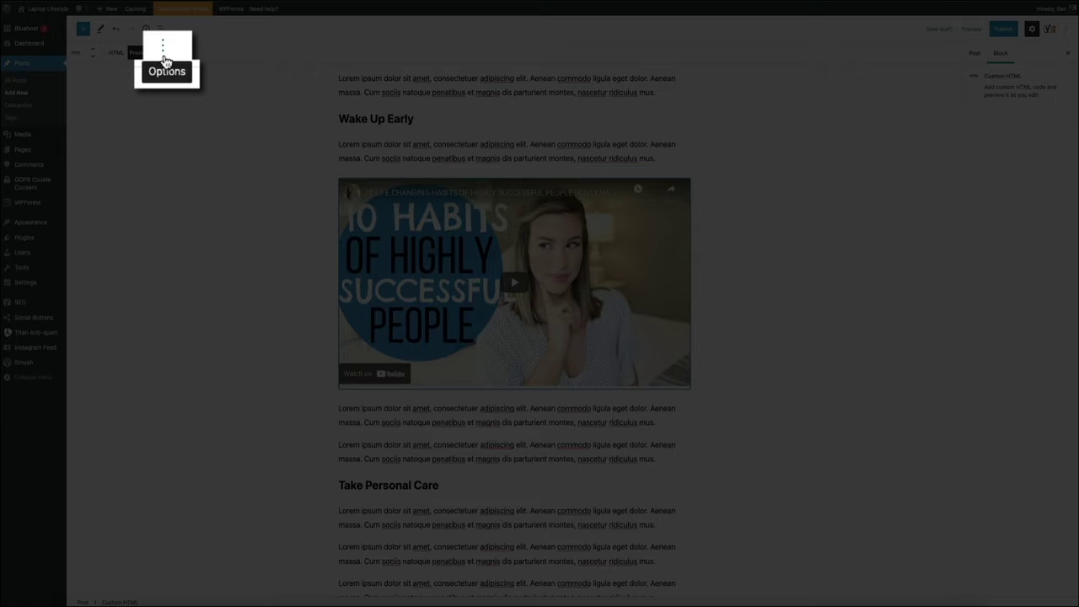
pyautogui.click(164, 54)
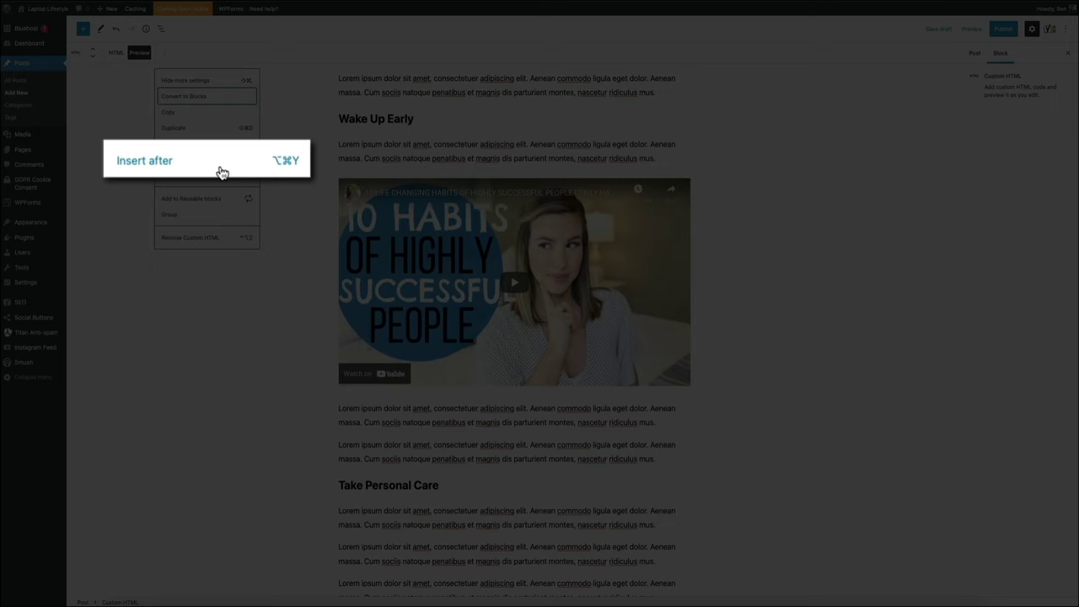
pyautogui.click(214, 164)
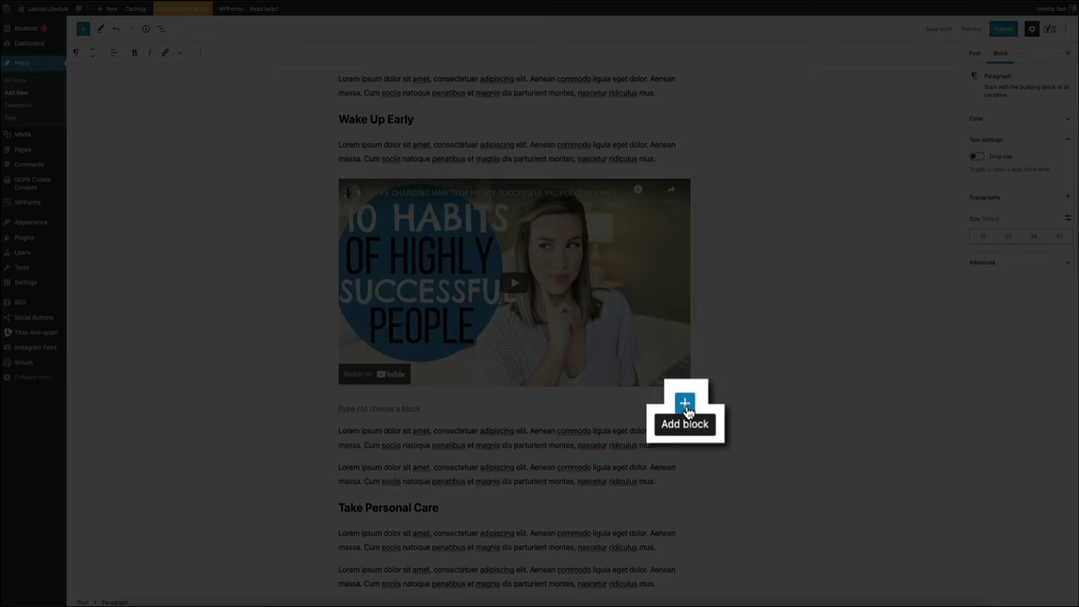
# - Turn the empty block into a Spacer and set its height to 15 px
pyautogui.click(685, 406)
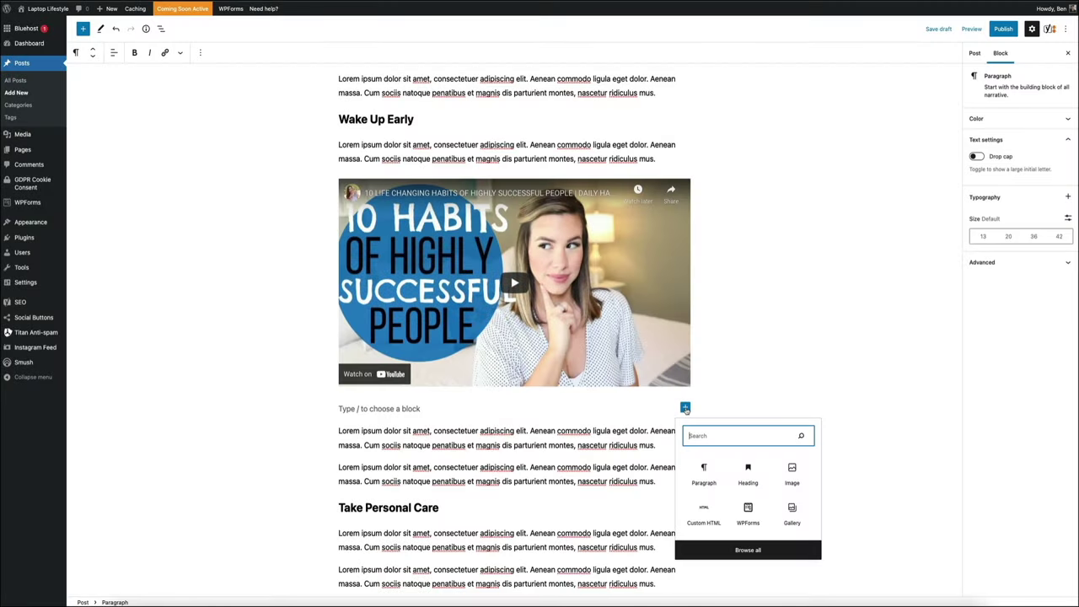
pyautogui.write('spaccer')
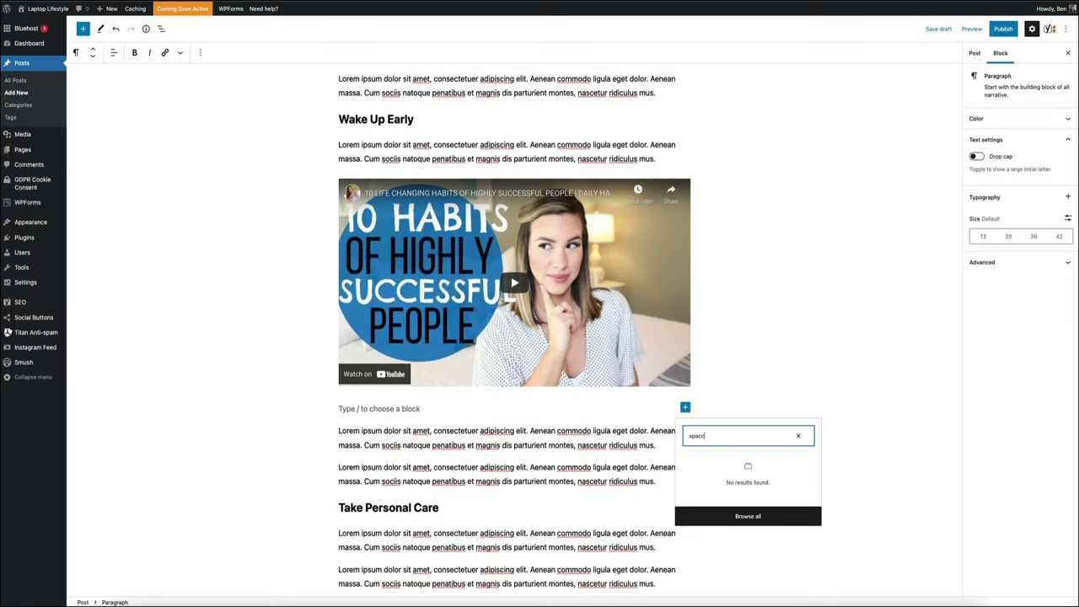
pyautogui.press('BackSpace')
pyautogui.press('BackSpace')
pyautogui.press('BackSpace')
pyautogui.write('er')
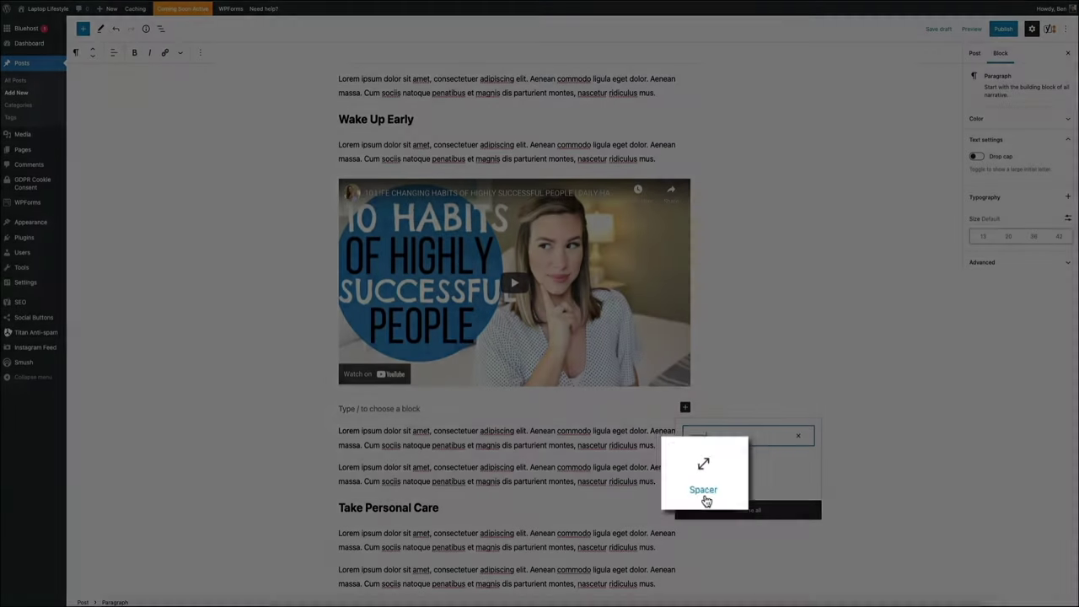
pyautogui.click(705, 496)
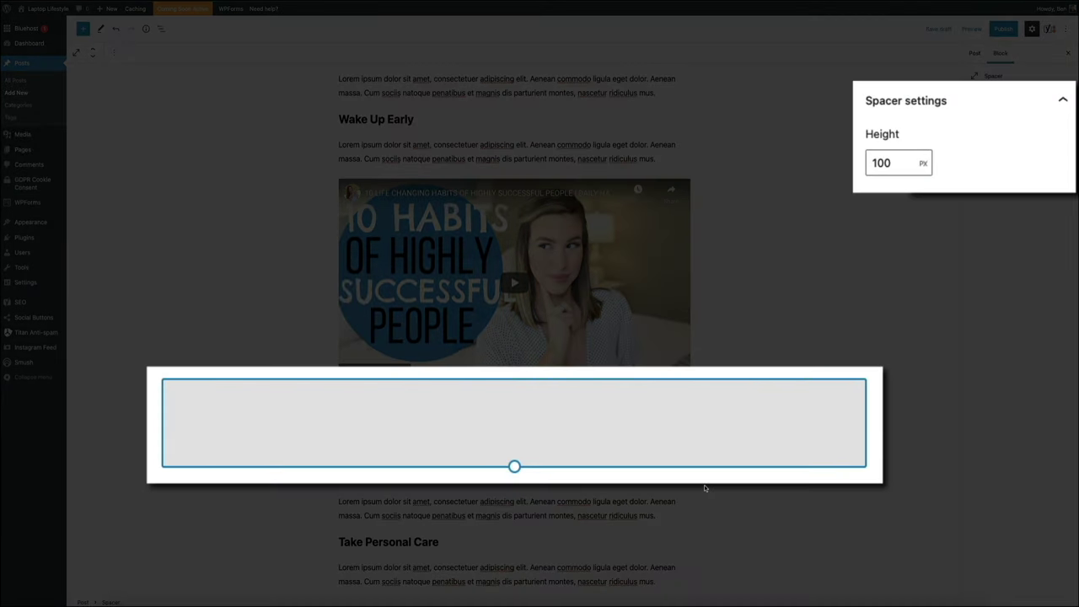
pyautogui.click(910, 166)
pyautogui.press('BackSpace')
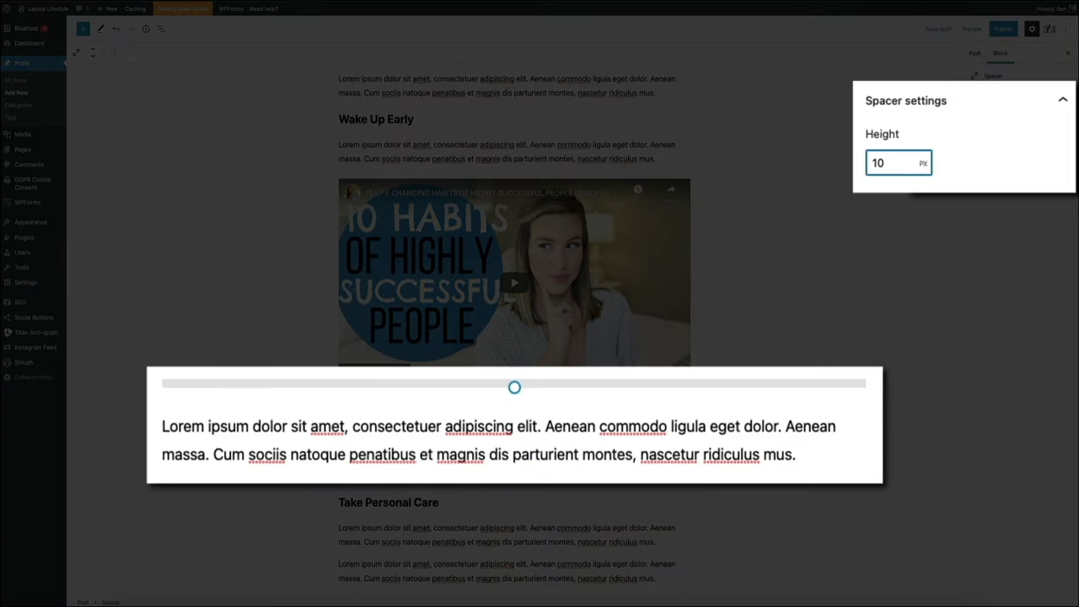
pyautogui.press('BackSpace')
pyautogui.write('5')
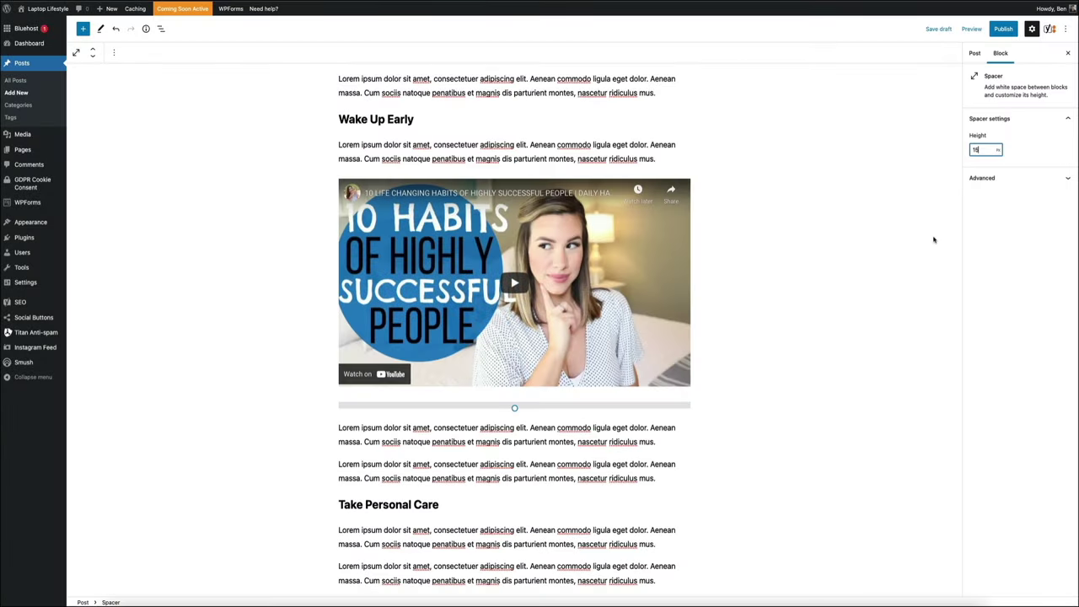
pyautogui.click(971, 30)
pyautogui.click(940, 109)
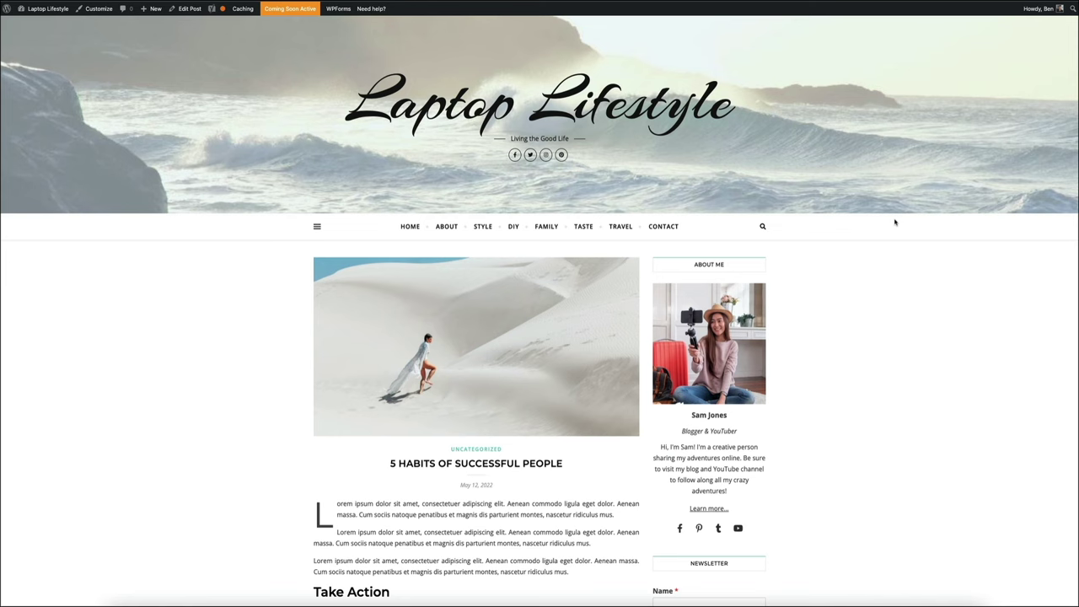
pyautogui.scroll(-4, 896, 221)
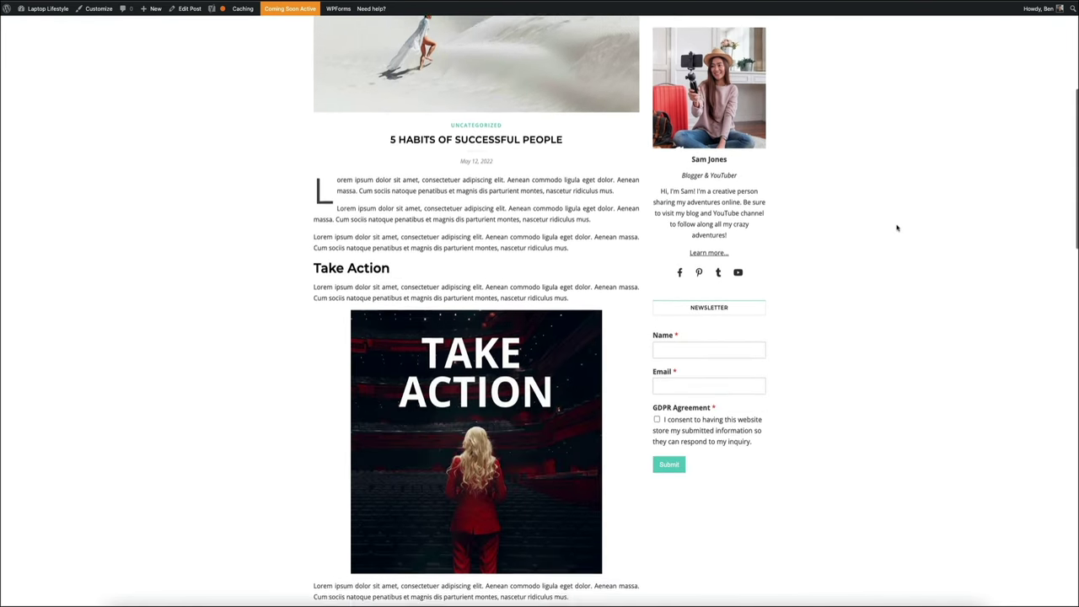
pyautogui.scroll(-5, 897, 228)
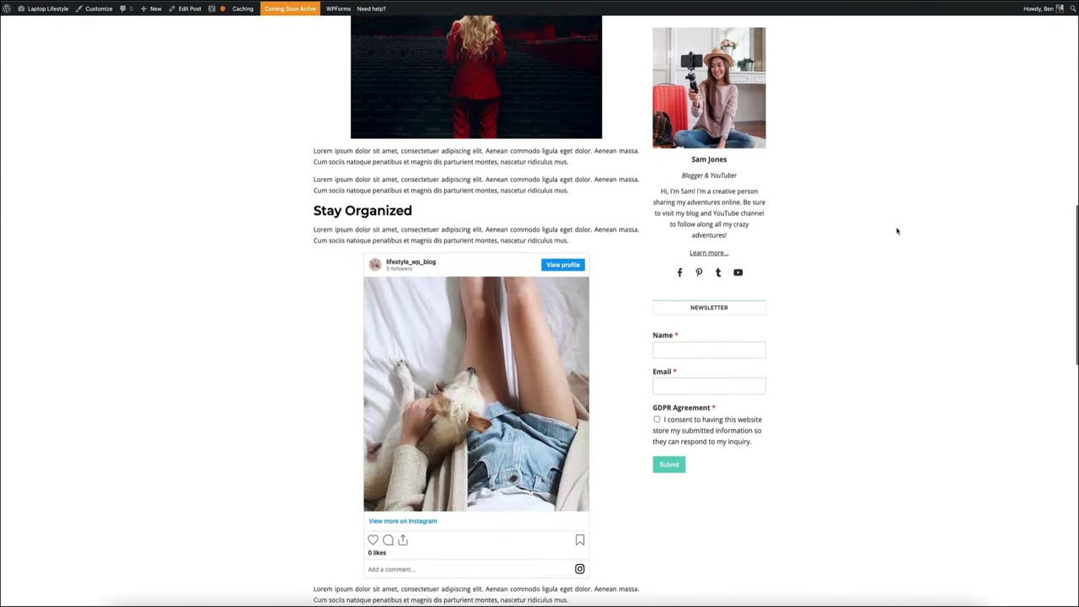
pyautogui.scroll(-5, 897, 230)
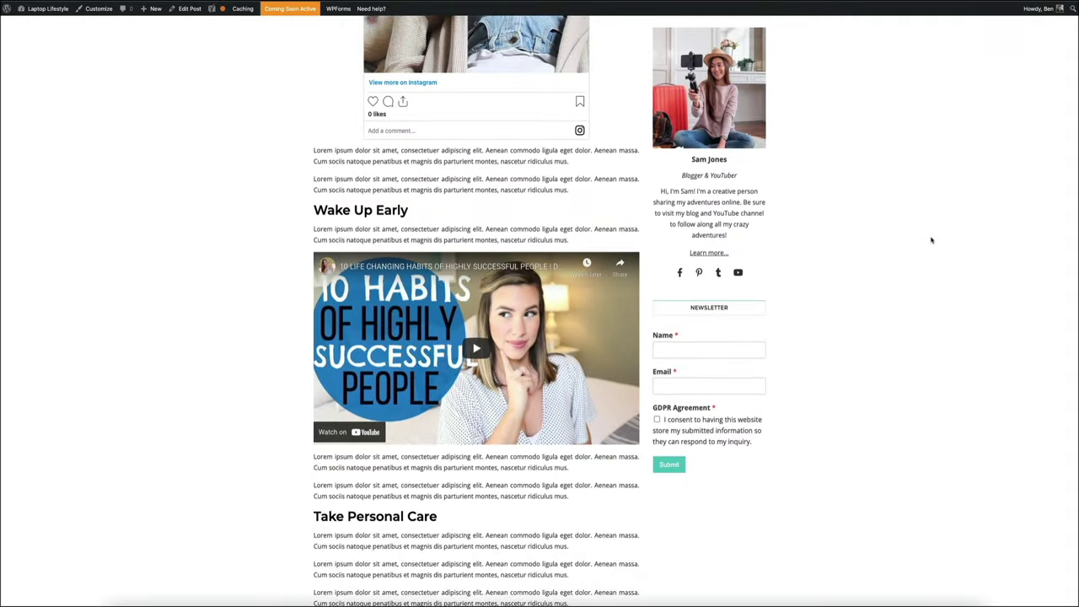
pyautogui.scroll(3, 932, 241)
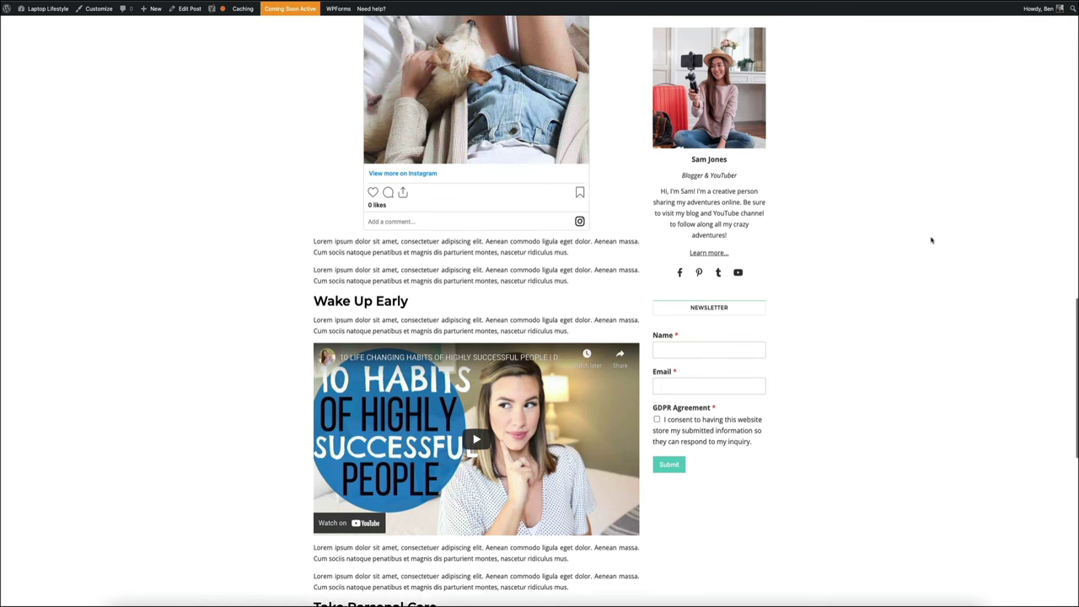
pyautogui.scroll(3, 932, 240)
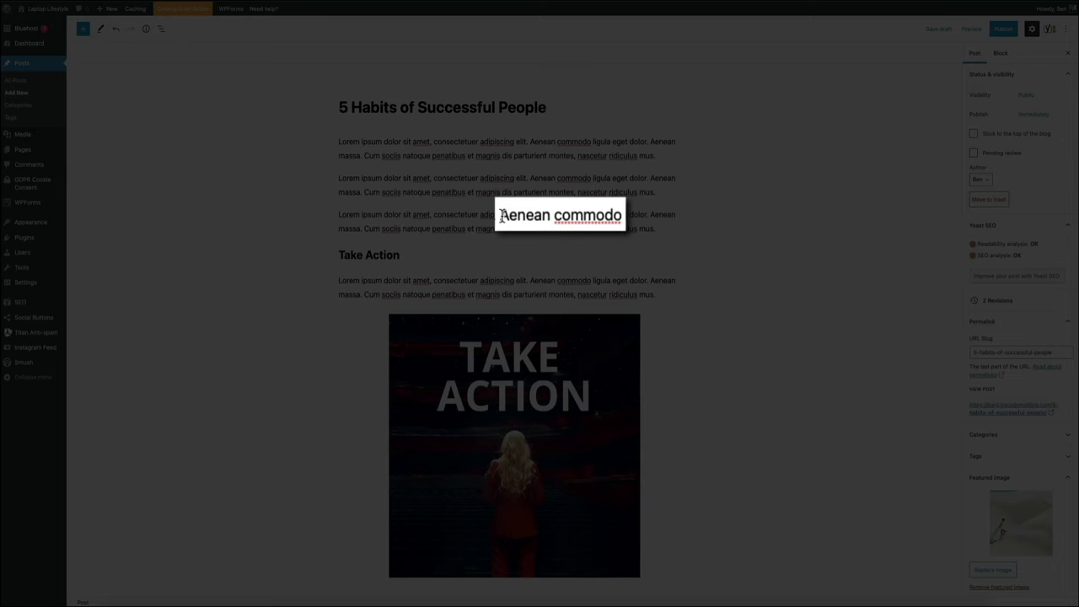
pyautogui.moveTo(501, 215); pyautogui.dragTo(622, 221)
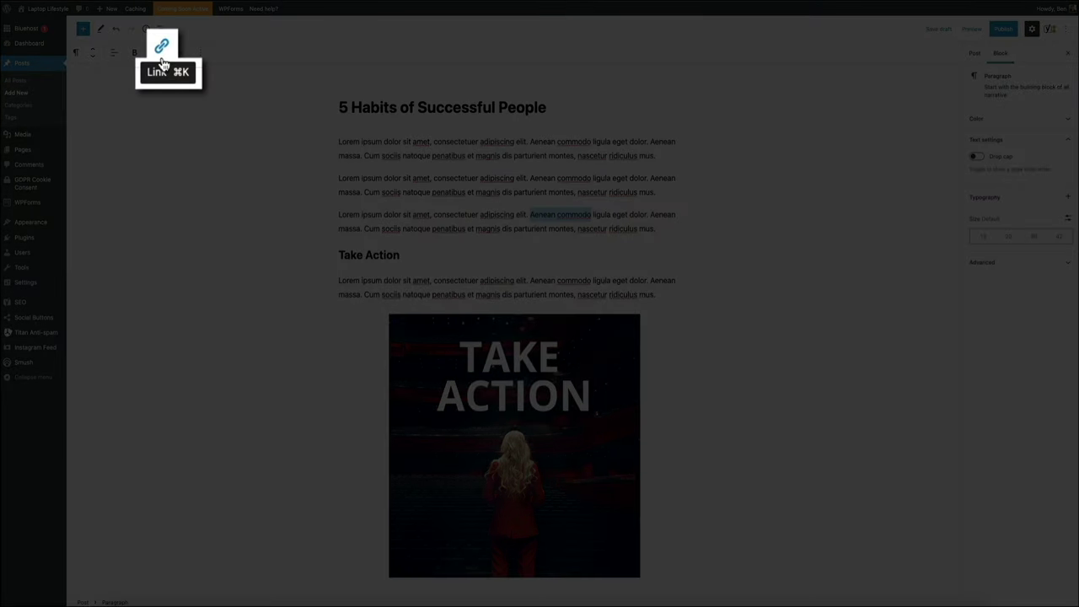
pyautogui.click(165, 57)
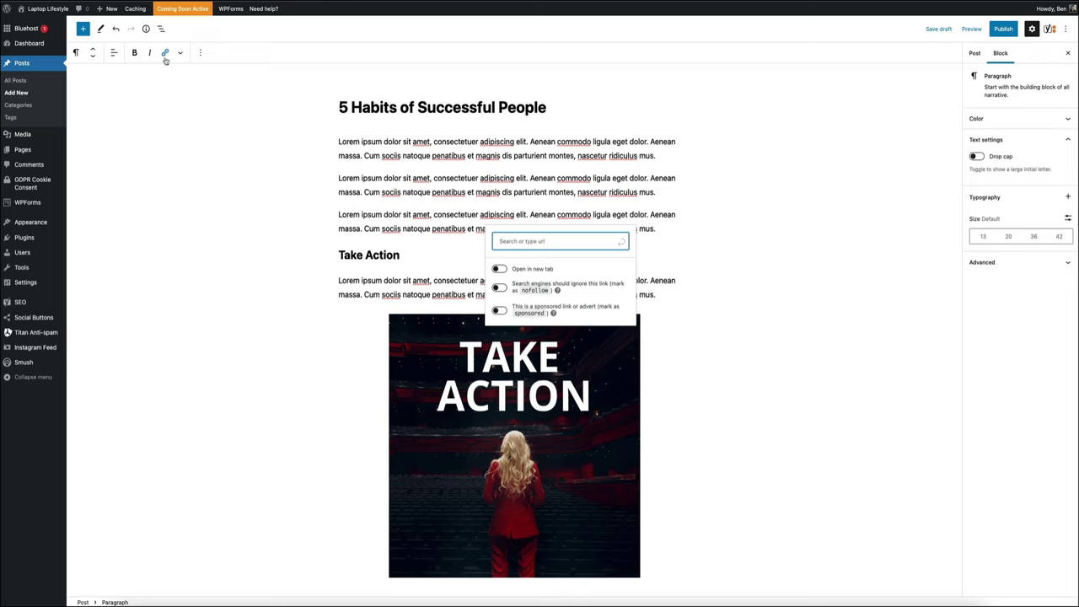
pyautogui.write('https://www.go')
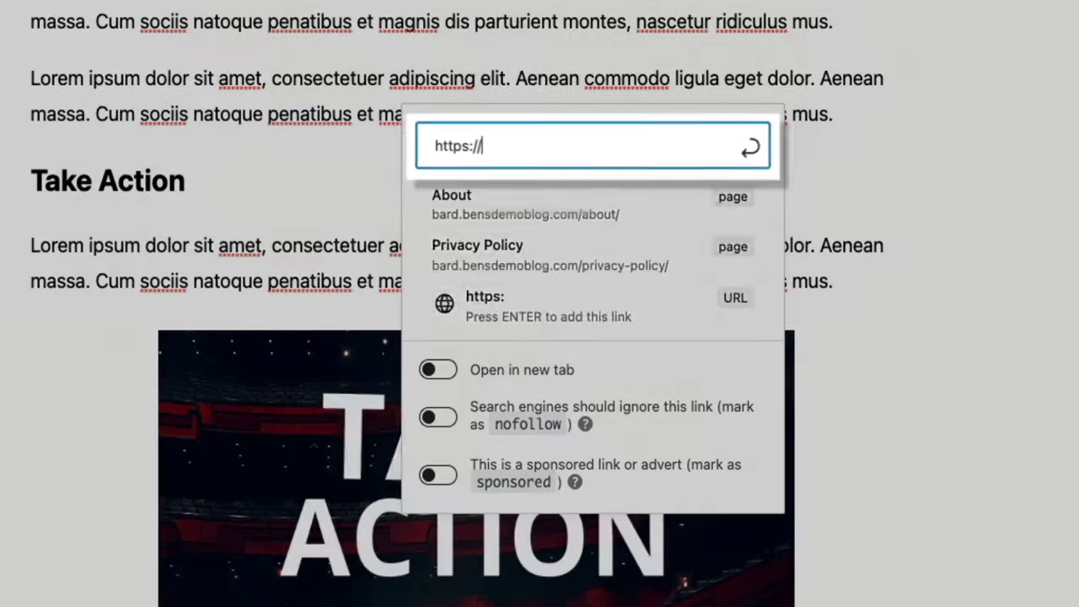
pyautogui.write('ogle.com')
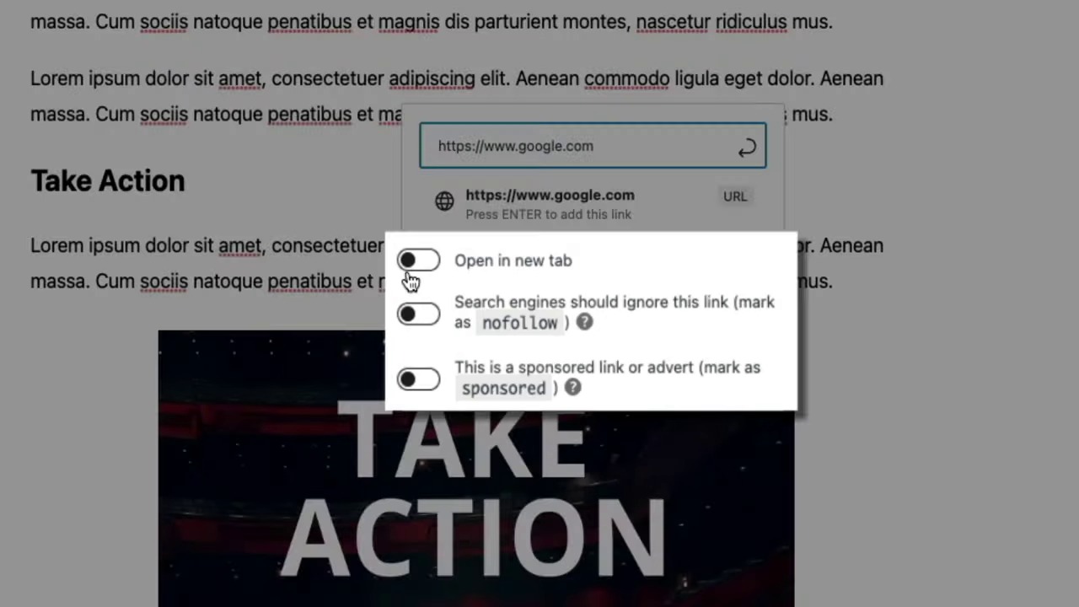
pyautogui.click(432, 268)
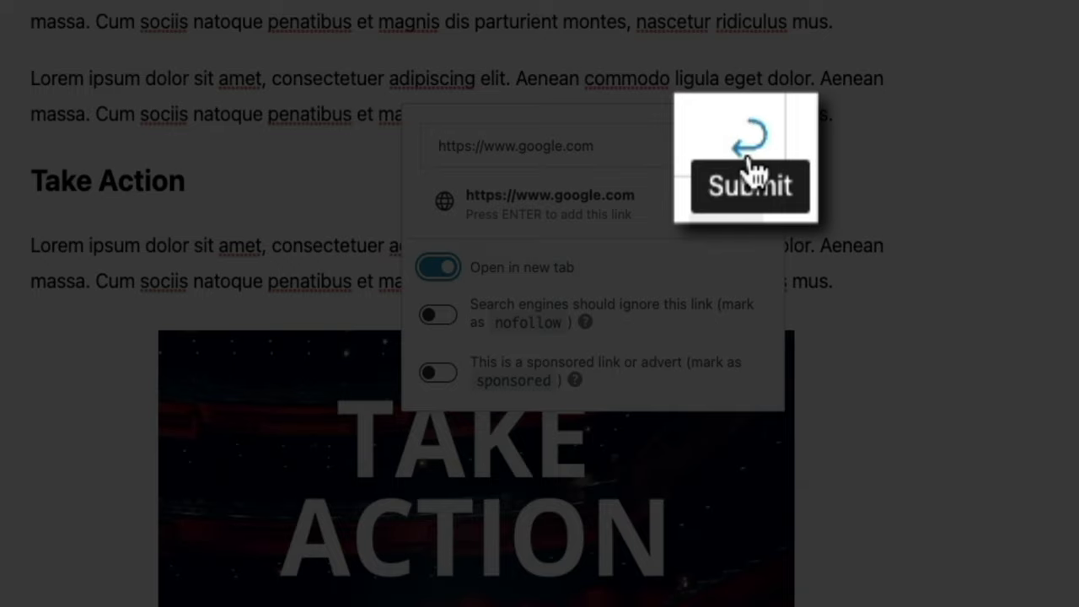
pyautogui.click(747, 152)
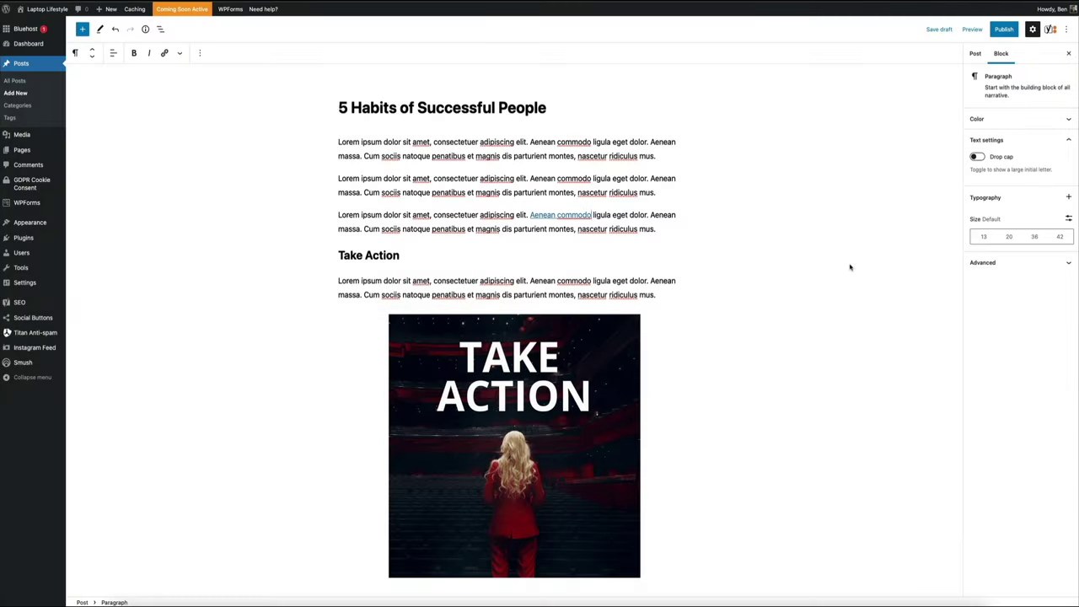
pyautogui.click(850, 267)
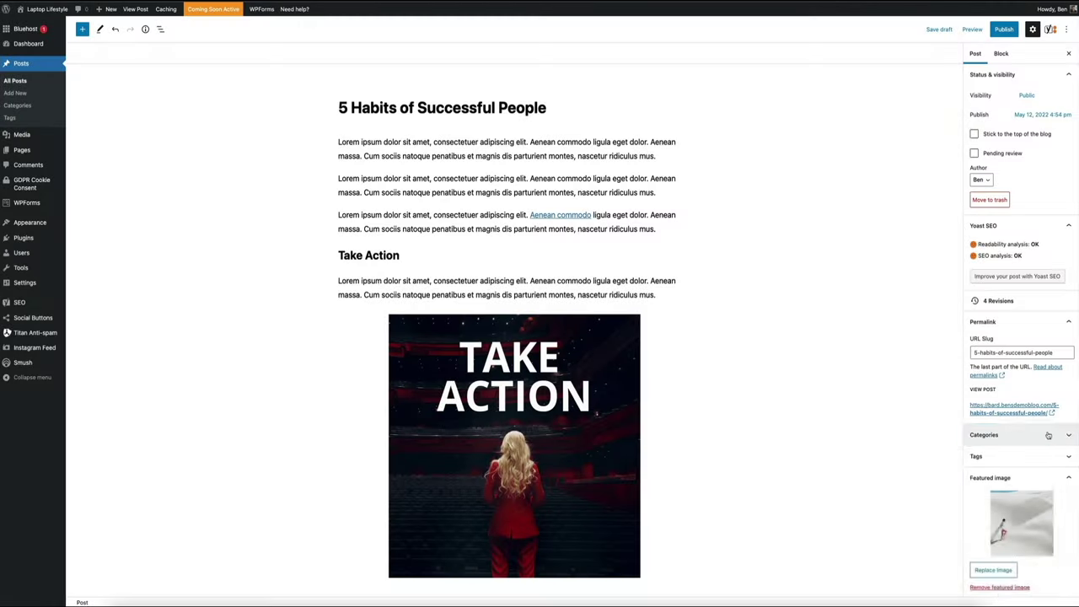
# - Change the post's category from Uncategorized to DIY
pyautogui.click(1045, 435)
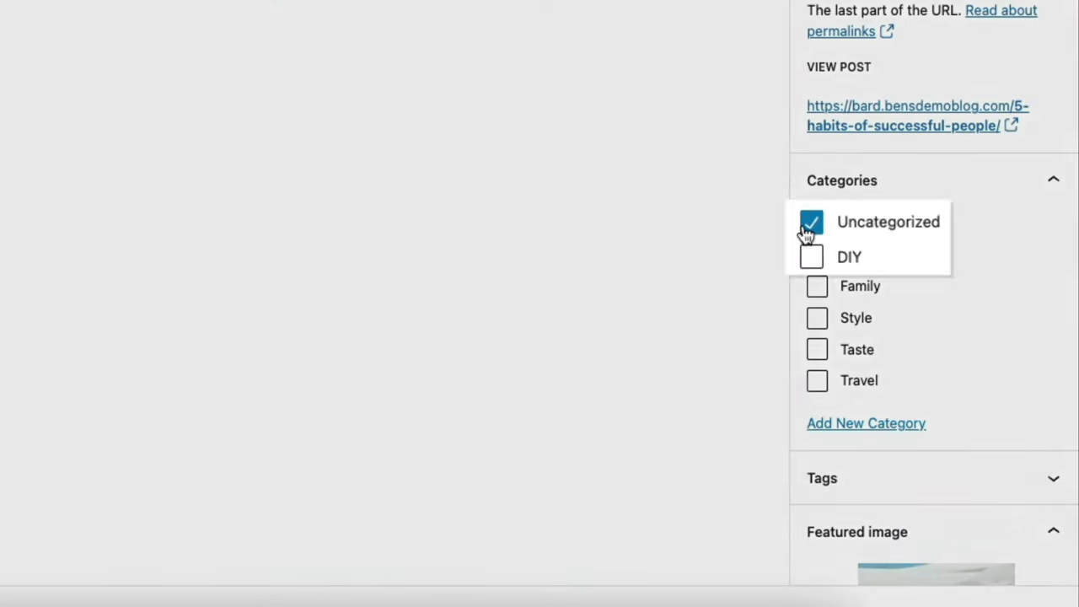
pyautogui.click(815, 224)
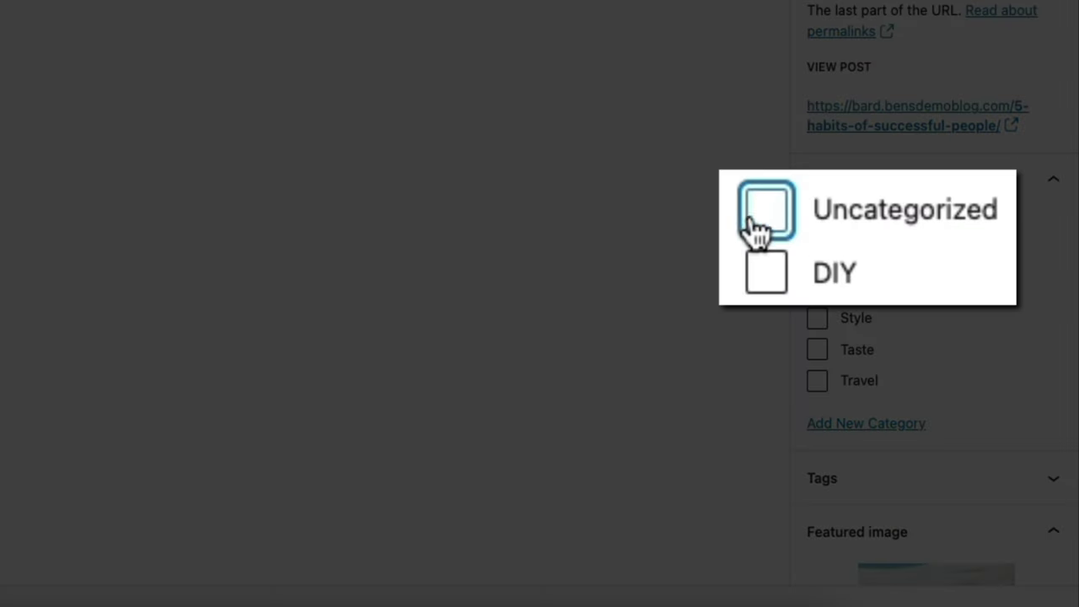
pyautogui.click(767, 274)
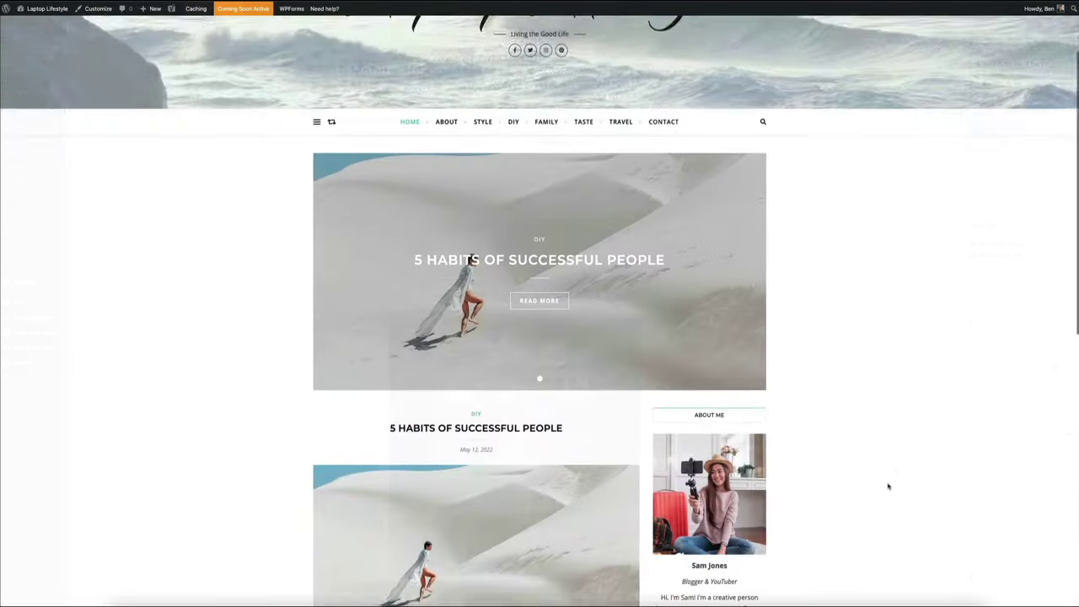
pyautogui.scroll(-5, 889, 486)
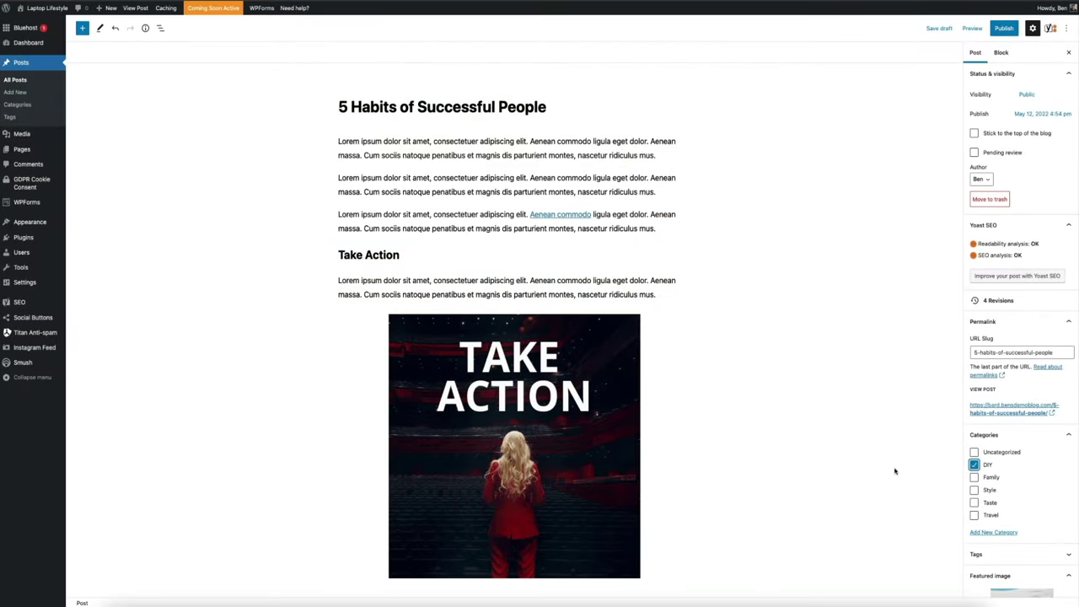
# - Paste the Lorem ipsum paragraph as the excerpt and collapse the Excerpt and Categories panels
pyautogui.scroll(-5, 1046, 472)
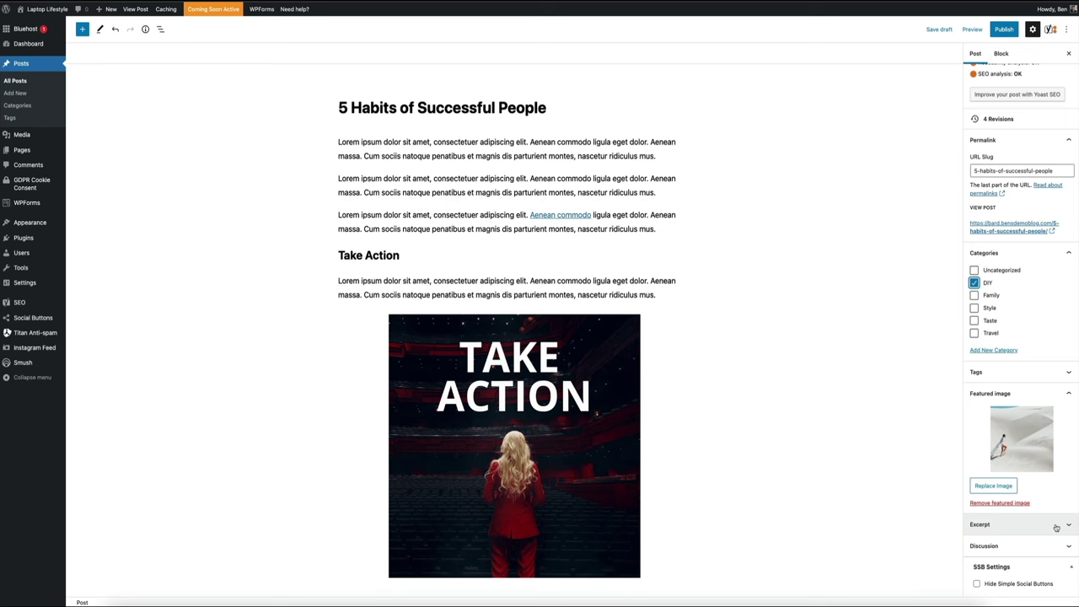
pyautogui.click(1046, 524)
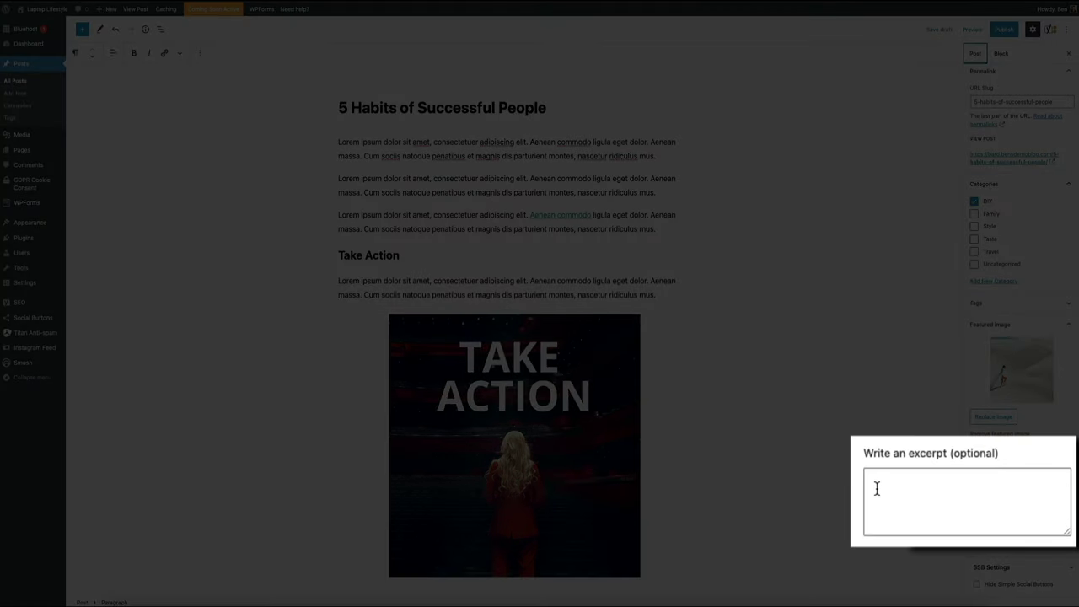
pyautogui.click(877, 489)
pyautogui.write('Lorem ipsum dolor sit amet, consectetuer adipiscing elit. Aenean commodo ligula eget dolor. Aenean massa. Cum sociis natoque penatibus et magnis dis parturient montes, nascetur ridiculus mus.')
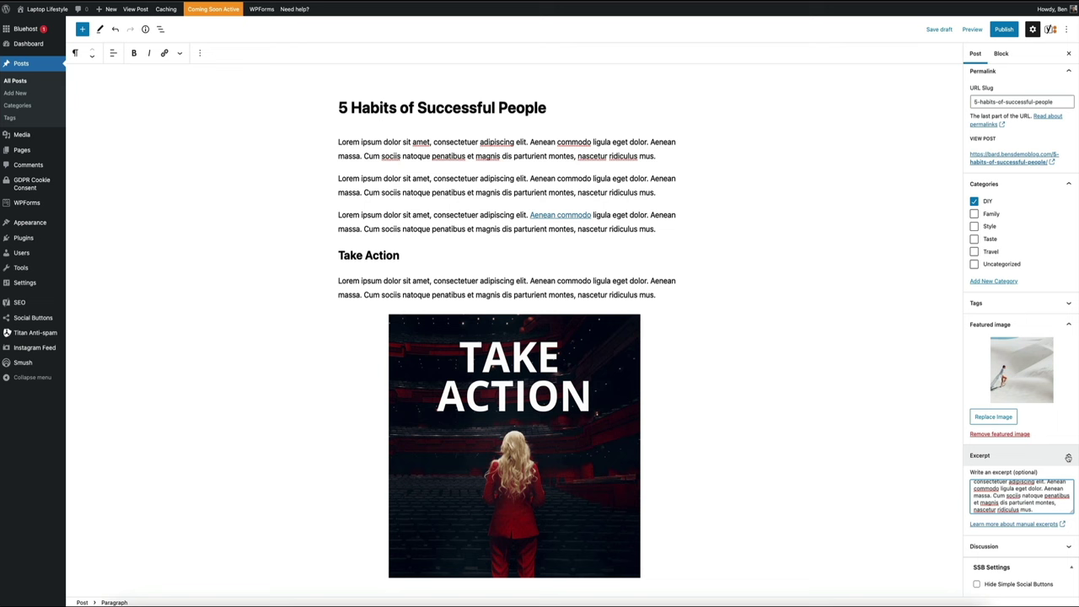
pyautogui.click(1068, 457)
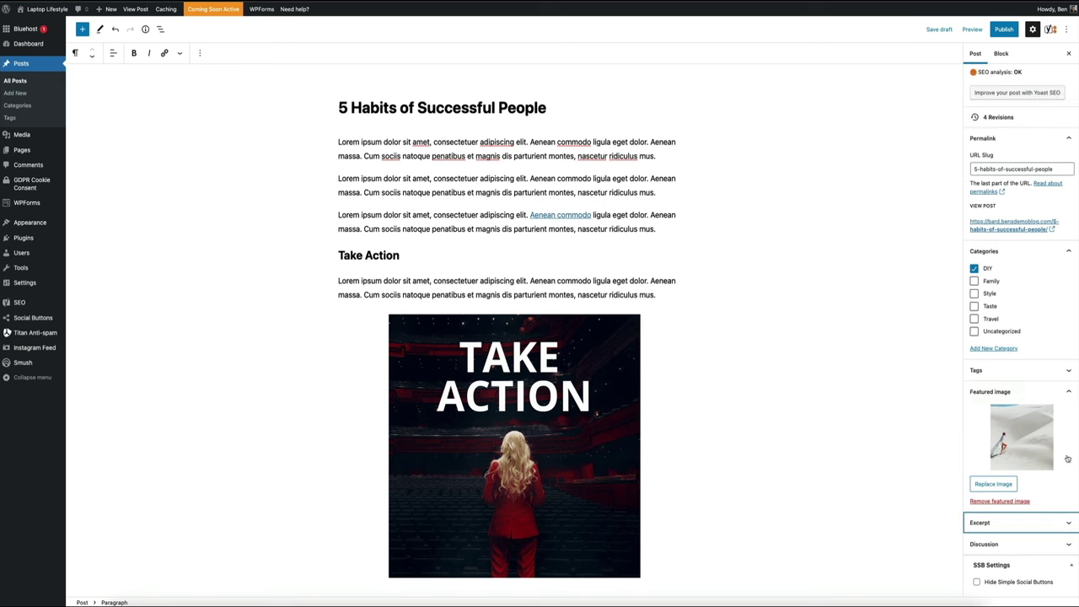
pyautogui.click(1067, 250)
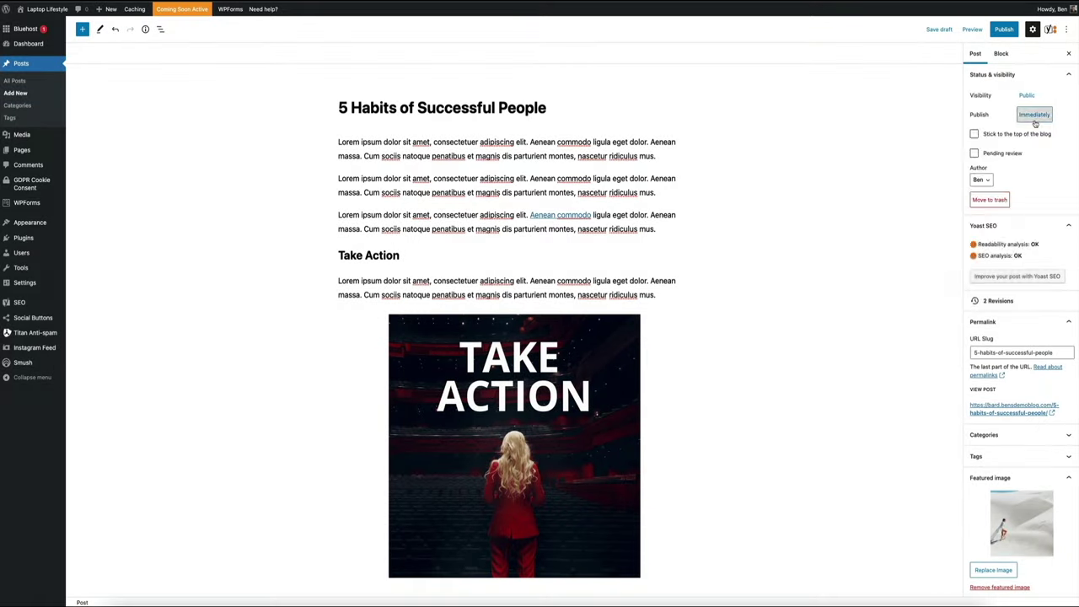
# - Keep the publish date as Immediately and publish the post
pyautogui.click(1036, 121)
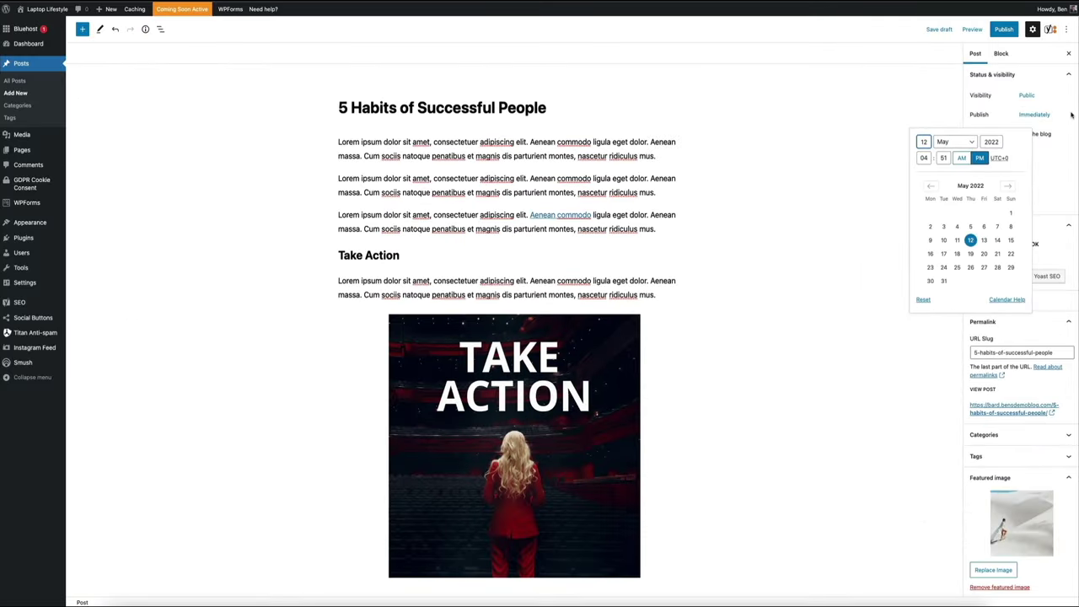
pyautogui.click(1071, 115)
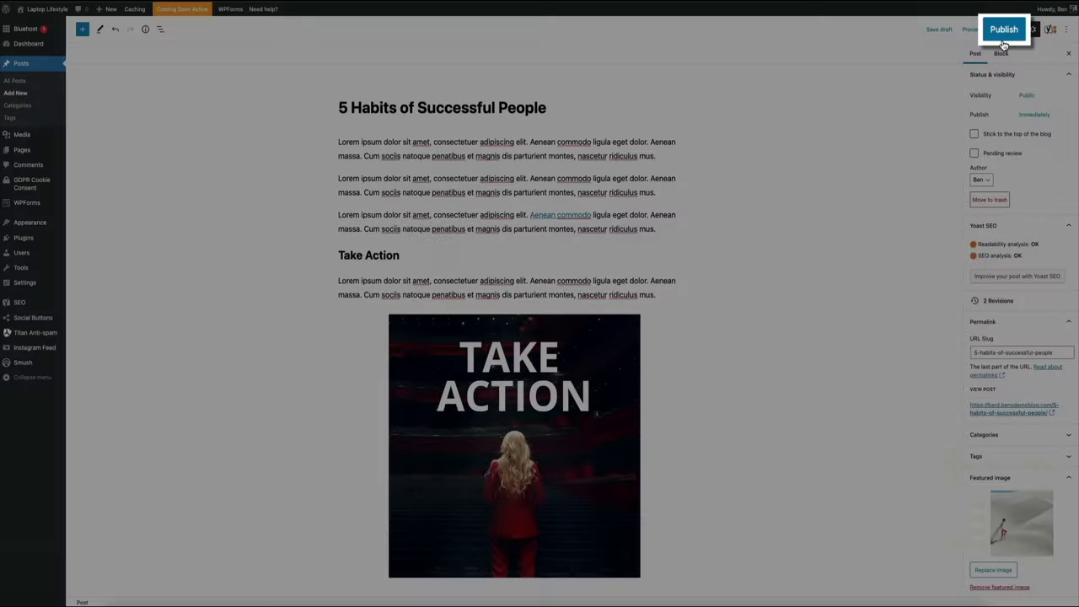
pyautogui.click(1002, 32)
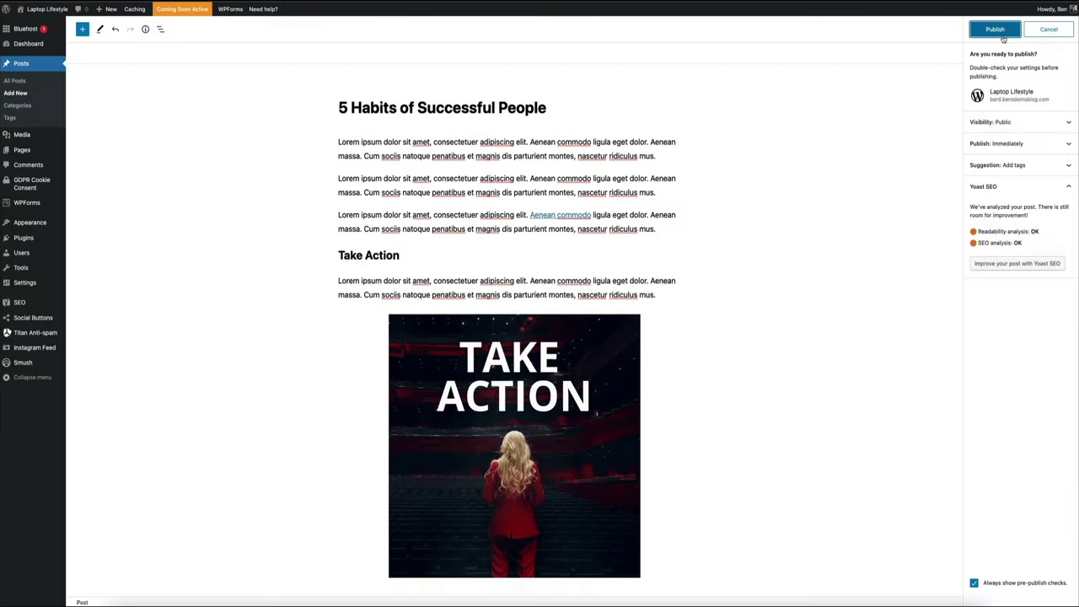
pyautogui.click(998, 30)
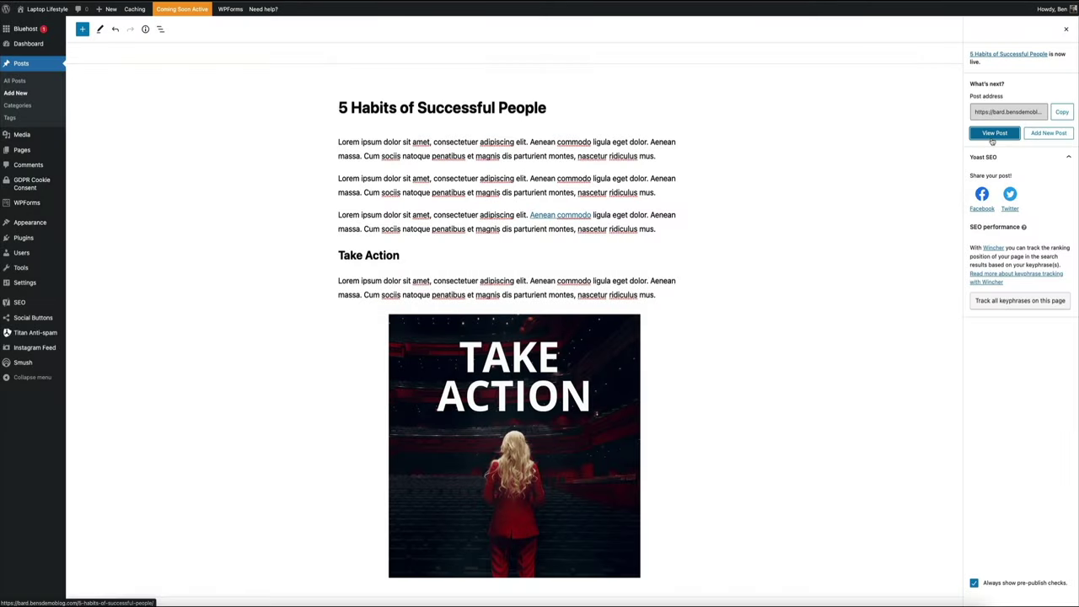
# - View the published post on the live Laptop Lifestyle site
pyautogui.click(994, 133)
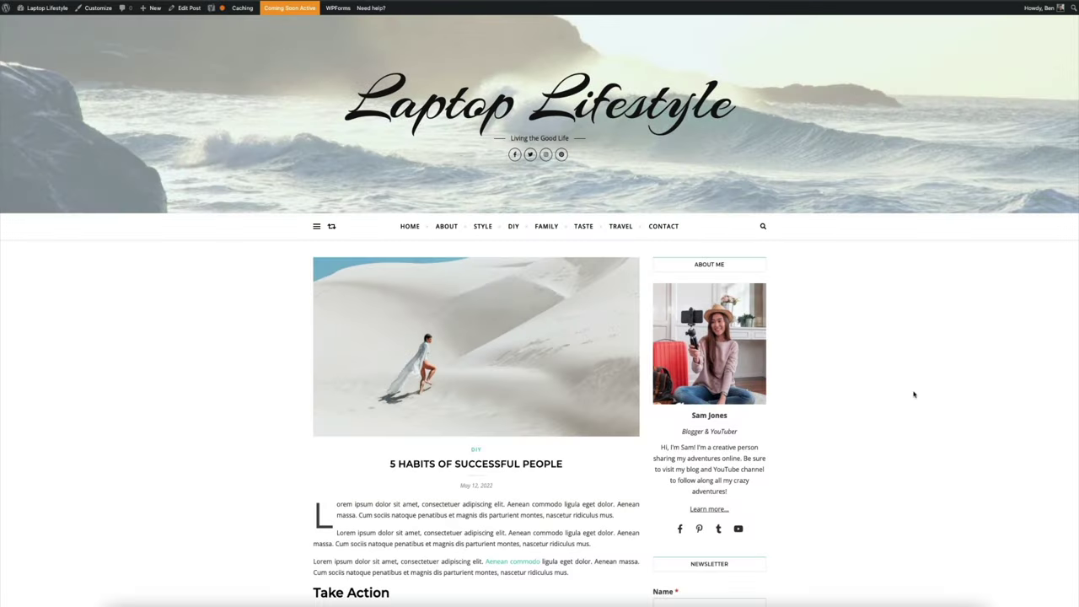
pyautogui.scroll(-3, 934, 354)
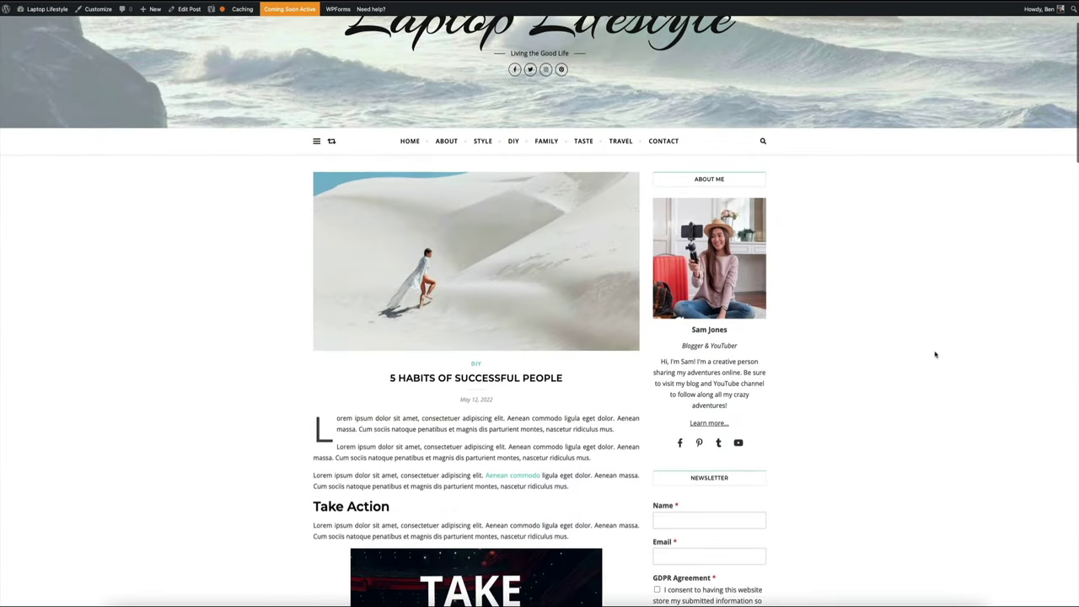
pyautogui.scroll(-3, 935, 354)
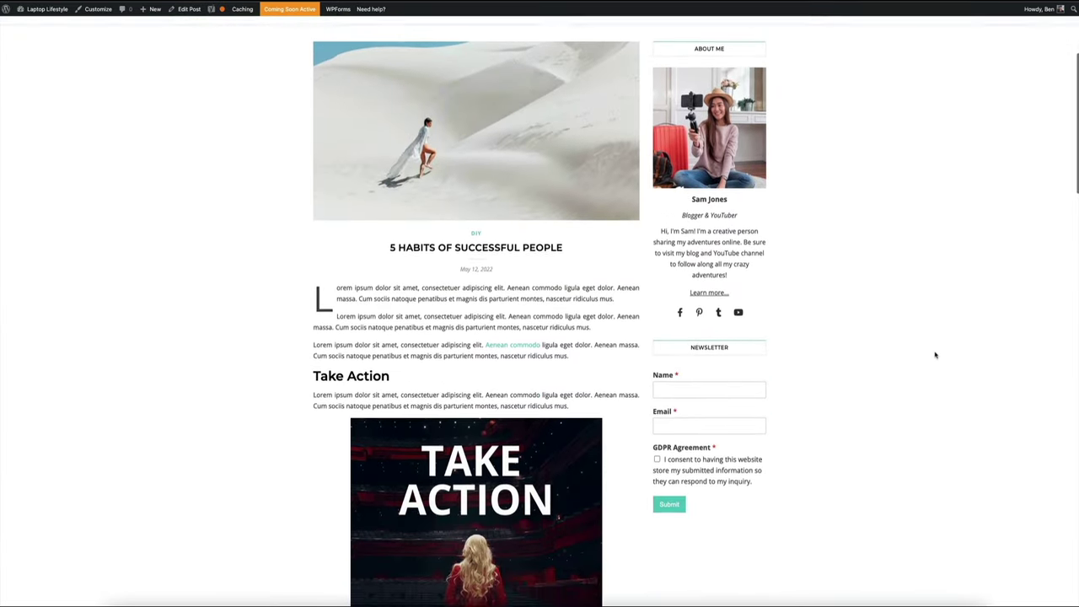
pyautogui.scroll(-2, 934, 354)
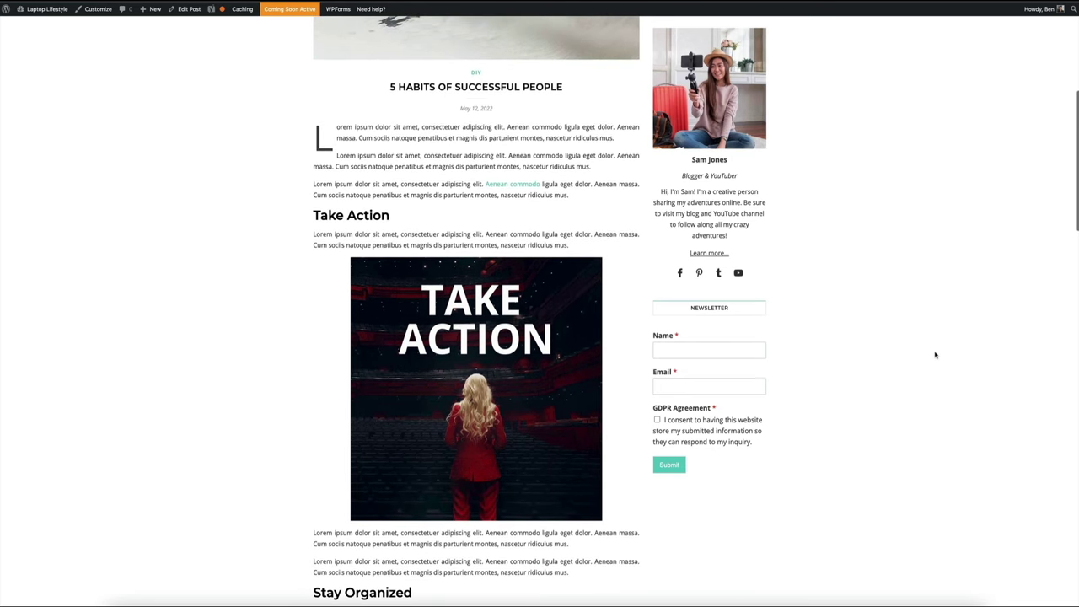
pyautogui.scroll(-3, 934, 354)
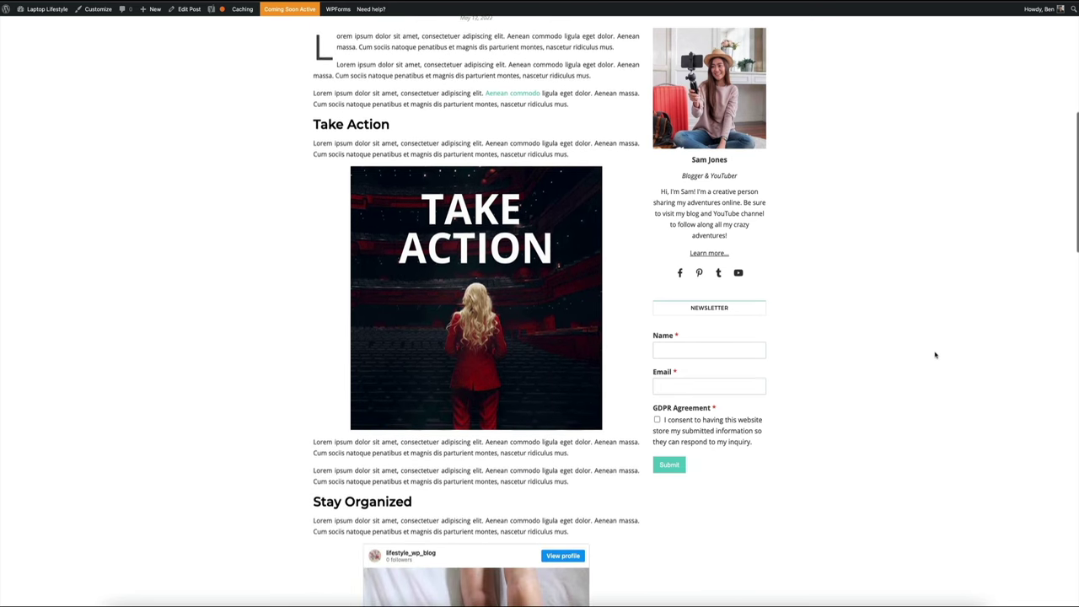
pyautogui.scroll(-3, 935, 354)
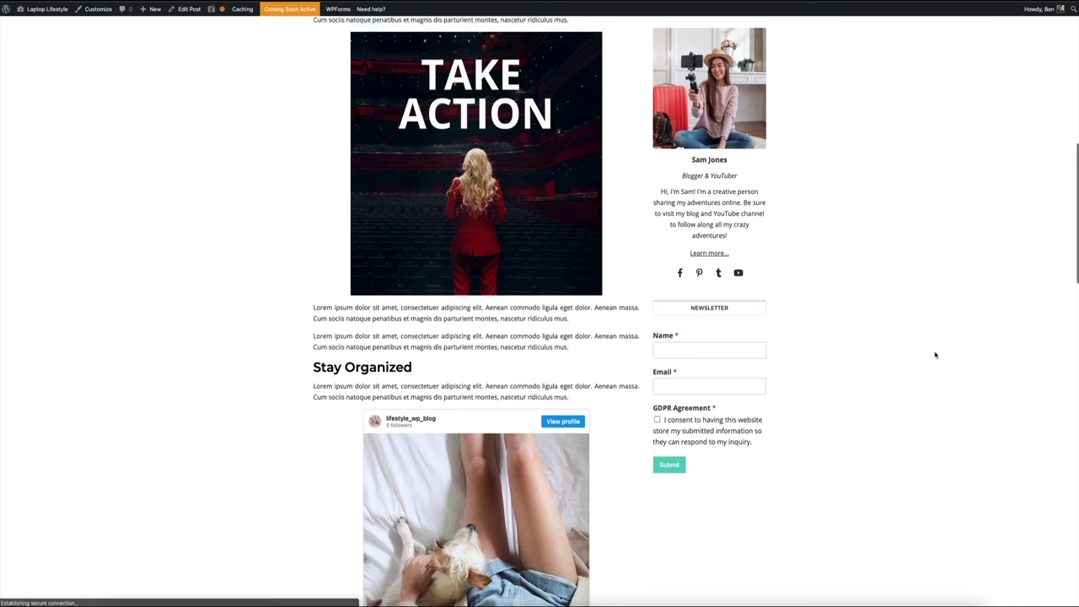
pyautogui.scroll(-3, 935, 355)
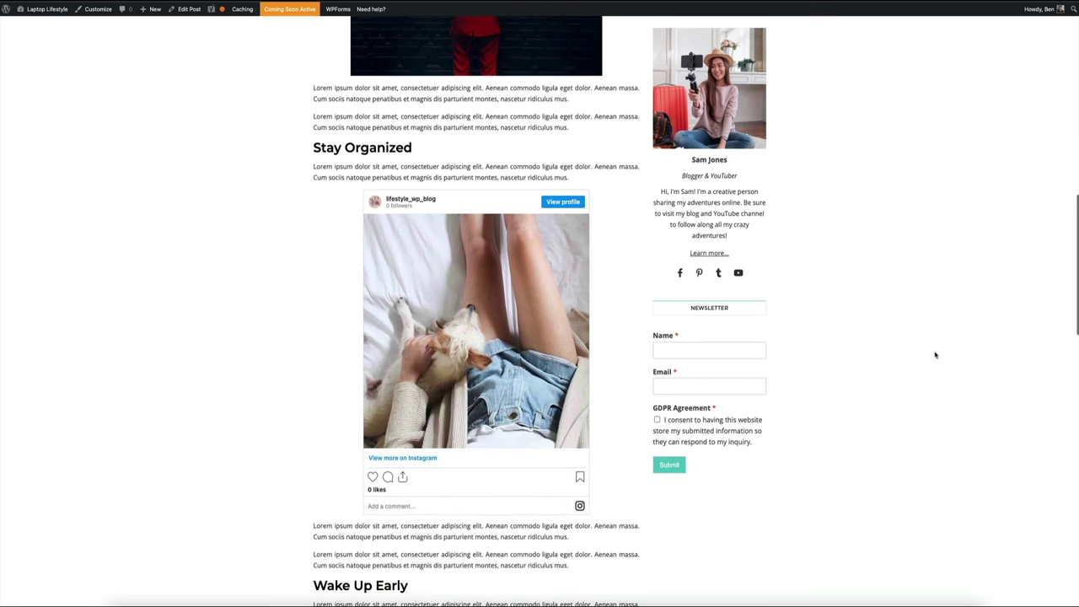
pyautogui.scroll(-4, 936, 355)
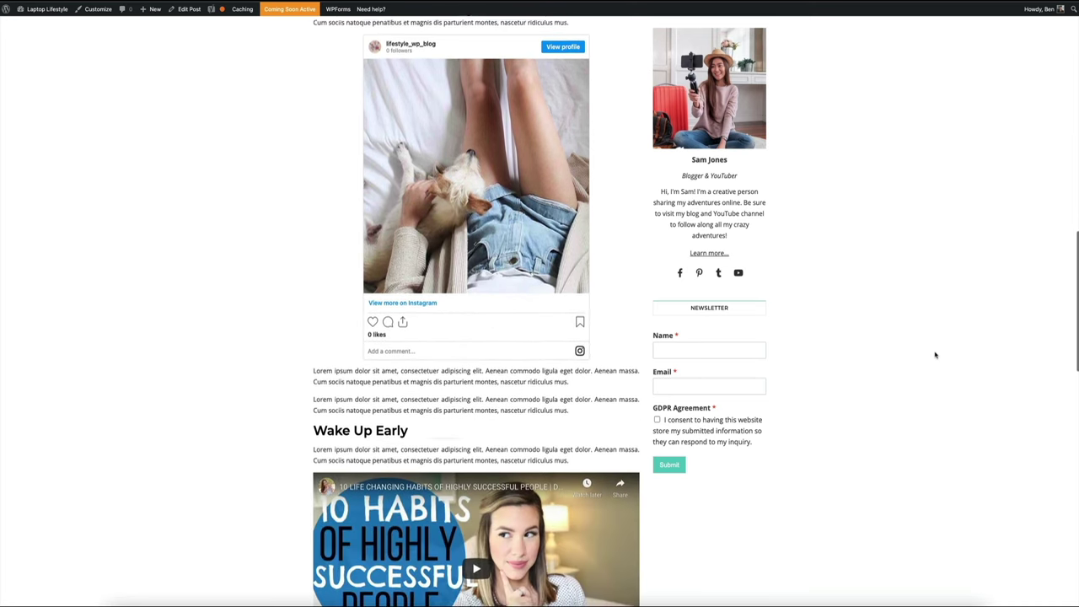
pyautogui.scroll(-2, 935, 355)
pyautogui.scroll(-2, 935, 355)
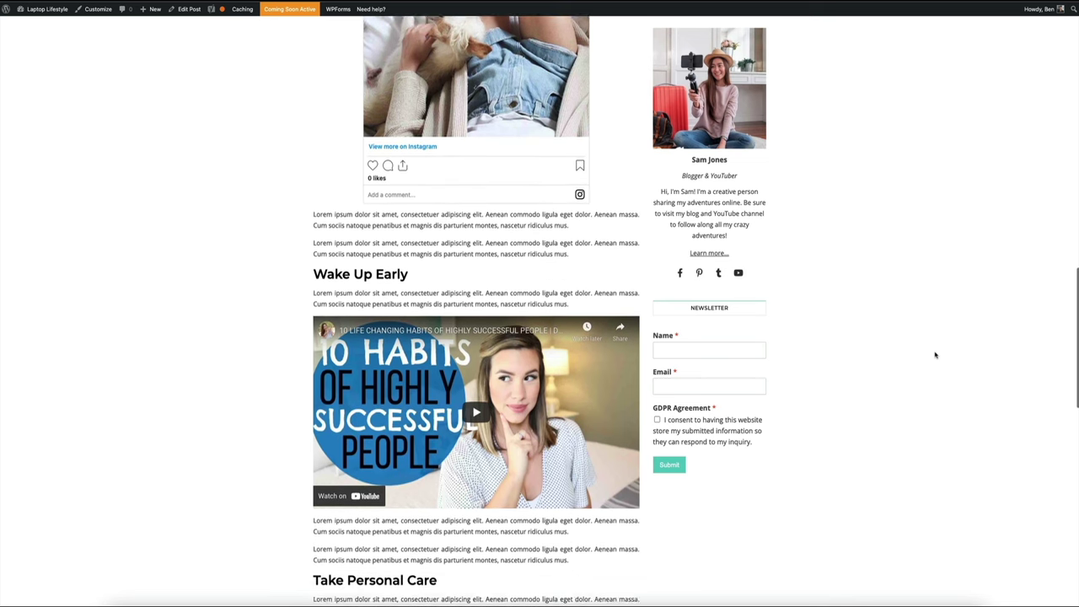
pyautogui.scroll(-1, 935, 355)
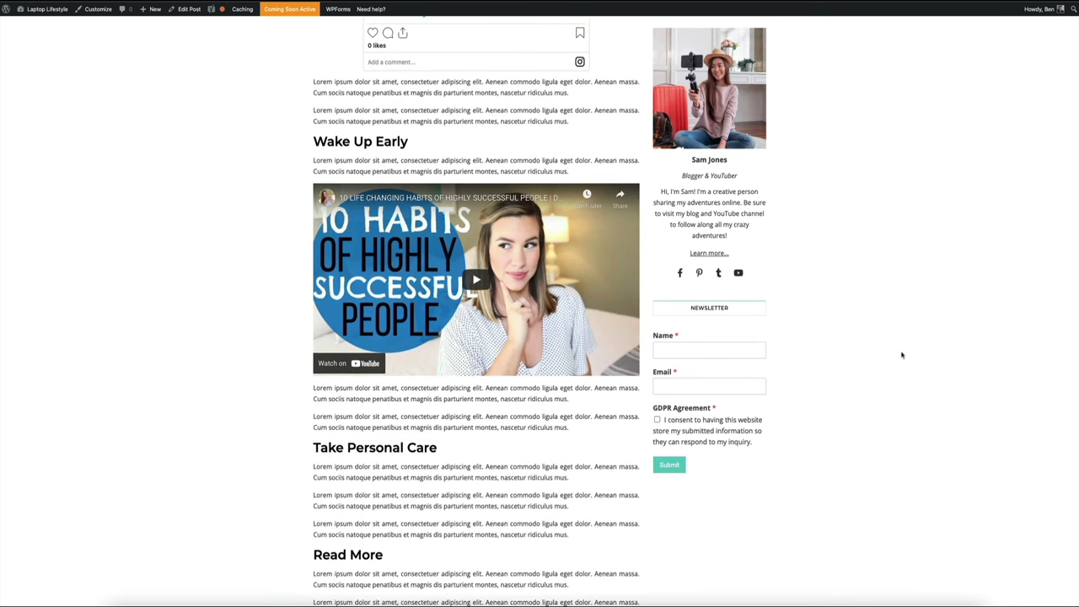
pyautogui.click(476, 280)
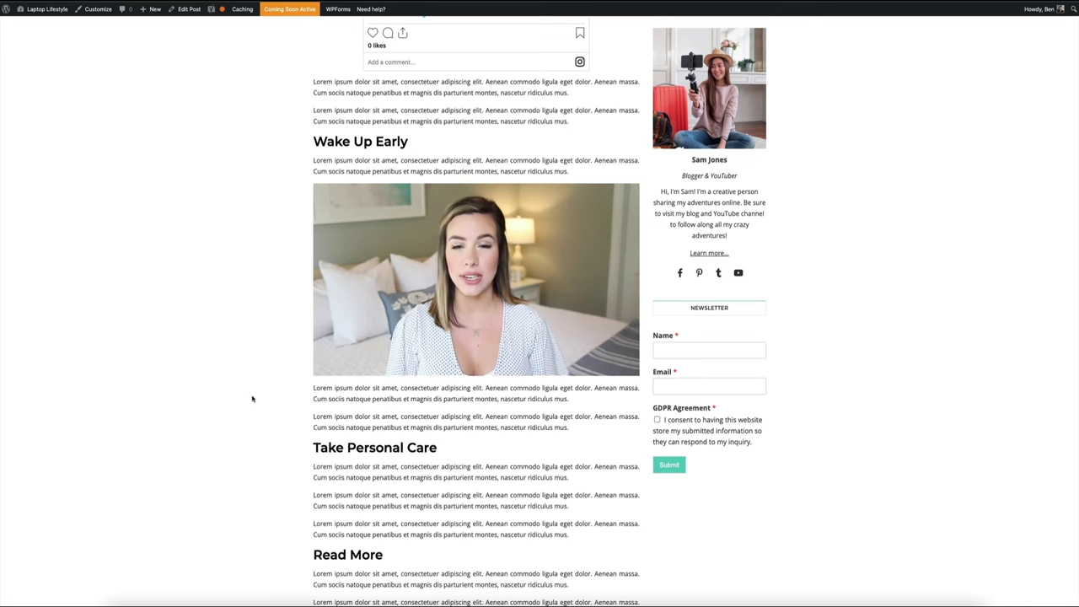
pyautogui.click(327, 367)
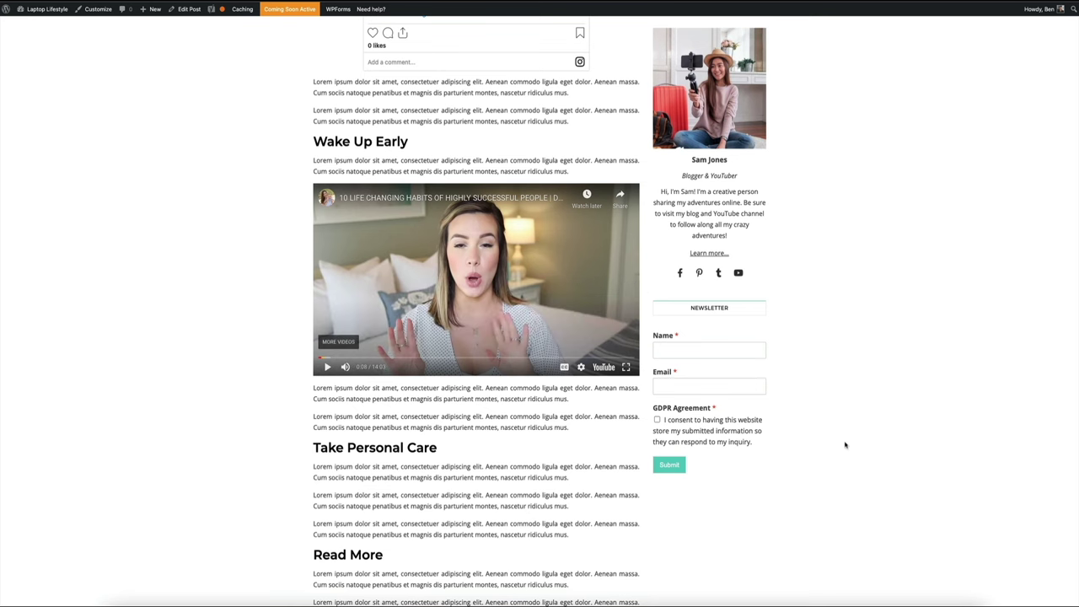
pyautogui.scroll(-1, 852, 449)
pyautogui.scroll(-3, 852, 450)
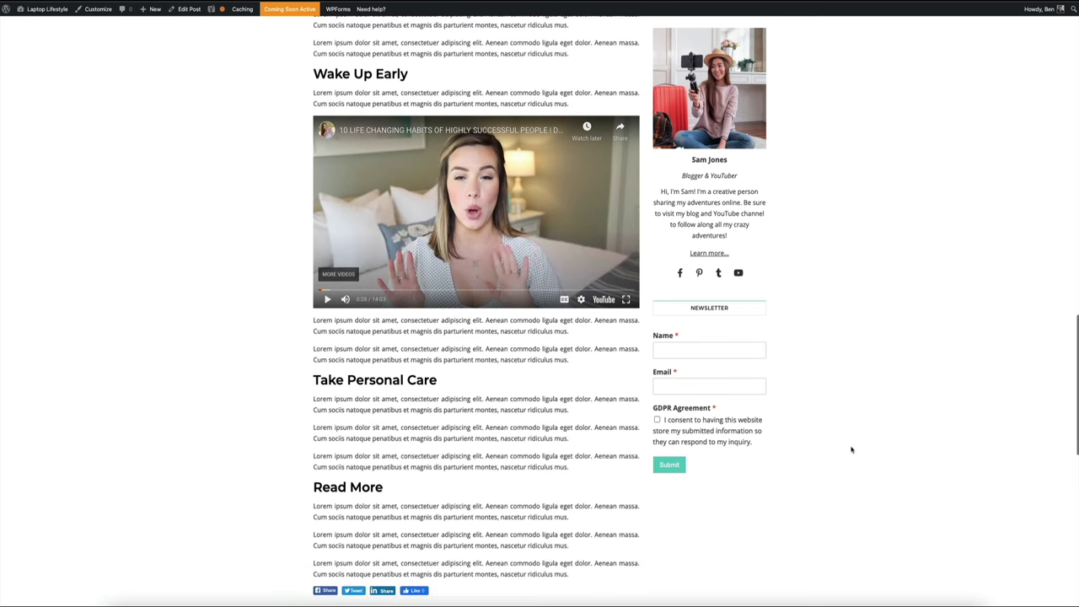
pyautogui.scroll(-4, 851, 450)
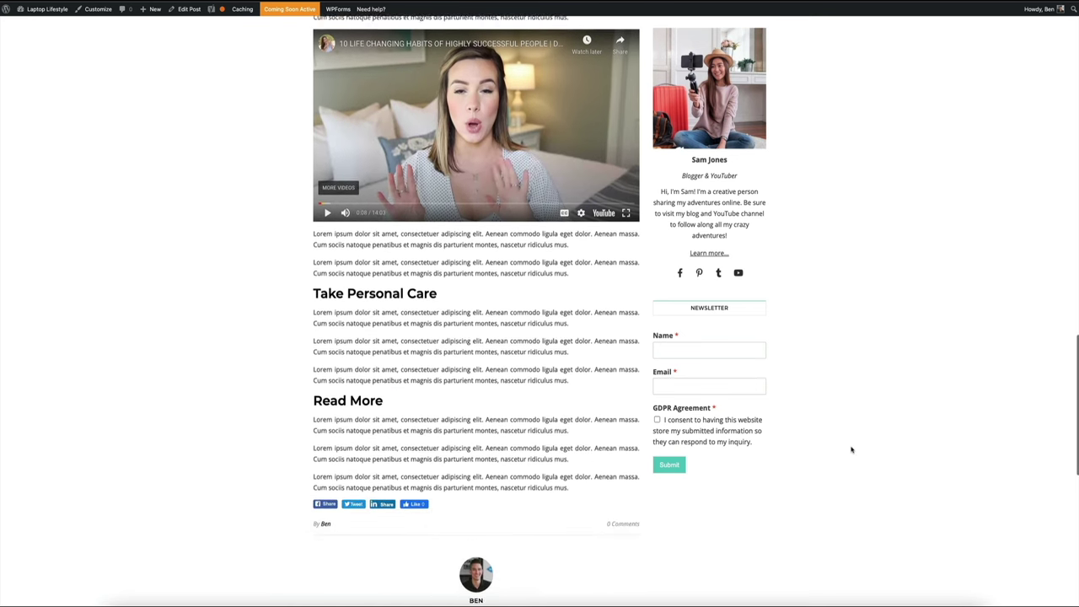
pyautogui.scroll(-4, 851, 450)
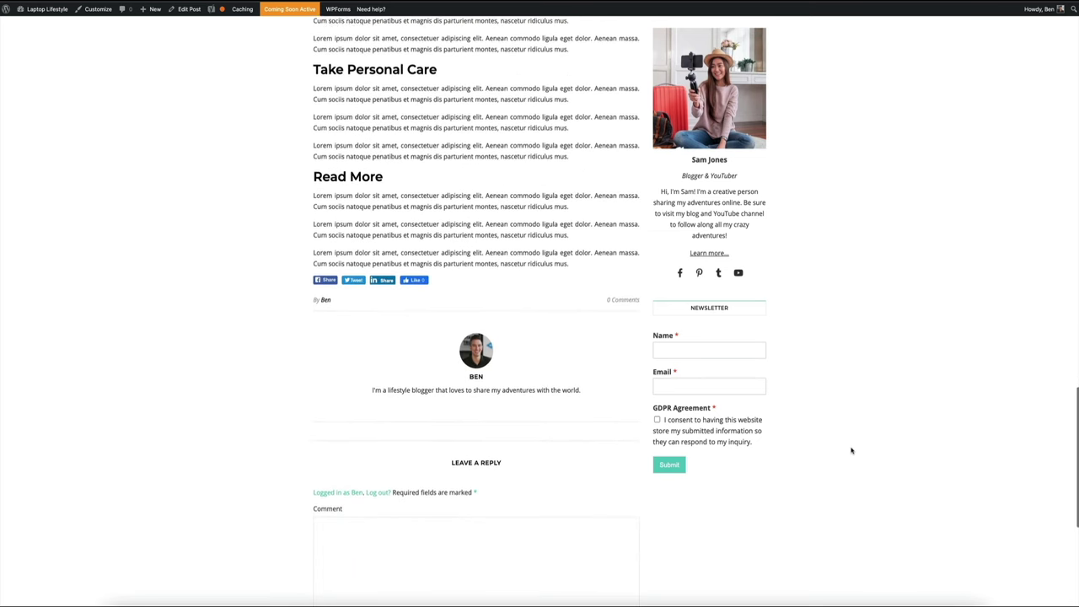
pyautogui.scroll(-2, 852, 449)
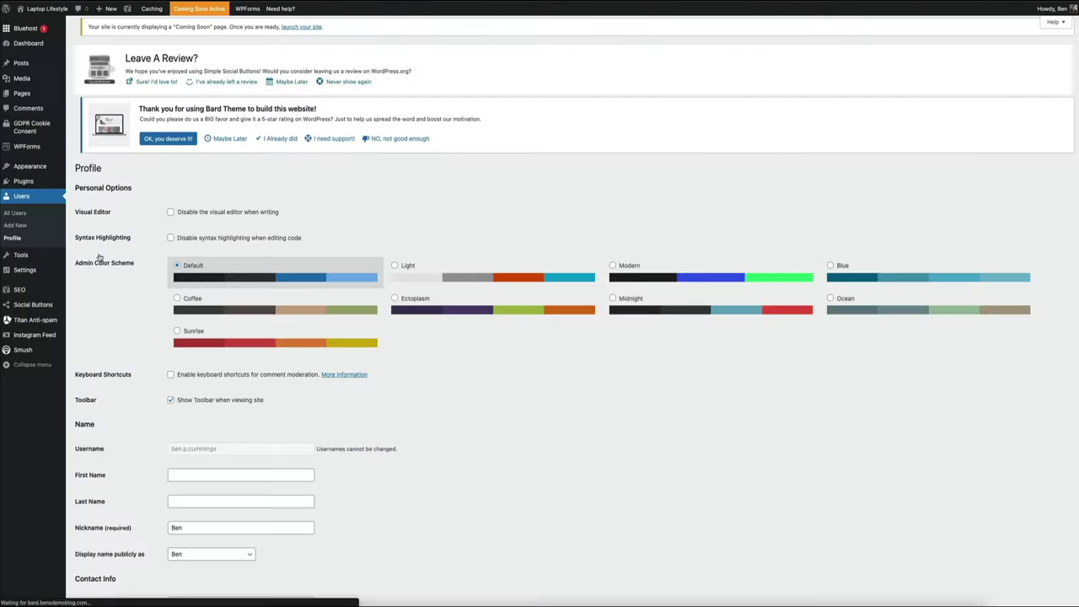
pyautogui.scroll(-15, 674, 411)
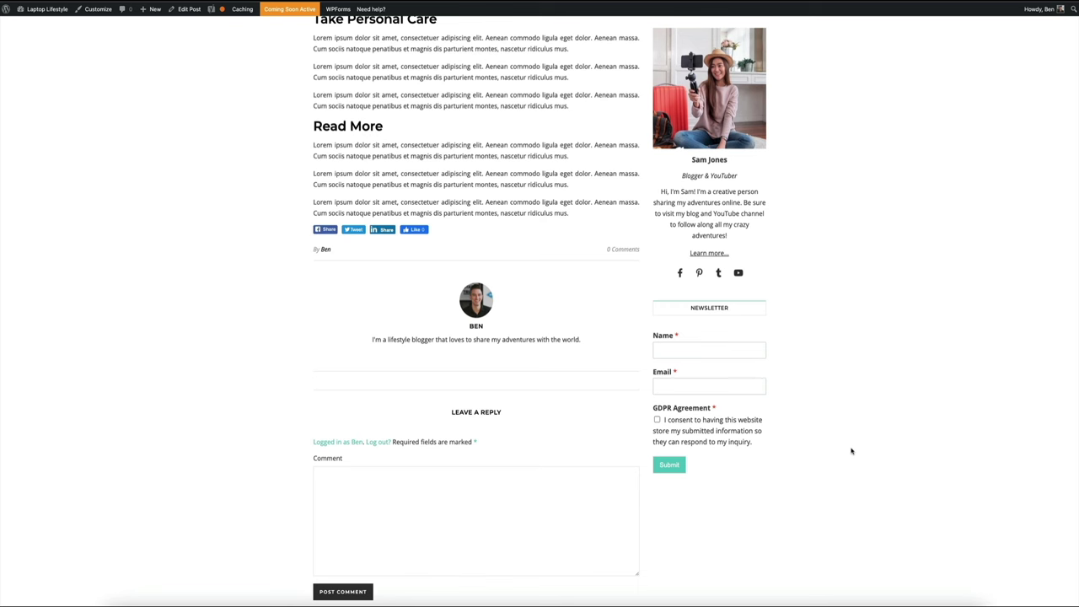
pyautogui.scroll(10, 852, 451)
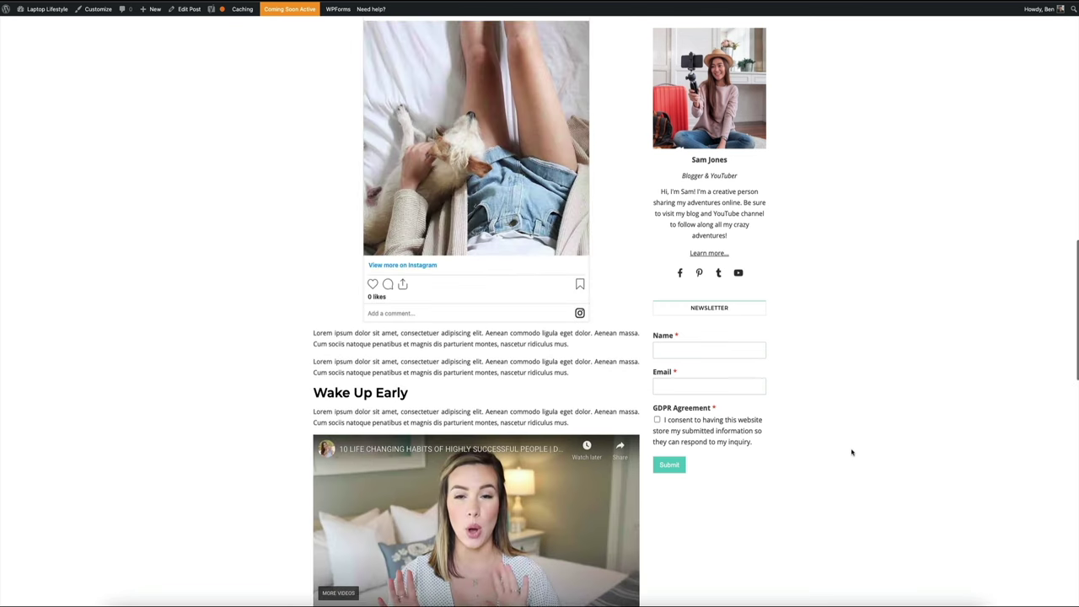
pyautogui.scroll(10, 852, 453)
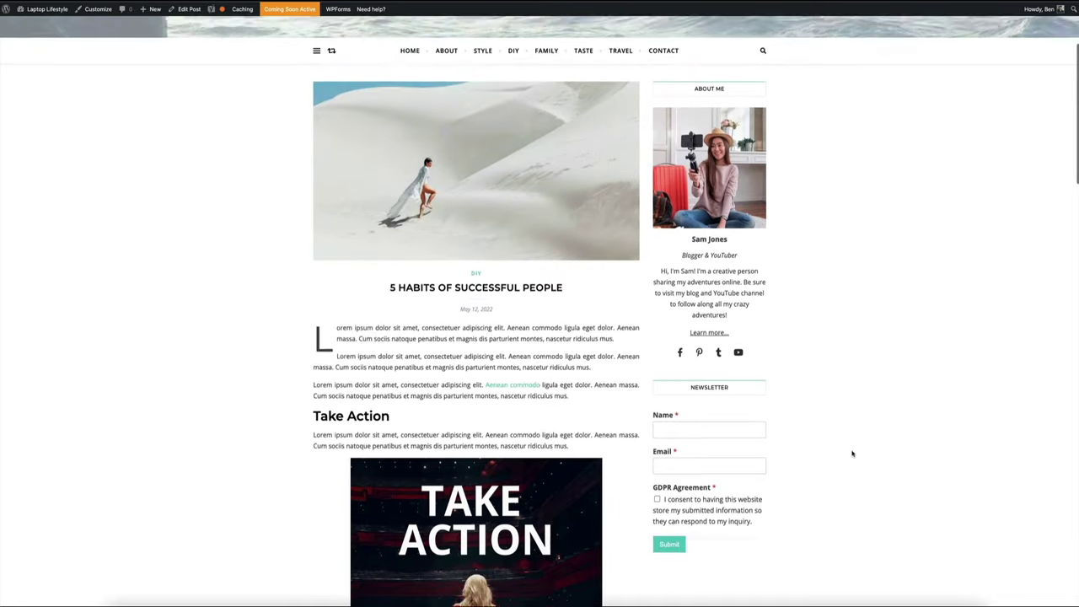
pyautogui.scroll(3, 852, 453)
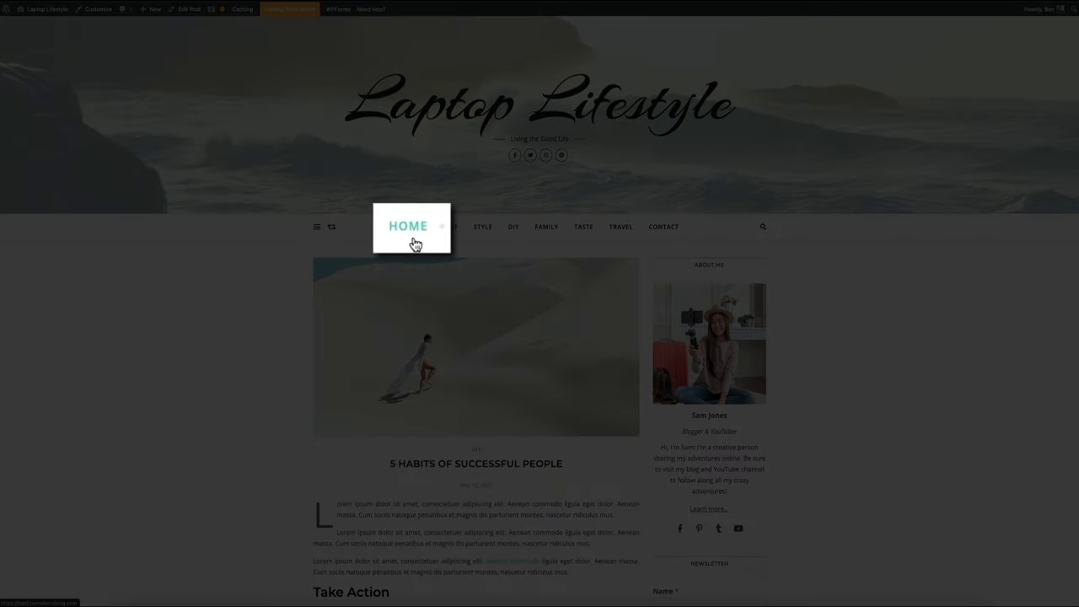
# - Go to the Laptop Lifestyle homepage and cycle the featured slider back to Photo Shoot in Milan
pyautogui.click(411, 231)
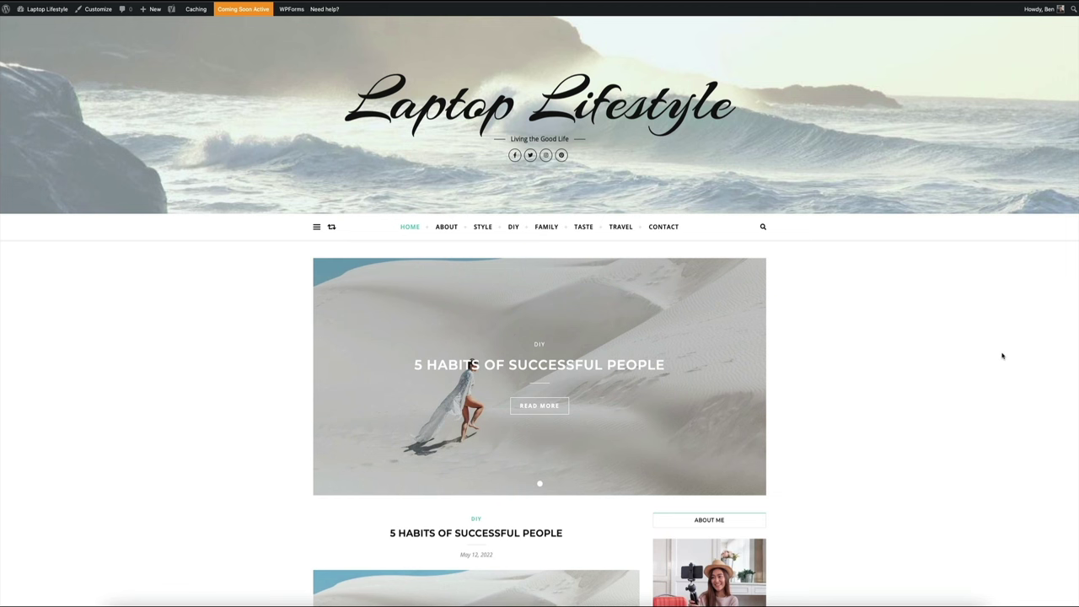
pyautogui.scroll(-3, 1002, 356)
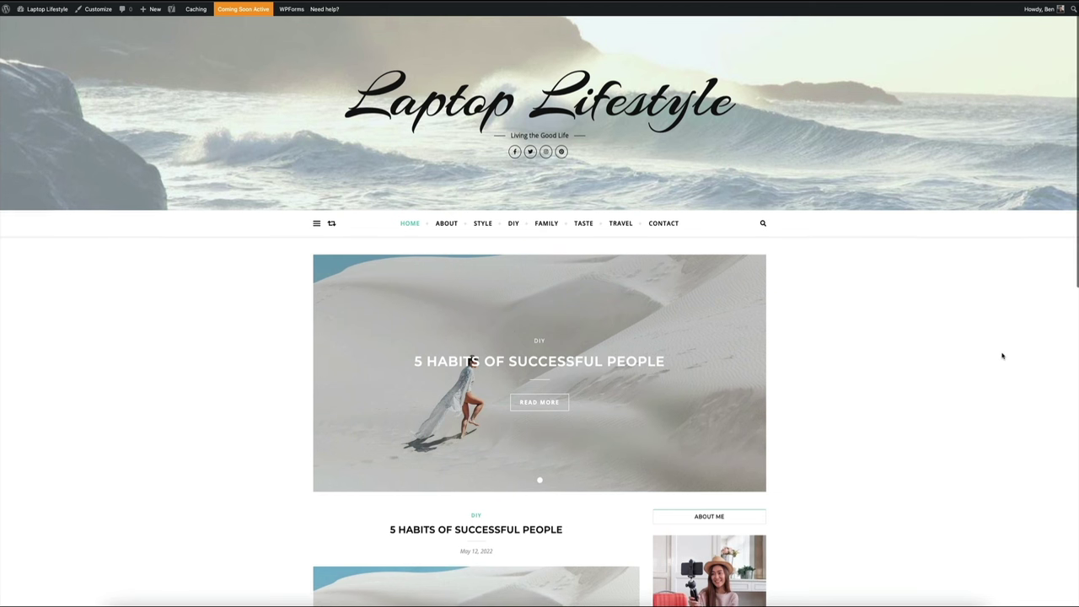
pyautogui.scroll(-3, 1003, 356)
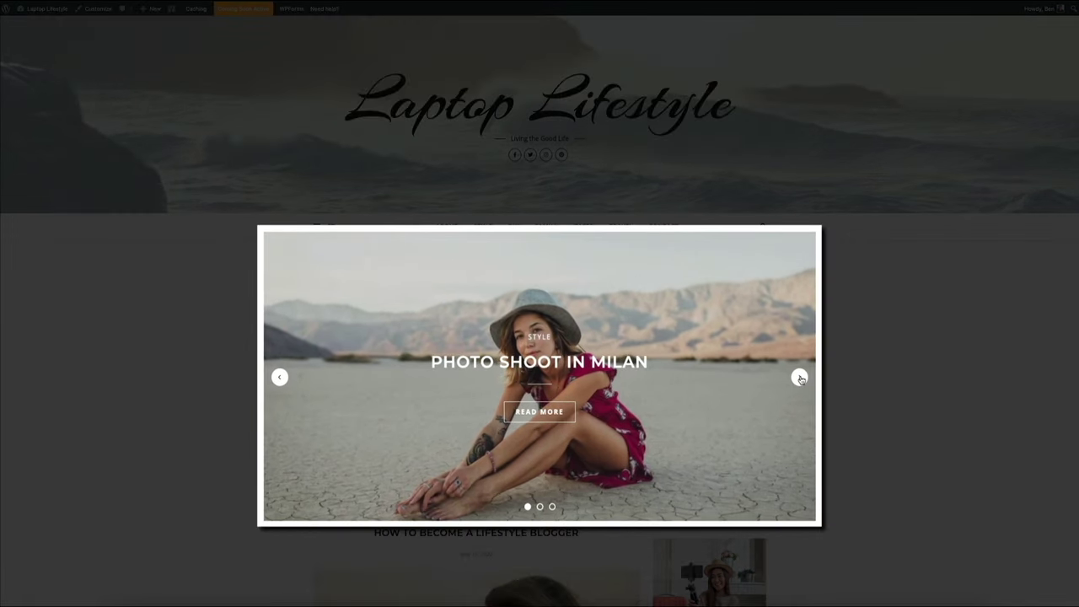
pyautogui.click(800, 377)
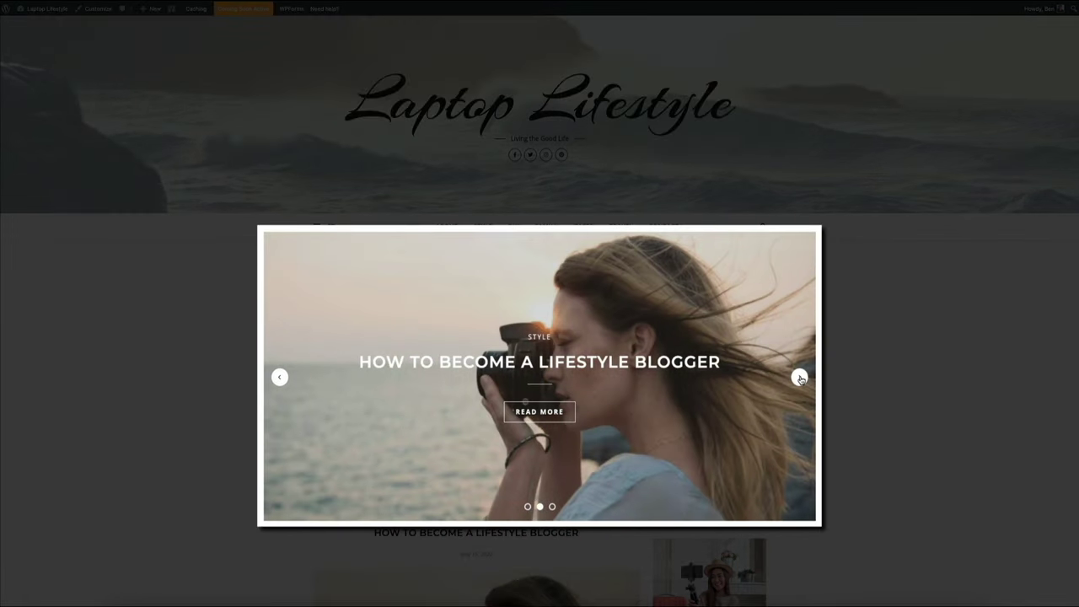
pyautogui.click(800, 377)
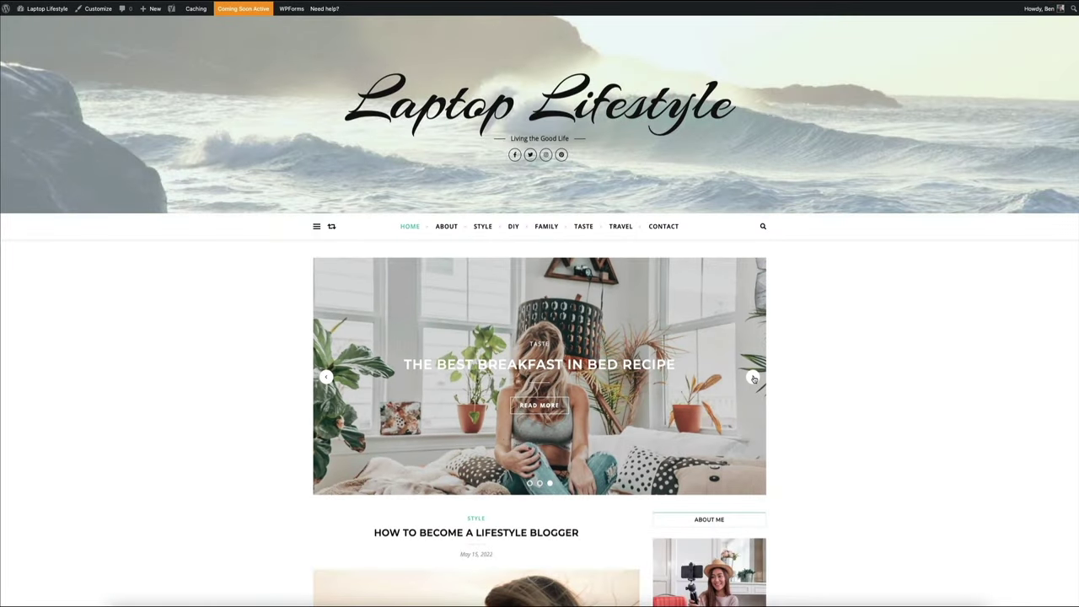
pyautogui.click(753, 379)
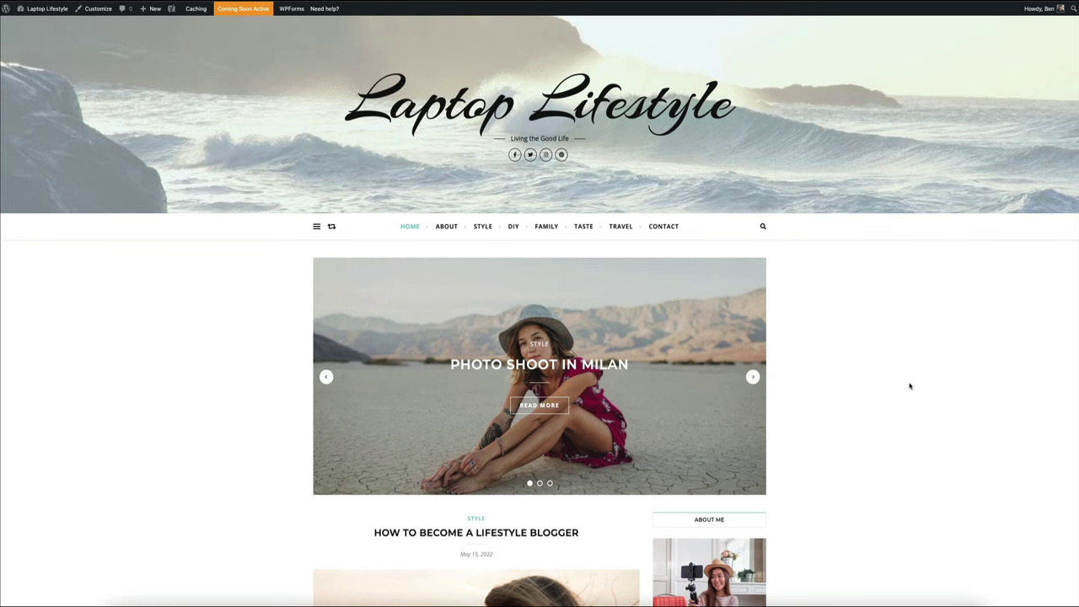
# - Browse the homepage post grid down and back up, then scroll down to You May Also Like
pyautogui.scroll(-2, 910, 386)
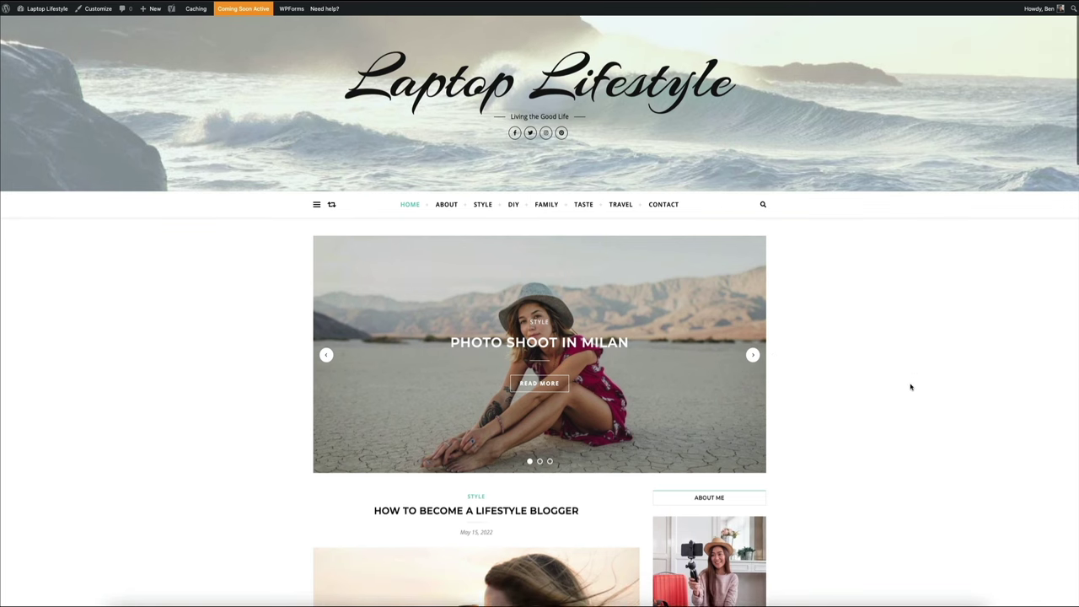
pyautogui.scroll(-5, 911, 386)
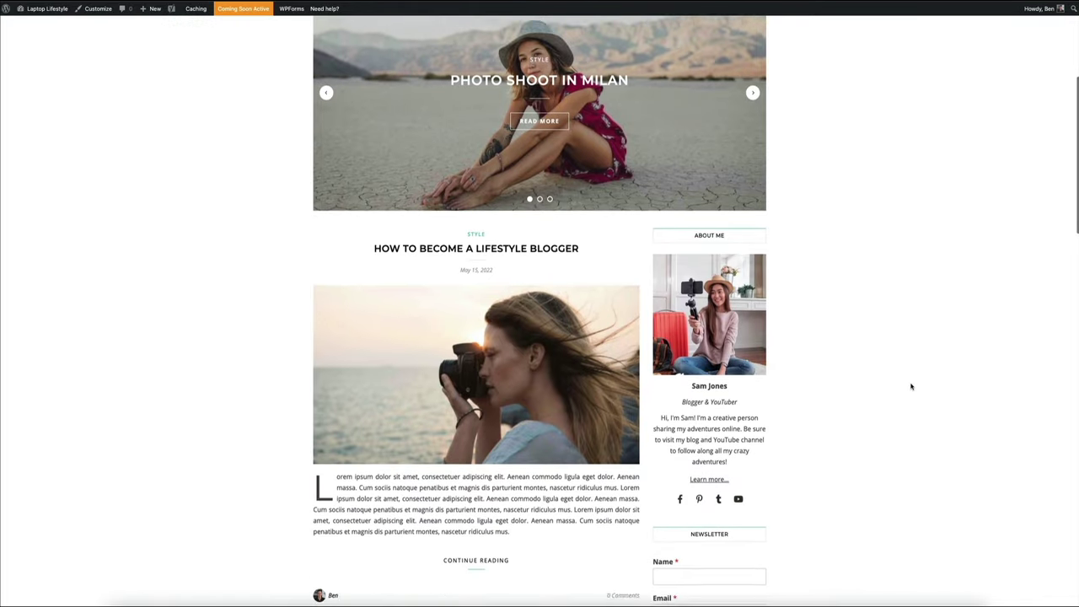
pyautogui.scroll(-5, 910, 387)
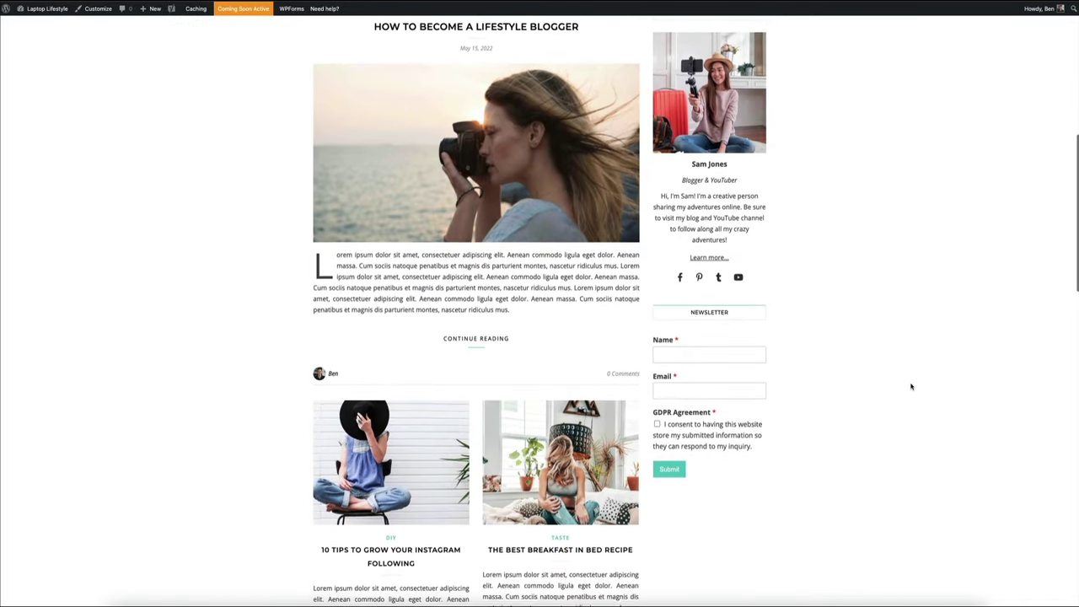
pyautogui.scroll(-3, 911, 386)
pyautogui.scroll(-4, 911, 387)
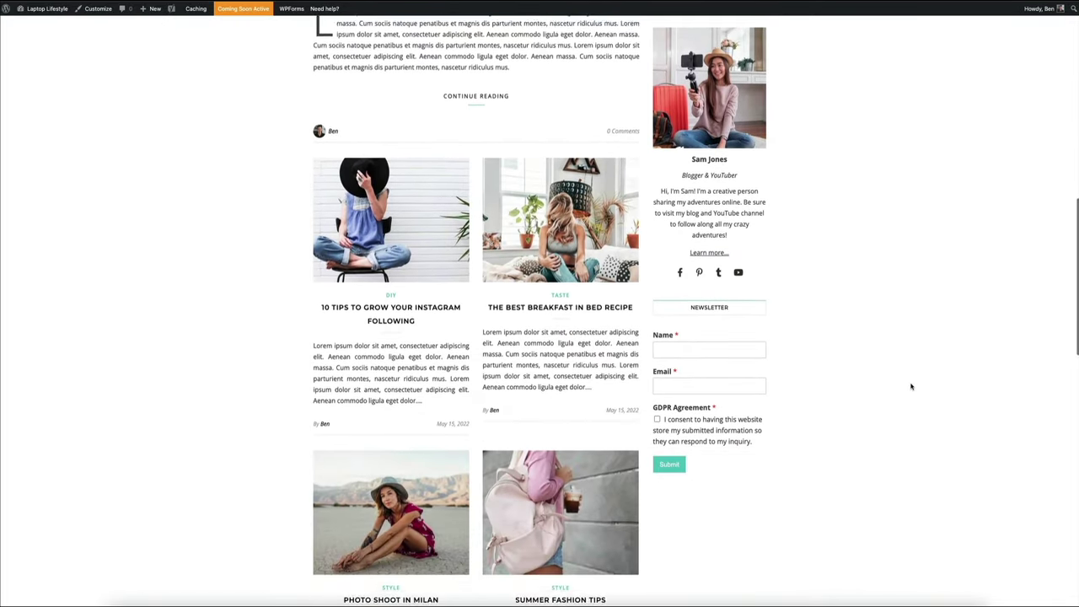
pyautogui.scroll(-3, 911, 387)
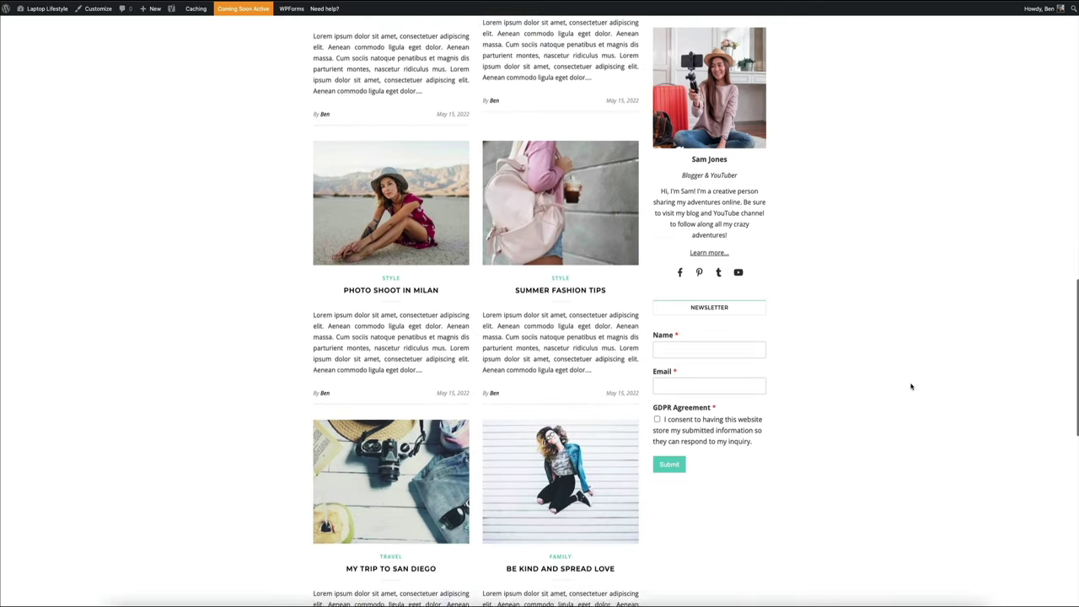
pyautogui.scroll(-3, 911, 386)
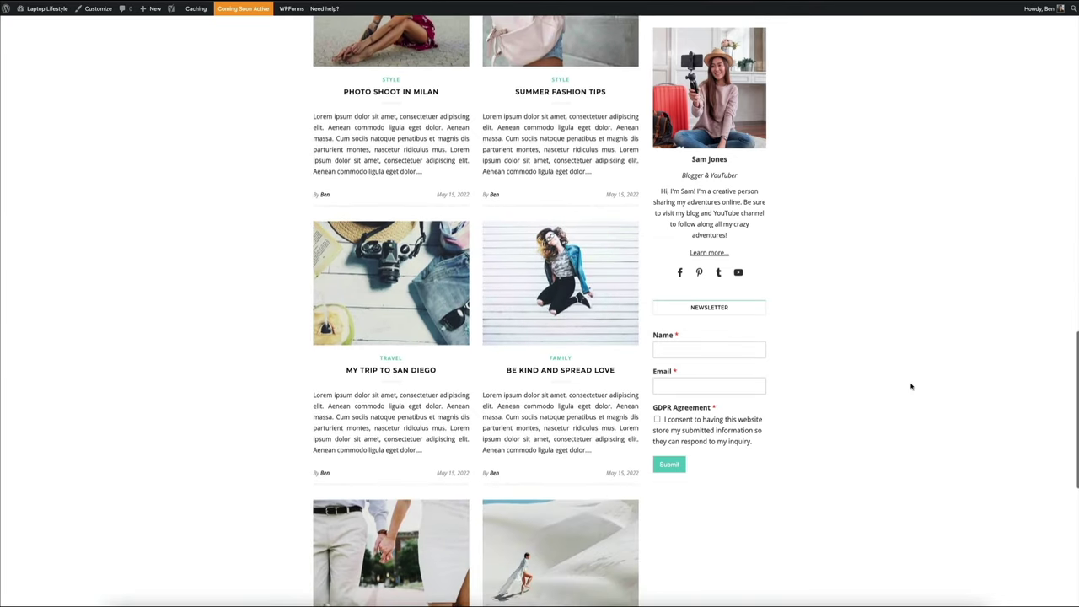
pyautogui.scroll(-3, 911, 386)
pyautogui.scroll(-5, 911, 386)
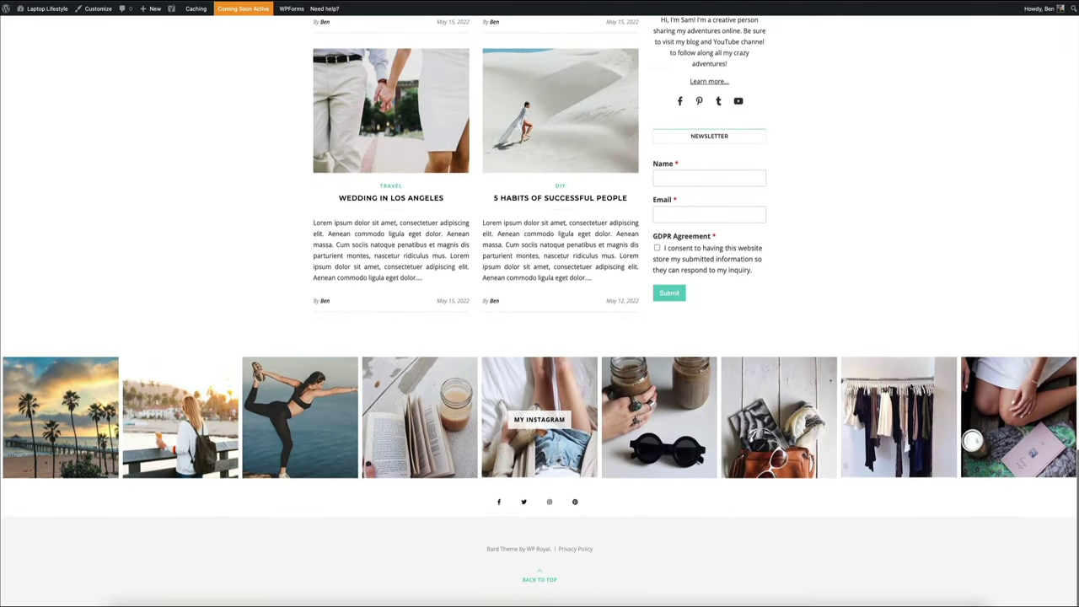
pyautogui.scroll(5, 910, 387)
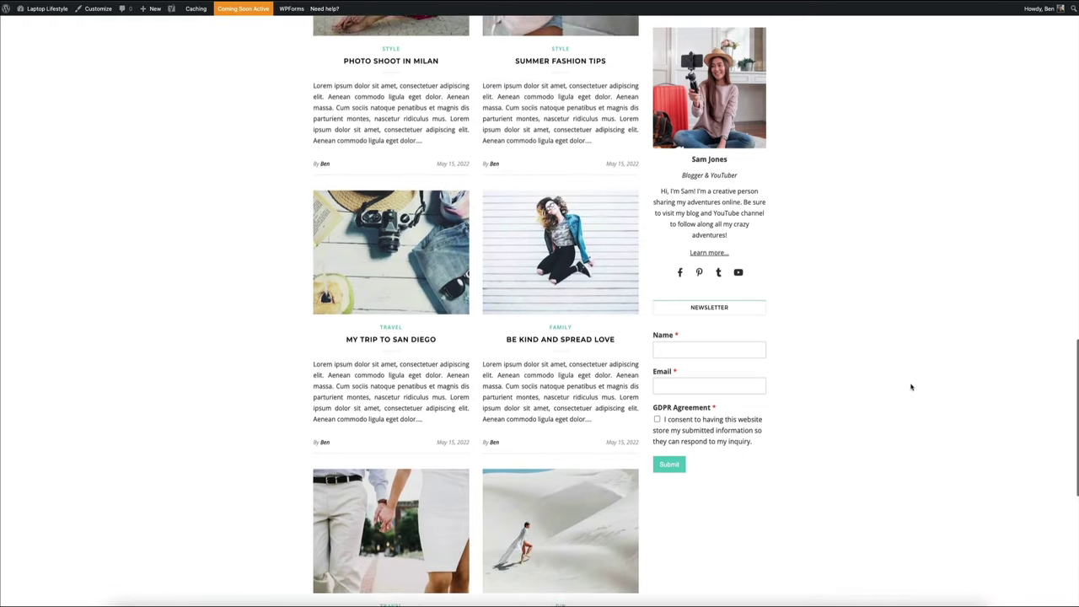
pyautogui.scroll(5, 911, 386)
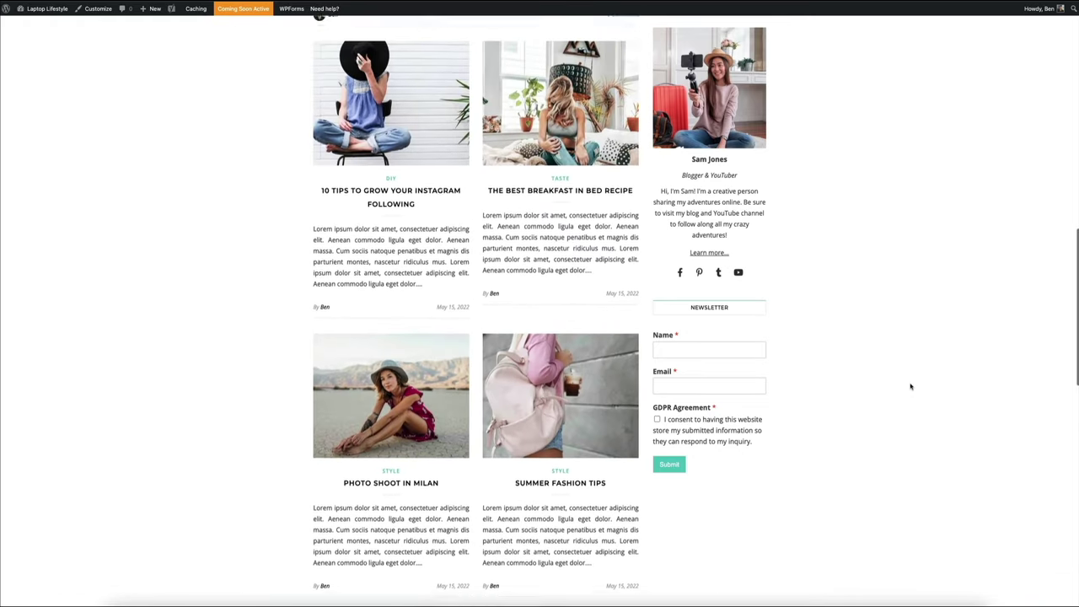
pyautogui.scroll(5, 911, 386)
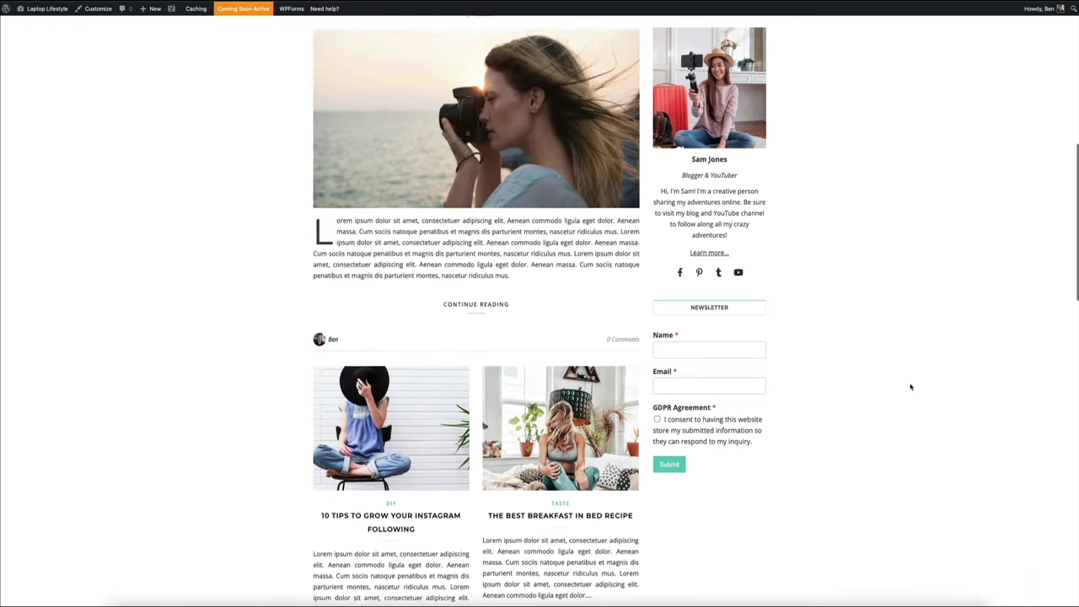
pyautogui.scroll(4, 911, 386)
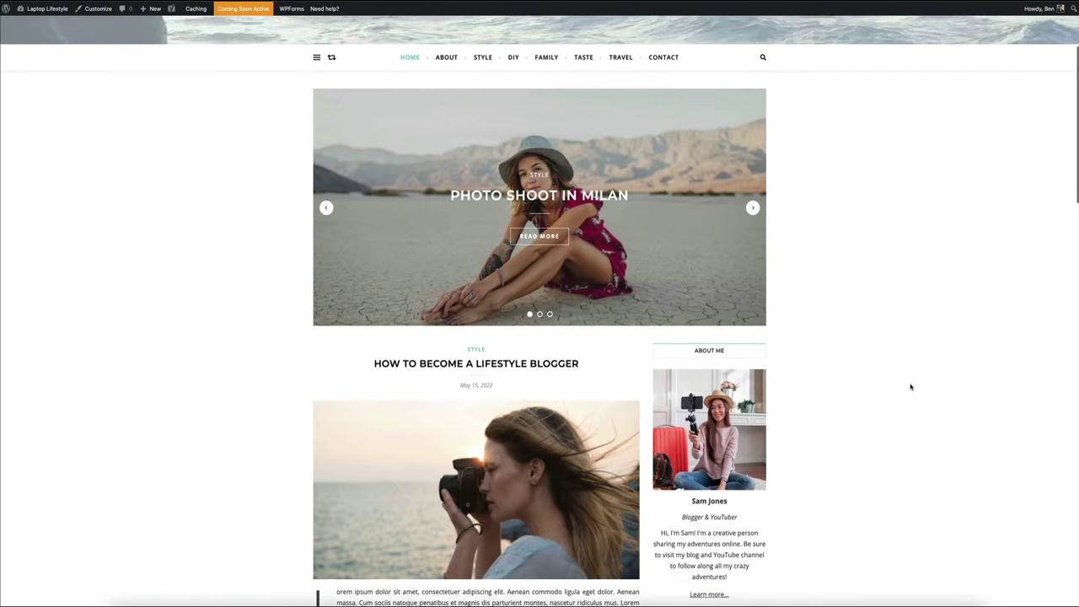
pyautogui.scroll(2, 910, 388)
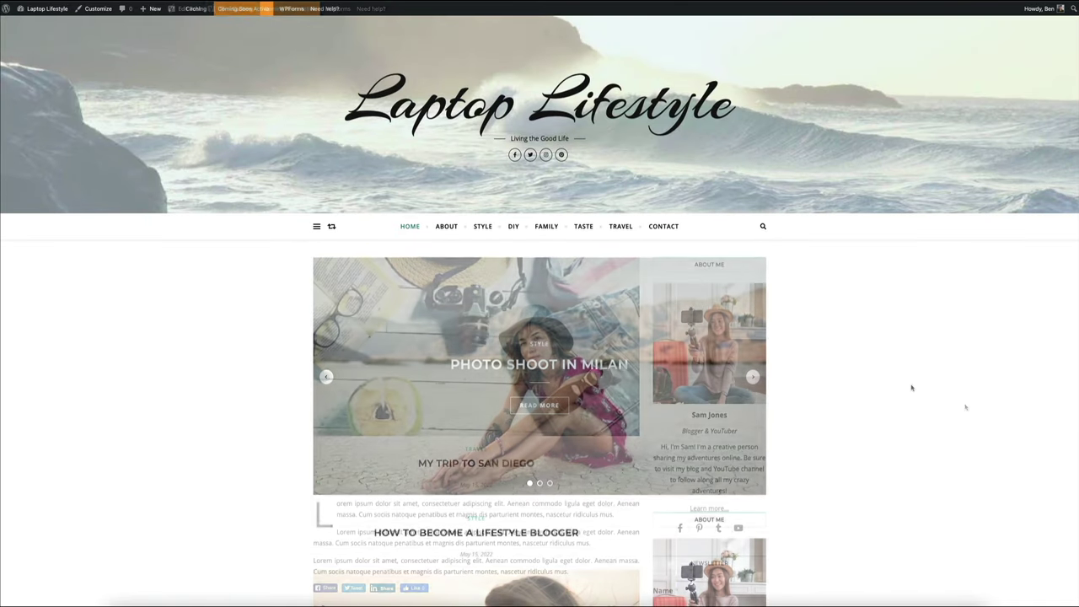
pyautogui.scroll(-1, 965, 407)
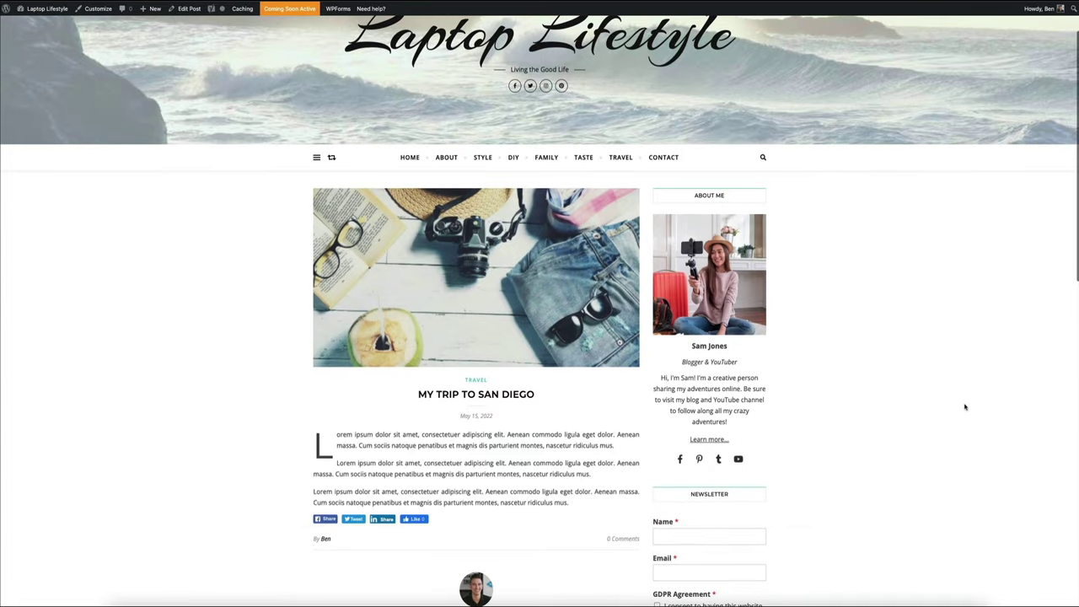
pyautogui.scroll(-3, 966, 407)
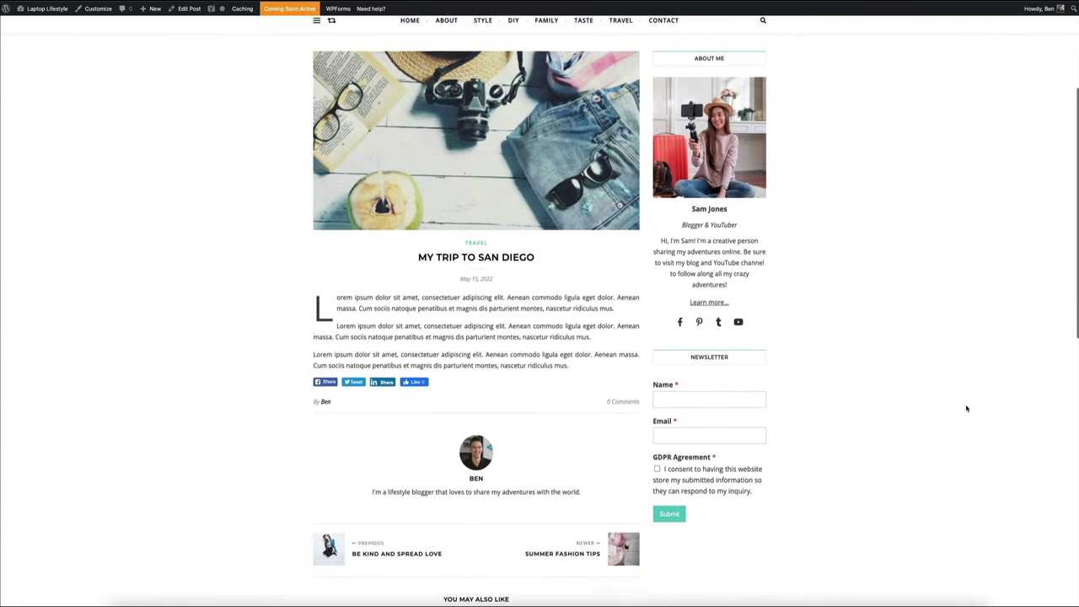
pyautogui.scroll(-2, 967, 408)
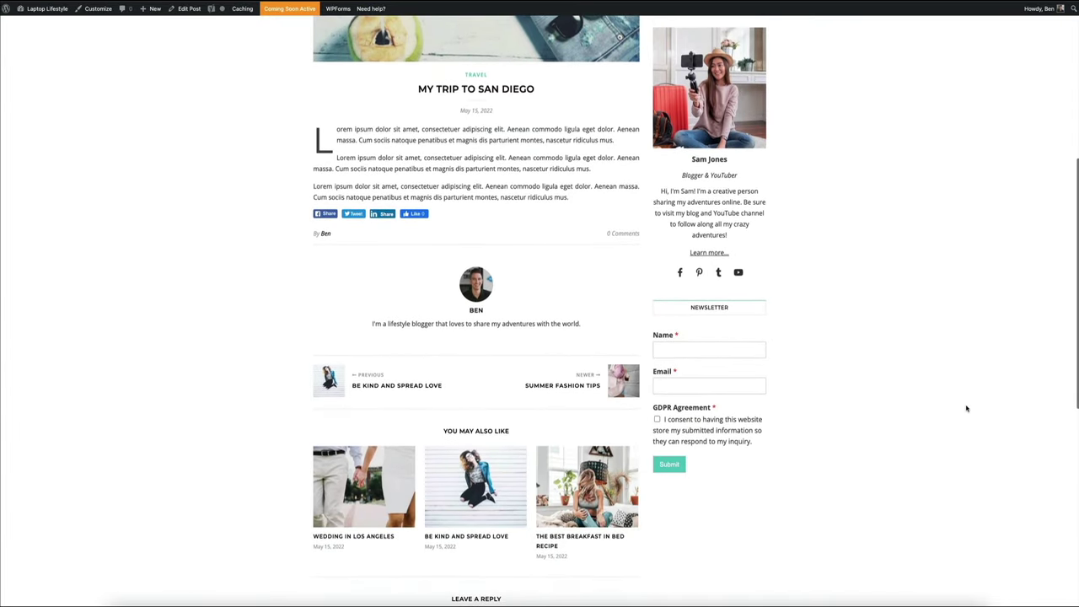
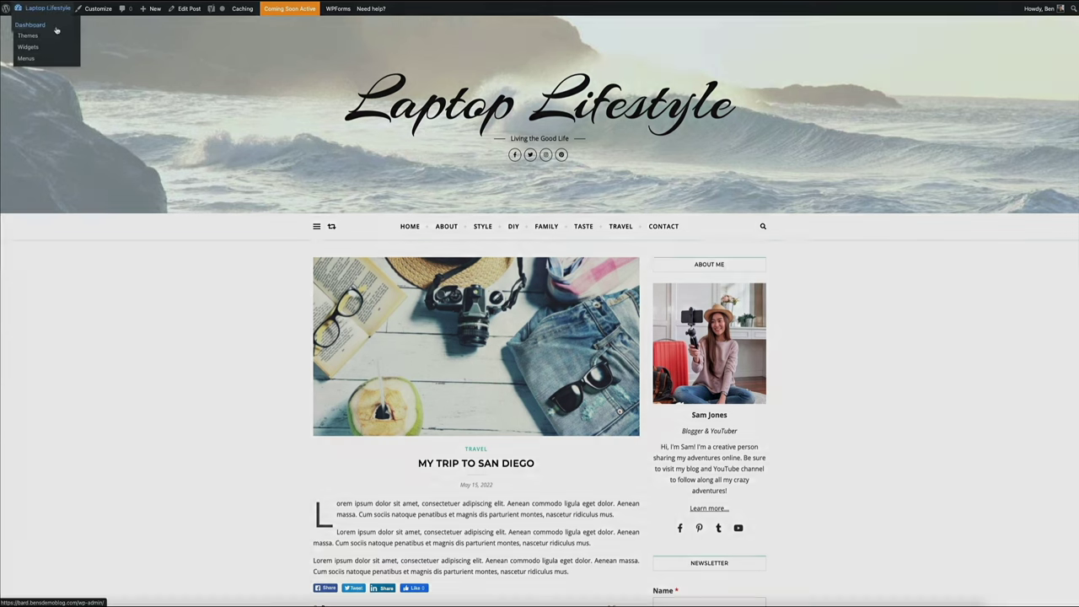
# - Go from the Laptop Lifestyle front page to the WordPress admin Dashboard
pyautogui.moveTo(42, 10)
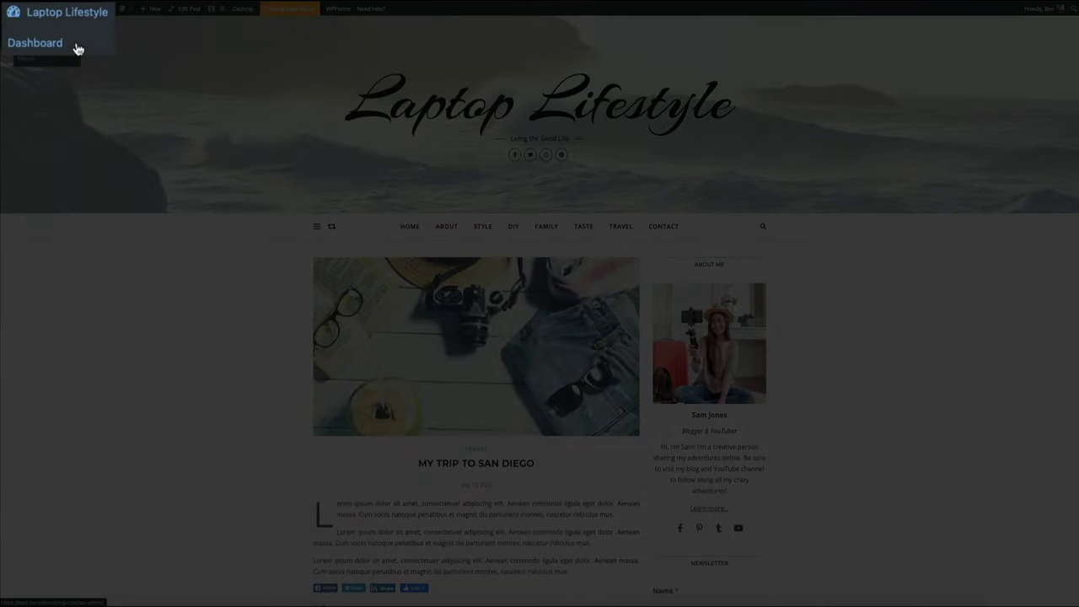
pyautogui.click(78, 49)
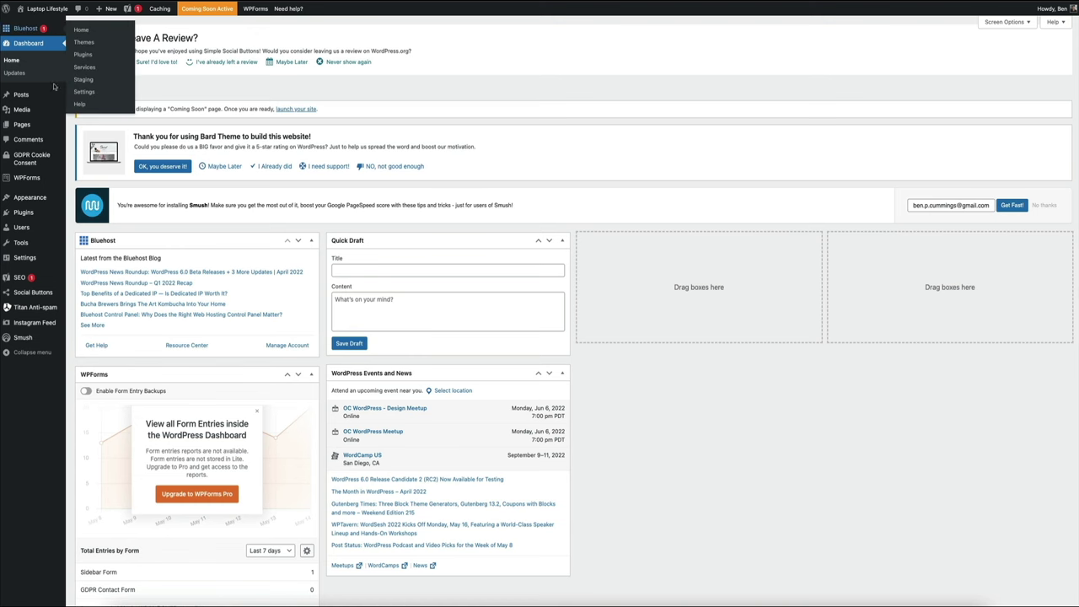
pyautogui.moveTo(60, 295)
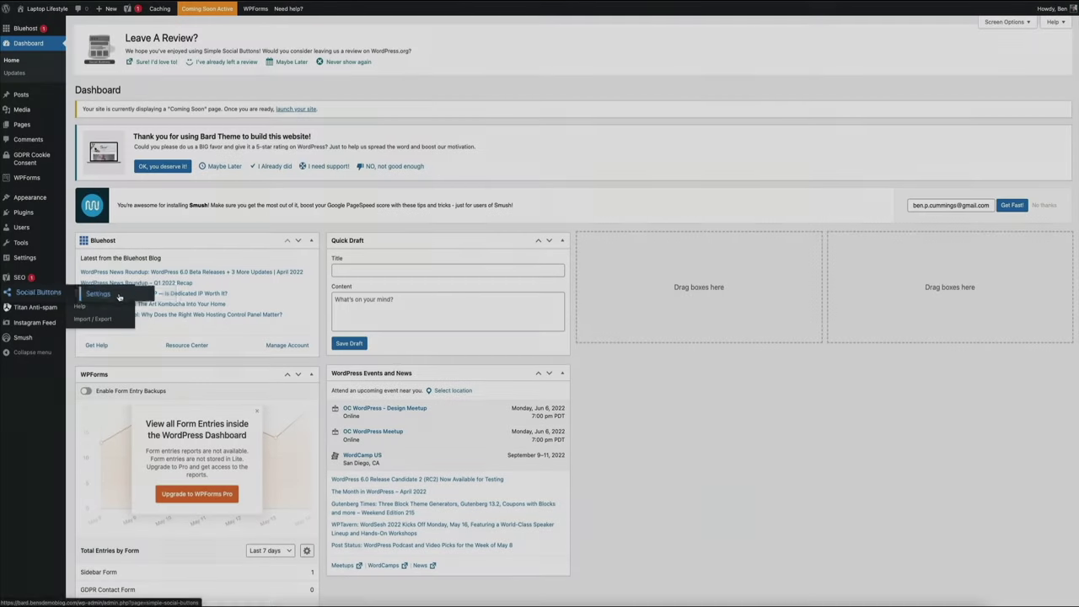
# - In Social Buttons settings, activate Pinterest, deactivate Like, and order Facebook, Twitter, Linkedin, Pinterest
pyautogui.click(102, 297)
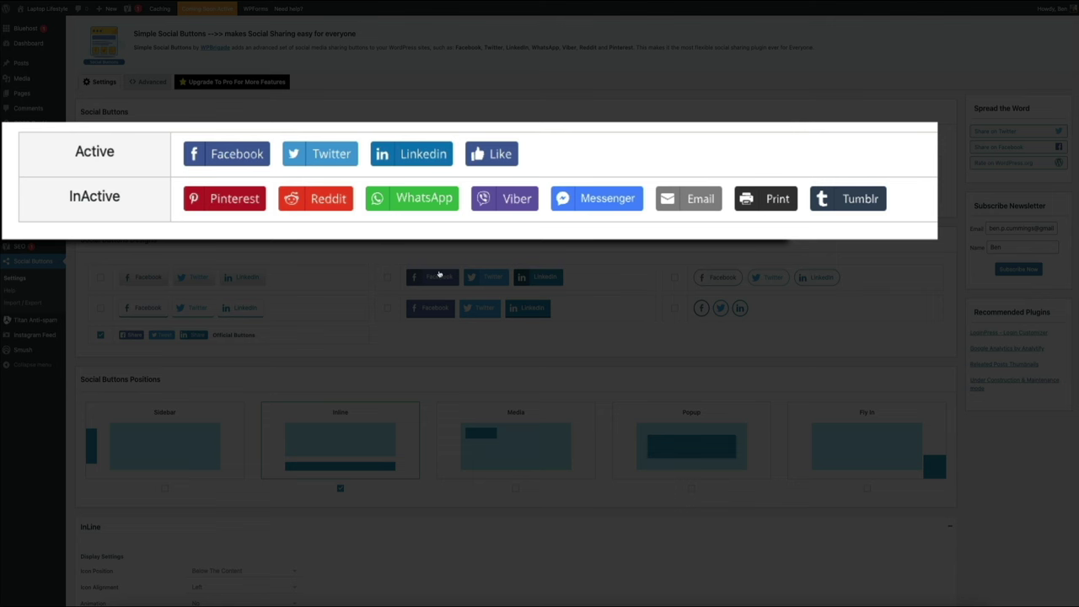
pyautogui.moveTo(224, 209); pyautogui.dragTo(513, 160)
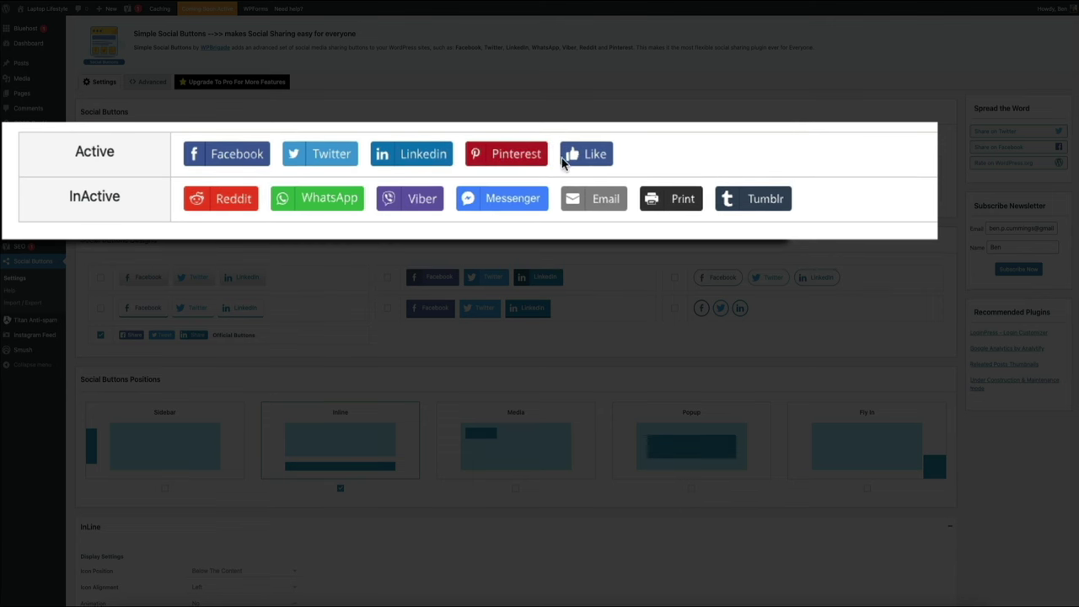
pyautogui.moveTo(595, 166); pyautogui.dragTo(837, 212)
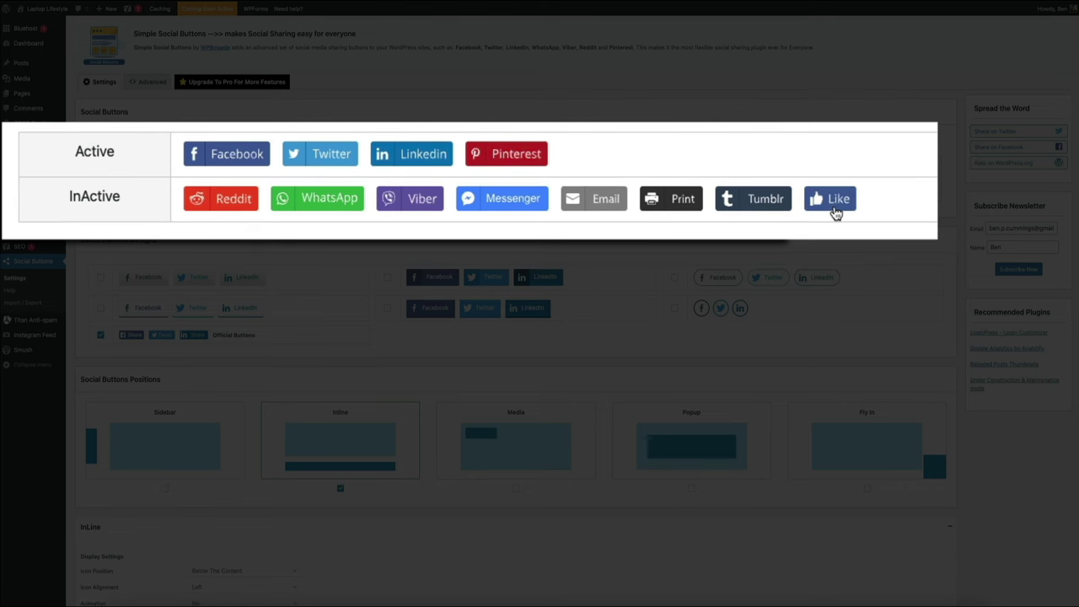
pyautogui.moveTo(511, 164); pyautogui.dragTo(396, 163)
pyautogui.moveTo(315, 169); pyautogui.dragTo(409, 156)
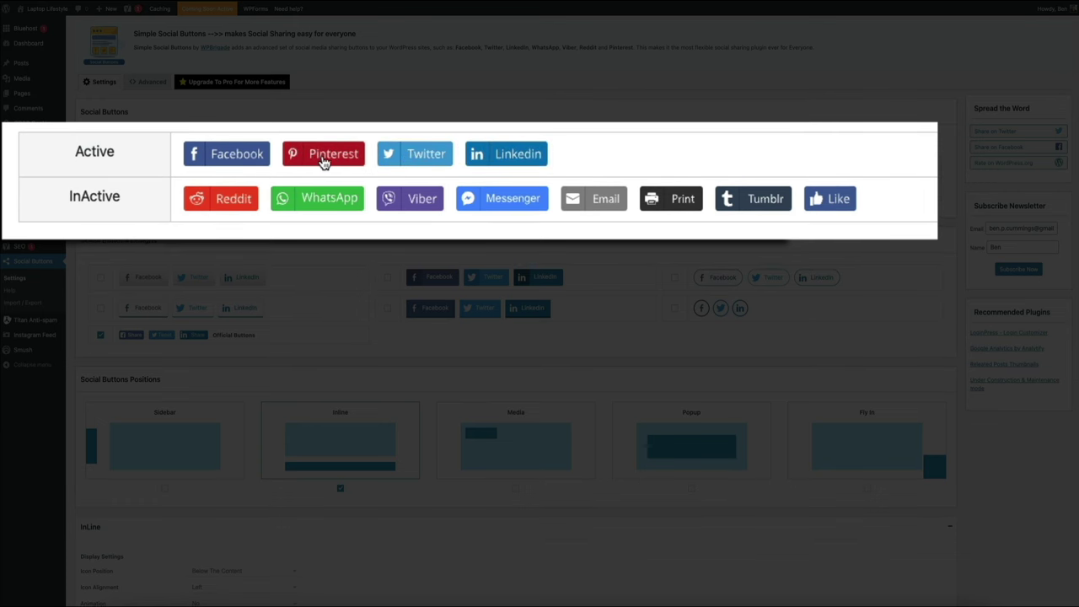
pyautogui.moveTo(325, 161); pyautogui.dragTo(523, 158)
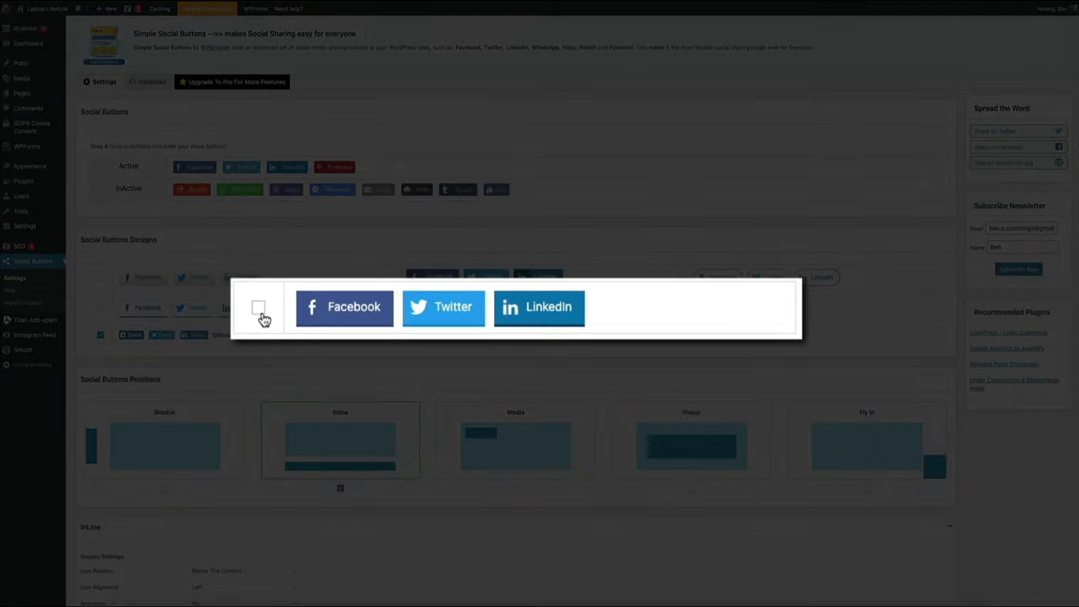
# - Choose the solid coloured square button design and save the Simple Social Buttons settings
pyautogui.click(387, 308)
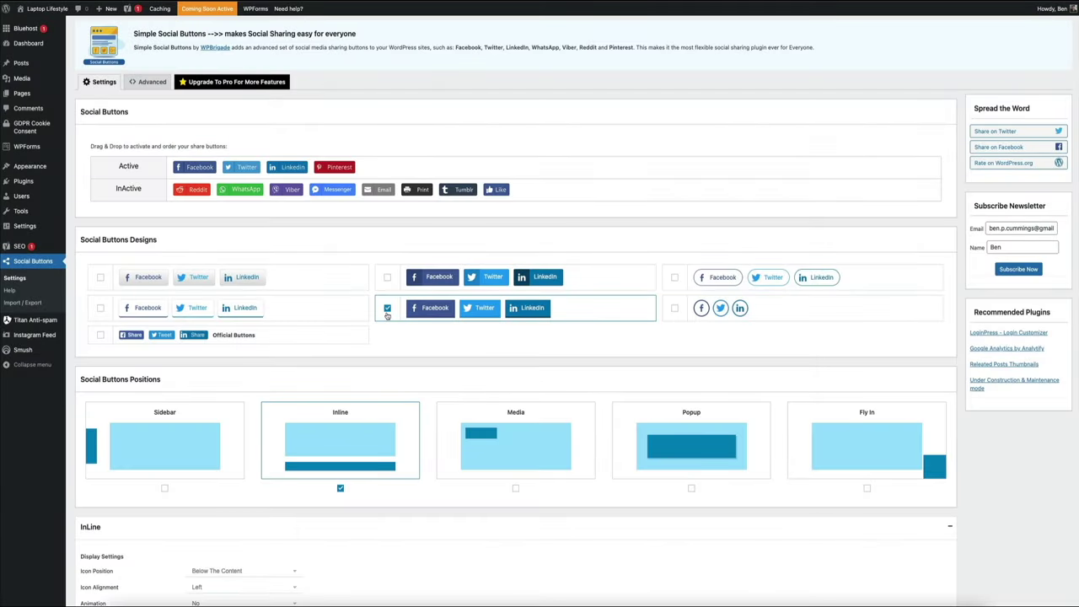
pyautogui.scroll(-3, 1017, 482)
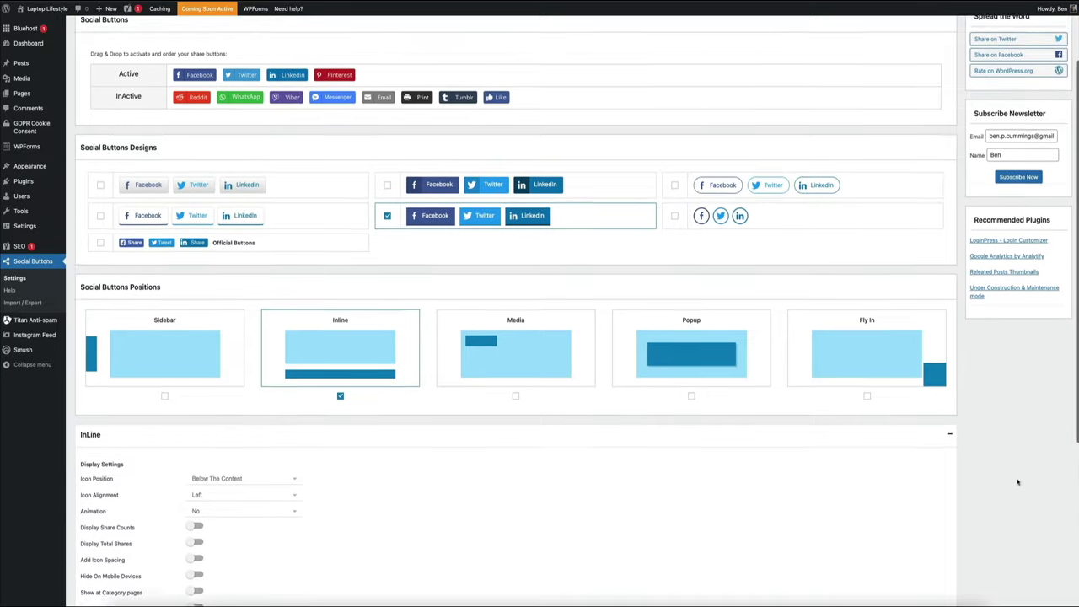
pyautogui.scroll(-5, 1017, 482)
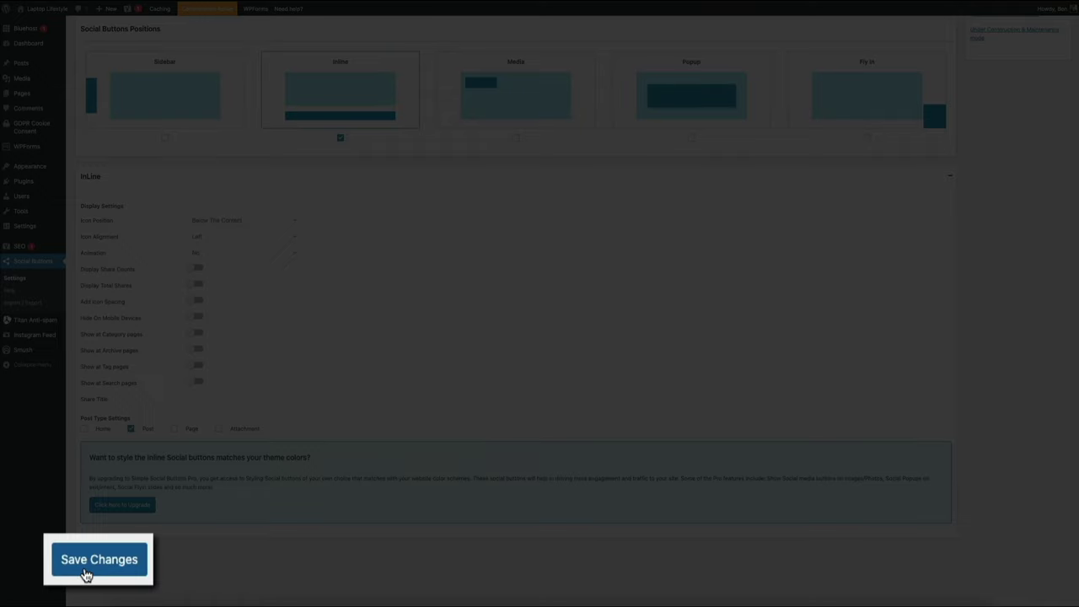
pyautogui.click(88, 574)
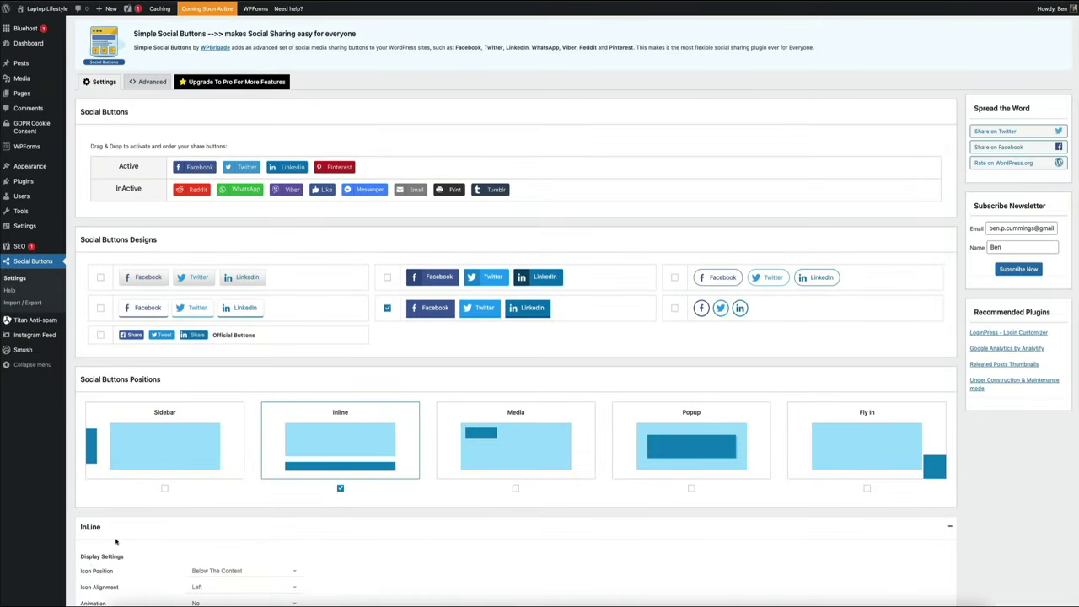
pyautogui.moveTo(56, 12)
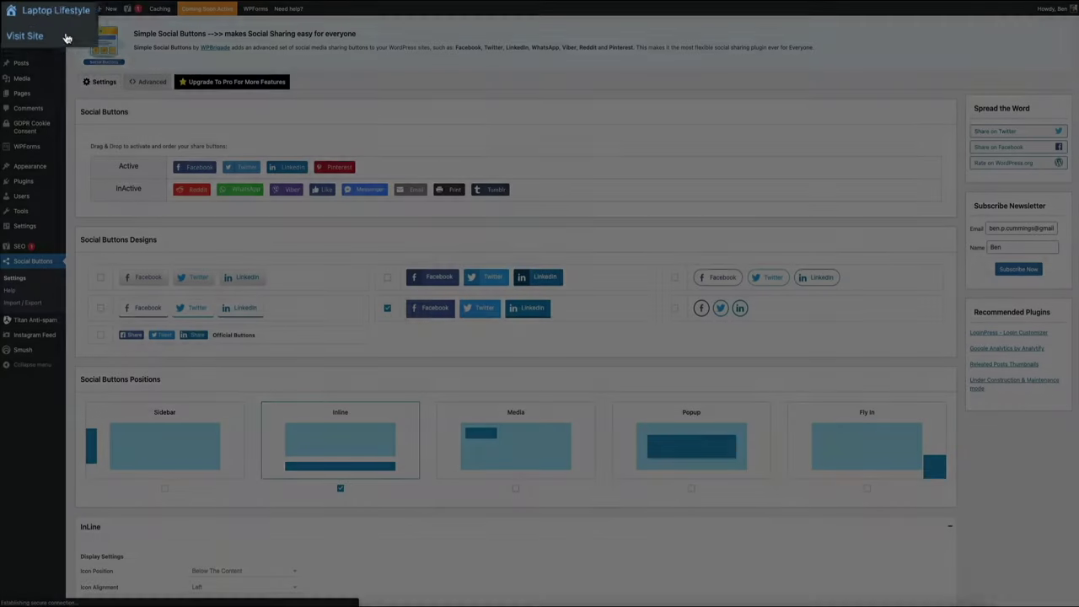
# - View the live site and open the Wedding in Los Angeles post down to its share buttons
pyautogui.click(80, 45)
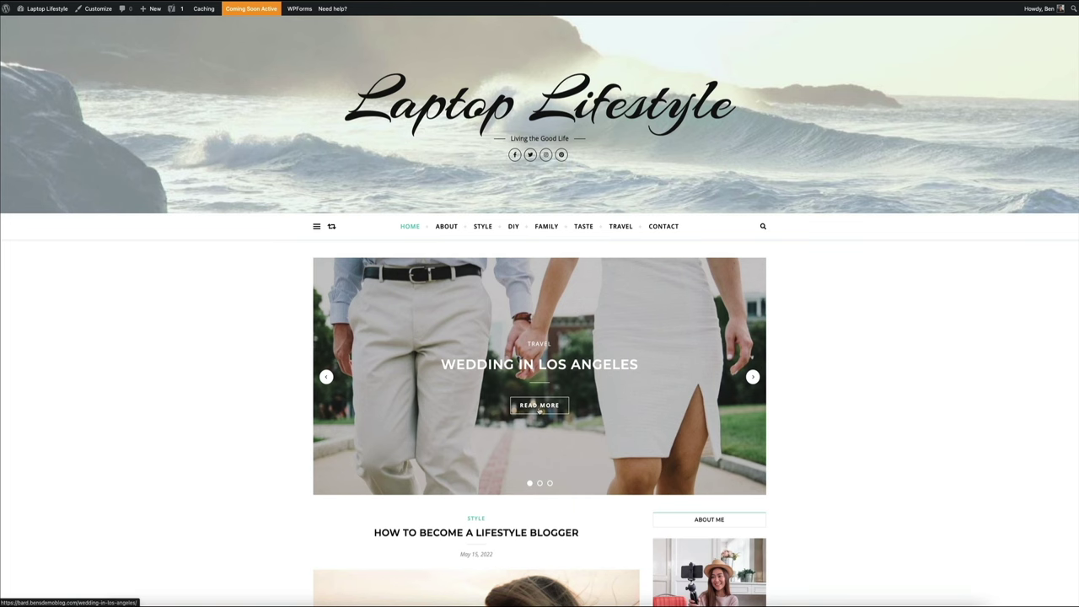
pyautogui.click(540, 406)
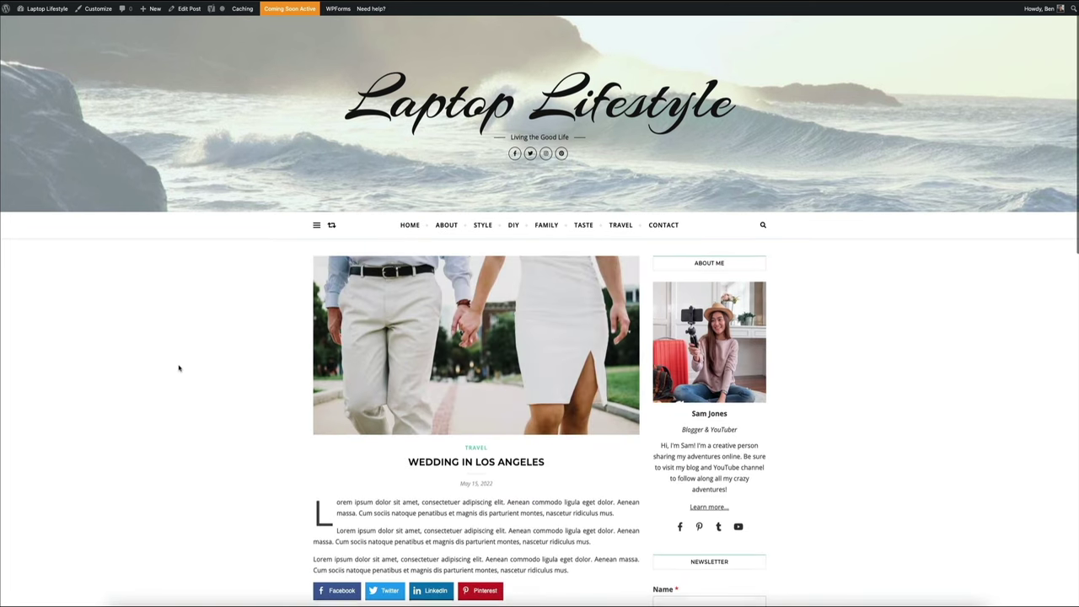
pyautogui.scroll(-3, 179, 368)
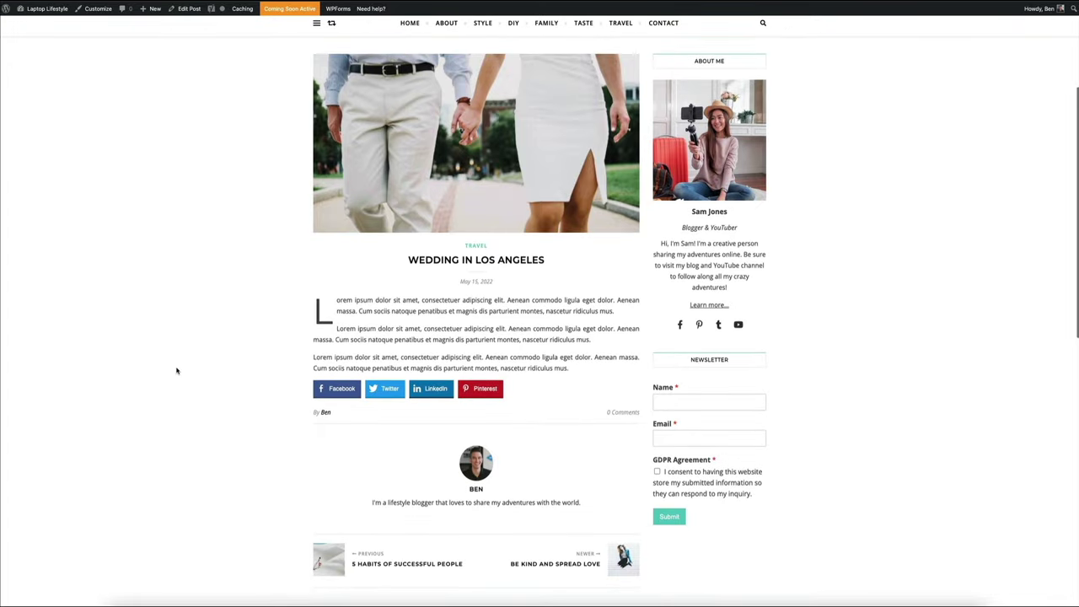
pyautogui.scroll(-2, 179, 370)
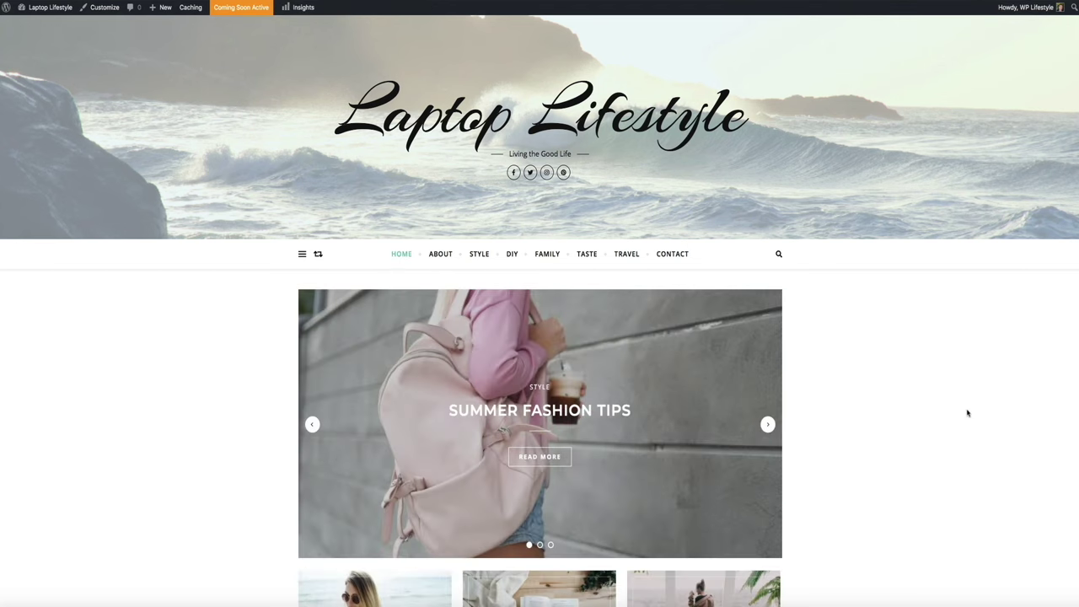
pyautogui.scroll(-3, 968, 413)
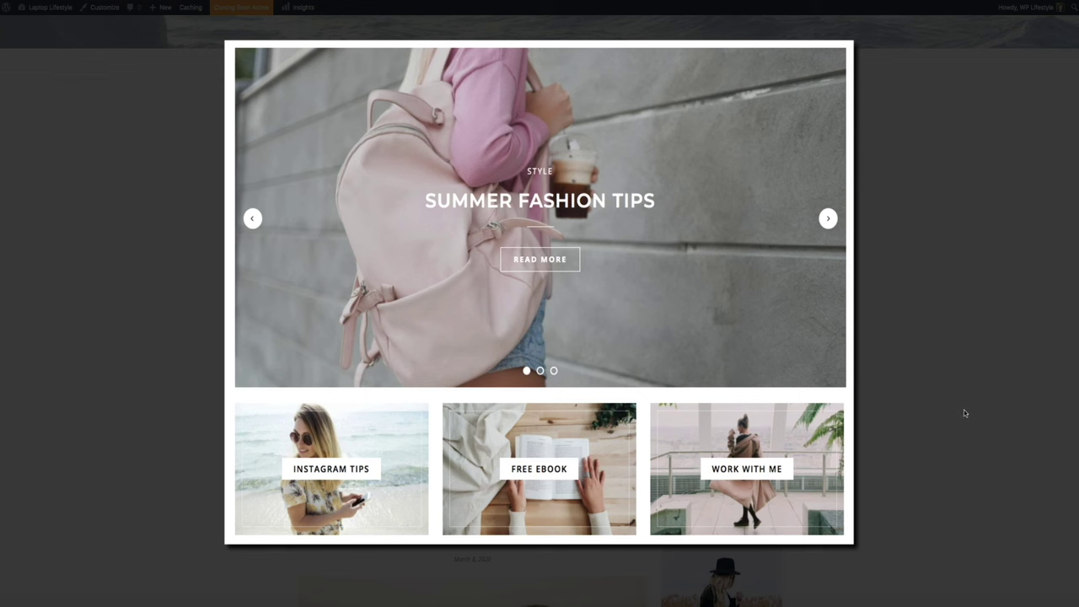
pyautogui.click(828, 219)
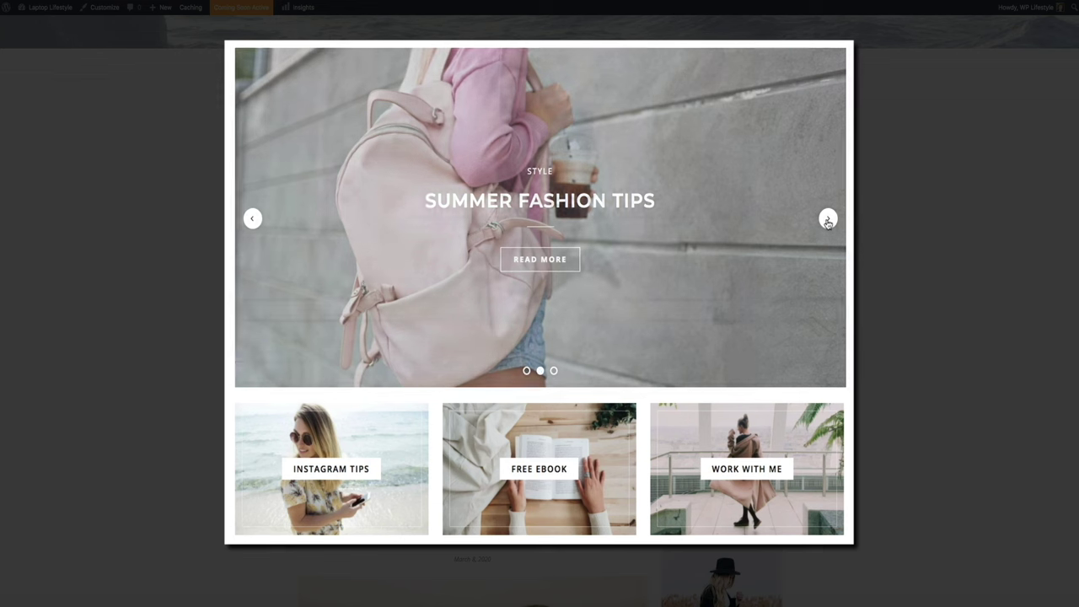
pyautogui.click(828, 221)
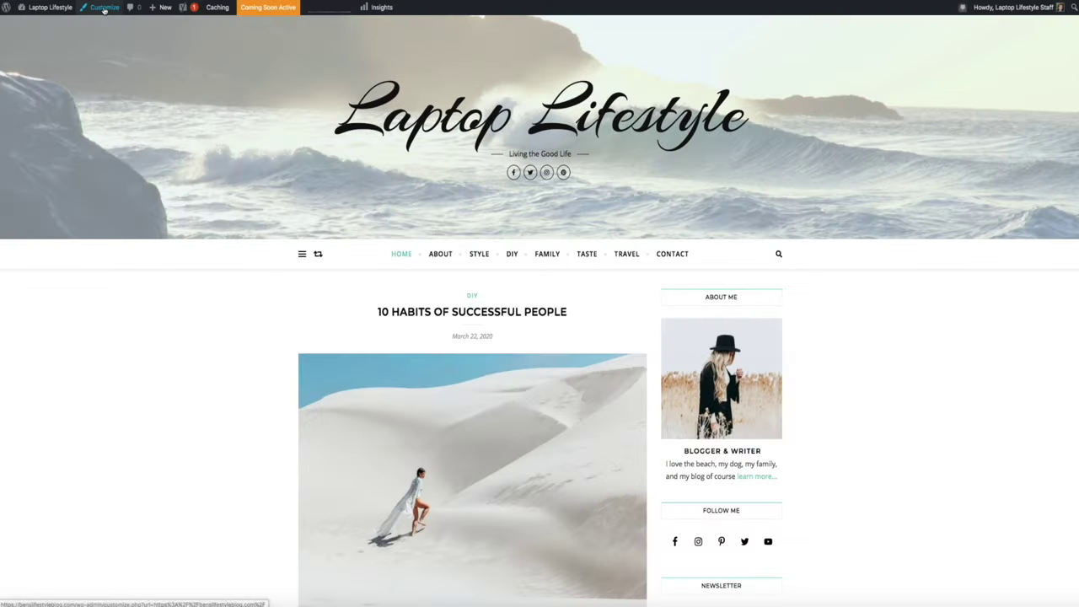
# - Enable the Featured Slider in the theme Customizer and return to the main sections list
pyautogui.click(104, 8)
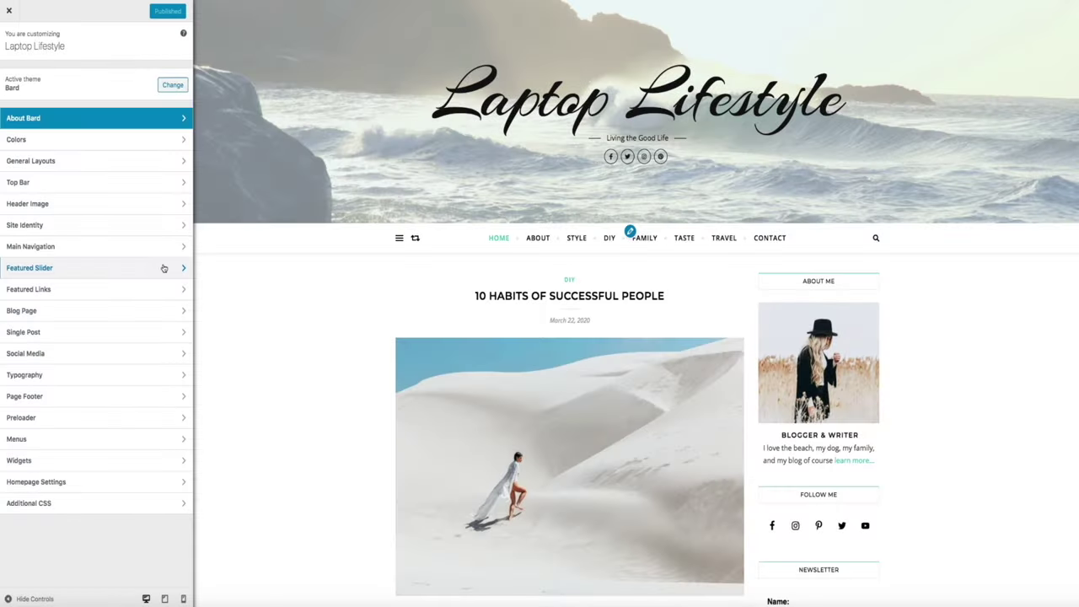
pyautogui.click(164, 268)
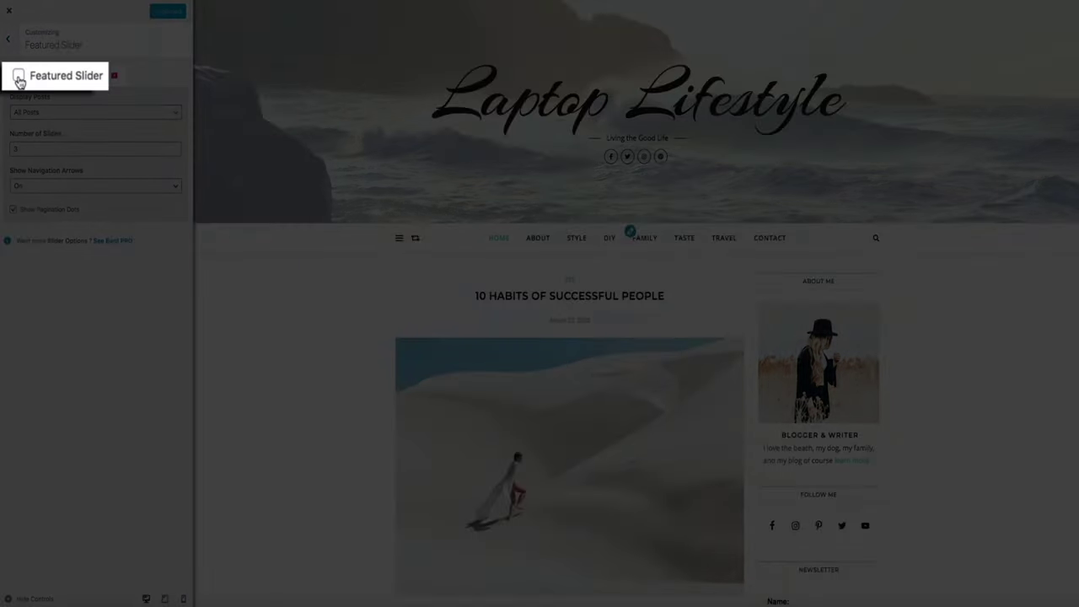
pyautogui.click(19, 78)
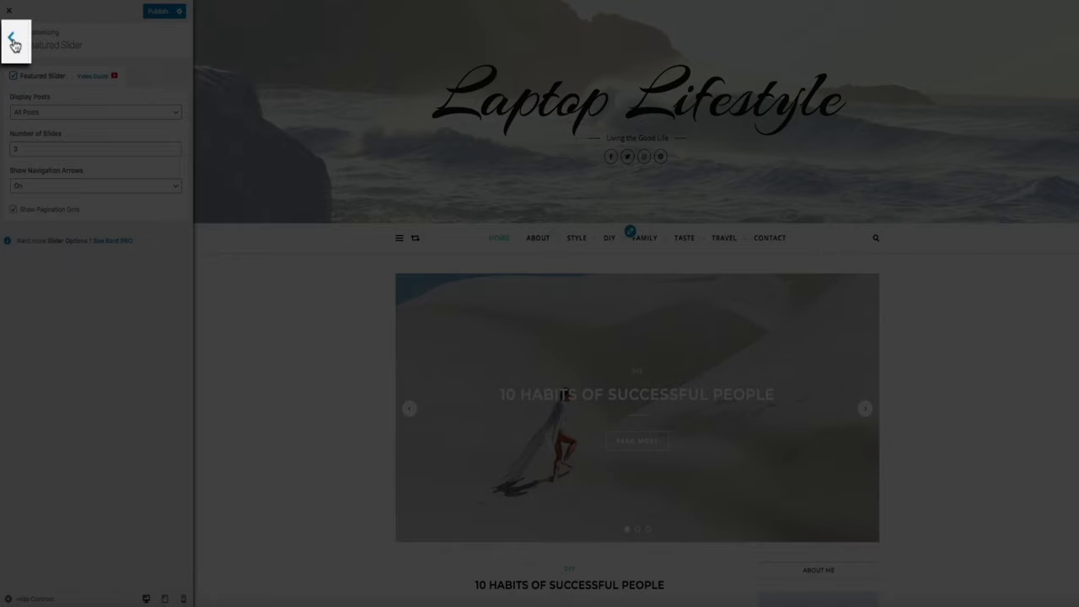
pyautogui.click(14, 42)
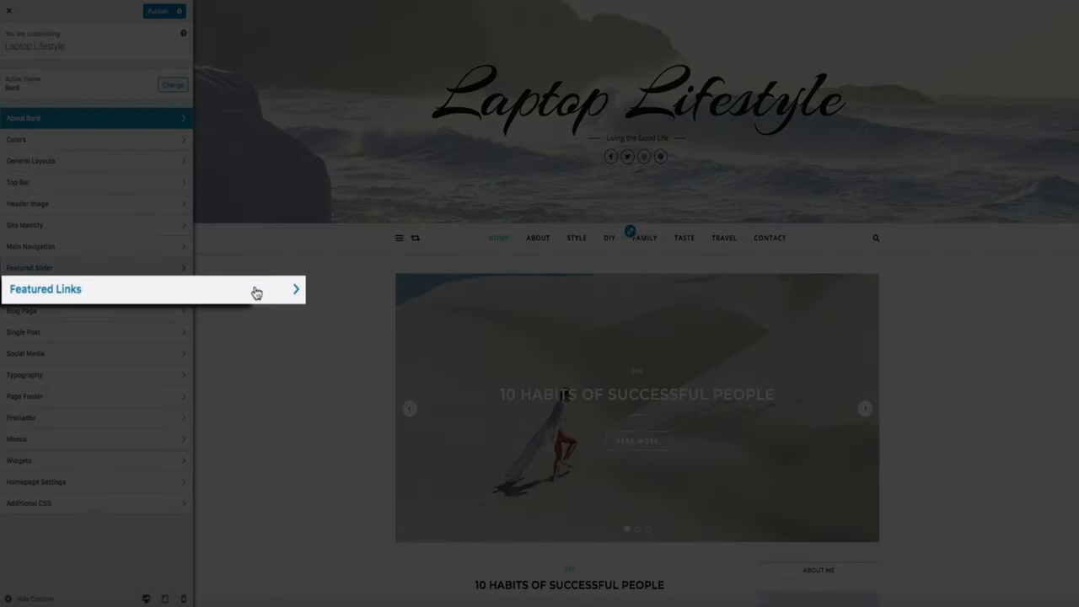
# - Turn on Featured Links and title Featured Link #1 'Shop'
pyautogui.click(256, 293)
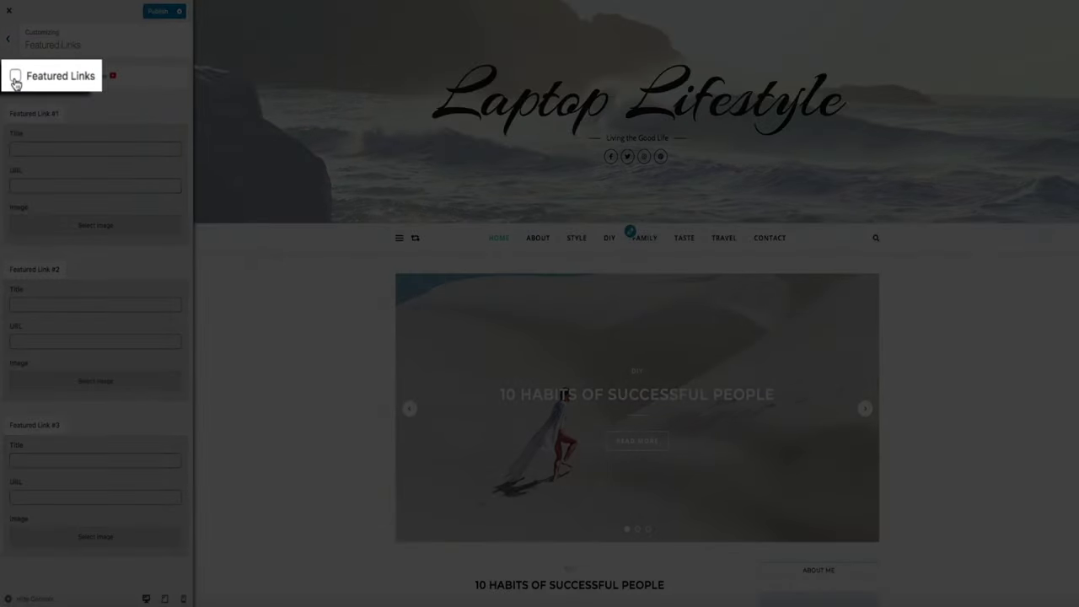
pyautogui.click(13, 77)
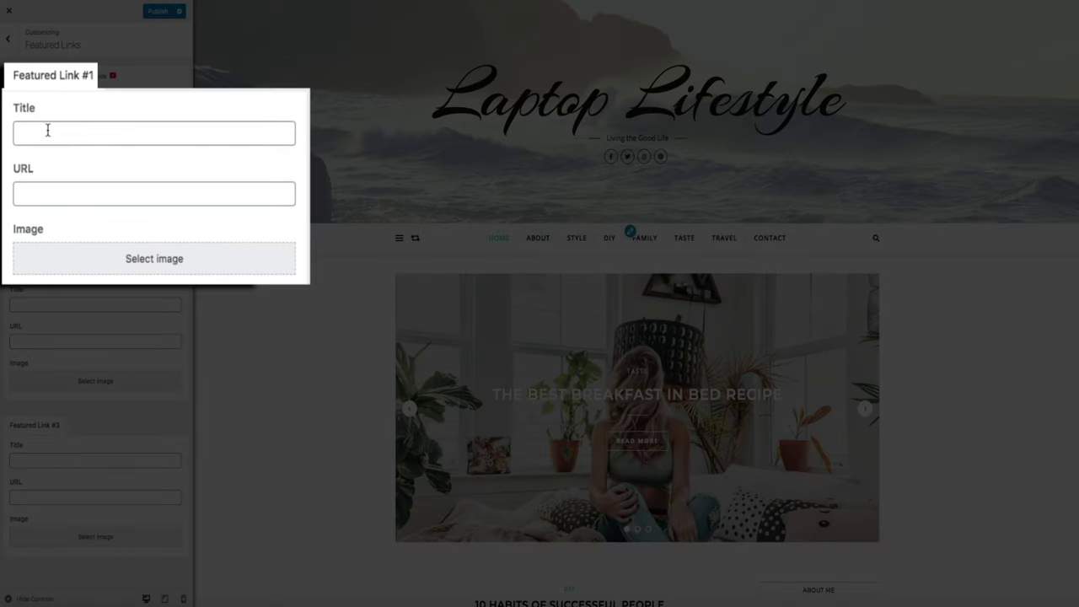
pyautogui.click(47, 130)
pyautogui.write('Shop')
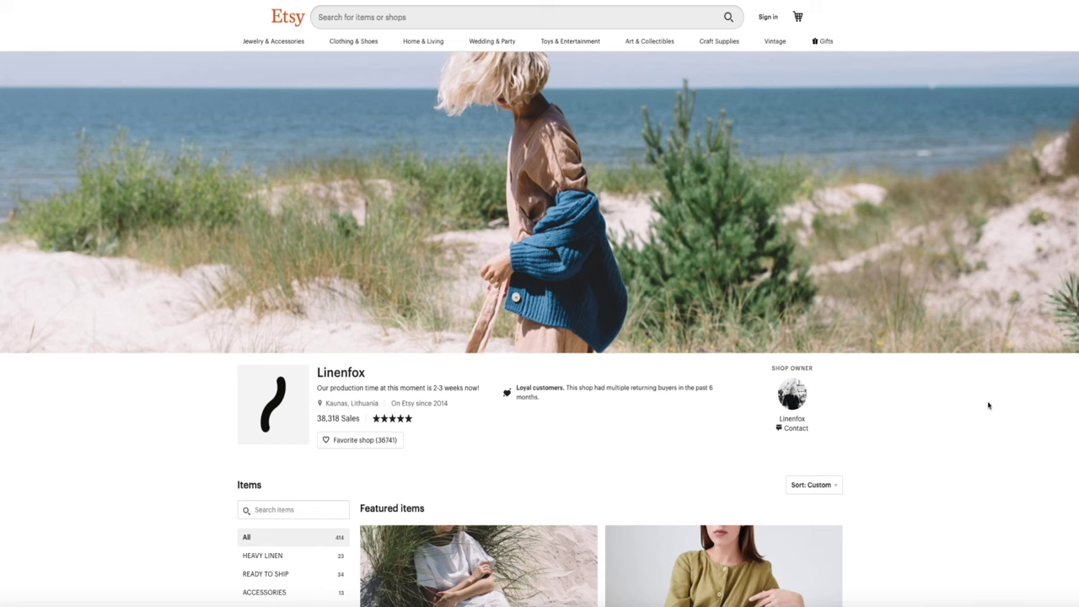
pyautogui.scroll(-2, 989, 403)
pyautogui.scroll(-5, 989, 404)
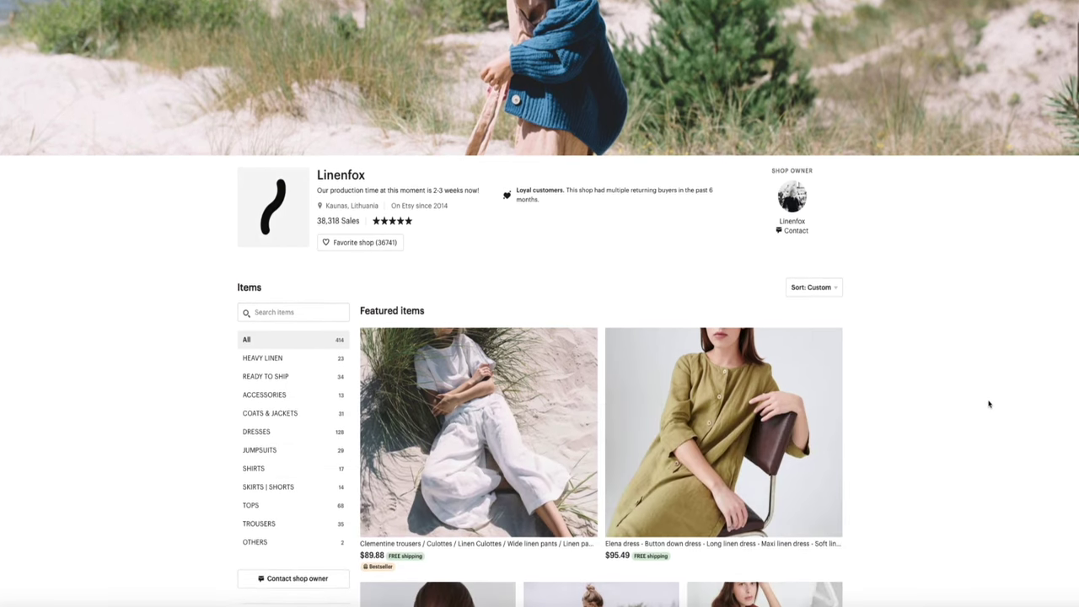
pyautogui.scroll(-4, 989, 404)
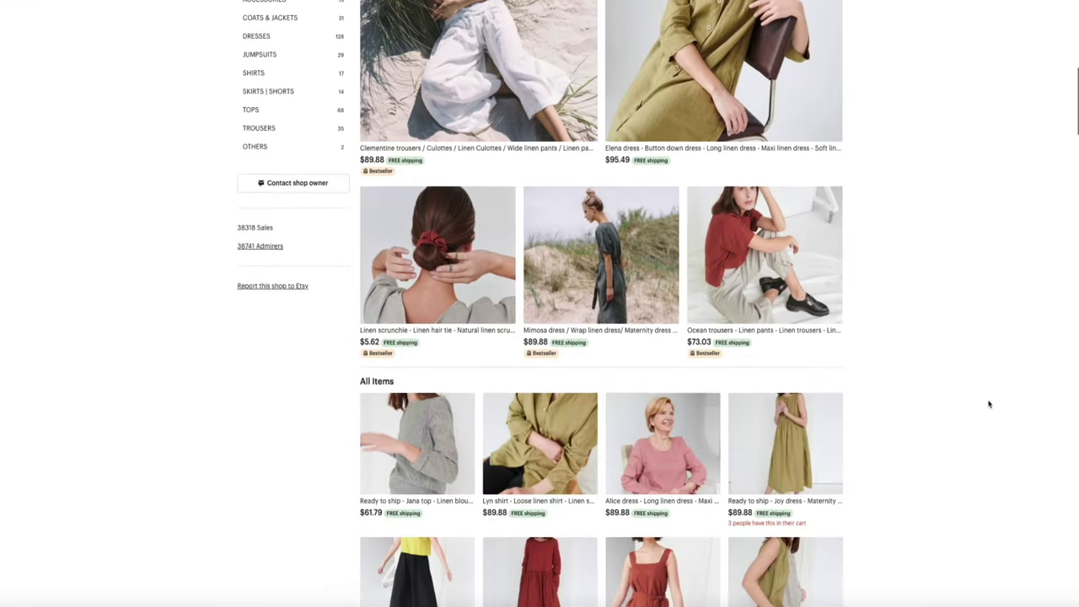
pyautogui.scroll(3, 989, 404)
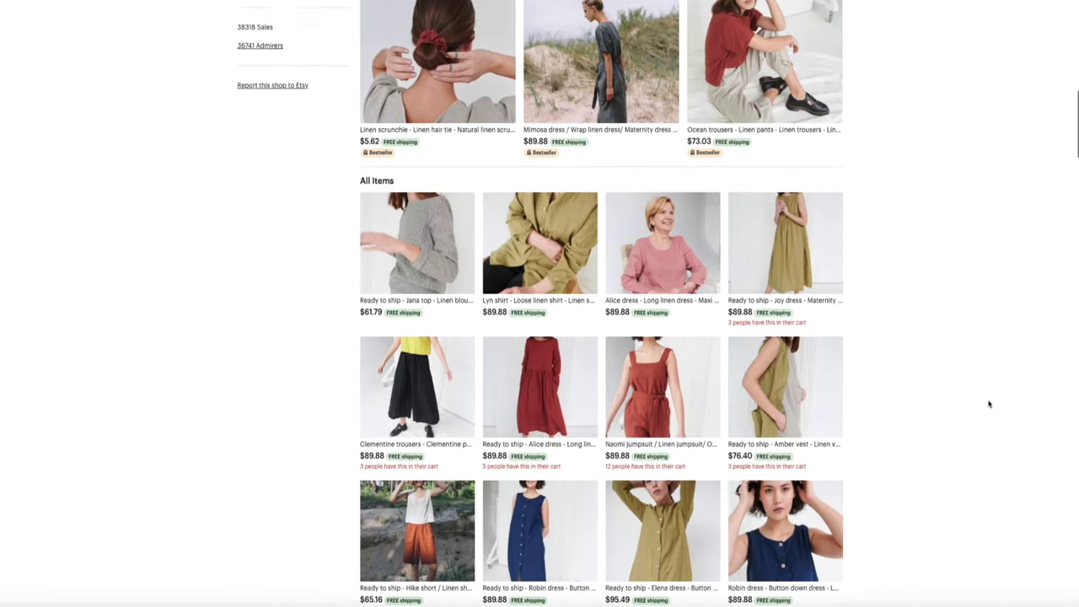
pyautogui.scroll(7, 989, 404)
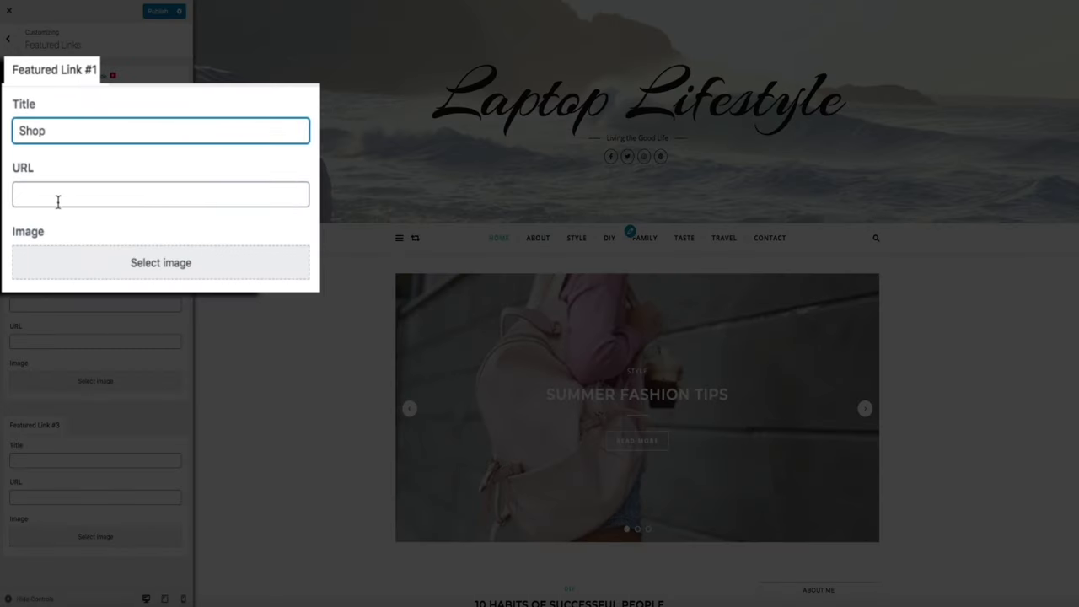
# - Point Featured Link #1 to the pasted Etsy shop URL with a cropped beach photo
pyautogui.click(33, 187)
pyautogui.press('super+v')
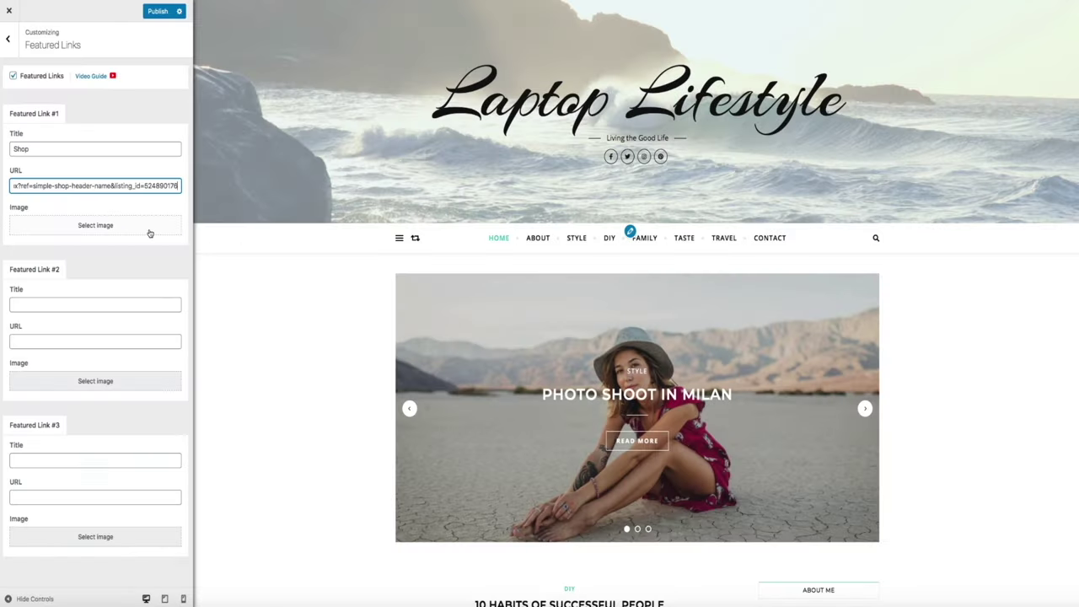
pyautogui.click(149, 232)
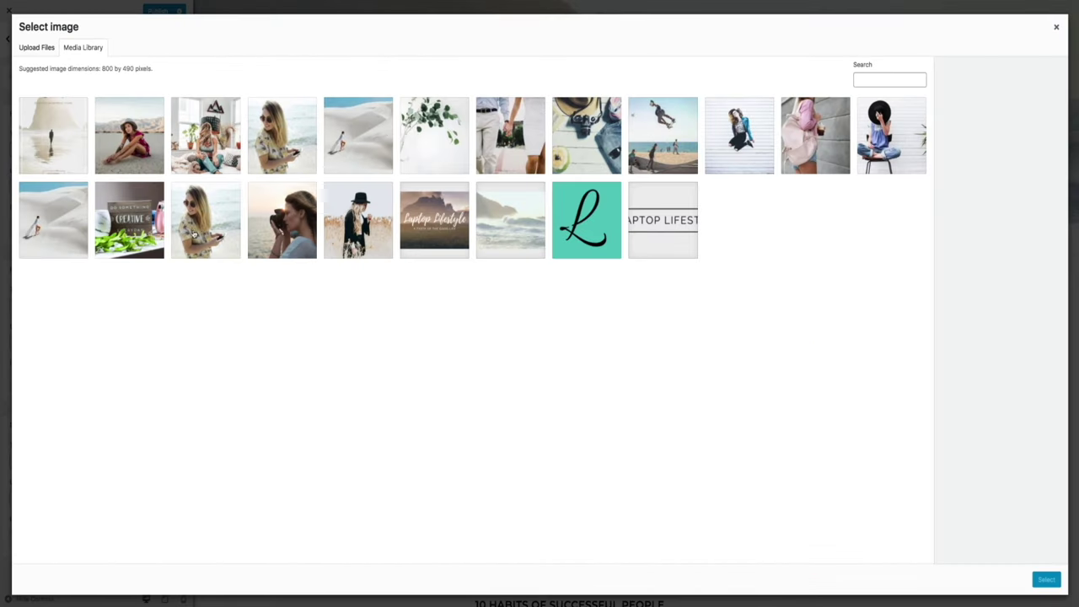
pyautogui.click(293, 163)
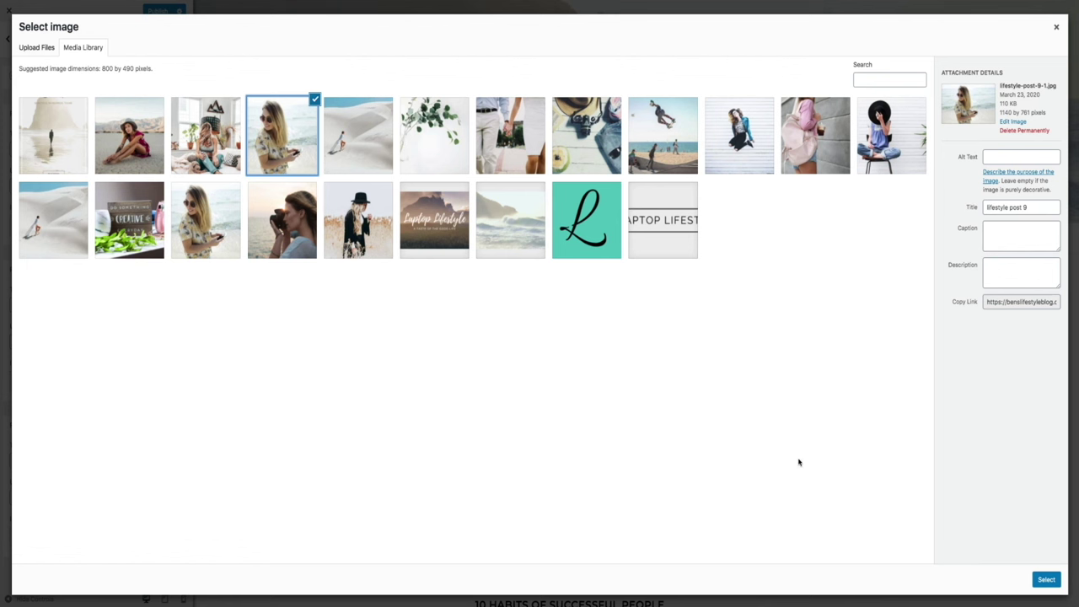
pyautogui.click(1048, 580)
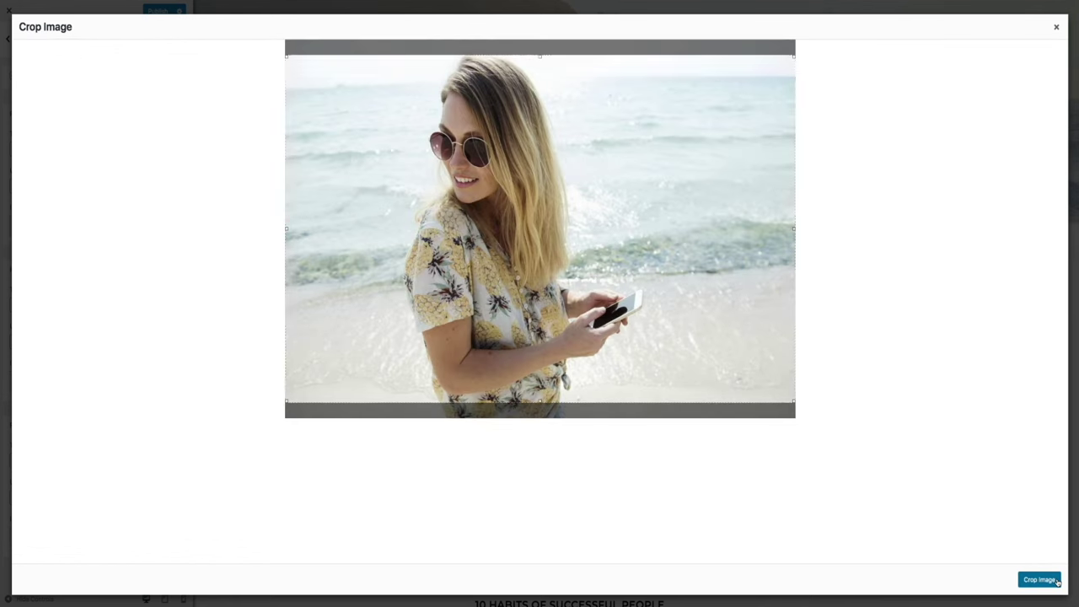
pyautogui.click(1058, 581)
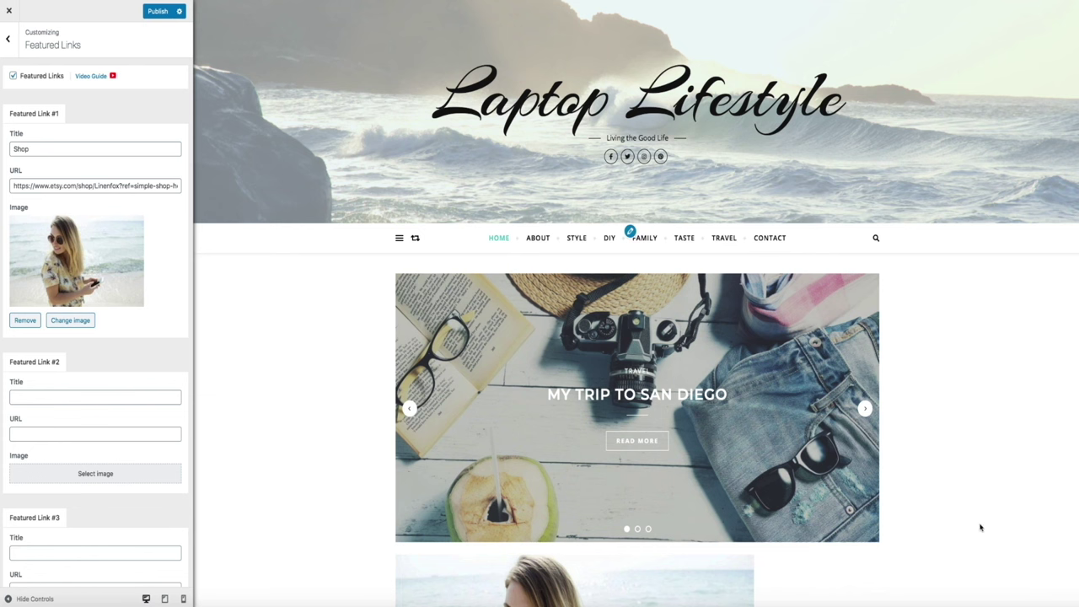
# - Title Featured Link #2 'Free eBook'
pyautogui.scroll(-5, 980, 527)
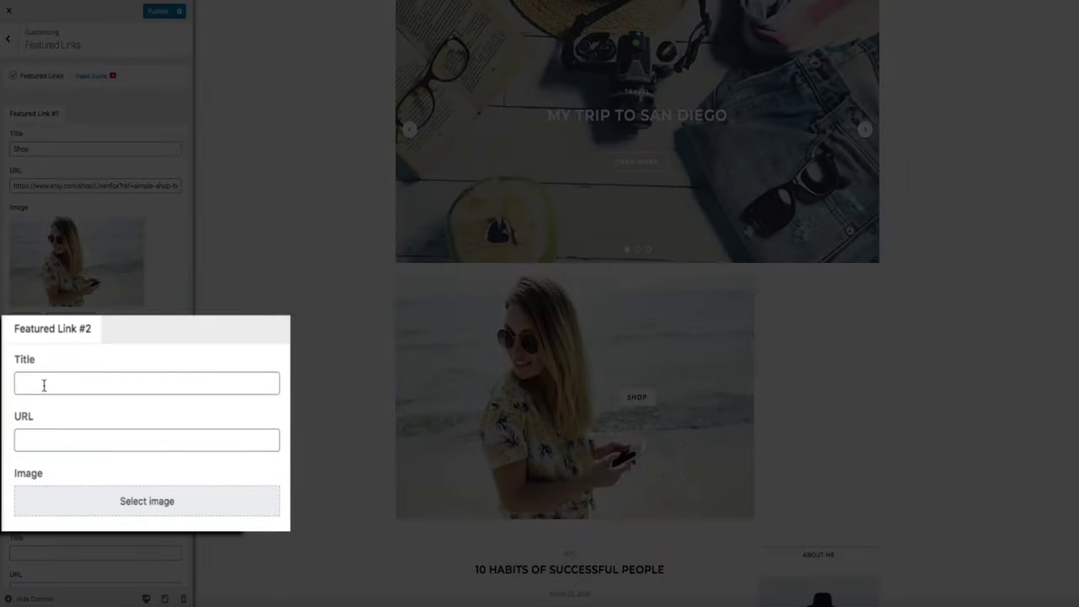
pyautogui.click(44, 386)
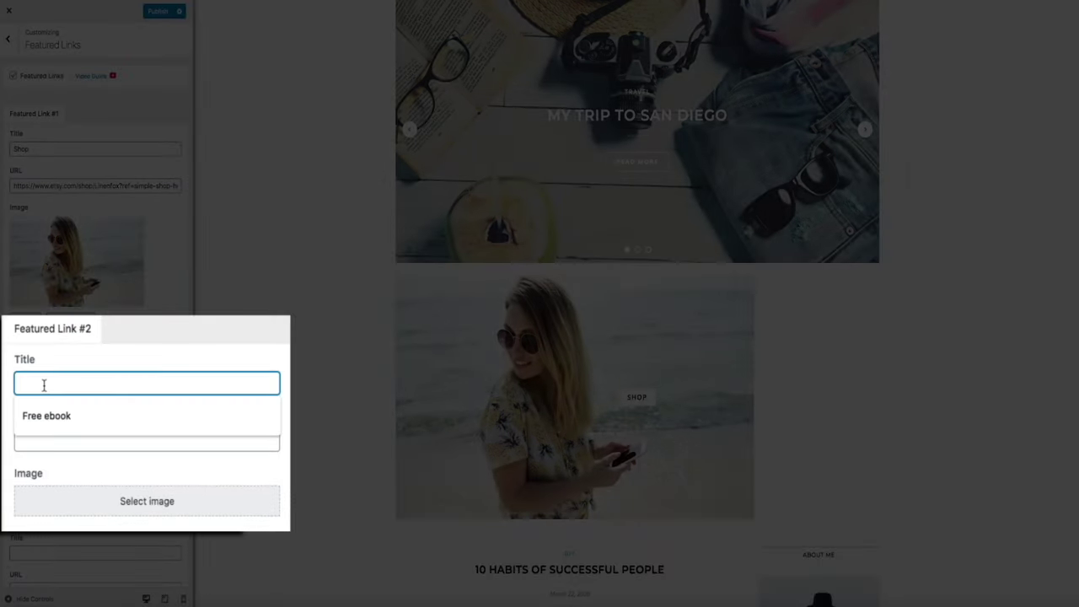
pyautogui.write('Free ')
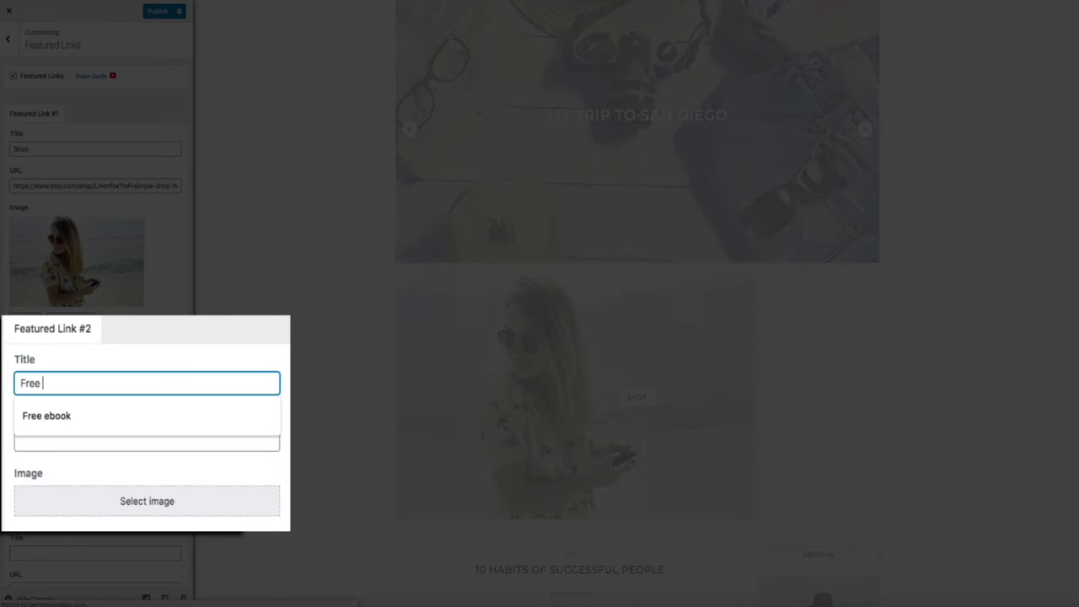
pyautogui.write('eBook')
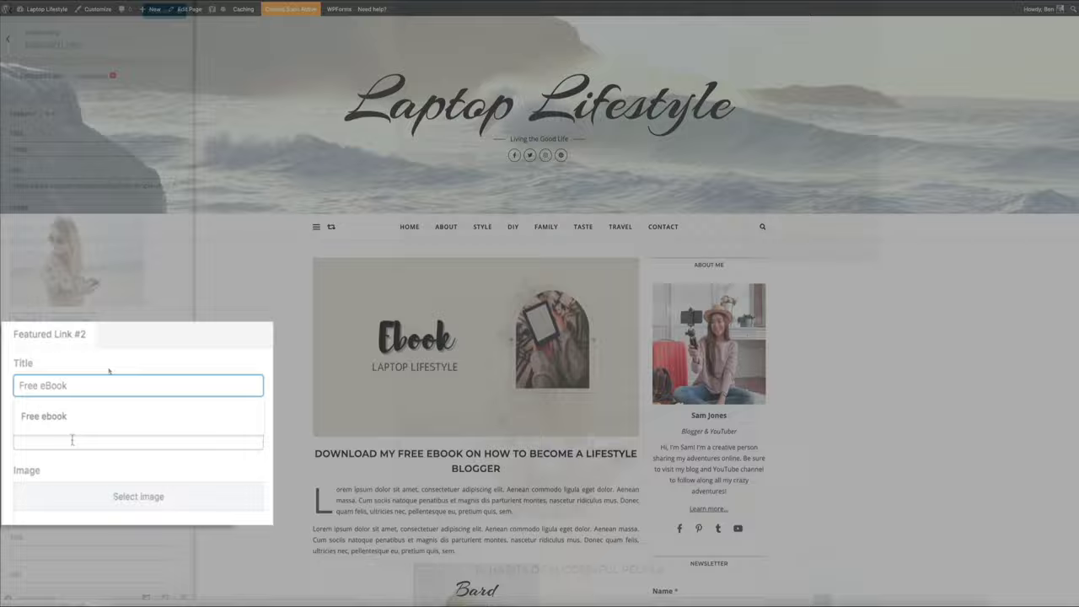
pyautogui.scroll(-5, 108, 371)
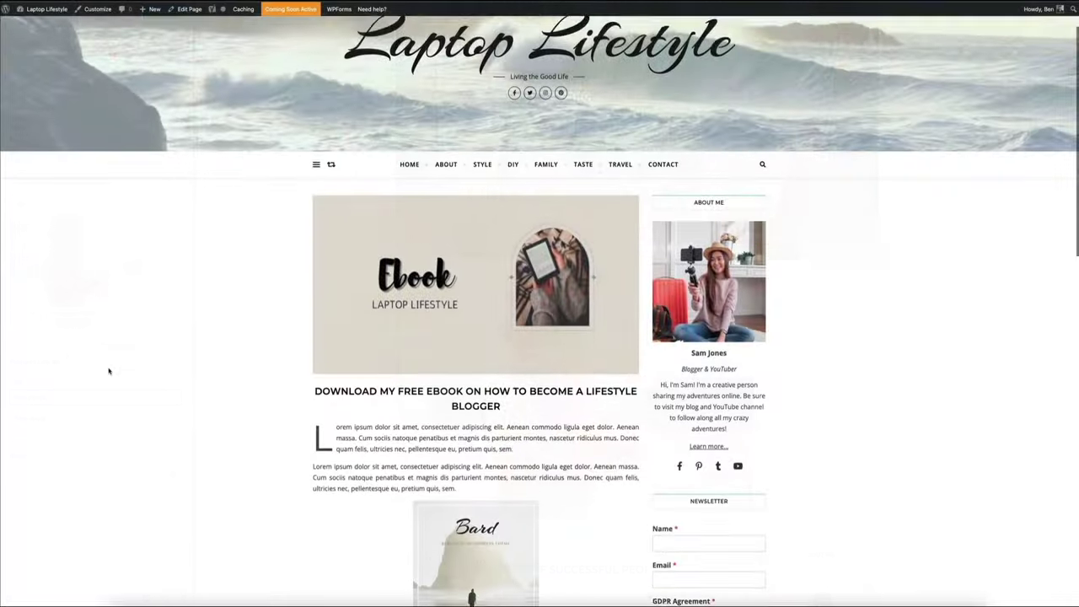
pyautogui.scroll(-3, 109, 371)
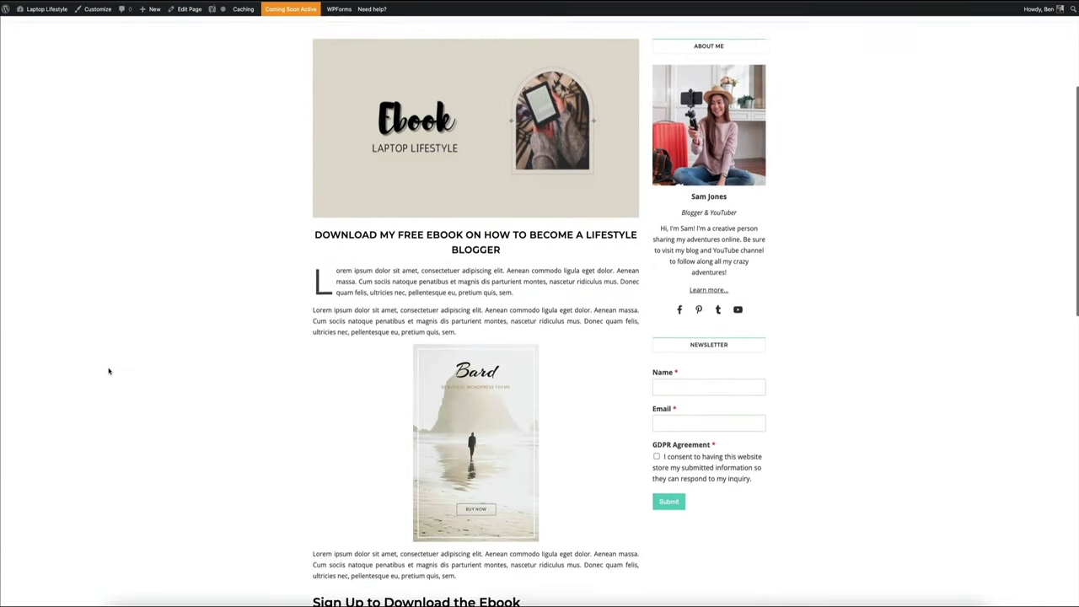
pyautogui.scroll(-3, 108, 371)
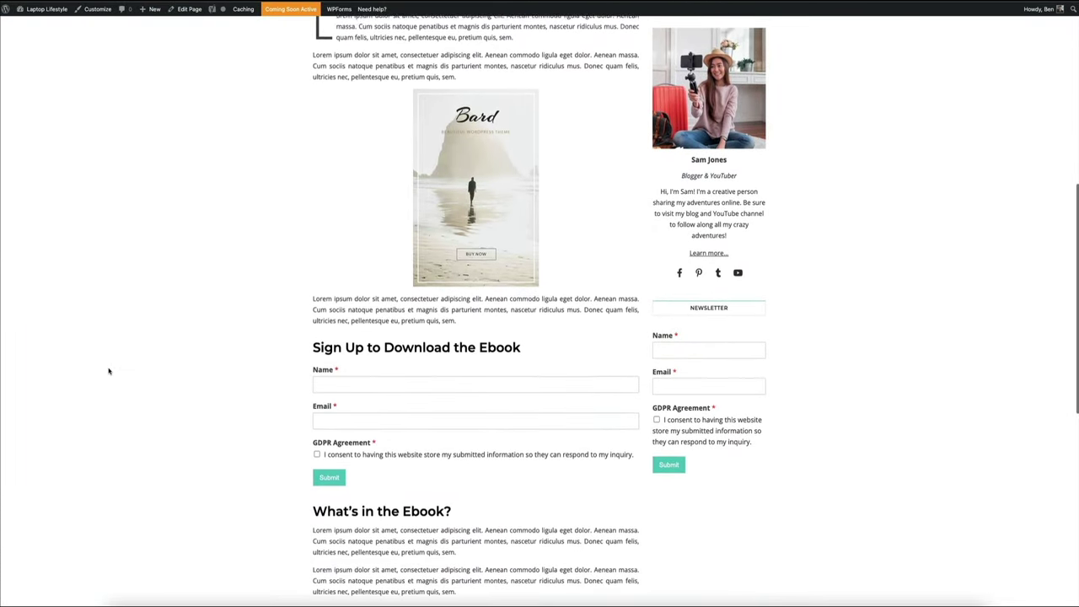
pyautogui.scroll(-3, 111, 371)
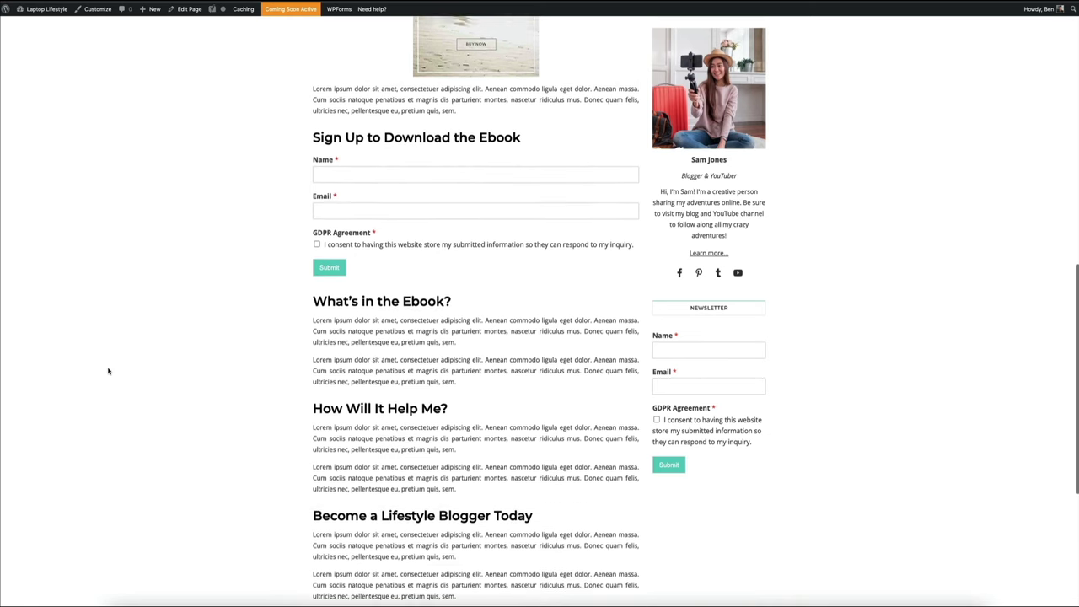
pyautogui.scroll(-3, 108, 371)
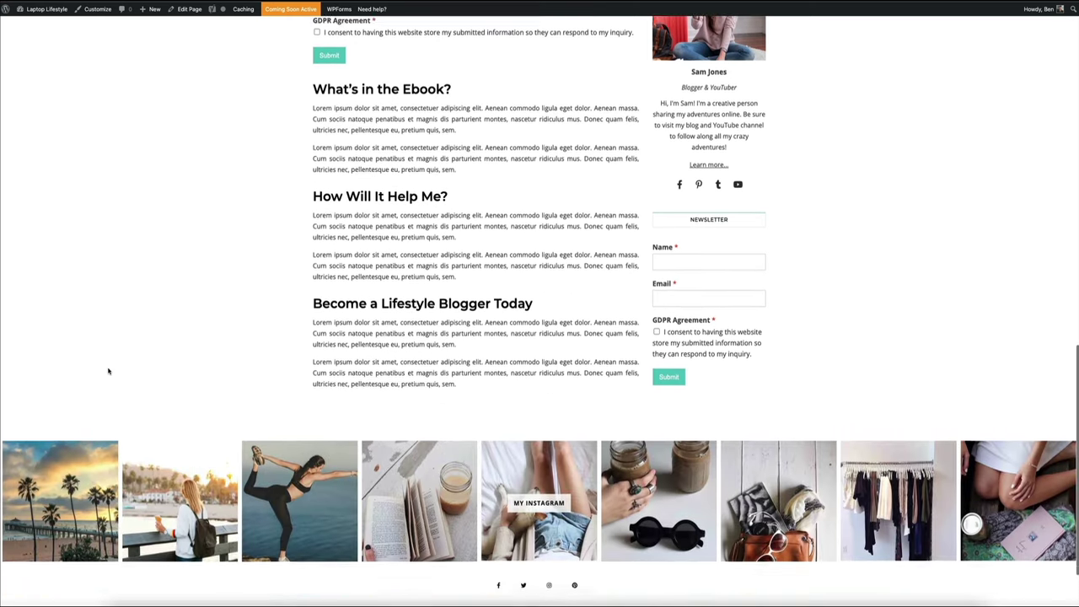
pyautogui.scroll(3, 107, 371)
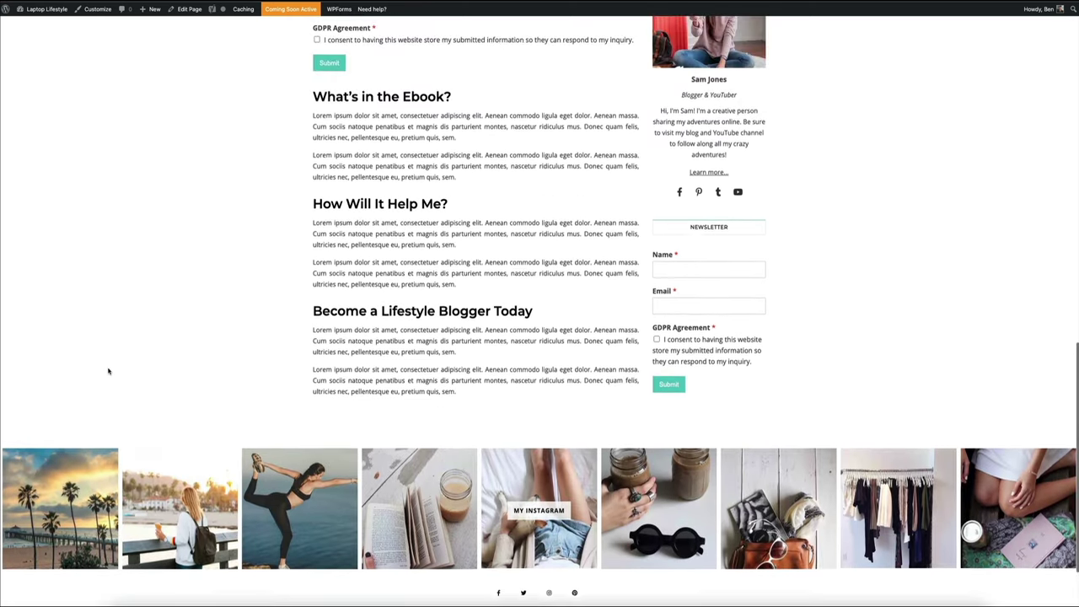
pyautogui.scroll(3, 108, 371)
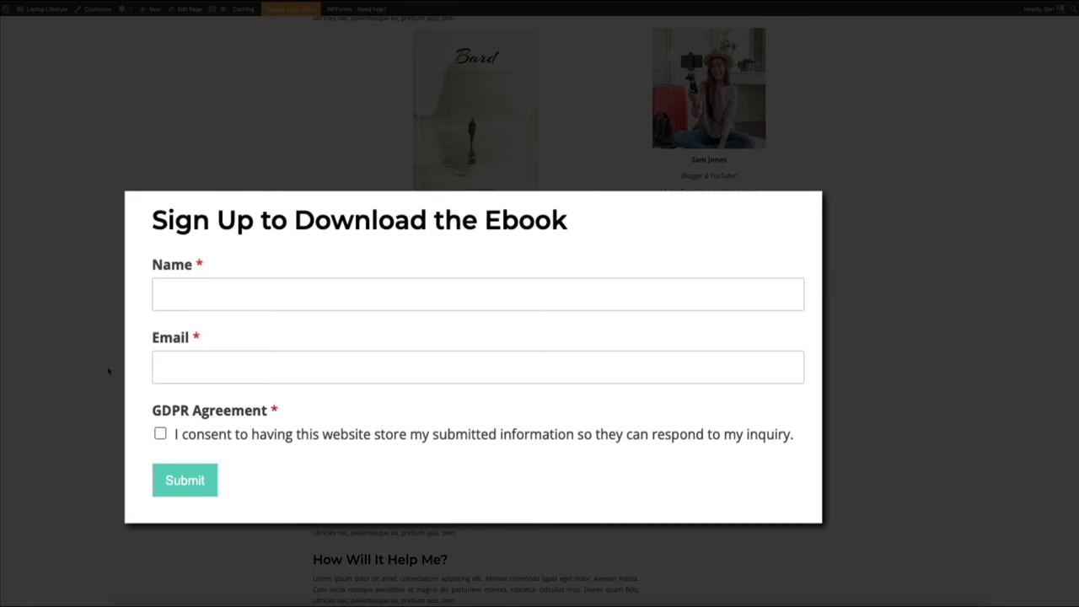
pyautogui.click(108, 371)
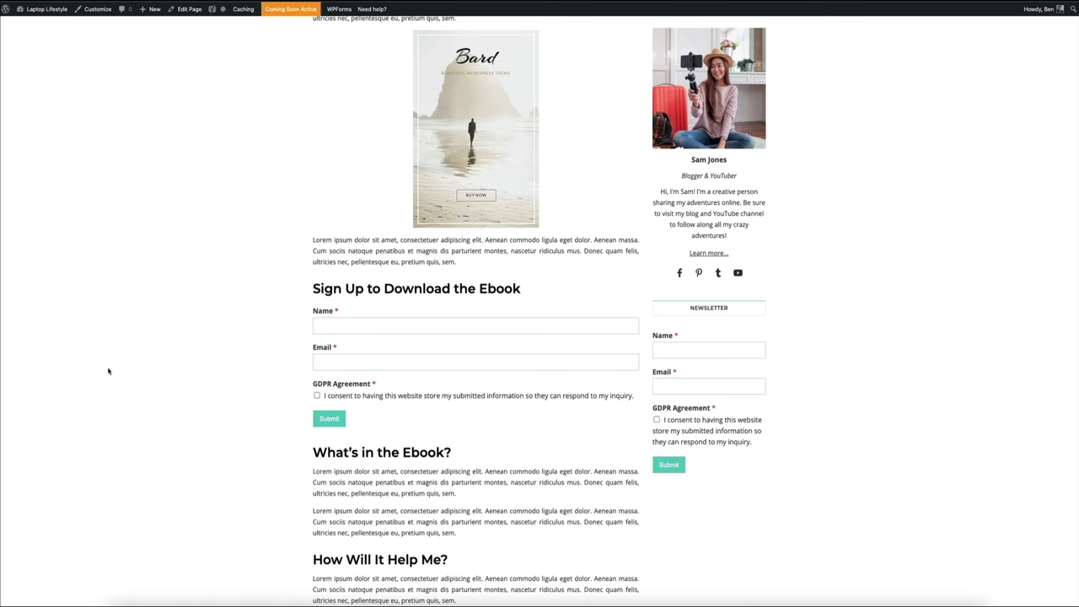
pyautogui.scroll(5, 108, 371)
pyautogui.scroll(5, 108, 371)
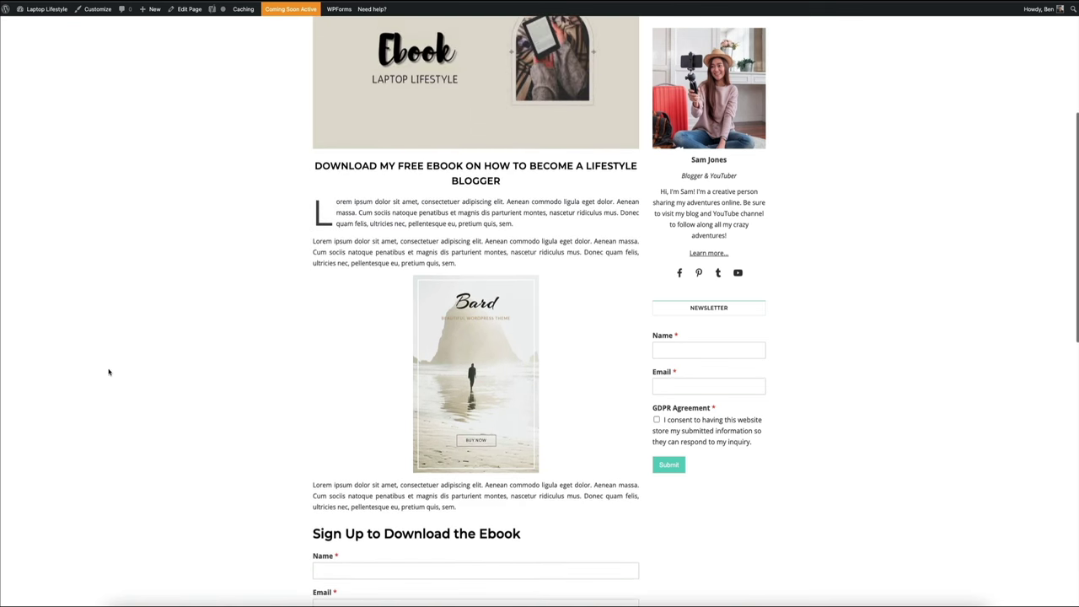
pyautogui.scroll(2, 108, 371)
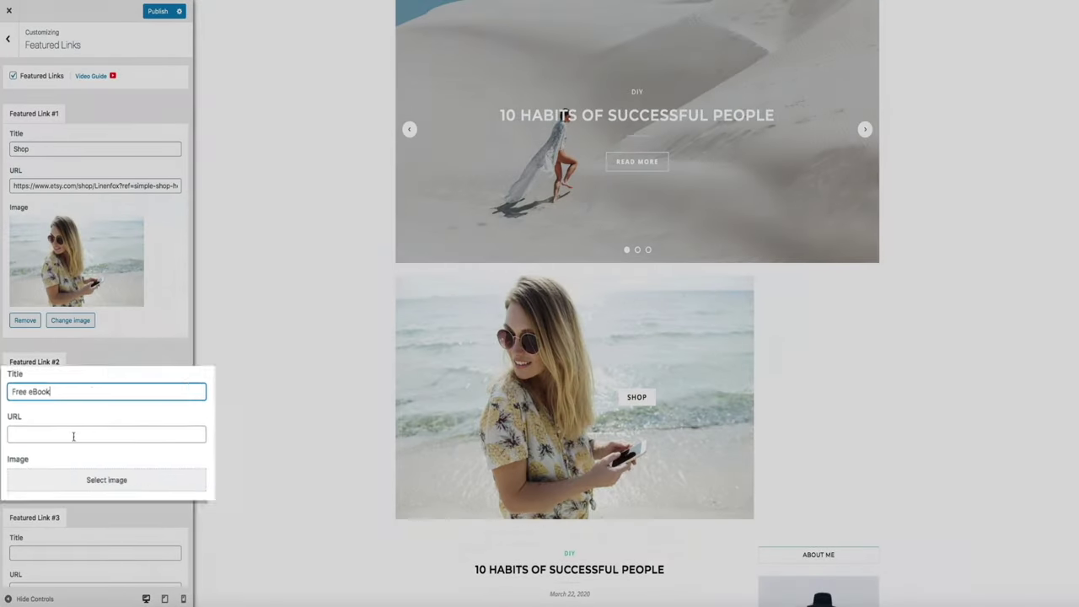
# - Give Featured Link #2 the pasted free-ebook page URL and an uploaded, cropped open-book photo
pyautogui.click(73, 436)
pyautogui.write('https://benslifestyleblog.com/free-ebook/')
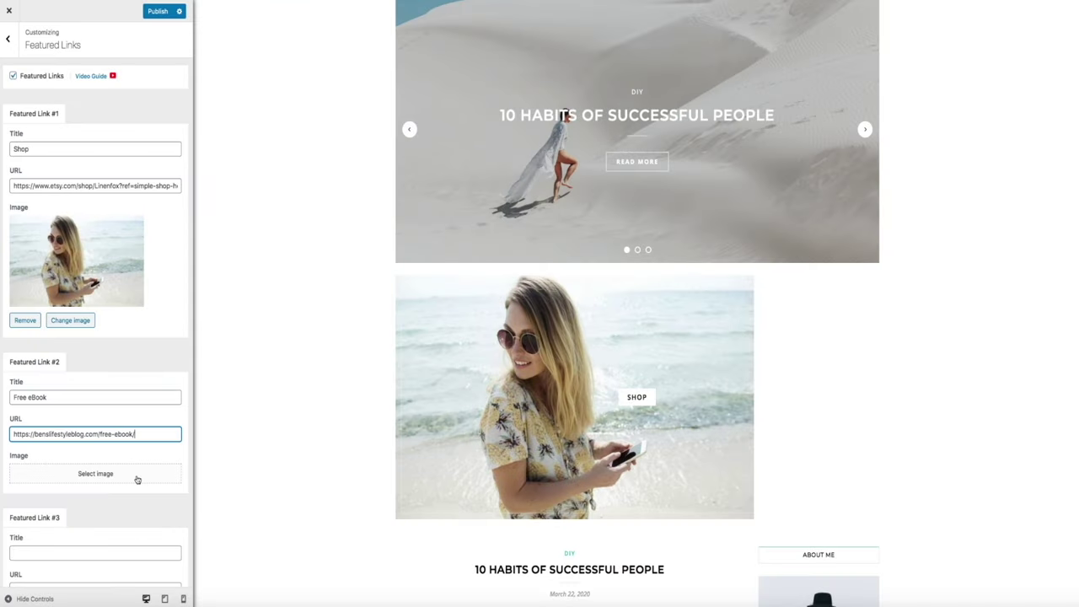
pyautogui.click(138, 475)
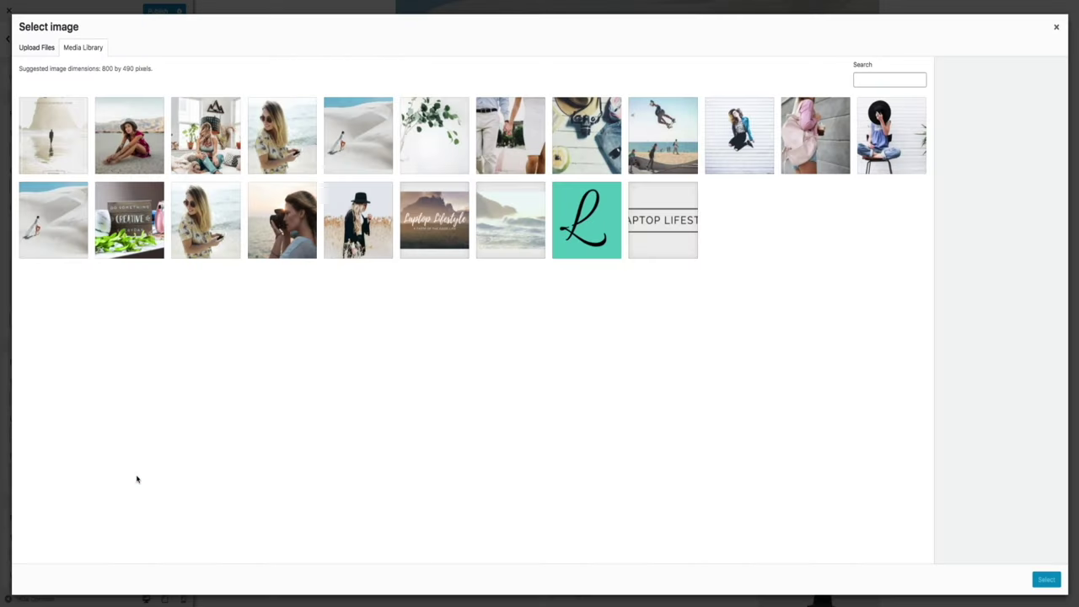
pyautogui.click(37, 49)
pyautogui.click(548, 267)
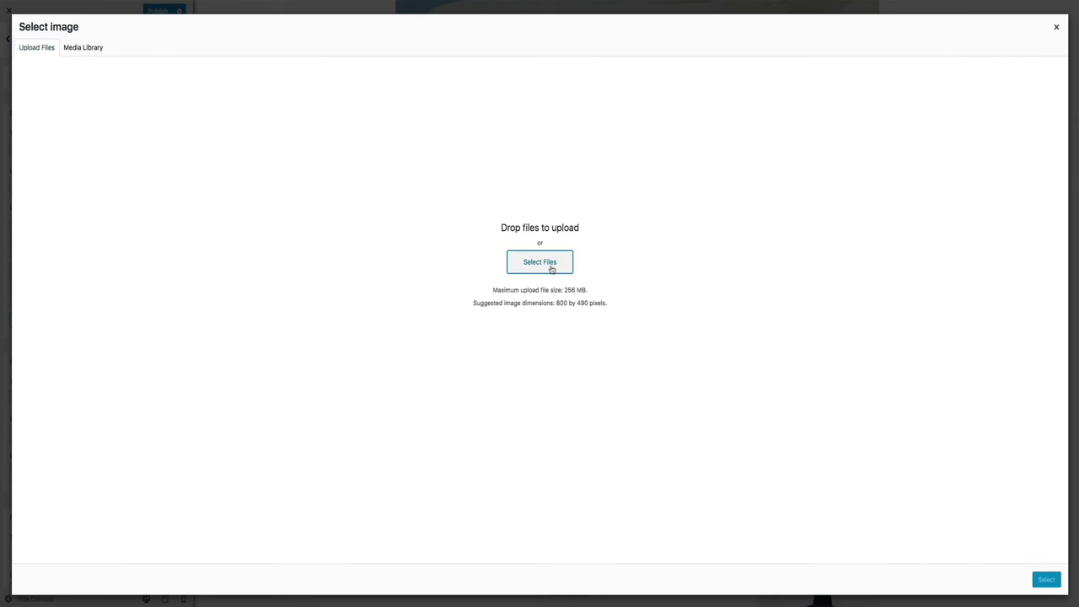
pyautogui.click(576, 41)
pyautogui.click(614, 15)
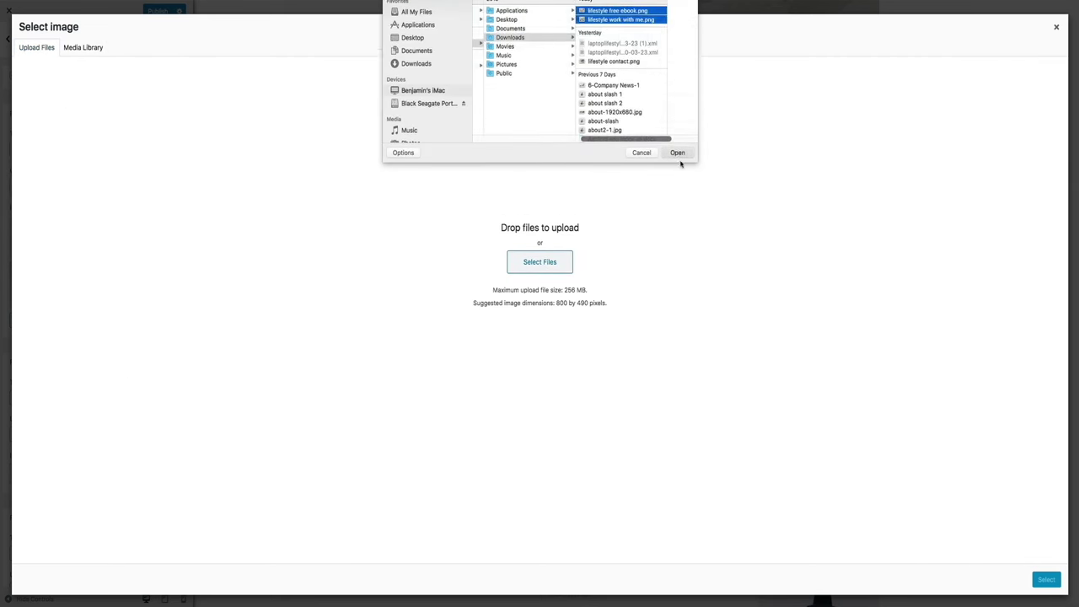
pyautogui.click(677, 159)
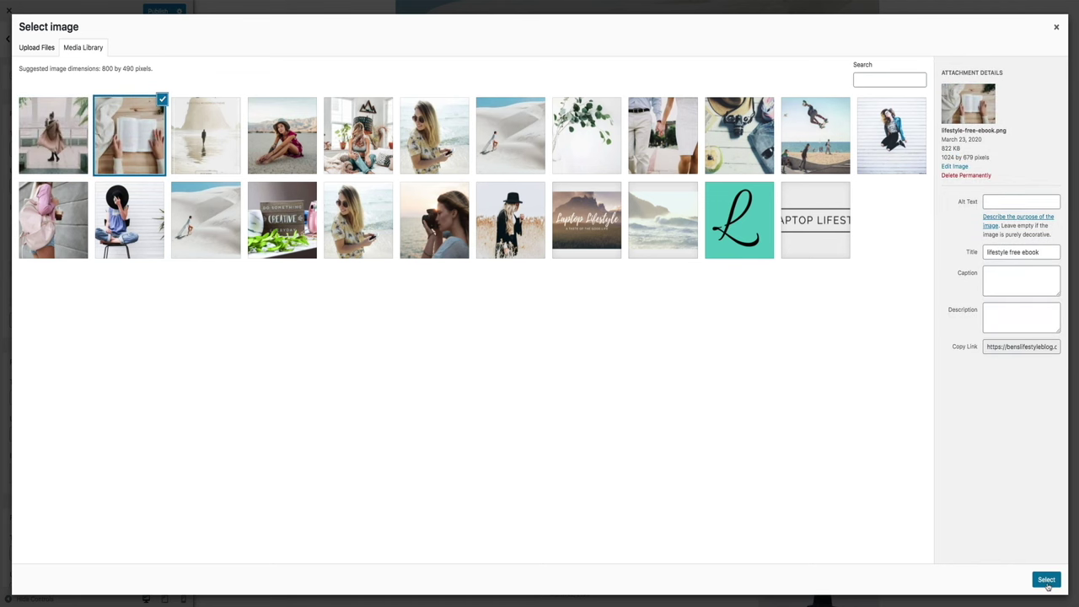
pyautogui.click(1048, 584)
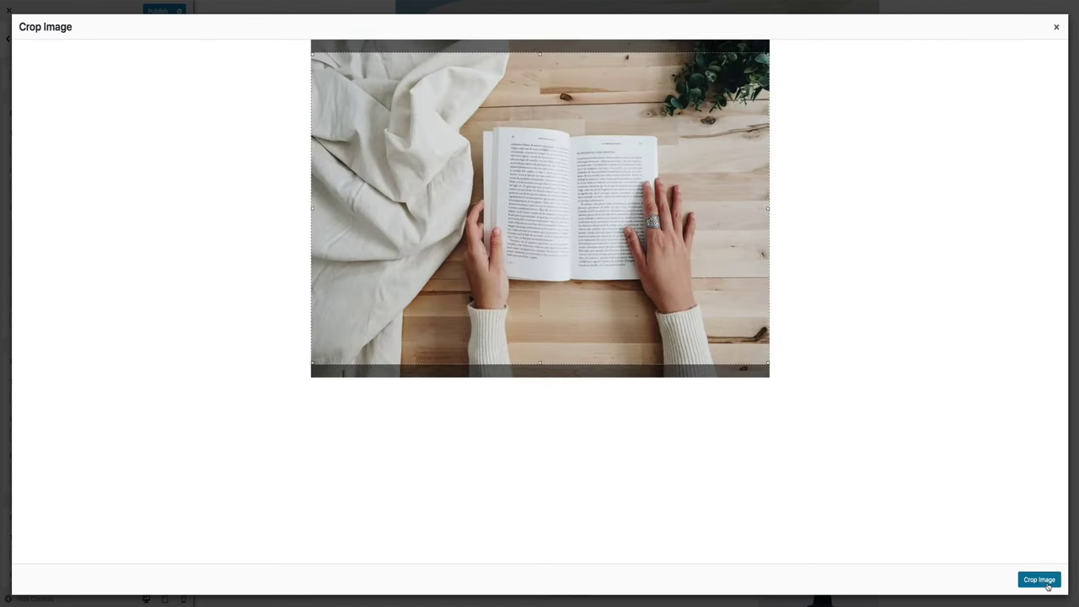
pyautogui.click(1048, 585)
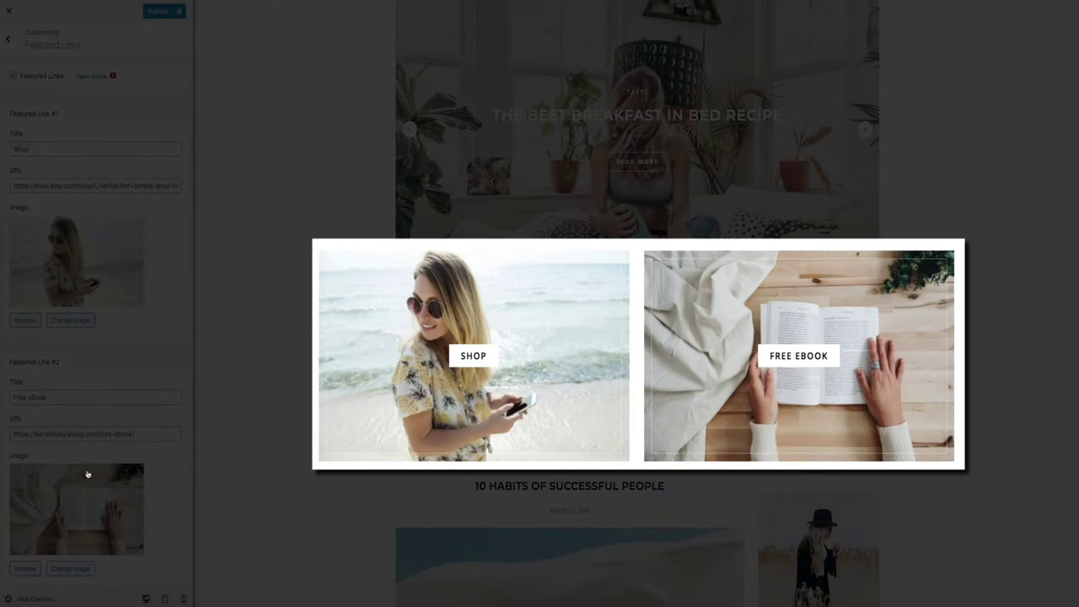
pyautogui.scroll(-3, 87, 475)
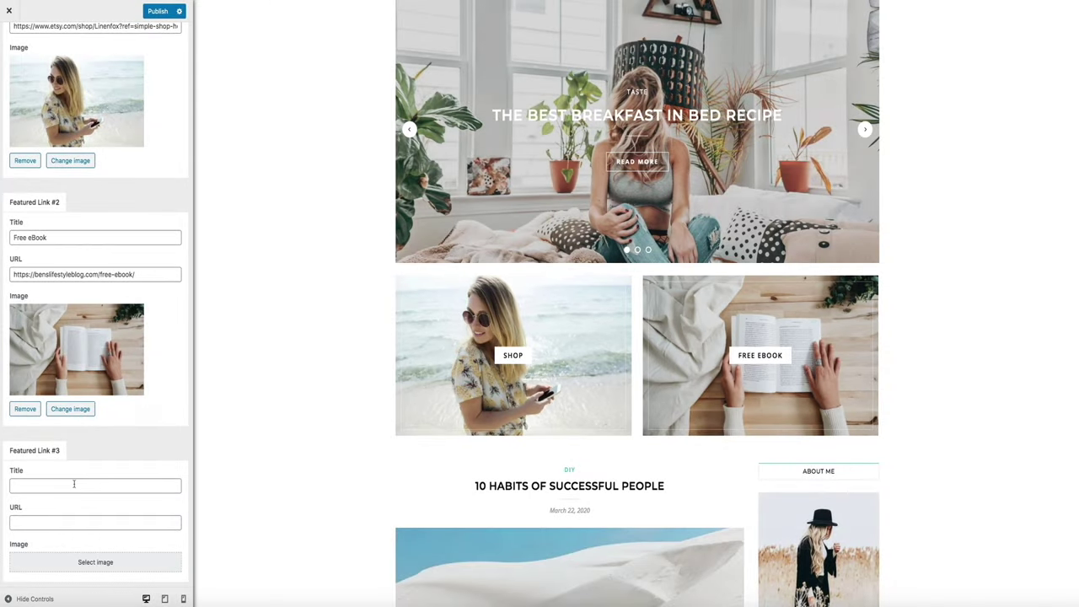
# - Title Featured Link #3 'Work With Me' and paste in the contact page URL
pyautogui.click(74, 484)
pyautogui.write('Work')
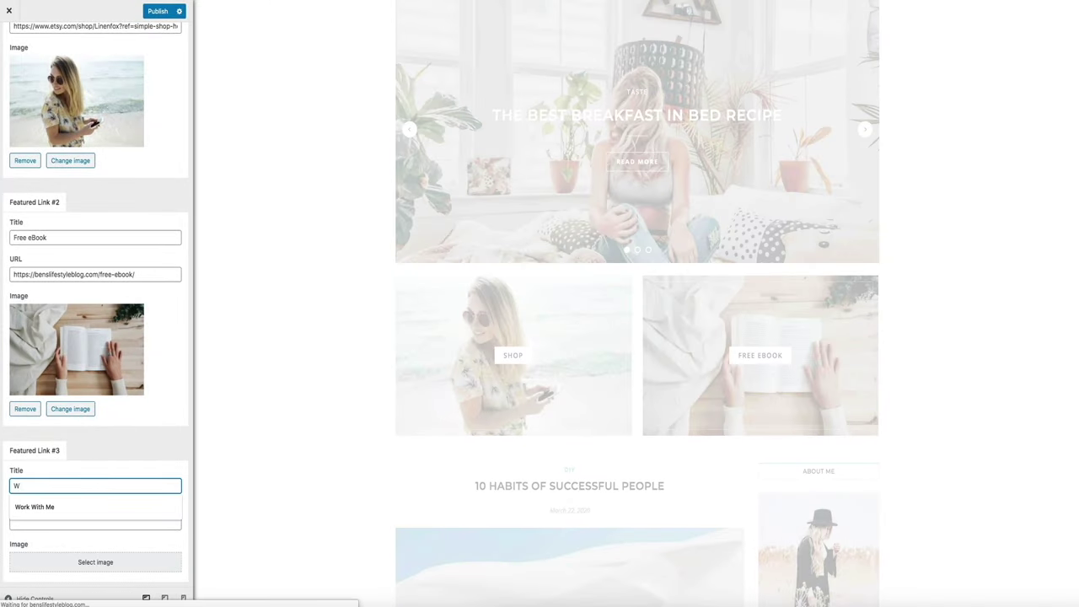
pyautogui.write(' With Me')
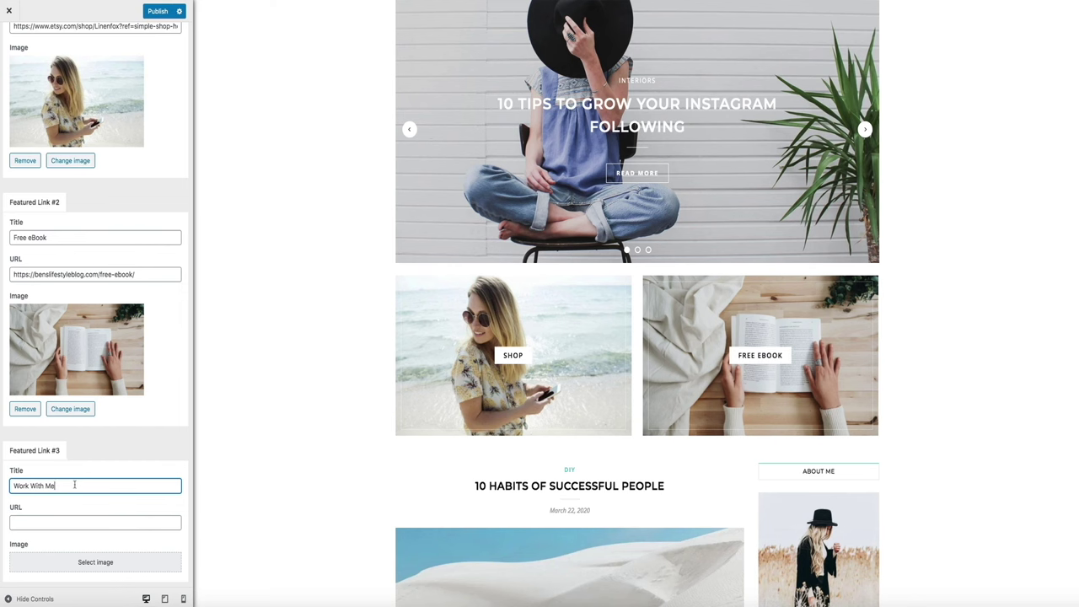
pyautogui.click(32, 522)
pyautogui.write('https://benslifestyleblog.com/contact/')
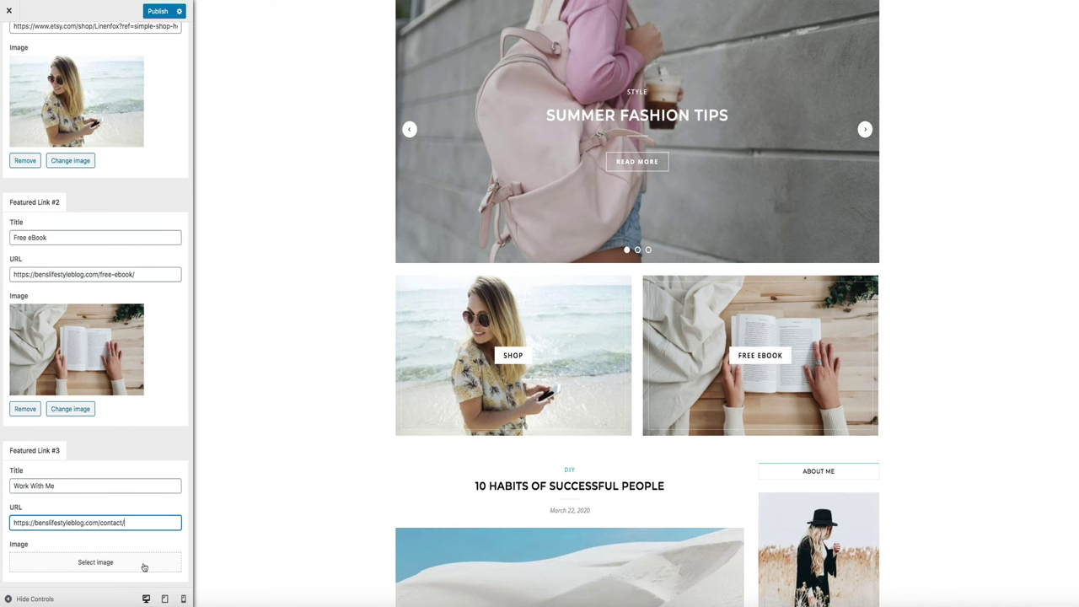
# - Give Featured Link #3 a cropped woman-in-coat photo
pyautogui.click(143, 566)
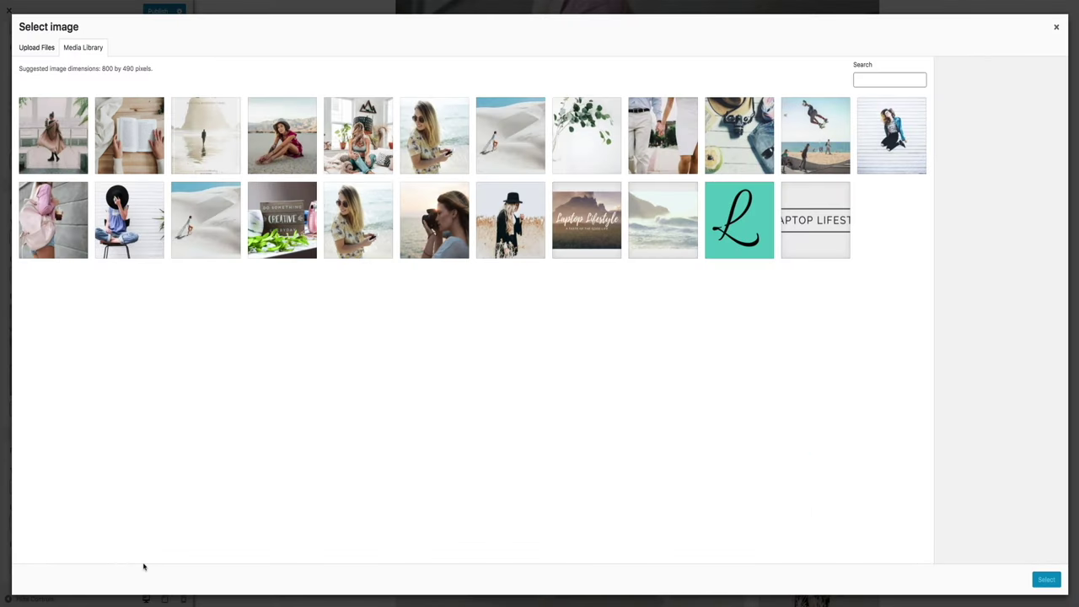
pyautogui.click(60, 144)
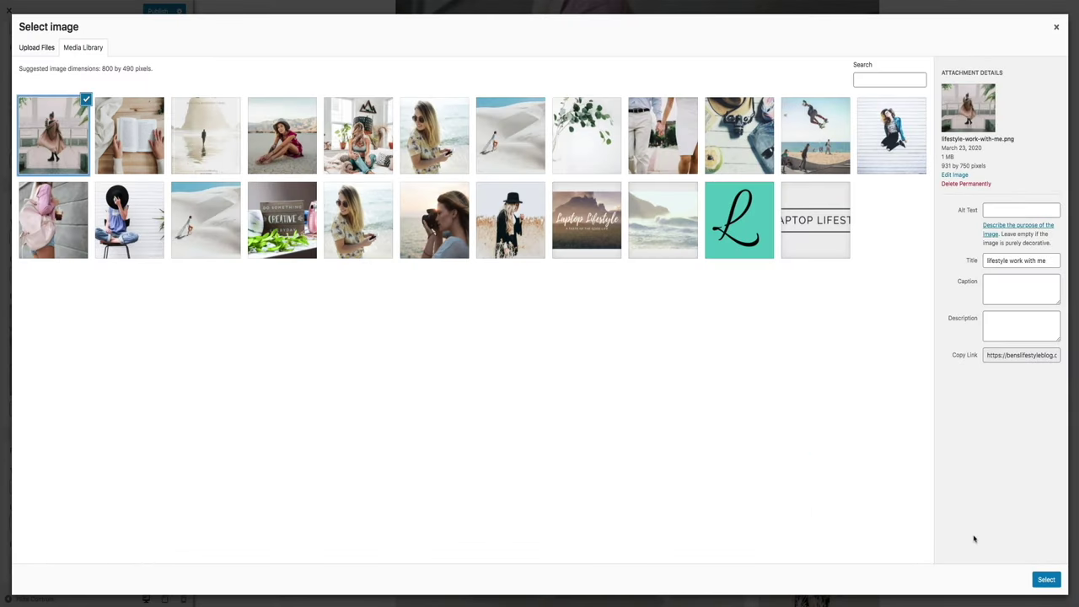
pyautogui.click(1047, 580)
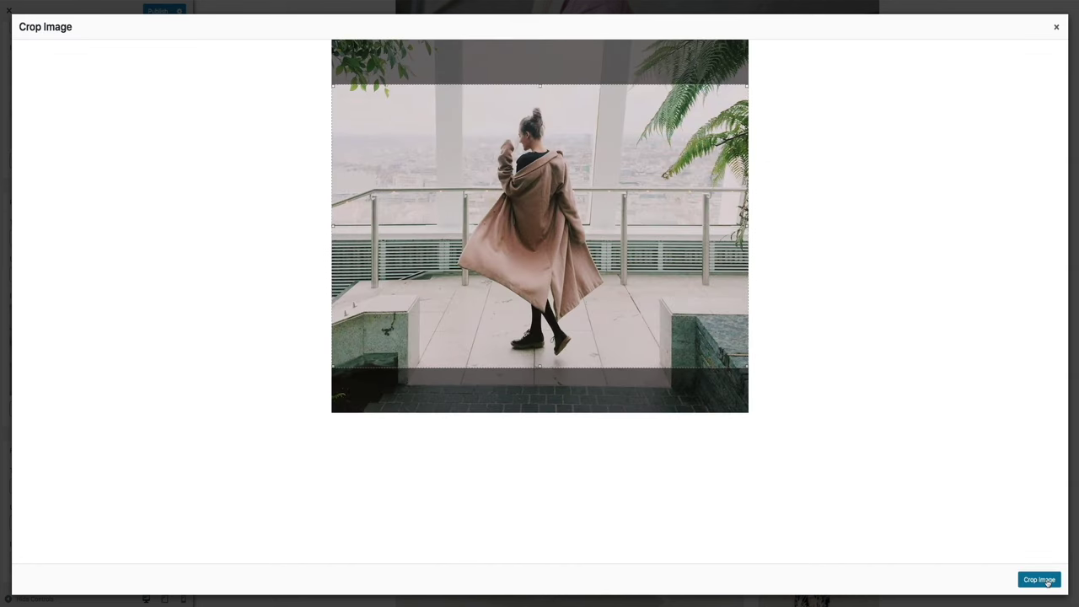
pyautogui.click(1048, 580)
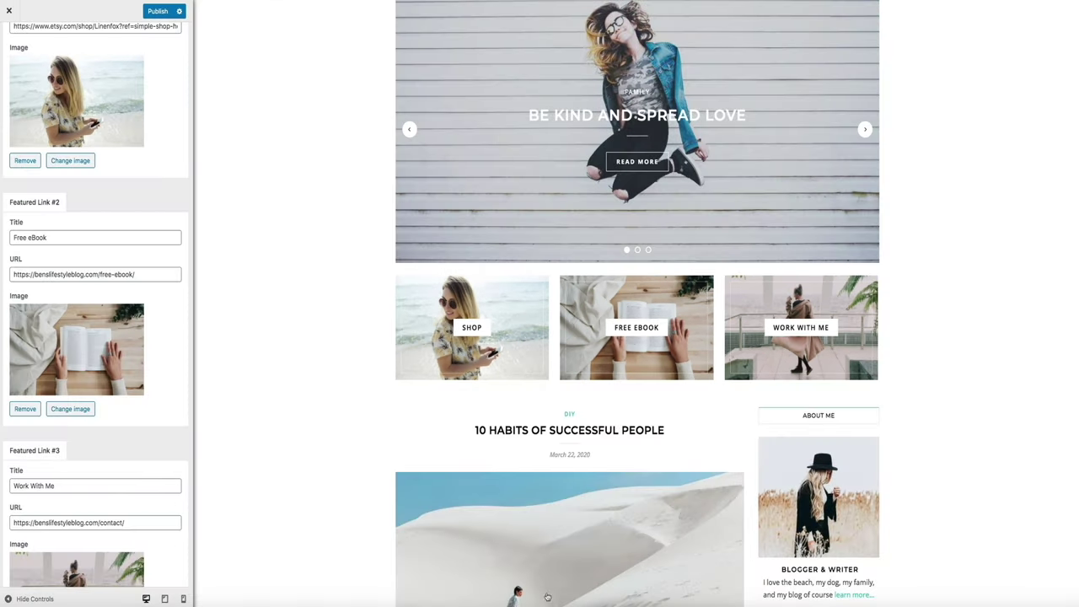
pyautogui.scroll(5, 171, 341)
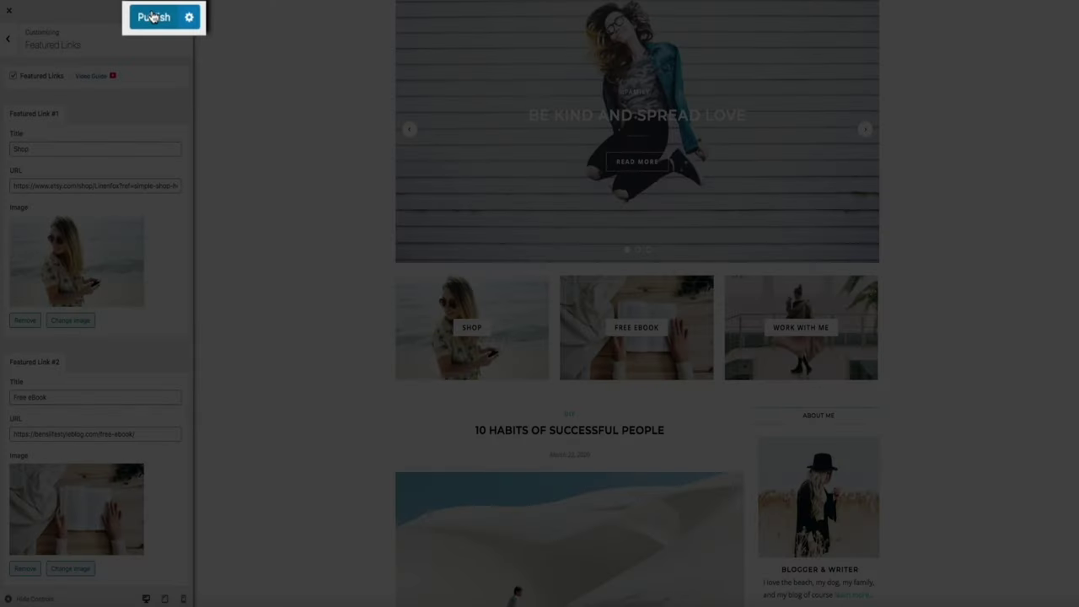
# - Publish the featured link changes from the Customizer
pyautogui.click(154, 17)
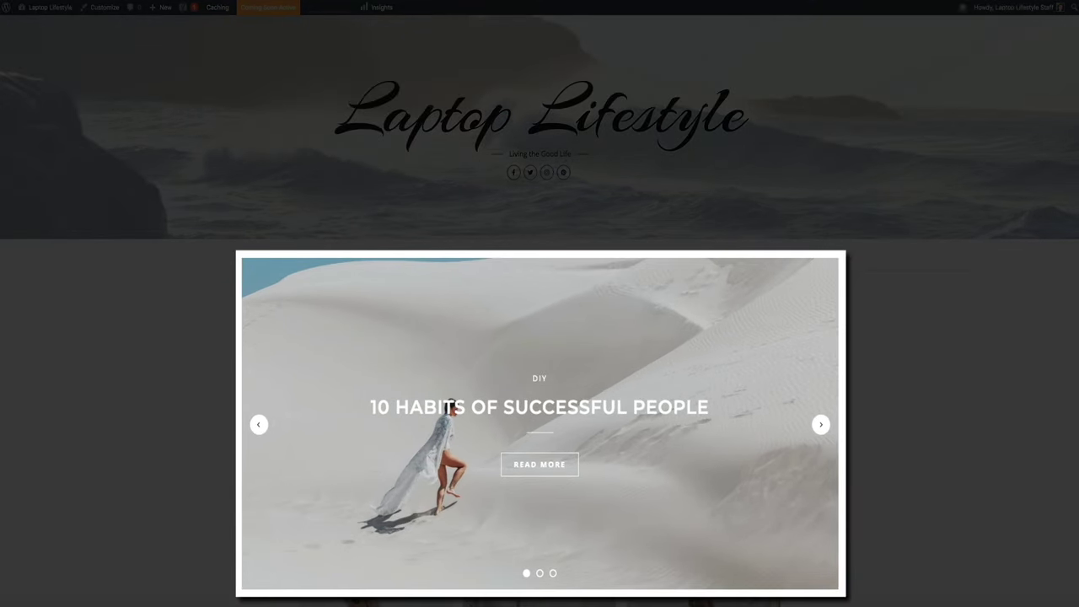
pyautogui.click(822, 426)
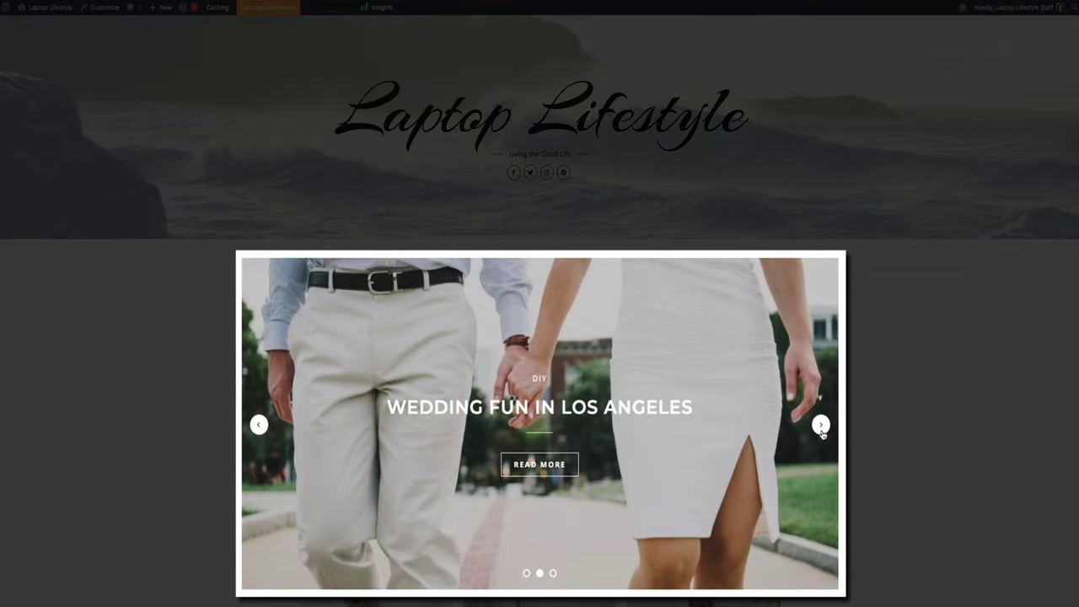
pyautogui.click(821, 426)
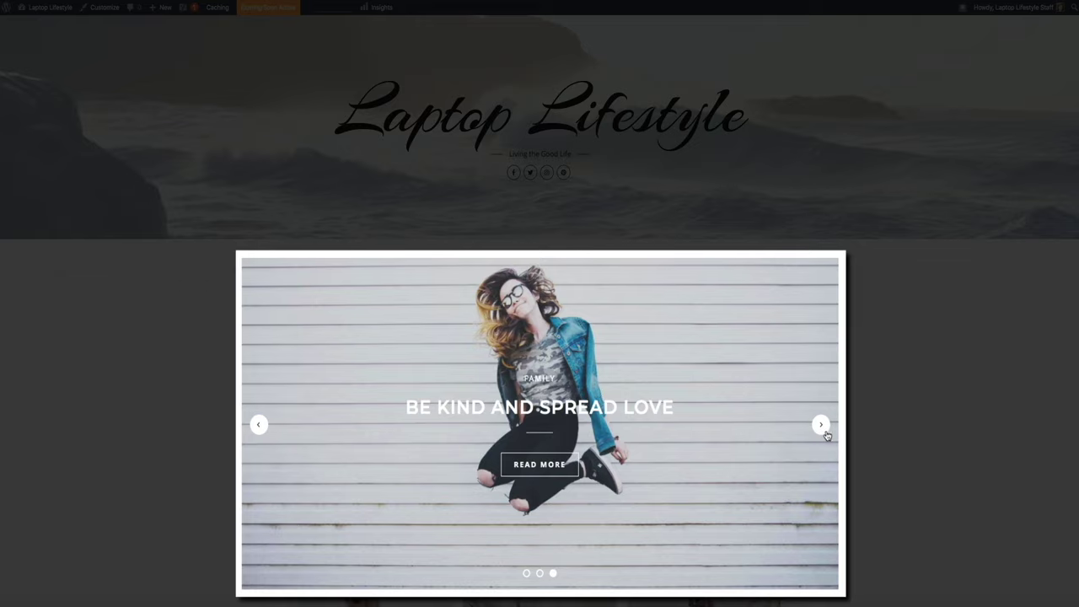
pyautogui.scroll(-3, 894, 466)
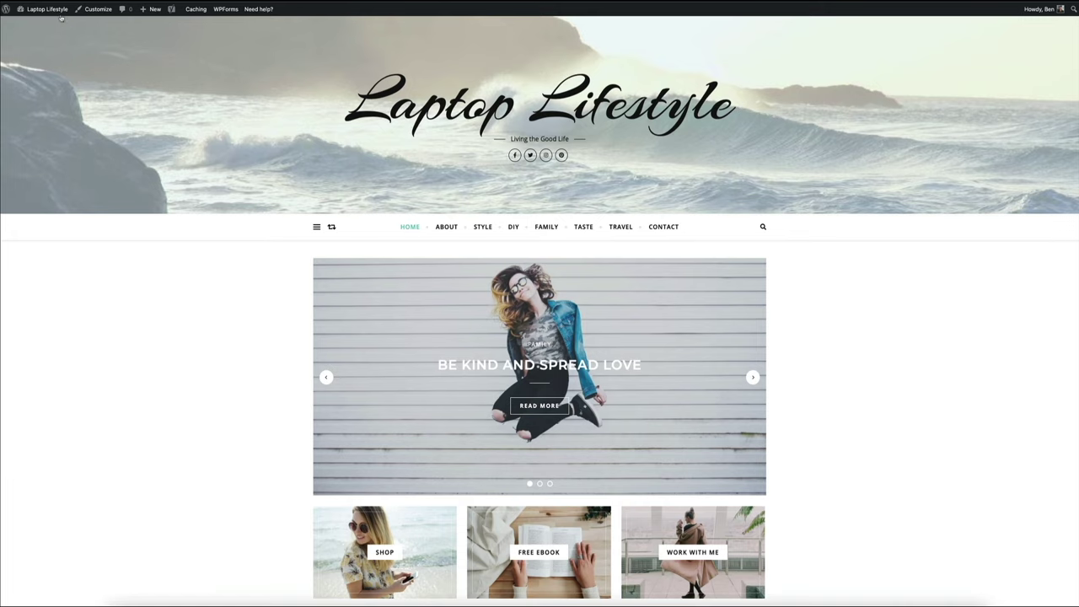
# - From the dashboard, go to Yoast SEO Search Appearance and open the media library for the Homepage Social image
pyautogui.moveTo(59, 14)
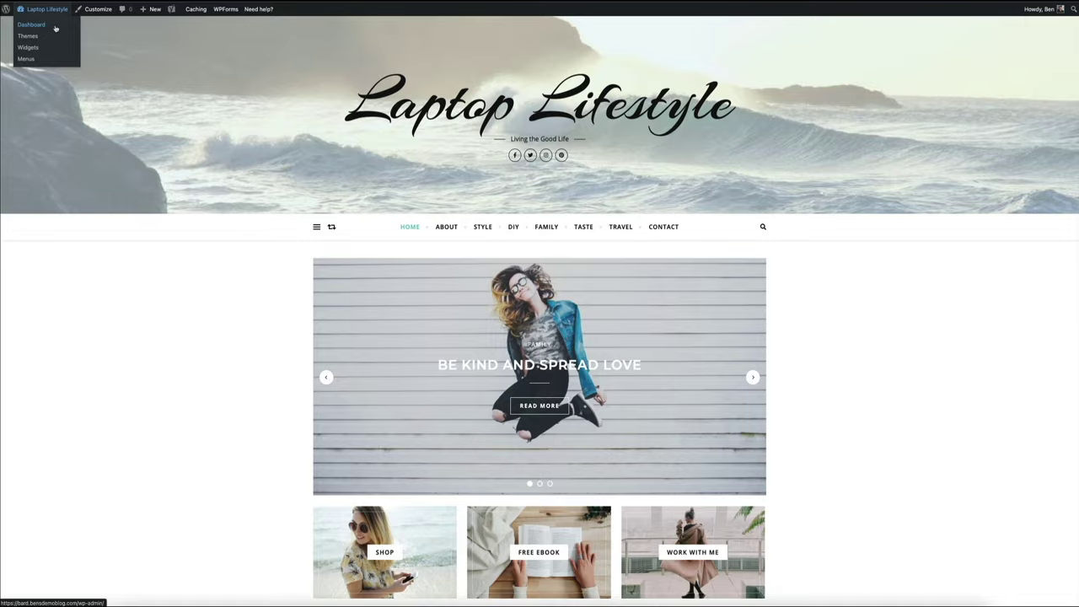
pyautogui.click(55, 28)
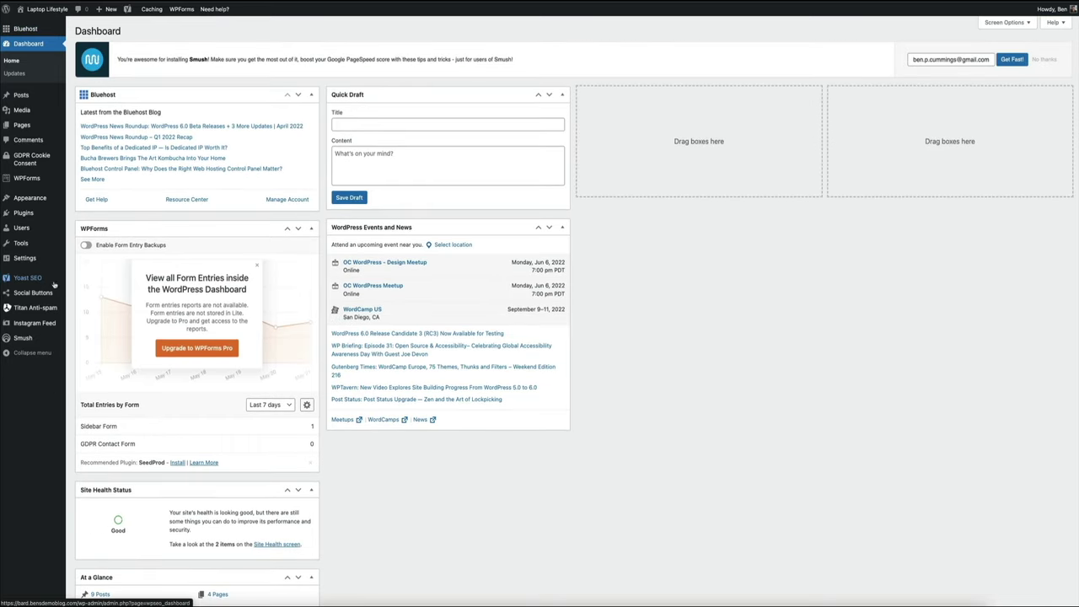
pyautogui.moveTo(55, 281)
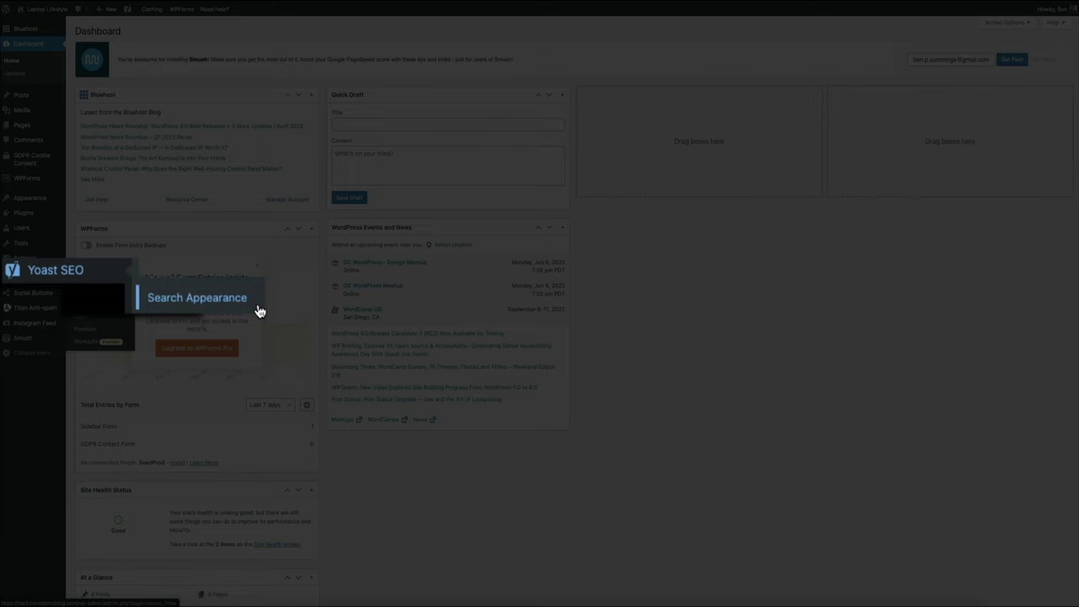
pyautogui.click(127, 292)
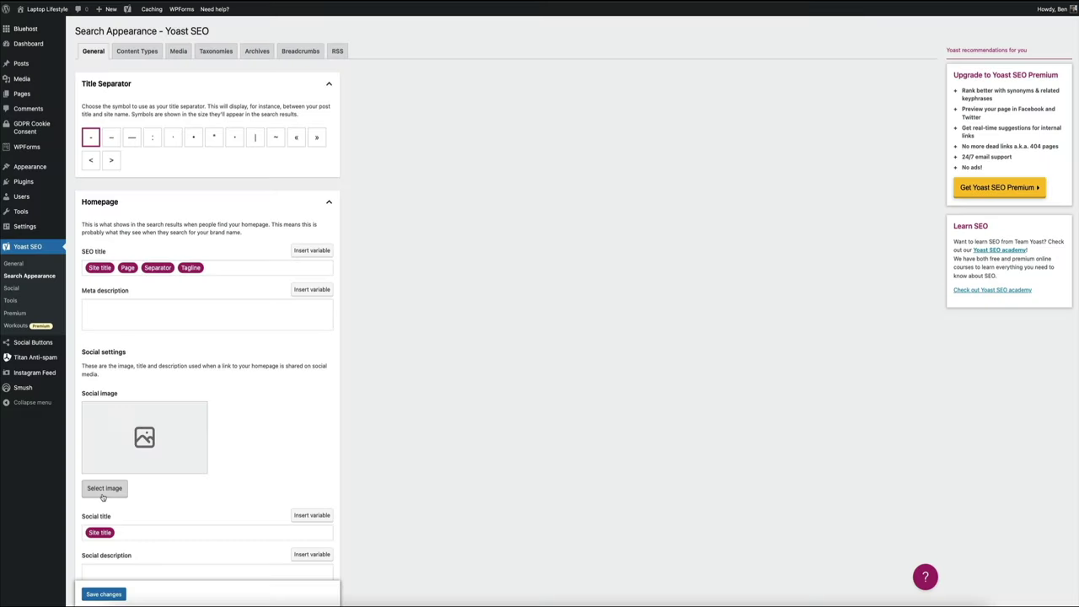
pyautogui.click(104, 492)
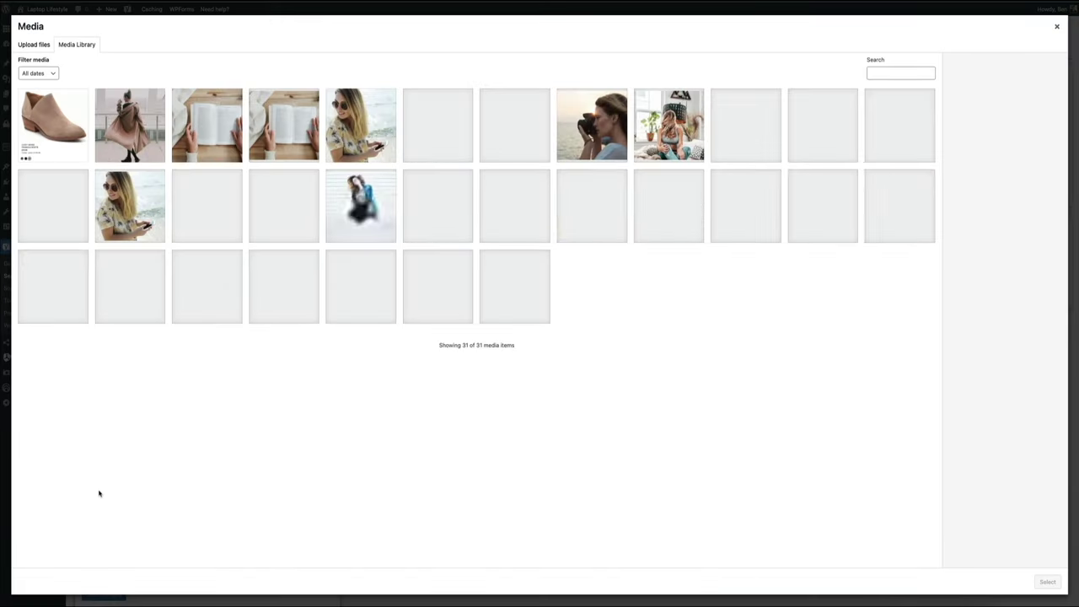
# - Upload the Laptop Lifestyle Homepage Yoast image to the media library
pyautogui.click(37, 48)
pyautogui.click(523, 254)
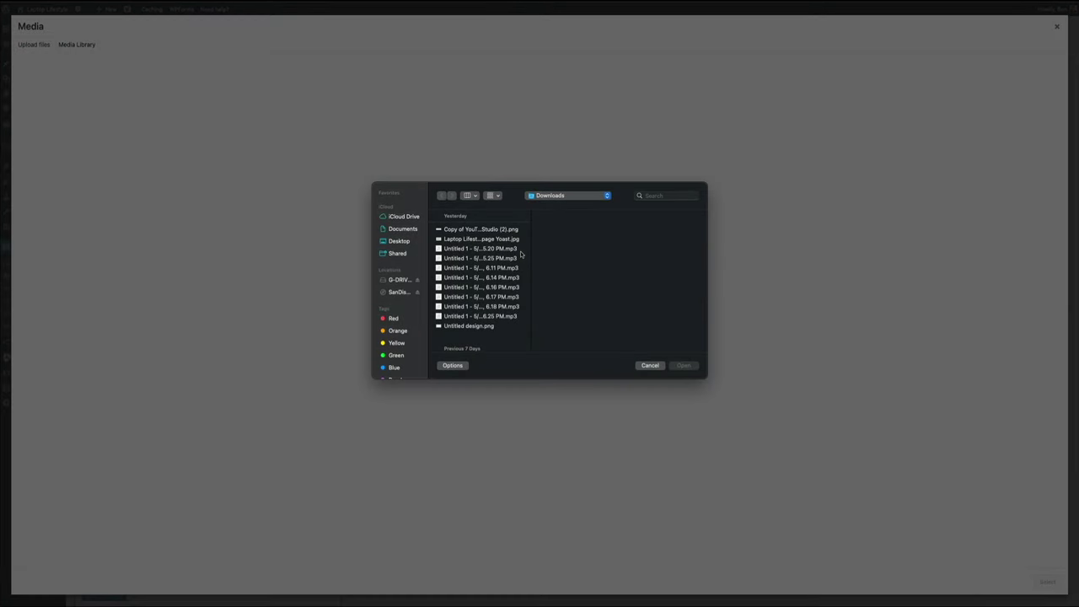
pyautogui.click(481, 239)
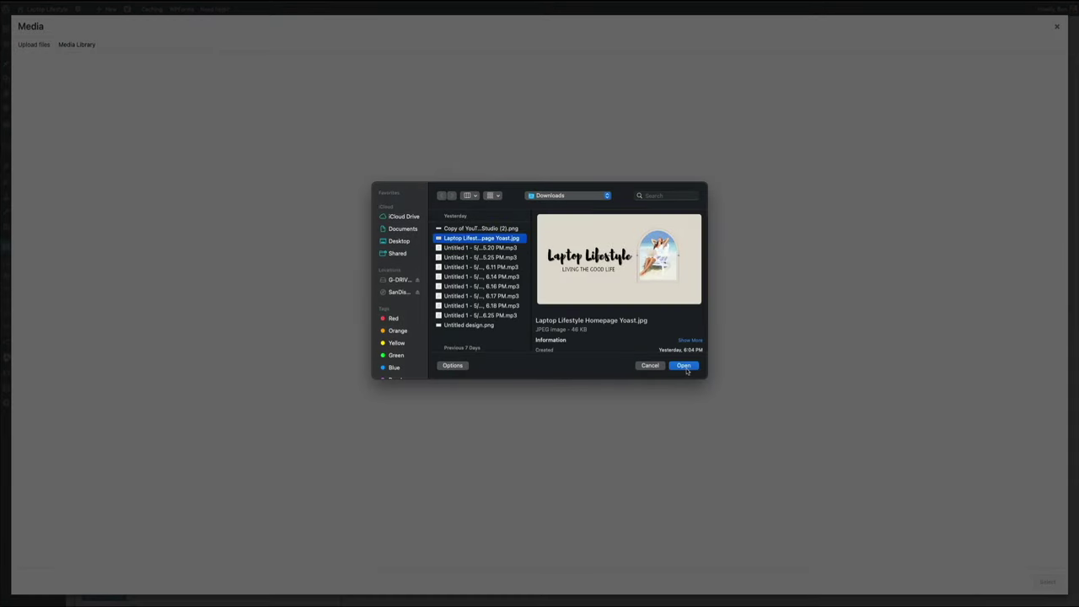
pyautogui.click(683, 366)
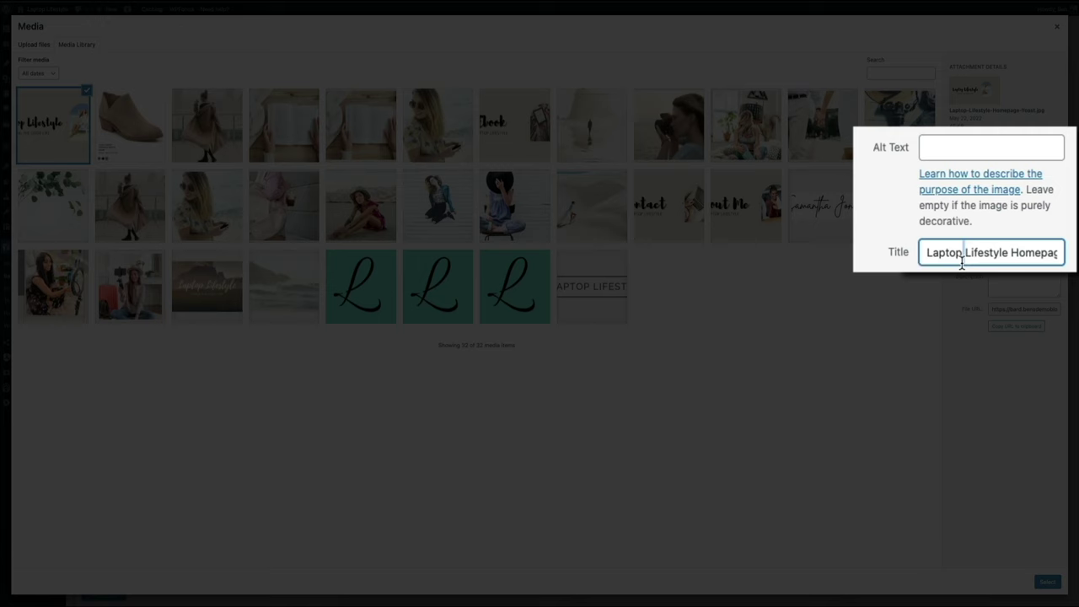
# - Give the banner the alt text 'laptop lifestyle homepage' and set it as the homepage social image
pyautogui.tripleClick(1007, 226)
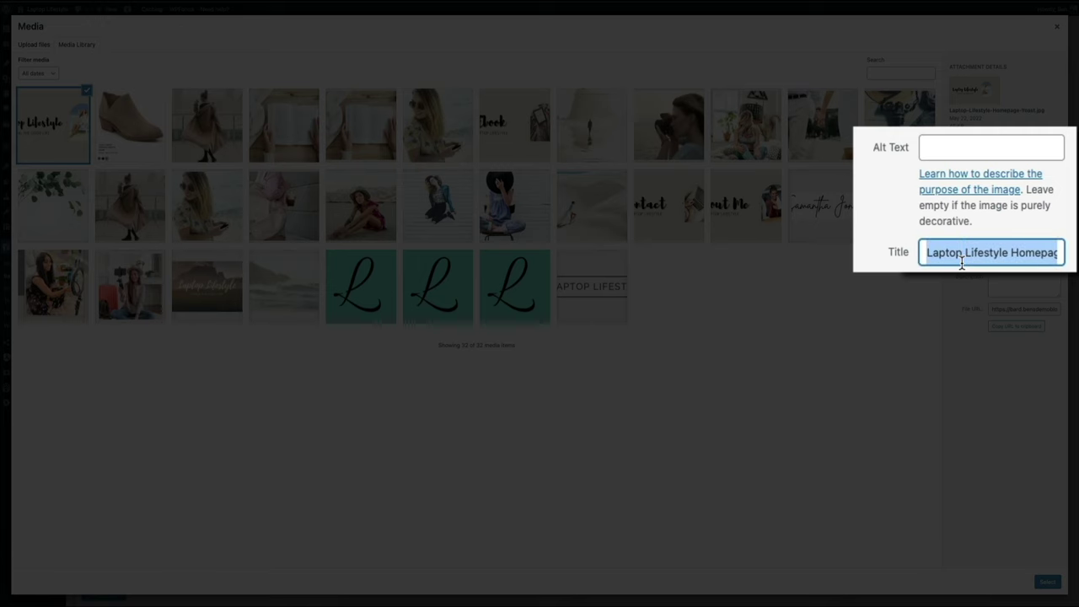
pyautogui.write('Laptop')
pyautogui.press('Down')
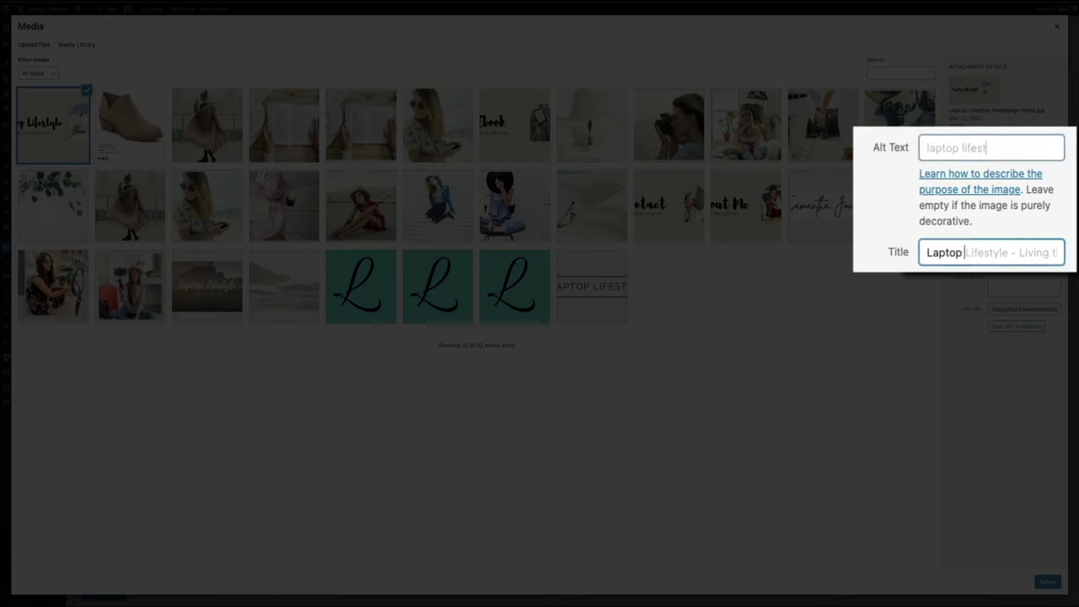
pyautogui.press('Return')
pyautogui.write('homepage')
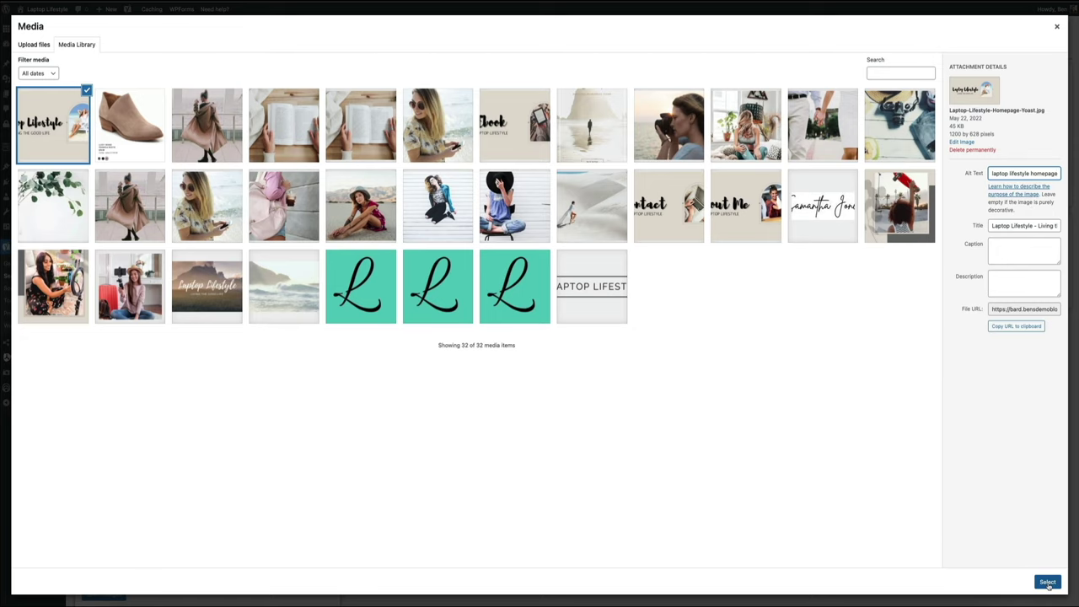
pyautogui.click(1047, 582)
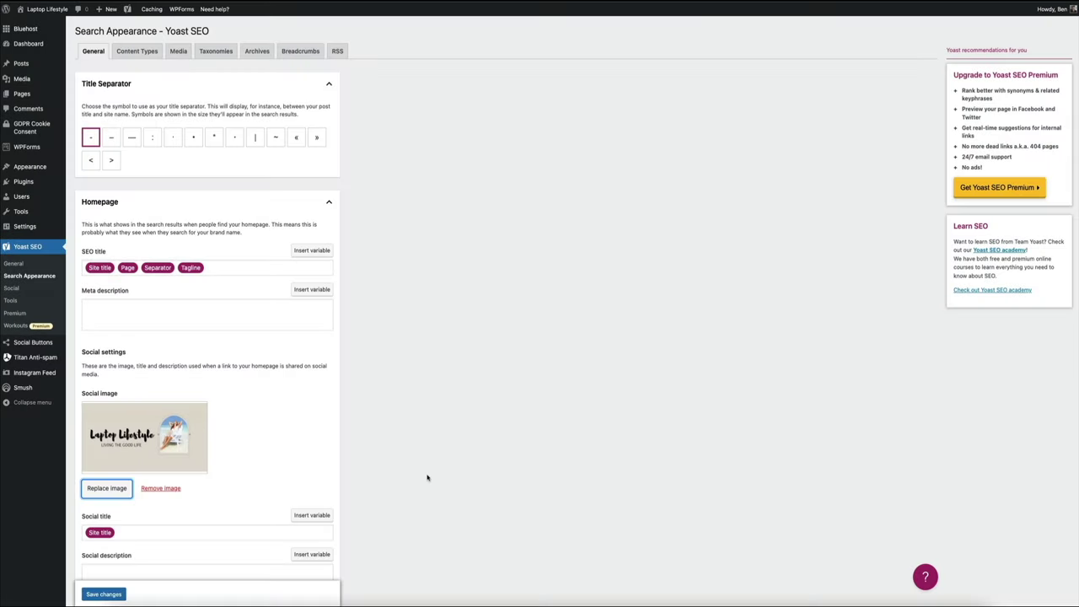
# - Set the Laptop Lifestyle homepage image as the Knowledge Graph person logo/avatar and save the Yoast settings
pyautogui.scroll(-3, 426, 478)
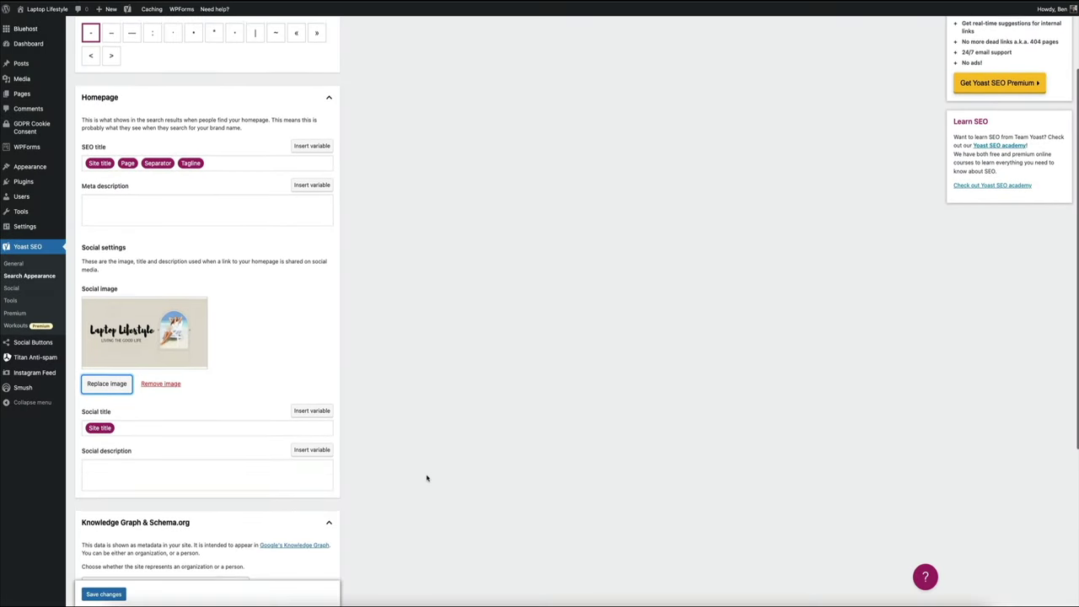
pyautogui.scroll(-1, 427, 478)
pyautogui.scroll(-1, 427, 478)
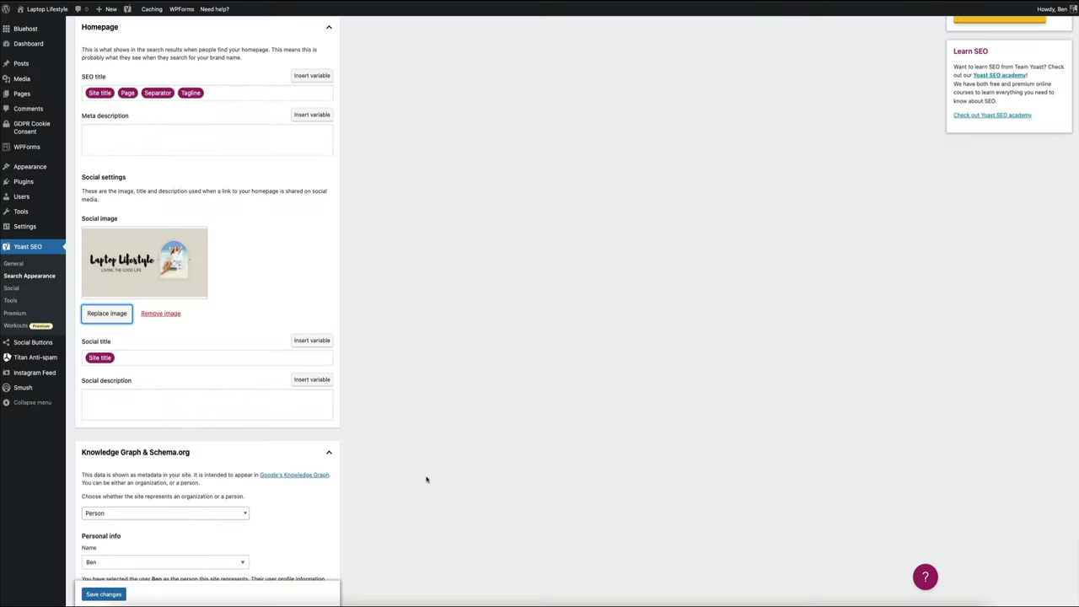
pyautogui.scroll(-3, 426, 479)
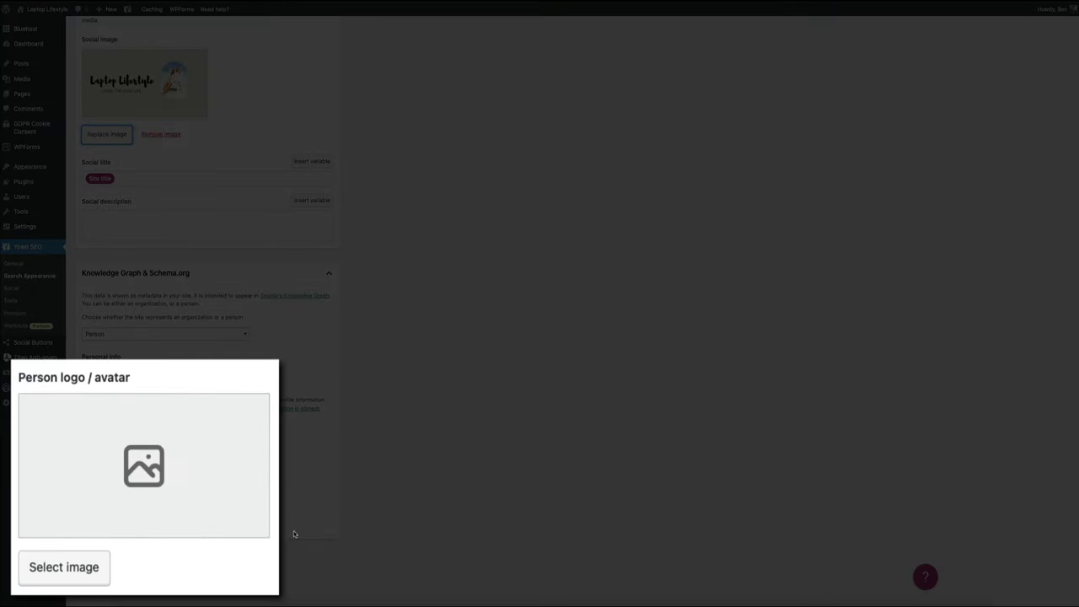
pyautogui.click(59, 585)
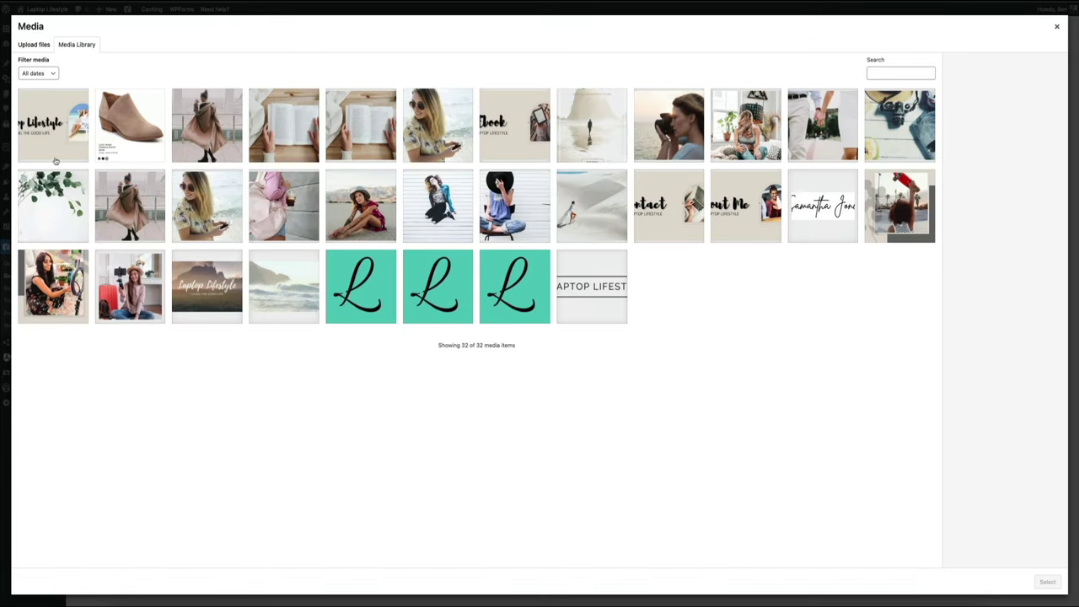
pyautogui.click(53, 154)
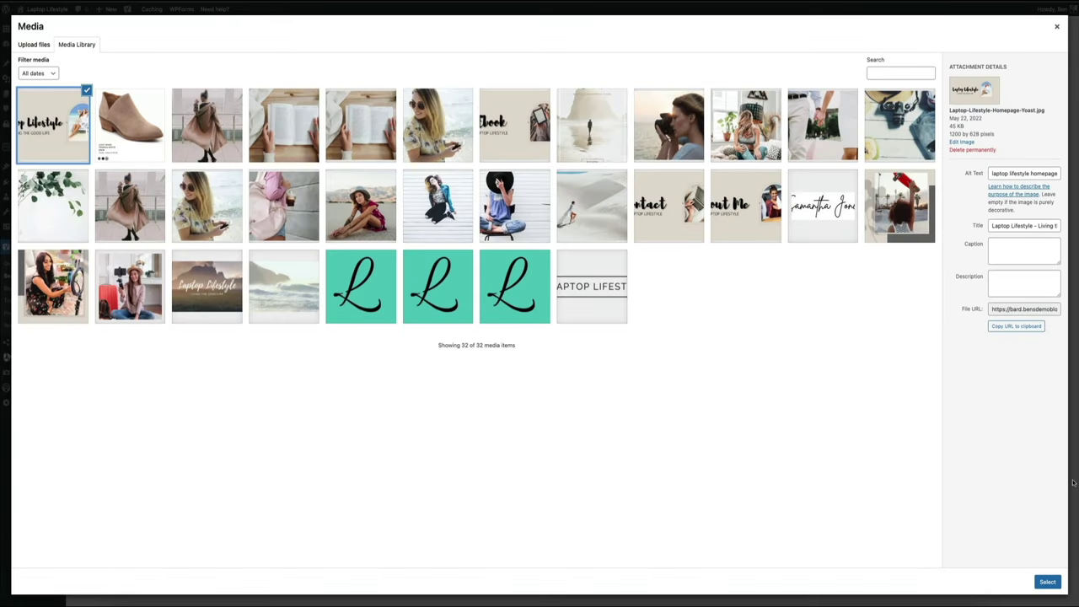
pyautogui.click(1046, 581)
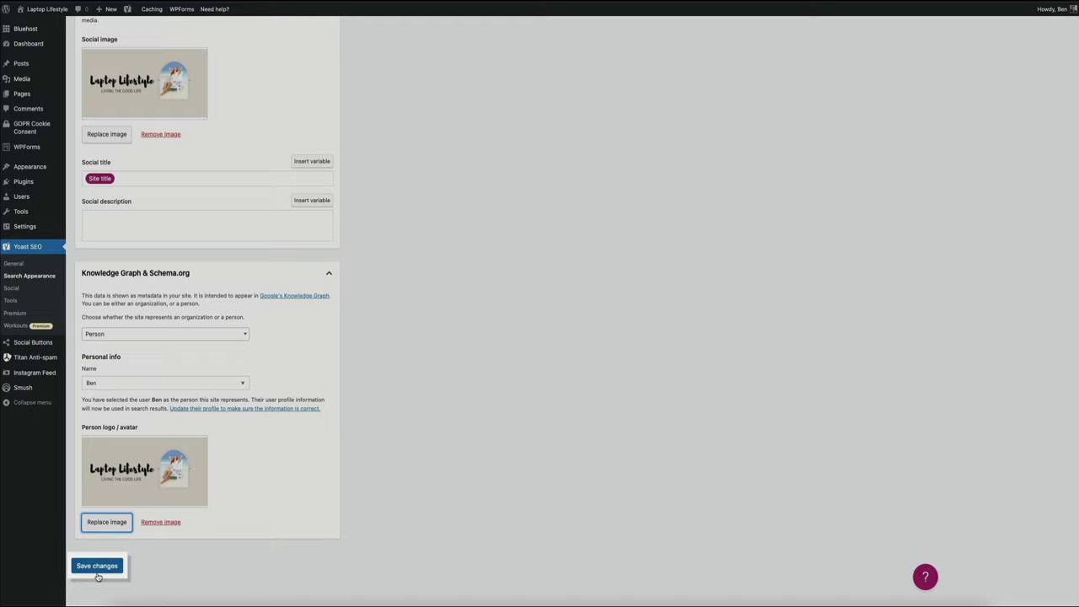
pyautogui.click(97, 570)
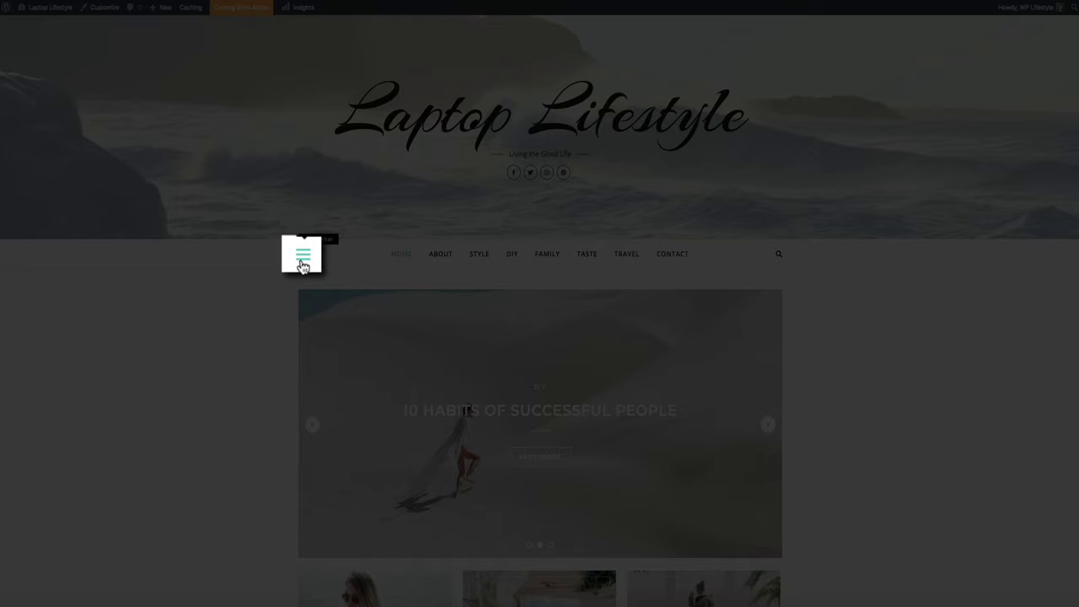
pyautogui.click(302, 263)
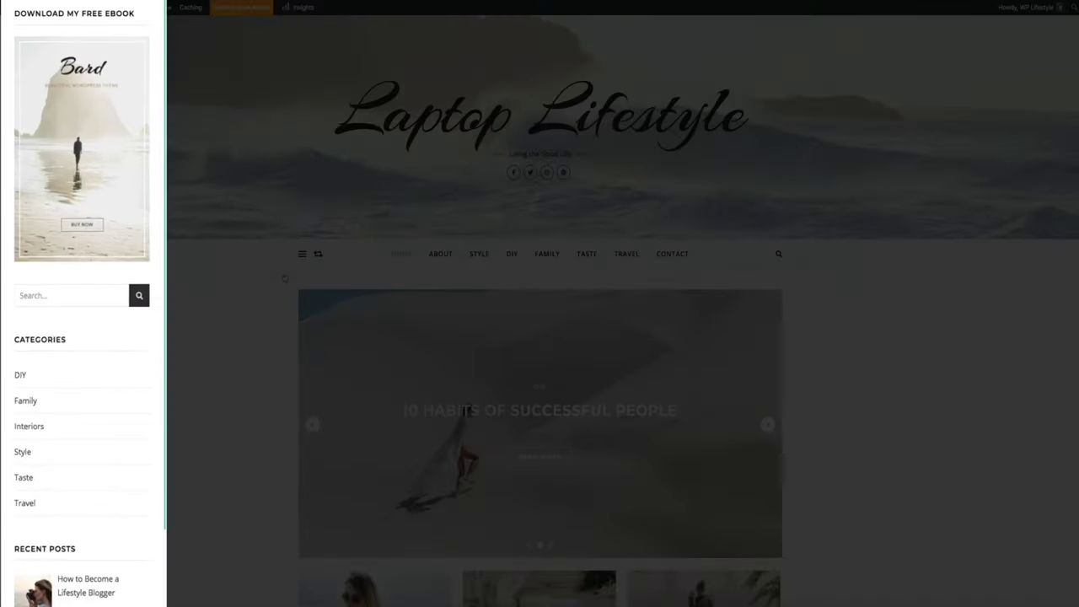
pyautogui.scroll(-3, 138, 331)
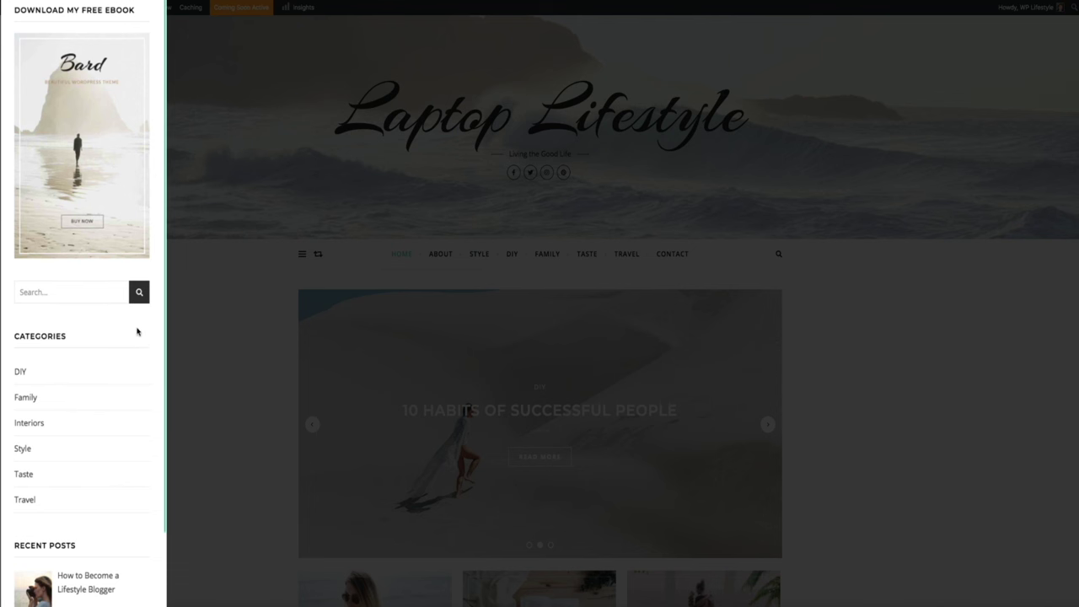
pyautogui.scroll(-3, 138, 332)
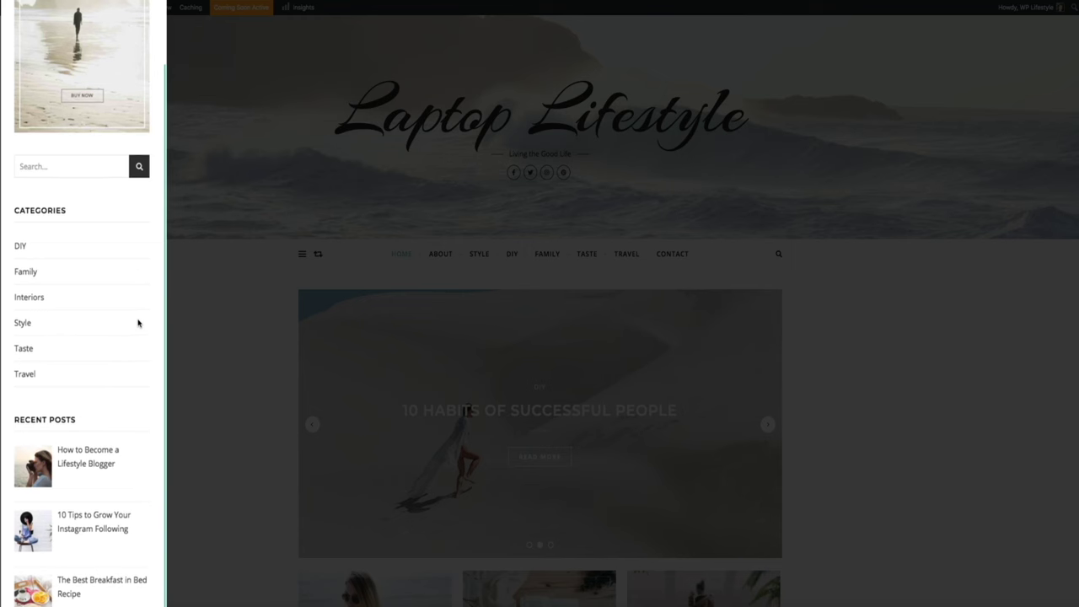
pyautogui.scroll(6, 138, 323)
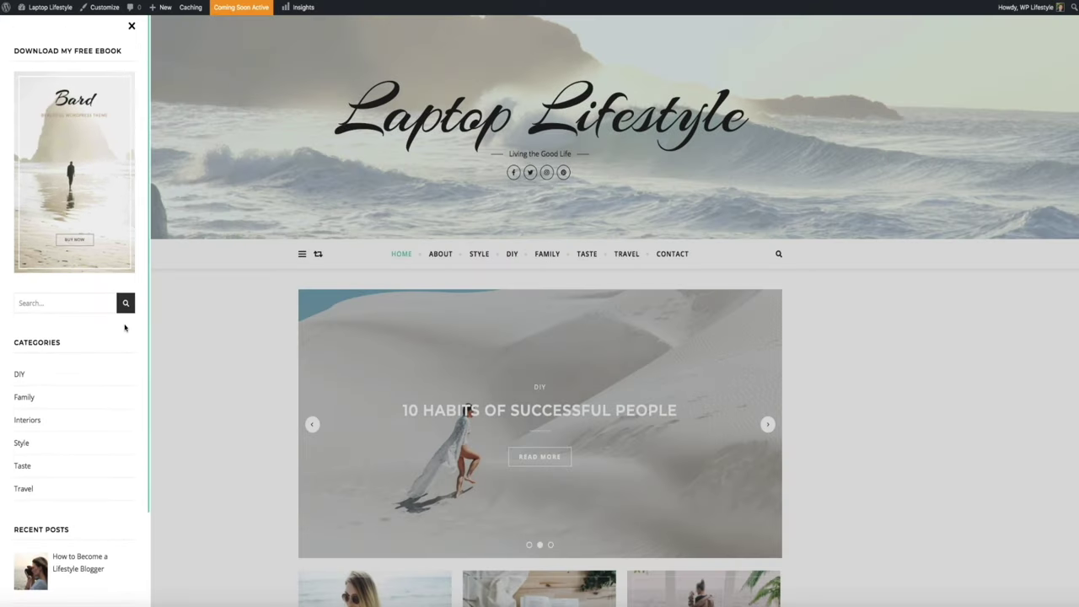
pyautogui.click(131, 26)
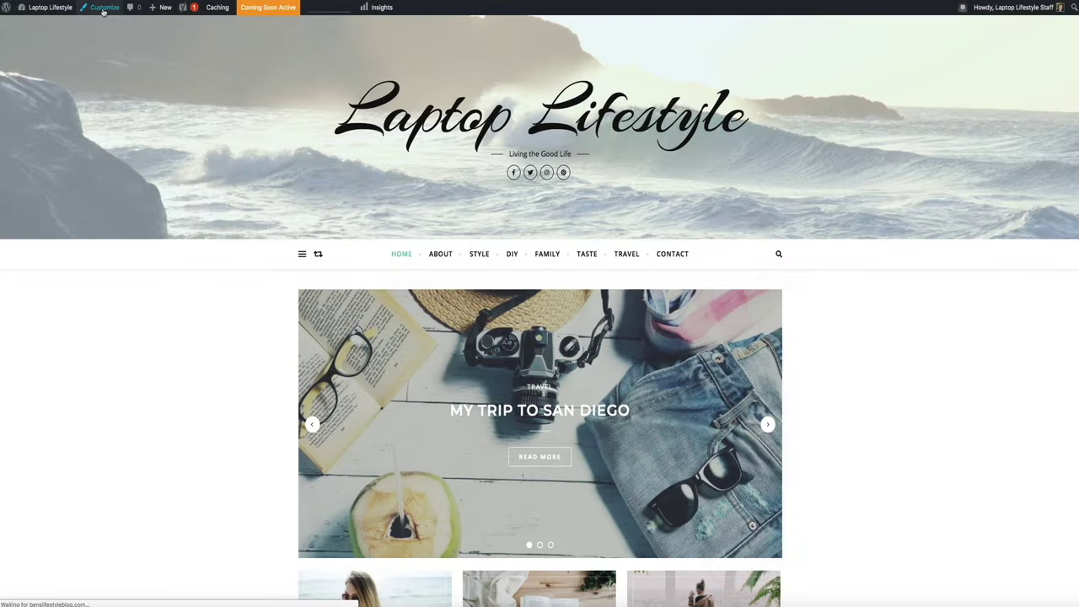
# - In the Customizer, open the Widgets > Sidebar Alt area and show the list of widgets to add
pyautogui.click(102, 8)
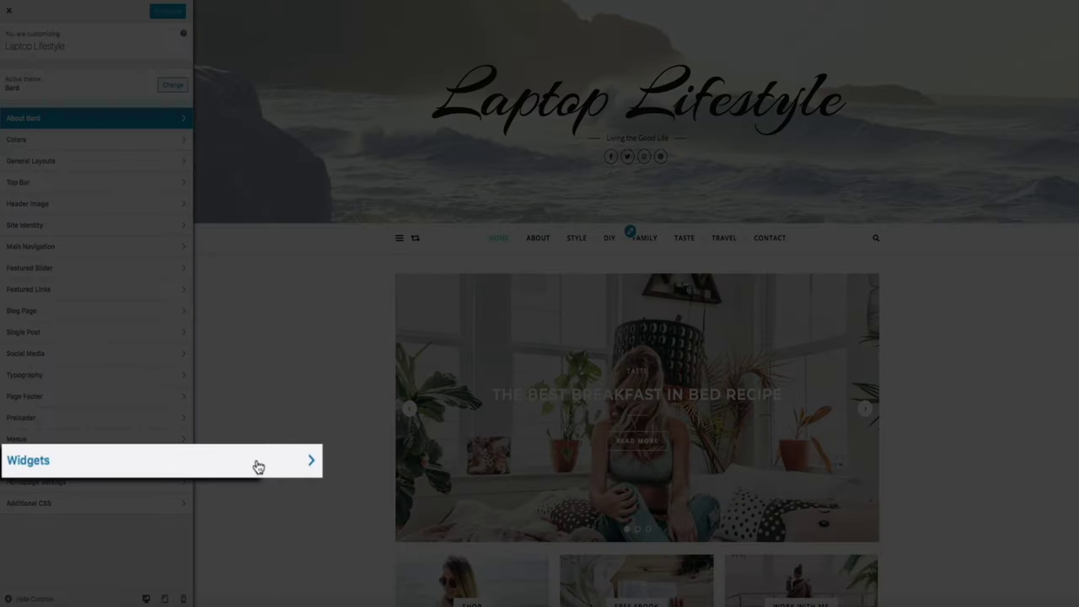
pyautogui.click(155, 462)
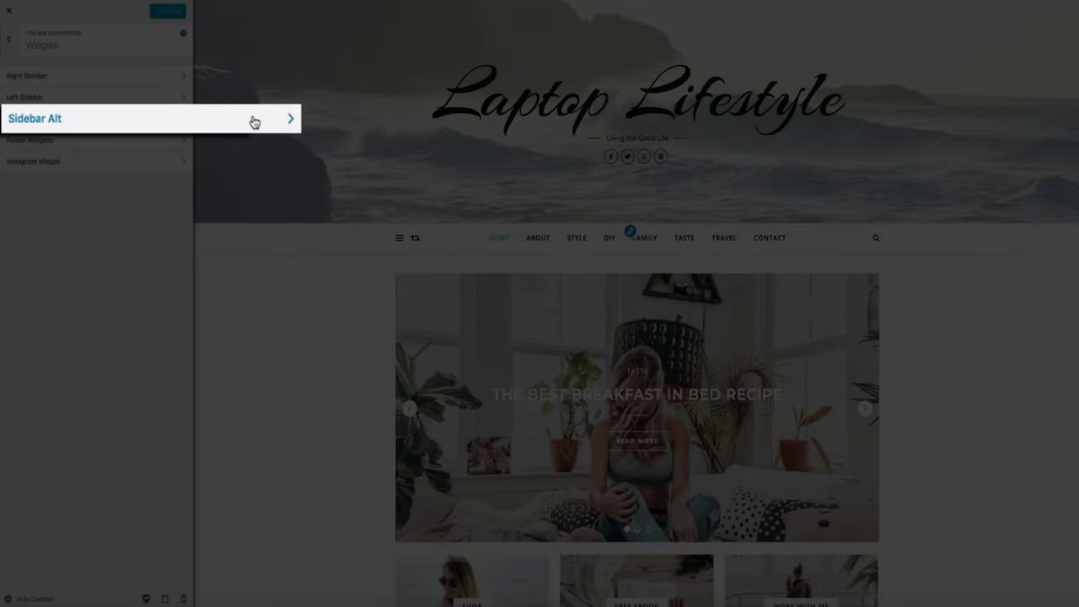
pyautogui.click(160, 119)
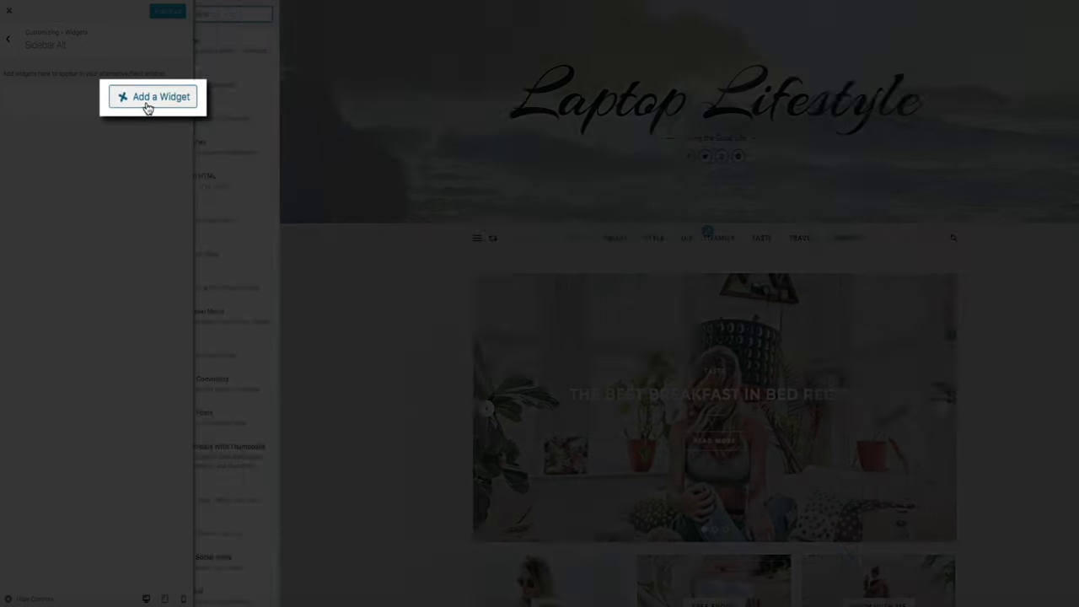
pyautogui.click(148, 105)
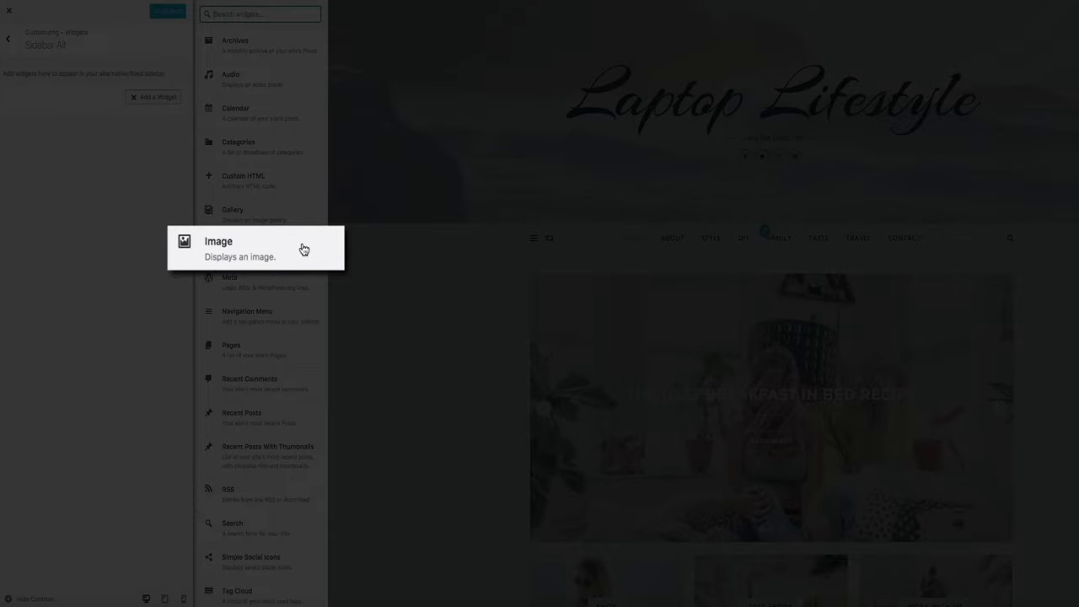
# - Add an Image widget titled 'Download My Free eBook' to Sidebar Alt and open its media library
pyautogui.click(303, 248)
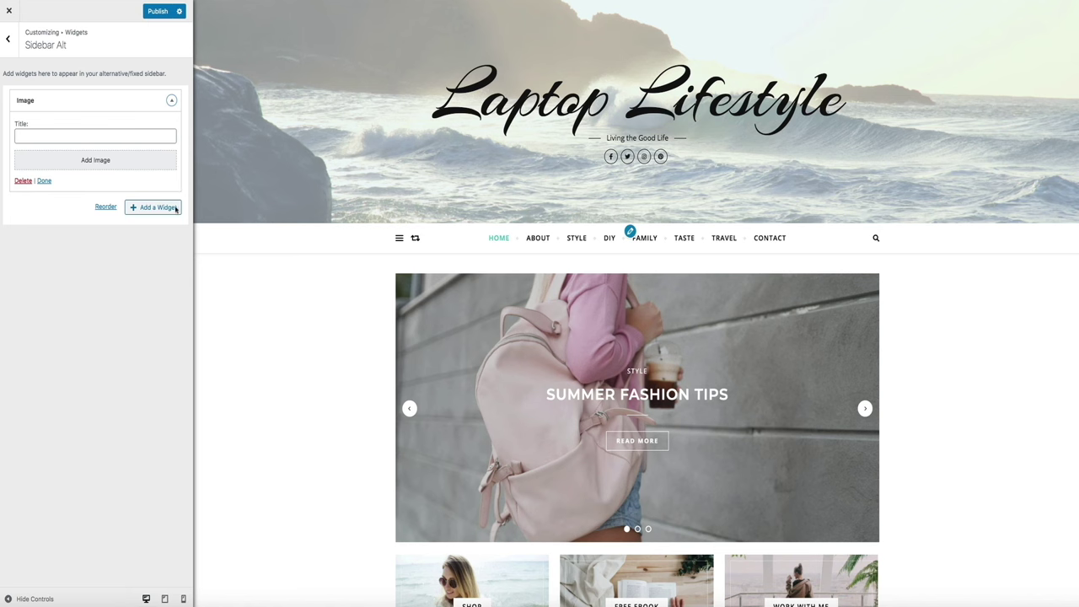
pyautogui.click(37, 135)
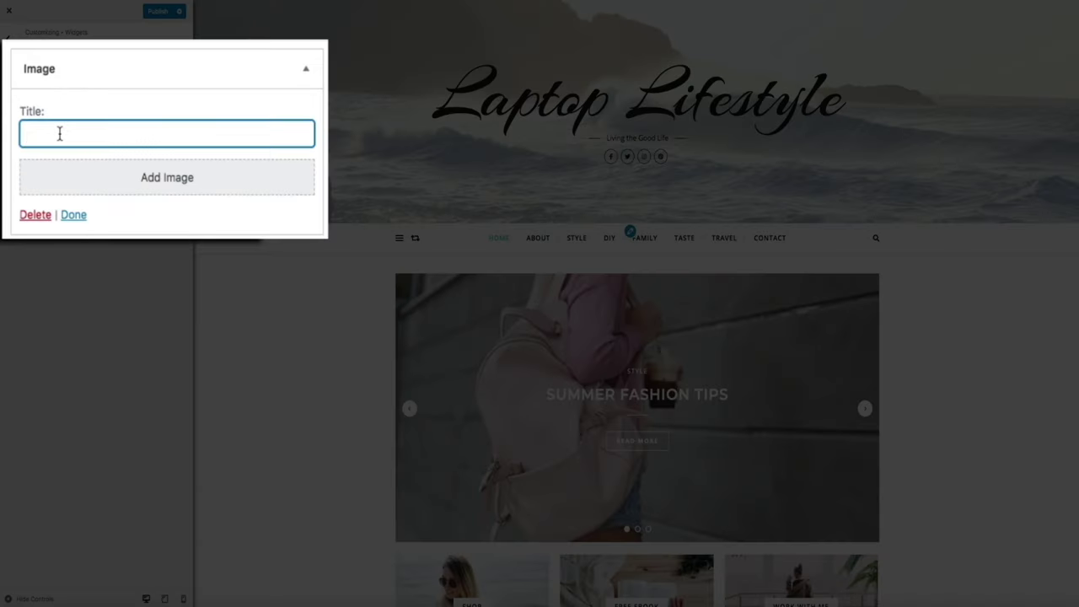
pyautogui.write('Download My Free eB')
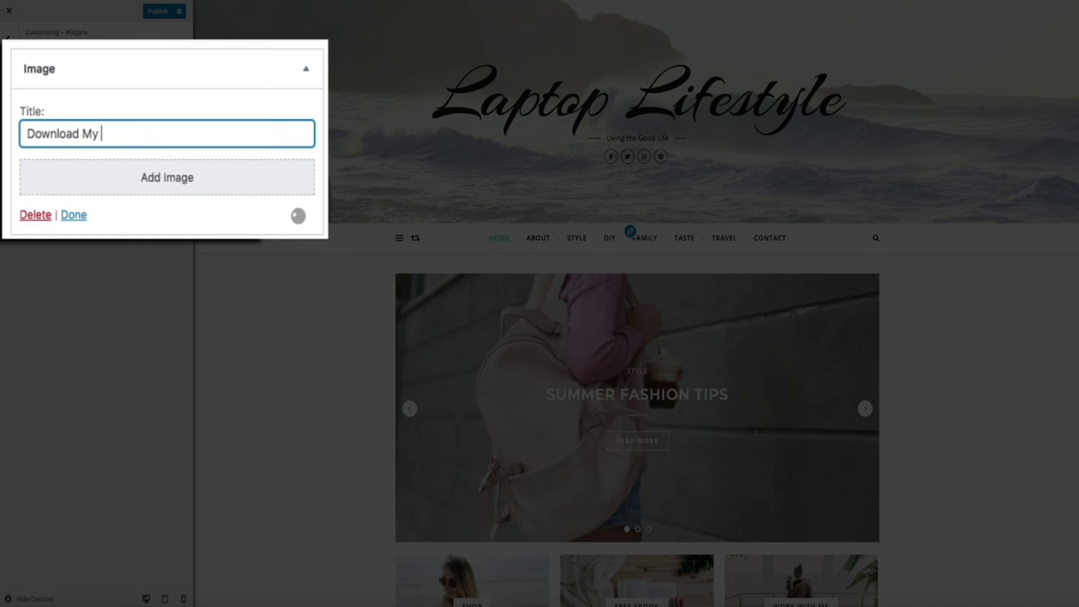
pyautogui.write('ook')
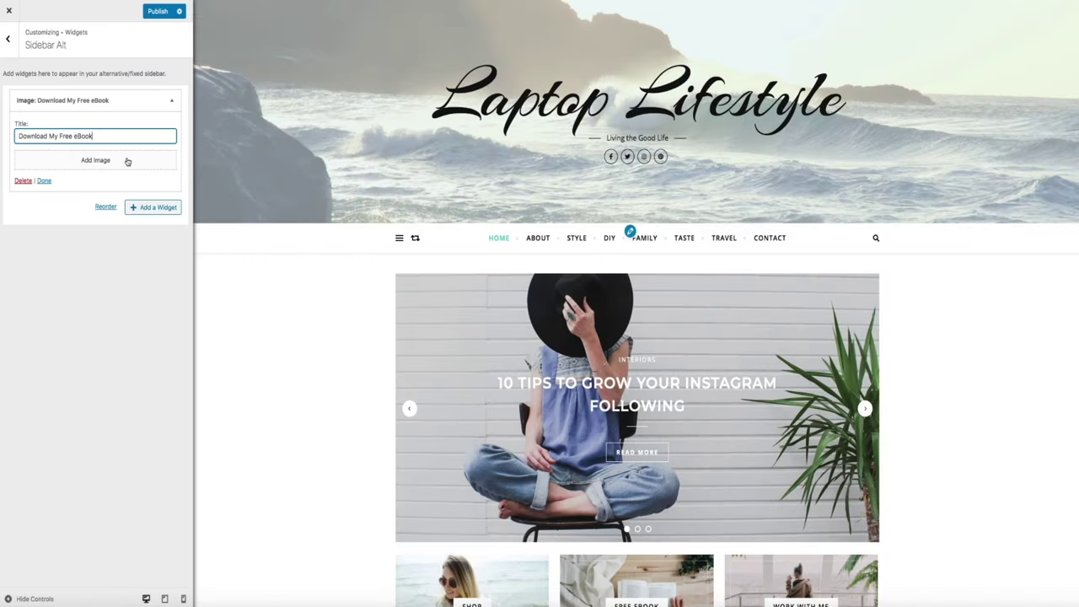
pyautogui.click(128, 160)
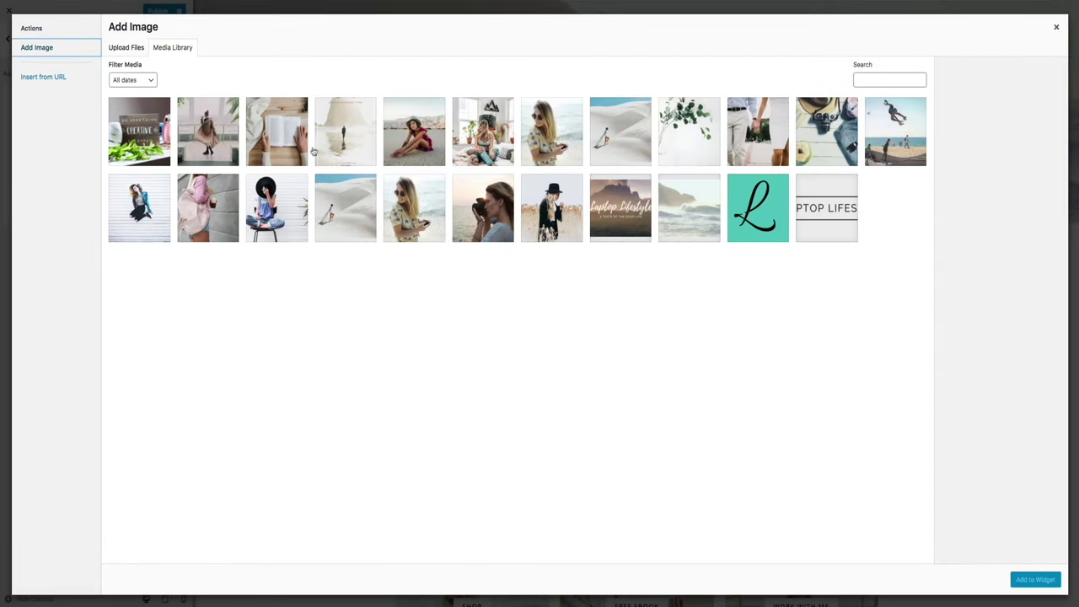
# - Choose lifestyle-blog-ebook.jpg and link it to the blog's free-ebook page as a custom URL
pyautogui.click(347, 149)
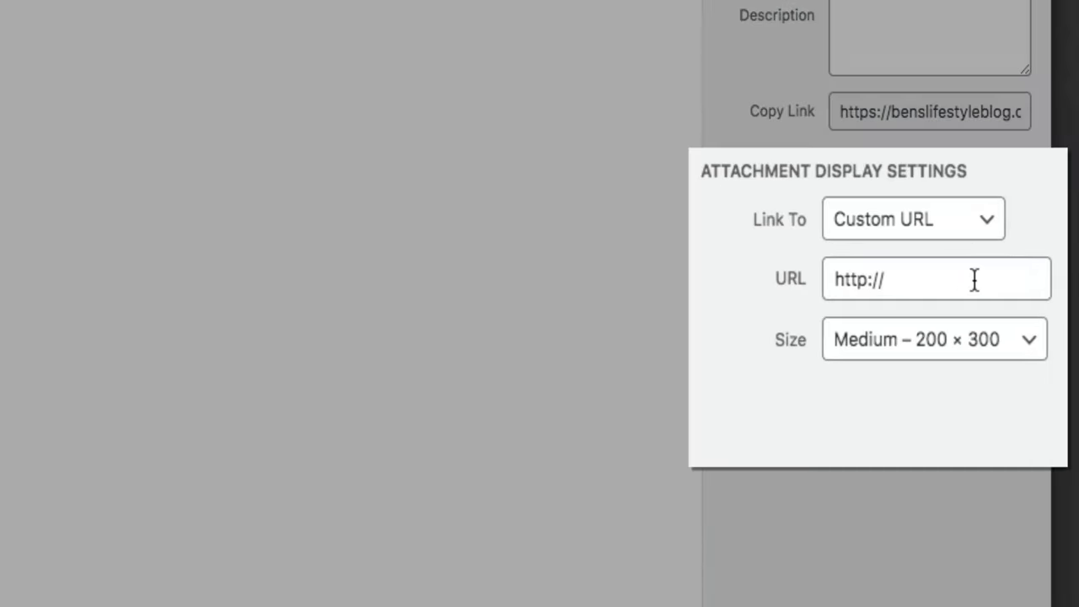
pyautogui.click(969, 287)
pyautogui.press('super+a')
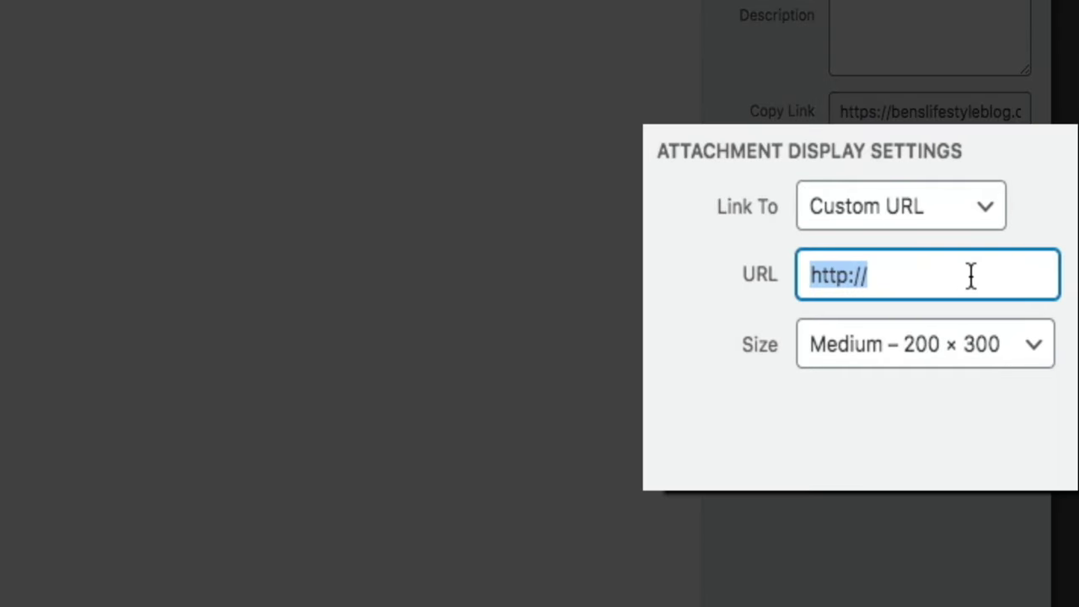
pyautogui.press('super+v')
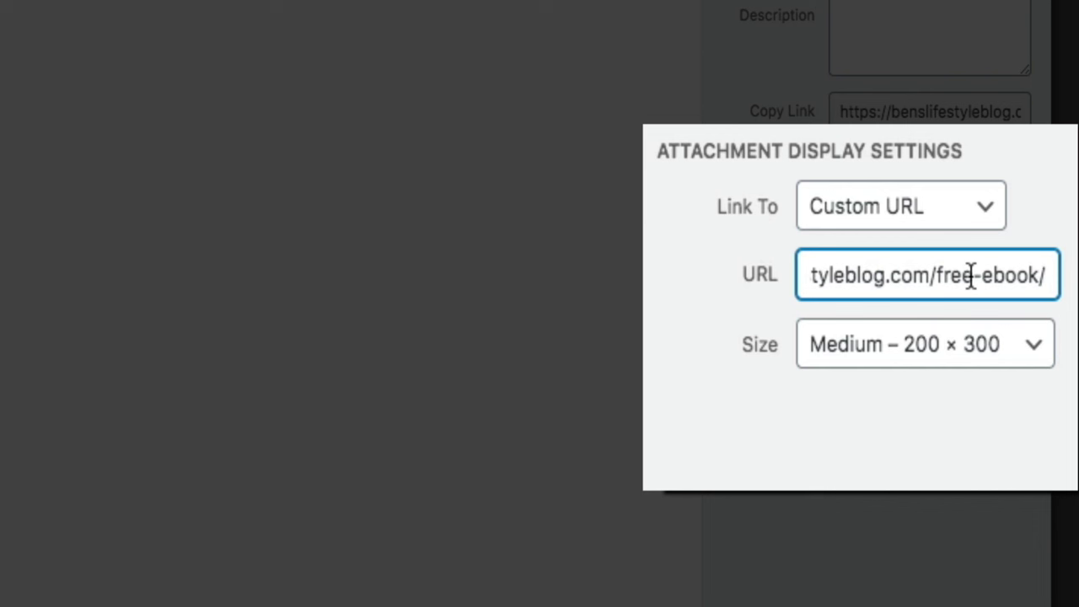
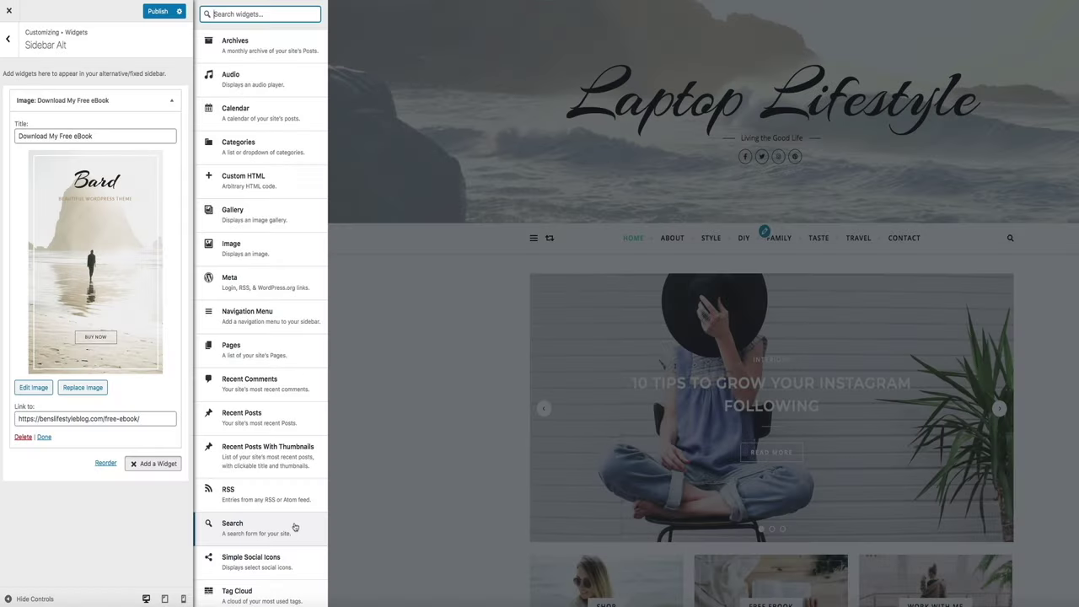
# - Add a Search widget and a Categories widget titled 'Categories' to Sidebar Alt
pyautogui.click(295, 527)
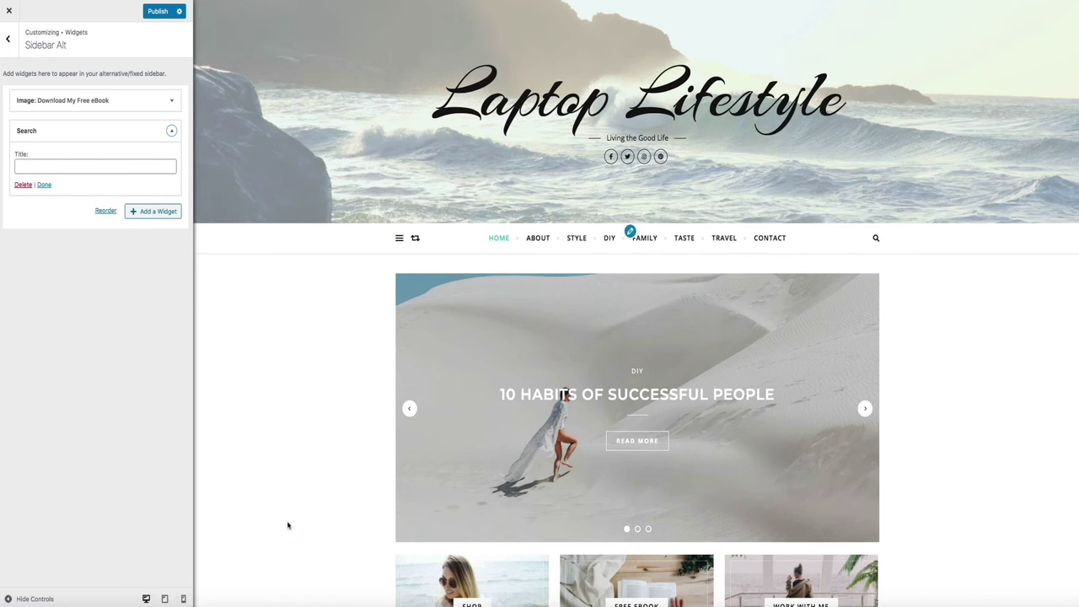
pyautogui.click(400, 239)
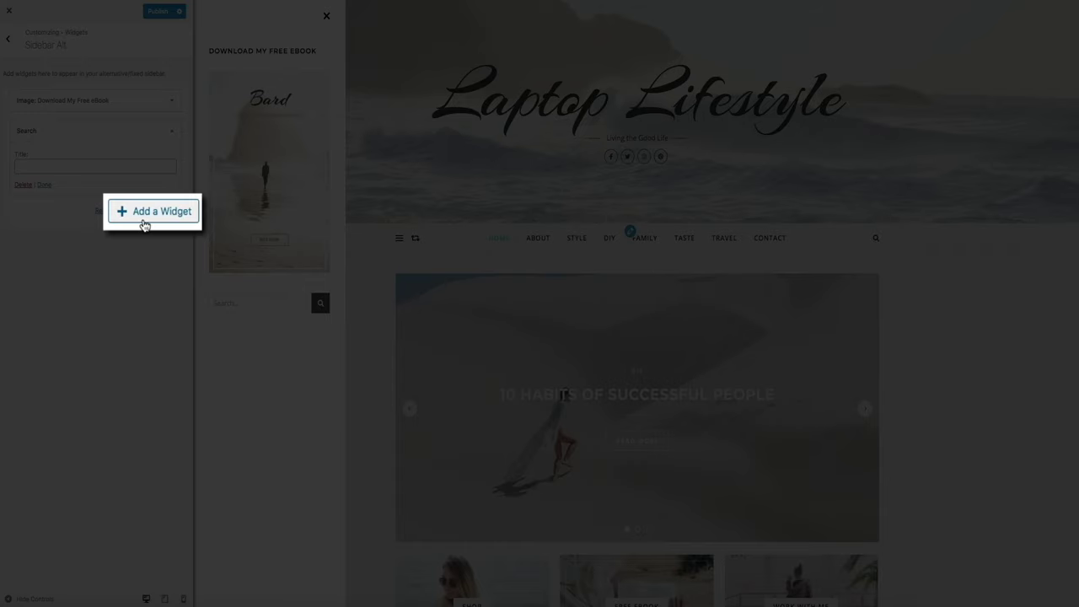
pyautogui.click(143, 221)
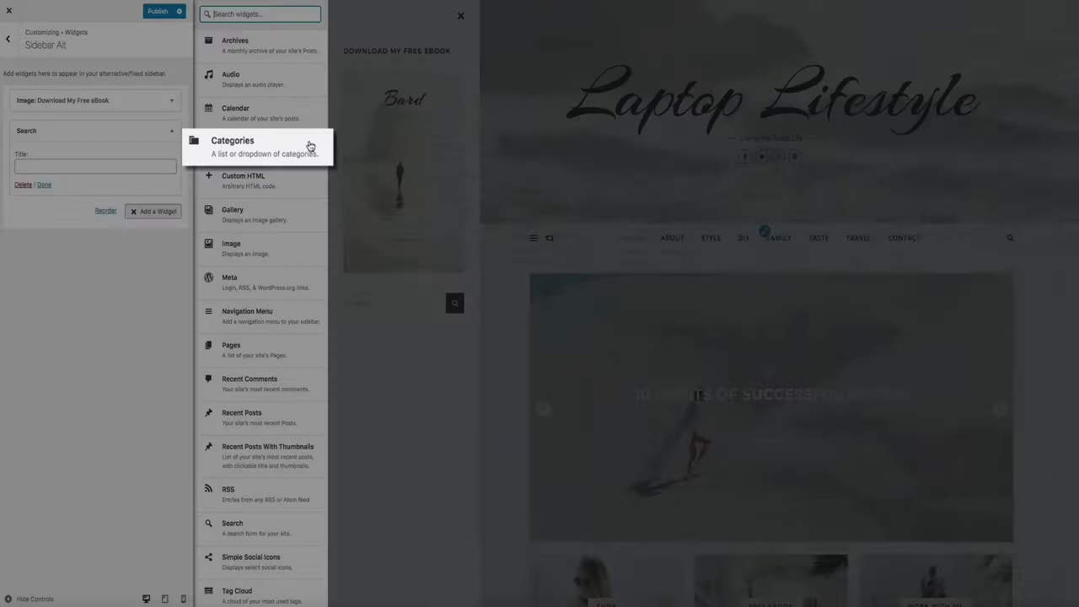
pyautogui.click(306, 145)
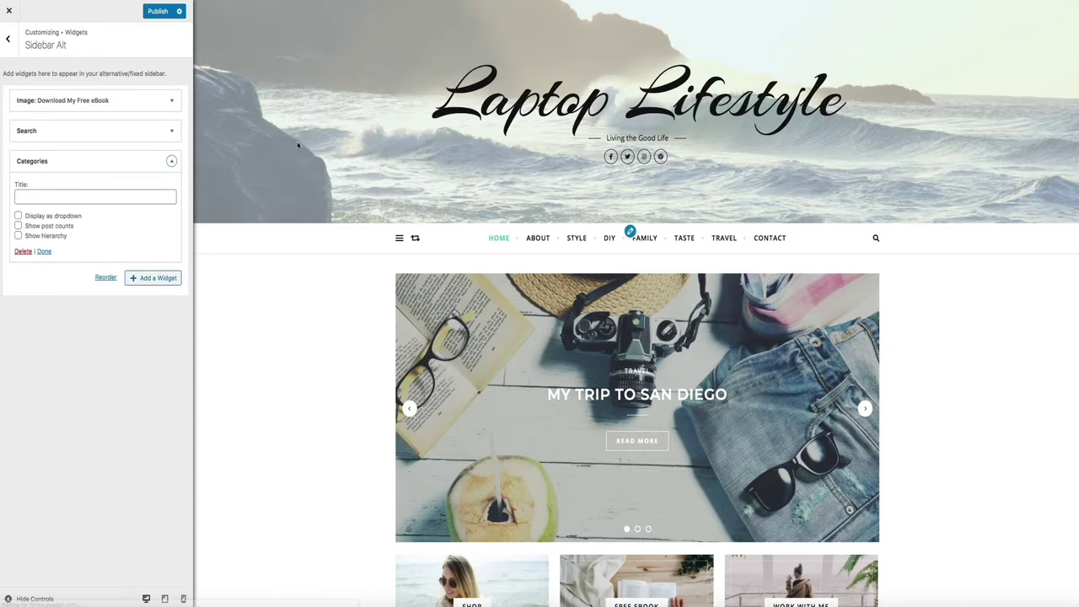
pyautogui.click(127, 196)
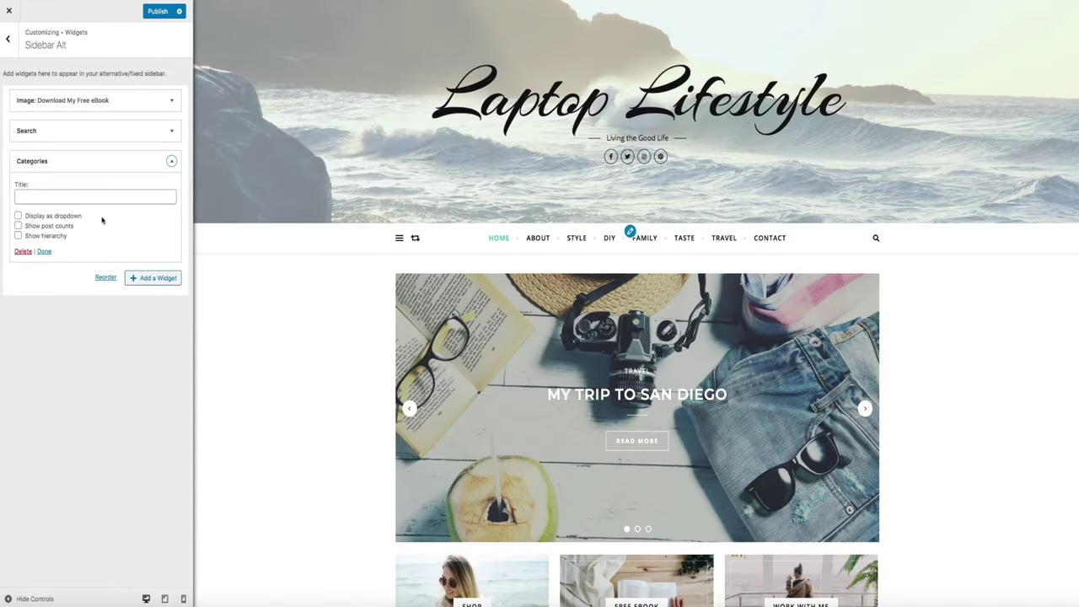
pyautogui.write('Catego')
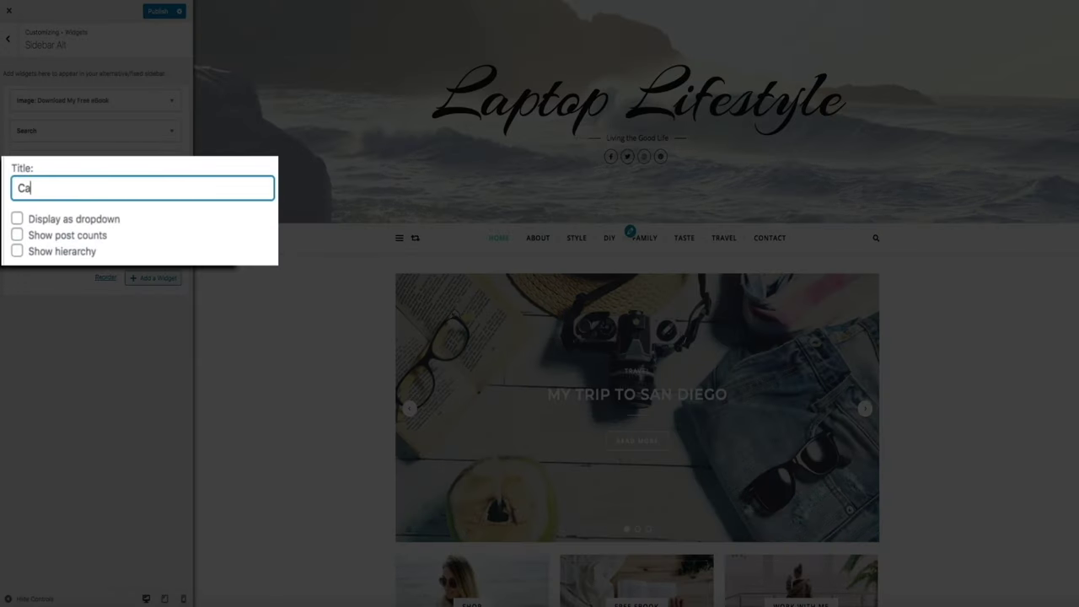
pyautogui.write('ries')
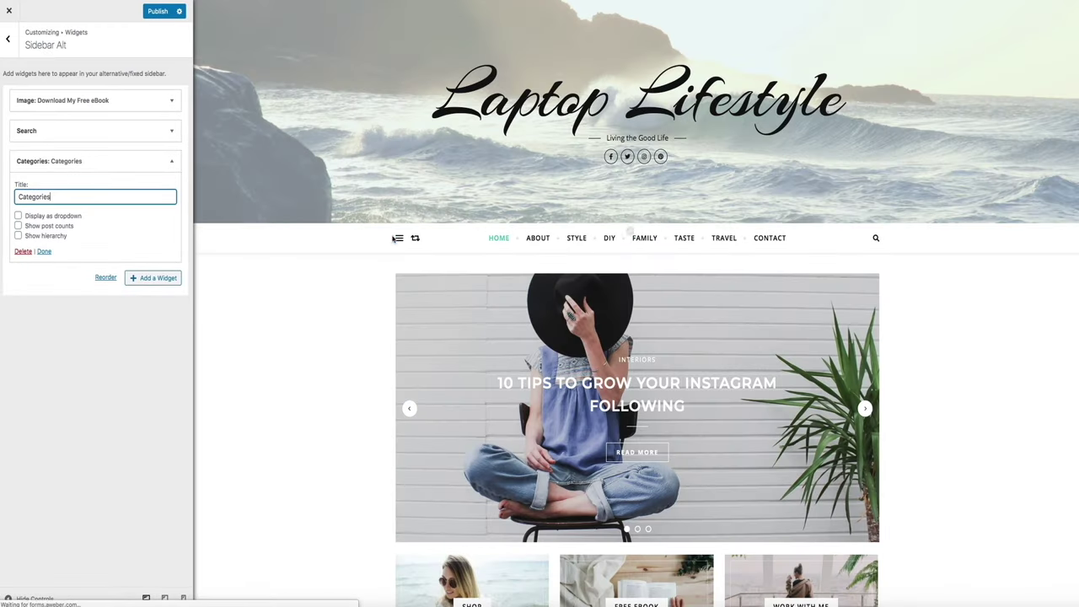
pyautogui.click(397, 239)
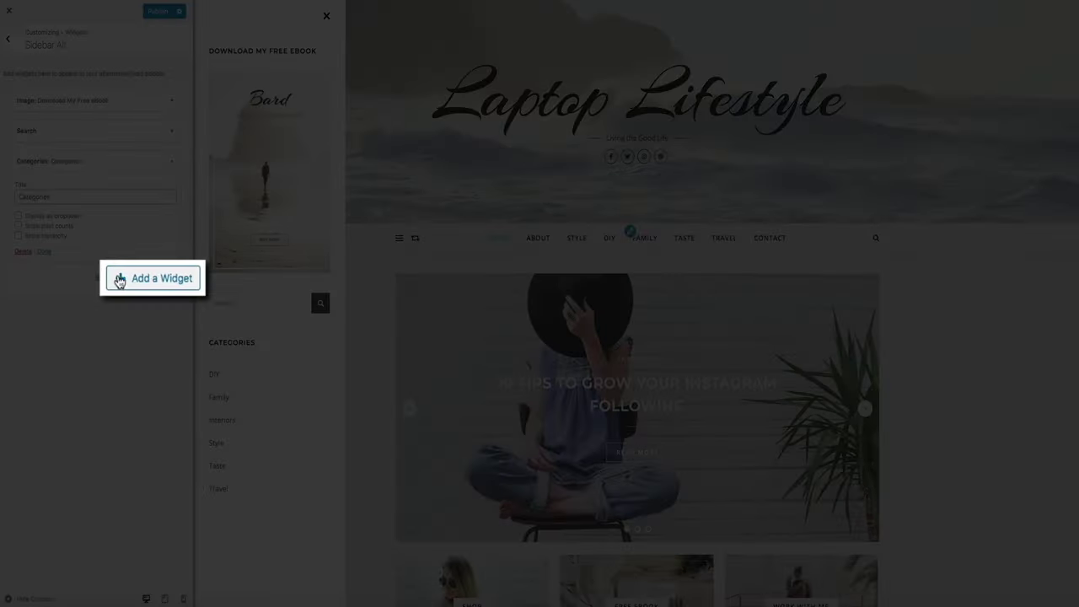
# - Add a Recent Posts With Thumbnails widget titled 'Recent Posts' showing 3 posts
pyautogui.click(127, 281)
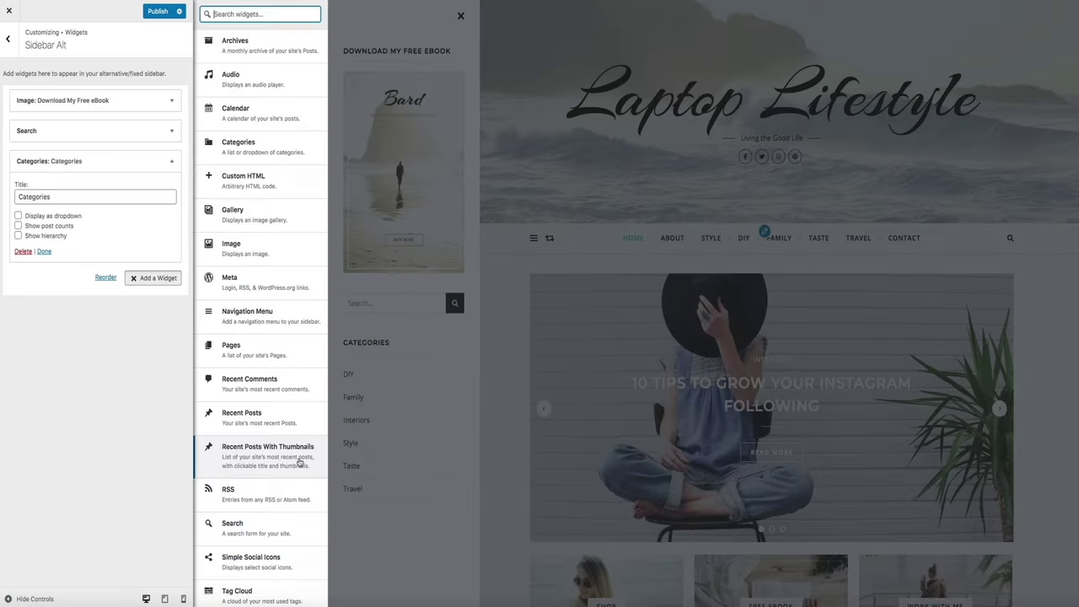
pyautogui.click(300, 462)
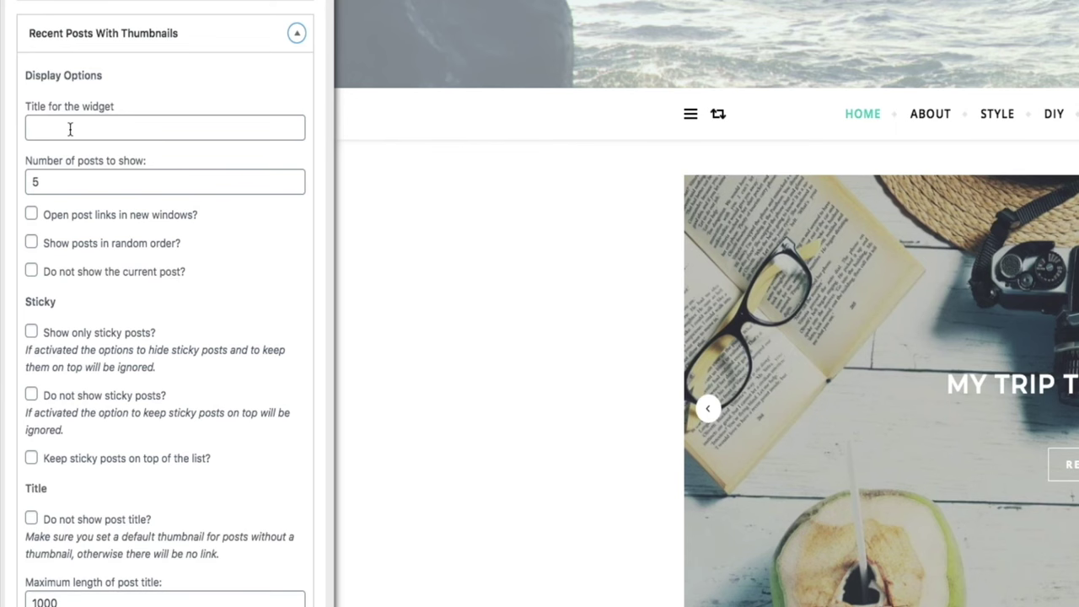
pyautogui.click(40, 245)
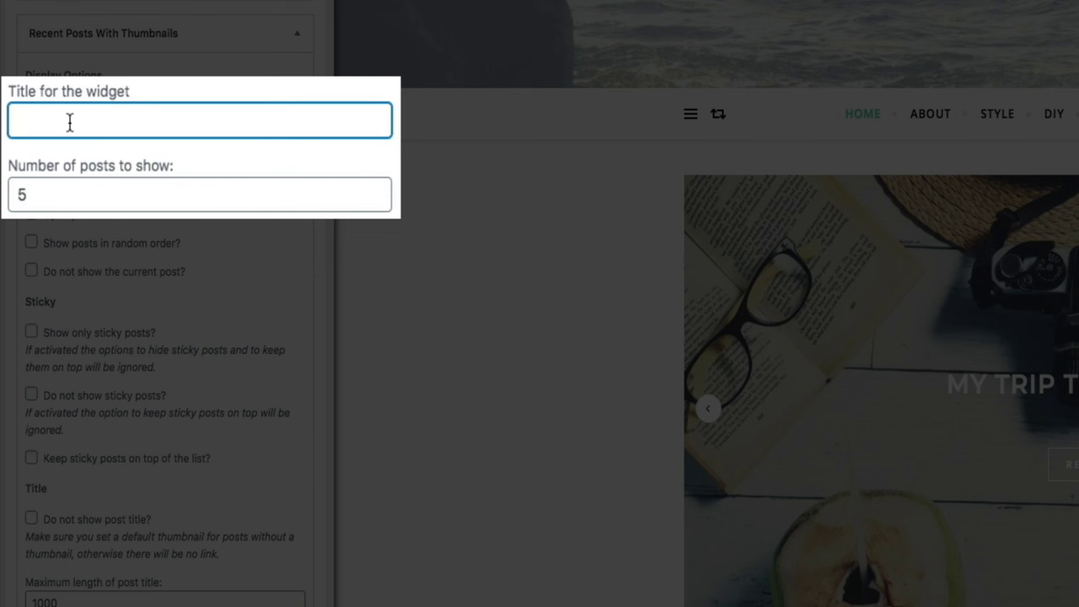
pyautogui.write('Recent Posts')
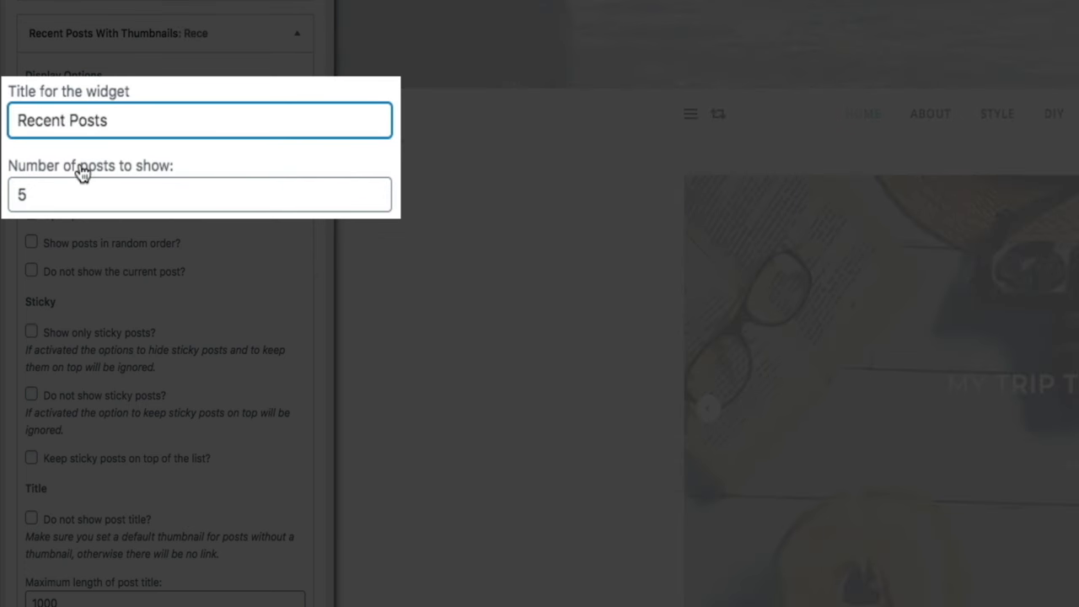
pyautogui.doubleClick(45, 193)
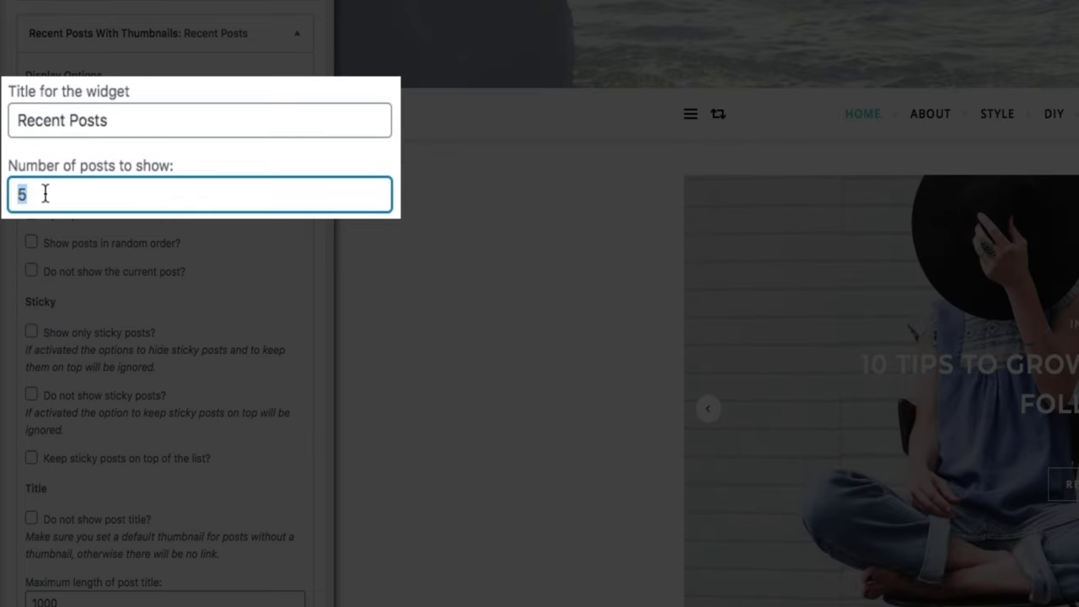
pyautogui.write('3')
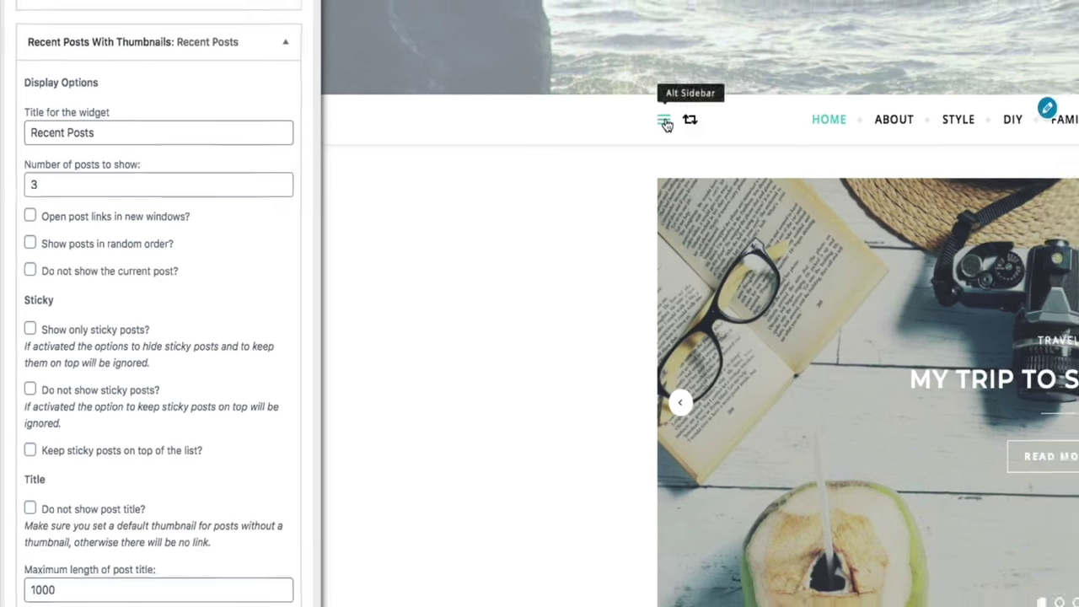
# - Set its thumbnail size to bard-single-navigation (75 × 75), then leave the Customizer for the live site
pyautogui.click(690, 114)
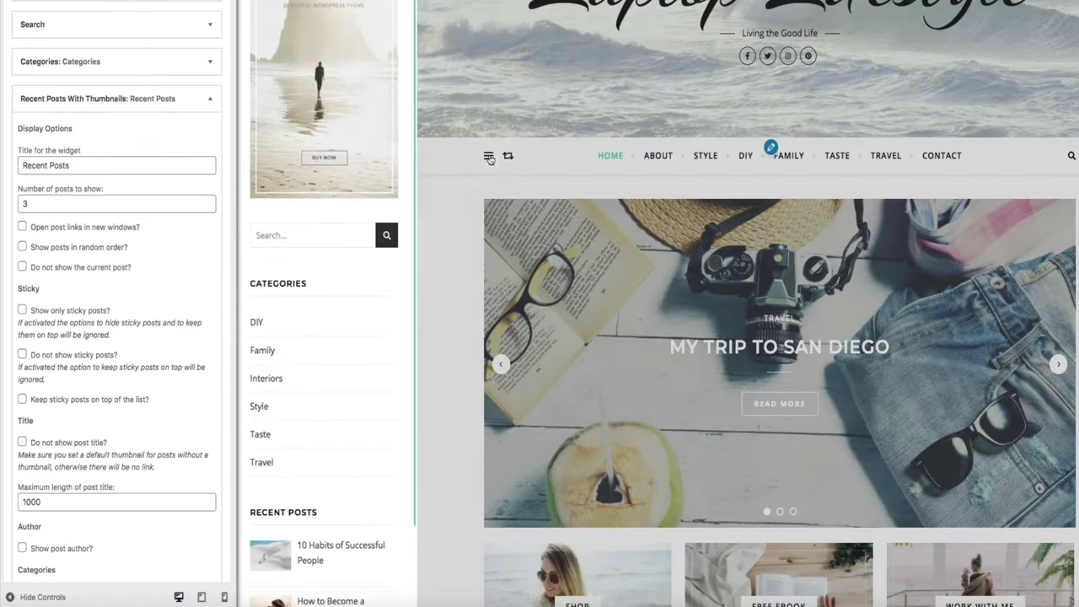
pyautogui.scroll(-3, 387, 351)
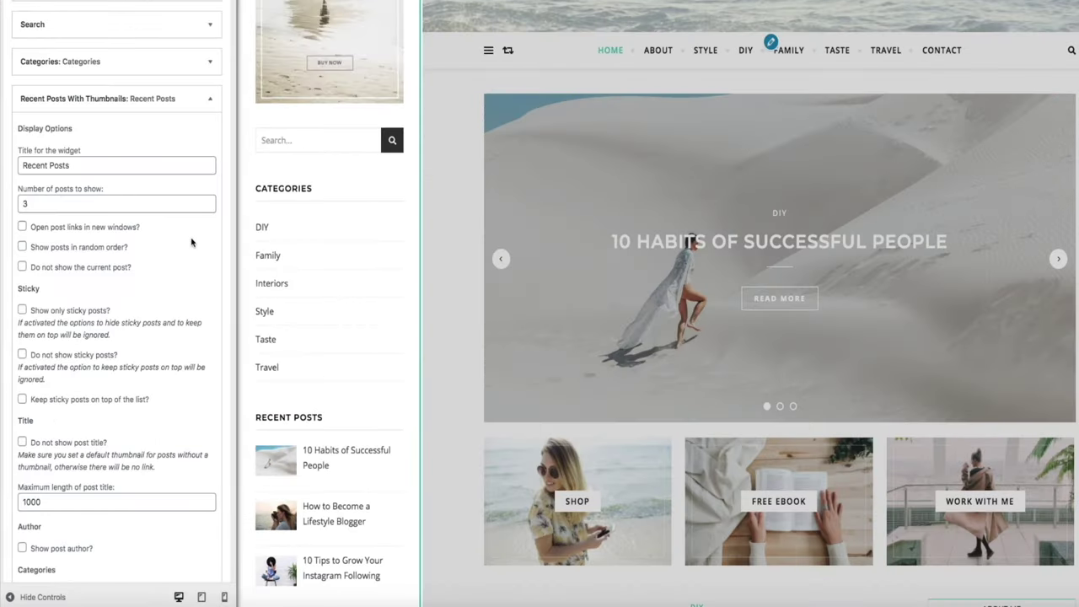
pyautogui.scroll(-10, 191, 243)
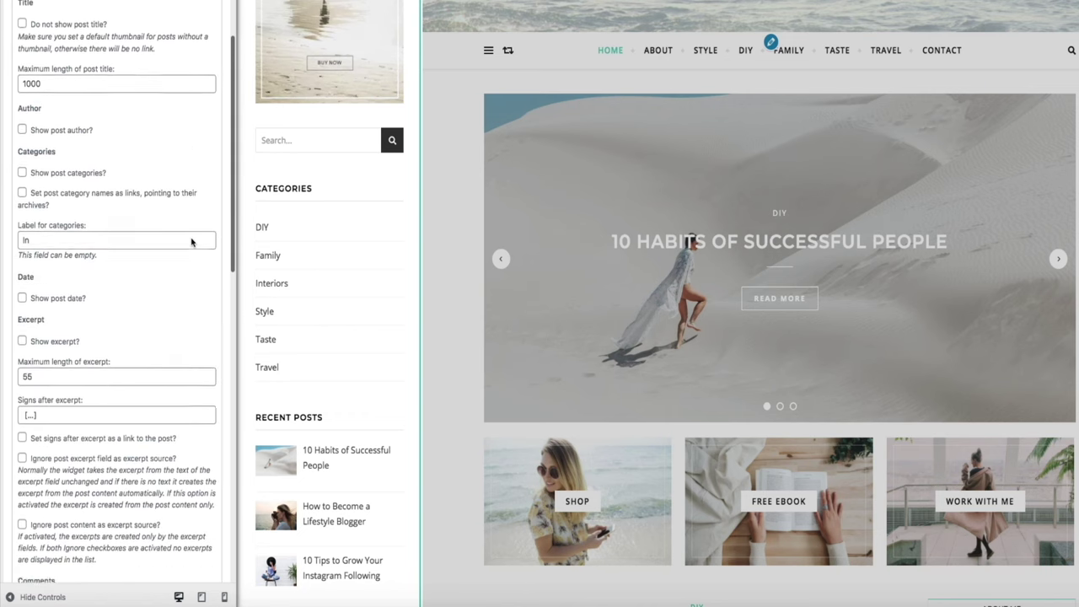
pyautogui.scroll(-10, 191, 243)
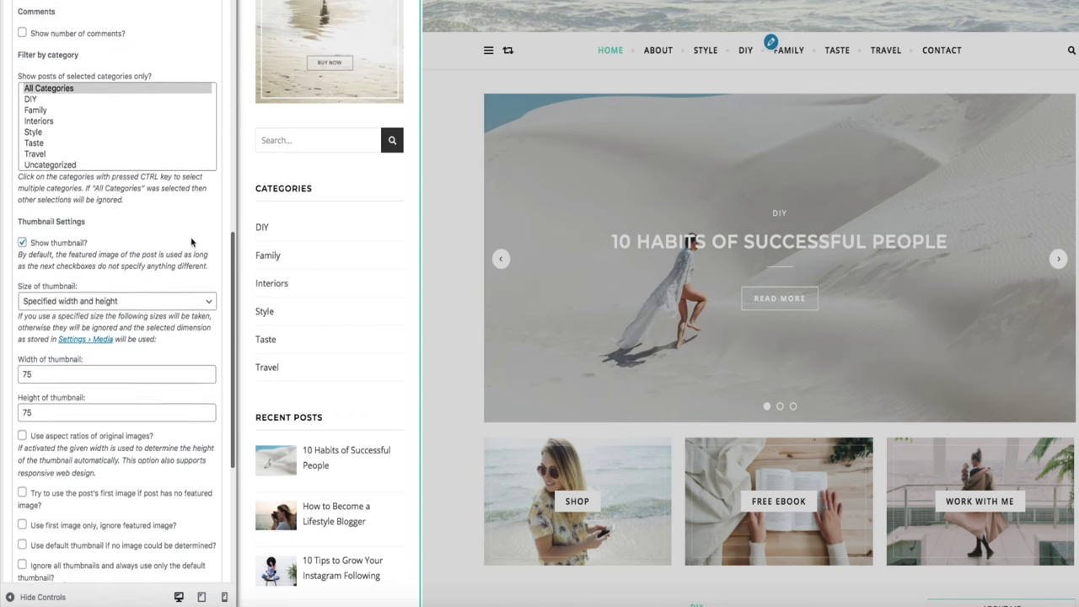
pyautogui.scroll(-1, 191, 243)
pyautogui.click(208, 158)
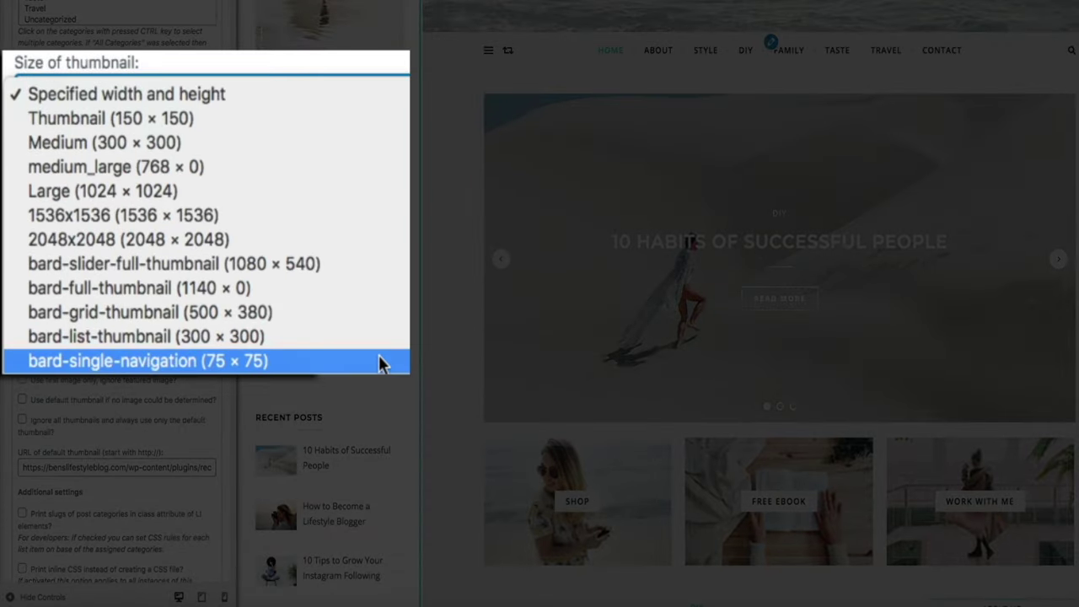
pyautogui.click(378, 360)
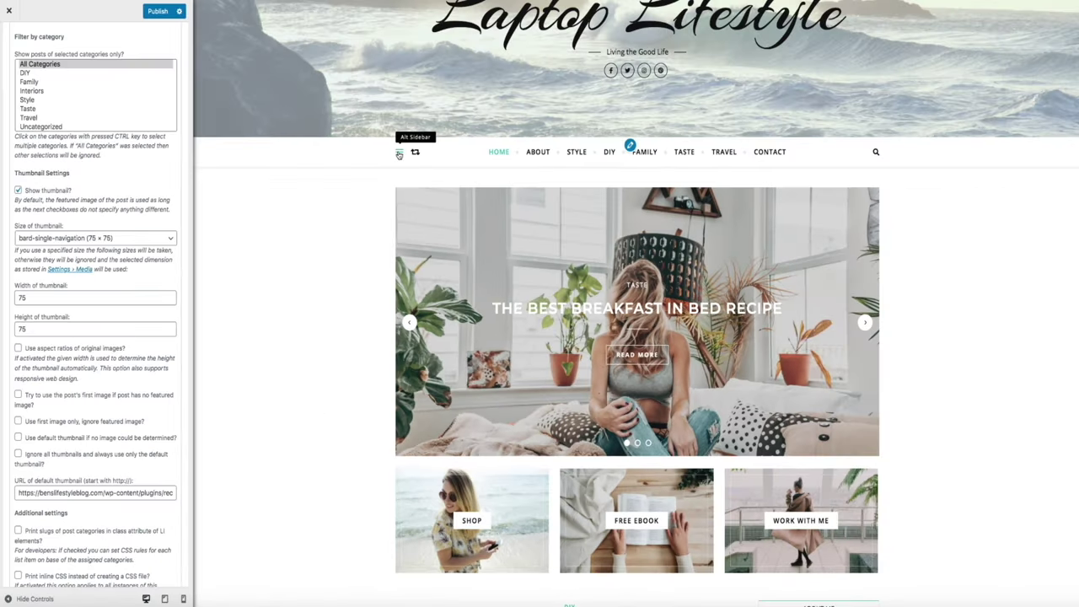
pyautogui.click(487, 50)
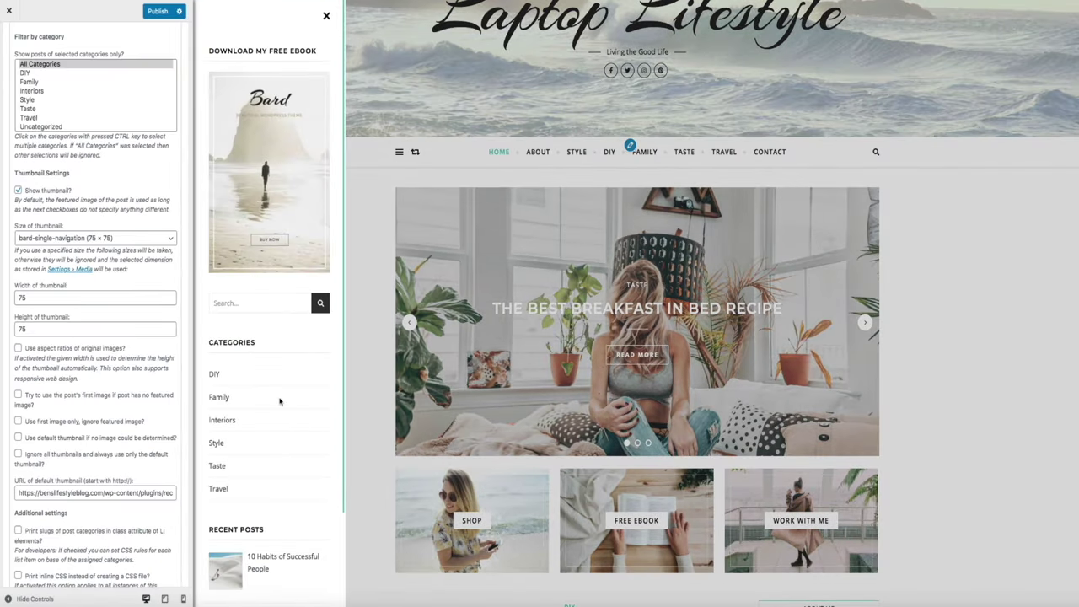
pyautogui.scroll(-2, 369, 355)
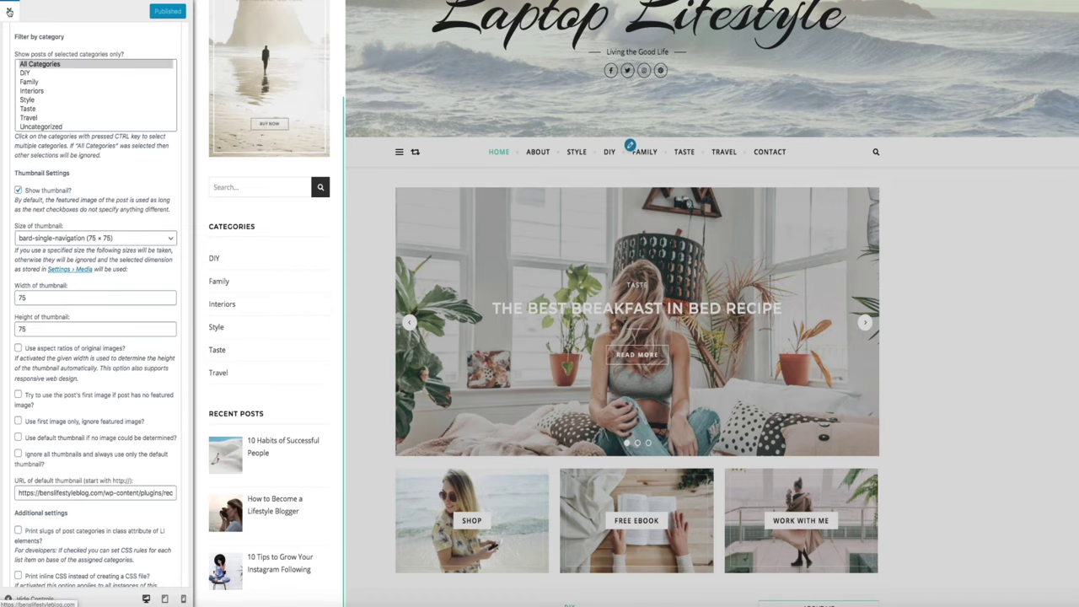
pyautogui.click(9, 11)
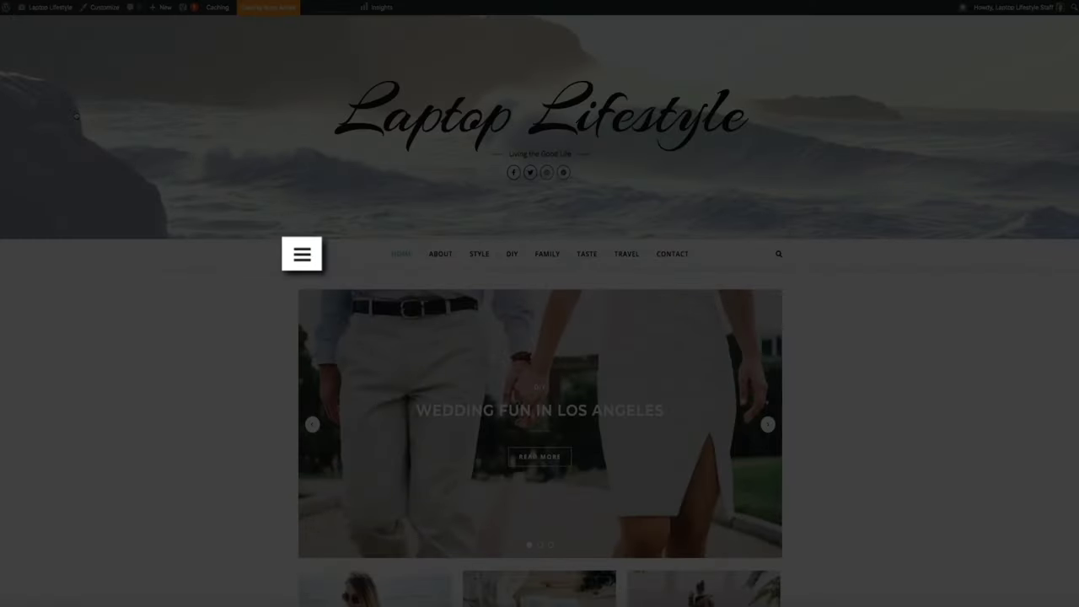
# - On the live site, open the slide-out sidebar, review its widgets and follow the free eBook link
pyautogui.click(302, 254)
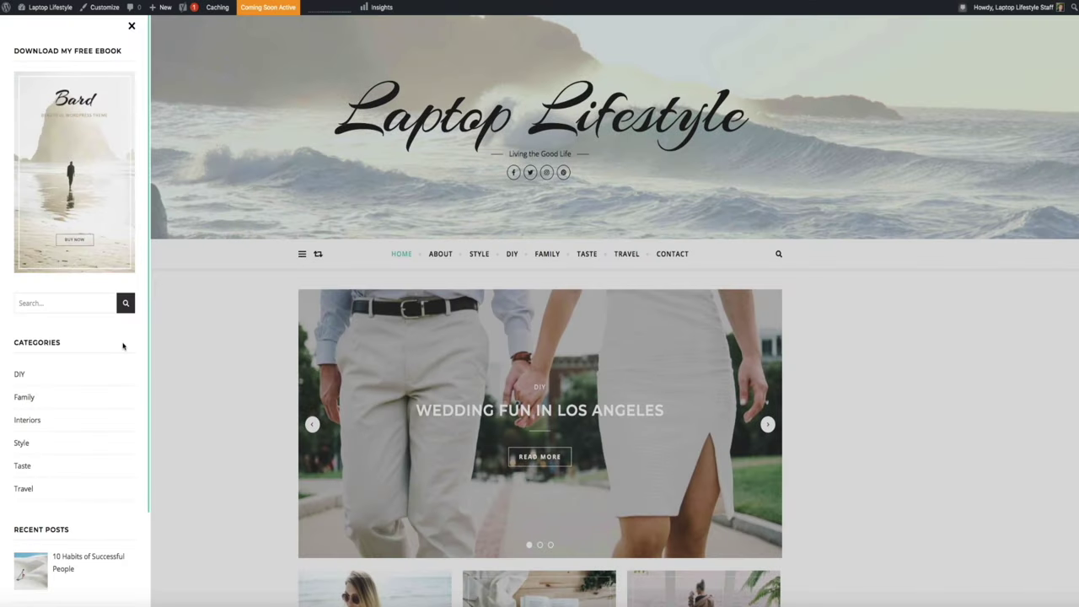
pyautogui.scroll(-2, 122, 345)
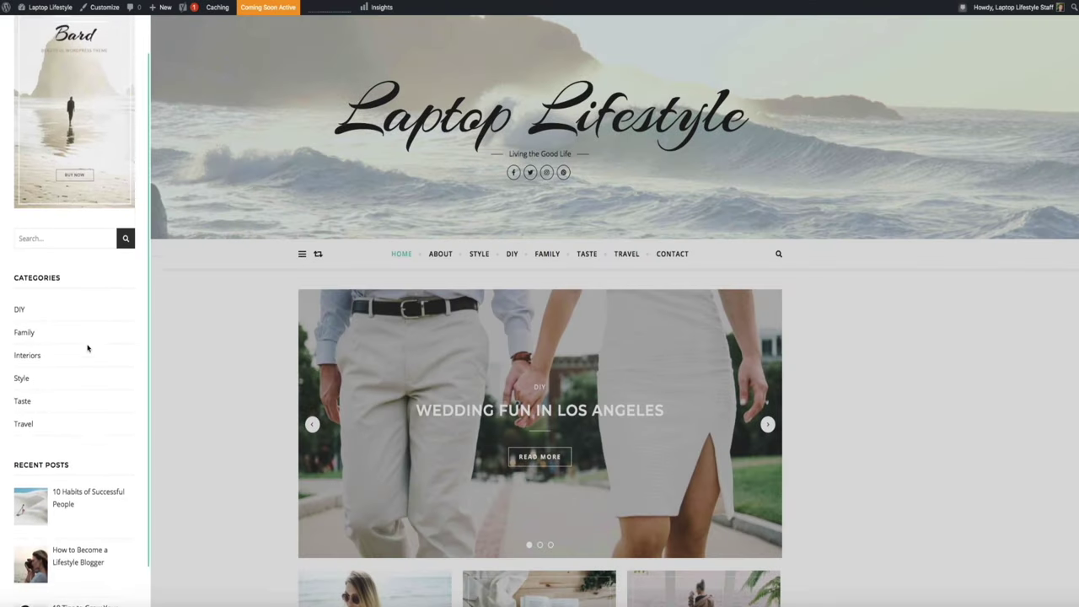
pyautogui.scroll(-1, 25, 392)
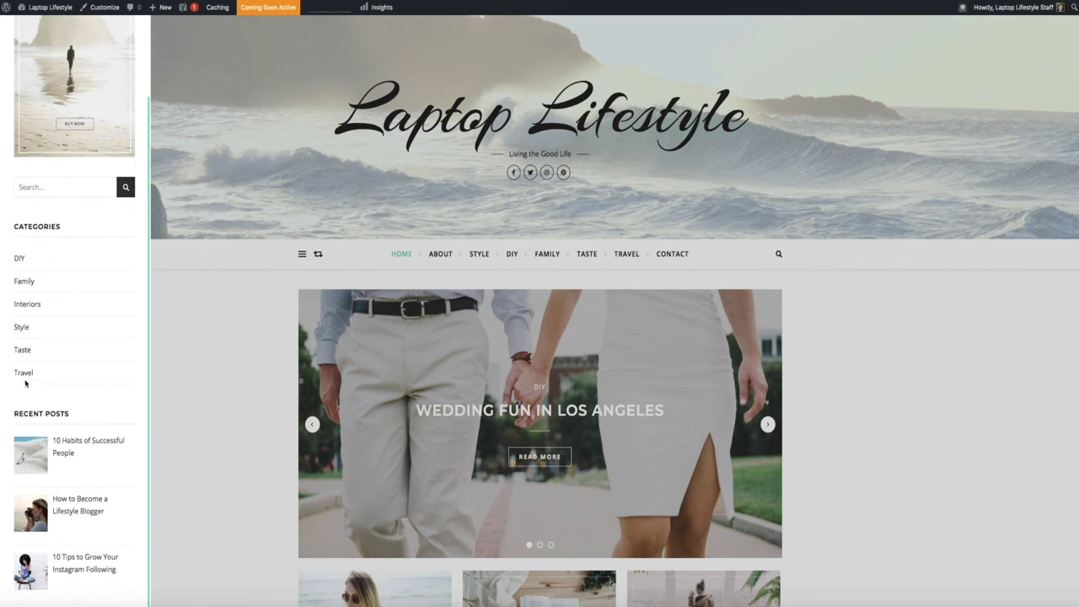
pyautogui.scroll(3, 38, 280)
pyautogui.click(72, 196)
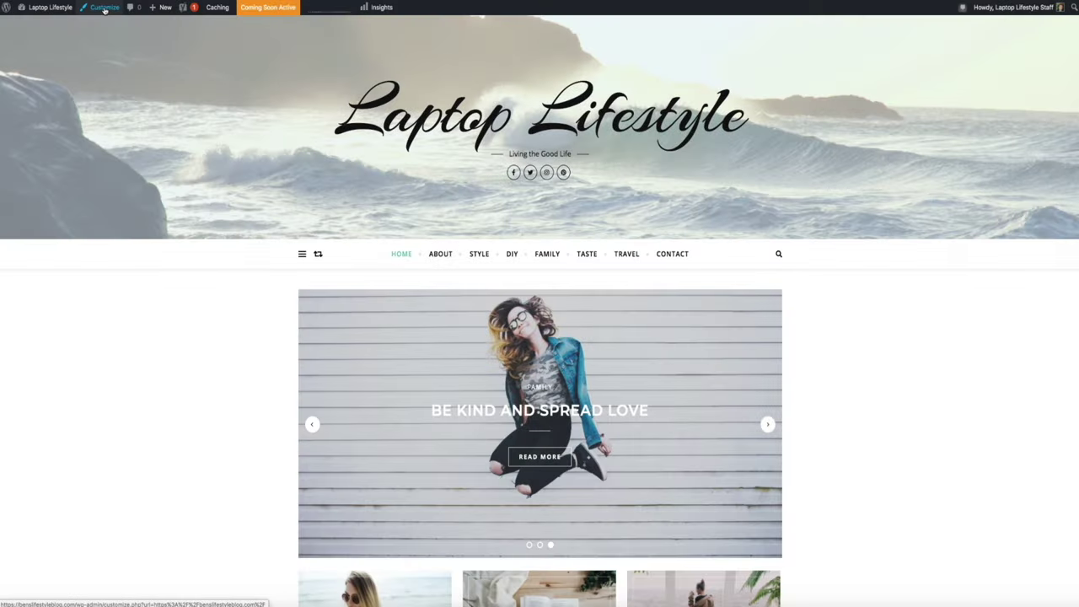
# - Reopen the Customizer and bring up the available widgets for the Footer Widgets area
pyautogui.click(104, 10)
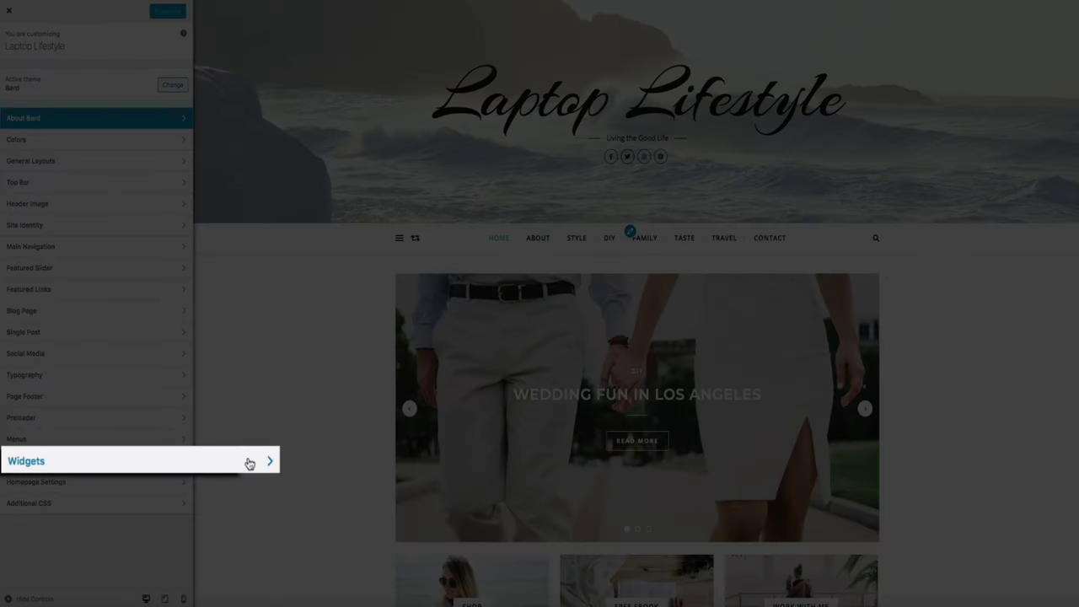
pyautogui.click(168, 461)
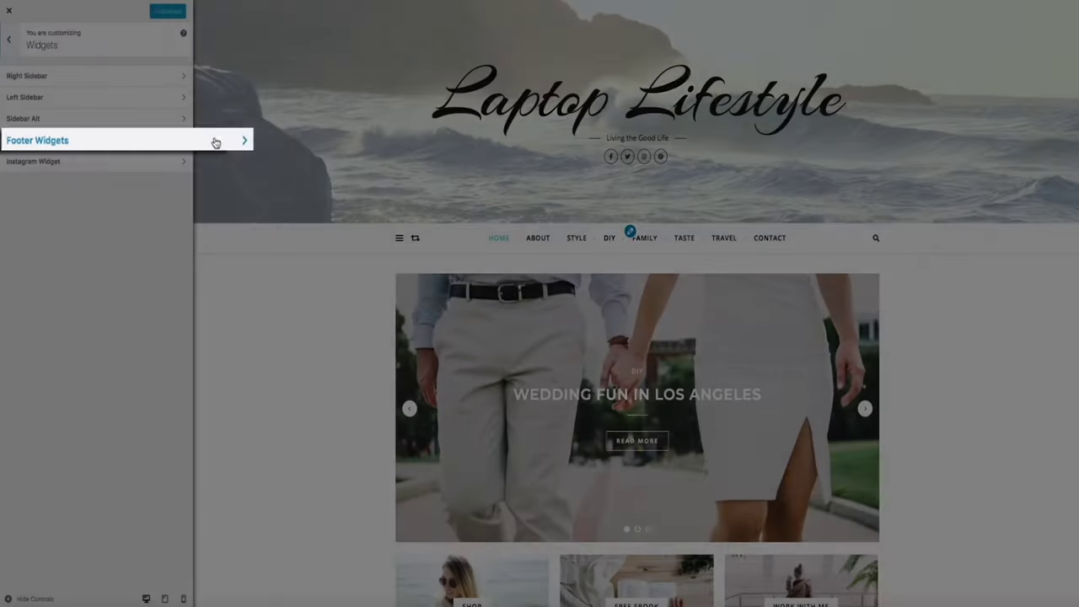
pyautogui.click(173, 141)
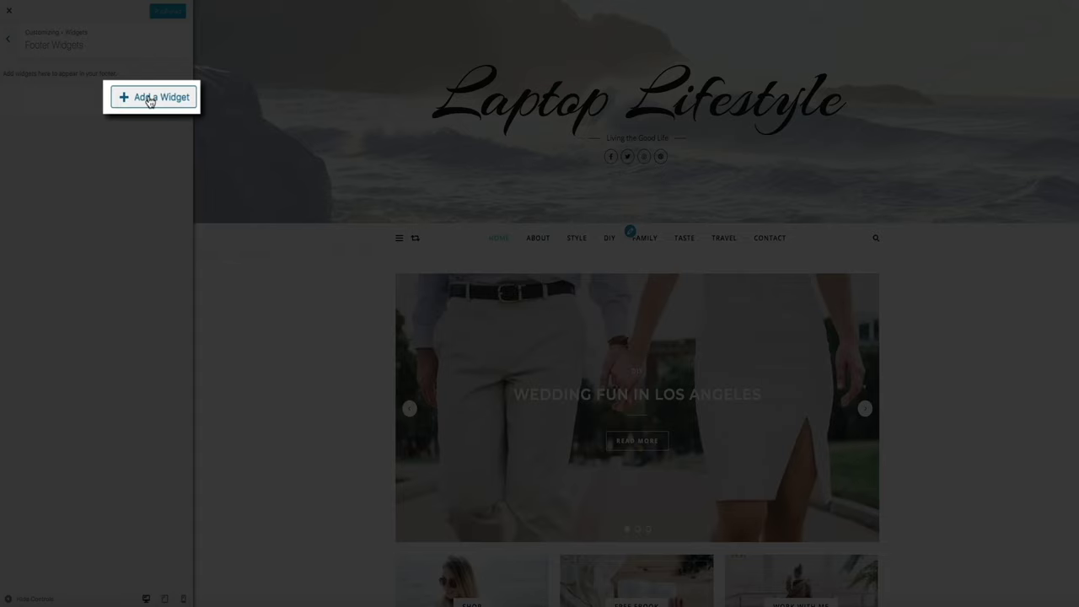
pyautogui.click(152, 98)
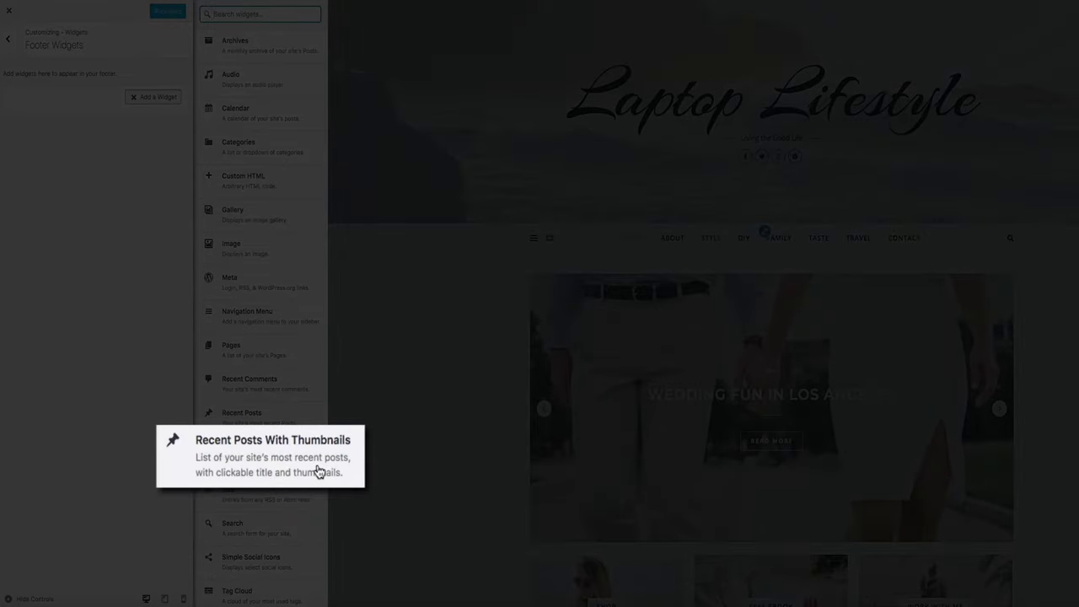
# - Add a Recent Posts With Thumbnails widget to the footer titled 'Recent Posts' with 3 posts
pyautogui.click(319, 471)
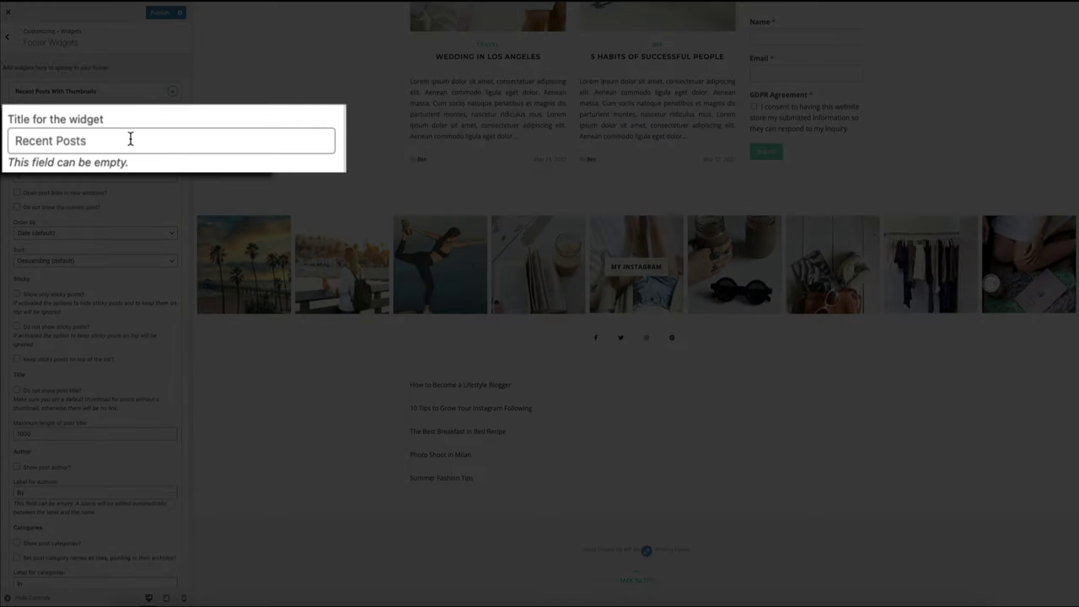
pyautogui.click(128, 141)
pyautogui.write('Re')
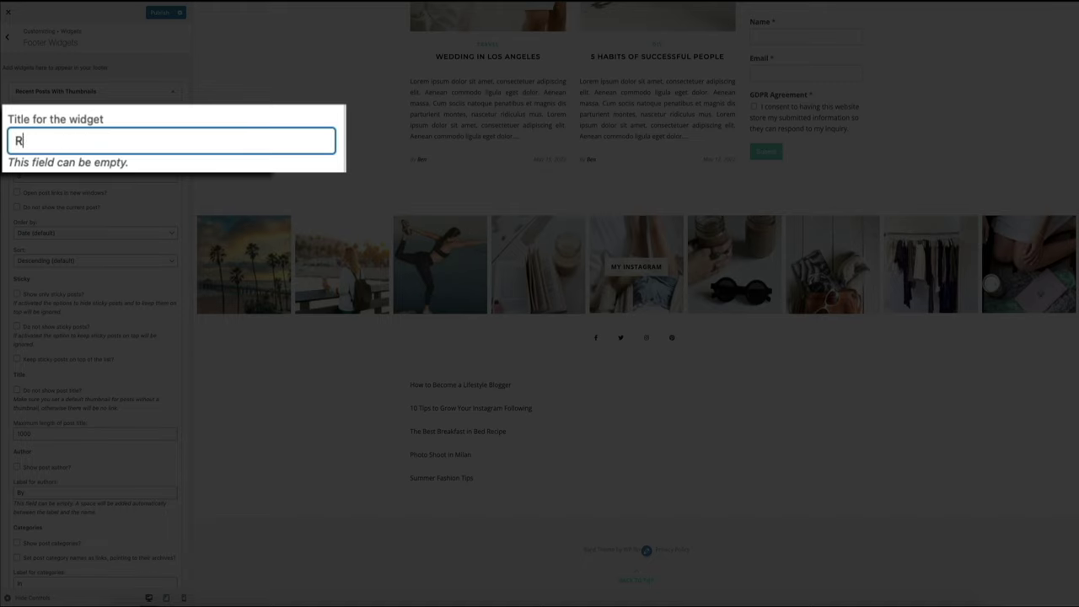
pyautogui.write('cent Posts')
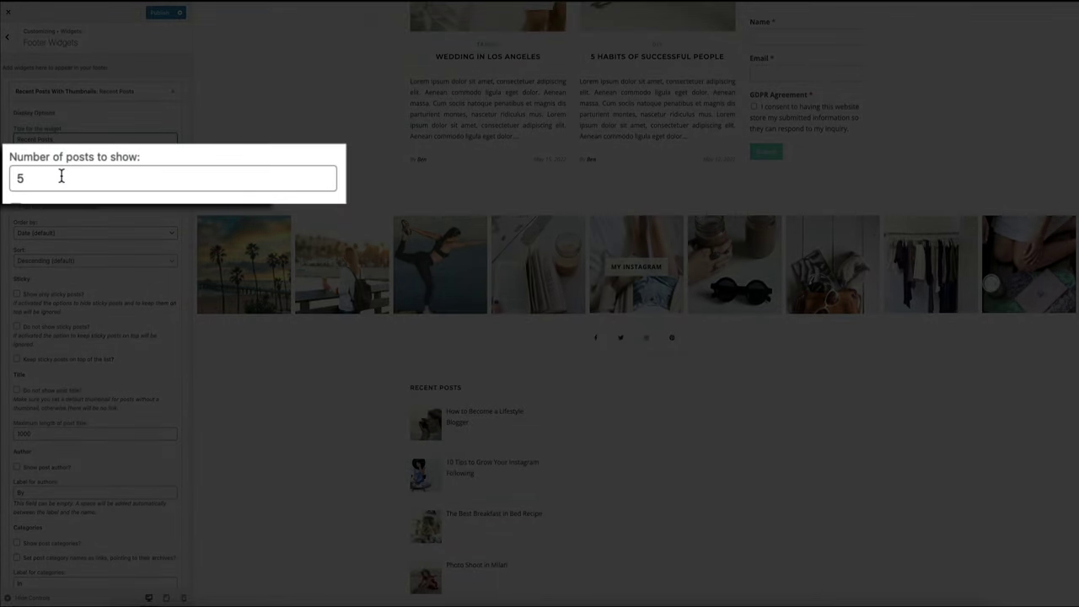
pyautogui.click(61, 176)
pyautogui.doubleClick(60, 175)
pyautogui.write('3')
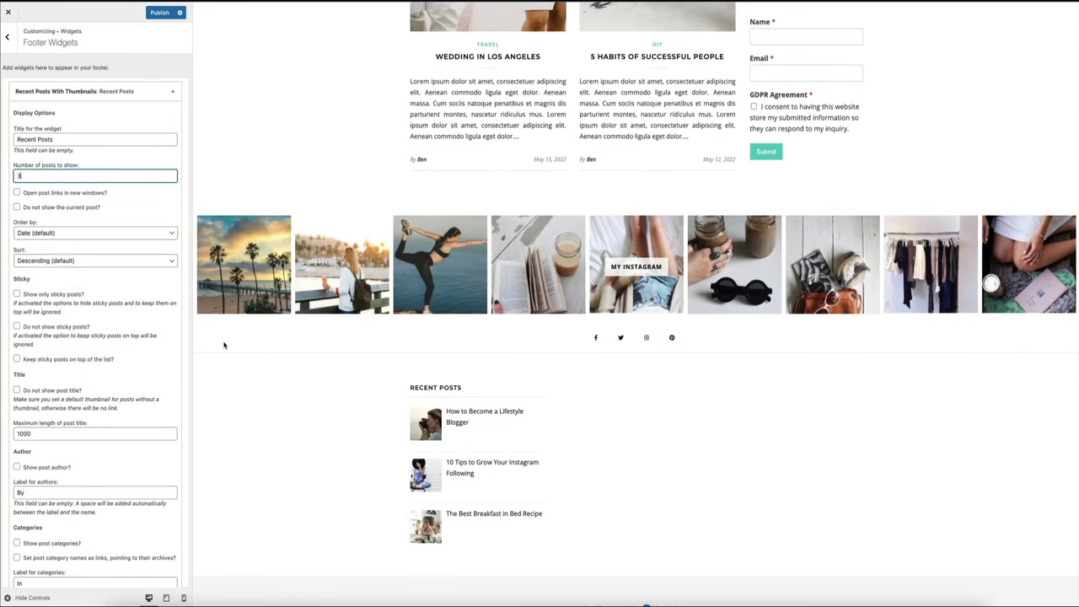
# - Keep the specified thumbnail width and height, then collapse the widget
pyautogui.scroll(-5, 138, 368)
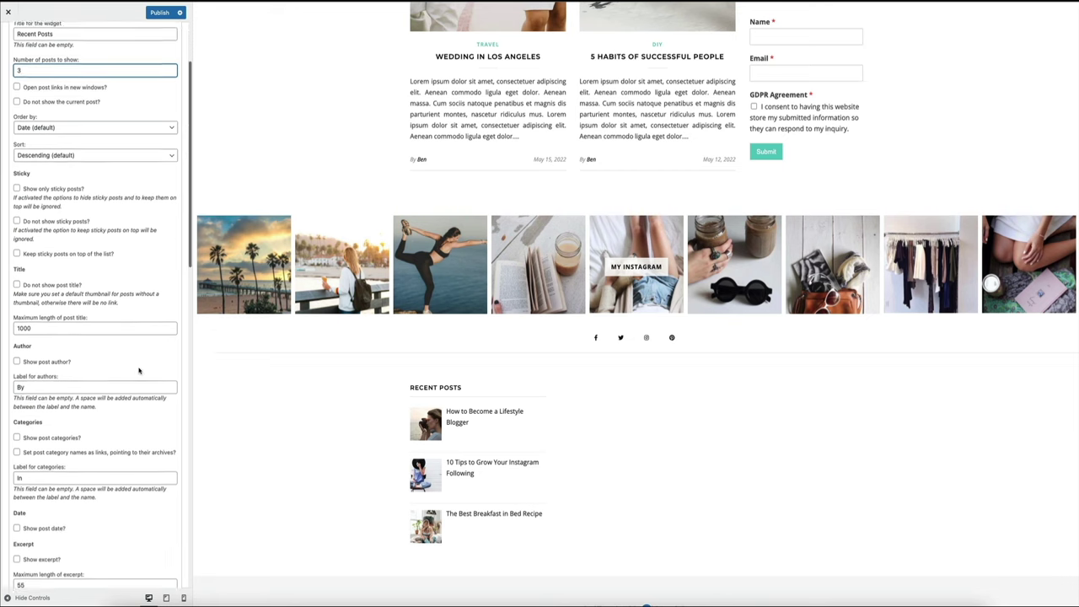
pyautogui.scroll(-15, 138, 368)
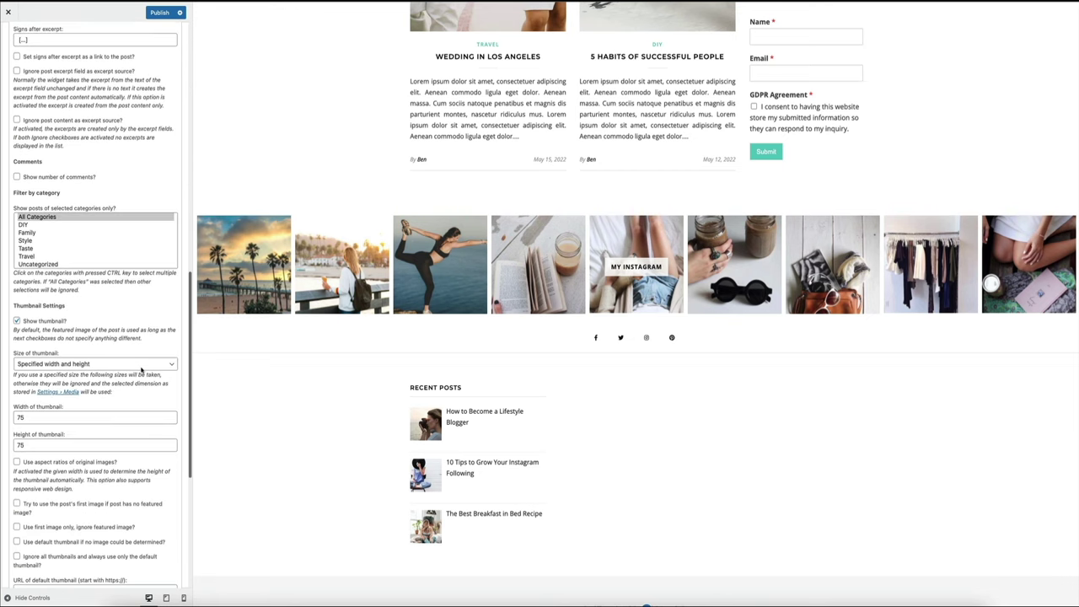
pyautogui.scroll(-3, 142, 371)
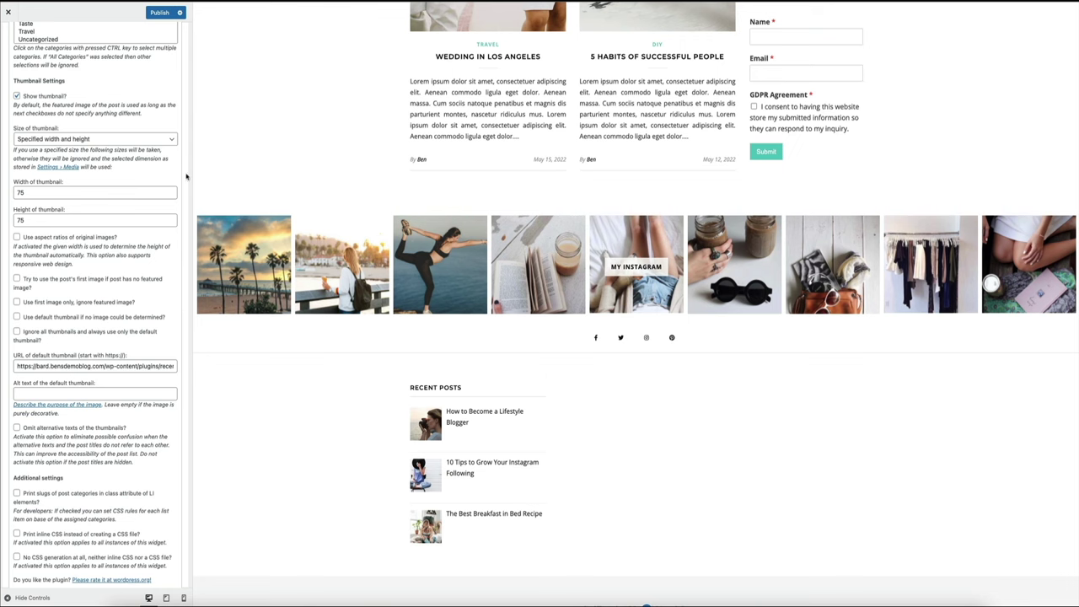
pyautogui.click(172, 141)
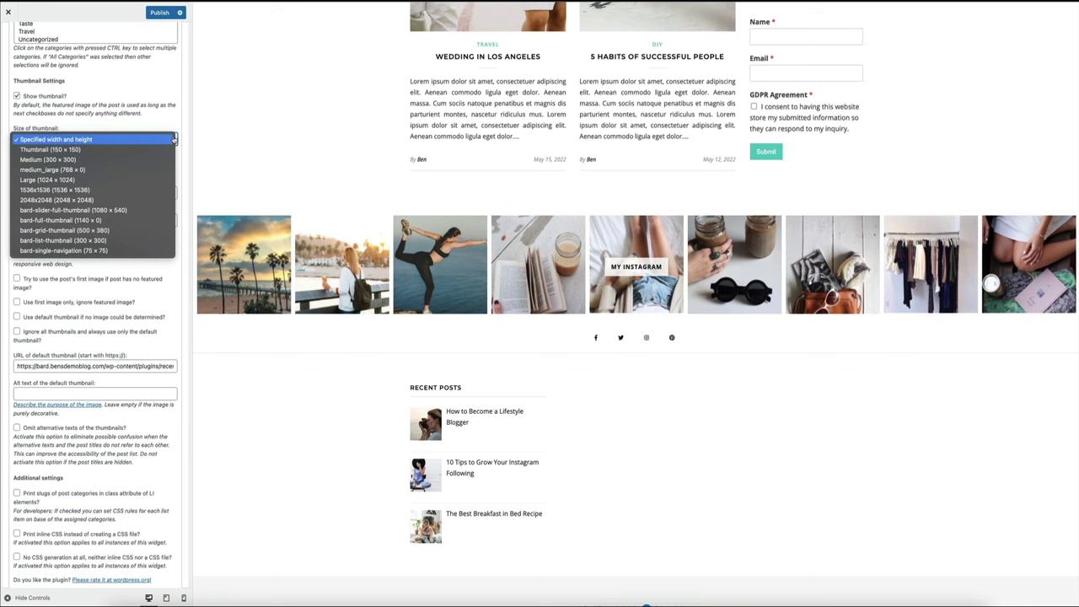
pyautogui.click(192, 132)
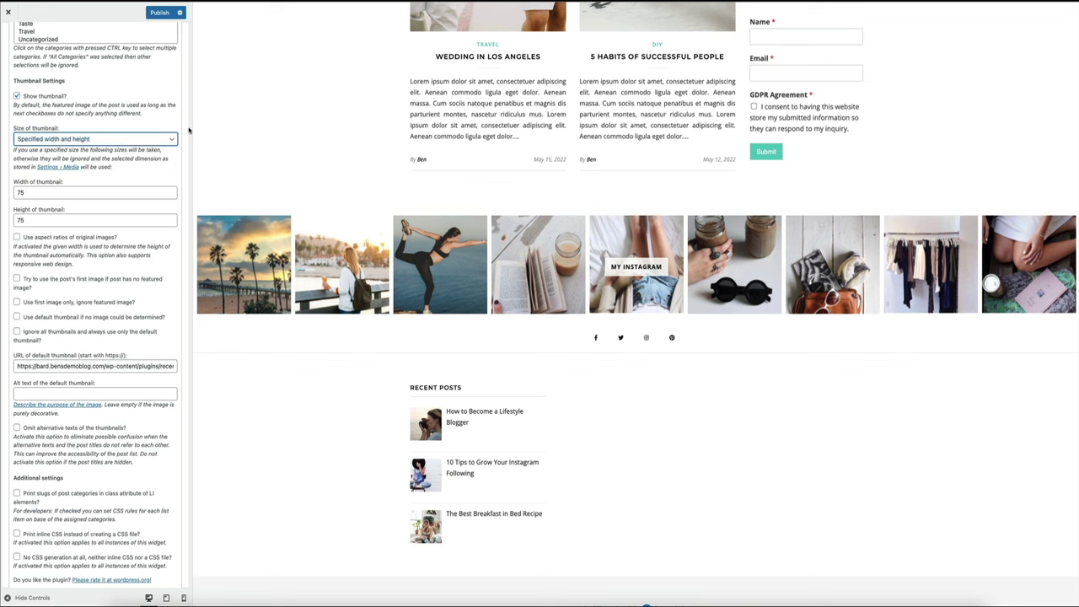
pyautogui.scroll(15, 189, 130)
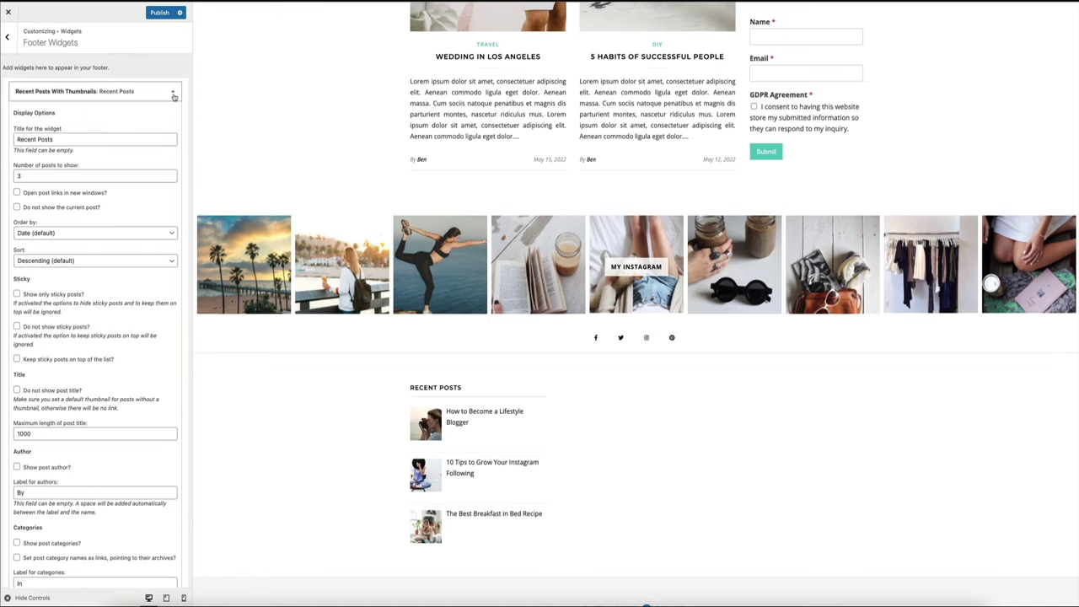
pyautogui.click(172, 92)
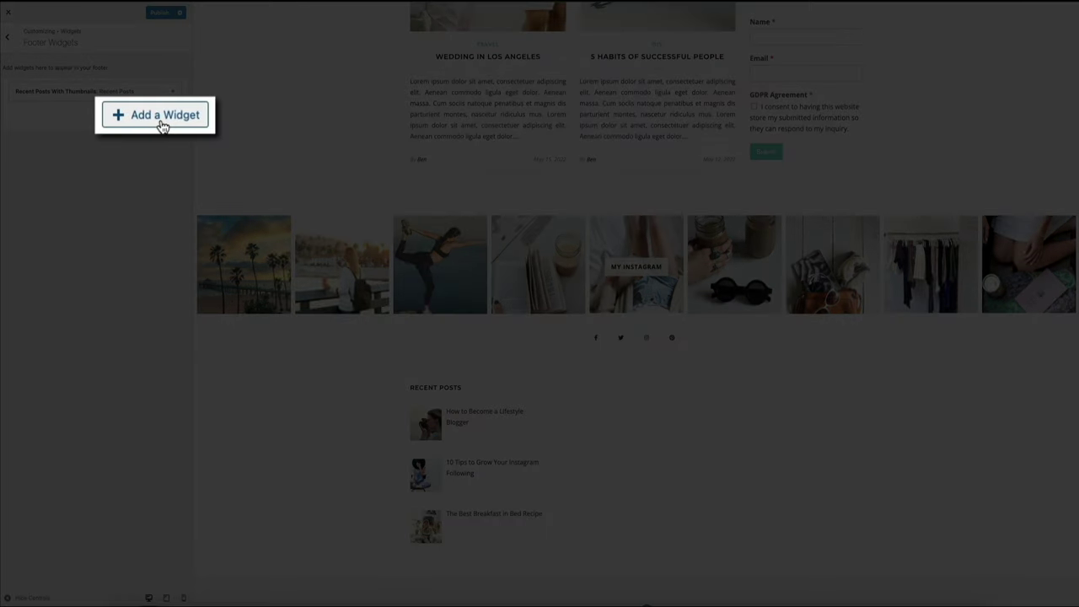
# - Add a Categories widget to the footer and collapse its settings
pyautogui.click(157, 118)
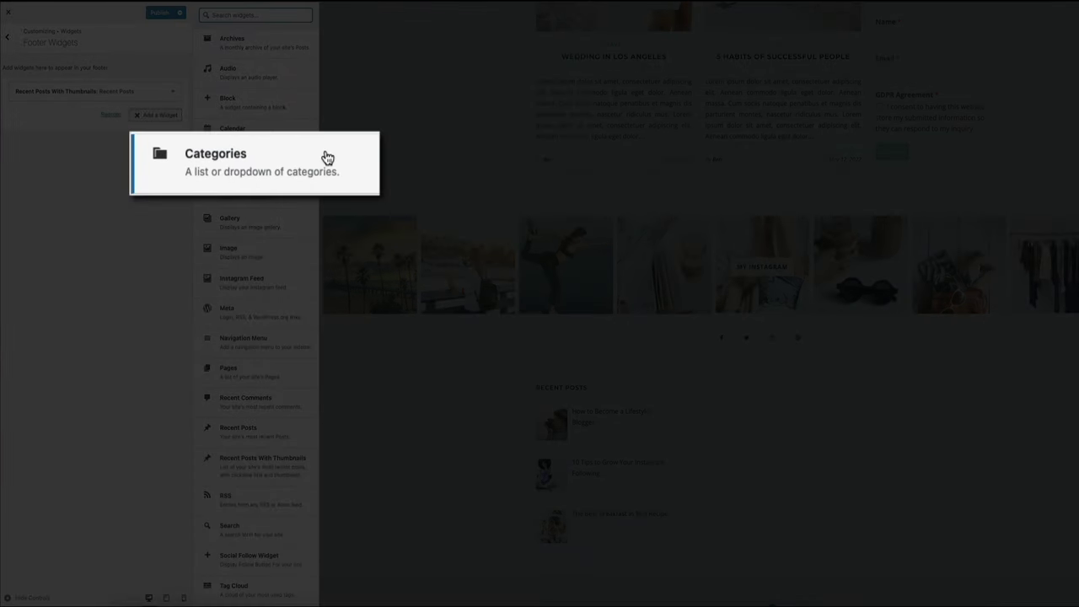
pyautogui.click(291, 158)
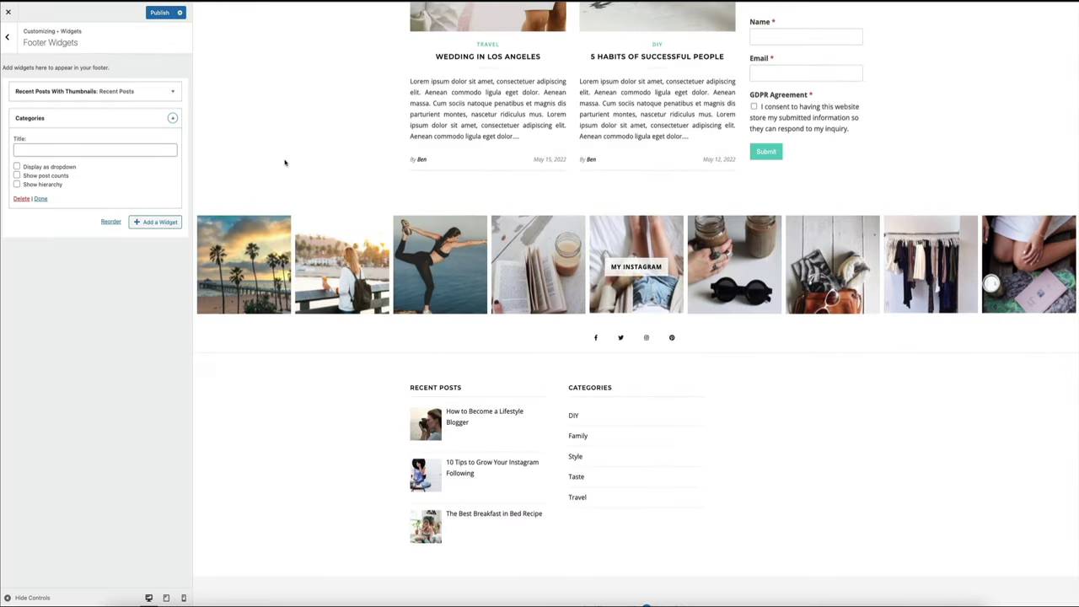
pyautogui.click(173, 119)
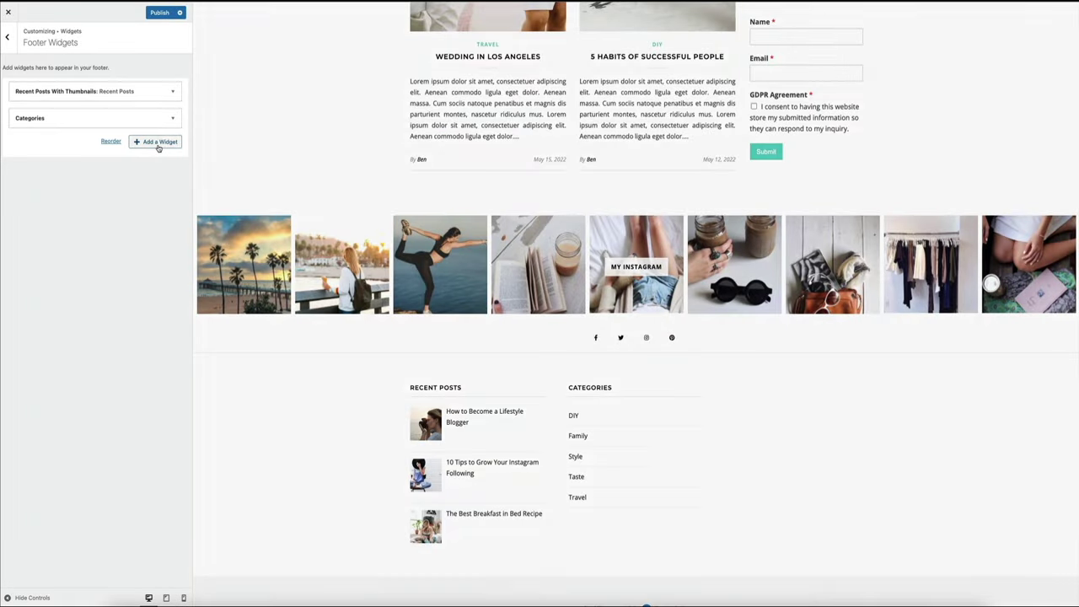
# - Add the WDV About Me Widget to the footer and title it 'About Me'
pyautogui.click(159, 145)
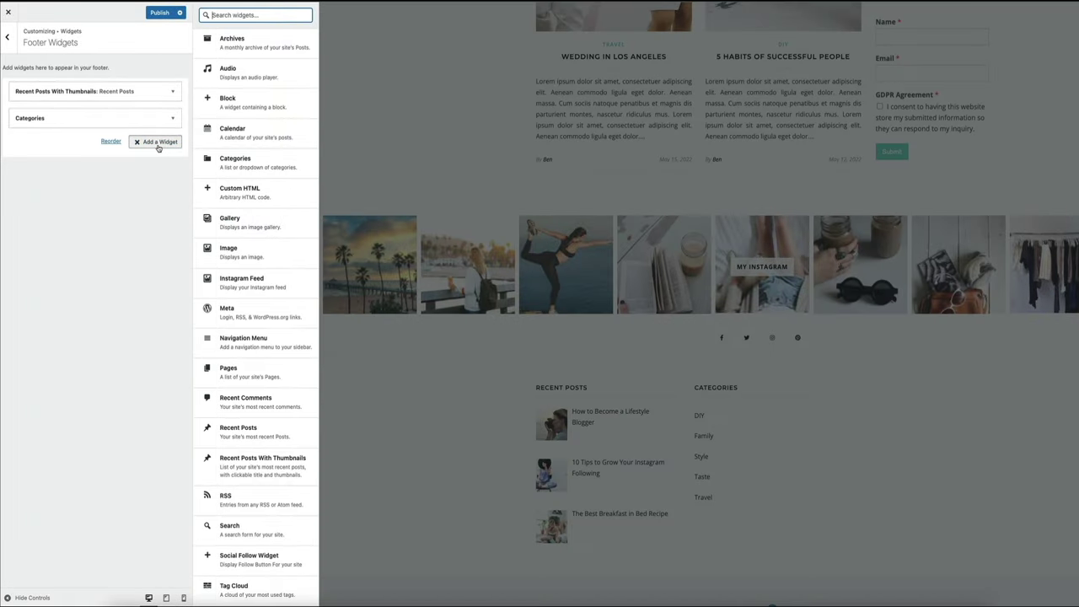
pyautogui.scroll(-3, 245, 253)
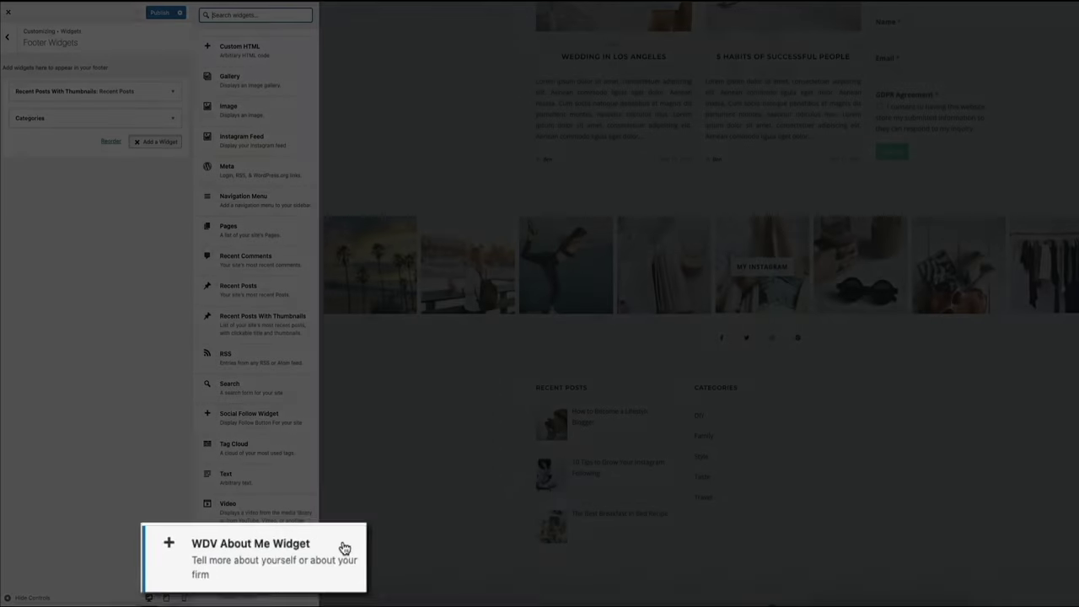
pyautogui.click(303, 554)
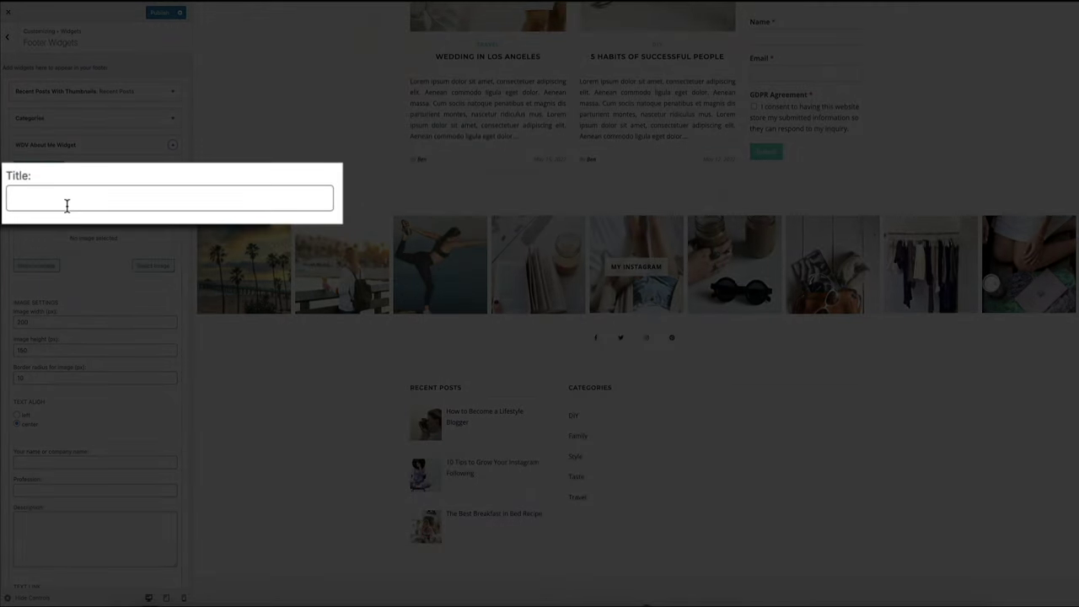
pyautogui.click(67, 206)
pyautogui.write('About Me')
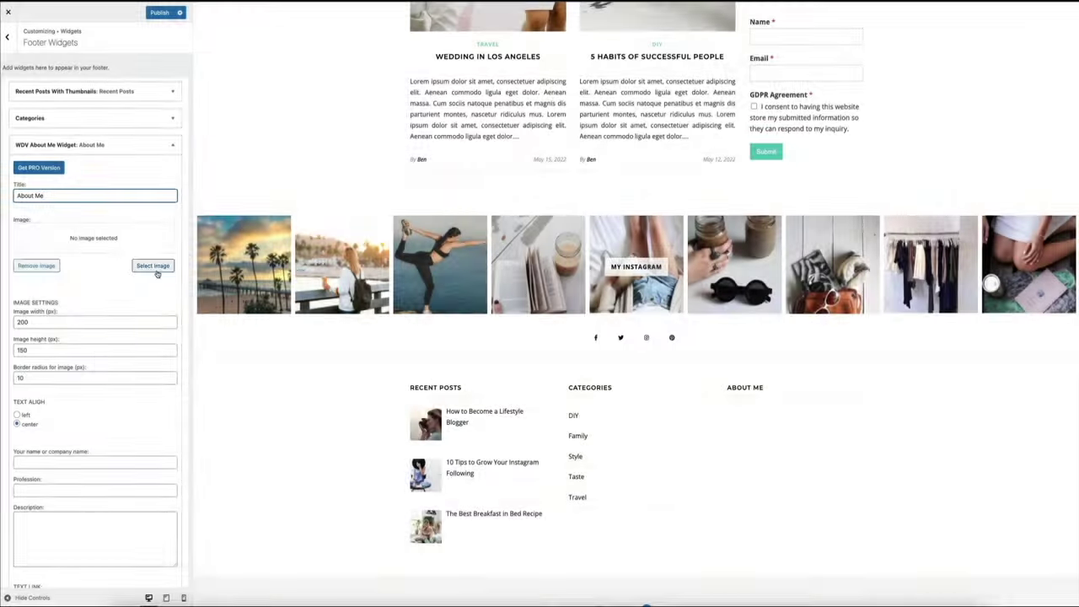
# - Insert the photo of the woman filming herself into the About Me widget
pyautogui.click(159, 270)
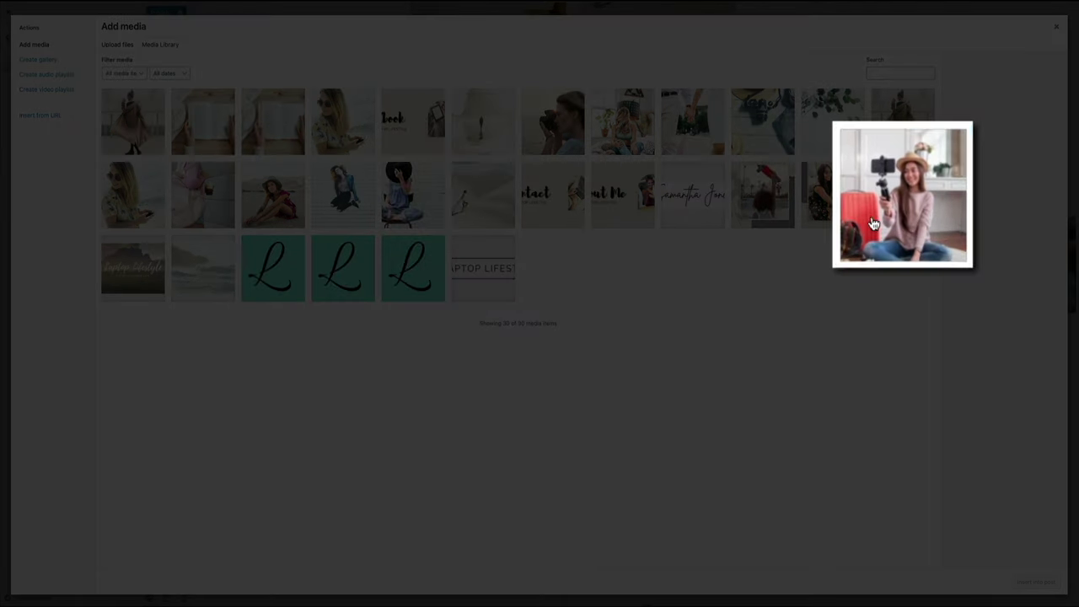
pyautogui.click(874, 224)
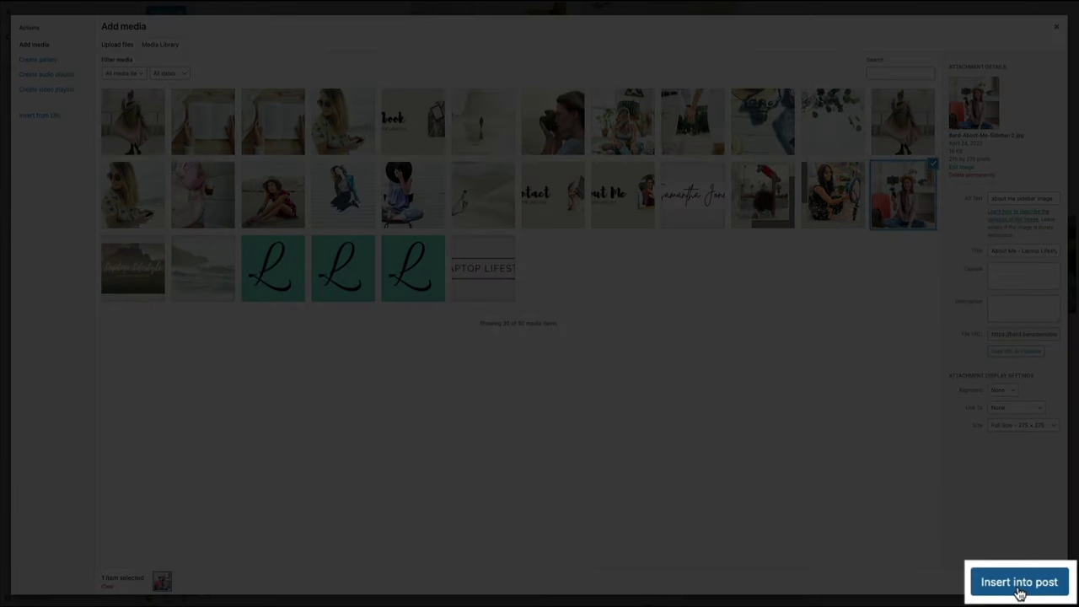
pyautogui.click(1020, 587)
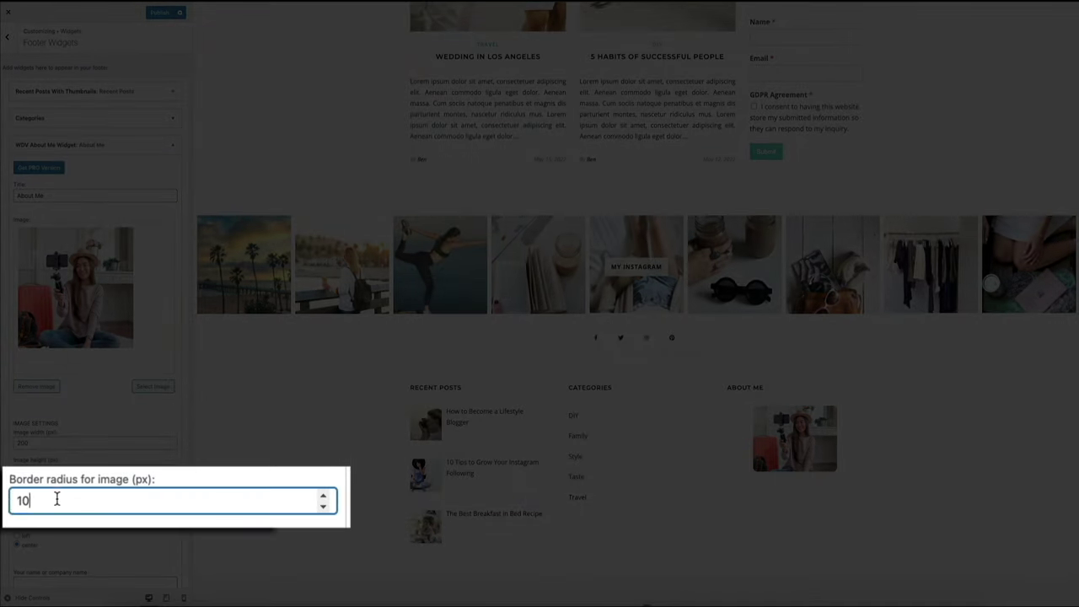
# - Change the About Me image border radius from 10 to 0
pyautogui.moveTo(35, 499); pyautogui.dragTo(15, 499)
pyautogui.write('0')
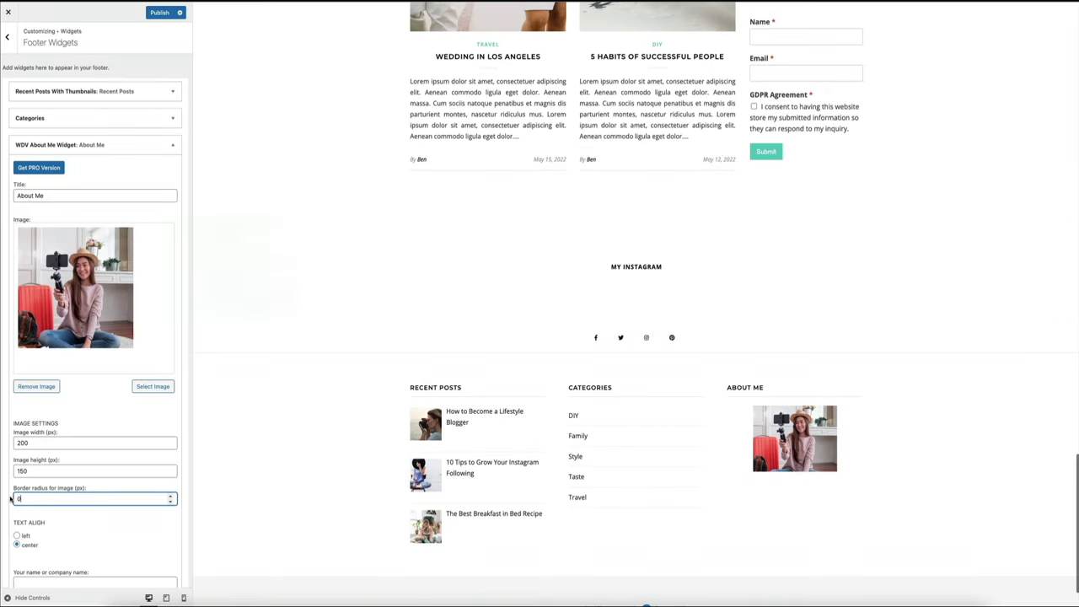
pyautogui.click(178, 541)
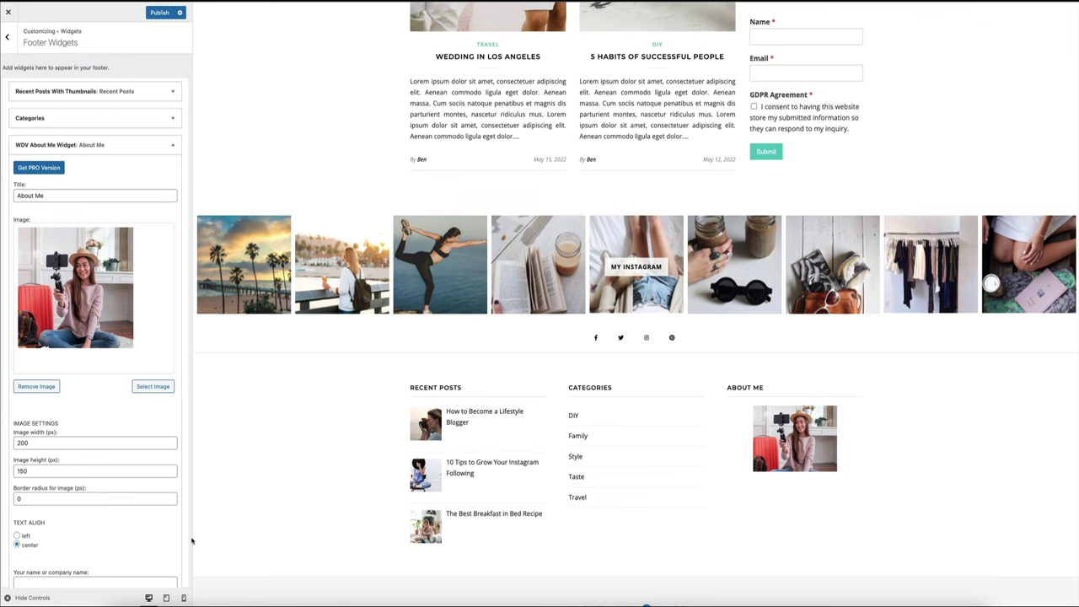
pyautogui.scroll(-1, 190, 543)
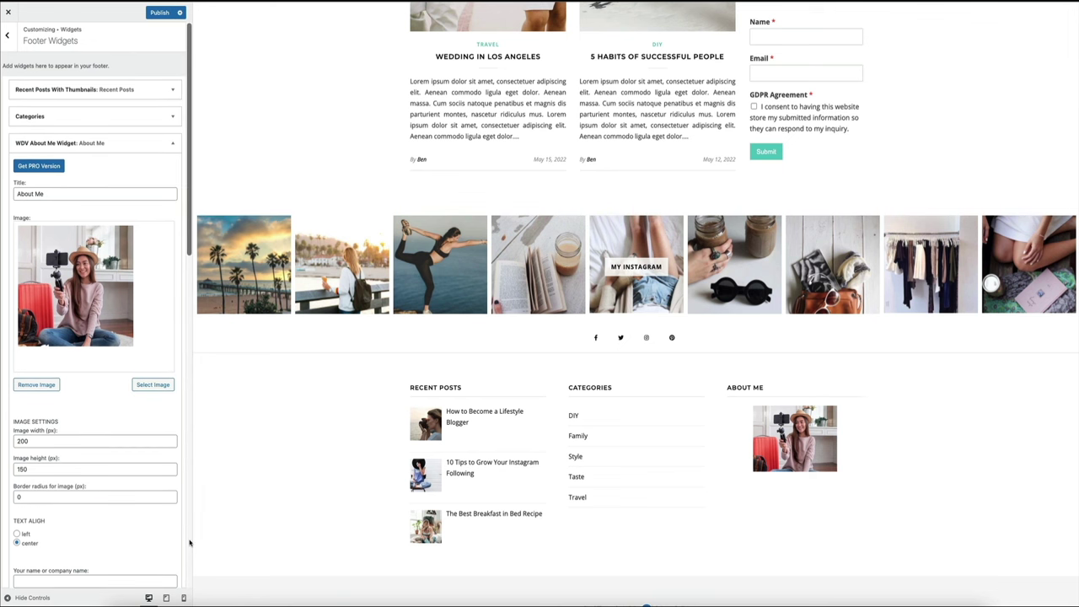
pyautogui.scroll(-6, 189, 543)
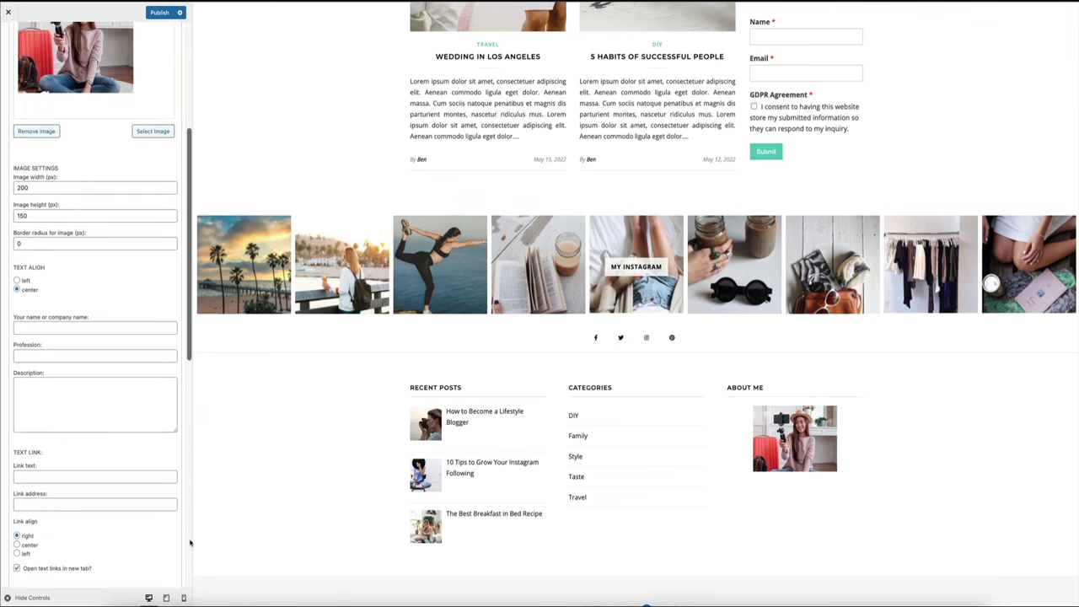
pyautogui.scroll(-4, 190, 543)
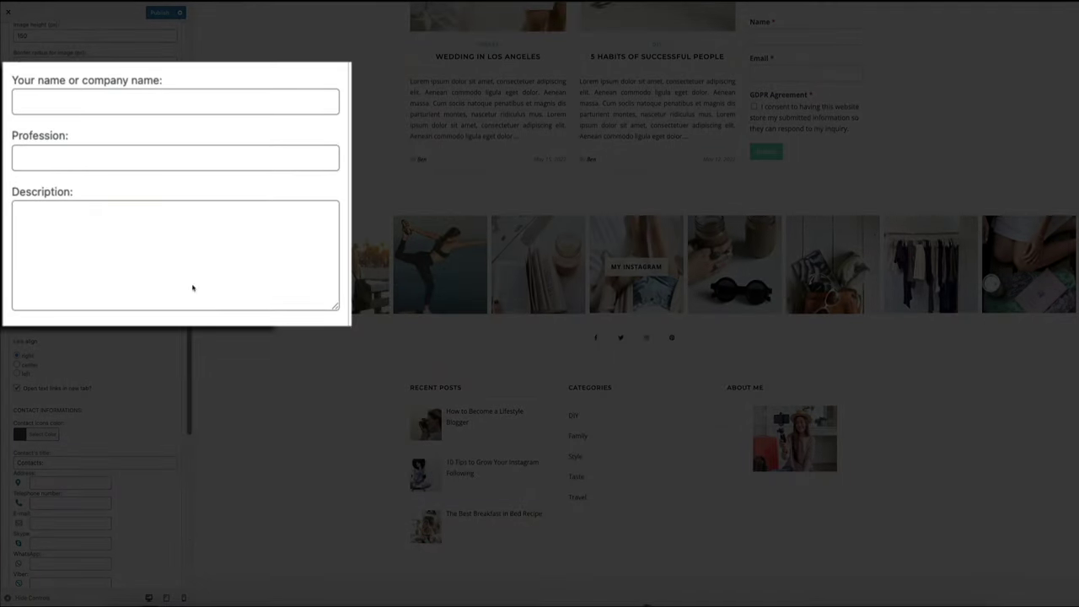
# - Fill in the About Me name, profession 'Blogger & YouTuber' and a short description
pyautogui.click(60, 100)
pyautogui.write('Sam Jon')
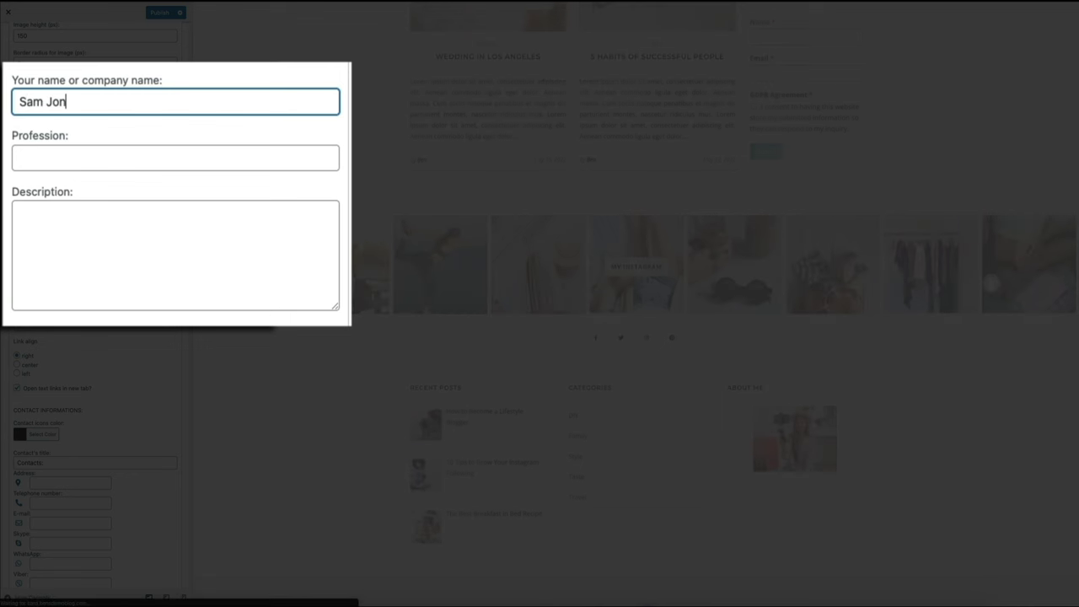
pyautogui.write('es')
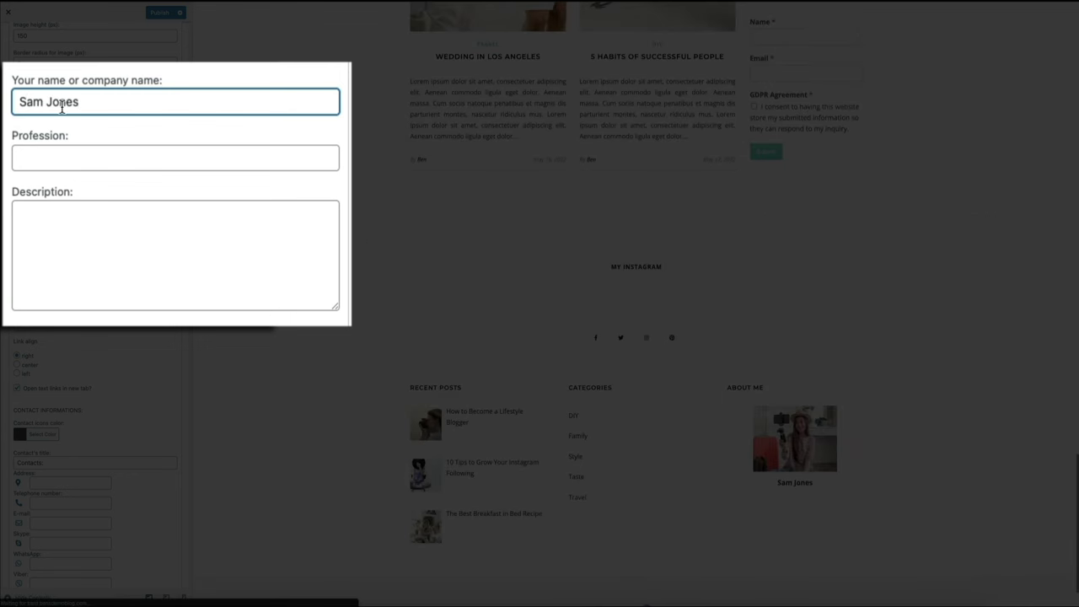
pyautogui.click(34, 158)
pyautogui.write('Blo')
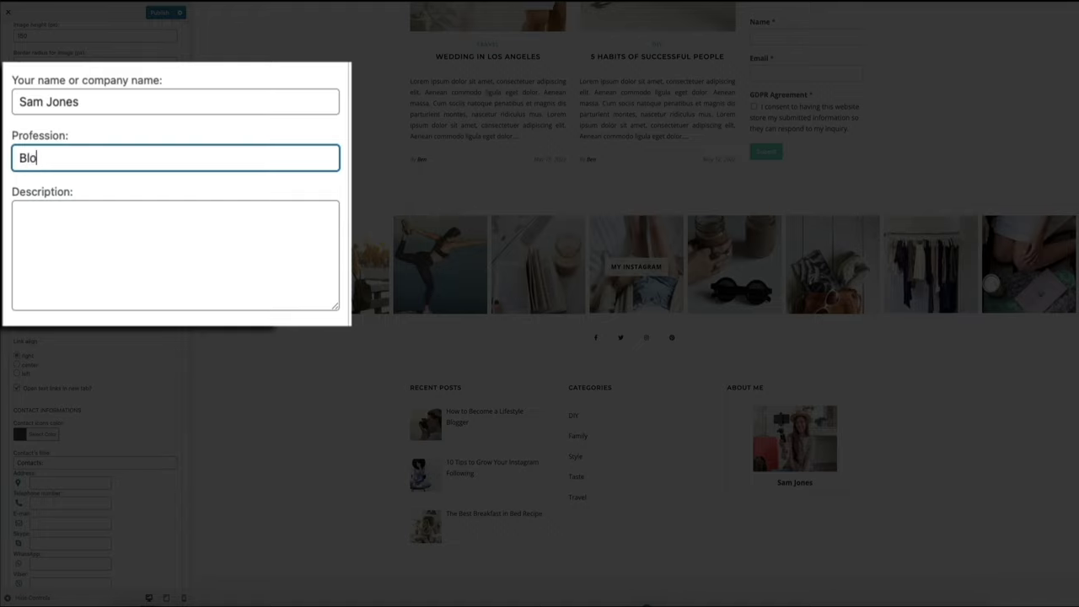
pyautogui.write('gger & YouTuber')
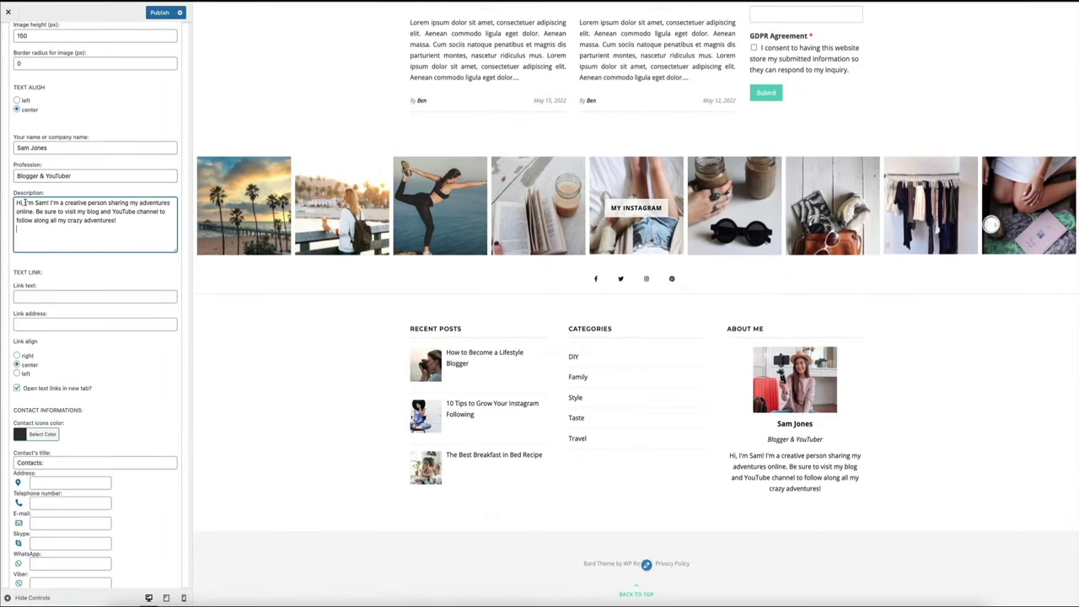
pyautogui.click(187, 286)
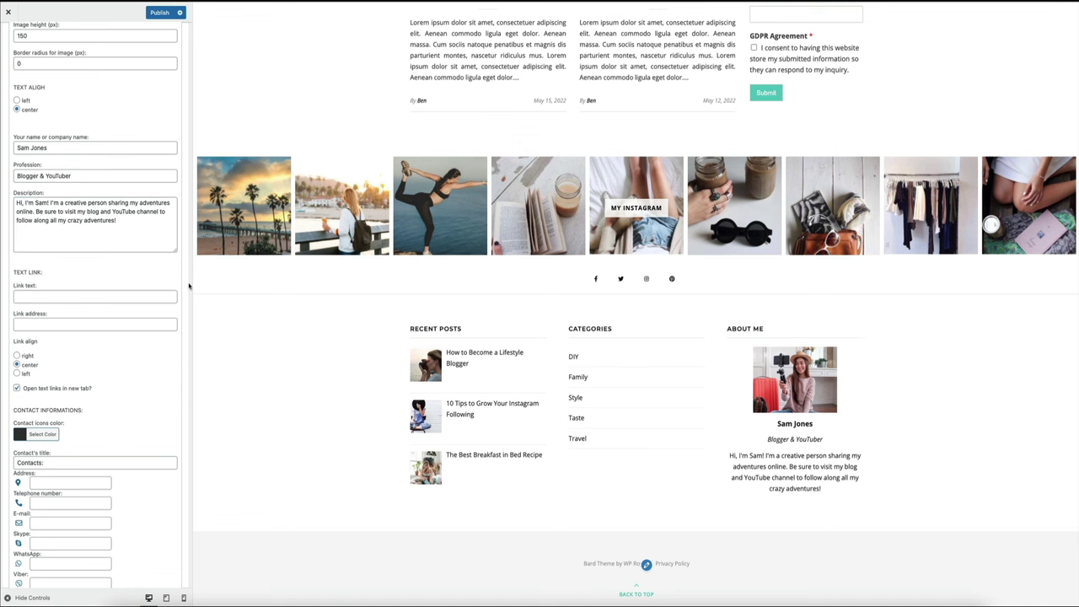
pyautogui.scroll(5, 173, 289)
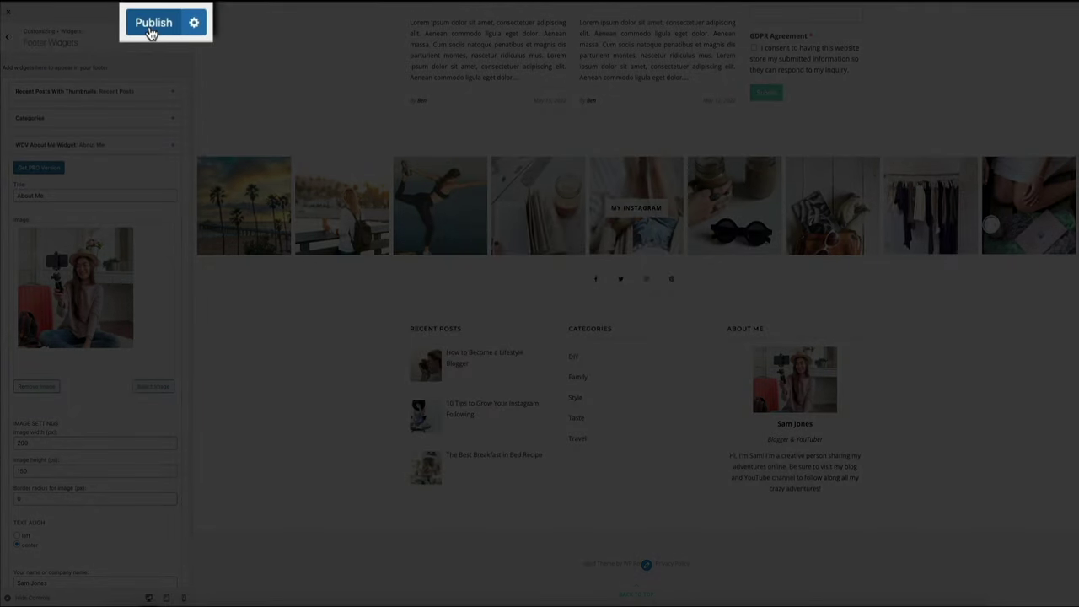
# - Publish the footer widgets, return to the main sections and open Page Footer settings
pyautogui.click(158, 14)
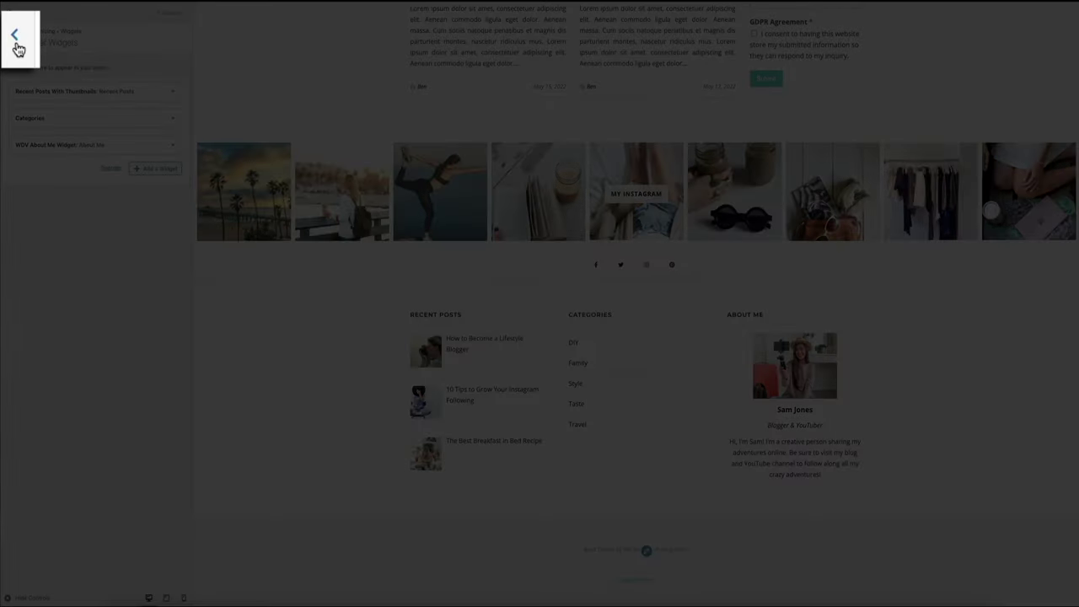
pyautogui.click(9, 42)
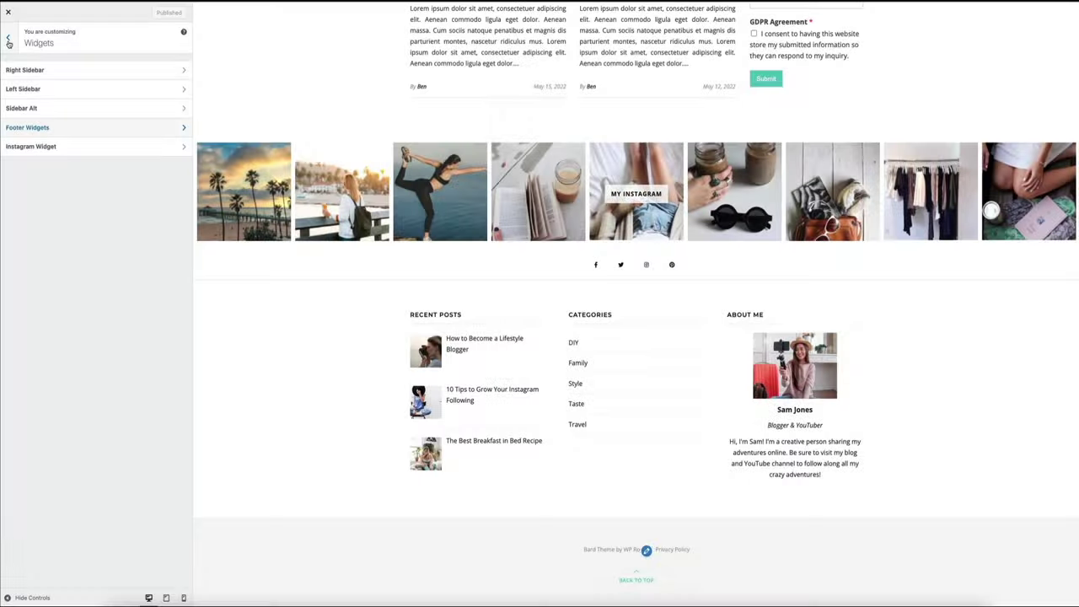
pyautogui.click(10, 41)
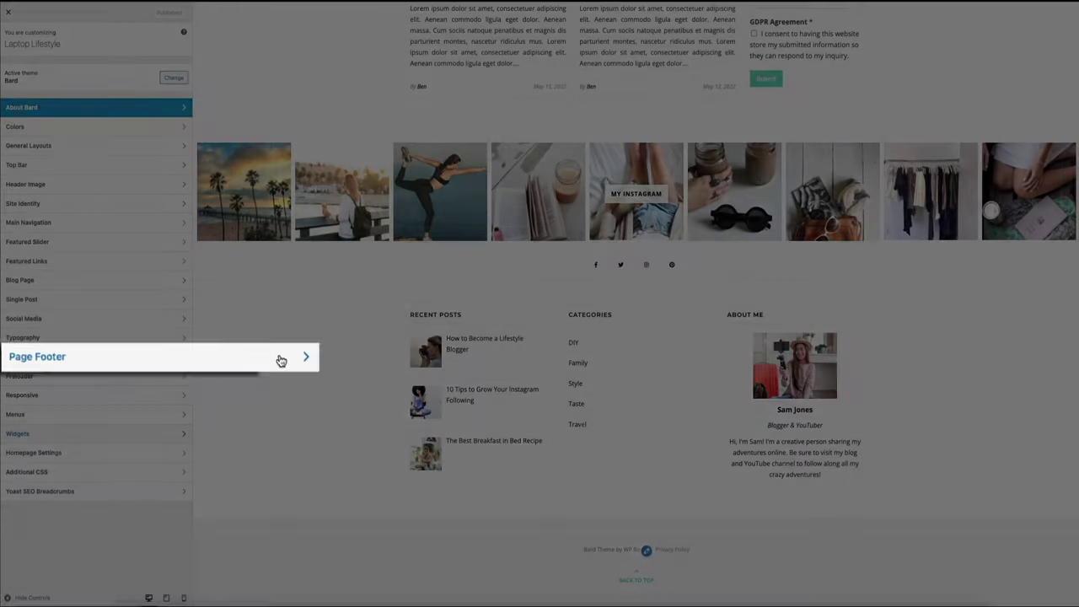
pyautogui.click(170, 358)
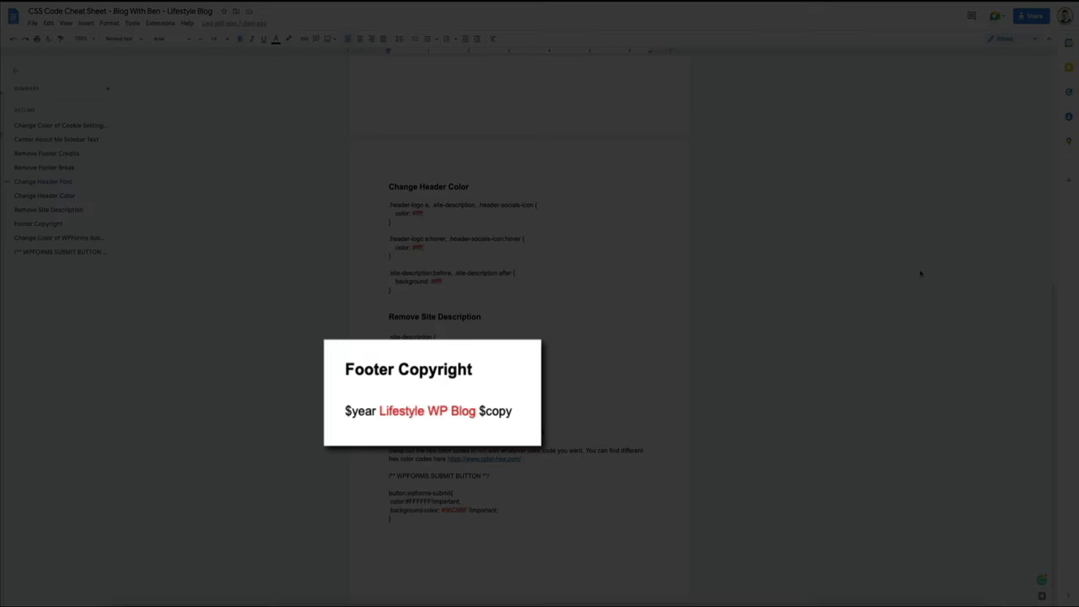
# - Paste the sample copyright snippet and edit it to read '$year Laptop Lifestyle $copy'
pyautogui.moveTo(514, 412); pyautogui.dragTo(353, 410)
pyautogui.hotkey('ctrl', 'c')
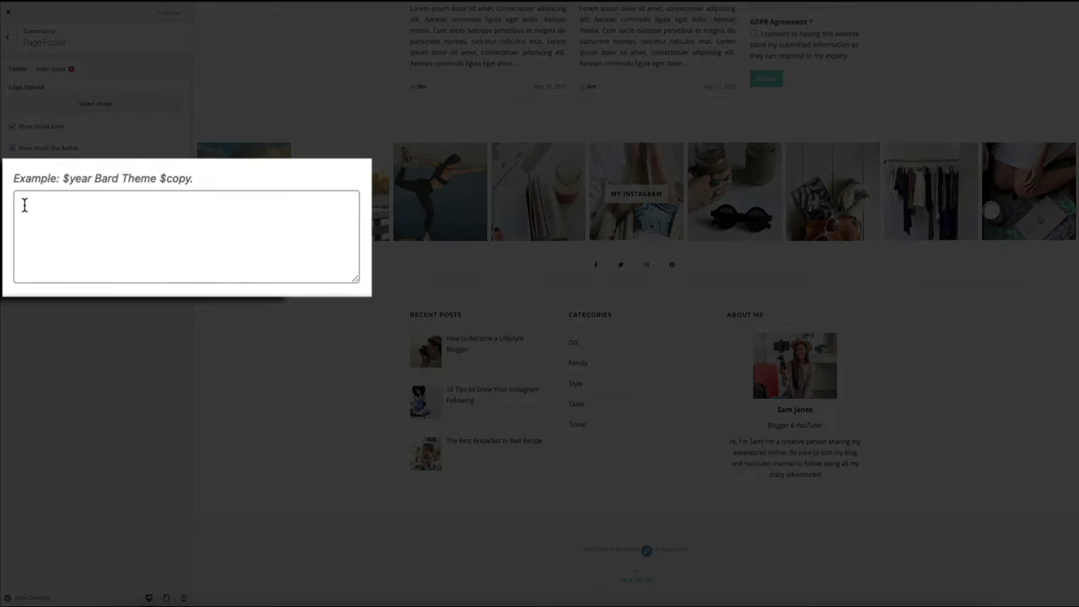
pyautogui.click(25, 205)
pyautogui.hotkey('ctrl', 'v')
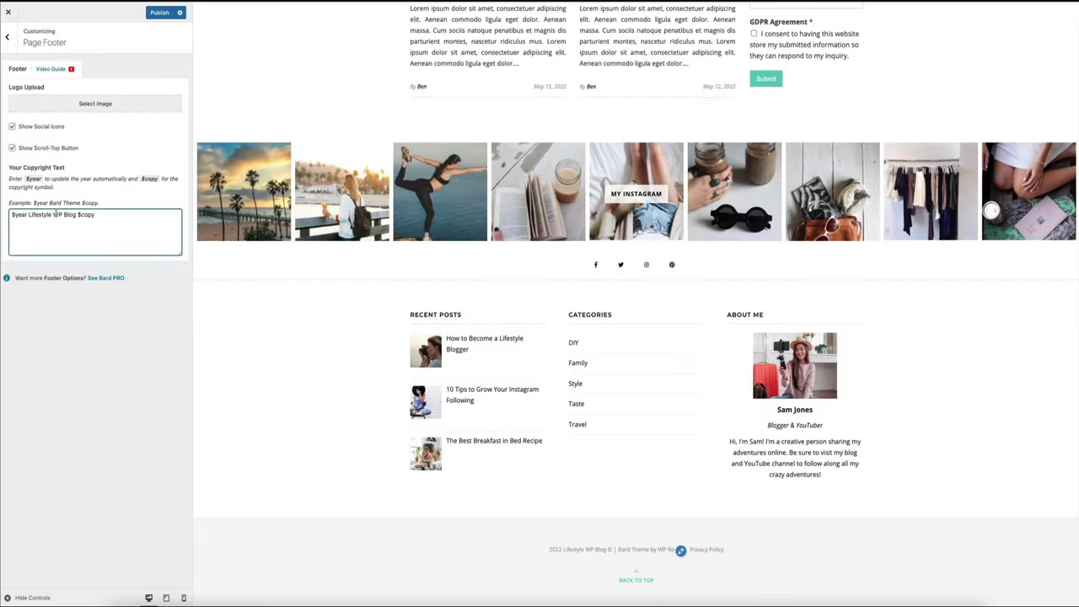
pyautogui.moveTo(53, 214); pyautogui.dragTo(76, 215)
pyautogui.press('BackSpace')
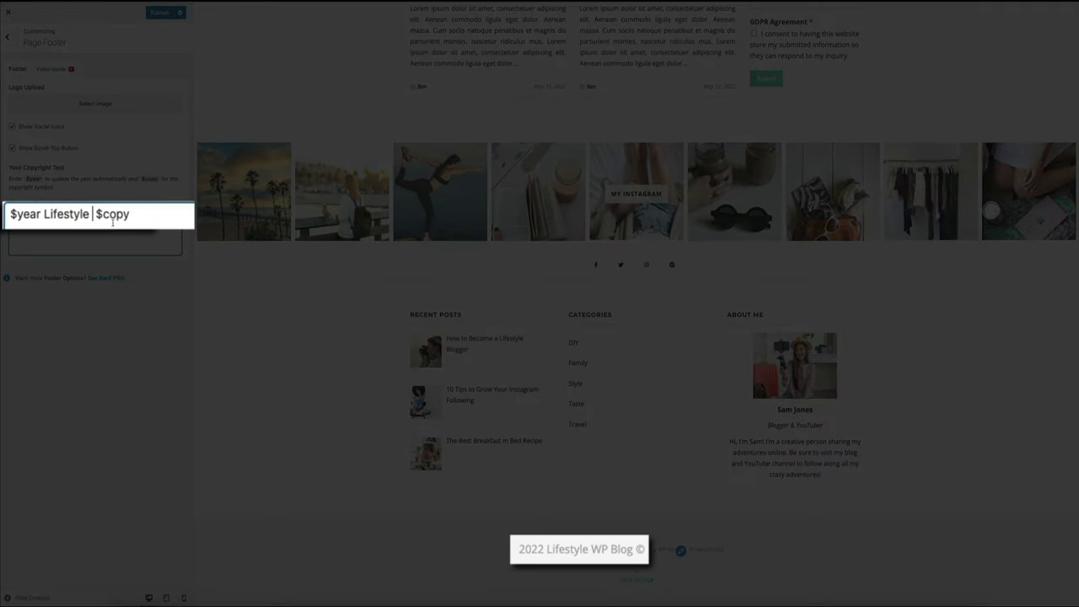
pyautogui.press('BackSpace')
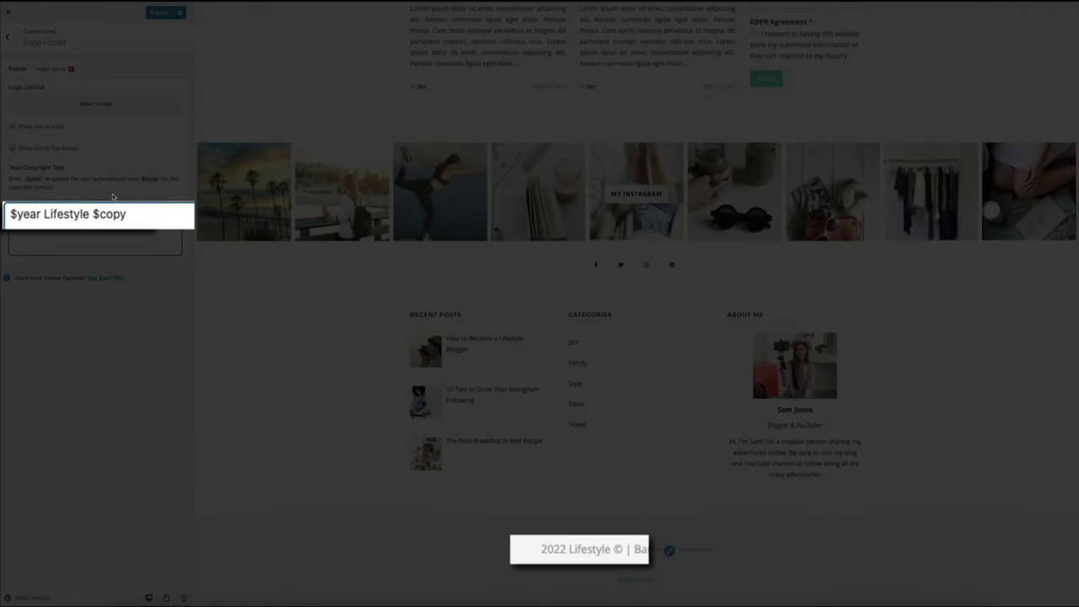
pyautogui.click(43, 214)
pyautogui.write('Laptop')
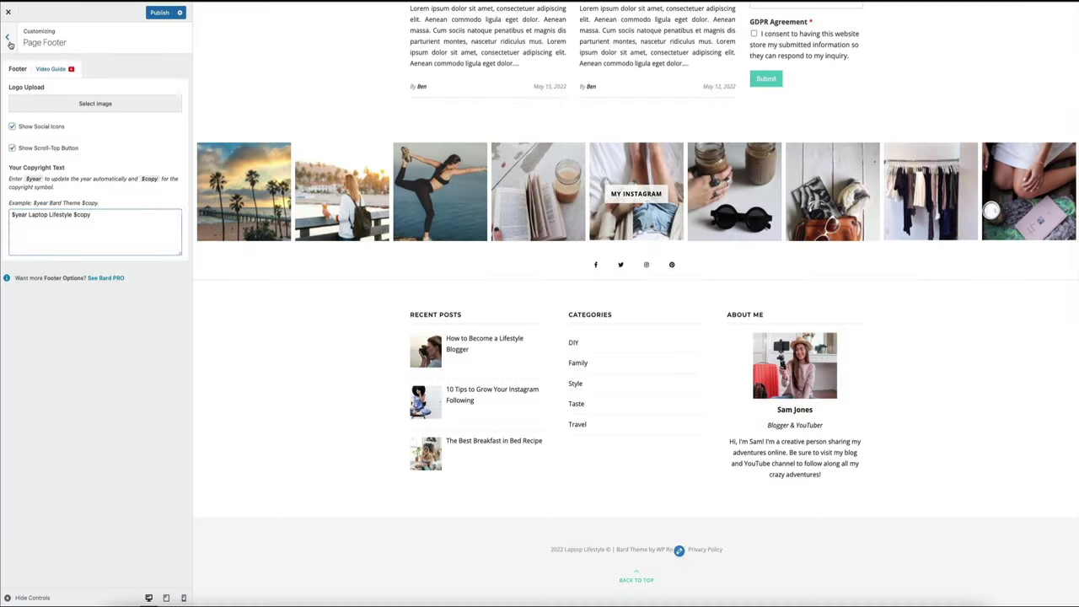
pyautogui.click(12, 40)
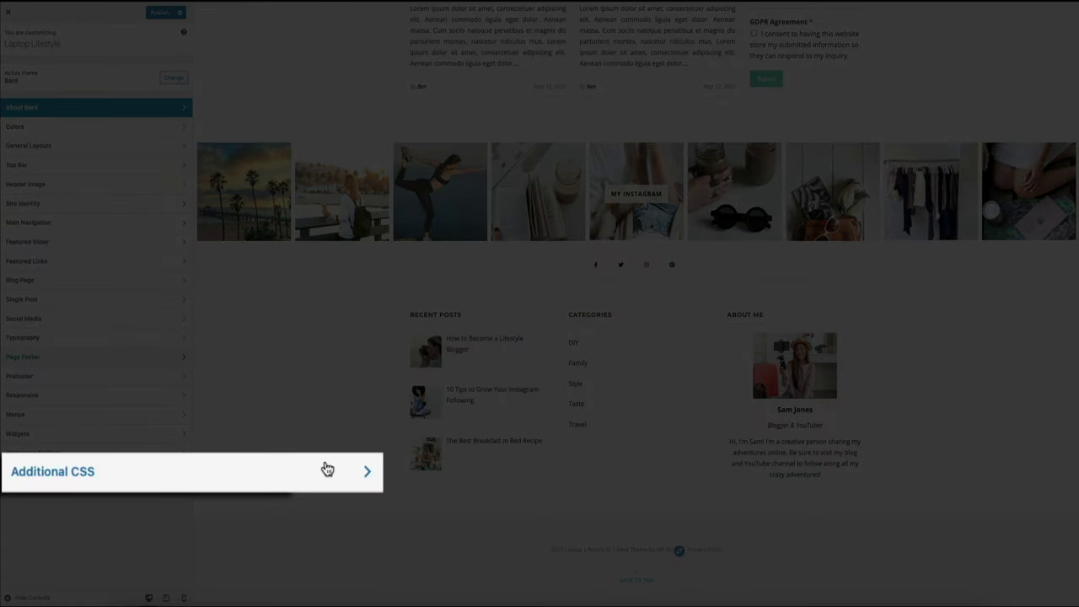
# - Add the .credit display:none rule to Additional CSS to hide the footer credit
pyautogui.click(163, 470)
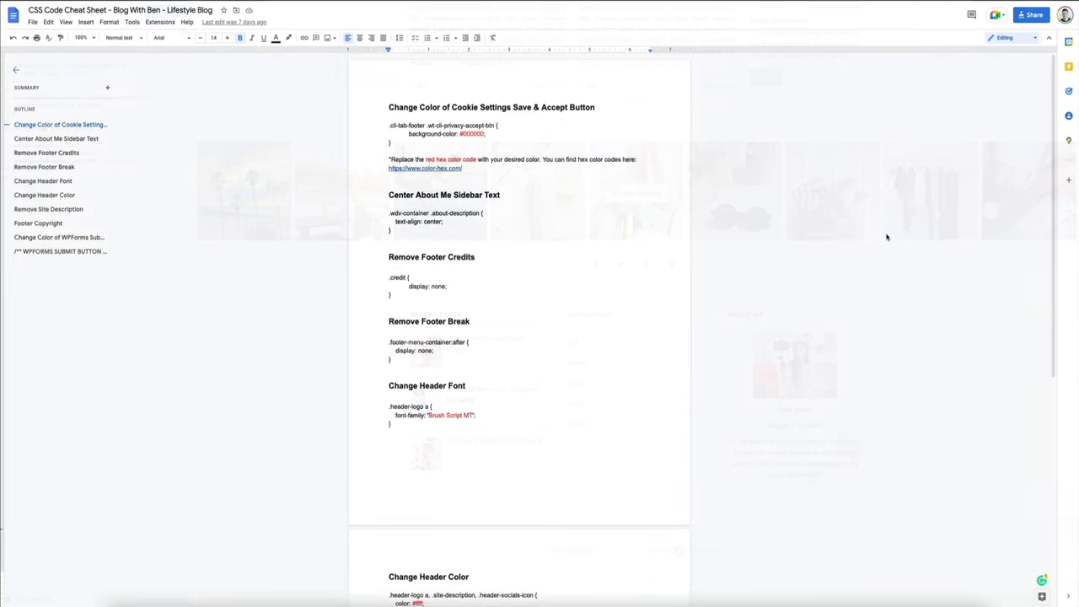
pyautogui.moveTo(392, 295); pyautogui.dragTo(381, 279)
pyautogui.hotkey('ctrl', 'c')
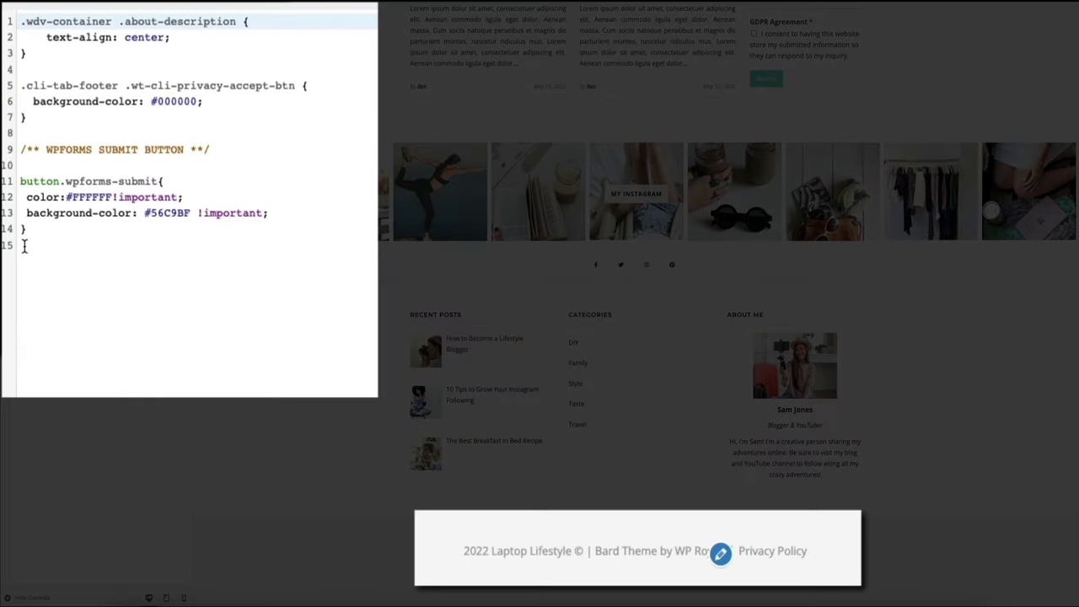
pyautogui.click(24, 246)
pyautogui.press('Return')
pyautogui.hotkey('ctrl', 'v')
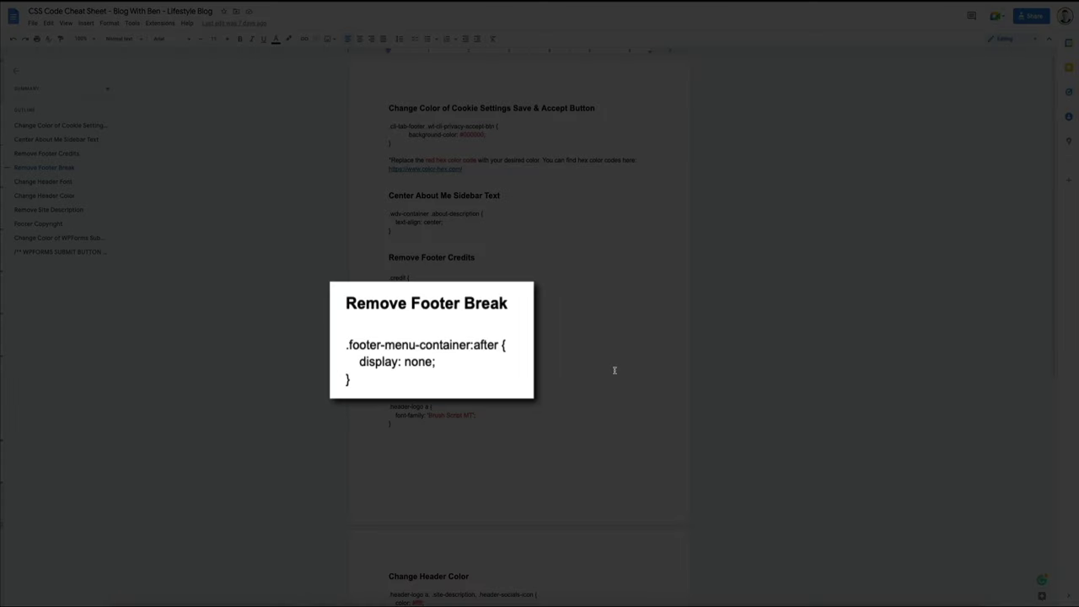
# - Append the .footer-menu-container:after display:none rule to remove the footer break
pyautogui.moveTo(351, 380); pyautogui.dragTo(346, 345)
pyautogui.hotkey('ctrl', 'c')
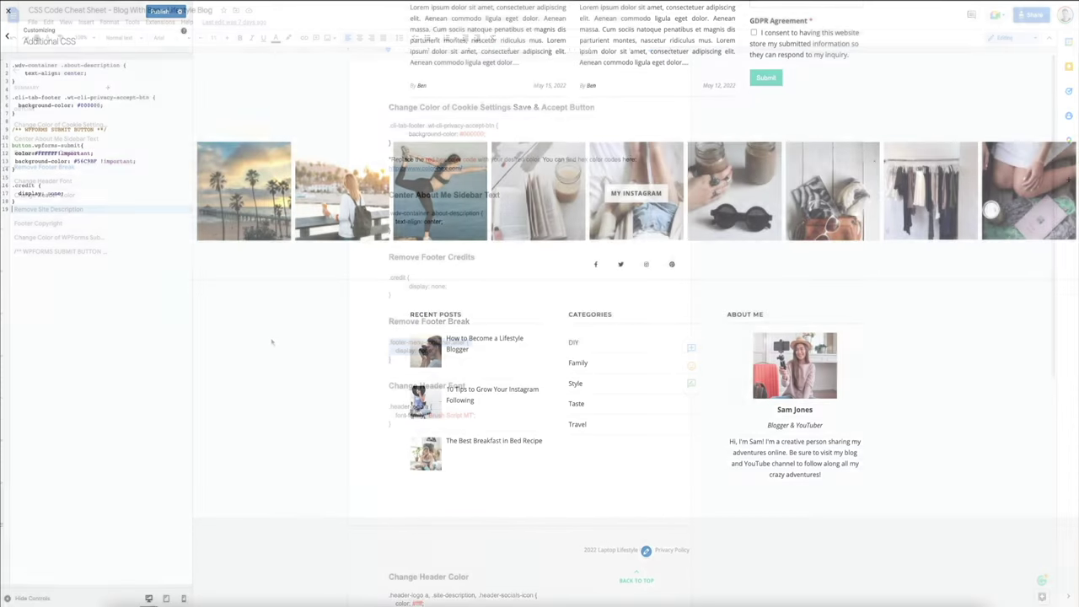
pyautogui.press('Return')
pyautogui.hotkey('ctrl', 'v')
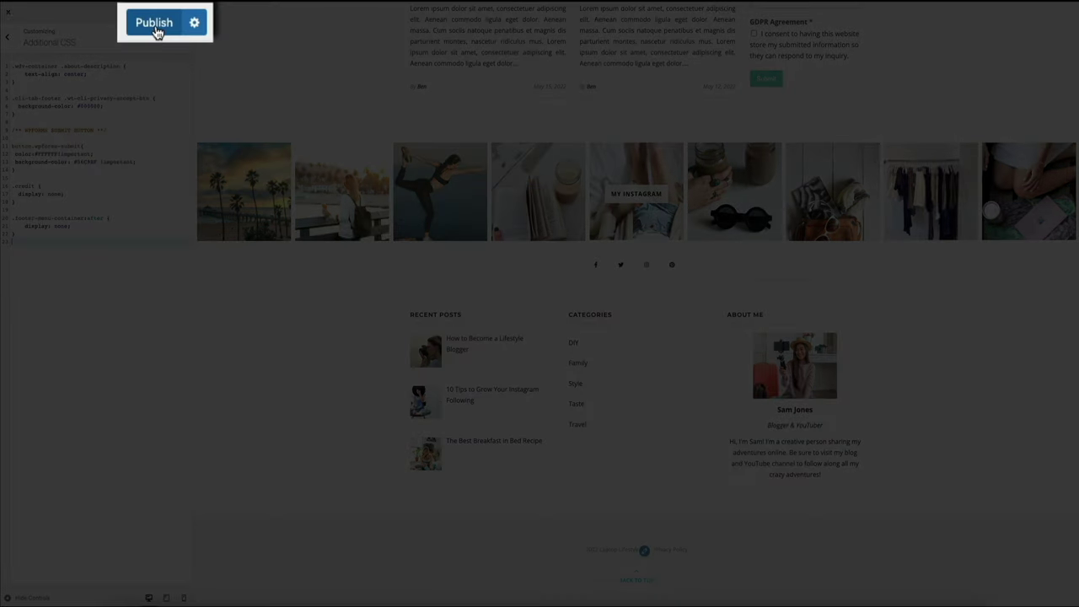
# - Publish the CSS changes and close the Customizer to the live Laptop Lifestyle site
pyautogui.click(154, 25)
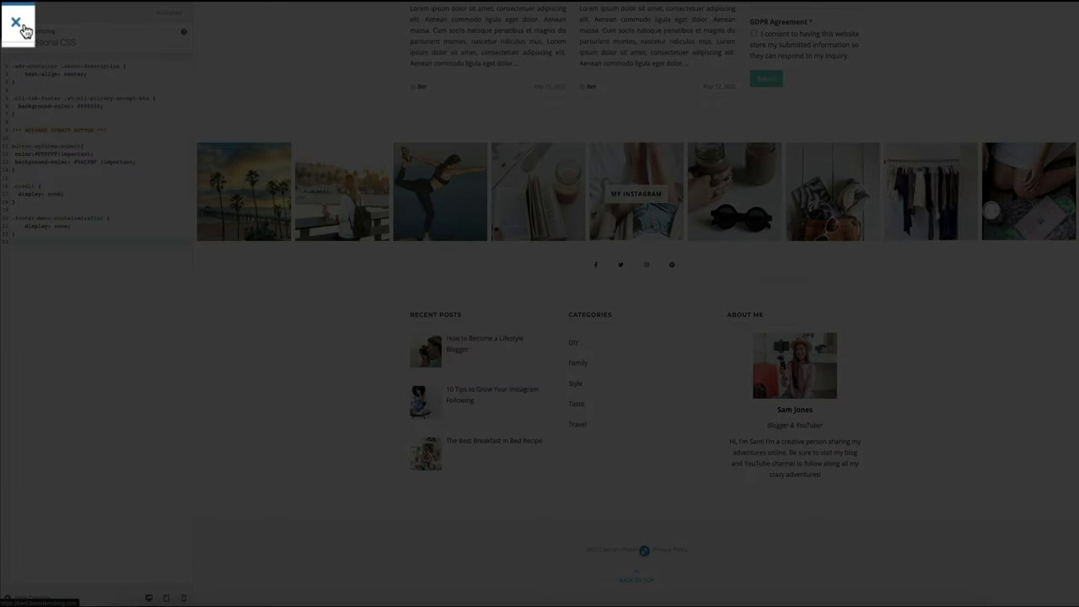
pyautogui.click(19, 26)
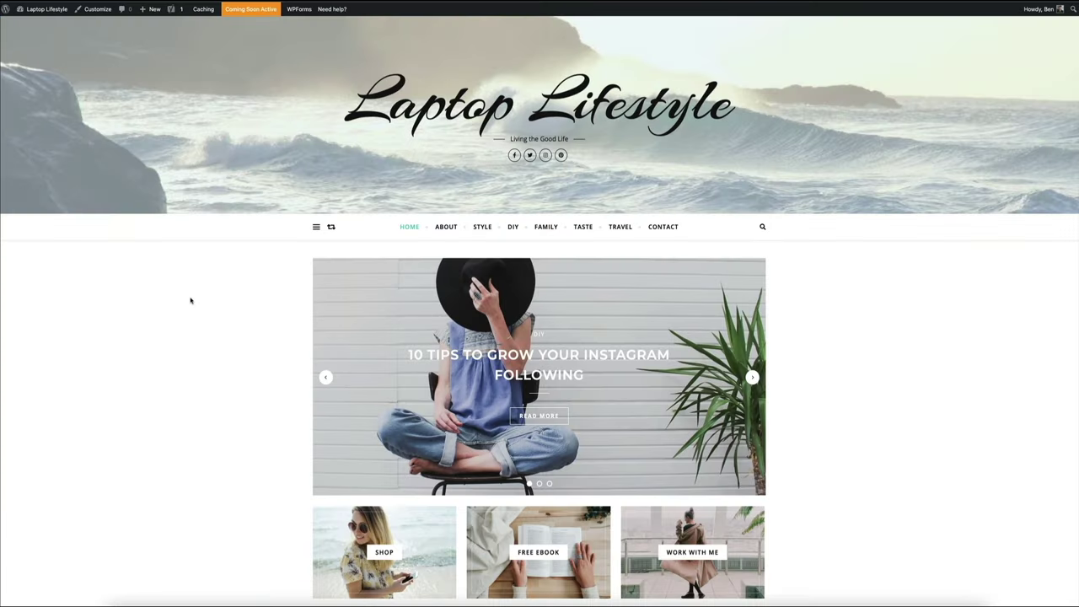
pyautogui.scroll(-3, 186, 301)
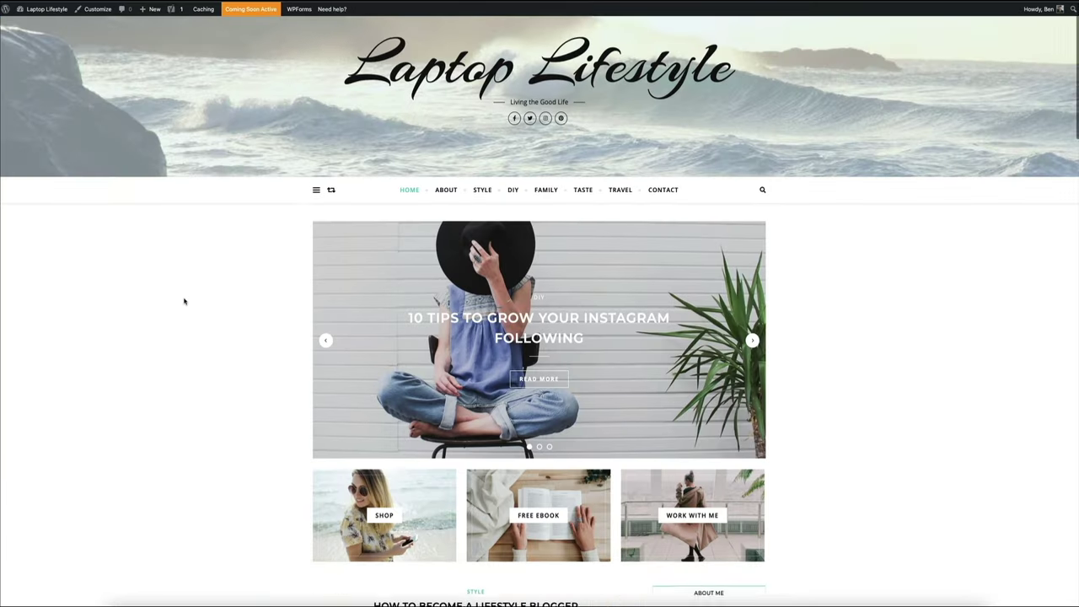
# - Scroll down the live Laptop Lifestyle homepage to review the published changes
pyautogui.scroll(-8, 184, 301)
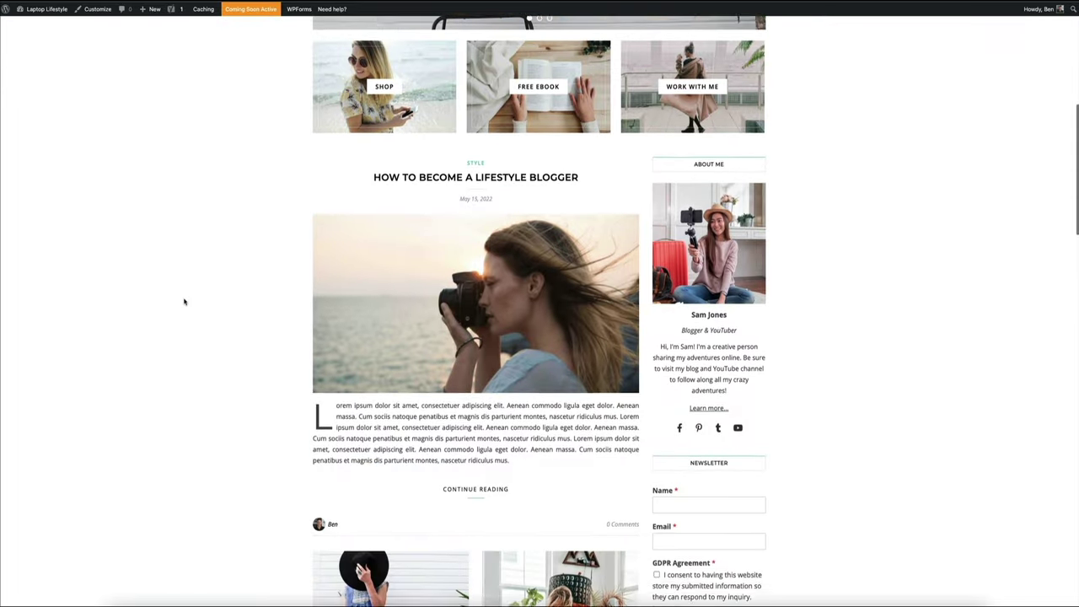
pyautogui.scroll(-10, 183, 301)
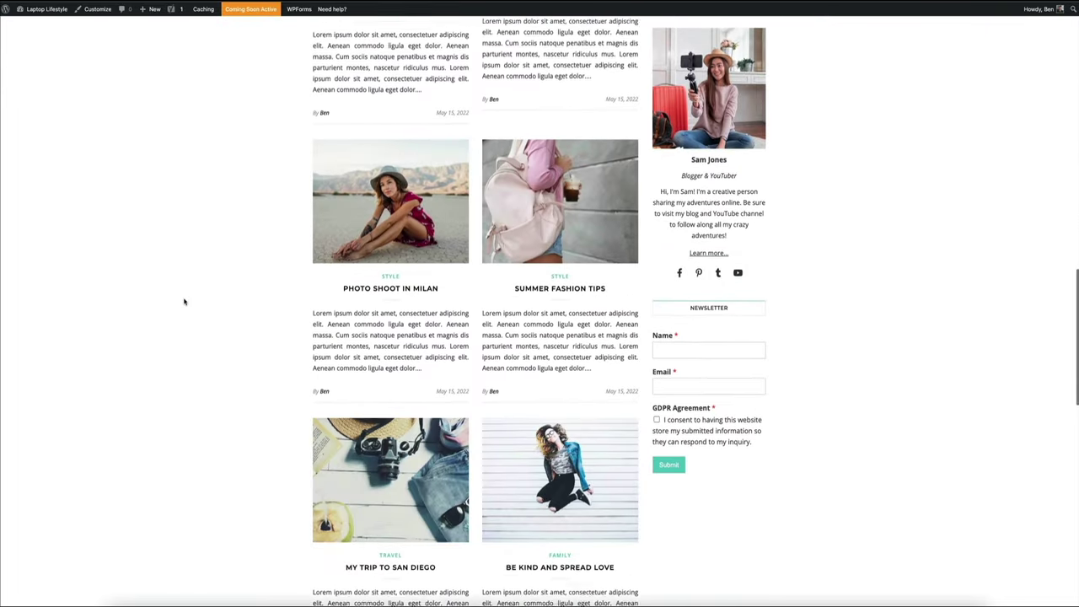
pyautogui.scroll(-10, 184, 301)
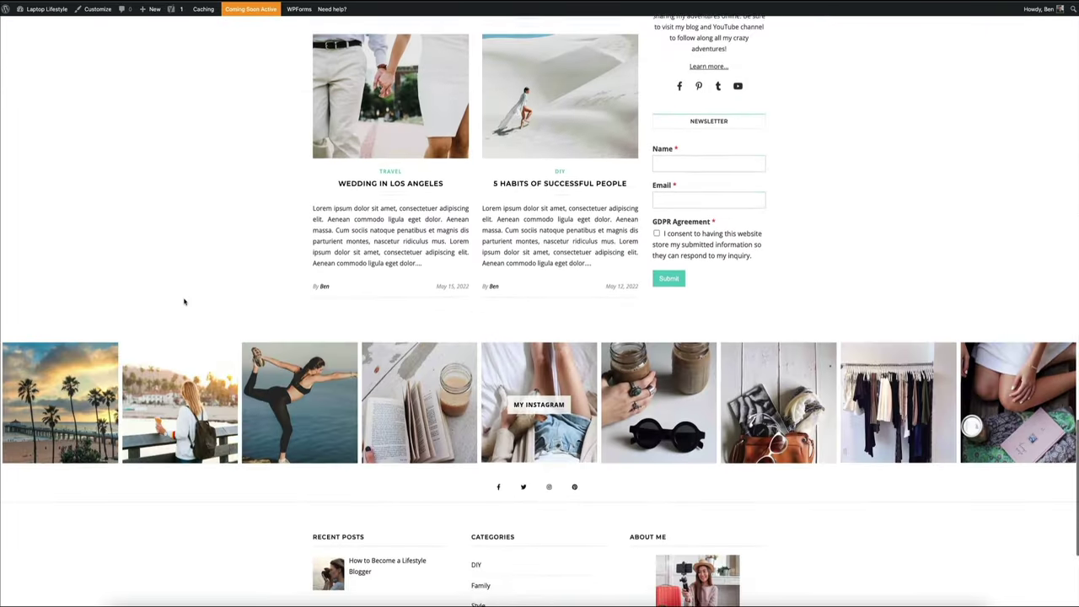
pyautogui.scroll(-3, 184, 302)
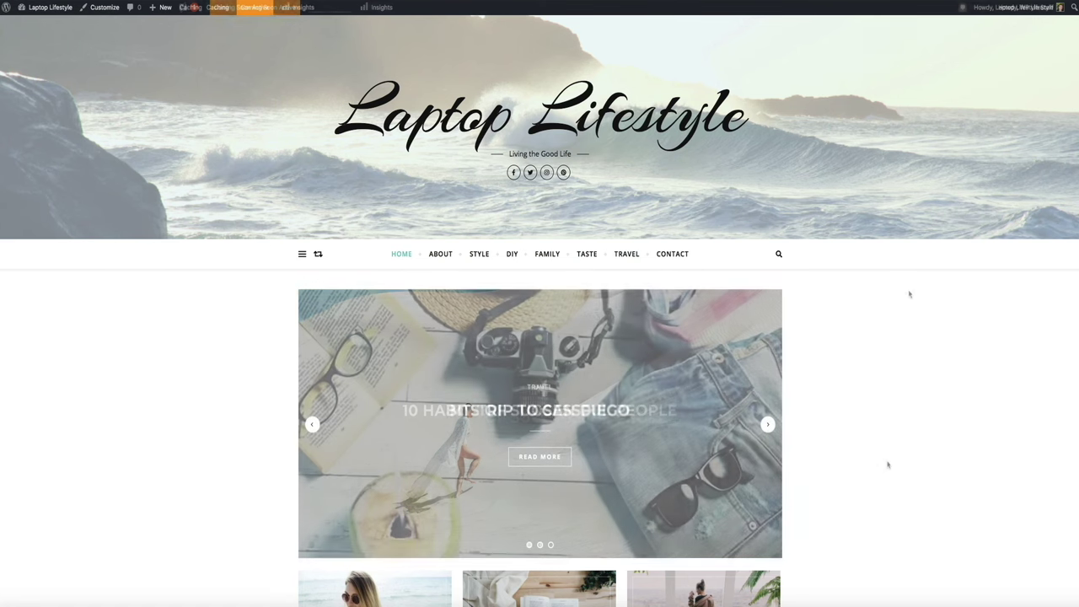
pyautogui.scroll(-5, 908, 294)
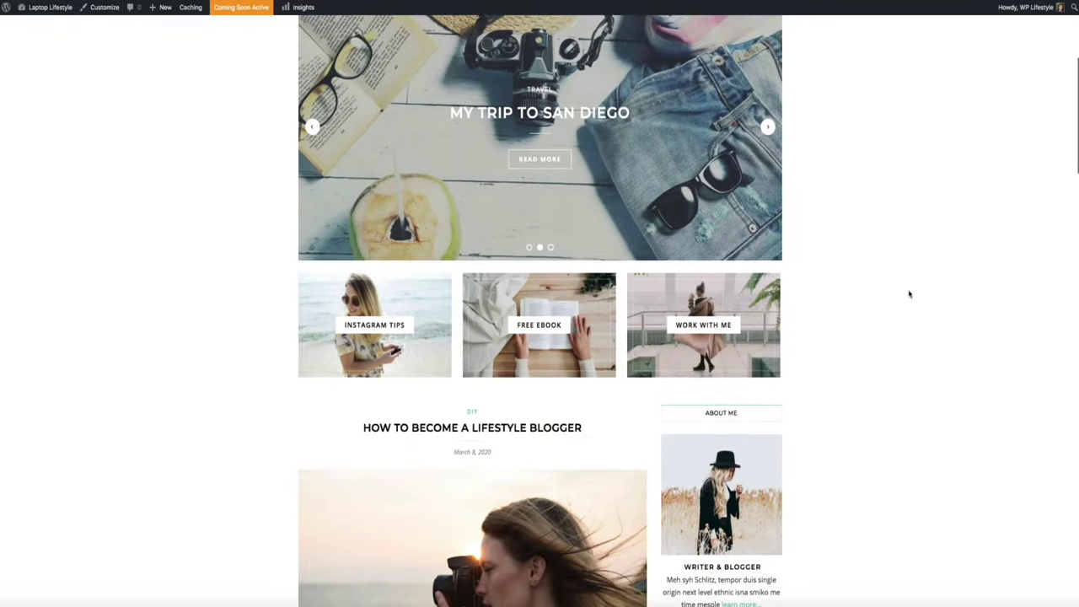
pyautogui.scroll(-6, 909, 294)
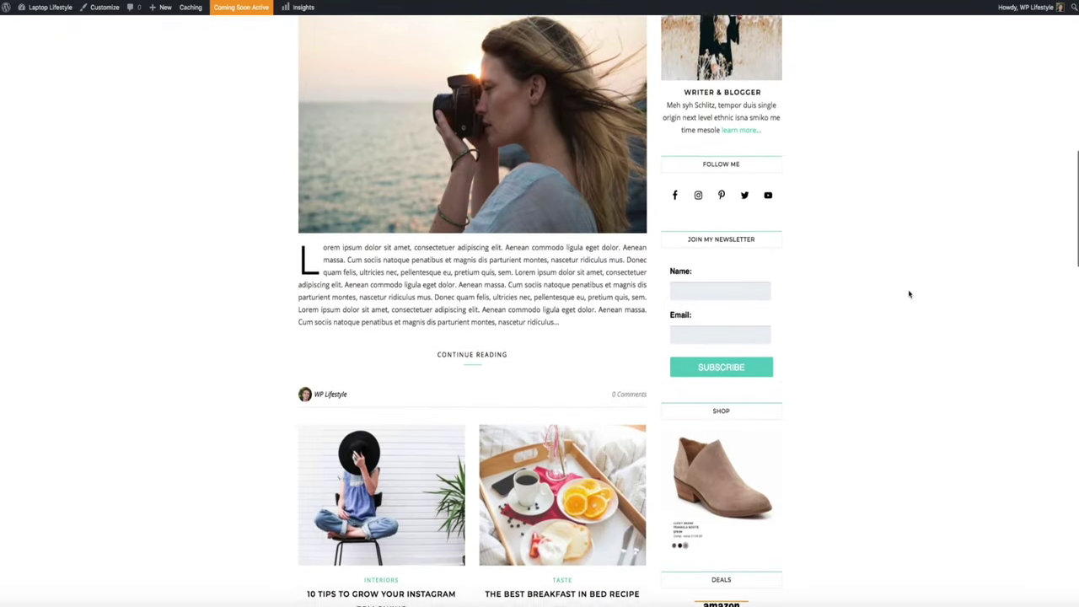
pyautogui.scroll(-5, 909, 294)
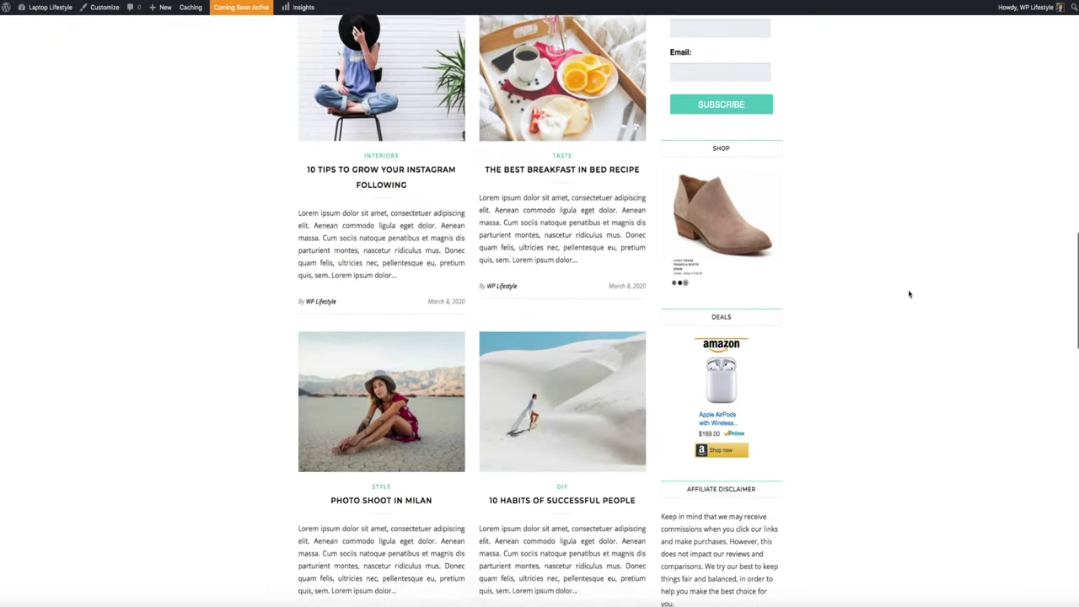
pyautogui.scroll(-1, 909, 294)
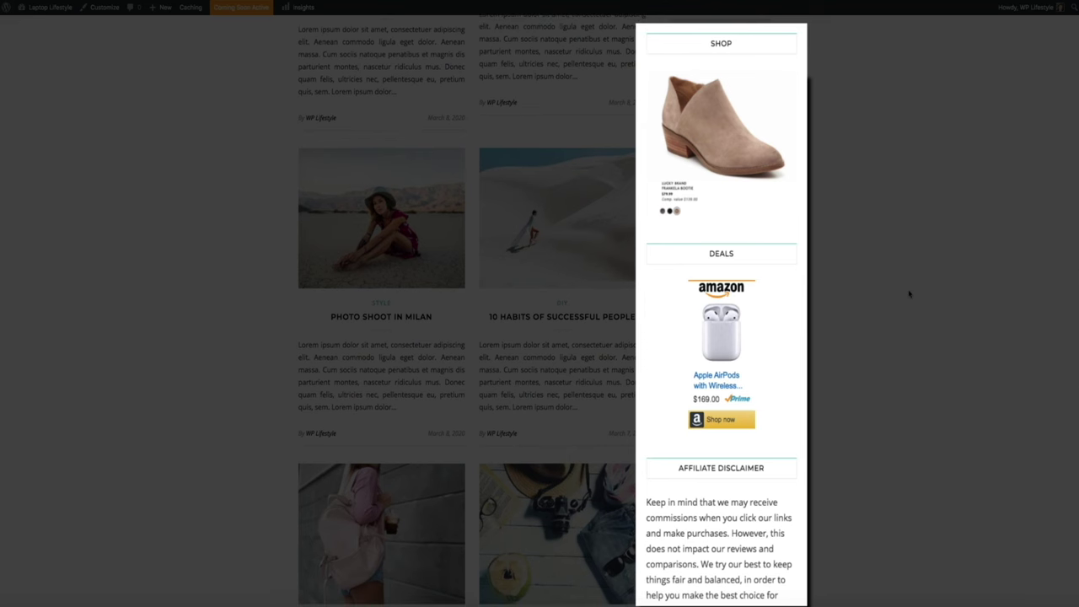
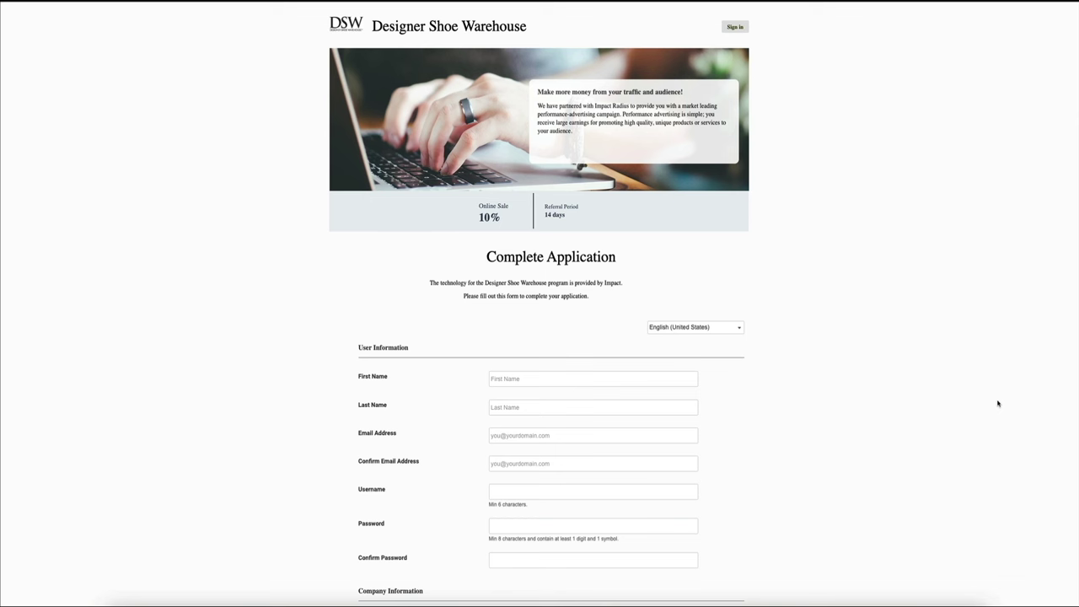
# - Scroll through the DSW affiliate application down to the payout table and back up
pyautogui.scroll(-2, 998, 404)
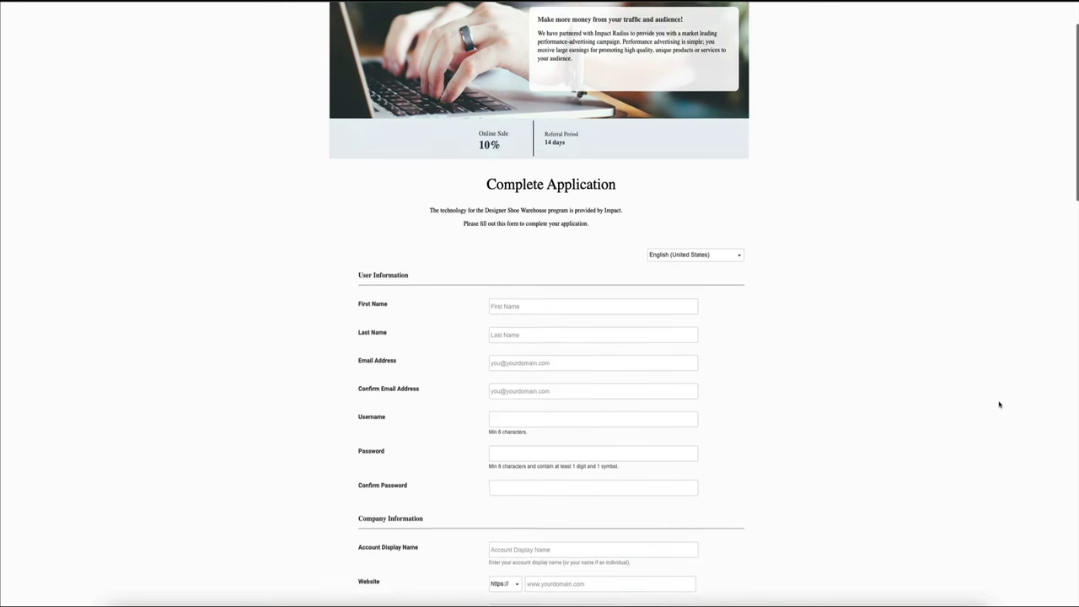
pyautogui.scroll(-4, 1000, 405)
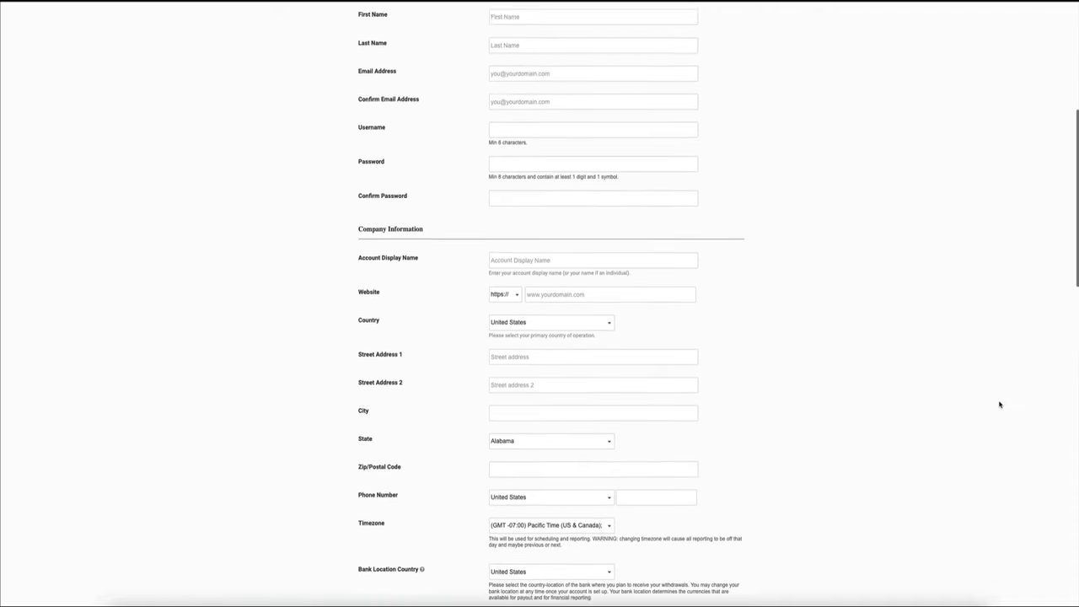
pyautogui.scroll(-2, 999, 404)
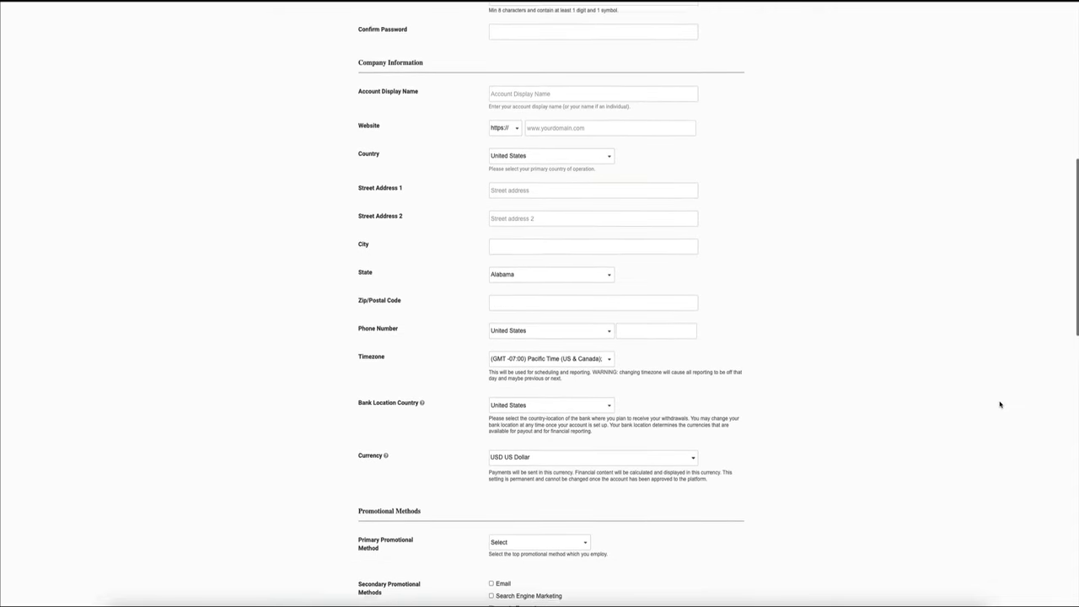
pyautogui.scroll(-4, 1000, 405)
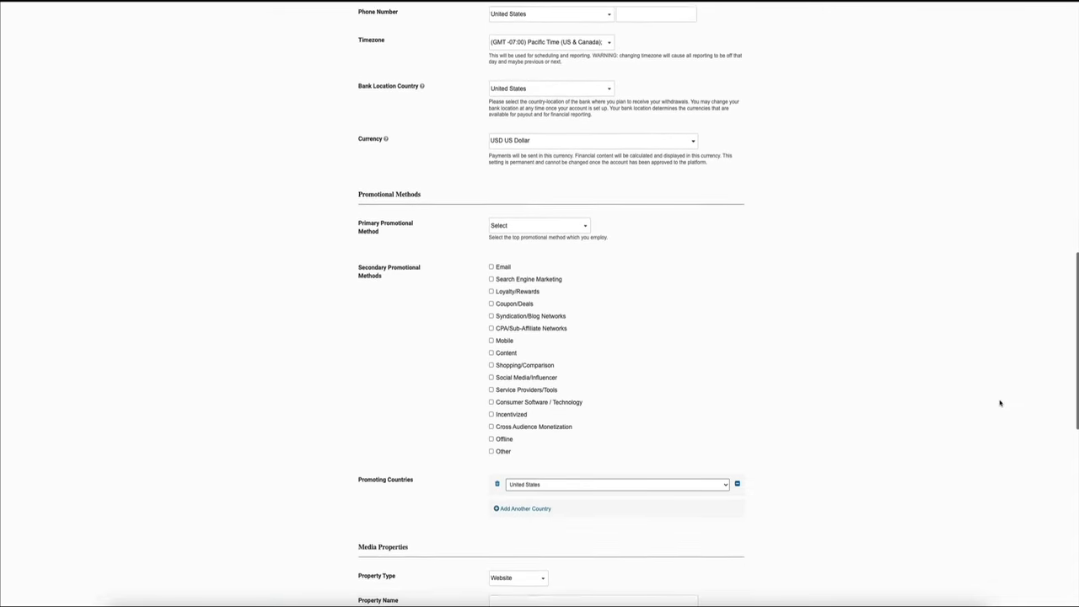
pyautogui.scroll(-3, 1000, 403)
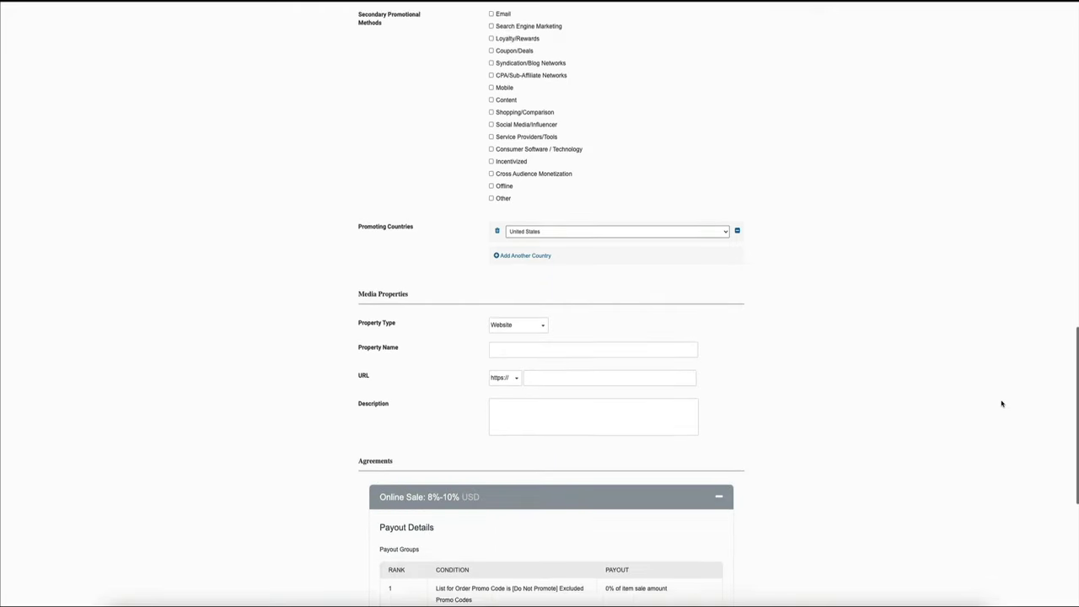
pyautogui.scroll(-4, 1002, 404)
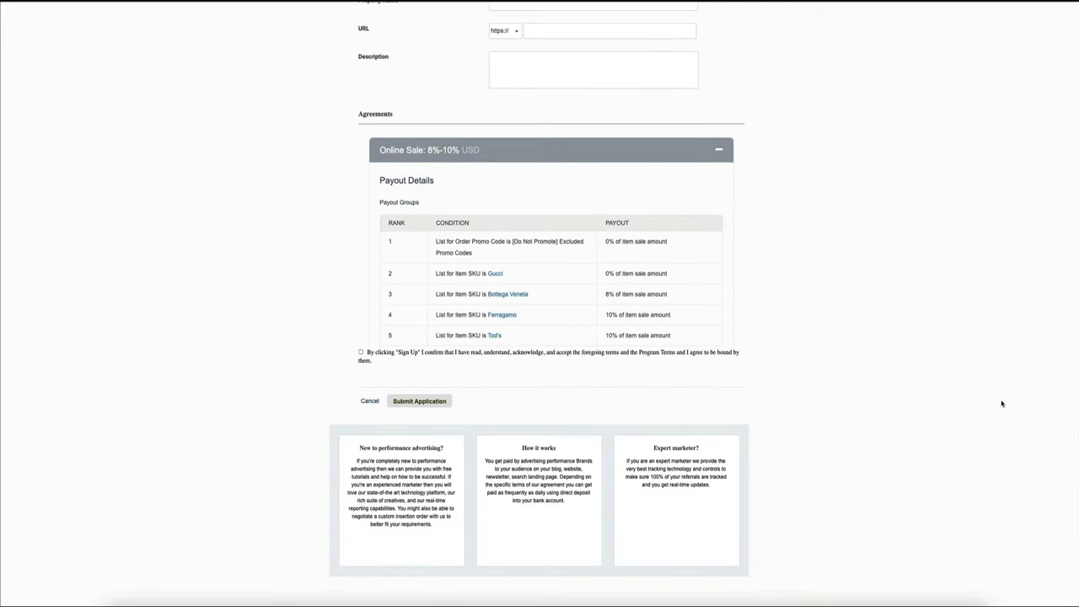
pyautogui.scroll(2, 1001, 404)
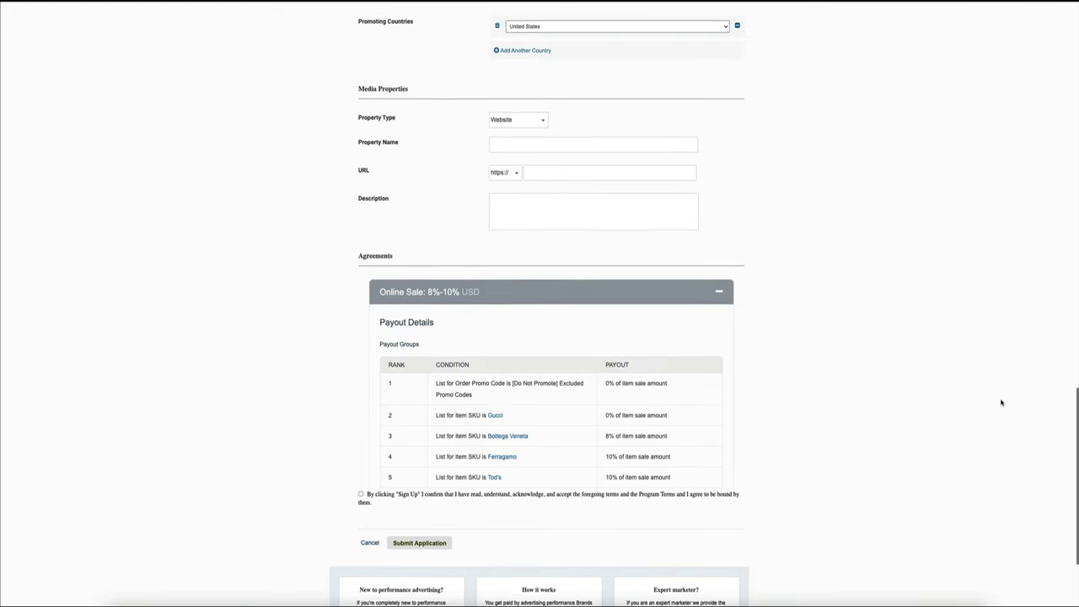
pyautogui.scroll(6, 1002, 404)
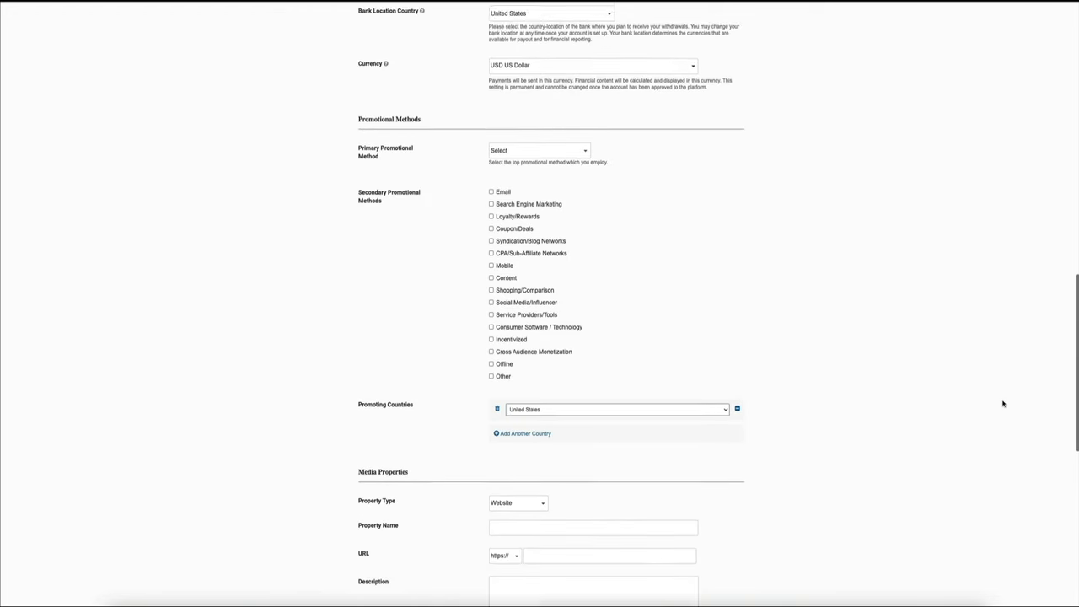
pyautogui.scroll(3, 1003, 404)
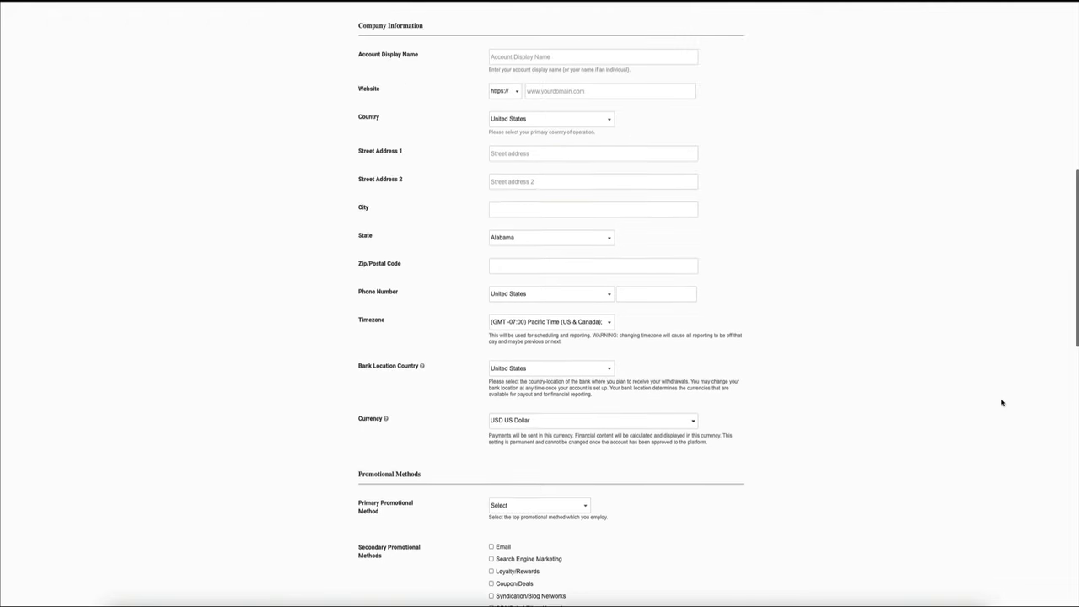
pyautogui.scroll(7, 1004, 404)
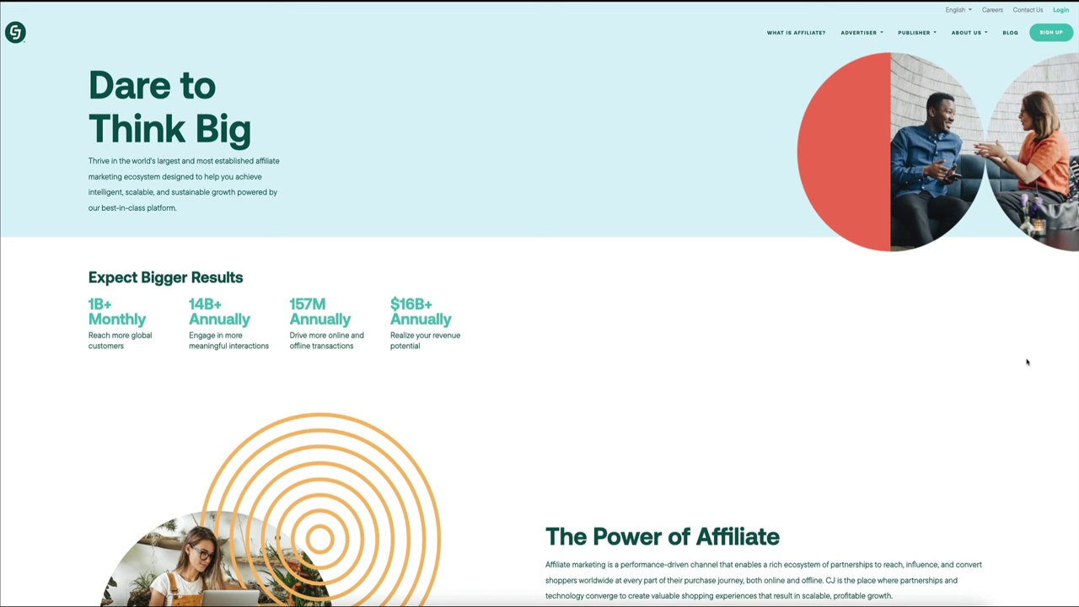
# - Scroll down the CJ Affiliate homepage to the See What We're Up To articles
pyautogui.scroll(-3, 1027, 361)
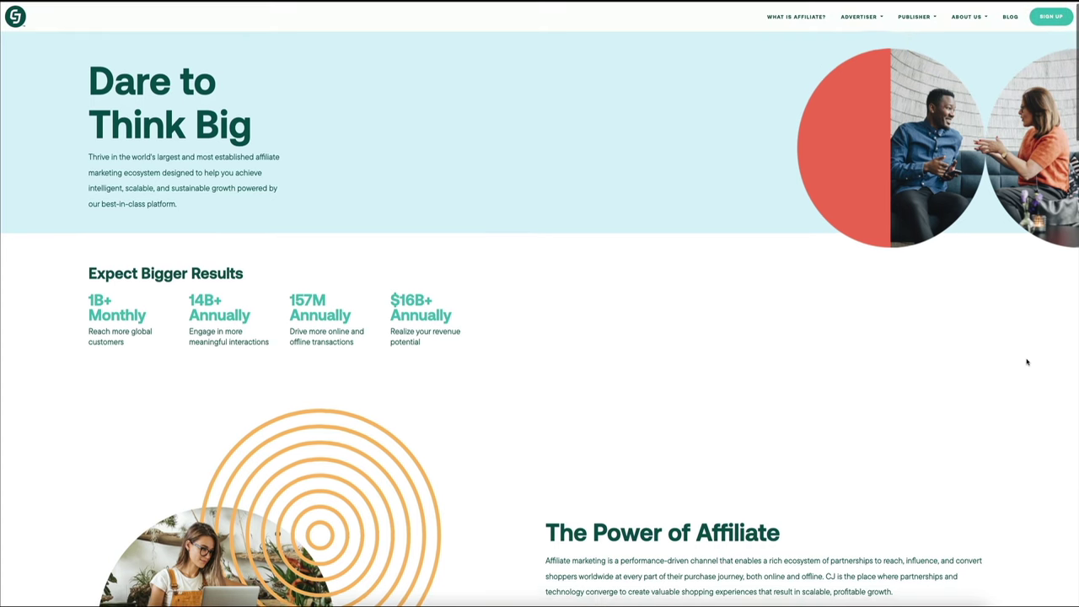
pyautogui.scroll(-2, 1027, 362)
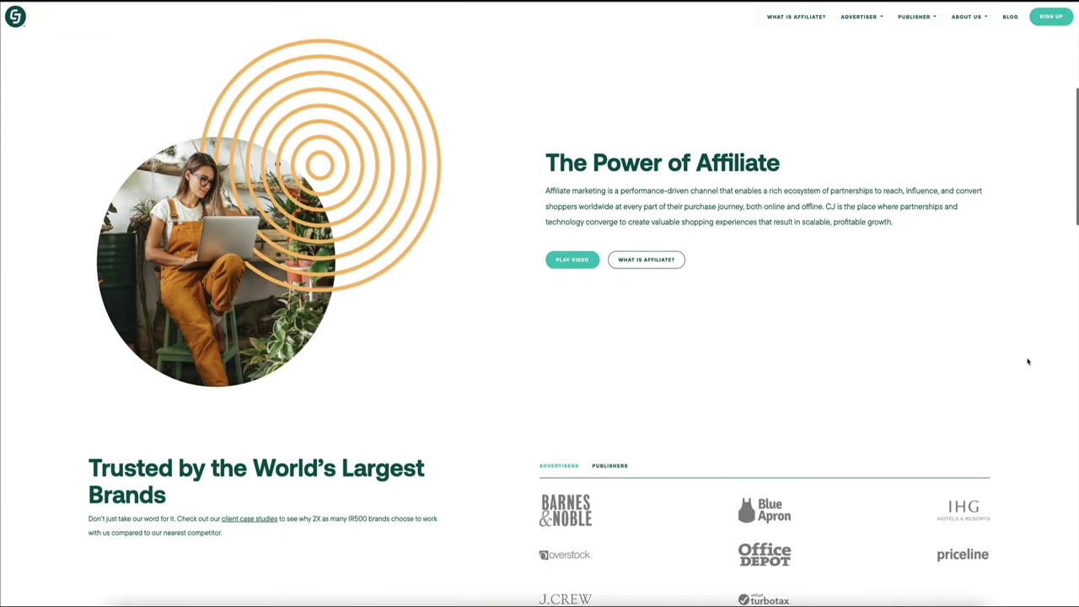
pyautogui.scroll(-3, 1027, 362)
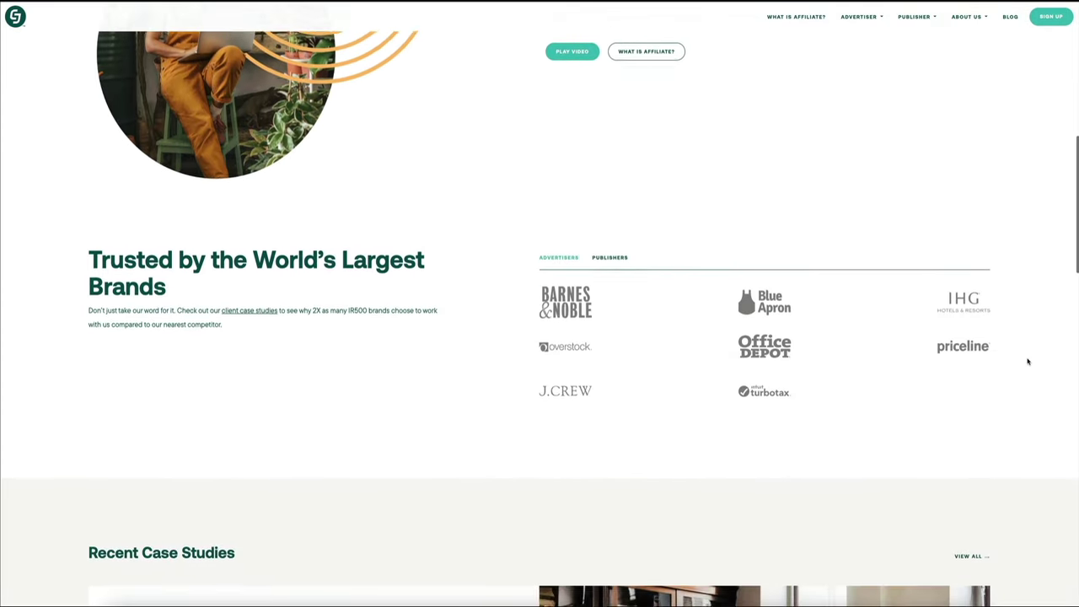
pyautogui.scroll(-3, 1027, 362)
pyautogui.scroll(-2, 1027, 362)
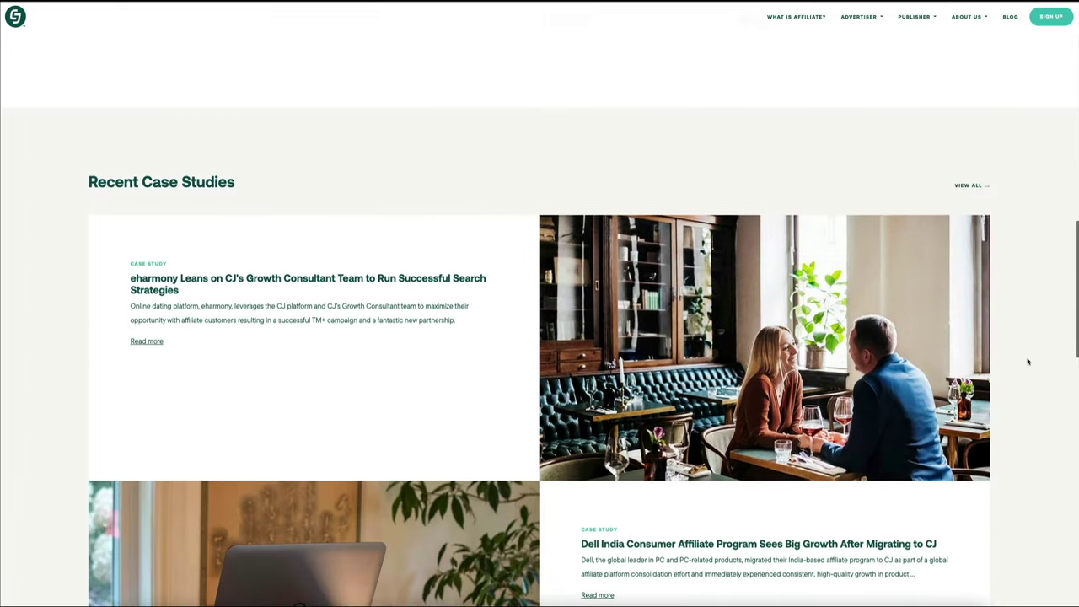
pyautogui.scroll(-4, 1027, 361)
pyautogui.scroll(-2, 1027, 362)
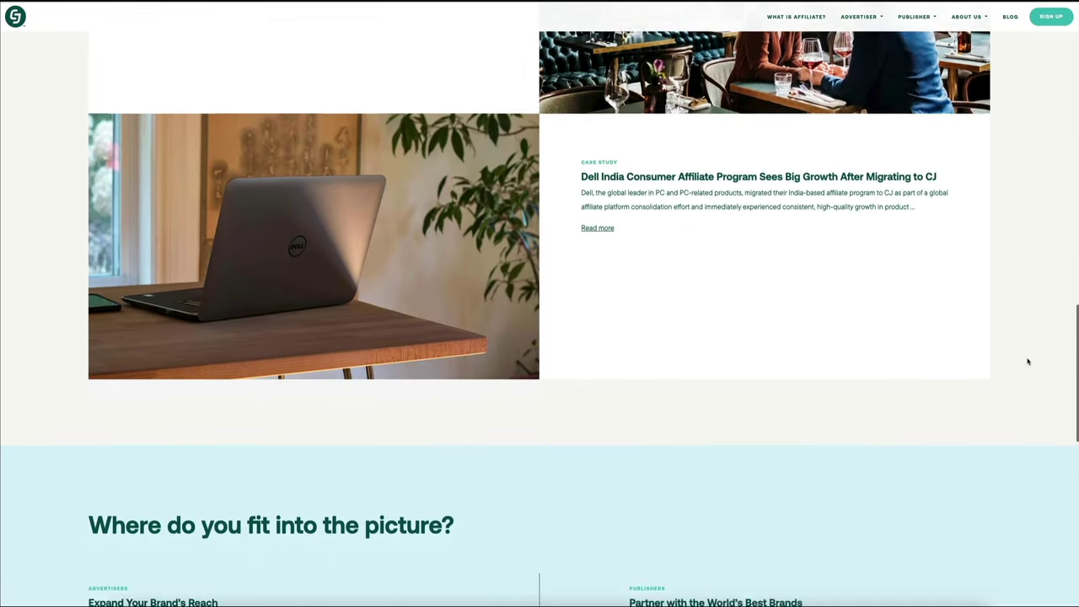
pyautogui.scroll(-1, 1027, 361)
pyautogui.scroll(-1, 1027, 362)
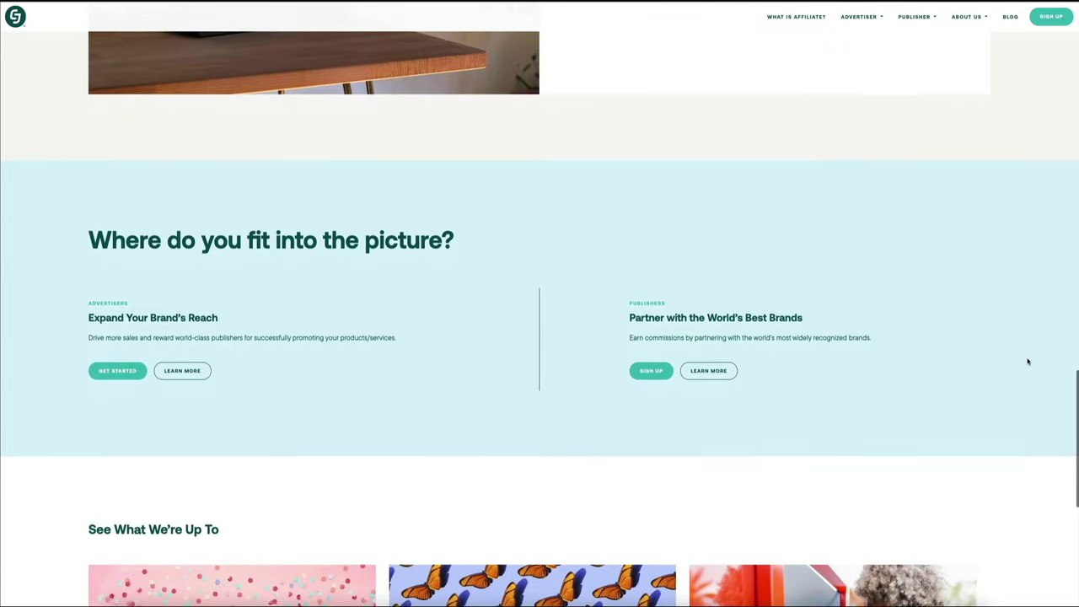
pyautogui.scroll(-2, 1027, 361)
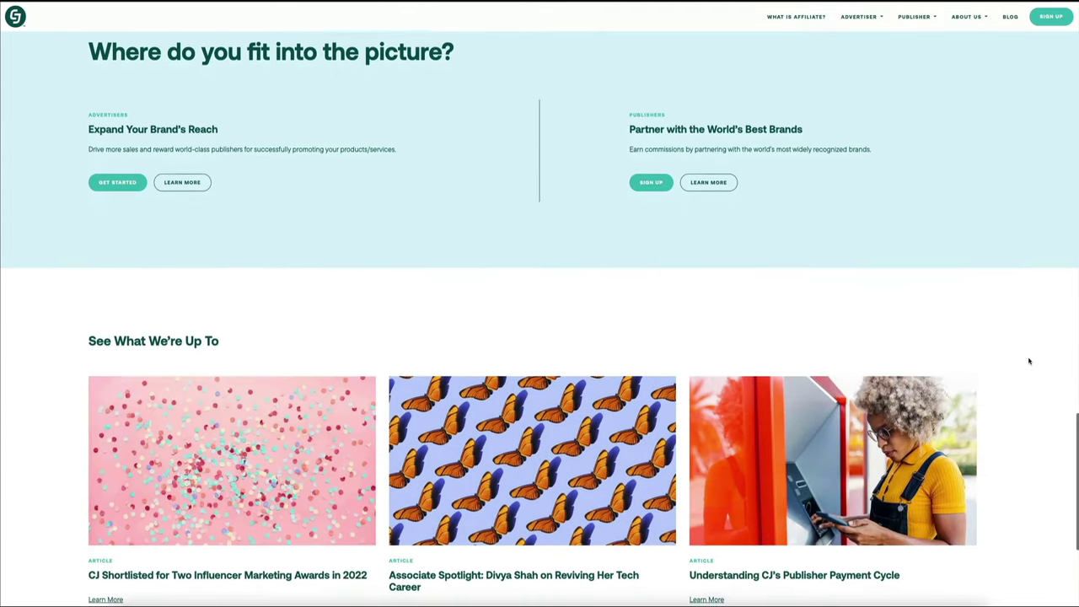
pyautogui.scroll(-3, 1027, 361)
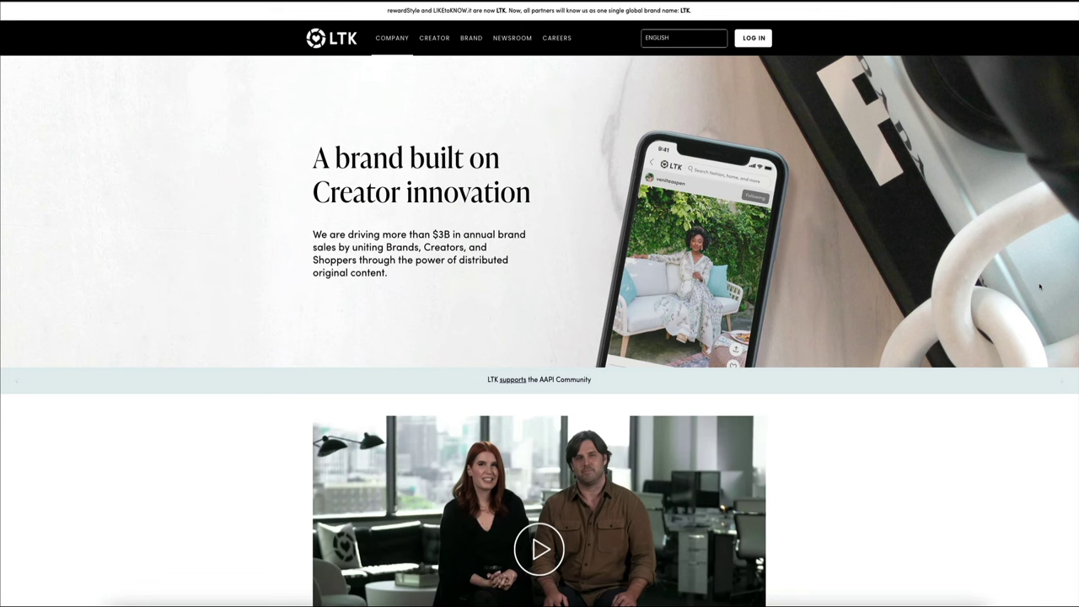
pyautogui.scroll(-3, 1040, 287)
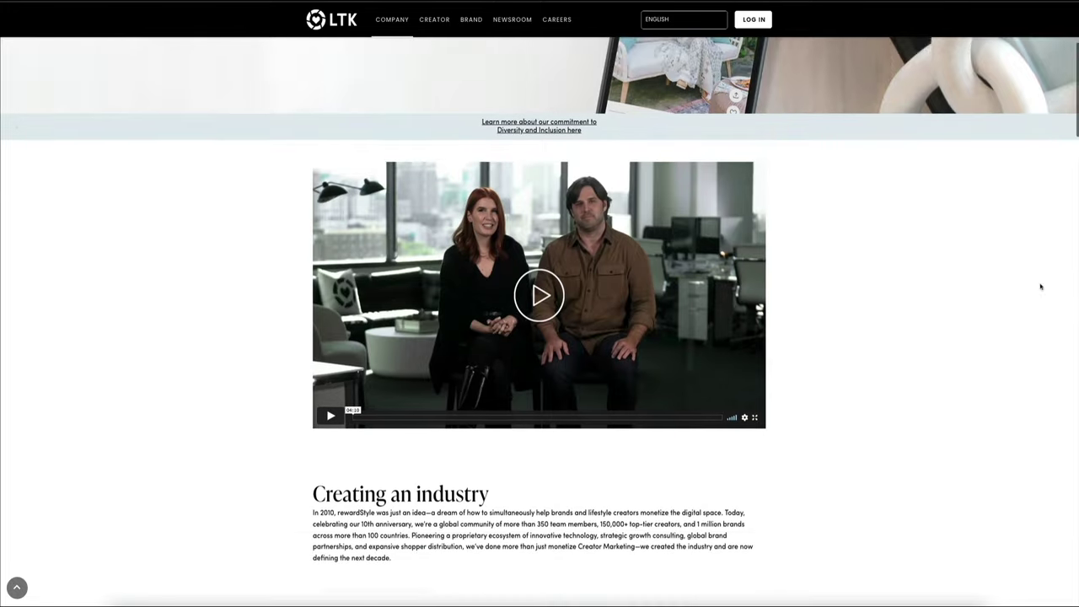
pyautogui.scroll(-3, 1041, 286)
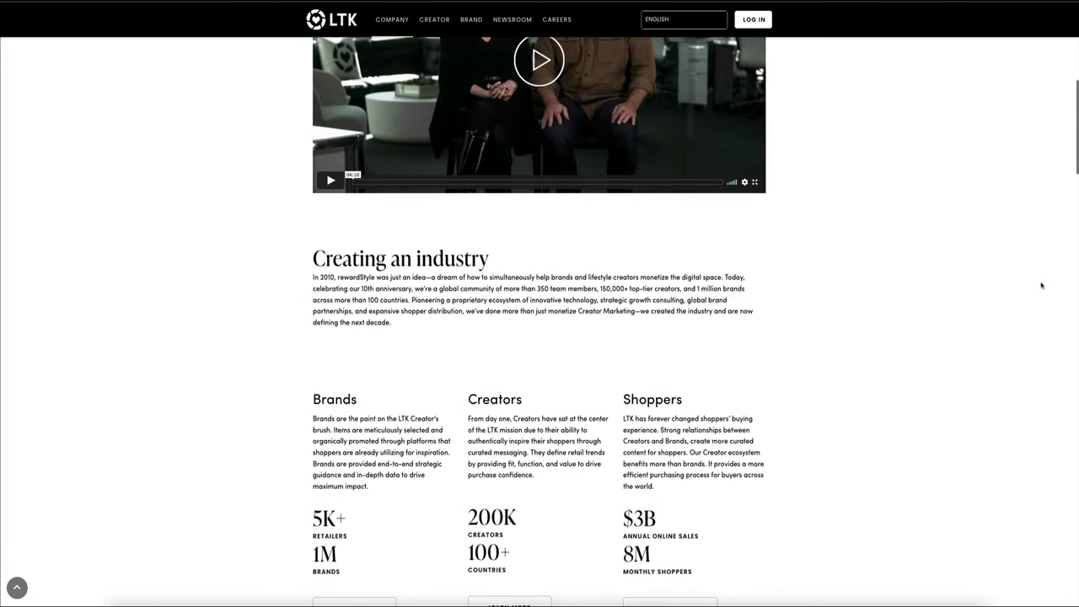
pyautogui.scroll(-4, 1041, 285)
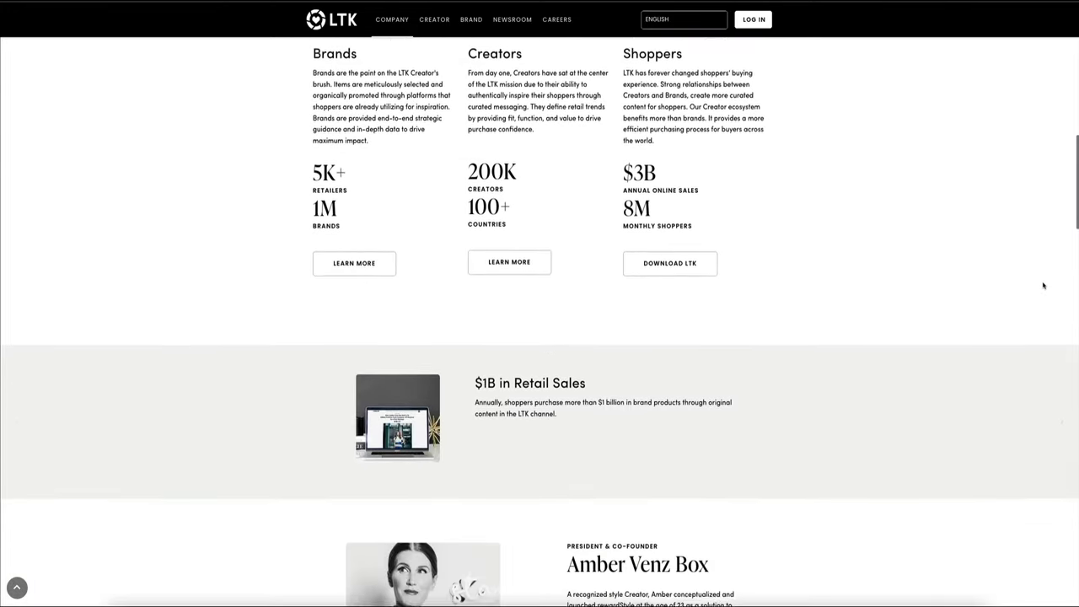
pyautogui.scroll(-3, 1043, 286)
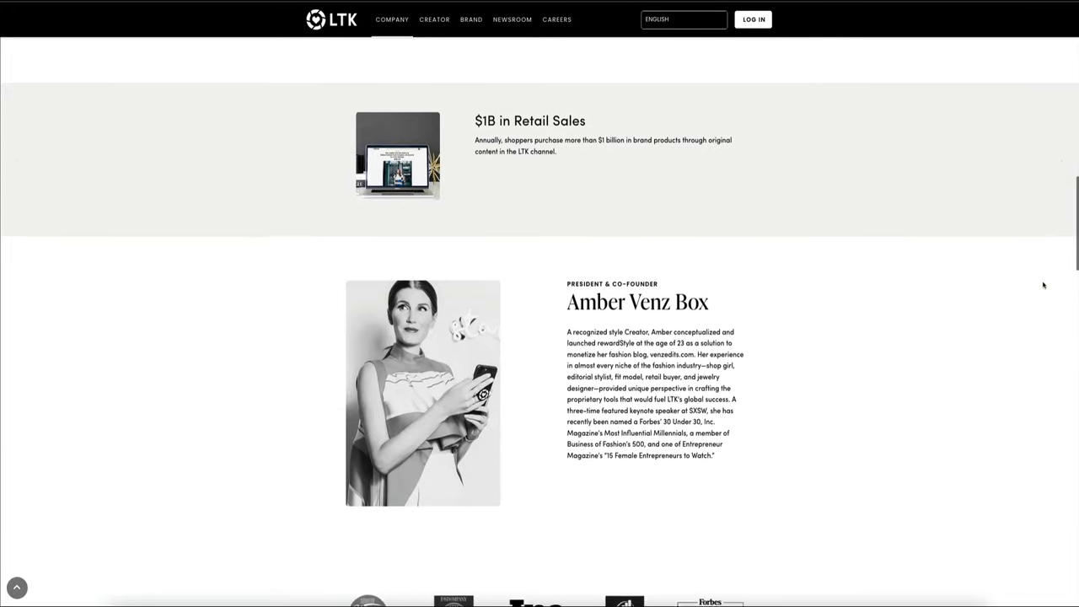
pyautogui.scroll(-5, 1043, 285)
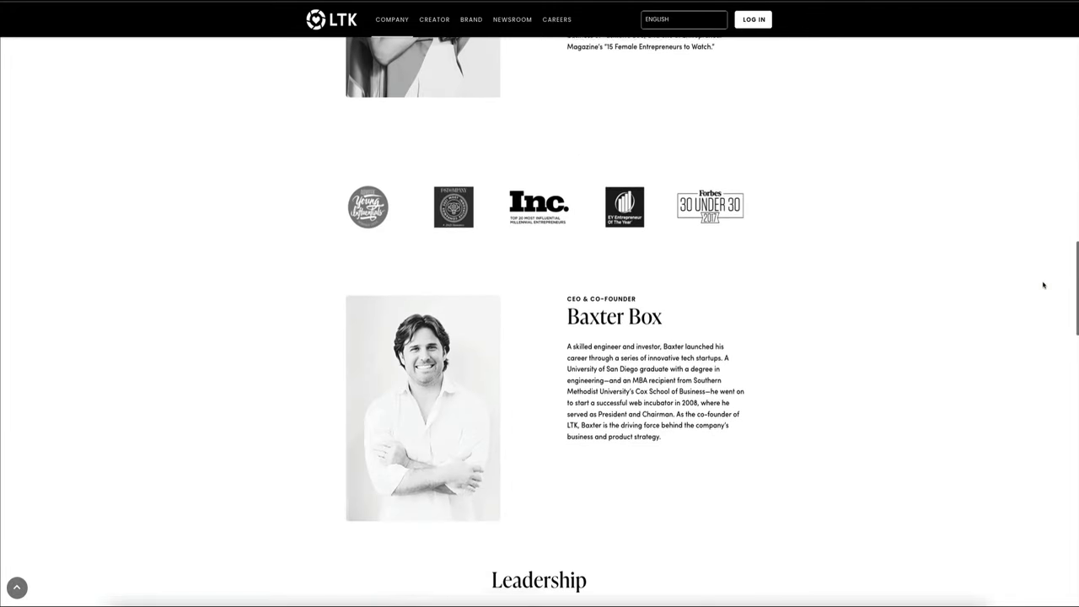
pyautogui.scroll(-3, 1043, 285)
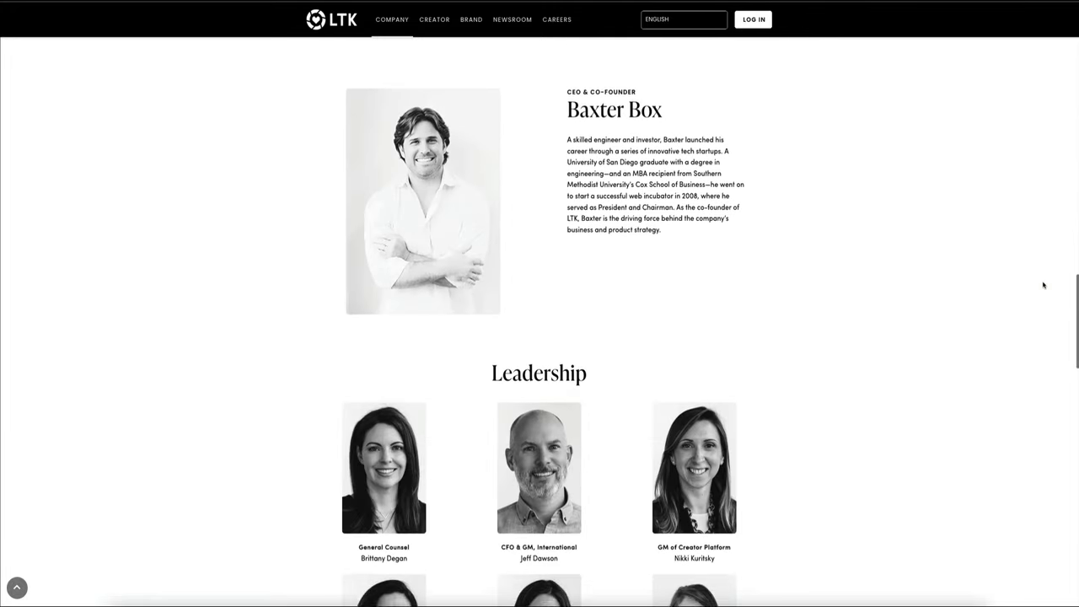
pyautogui.scroll(-7, 1043, 285)
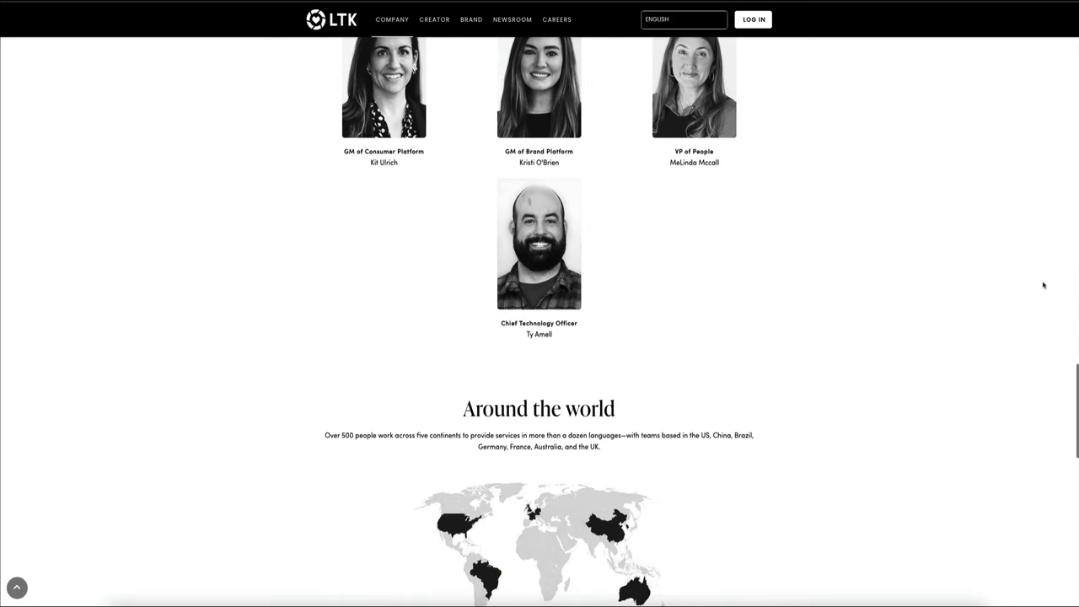
pyautogui.scroll(-5, 1043, 285)
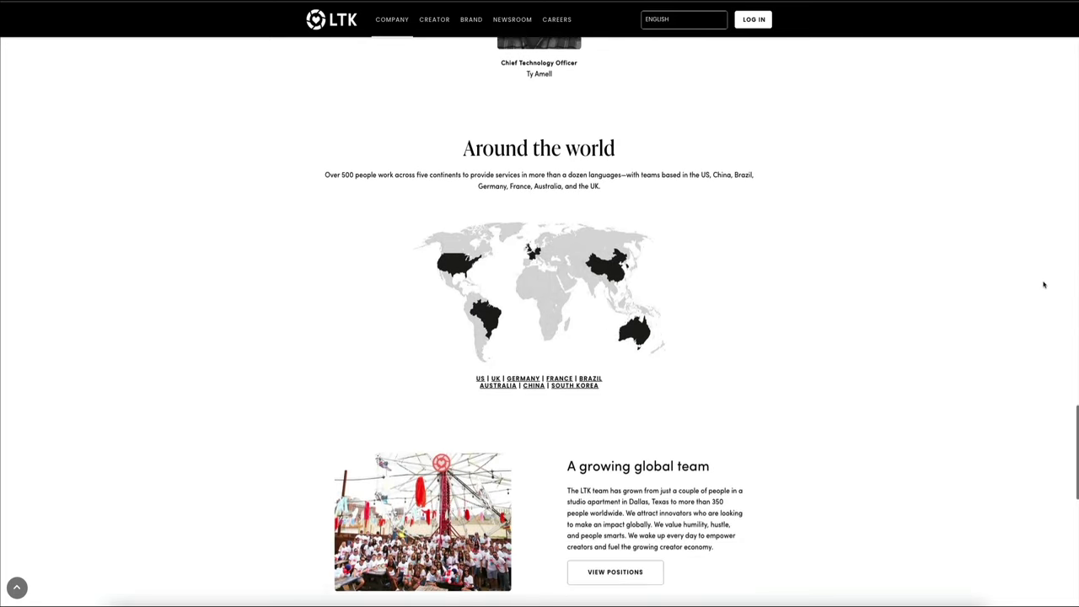
pyautogui.scroll(-3, 1043, 285)
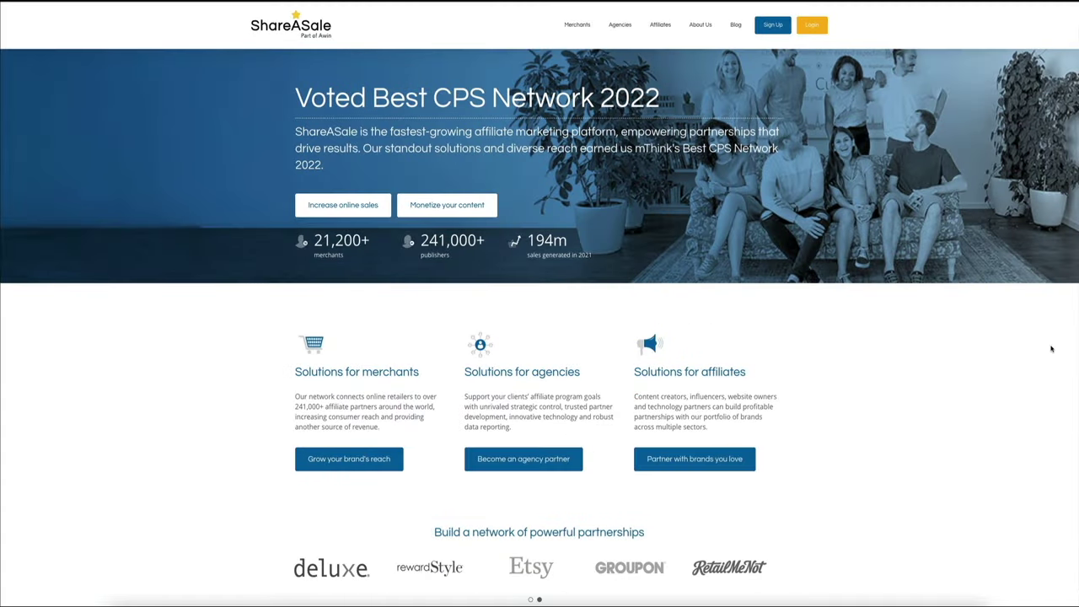
# - Scroll through ShareASale's homepage to review its custom tools and solutions
pyautogui.scroll(-1, 1051, 348)
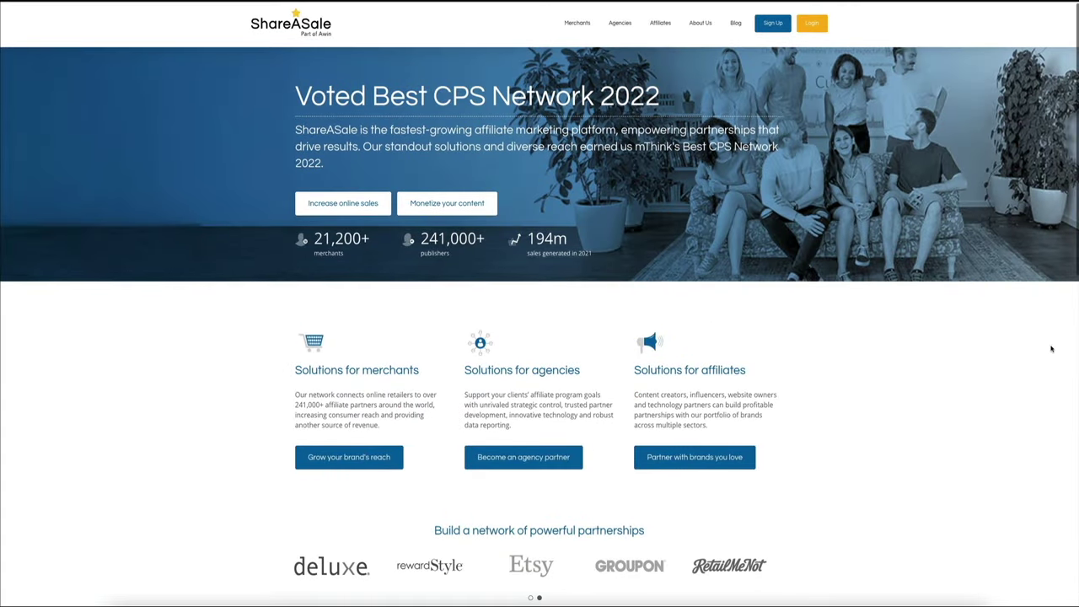
pyautogui.scroll(-4, 1052, 348)
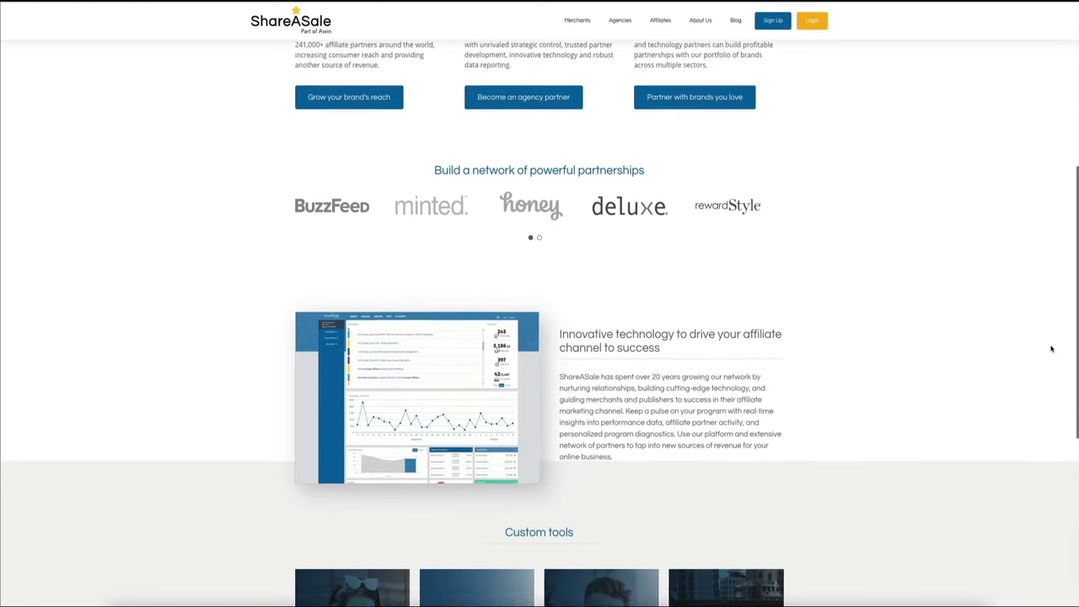
pyautogui.scroll(-3, 1051, 348)
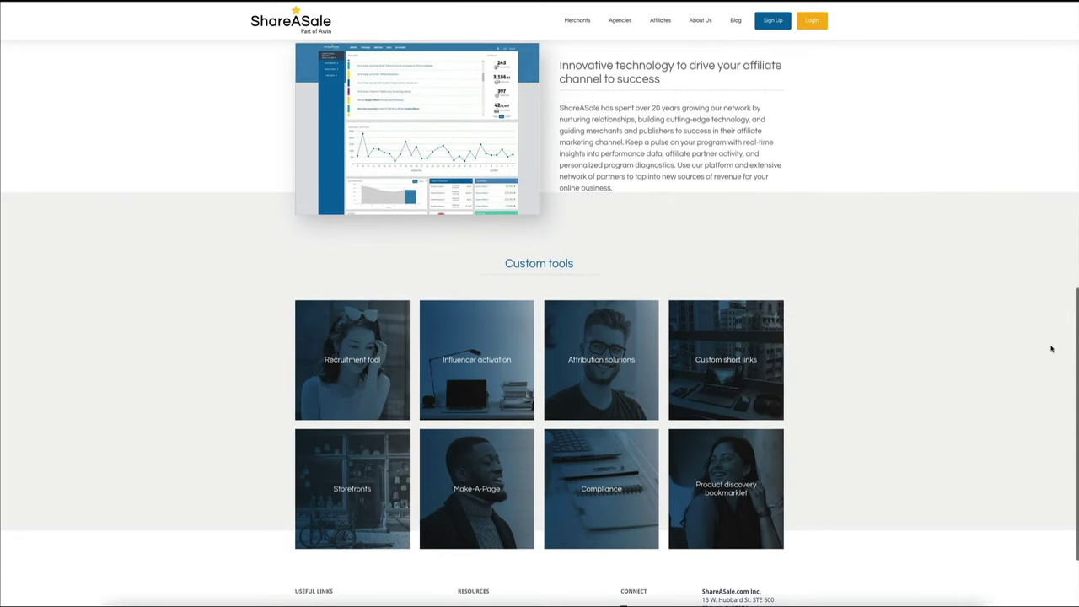
pyautogui.scroll(-1, 1051, 348)
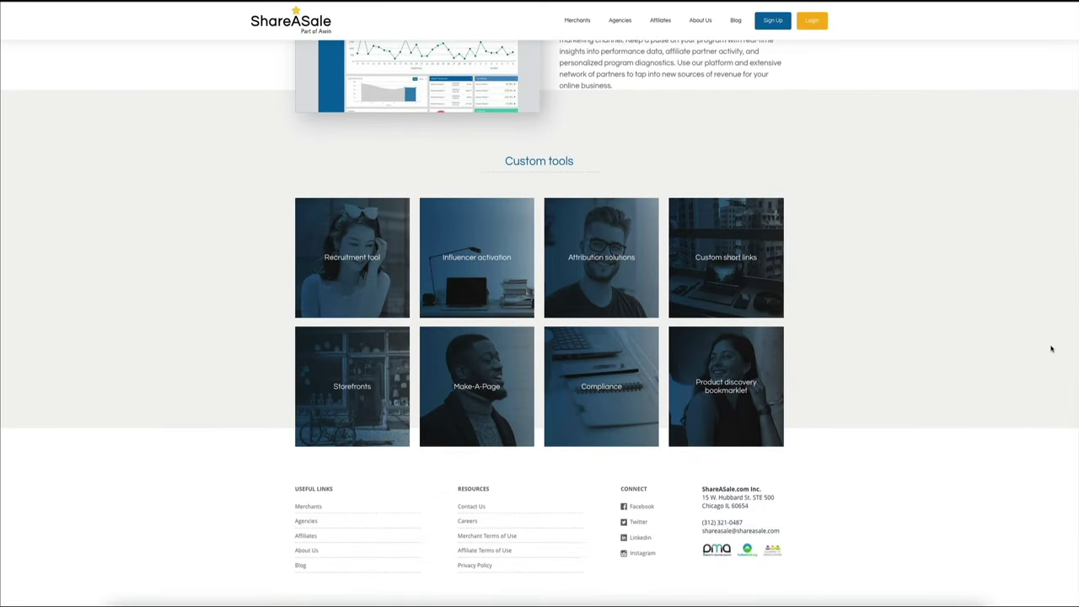
pyautogui.scroll(2, 1038, 338)
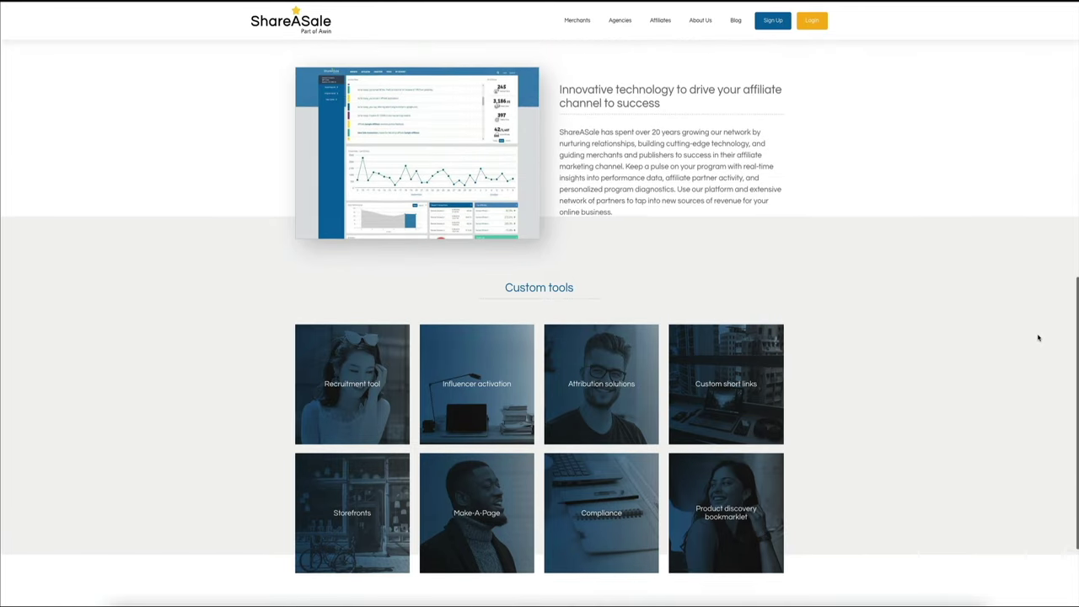
pyautogui.scroll(4, 1038, 338)
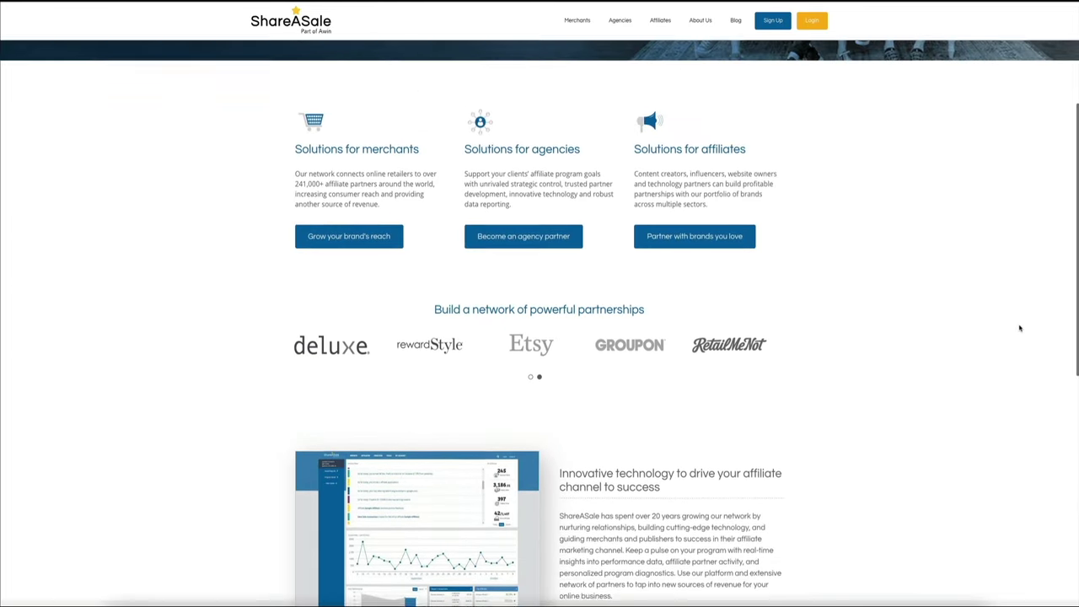
pyautogui.scroll(3, 1020, 328)
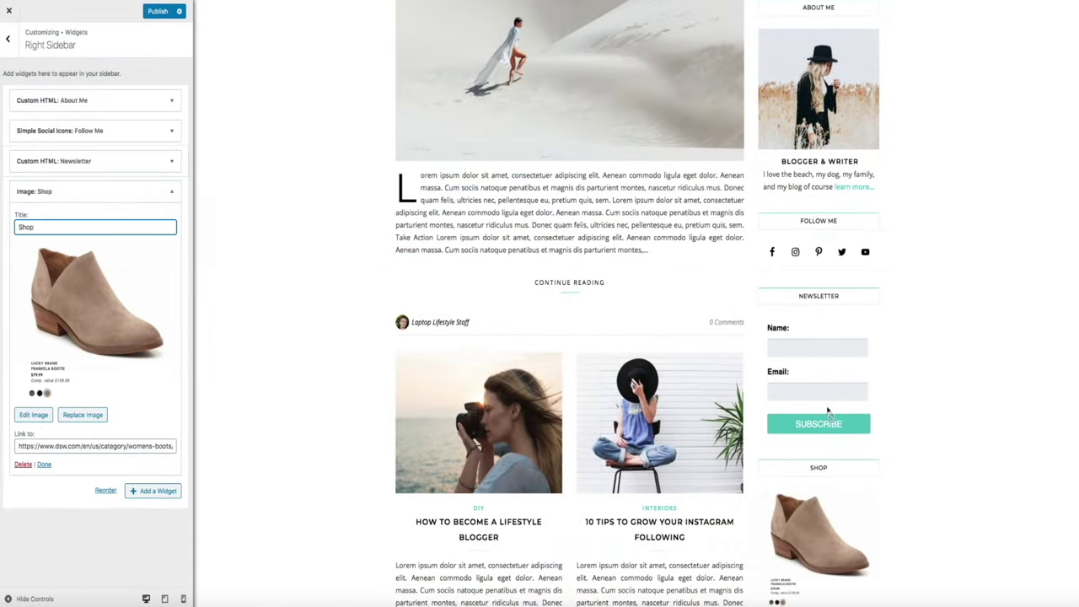
# - Open the WordPress Customizer for the Laptop Lifestyle site from the admin bar
pyautogui.scroll(-3, 827, 410)
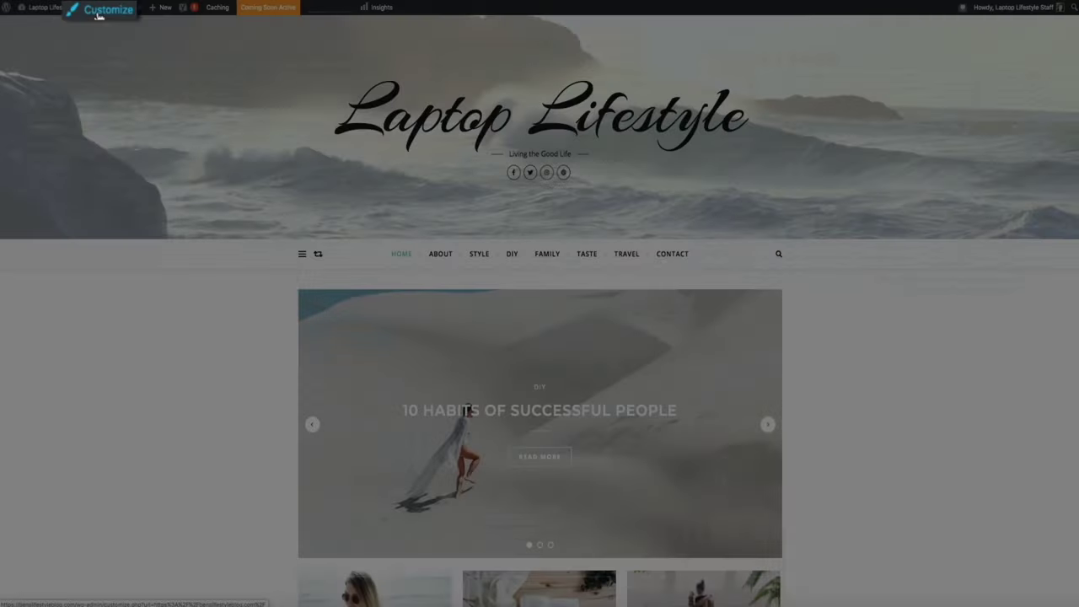
pyautogui.click(99, 10)
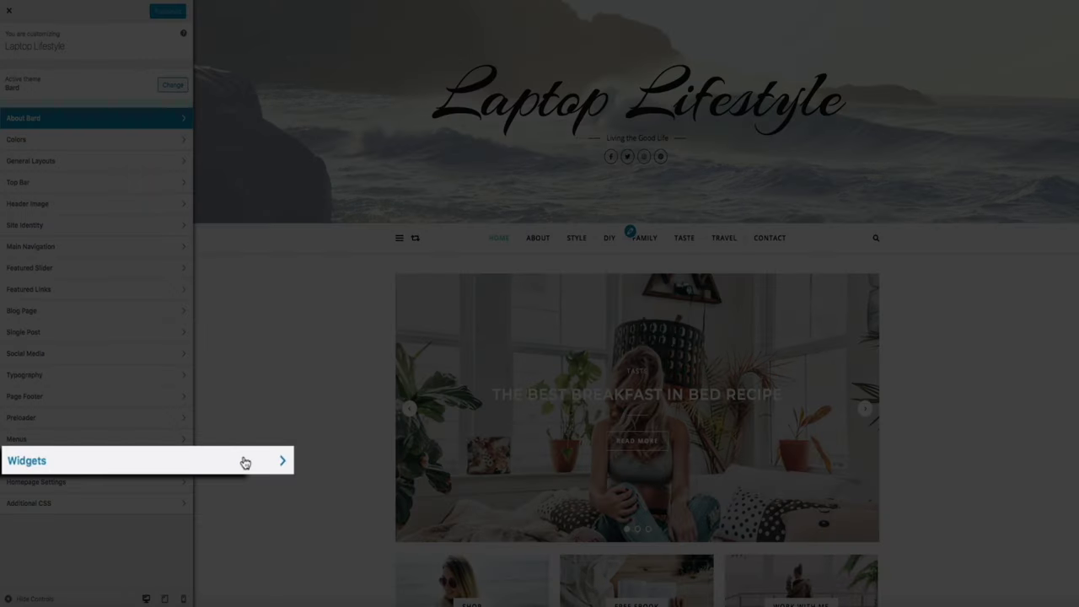
# - Add an Image widget to Widgets > Right Sidebar and bring up its Add Image media library
pyautogui.click(159, 461)
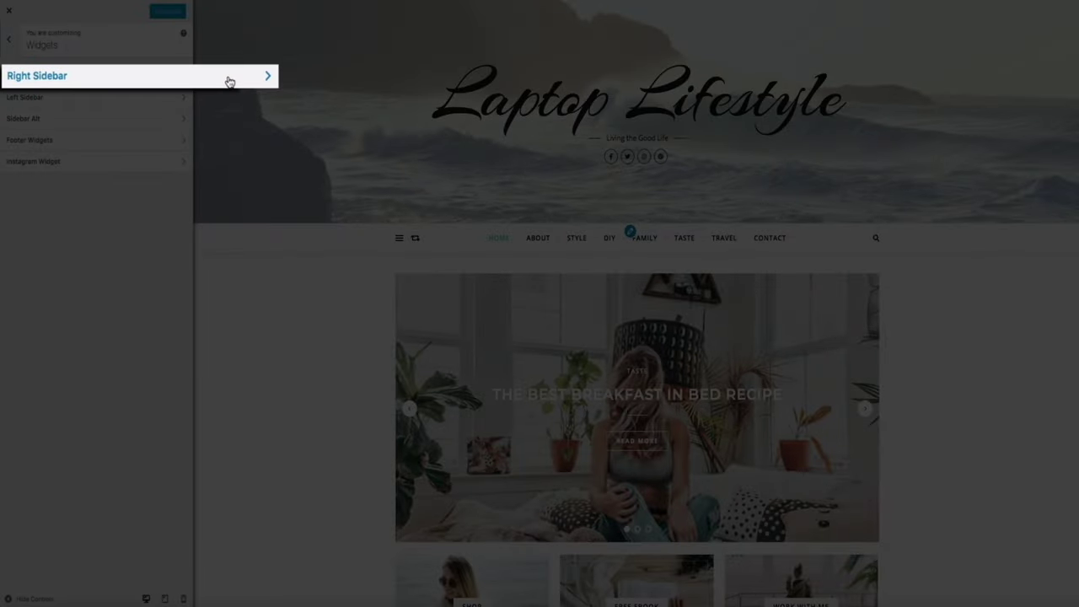
pyautogui.click(157, 74)
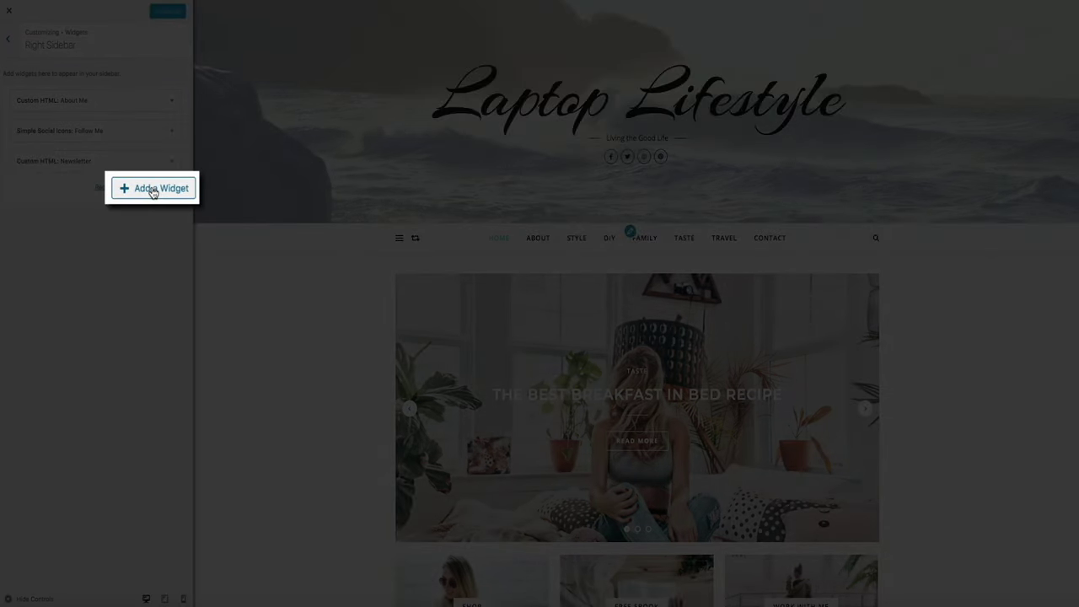
pyautogui.click(153, 191)
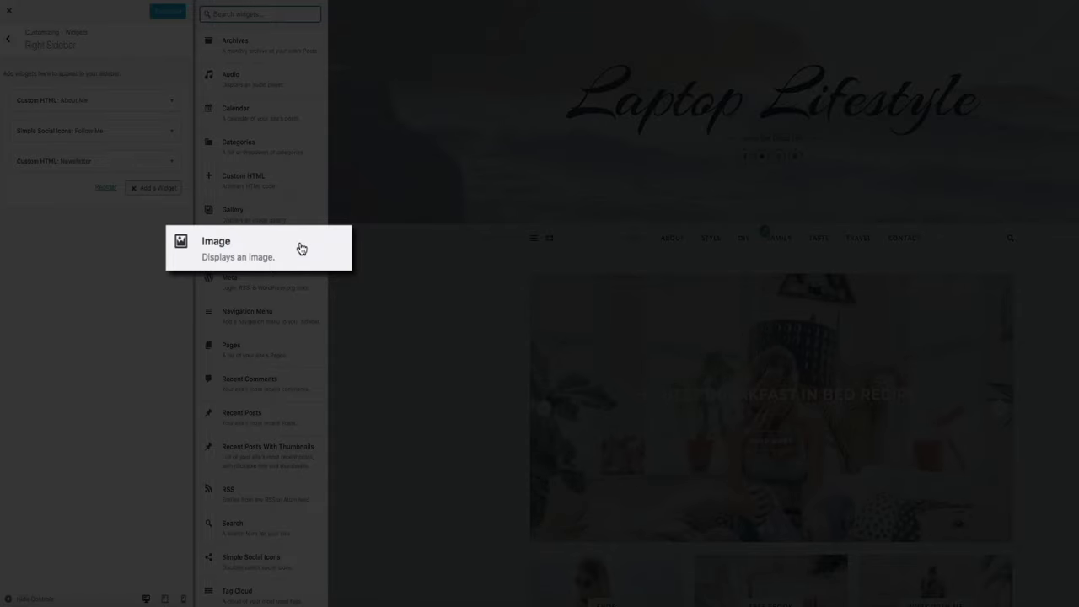
pyautogui.click(301, 248)
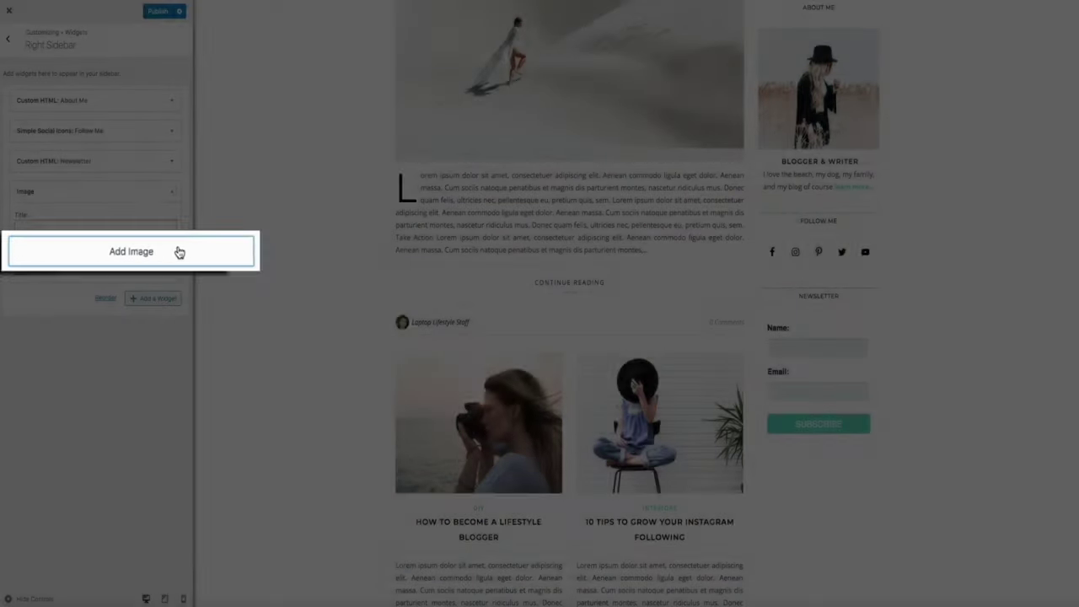
pyautogui.click(176, 249)
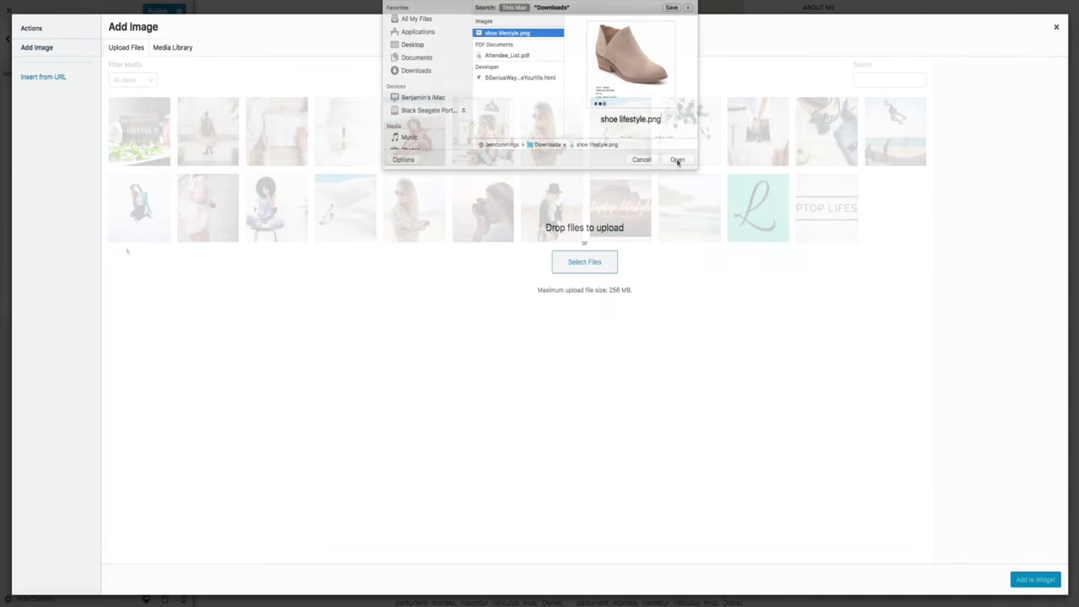
# - Upload the shoe image, link it to the pasted DSW URL, and insert at full size 624 × 554
pyautogui.click(677, 159)
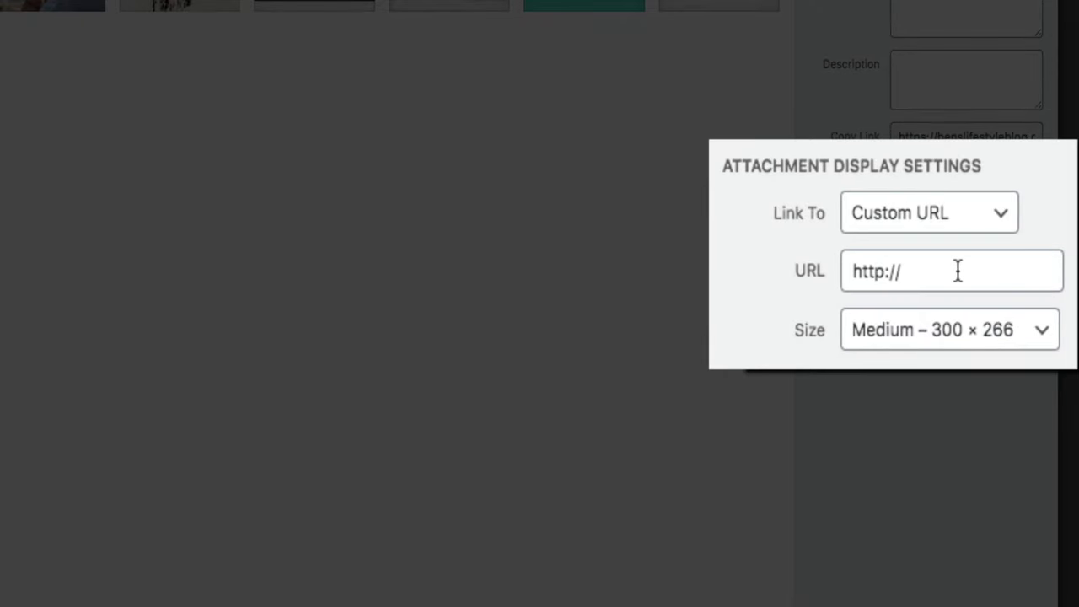
pyautogui.click(958, 271)
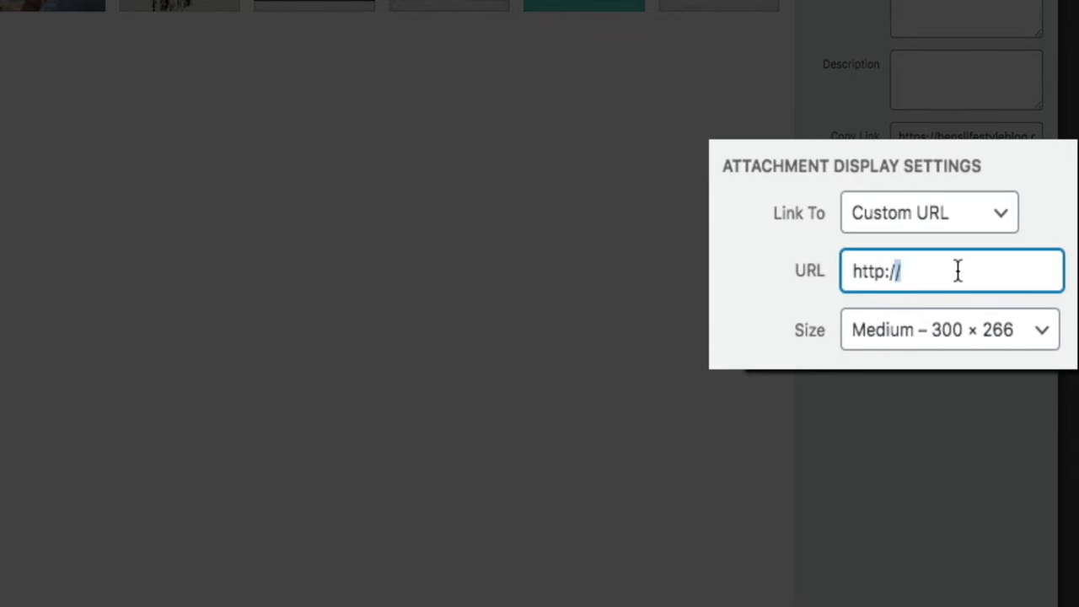
pyautogui.hotkey('ctrl', 'v')
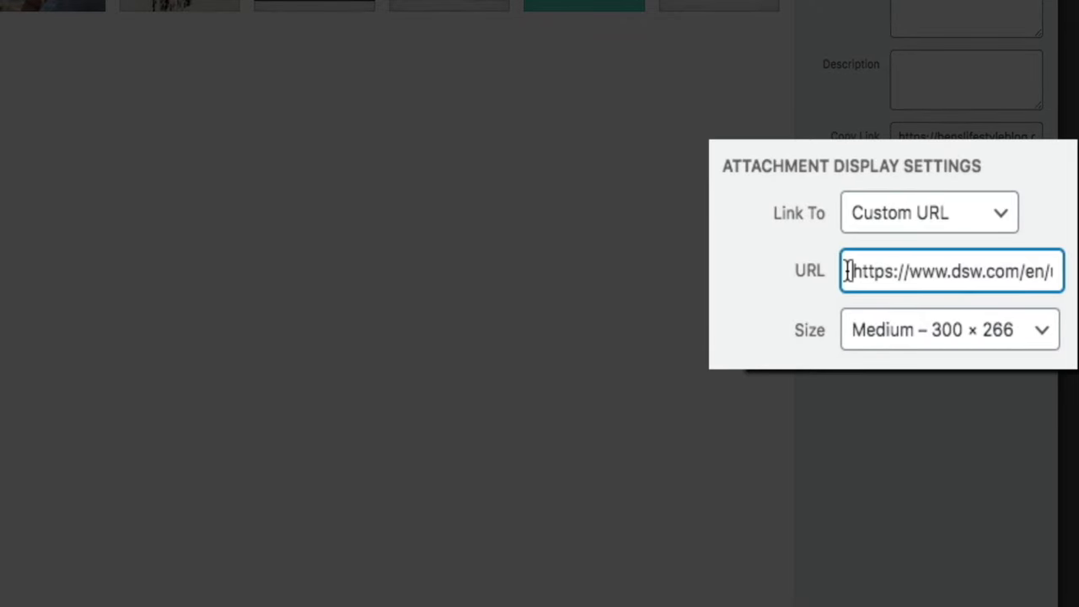
pyautogui.click(1037, 345)
pyautogui.click(1028, 358)
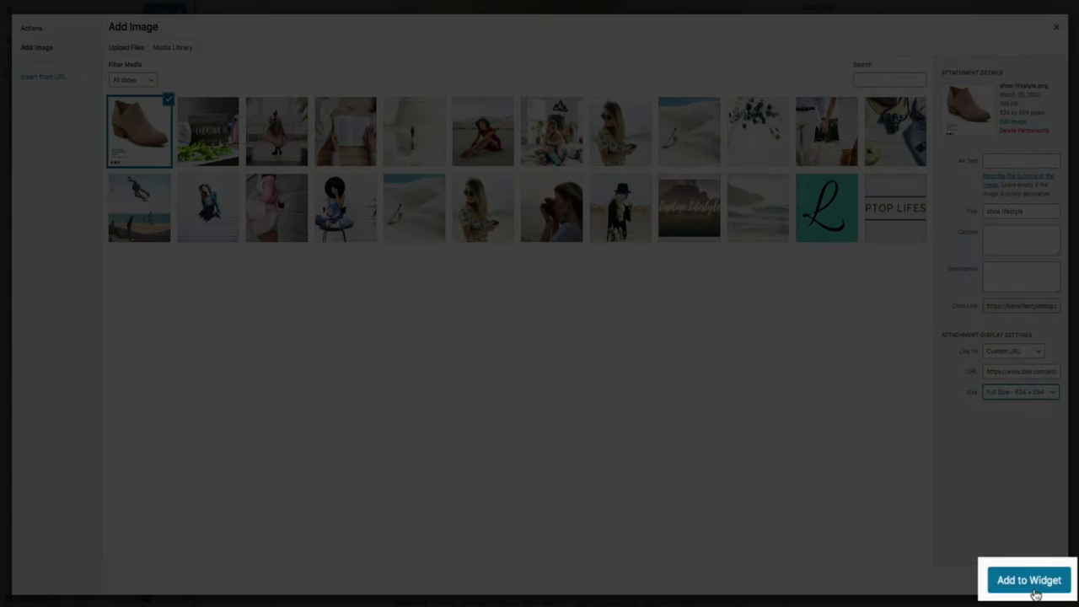
pyautogui.click(1034, 592)
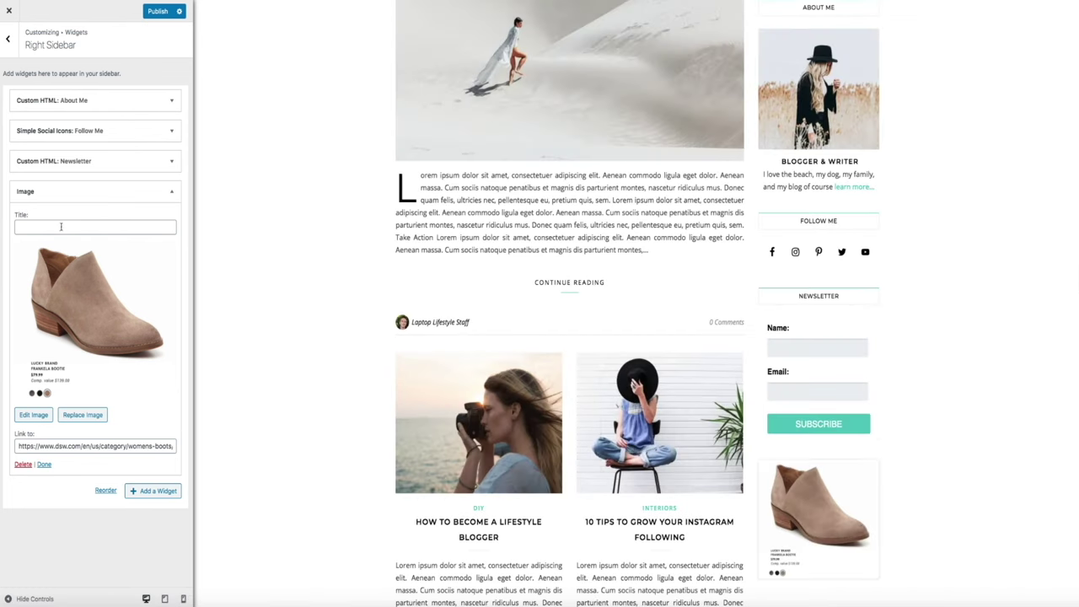
# - Title the sidebar shoe Image widget 'Shop'
pyautogui.click(45, 226)
pyautogui.write('Shop')
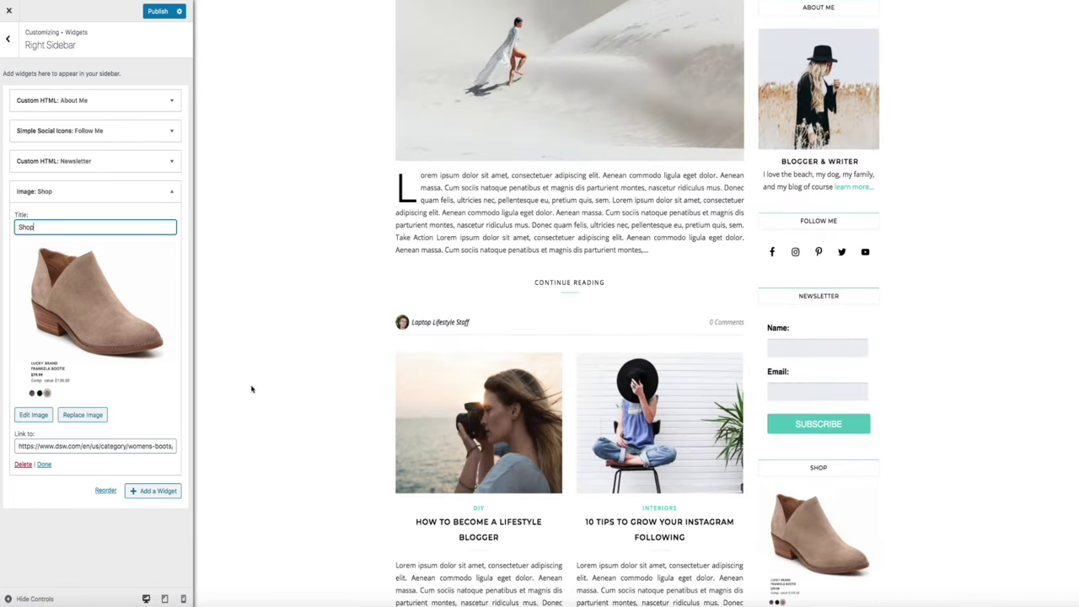
pyautogui.scroll(-5, 829, 410)
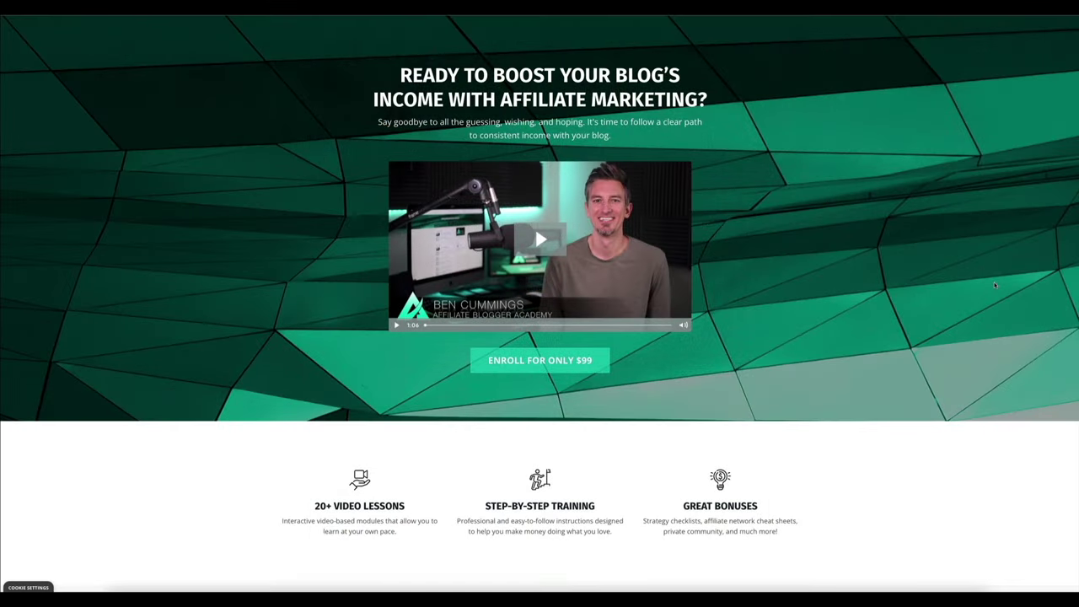
# - Scroll down the Affiliate Blogger Academy course landing page
pyautogui.scroll(-5, 995, 285)
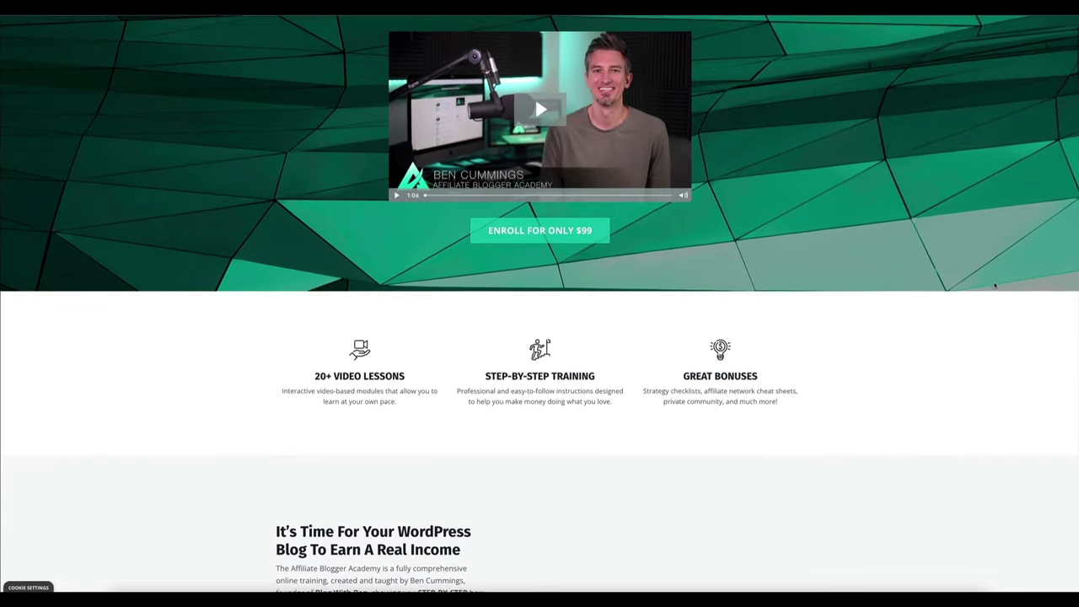
pyautogui.scroll(-4, 995, 285)
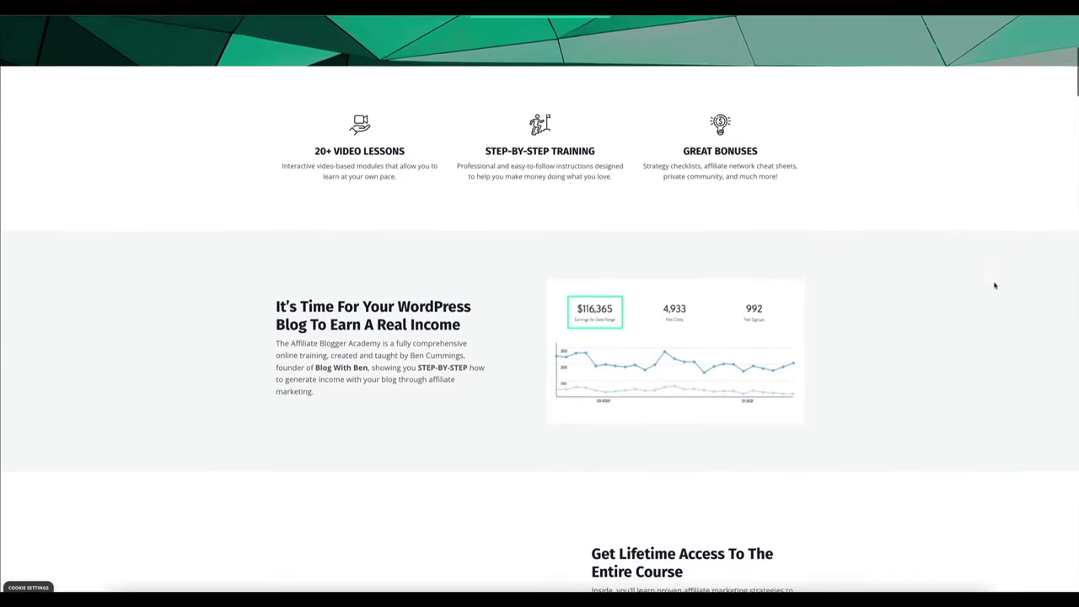
pyautogui.scroll(-6, 995, 285)
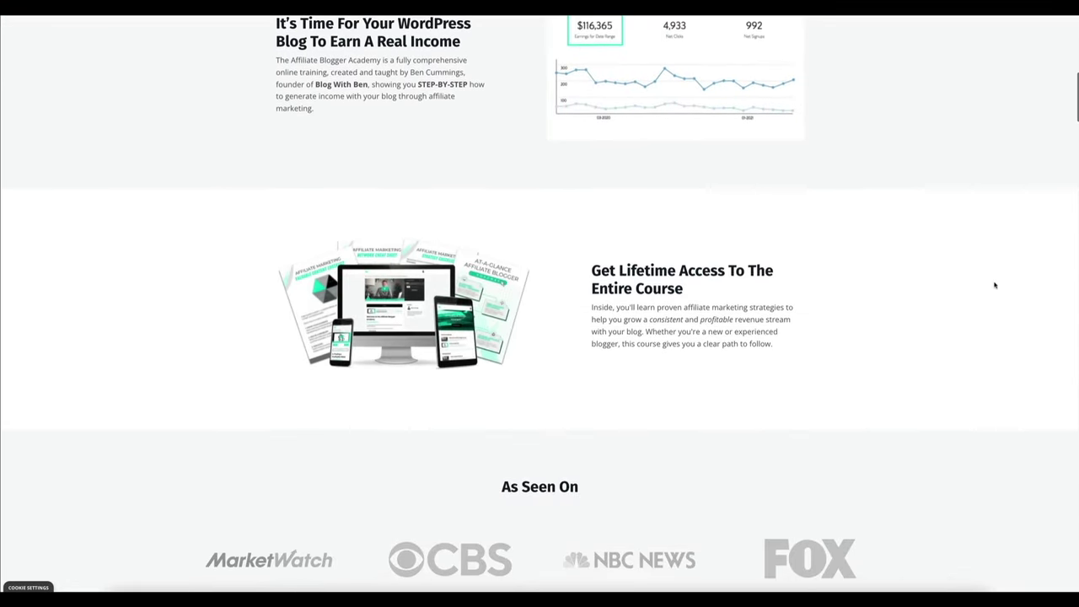
pyautogui.scroll(-5, 994, 285)
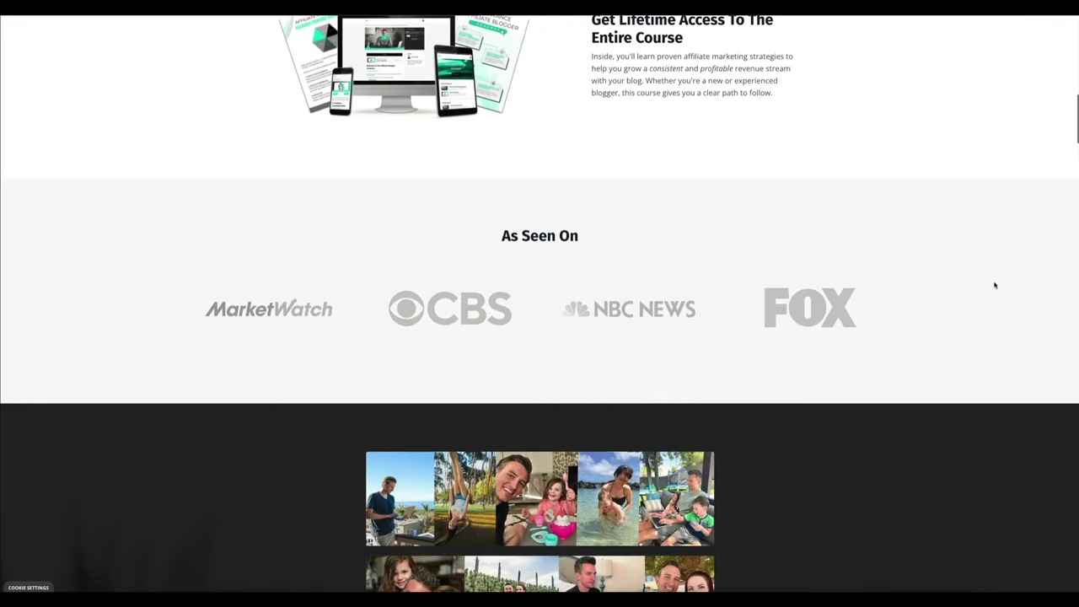
pyautogui.scroll(-5, 995, 285)
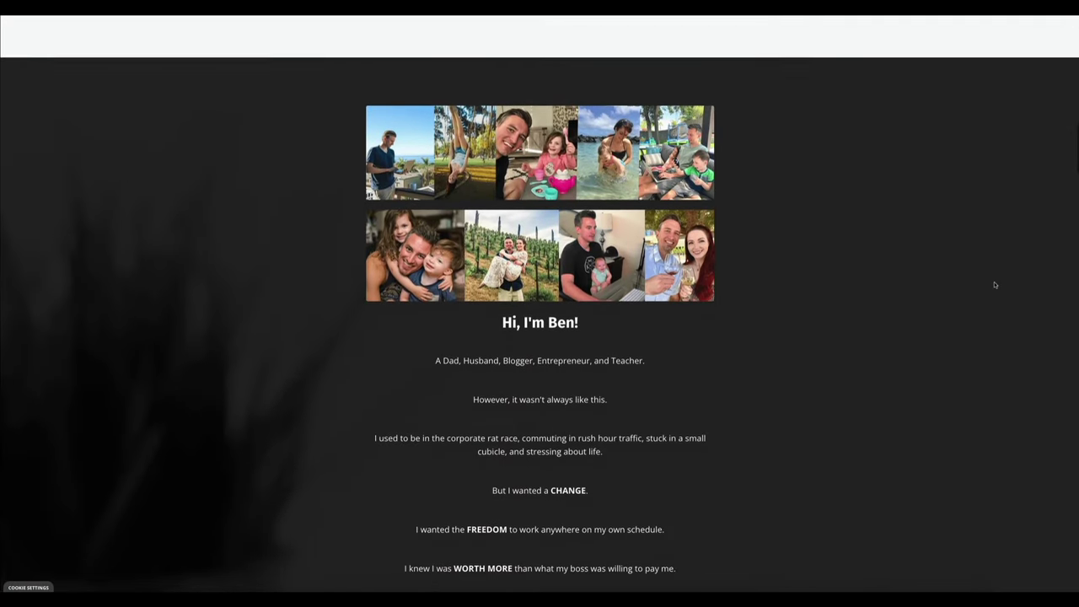
pyautogui.scroll(-5, 995, 285)
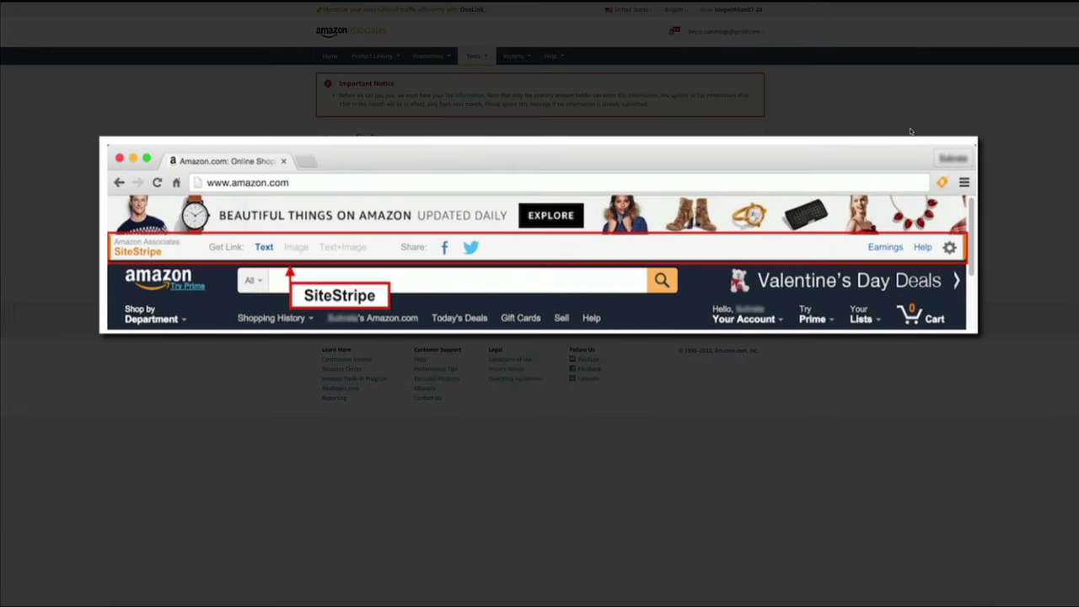
# - Follow the SiteStripe page's Learn More link through to Amazon's homepage with the SiteStripe bar
pyautogui.click(911, 132)
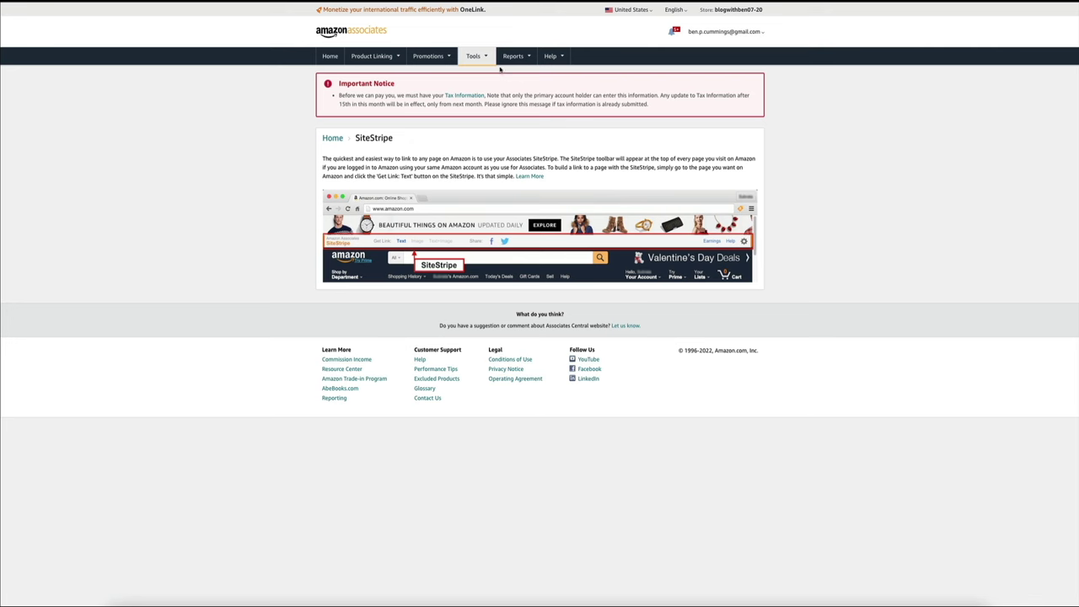
pyautogui.moveTo(485, 60)
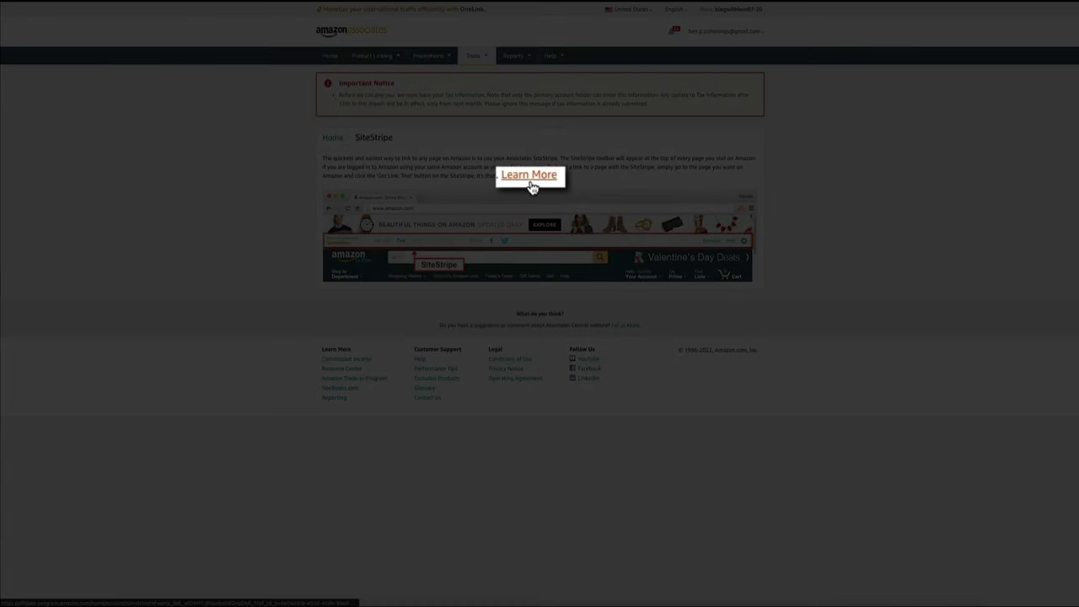
pyautogui.click(529, 179)
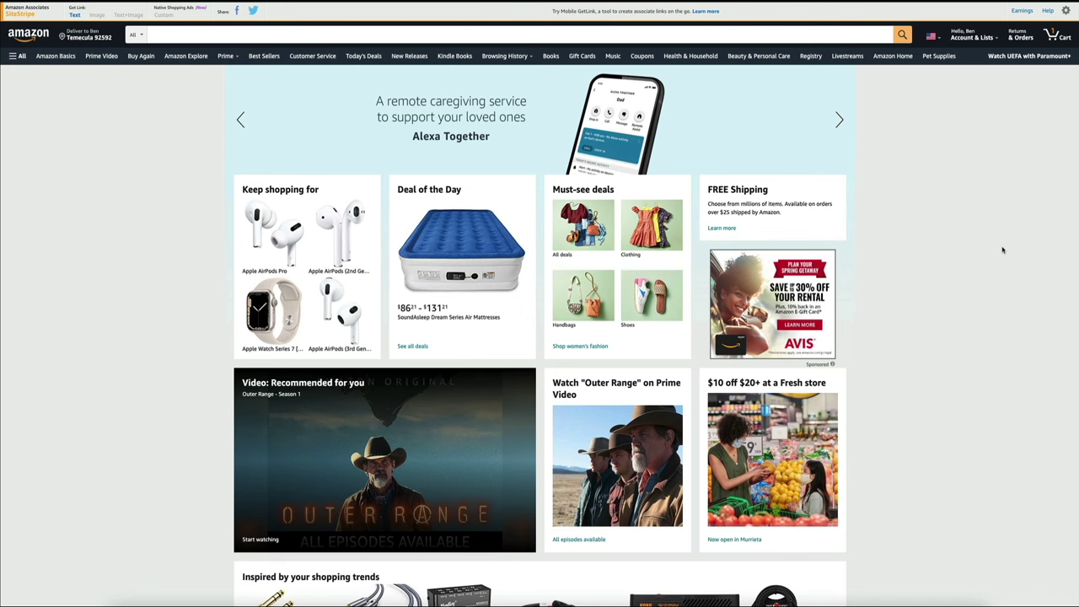
# - Search Amazon for 'apple airpods pro' and open the $174.99 Apple AirPods Pro listing
pyautogui.click(278, 33)
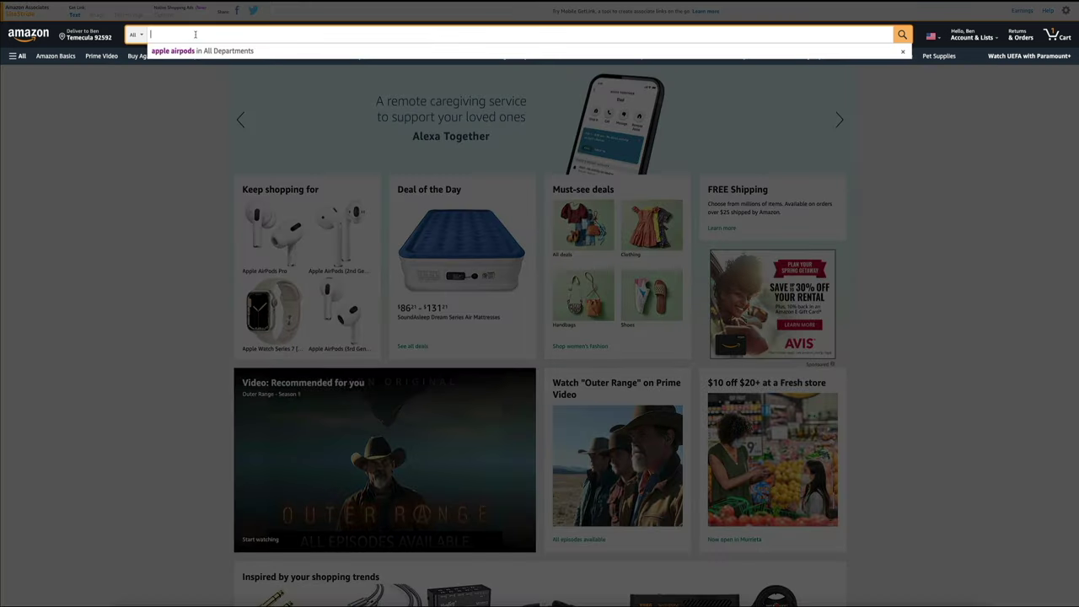
pyautogui.write('apple ')
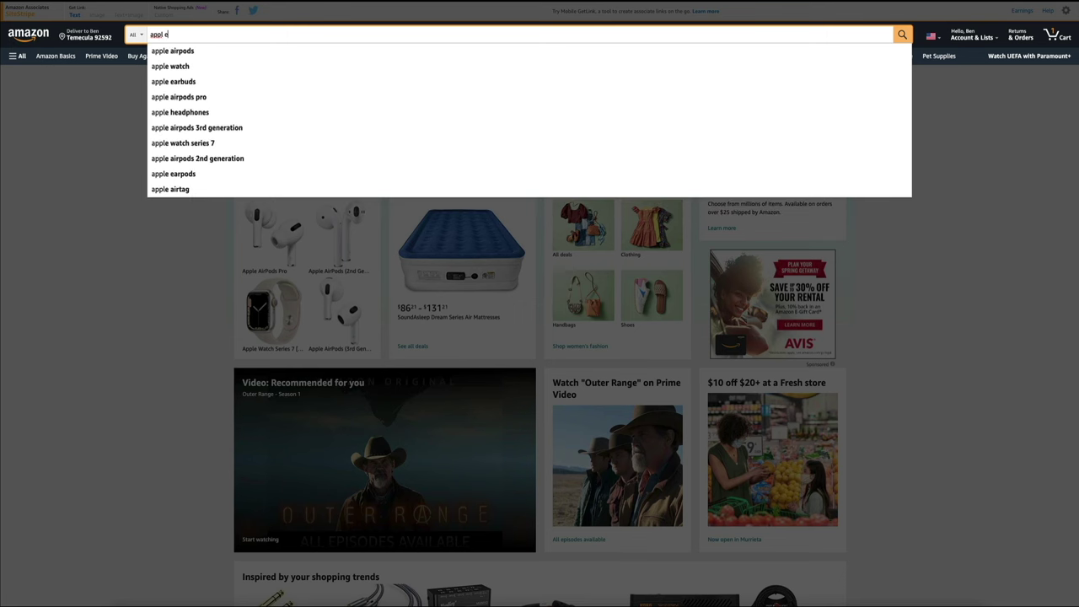
pyautogui.write('air')
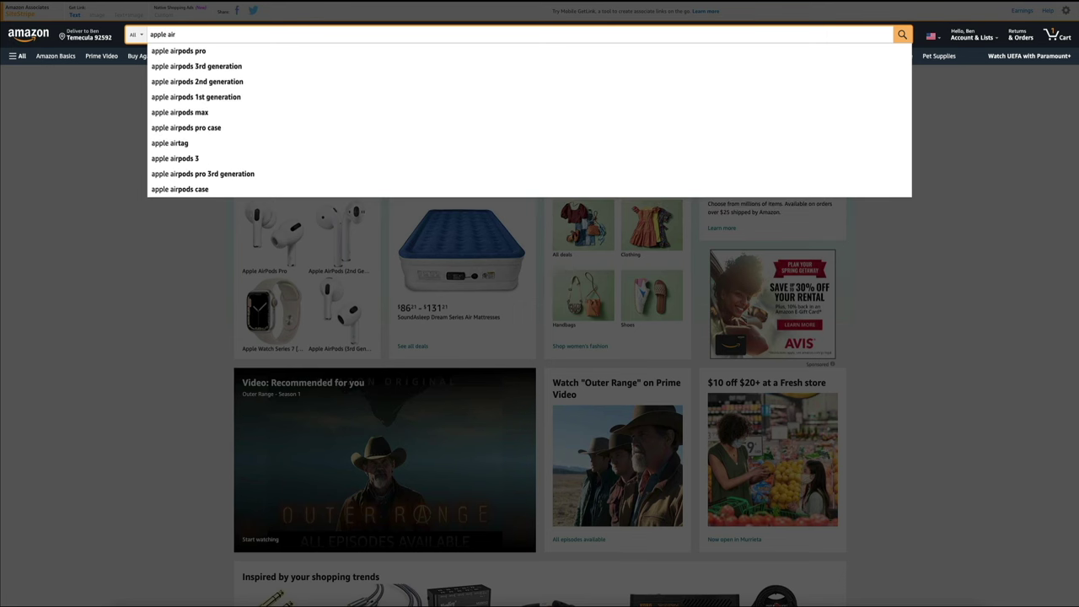
pyautogui.press('Down')
pyautogui.press('Return')
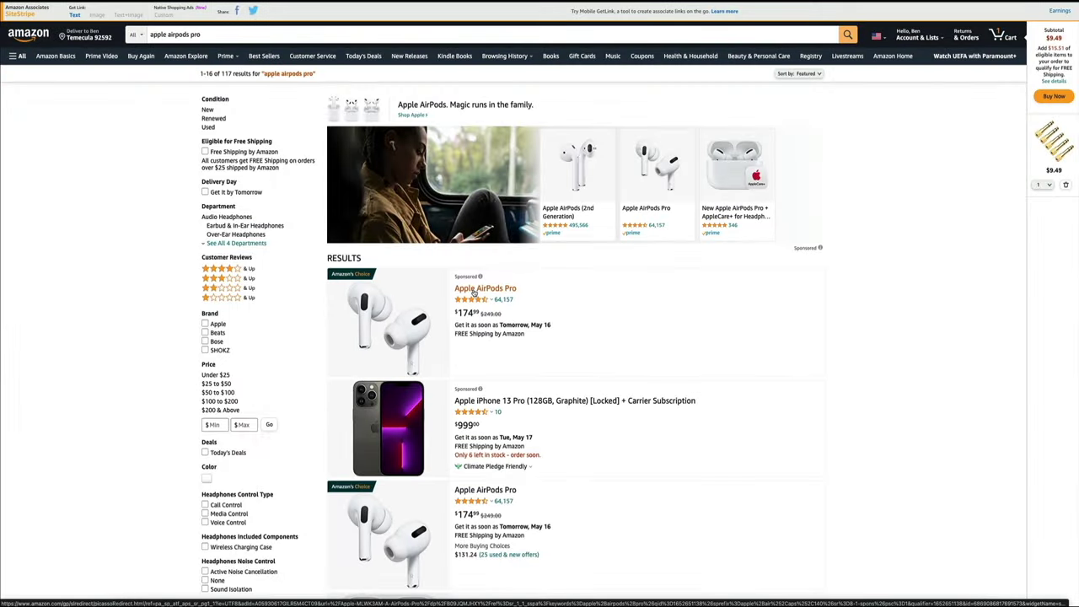
pyautogui.click(474, 290)
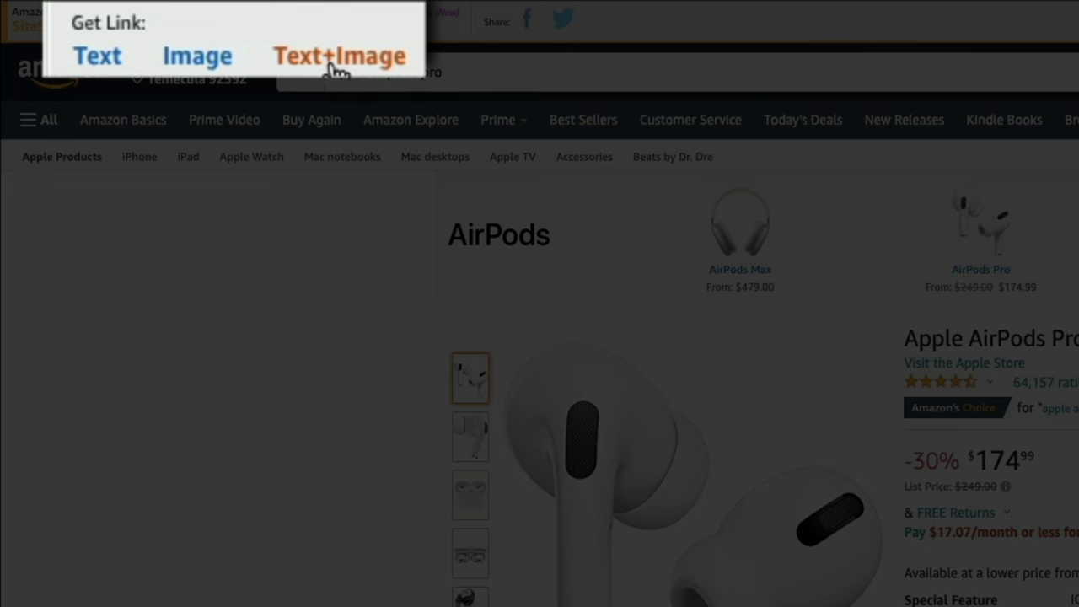
# - Generate SiteStripe's Text+Image ad code for the AirPods Pro page and select it for copying
pyautogui.click(286, 31)
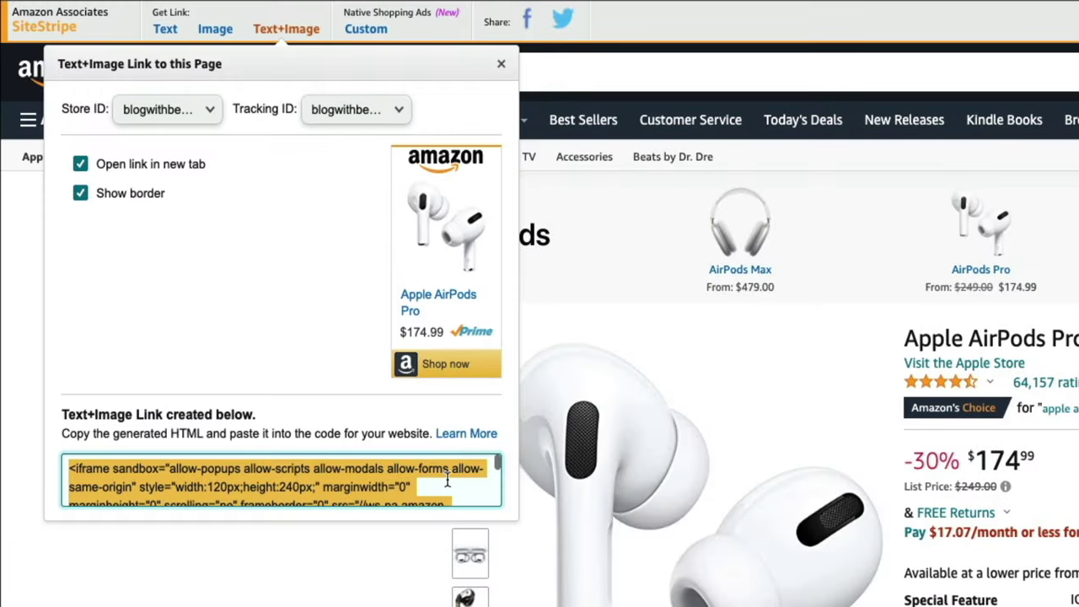
pyautogui.click(446, 479)
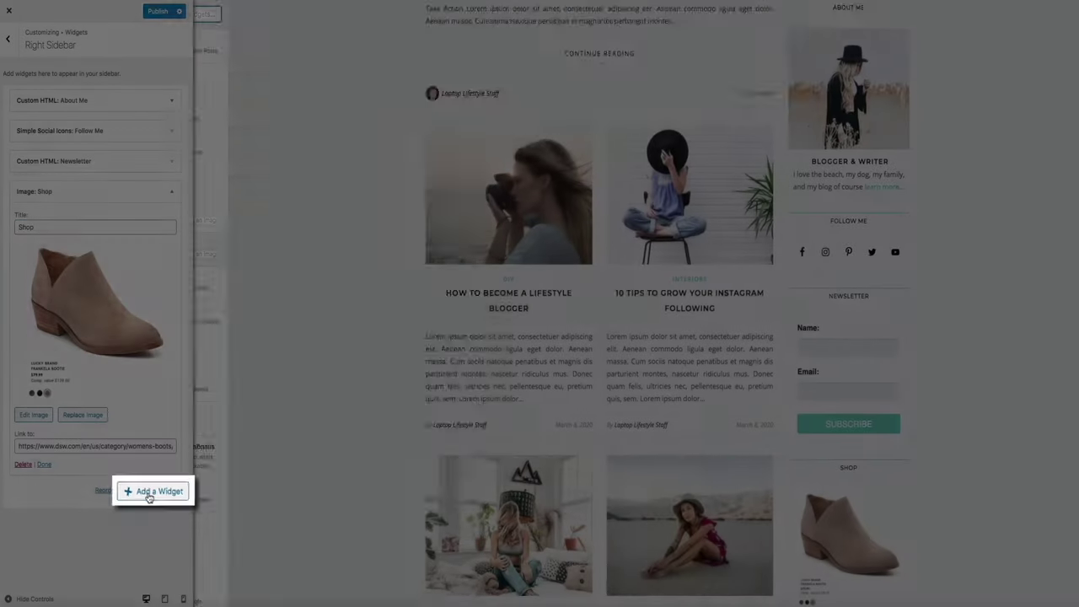
# - Add a Custom HTML widget containing the AirPods Pro iframe code inside <center> tags
pyautogui.click(148, 495)
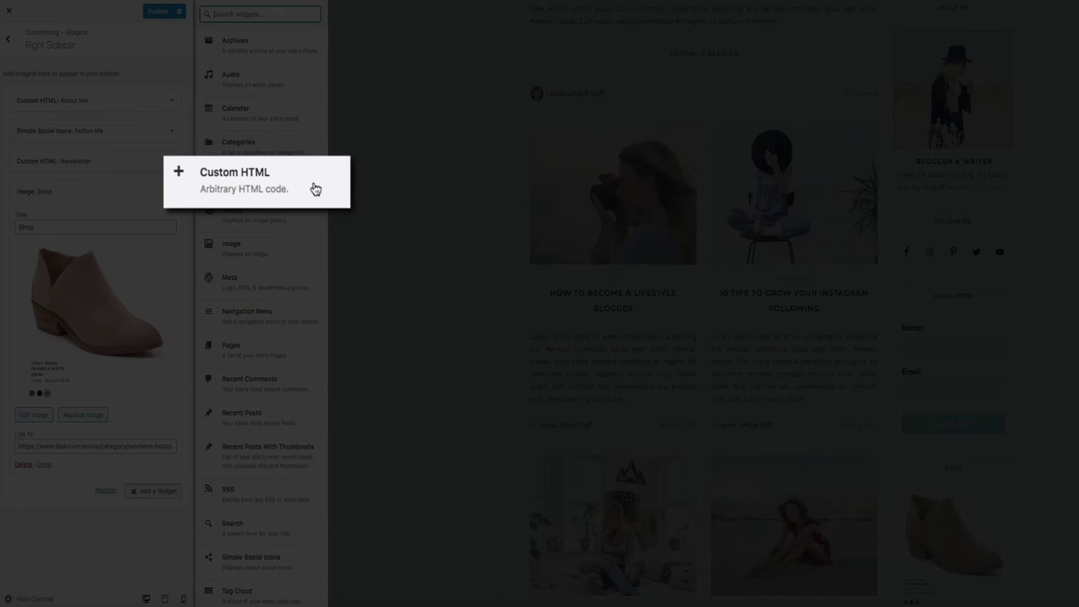
pyautogui.click(314, 189)
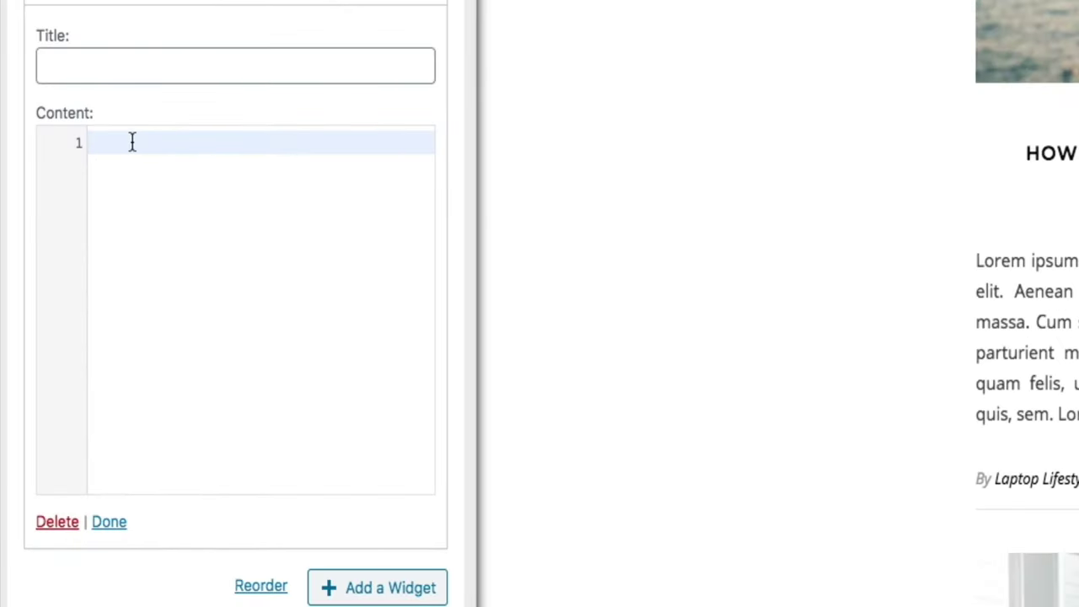
pyautogui.write('<cente')
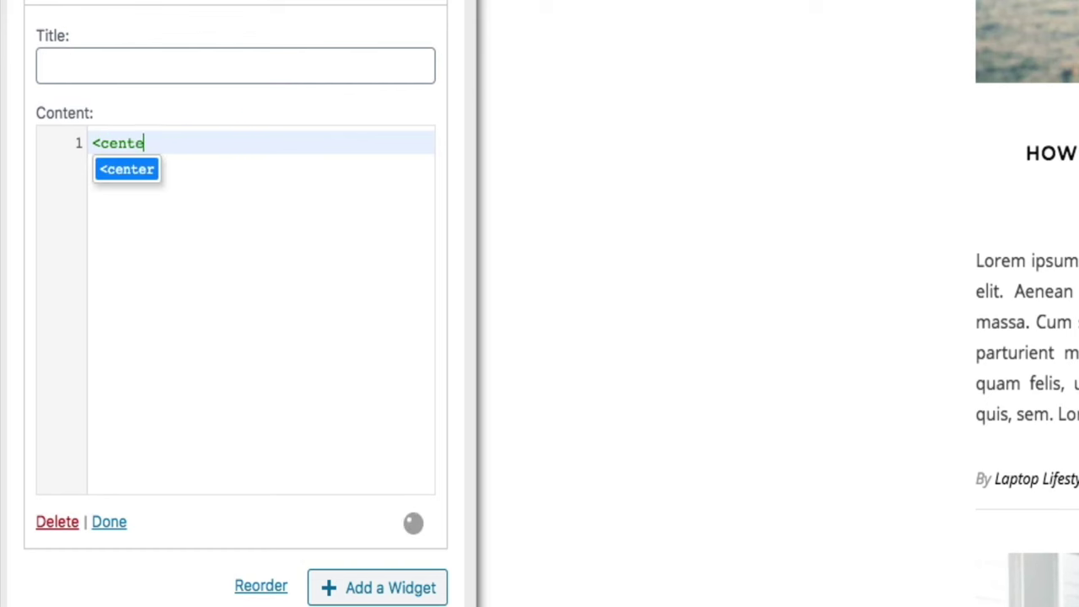
pyautogui.write('r></center>')
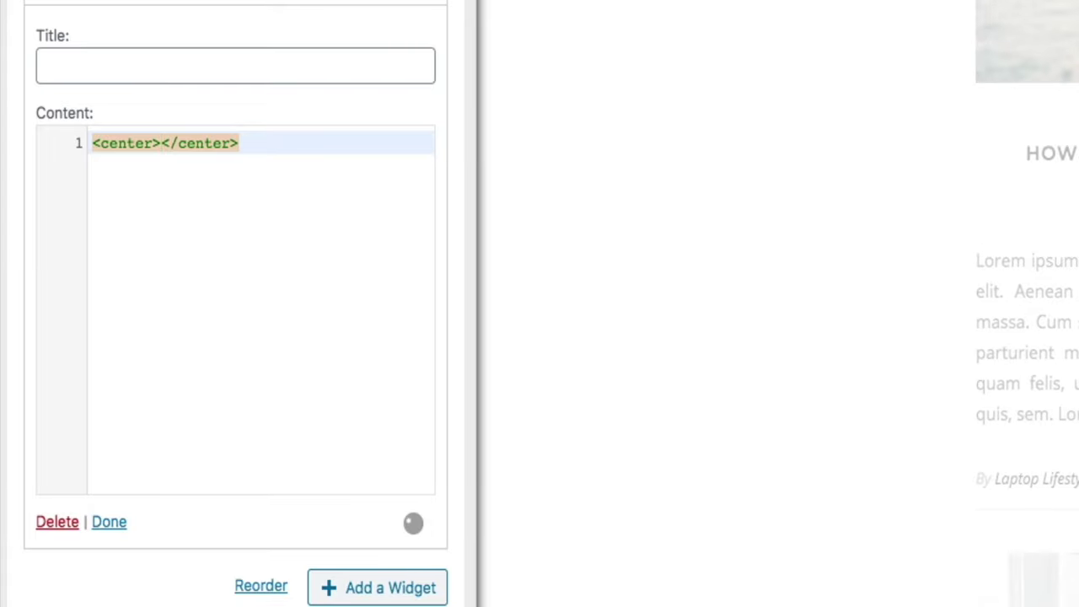
pyautogui.hotkey('ctrl', 'v')
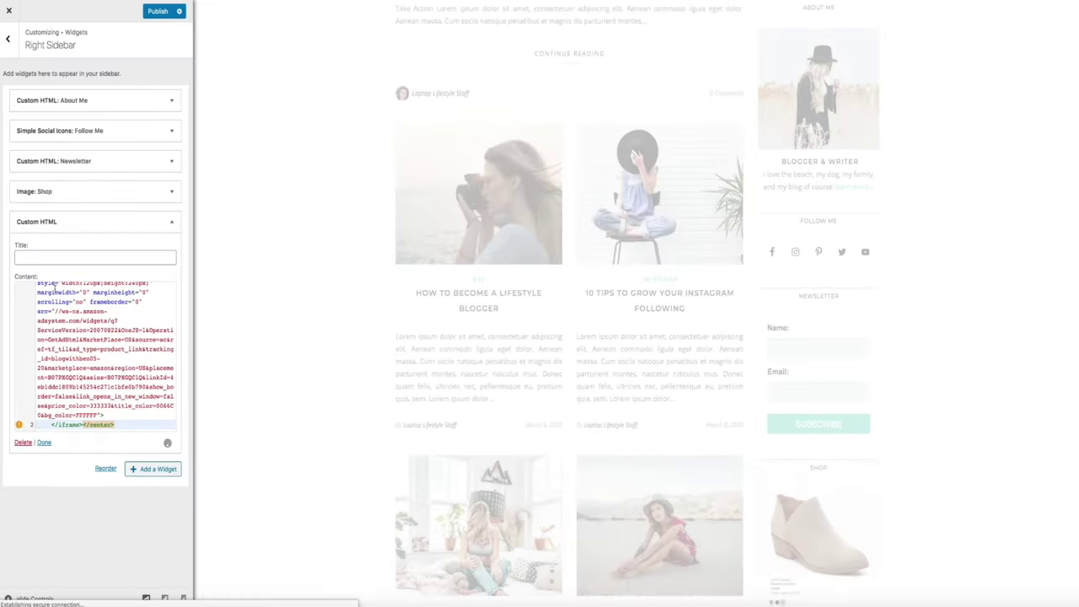
# - Title the new Custom HTML ad widget 'Deals' and collapse it
pyautogui.scroll(-2, 810, 447)
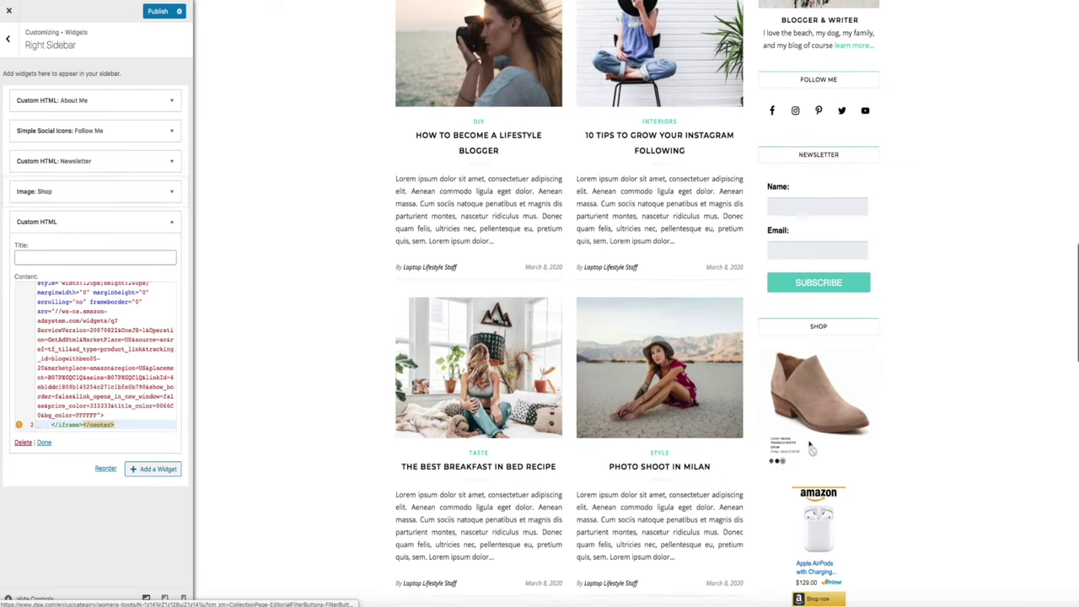
pyautogui.scroll(-1, 810, 447)
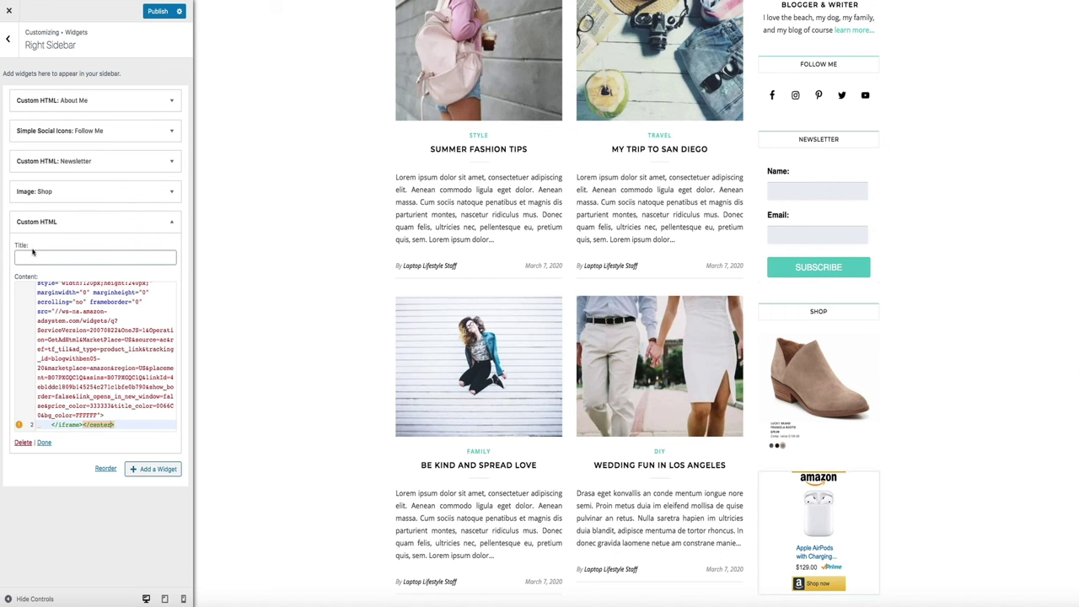
pyautogui.click(33, 254)
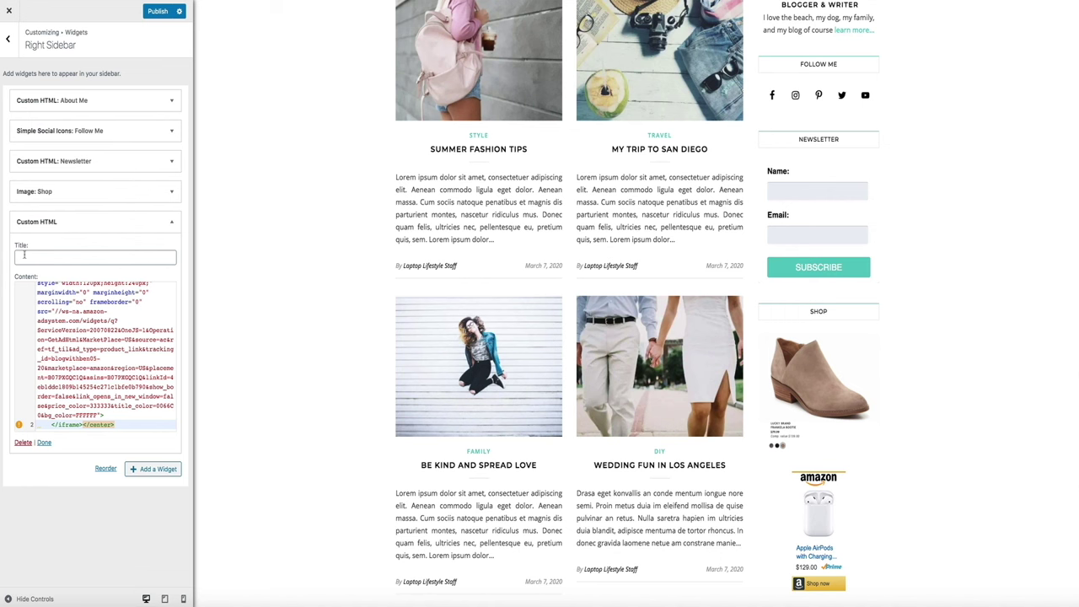
pyautogui.write('Deals')
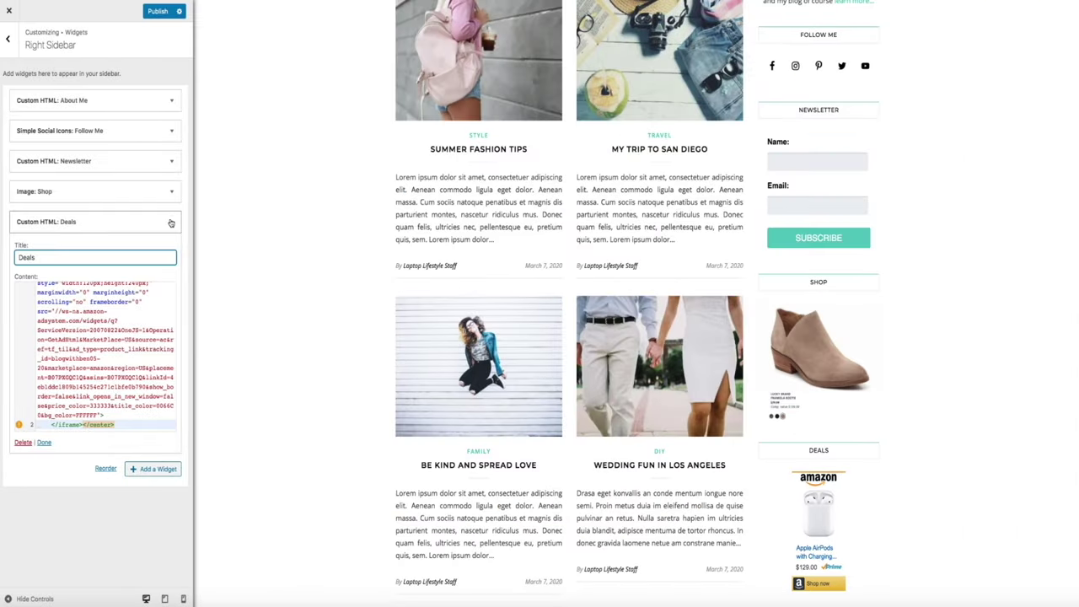
pyautogui.click(171, 222)
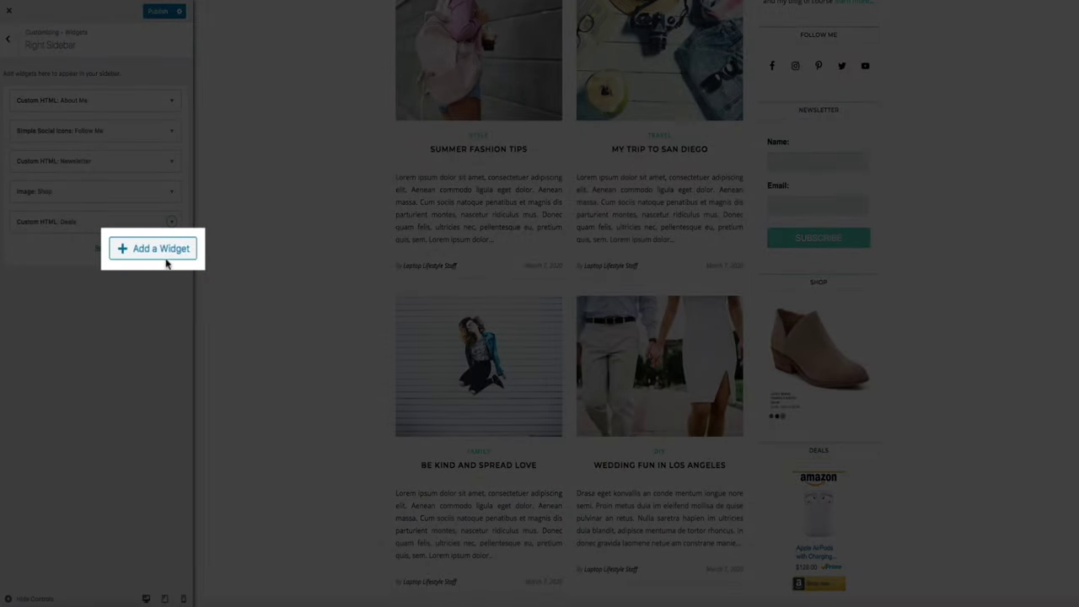
# - Add a Custom HTML widget titled 'Affiliate Disclaimer' with the pasted disclaimer text, then publish
pyautogui.click(149, 251)
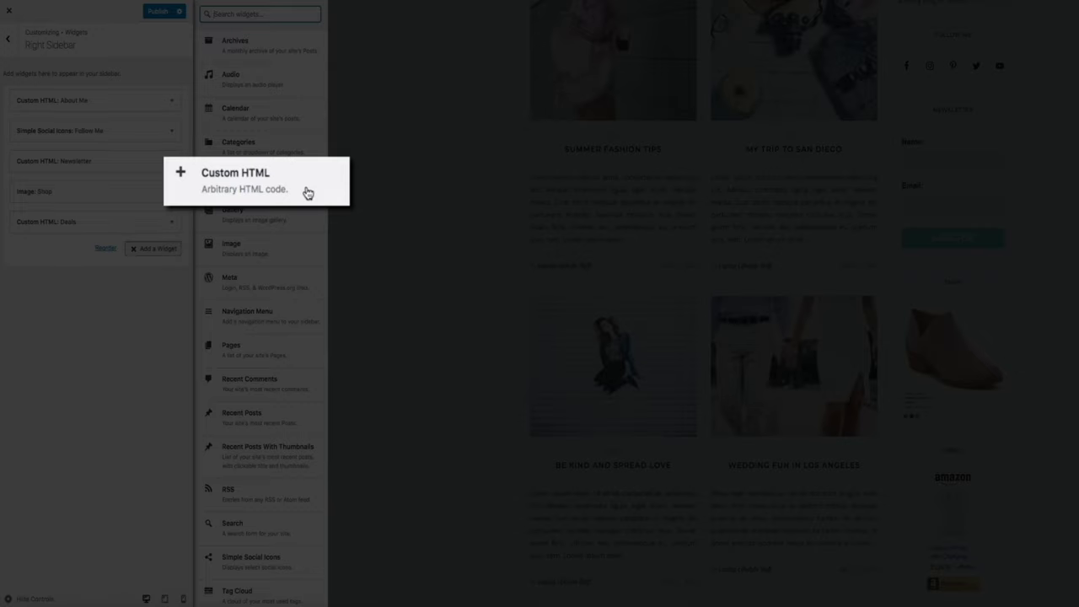
pyautogui.click(307, 193)
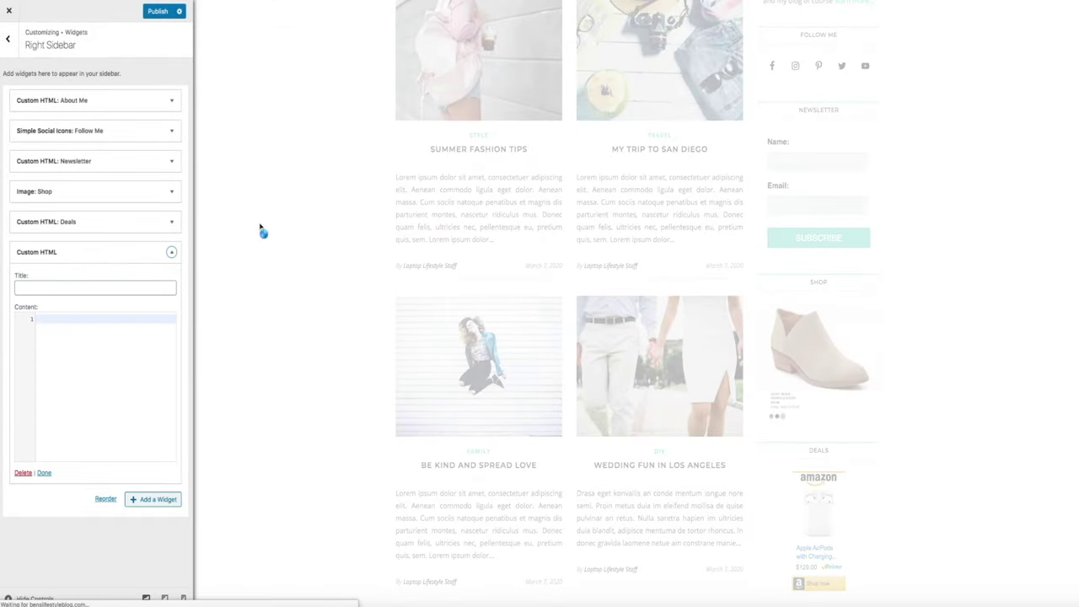
pyautogui.click(40, 286)
pyautogui.write('Affi')
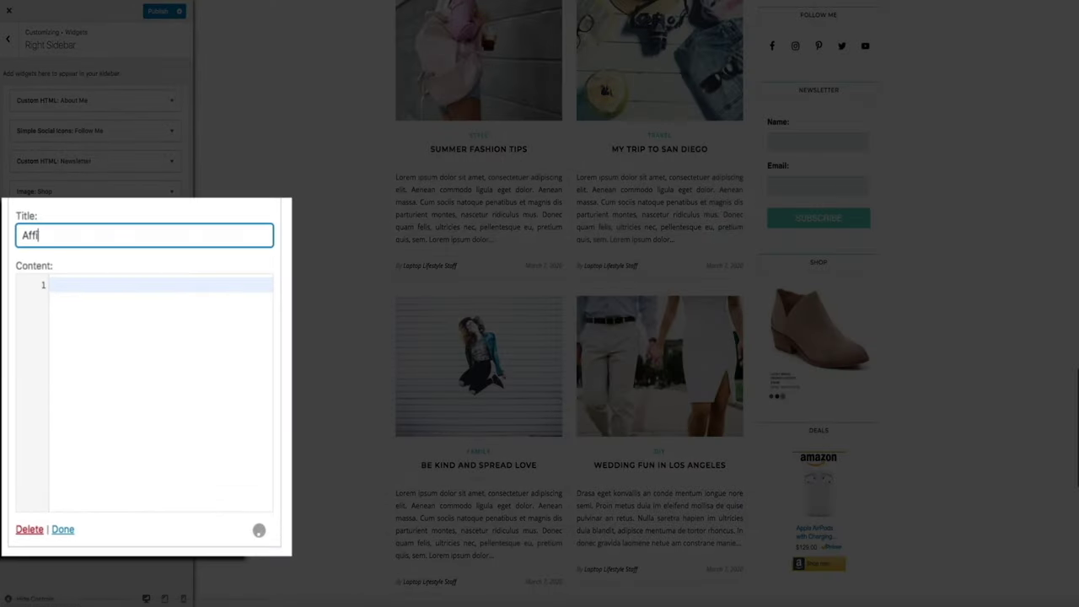
pyautogui.write('liate Disclaime')
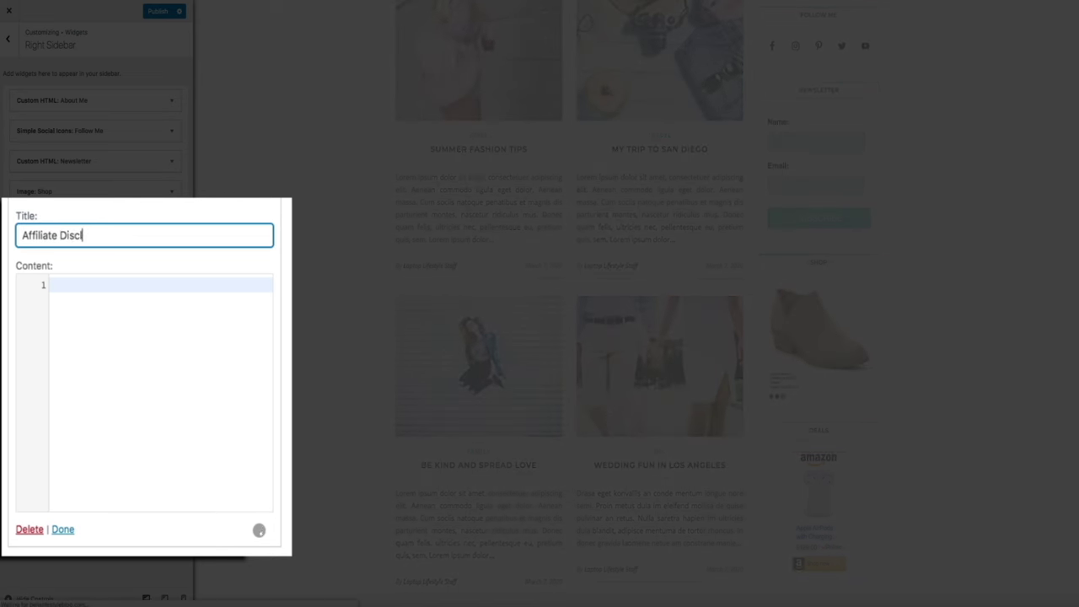
pyautogui.write('r')
pyautogui.click(83, 285)
pyautogui.write('Keep in mind that we may receive commissions when you click our links and make purchases. However, this does not impact our reviews and comparisons. We try our best to keep things fair and balanced, in order to help you make the best choice for you.')
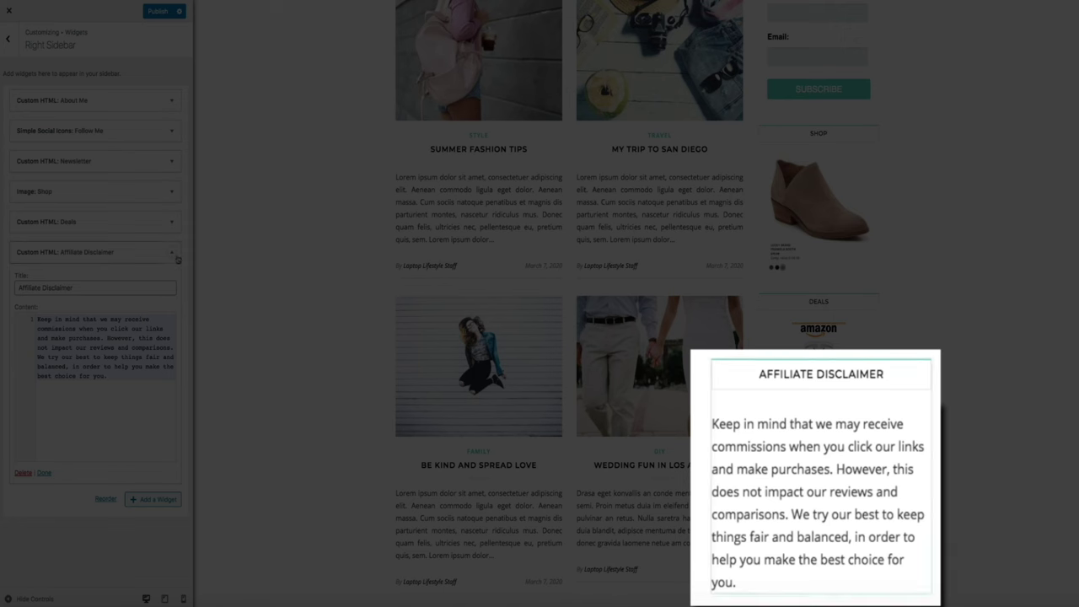
pyautogui.click(175, 257)
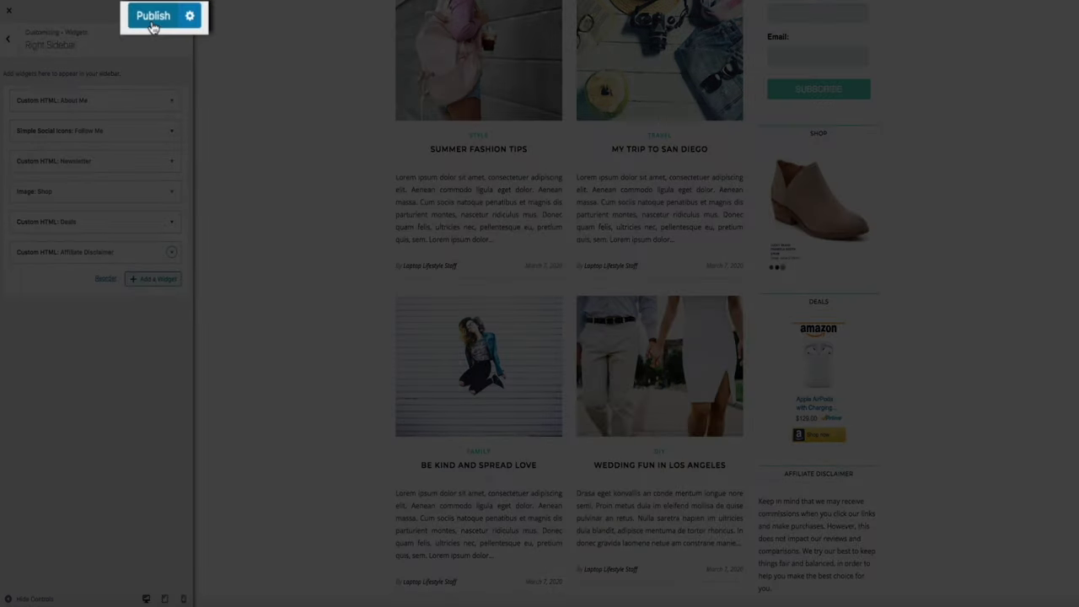
pyautogui.click(152, 17)
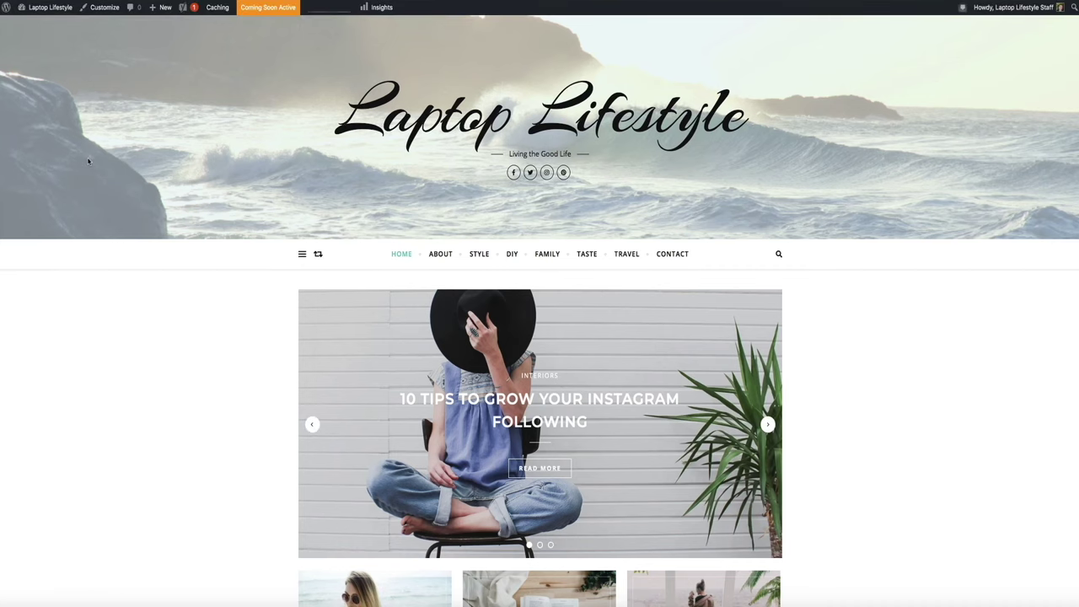
# - Scroll to the live sidebar widgets and follow the Shop boot image to DSW
pyautogui.scroll(-5, 88, 161)
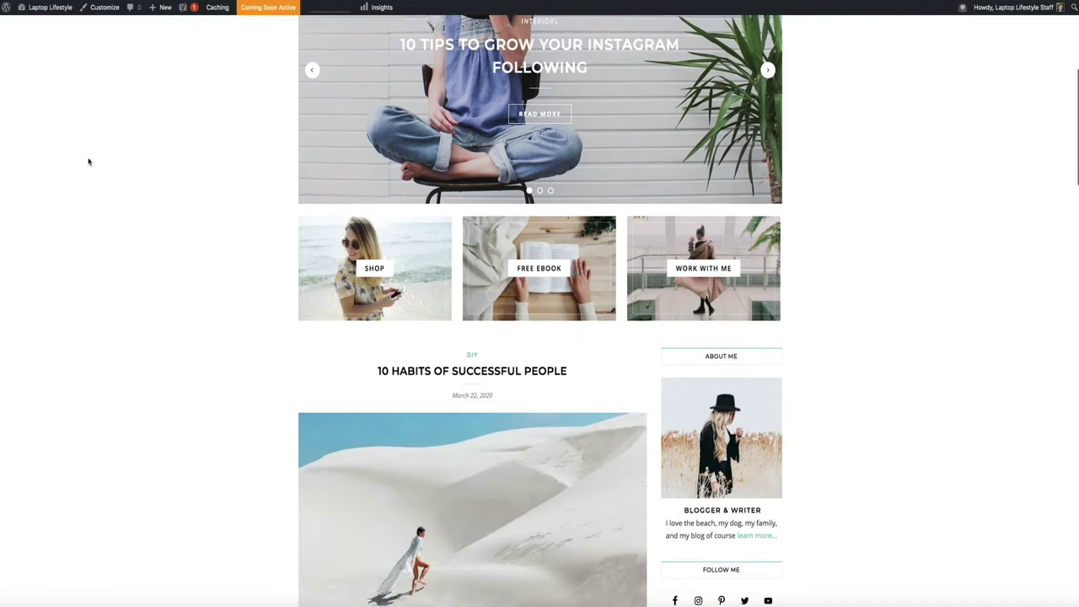
pyautogui.scroll(-4, 88, 161)
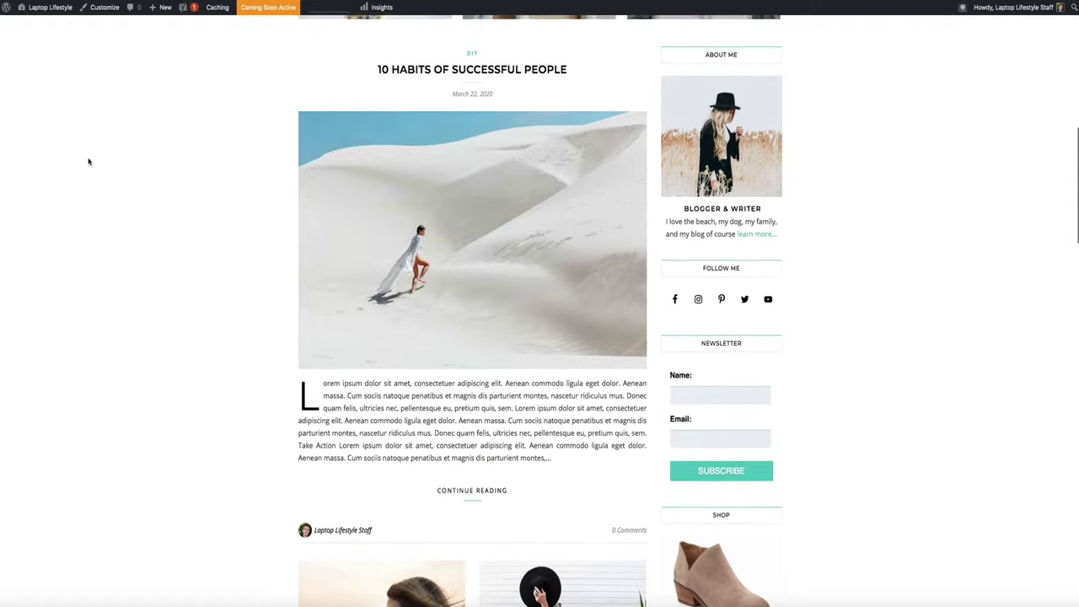
pyautogui.scroll(-5, 88, 161)
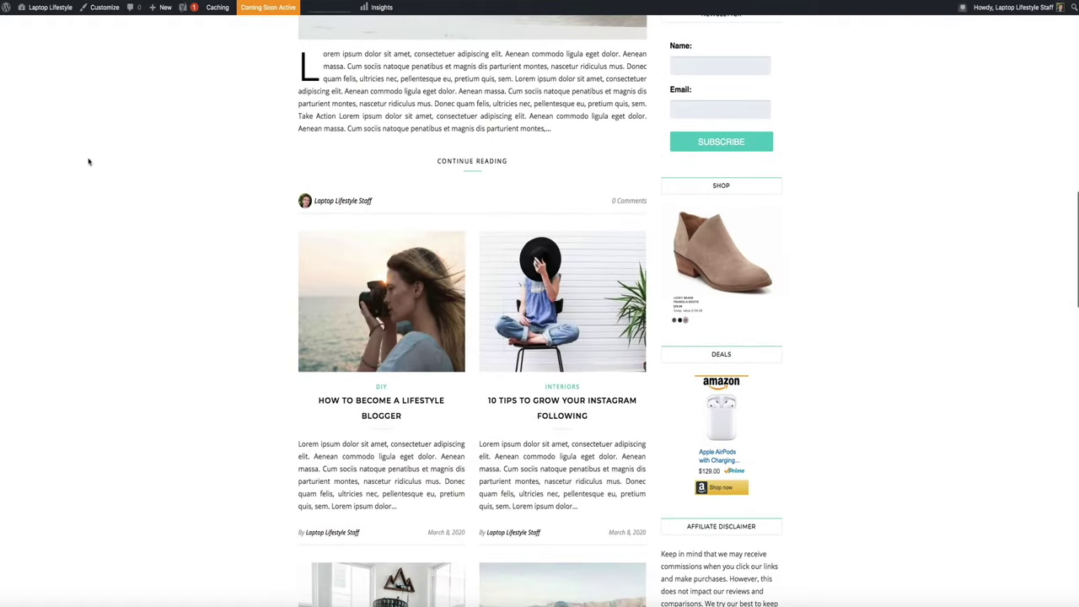
pyautogui.scroll(-5, 89, 161)
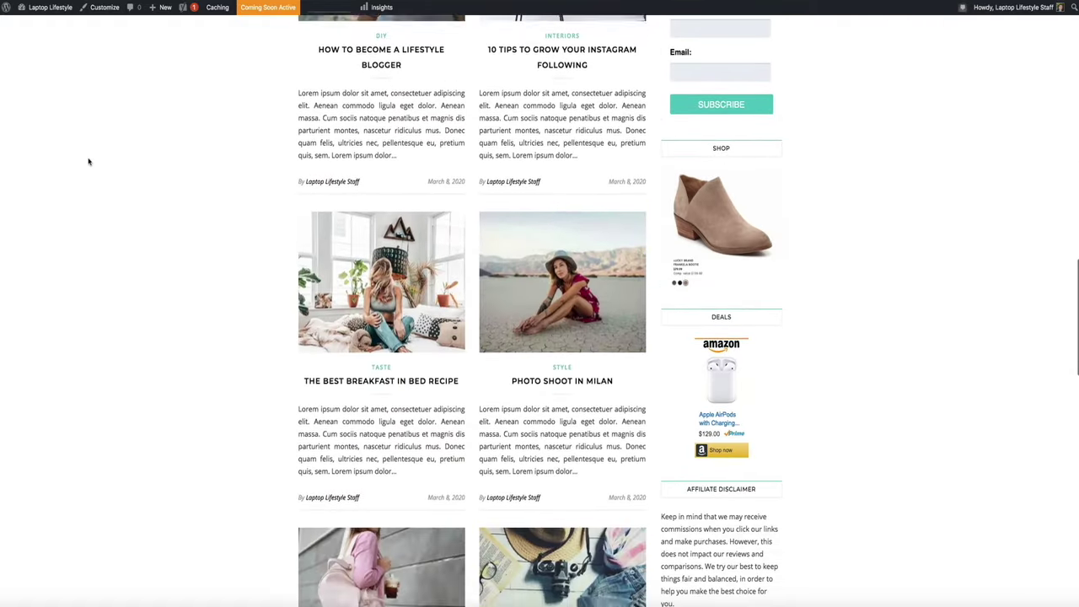
pyautogui.click(746, 229)
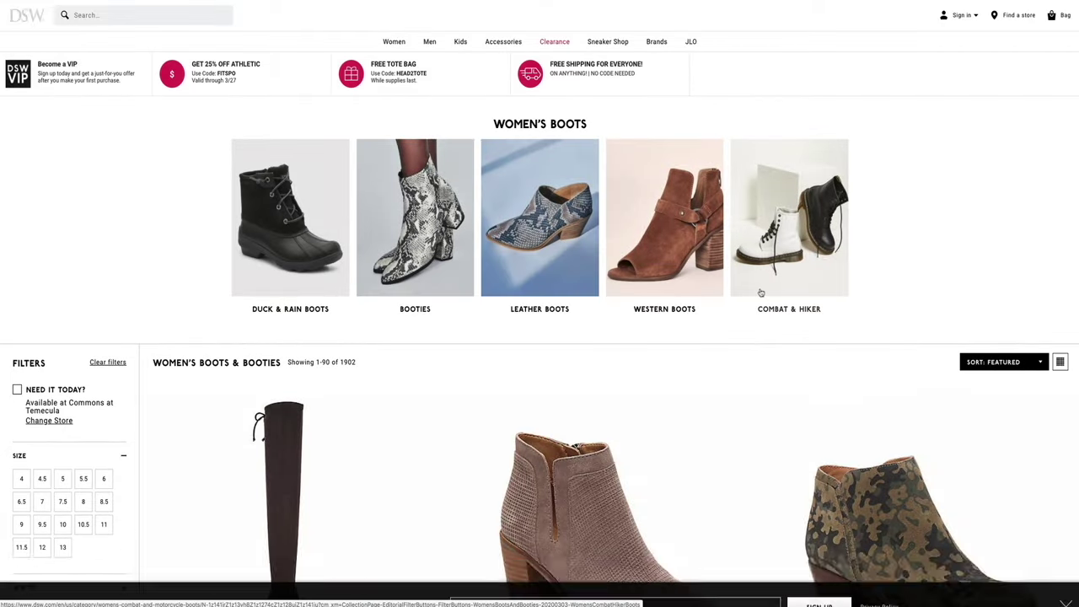
# - Scroll down through the boot listings on DSW's Women's Boots page
pyautogui.scroll(-5, 761, 293)
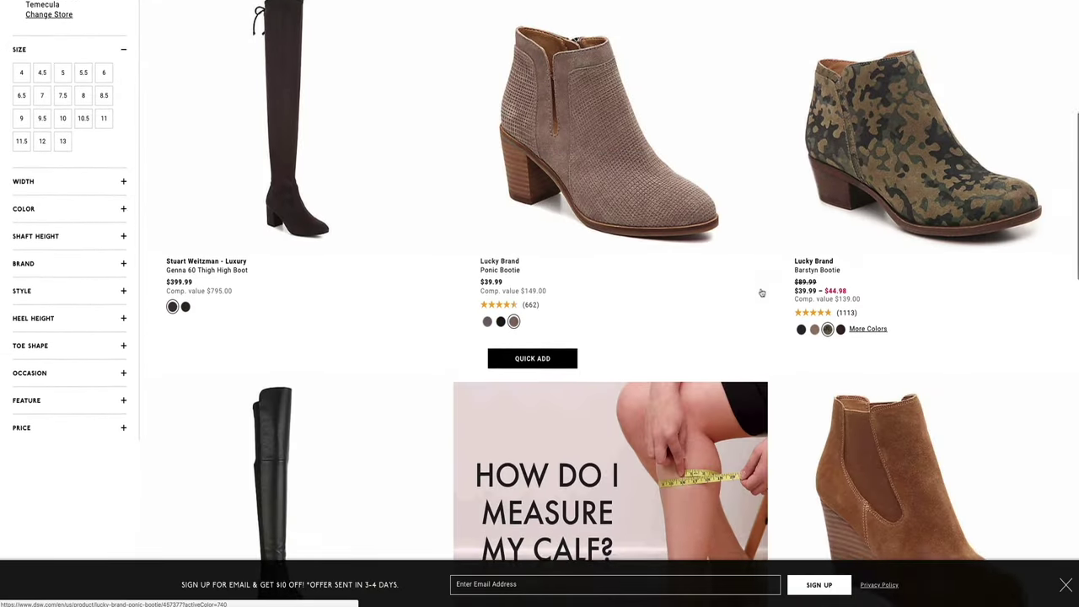
pyautogui.scroll(-7, 762, 293)
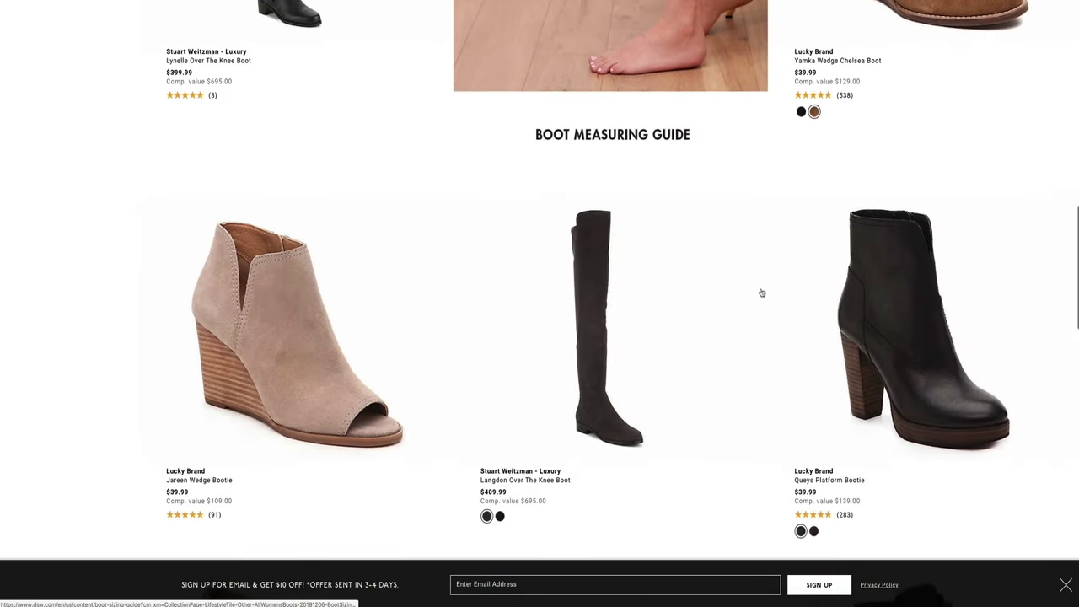
pyautogui.scroll(-2, 762, 292)
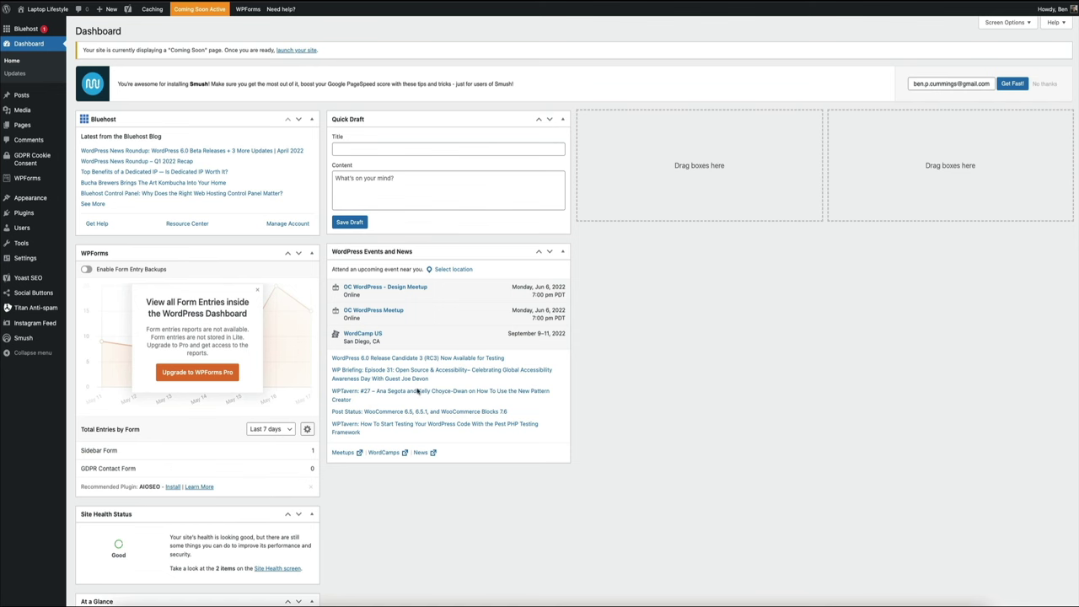
# - Go to Settings > Reading in the WordPress admin sidebar
pyautogui.moveTo(59, 263)
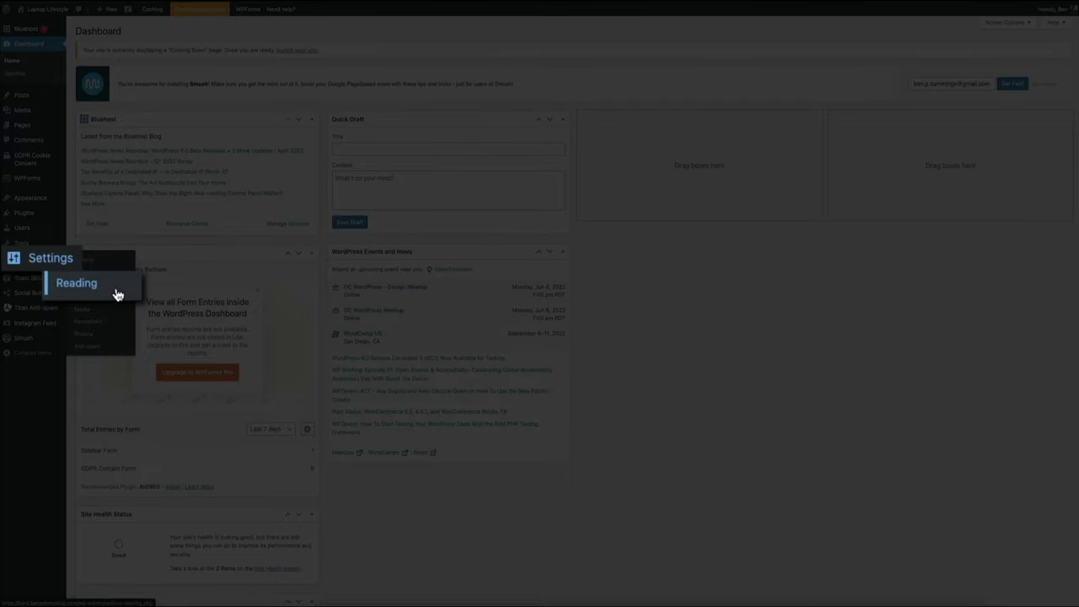
pyautogui.click(102, 288)
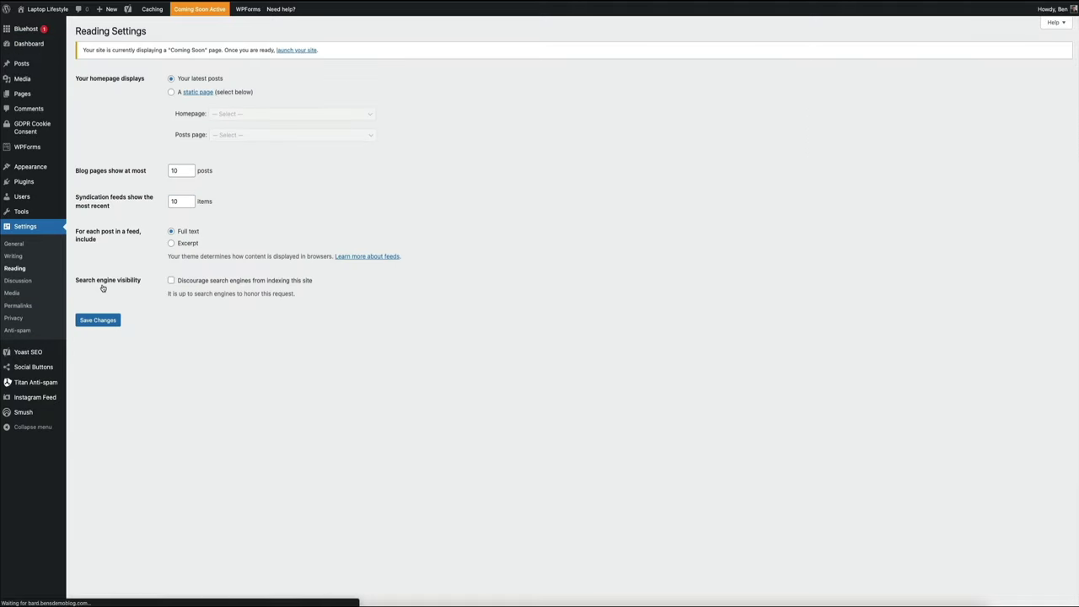
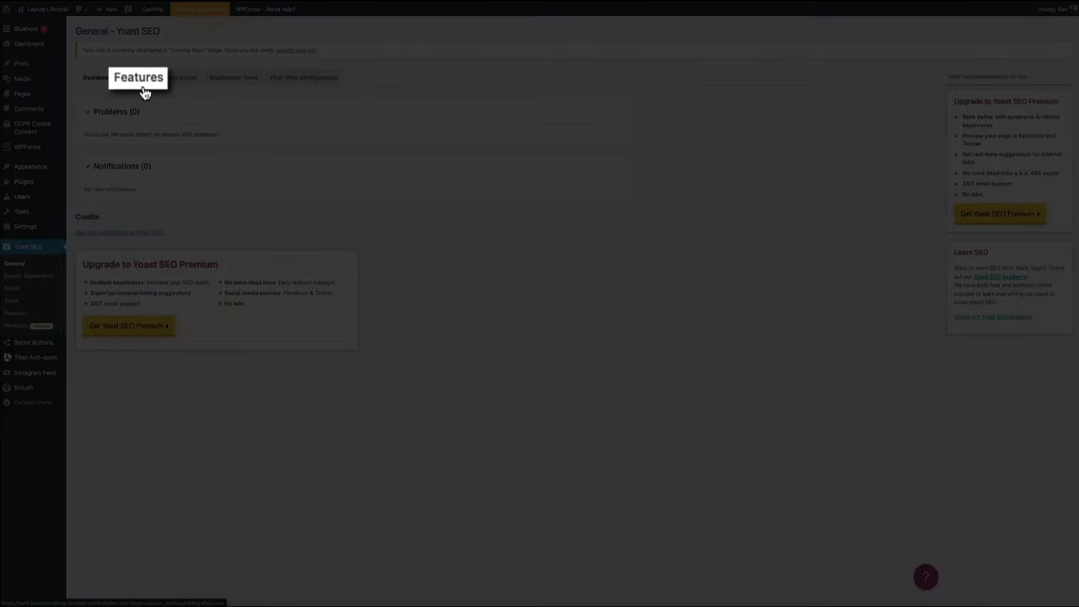
# - Confirm Yoast SEO's XML sitemaps feature is on and open the generated sitemap
pyautogui.click(142, 87)
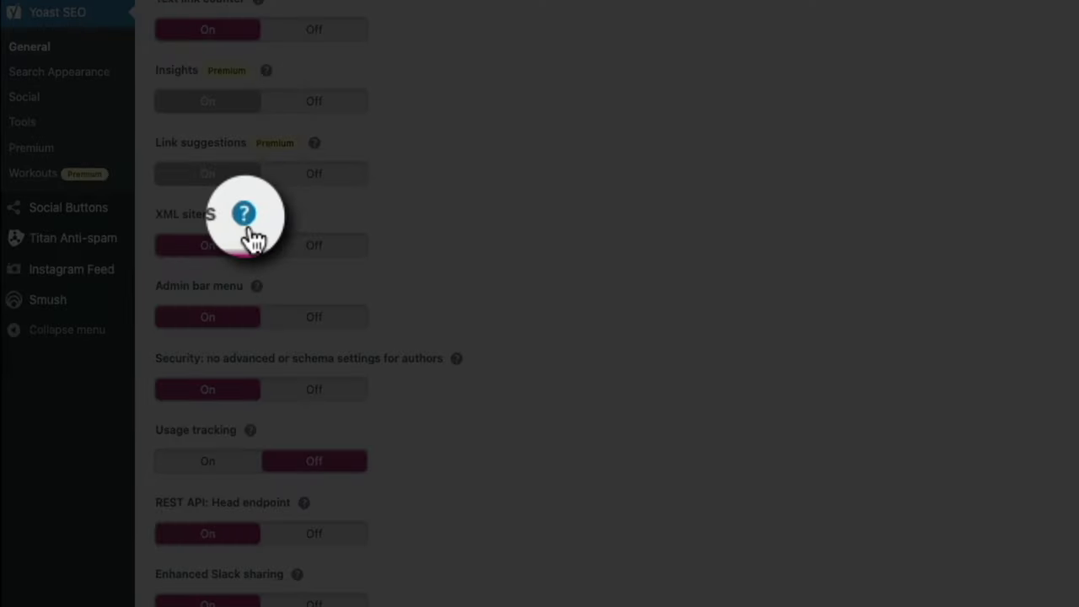
pyautogui.click(245, 215)
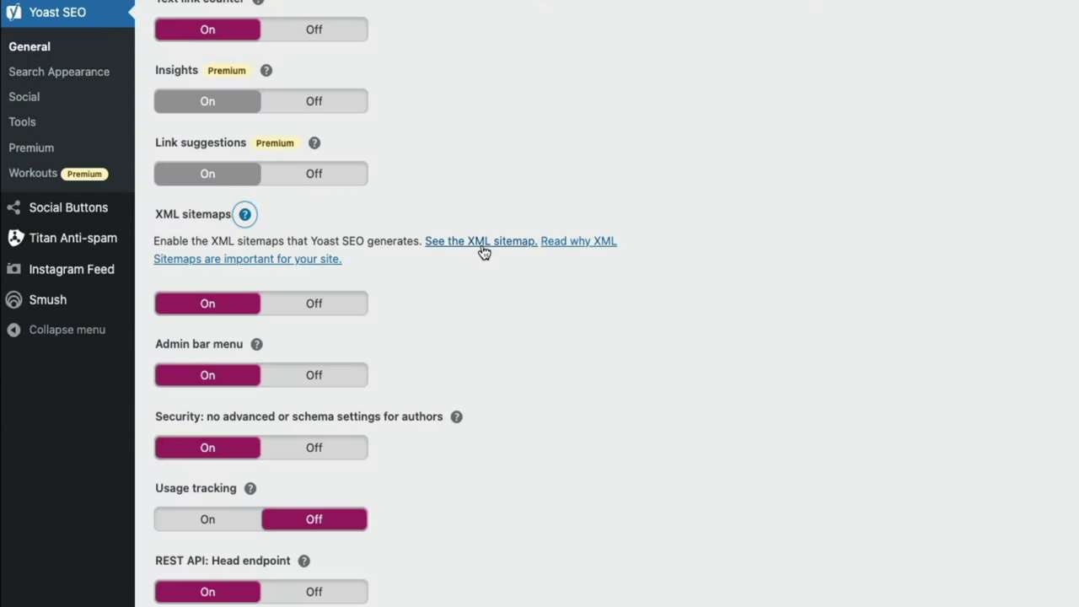
pyautogui.click(480, 242)
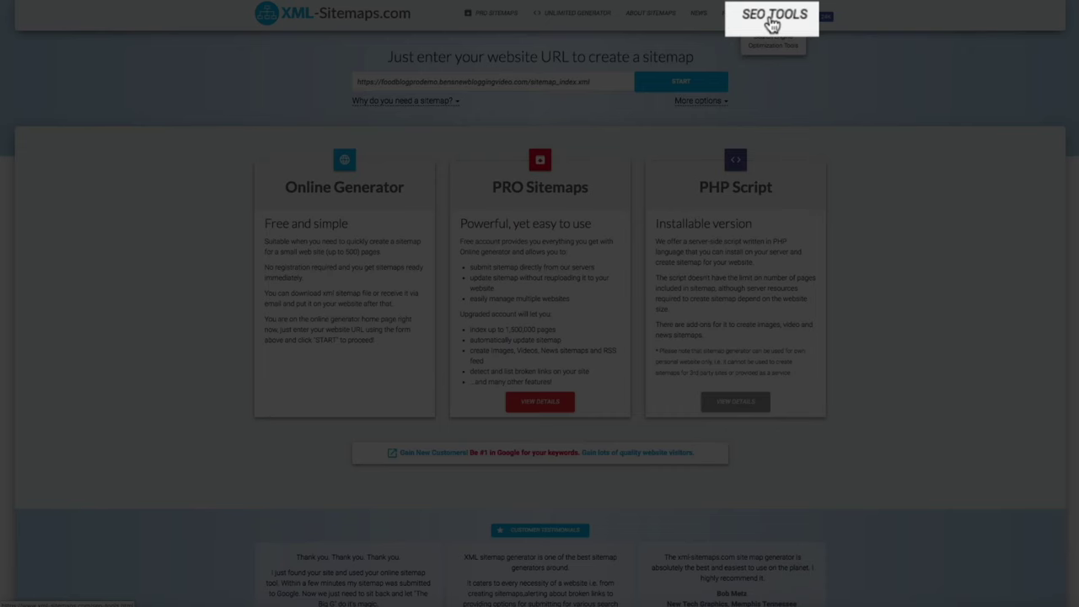
# - Validate the site's sitemap_index.xml URL with XML-Sitemaps.com's sitemap validator
pyautogui.click(772, 22)
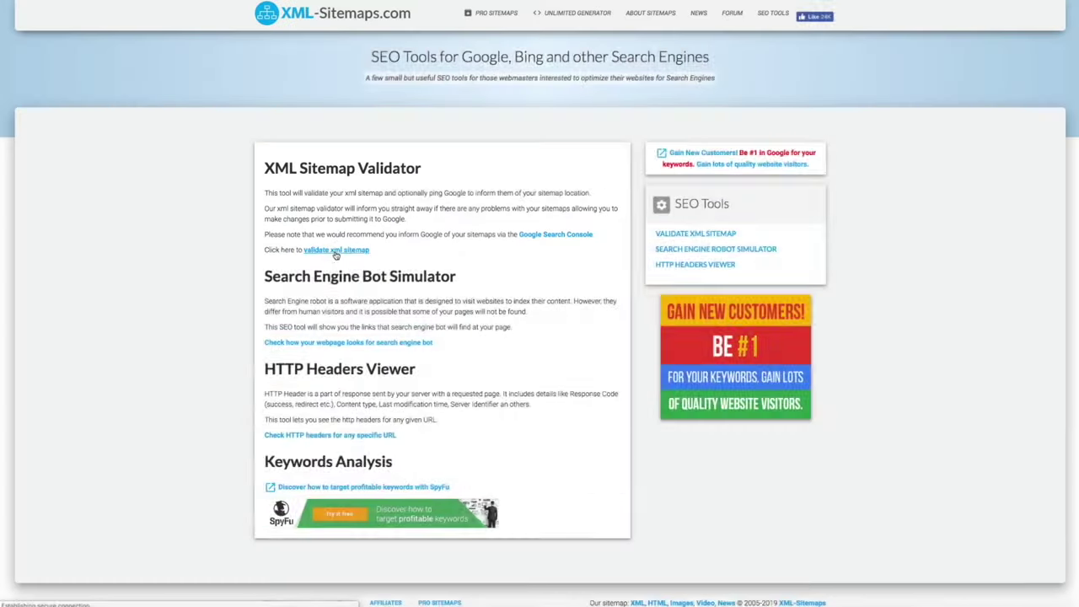
pyautogui.click(335, 250)
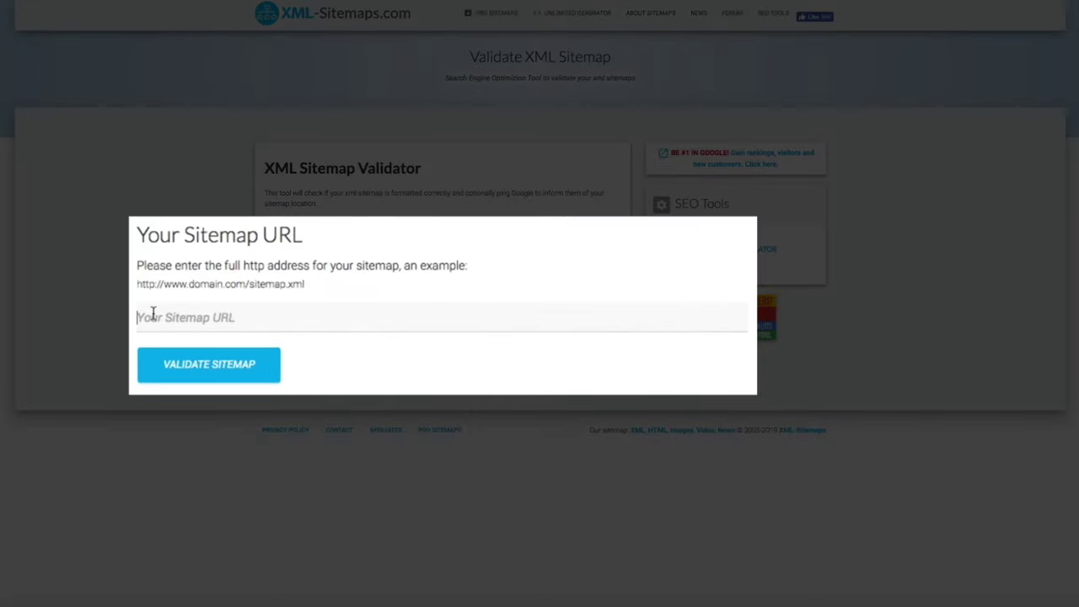
pyautogui.click(153, 312)
pyautogui.write('https://foodblogprodemo.bensnewbloggingvideo.com/sitemap_index.xml')
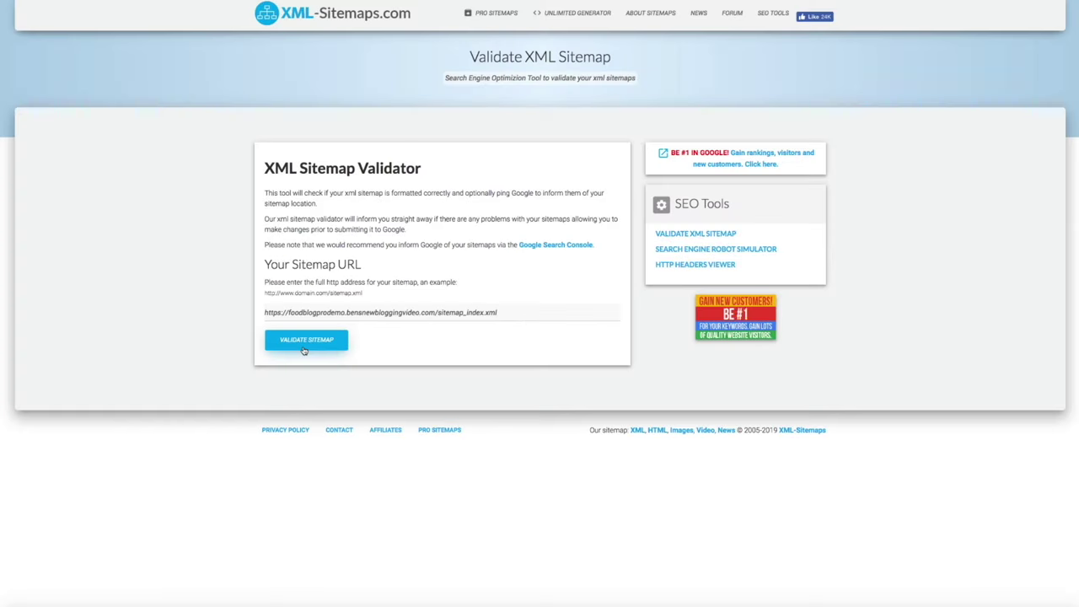
pyautogui.click(305, 345)
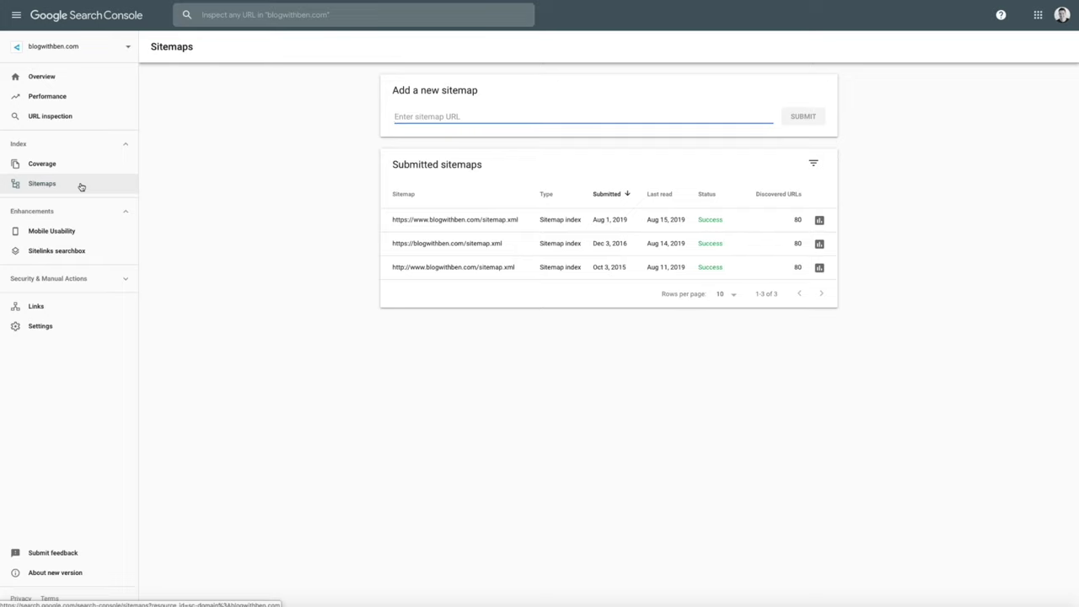
# - Paste the blog's sitemap URL into Search Console's 'Add a new sitemap' field
pyautogui.write('https://foodblogprodemo.bensnewbloggingvideo.com/sitemap_index.xml')
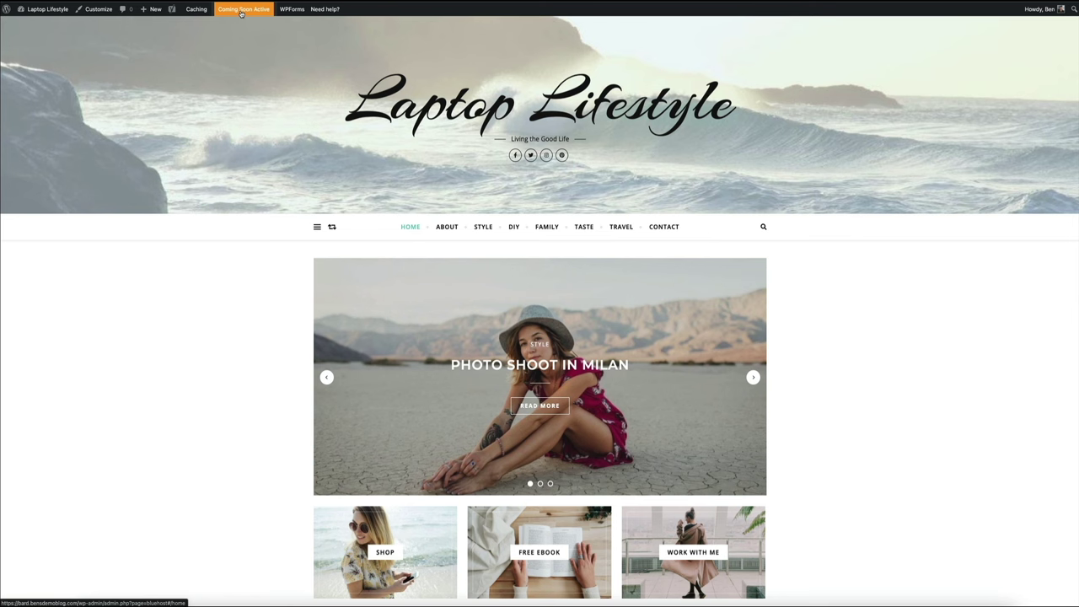
# - Turn the Coming Soon Page off in Bluehost Settings
pyautogui.click(242, 10)
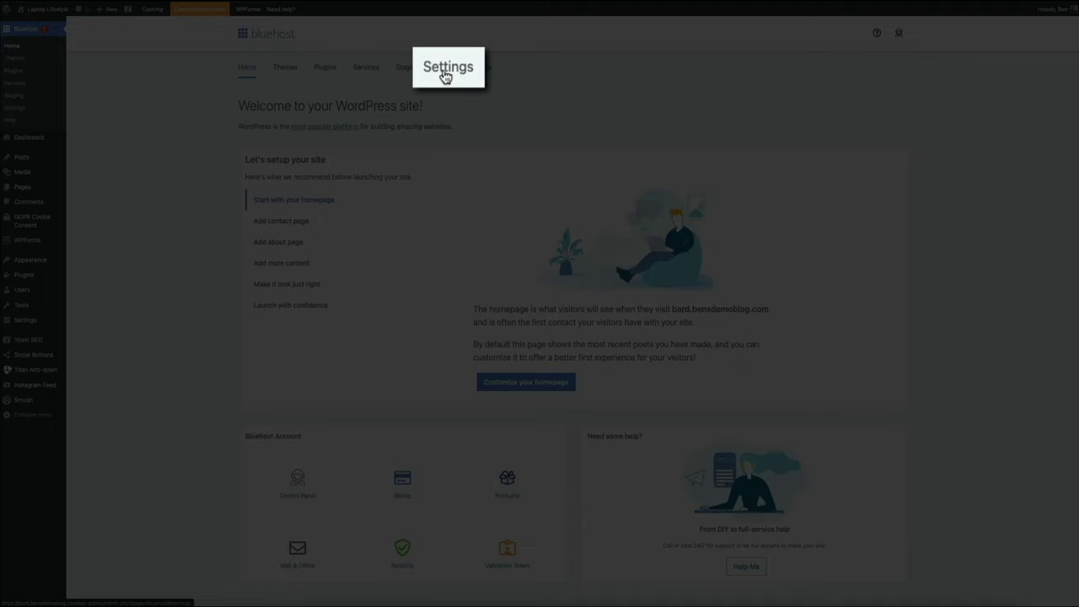
pyautogui.click(446, 74)
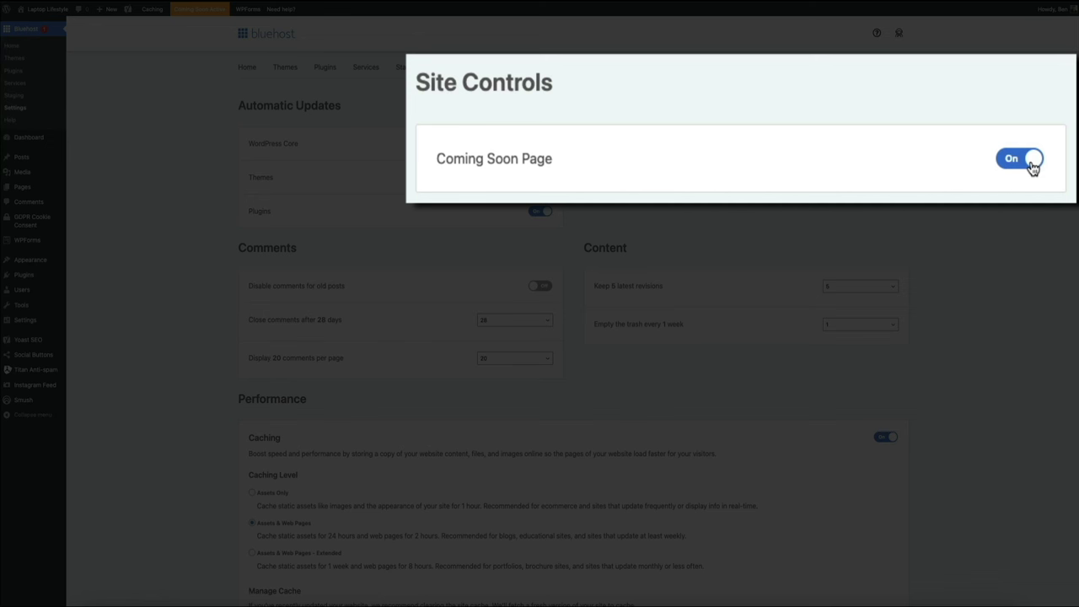
pyautogui.click(1030, 160)
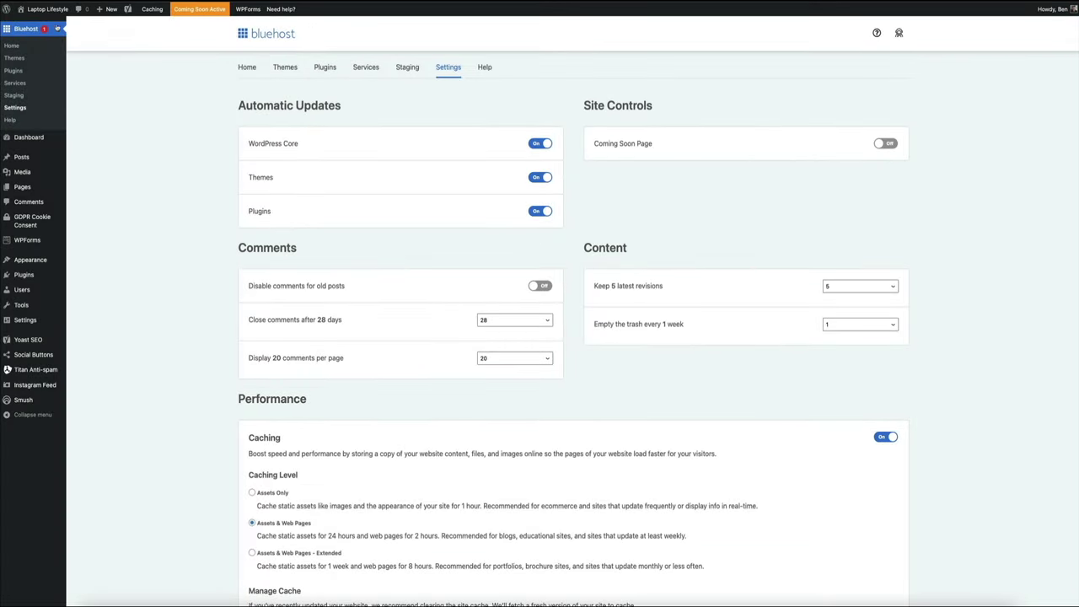
pyautogui.moveTo(52, 15)
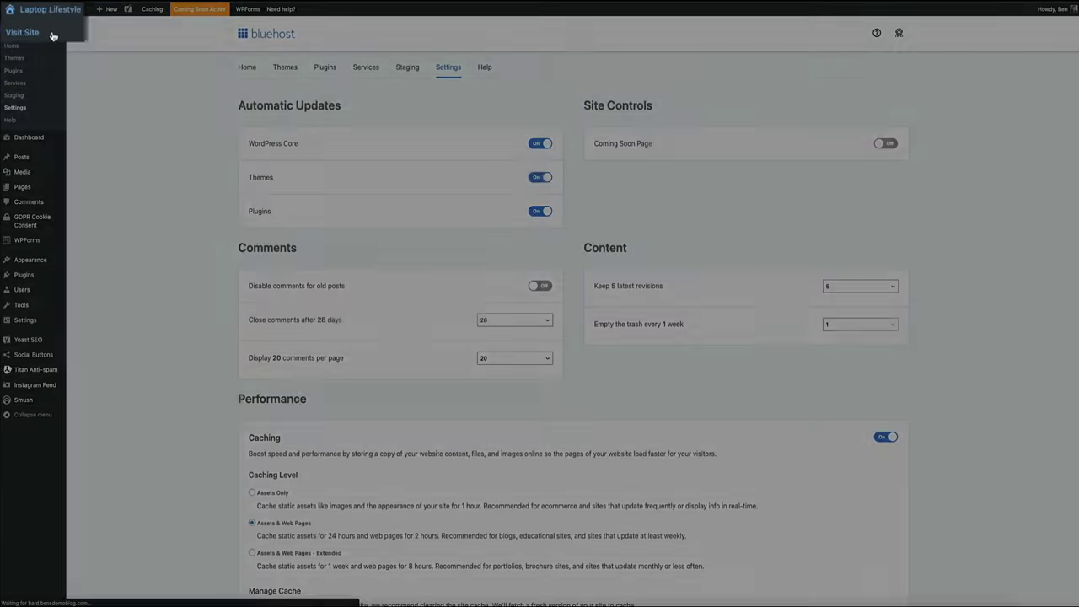
# - Visit the live Laptop Lifestyle site and scroll through its home page and back to the top
pyautogui.click(49, 30)
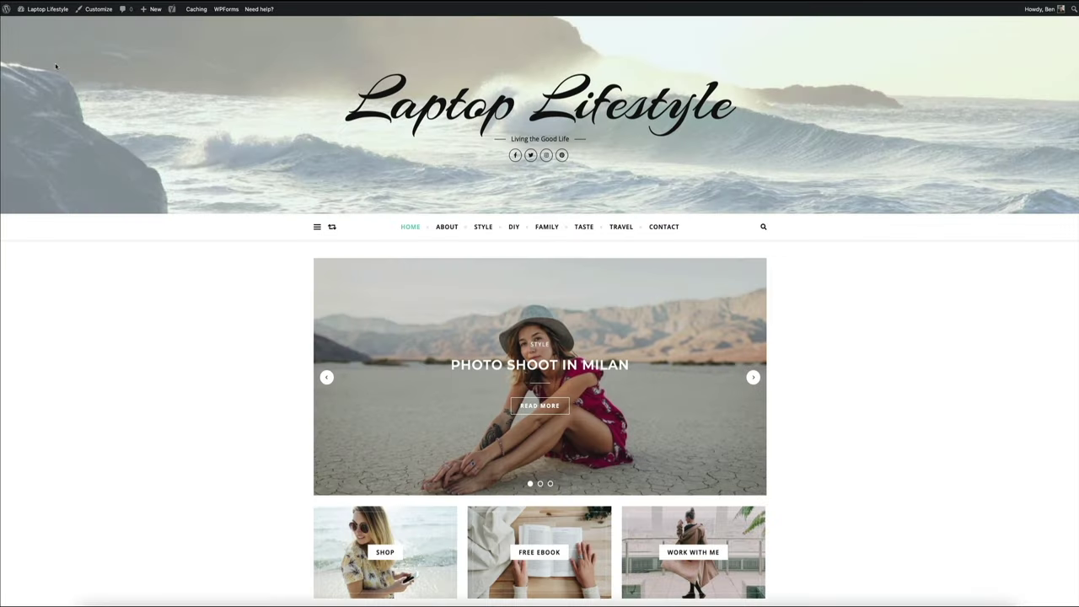
pyautogui.scroll(-2, 52, 65)
pyautogui.scroll(-3, 54, 65)
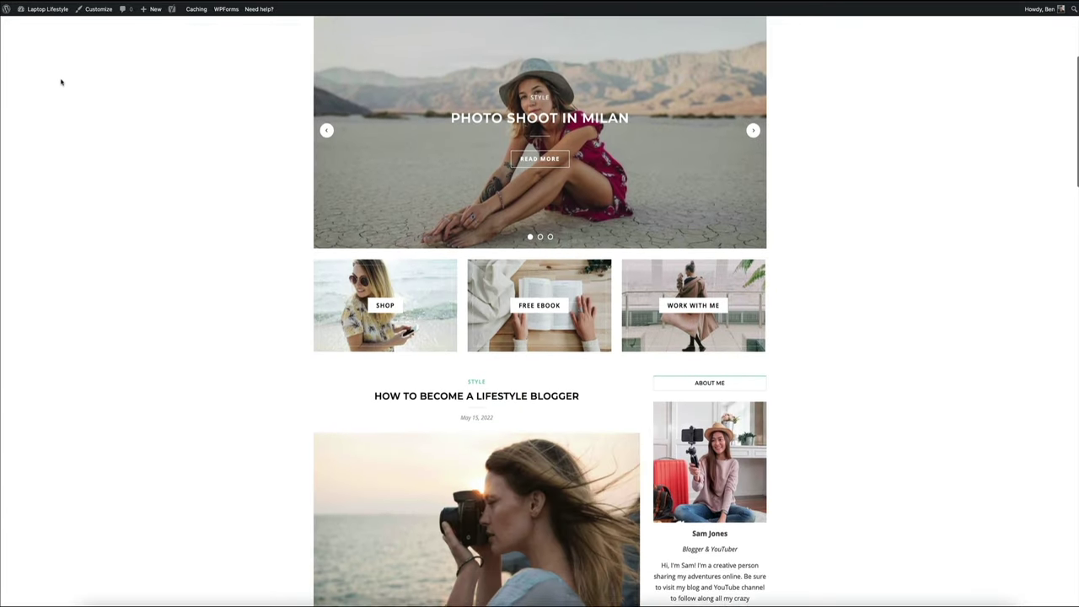
pyautogui.scroll(-4, 58, 127)
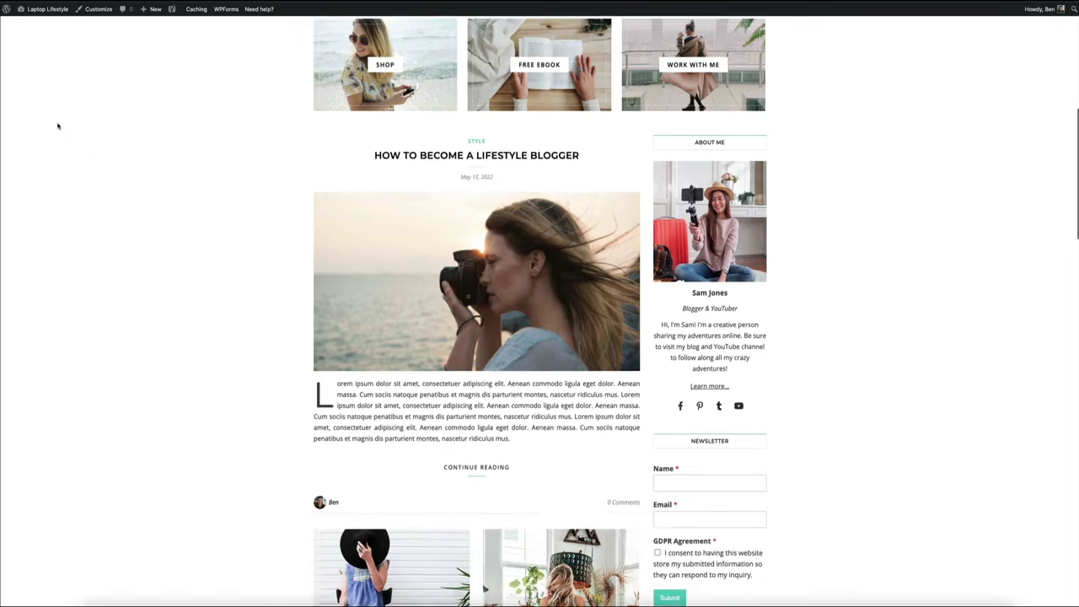
pyautogui.scroll(-4, 58, 134)
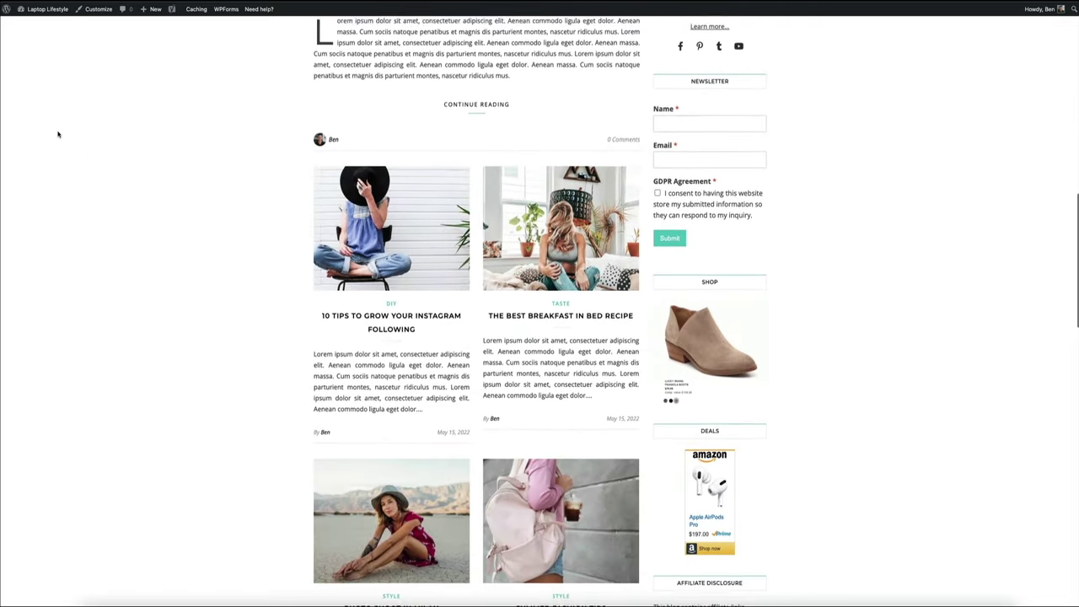
pyautogui.scroll(-4, 59, 134)
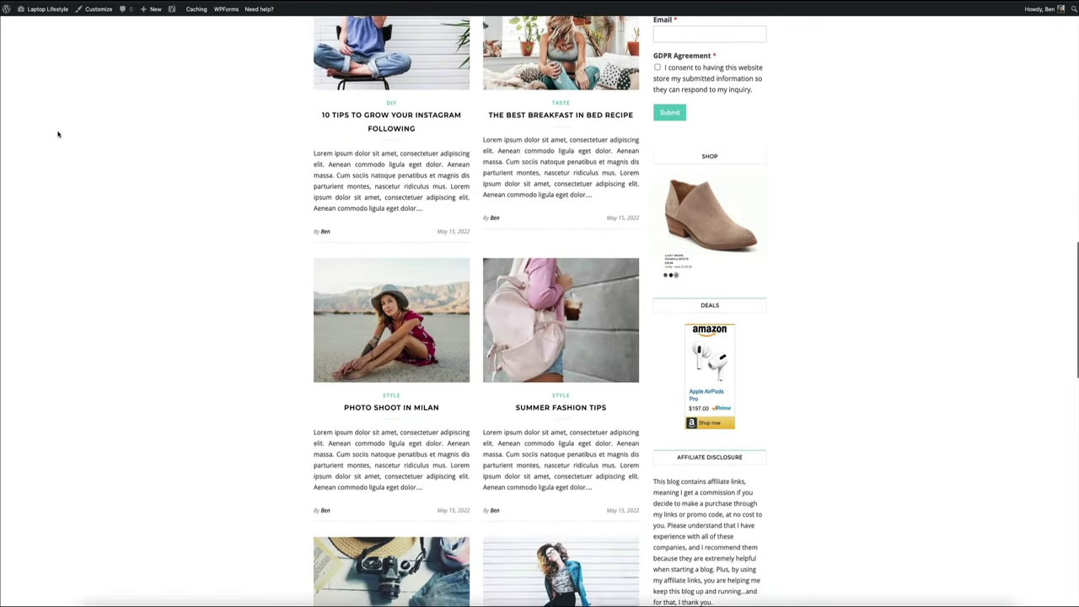
pyautogui.scroll(-5, 68, 140)
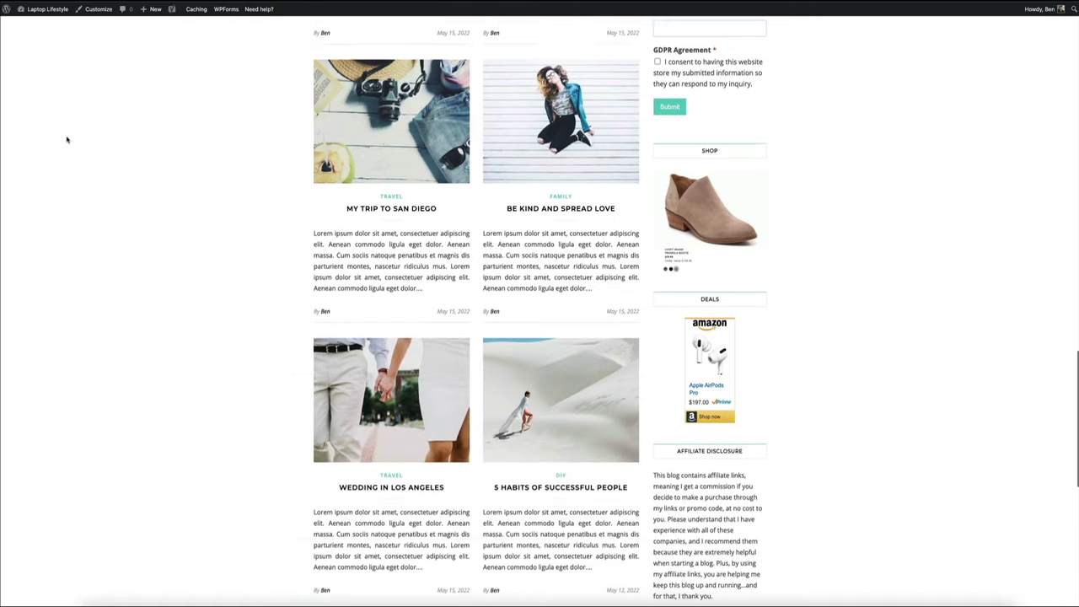
pyautogui.scroll(-3, 68, 140)
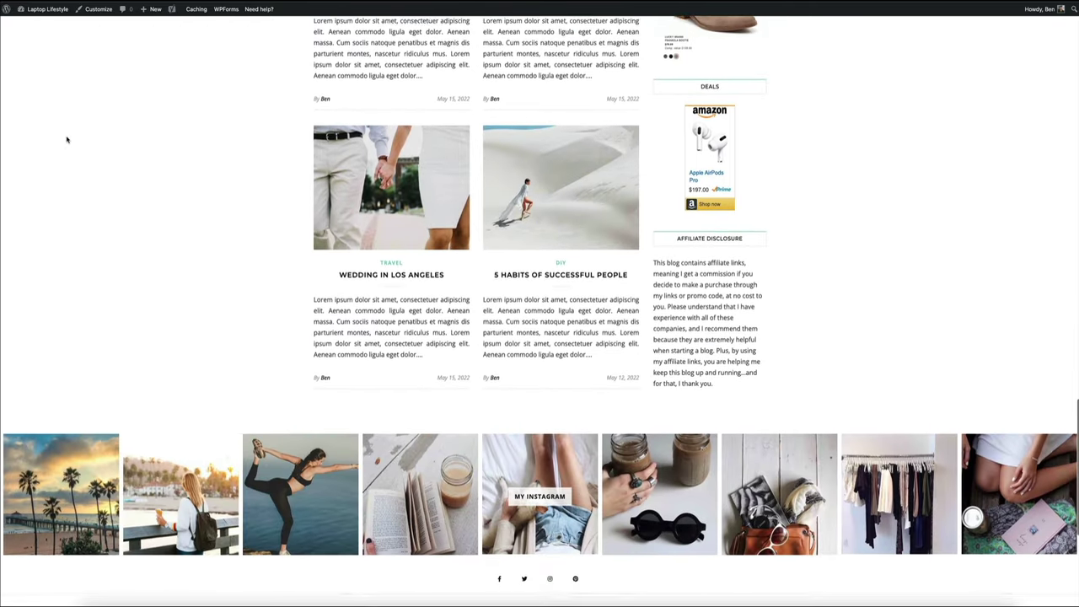
pyautogui.scroll(-1, 67, 140)
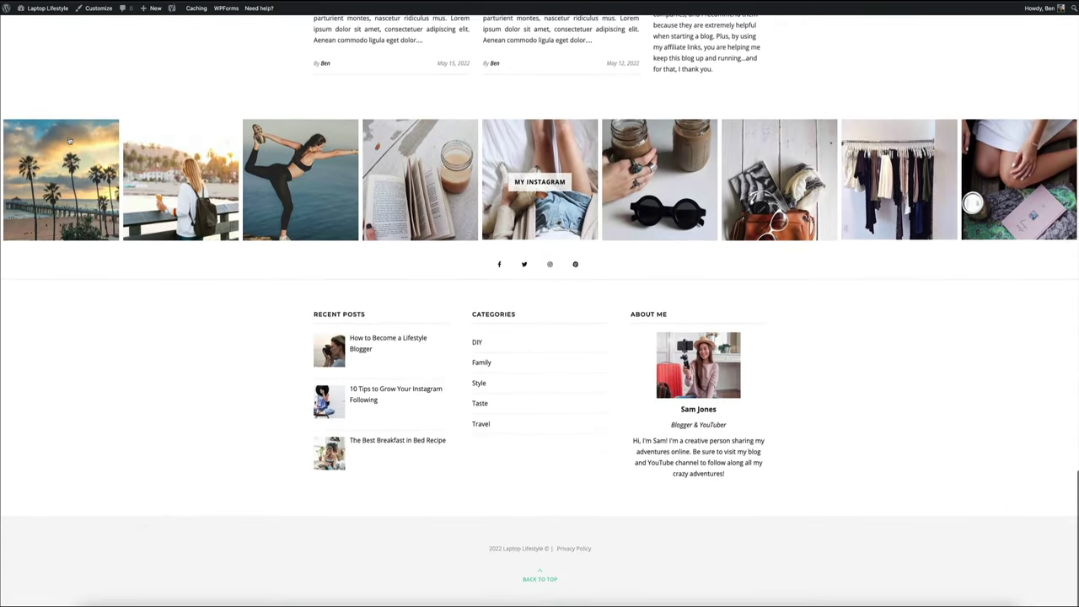
pyautogui.scroll(1, 67, 140)
pyautogui.scroll(4, 68, 139)
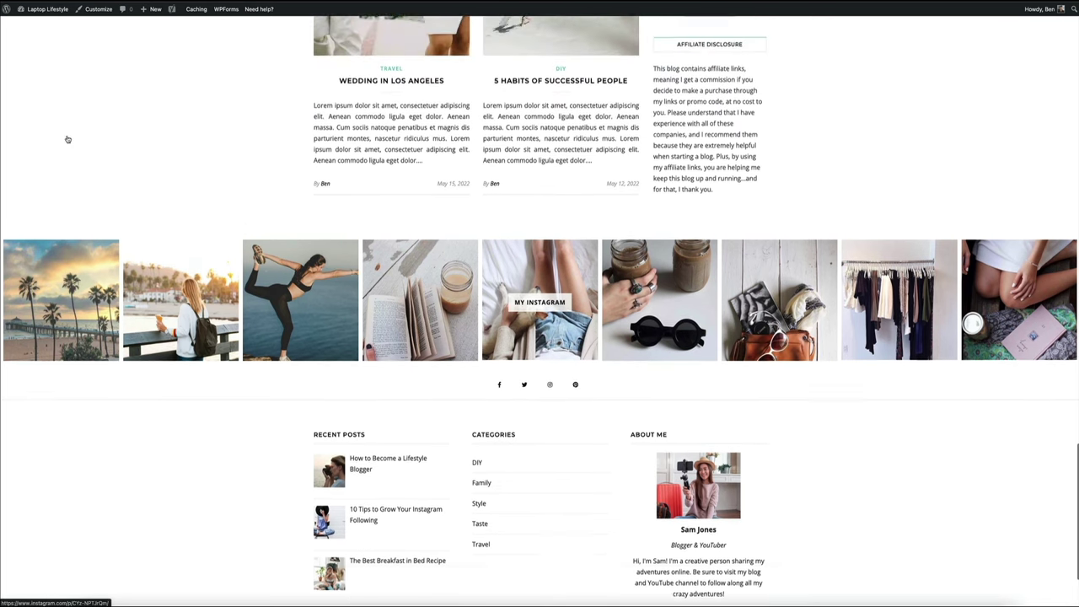
pyautogui.scroll(4, 68, 139)
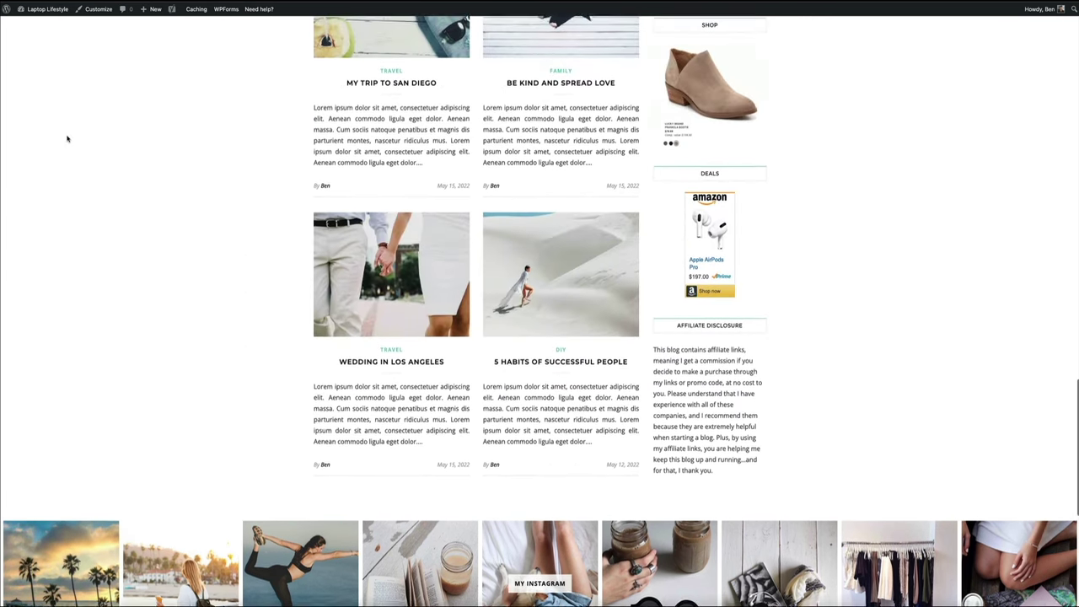
pyautogui.scroll(6, 68, 139)
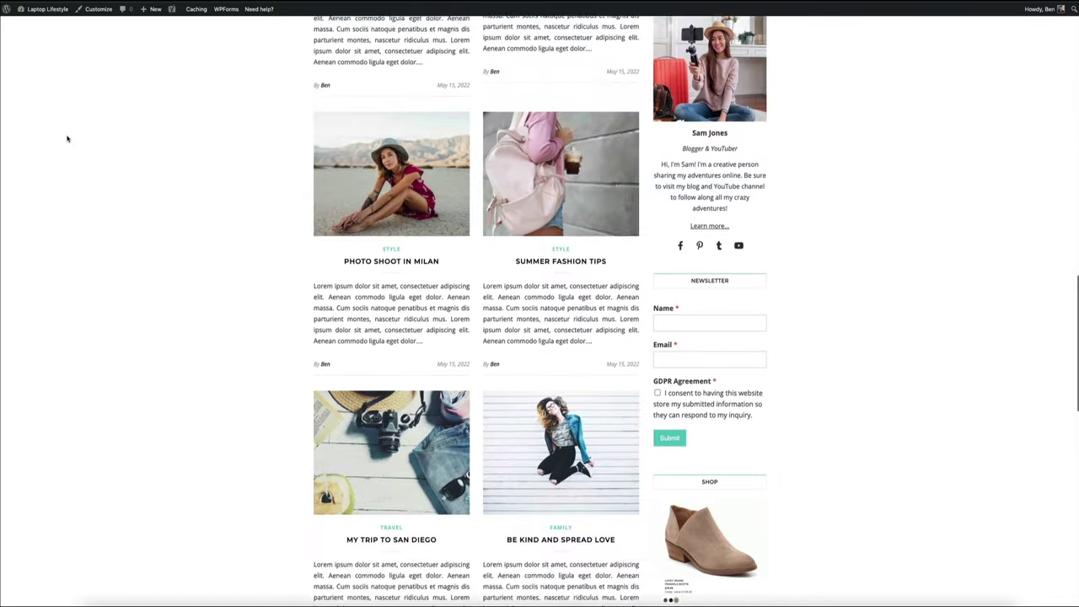
pyautogui.scroll(4, 68, 139)
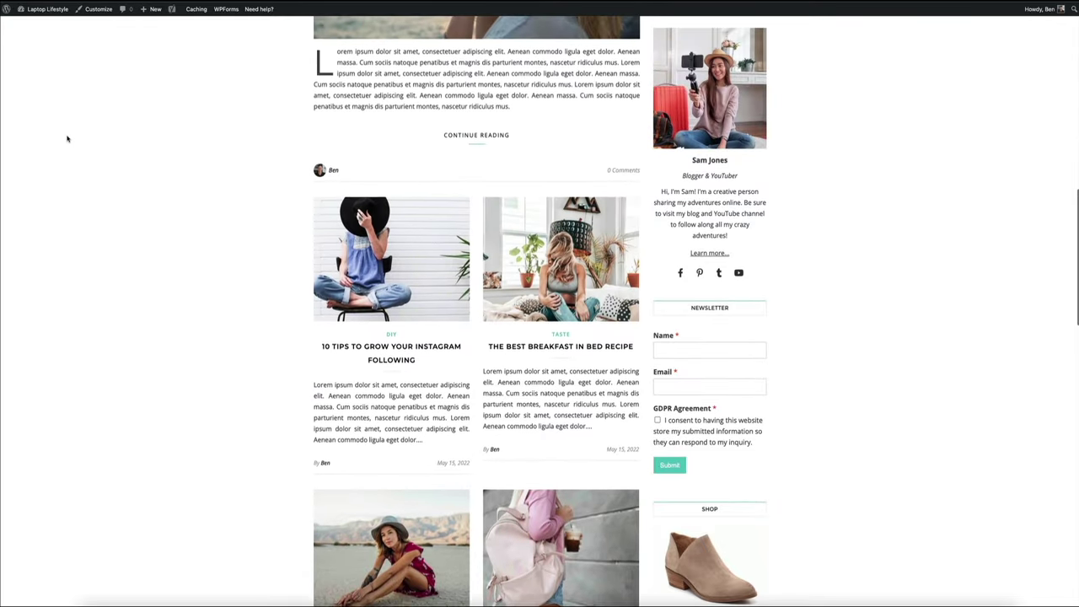
pyautogui.scroll(5, 68, 139)
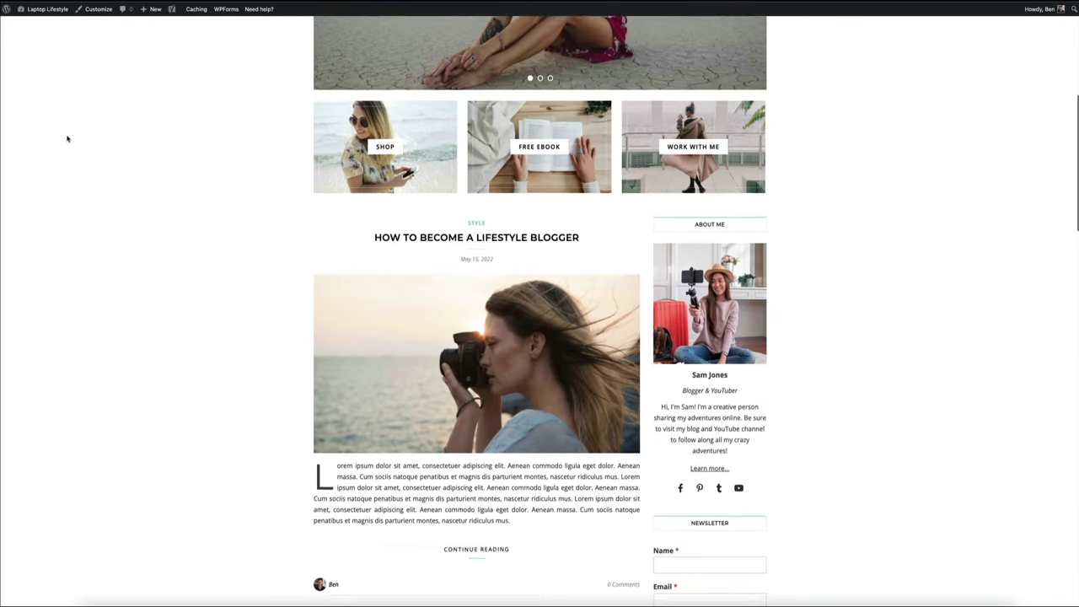
pyautogui.scroll(2, 67, 139)
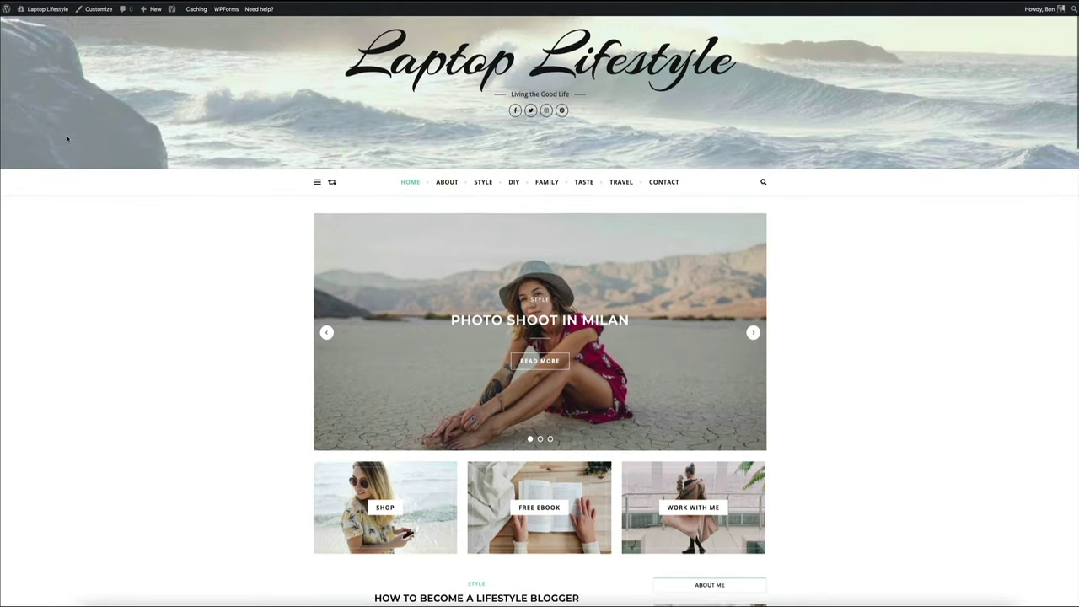